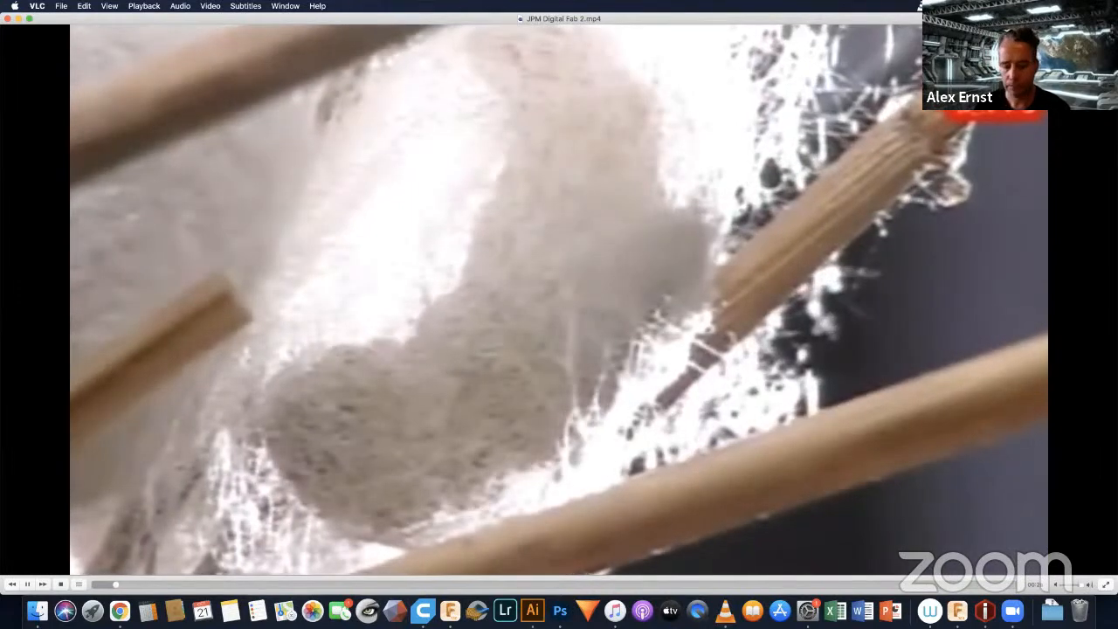
key("XF86AudioRaiseVolume")
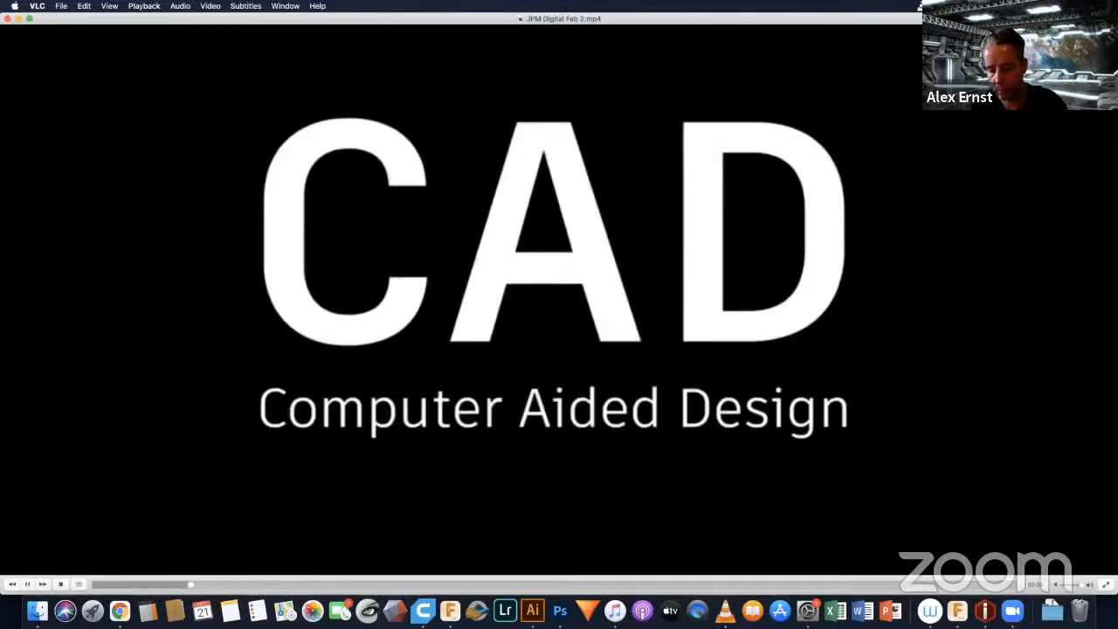
key("XF86AudioRaiseVolume")
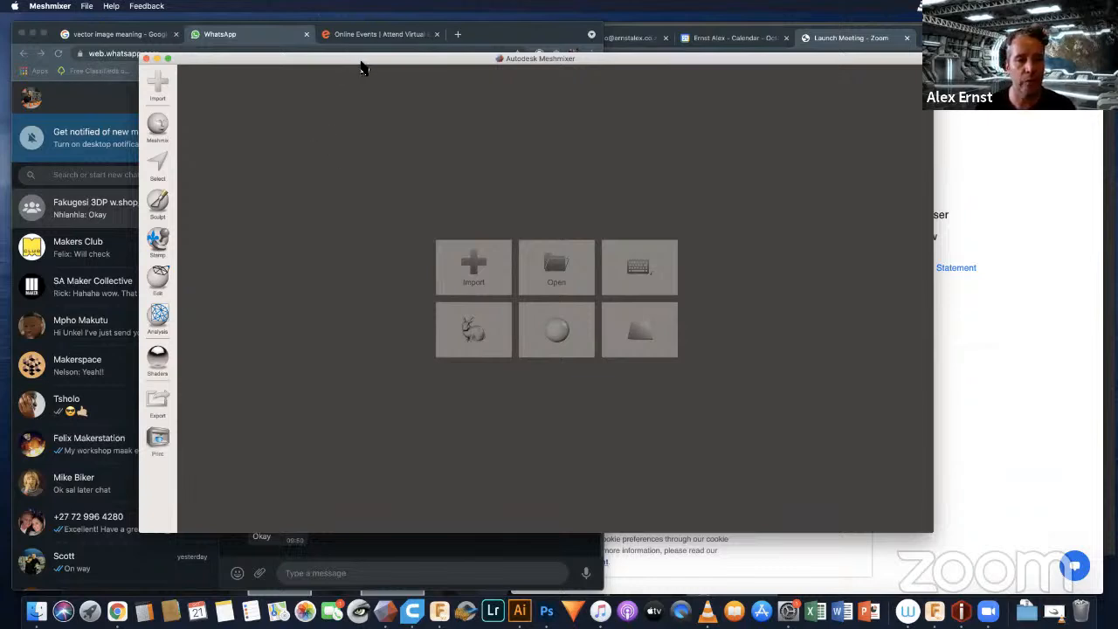
Step: Reposition the Meshmixer window and load the sample bunny model
left_click_drag(362, 63, 324, 75)
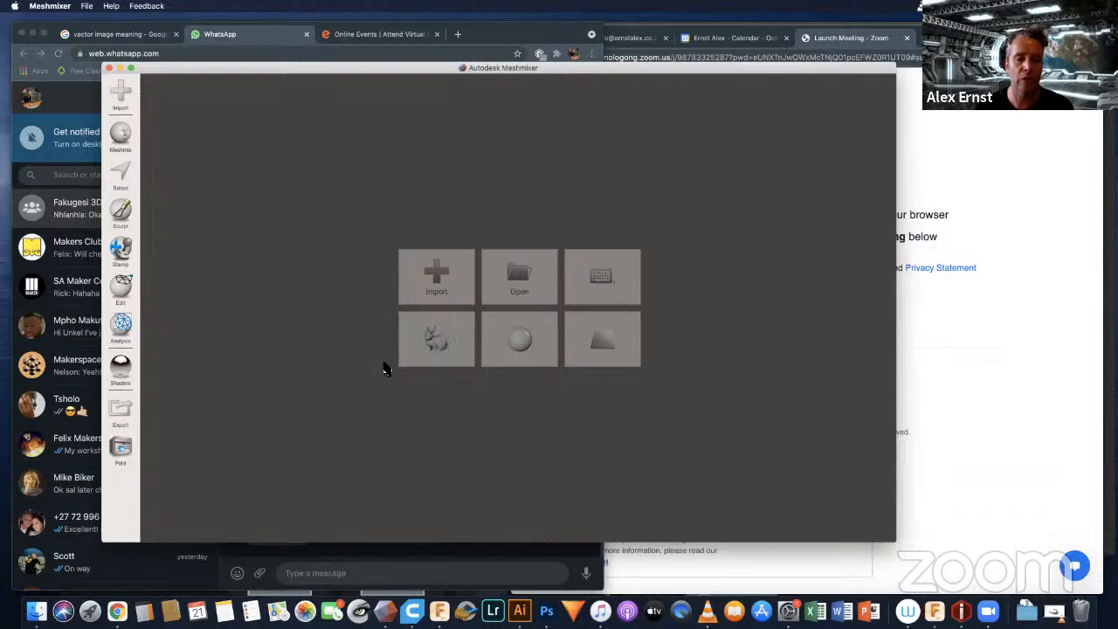
left_click(430, 346)
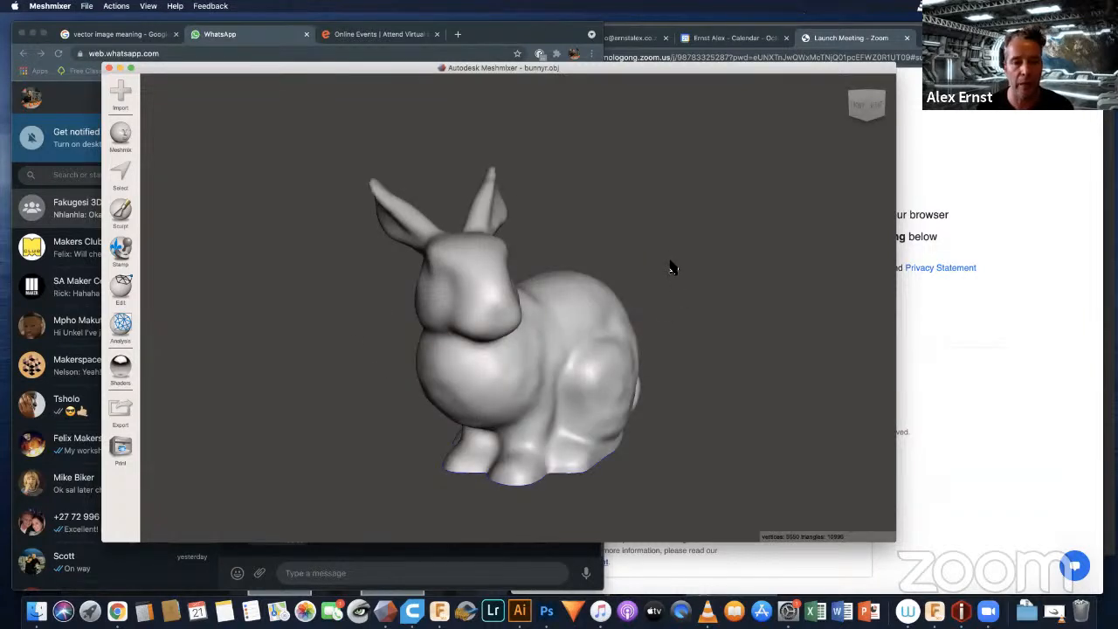
left_click_drag(584, 317, 531, 350)
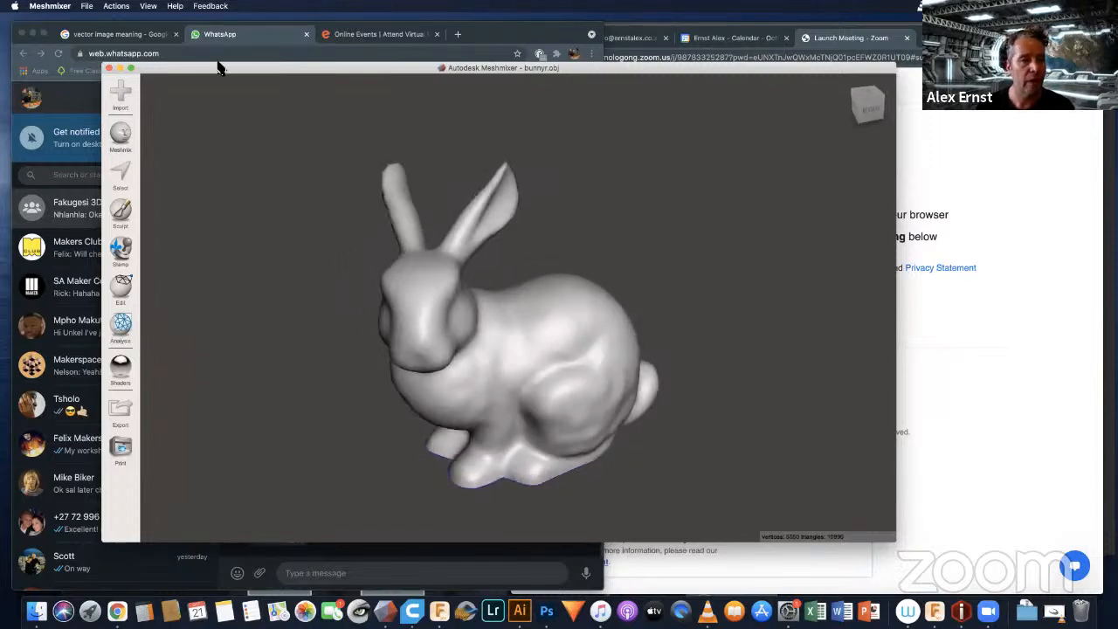
Step: Show the wireframe on the bunny and examine its triangle mesh up close on the head and body
left_click(146, 7)
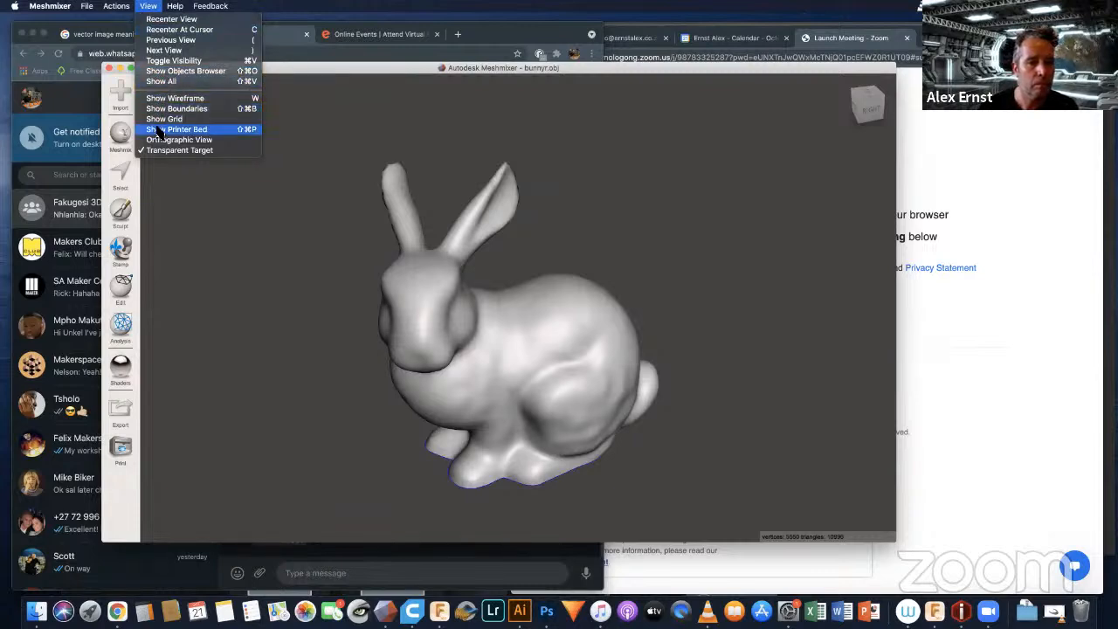
left_click(168, 98)
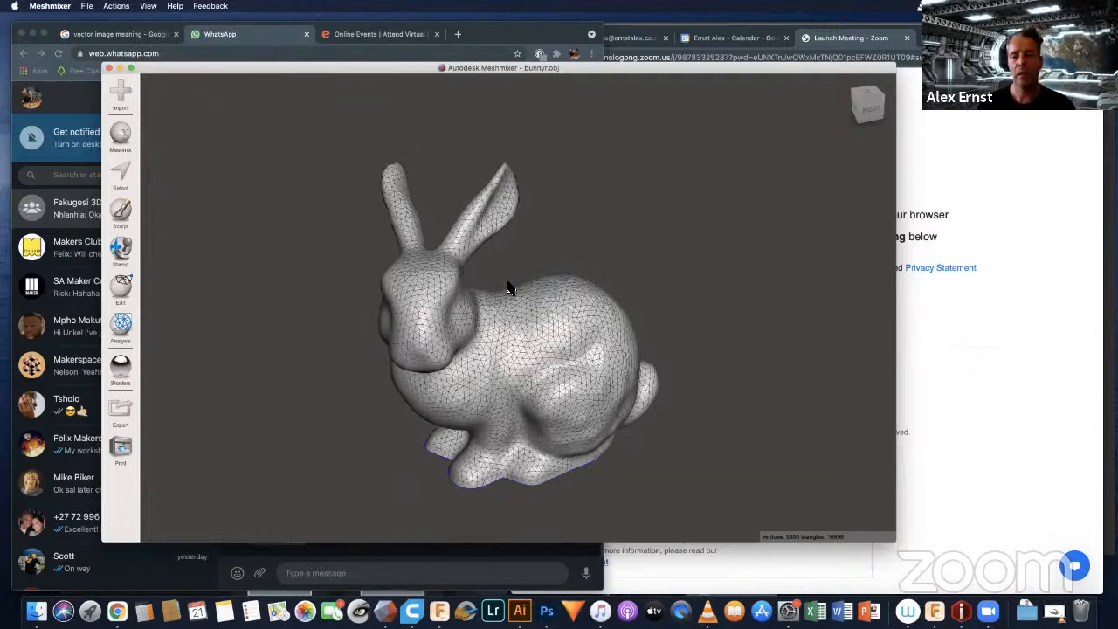
scroll(502, 360, "up", 2)
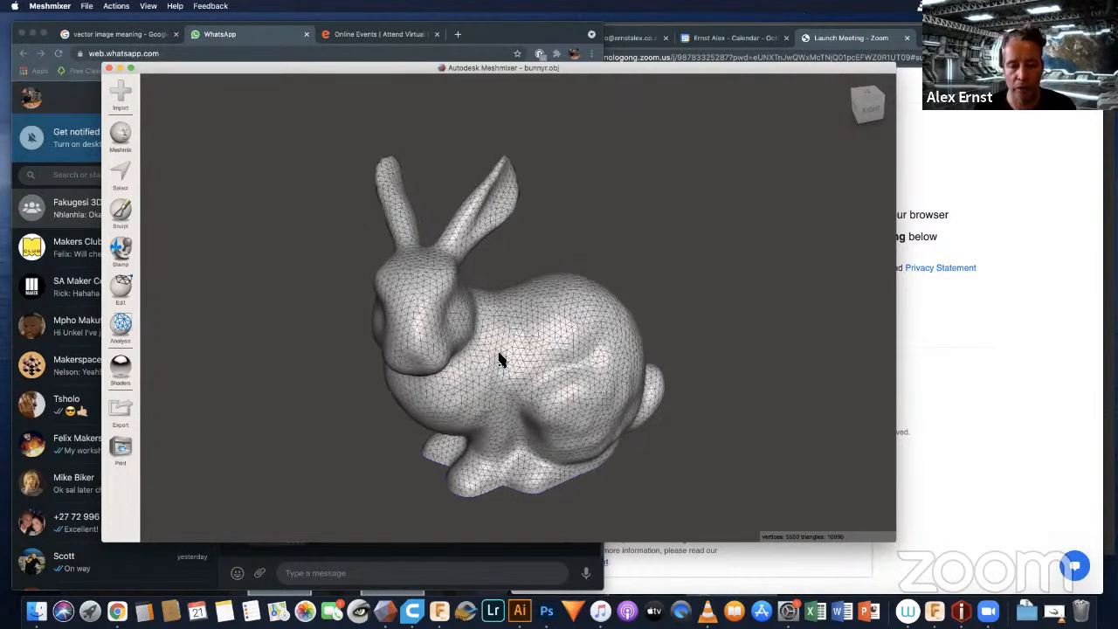
scroll(501, 359, "up", 2)
scroll(500, 360, "up", 3)
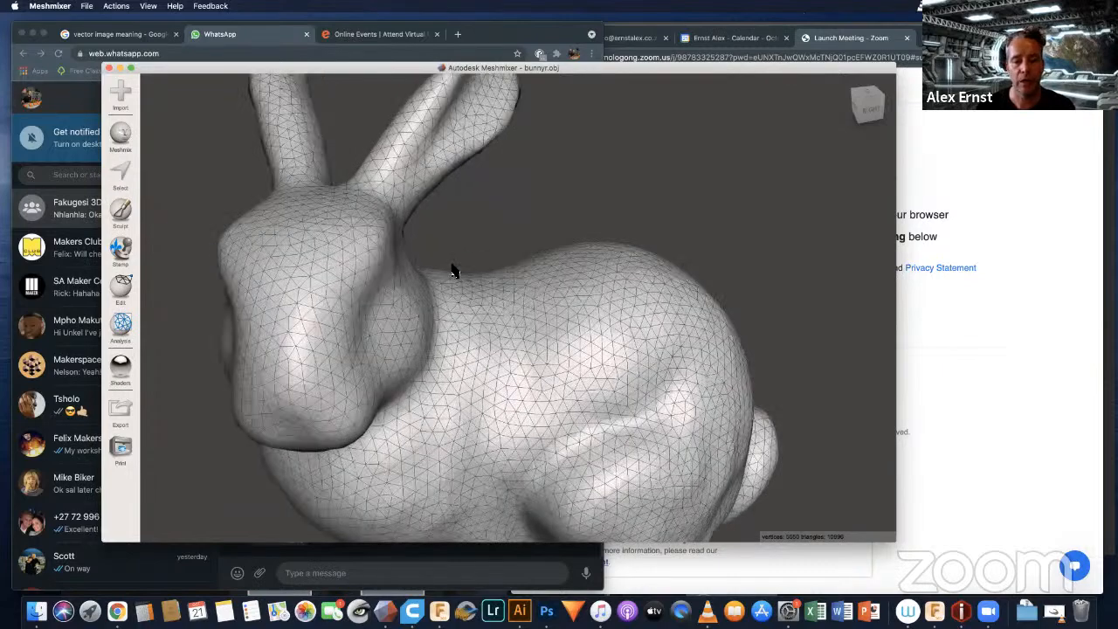
right_click_drag(315, 273, 422, 327)
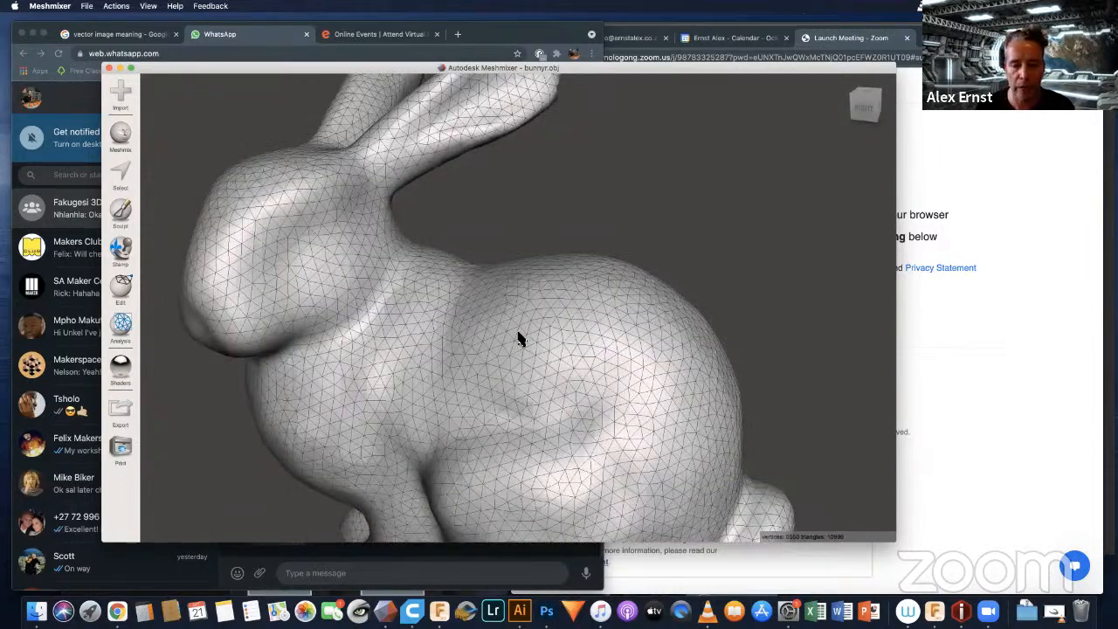
scroll(518, 338, "up", 2)
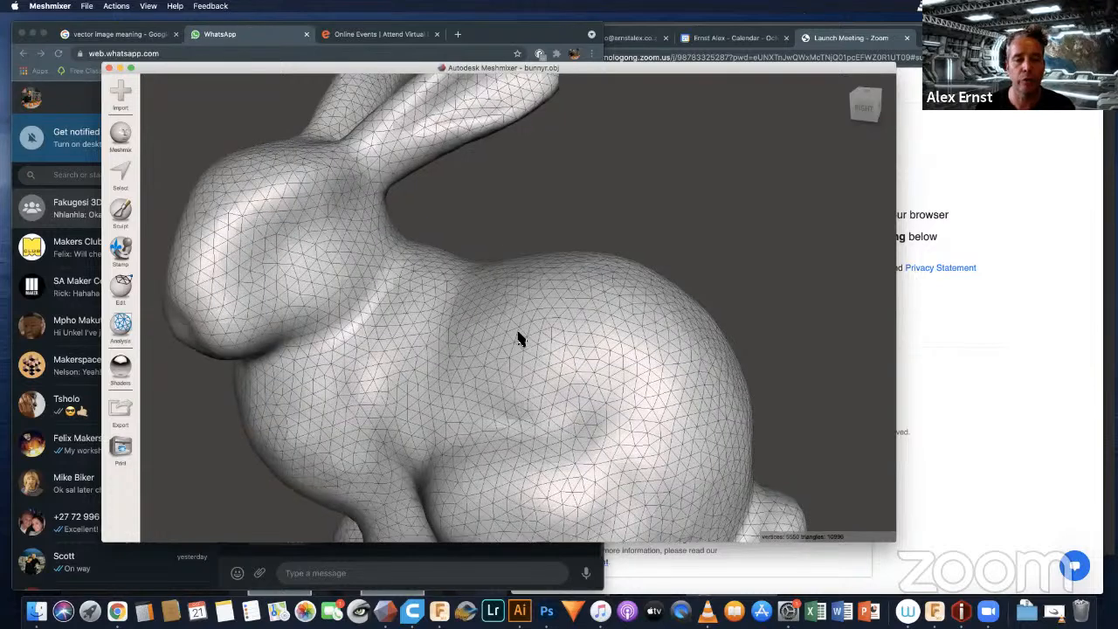
scroll(518, 338, "down", 2)
scroll(541, 325, "down", 3)
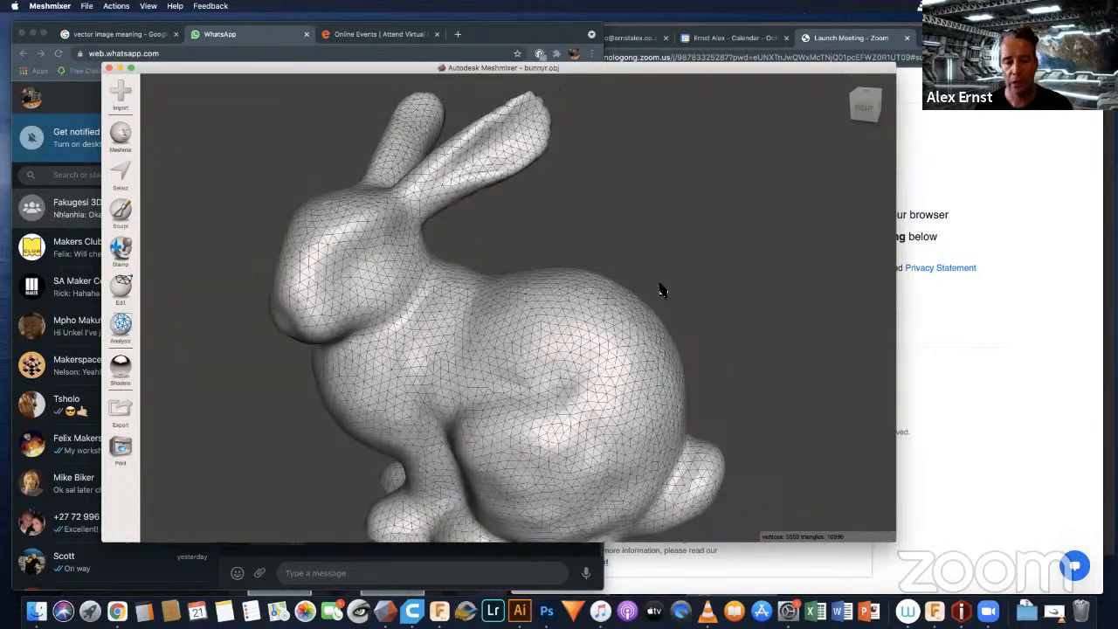
scroll(467, 226, "down", 2)
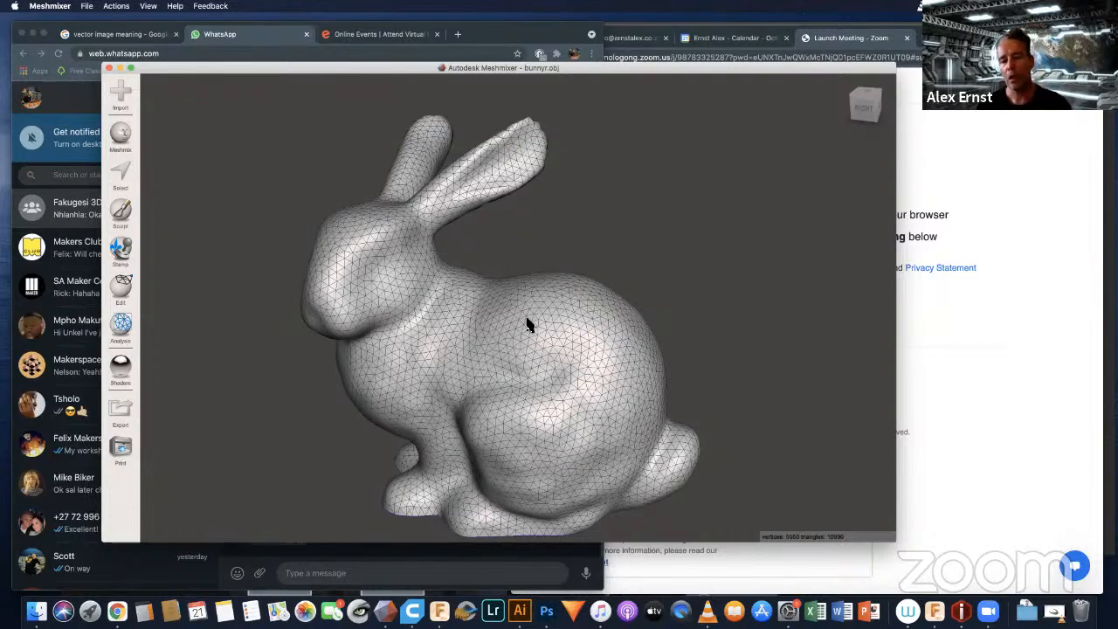
scroll(527, 324, "down", 3)
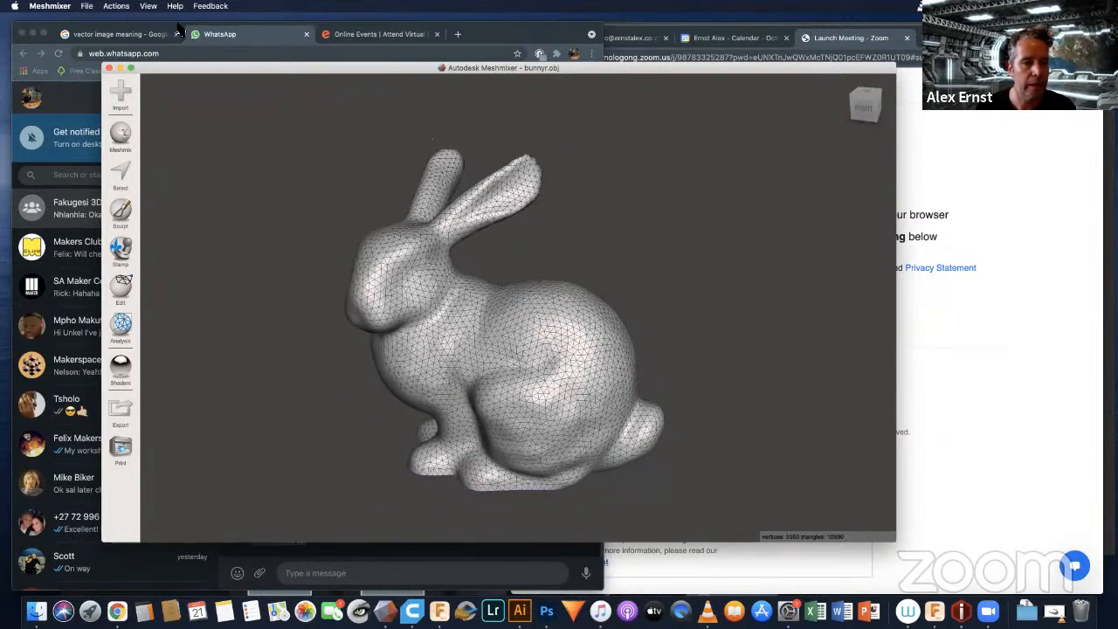
Step: Hide the wireframe so the bunny has a smooth shaded display again
left_click(149, 7)
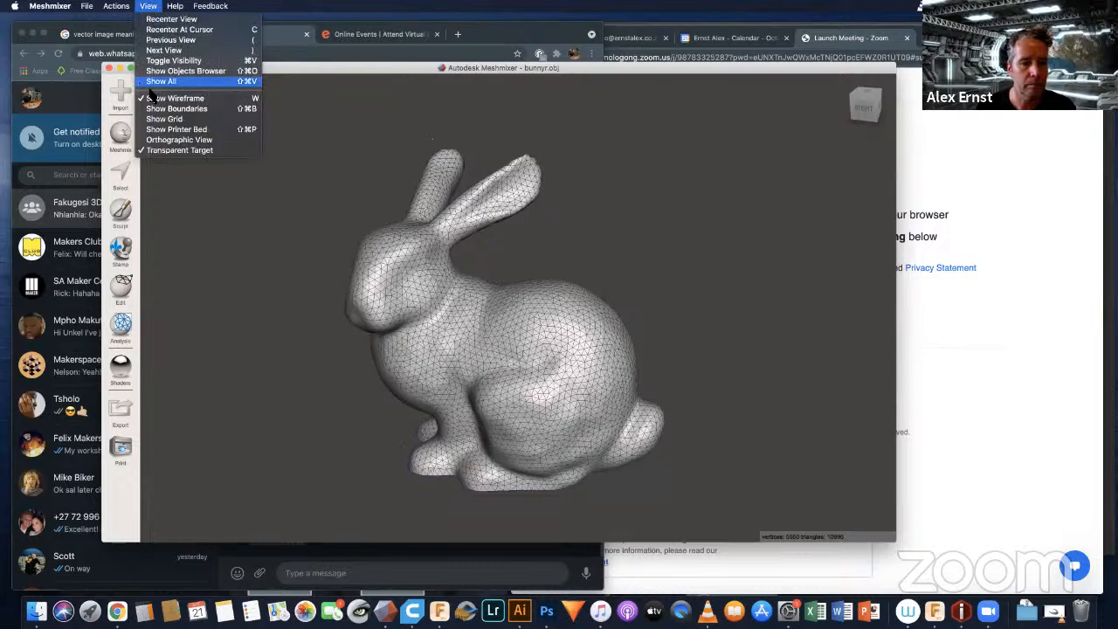
left_click(175, 97)
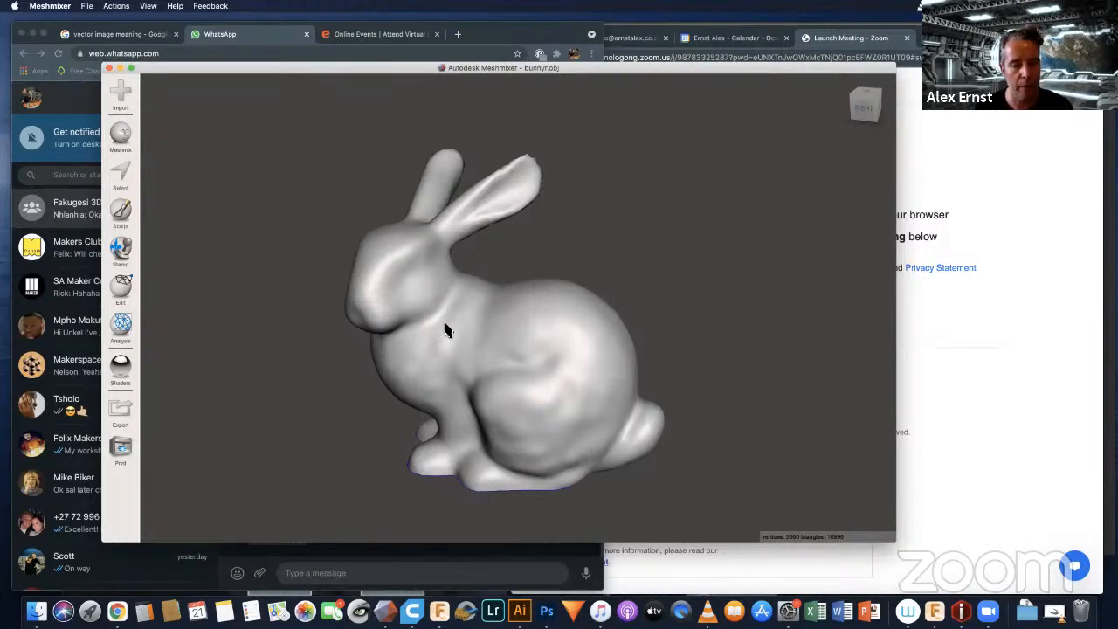
mouse_move(451, 331)
right_mouse_down()
mouse_move(521, 336)
mouse_move(473, 300)
mouse_move(450, 331)
right_mouse_up()
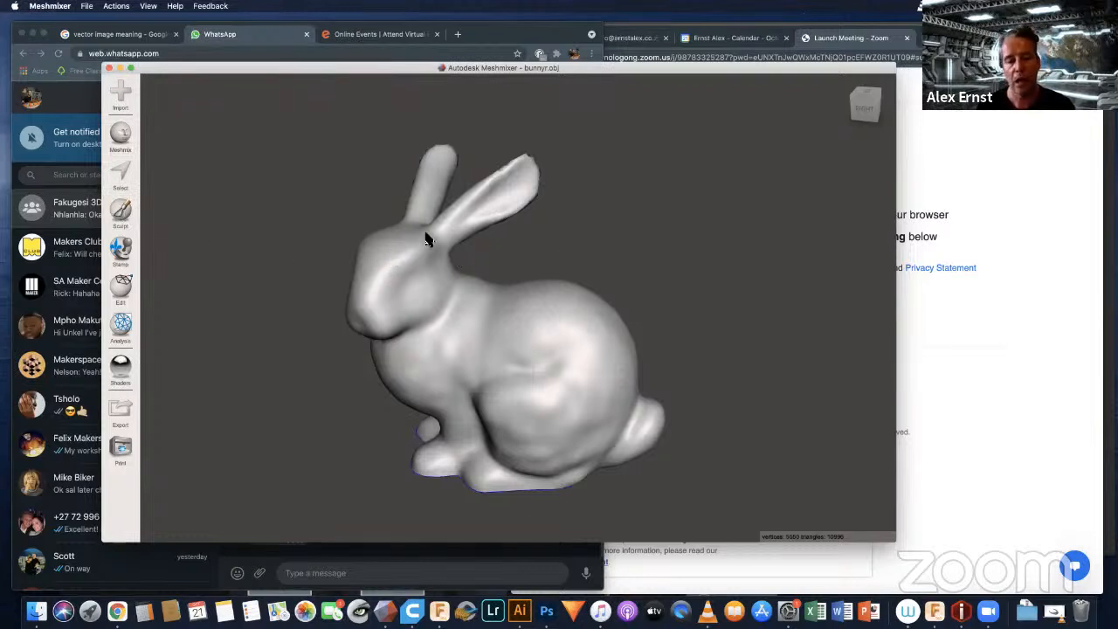
Step: Pull a long curved tendril out of the bunny's back with the Drag sculpting brush, and undo it
left_click(120, 206)
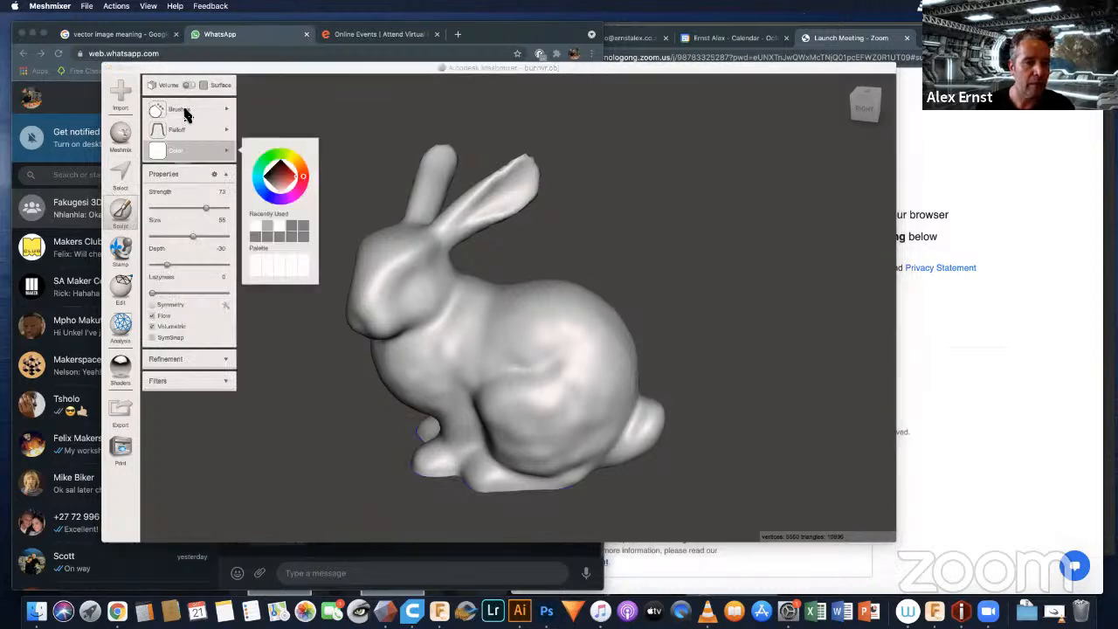
mouse_move(185, 114)
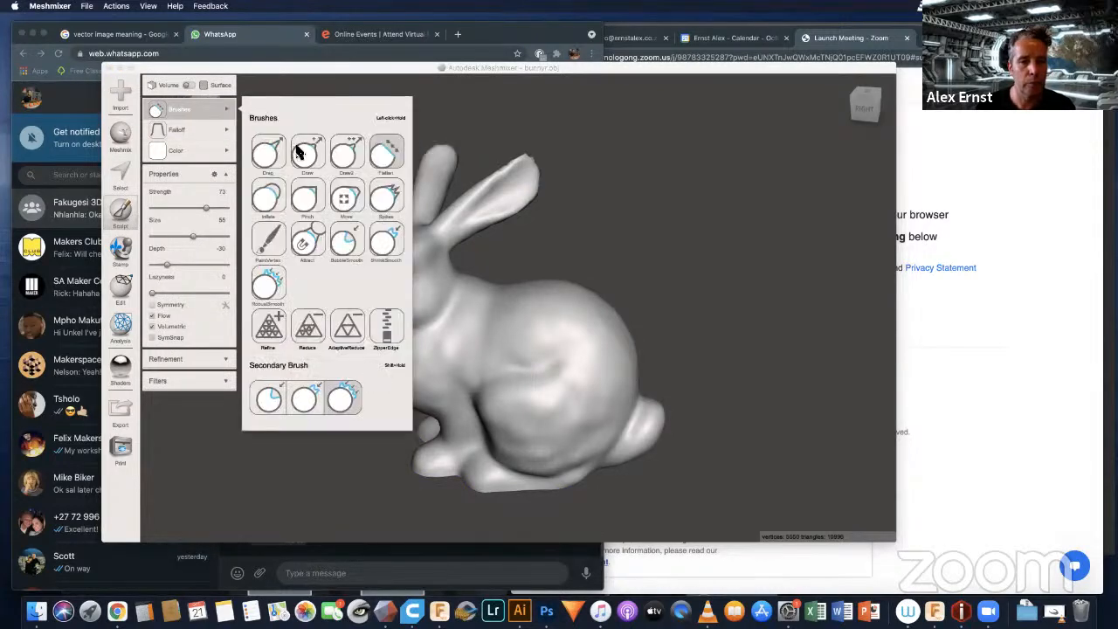
left_click(269, 156)
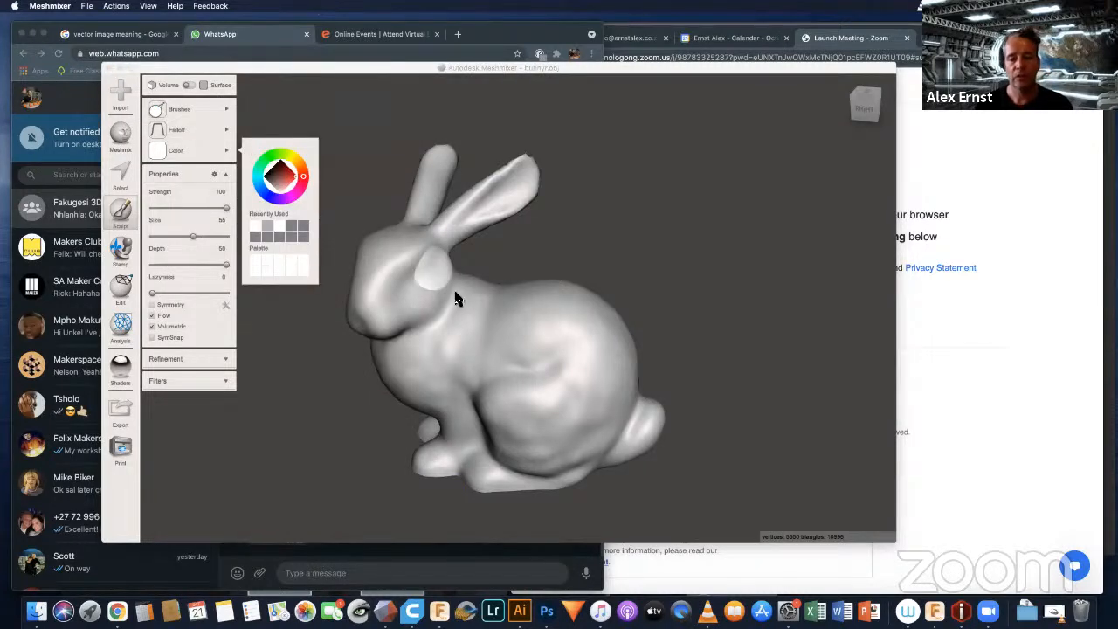
left_click(562, 305)
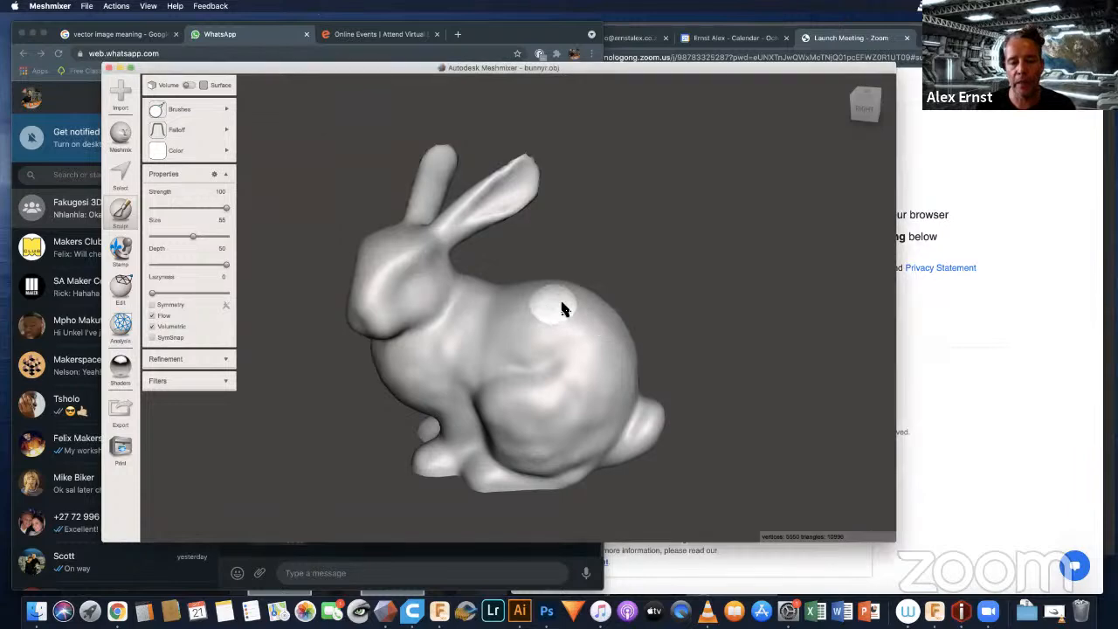
mouse_move(562, 307)
left_mouse_down()
mouse_move(631, 255)
mouse_move(619, 170)
mouse_move(658, 157)
mouse_move(722, 166)
mouse_move(732, 144)
left_mouse_up()
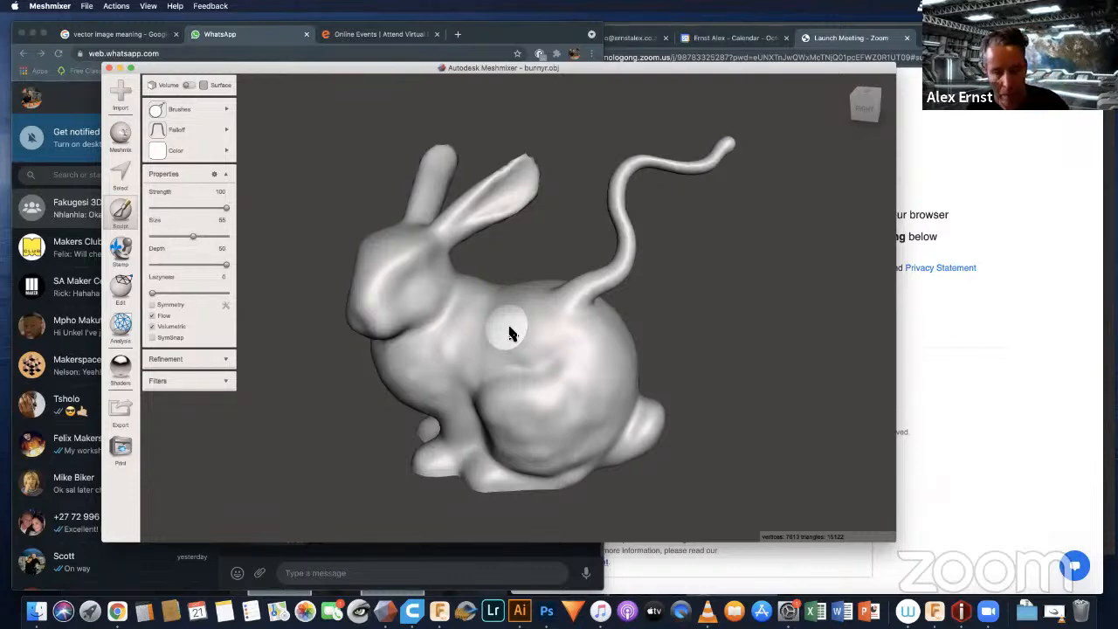
key("super+z")
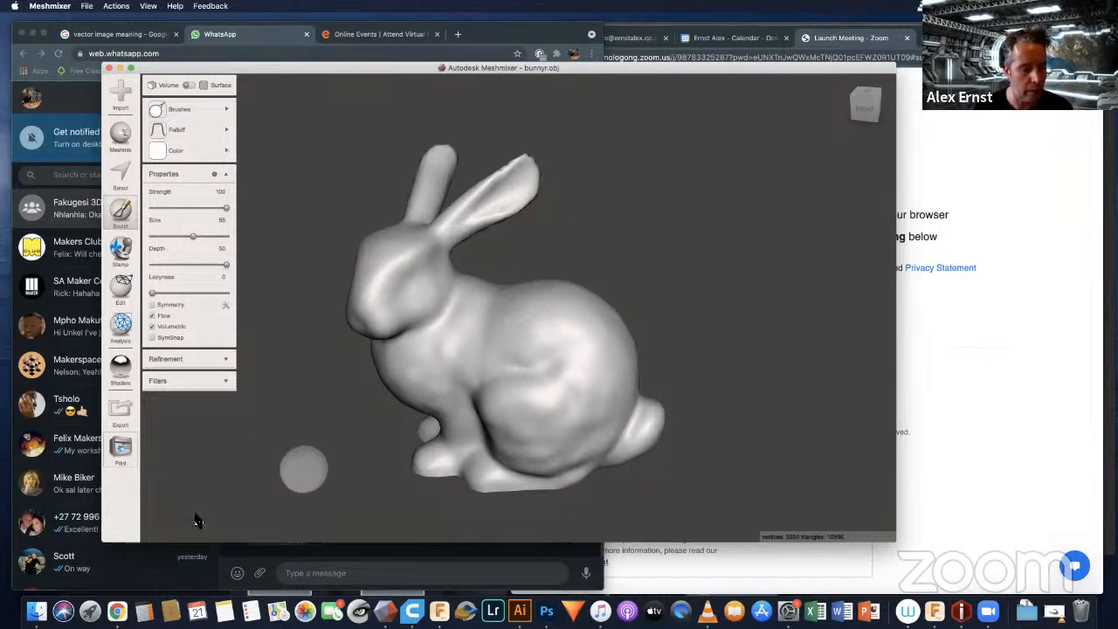
Step: Switch to Chrome, close the WhatsApp tab, and open the Thingiverse website through a search for thingiverse
left_click(119, 611)
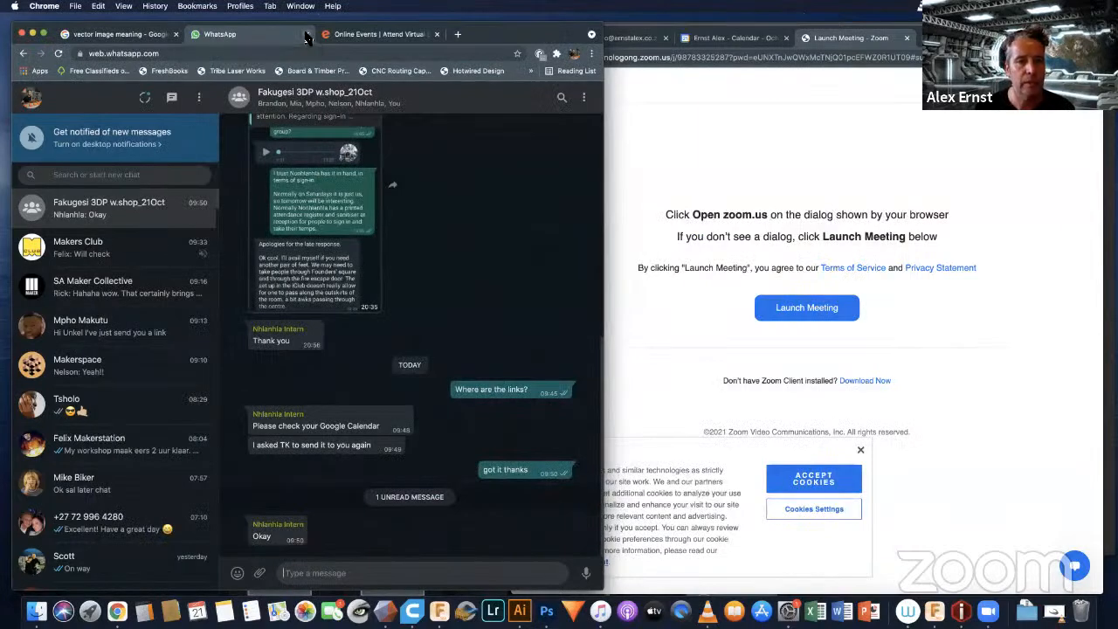
left_click(306, 34)
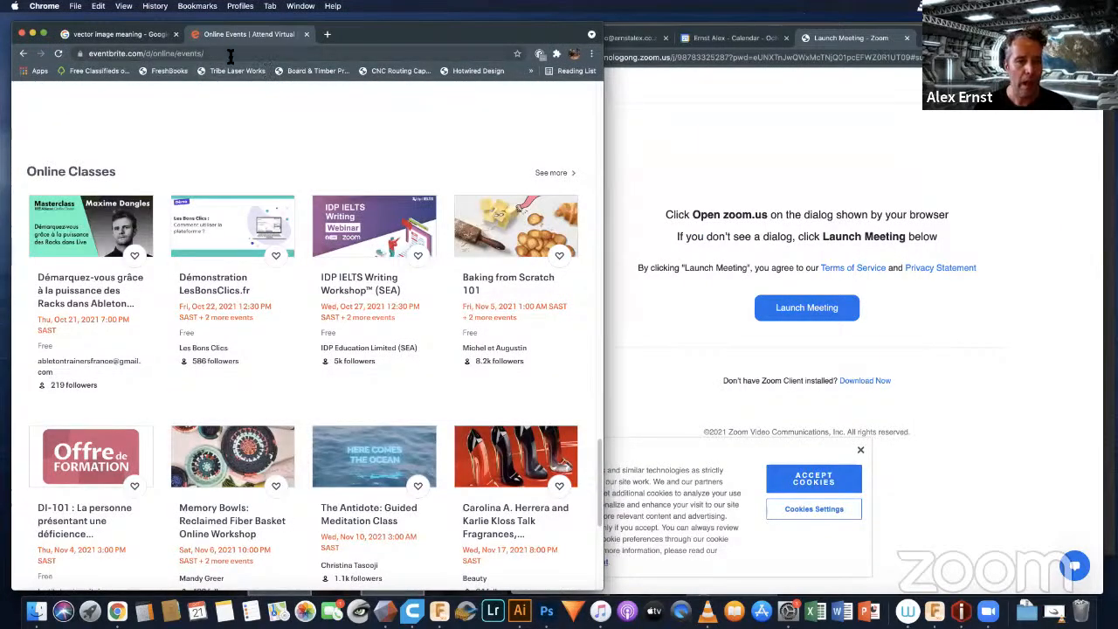
left_click(238, 54)
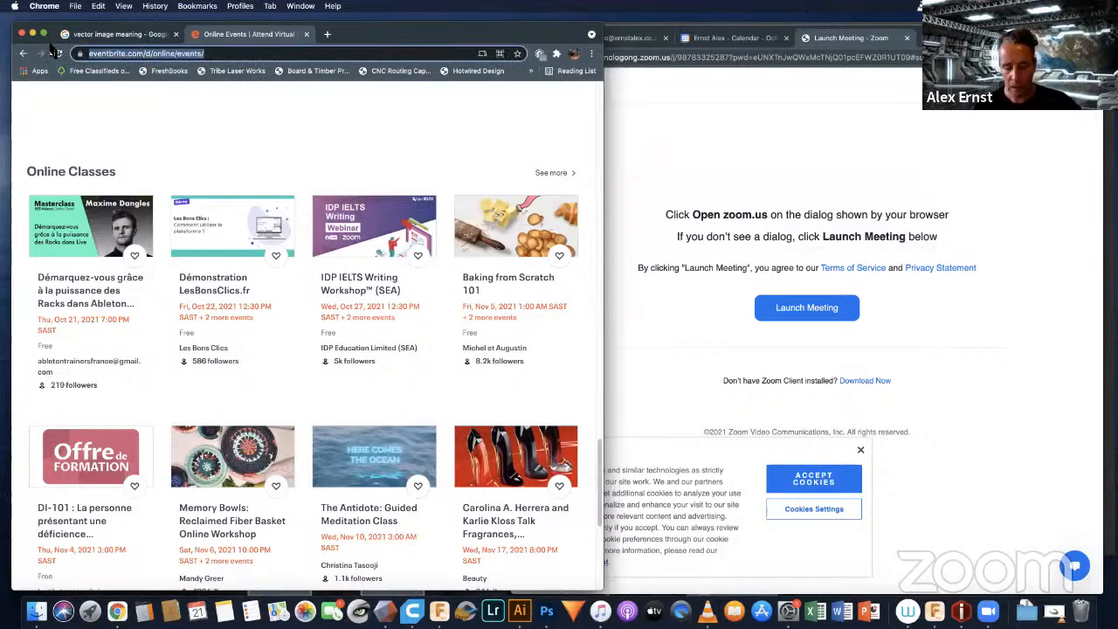
type("thingy")
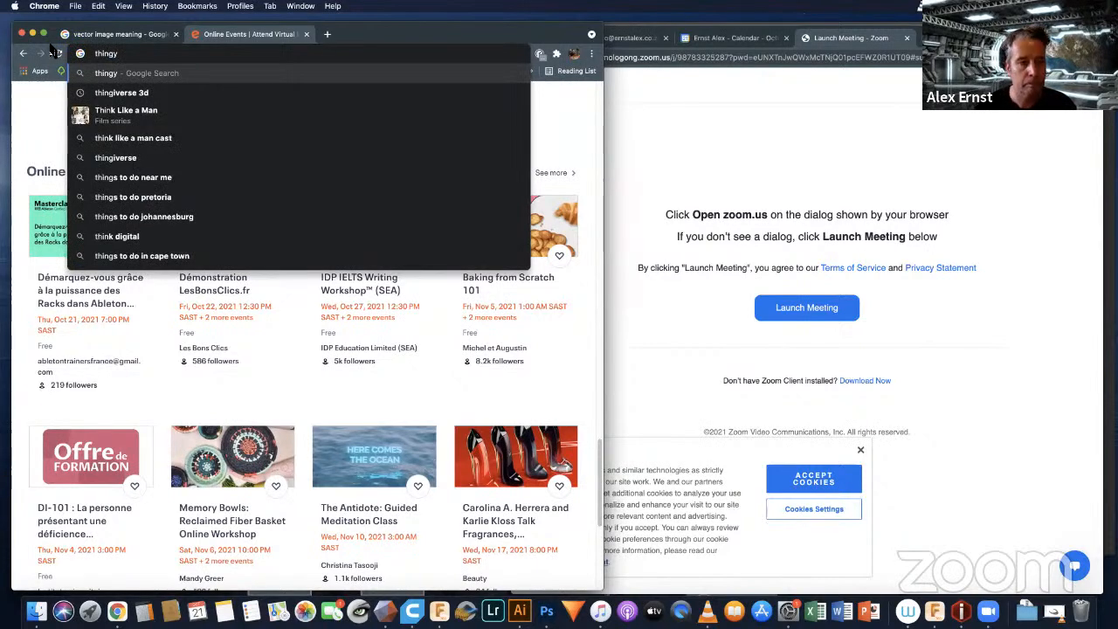
type("verse")
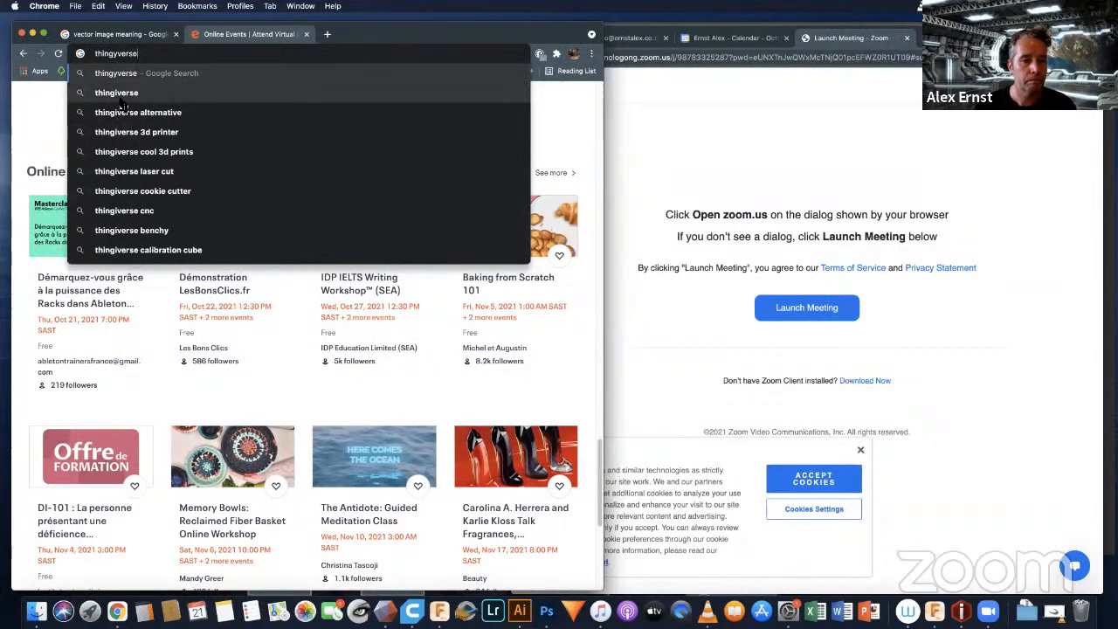
left_click(120, 96)
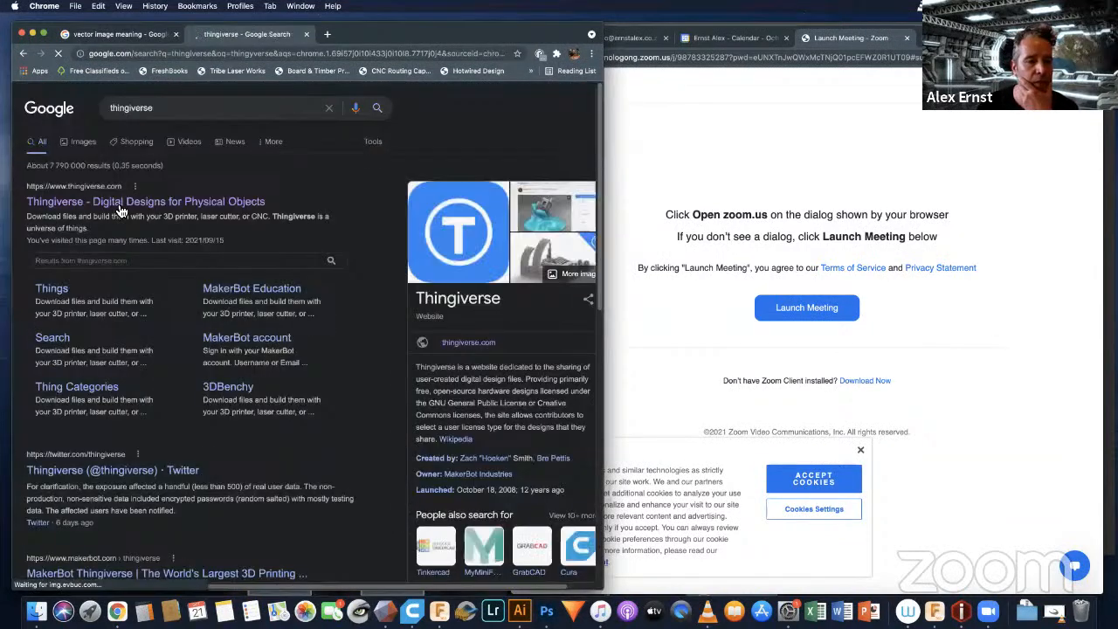
left_click(120, 206)
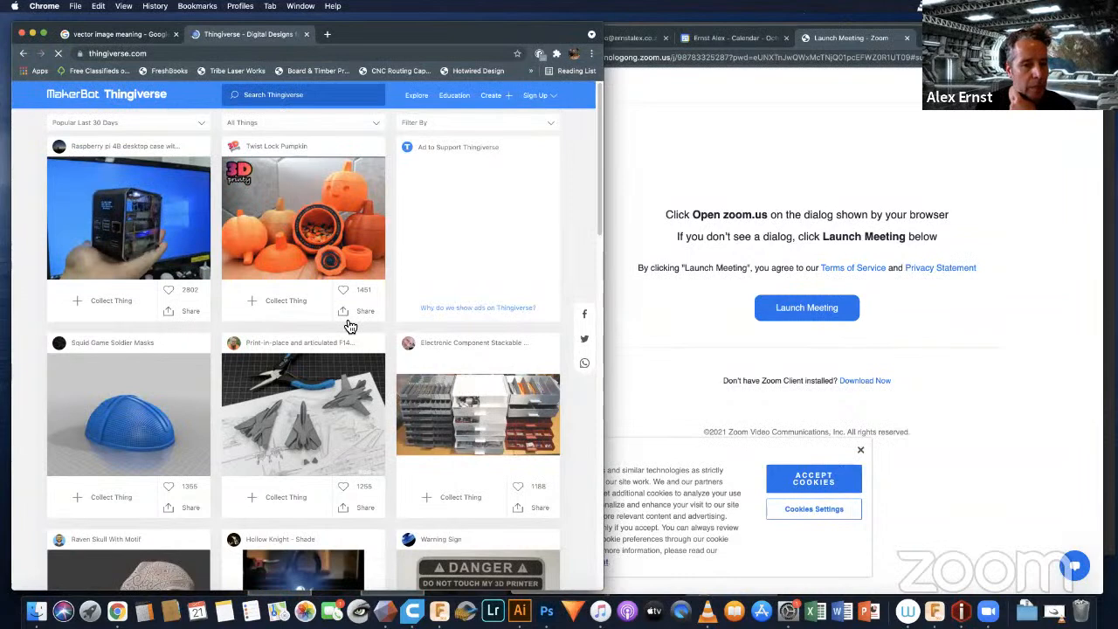
Step: Browse the popular 3D-printable designs on the Thingiverse home page
scroll(349, 326, "down", 2)
scroll(365, 323, "down", 2)
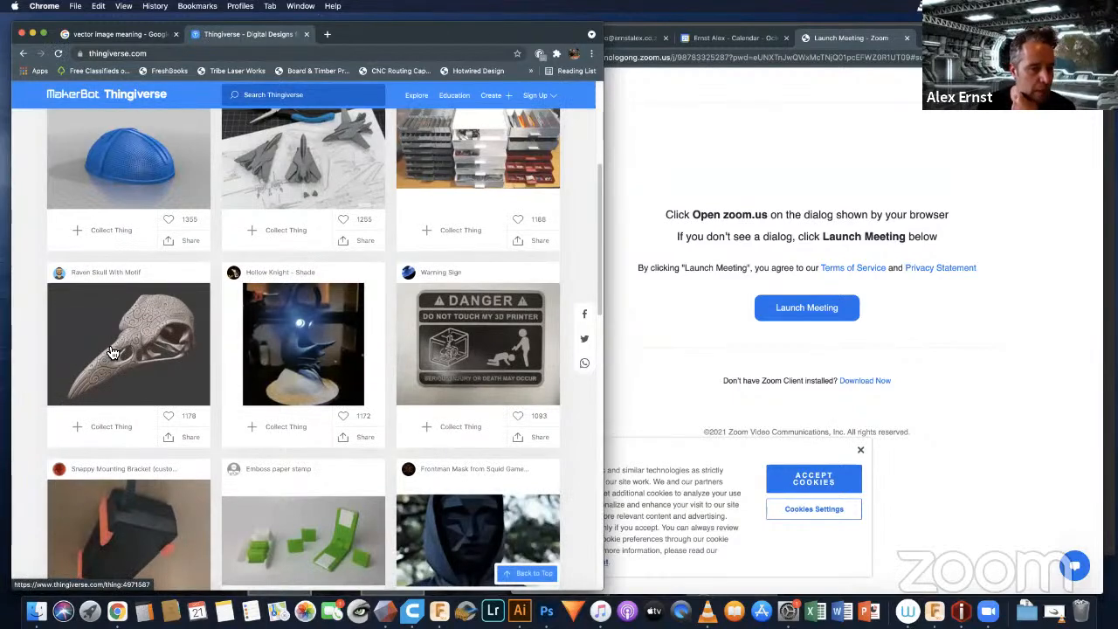
scroll(130, 302, "down", 5)
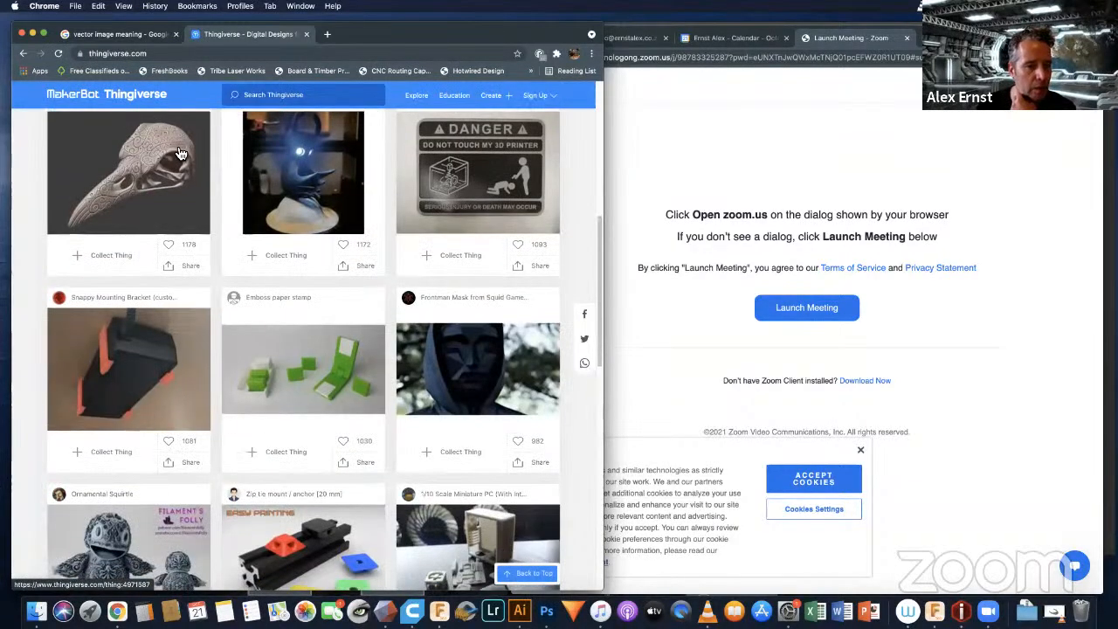
scroll(271, 306, "down", 4)
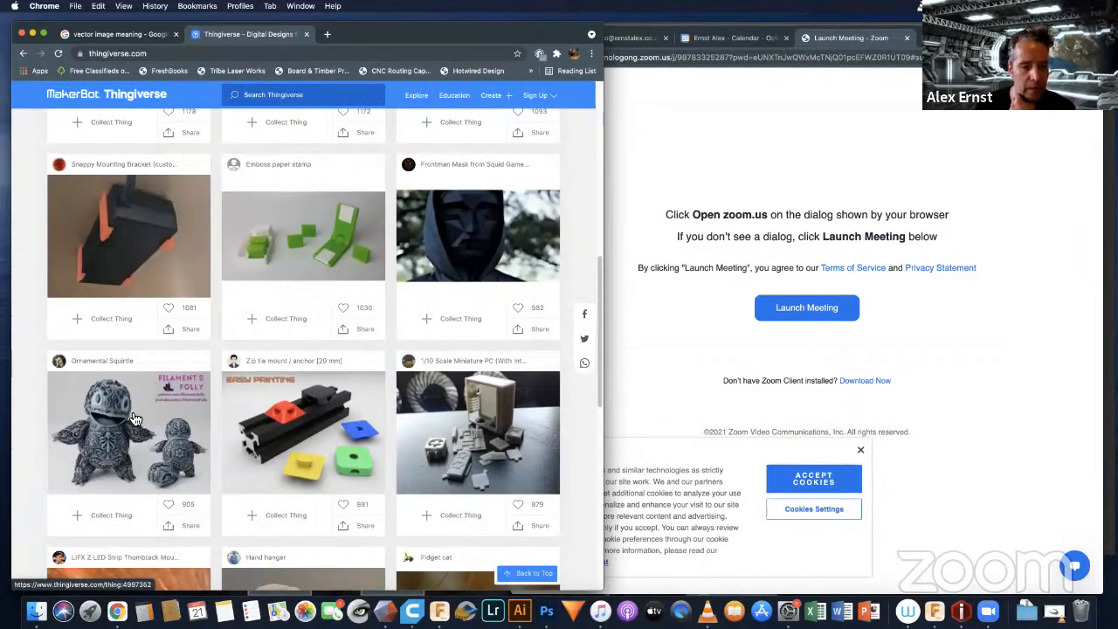
scroll(306, 366, "down", 2)
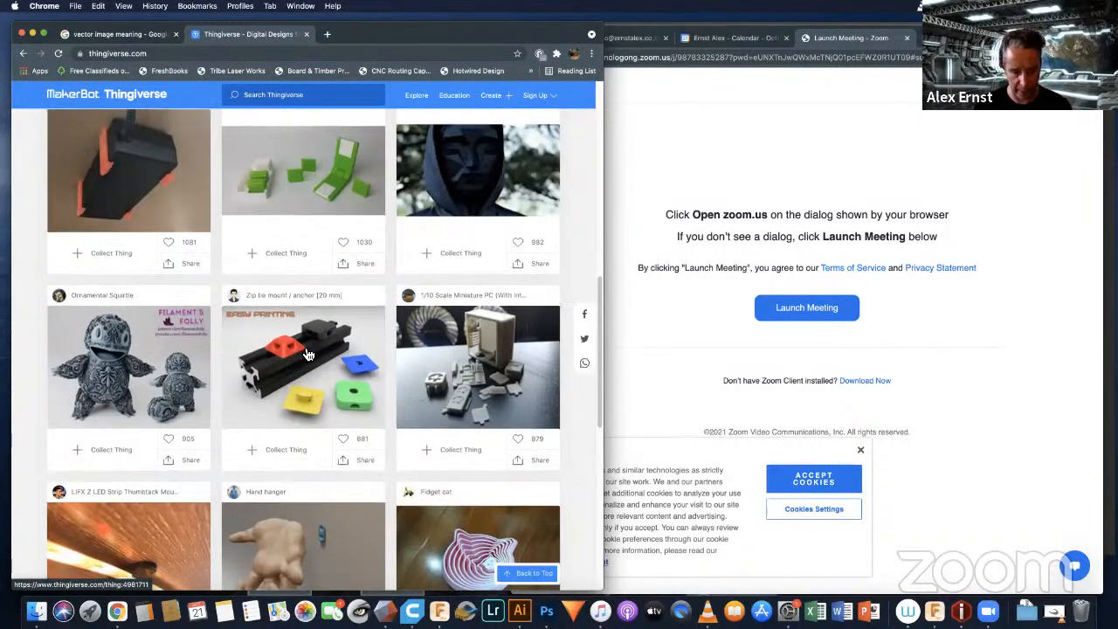
scroll(307, 354, "down", 4)
scroll(304, 349, "down", 2)
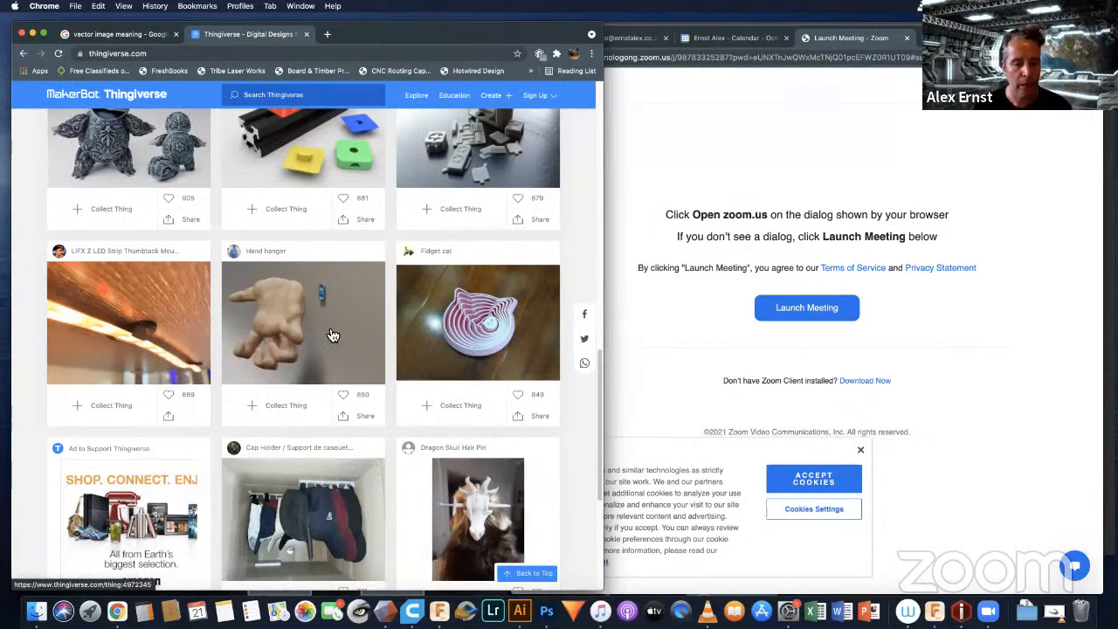
Step: Look through the remaining popular designs to the end of the first results page, and return to the start of the list
scroll(333, 337, "down", 2)
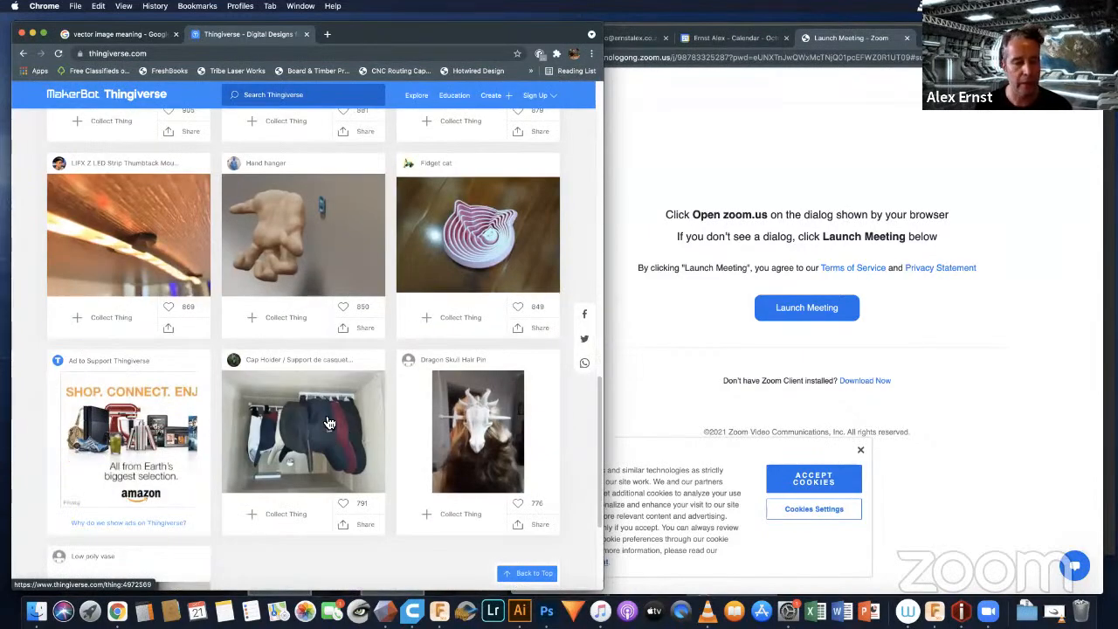
scroll(328, 423, "down", 1)
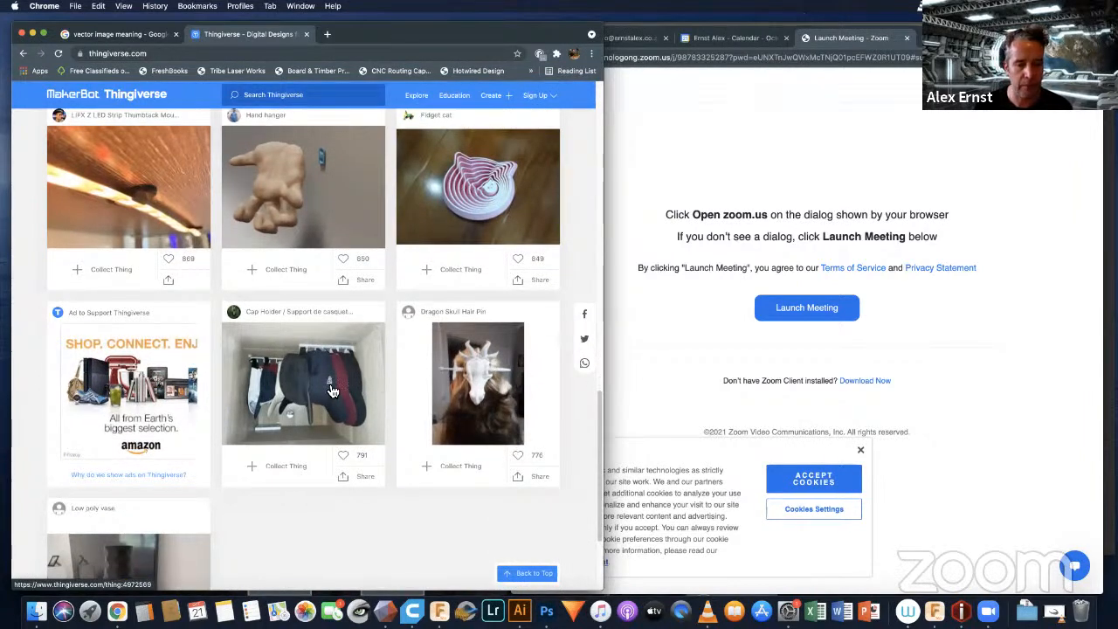
scroll(331, 390, "up", 15)
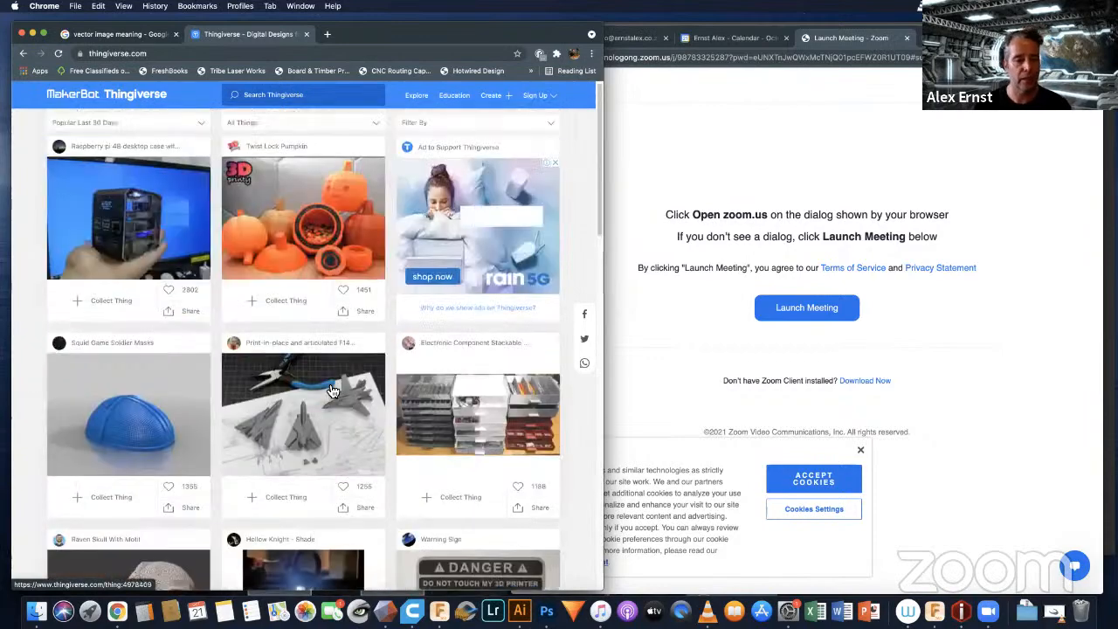
scroll(332, 391, "down", 15)
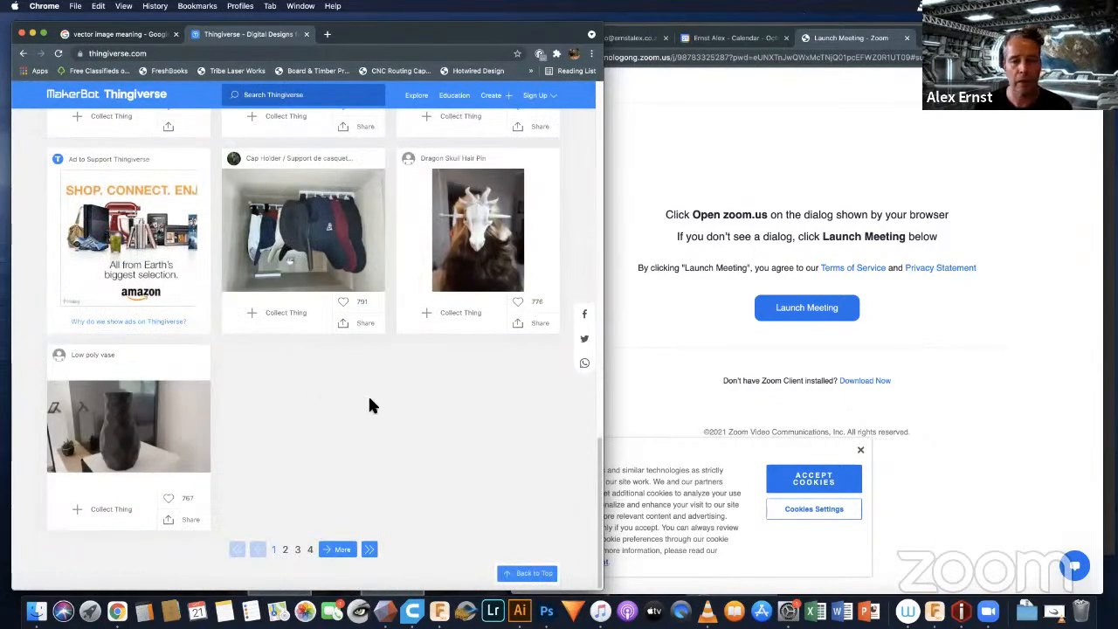
scroll(368, 400, "up", 10)
scroll(375, 407, "up", 5)
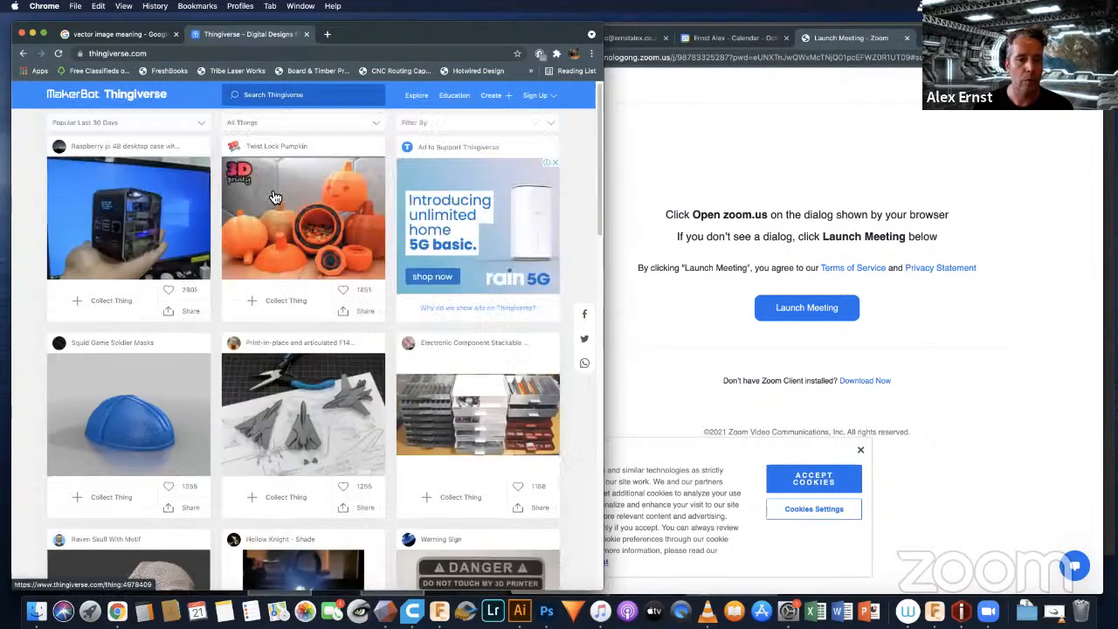
Step: Search Thingiverse for angel wings
left_click(271, 97)
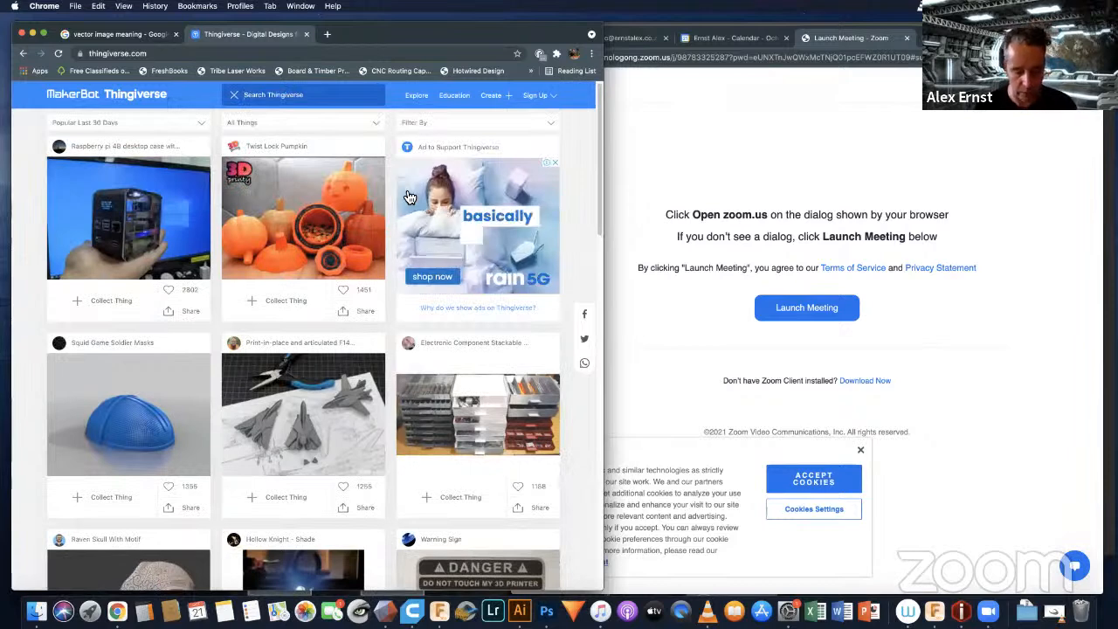
type("angel")
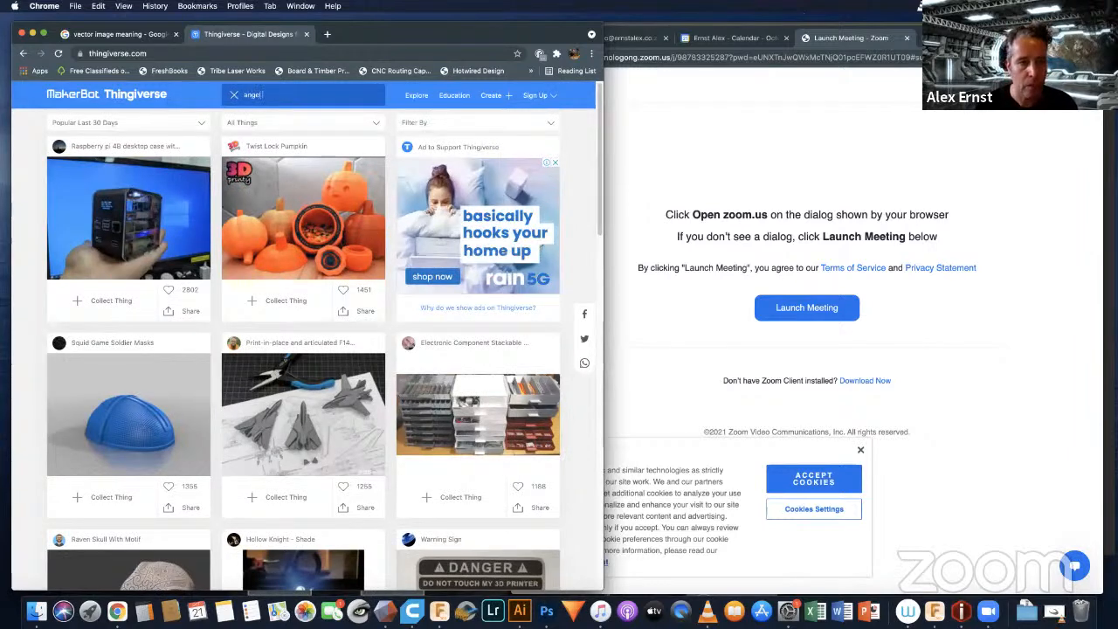
type(" wings")
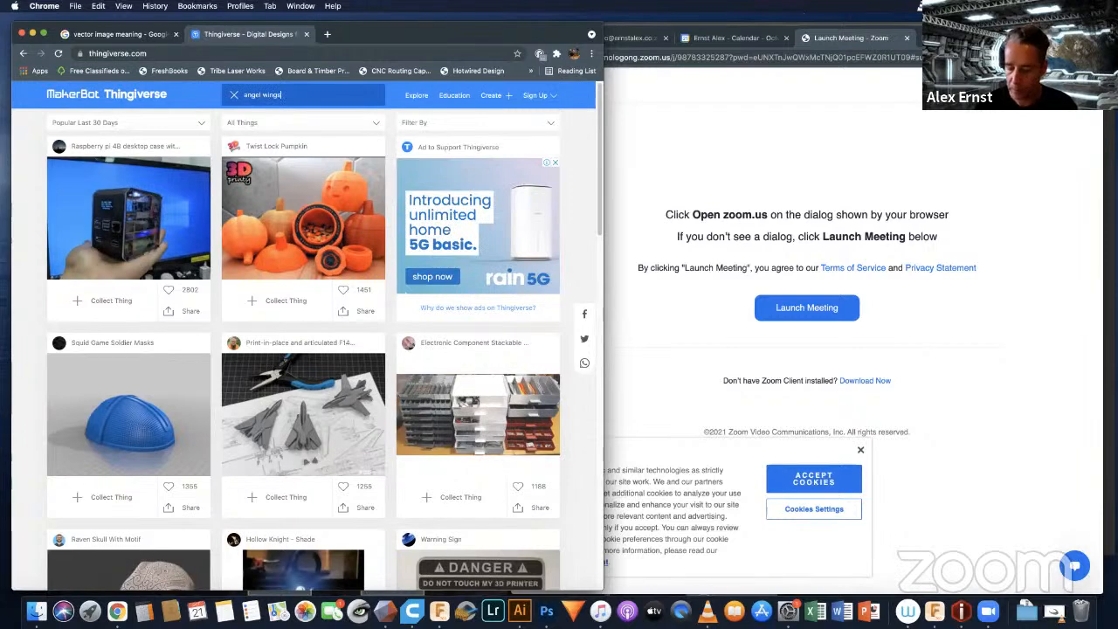
key("Return")
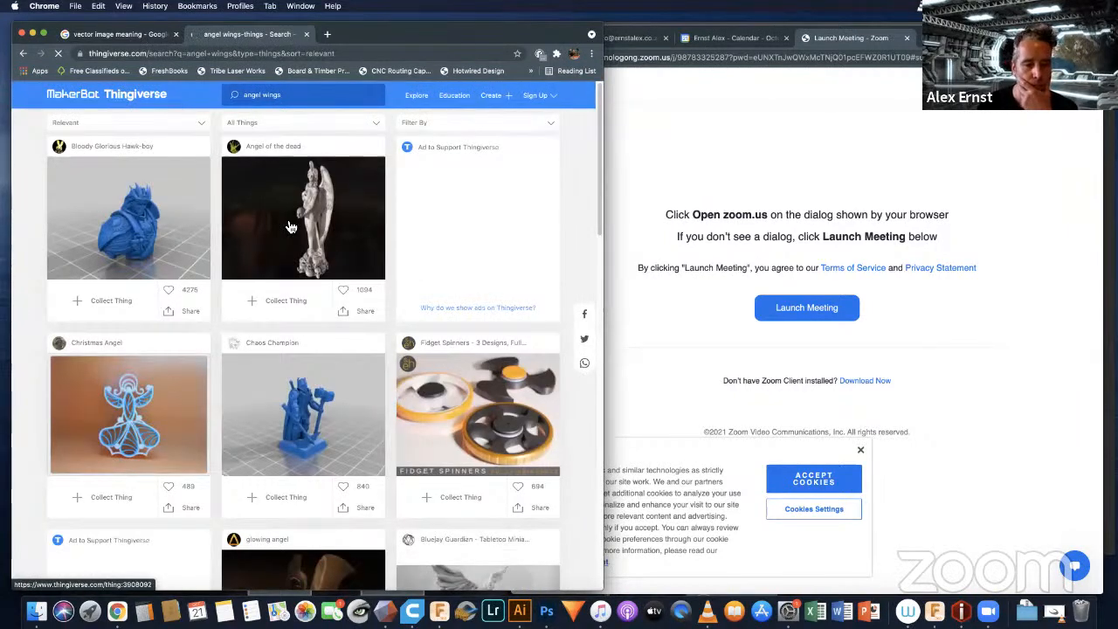
Step: Browse the angel wings results and open the page of the blue feathered Wings model
scroll(297, 236, "down", 3)
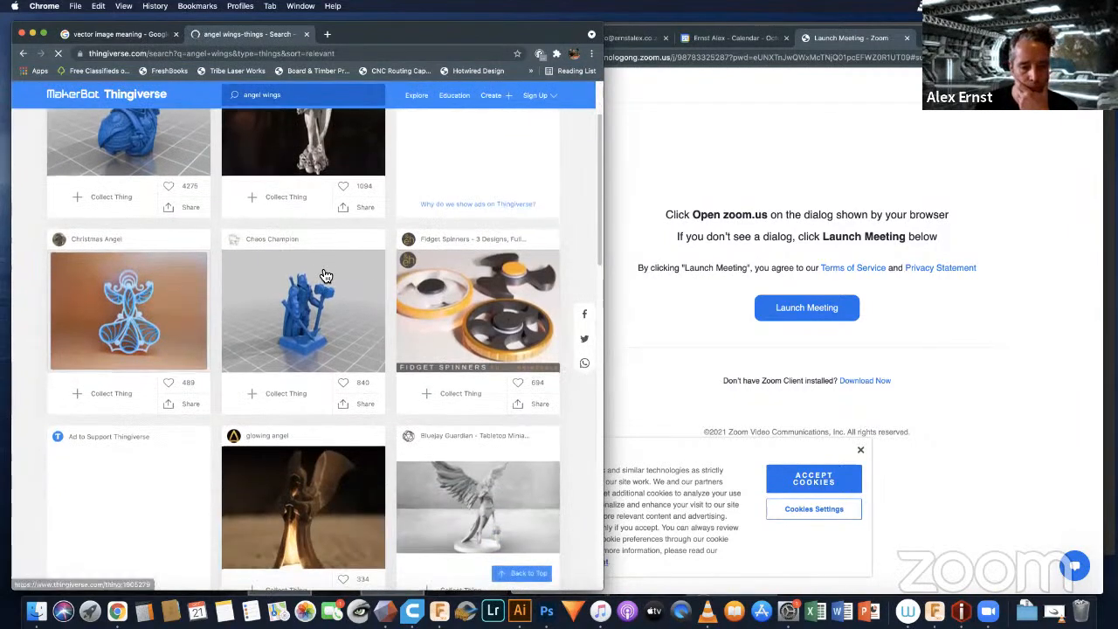
scroll(325, 276, "down", 8)
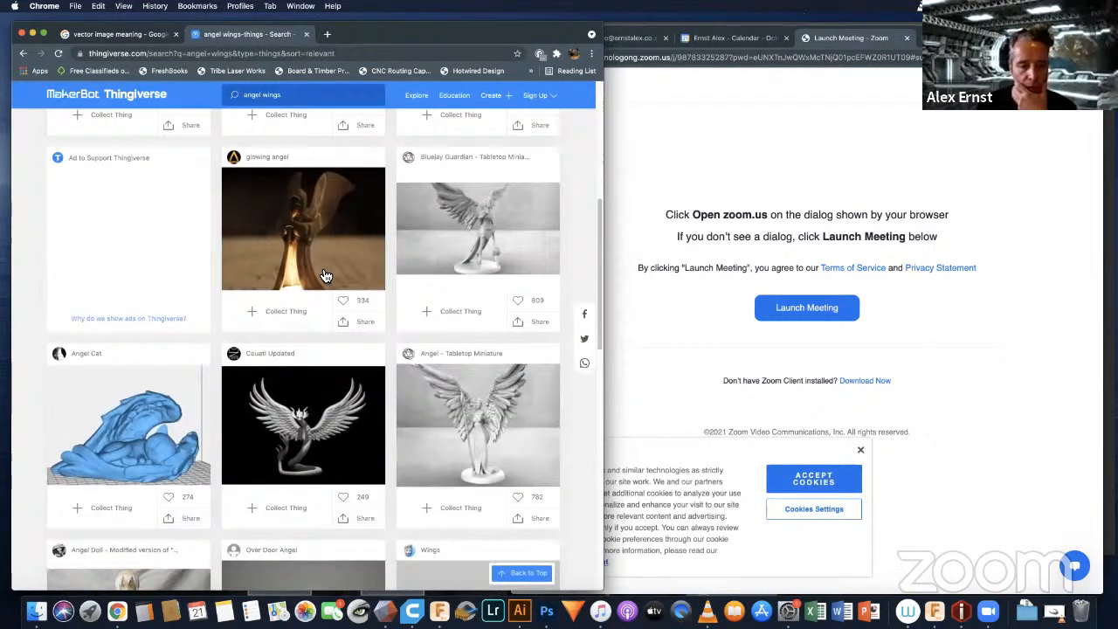
scroll(393, 332, "down", 7)
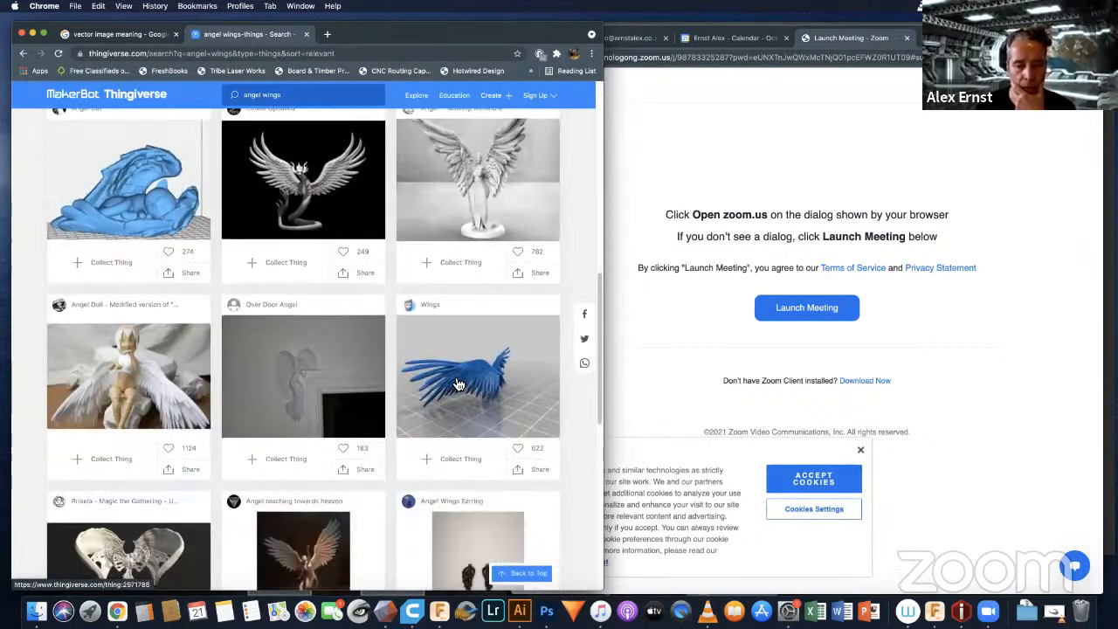
scroll(473, 337, "down", 7)
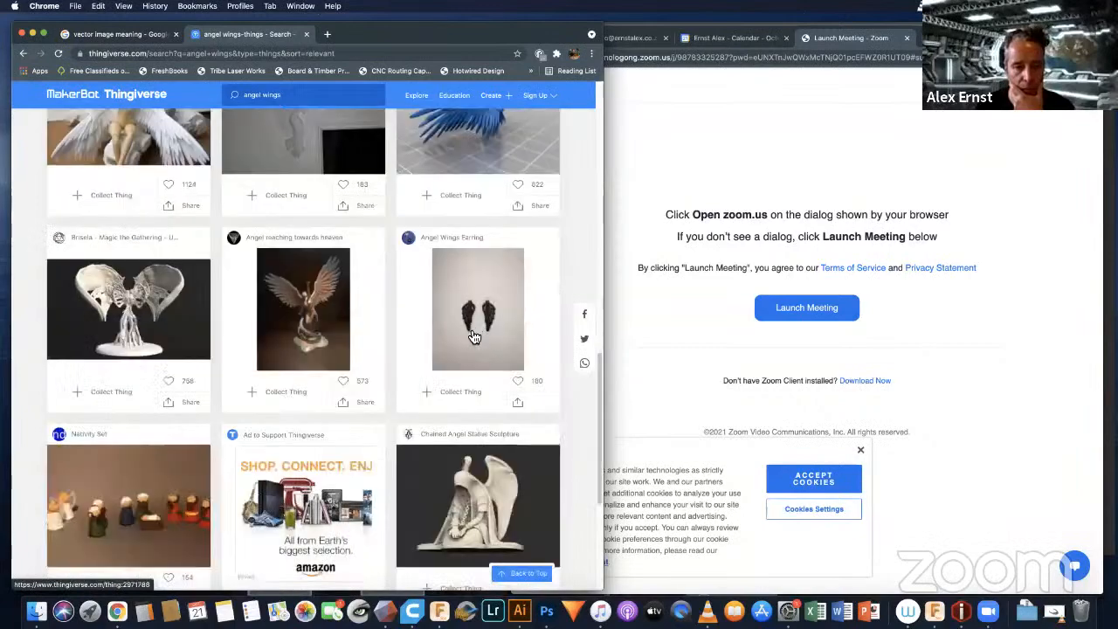
scroll(474, 341, "up", 7)
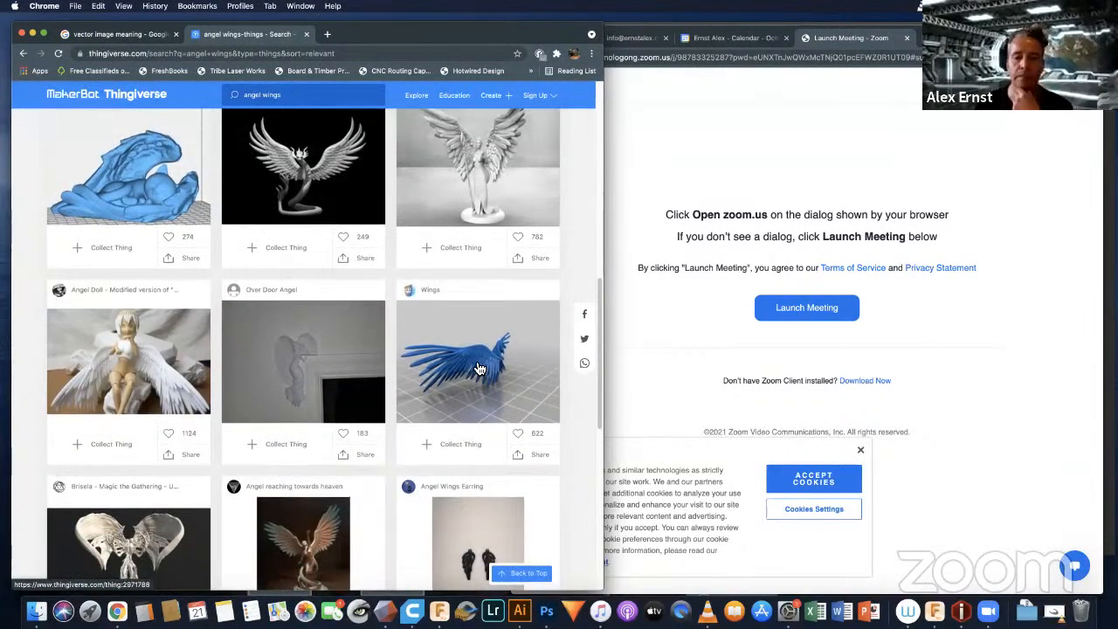
left_click(479, 369)
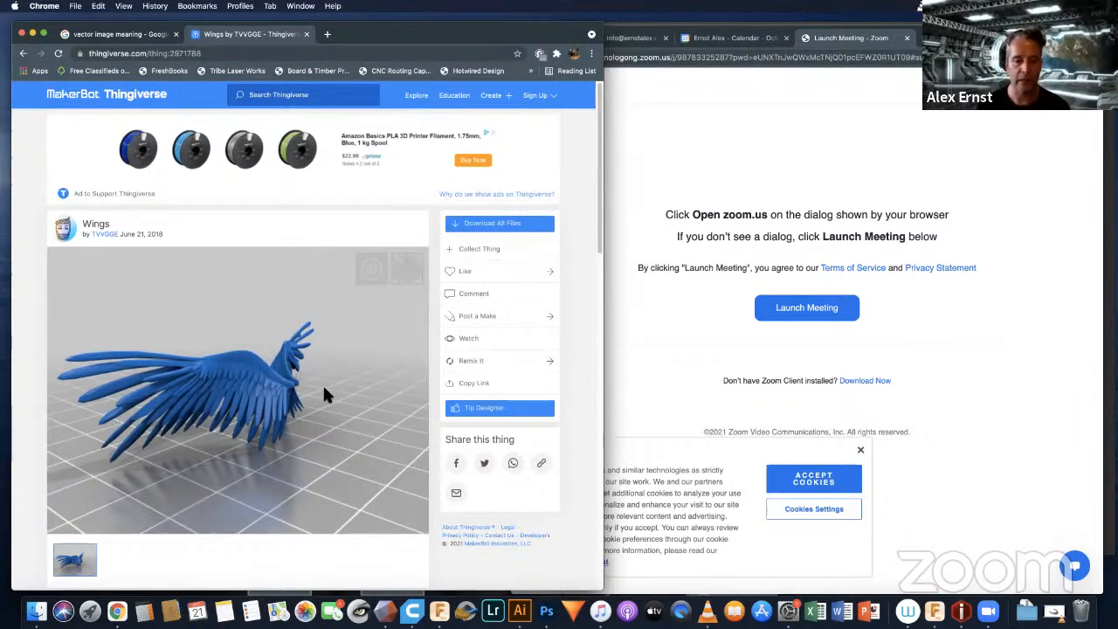
Step: Review the Wings model page, download all its files, and open the Wings folder in Downloads in Finder
scroll(413, 385, "down", 4)
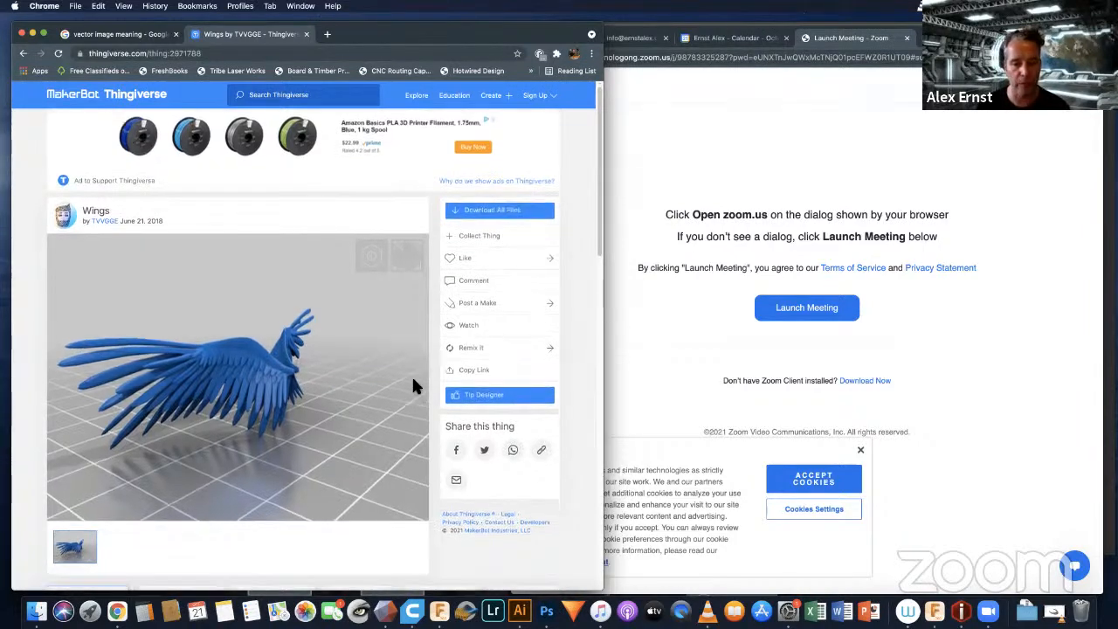
scroll(413, 385, "down", 2)
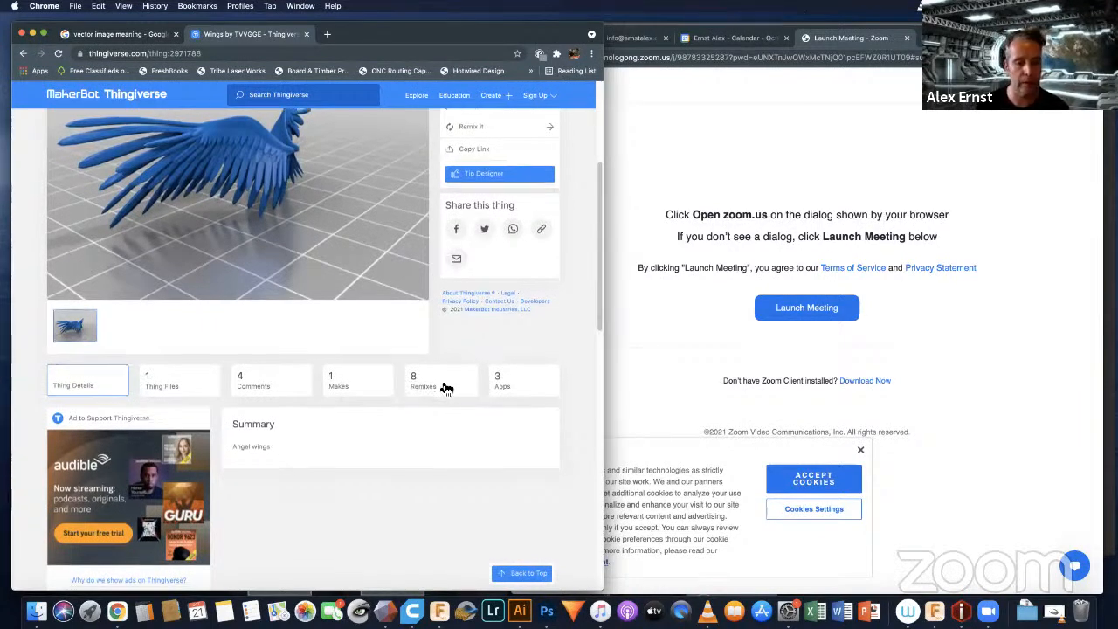
scroll(443, 386, "down", 5)
scroll(442, 386, "down", 5)
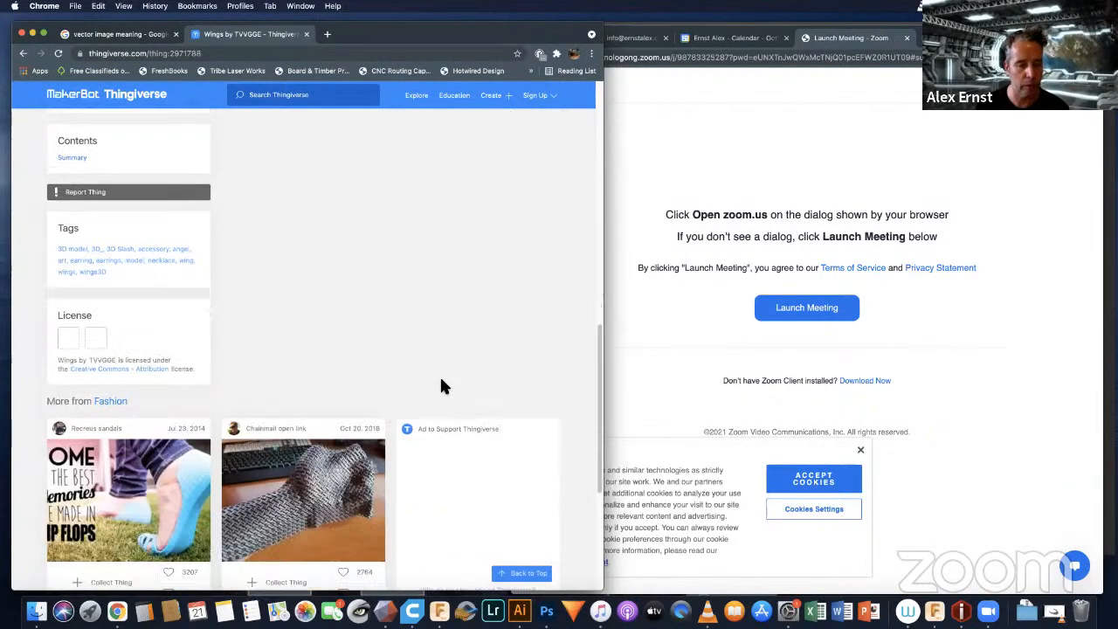
scroll(443, 386, "up", 15)
scroll(446, 388, "up", 2)
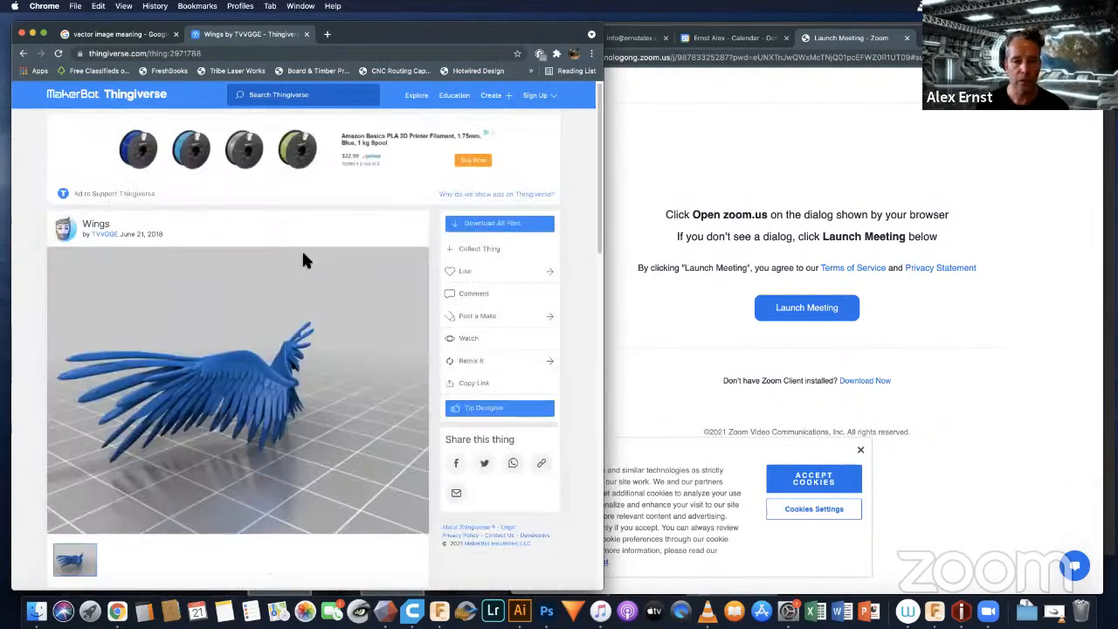
left_click(478, 226)
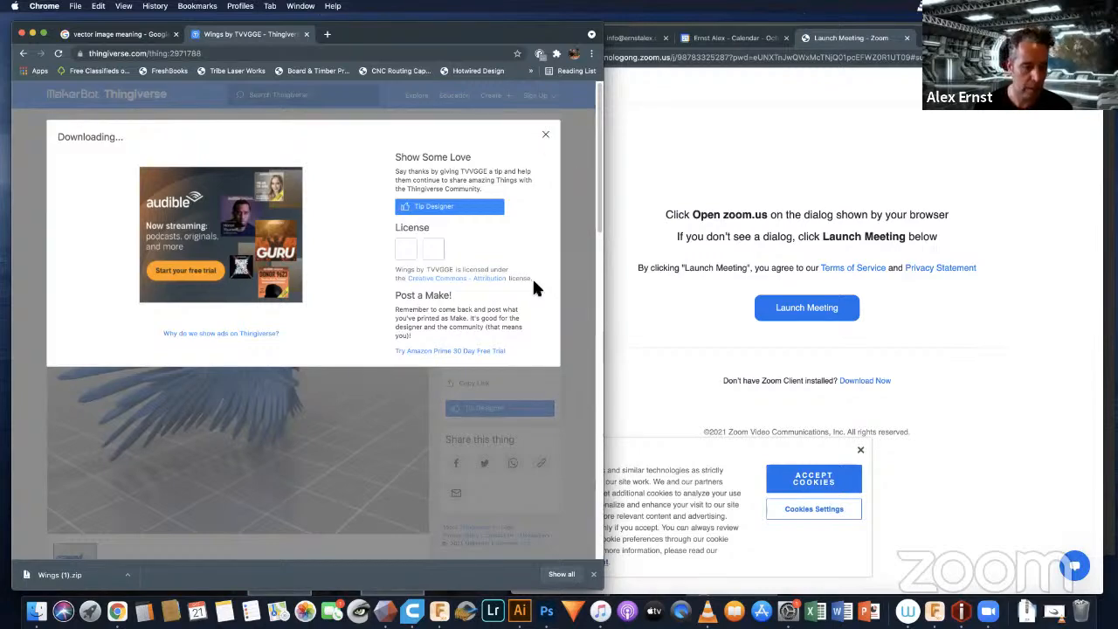
left_click(546, 136)
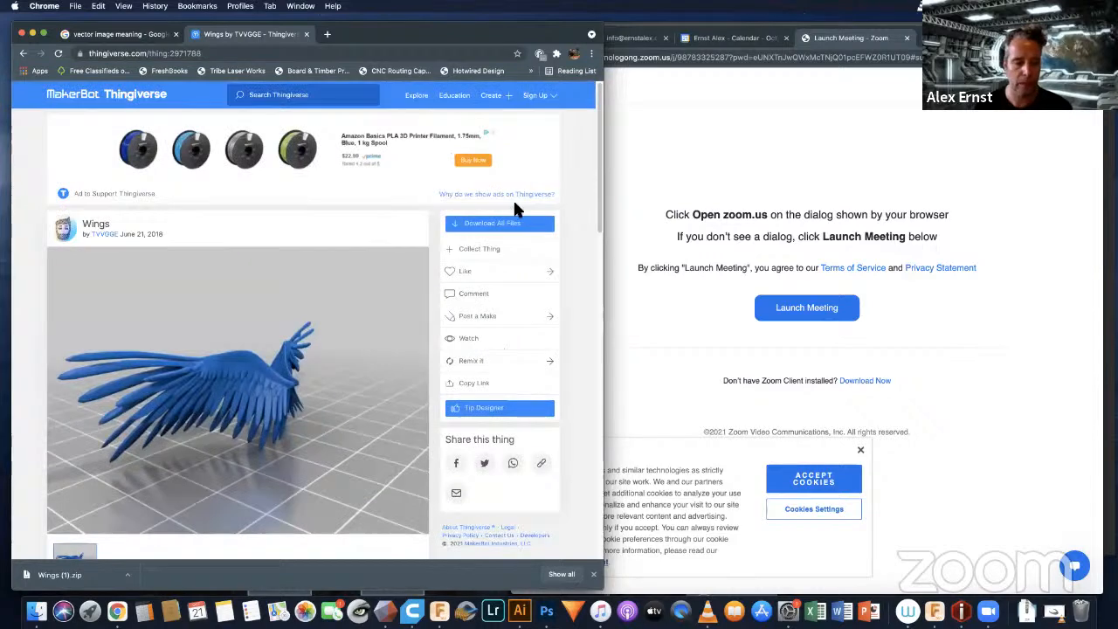
left_click(36, 611)
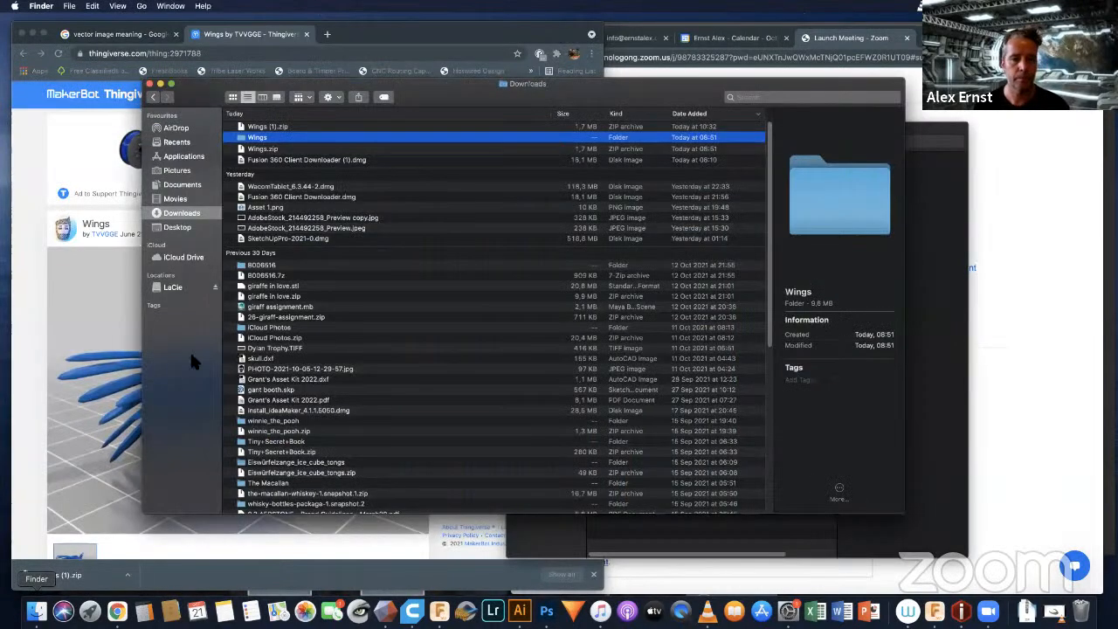
double_click(257, 138)
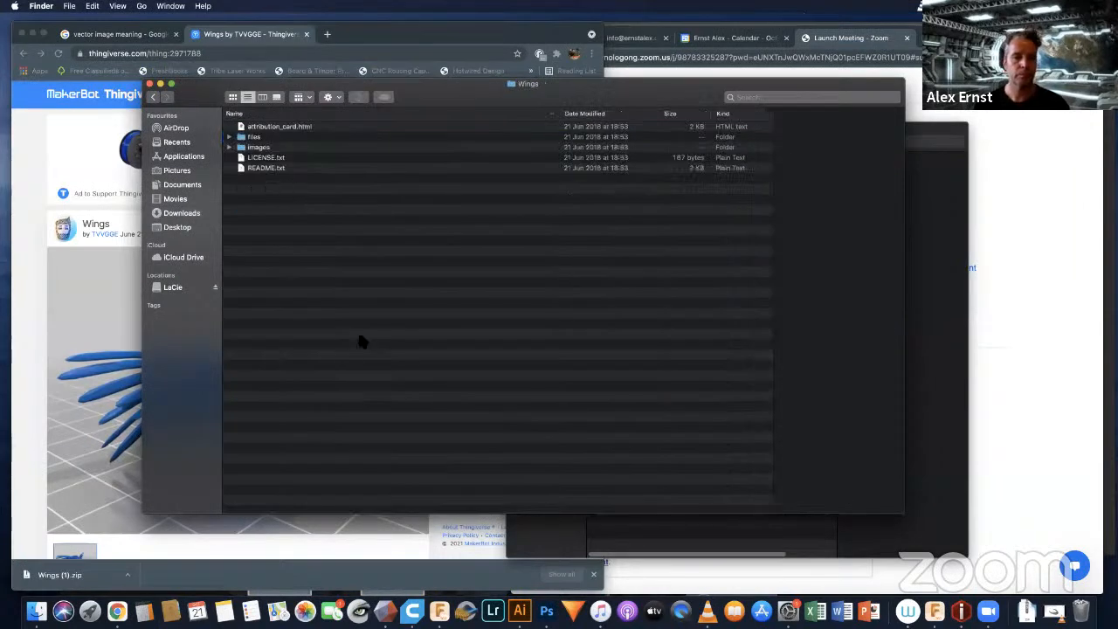
Step: Switch to Meshmixer and import wings.stl, appending it to the bunny scene
left_click(385, 610)
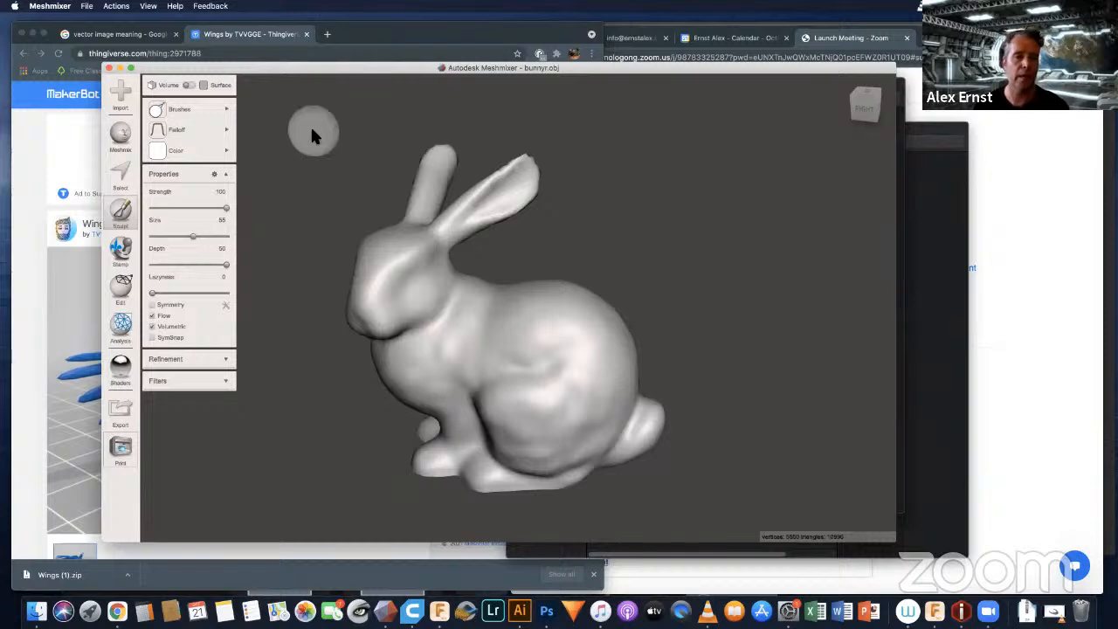
left_click(119, 99)
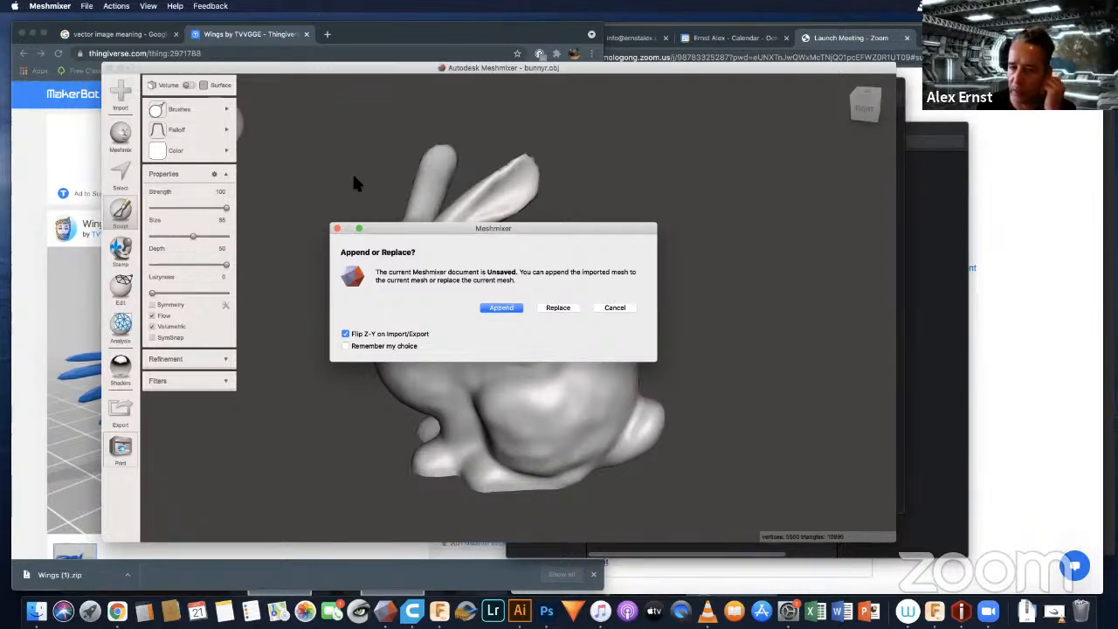
left_click(498, 308)
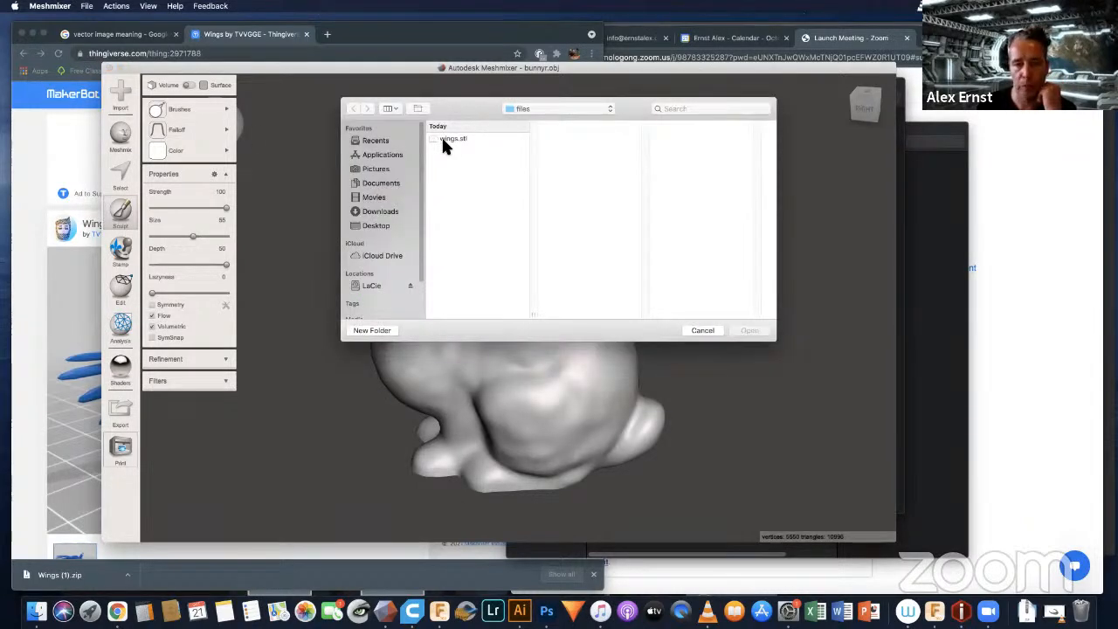
left_click(445, 139)
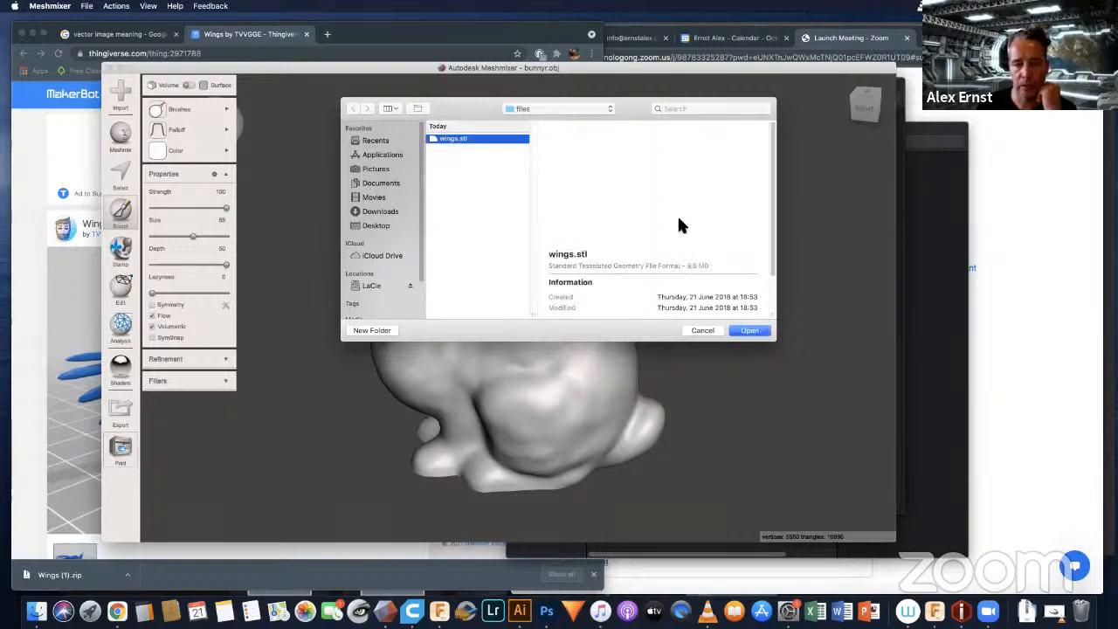
left_click(753, 331)
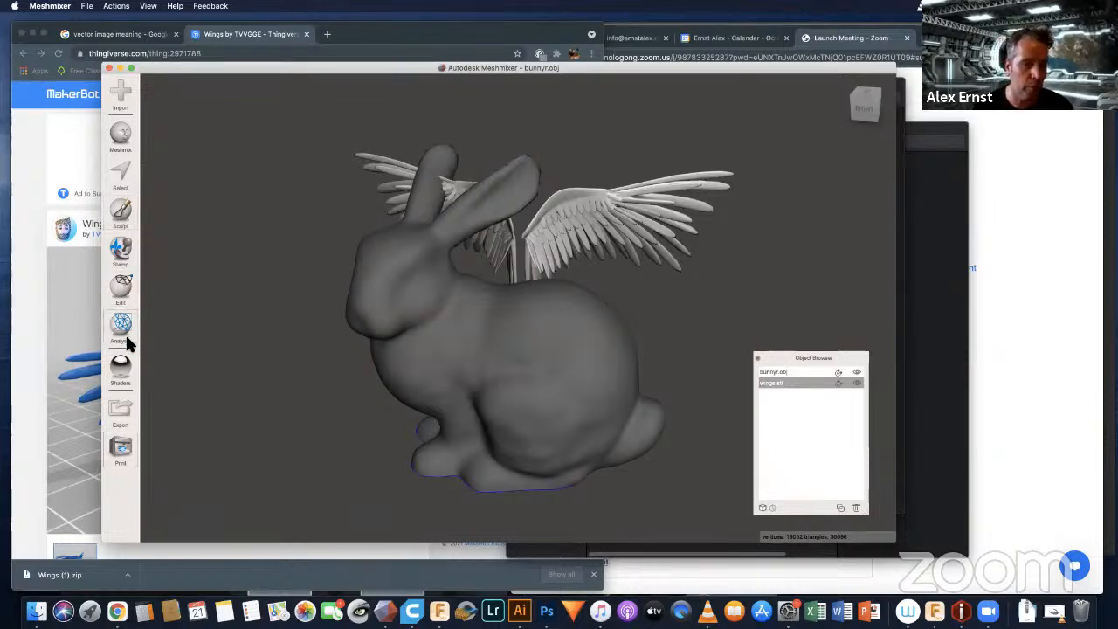
Step: Start transforming the wings and rotate them about their vertical Y axis to span the bunny's back from side to side
left_click(121, 288)
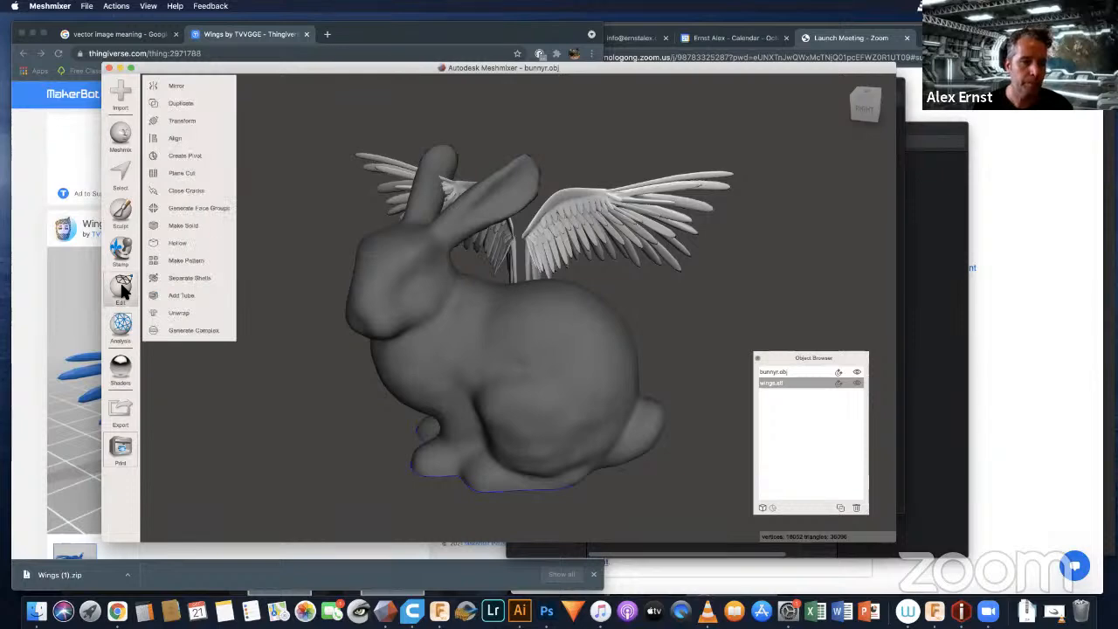
left_click(184, 120)
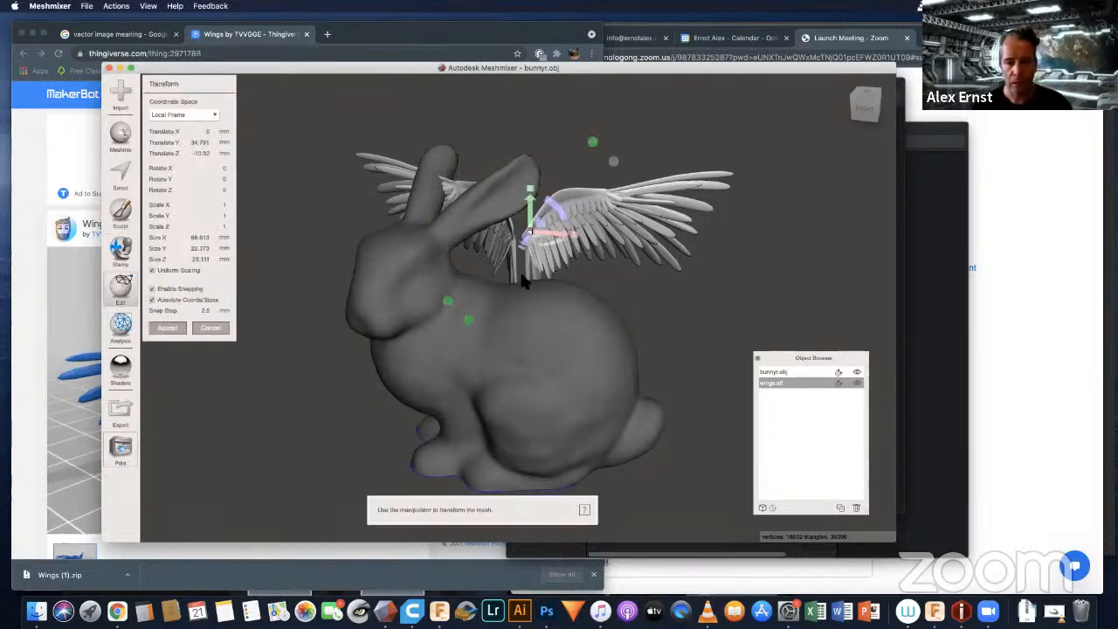
right_click_drag(524, 279, 759, 310)
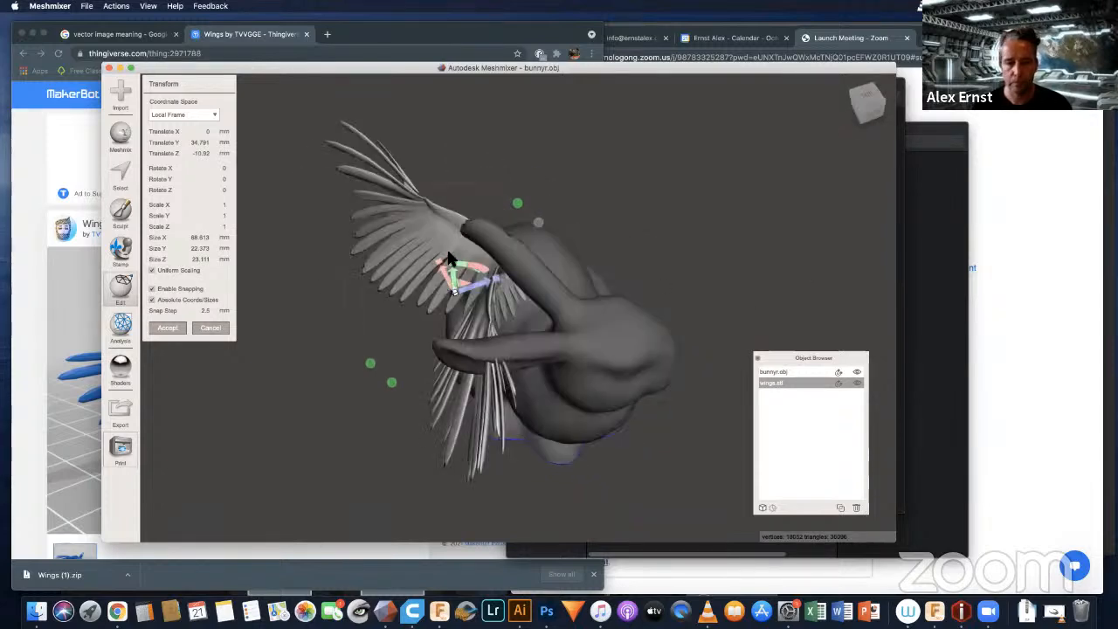
right_click_drag(489, 287, 477, 277)
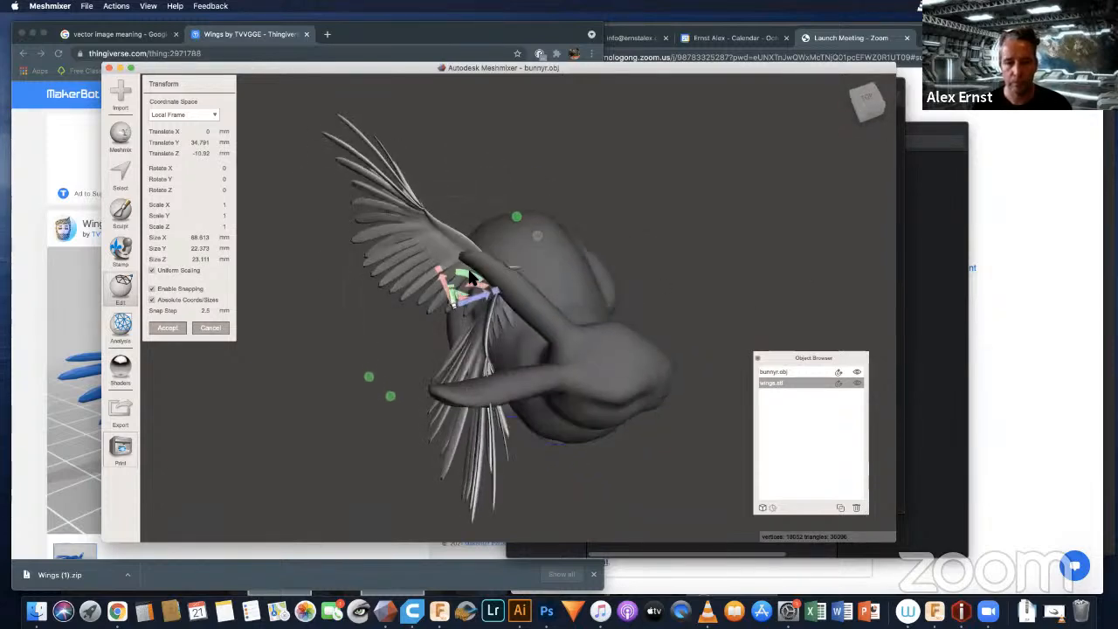
left_click_drag(470, 278, 576, 302)
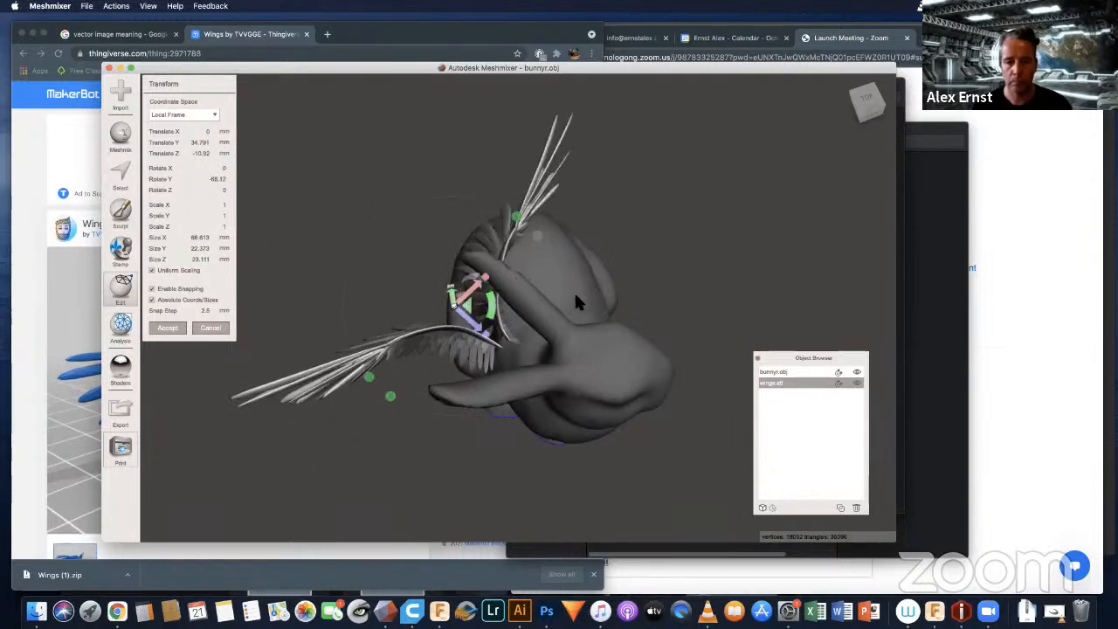
Step: Move the wings over the middle of the bunny's back, to about X 11.6, Y 27.5 and Z 3.1 mm
right_click_drag(577, 301, 350, 244)
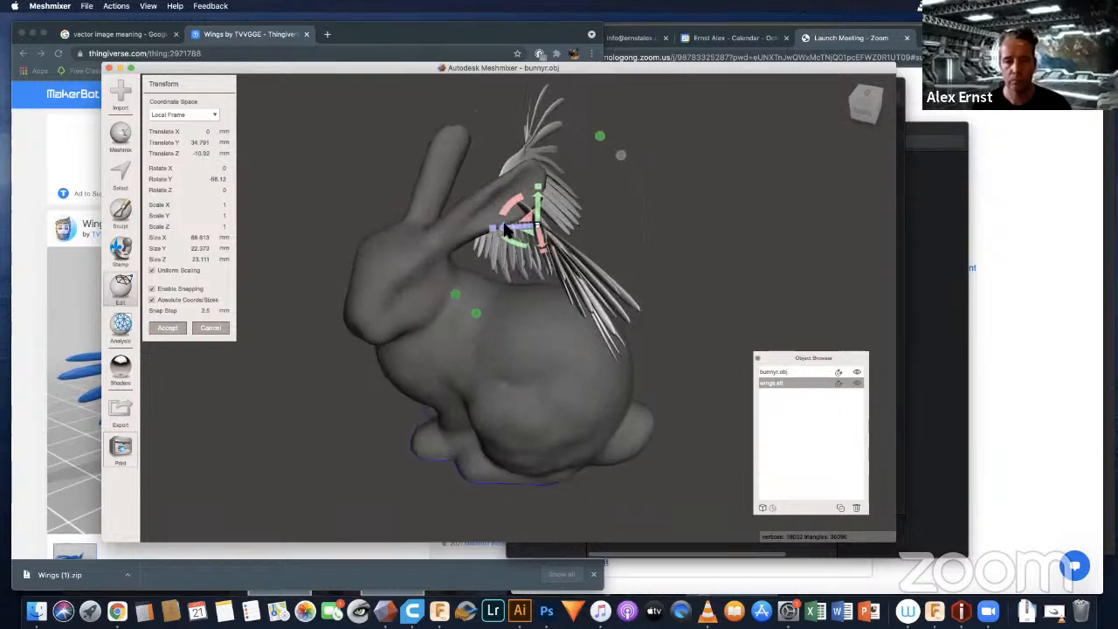
left_click_drag(504, 229, 570, 243)
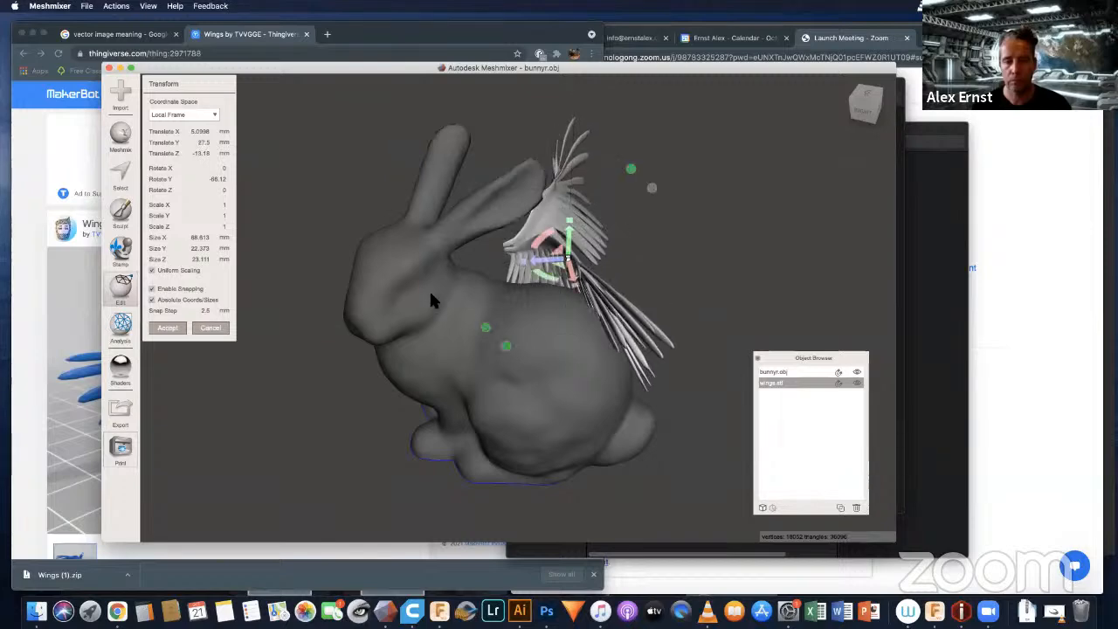
right_click_drag(512, 321, 476, 279)
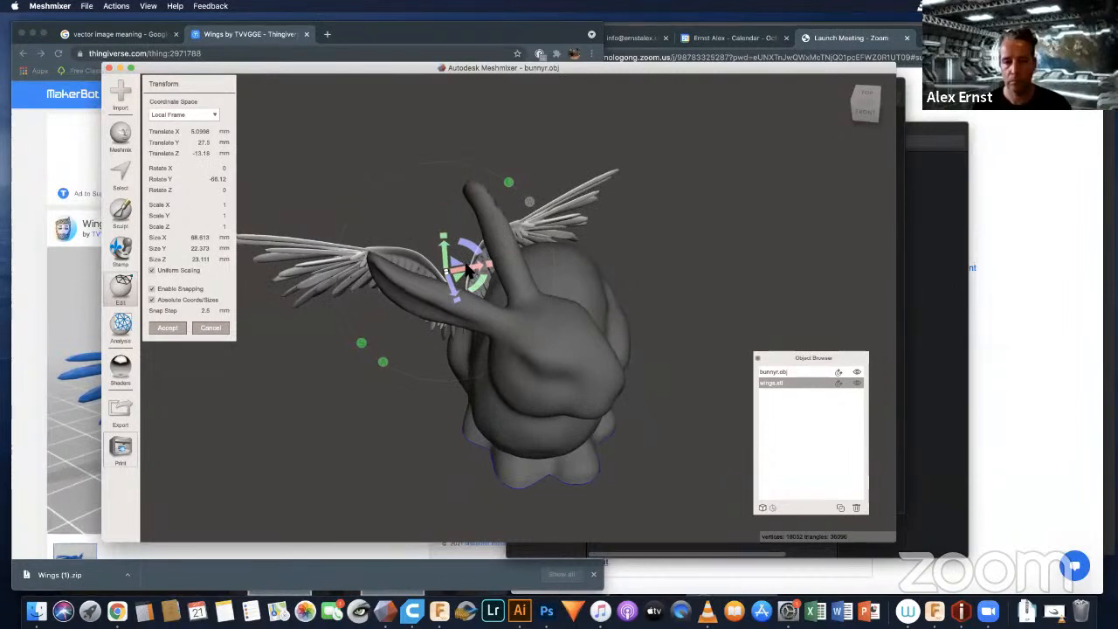
left_click_drag(467, 273, 581, 255)
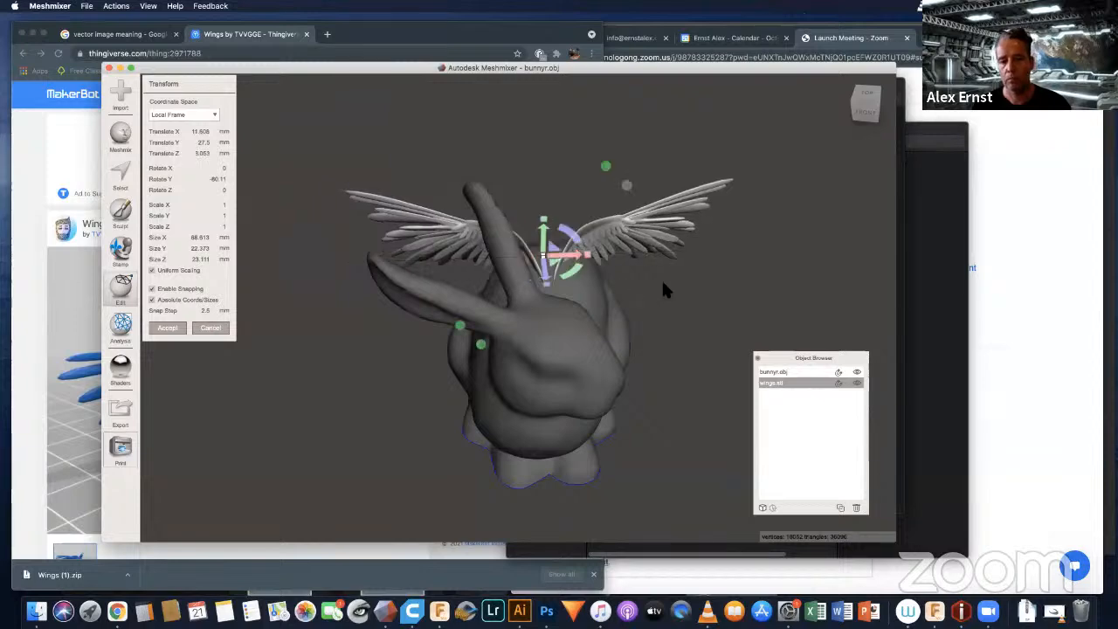
Step: Tilt the wings backwards and raise them along the bunny's back to about X 9.2, Y 31.5 and Z 3.5 mm
right_click_drag(662, 282, 564, 276)
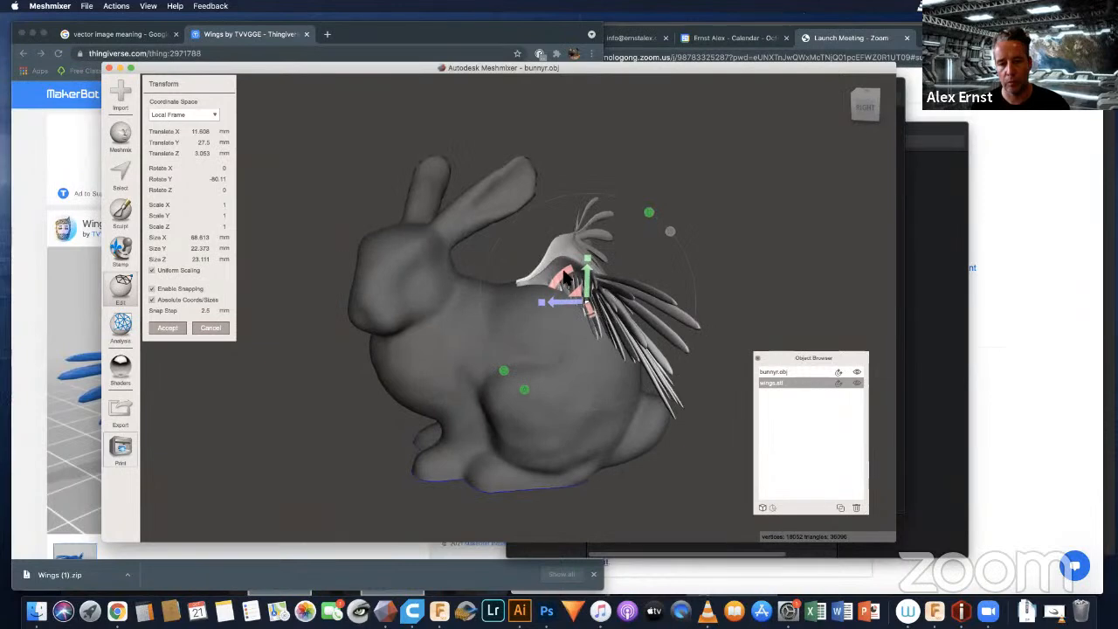
left_click_drag(565, 278, 494, 235)
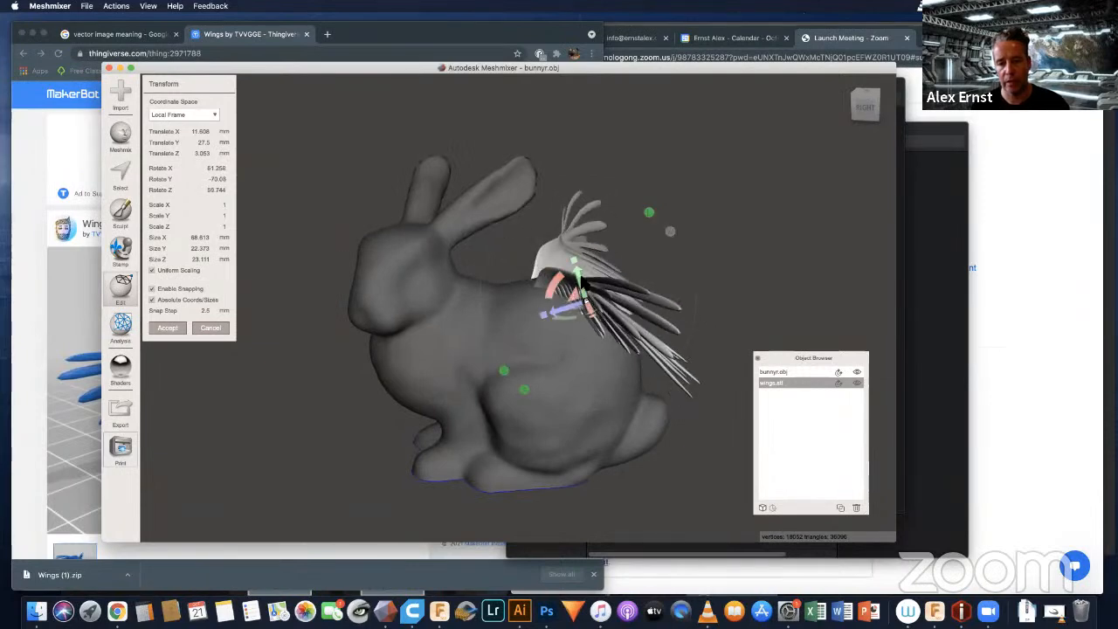
left_click_drag(584, 299, 532, 278)
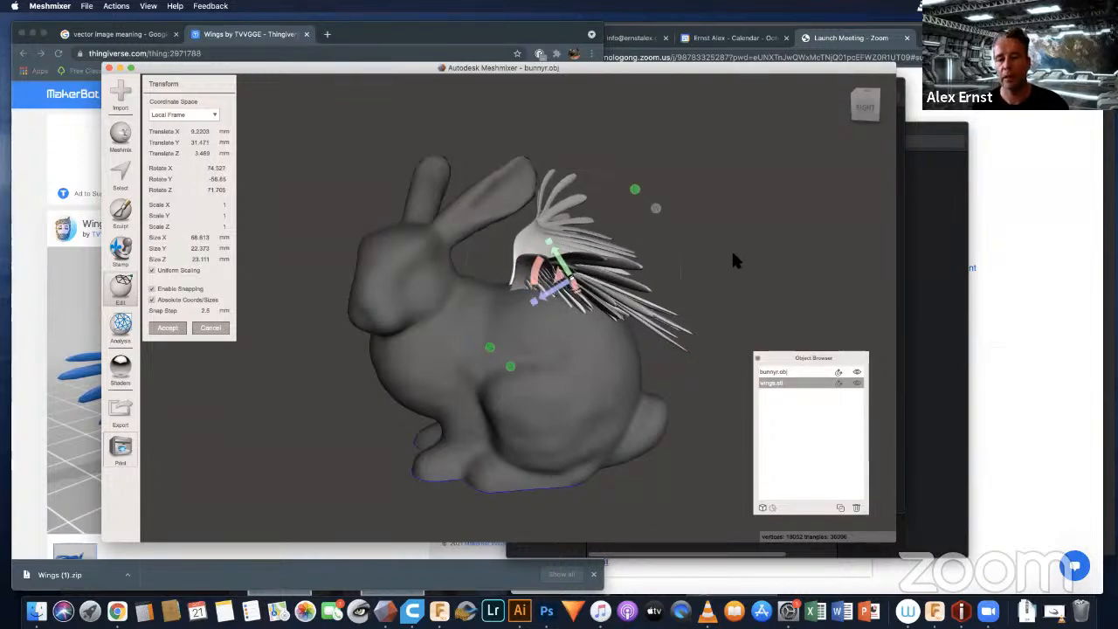
Step: Fine-tune the wings' tilt to about 77.5, -51.3 and 74.1 degrees in X, Y and Z, and accept the transform
right_click_drag(741, 247, 618, 266)
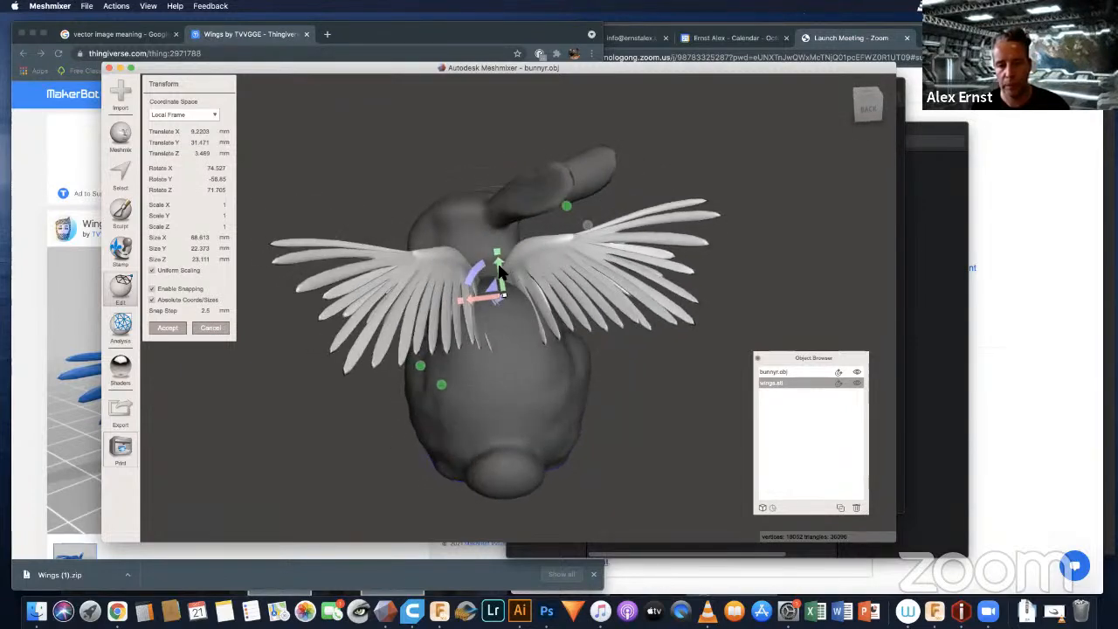
left_click_drag(499, 267, 500, 267)
right_click_drag(581, 327, 663, 287)
left_click_drag(530, 262, 559, 255)
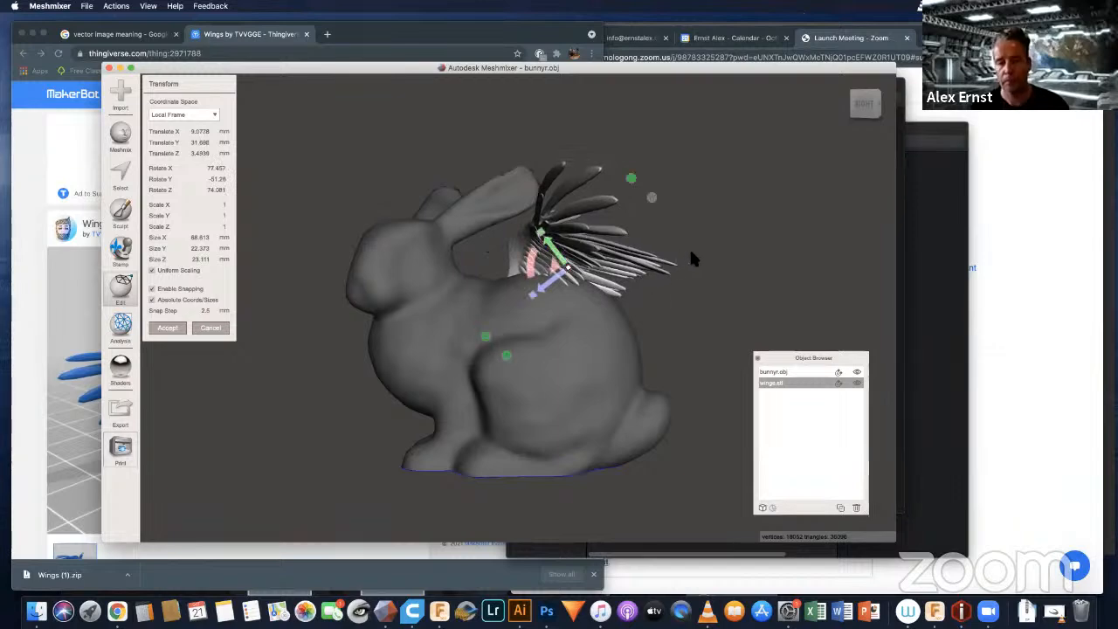
right_click_drag(717, 243, 638, 362)
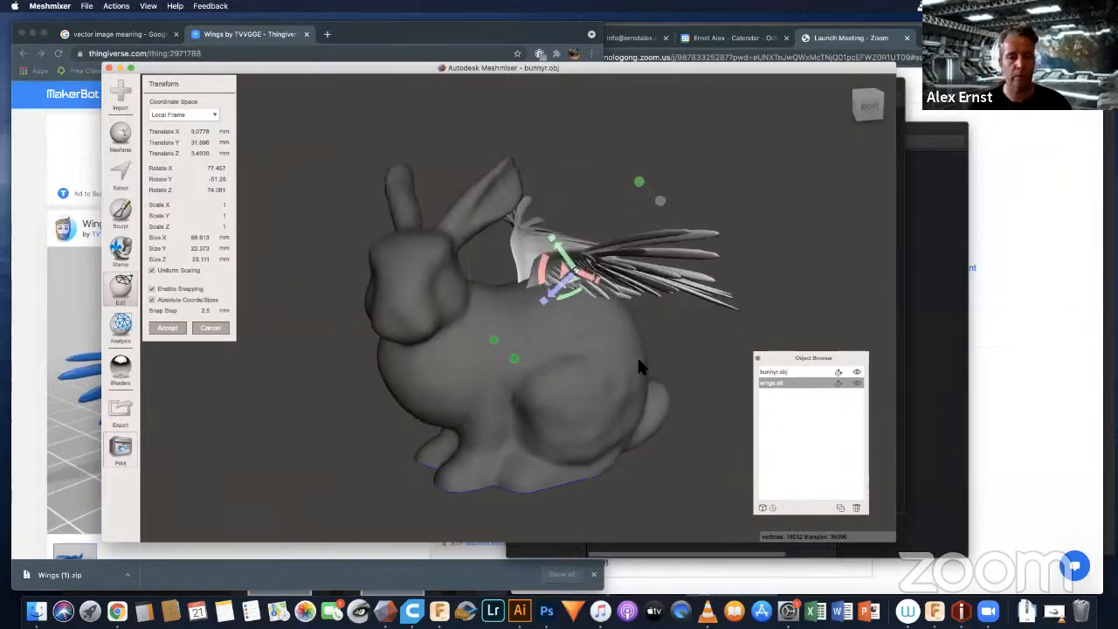
left_click(168, 327)
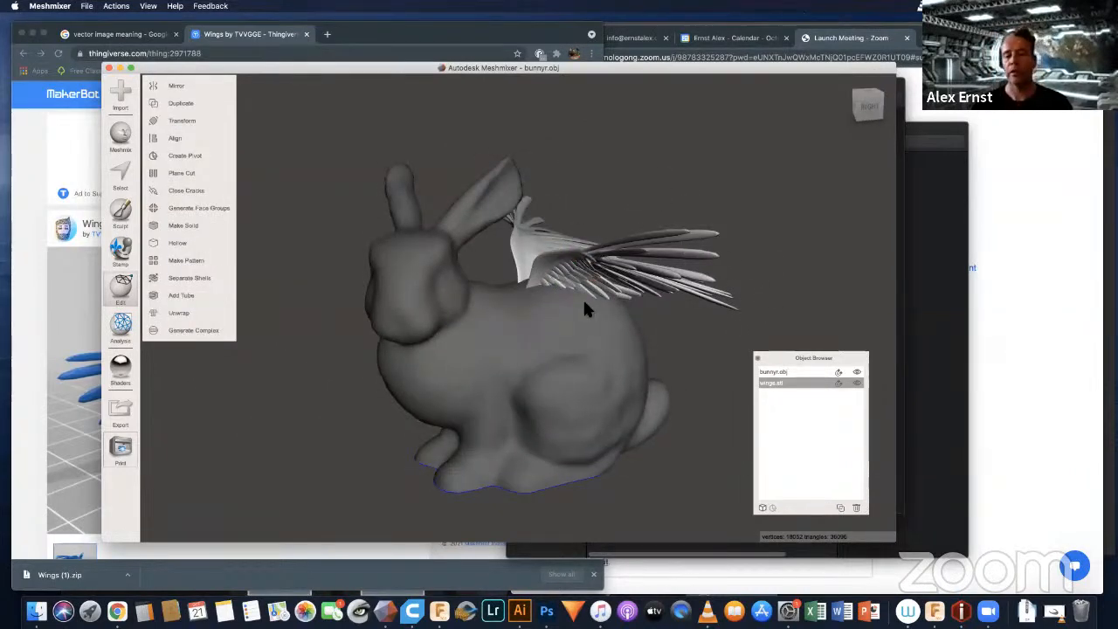
Step: Combine the bunny and wings objects into a single mesh and inspect it from several sides
scroll(583, 302, "down", 5)
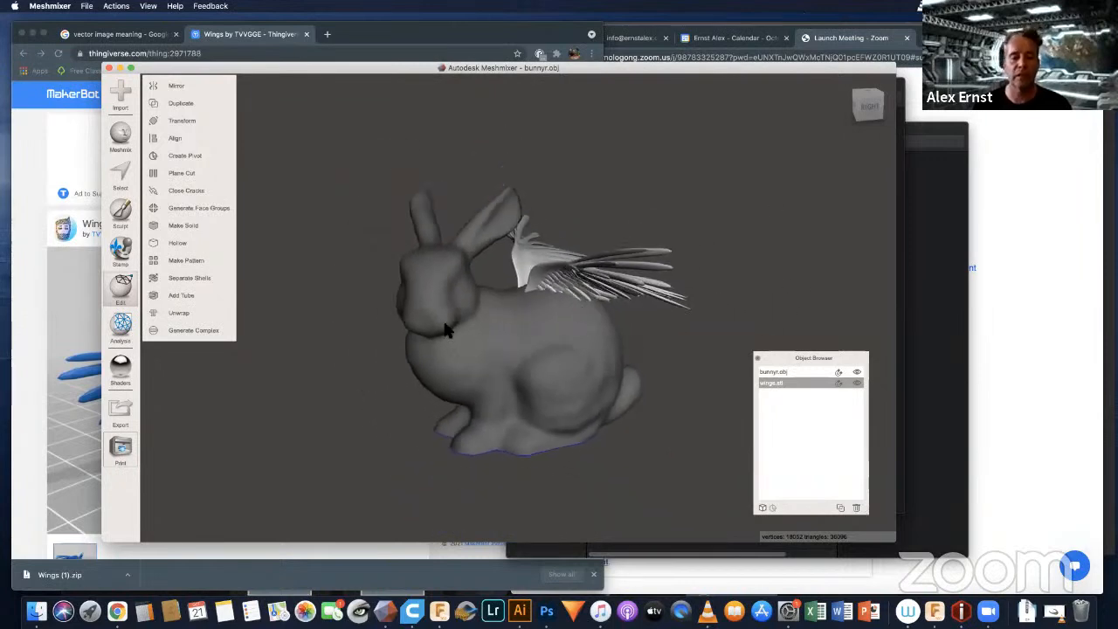
right_click_drag(443, 328, 491, 339)
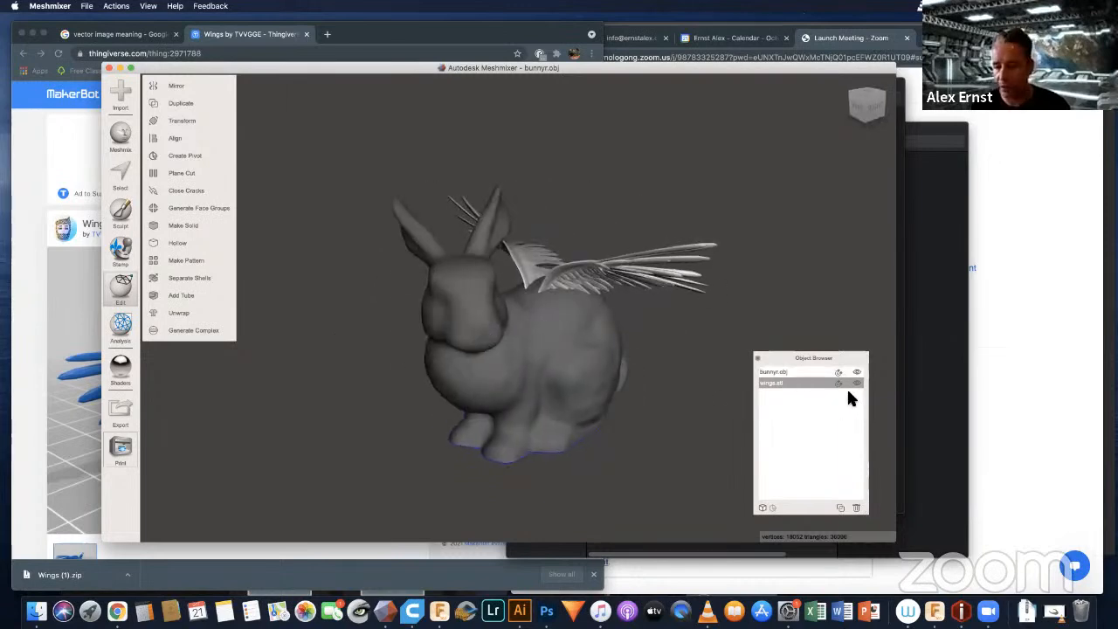
left_click(782, 373, "shift")
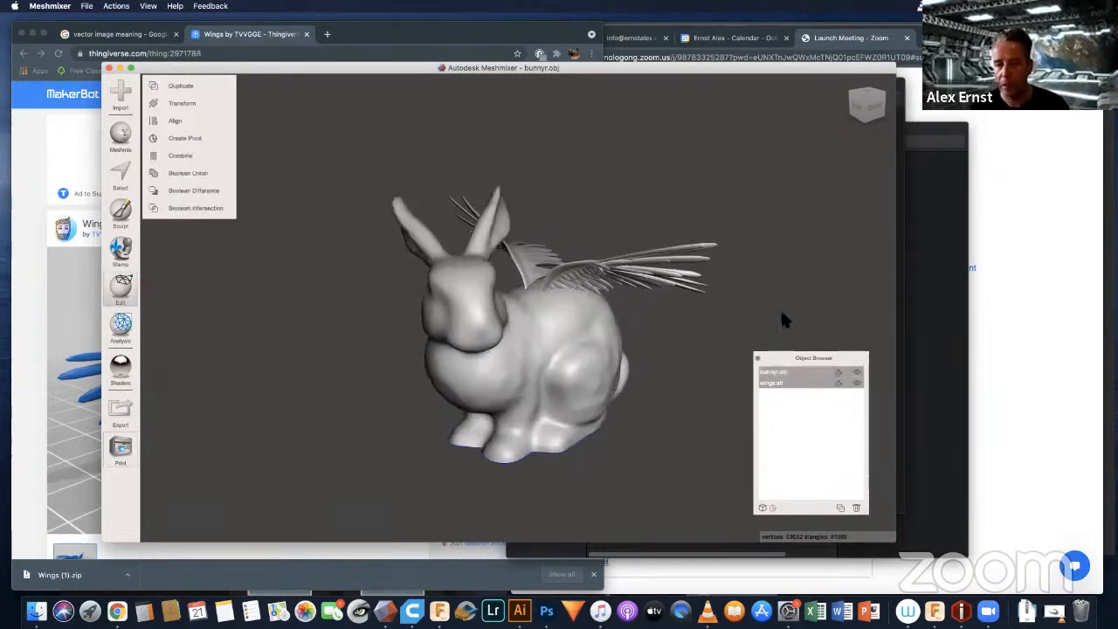
left_click(178, 158)
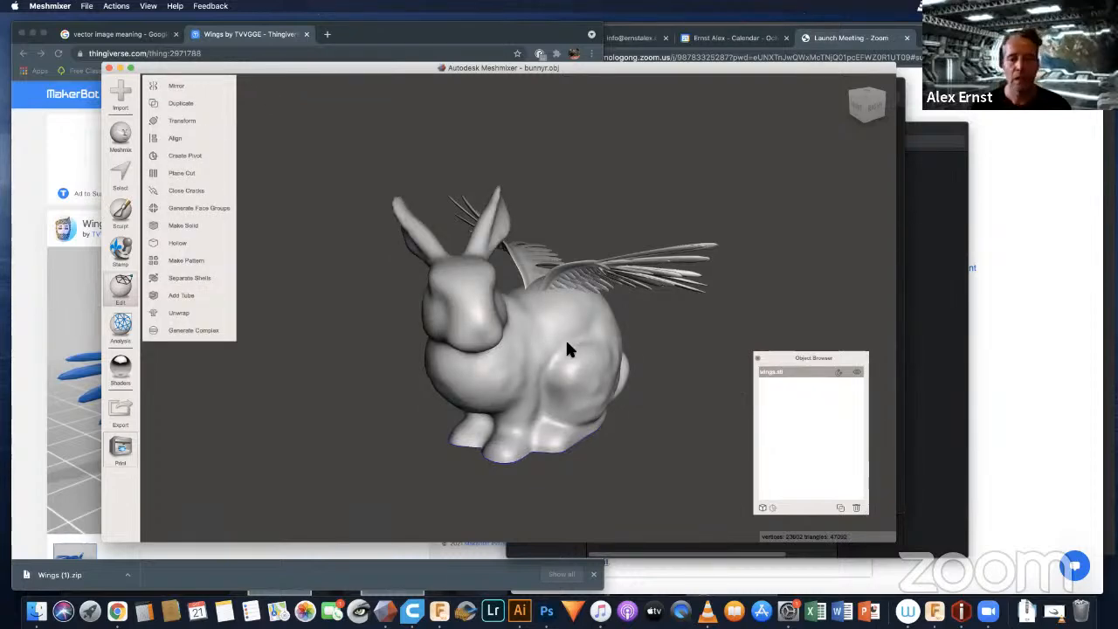
right_click_drag(604, 319, 524, 353)
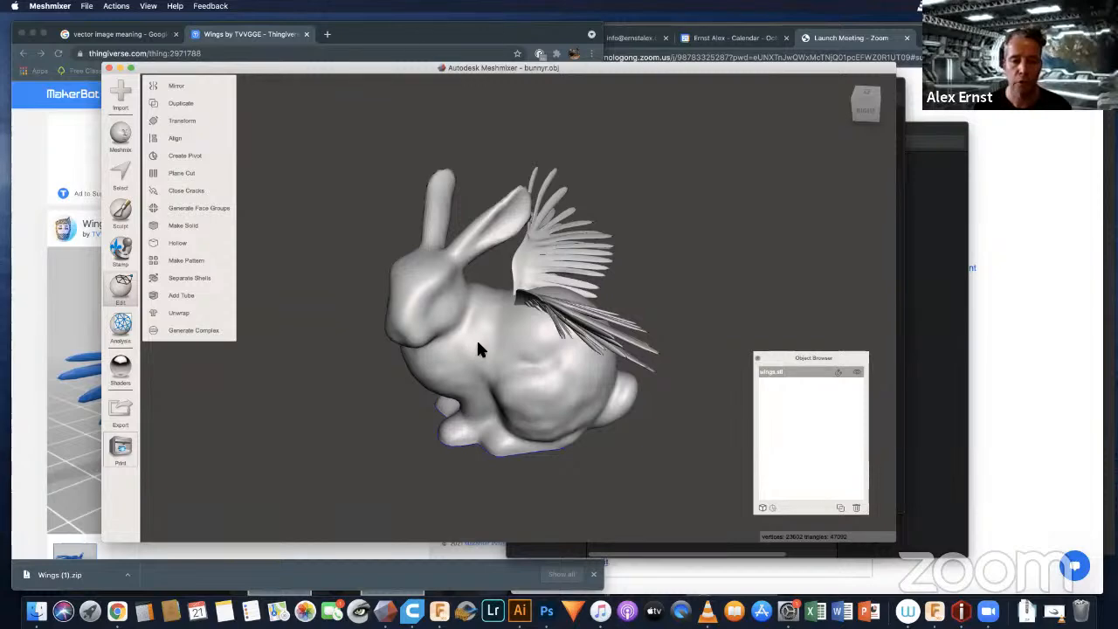
right_click_drag(479, 347, 550, 332)
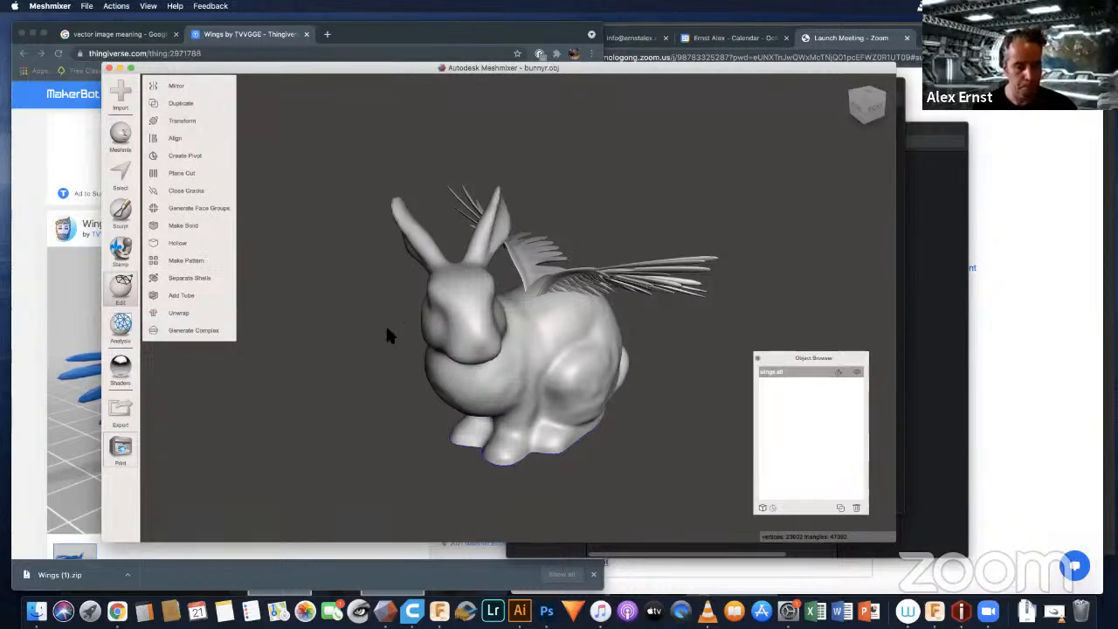
Step: Open Photoshop, switch to Chrome and move its window lower on the desktop
left_click(547, 610)
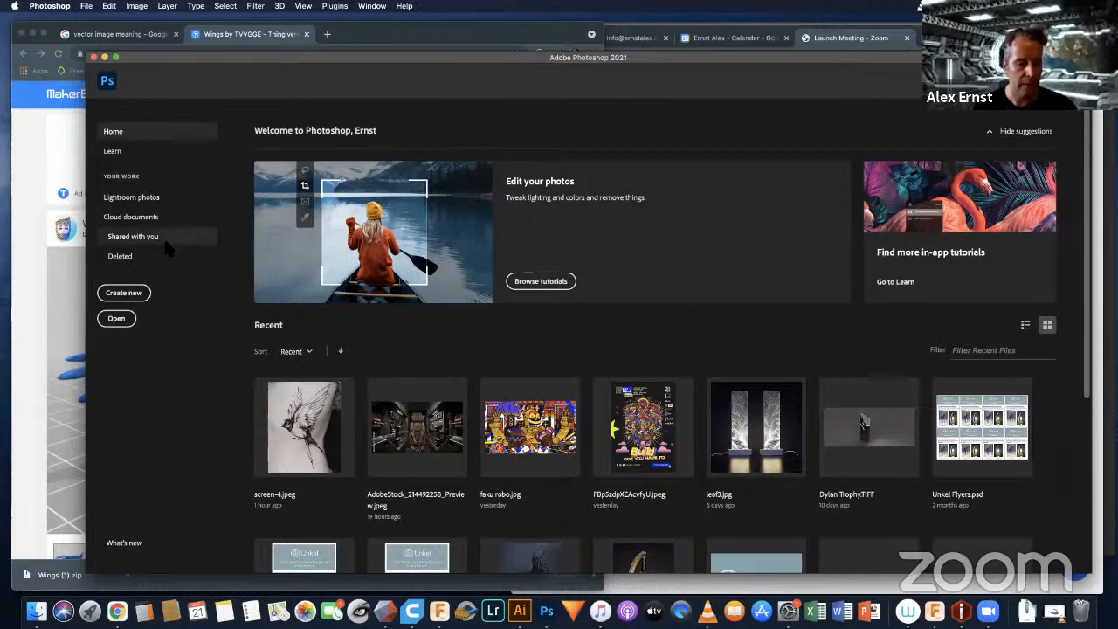
left_click(116, 611)
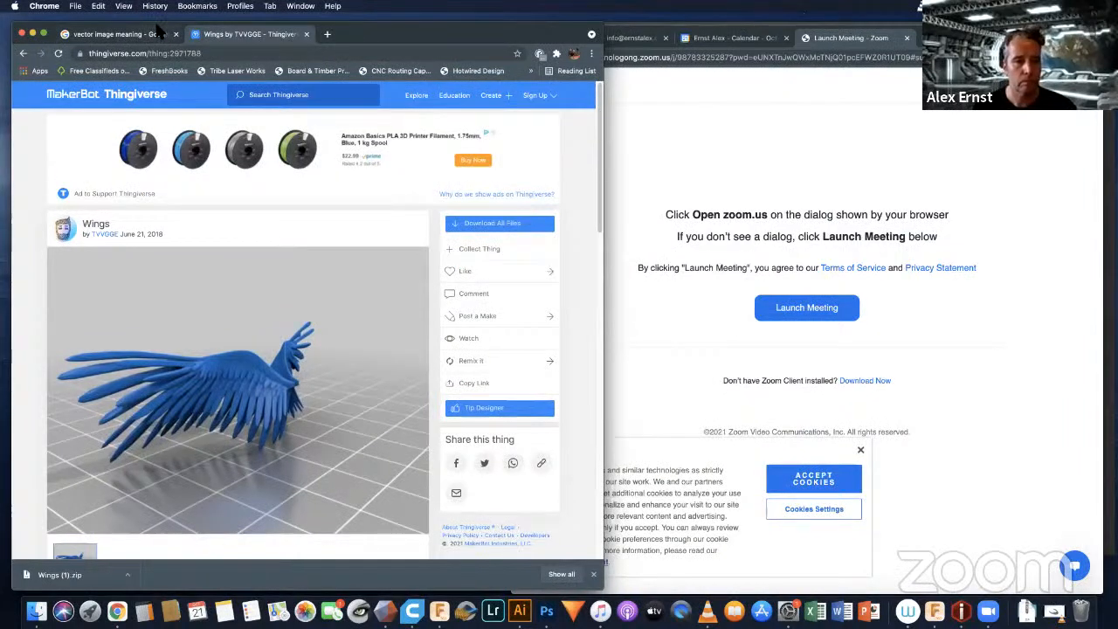
left_click_drag(53, 32, 44, 85)
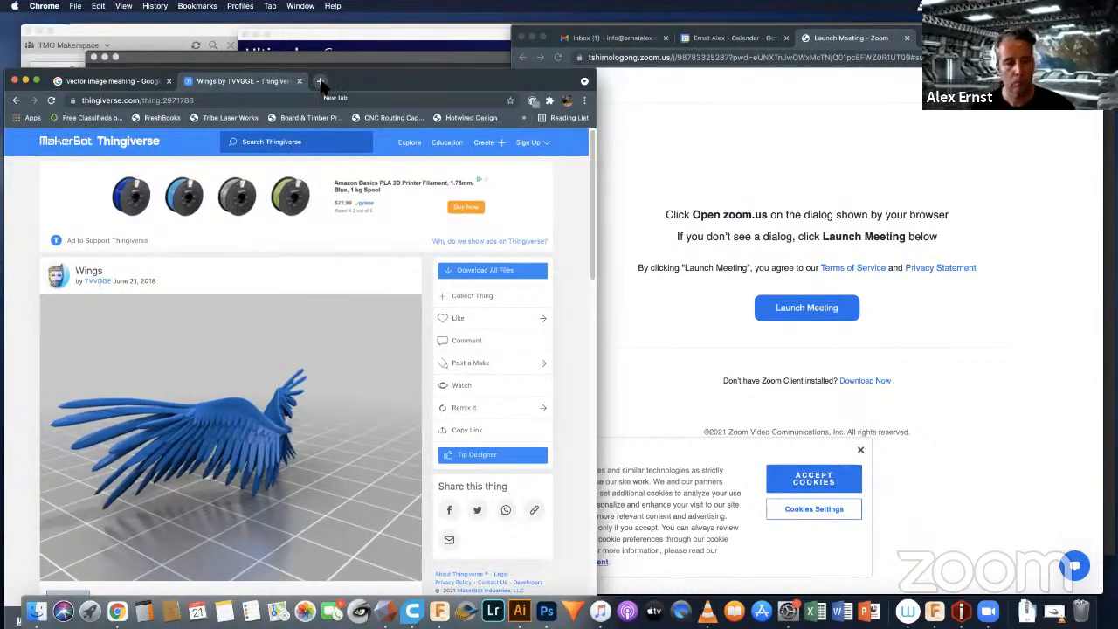
Step: Search Google Images for "jack o lantern" in a new browser tab
left_click(322, 81)
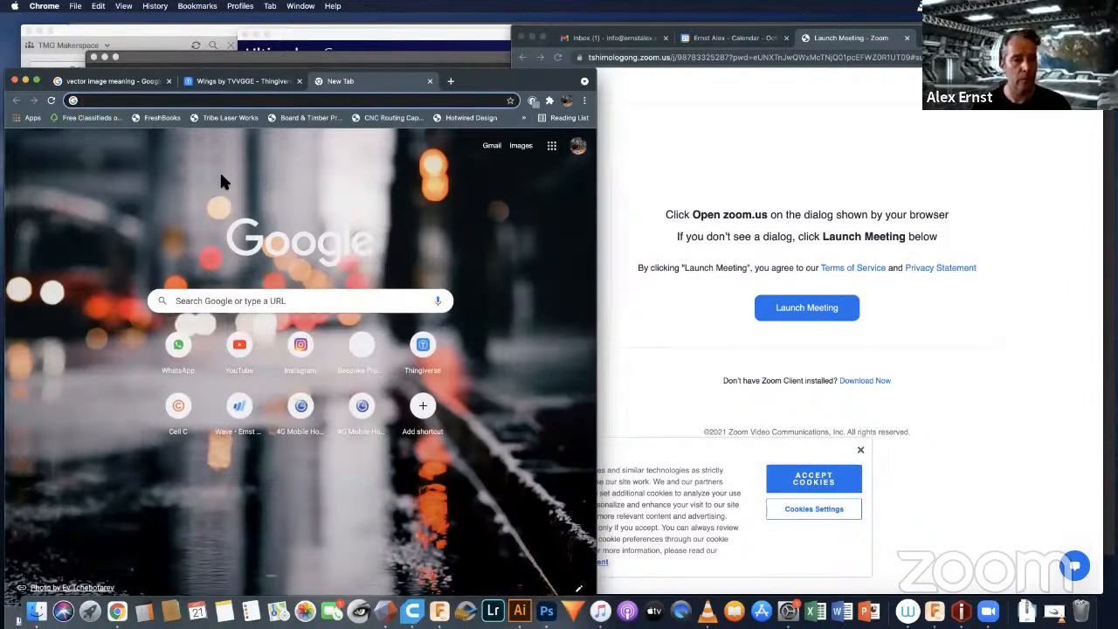
type("j")
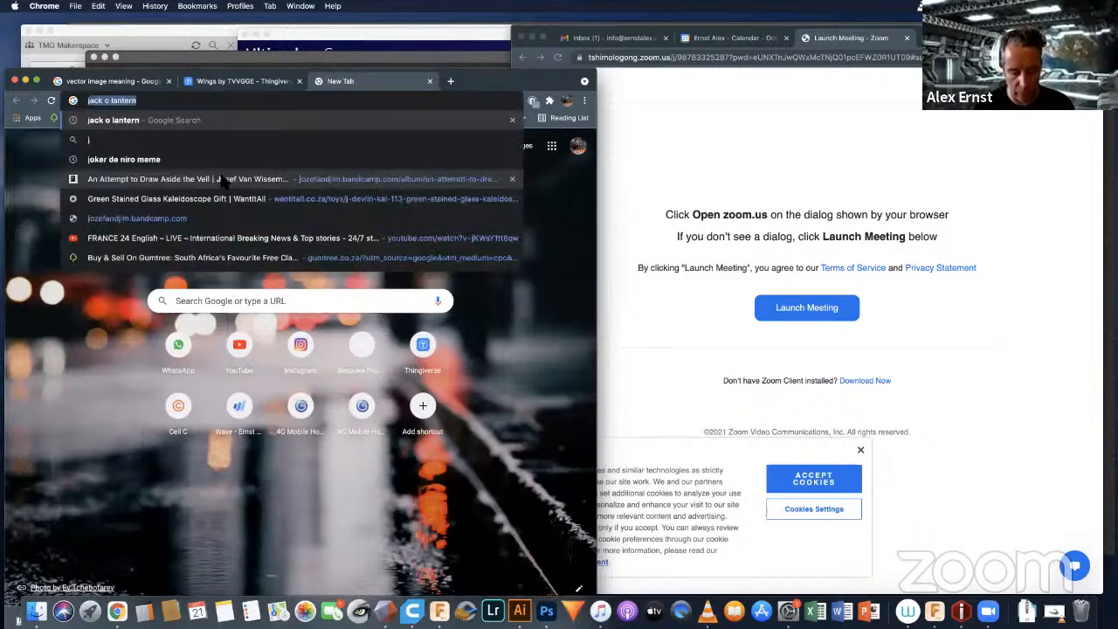
type("ack")
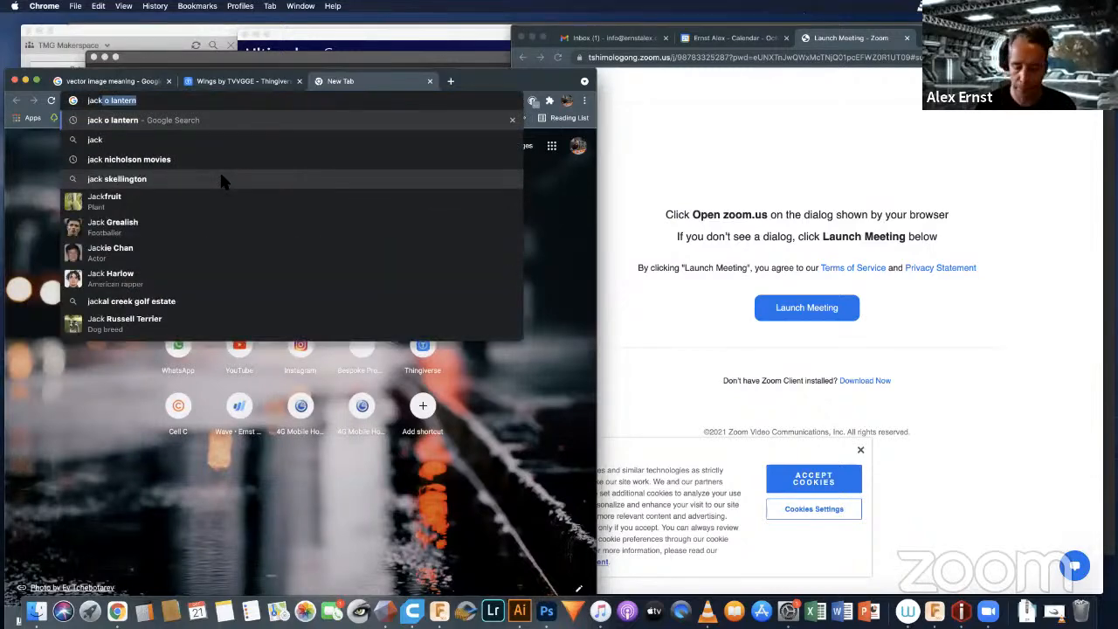
key("Return")
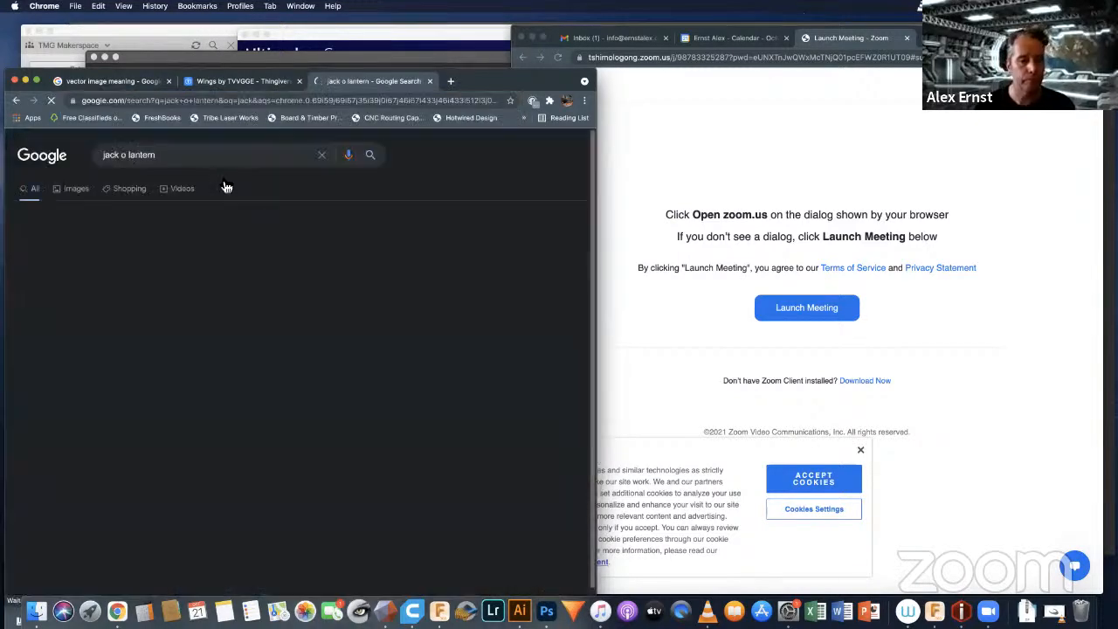
left_click(77, 188)
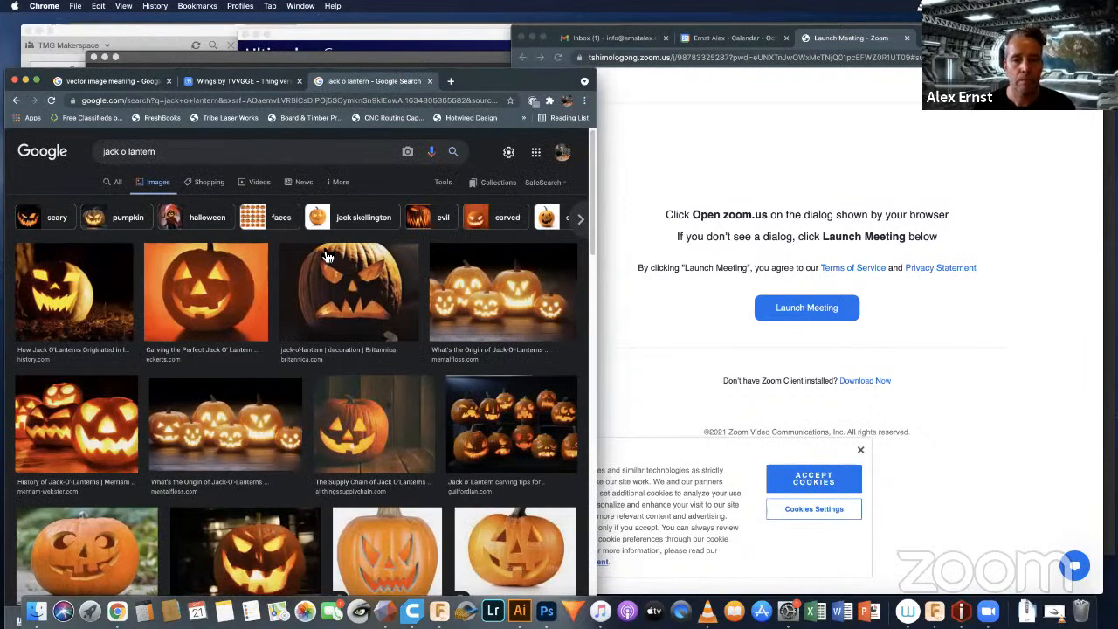
Step: Filter the jack o lantern images to drawings and open the preview of Dragoart's black-and-white pumpkin with a jagged grin
left_click(582, 219)
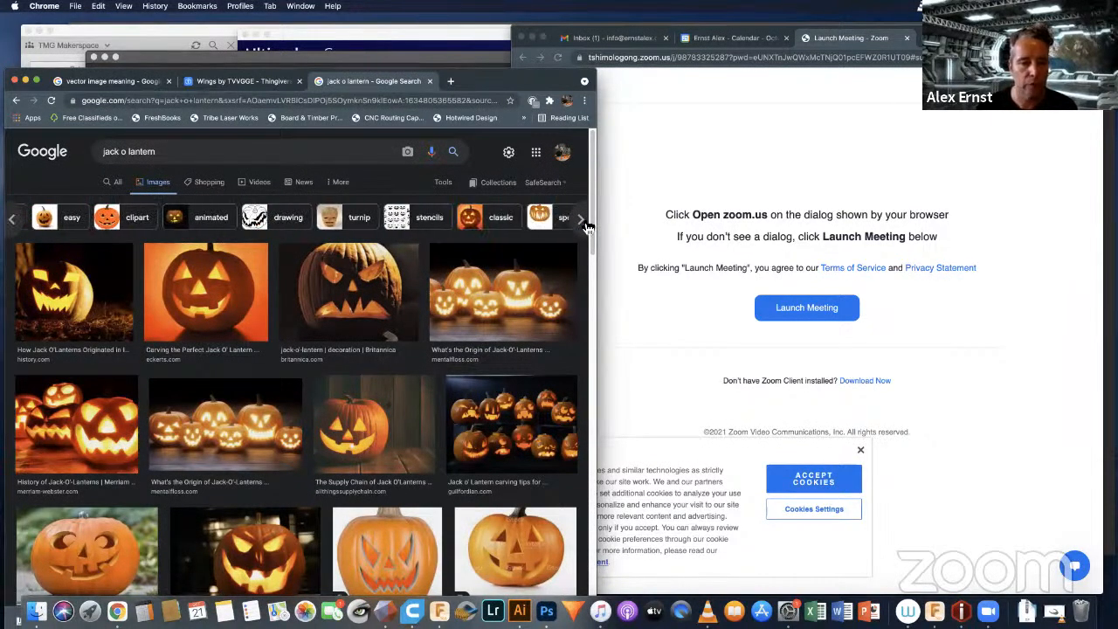
left_click(291, 222)
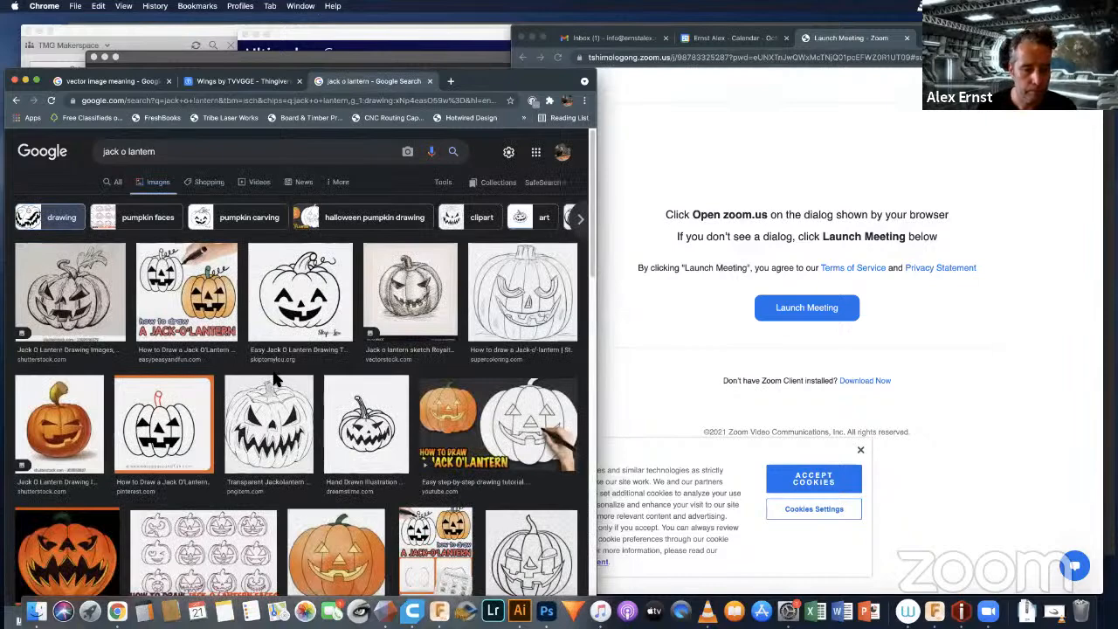
scroll(276, 379, "down", 1)
scroll(279, 384, "down", 4)
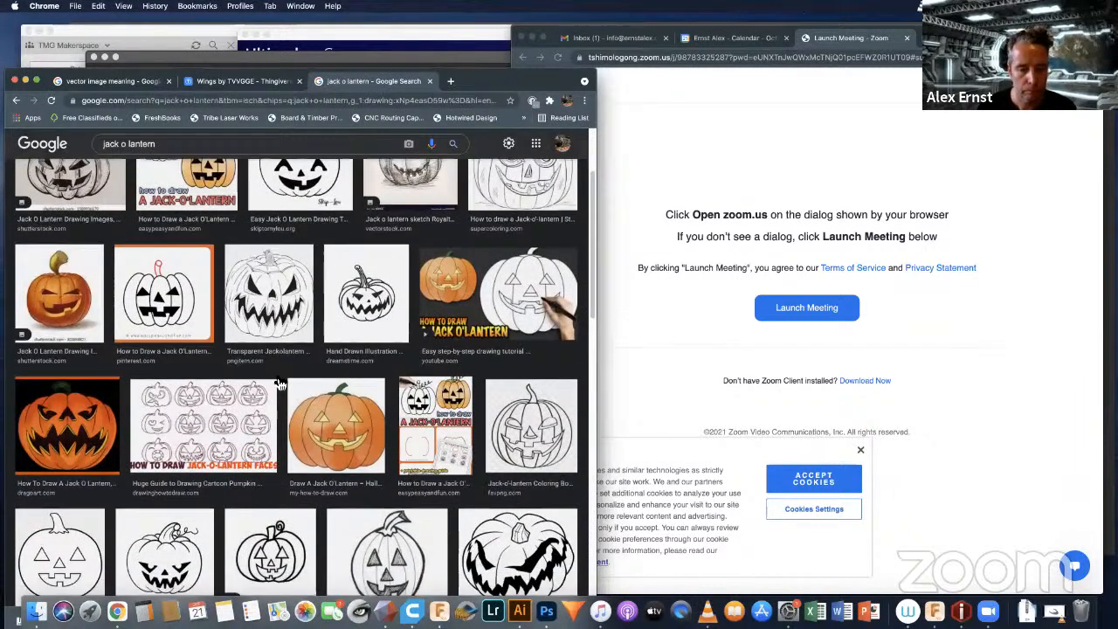
scroll(517, 298, "down", 3)
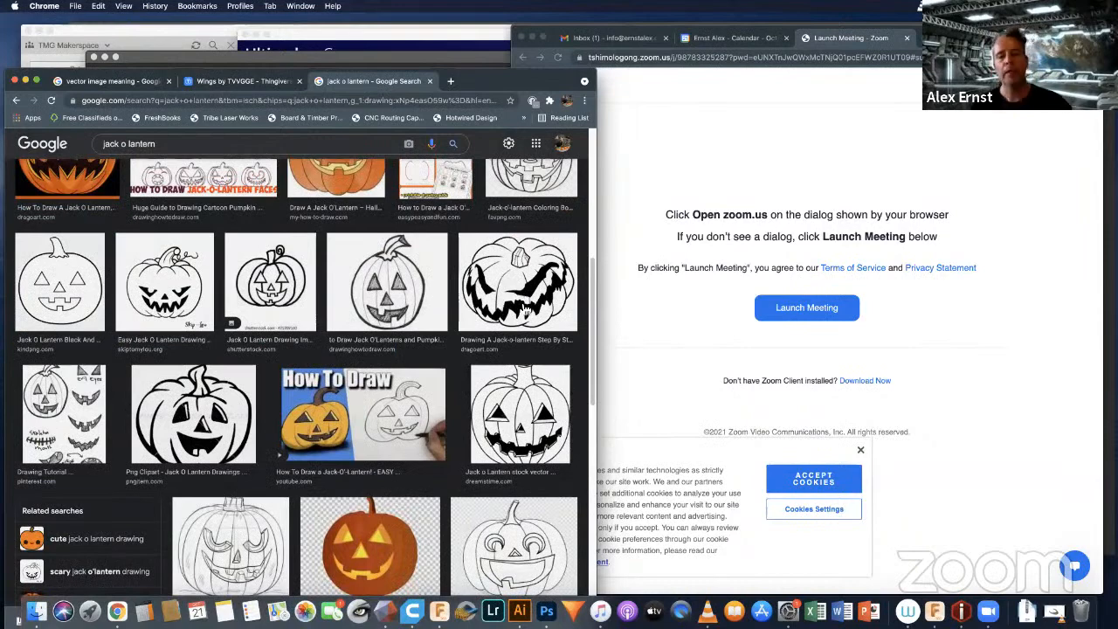
left_click(502, 298)
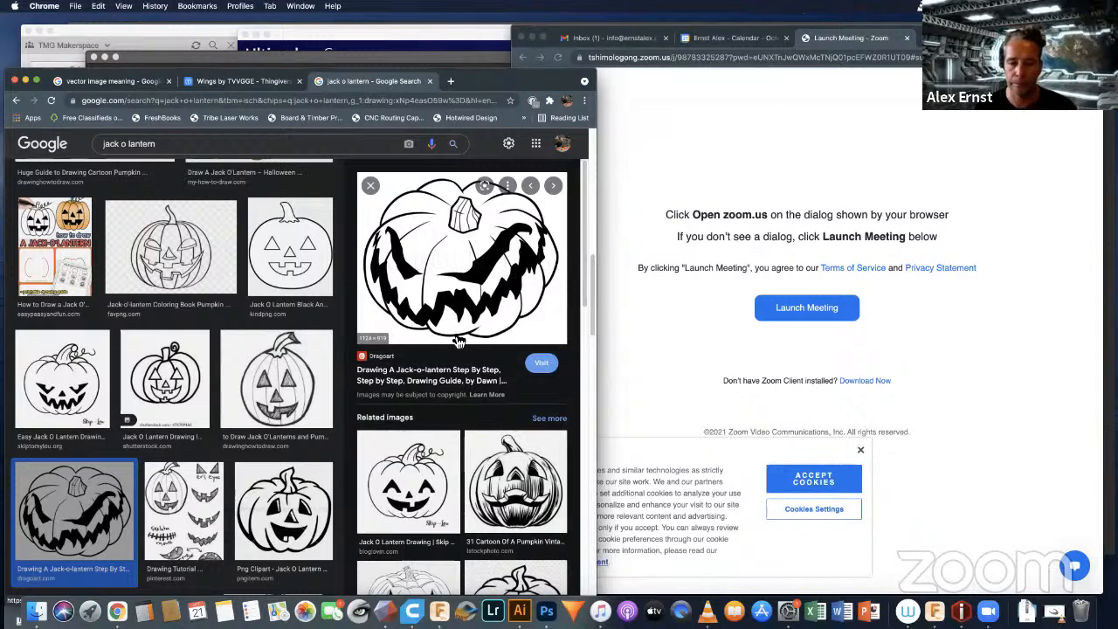
Step: Open Dragoart's step-by-step jack-o'-lantern page and save its final black-and-white line art image to the Desktop
left_click(542, 366)
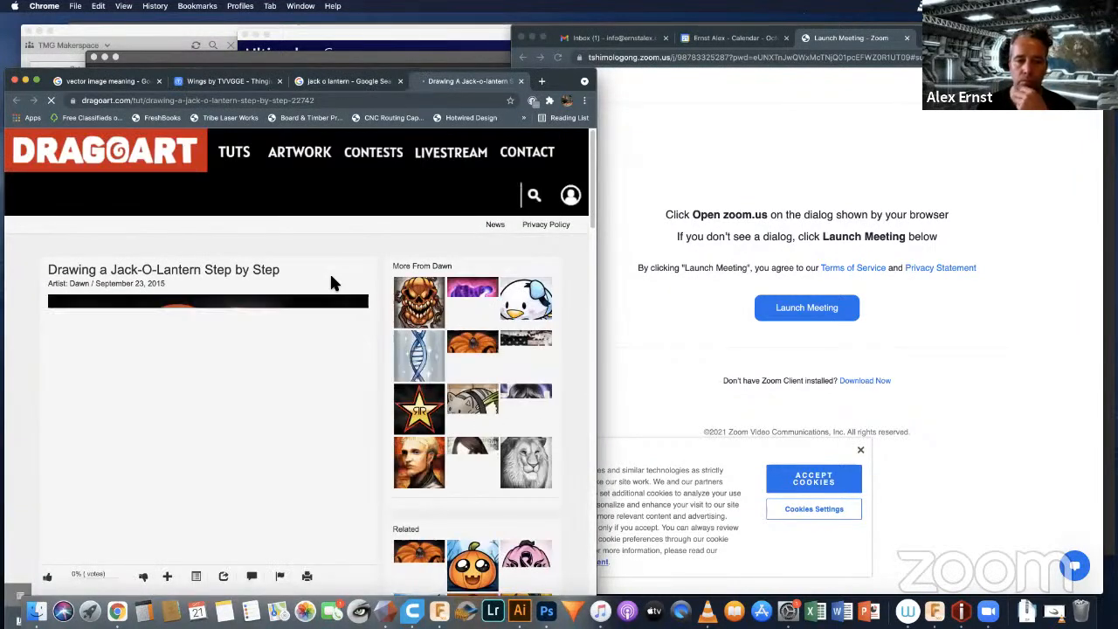
scroll(332, 283, "down", 5)
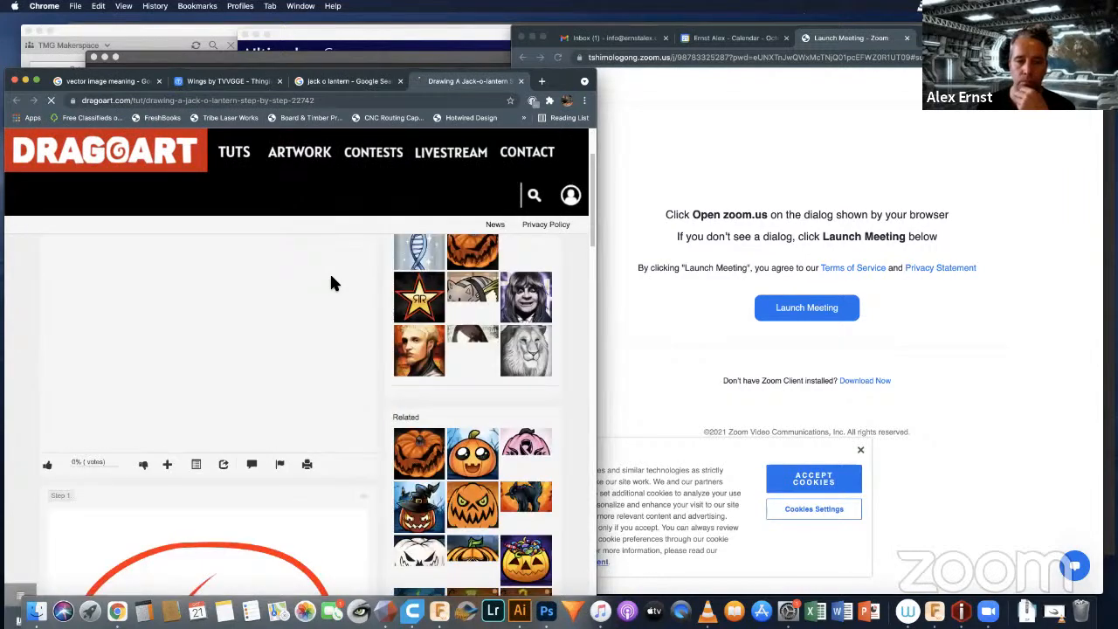
scroll(349, 288, "up", 5)
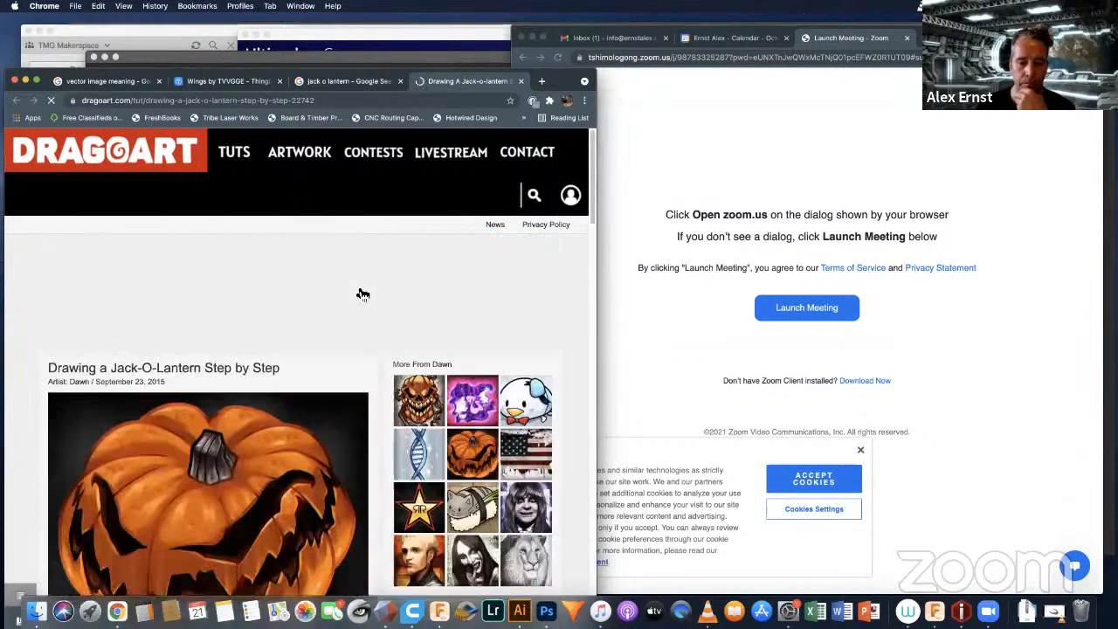
scroll(363, 293, "down", 15)
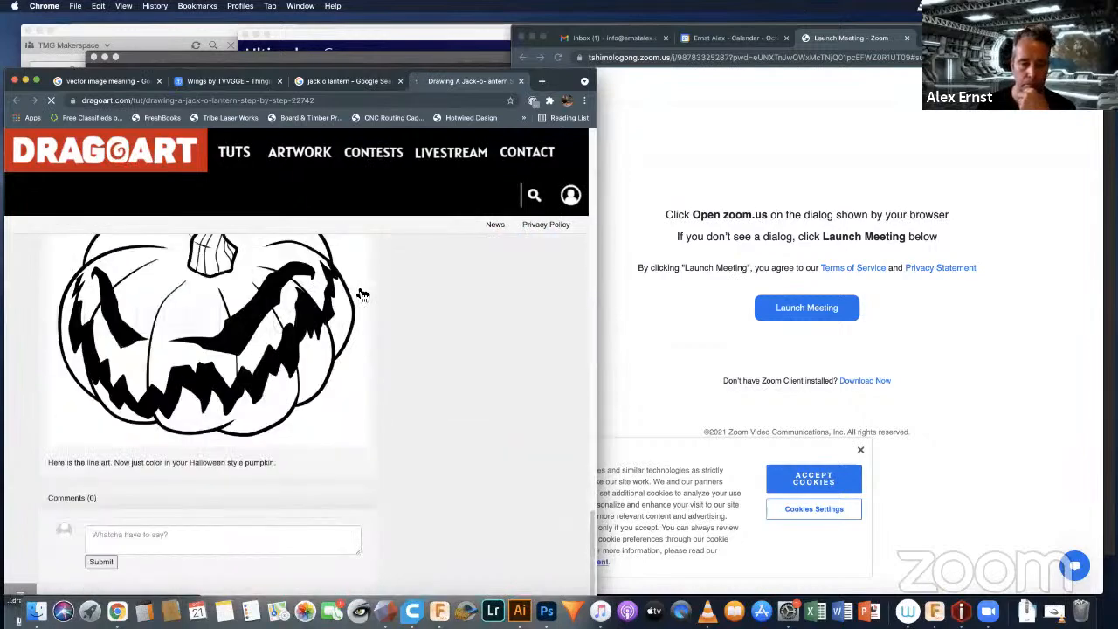
scroll(362, 294, "down", 3)
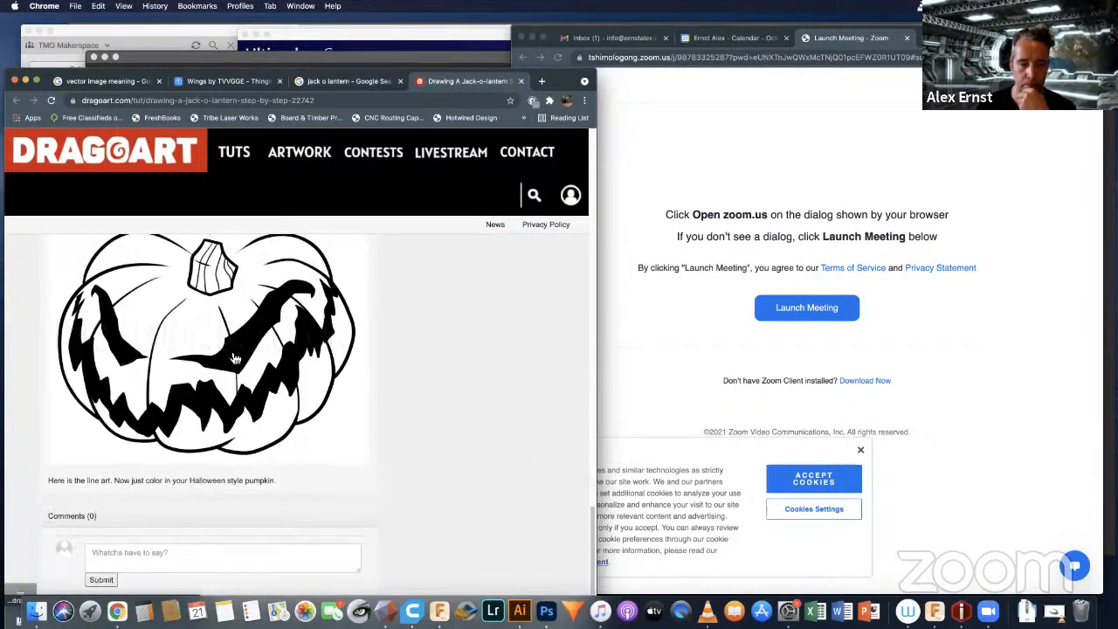
right_click(236, 337)
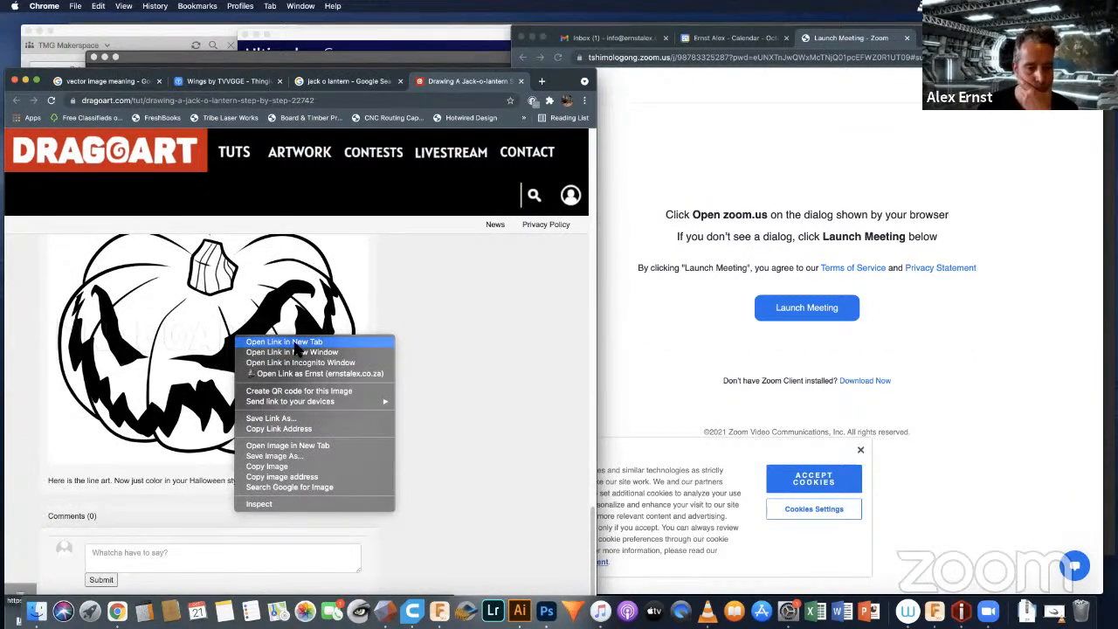
left_click(272, 455)
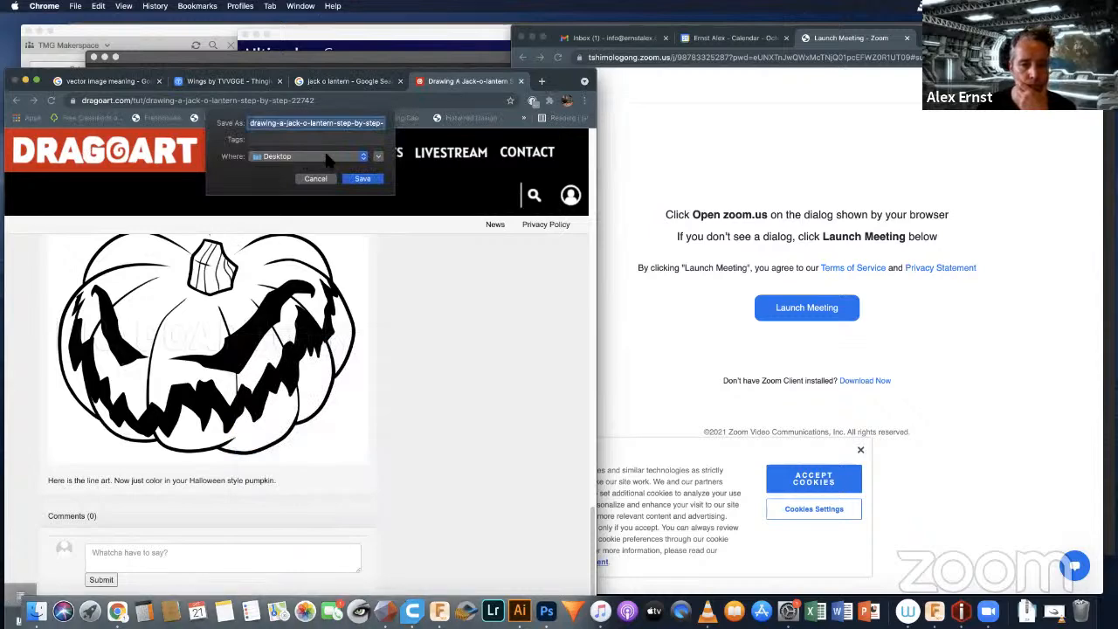
left_click(362, 179)
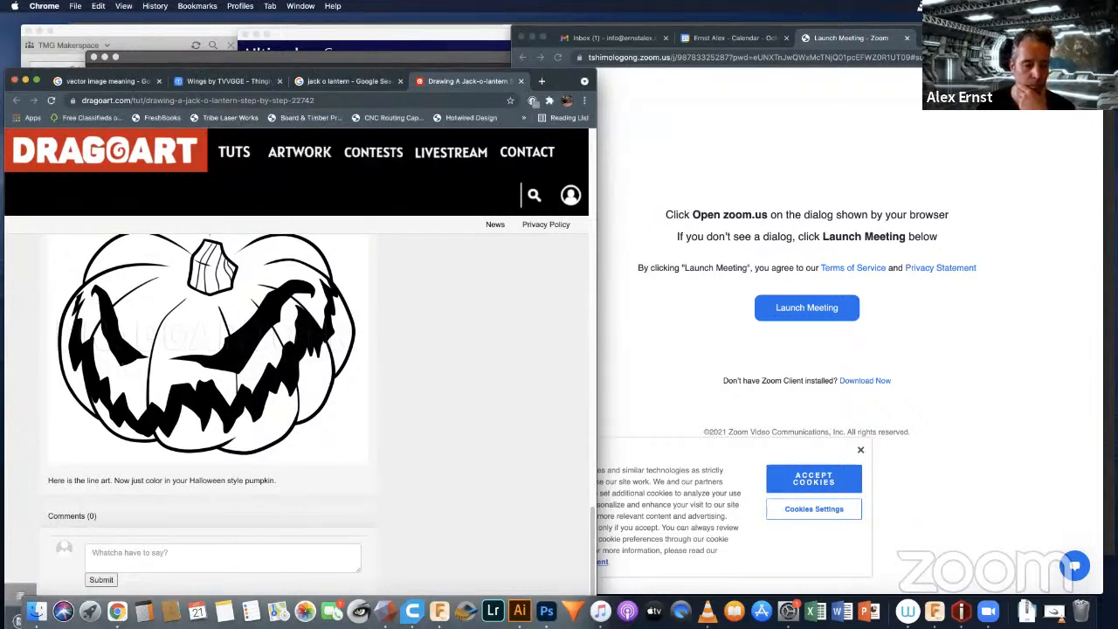
Step: Locate the downloaded jack-o-lantern PNG in the Desktop folder and open it with Adobe Photoshop 2021
left_click(36, 610)
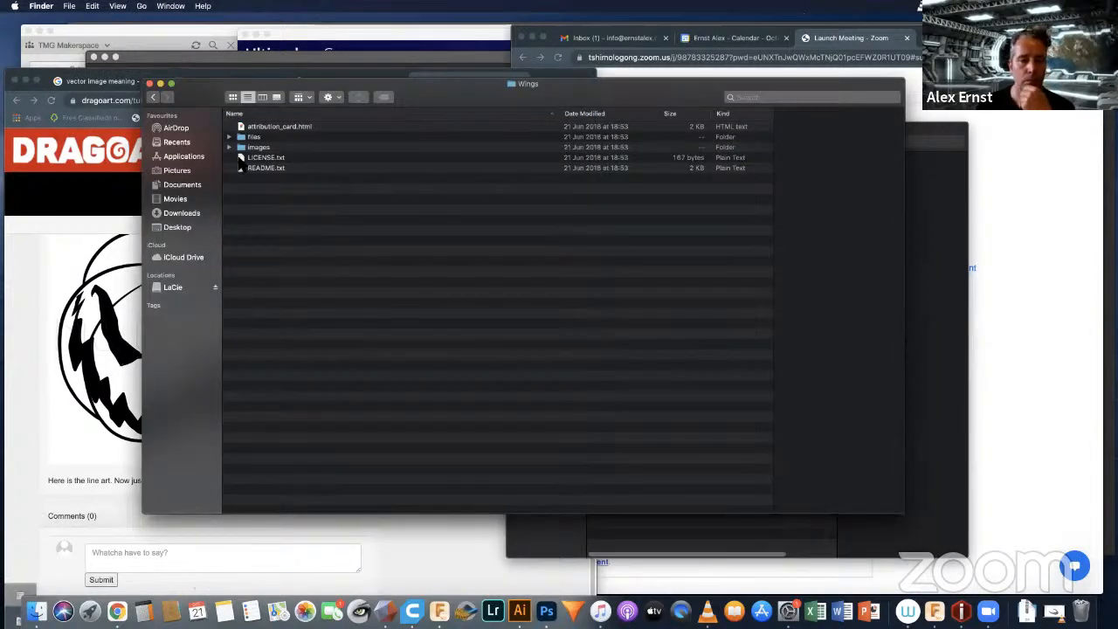
left_click(194, 228)
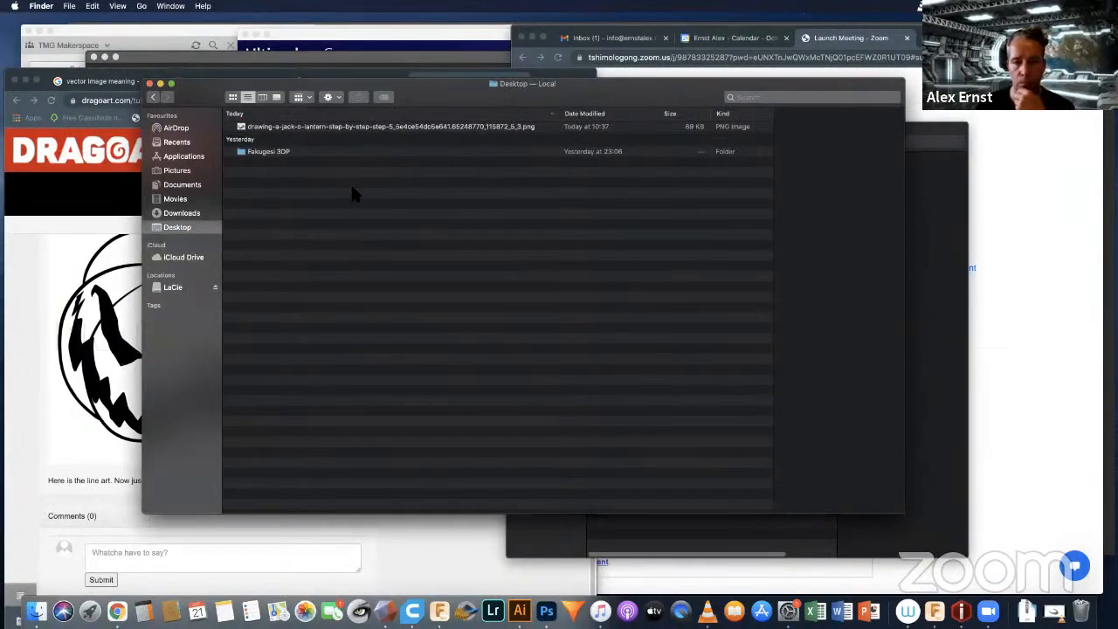
left_click(276, 125)
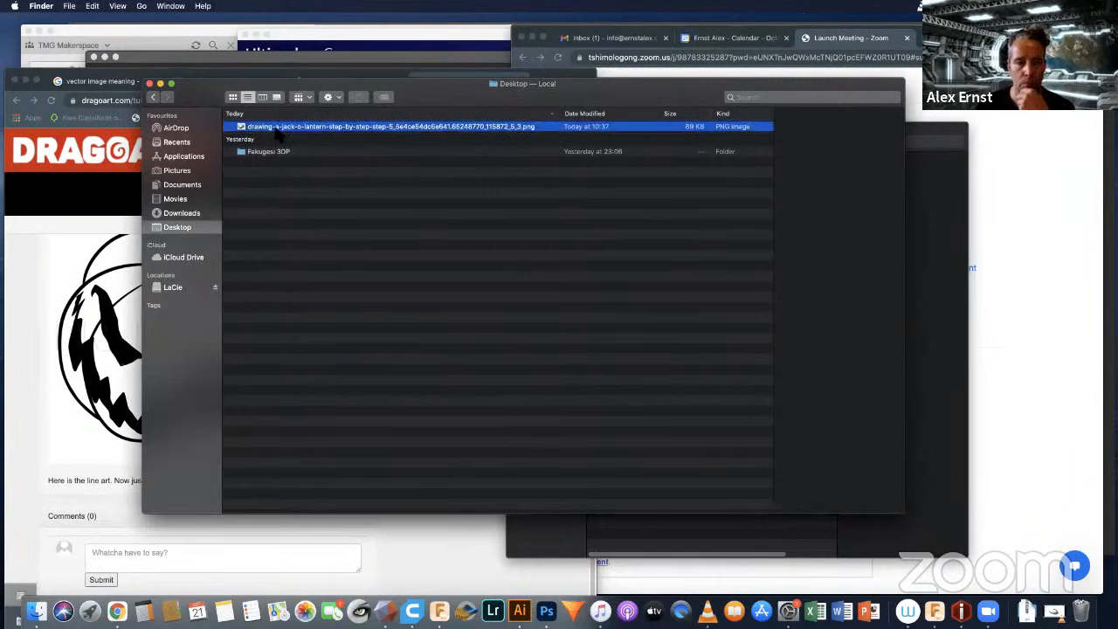
right_click(279, 128)
mouse_move(654, 145)
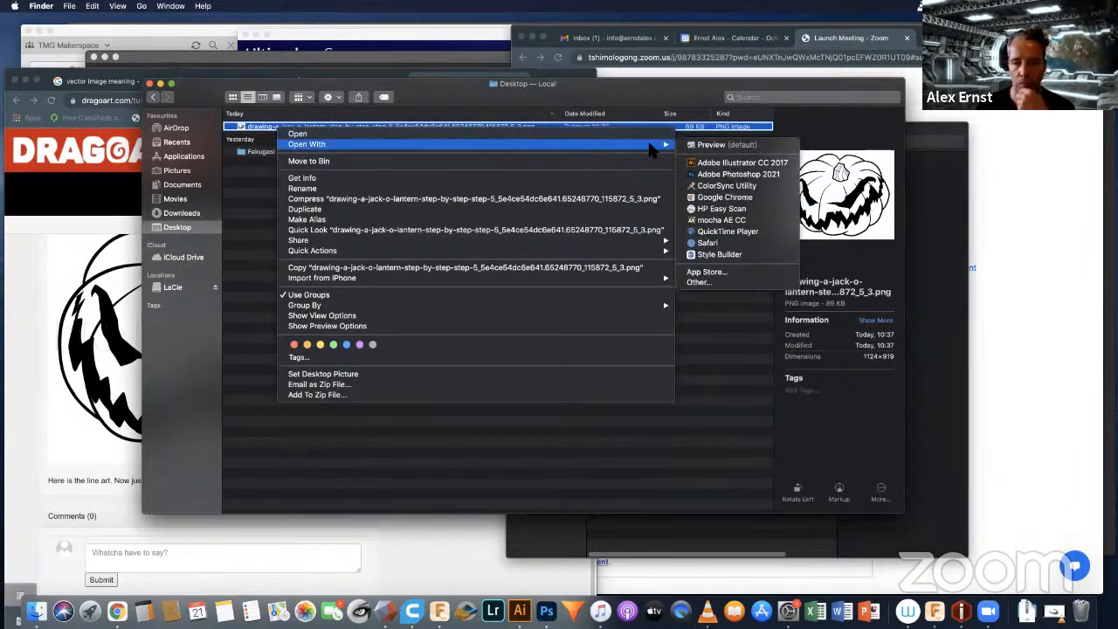
left_click(703, 173)
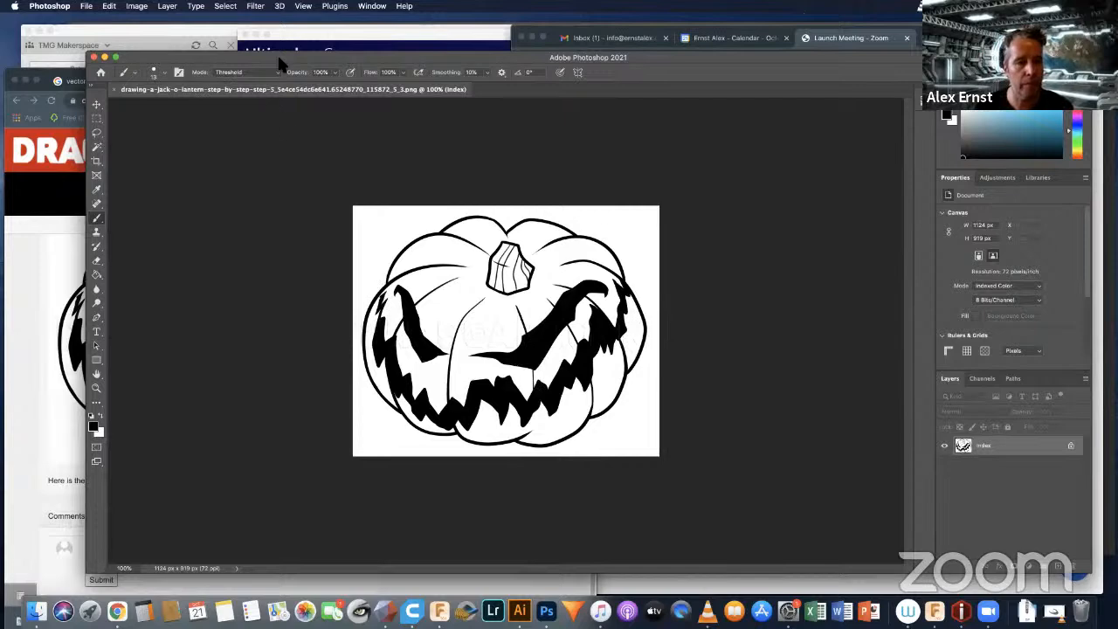
Step: Narrow the Photoshop window and reposition it so its canvas and panels fit beside the webcam view
left_click_drag(254, 59, 215, 60)
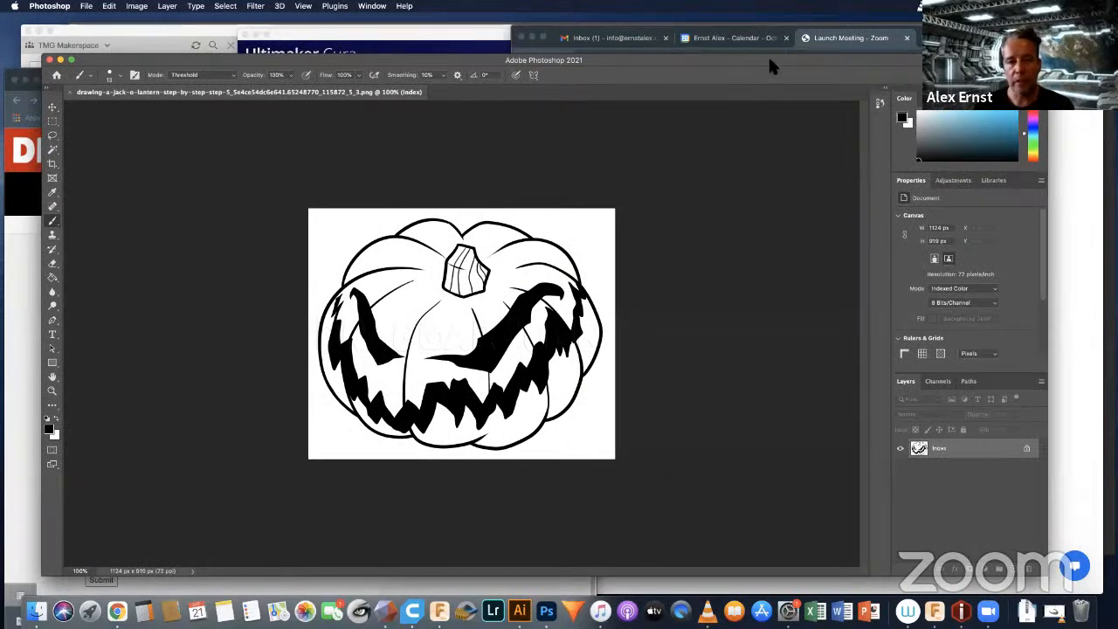
left_click_drag(731, 63, 615, 76)
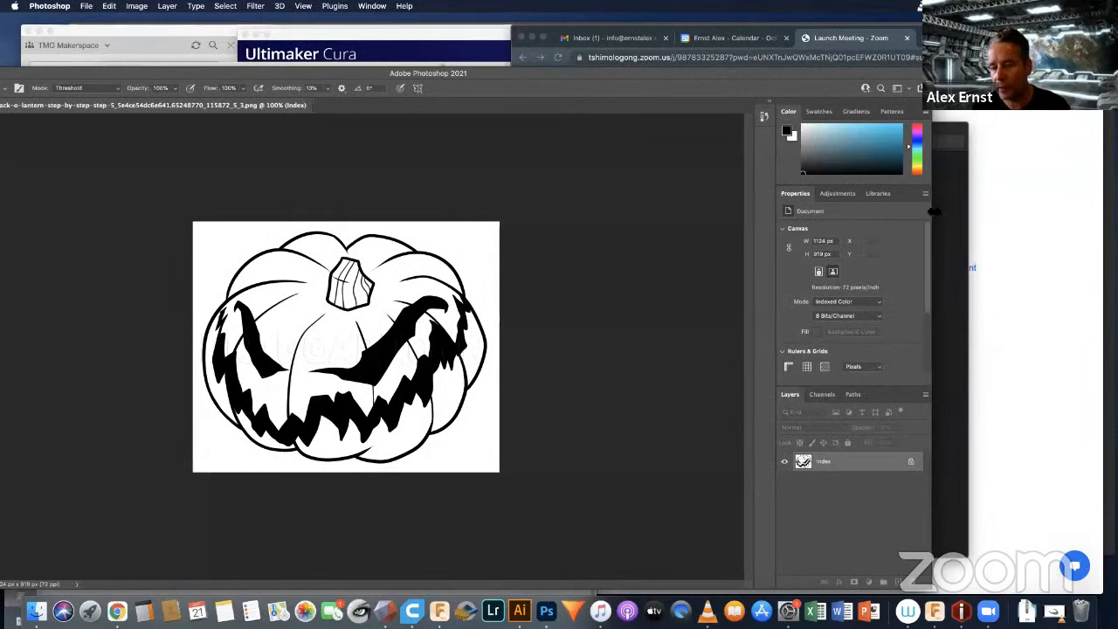
left_click_drag(927, 210, 797, 211)
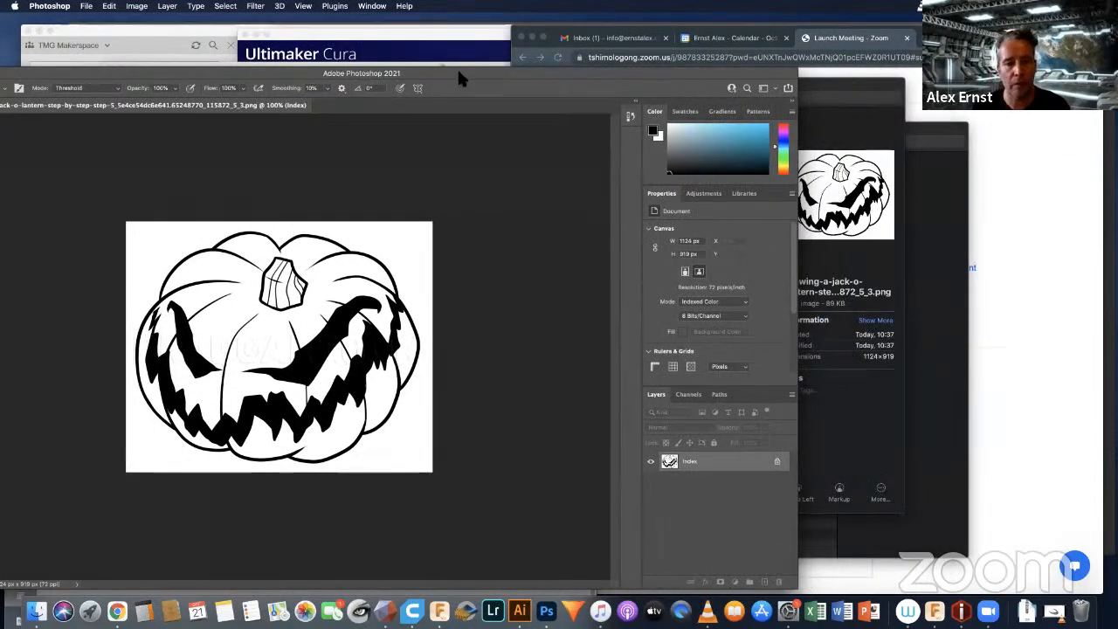
left_click_drag(458, 74, 573, 77)
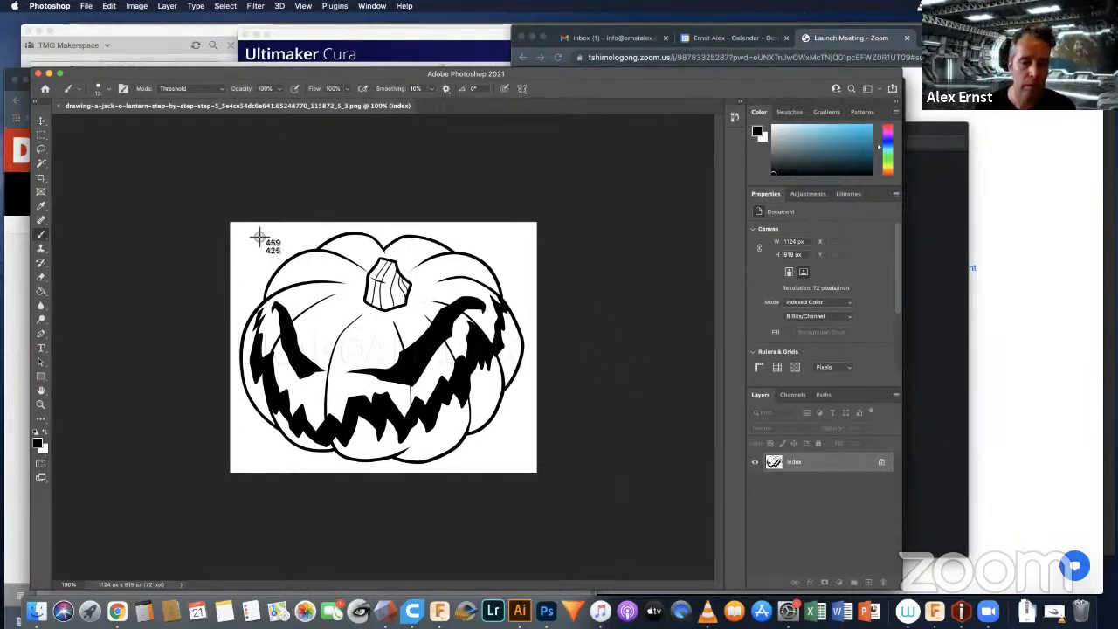
Step: Capture a screenshot of the whole pumpkin canvas and close the original PNG document
left_click_drag(232, 223, 540, 476)
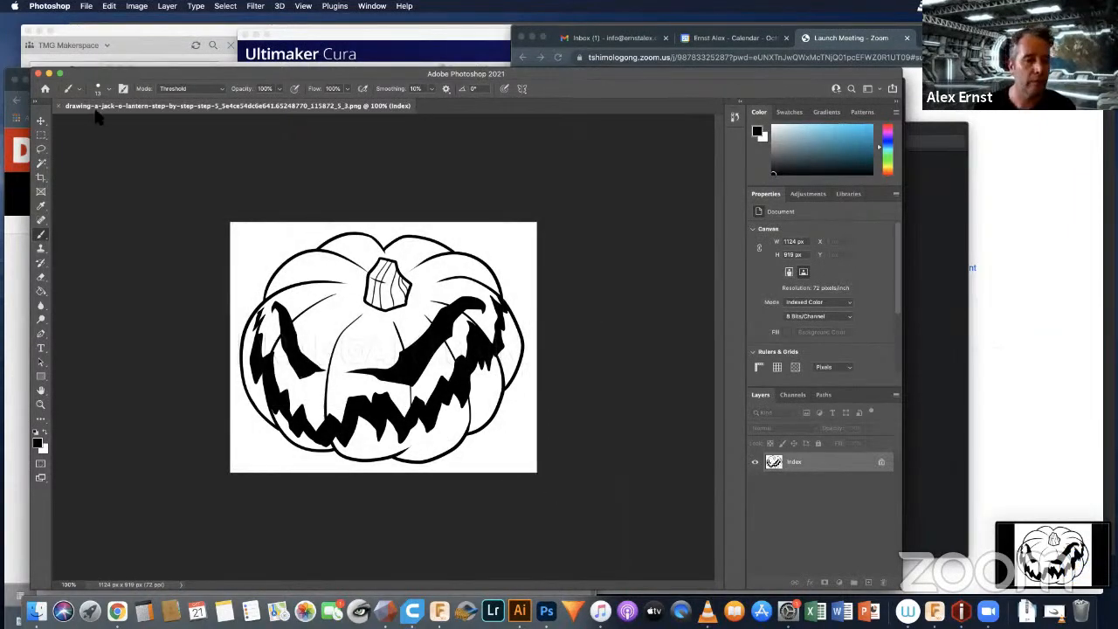
left_click(59, 105)
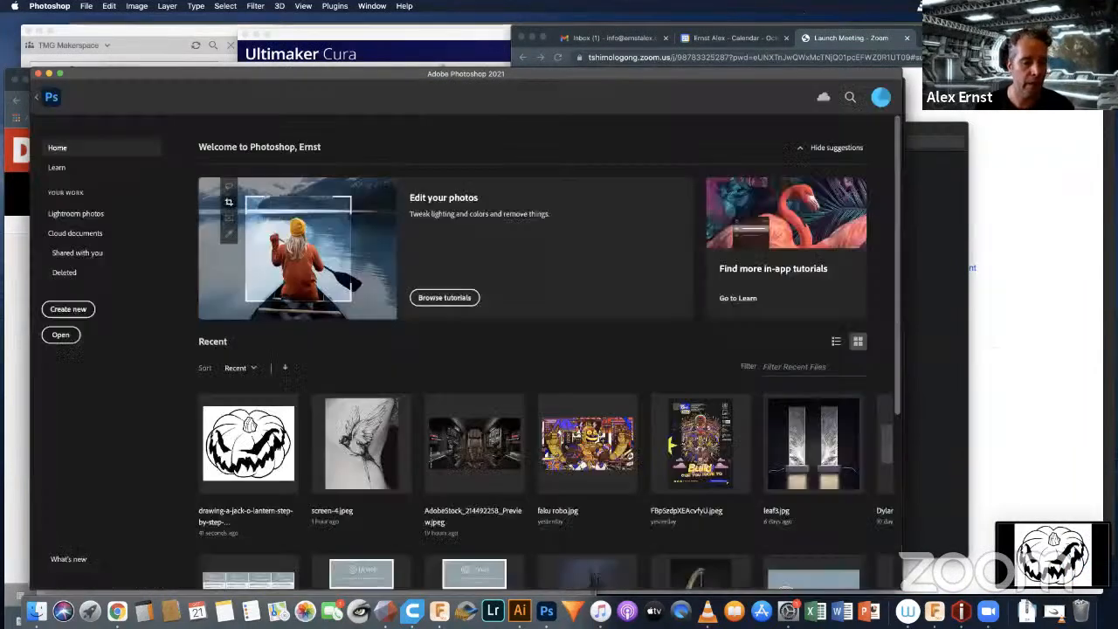
Step: Open the new pumpkin screenshot from the Desktop folder with Adobe Photoshop 2021
left_click(36, 611)
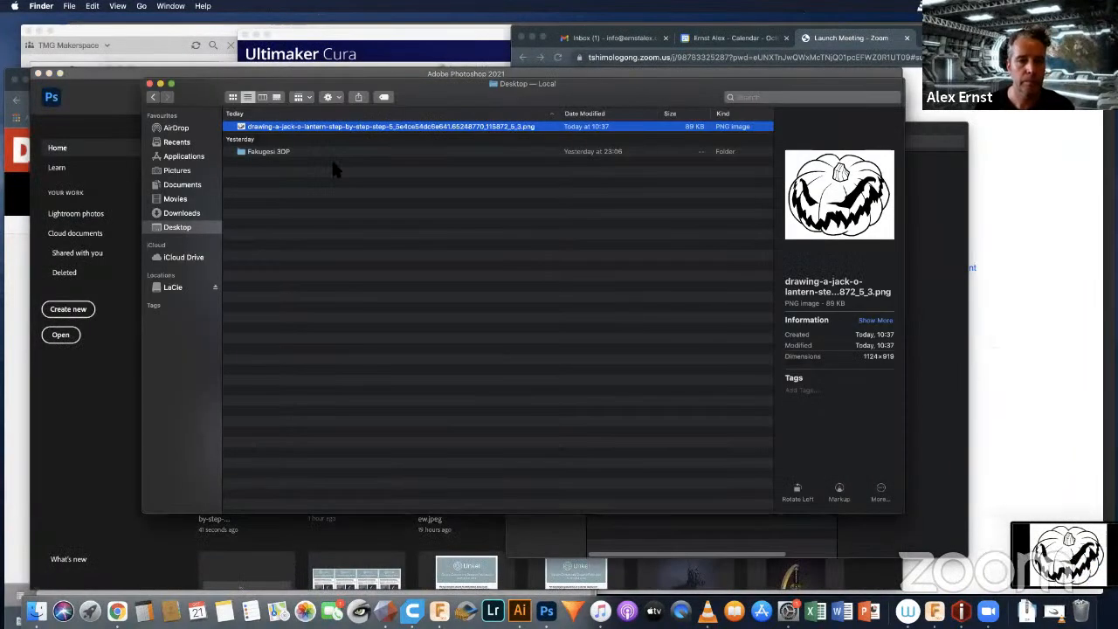
left_click(267, 140)
right_click(267, 142)
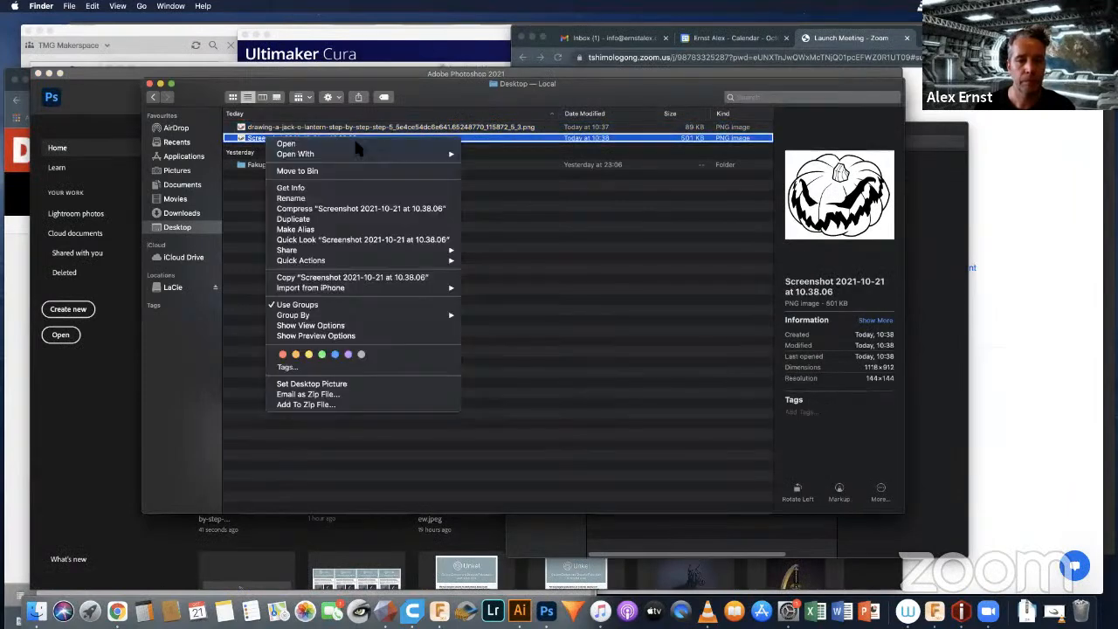
mouse_move(436, 155)
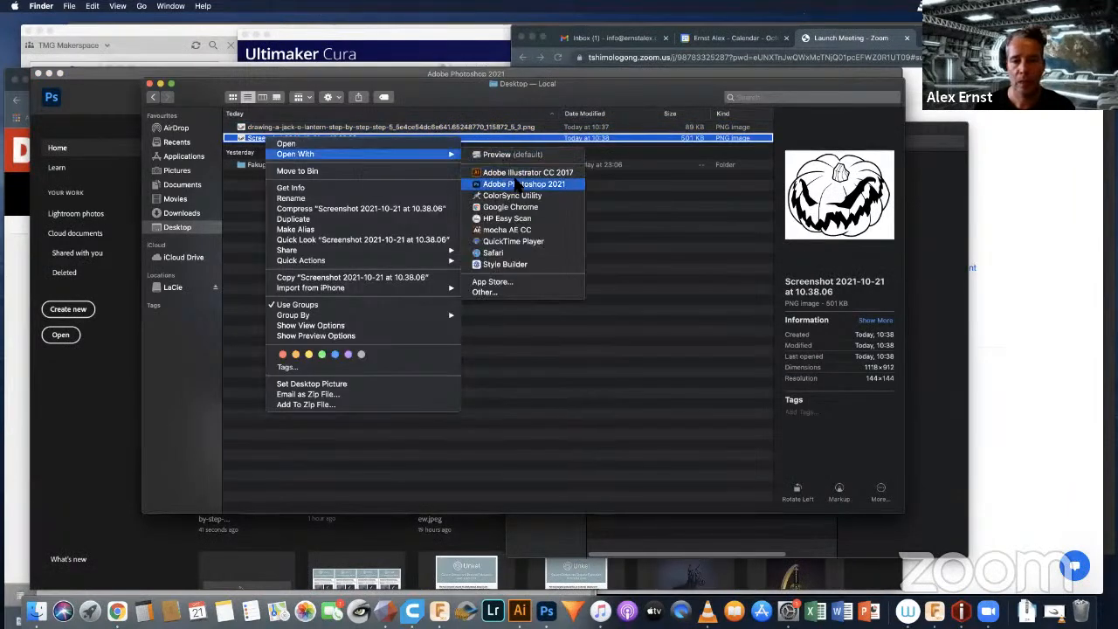
left_click(519, 184)
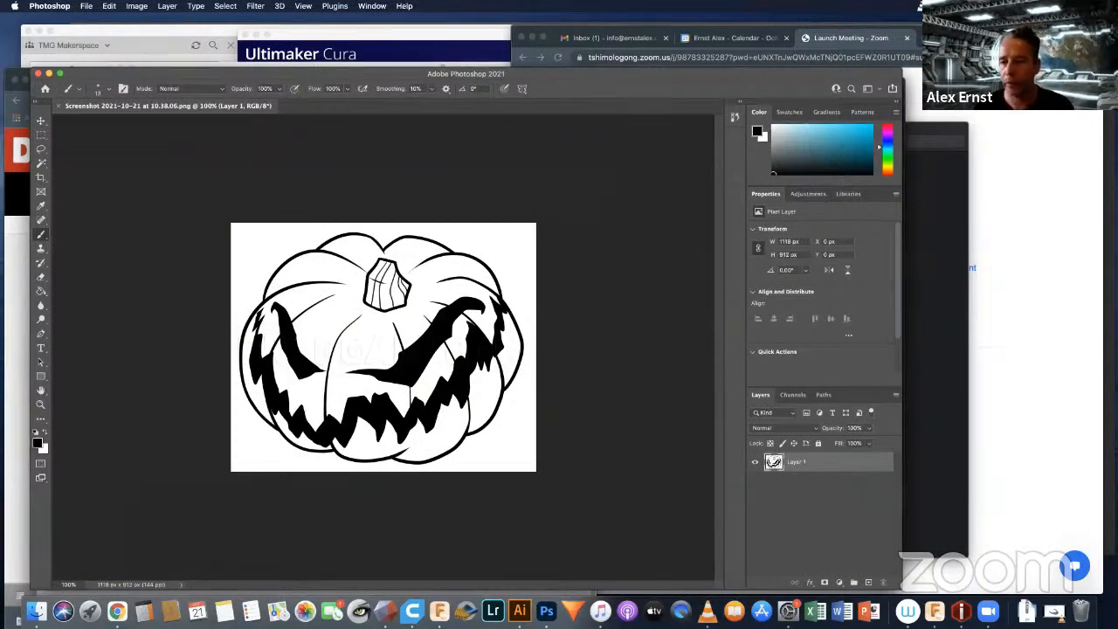
Step: Add a Levels adjustment layer above the pumpkin drawing with black input level 61 and white input level 203
key("v")
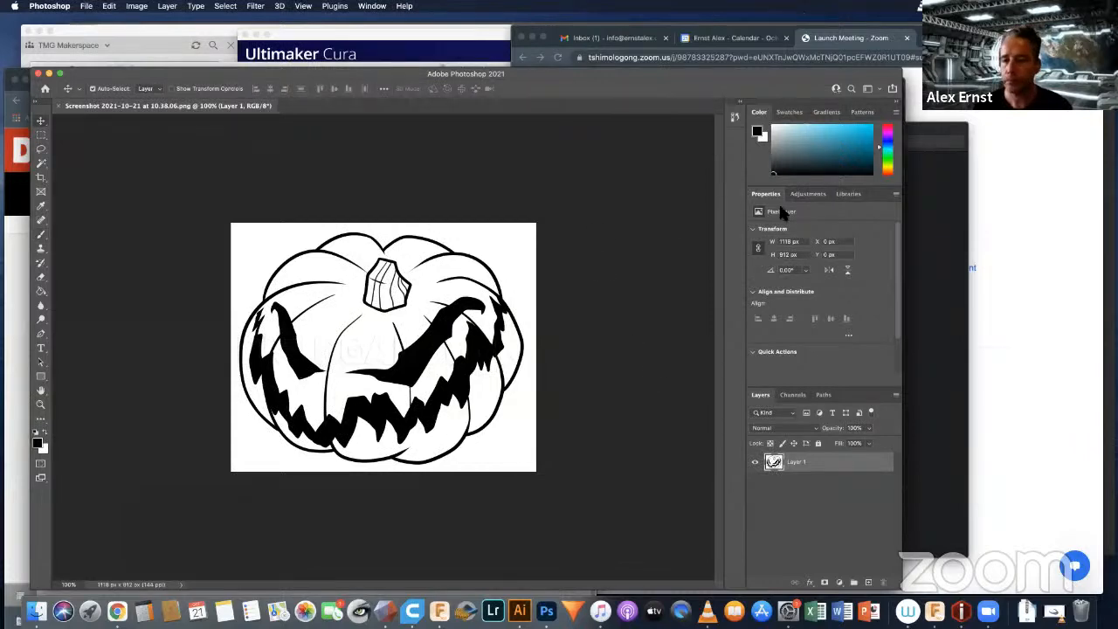
left_click(808, 194)
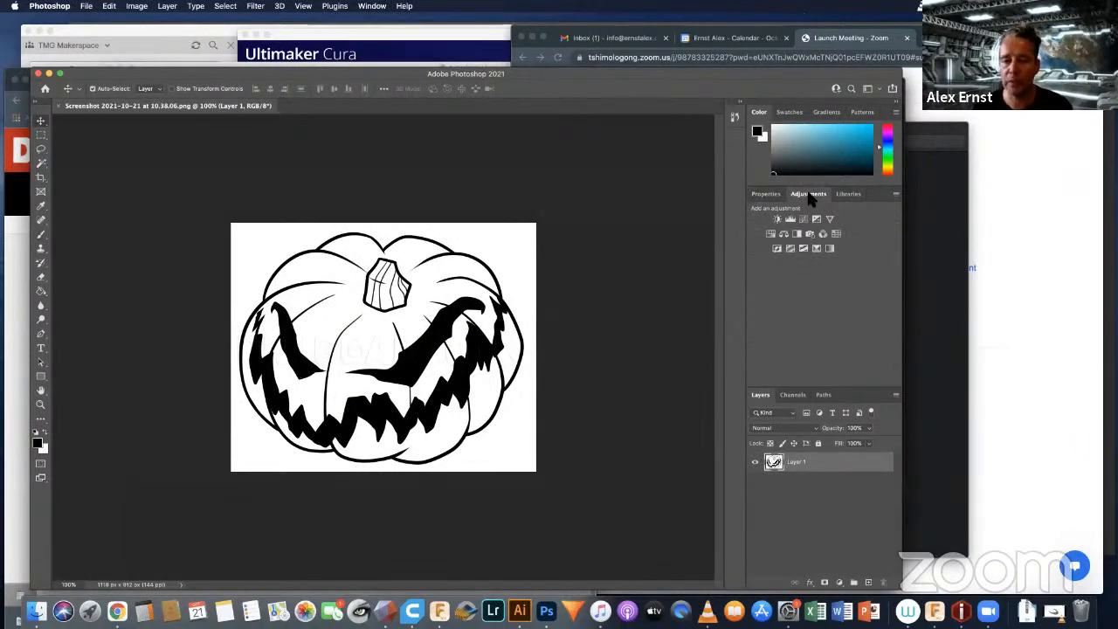
left_click(790, 220)
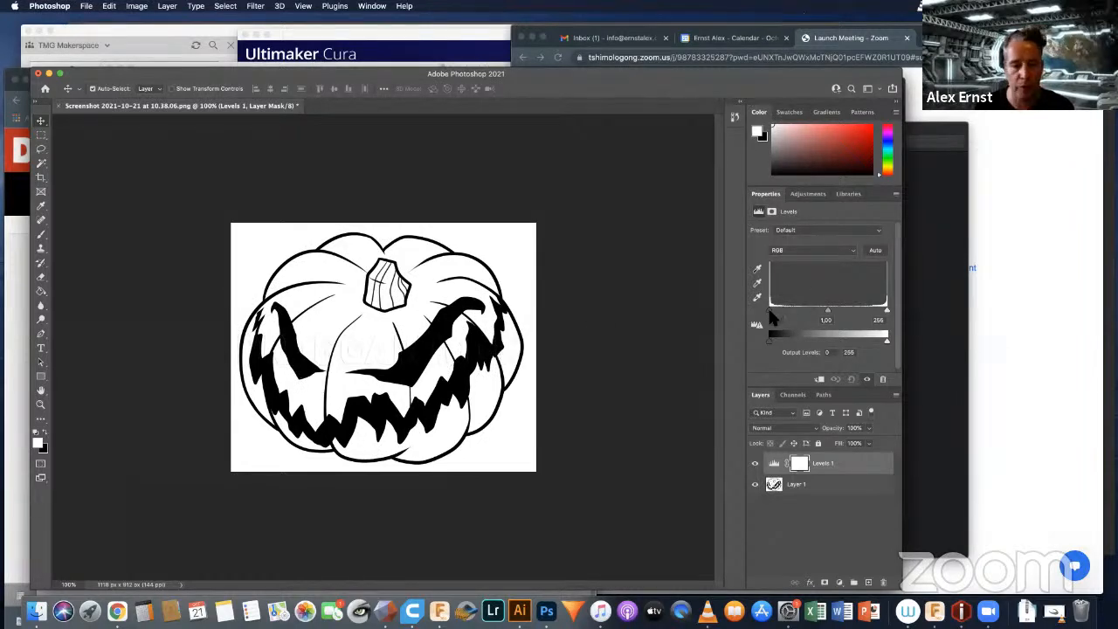
left_click_drag(771, 313, 797, 313)
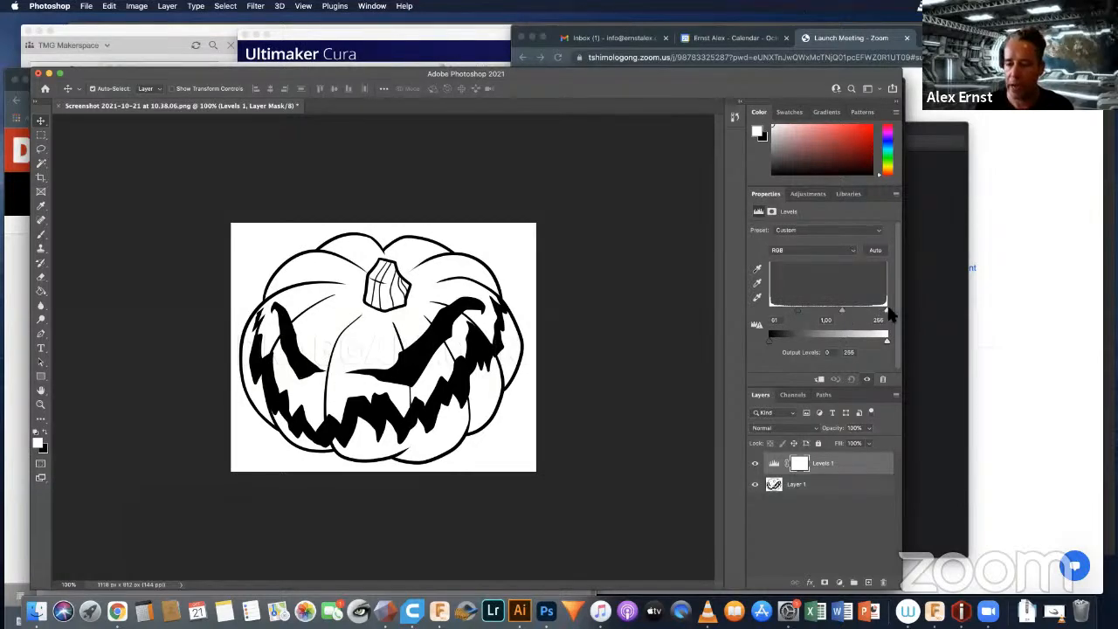
left_click_drag(886, 311, 866, 311)
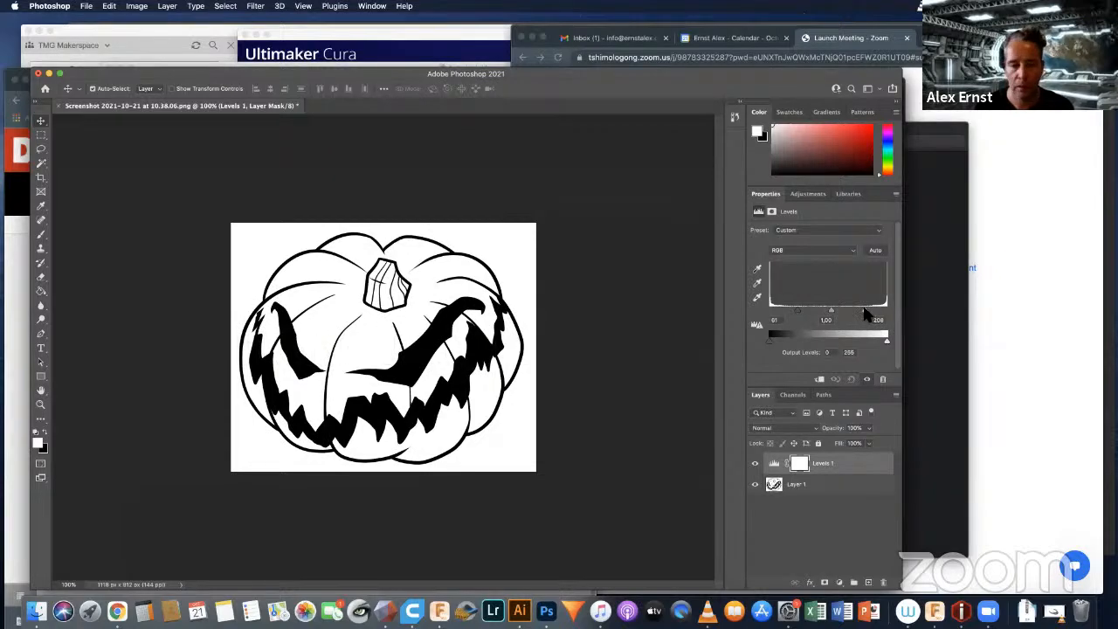
left_click_drag(865, 313, 862, 314)
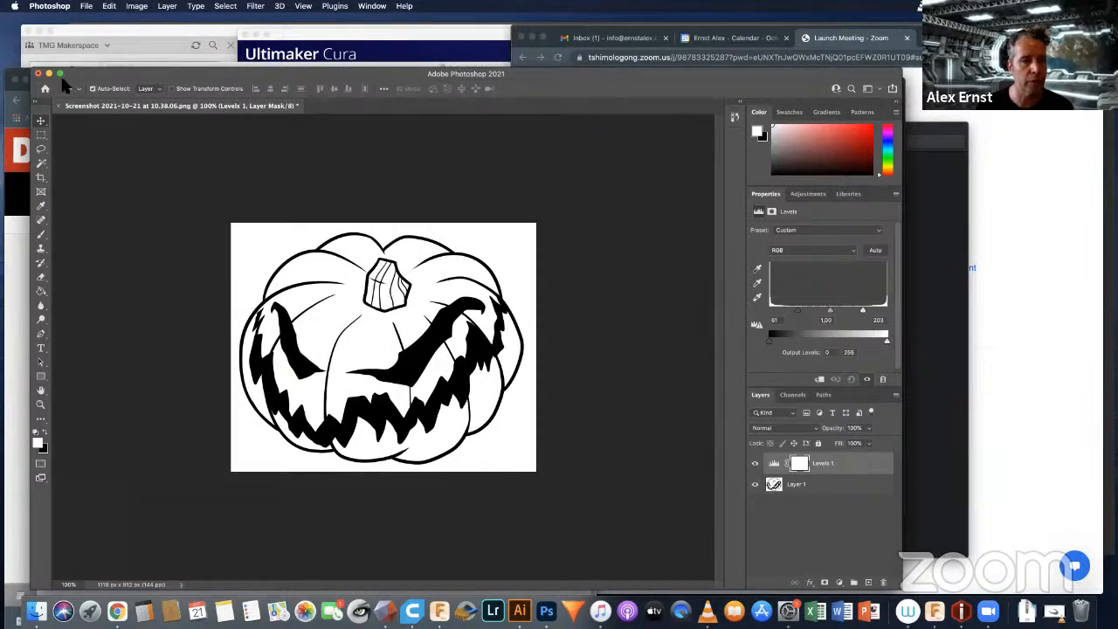
Step: Save a copy of the high-contrast pumpkin to the Desktop as a JPEG at Maximum quality 12, in Progressive format
left_click(90, 11)
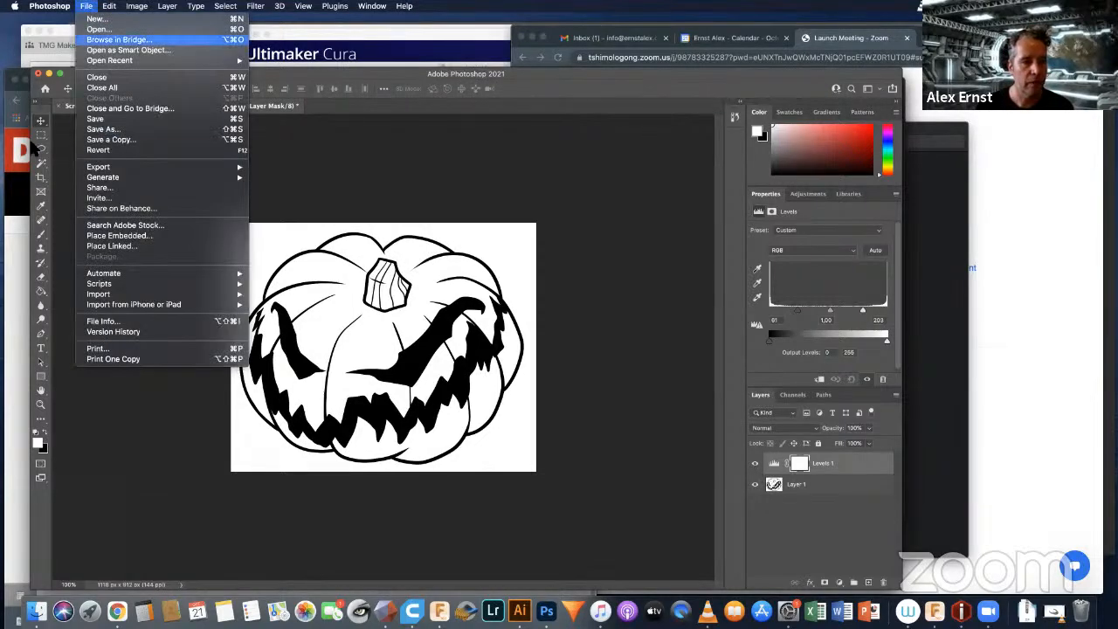
left_click(110, 131)
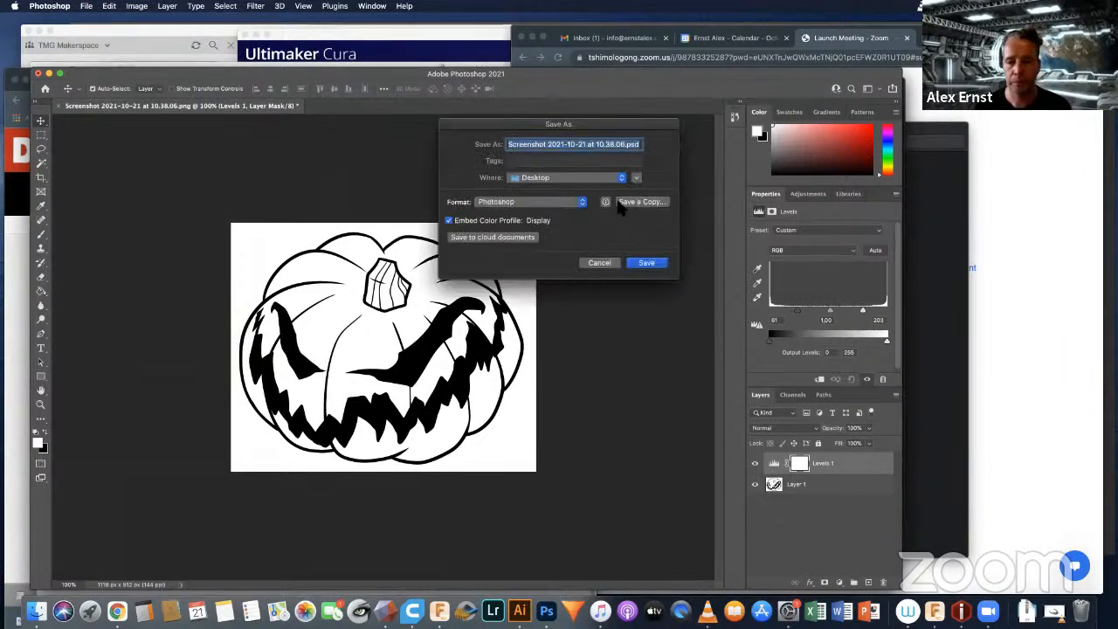
left_click(643, 201)
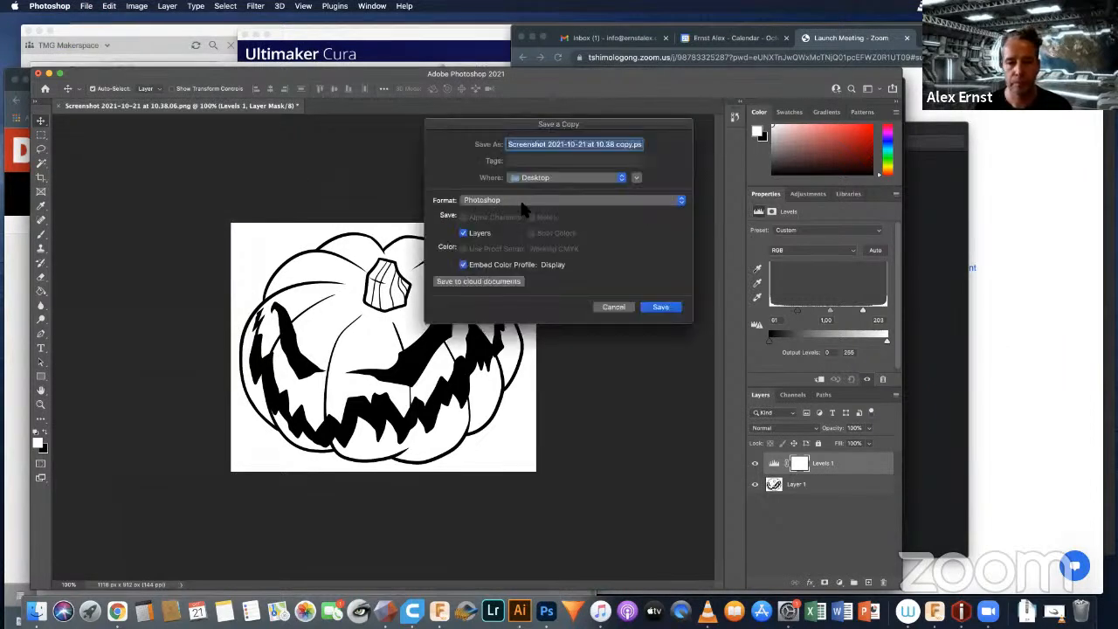
left_click(524, 203)
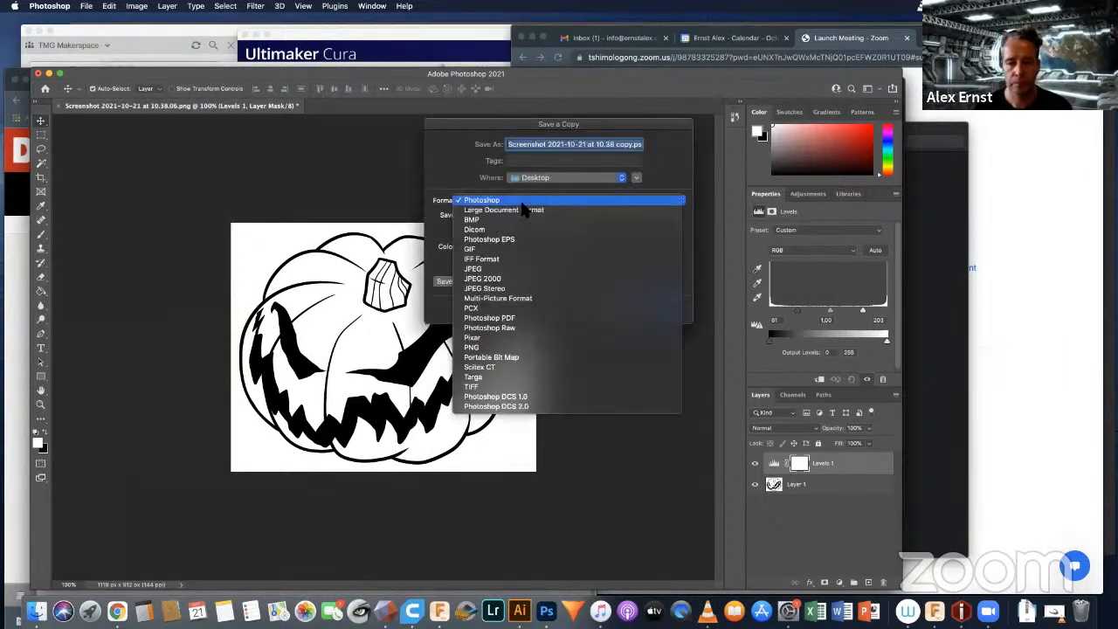
left_click(505, 271)
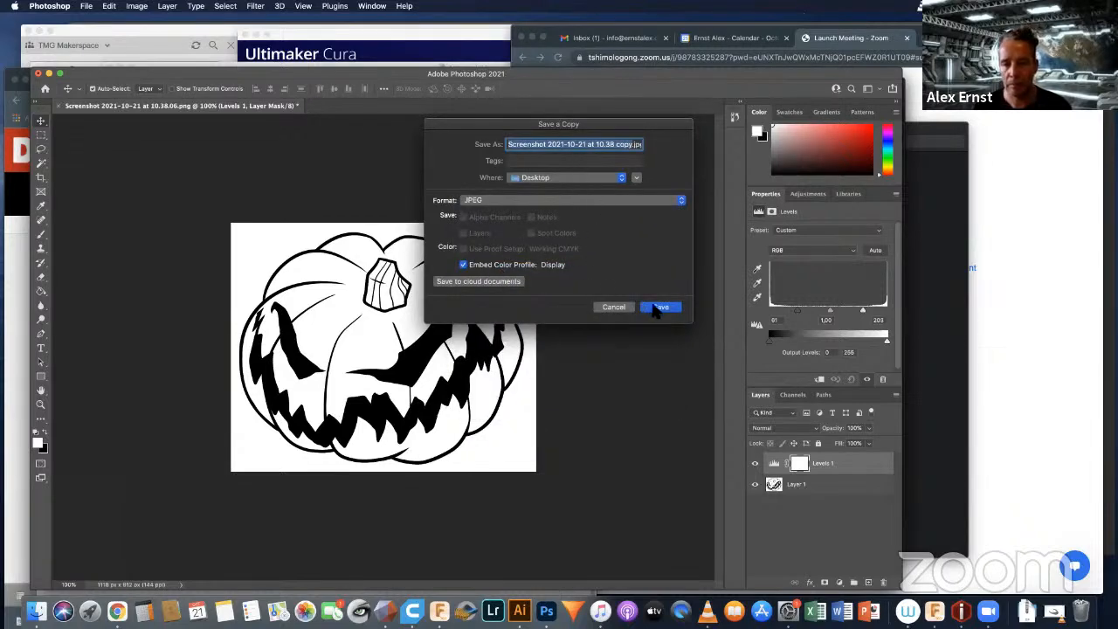
left_click(659, 308)
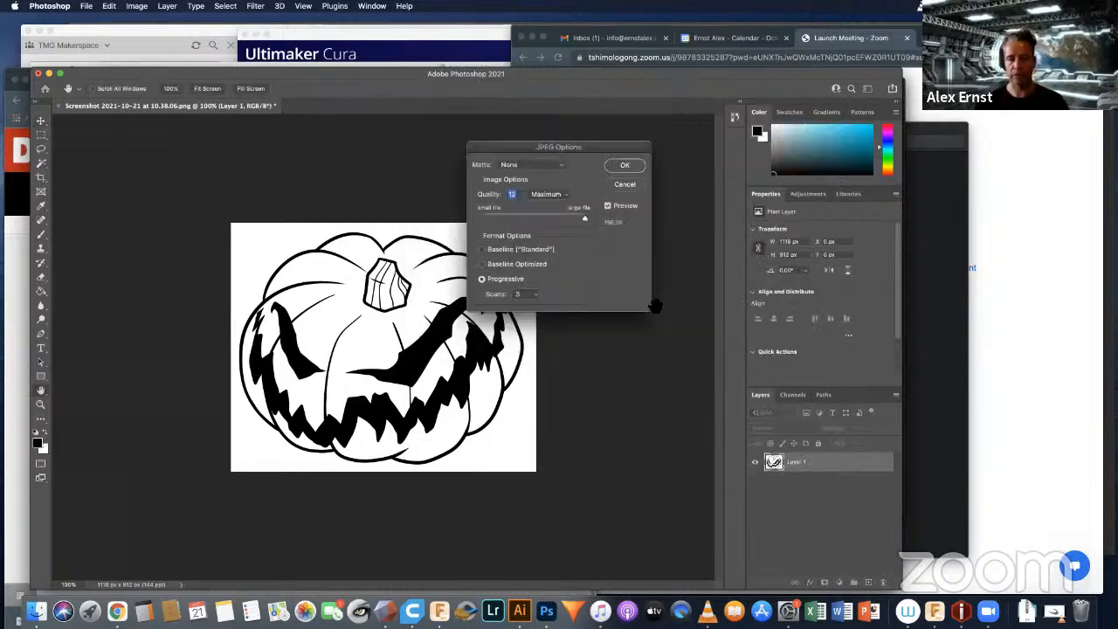
left_click(618, 169)
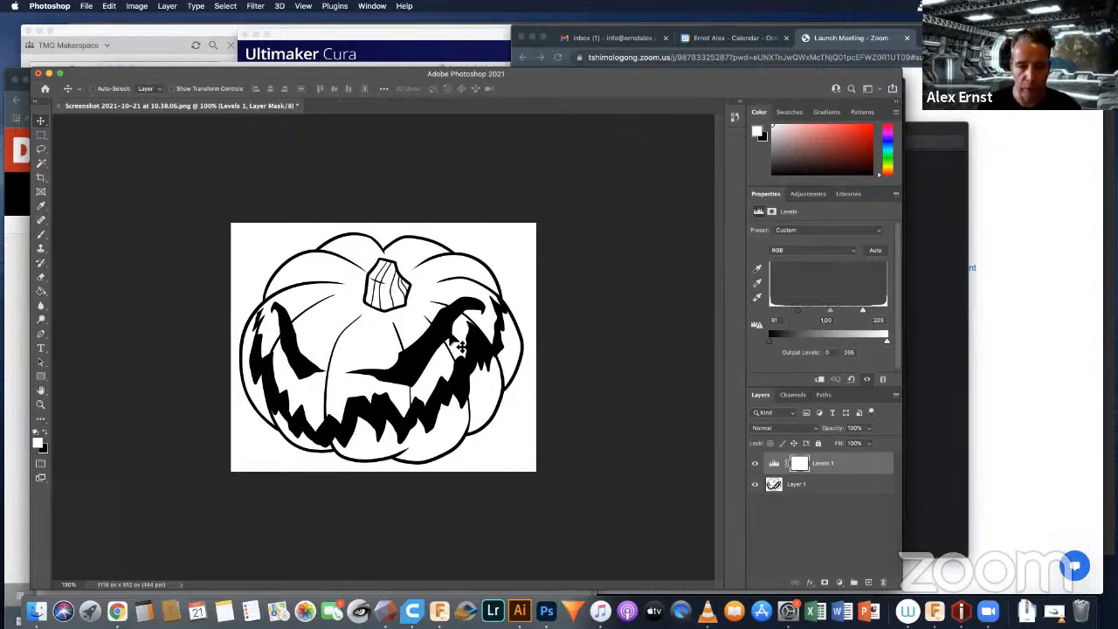
Step: Examine the pixels along the edges of the pumpkin's right eye at up to 6400% magnification, then return to 100%
key("super+equal")
key("super+equal")
key("super+equal")
key("super+equal")
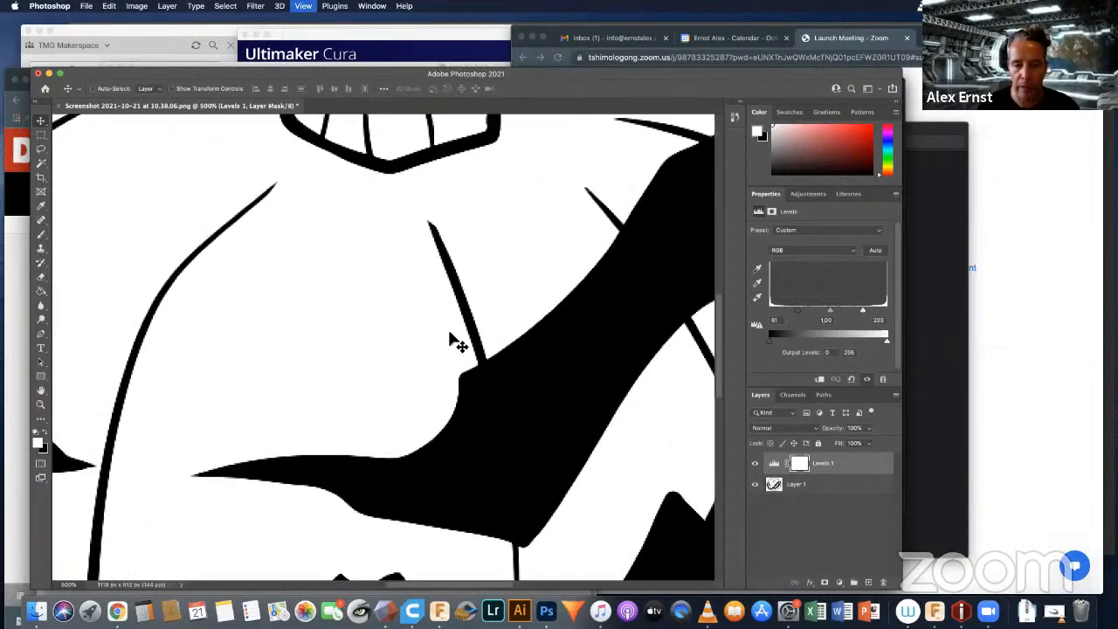
key("super+equal")
key("super+equal")
key("super+equal")
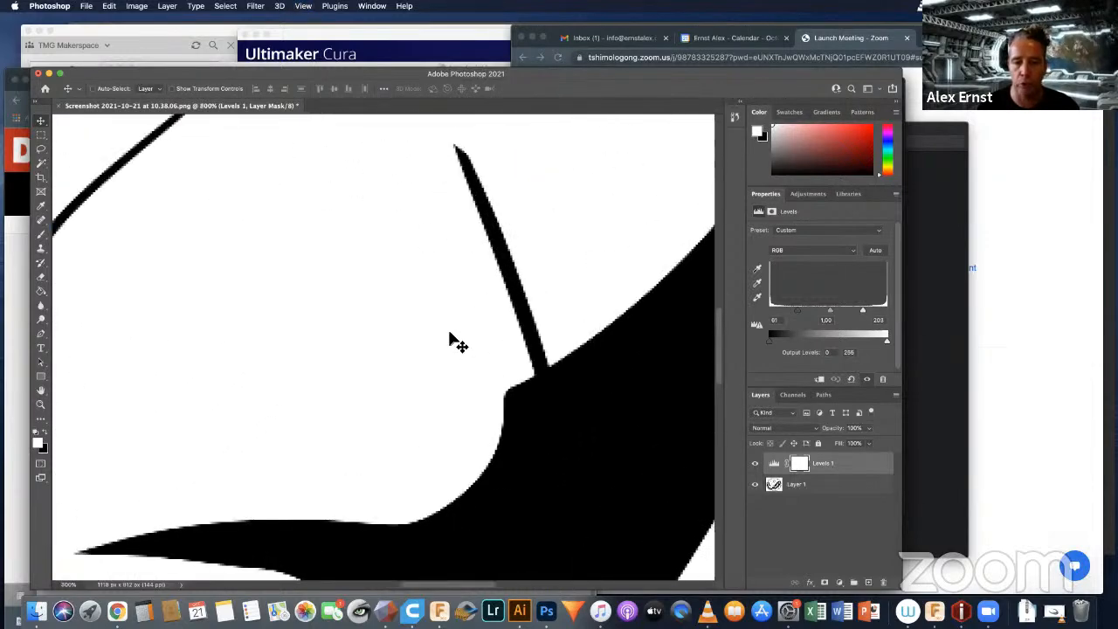
key("super+equal")
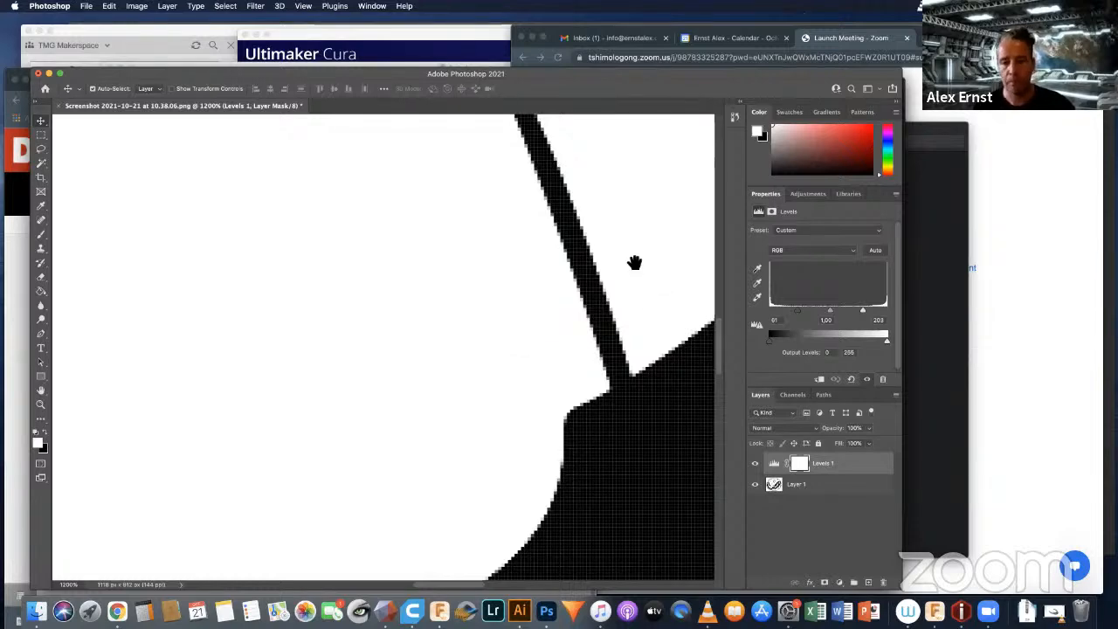
left_click_drag(634, 263, 332, 236)
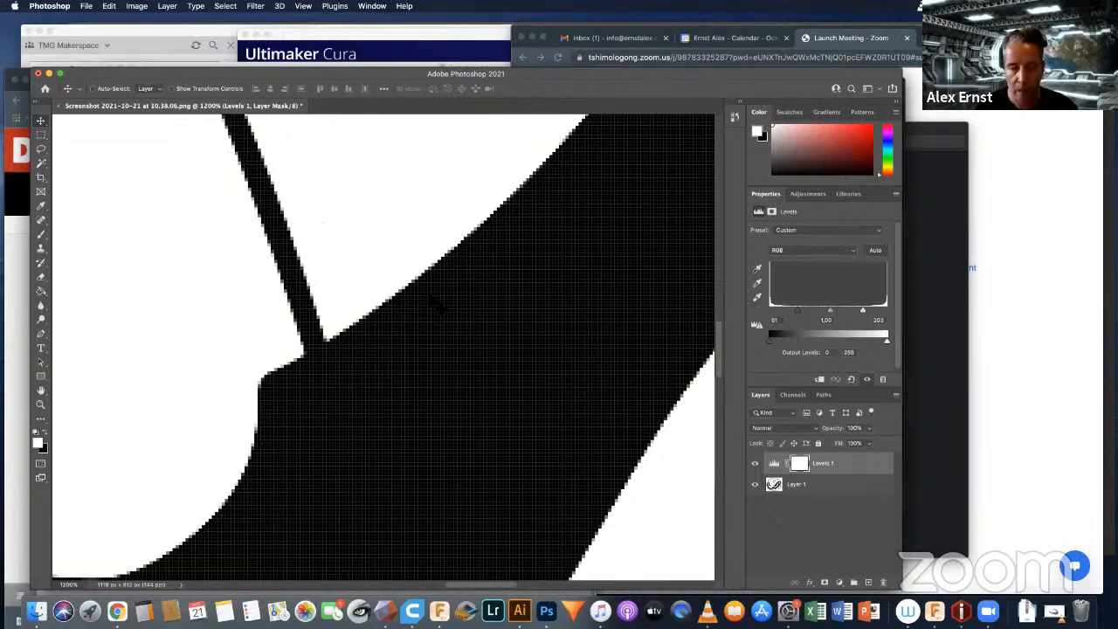
key("super+plus")
key("super+plus")
key("super+plus")
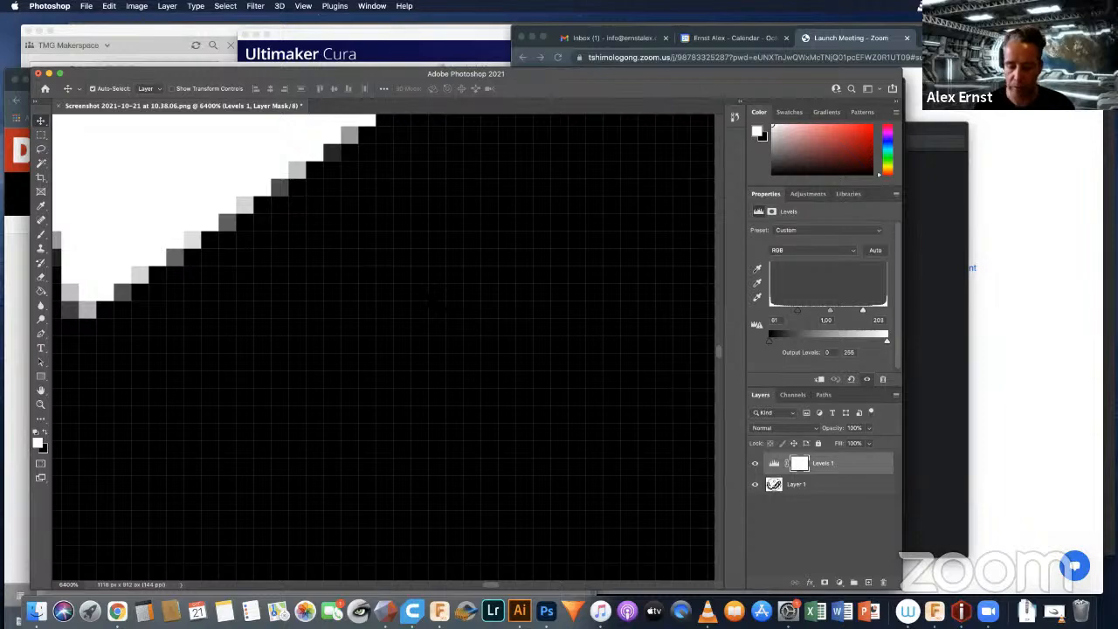
key("super+minus")
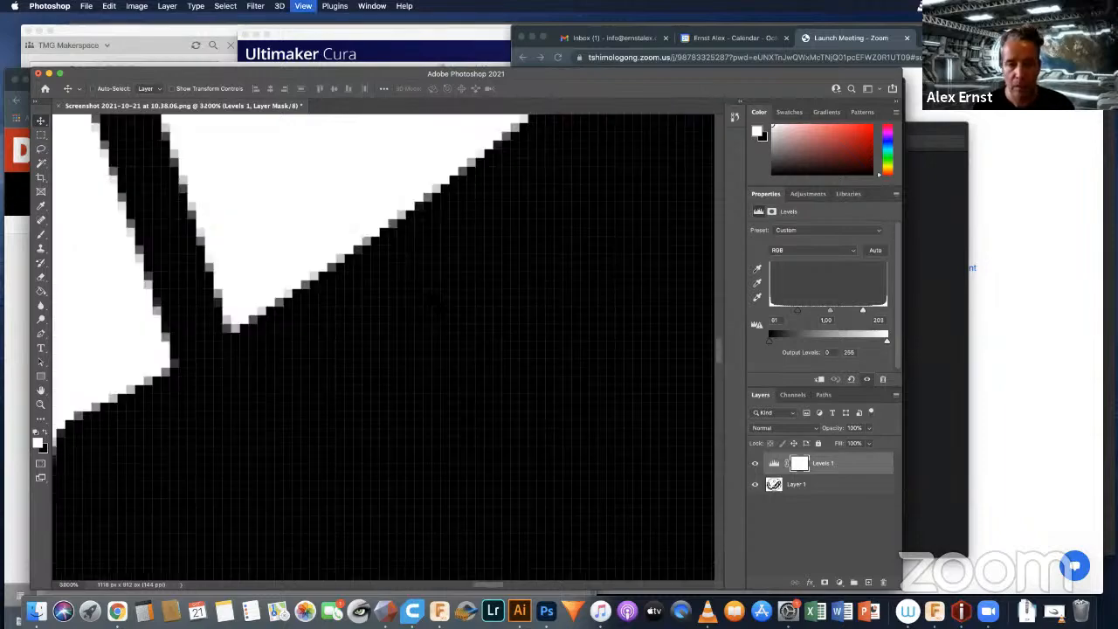
key("super+minus")
key("super+minus")
key("super+minus")
key("super+minus")
key("super+minus")
key("super+minus")
key("super+minus")
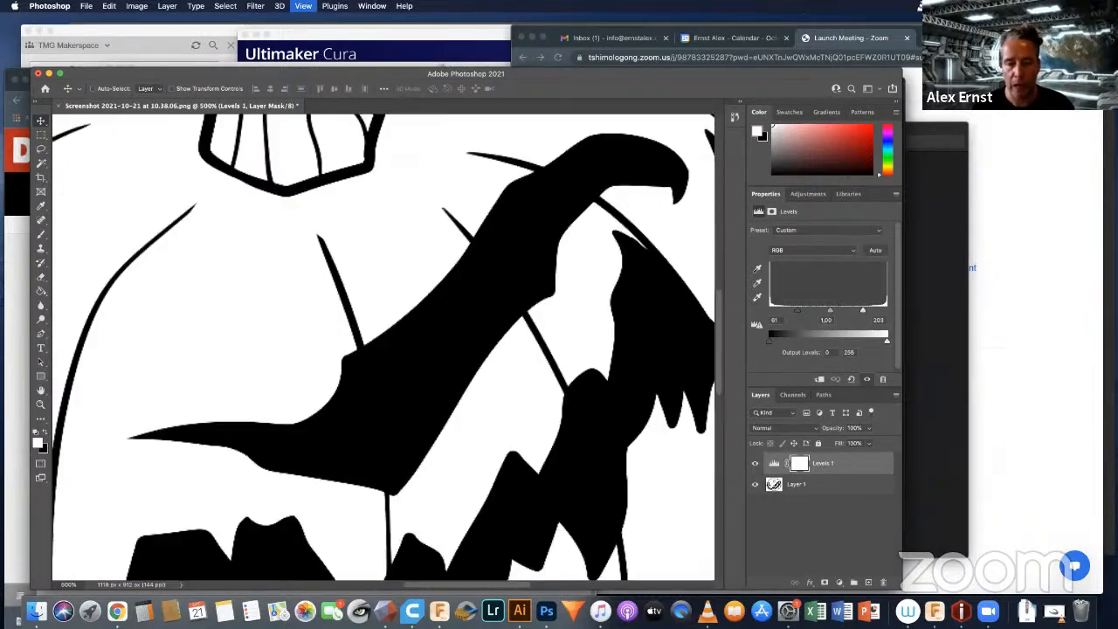
key("super+minus")
key("super+minus")
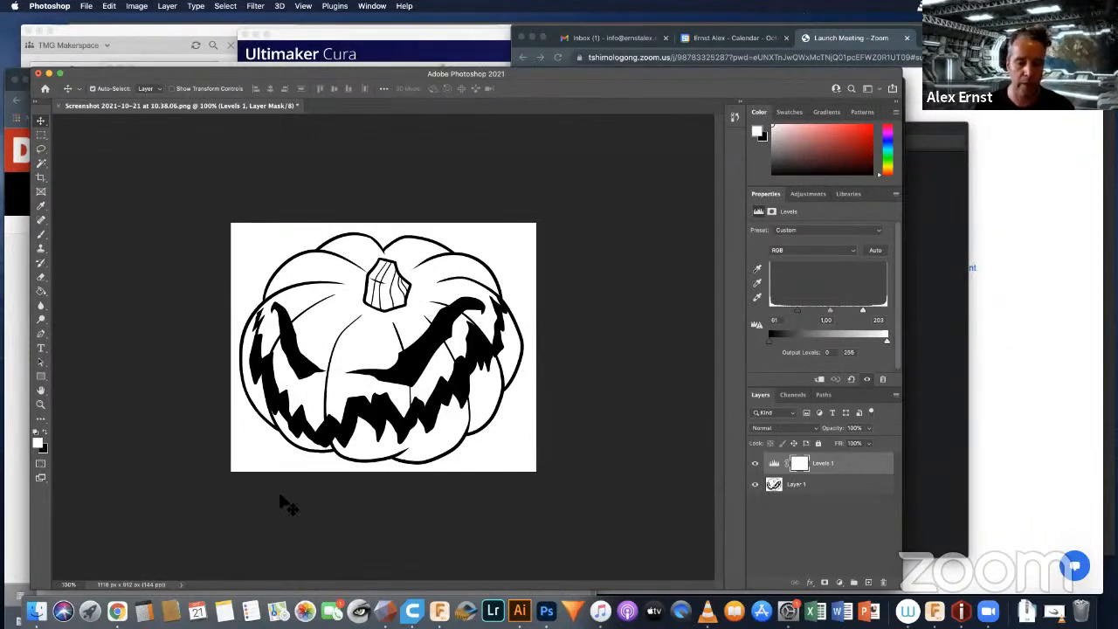
Step: Preview the JPEG copy of the pumpkin screenshot in the Desktop folder and open it with Adobe Illustrator CC 2017
left_click(36, 611)
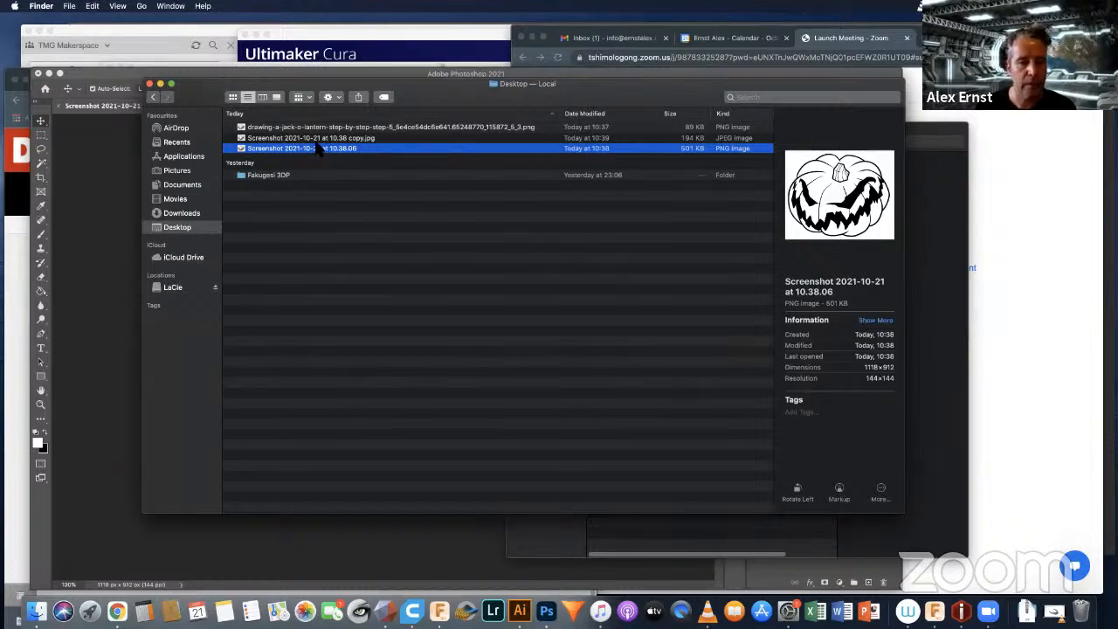
left_click(284, 140)
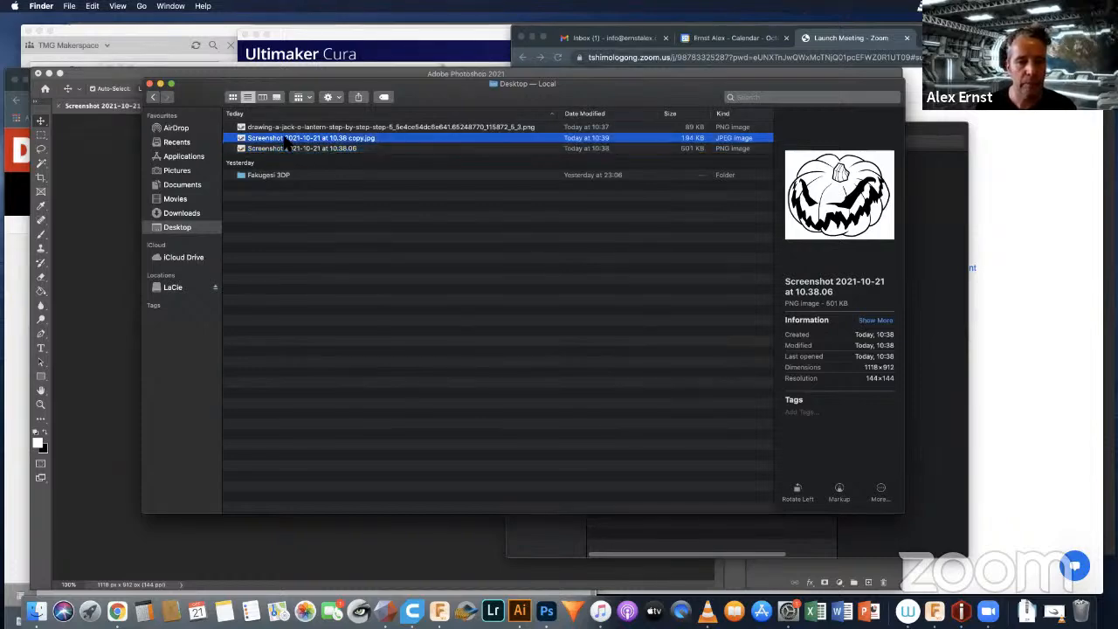
key("space")
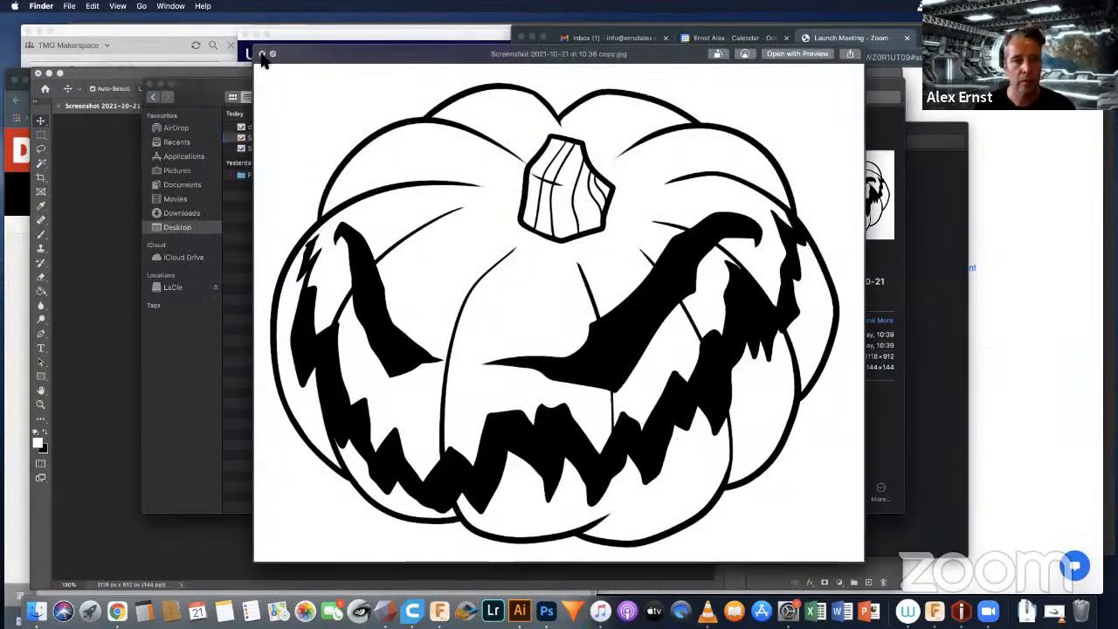
left_click(261, 54)
right_click(295, 142)
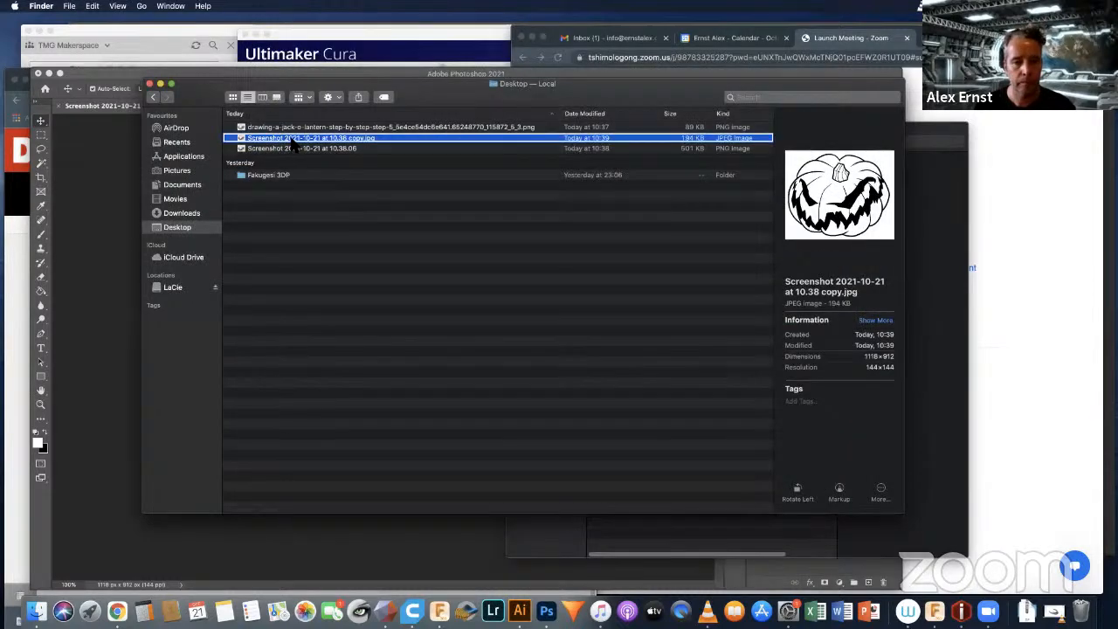
mouse_move(470, 157)
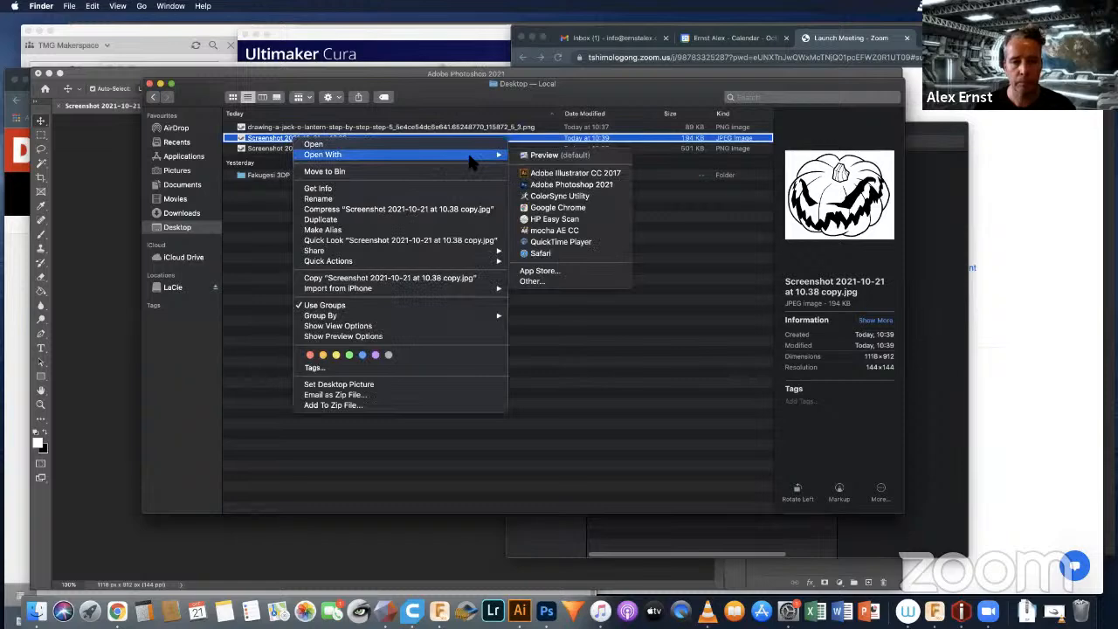
left_click(555, 174)
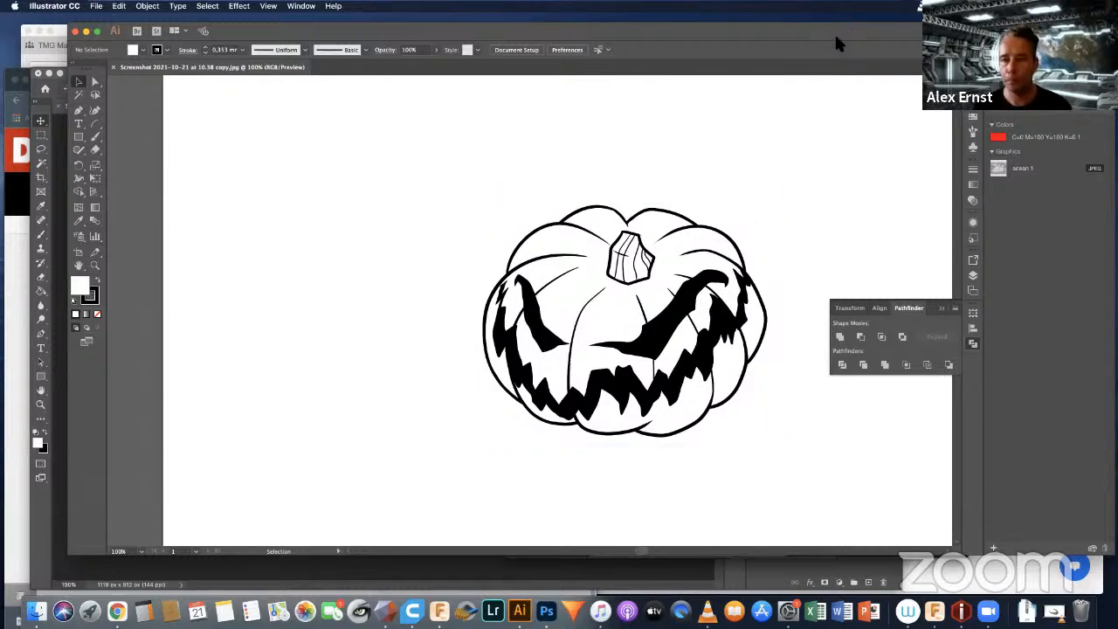
Step: Shift the Illustrator window slightly and collapse the floating Pathfinder panel beside the pumpkin
mouse_move(833, 25)
left_mouse_down()
mouse_move(822, 31)
mouse_move(818, 18)
mouse_move(816, 32)
left_mouse_up()
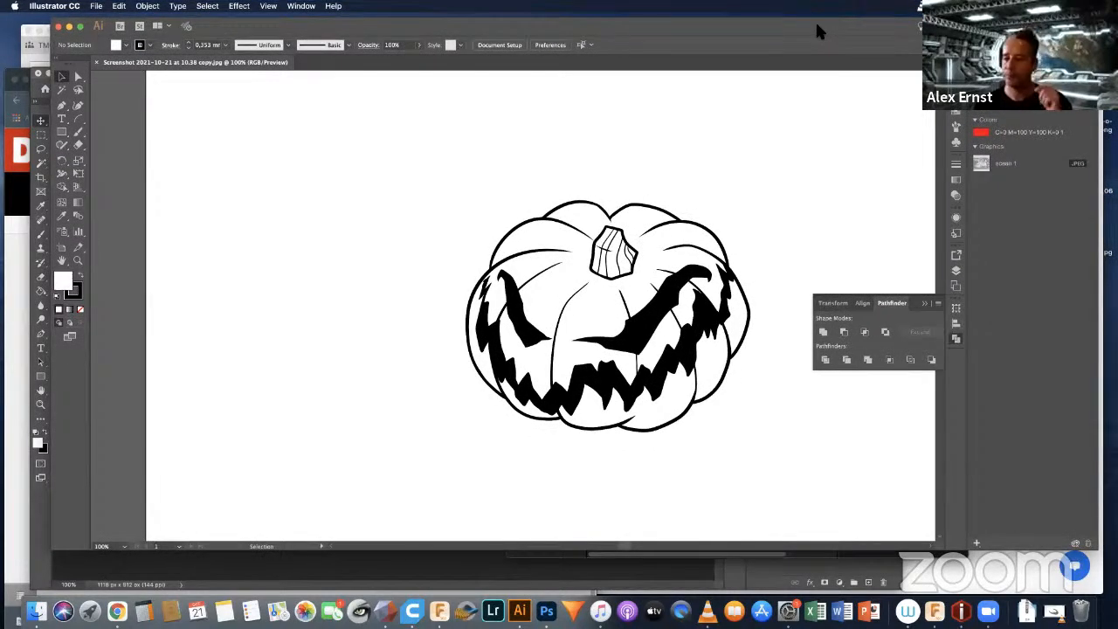
left_click(920, 297)
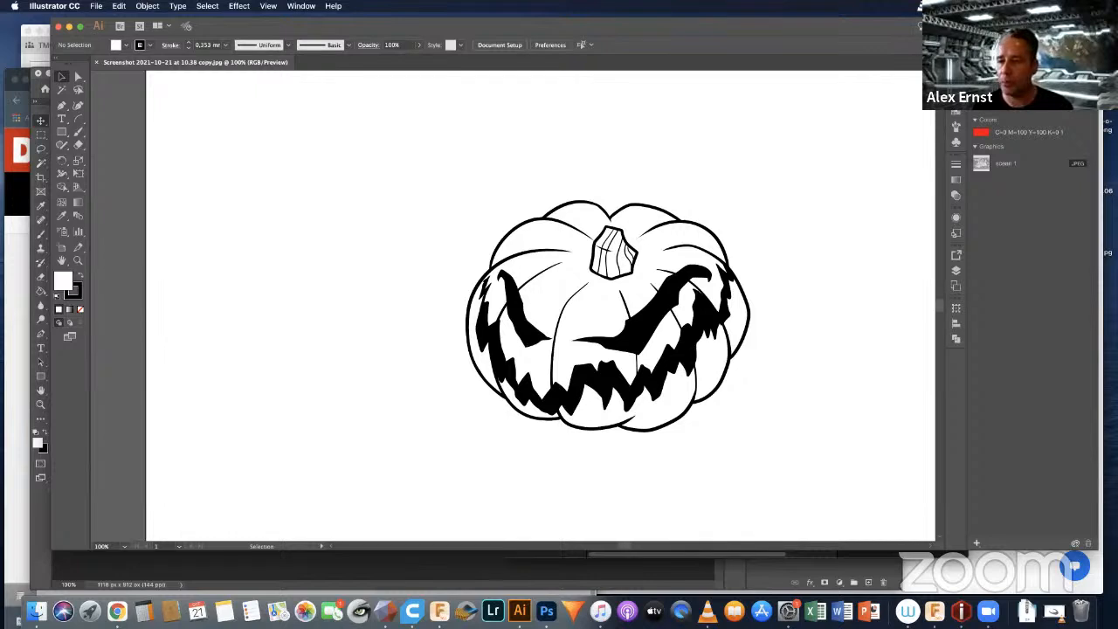
left_click(983, 27)
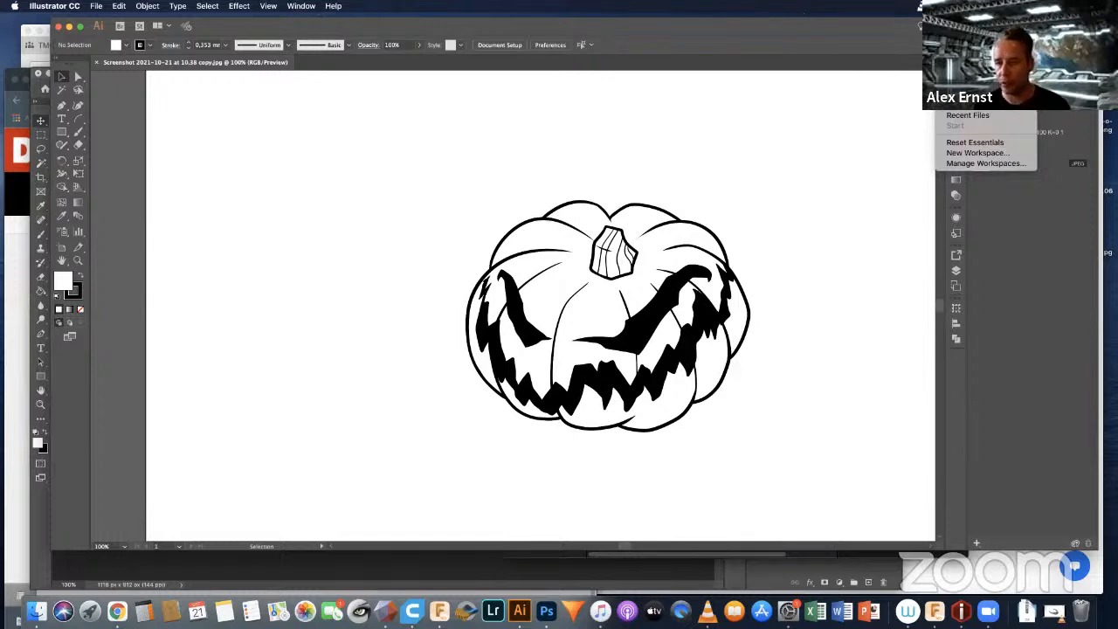
left_click(878, 20)
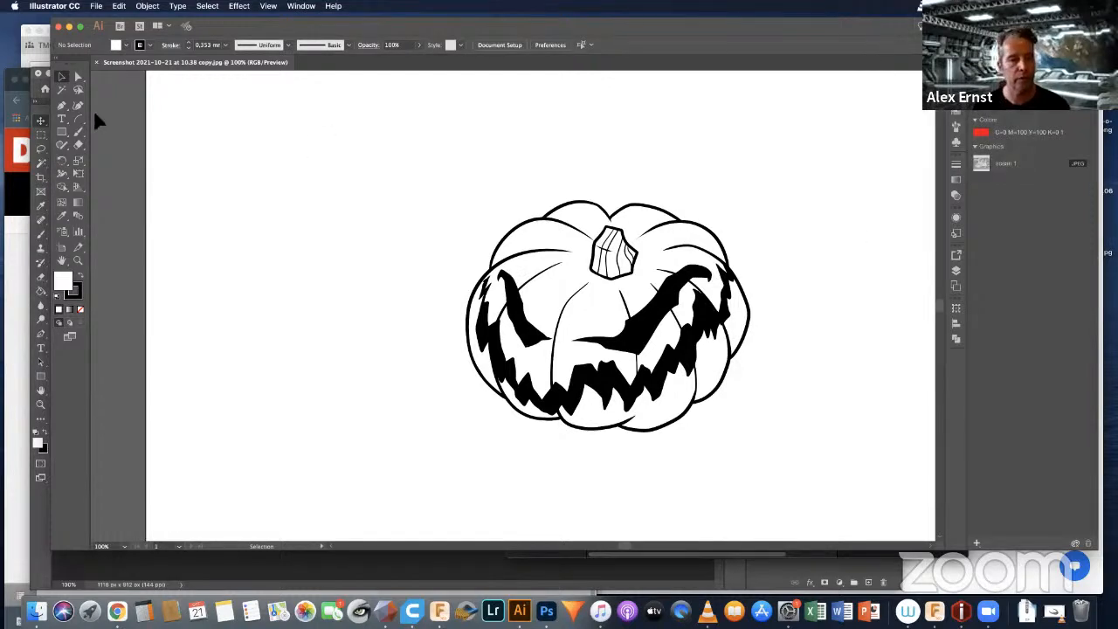
Step: Select the pumpkin image, switch to the Tracing workspace, and reposition the window so the Image Trace settings are unobstructed
left_click(507, 229)
left_click(406, 146)
left_click_drag(404, 129, 797, 486)
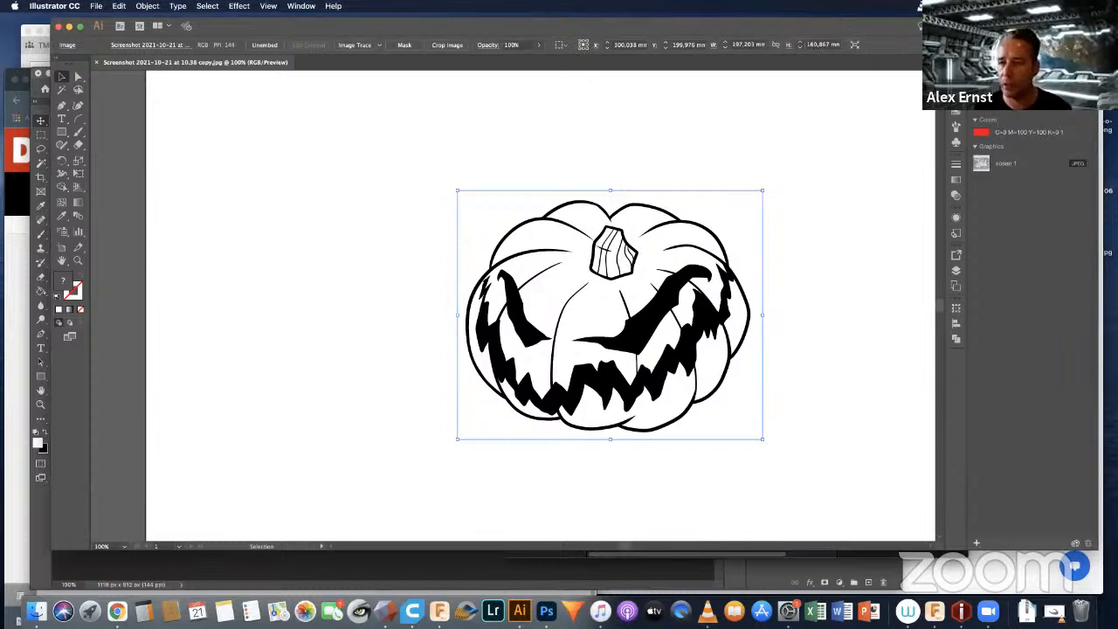
left_click(971, 26)
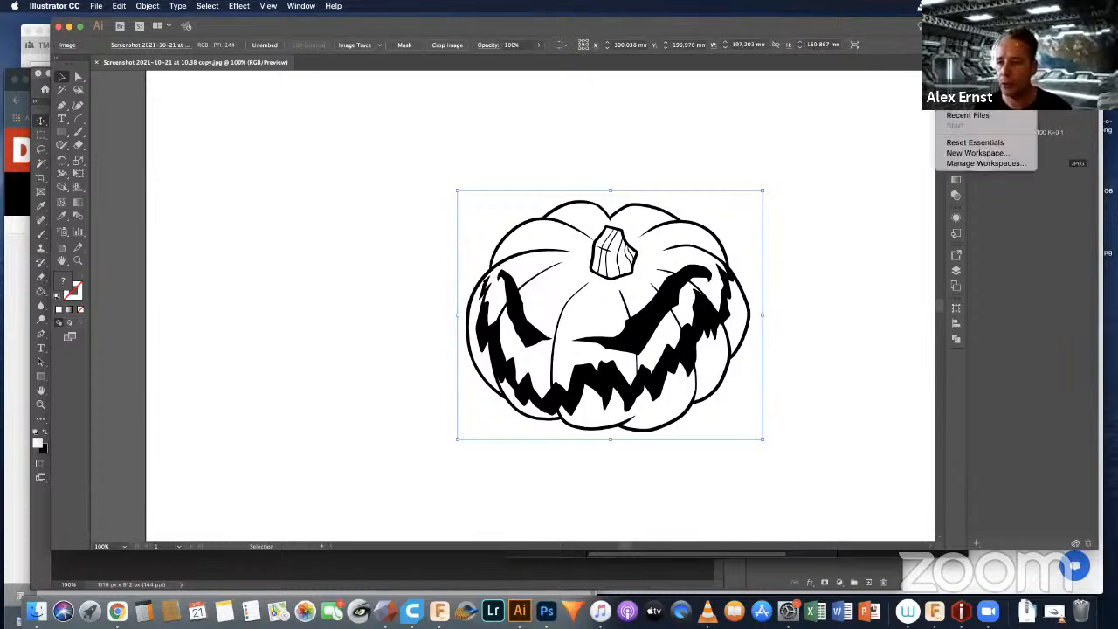
left_click(963, 83)
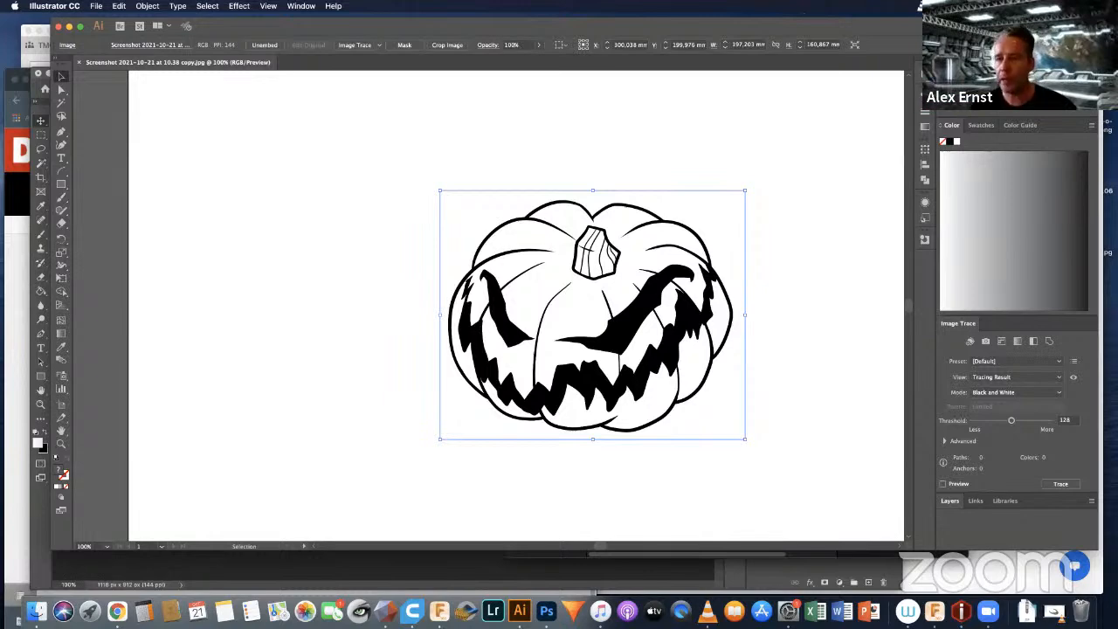
left_click_drag(869, 25, 708, 79)
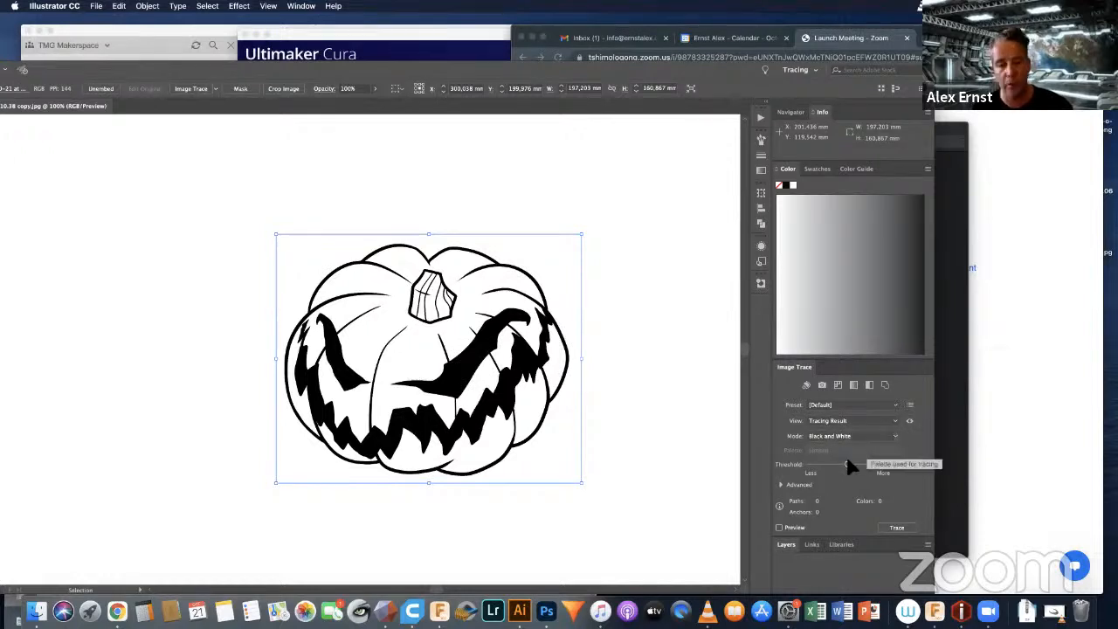
Step: Trace the selected pumpkin image in Black and White mode with the Default preset and threshold 128
left_click(892, 434)
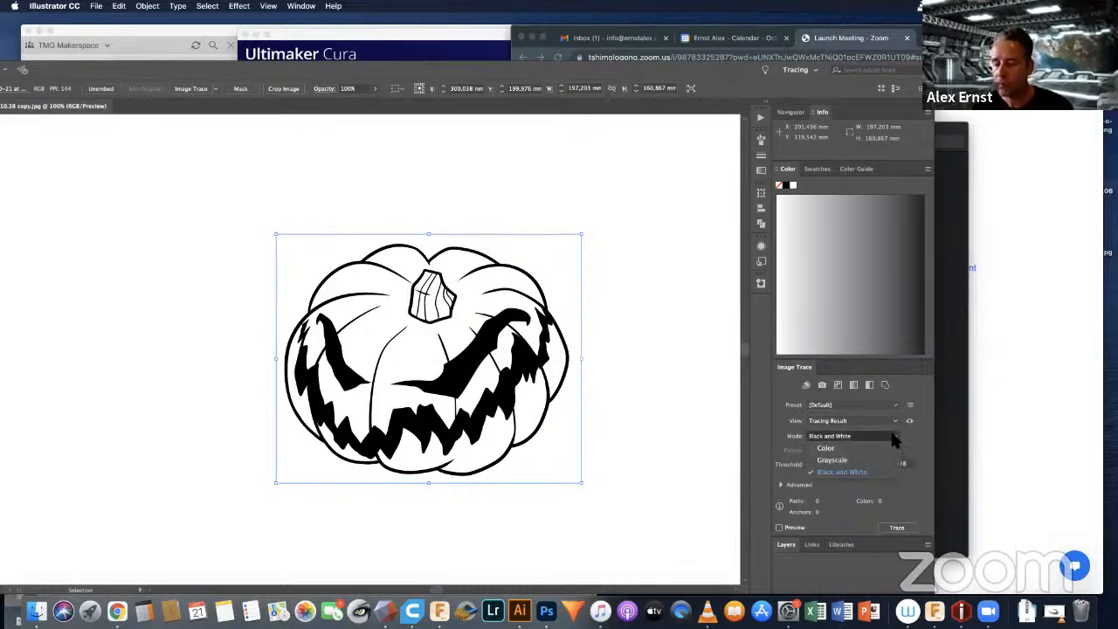
left_click(893, 436)
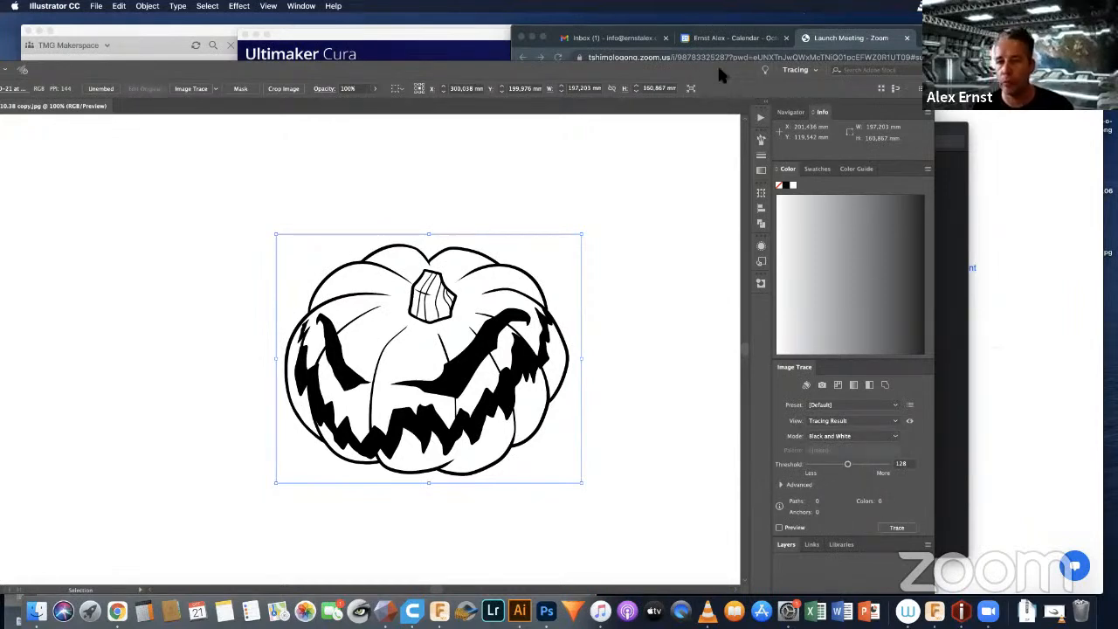
left_click_drag(719, 68, 718, 56)
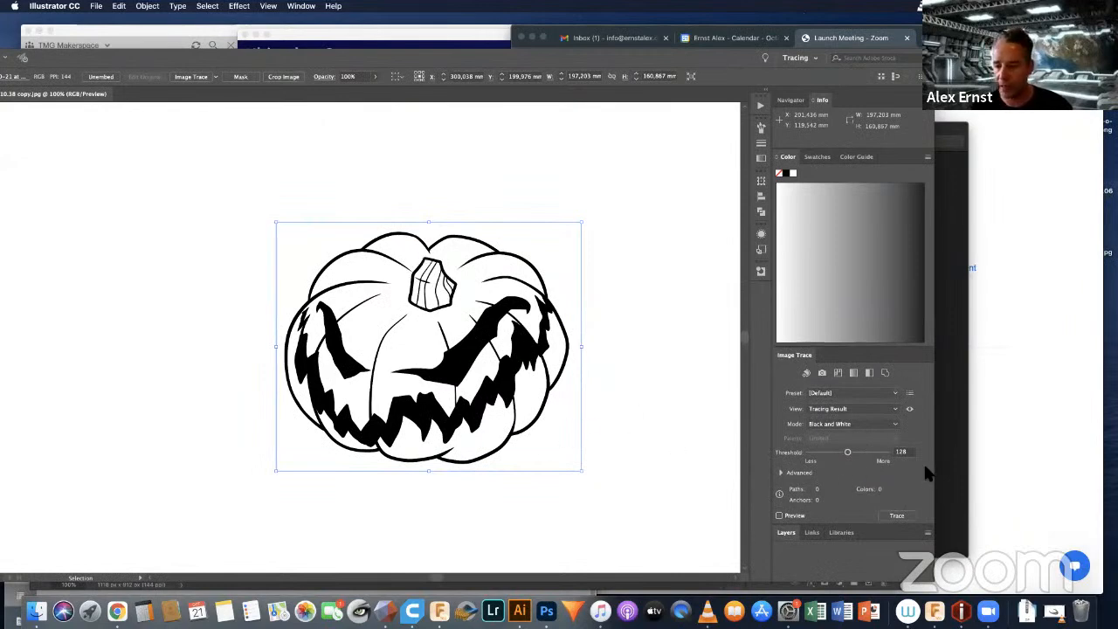
left_click(899, 516)
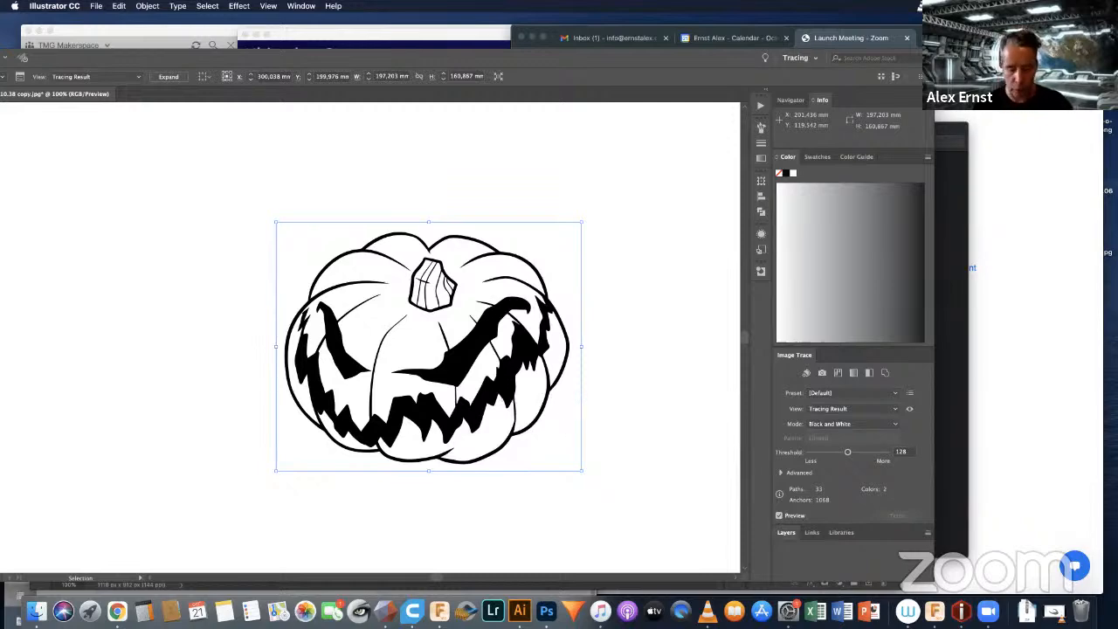
Step: Examine the traced edges up close where a thin crease line meets the pumpkin's larger eye, and return to the whole drawing
key("super+equal")
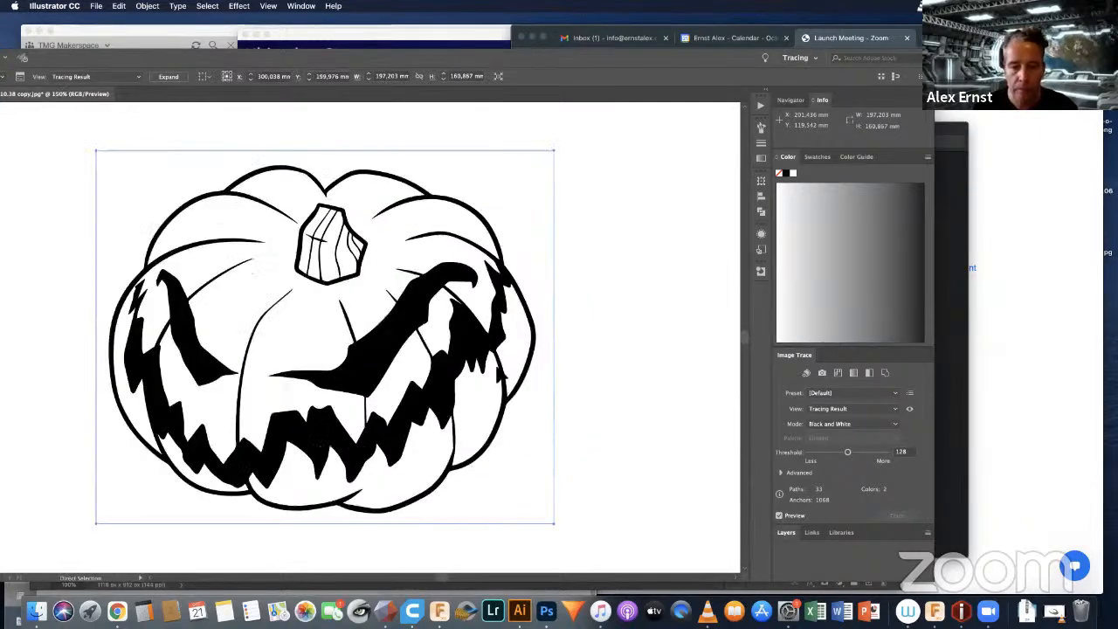
key("super+equal")
key("super+equal")
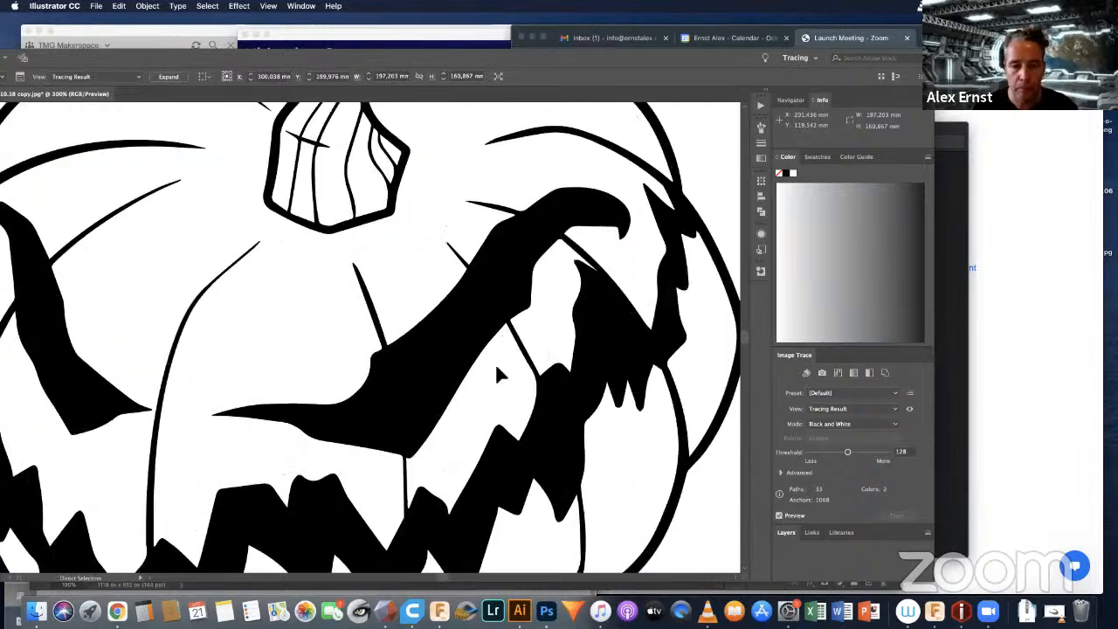
key("super+equal")
key("super+equal")
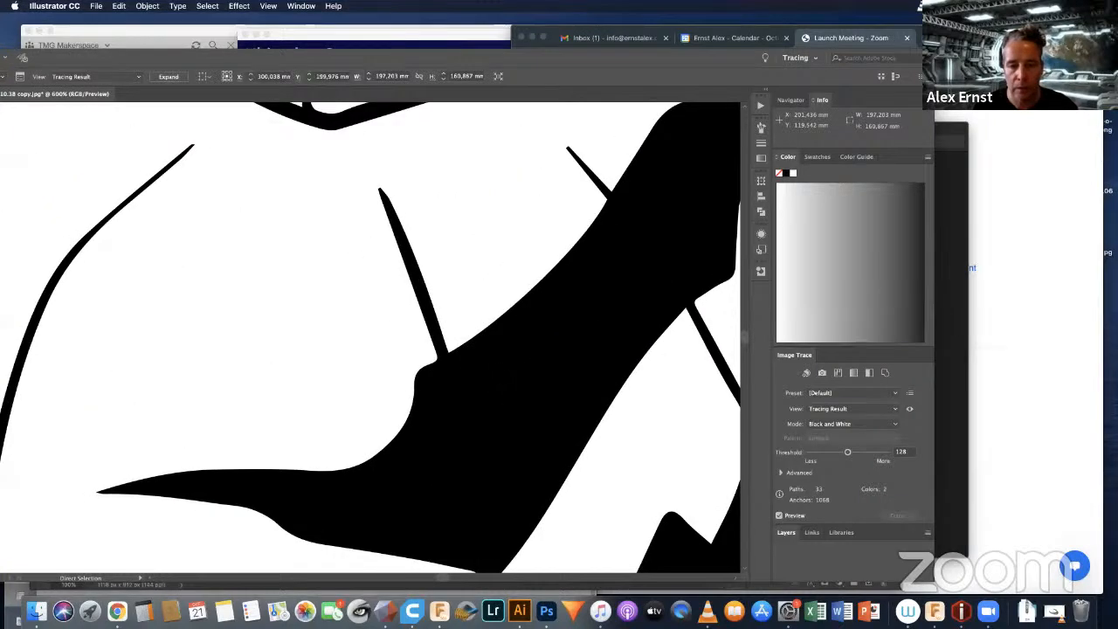
key("super+equal")
key("super+equal")
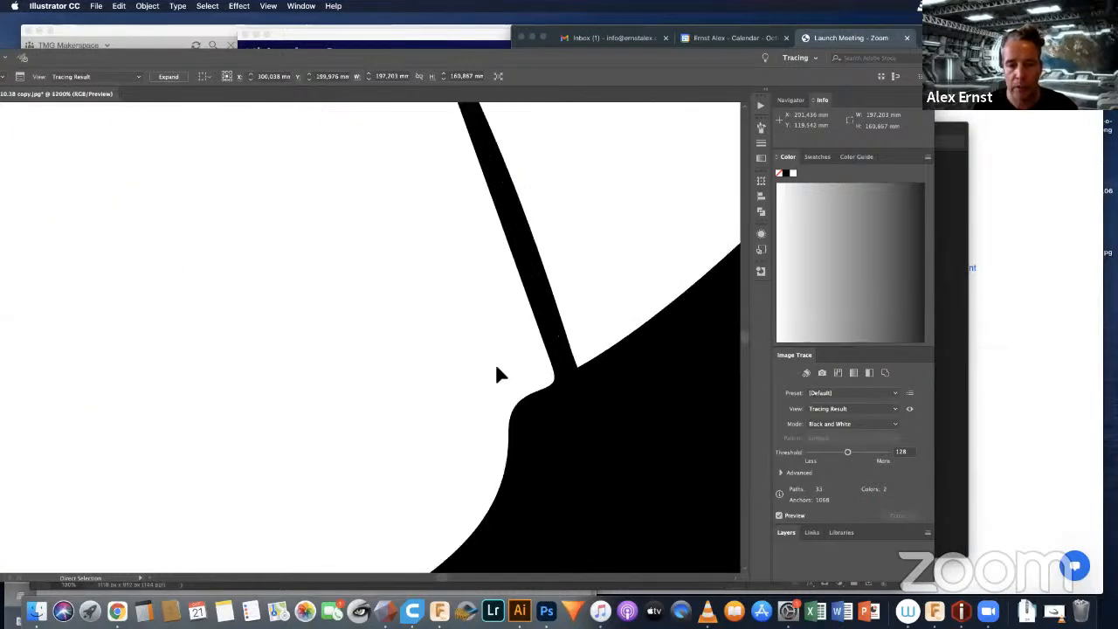
key("super+equal")
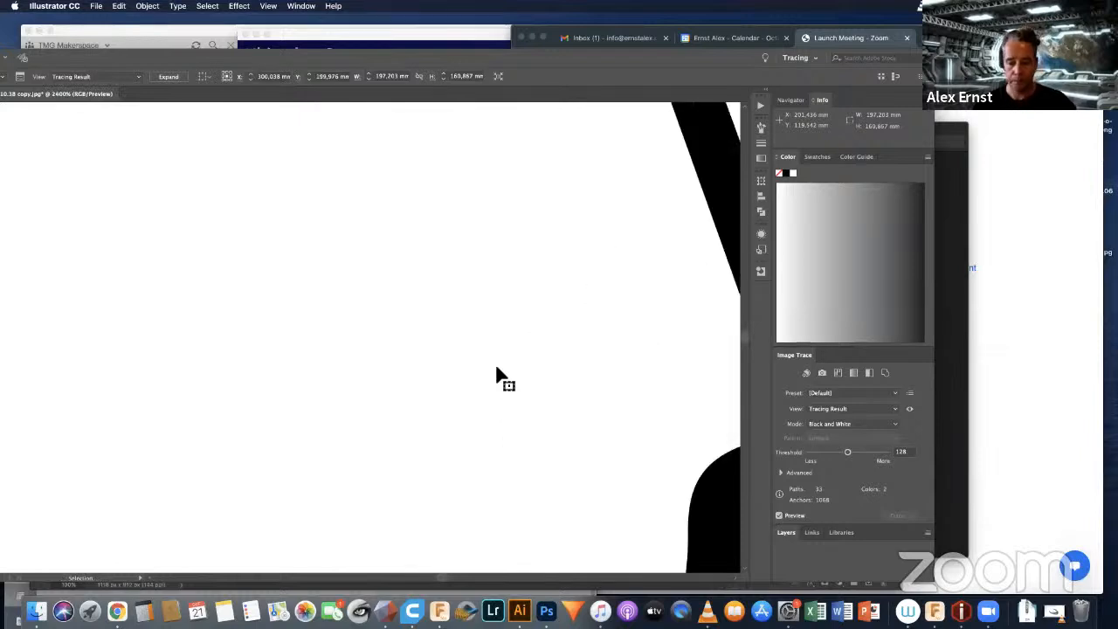
key("space")
left_click_drag(660, 274, 307, 285)
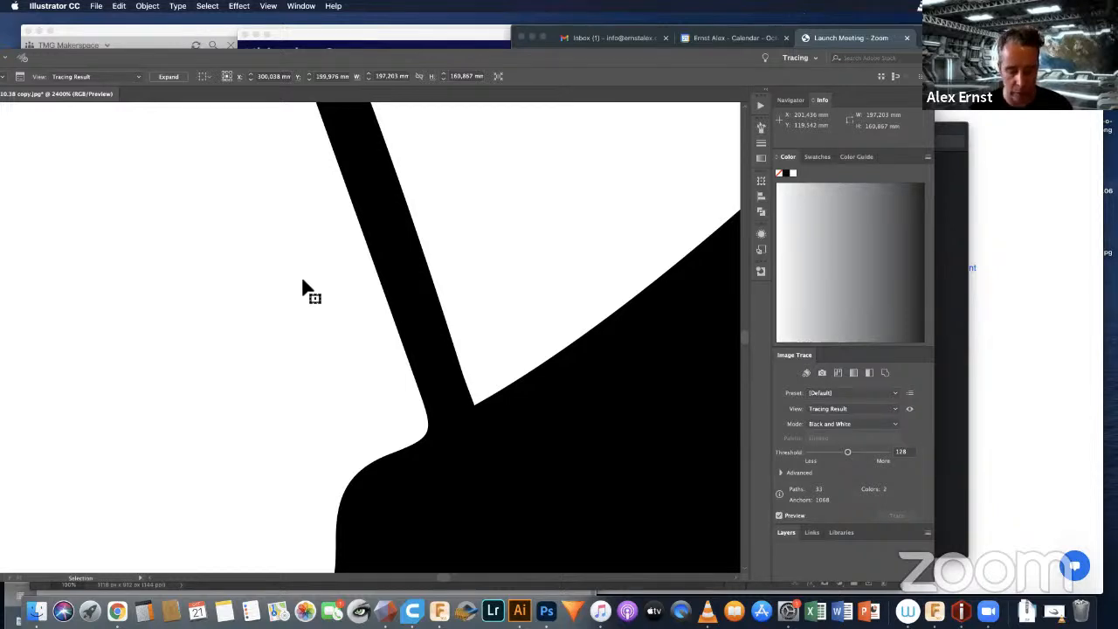
scroll(302, 286, "left", 5)
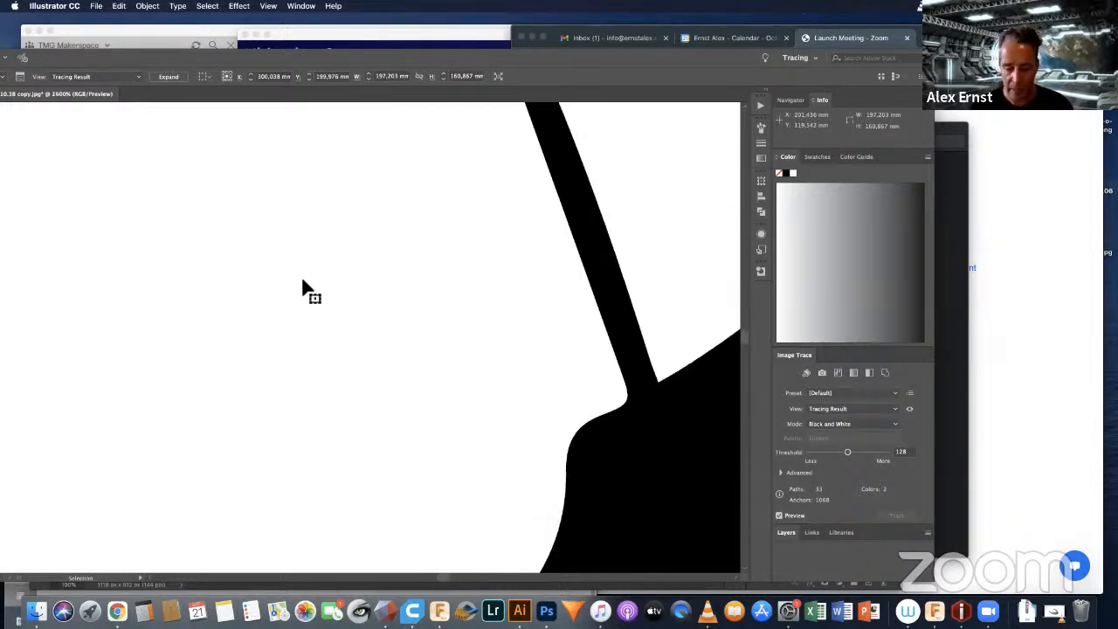
key("super+minus")
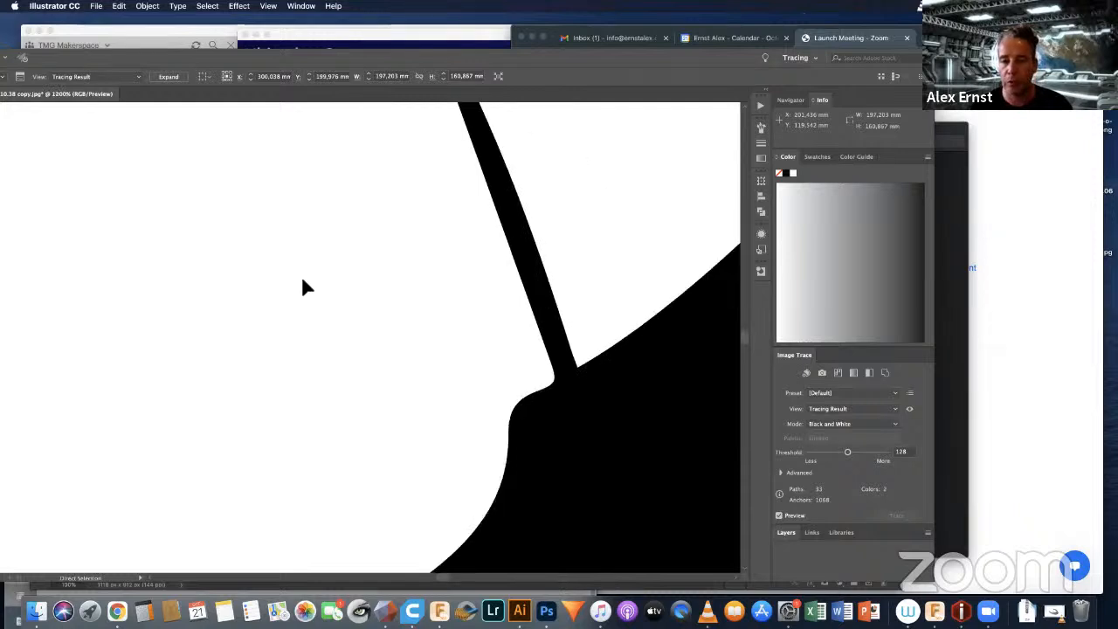
key("super+minus")
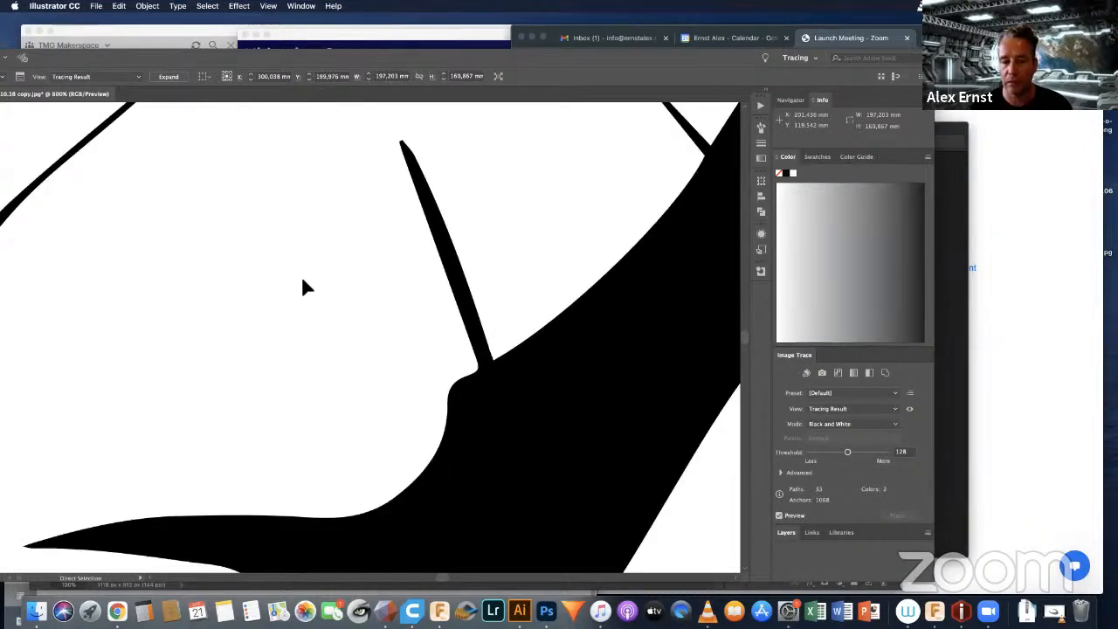
key("super+minus")
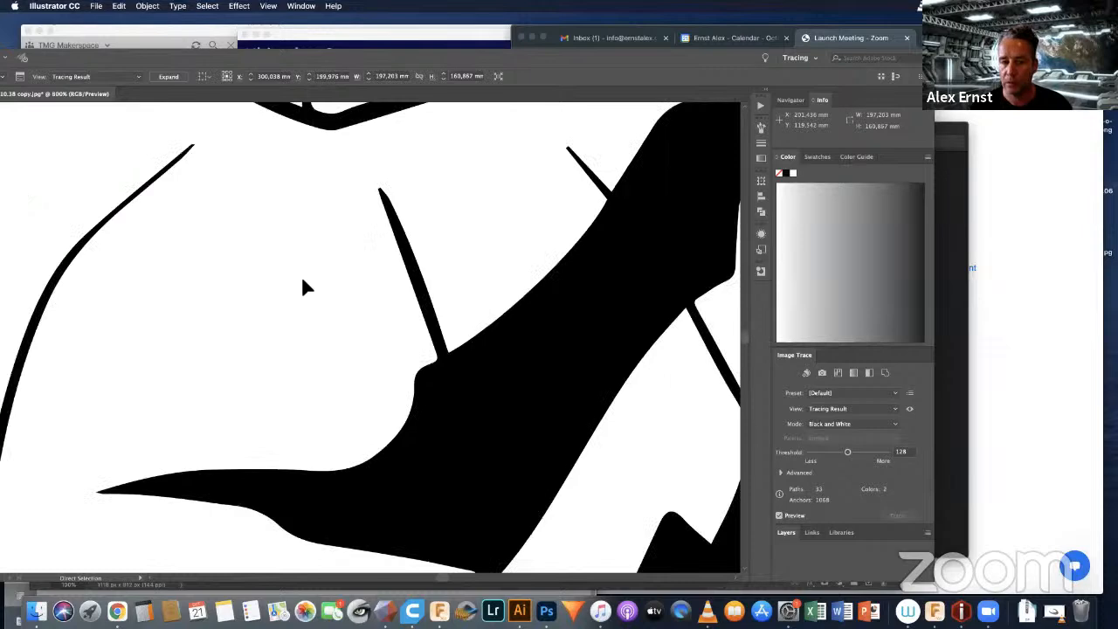
key("super+minus")
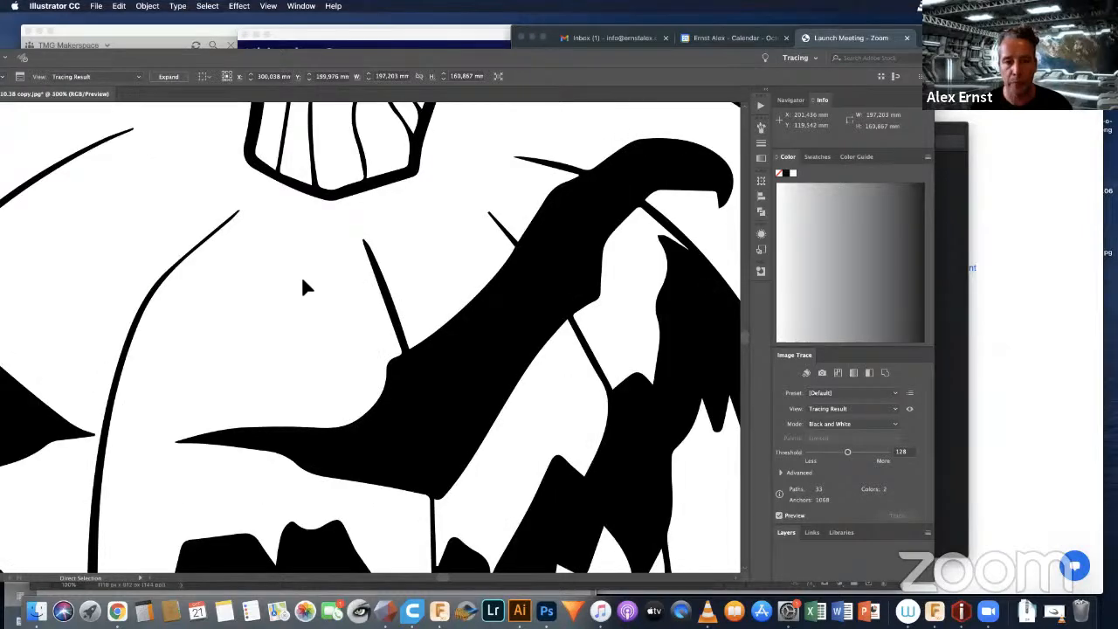
key("super+minus")
key("super+minus")
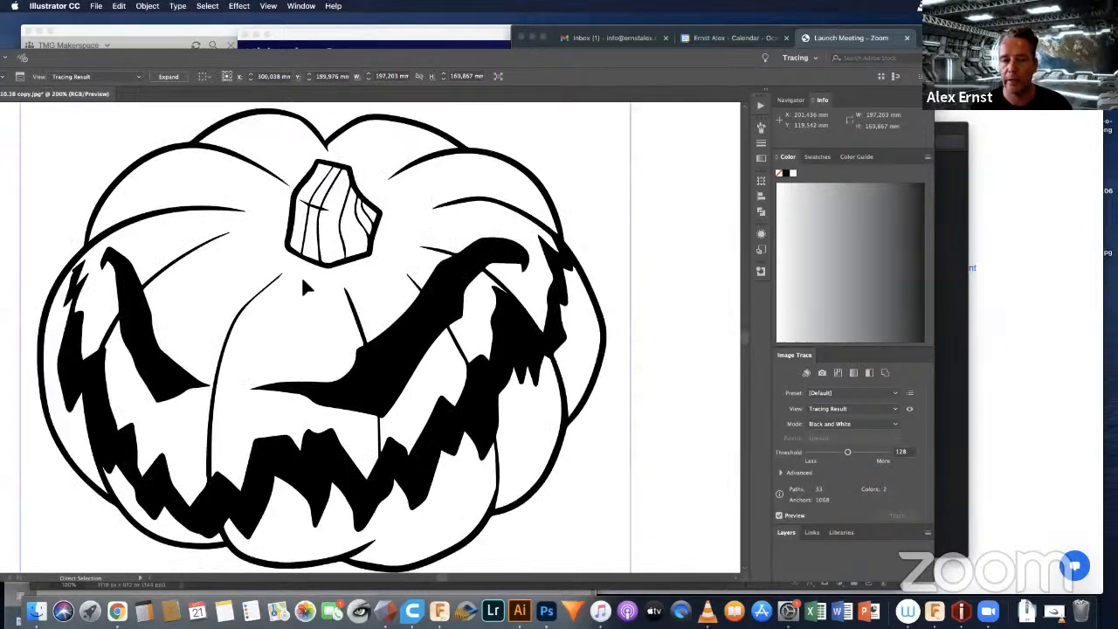
key("super+minus")
key("v")
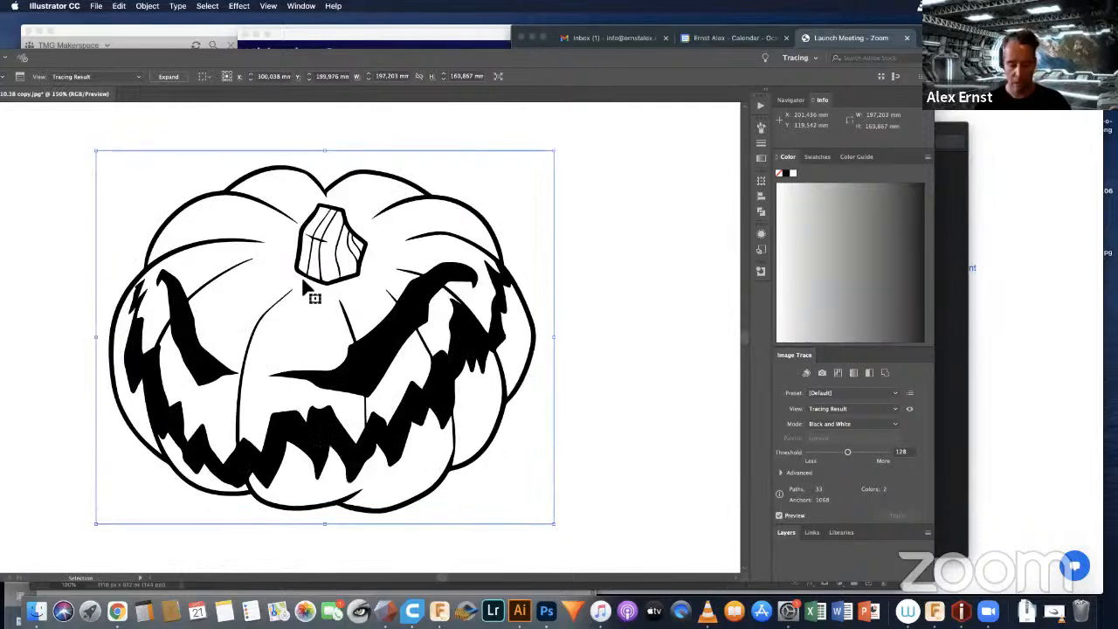
key("super+minus")
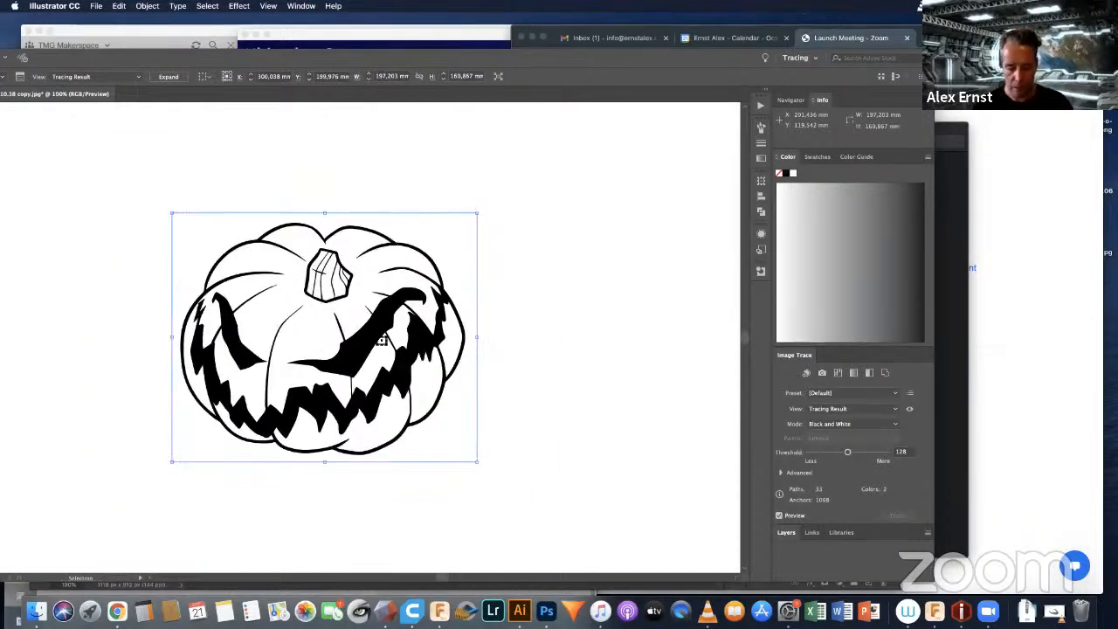
left_click_drag(403, 337, 407, 340)
left_click_drag(342, 330, 464, 318)
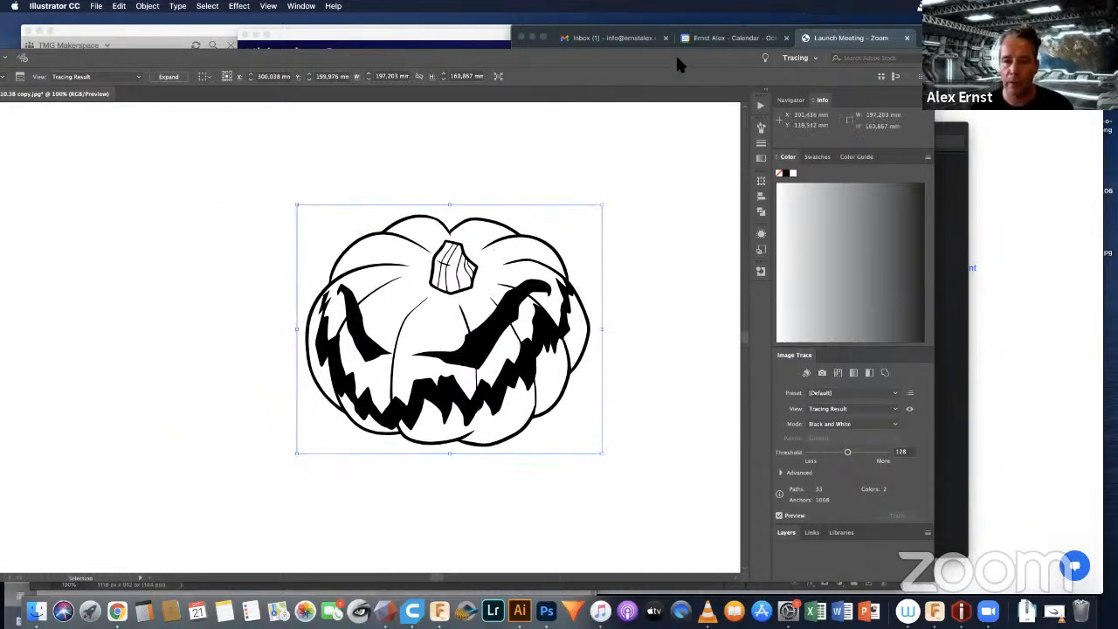
Step: Expand the traced pumpkin into editable paths with Object enabled and Fill disabled
left_click_drag(675, 53, 787, 51)
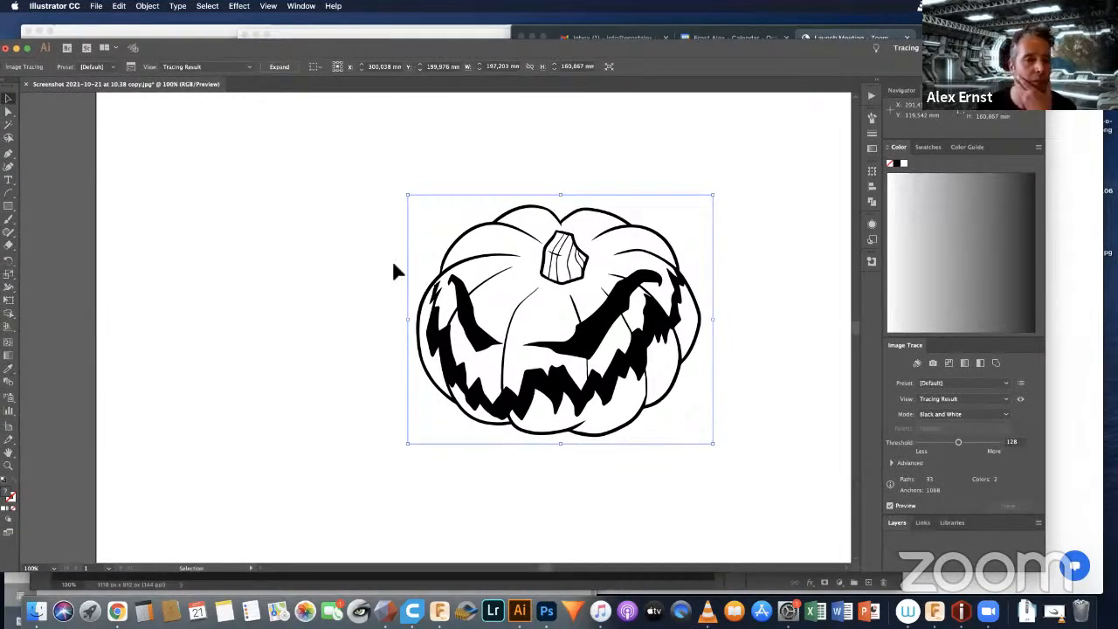
left_click(148, 7)
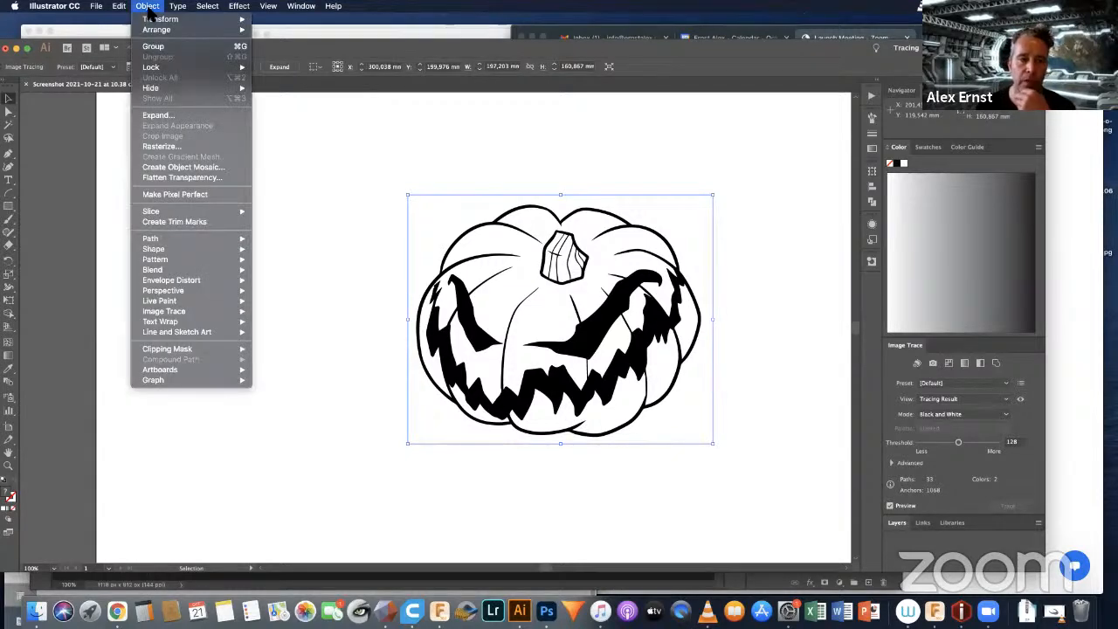
left_click(158, 116)
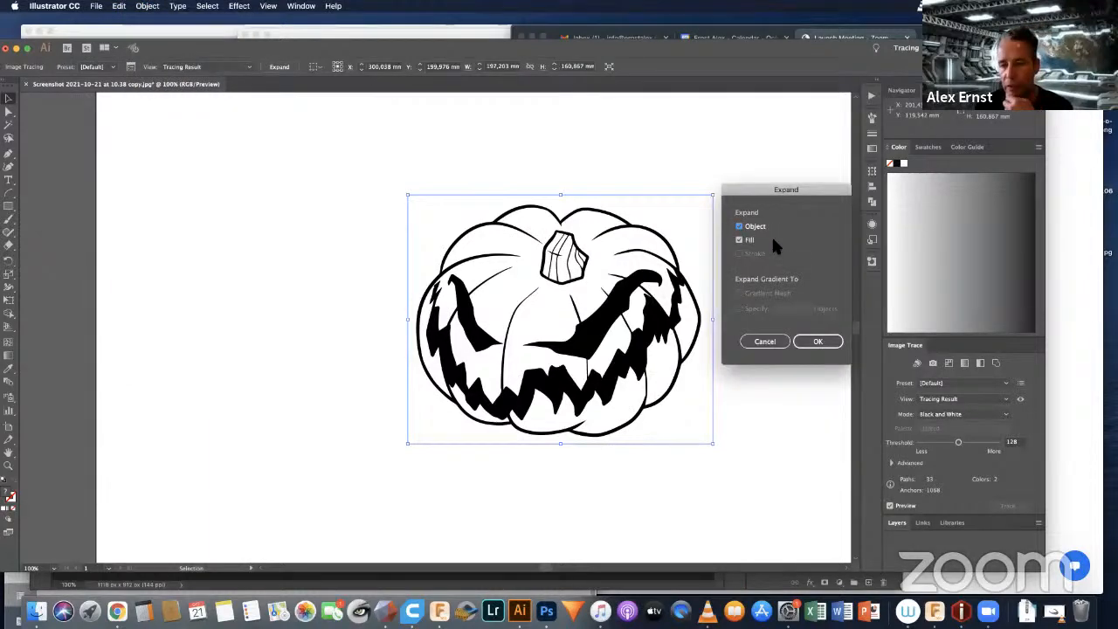
left_click(739, 241)
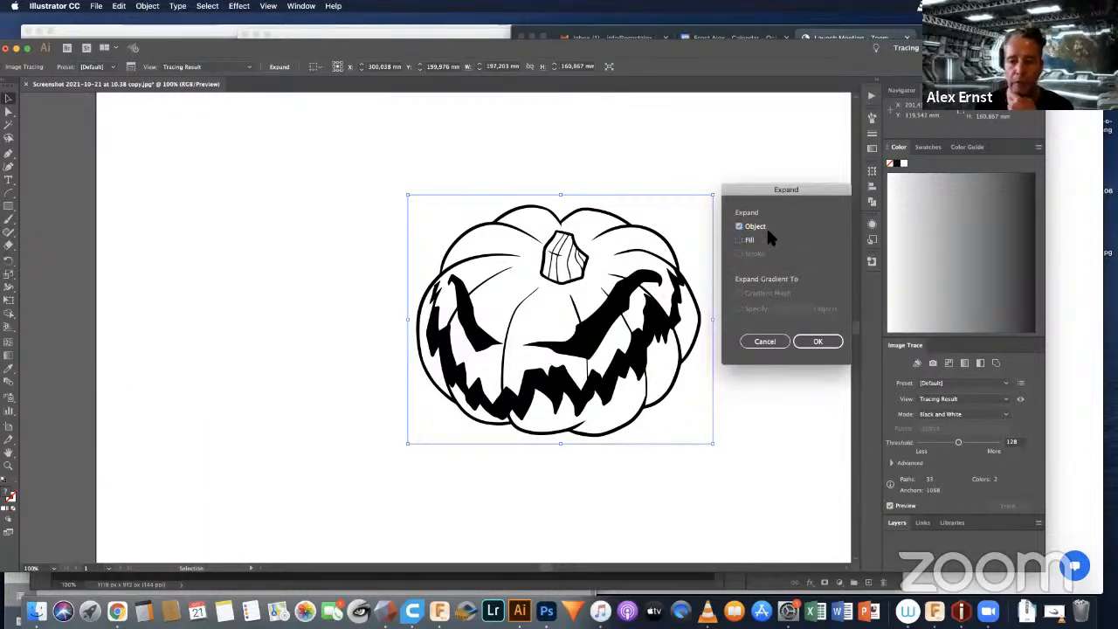
left_click(811, 342)
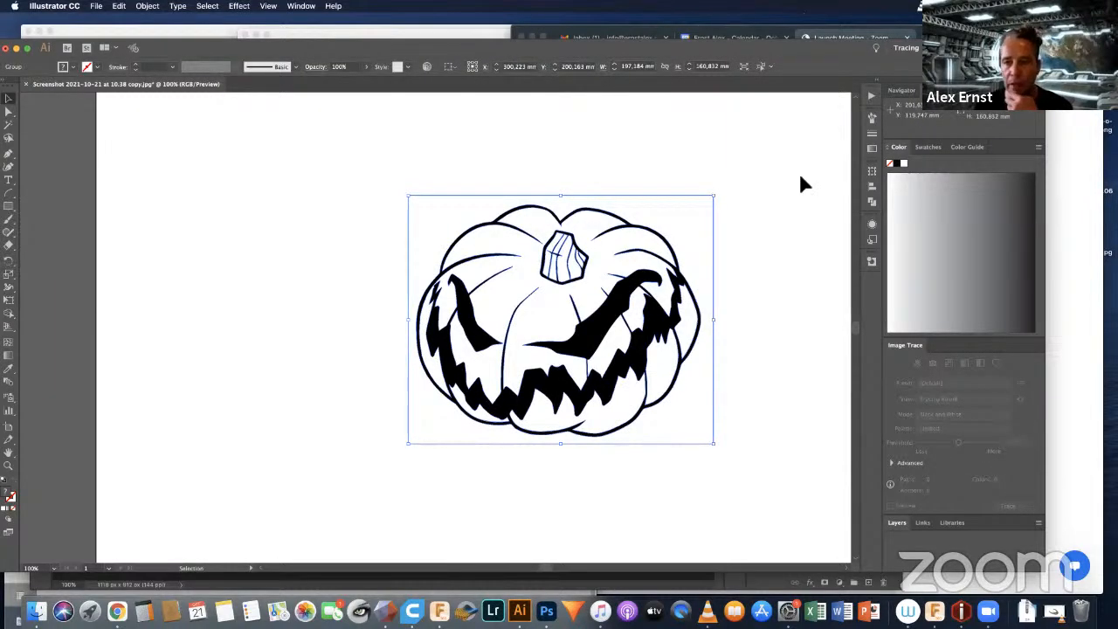
Step: Switch to the Essentials workspace and apply the Pathfinder Outline operation to the expanded pumpkin
mouse_move(821, 43)
left_mouse_down()
mouse_move(778, 49)
mouse_move(748, 82)
left_mouse_up()
left_click(860, 67)
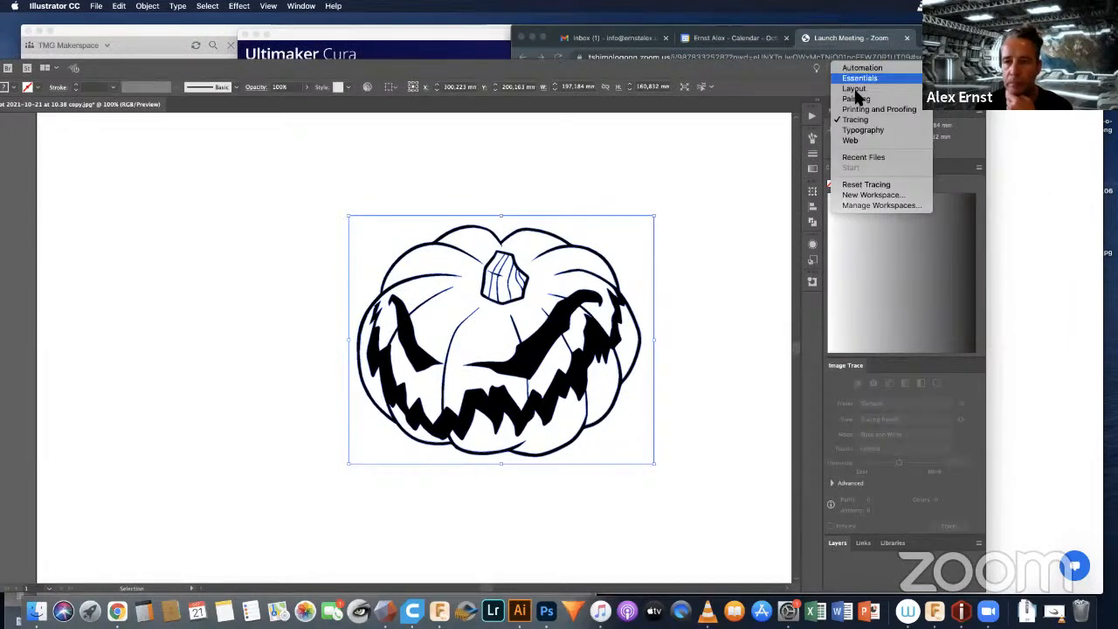
left_click(852, 78)
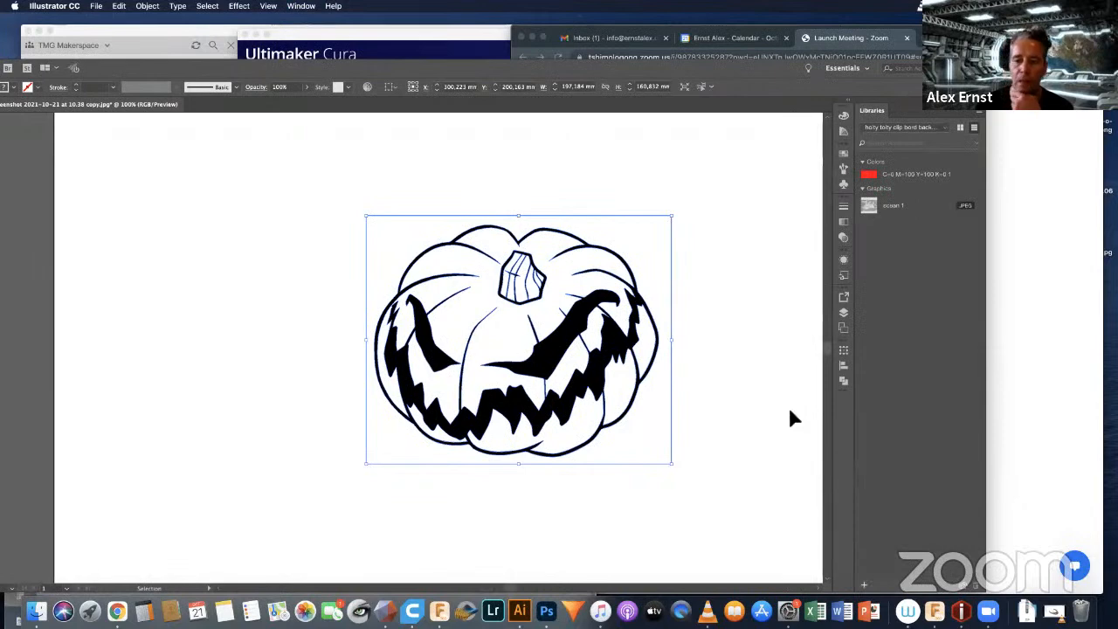
left_click(843, 384)
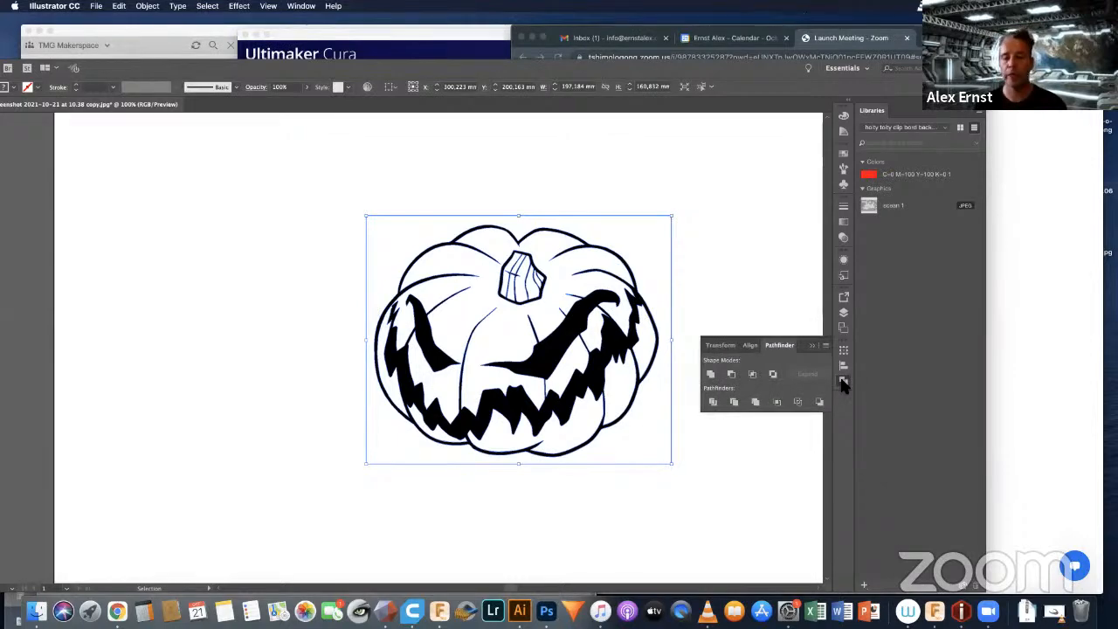
left_click(797, 403)
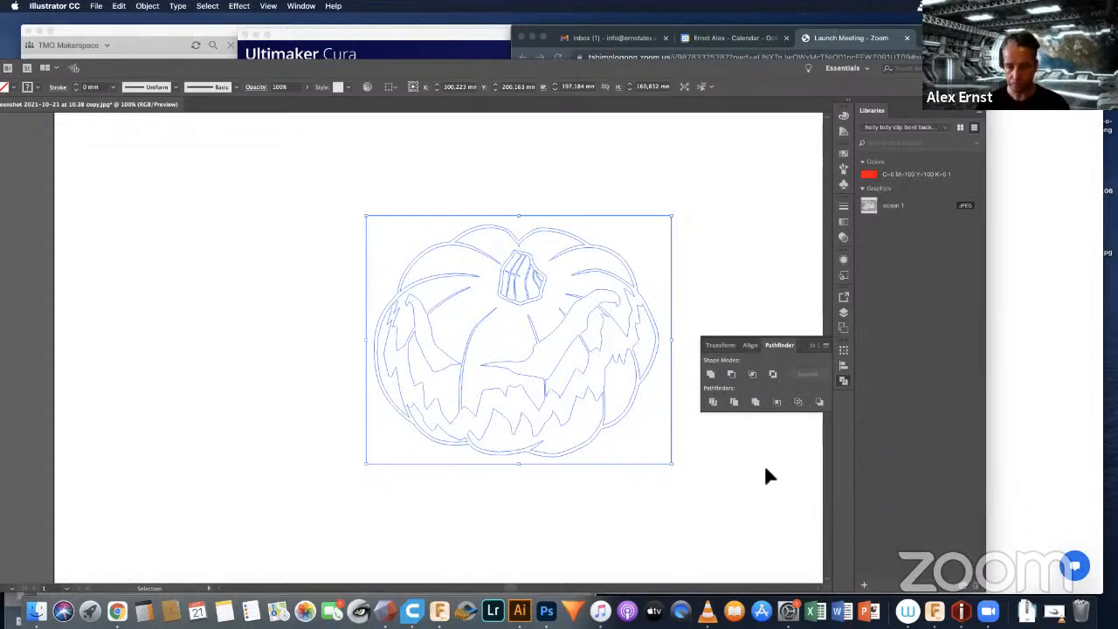
left_click(811, 346)
Step: Give the outlined pumpkin paths a near-black stroke (#020202) with a weight of 1 mm
double_click(784, 65)
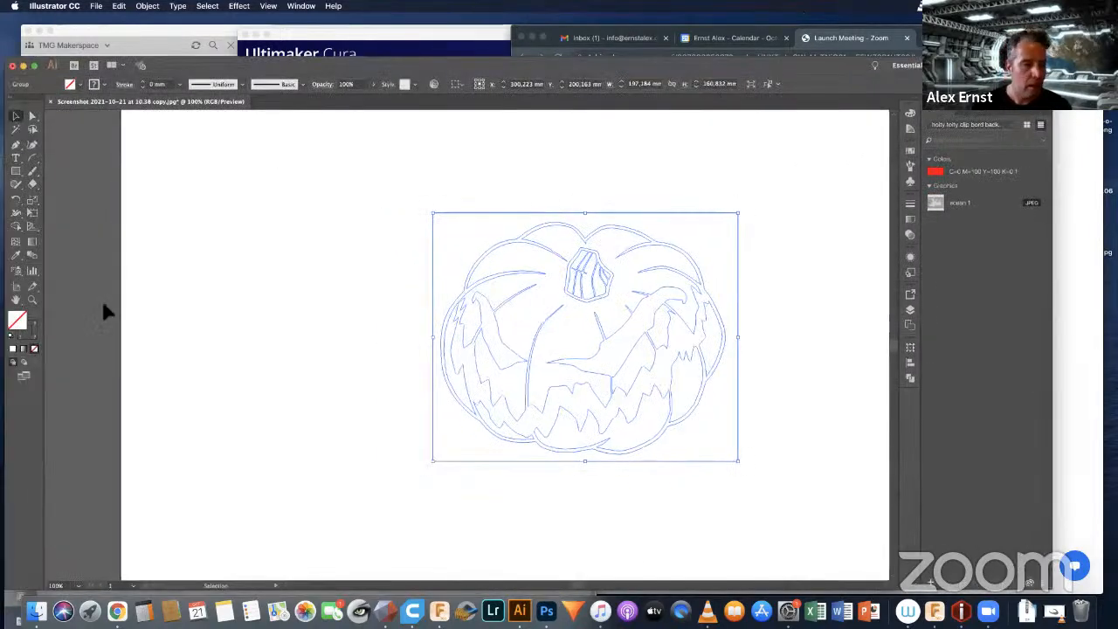
double_click(31, 331)
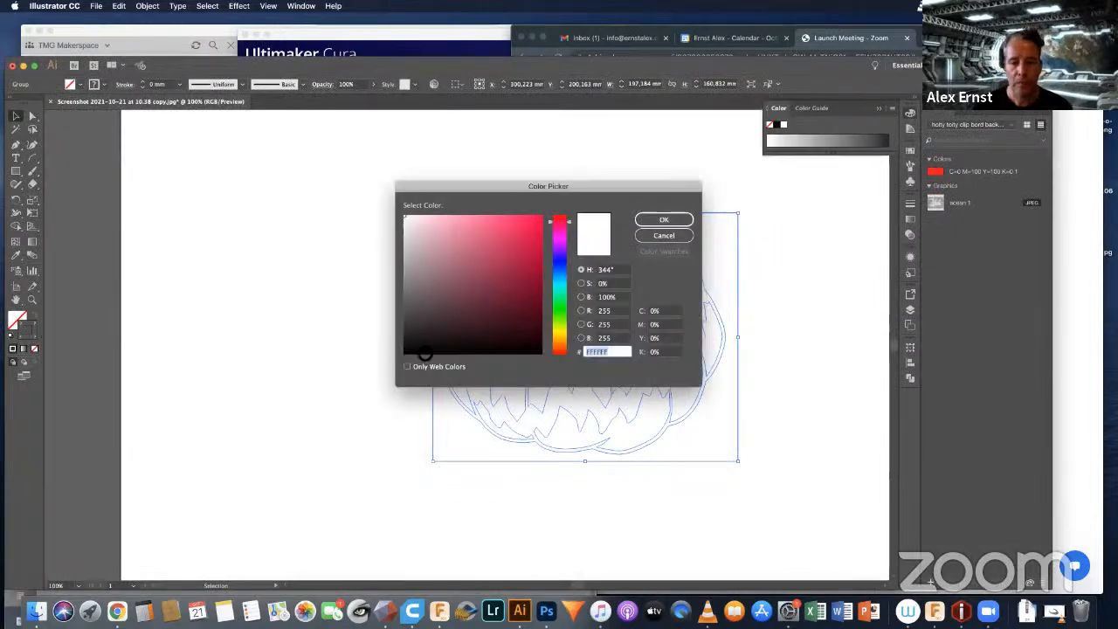
left_click(406, 352)
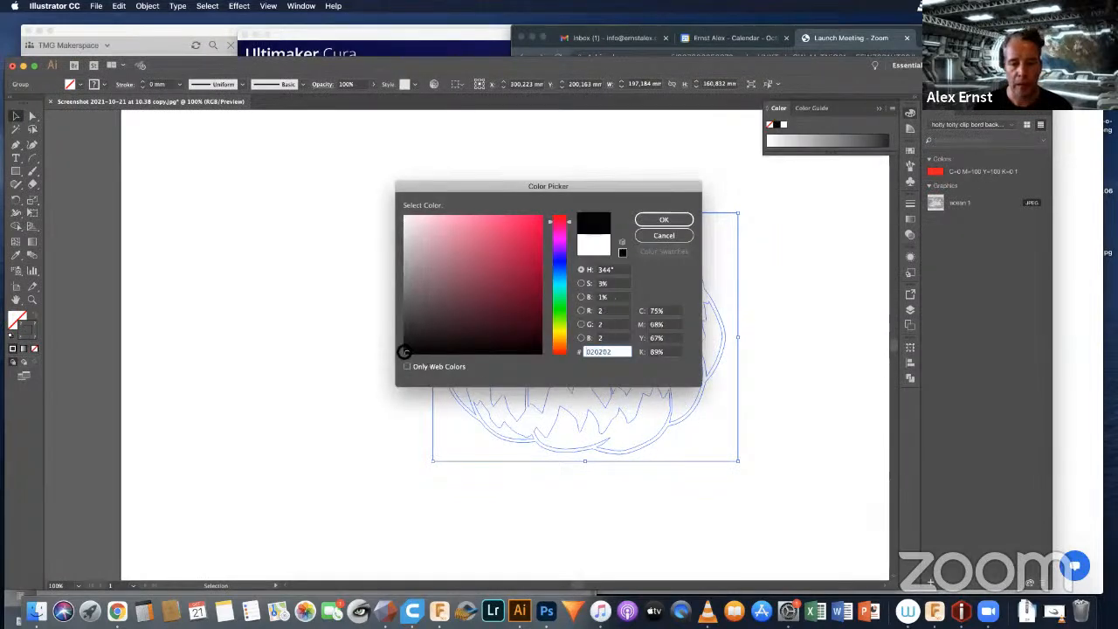
left_click(661, 219)
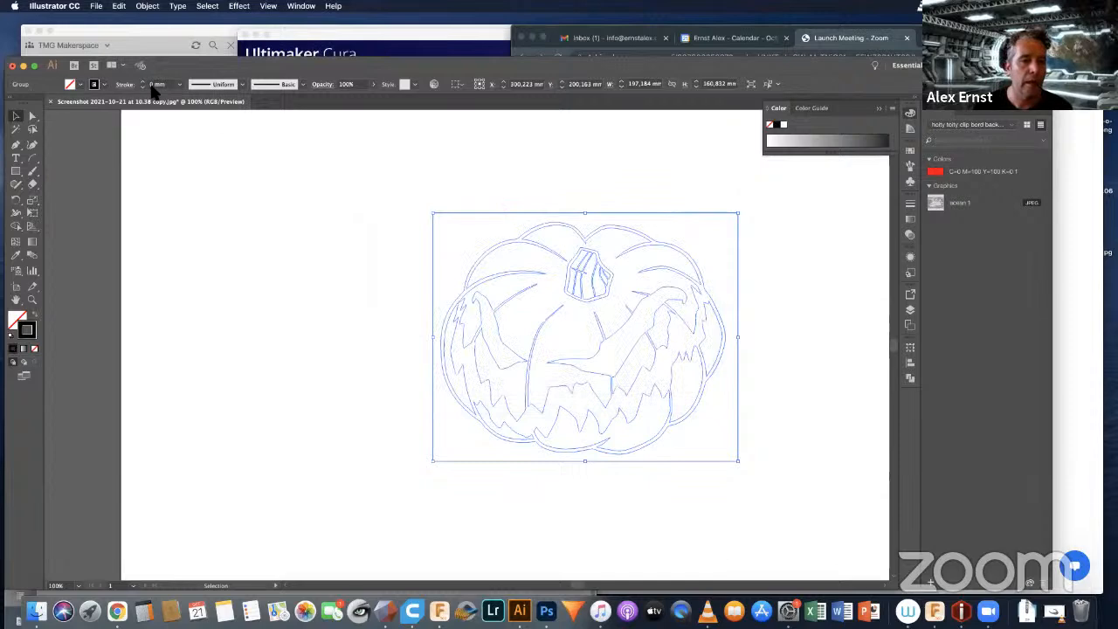
left_click(142, 80)
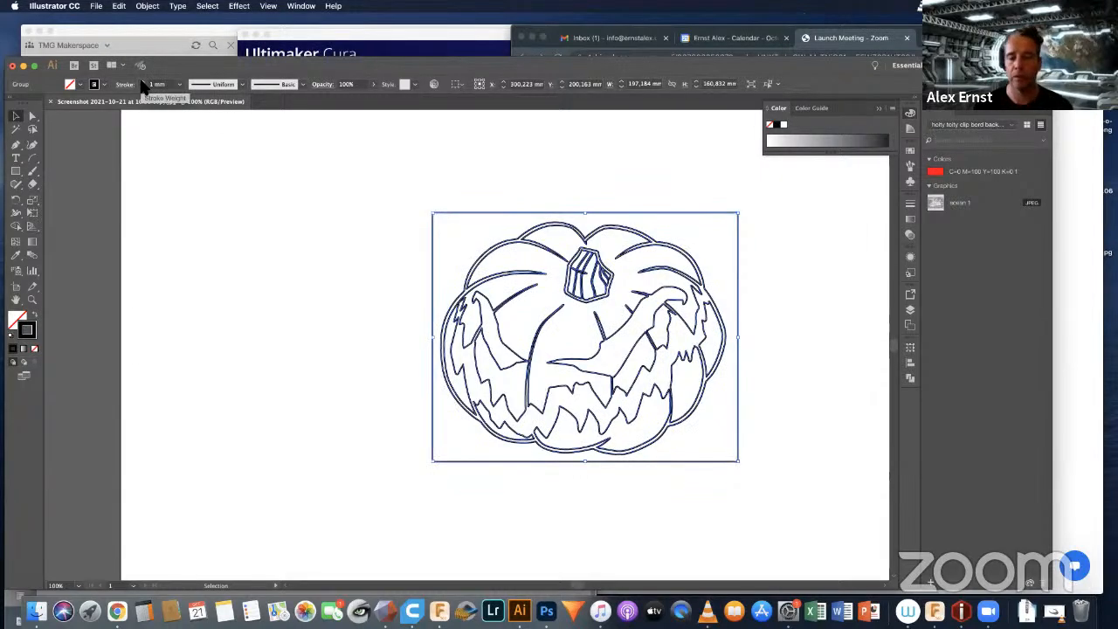
left_click(763, 322)
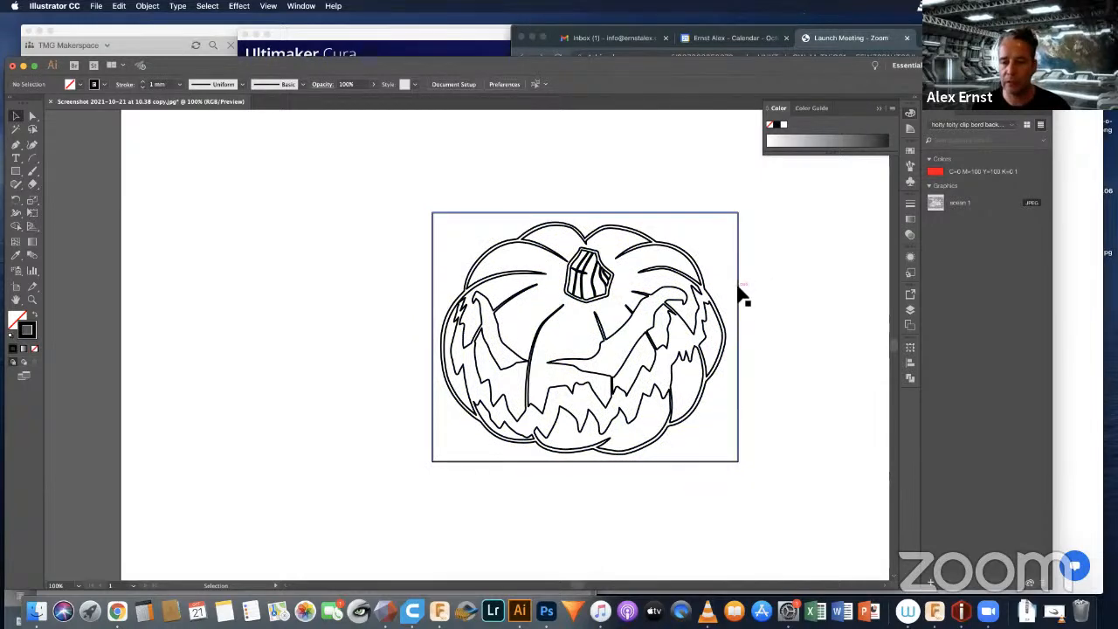
Step: Ungroup the pumpkin outlines and delete the rectangular frame surrounding the drawing
left_click(742, 302)
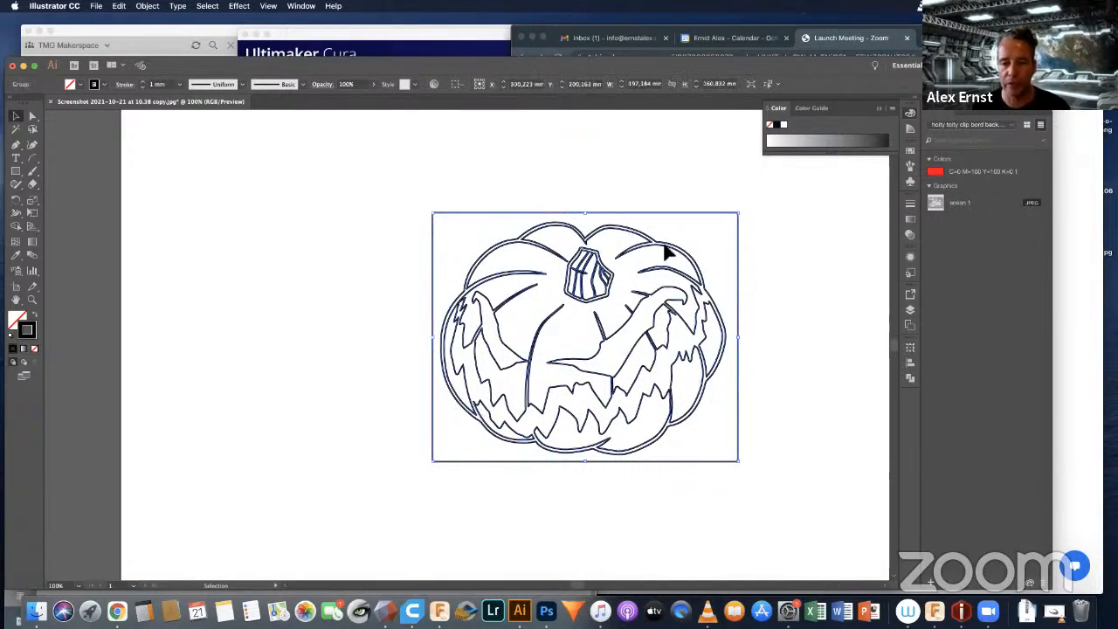
right_click(625, 216)
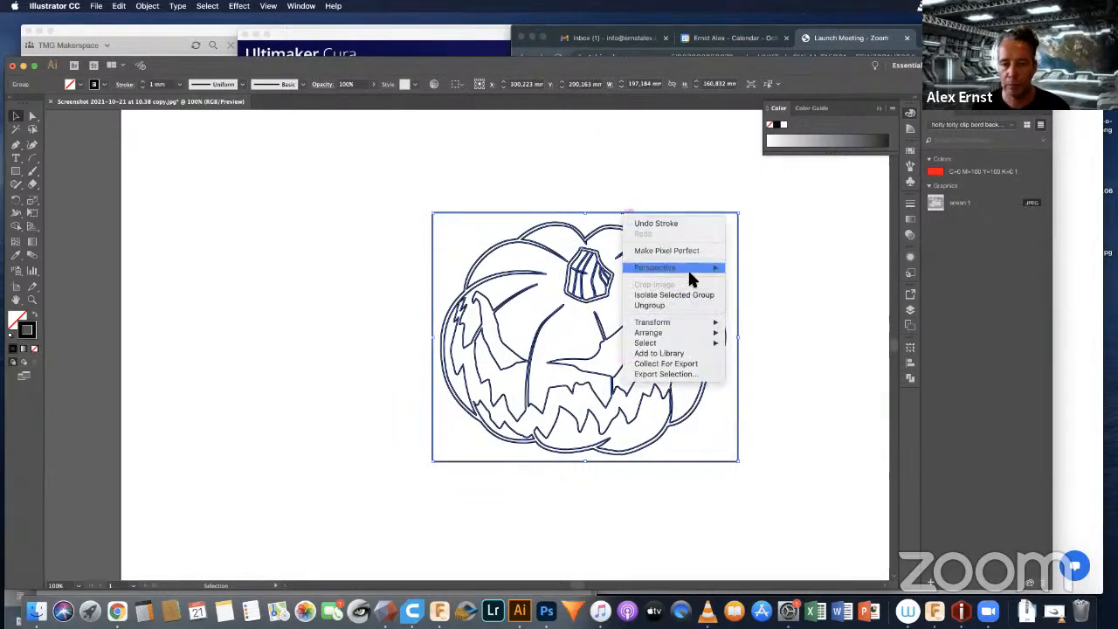
left_click(650, 305)
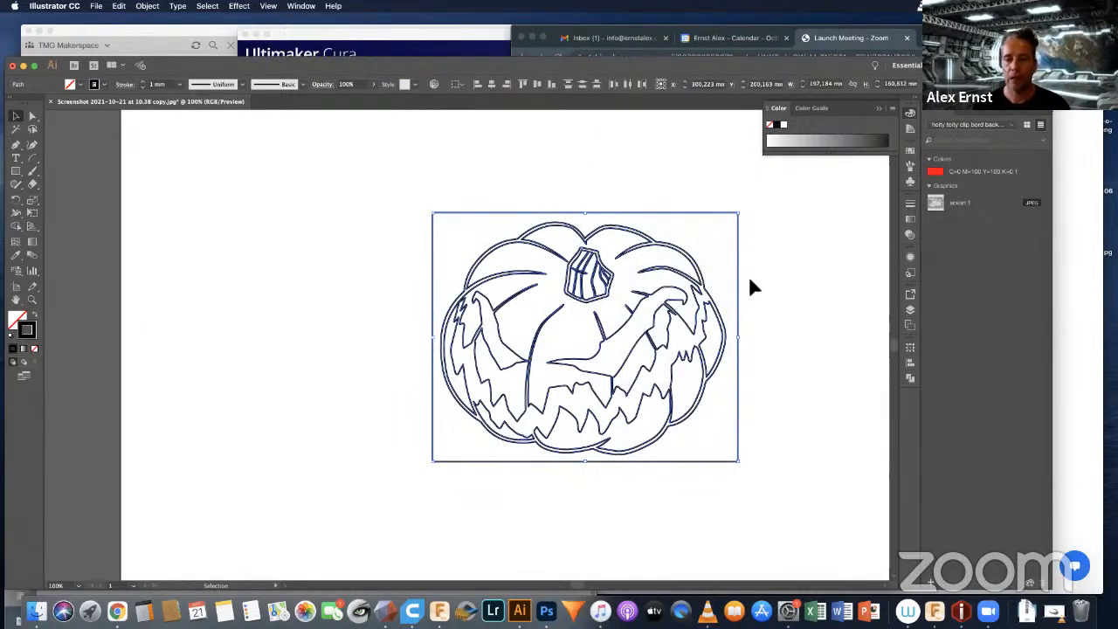
left_click(797, 310)
left_click(694, 231)
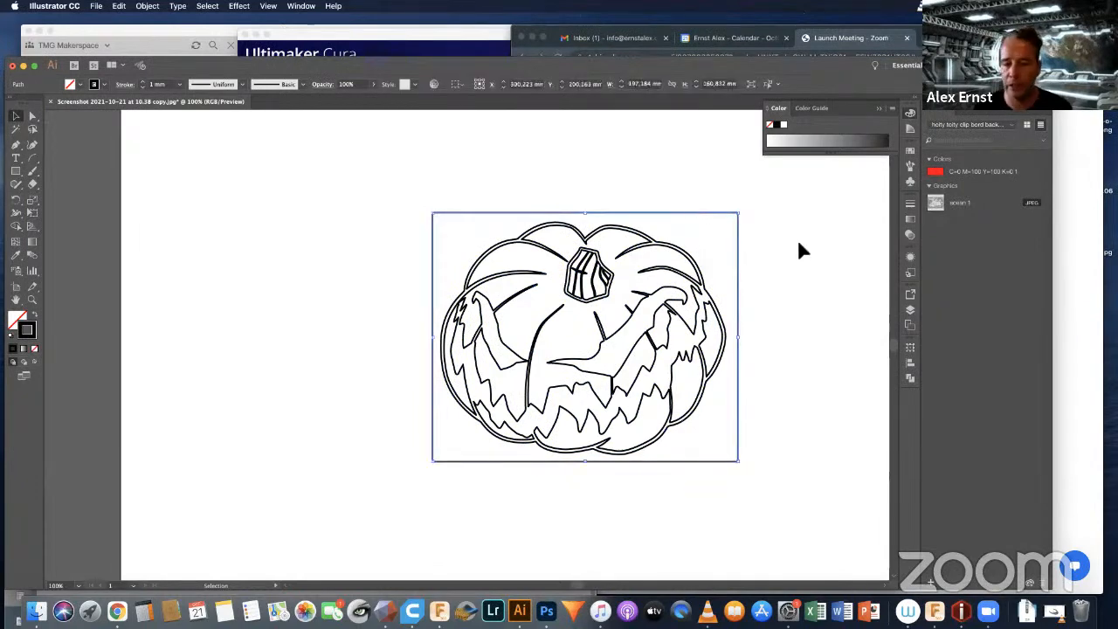
key("Delete")
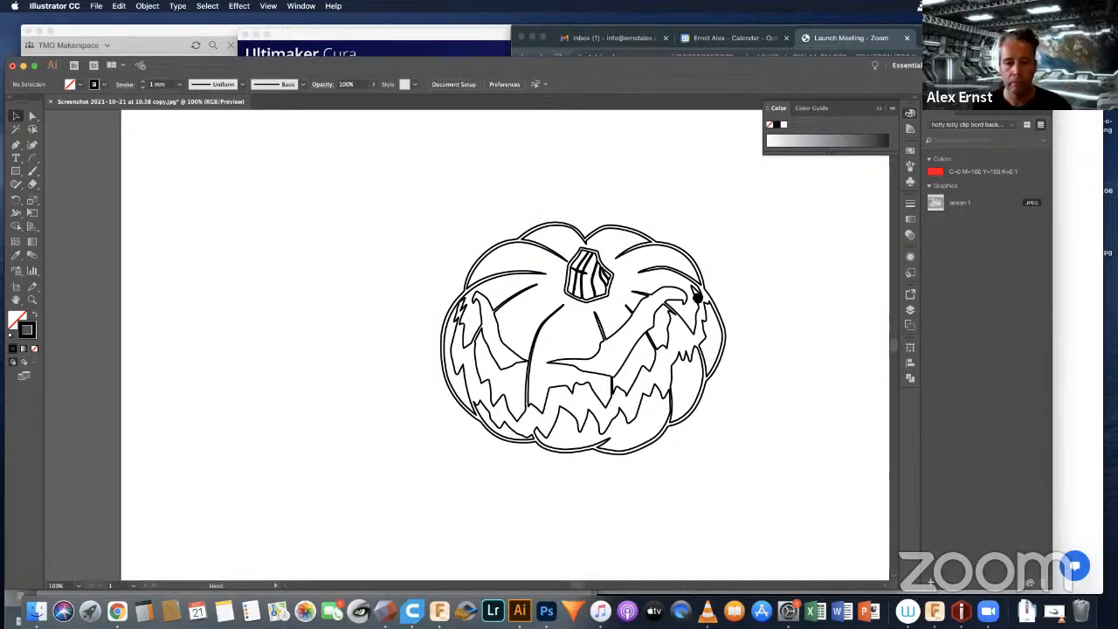
Step: Export the pumpkin outlines to the Desktop in SVG format as Jacko.svg, accepting the default SVG options
left_click_drag(693, 295, 646, 269)
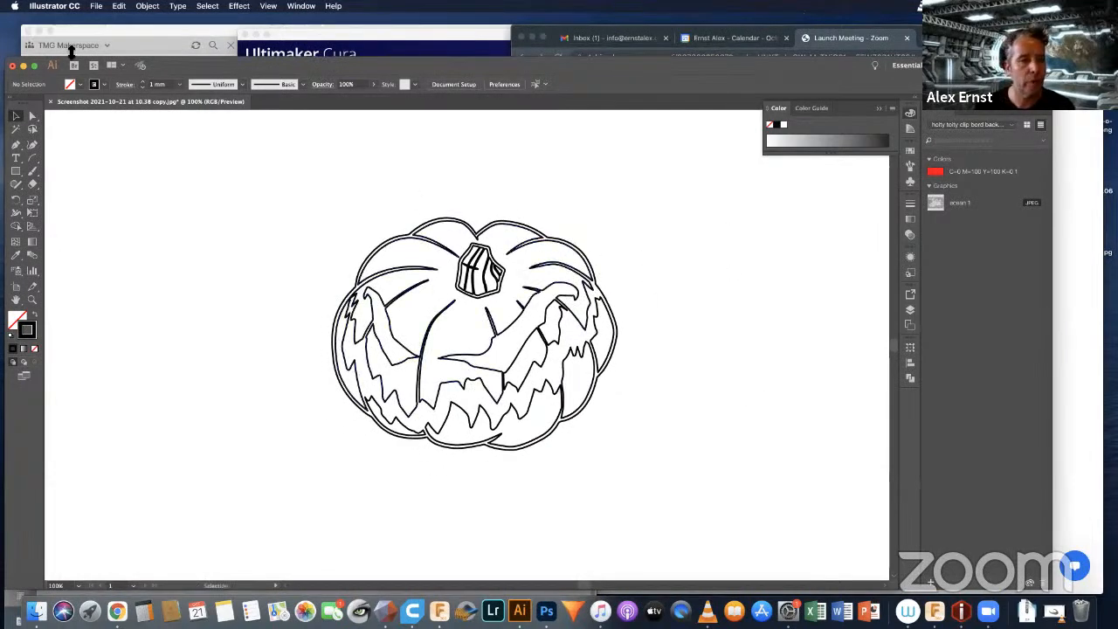
left_click(96, 6)
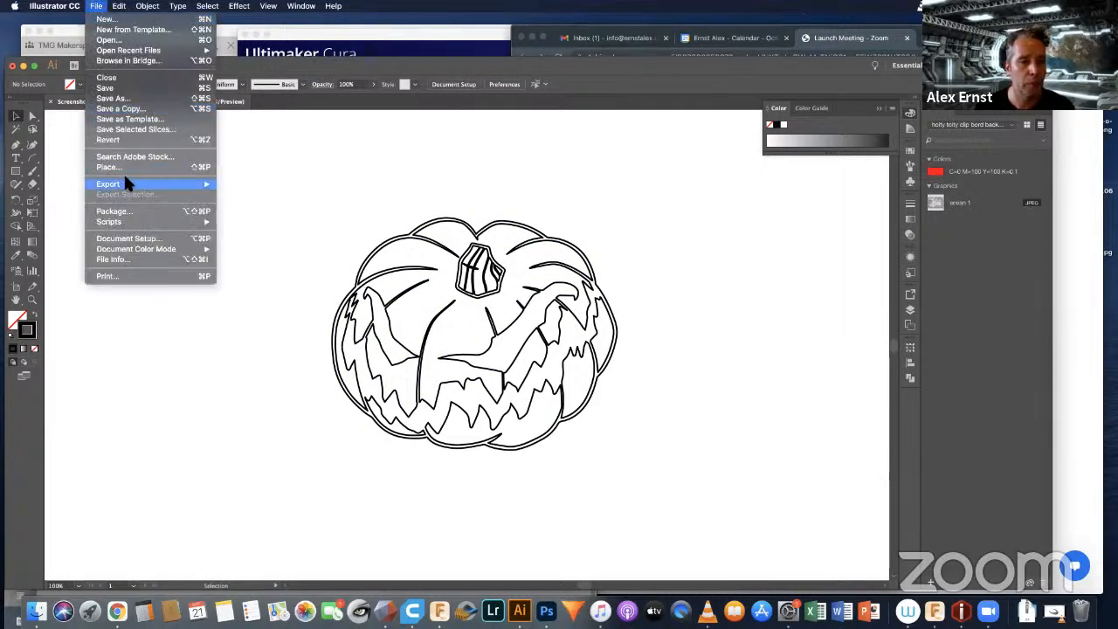
mouse_move(170, 184)
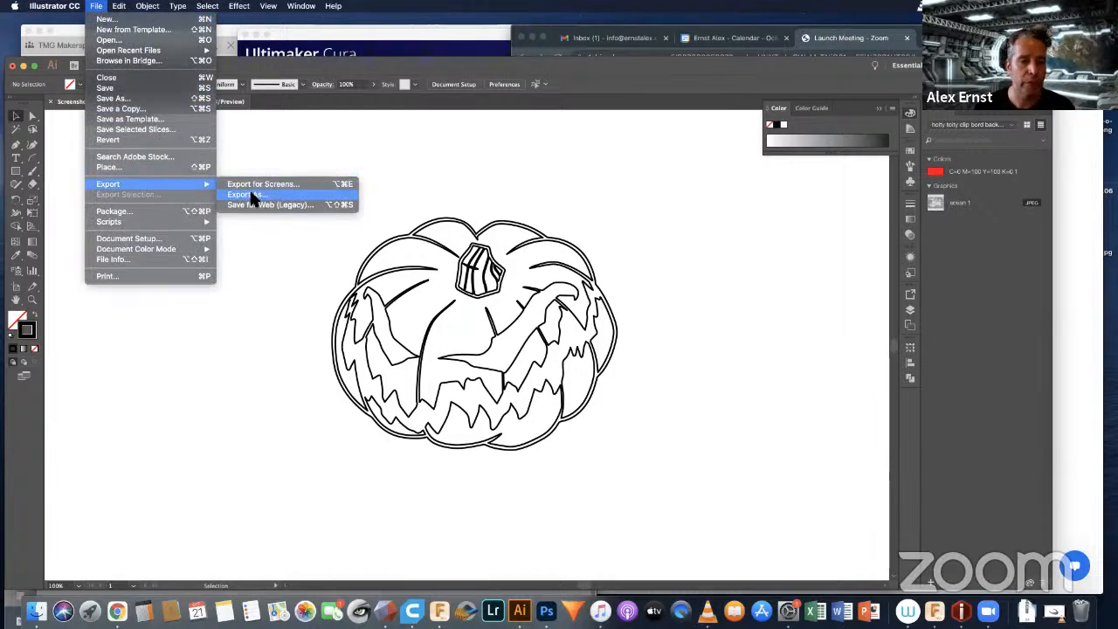
left_click(251, 194)
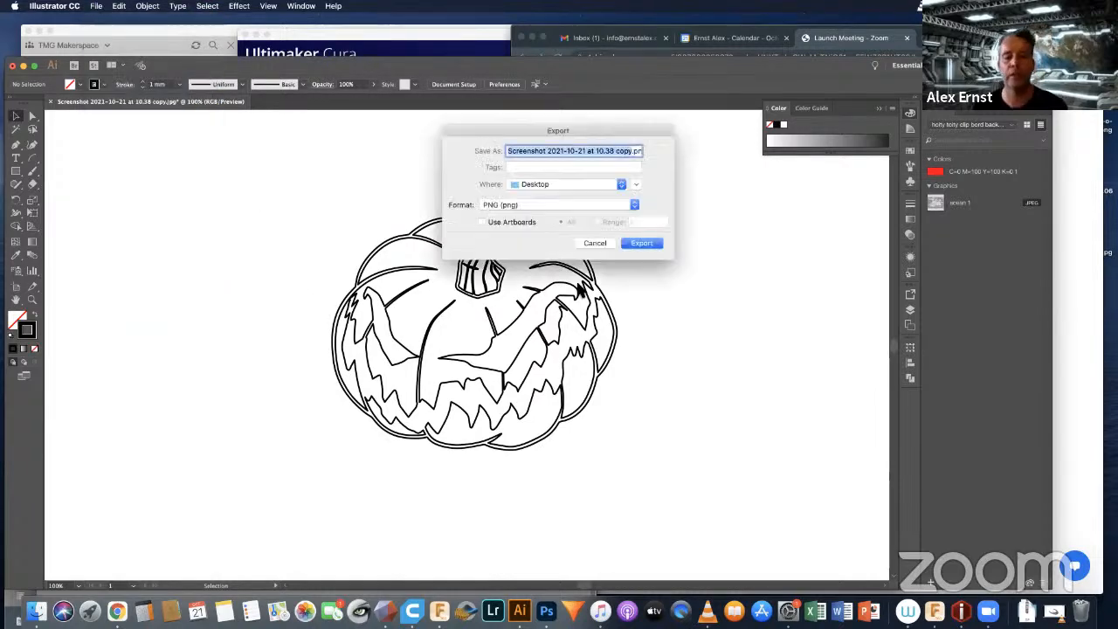
left_click(633, 204)
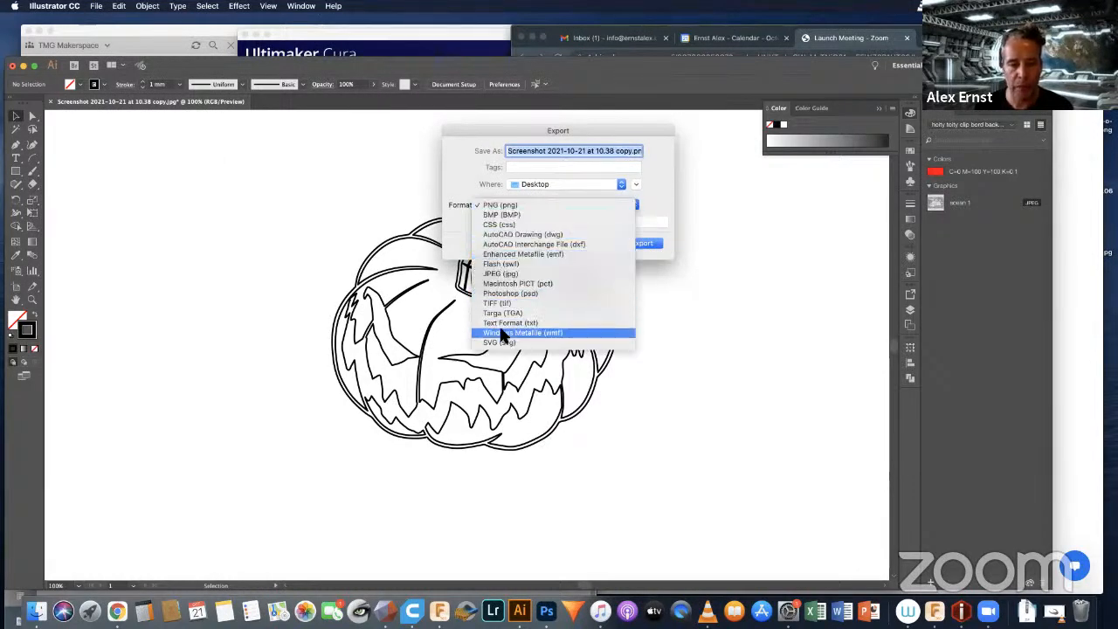
left_click(515, 345)
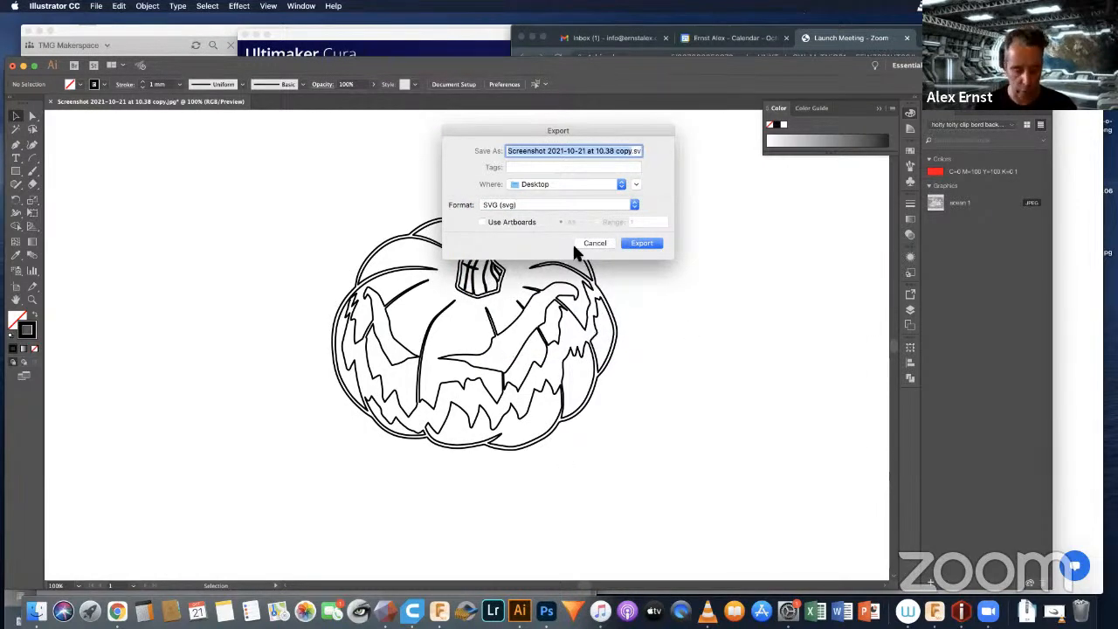
type("Jacko")
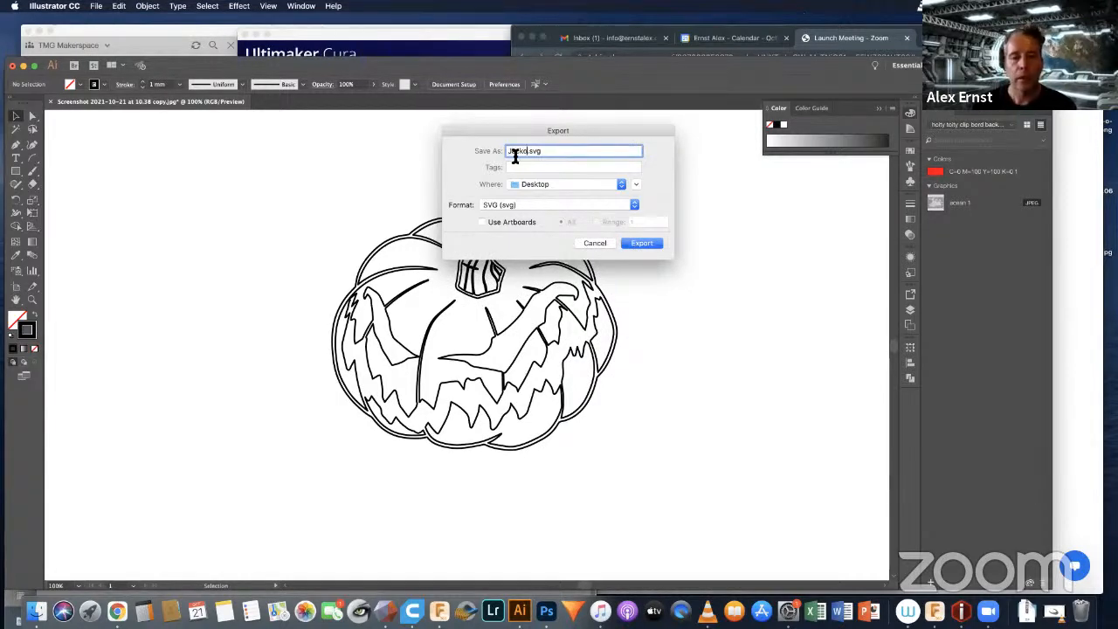
left_click(637, 246)
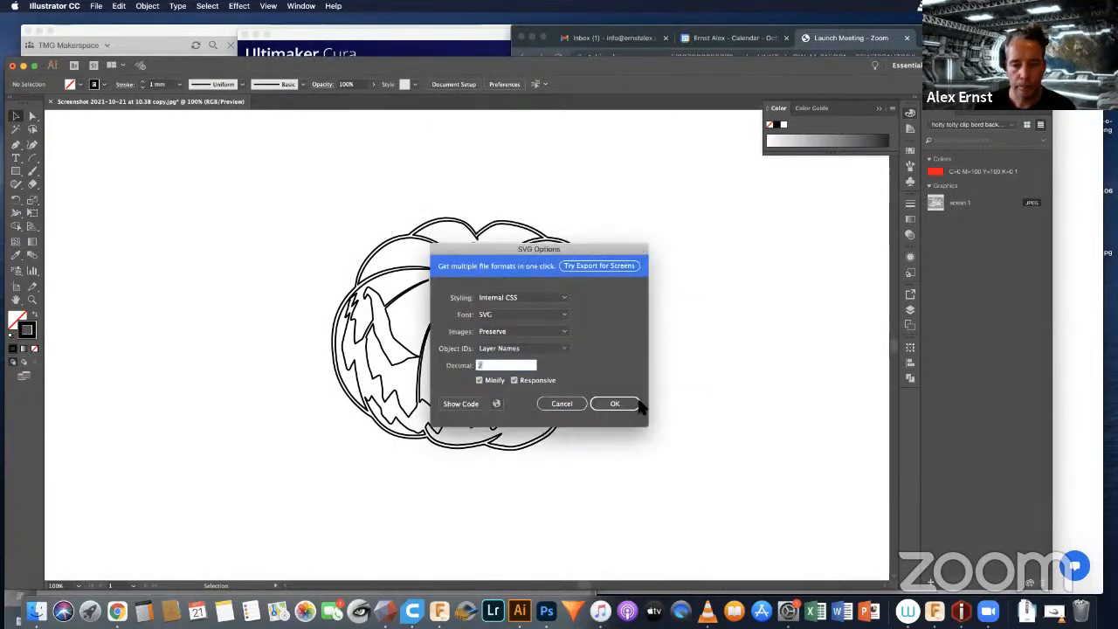
left_click(621, 400)
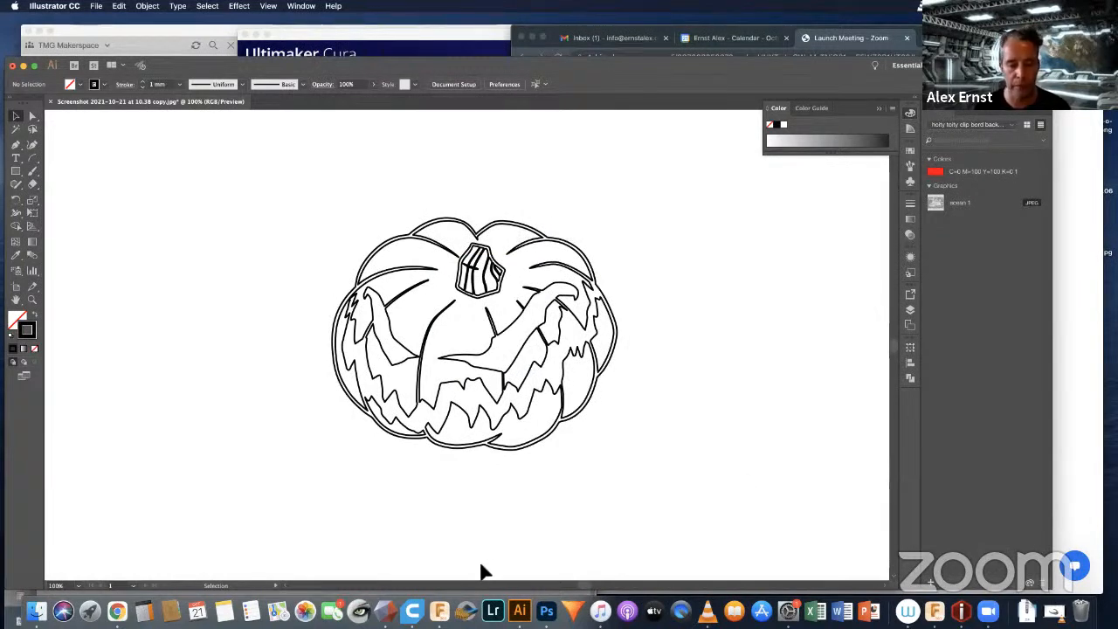
Step: Switch to Autodesk Fusion 360, move its window slightly lower, and hide the project data list
left_click(441, 611)
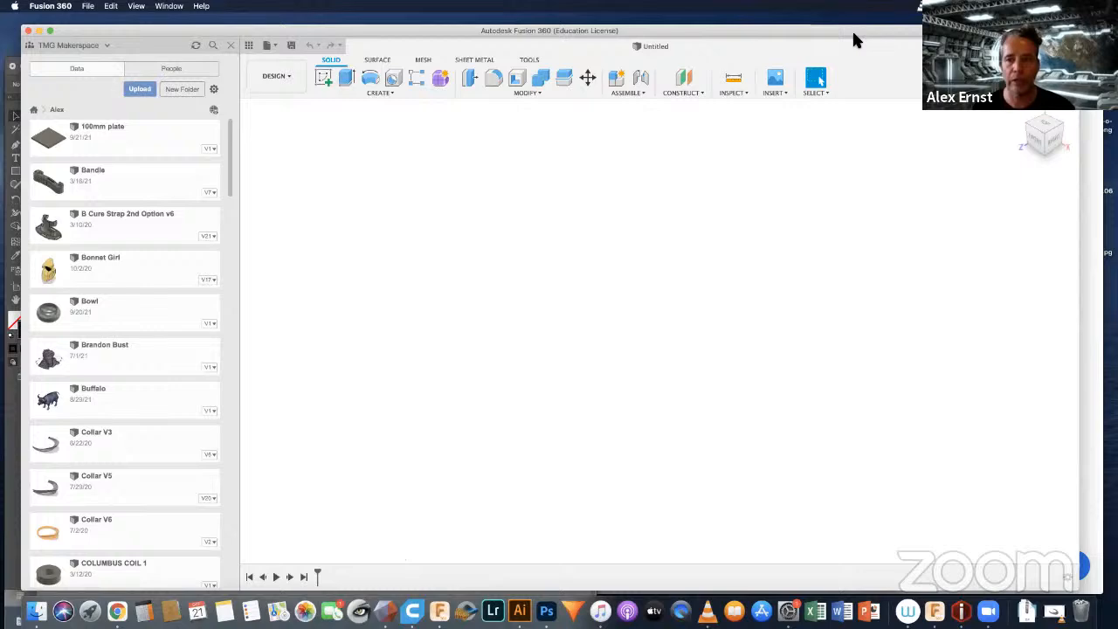
left_click_drag(851, 26, 843, 63)
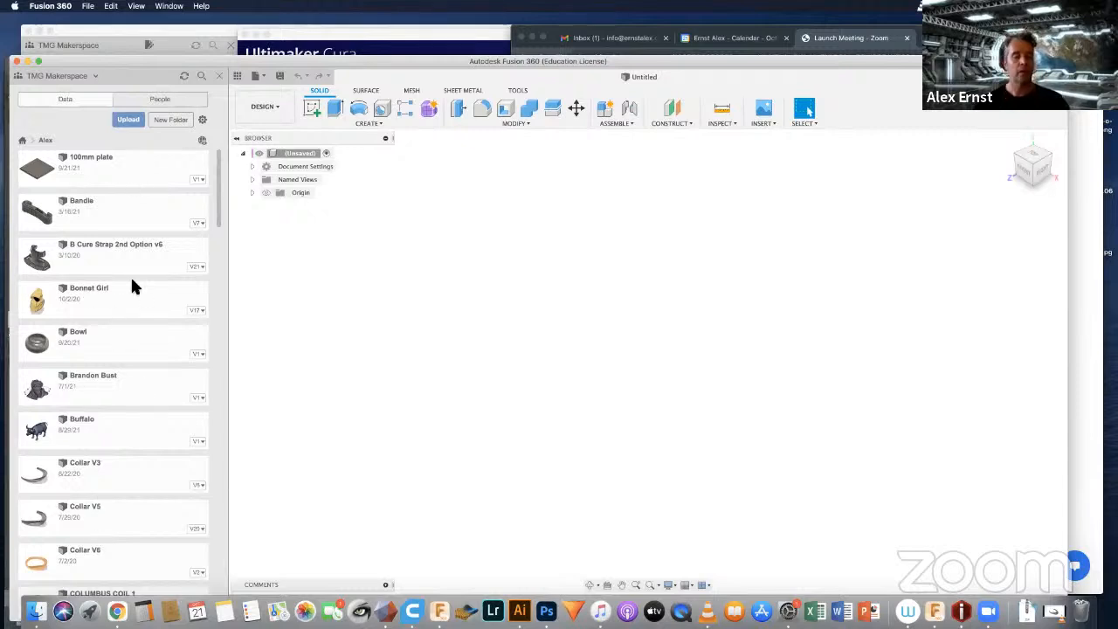
left_click(221, 76)
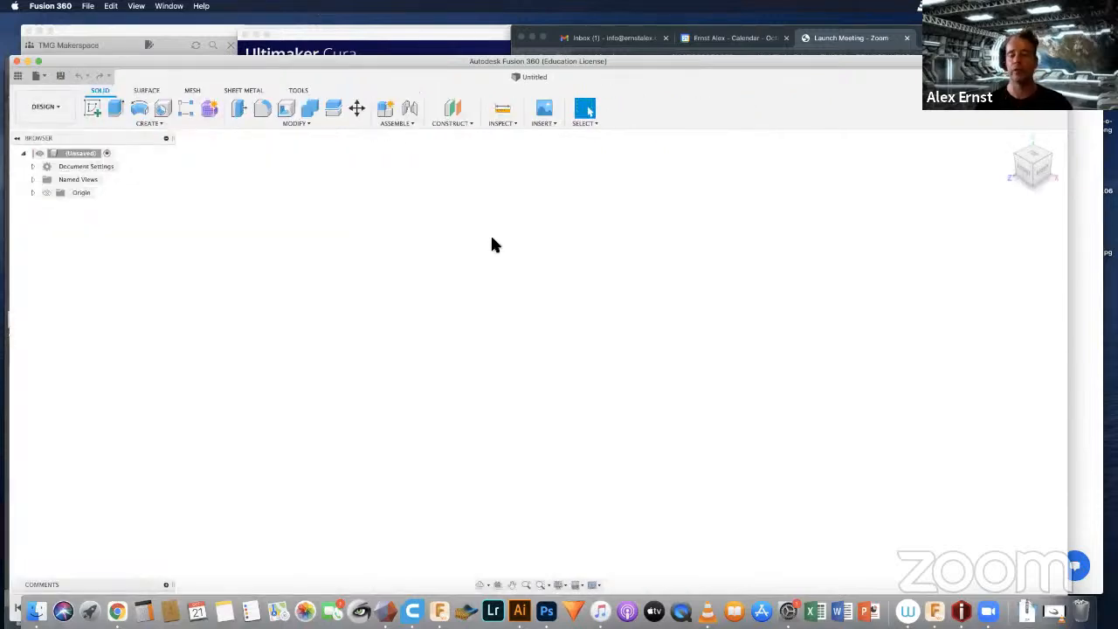
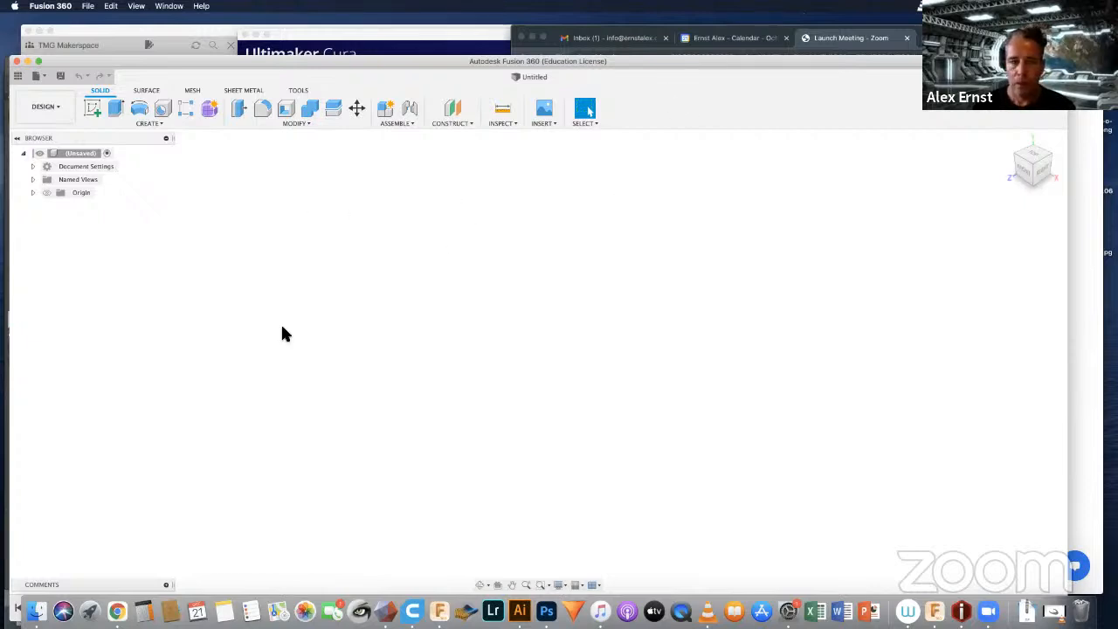
Step: Show the origin planes and axes and turn on the layout grid
left_click(47, 193)
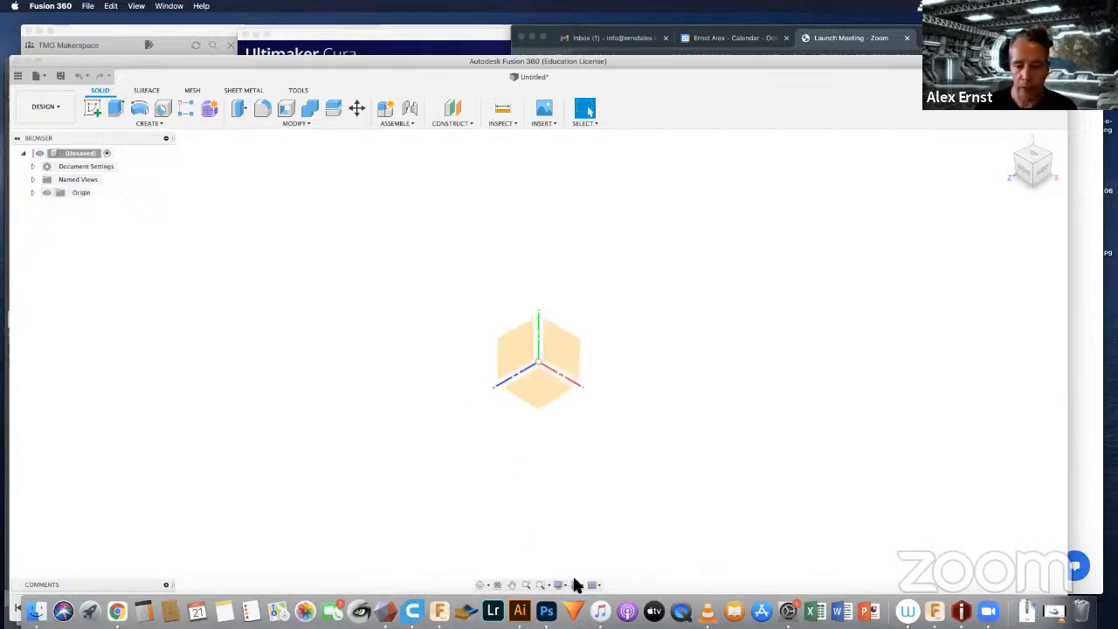
left_click(578, 585)
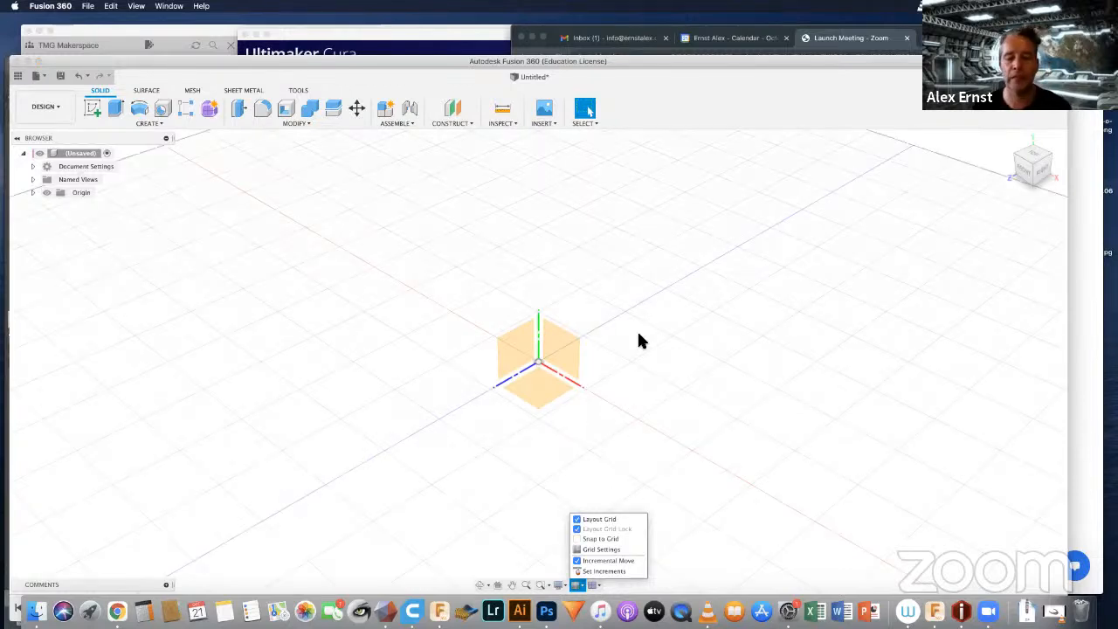
middle_click_drag(638, 335, 542, 377, "shift")
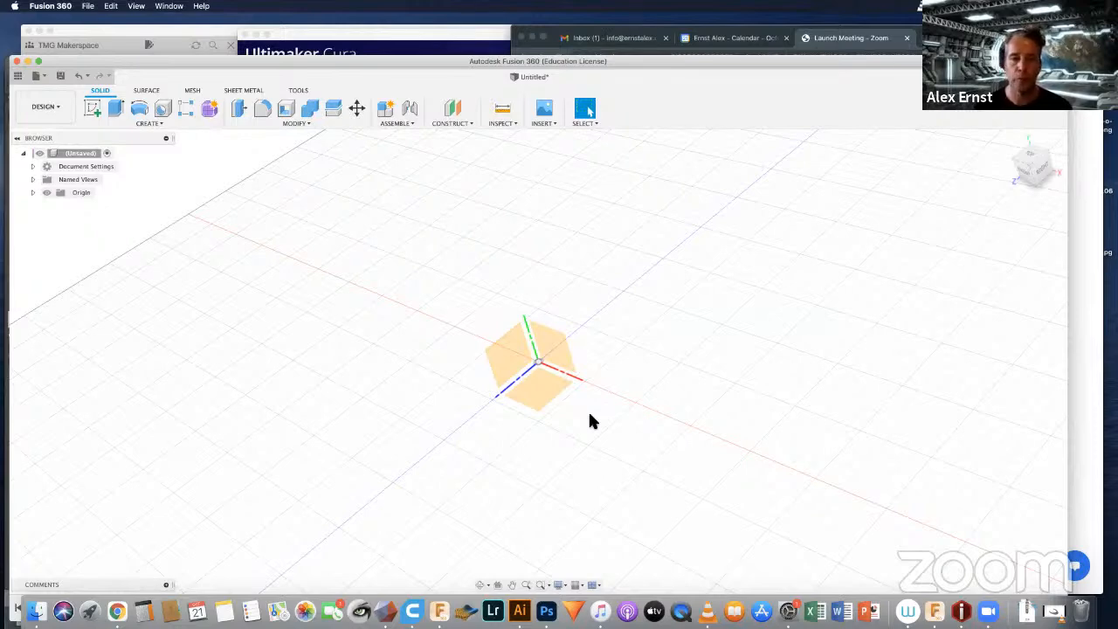
Step: Insert Jacko.svg from the computer's Desktop as an SVG on the horizontal origin plane
left_click(547, 118)
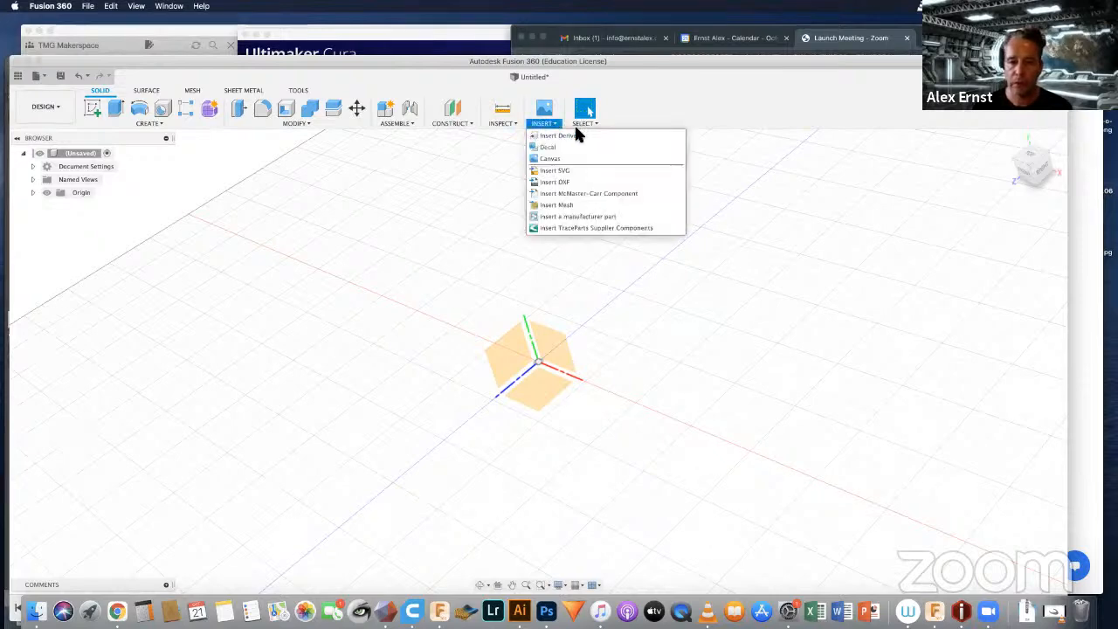
left_click(550, 169)
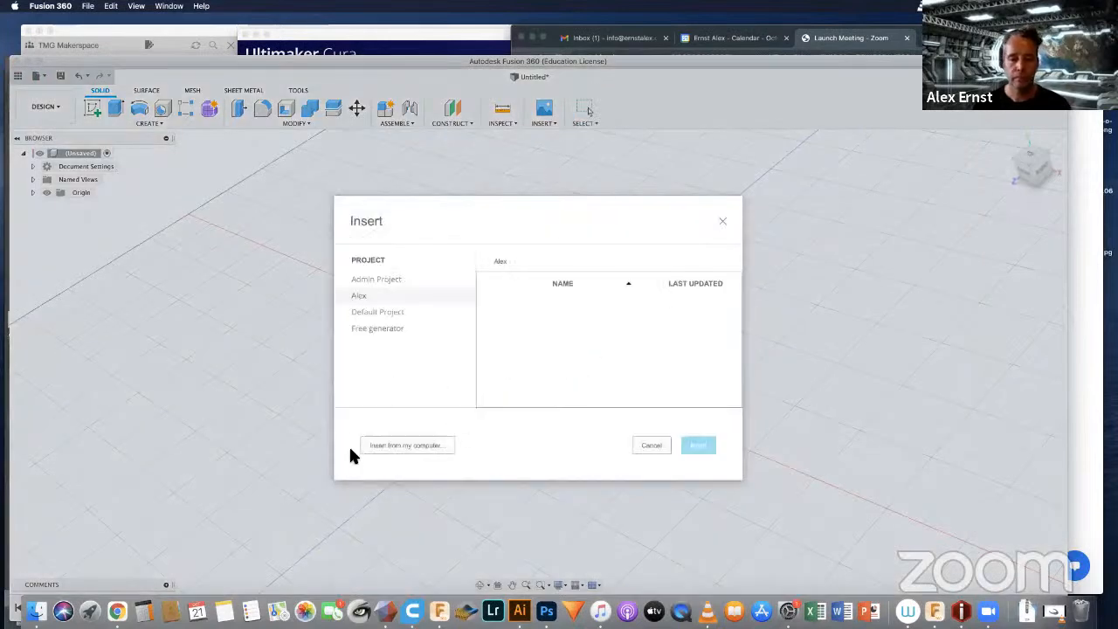
left_click(408, 445)
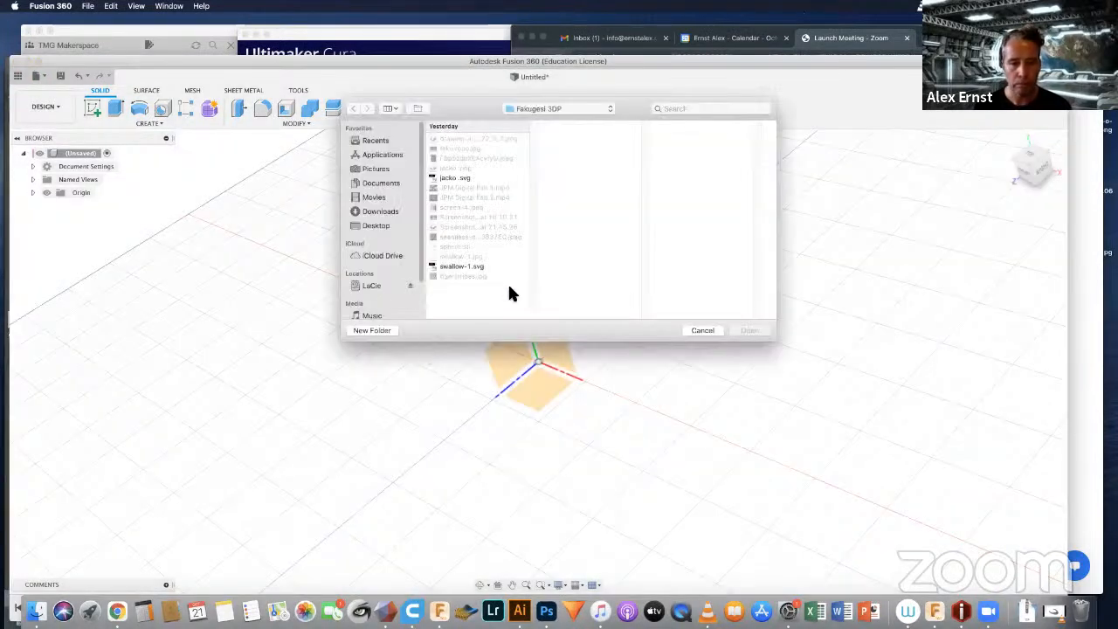
left_click(375, 224)
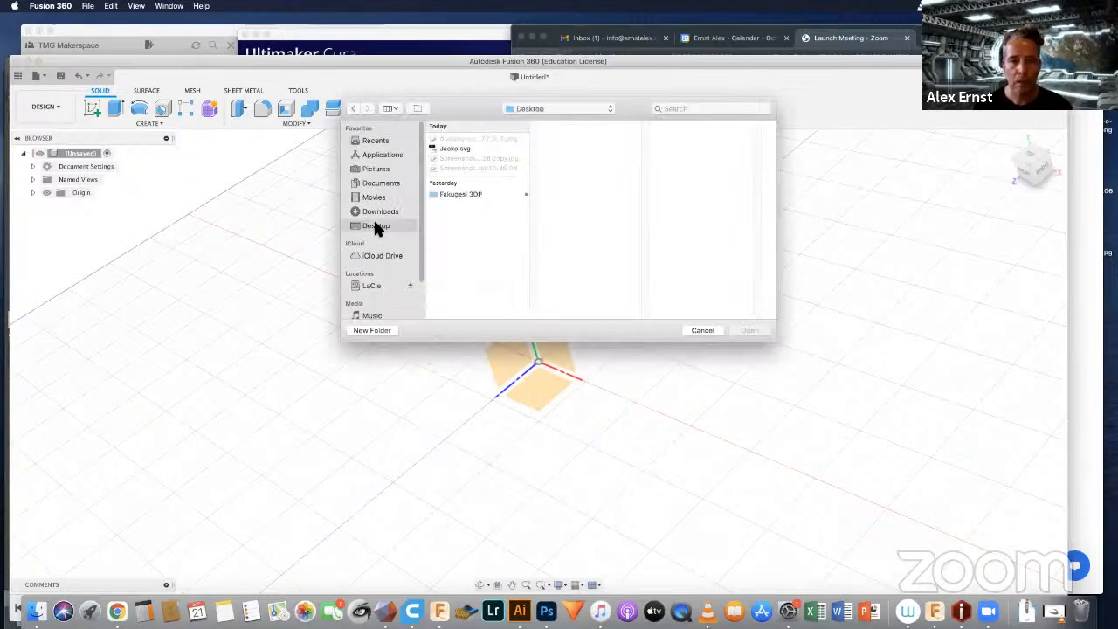
left_click(448, 148)
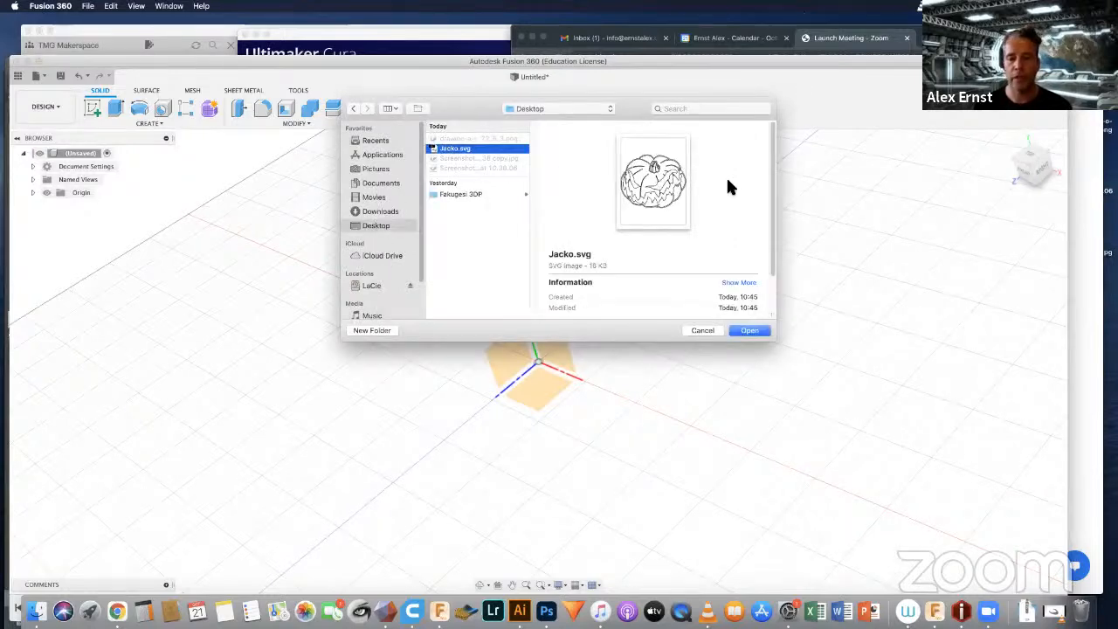
left_click(744, 331)
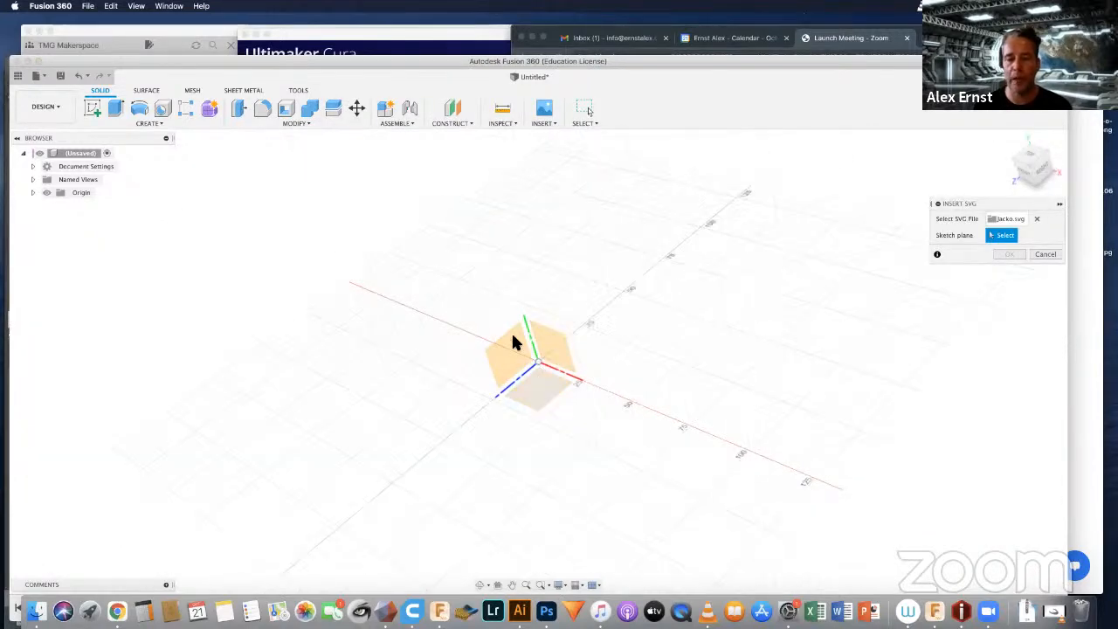
left_click(538, 387)
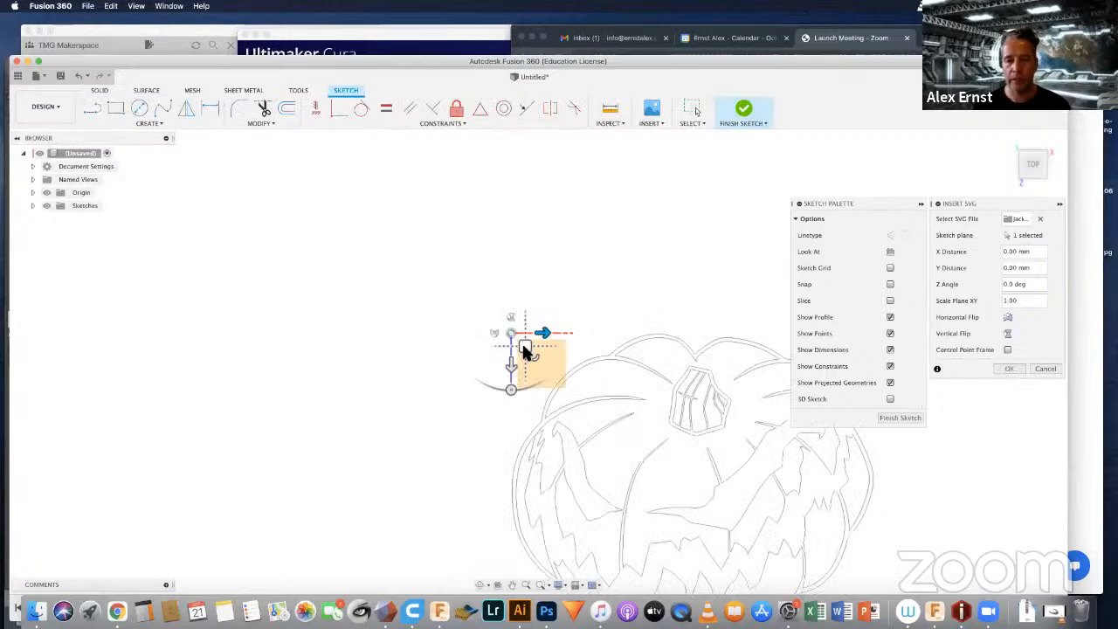
Step: Centre the inserted pumpkin over the origin at about X -65.3 mm and Y -57.5 mm, accept the insertion and finish the sketch
left_click_drag(529, 352, 354, 199)
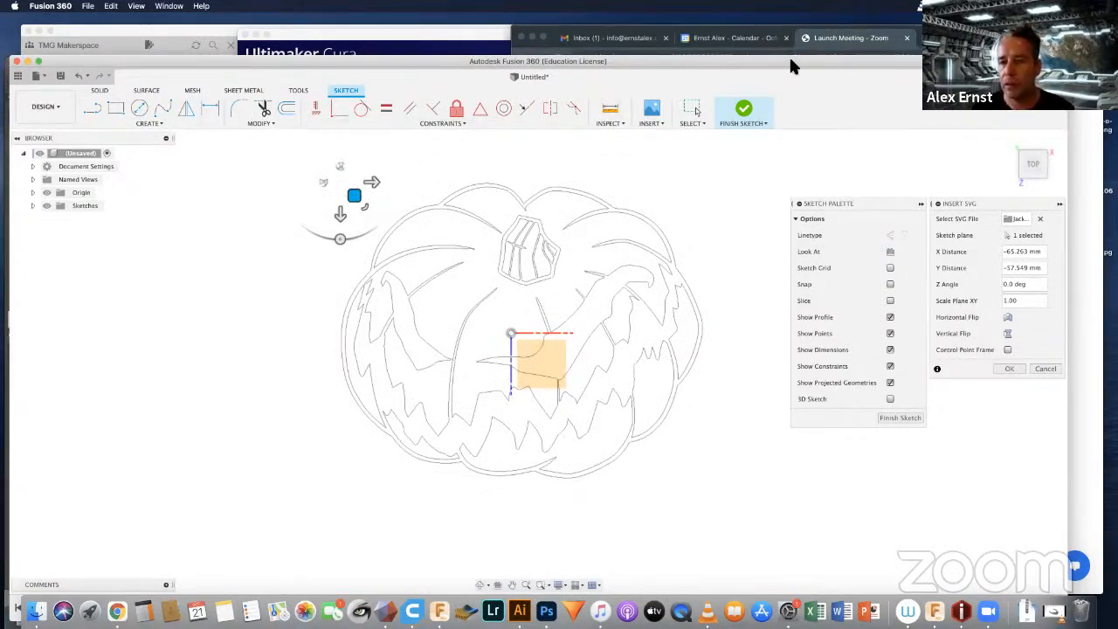
left_click_drag(791, 61, 578, 67)
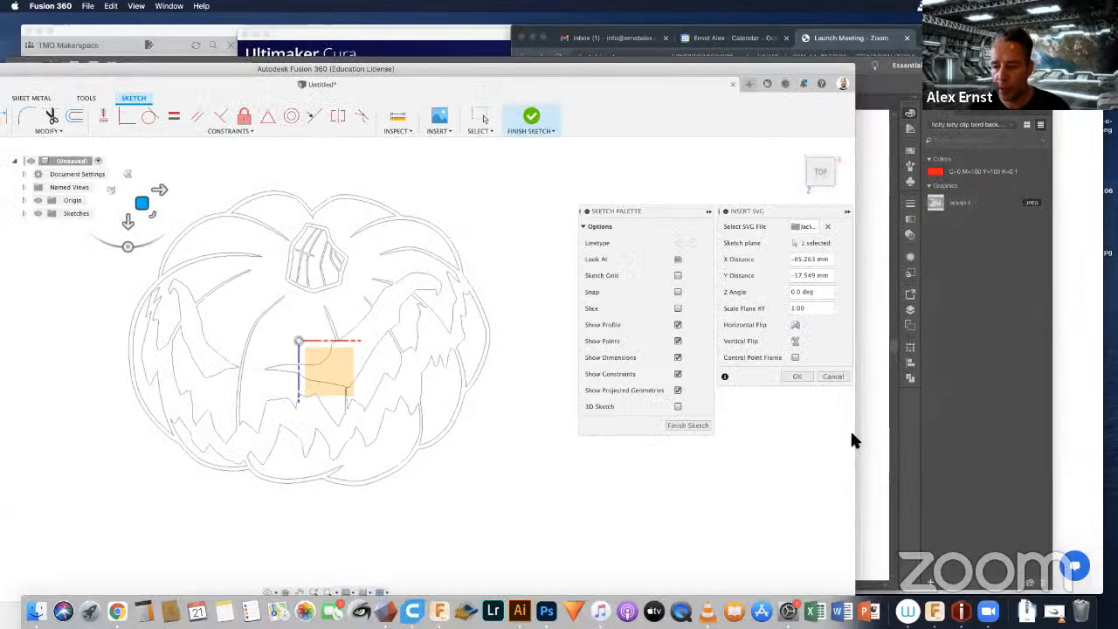
left_click_drag(855, 432, 669, 419)
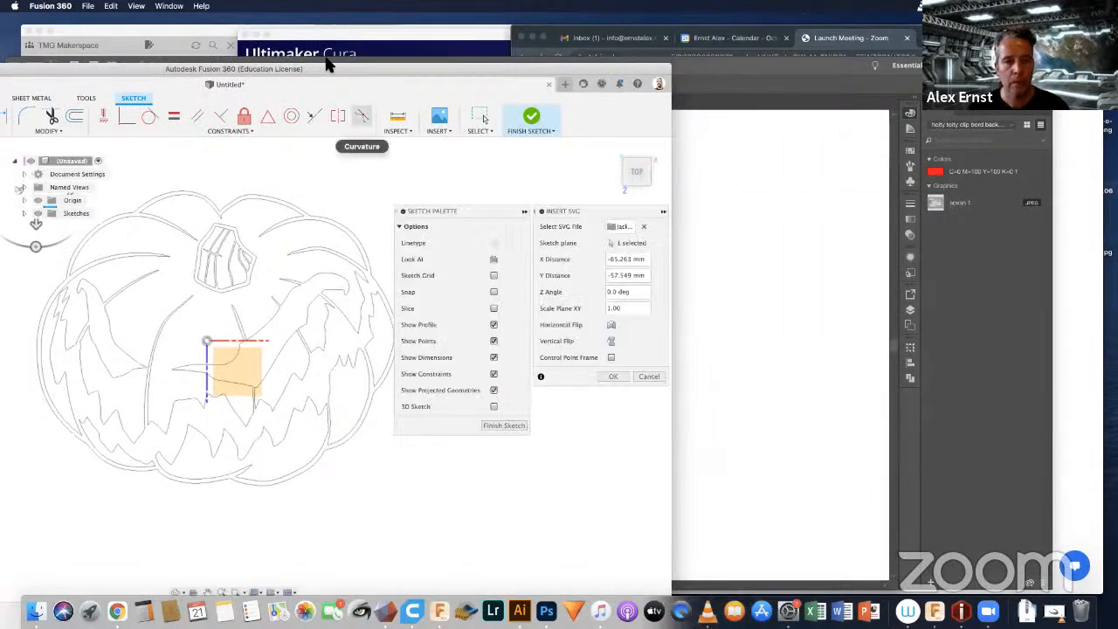
double_click(588, 69)
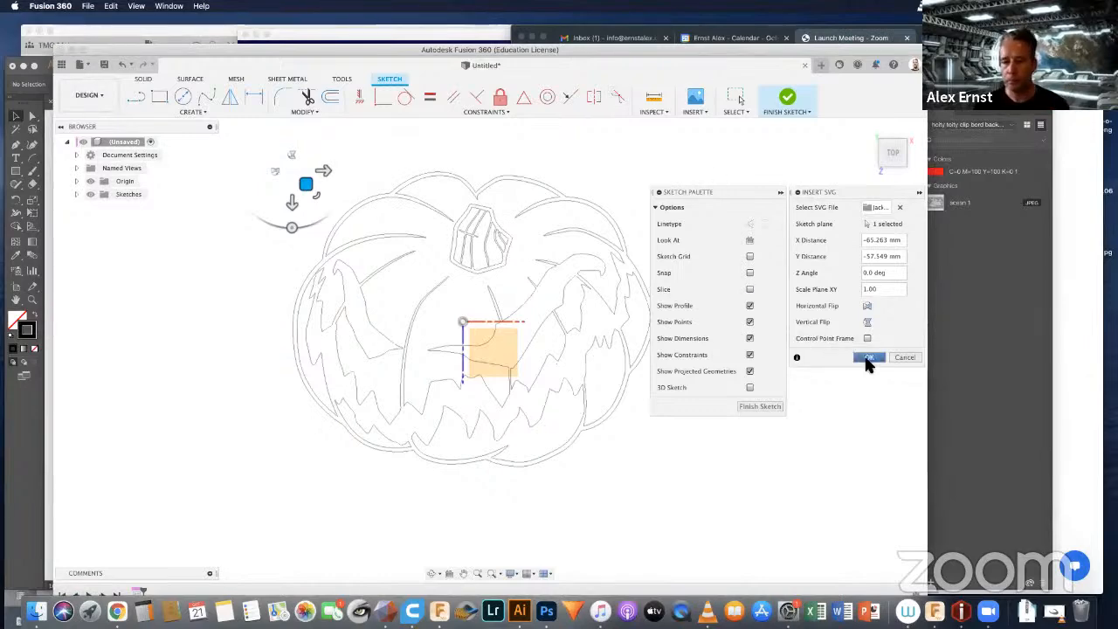
left_click(868, 358)
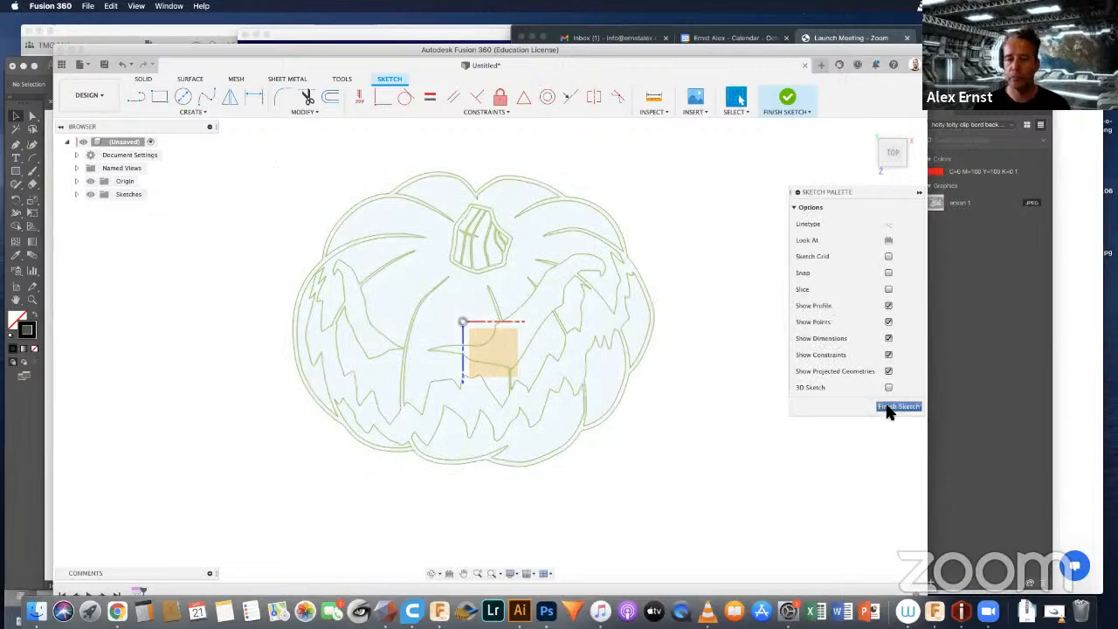
left_click(887, 407)
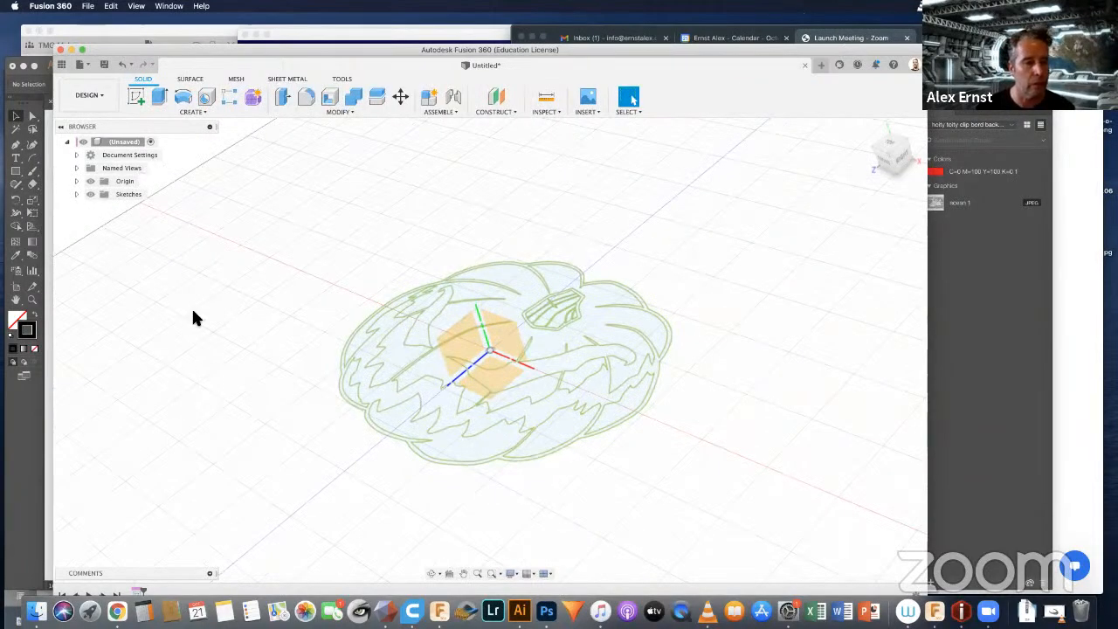
Step: Hide the origin geometry and expand the Sketches folder to list the pumpkin sketch
left_click(88, 182)
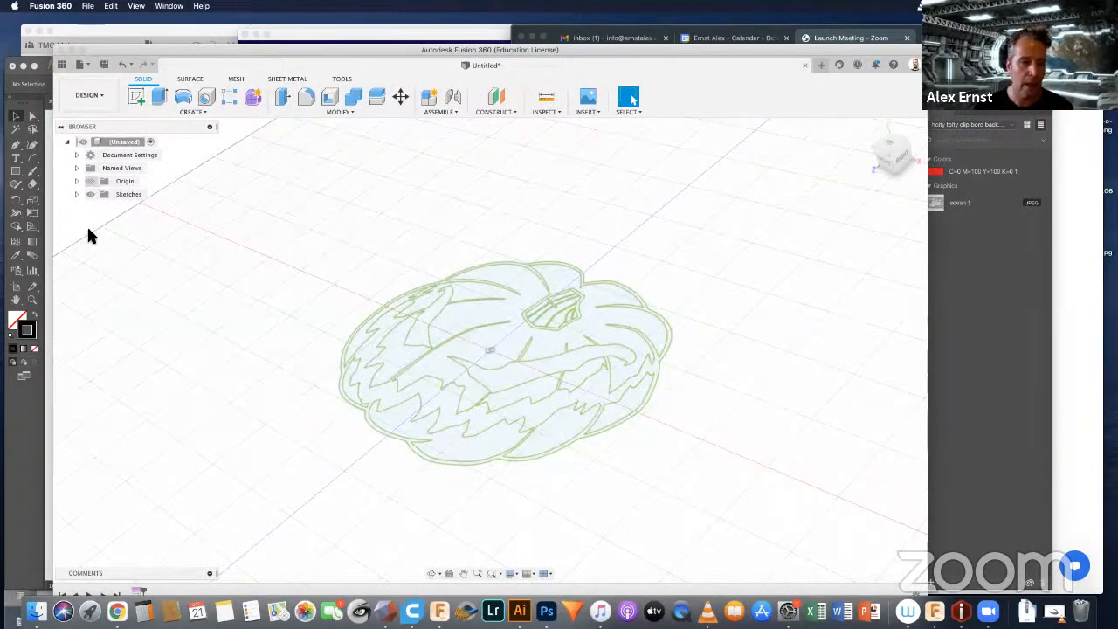
left_click(76, 193)
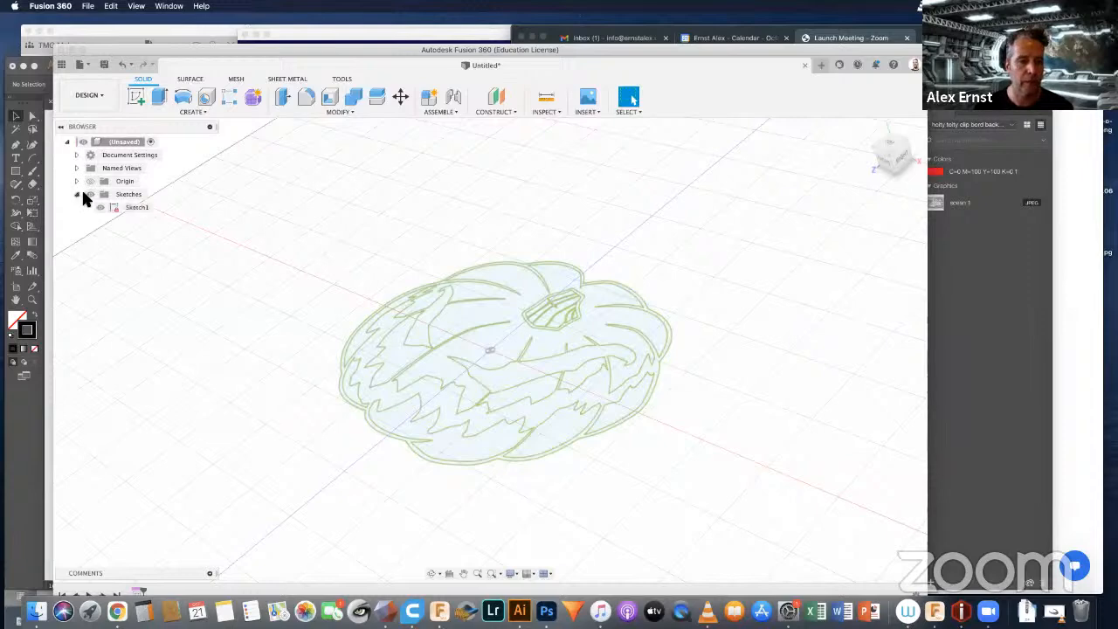
left_click(86, 194)
left_click(86, 194)
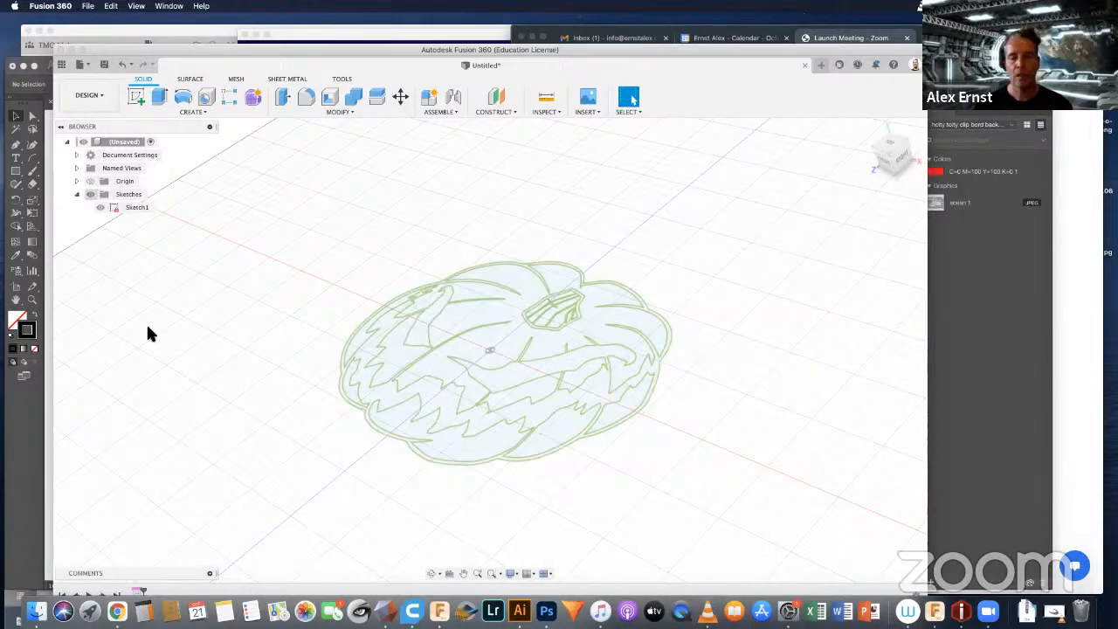
Step: Select the whole pumpkin sketch and extrude all its profiles 20 mm upward as a new body
scroll(270, 282, "down", 2)
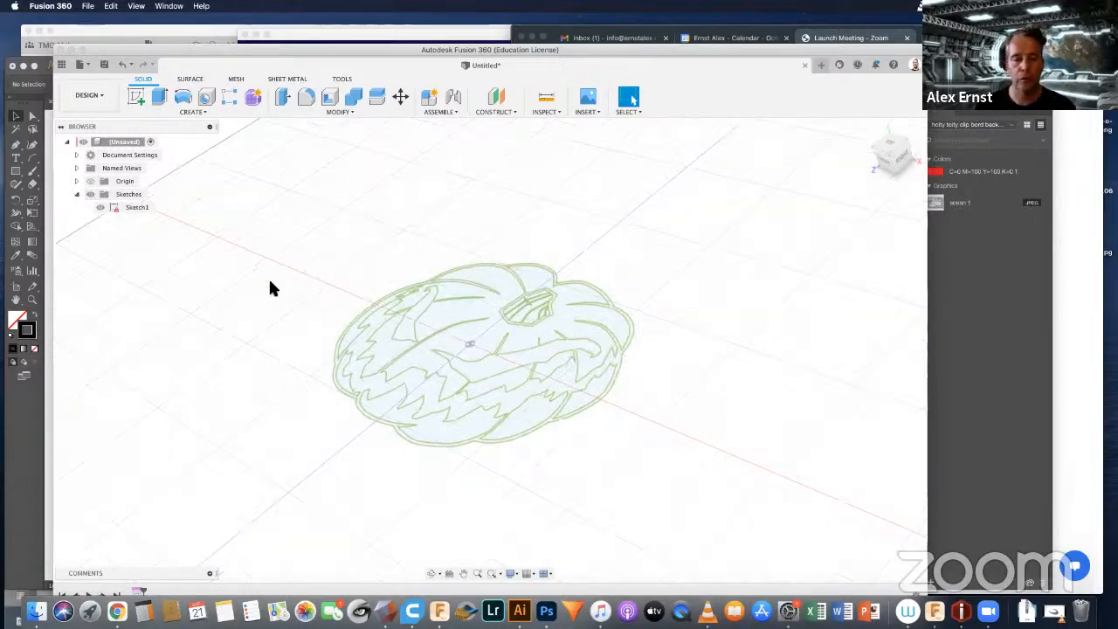
middle_click_drag(368, 286, 356, 262)
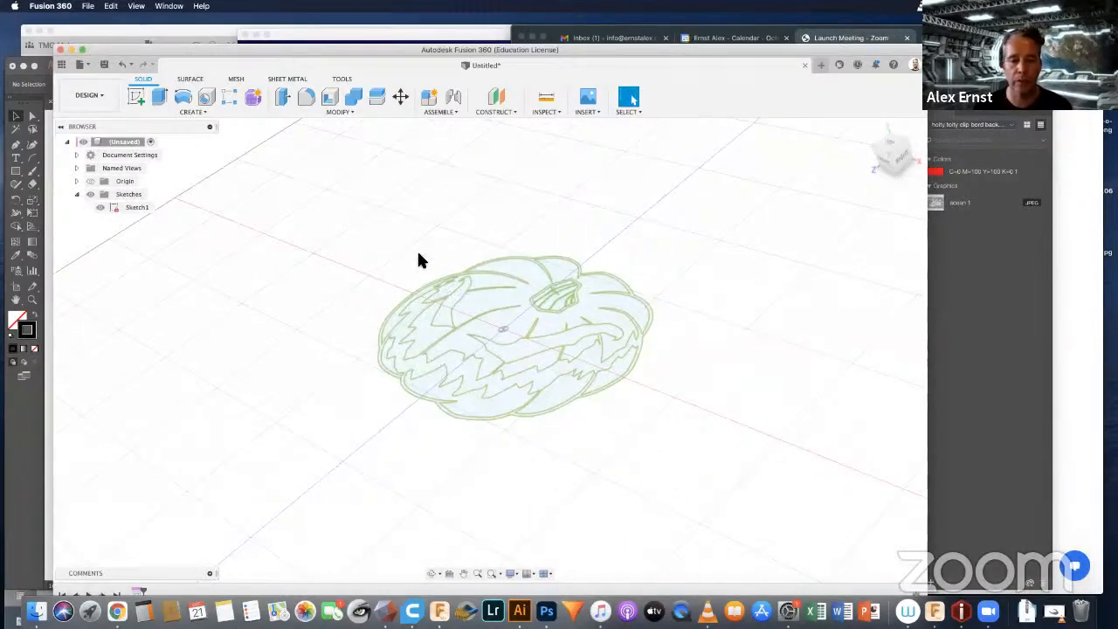
scroll(417, 257, "down", 1)
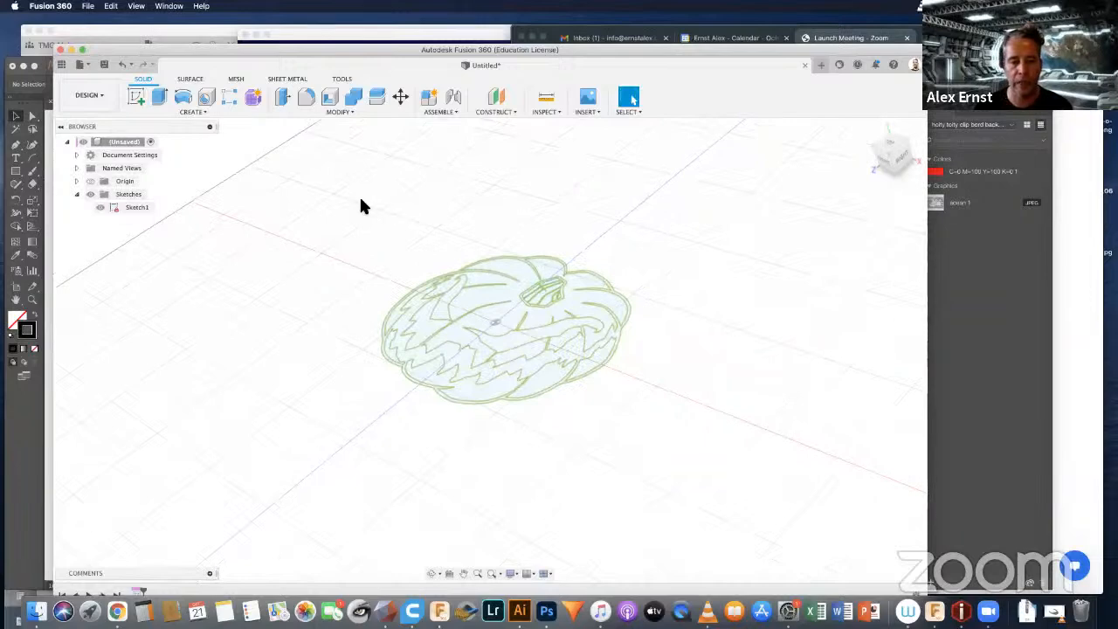
mouse_move(339, 181)
left_mouse_down()
mouse_move(551, 324)
mouse_move(692, 445)
left_mouse_up()
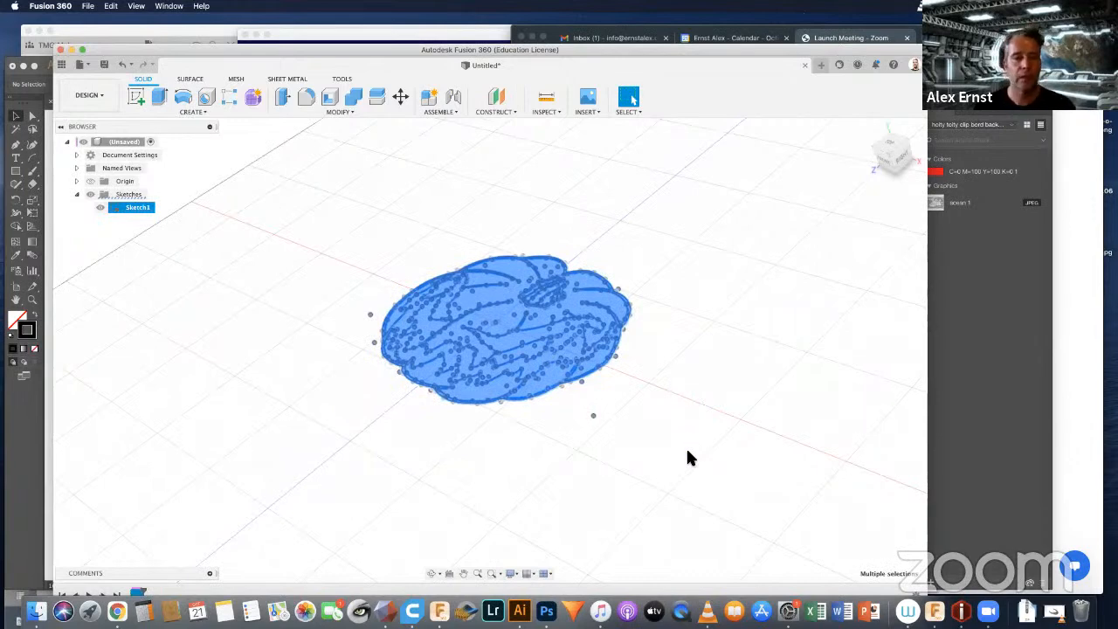
left_click(210, 112)
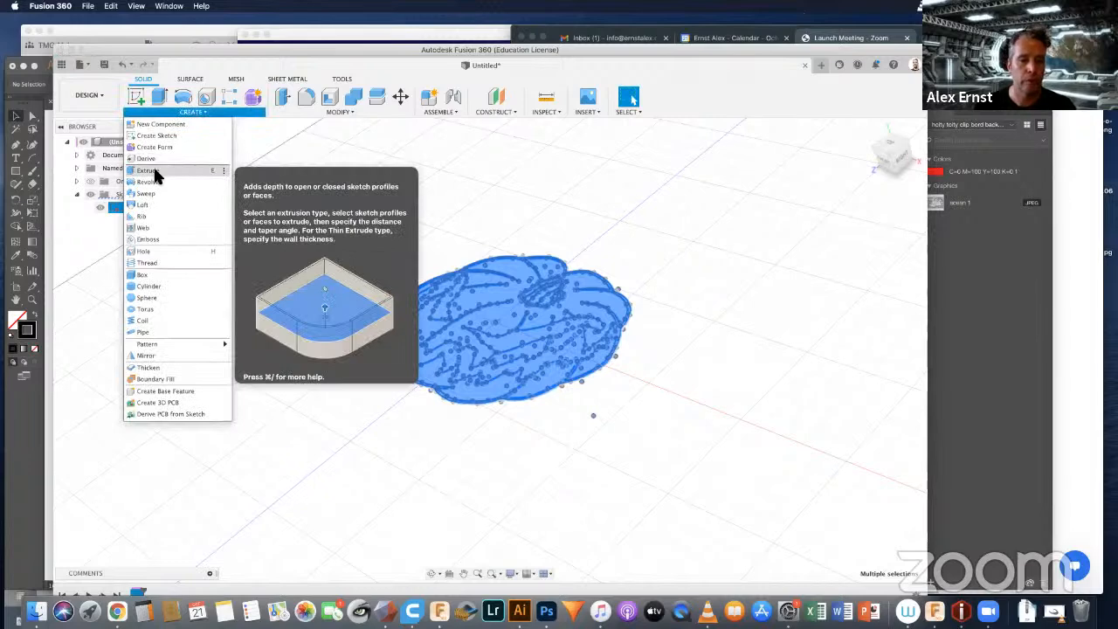
key("Escape")
key("e")
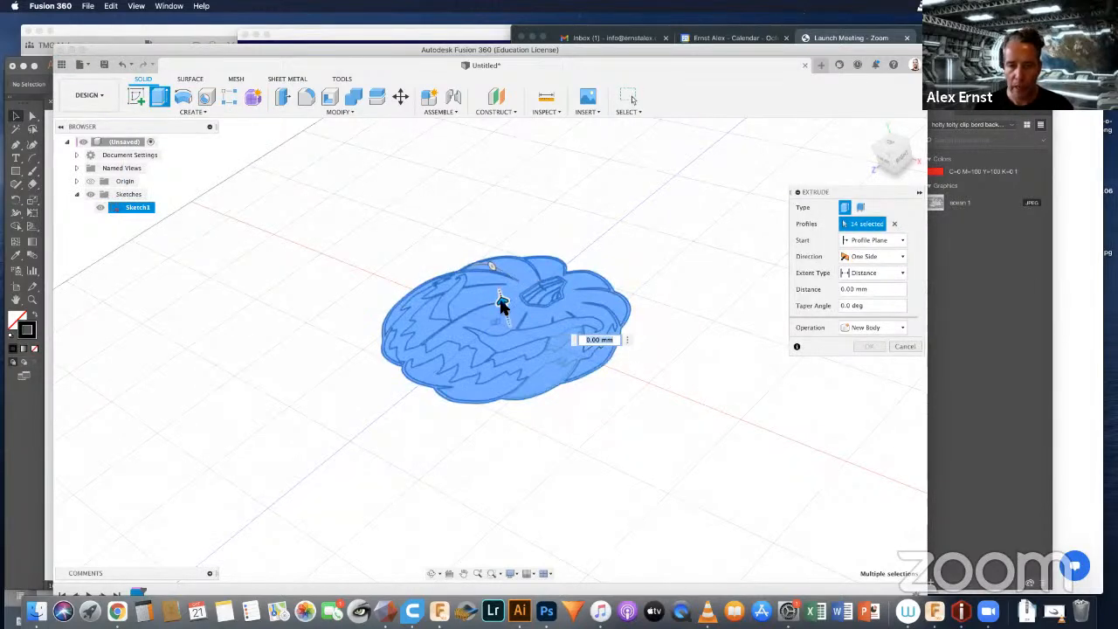
left_click_drag(502, 302, 498, 289)
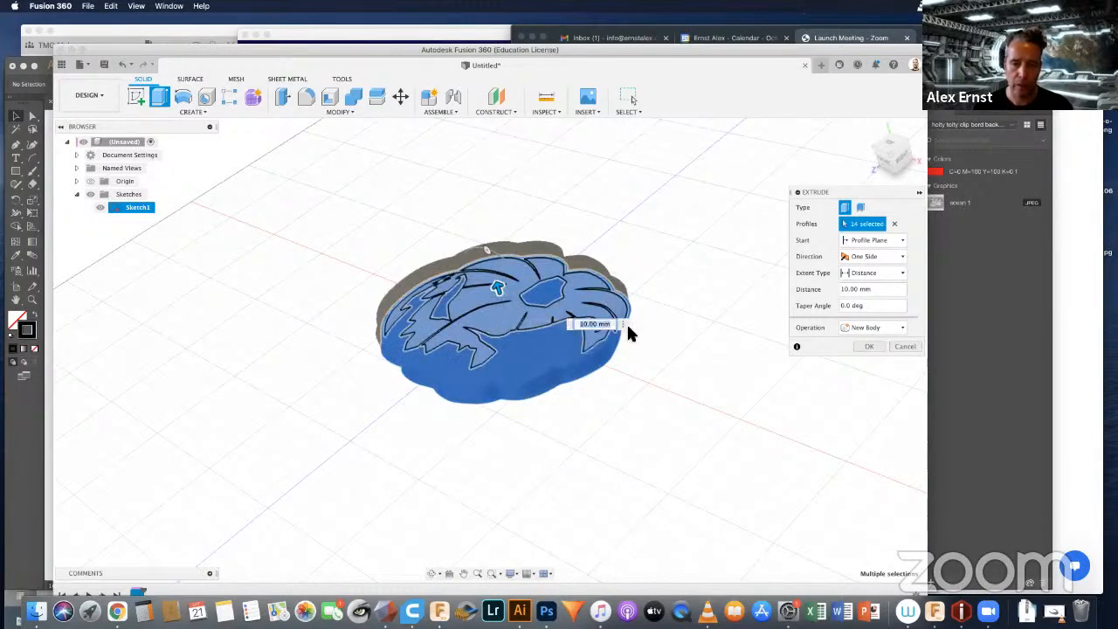
type("20")
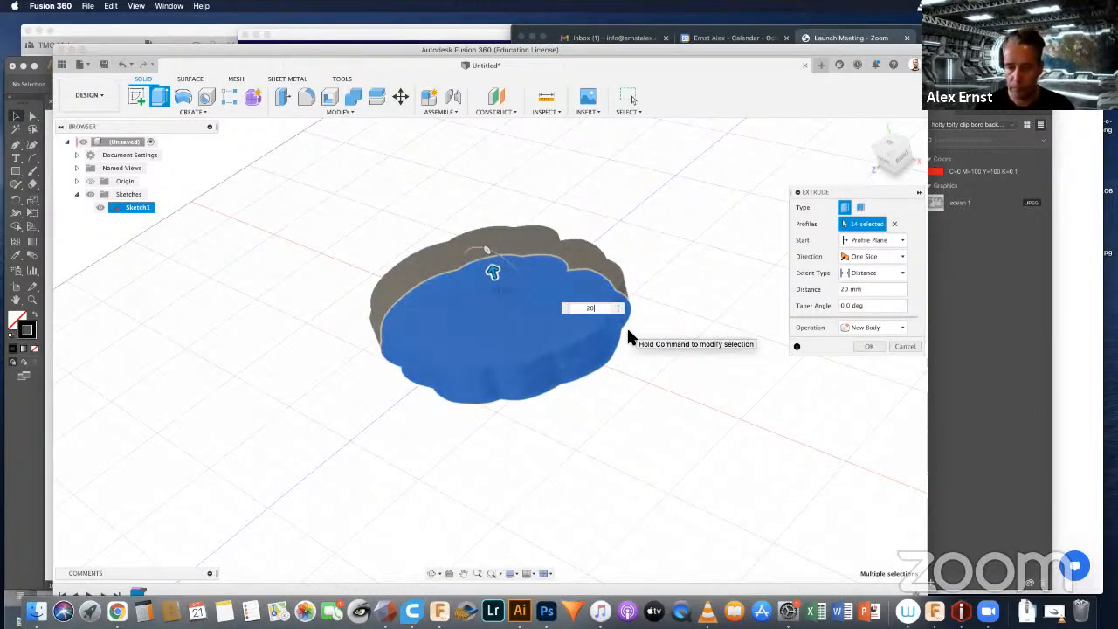
key("Return")
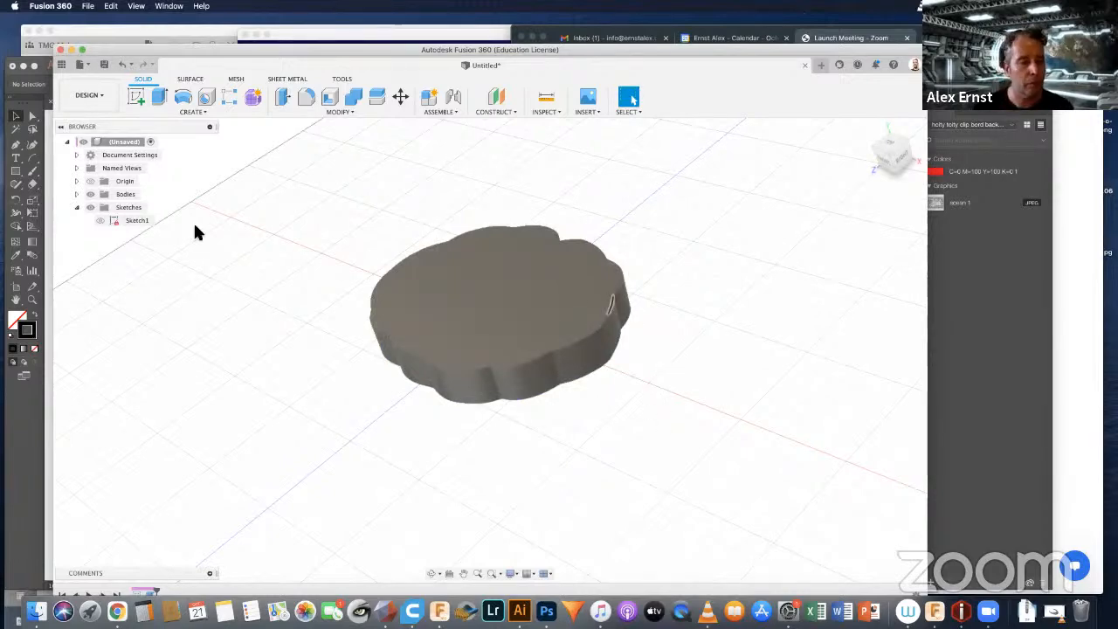
Step: Show the pumpkin sketch again and hide the extruded bodies
left_click(100, 220)
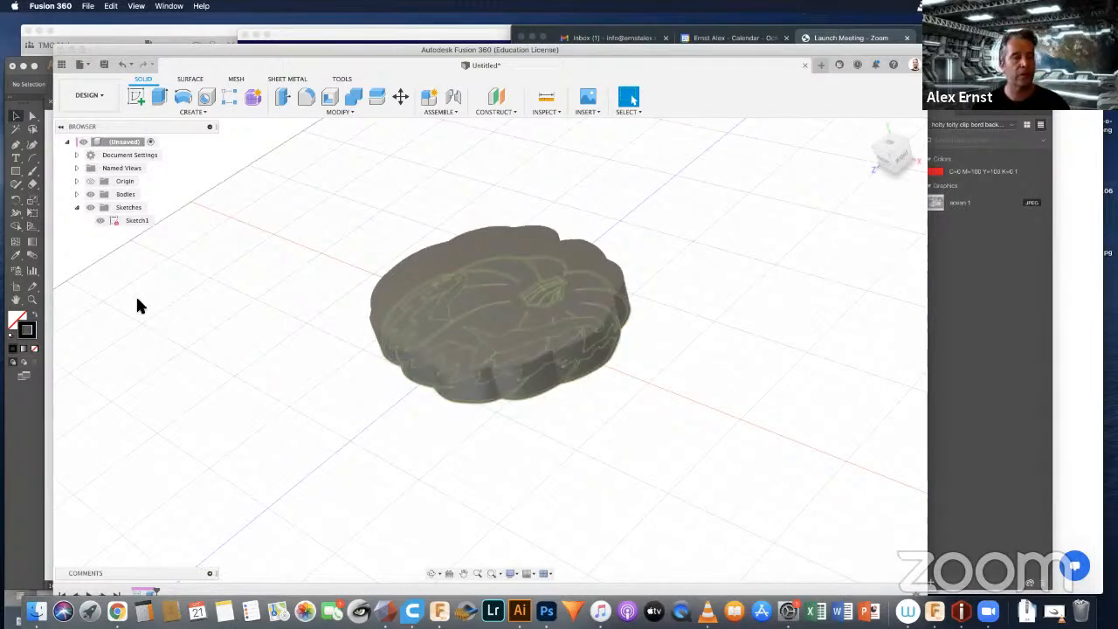
left_click(91, 195)
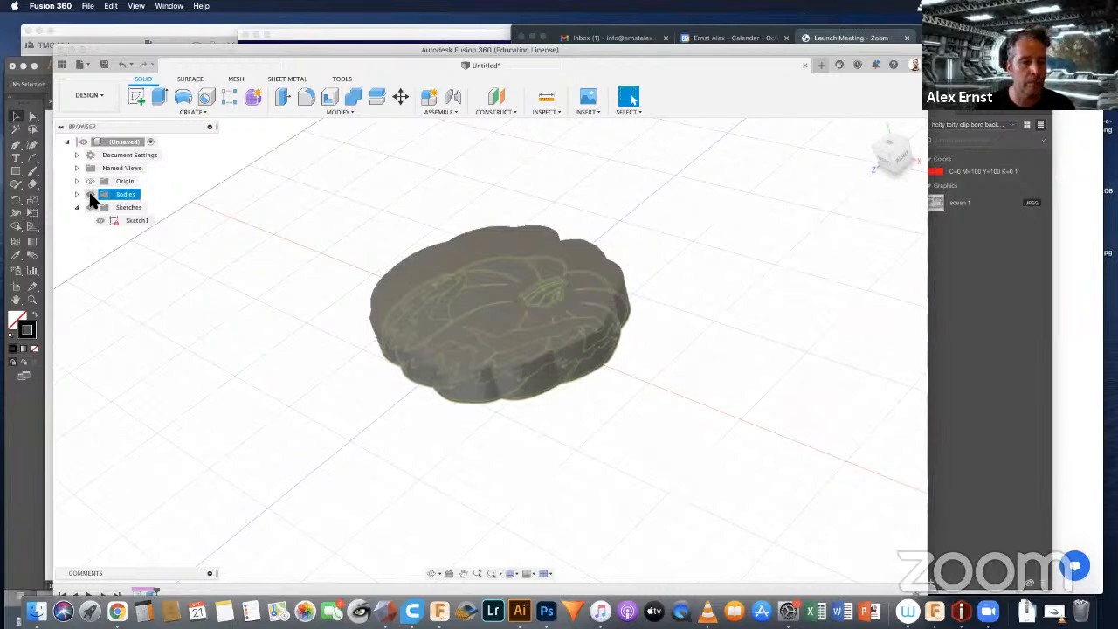
left_click(90, 195)
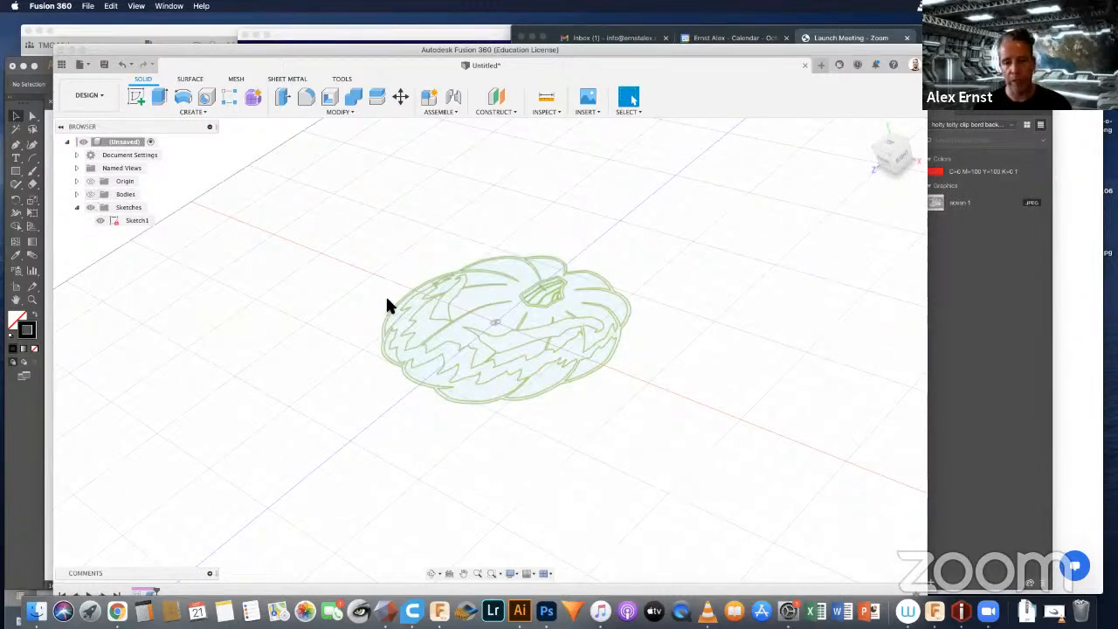
Step: Select the sketch profile forming the pumpkin's outline, eyes and mouth, and show the extruded bodies again
middle_click_drag(409, 311, 425, 346, "shift")
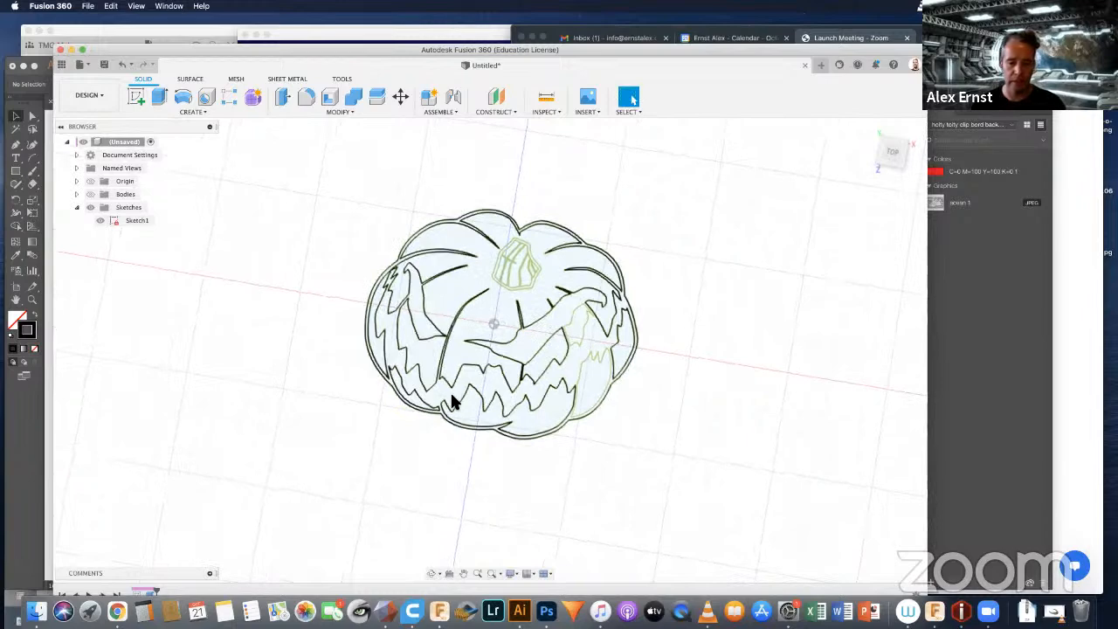
scroll(441, 393, "up", 3)
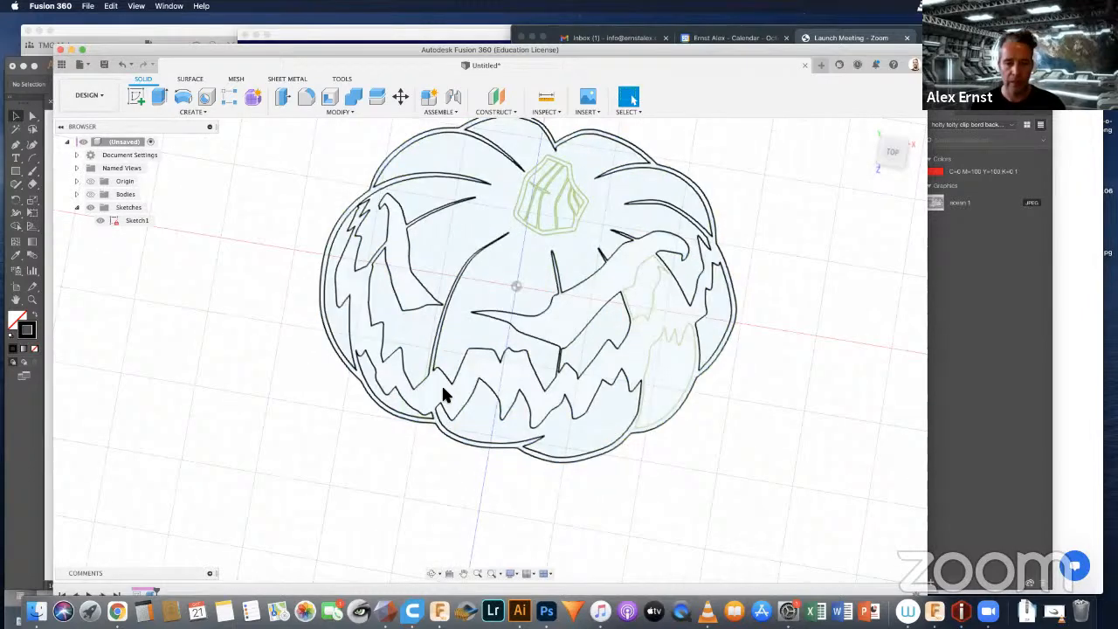
left_click(441, 389)
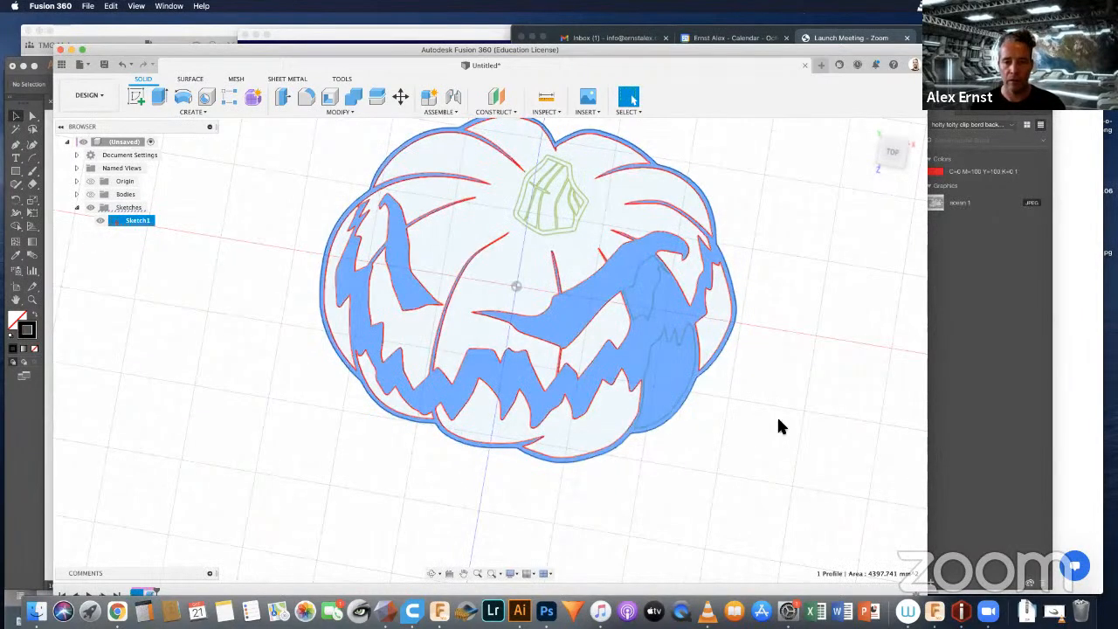
middle_click_drag(777, 421, 756, 391, "shift")
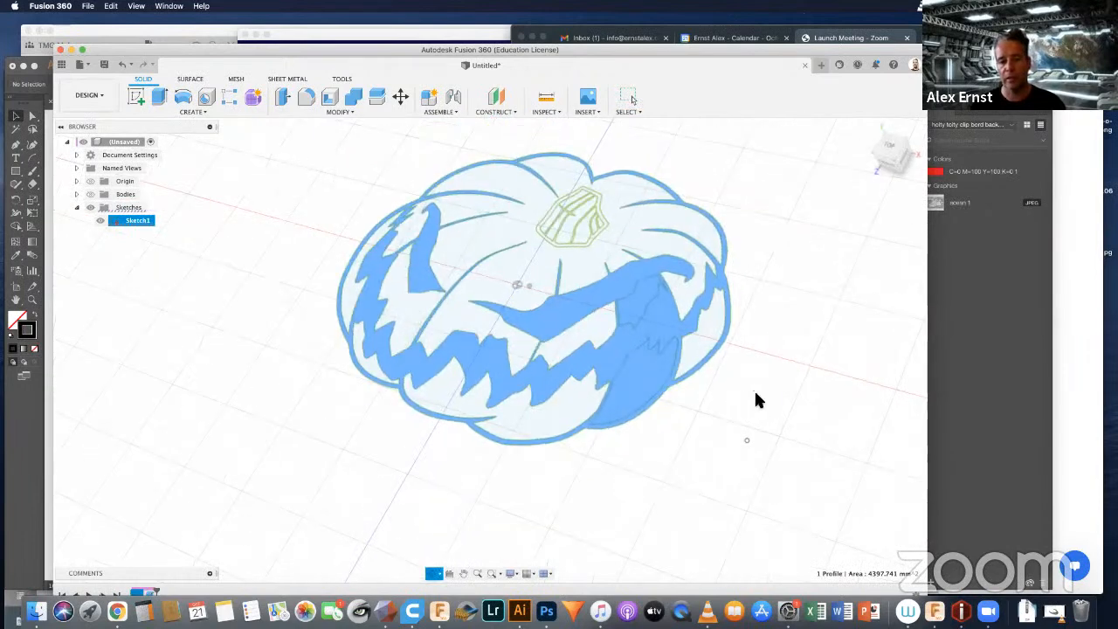
scroll(756, 391, "down", 2)
scroll(781, 307, "down", 1)
mouse_move(781, 307)
middle_mouse_down()
mouse_move(779, 317)
mouse_move(684, 322)
mouse_move(676, 307)
middle_mouse_up()
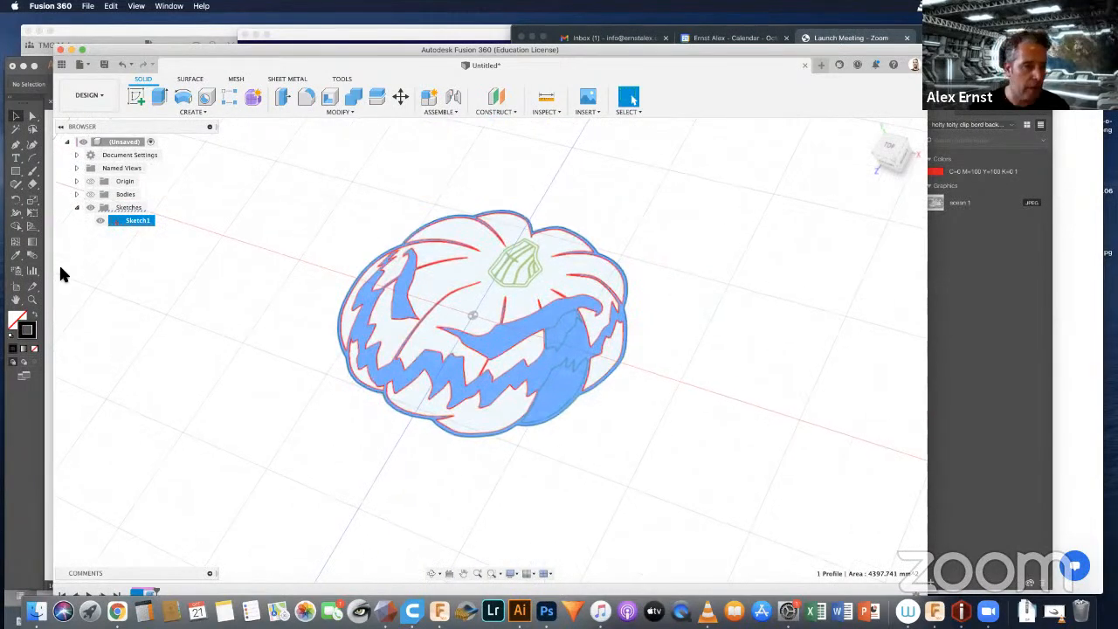
left_click(89, 194)
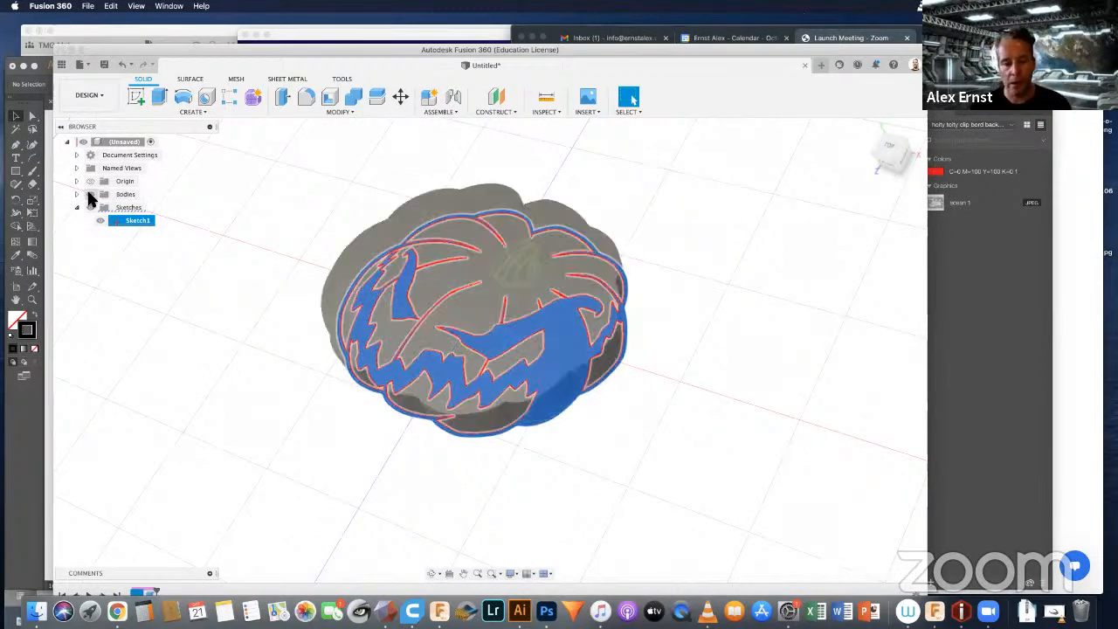
Step: Extrude the selected profile as a 5 mm deep cut into the pumpkin, using its top face as the start object
key("e")
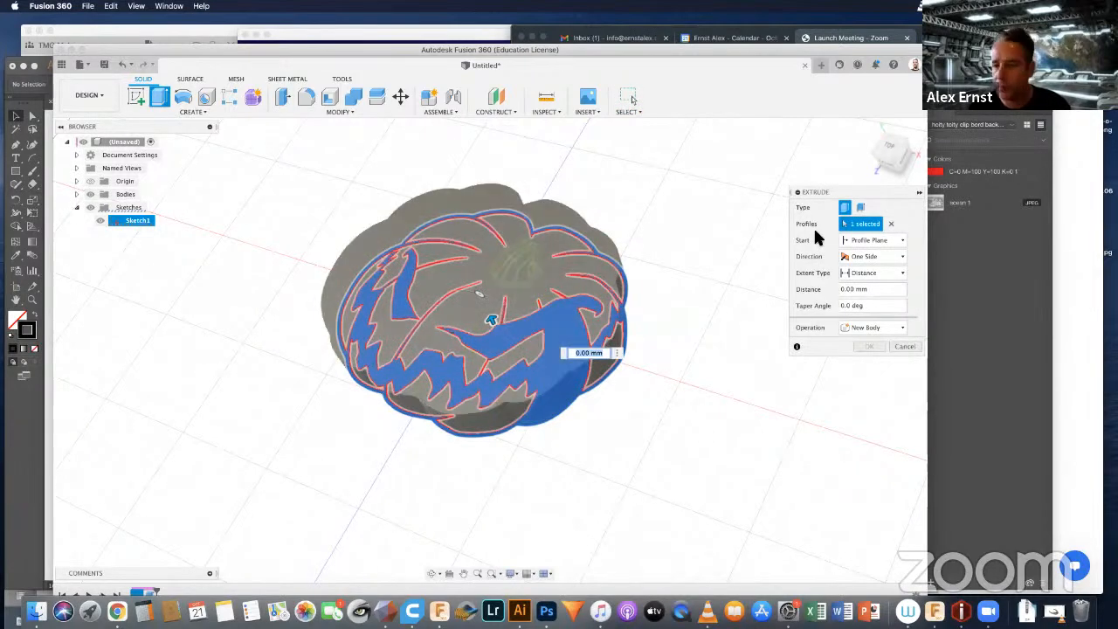
left_click(876, 238)
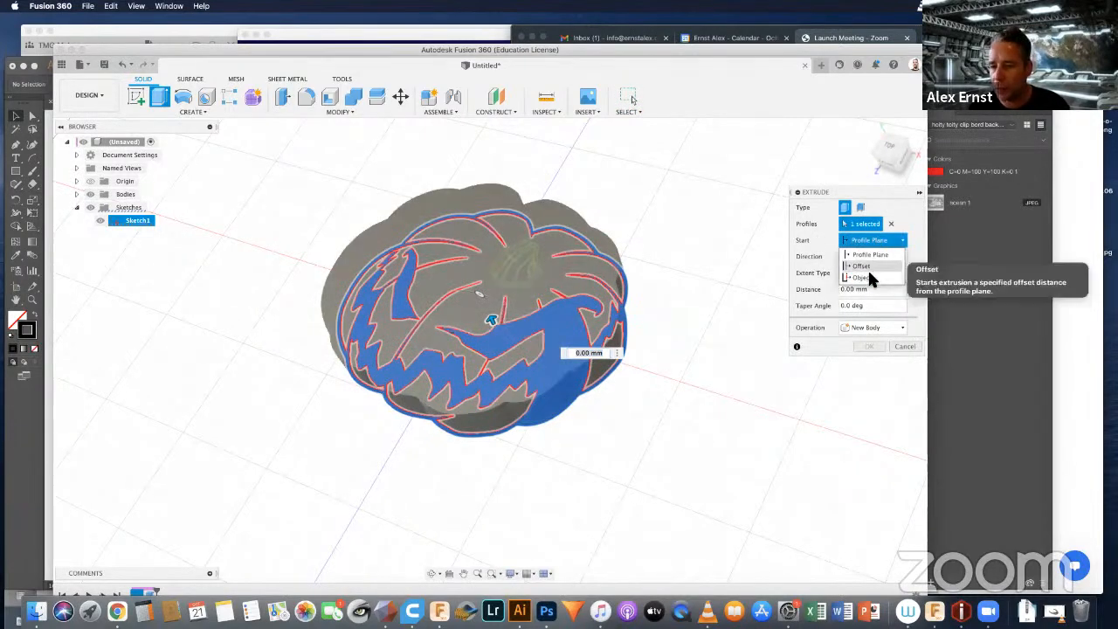
left_click(867, 268)
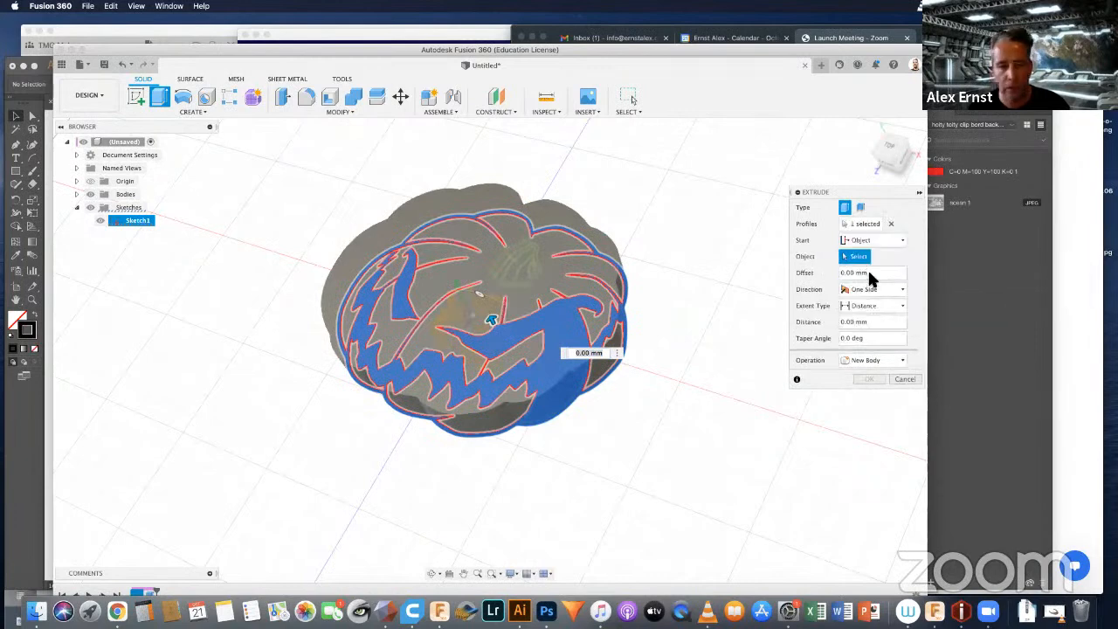
left_click(416, 210)
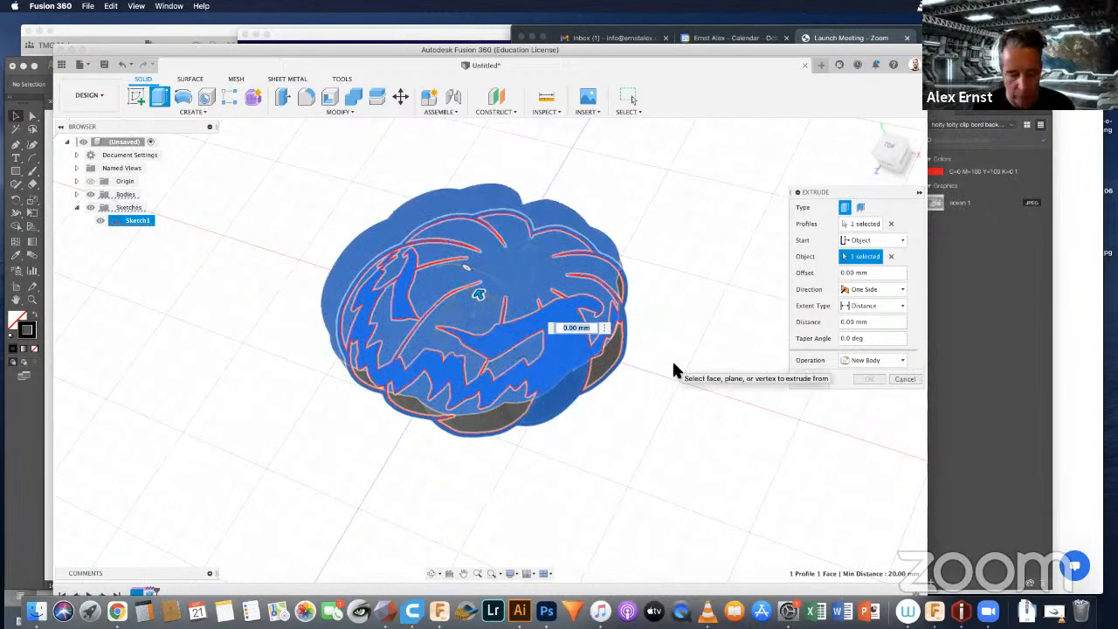
type("5")
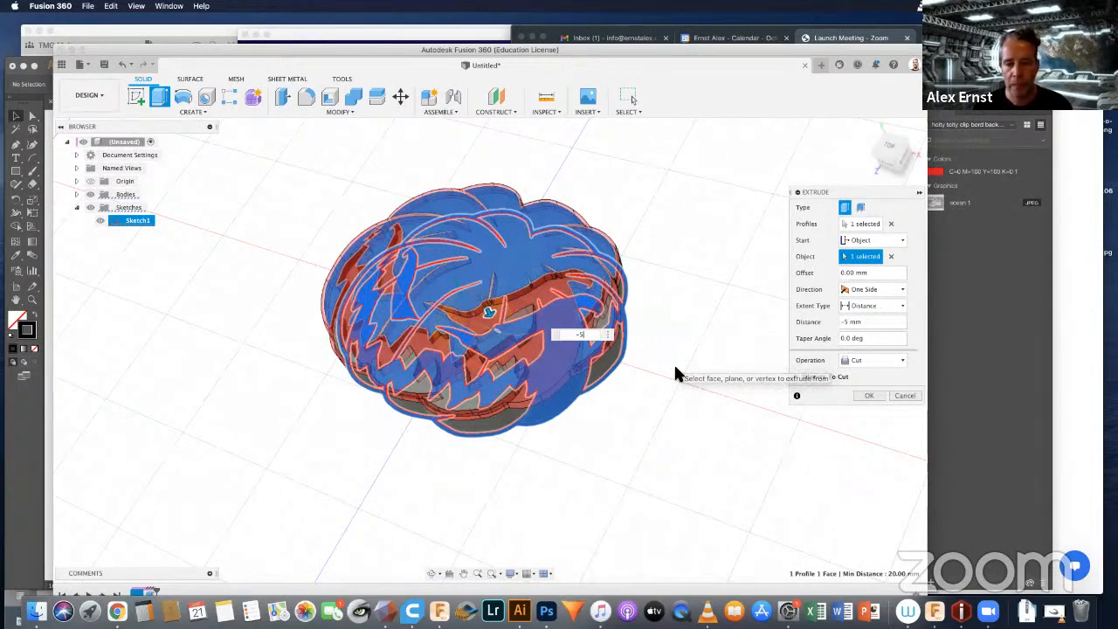
left_click(868, 395)
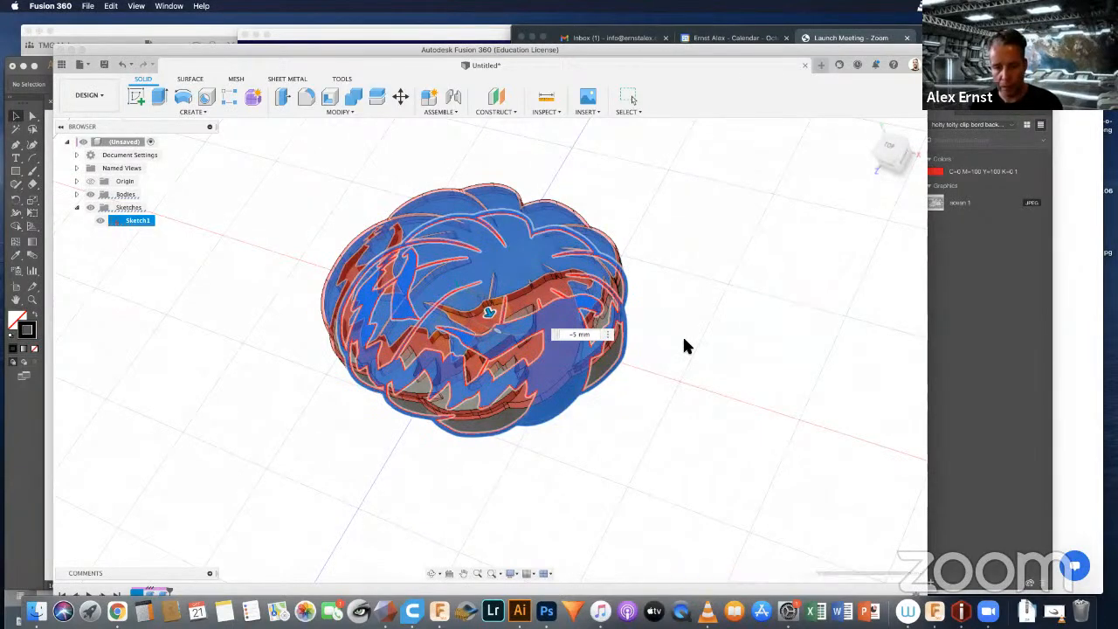
key("Return")
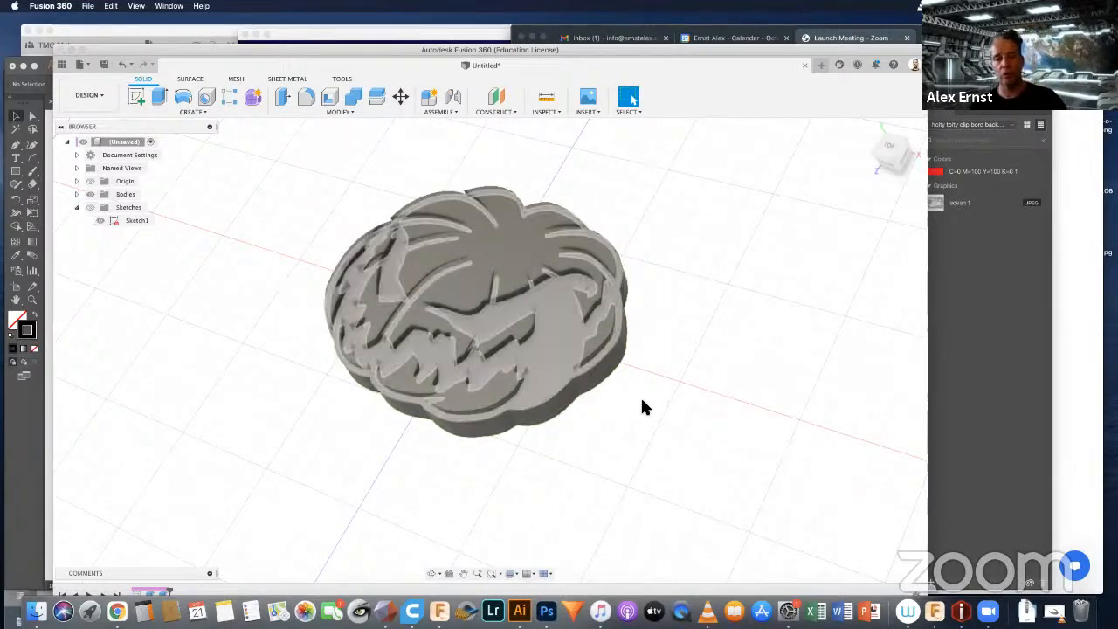
Step: Show the pumpkin sketch with the bodies hidden, select the stem's line profile, and show the bodies again
mouse_move(512, 326)
middle_mouse_down("shift")
mouse_move(551, 328)
mouse_move(536, 299)
mouse_move(529, 344)
mouse_move(486, 309)
mouse_move(524, 334)
mouse_move(537, 312)
mouse_move(524, 335)
mouse_move(515, 327)
middle_mouse_up("shift")
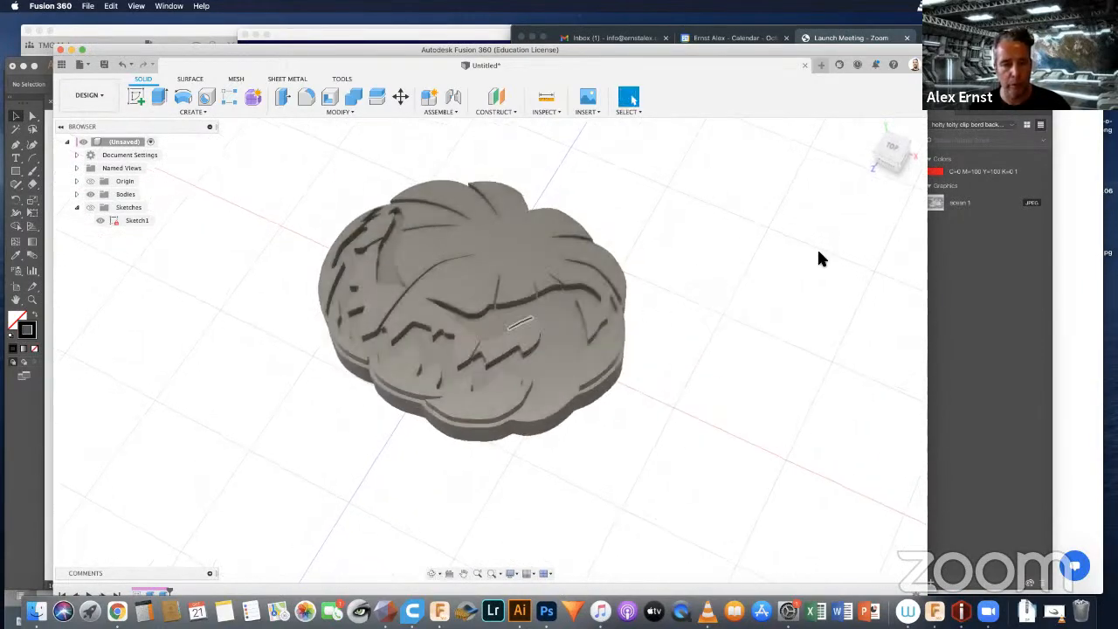
left_click(89, 194)
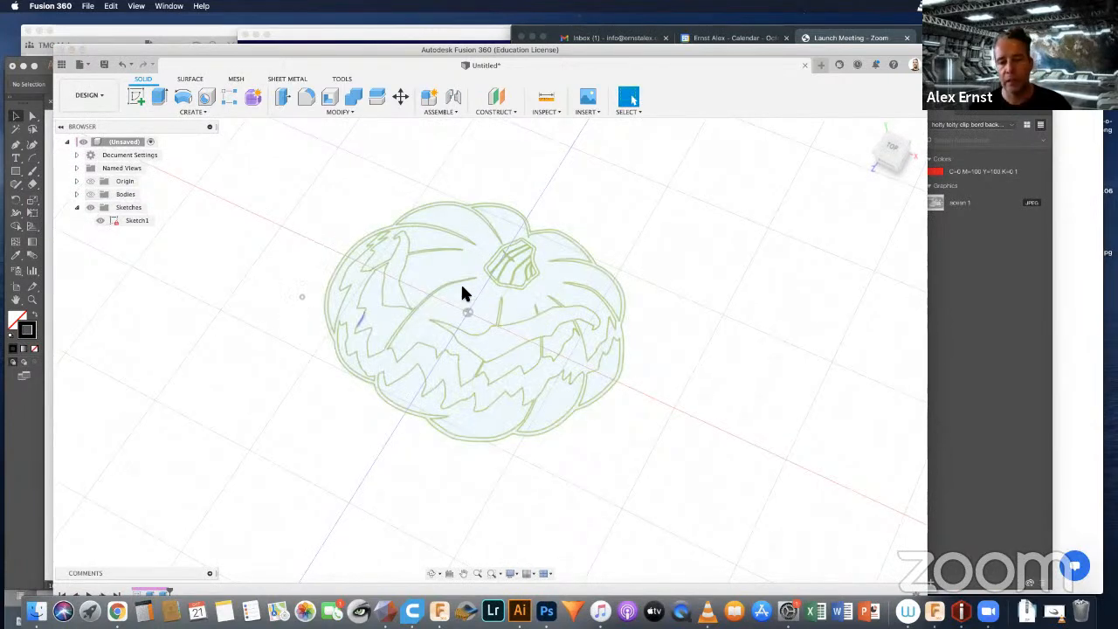
middle_click_drag(573, 274, 527, 254, "shift")
scroll(527, 253, "up", 3)
scroll(527, 254, "up", 5)
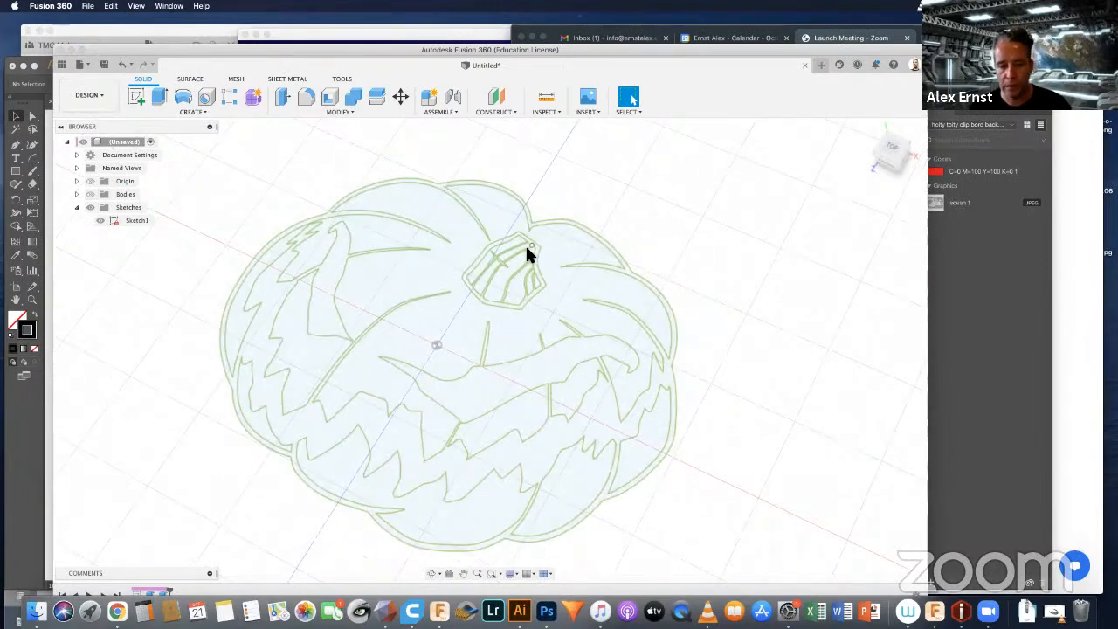
scroll(543, 268, "up", 3)
left_click(543, 268)
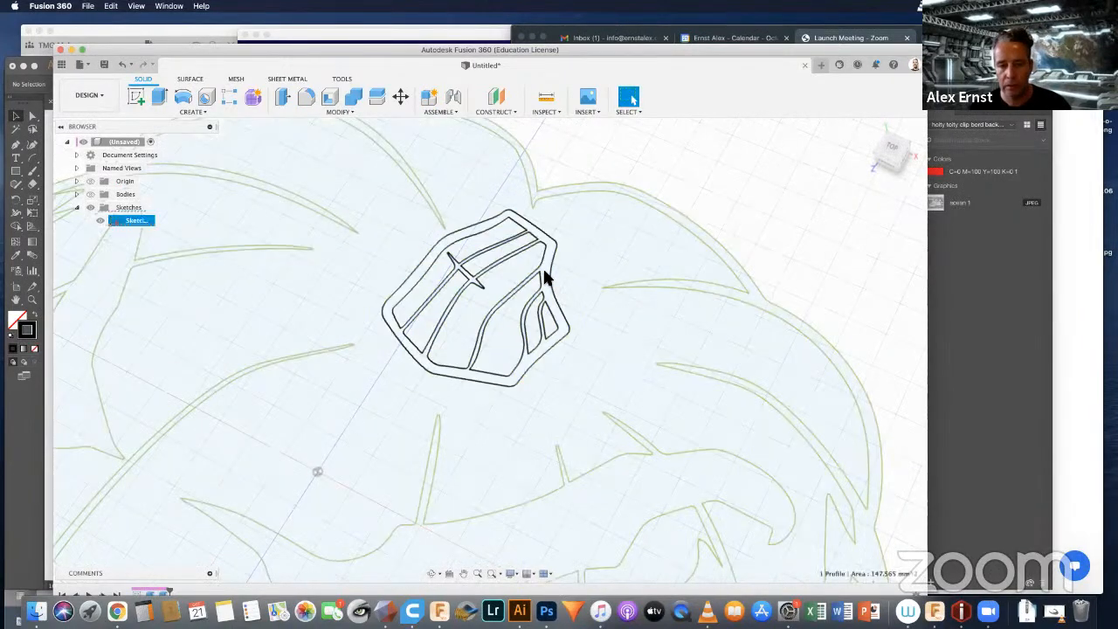
scroll(638, 262, "down", 4)
scroll(638, 270, "down", 5)
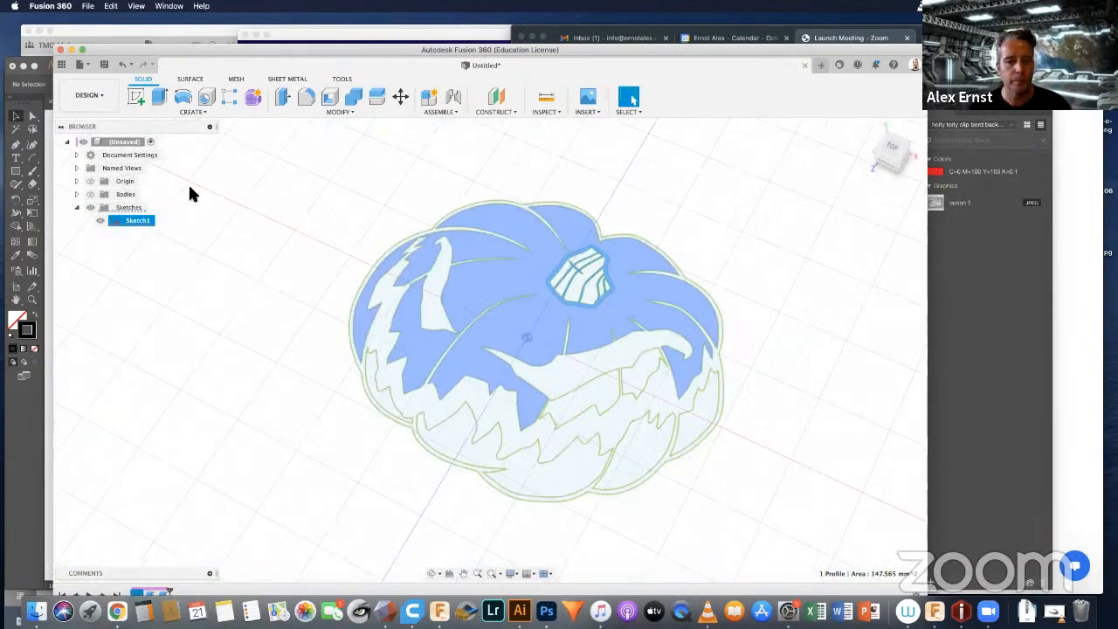
left_click(90, 194)
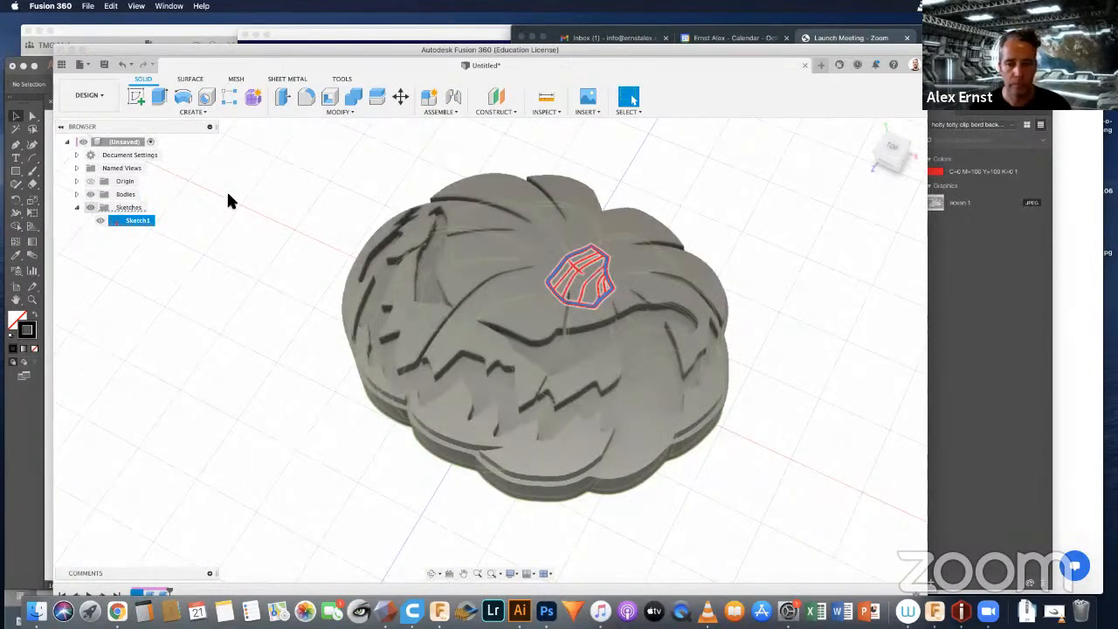
Step: Extrude the stem profile 5 mm upward from the pumpkin's top face and join it to the body
key("e")
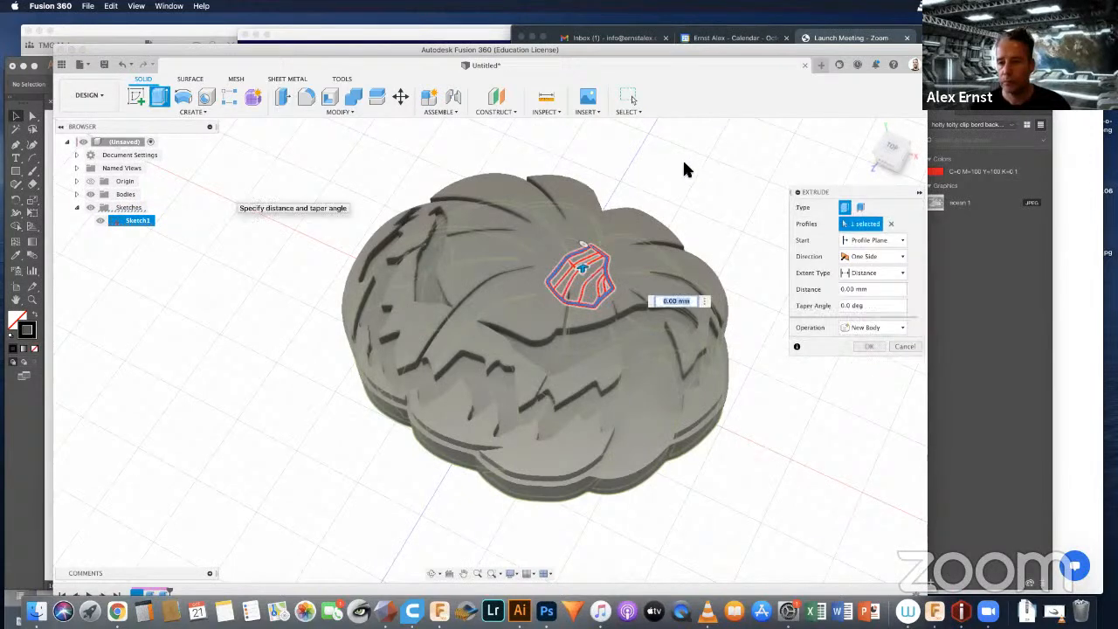
left_click(871, 241)
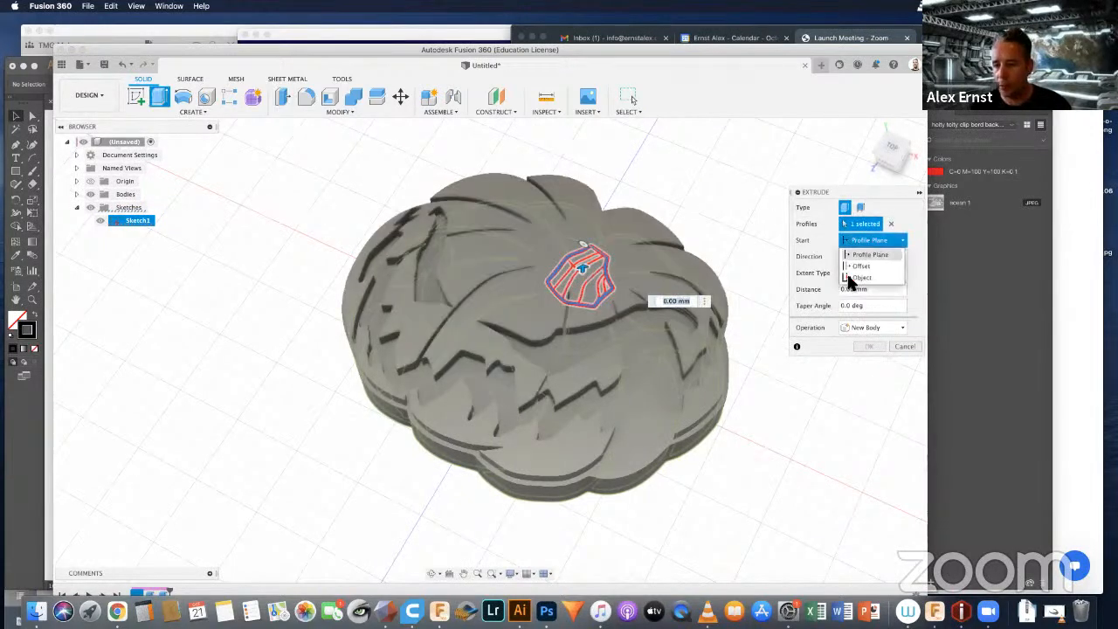
left_click(855, 276)
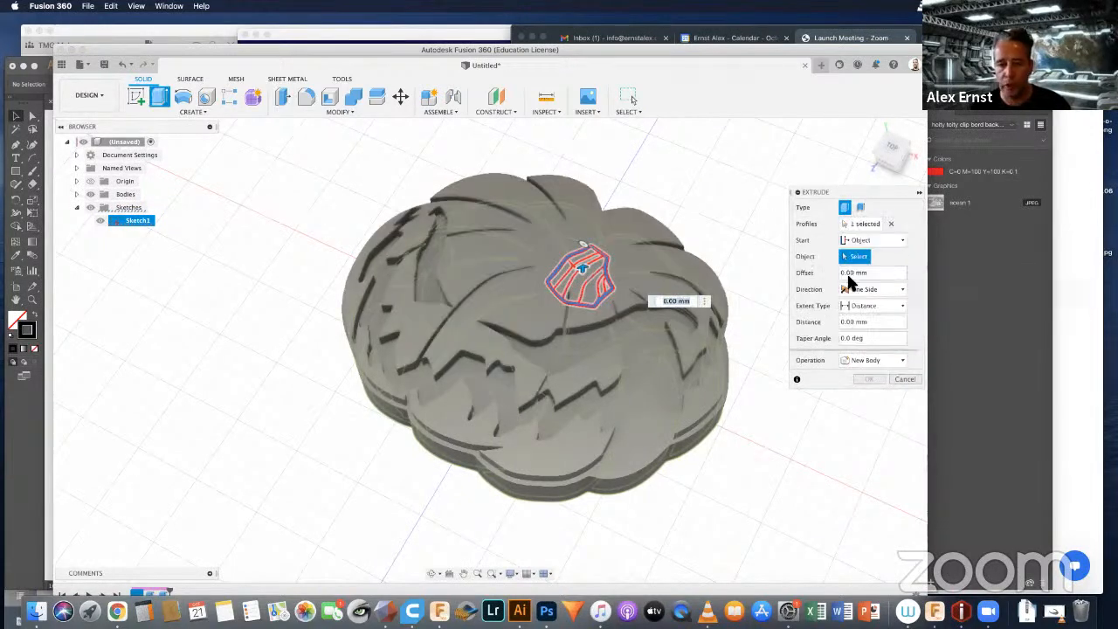
left_click(543, 240)
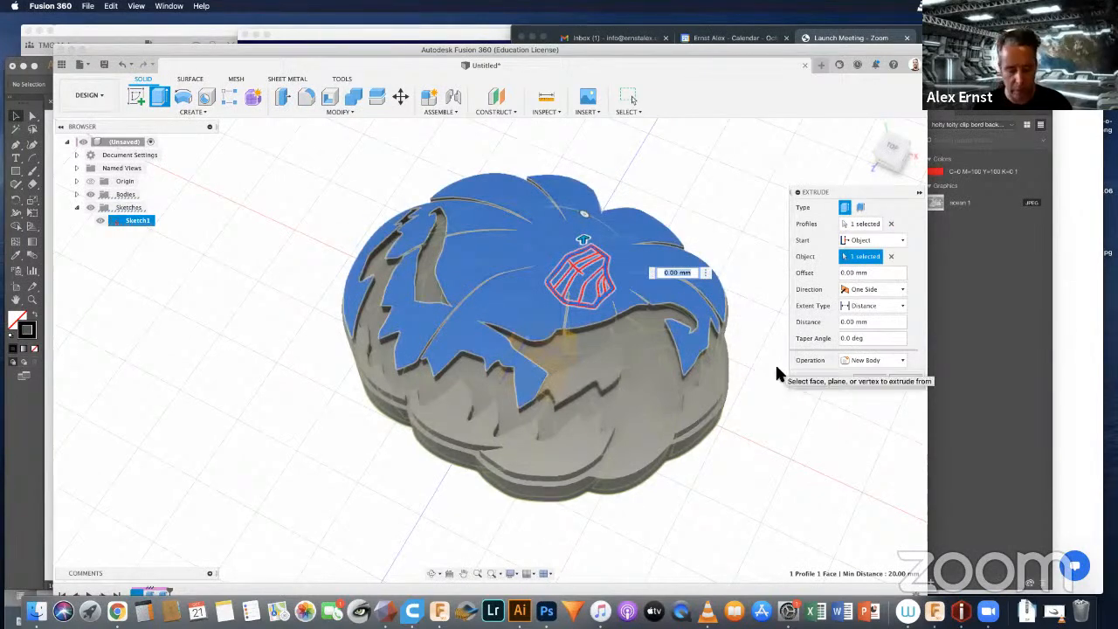
type("10")
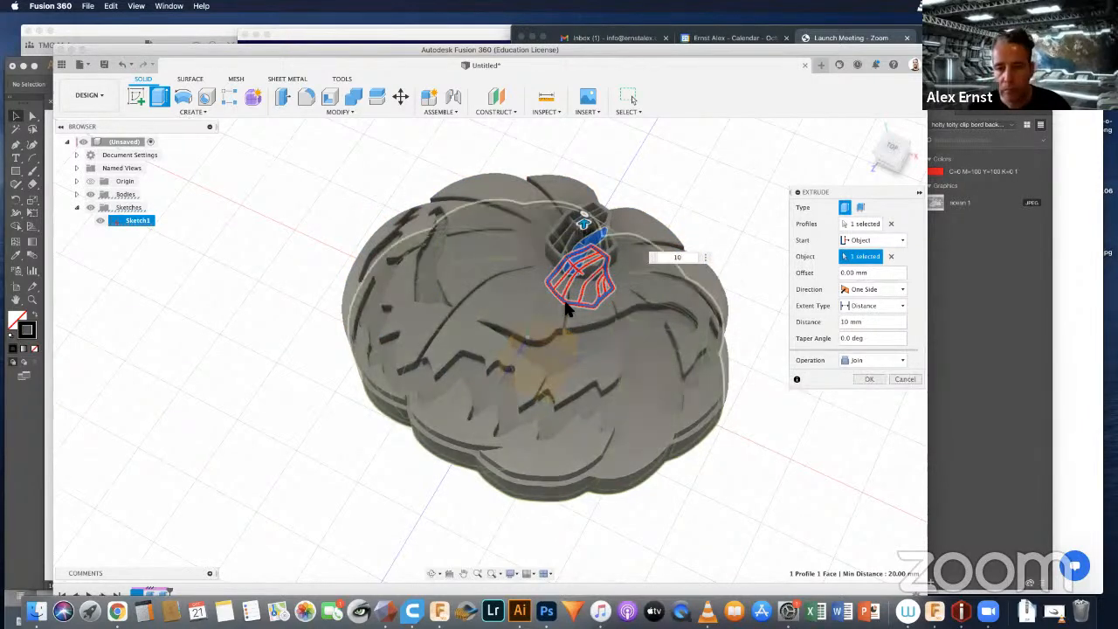
key("Return")
mouse_move(601, 288)
middle_mouse_down("shift")
mouse_move(604, 249)
mouse_move(585, 279)
mouse_move(594, 271)
middle_mouse_up("shift")
type("5")
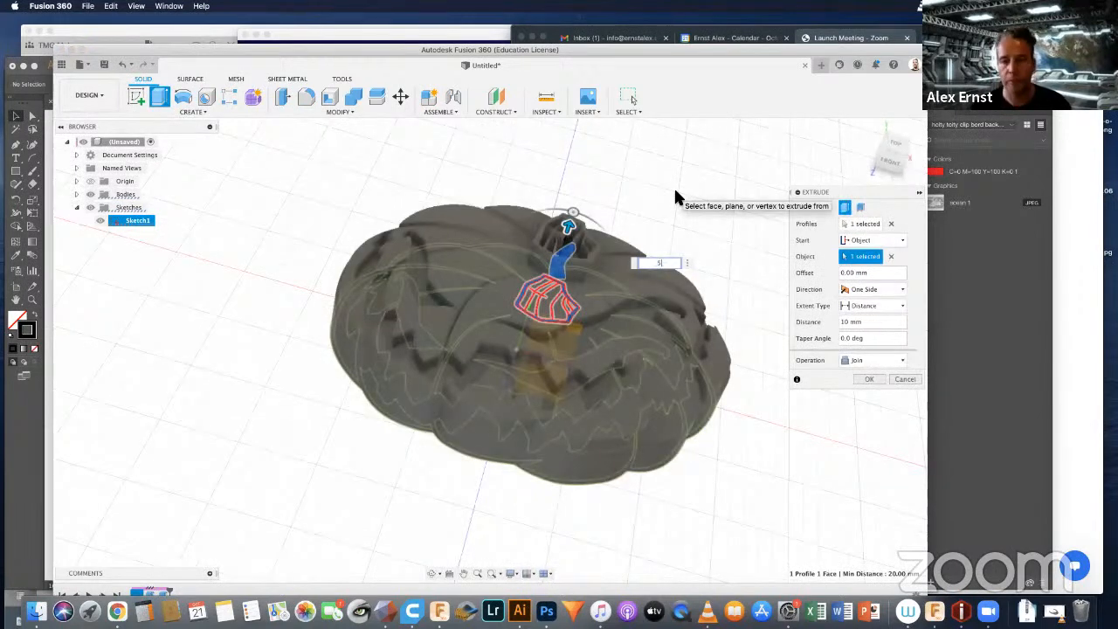
left_click(859, 379)
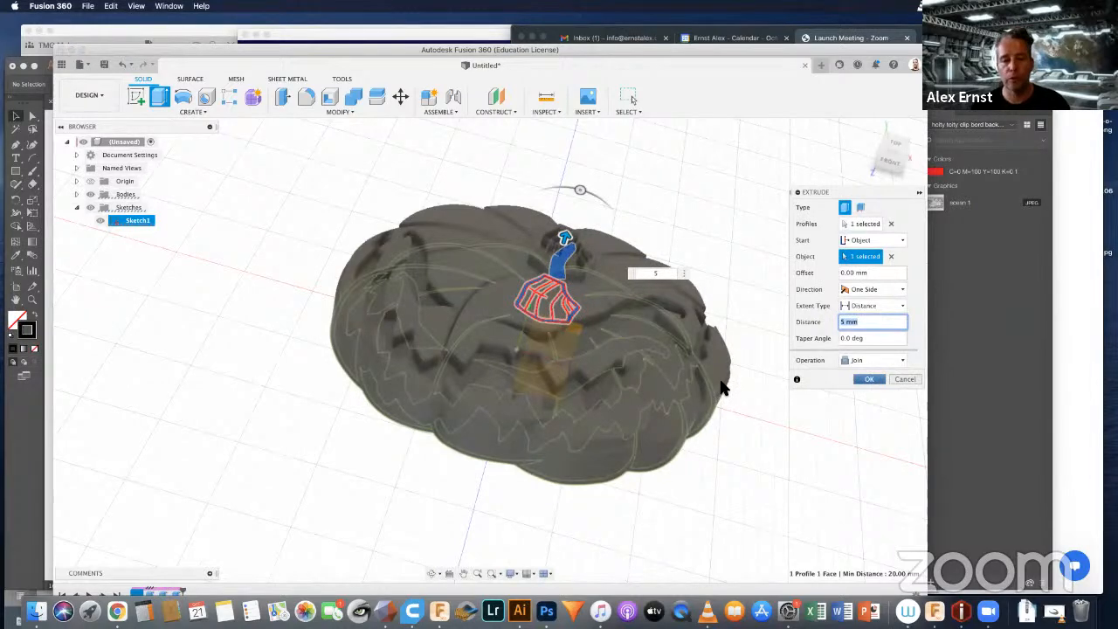
key("Return")
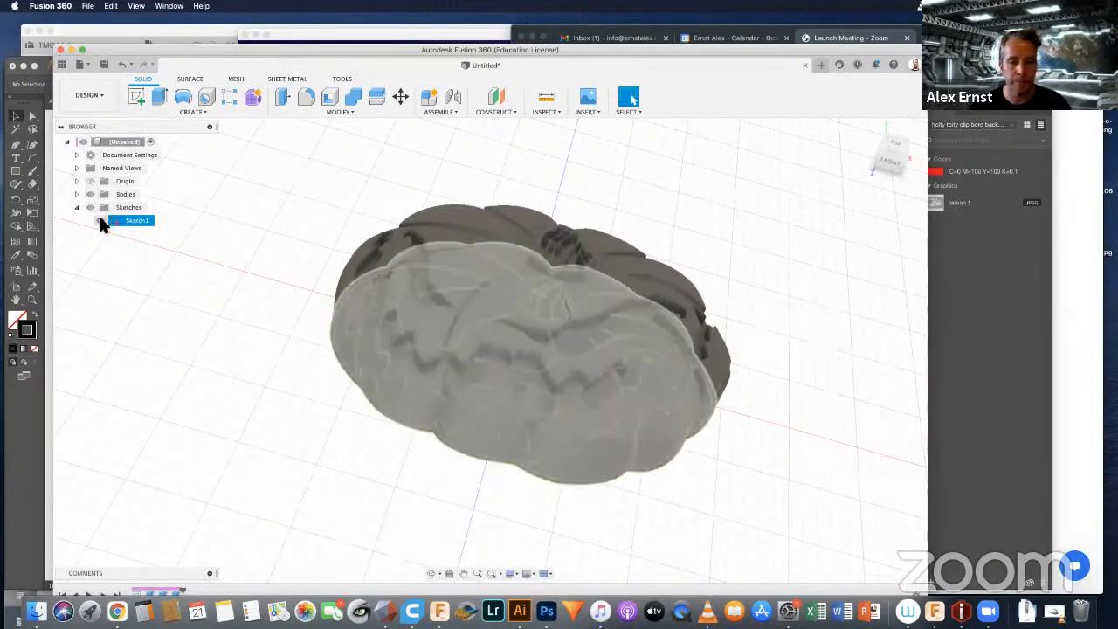
Step: Hide the pumpkin sketch and turn off the layout grid
left_click(100, 219)
mouse_move(707, 294)
middle_mouse_down("shift")
mouse_move(738, 285)
mouse_move(706, 317)
mouse_move(701, 289)
middle_mouse_up("shift")
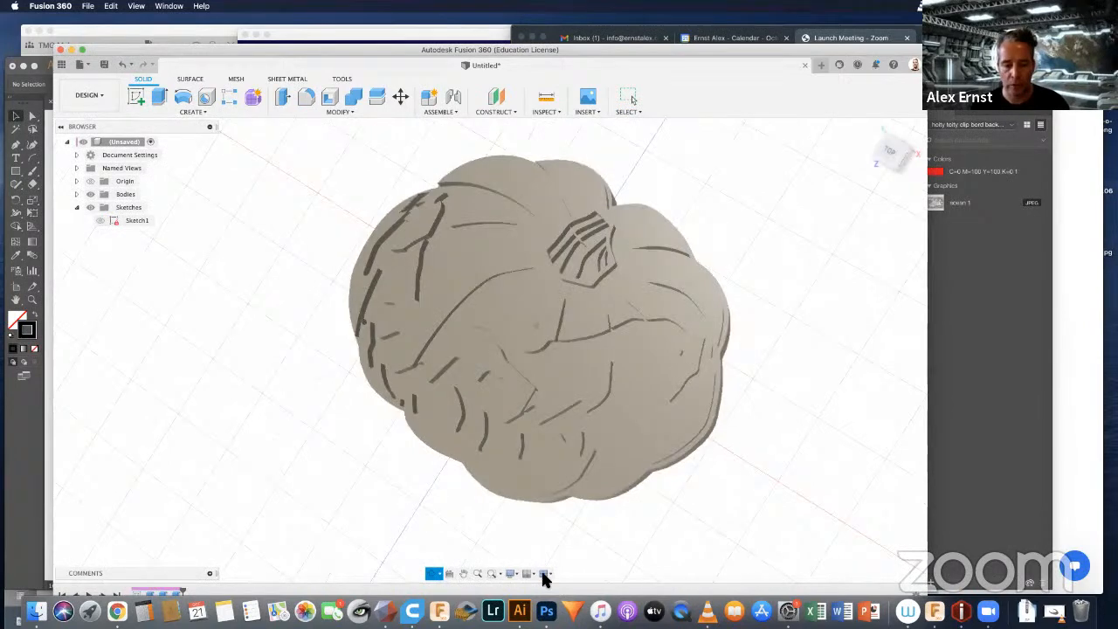
left_click(528, 573)
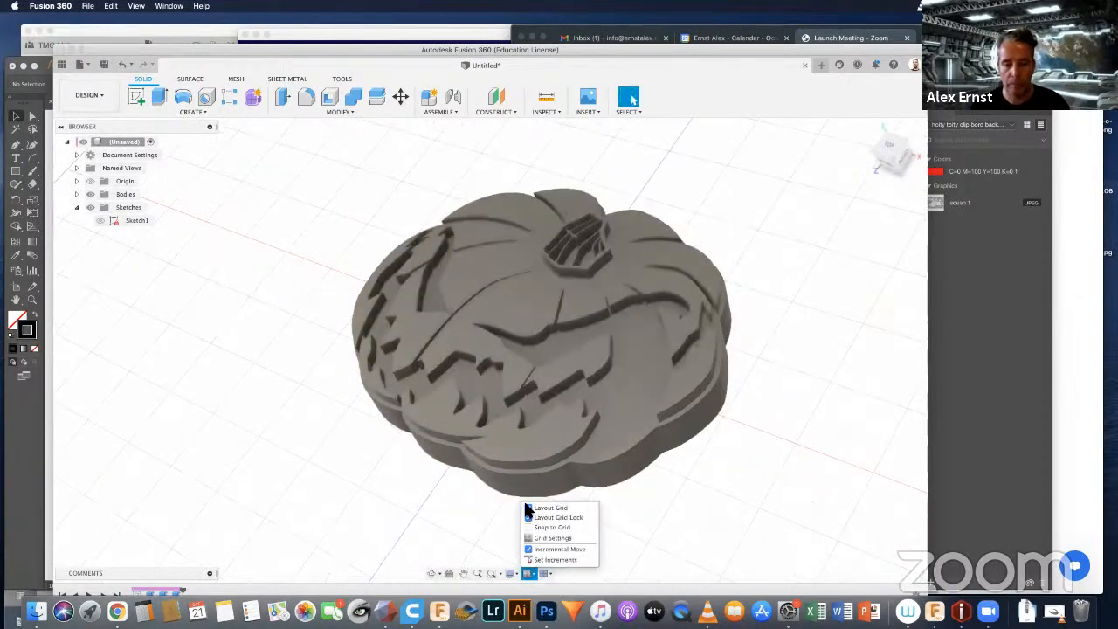
left_click(529, 508)
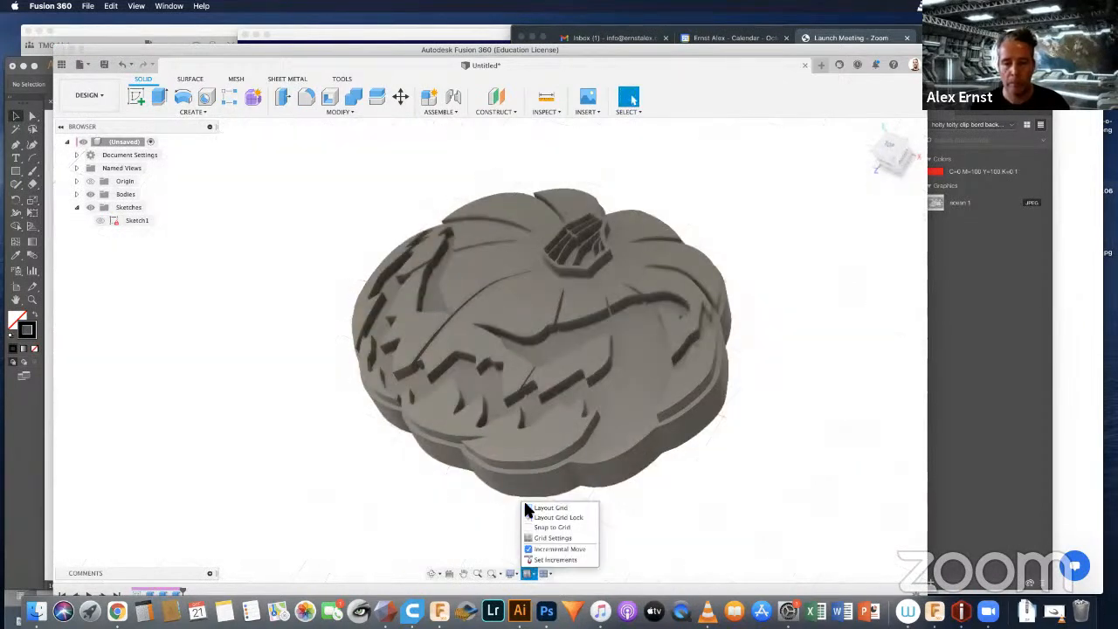
left_click(822, 408)
Step: Sketch a 6 mm diameter circle on the pumpkin's top face beside the stem and finish the sketch
mouse_move(693, 370)
middle_mouse_down("shift")
mouse_move(713, 365)
mouse_move(643, 375)
mouse_move(708, 339)
mouse_move(703, 413)
middle_mouse_up("shift")
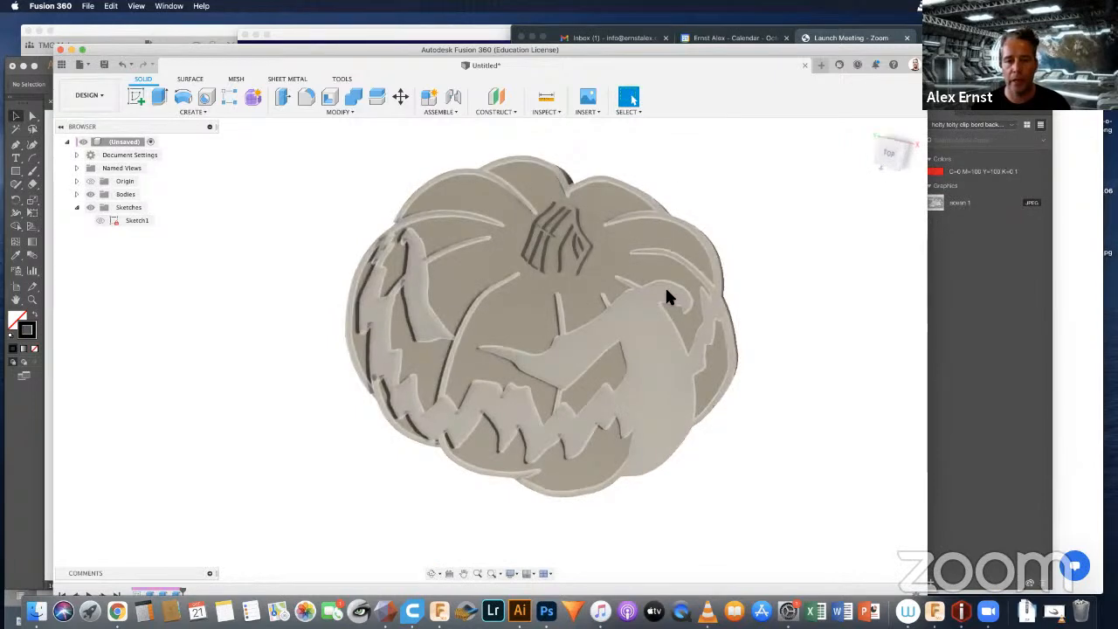
scroll(663, 290, "up", 3)
middle_click_drag(664, 292, 584, 231, "shift")
left_click(580, 243)
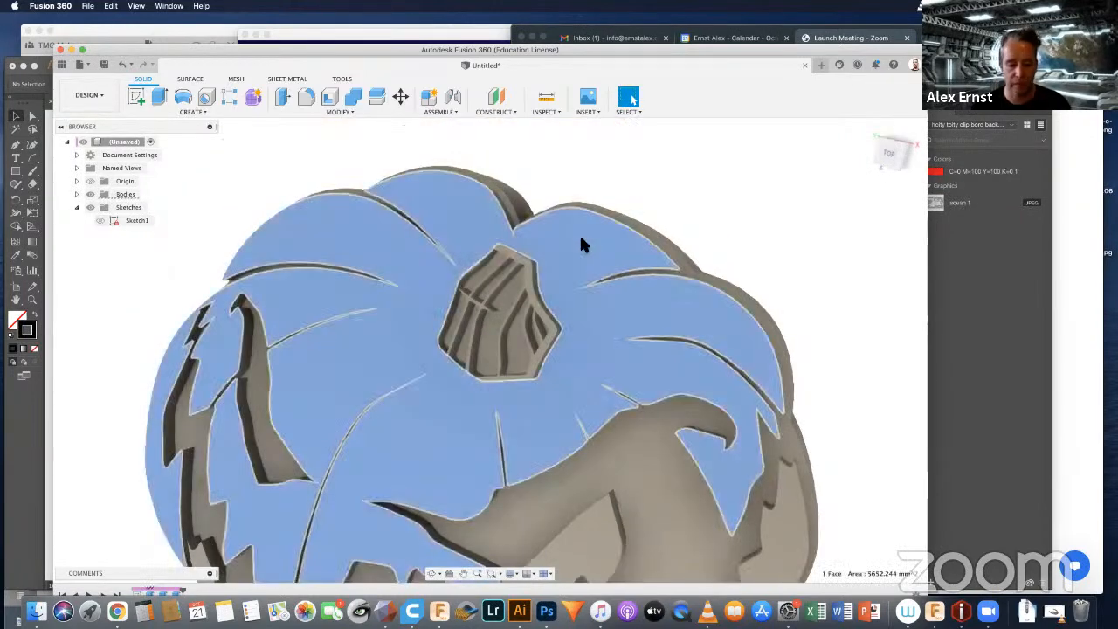
key("s")
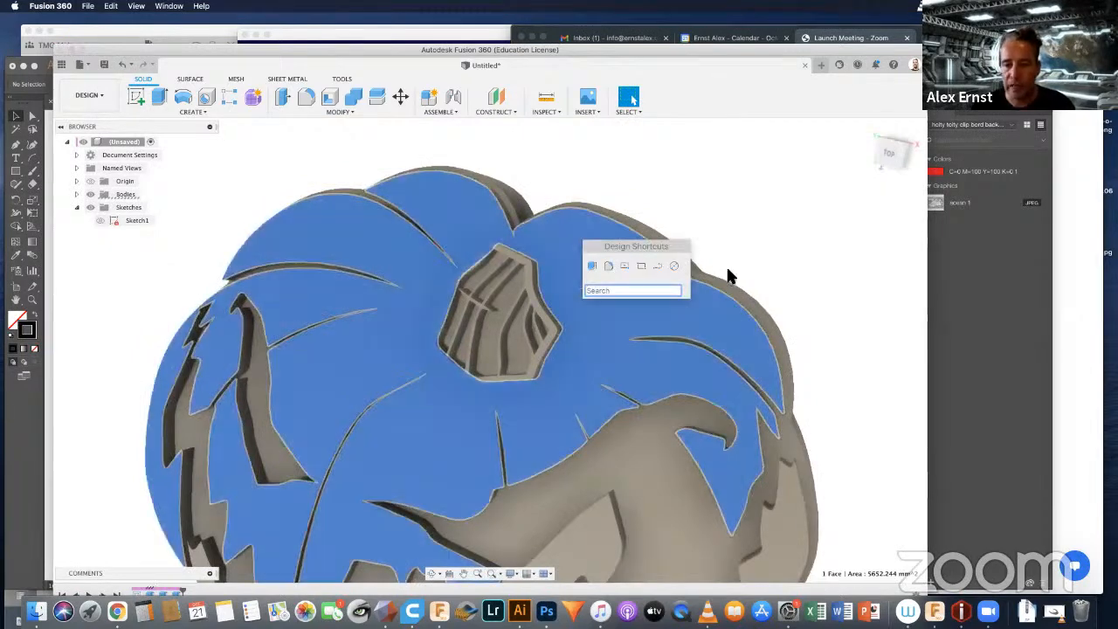
left_click(673, 267)
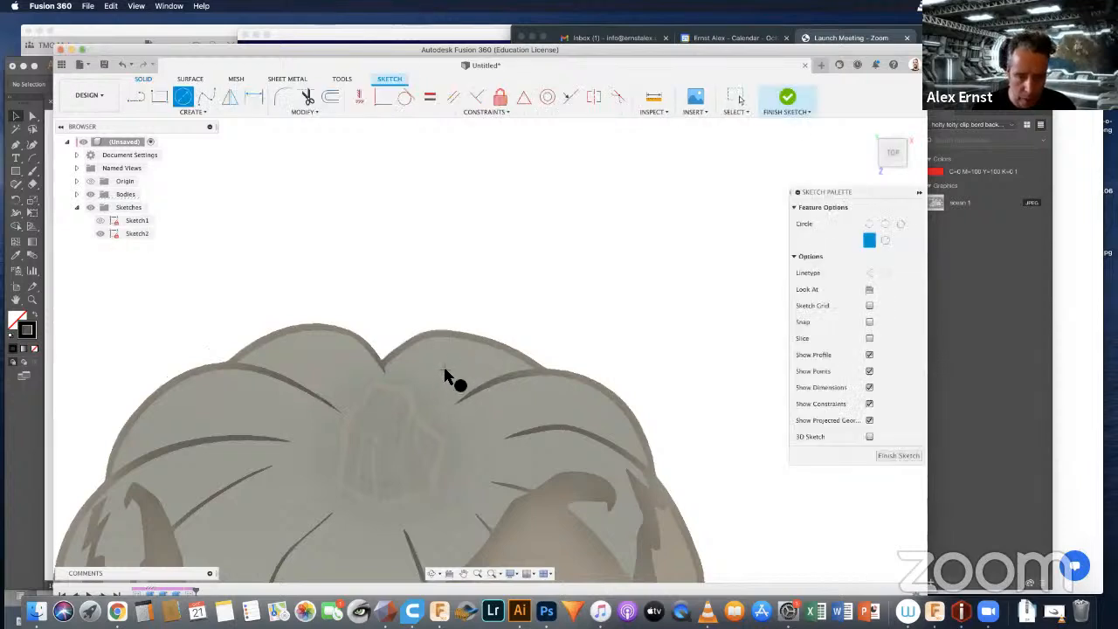
left_click(445, 374)
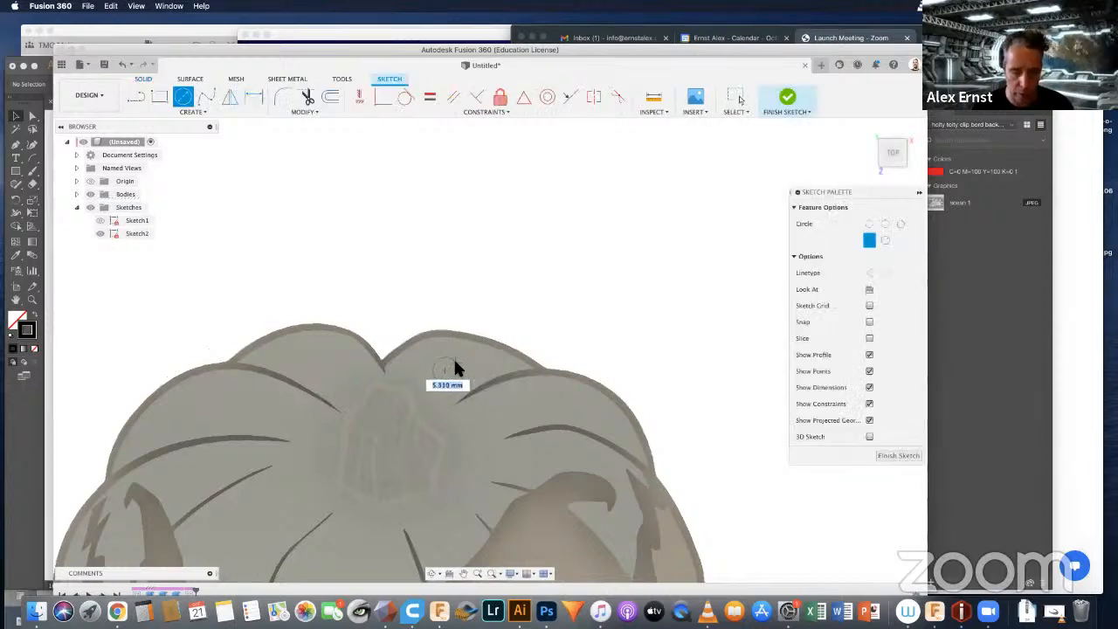
type("6")
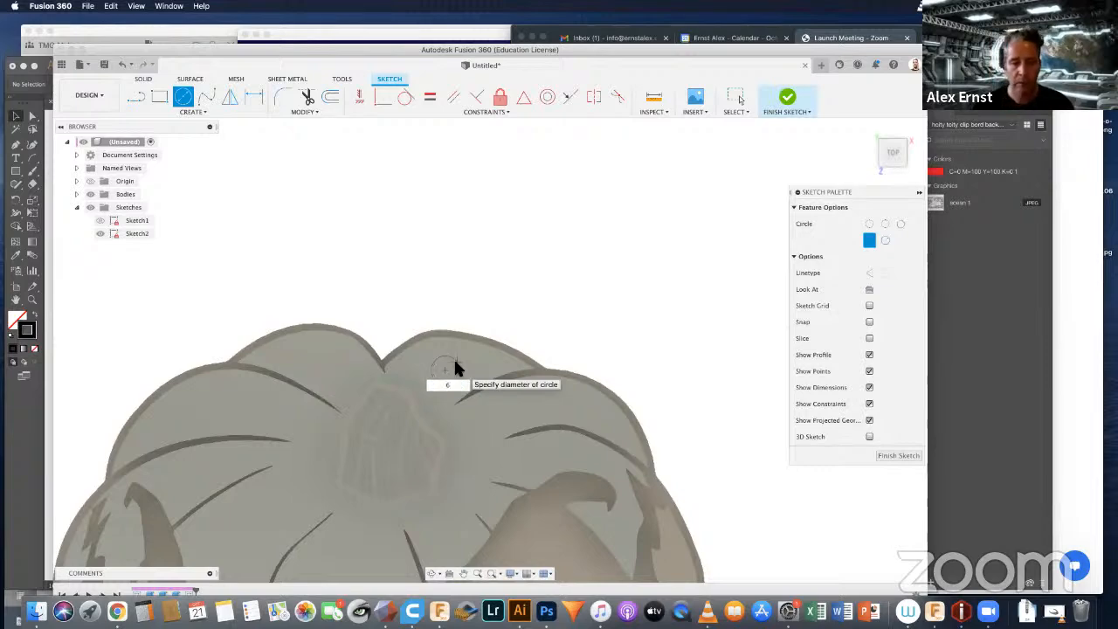
key("Return")
key("Escape")
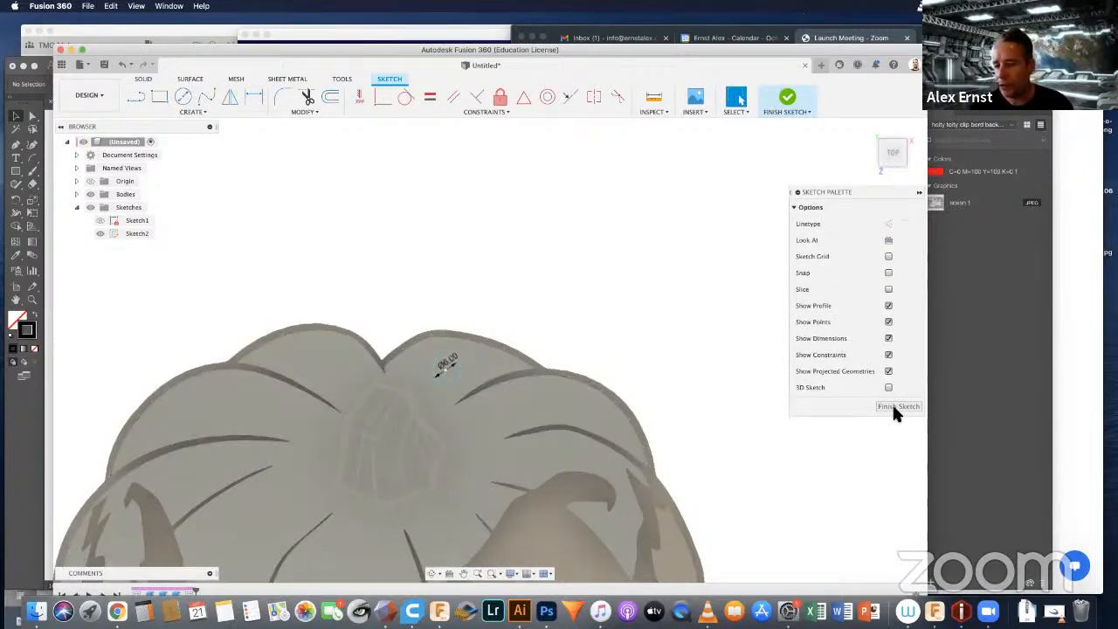
left_click(897, 408)
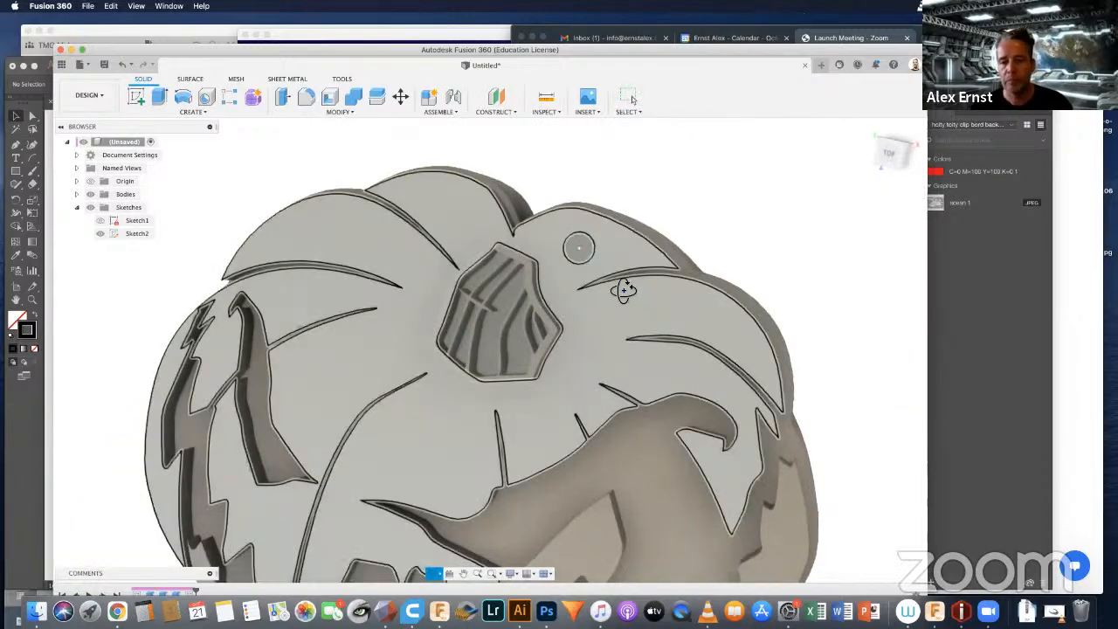
Step: Extrude the circle profile -28 mm as a cut to make a hole through the pumpkin beside the stem
scroll(605, 258, "up", 5)
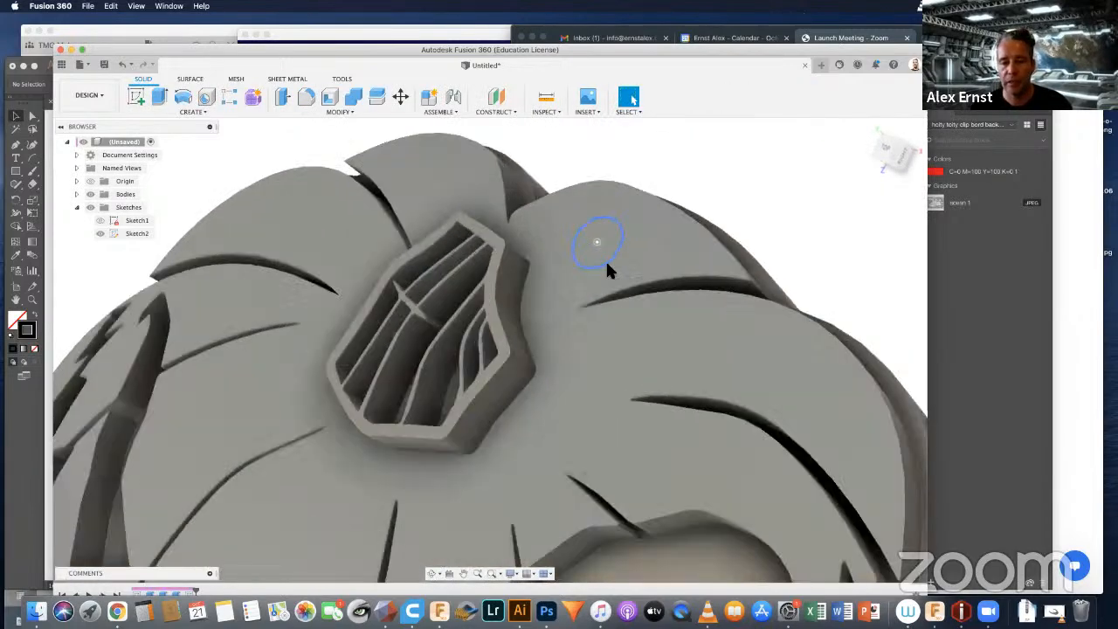
left_click(613, 230)
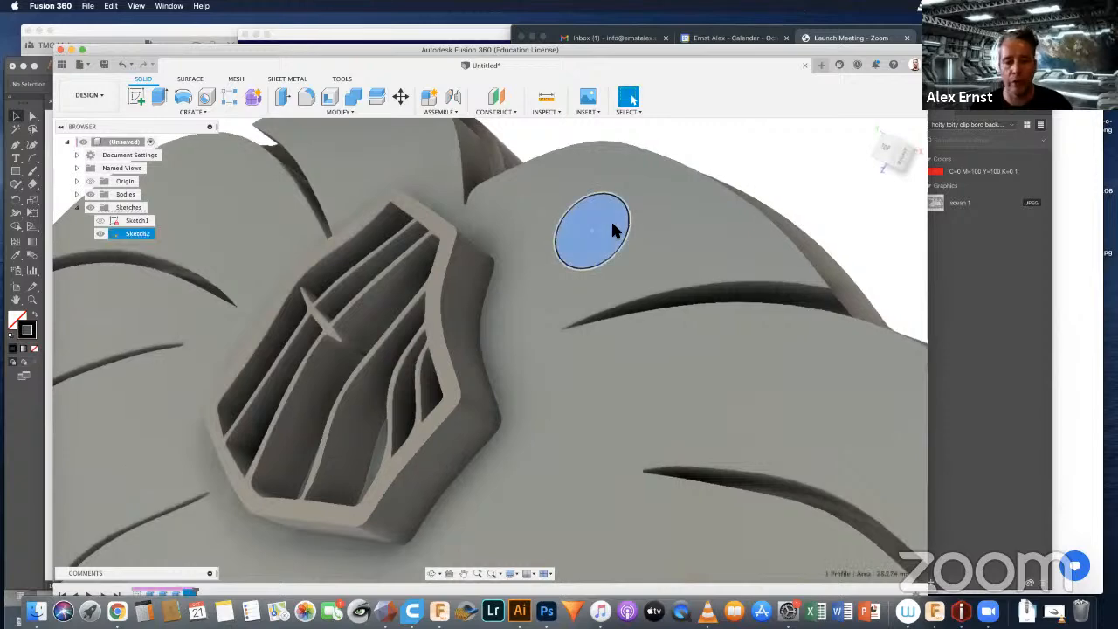
scroll(613, 227, "down", 6)
middle_click_drag(647, 233, 539, 295)
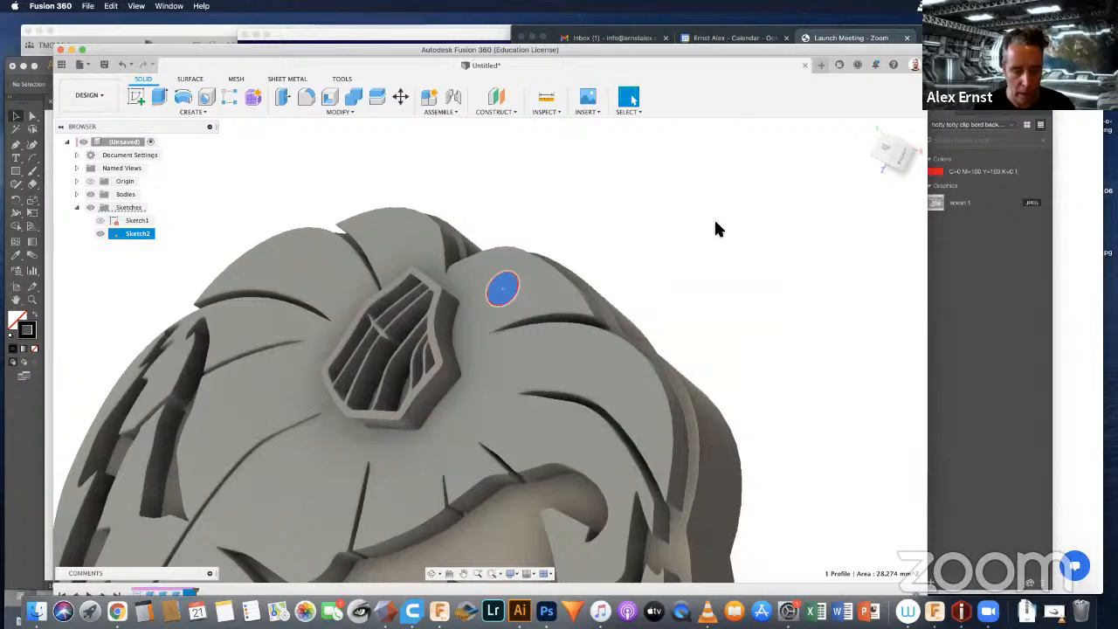
key("e")
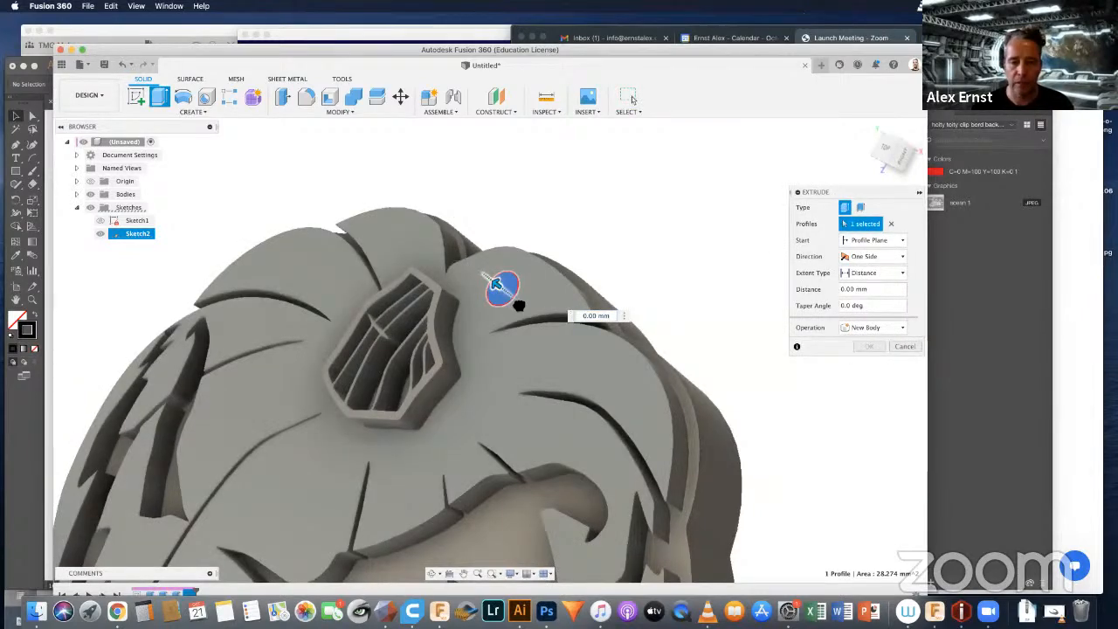
left_click_drag(496, 284, 593, 358)
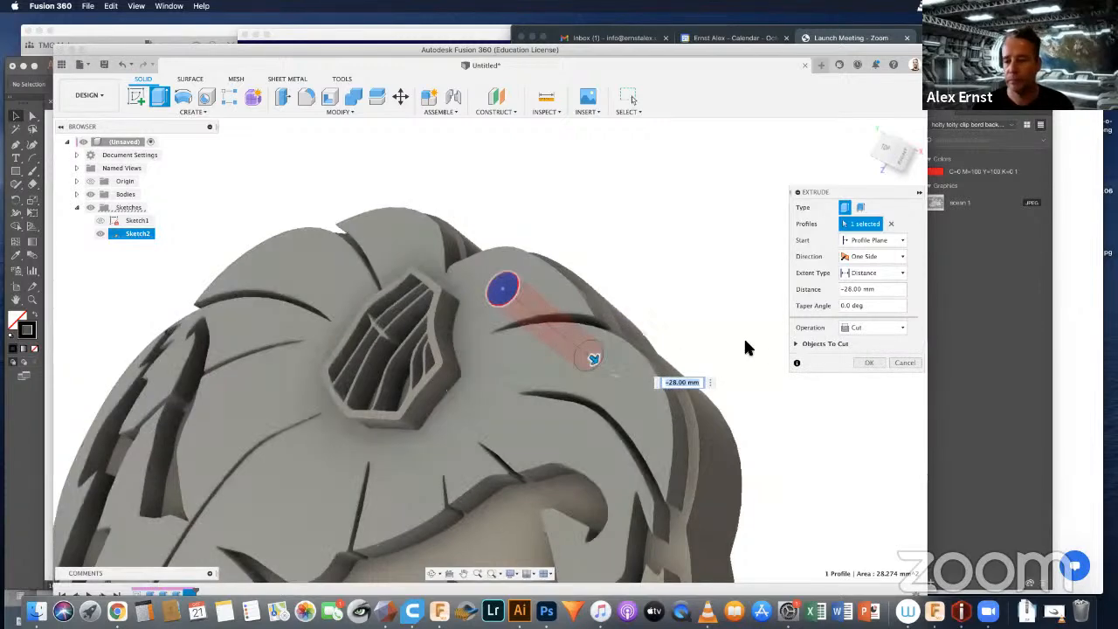
left_click(870, 362)
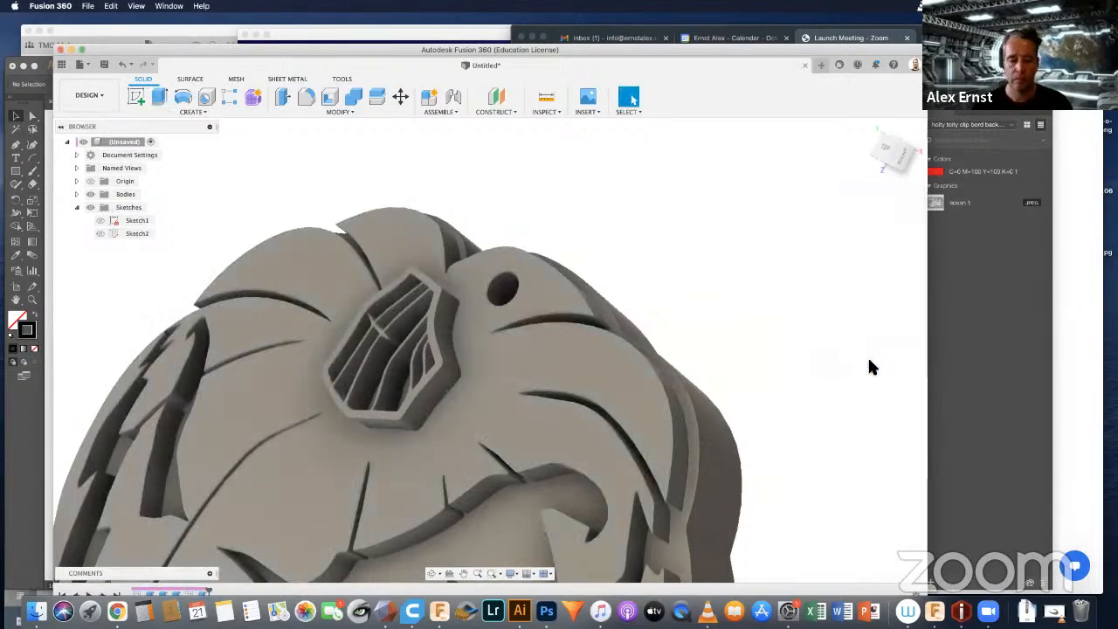
Step: Inspect the hole and the whole pumpkin from several angles
middle_click_drag(647, 376, 563, 353, "shift")
scroll(563, 353, "down", 4)
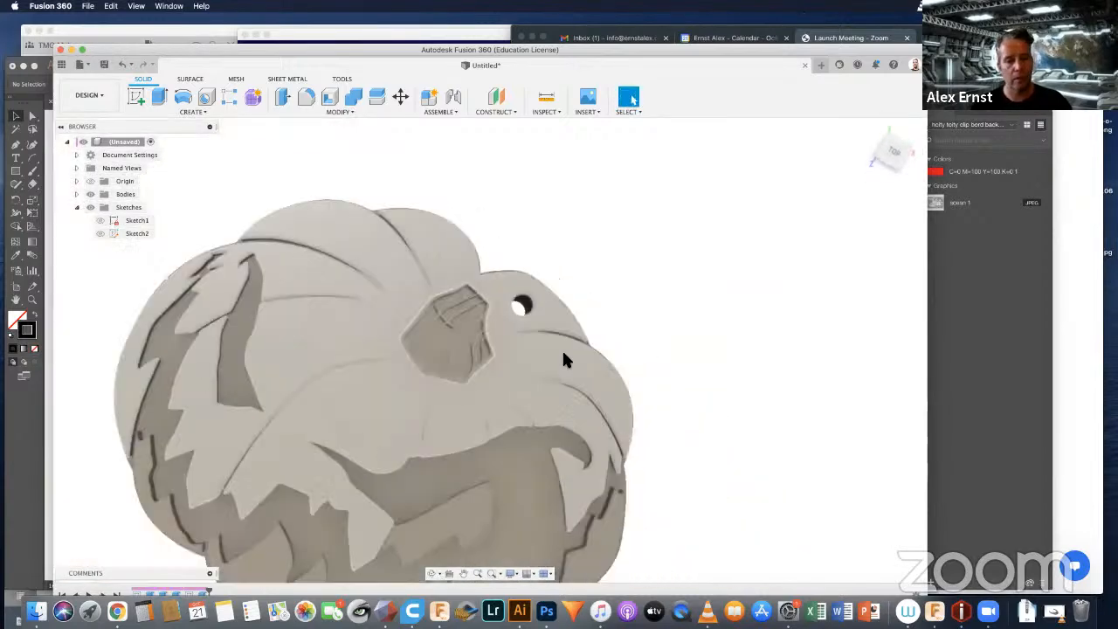
scroll(563, 355, "down", 3)
middle_click_drag(684, 359, 680, 382, "shift")
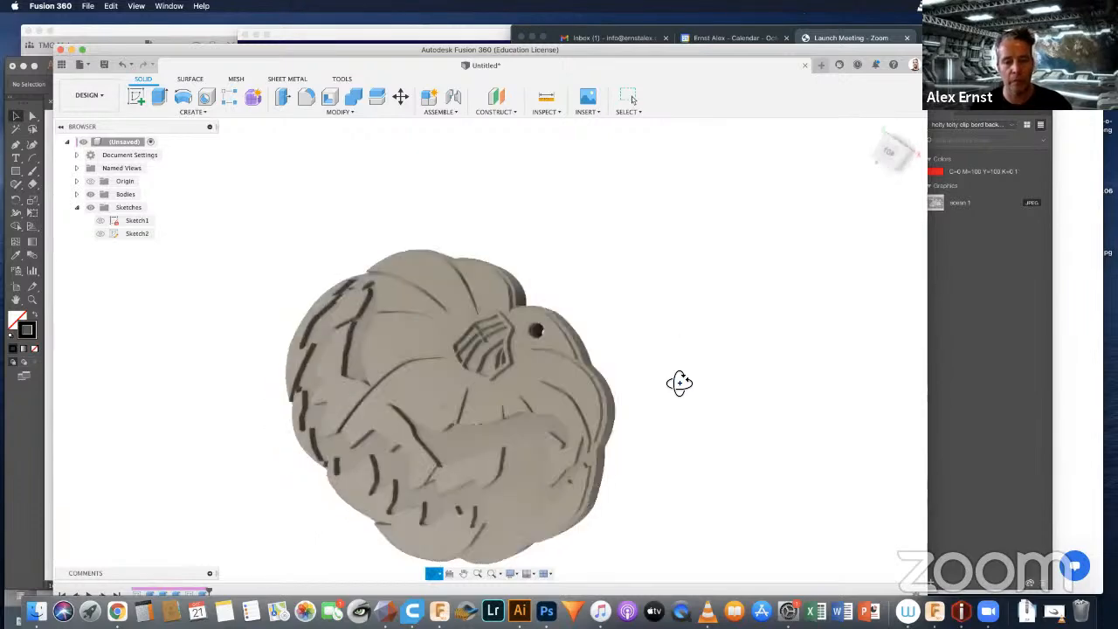
middle_click_drag(656, 302, 690, 236)
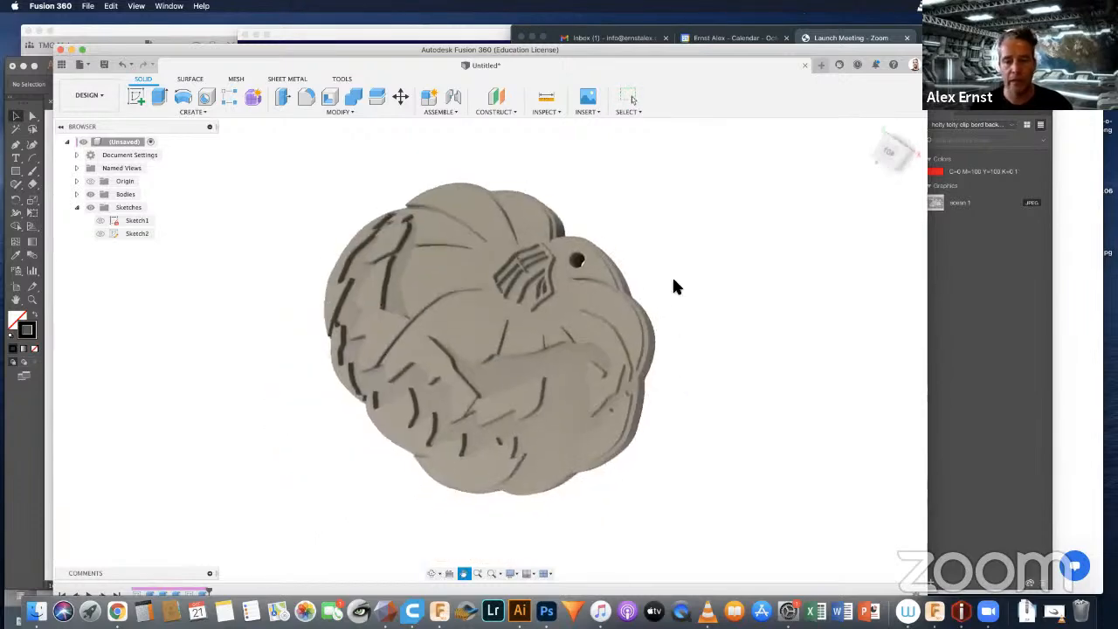
mouse_move(696, 322)
middle_mouse_down("shift")
mouse_move(708, 332)
mouse_move(722, 322)
mouse_move(728, 291)
mouse_move(714, 320)
middle_mouse_up("shift")
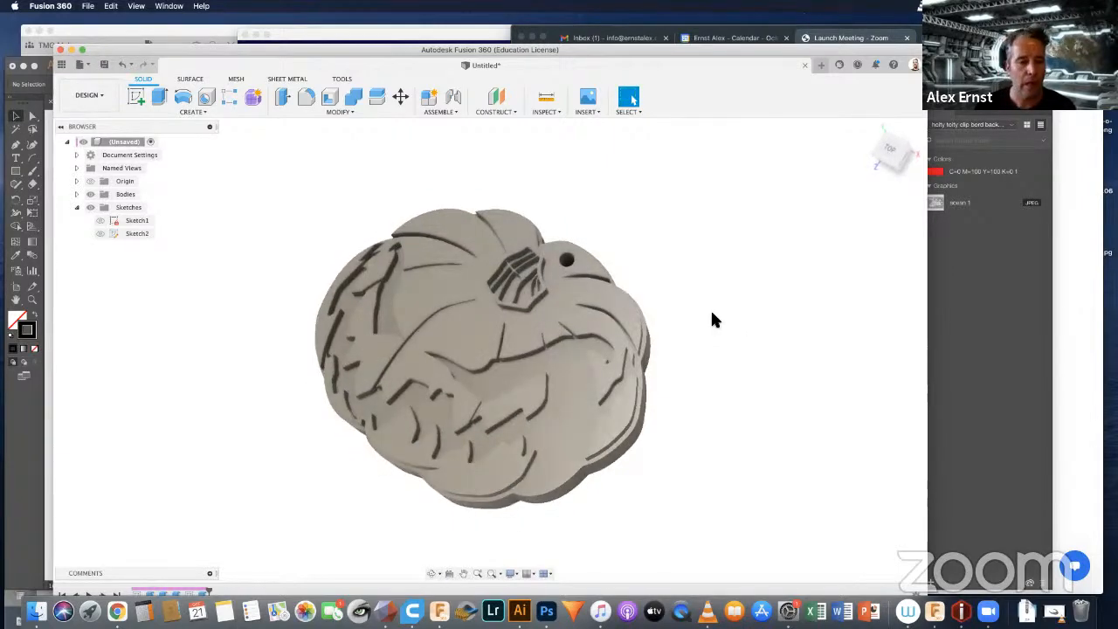
Step: Open the appearance settings for the pumpkin body and expand the Powder Coat Rough paints in the library
left_click(76, 194)
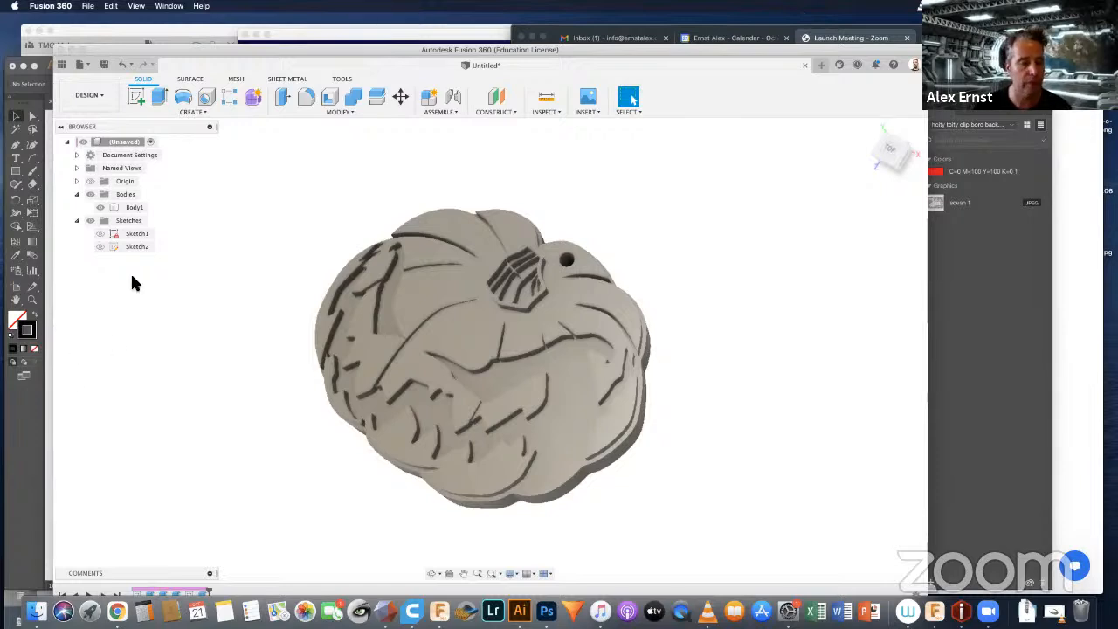
right_click(134, 207)
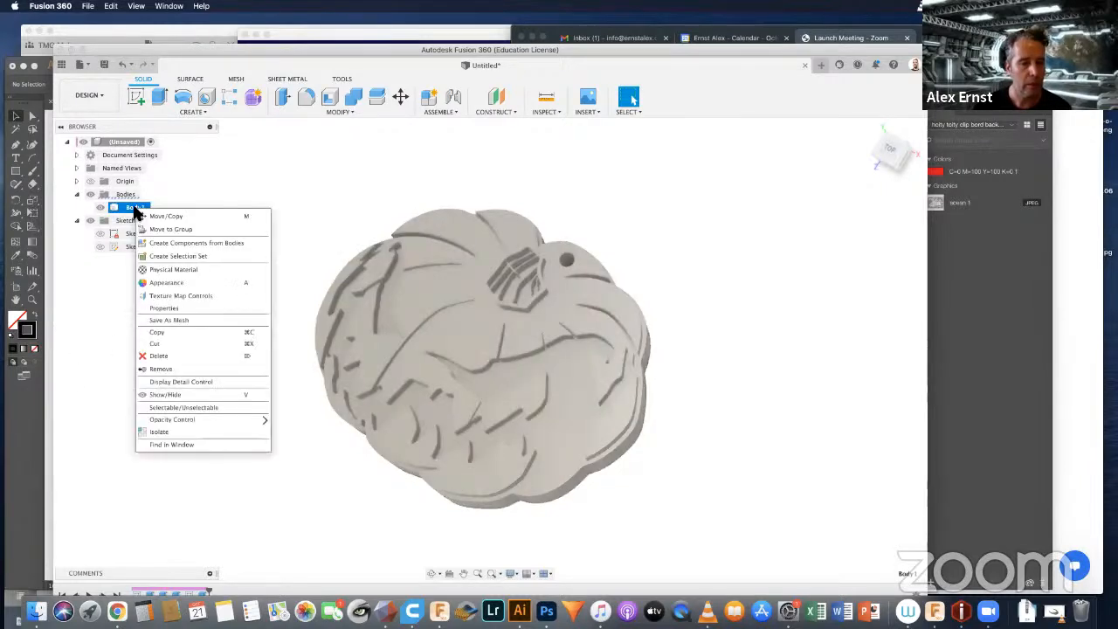
left_click(169, 283)
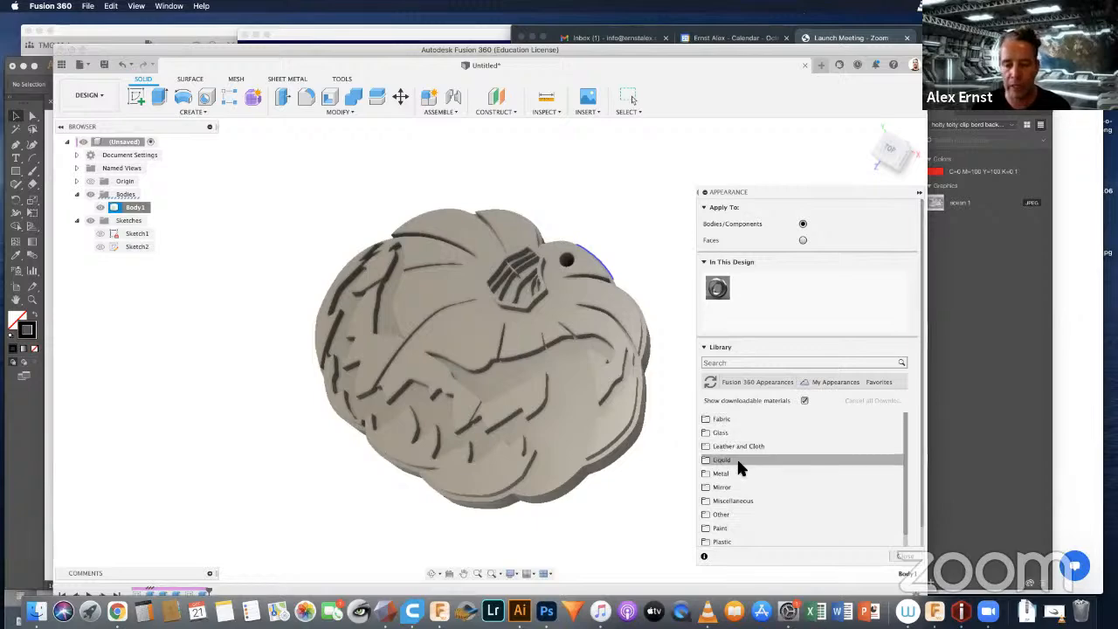
scroll(741, 463, "down", 3)
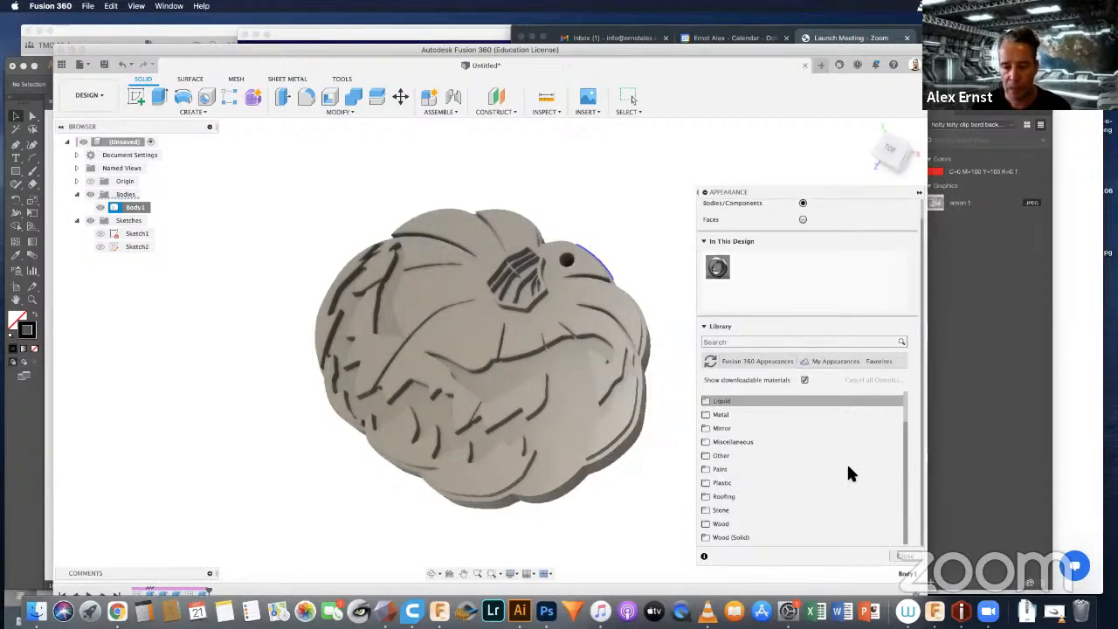
left_click(707, 471)
scroll(808, 455, "down", 2)
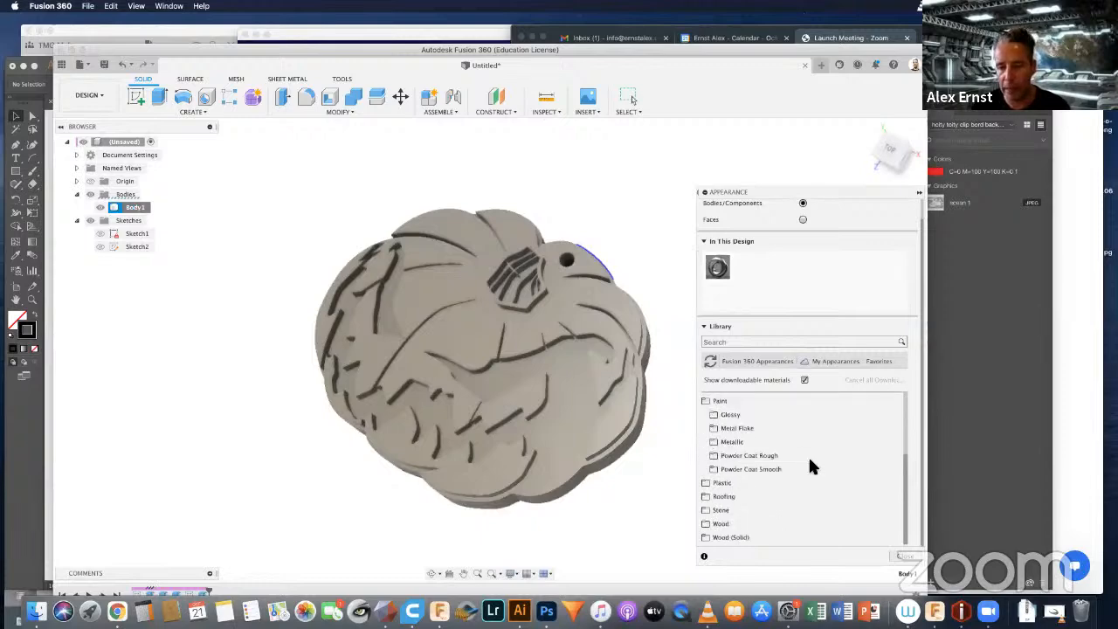
scroll(809, 463, "up", 2)
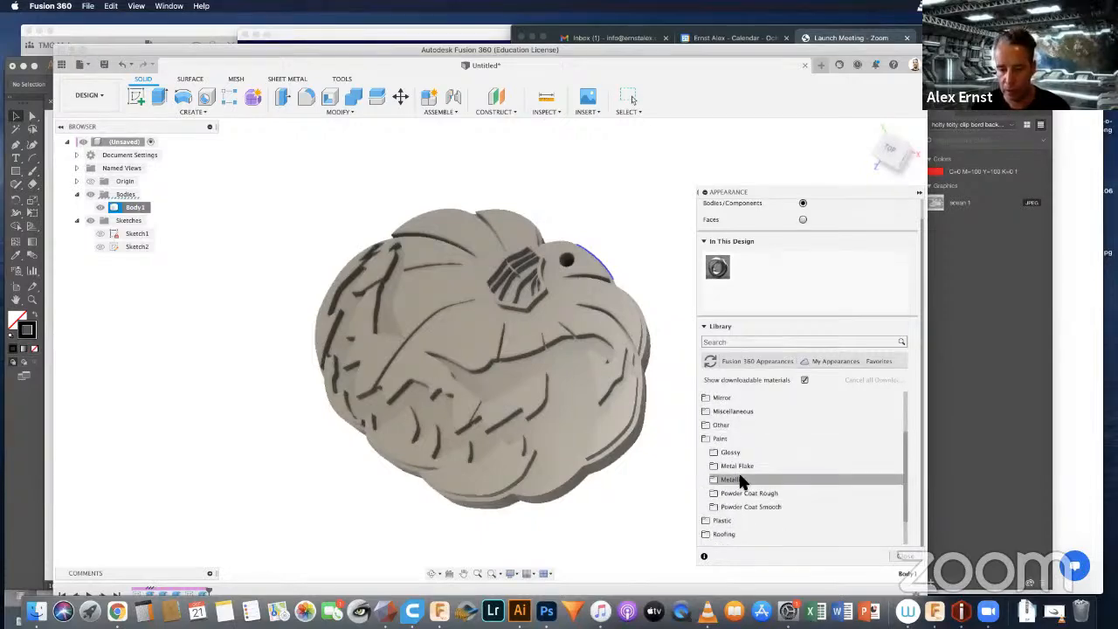
left_click(753, 494)
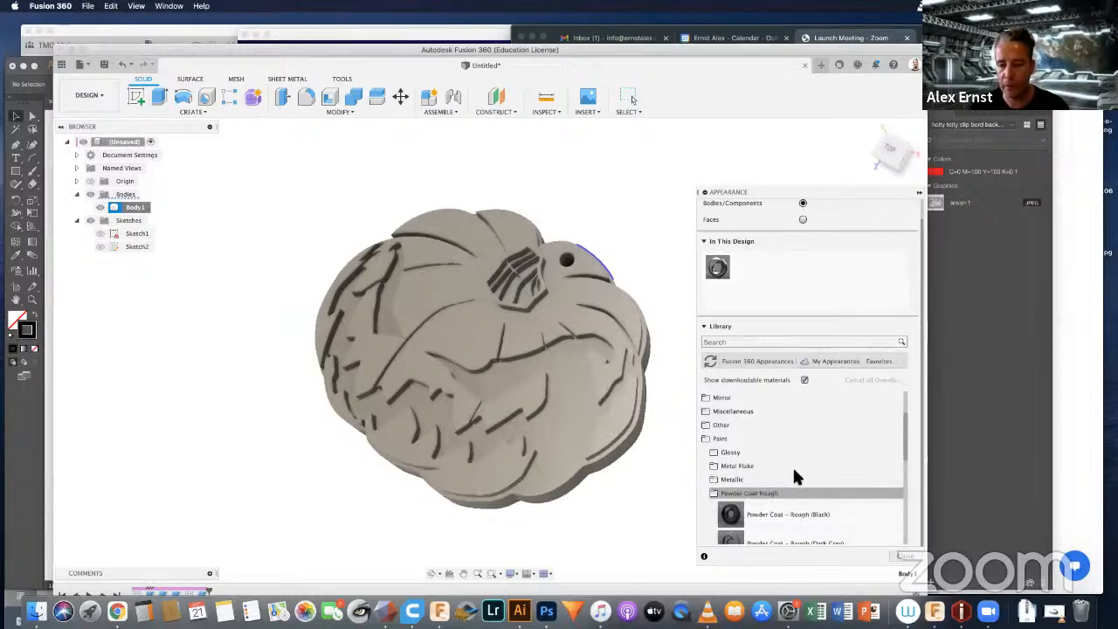
Step: Apply the Powder Coat - Rough (Yellow) appearance to the pumpkin body and close the appearance settings
scroll(793, 472, "down", 2)
scroll(793, 469, "down", 3)
scroll(793, 470, "up", 2)
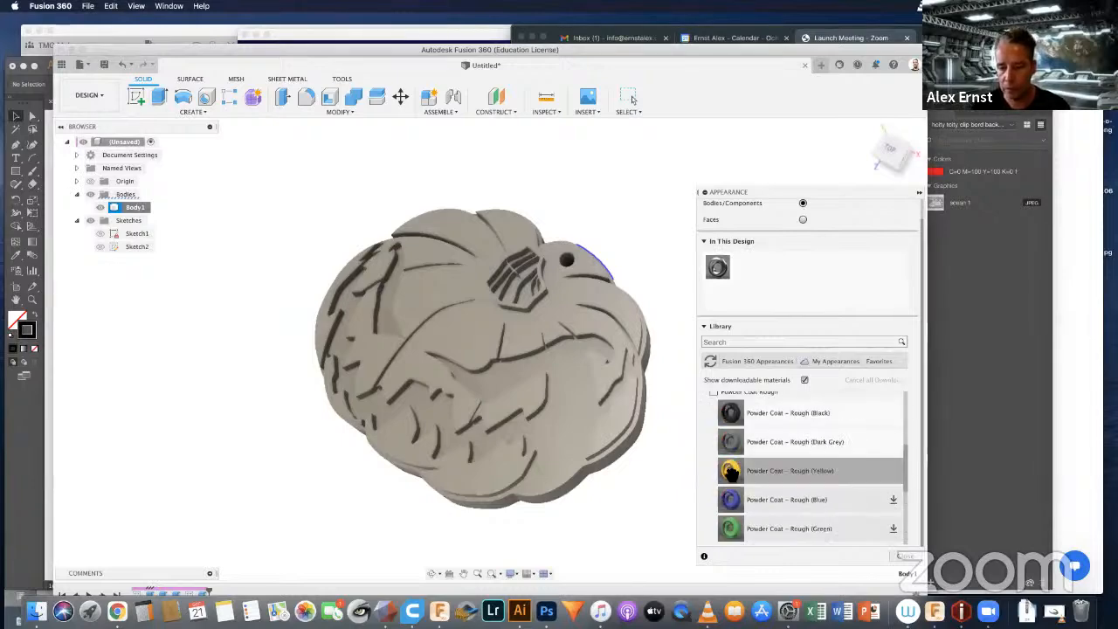
scroll(765, 480, "down", 5)
scroll(769, 478, "up", 4)
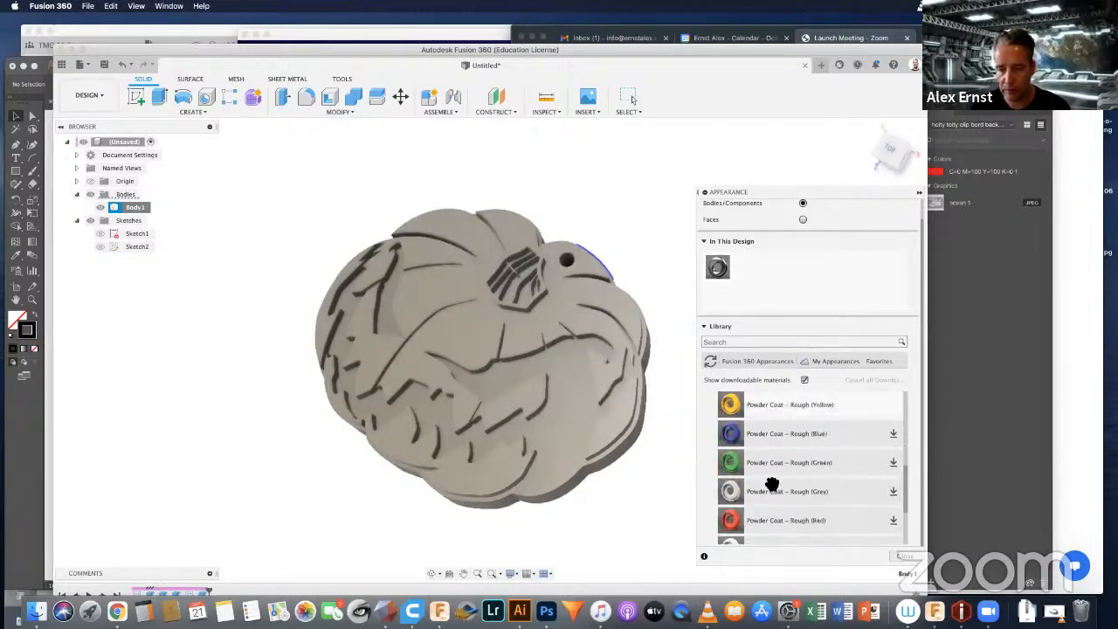
scroll(774, 476, "down", 1)
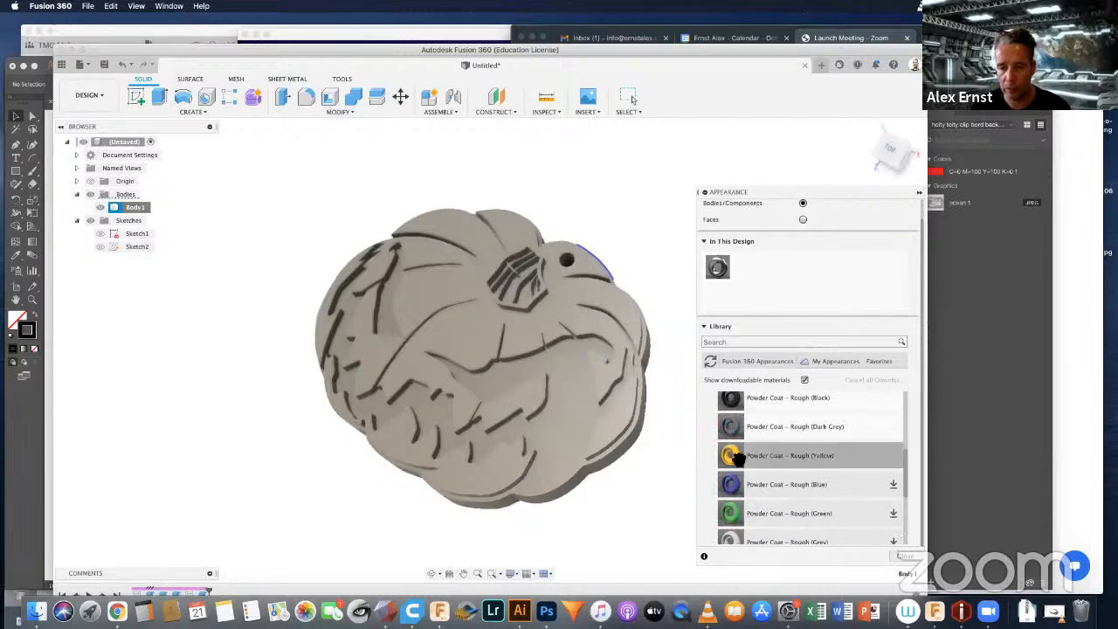
left_click_drag(734, 456, 554, 406)
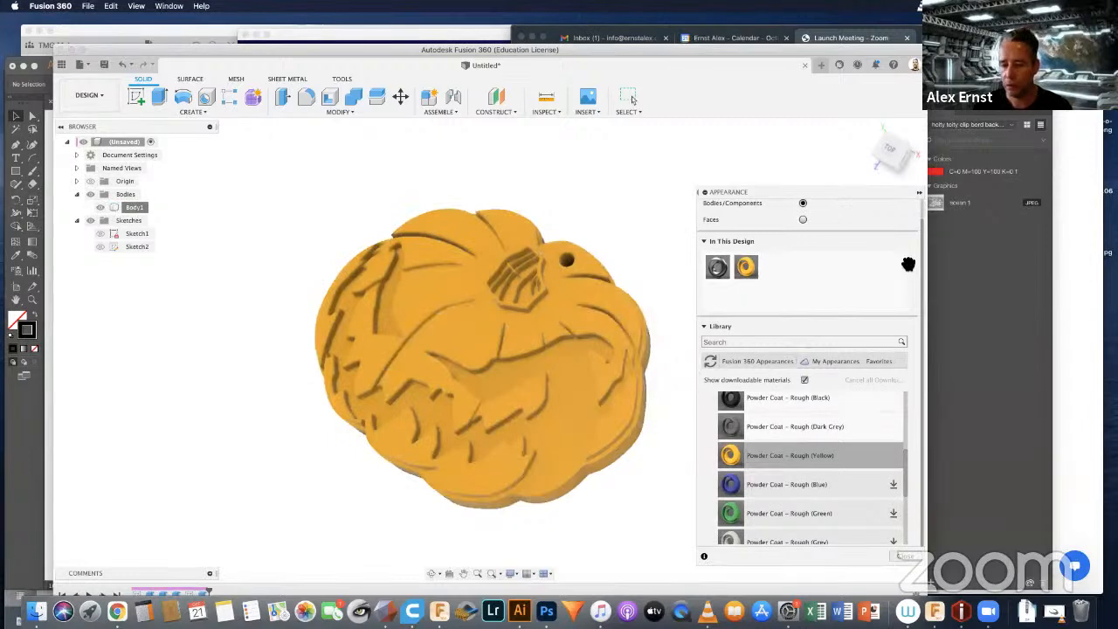
left_click(904, 557)
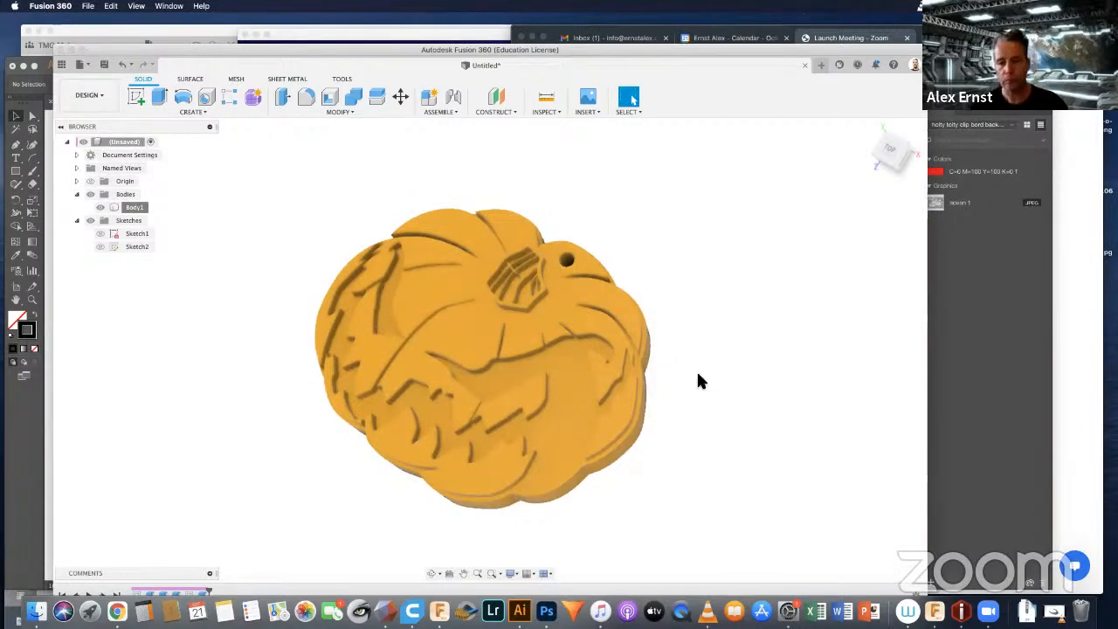
Step: Turn the pumpkin to a slightly tilted view and switch to the Render workspace
middle_click_drag(568, 349, 572, 307, "shift")
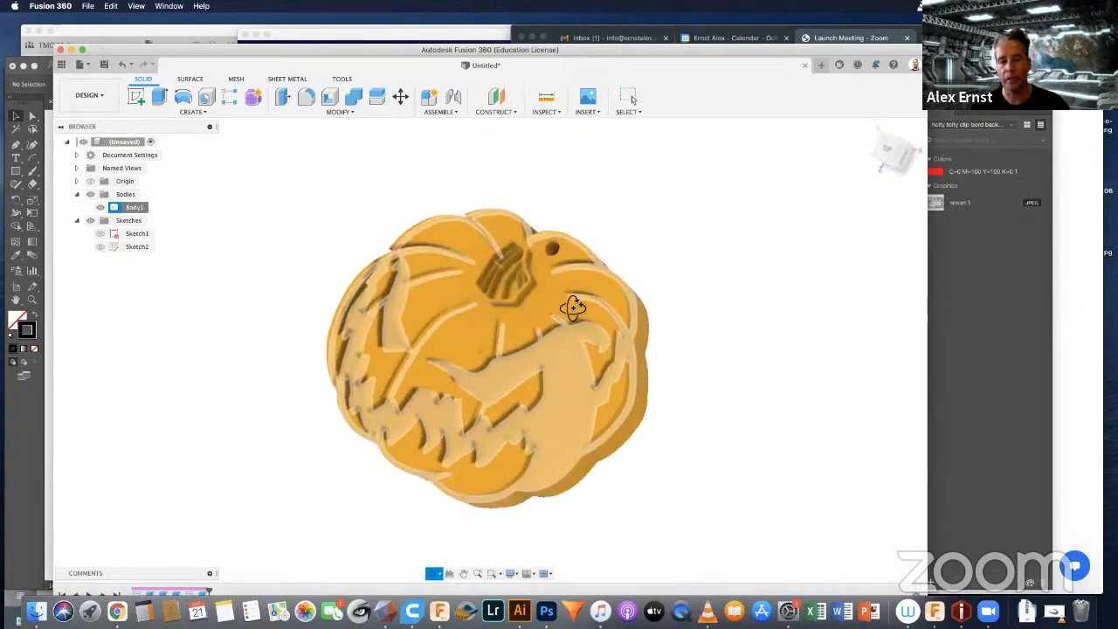
key("Escape")
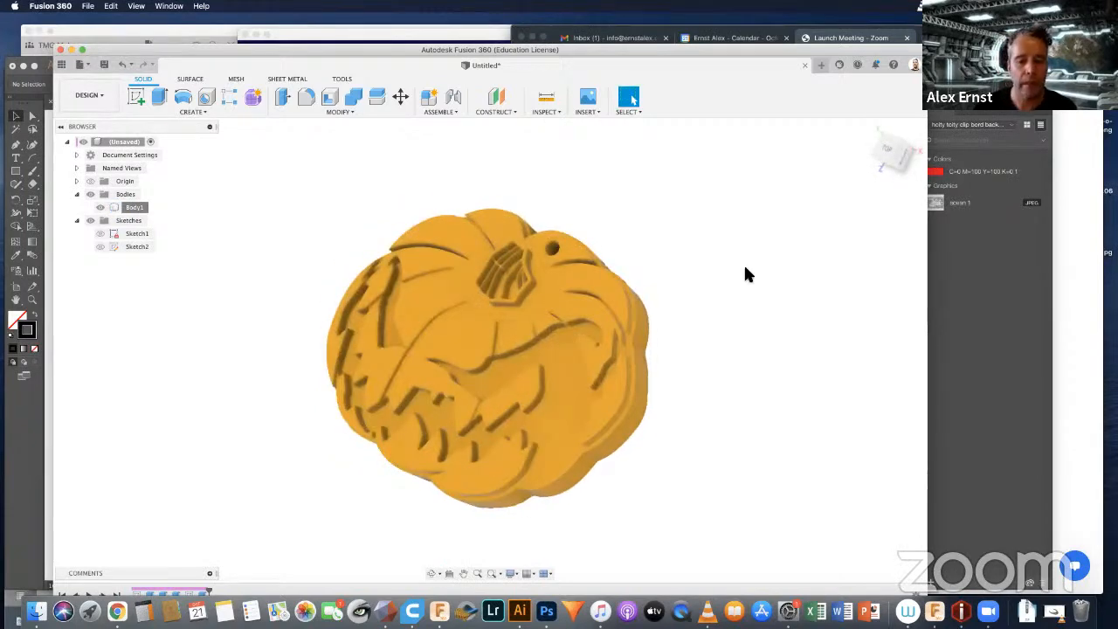
left_click(102, 94)
left_click(101, 94)
left_click(102, 95)
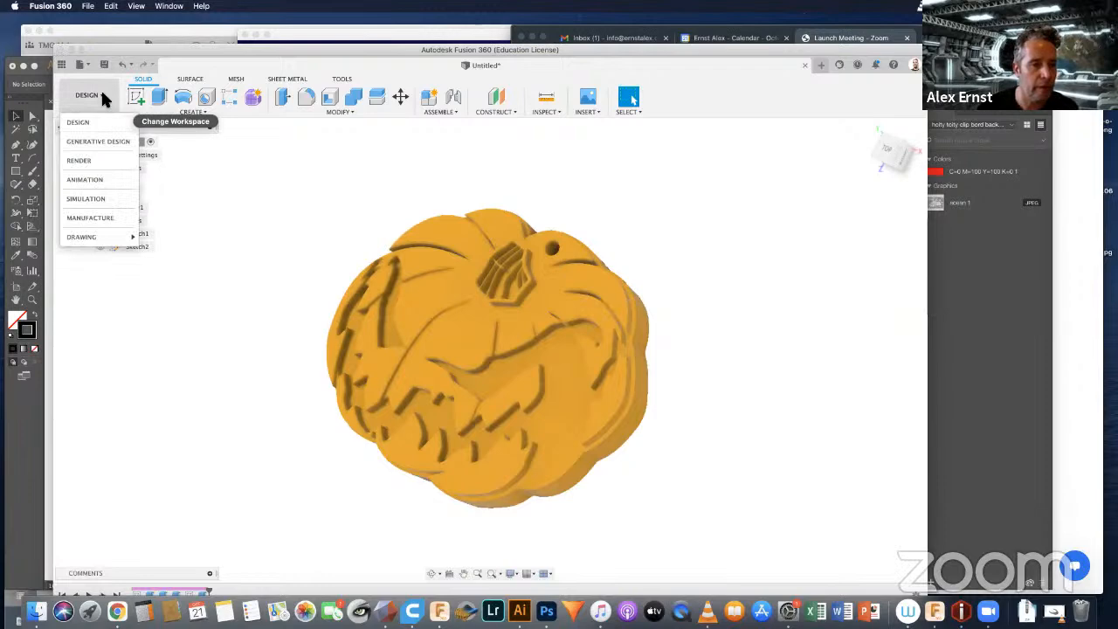
left_click(96, 163)
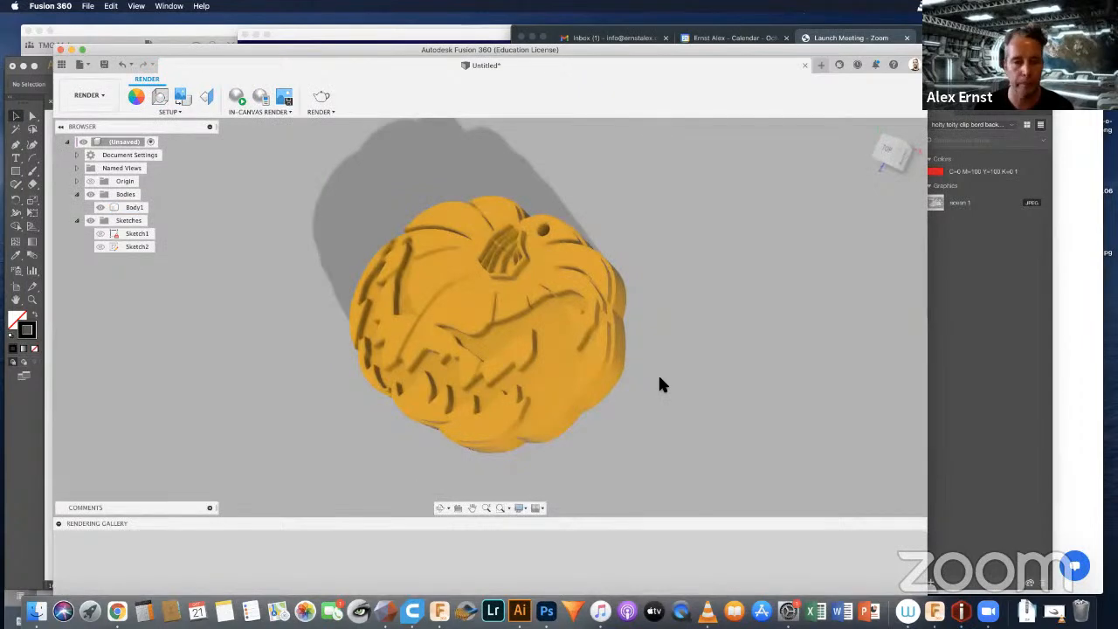
Step: Open the scene settings and rotate the environment position to -54.4 deg so the pumpkin's shadow falls to its side
left_click(168, 112)
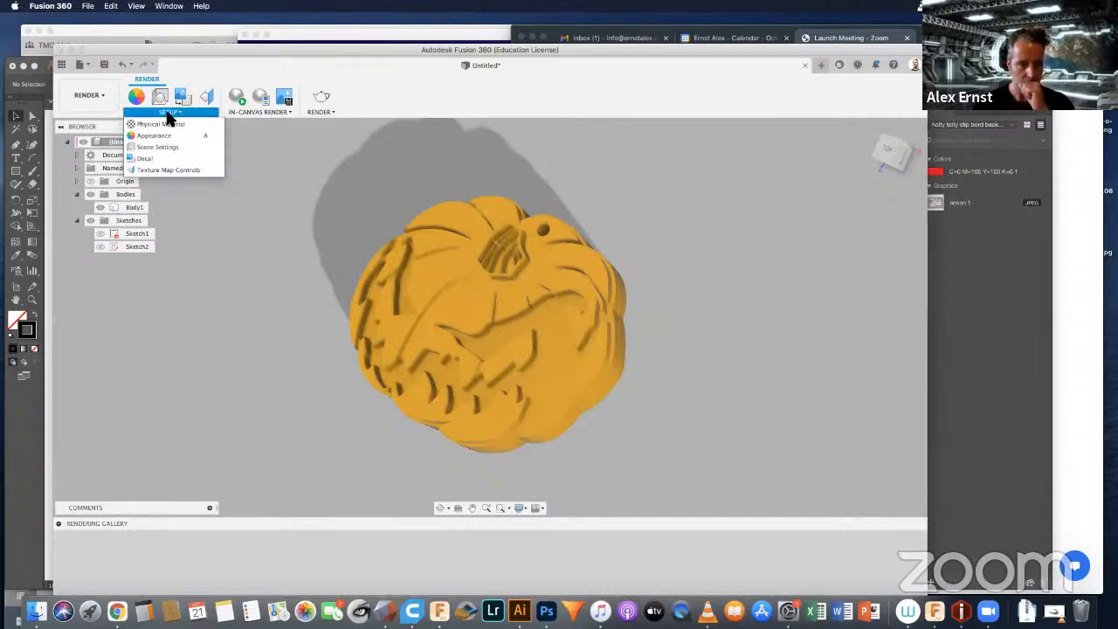
left_click(150, 147)
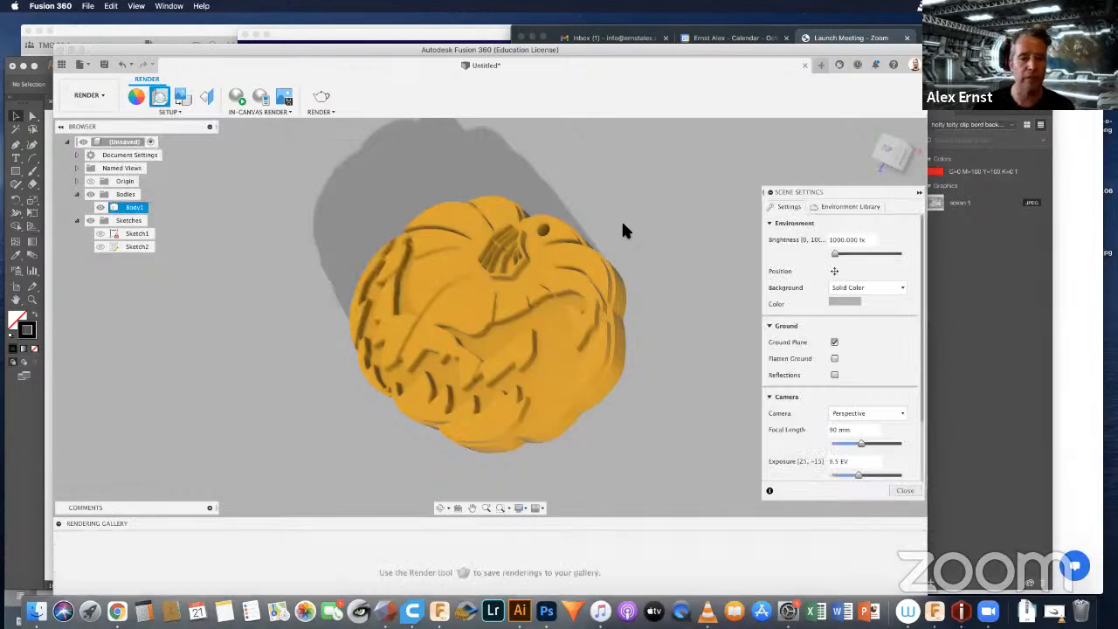
left_click(834, 272)
left_click_drag(731, 373, 706, 353)
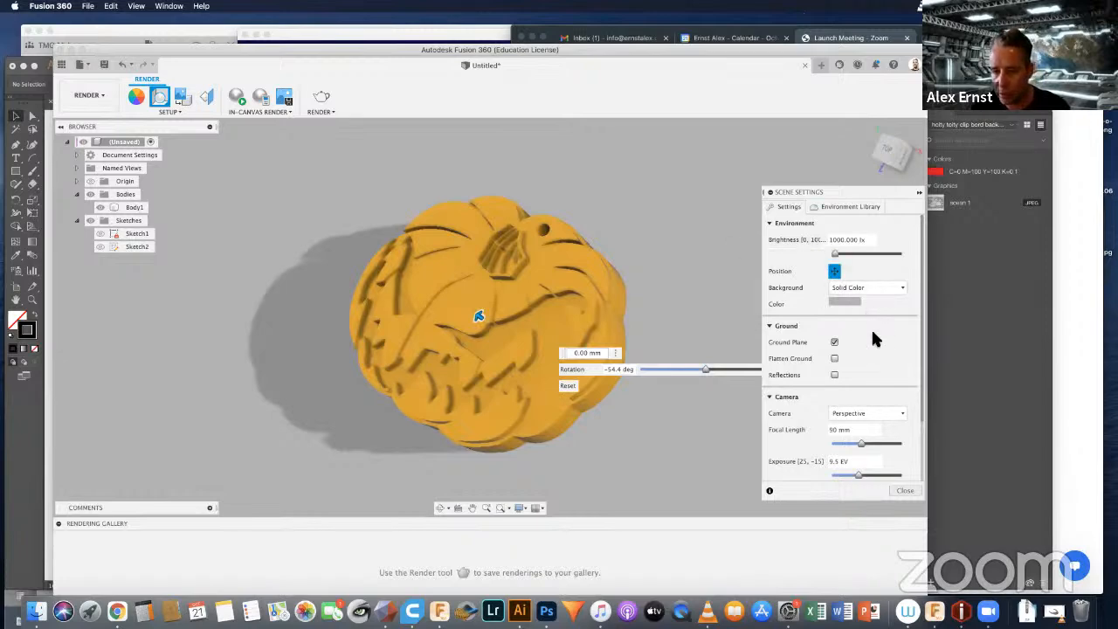
left_click(834, 273)
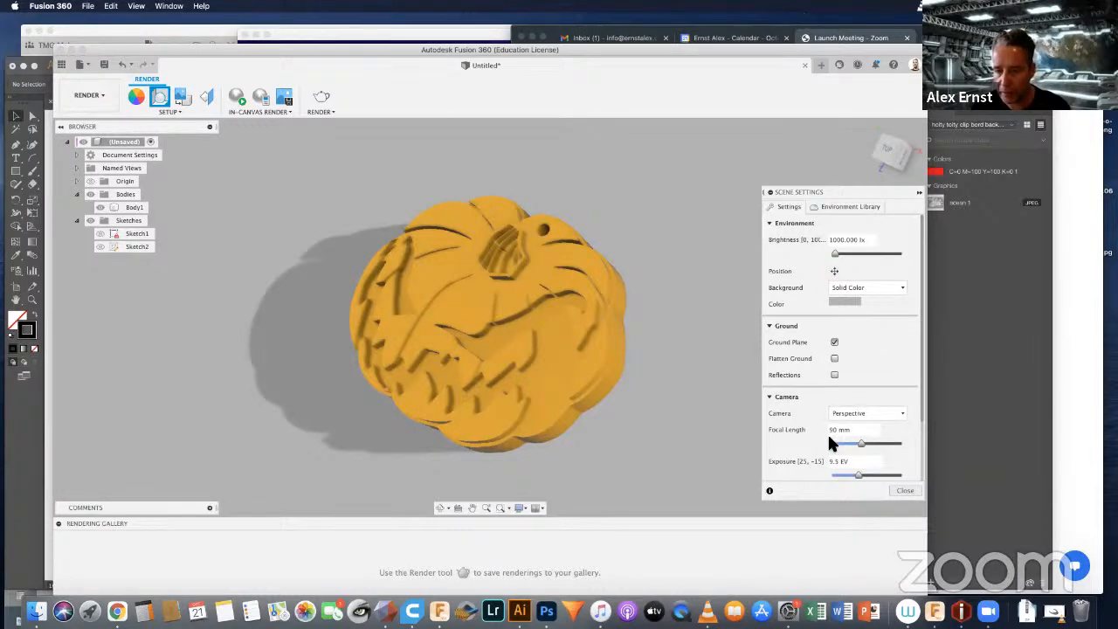
Step: Reframe the pumpkin, change the scene's solid background color to a dark grey and close the scene settings
left_click(464, 330)
scroll(464, 330, "down", 2)
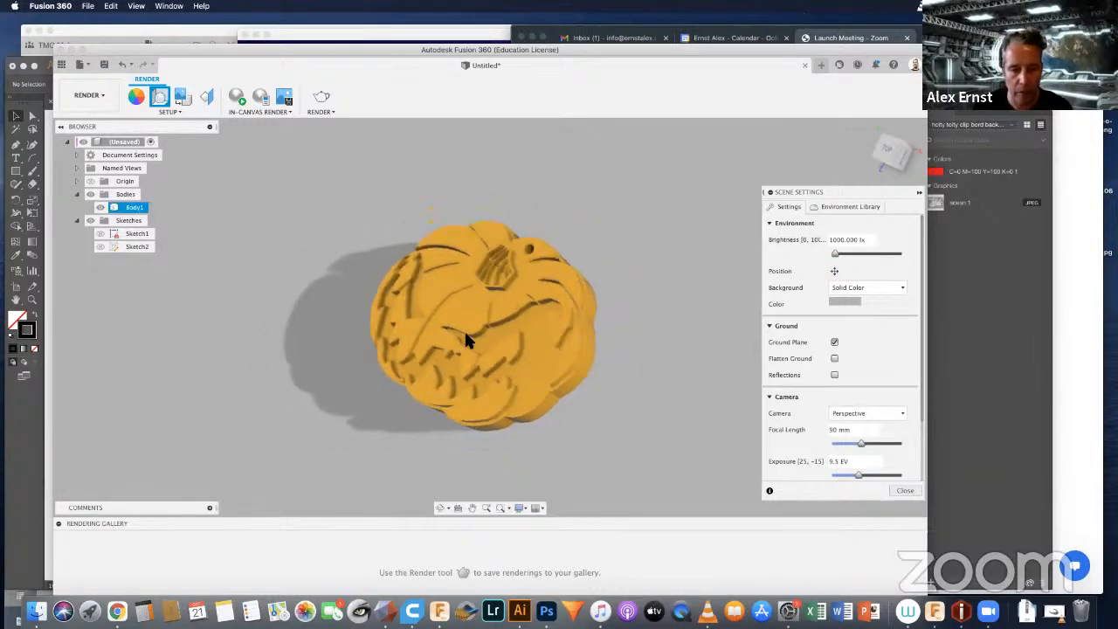
middle_click_drag(481, 333, 512, 296)
scroll(516, 305, "up", 2)
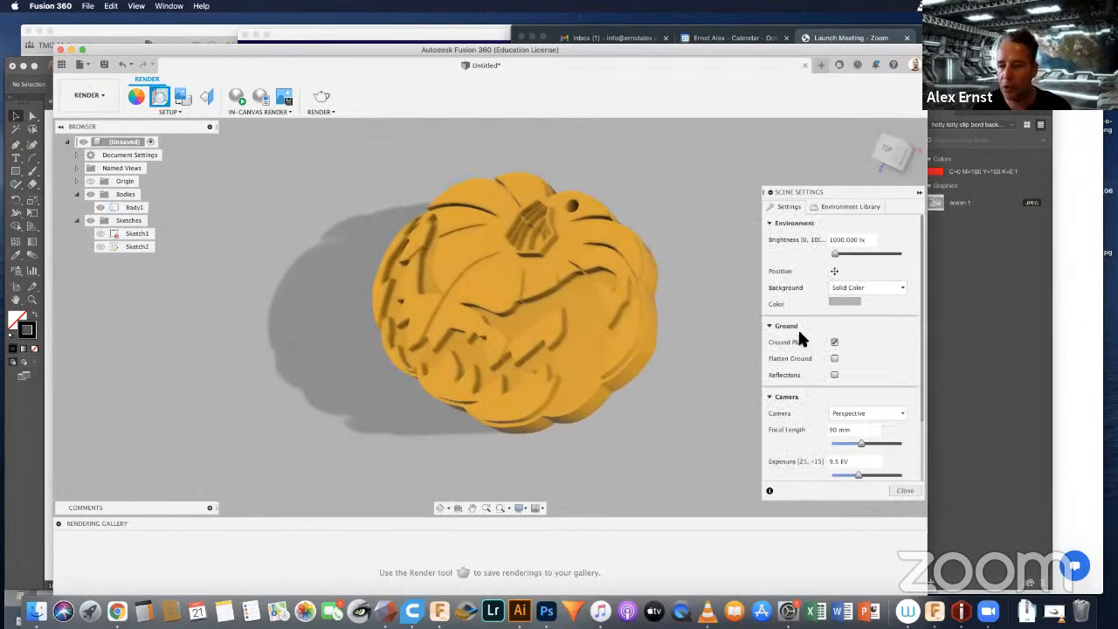
left_click(840, 301)
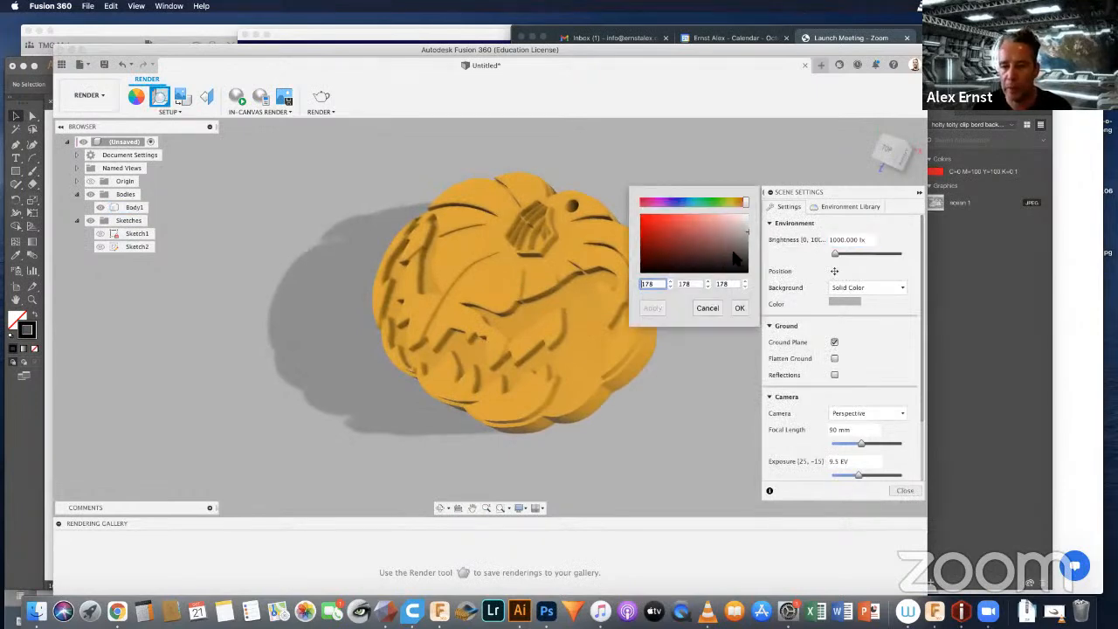
left_click_drag(738, 255, 739, 266)
left_click(738, 308)
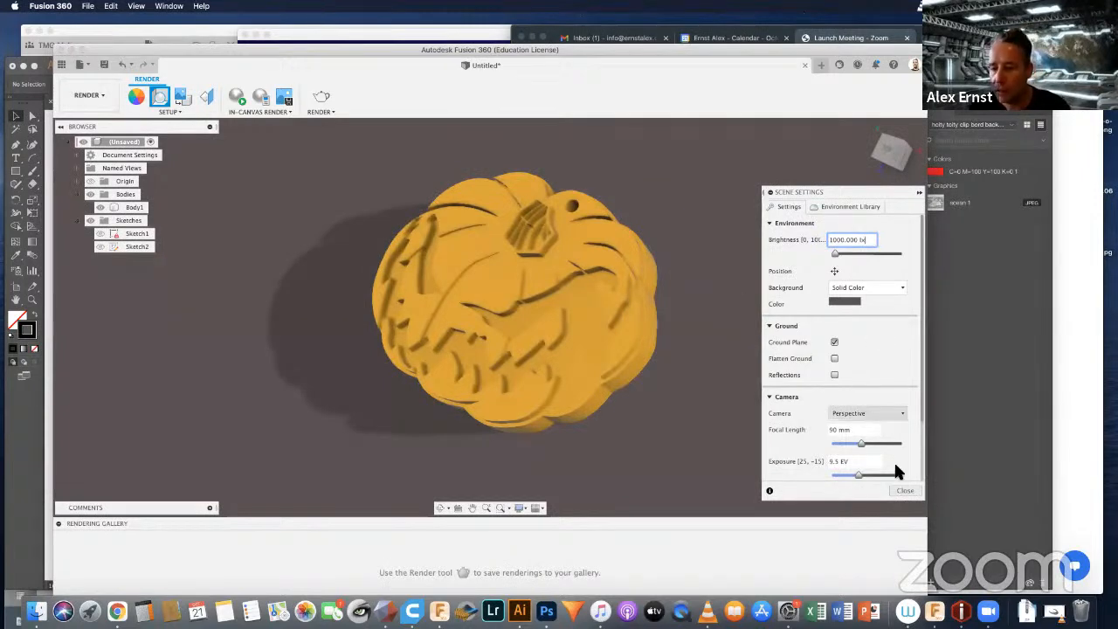
left_click(901, 490)
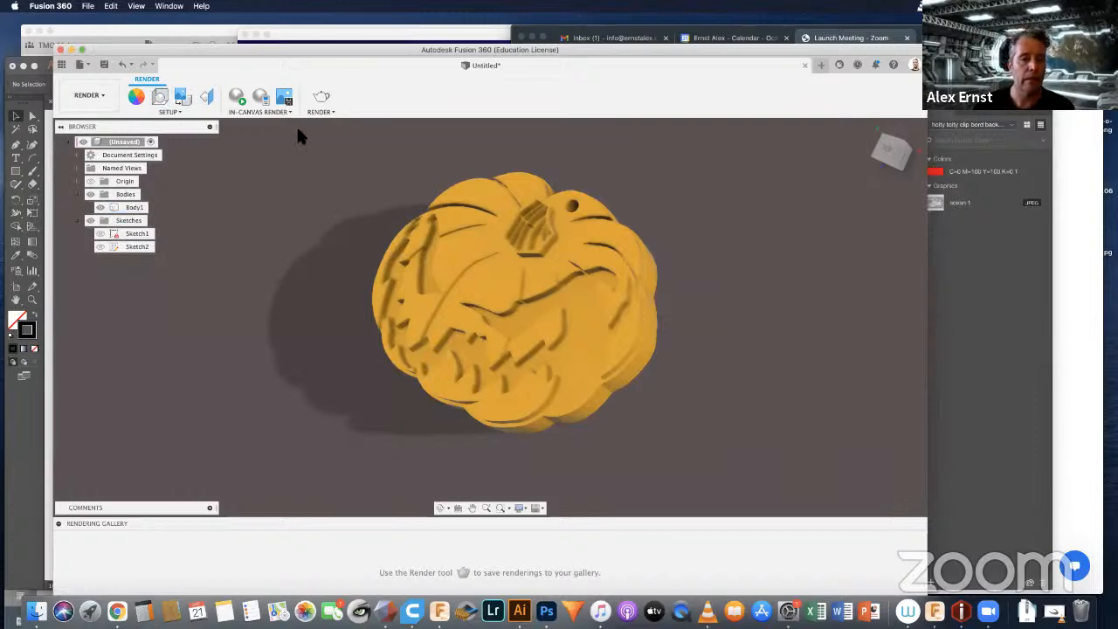
Step: Review the in-canvas render settings and accept them with the Fast performance option
left_click(329, 113)
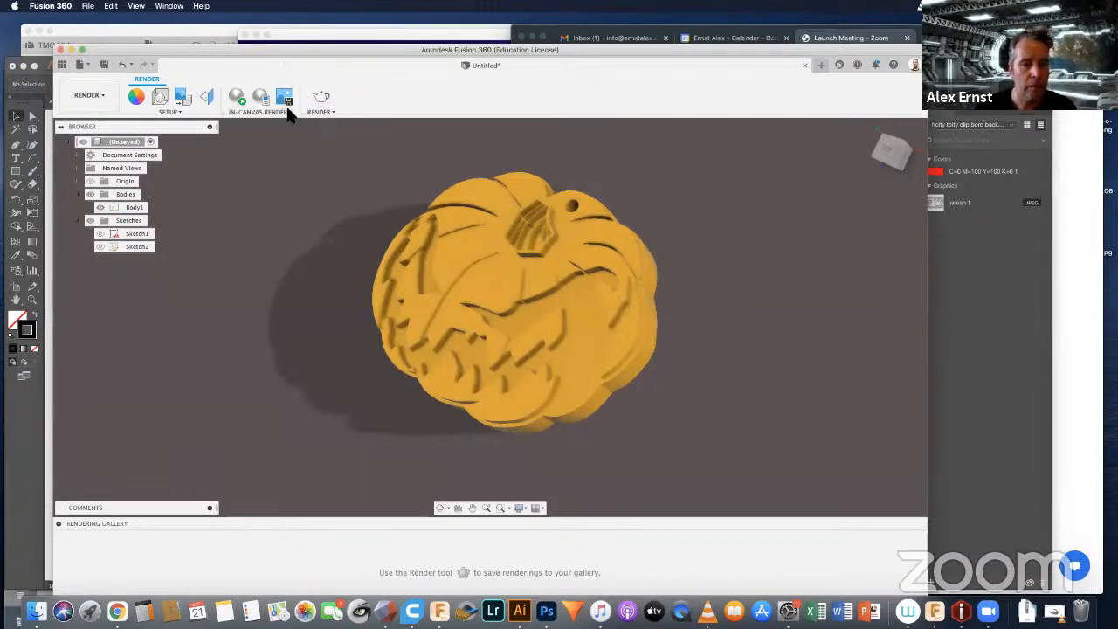
left_click(287, 112)
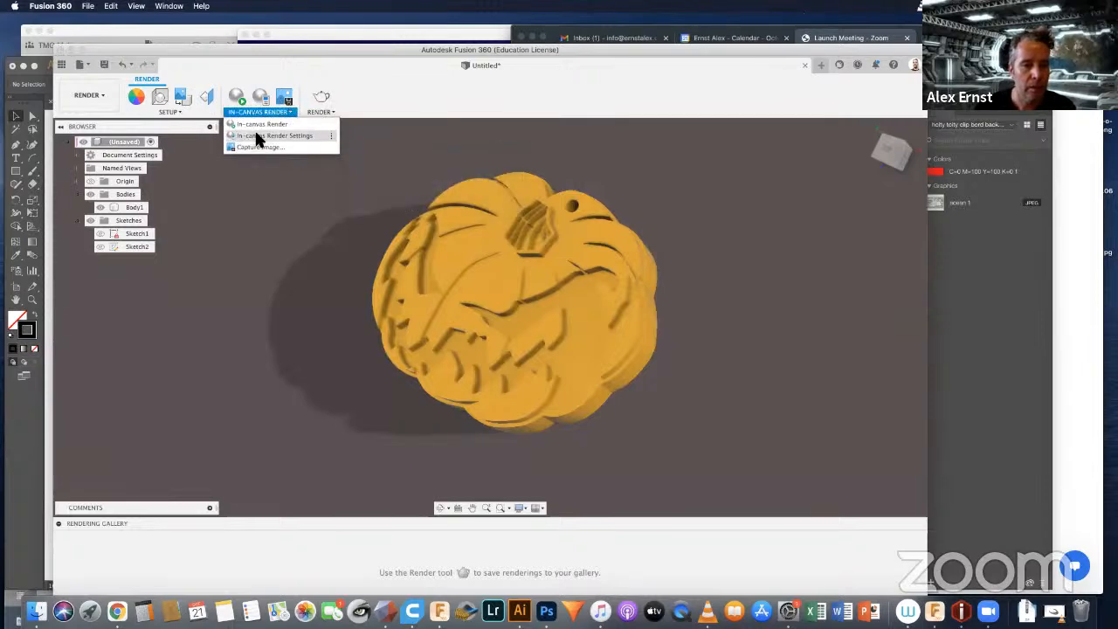
left_click(262, 136)
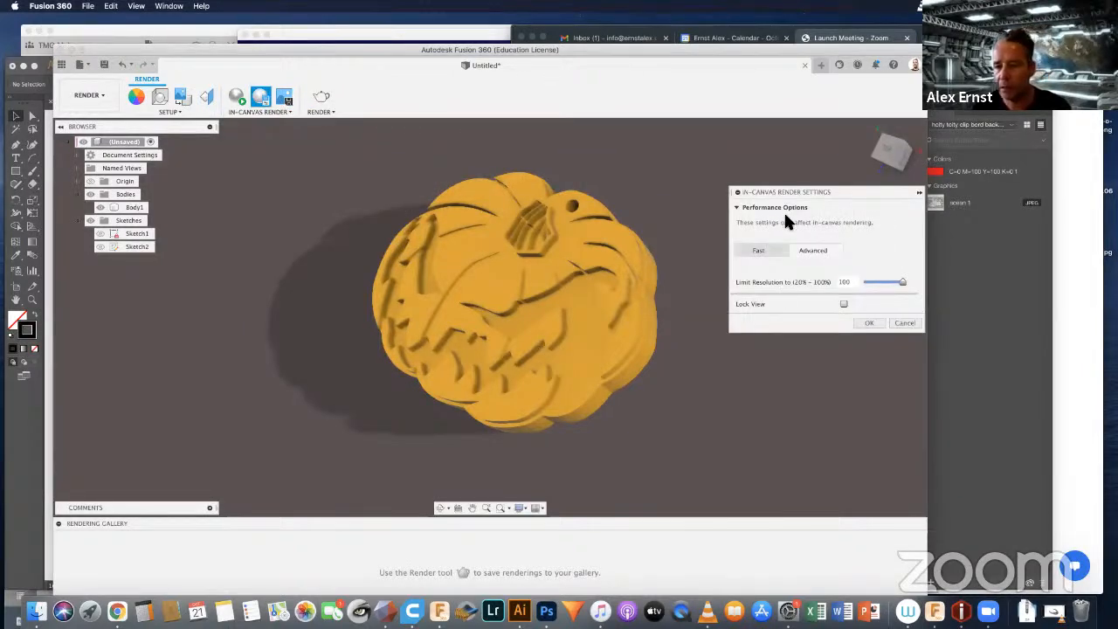
left_click(869, 322)
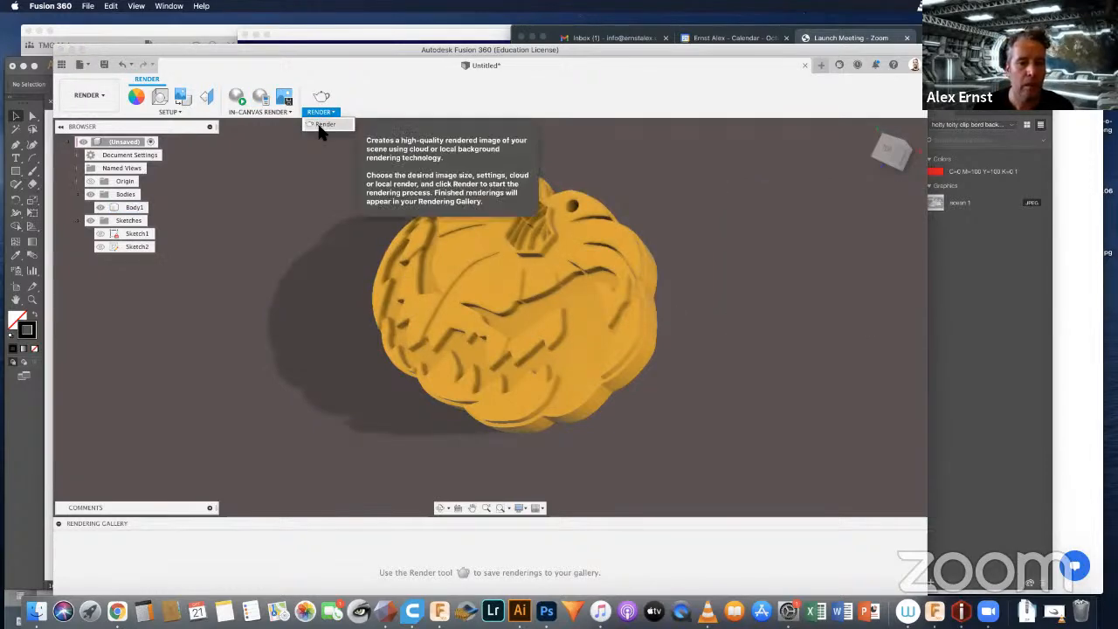
Step: Try to start the Render tool, and save the design under the name Jacko
left_click(318, 116)
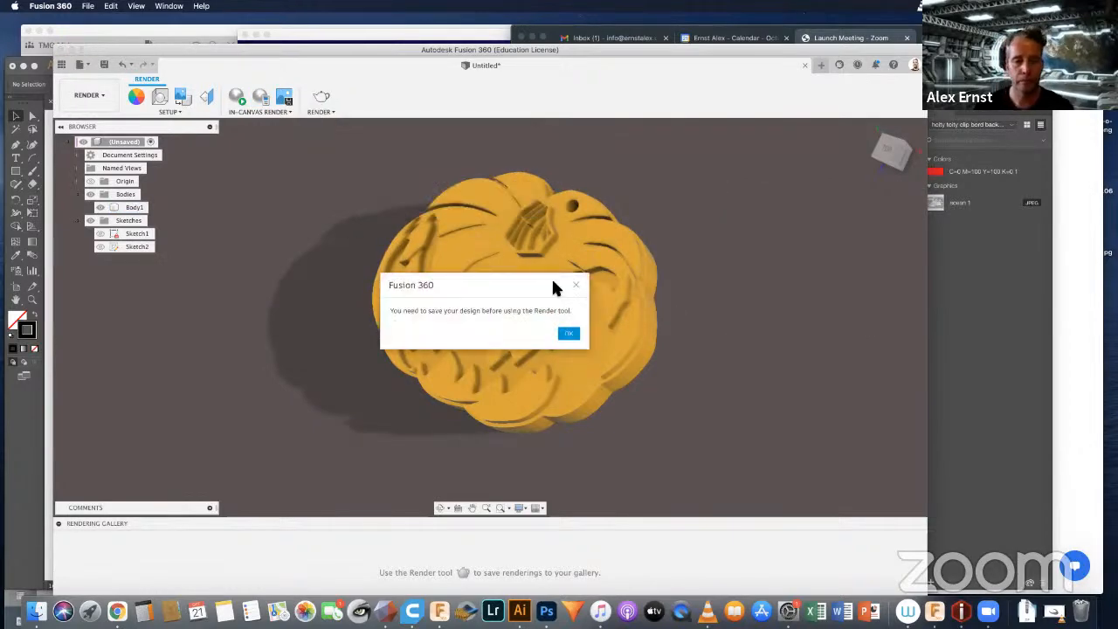
left_click(567, 333)
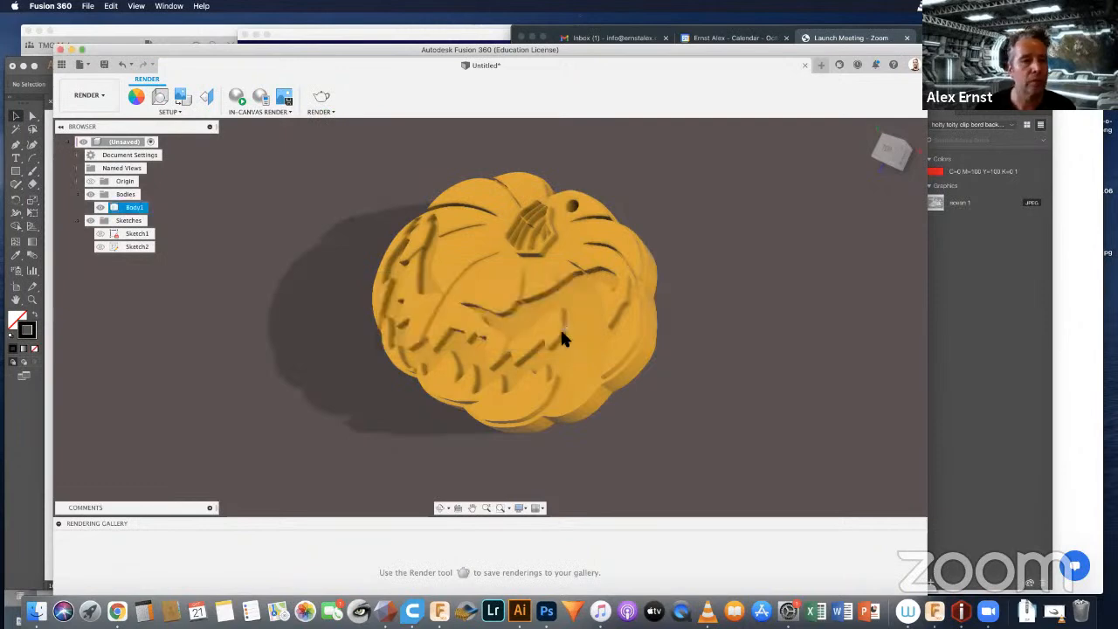
left_click(104, 65)
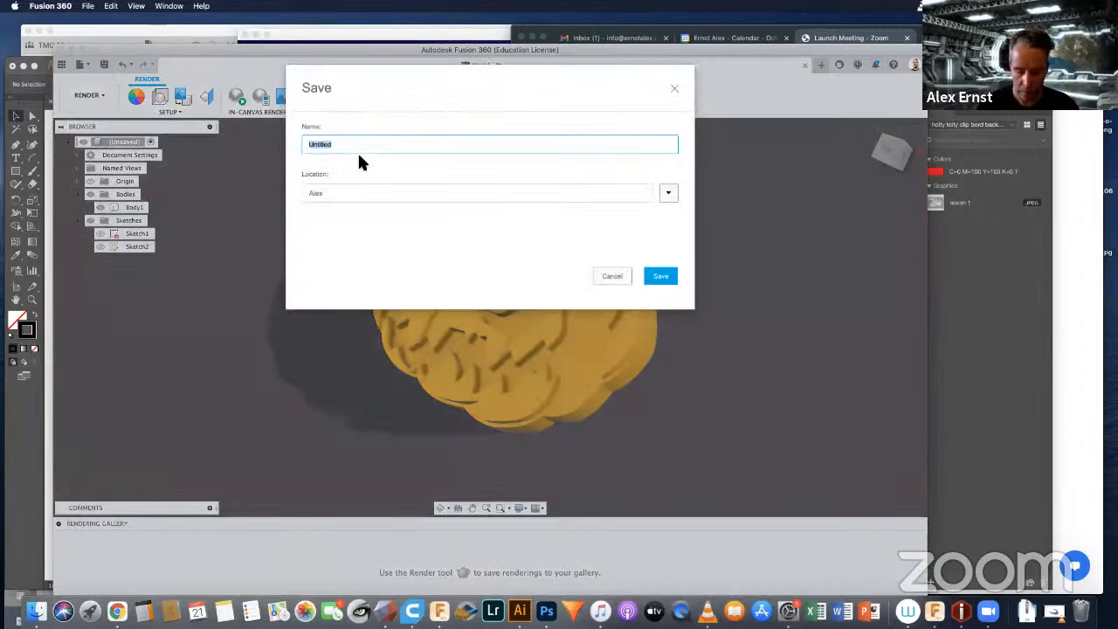
type("Jasko")
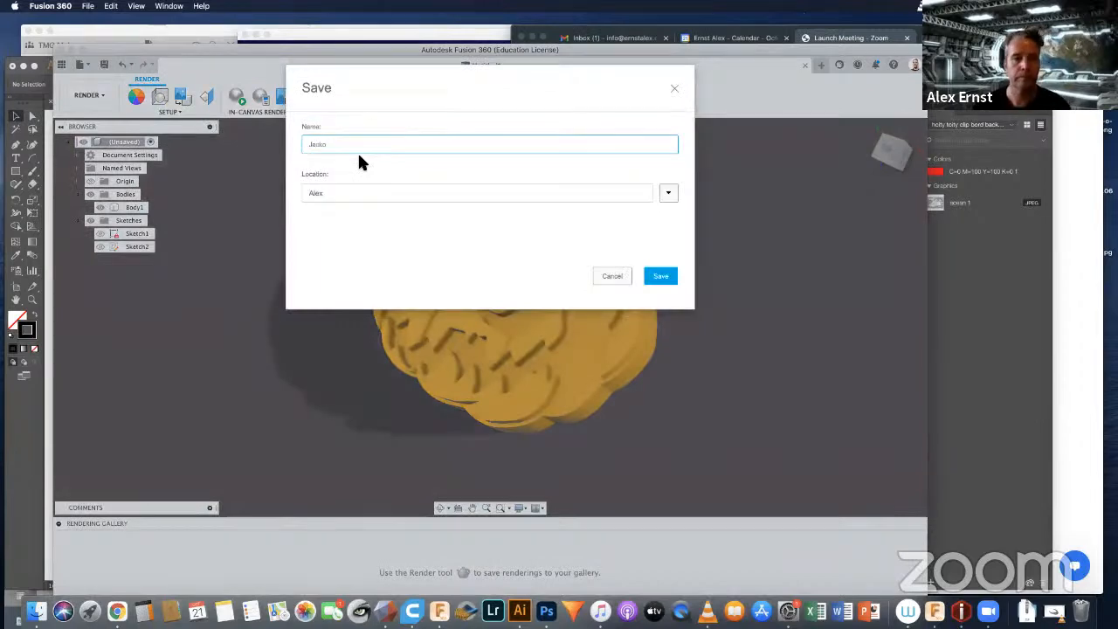
left_click(661, 276)
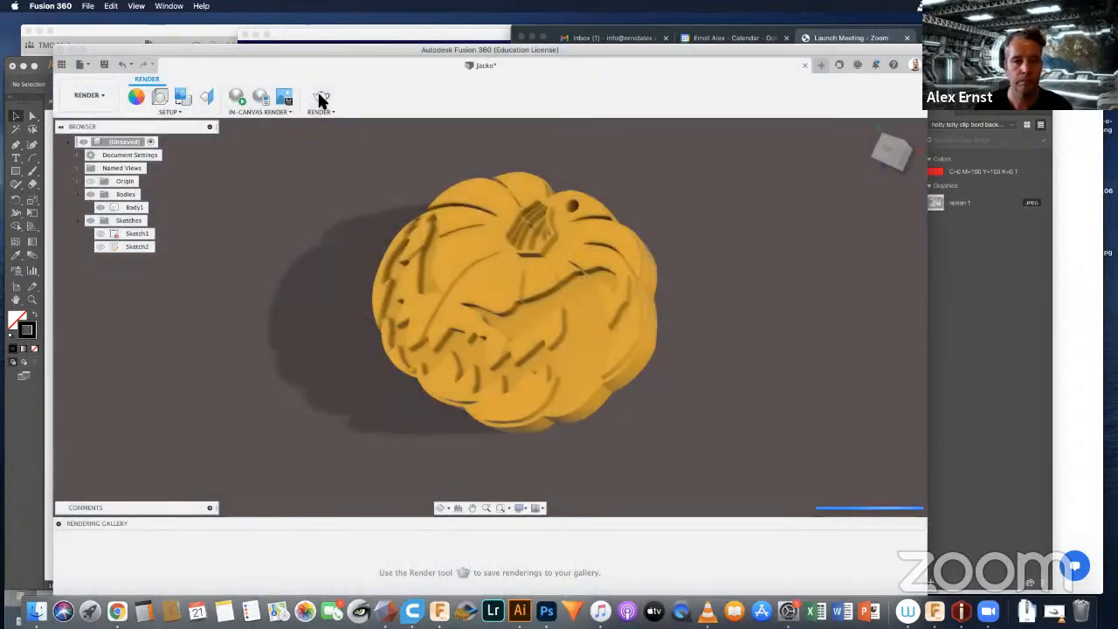
Step: Open the render settings for the saved design and choose the Local Renderer with the TIFF (Uncompressed) file format
left_click(320, 101)
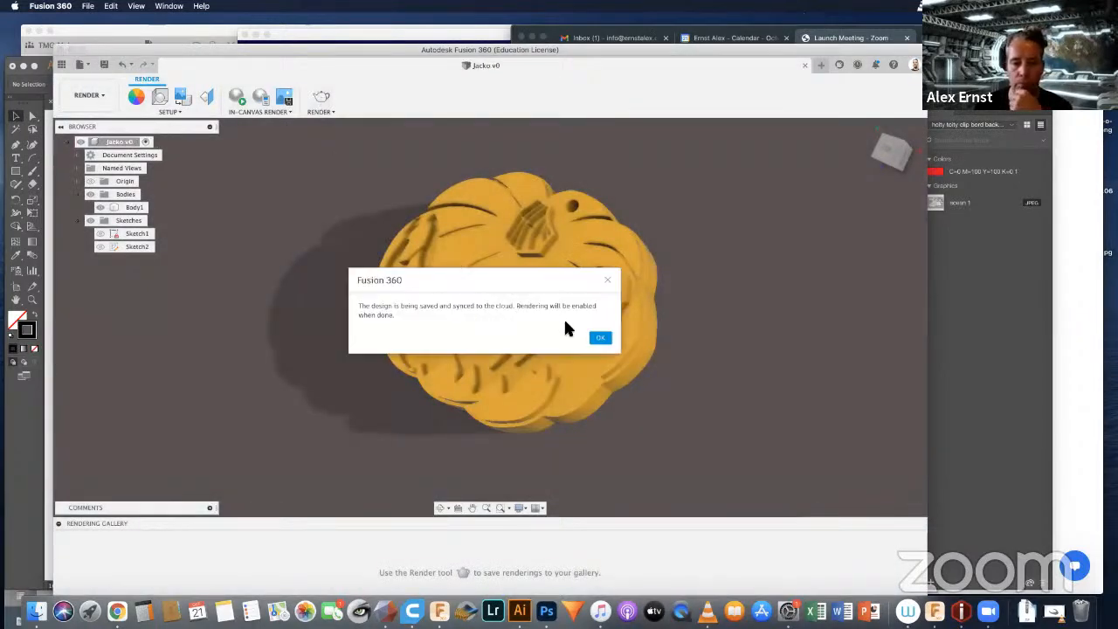
left_click(600, 338)
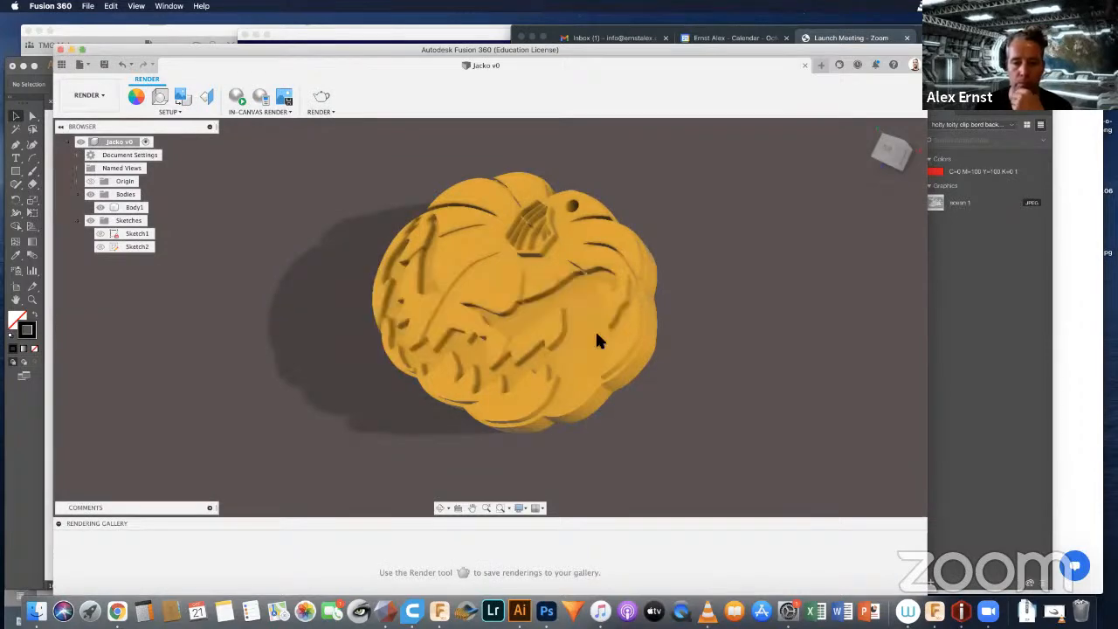
left_click(822, 281)
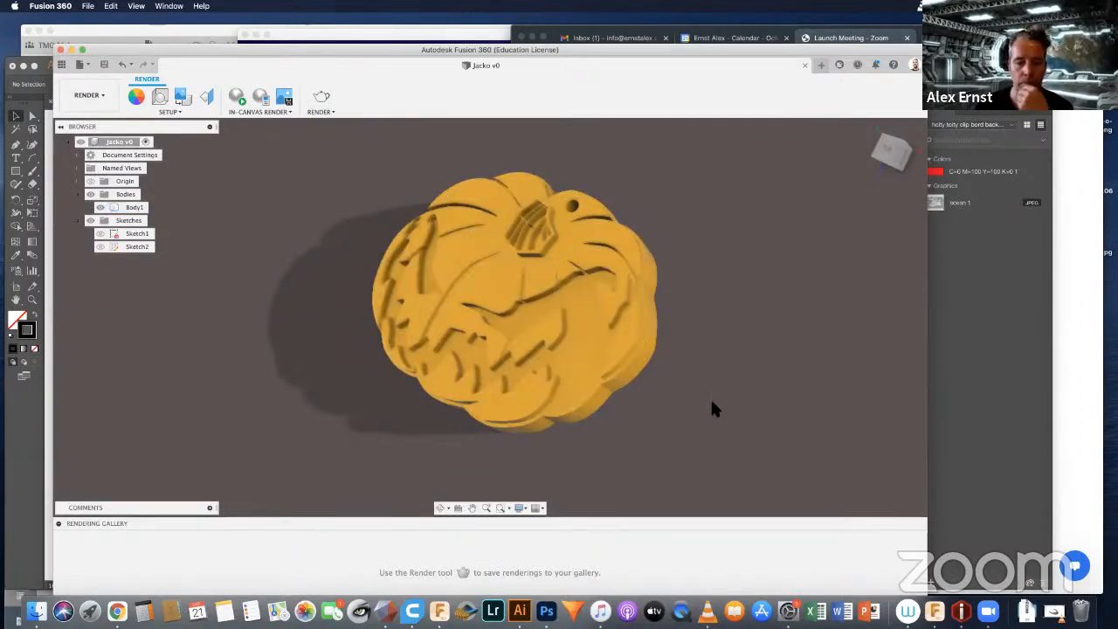
left_click(320, 99)
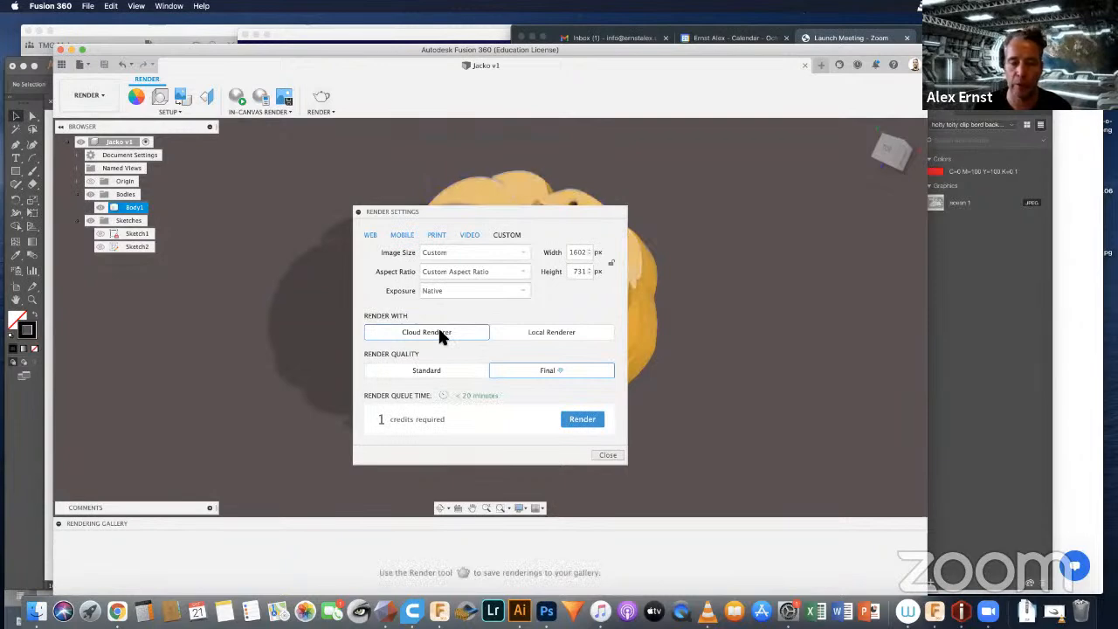
left_click(540, 332)
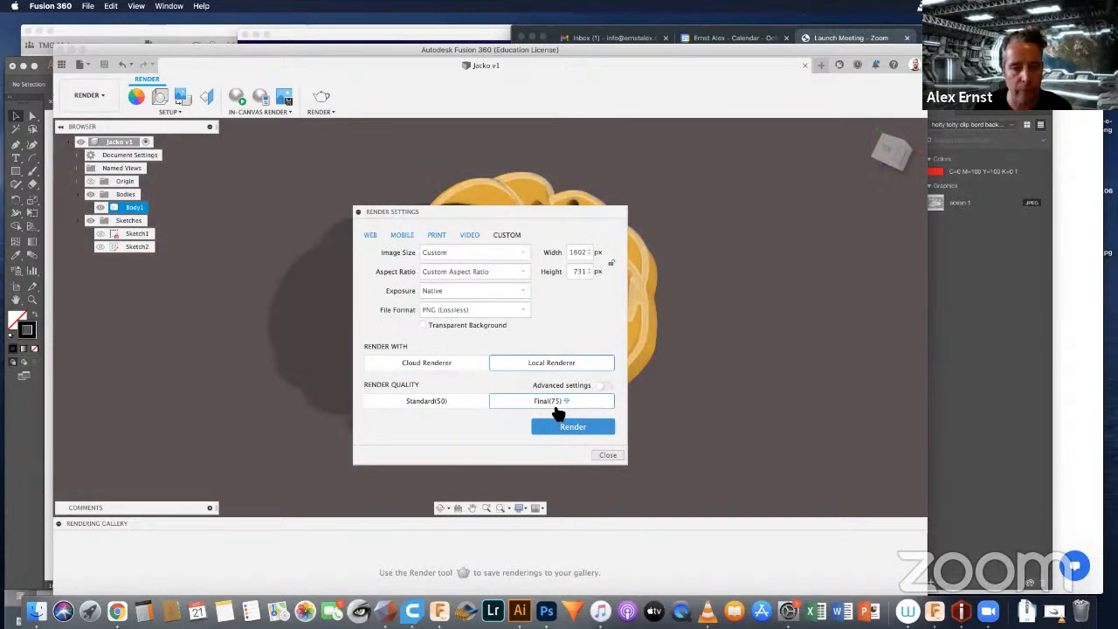
left_click(513, 312)
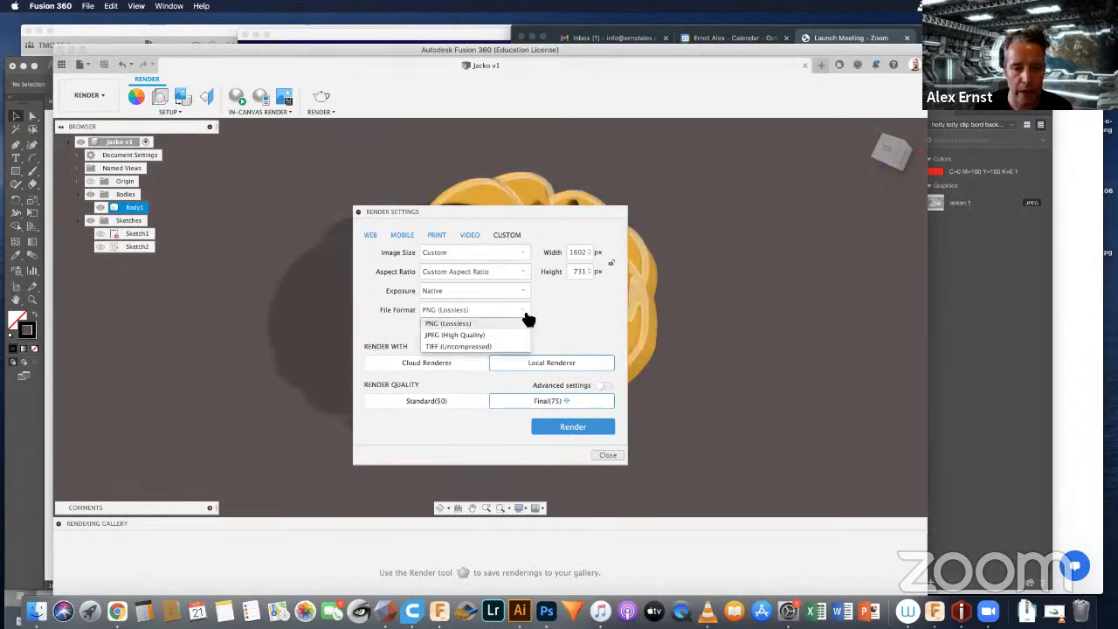
left_click(465, 346)
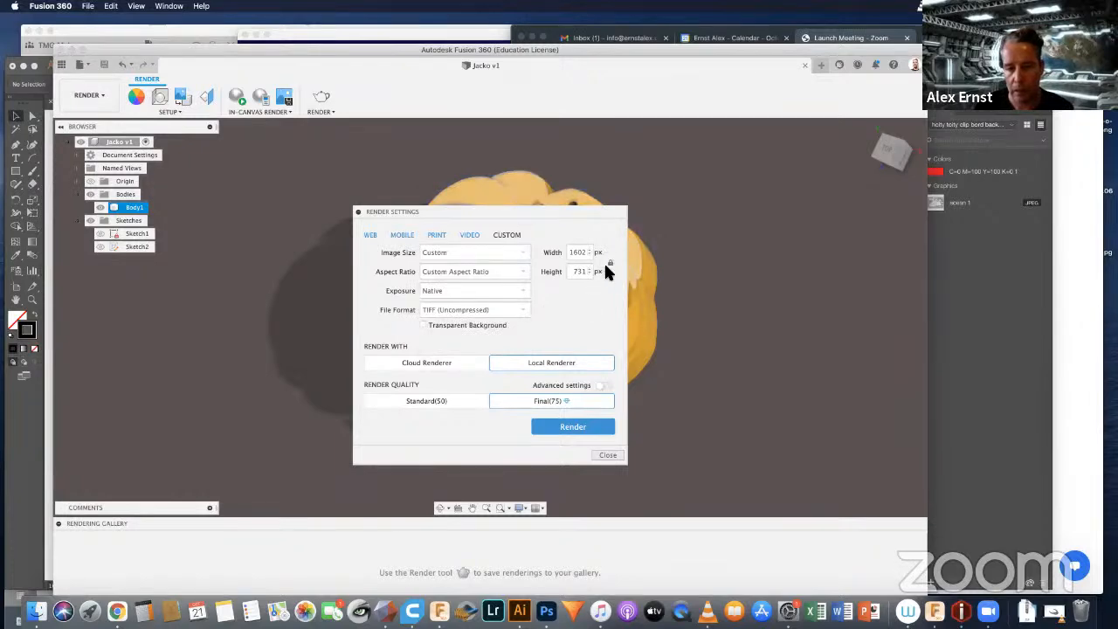
Step: Set the render height to 1000 px with the aspect ratio locked and start the local render at Final(75) quality
double_click(579, 271)
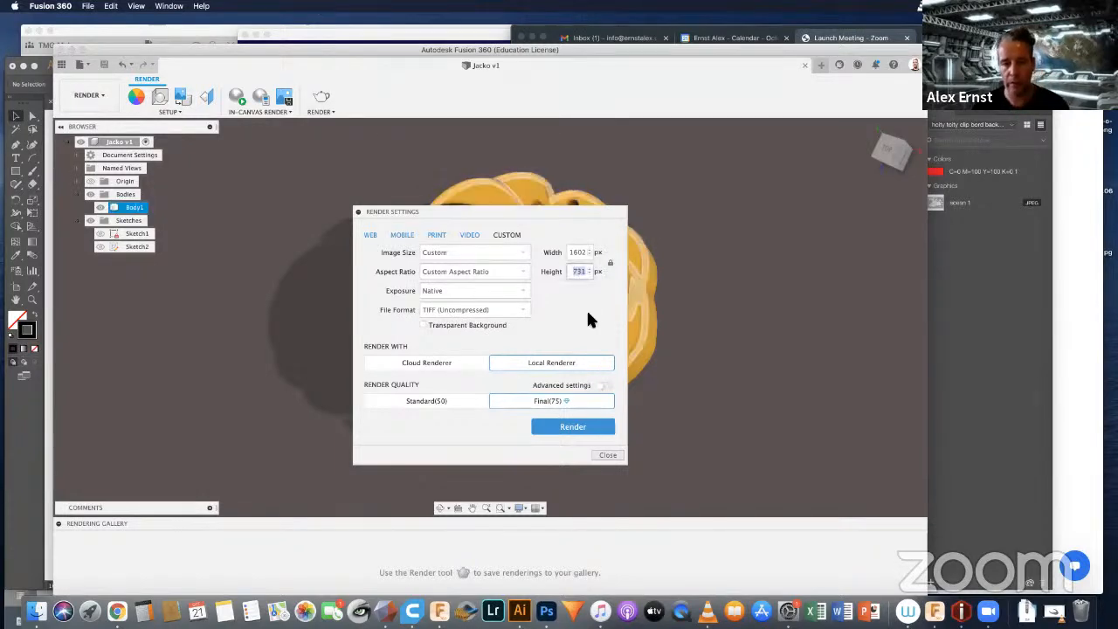
type("1000")
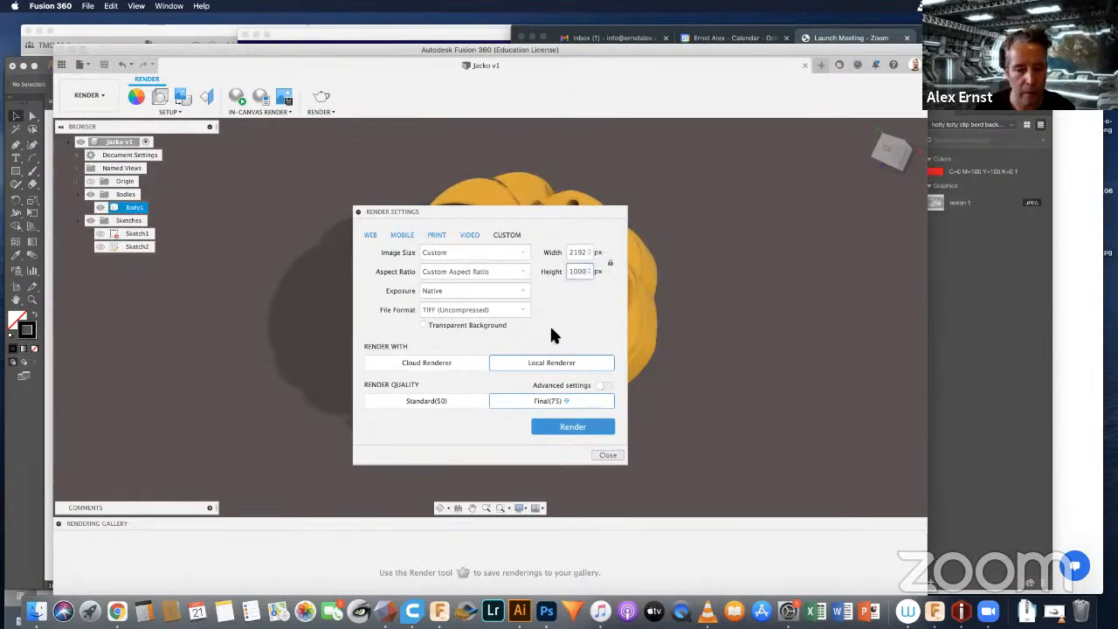
left_click(570, 427)
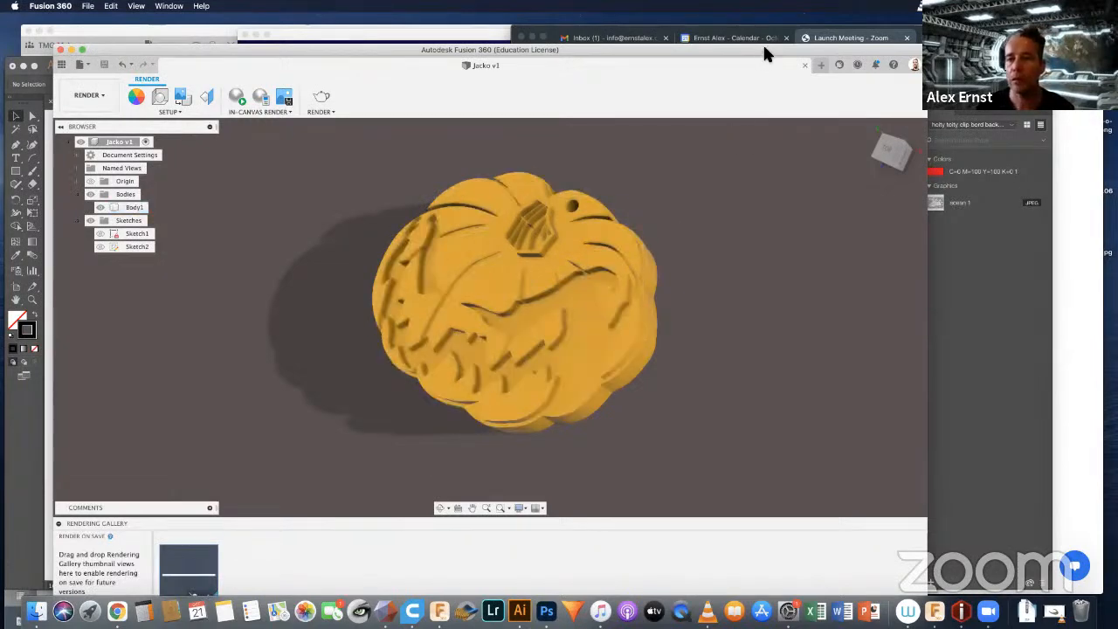
Step: Switch to Illustrator and bring up the vectorized pumpkin drawing
left_click_drag(764, 48, 766, 43)
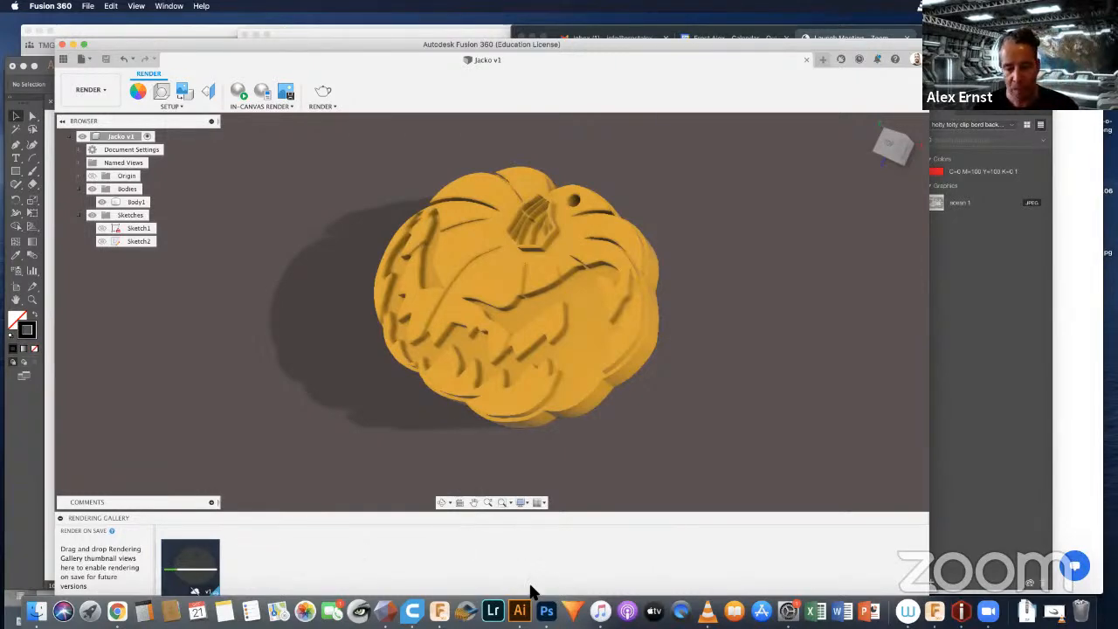
left_click(519, 610)
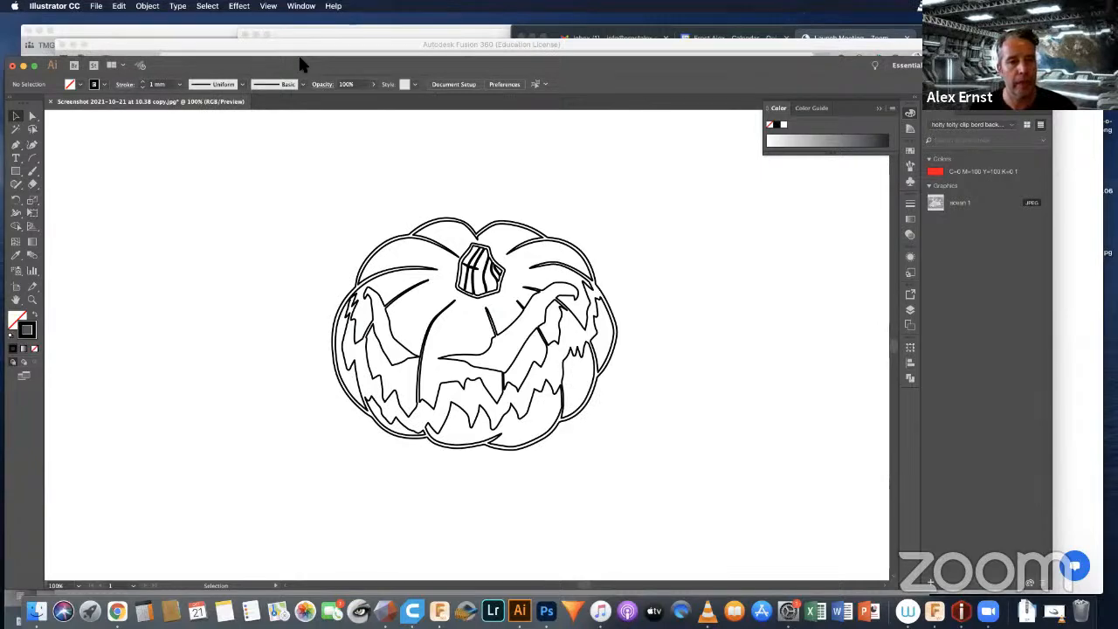
left_click_drag(297, 65, 298, 55)
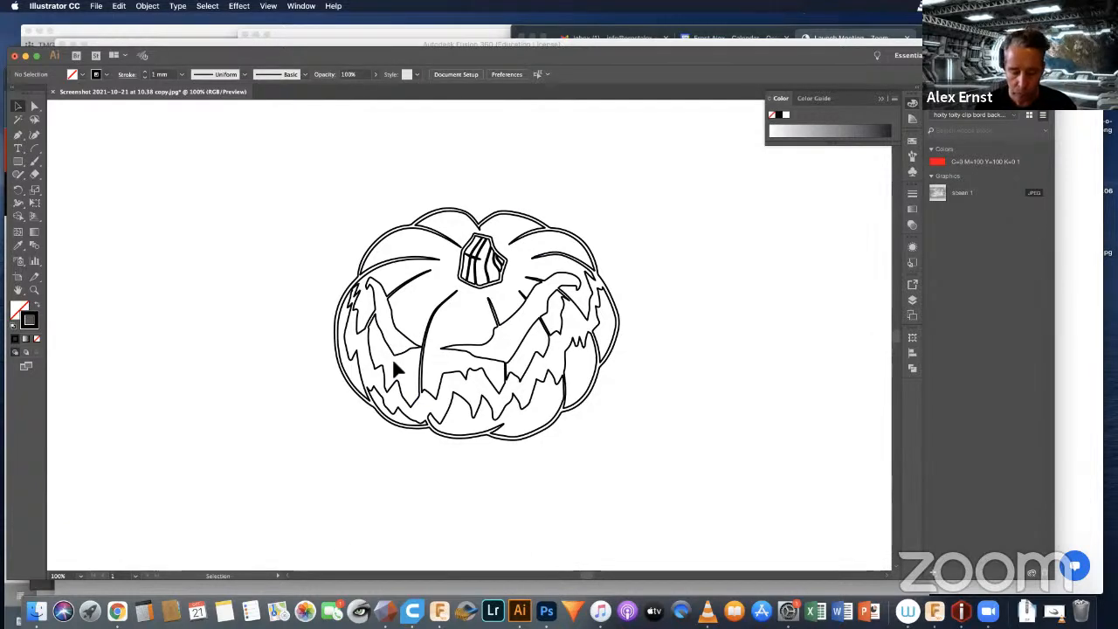
Step: Create a new 600 × 400 mm landscape CMYK document and draw a circle about 84 mm wide in its upper-left area
key("super+n")
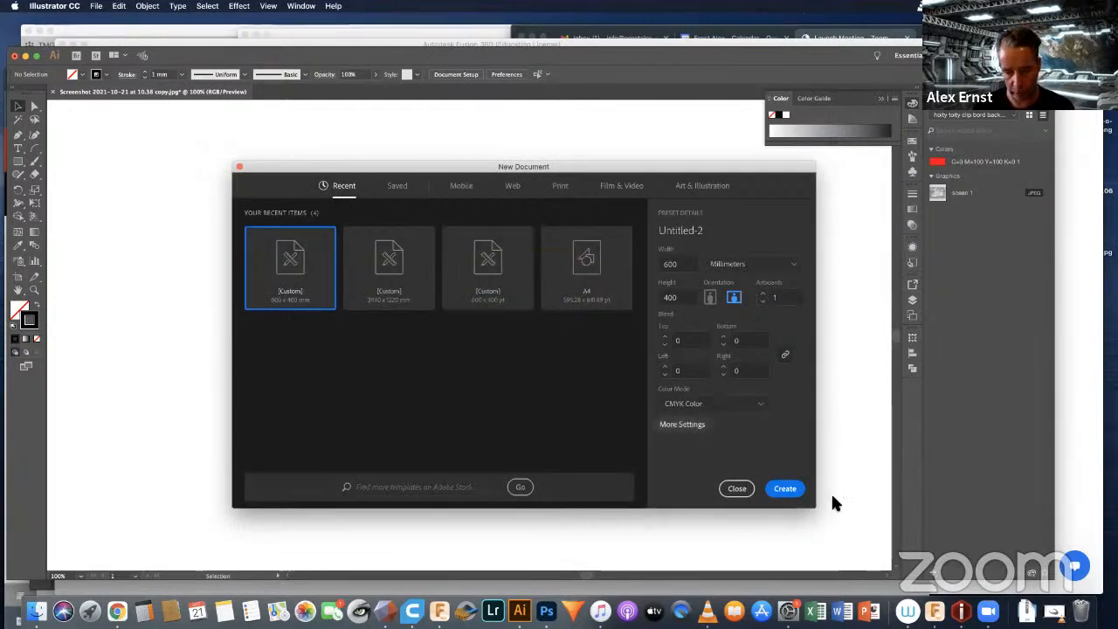
left_click(786, 488)
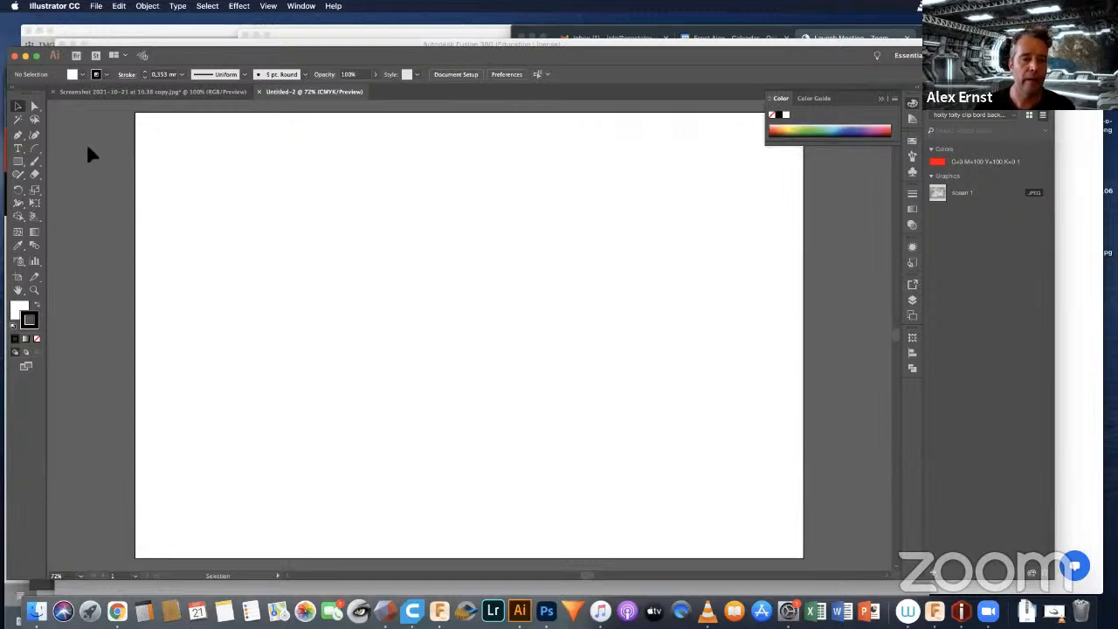
left_click(18, 163)
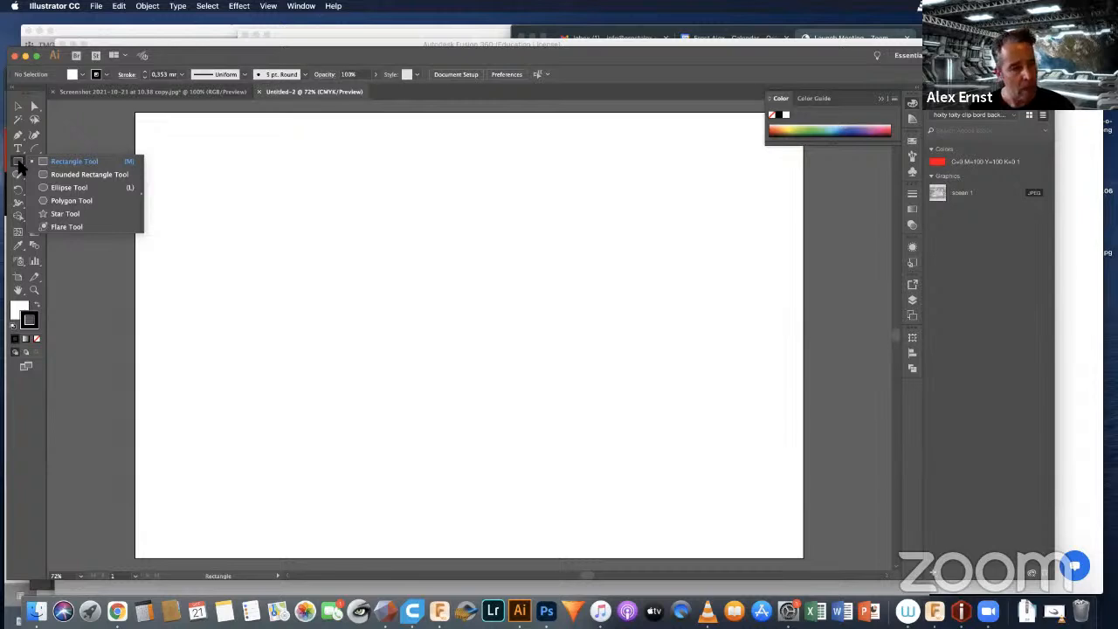
left_click(60, 187)
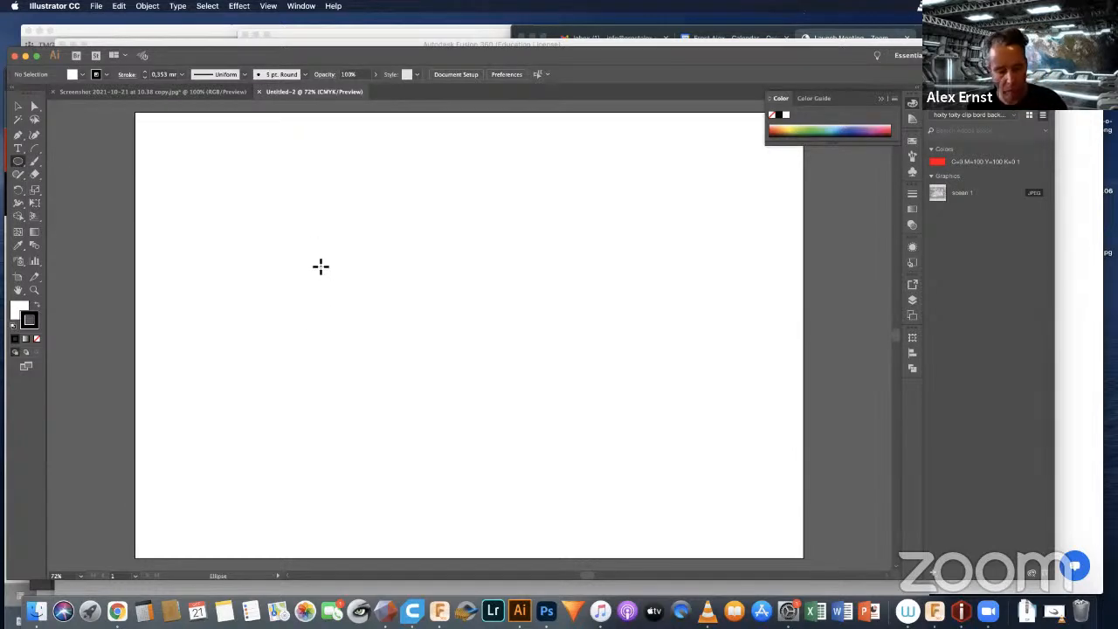
left_click_drag(339, 268, 387, 306, "alt+shift")
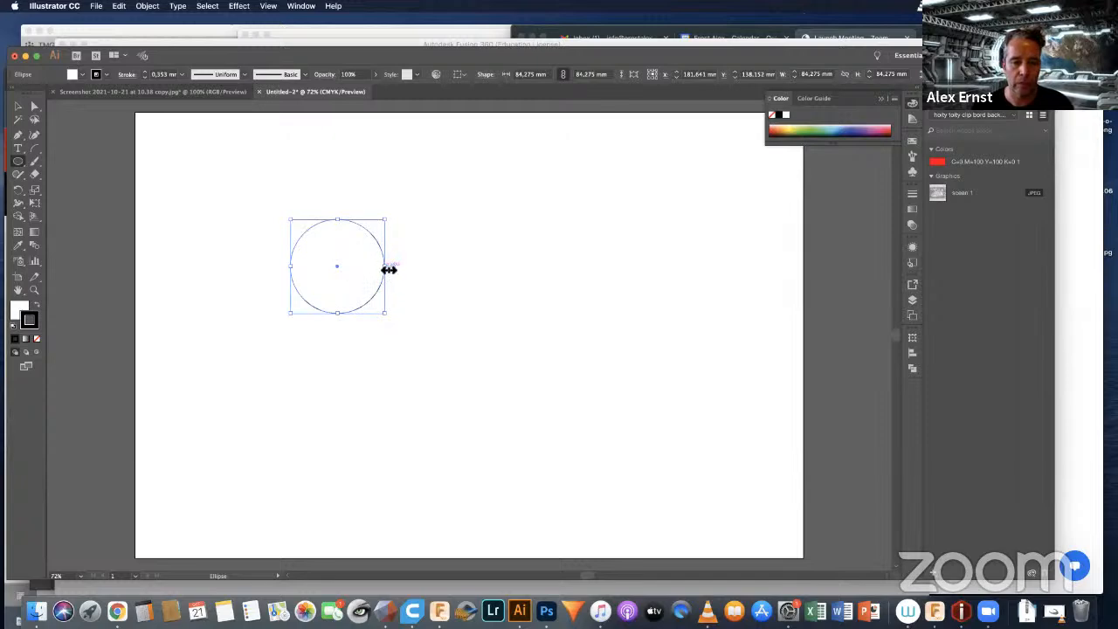
Step: Draw two more circles about 83 mm and 87 mm wide, overlapping the first one beside and above it
left_click_drag(387, 268, 409, 272, "alt+shift")
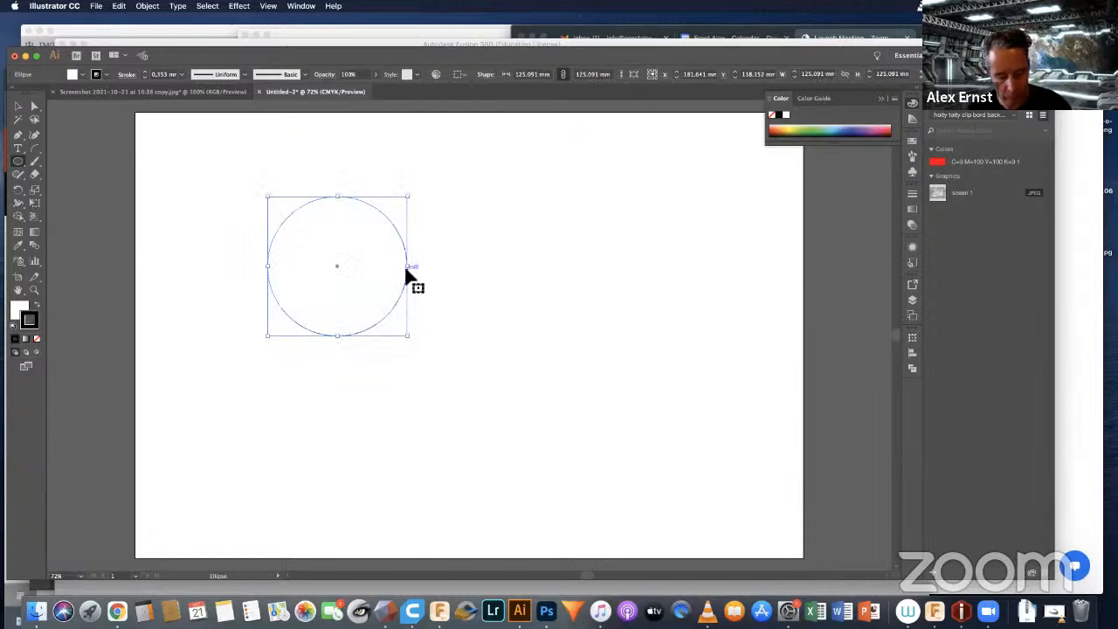
key("super+z")
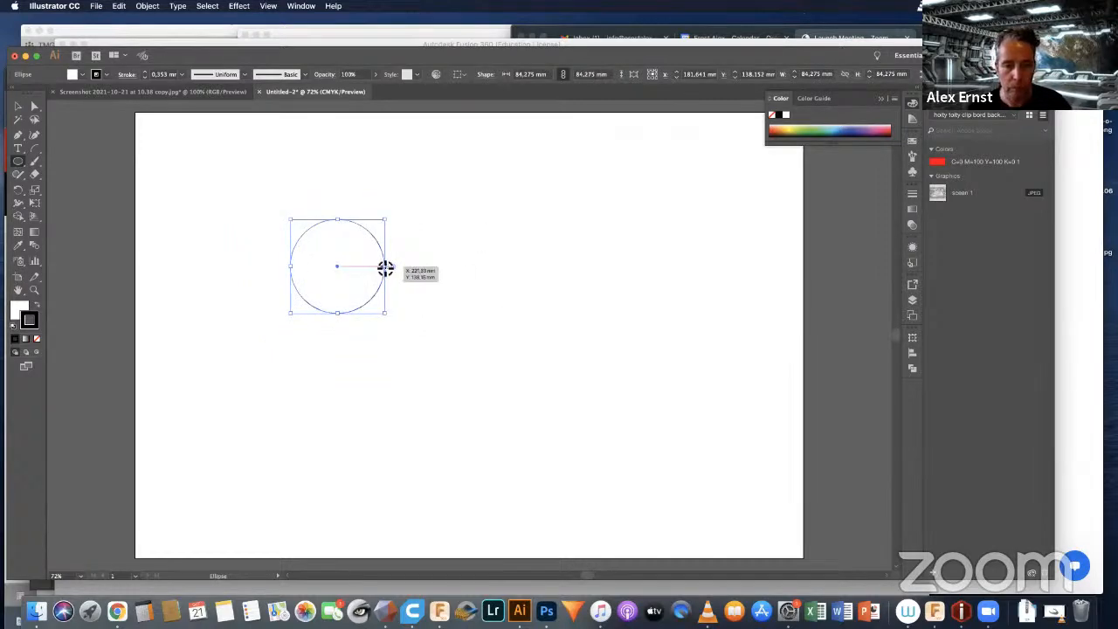
left_click_drag(386, 267, 431, 259, "shift")
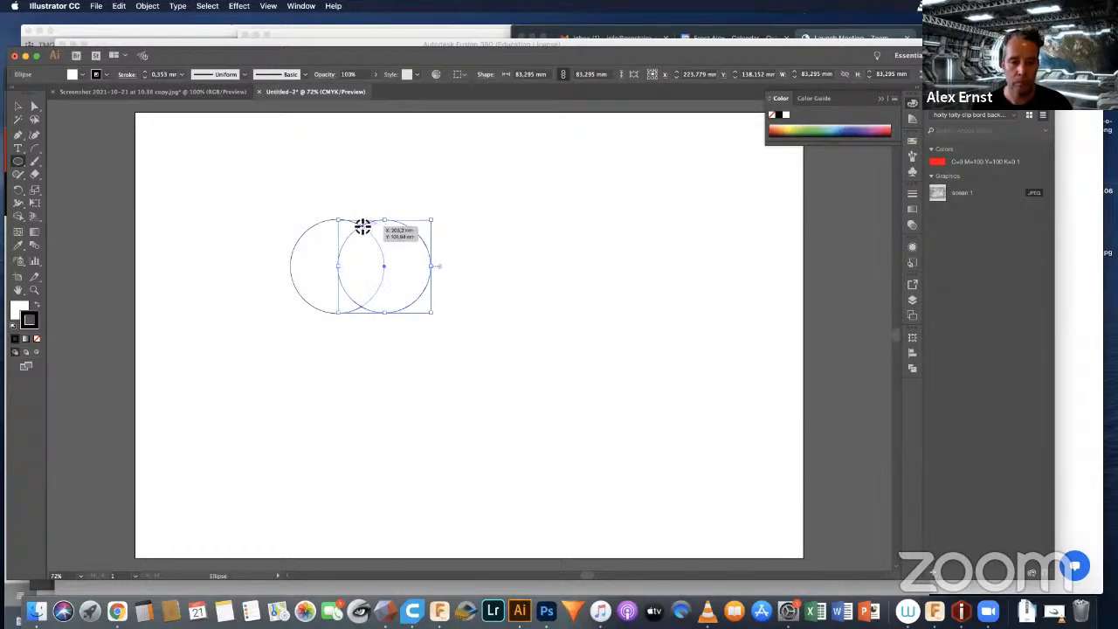
left_click_drag(362, 226, 411, 224, "alt+shift")
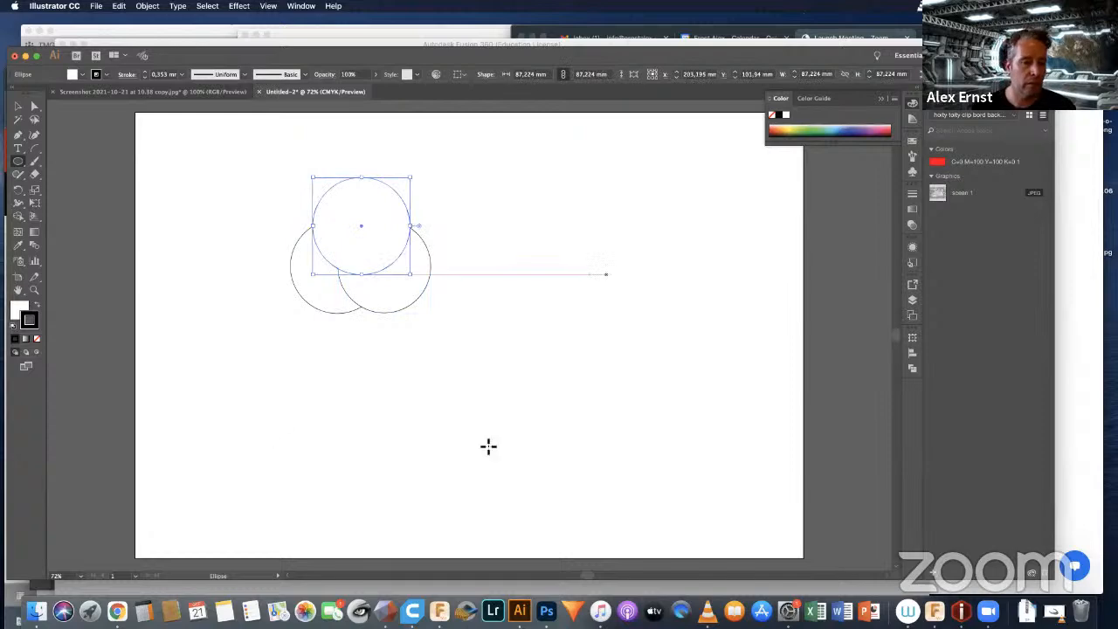
Step: Place a 3-sided polygon with a 29.0763 mm radius at the circles' lower intersection and rotate it to point downwards
left_click(18, 163)
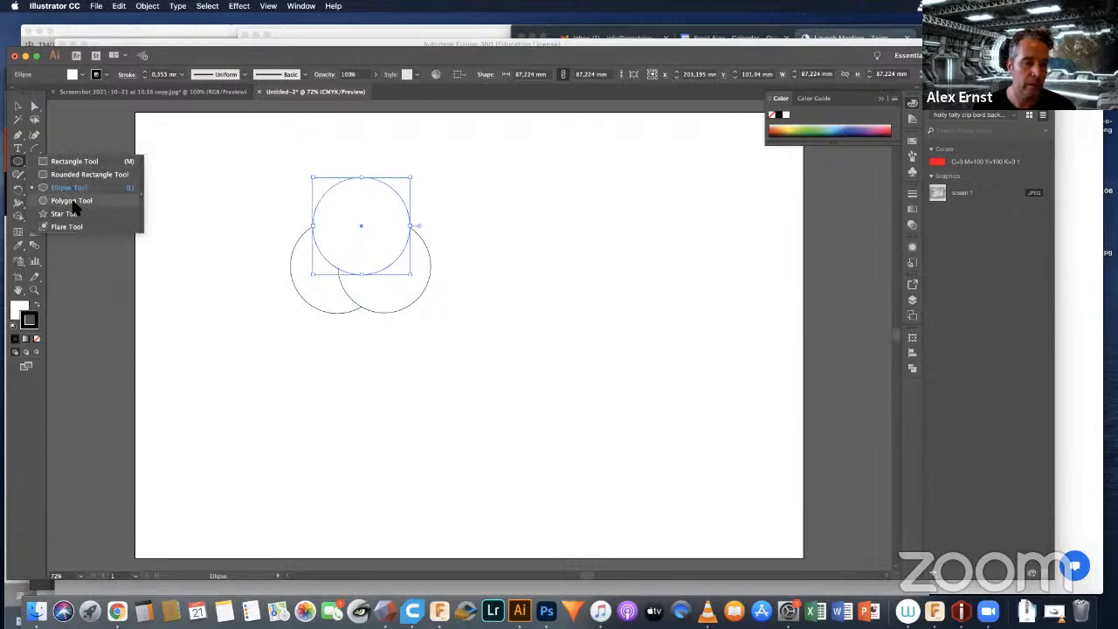
left_click(72, 200)
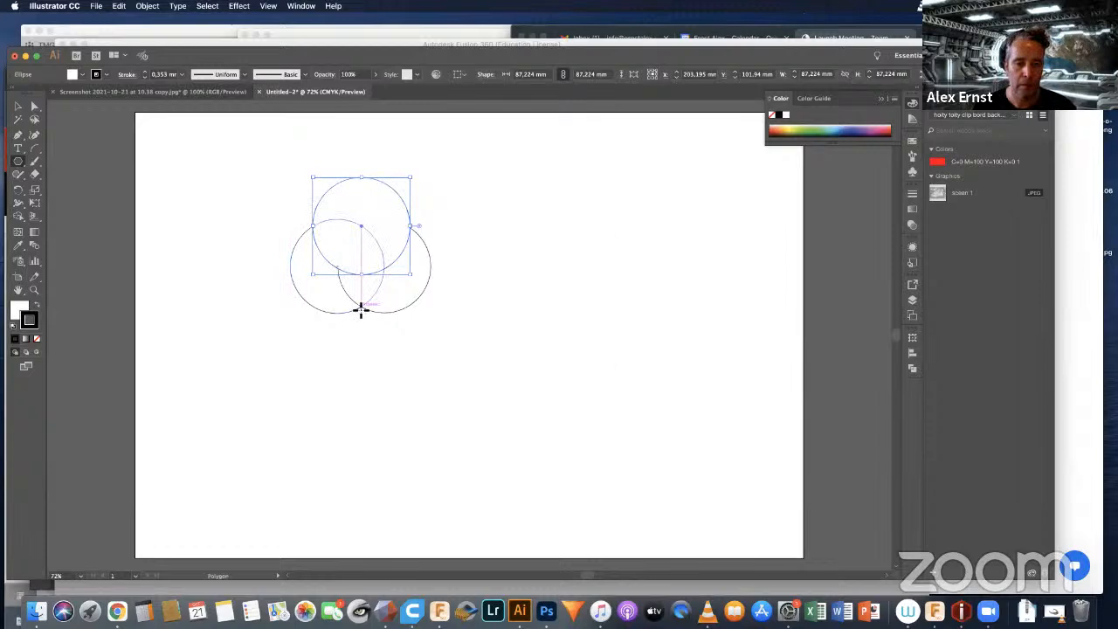
left_click(361, 310)
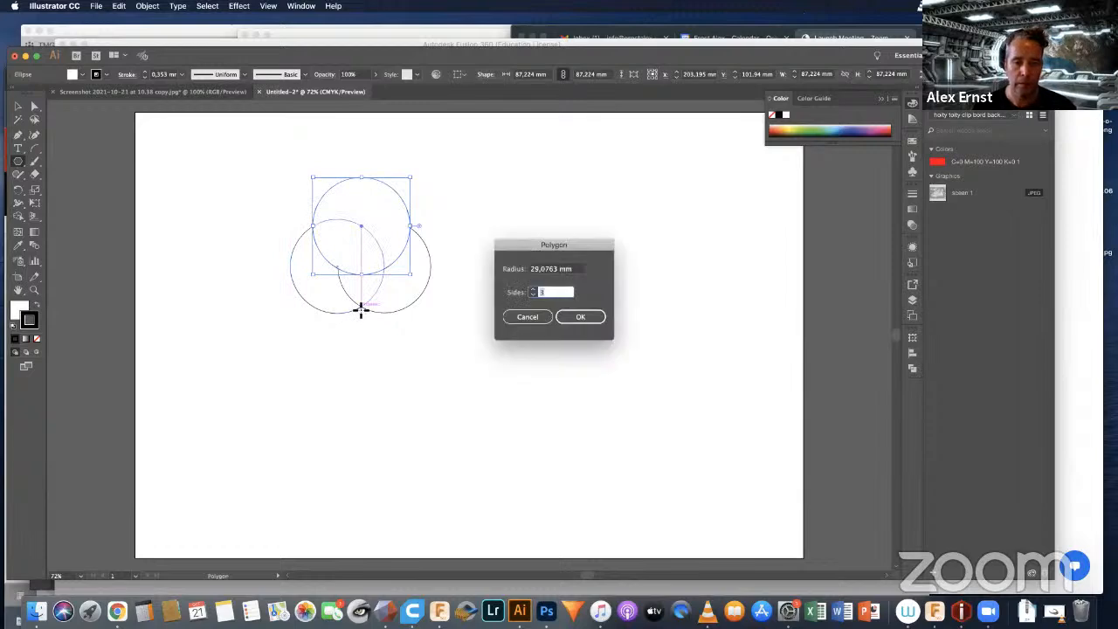
left_click(573, 319)
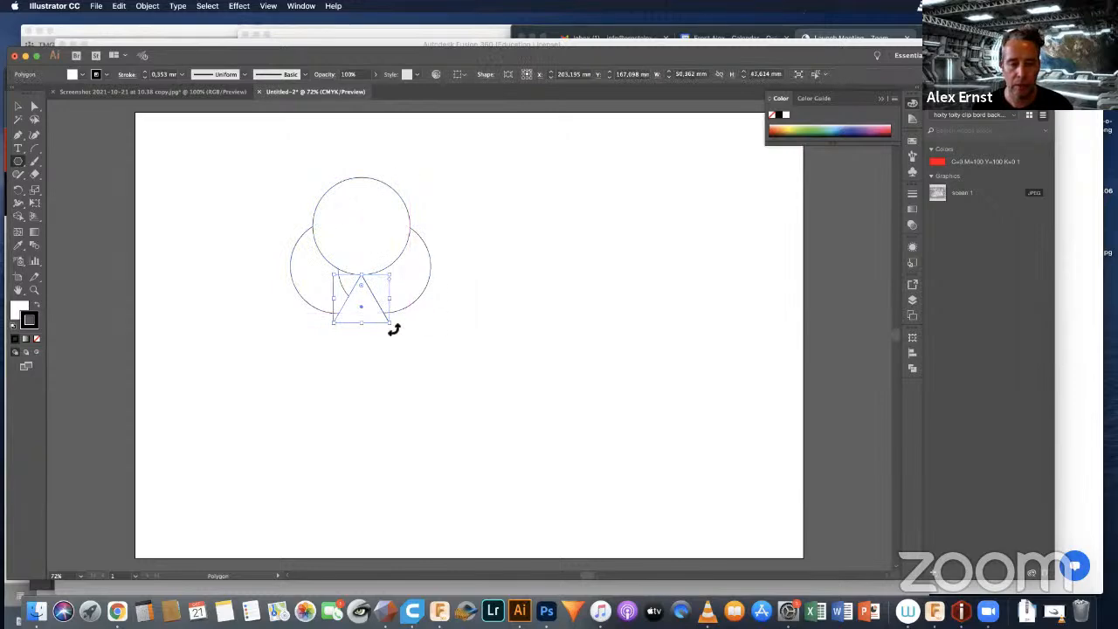
left_click_drag(392, 327, 303, 274)
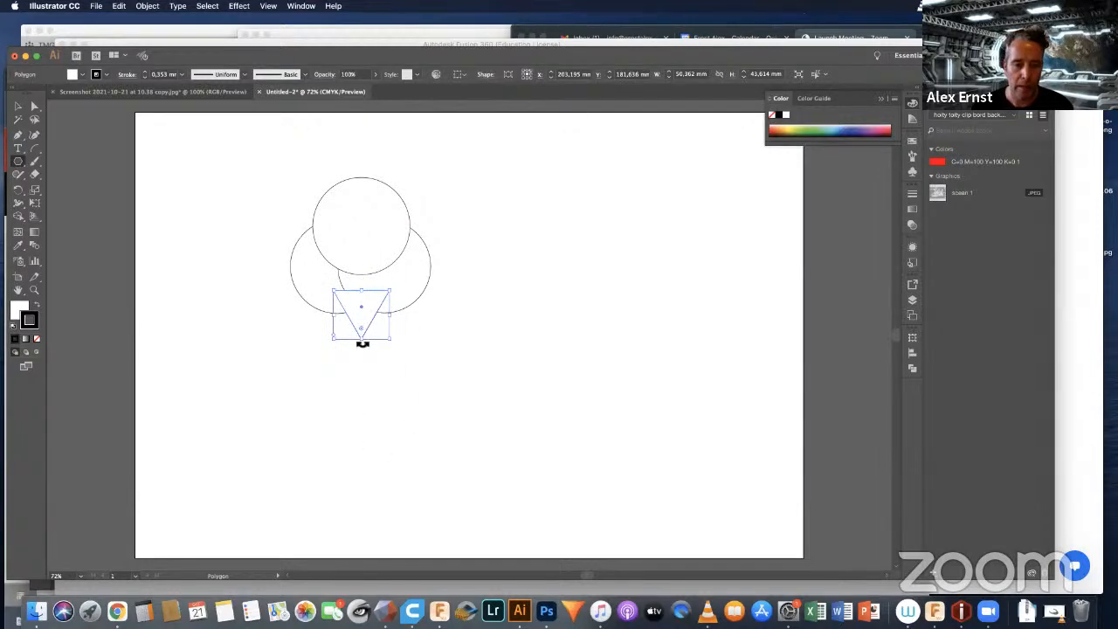
Step: Stretch the triangle into a cone about 176 mm tall and 113 mm wide below the circles
left_click_drag(364, 343, 361, 490)
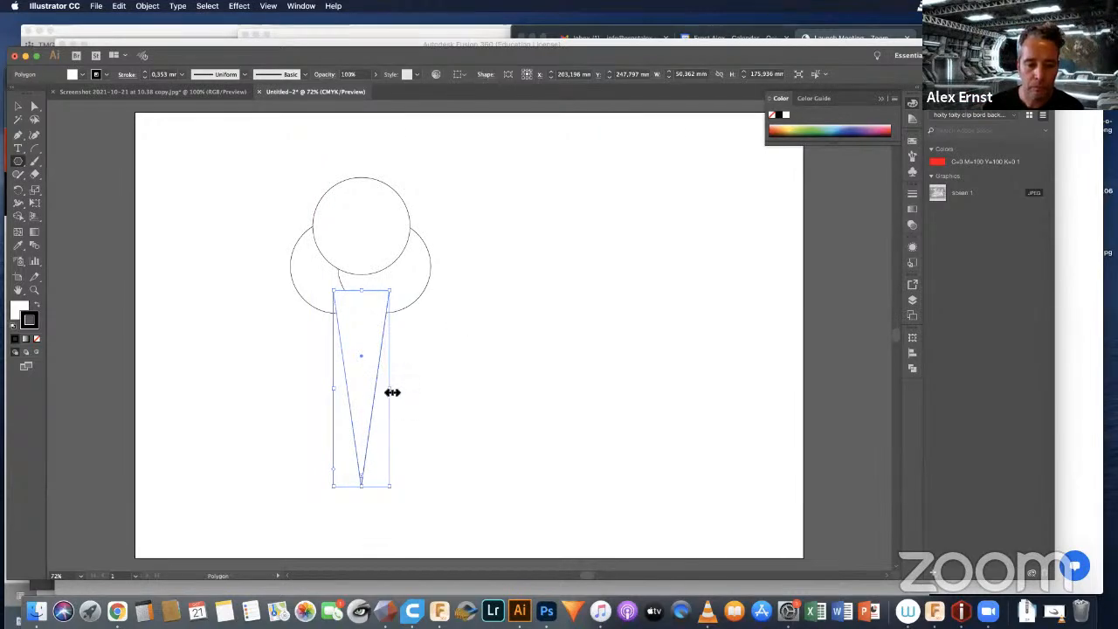
left_click_drag(392, 392, 422, 392)
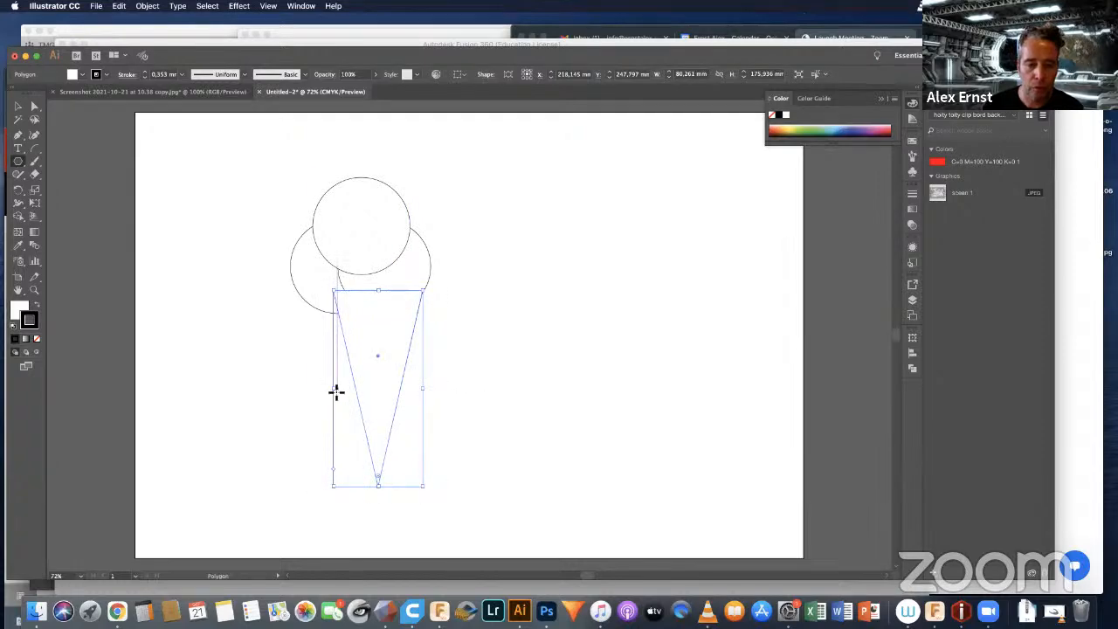
left_click_drag(327, 392, 297, 388)
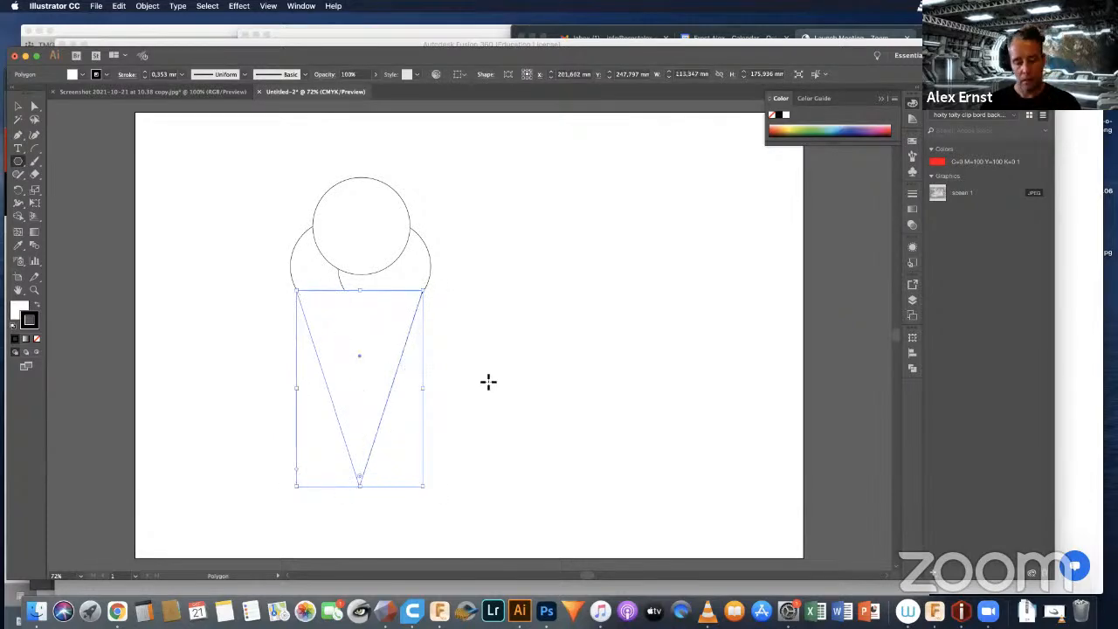
left_click(487, 387)
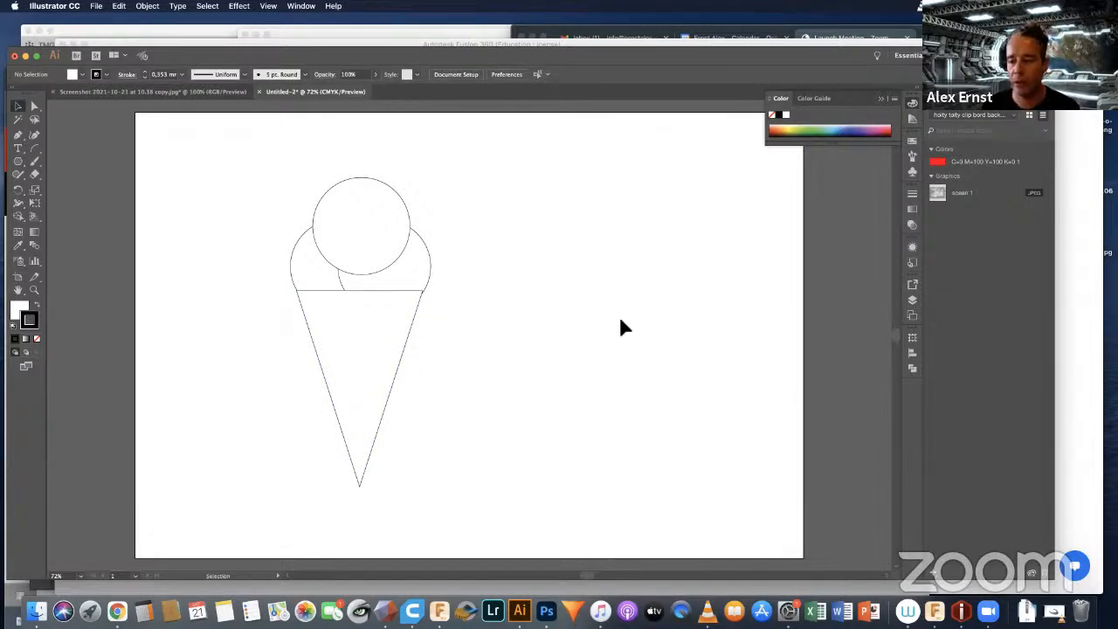
Step: Unite the circles and cone into one outline and rotate it roughly a quarter turn clockwise, with the tip pointing left
mouse_move(203, 127)
left_mouse_down()
mouse_move(387, 287)
mouse_move(499, 537)
left_mouse_up()
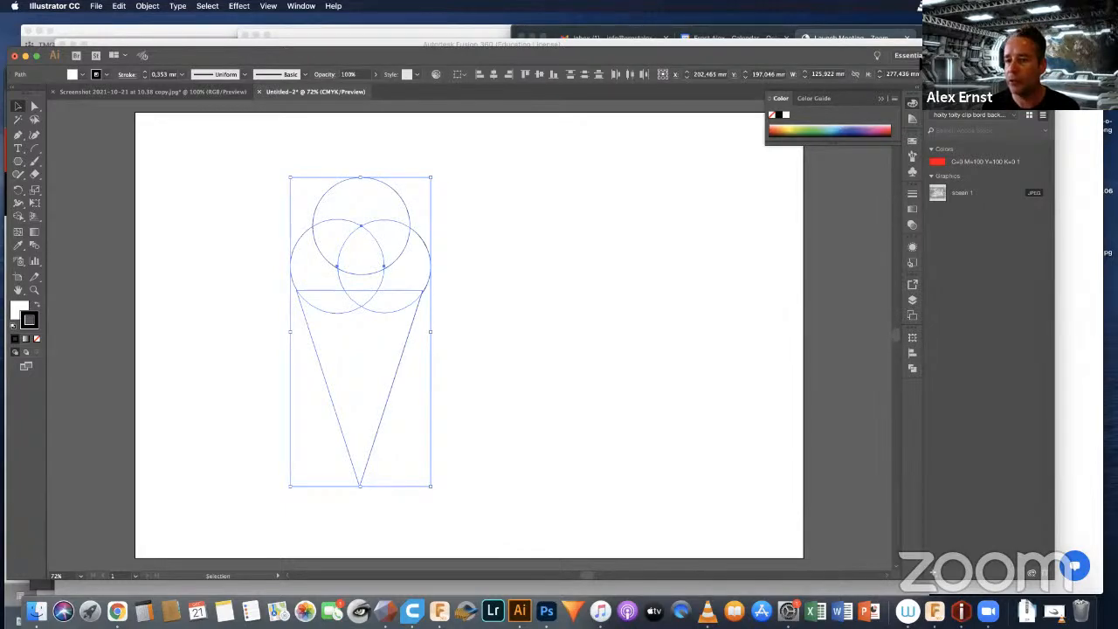
left_click(912, 368)
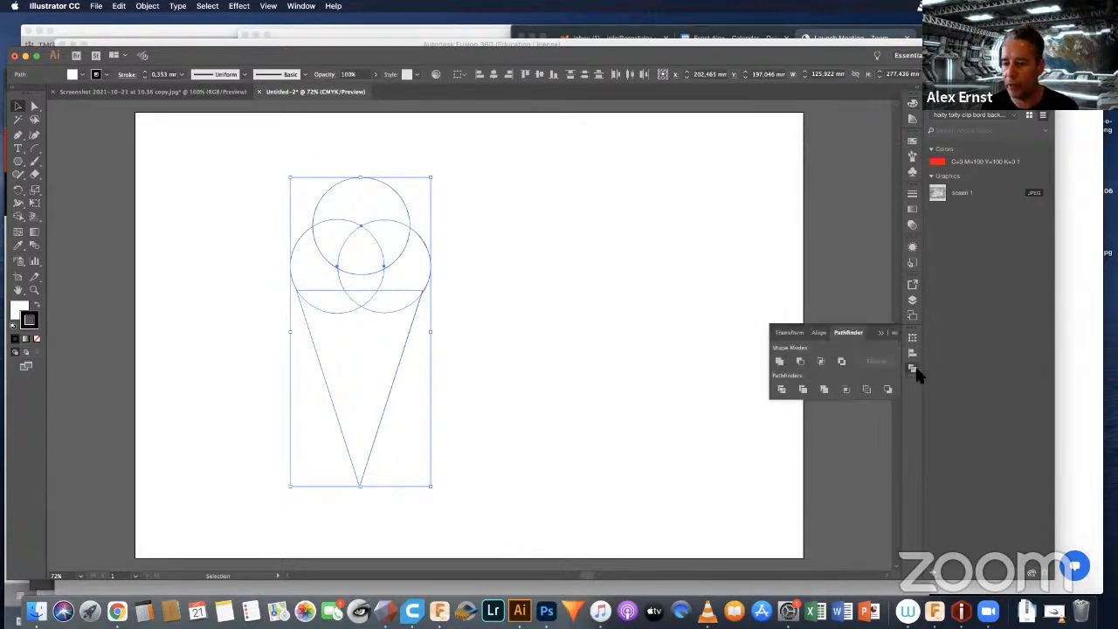
left_click(780, 362)
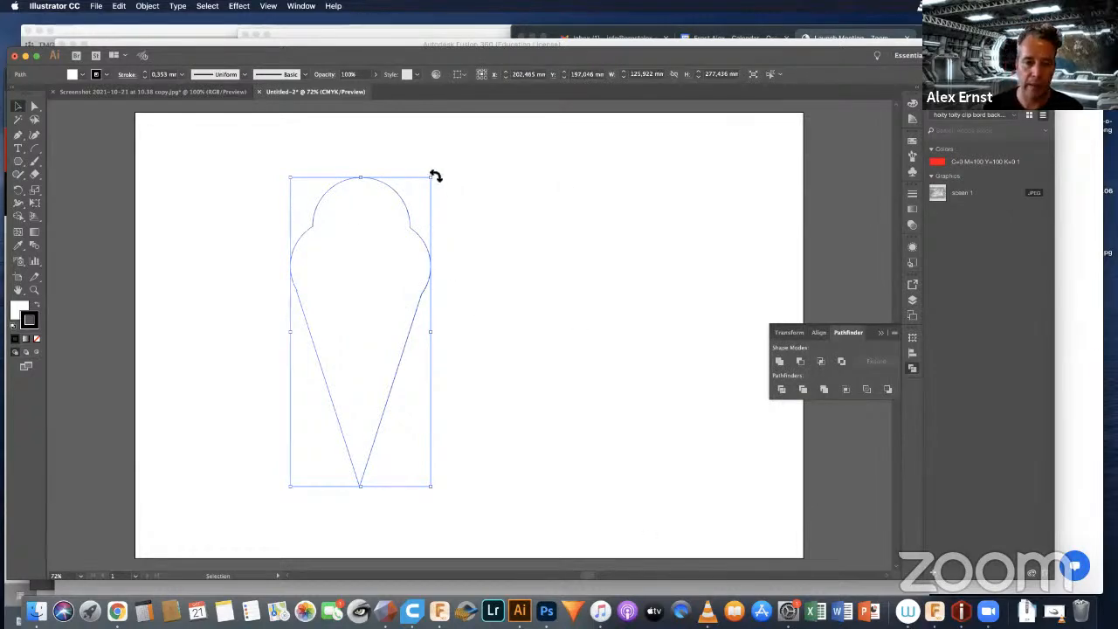
left_click_drag(435, 176, 519, 393)
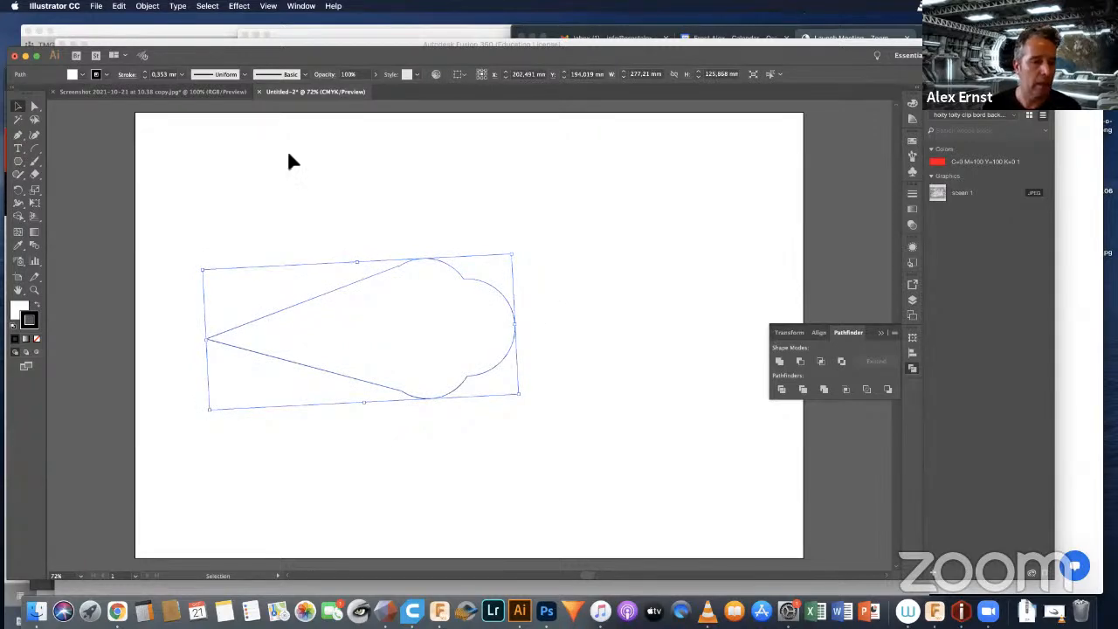
Step: Draw a narrow rectangle about 9 mm by 85 mm as a leg beneath the body and unite it with the outline
left_click(18, 163)
left_click(57, 164)
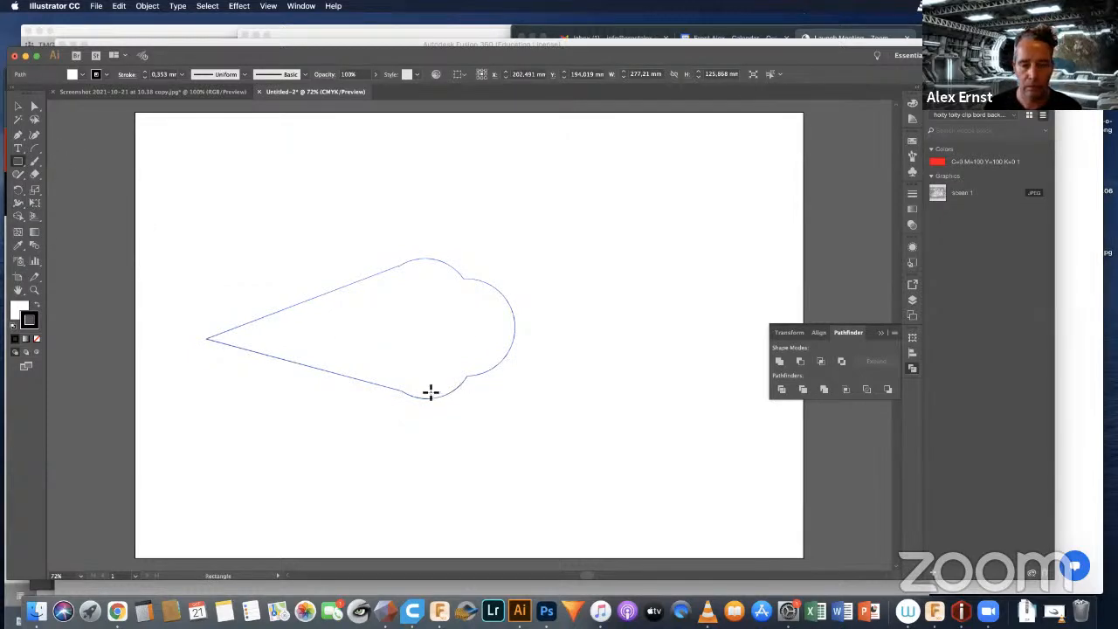
left_click_drag(428, 394, 444, 488)
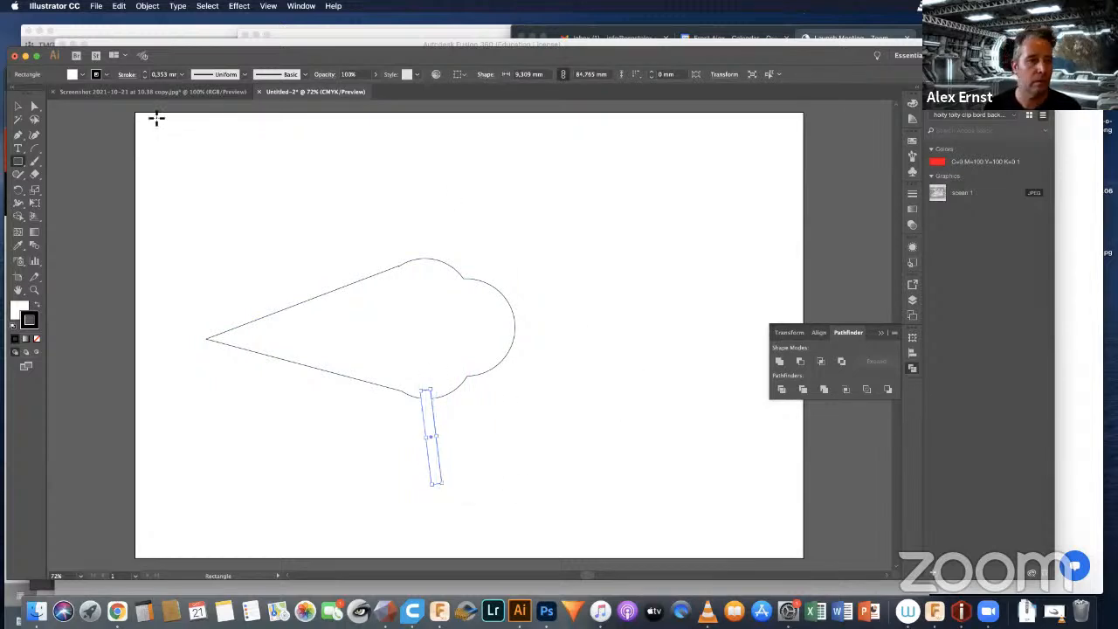
key("v")
mouse_move(276, 259)
left_mouse_down()
mouse_move(374, 405)
mouse_move(489, 496)
left_mouse_up()
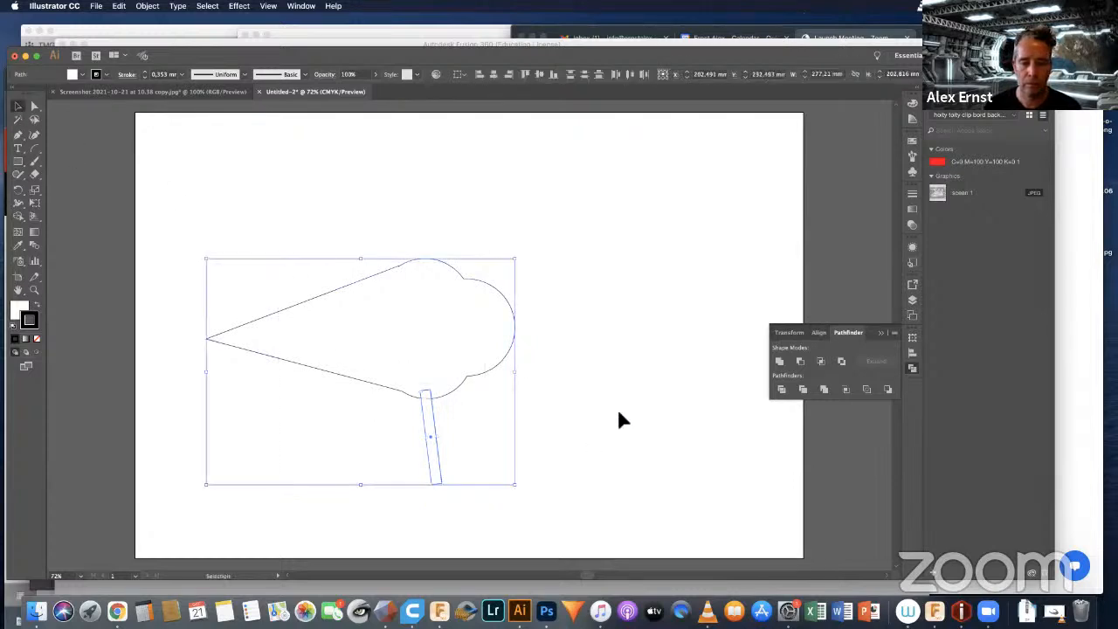
left_click(779, 362)
left_click(602, 307)
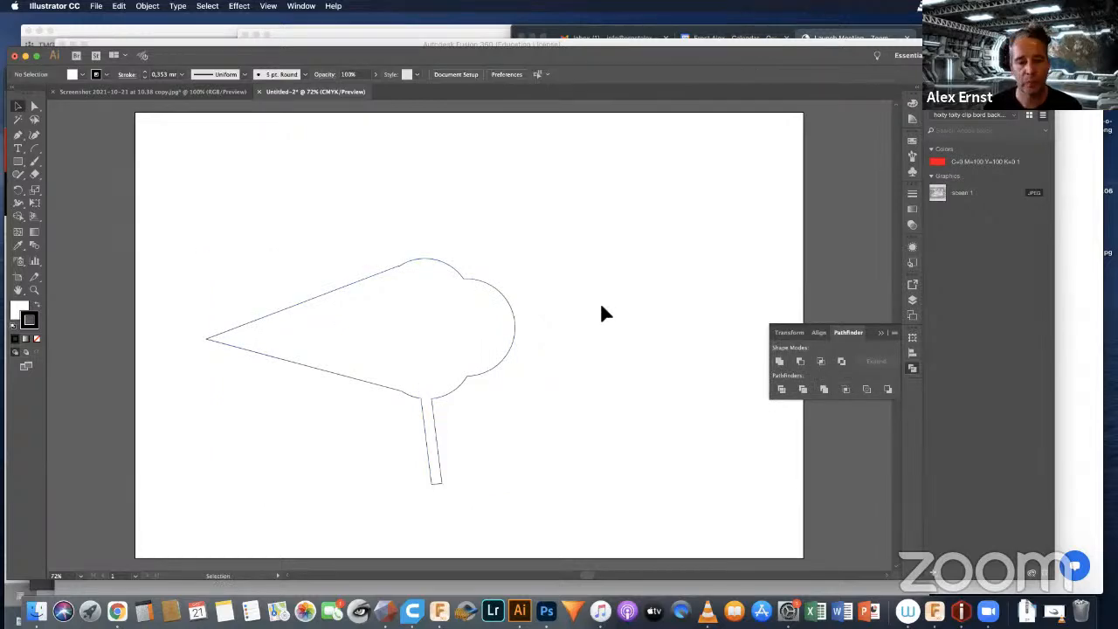
Step: Draw a circle about 42 mm wide as the eye inside the rounded end of the body
left_click(18, 162)
left_click(65, 188)
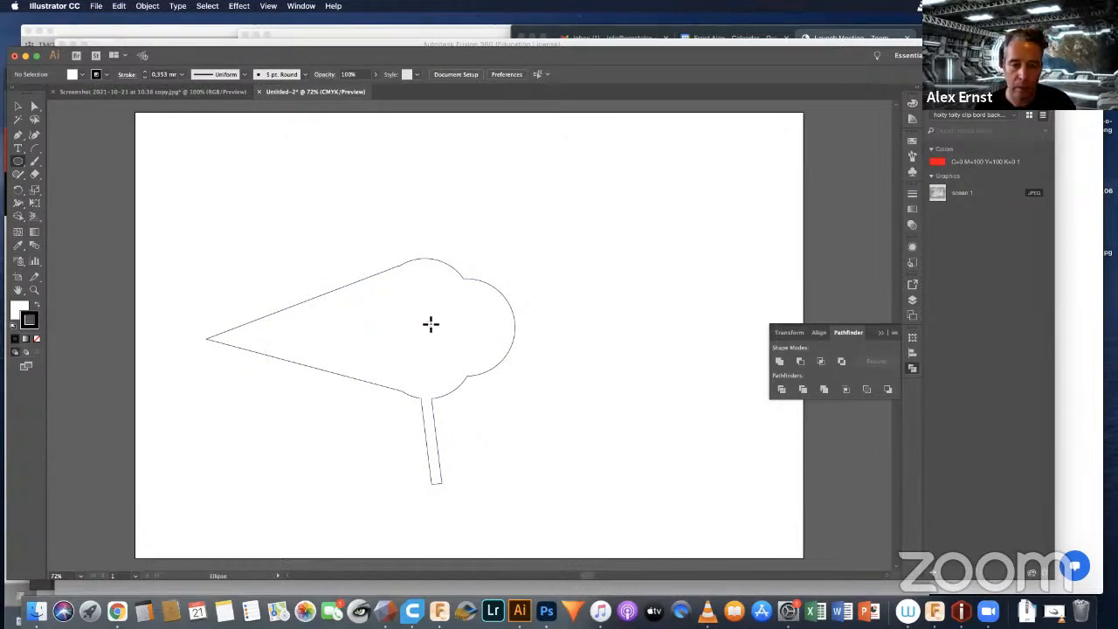
left_click_drag(434, 315, 455, 294, "alt+shift")
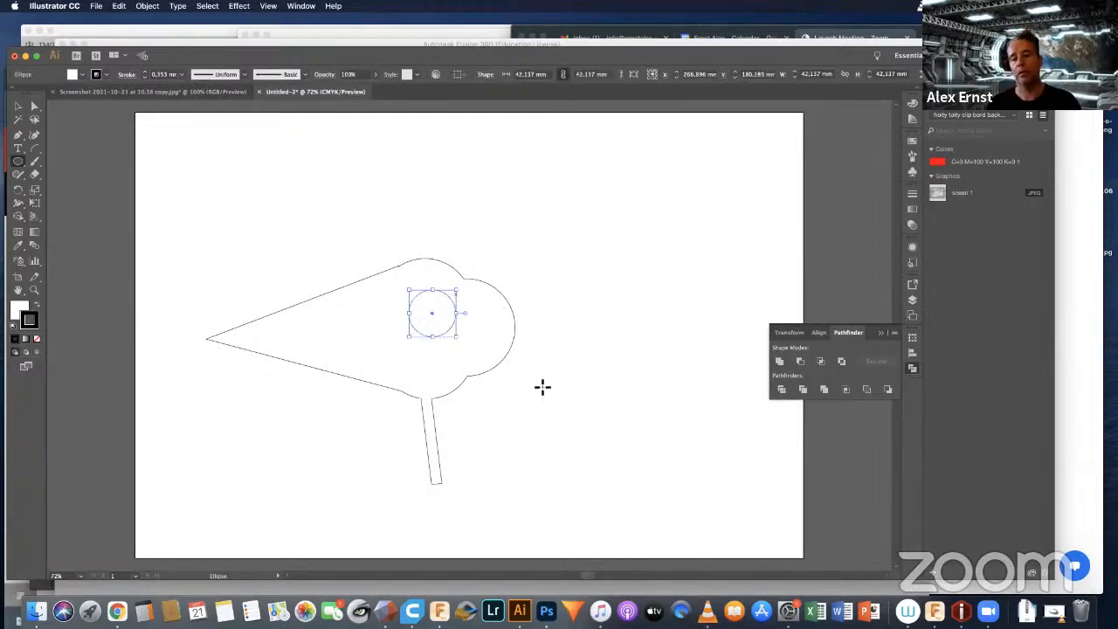
key("v")
left_click(594, 266)
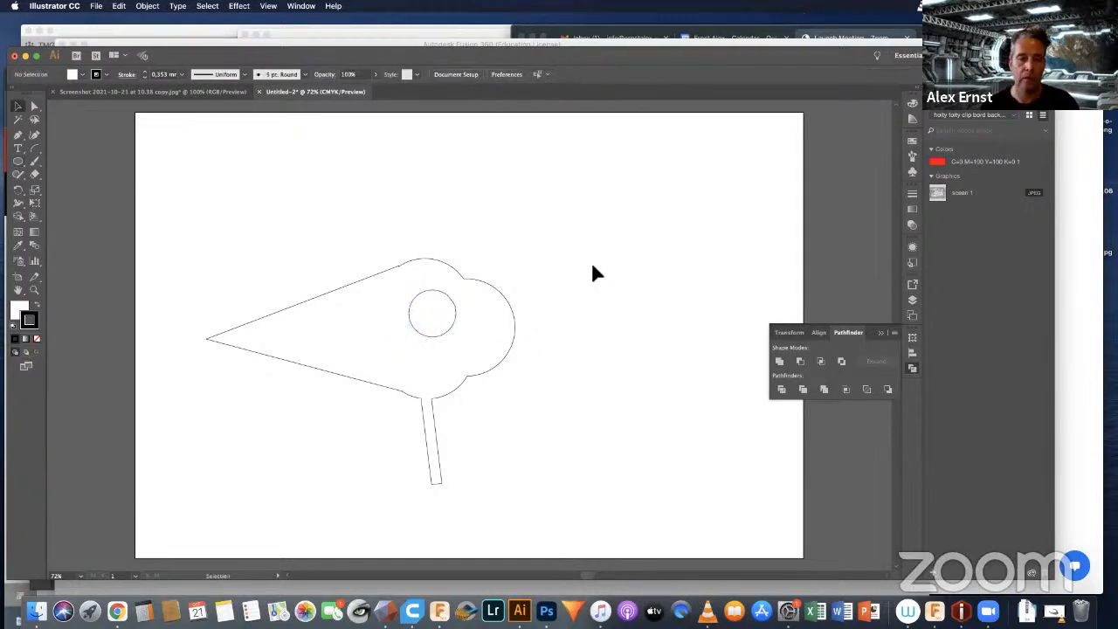
Step: Draw an open arc about 30 mm by 26 mm across the eye circle, from its upper-left edge to its lower-right edge
left_click(35, 149)
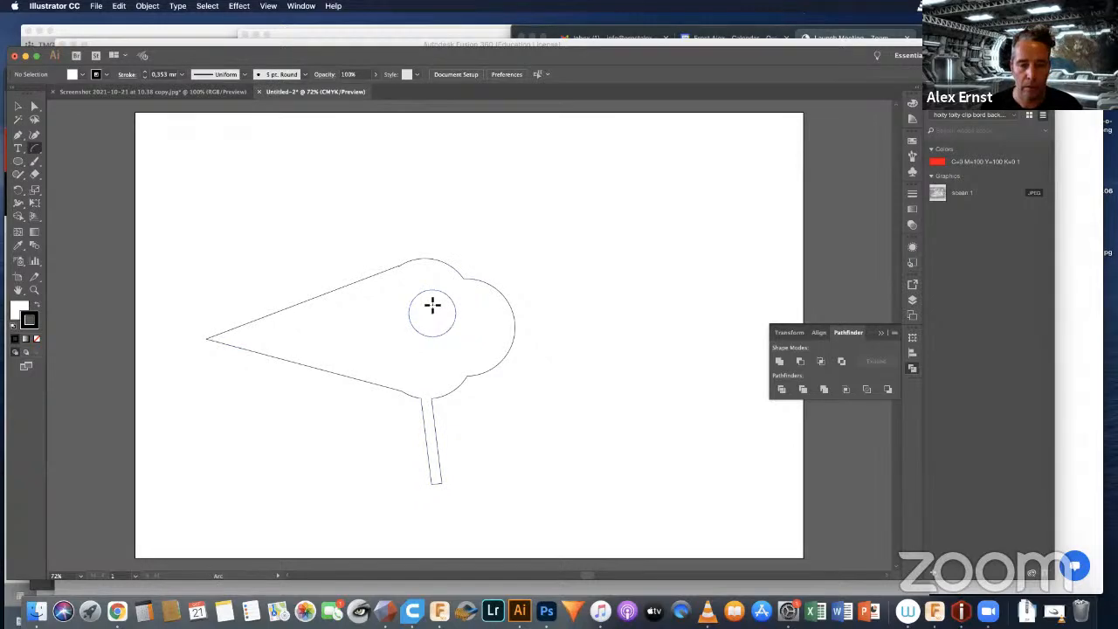
scroll(432, 305, "up", 2, "alt")
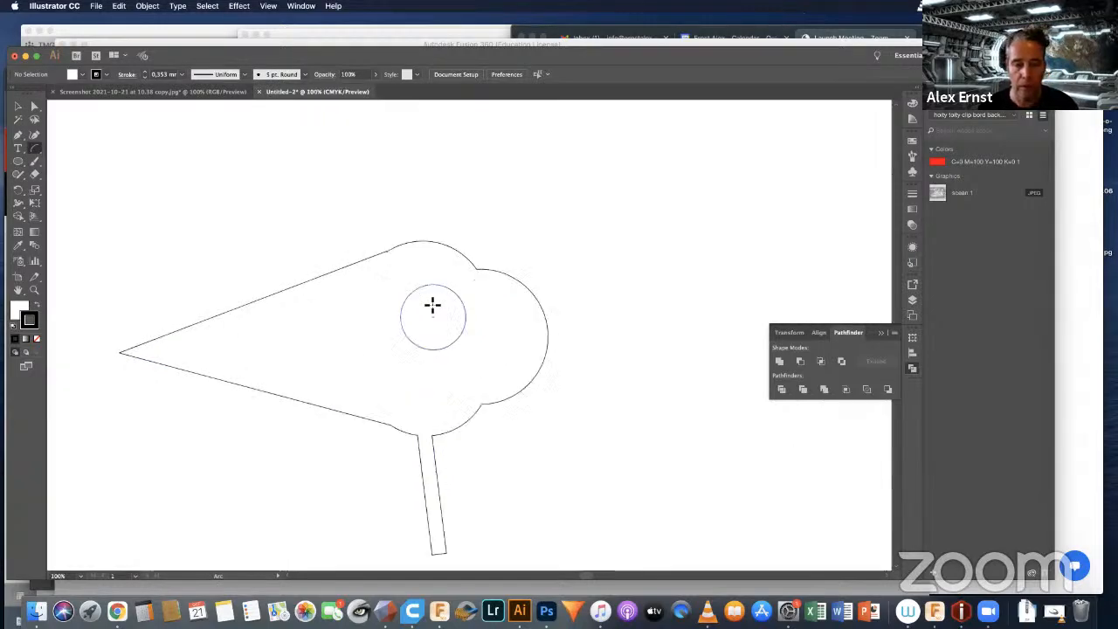
scroll(432, 305, "down", 2, "alt")
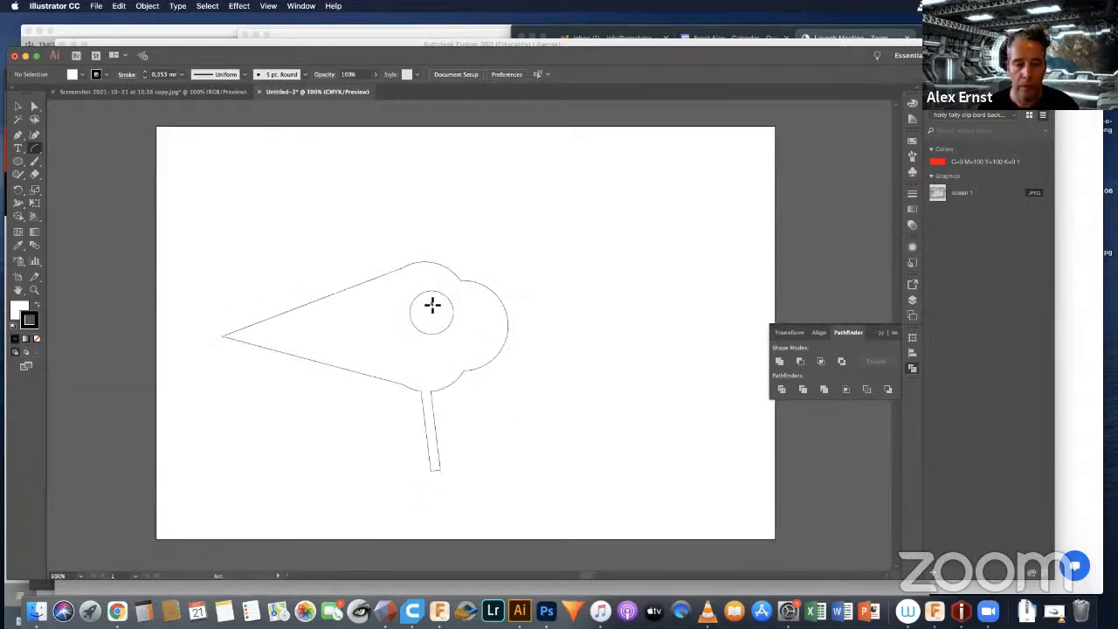
scroll(432, 305, "up", 5, "alt")
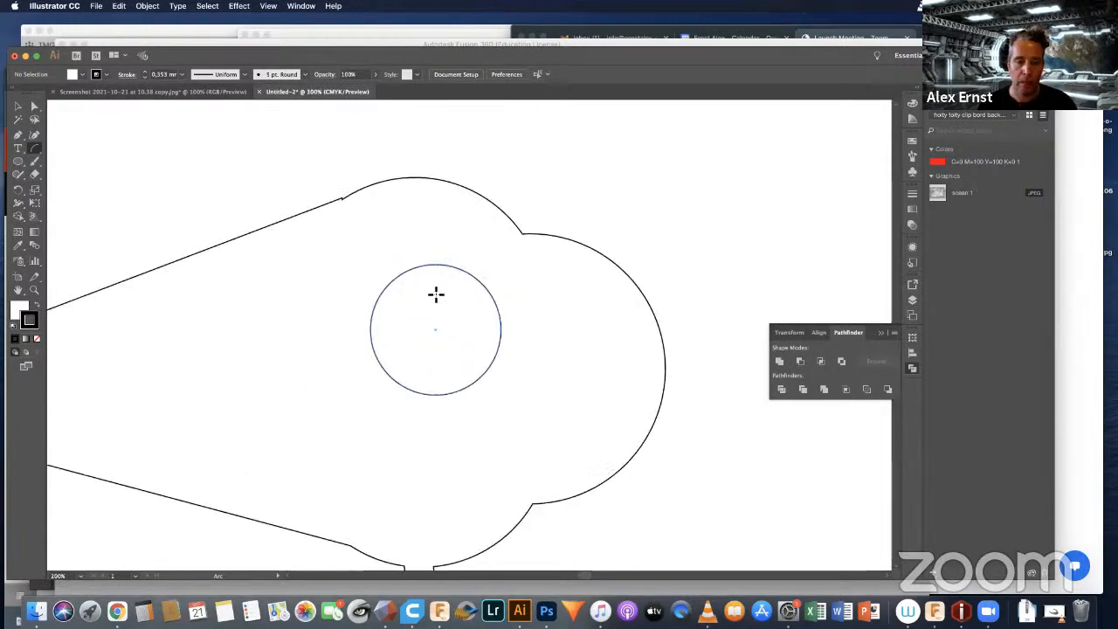
scroll(436, 294, "up", 2, "alt")
left_click(394, 260)
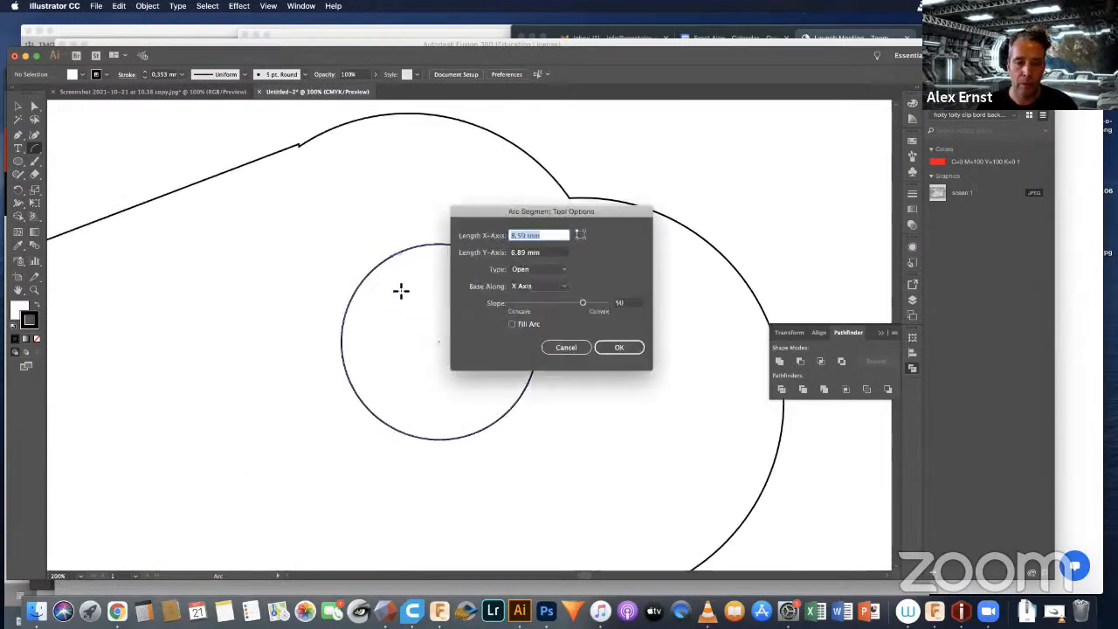
left_click(565, 349)
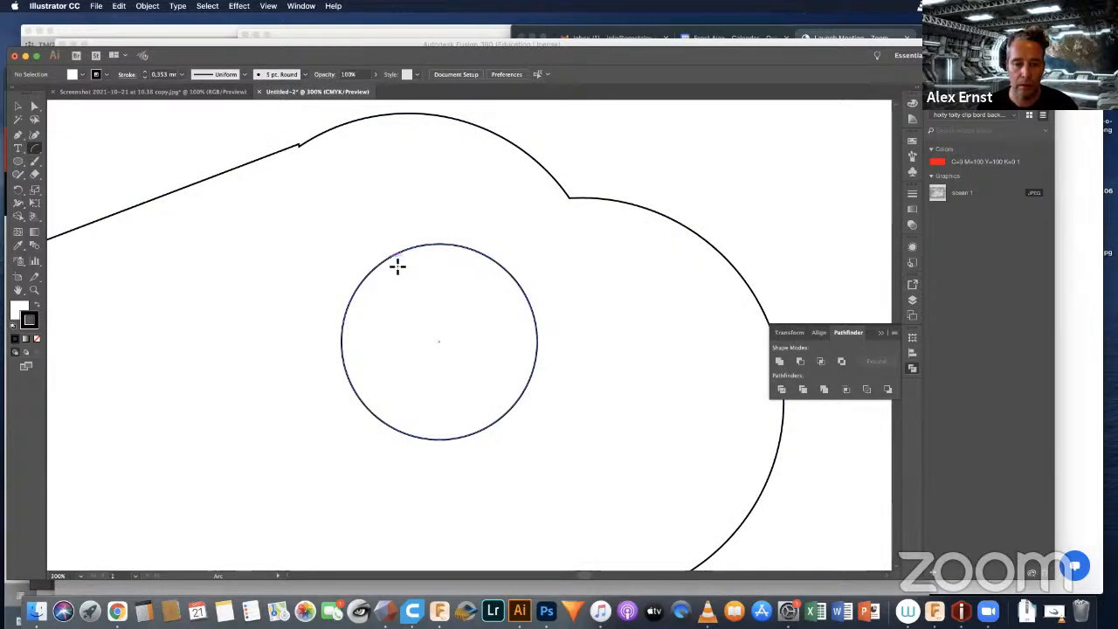
left_click_drag(392, 259, 531, 376)
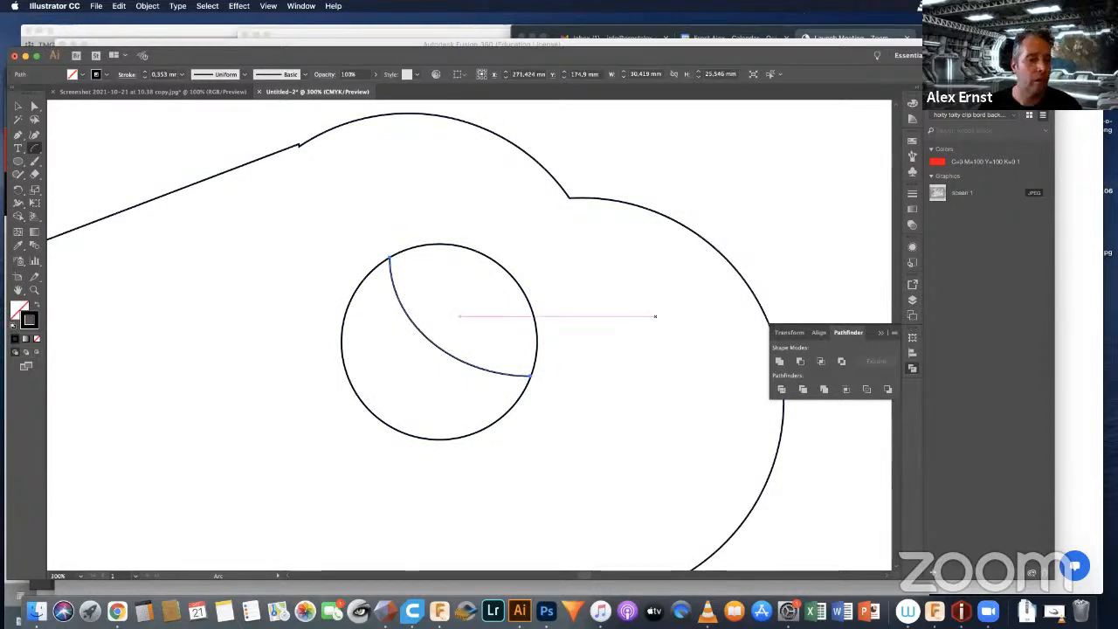
Step: Draw a circle about 17 mm wide as the pupil near the eye's centre and fill it solid black
left_click(18, 161)
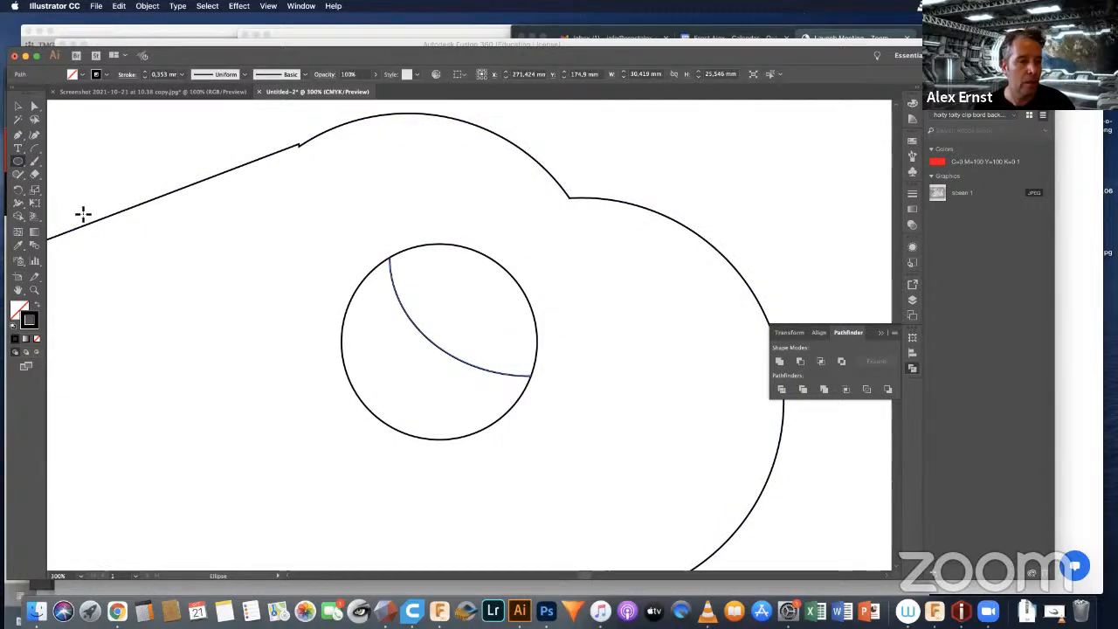
left_click_drag(441, 352, 472, 307)
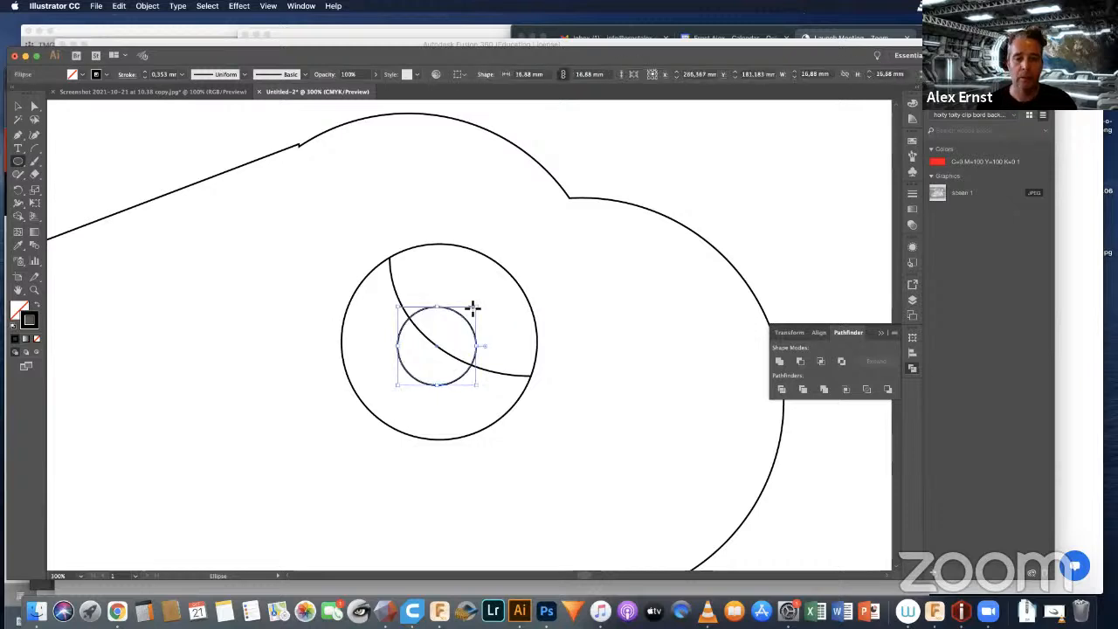
left_click(16, 310)
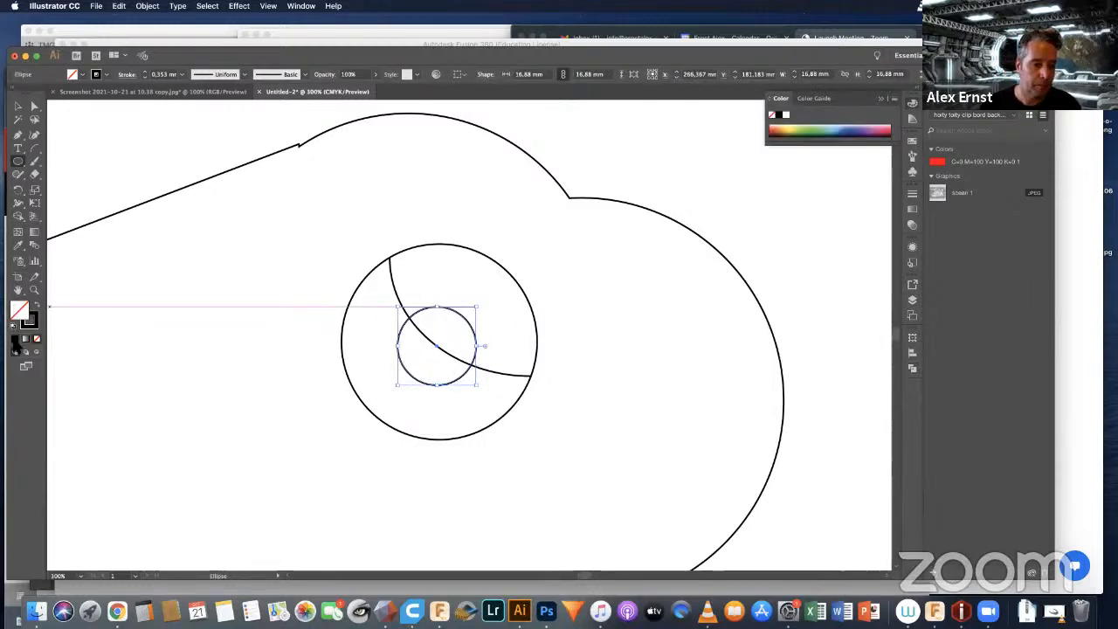
left_click(14, 340)
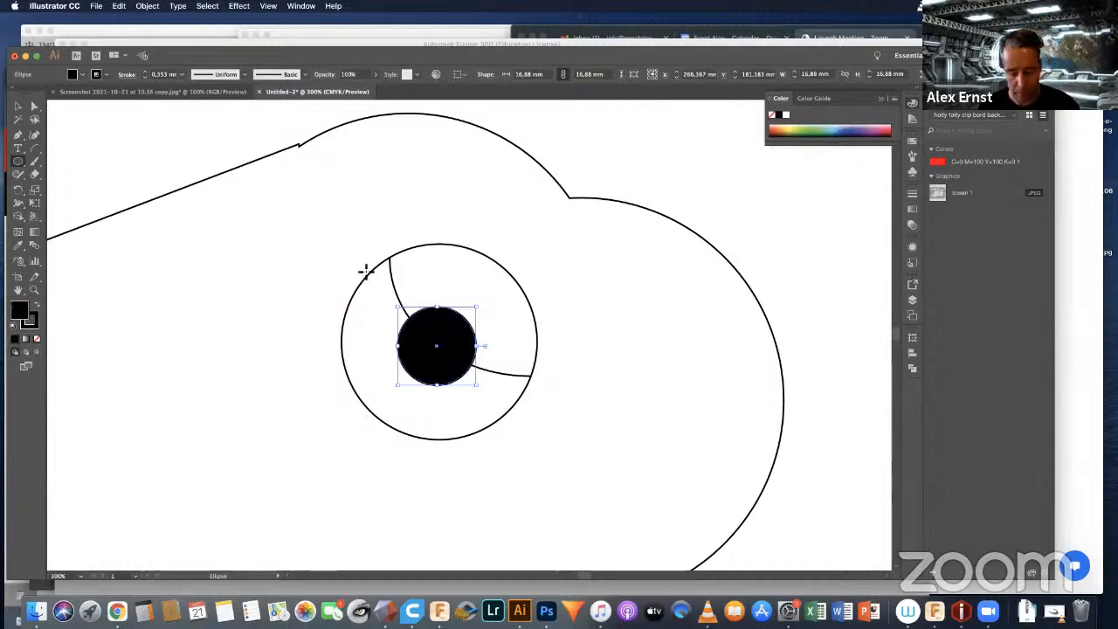
key("v")
left_click(745, 234)
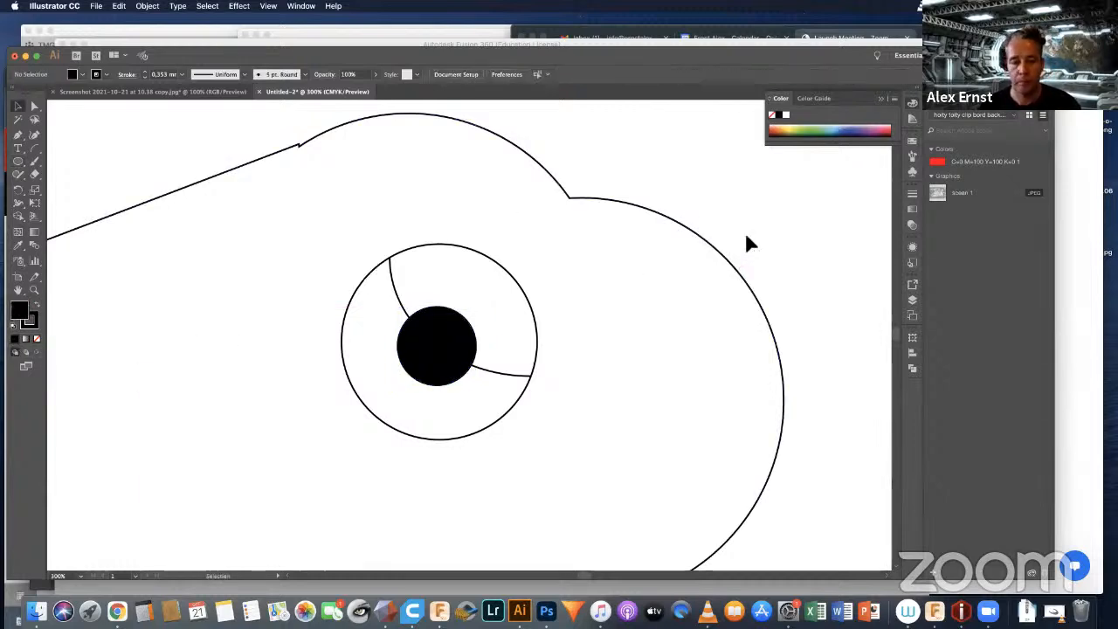
Step: Examine the edge of the eye circle at very high magnification and compare it with the whole bird
scroll(509, 274, "up", 2, "alt")
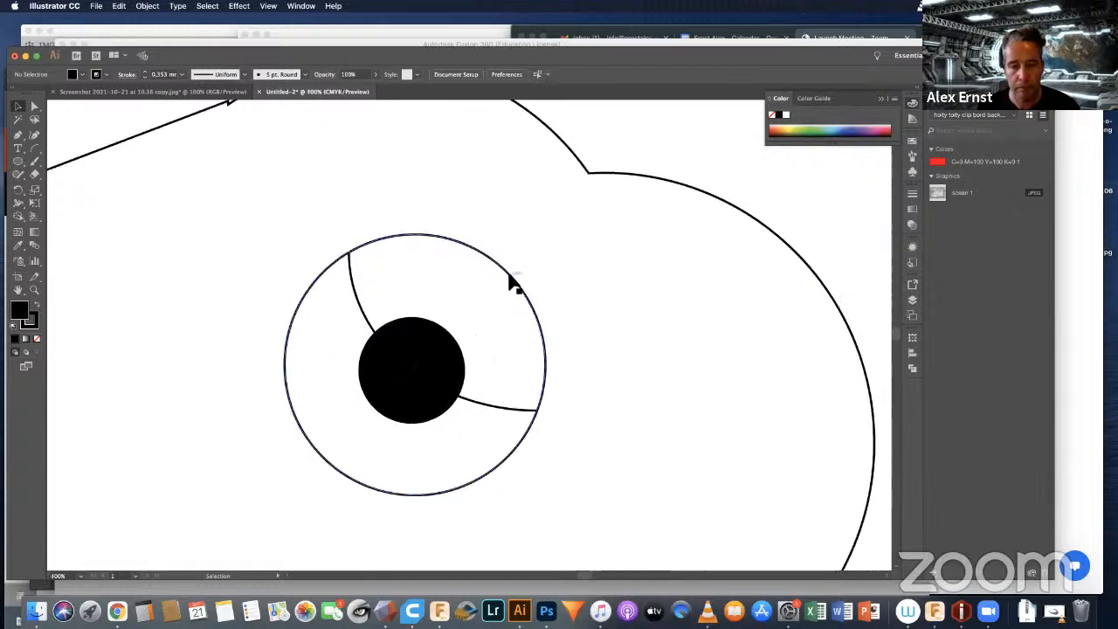
scroll(510, 280, "down", 2, "alt")
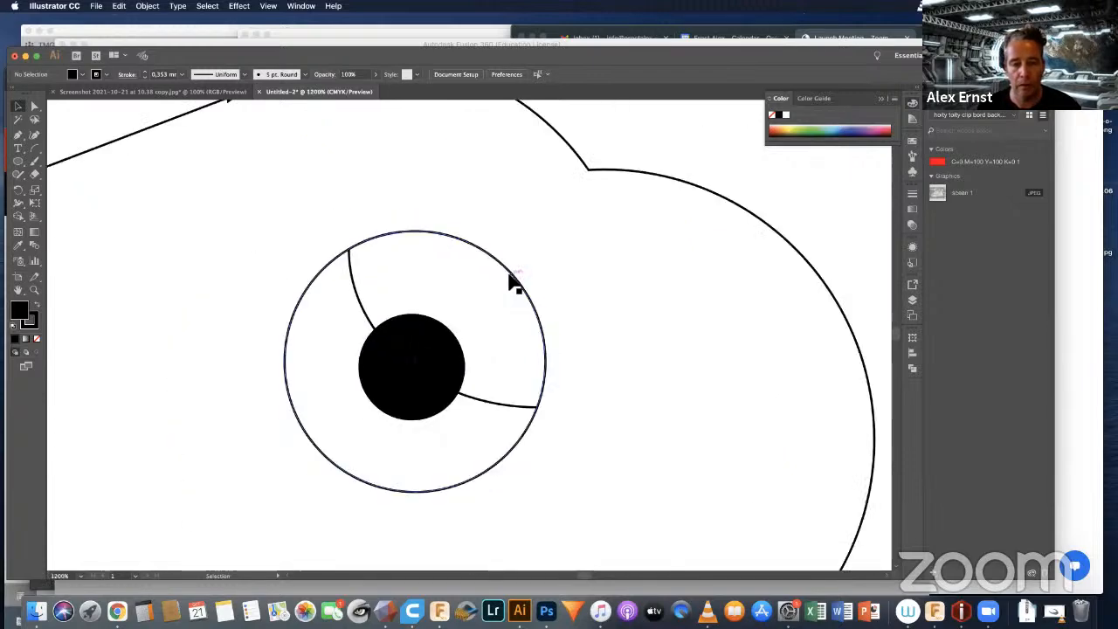
scroll(511, 278, "up", 4, "alt")
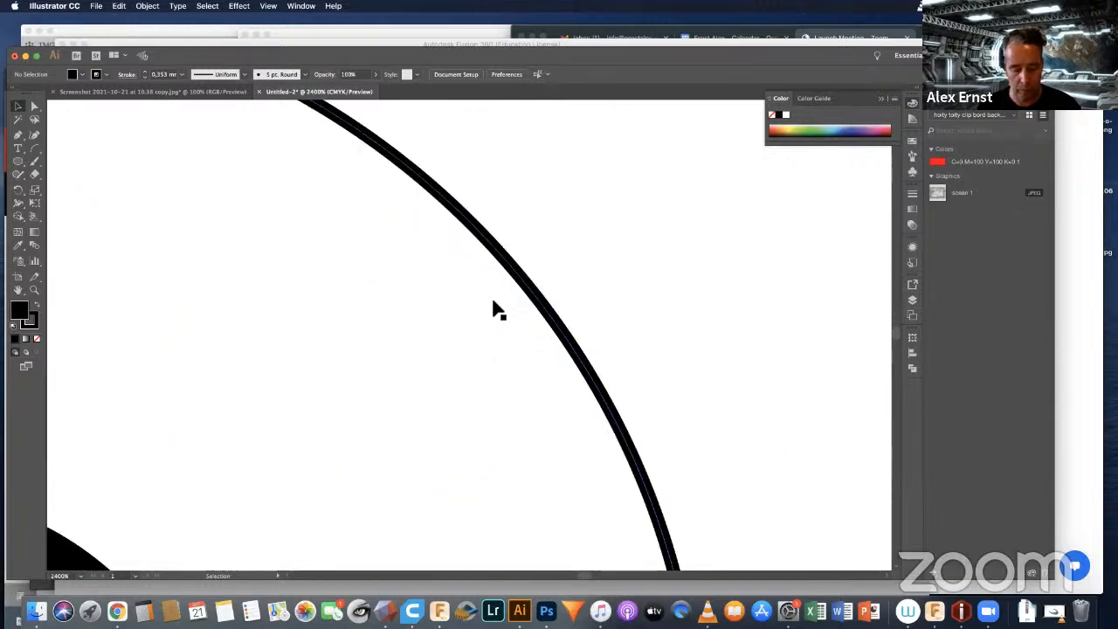
scroll(496, 309, "down", 2, "alt")
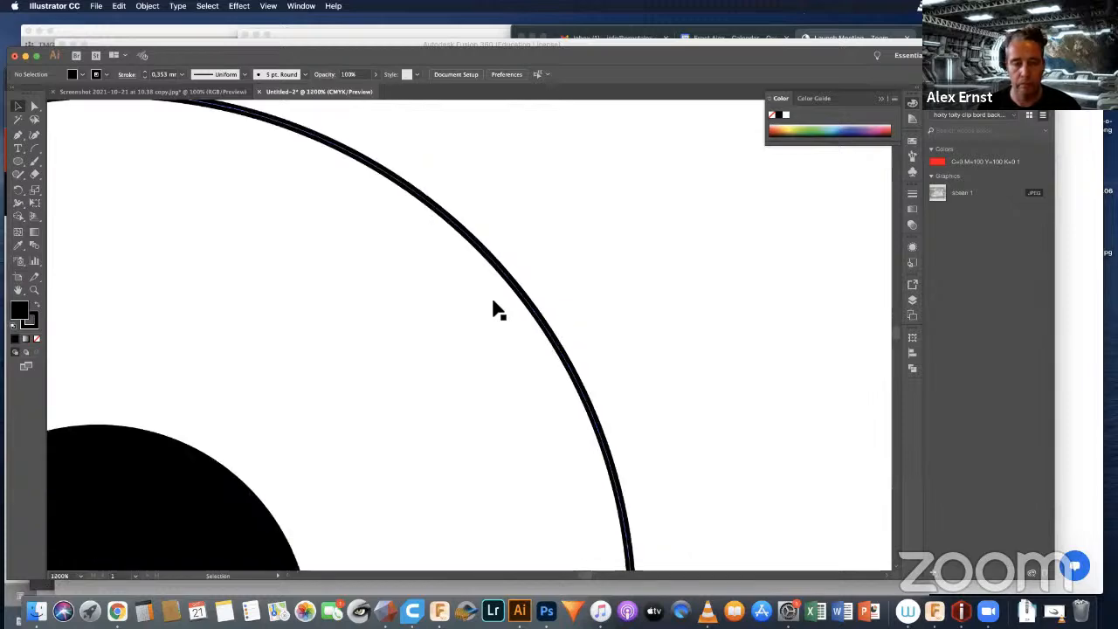
scroll(496, 309, "down", 2, "alt")
scroll(496, 309, "down", 3, "alt")
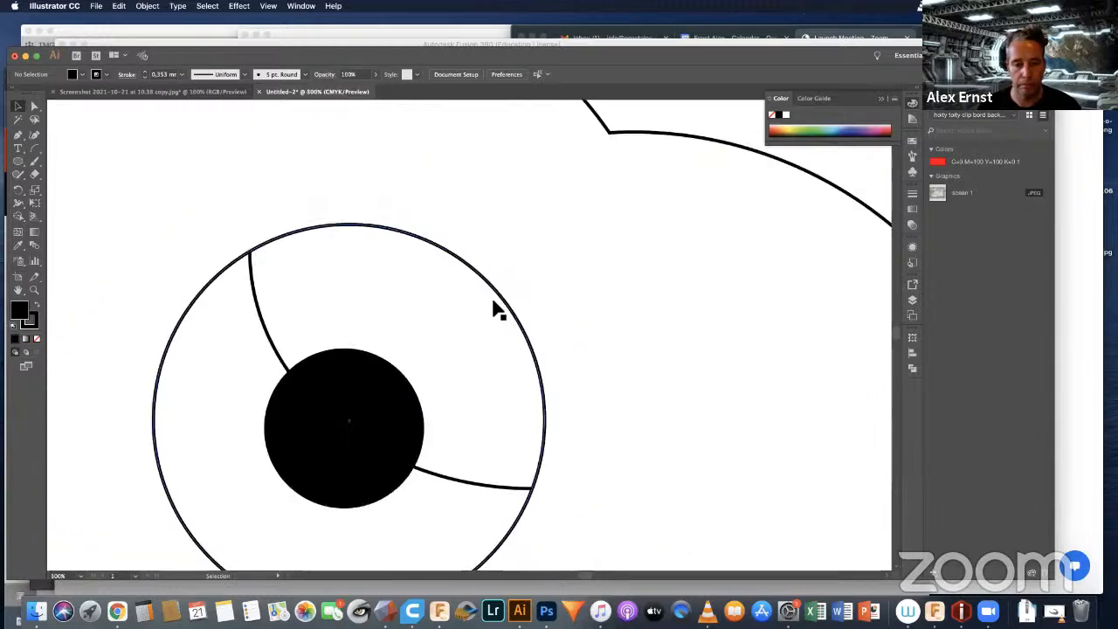
scroll(496, 309, "down", 2, "alt")
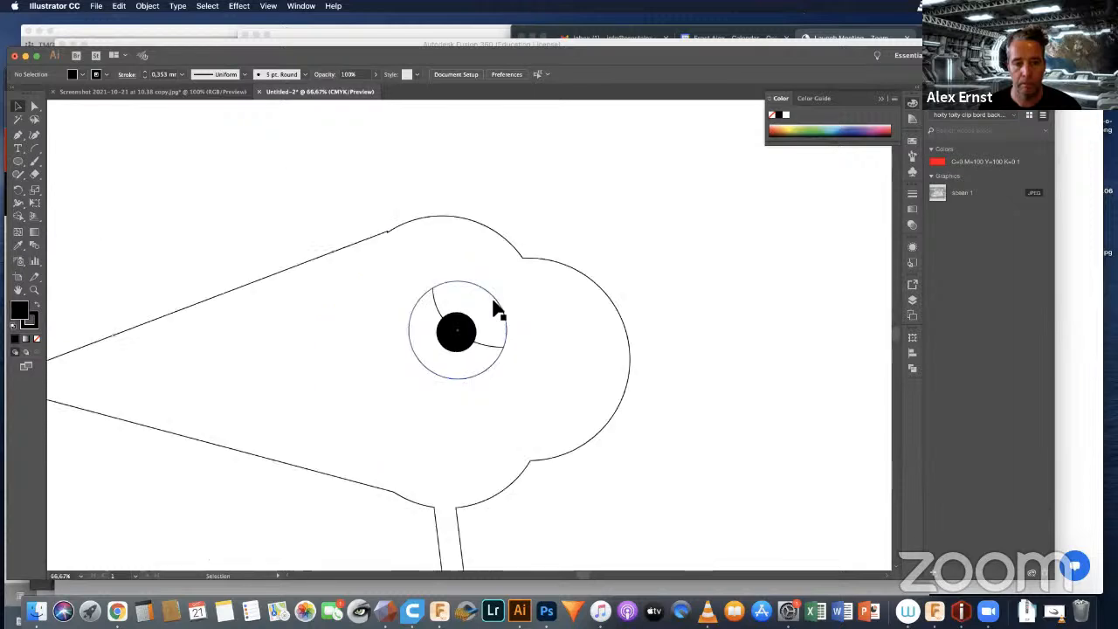
scroll(496, 309, "down", 2, "alt")
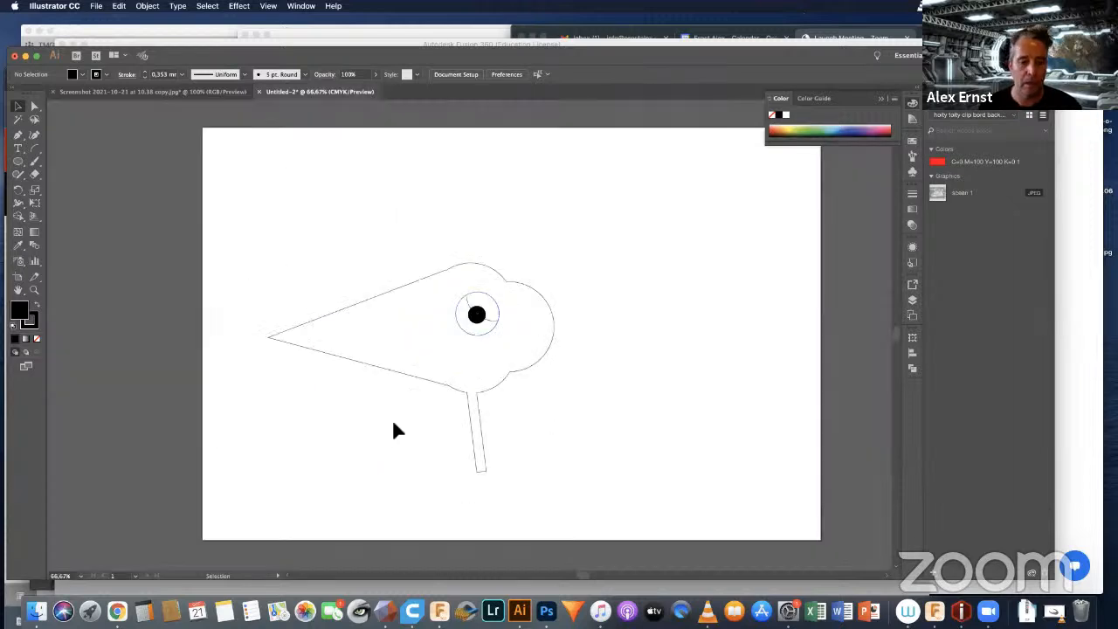
Step: Draw a straight line about 112 mm long across the beak's base and another from the beak's tip to that line's middle
scroll(471, 418, "up", 1, "alt")
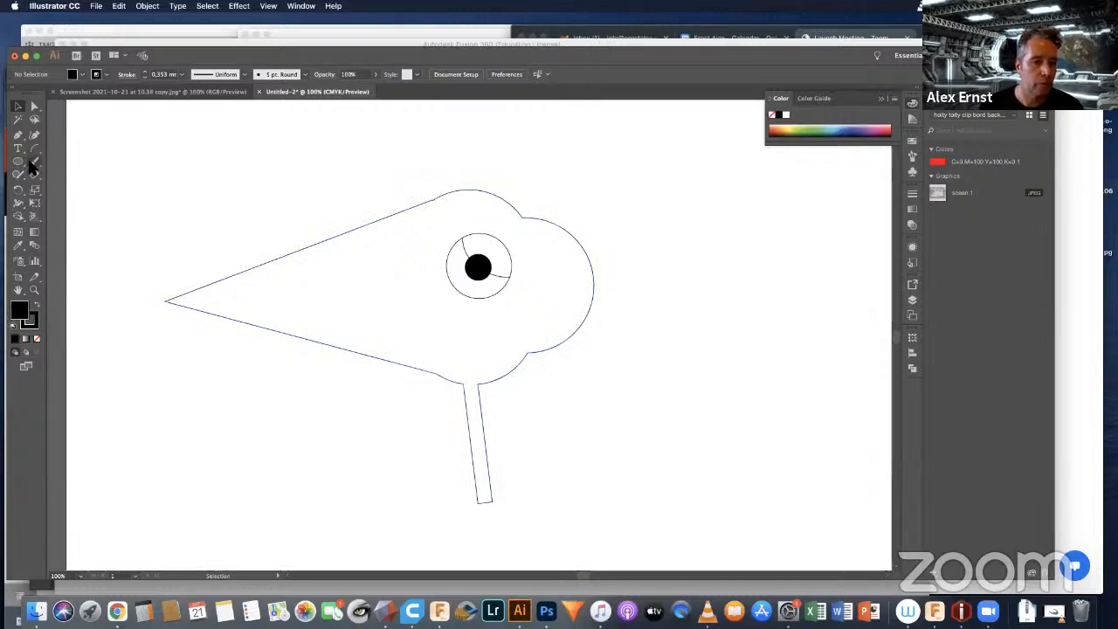
key("p")
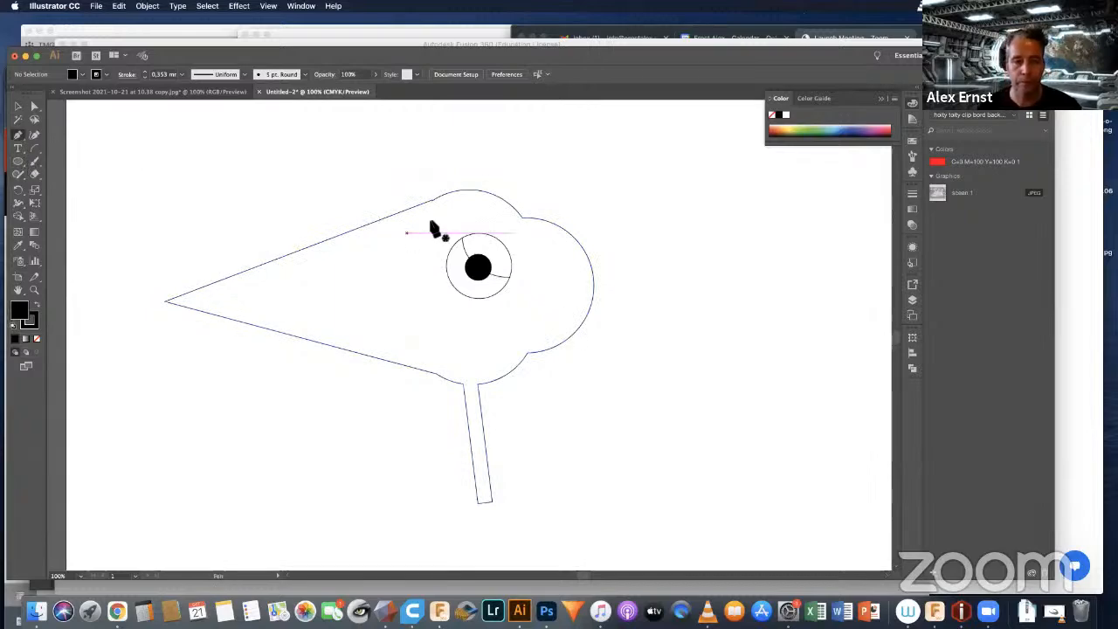
left_click(431, 202)
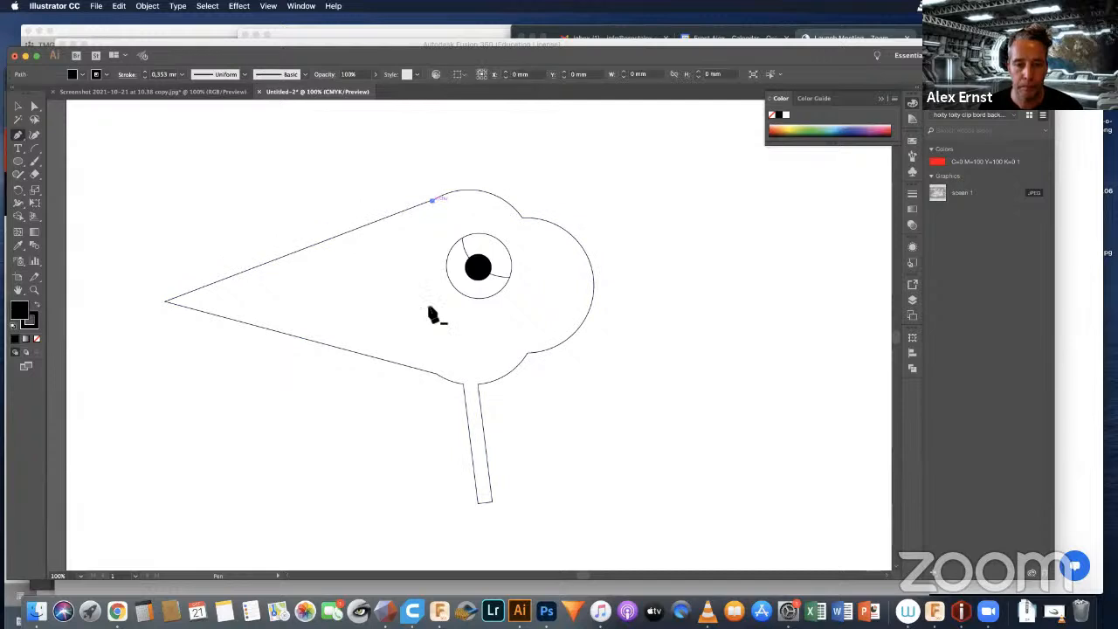
left_click(435, 374)
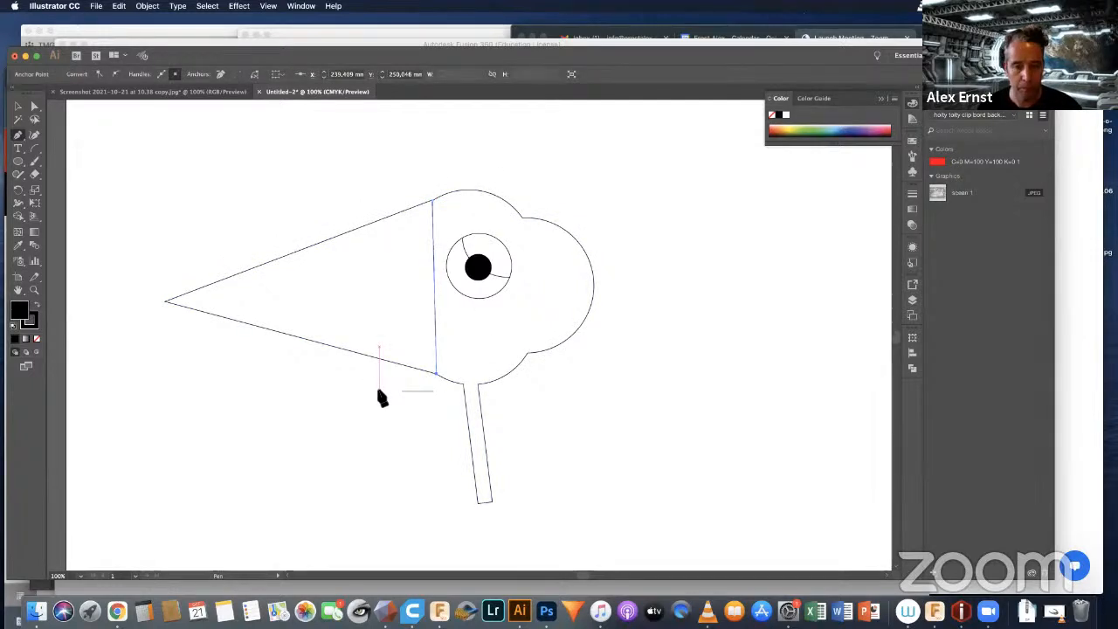
left_click(433, 289)
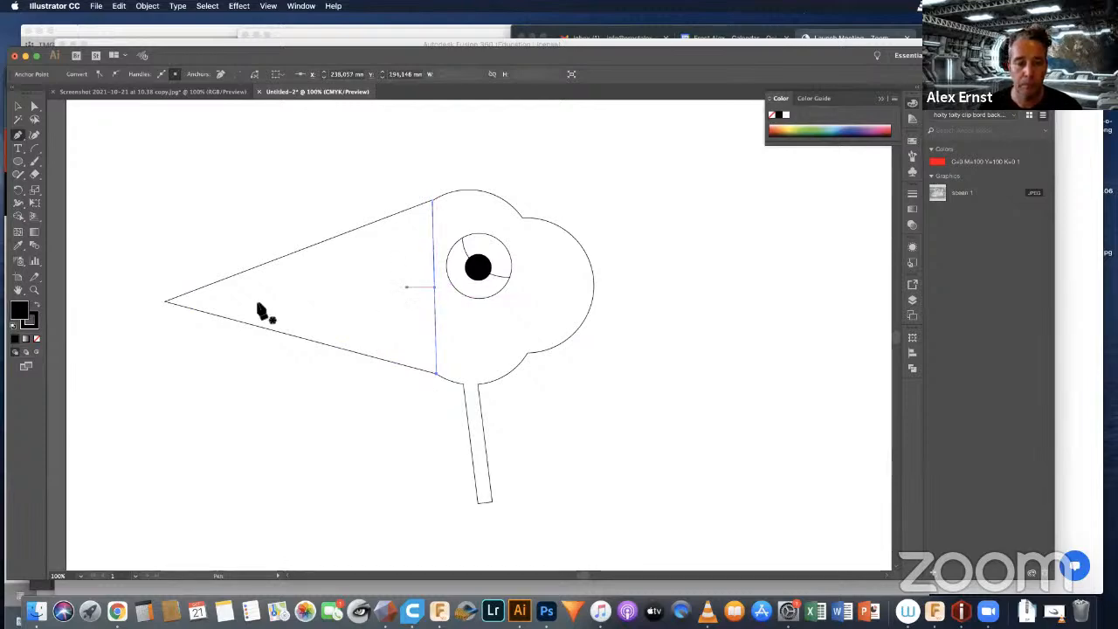
left_click(165, 301)
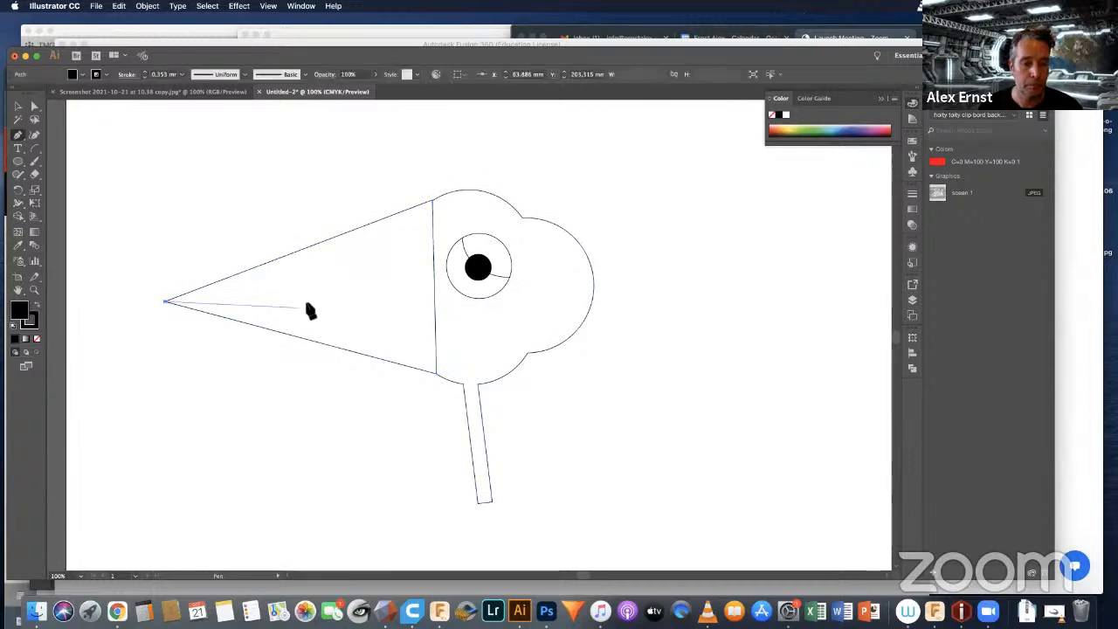
left_click(433, 287)
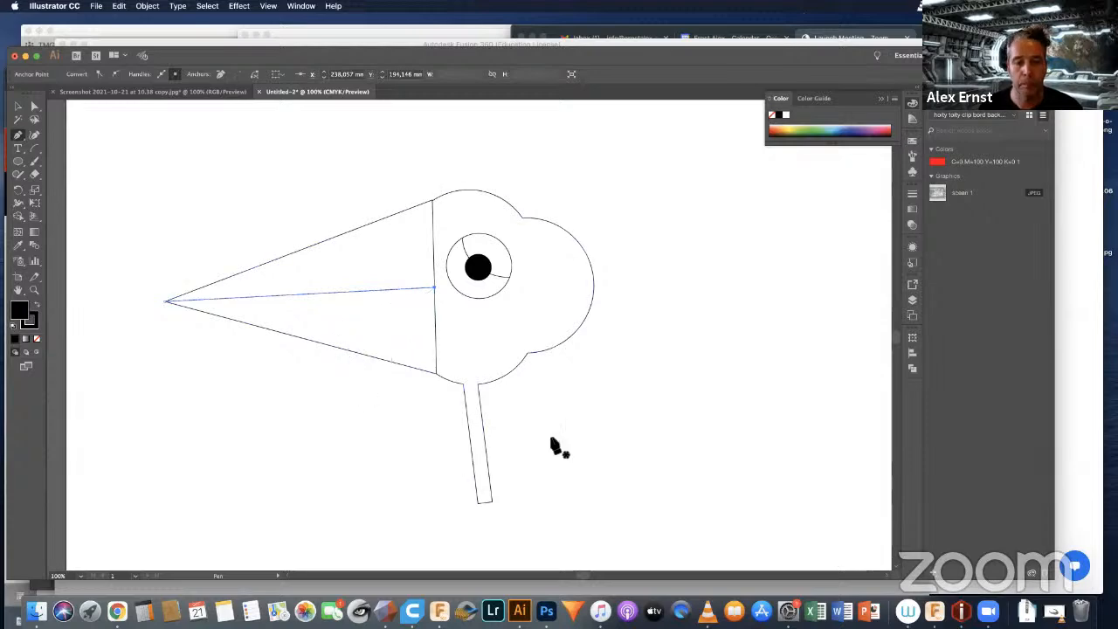
Step: Draw four short straight lines, each about 9 mm long, across the leg at roughly even spacing, and deselect everything
left_click(465, 403)
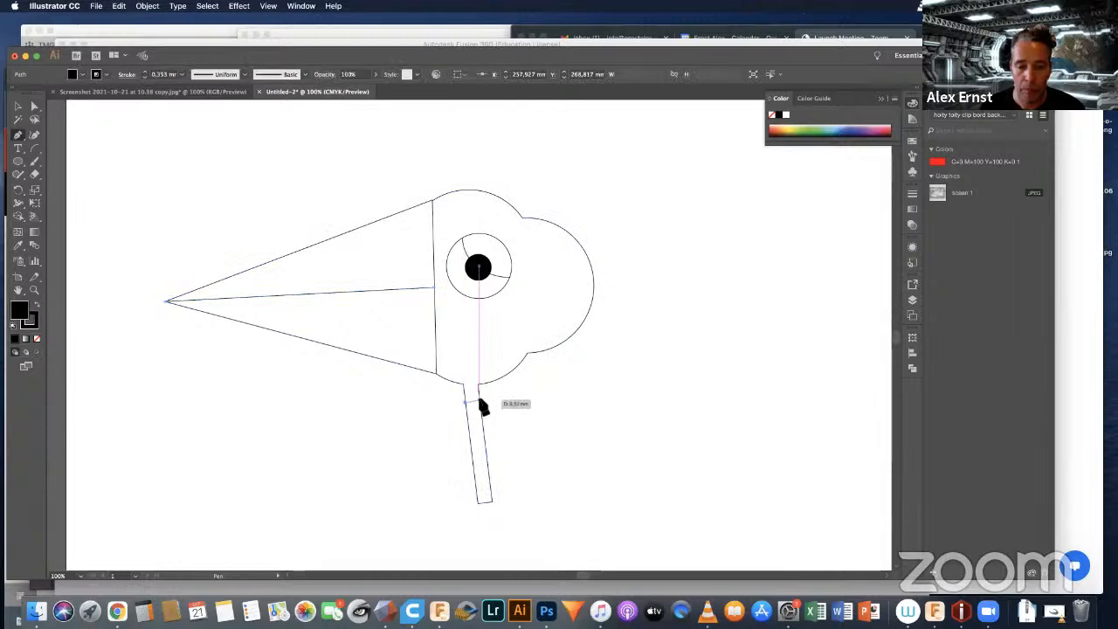
left_click(479, 401)
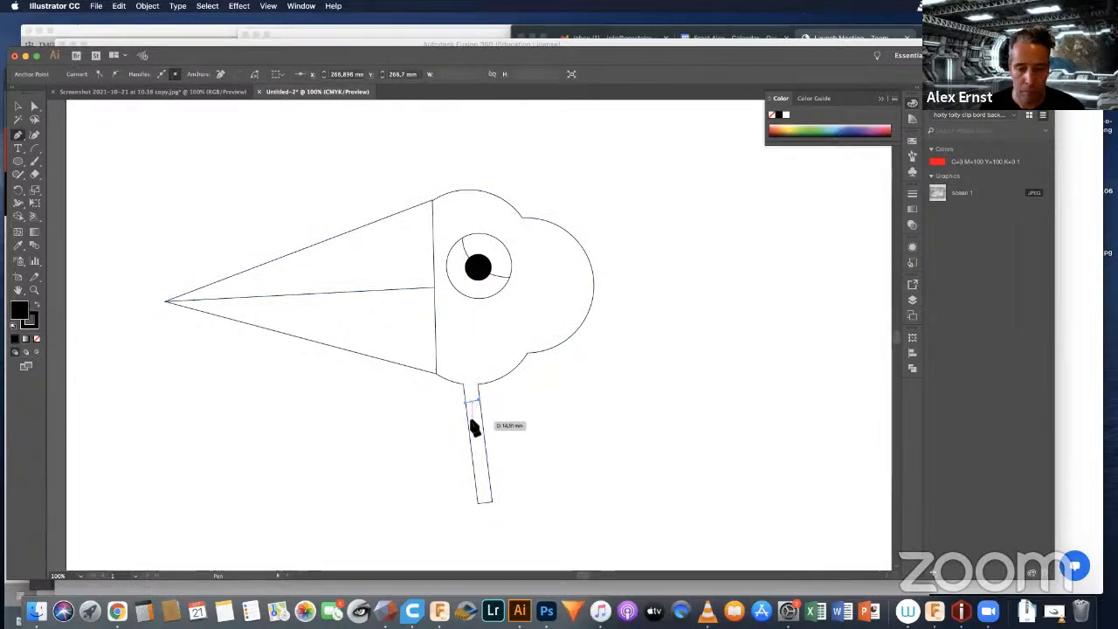
left_click(476, 426)
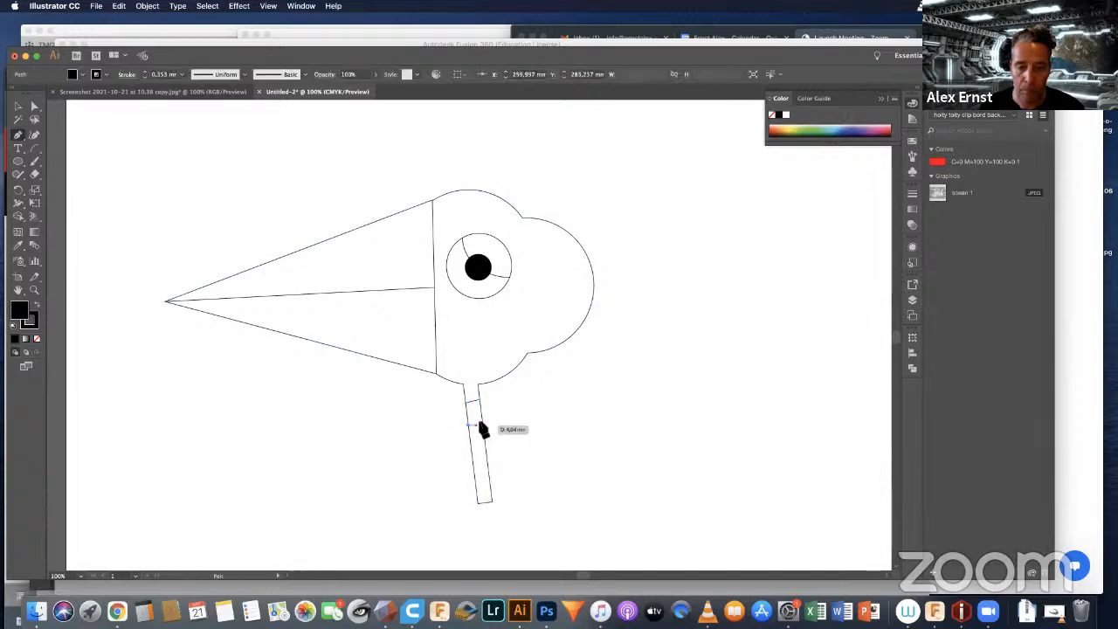
left_click(472, 443)
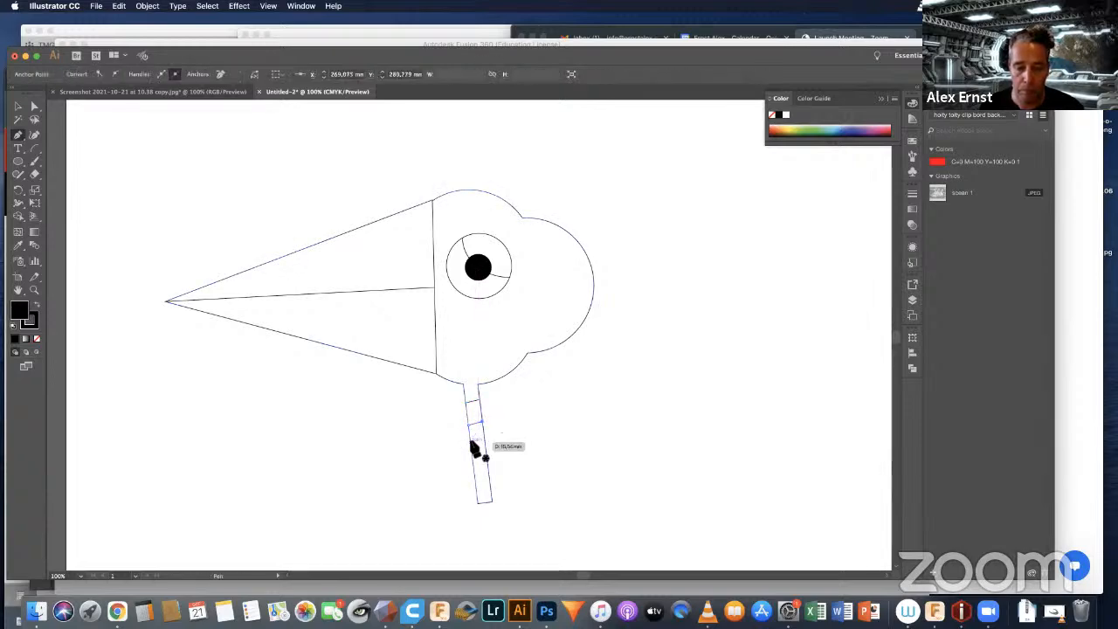
left_click(471, 449)
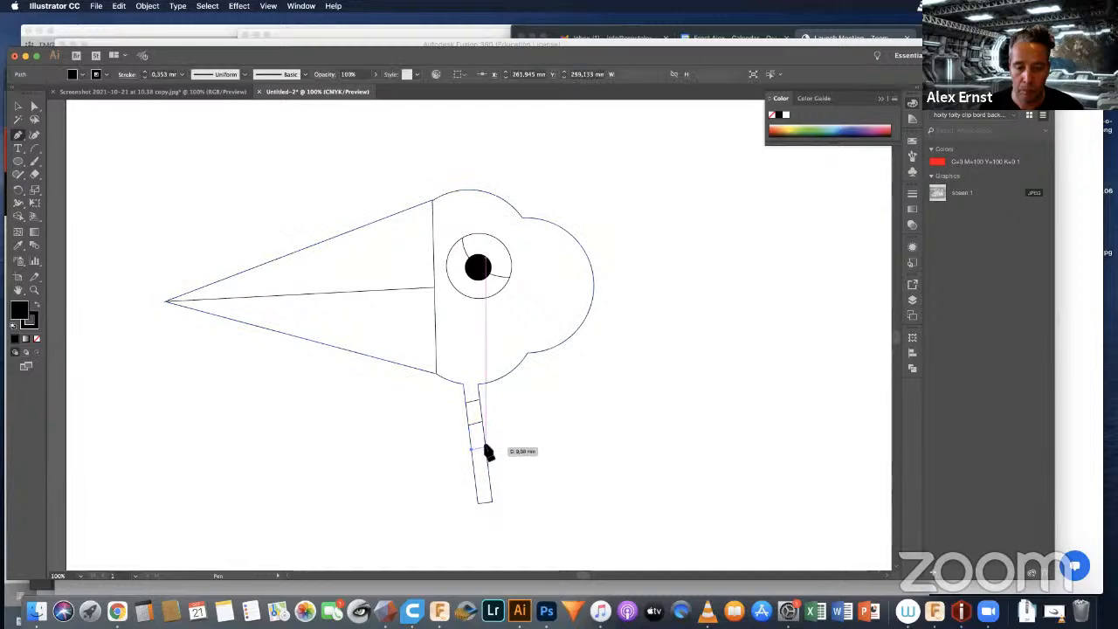
left_click(476, 450)
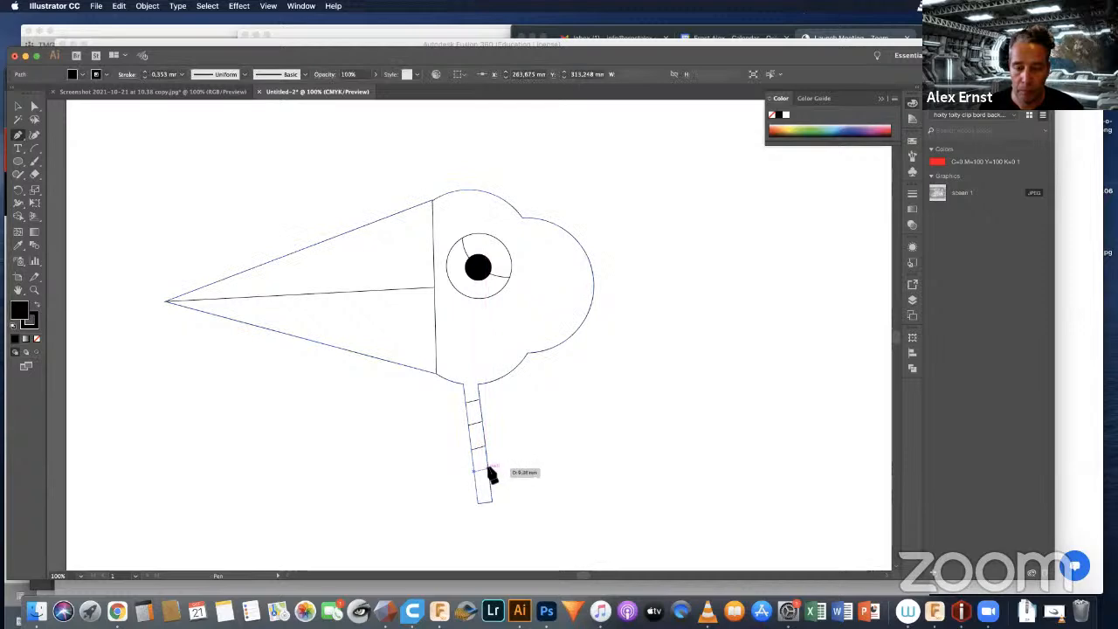
left_click(489, 472)
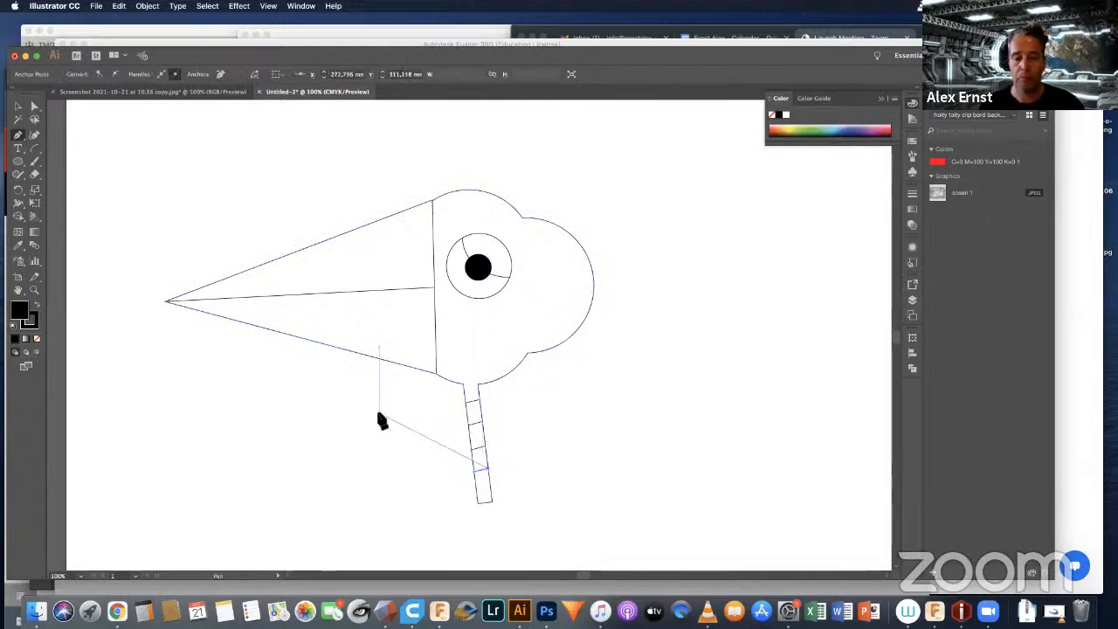
key("Escape")
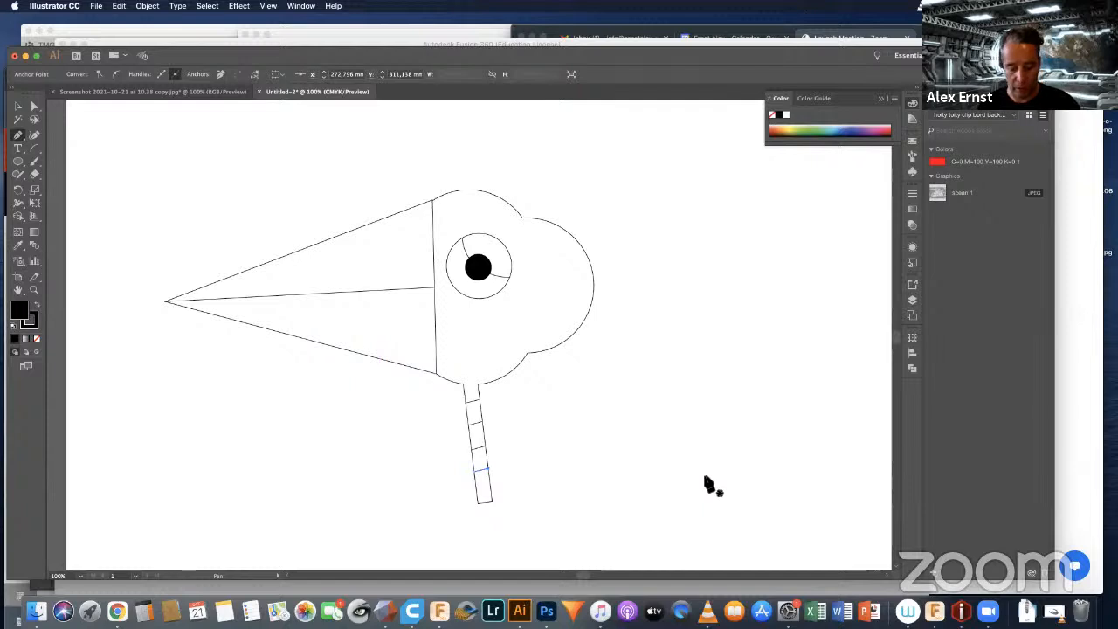
key("v")
left_click(670, 423)
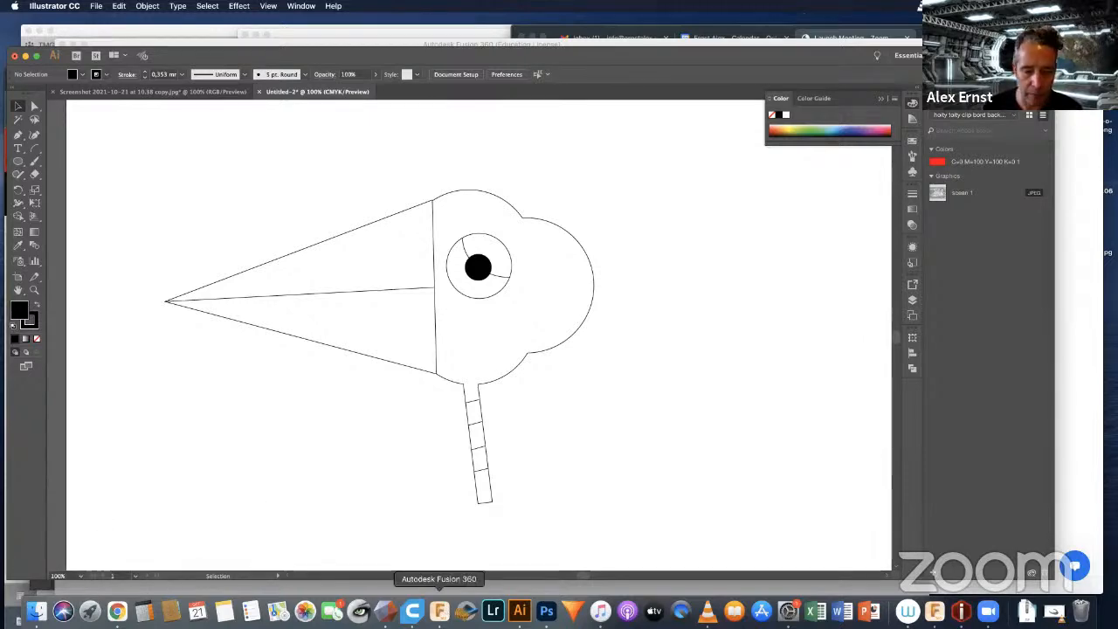
Step: Switch to Fusion 360 and change the Jacko pumpkin file from the Render to the Design workspace
left_click(439, 610)
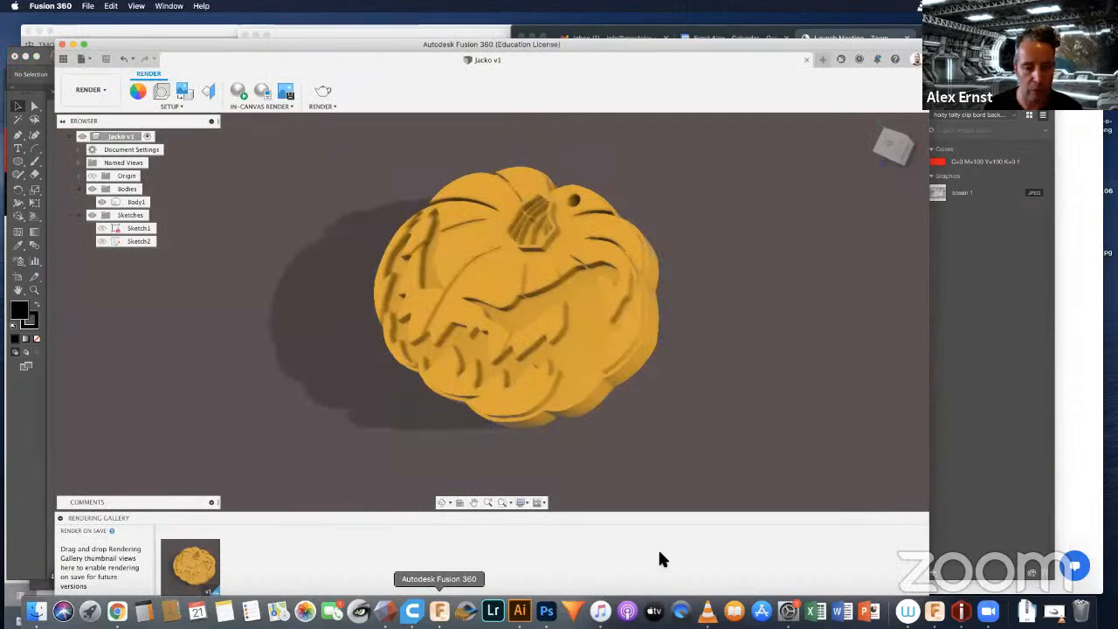
left_click(198, 561)
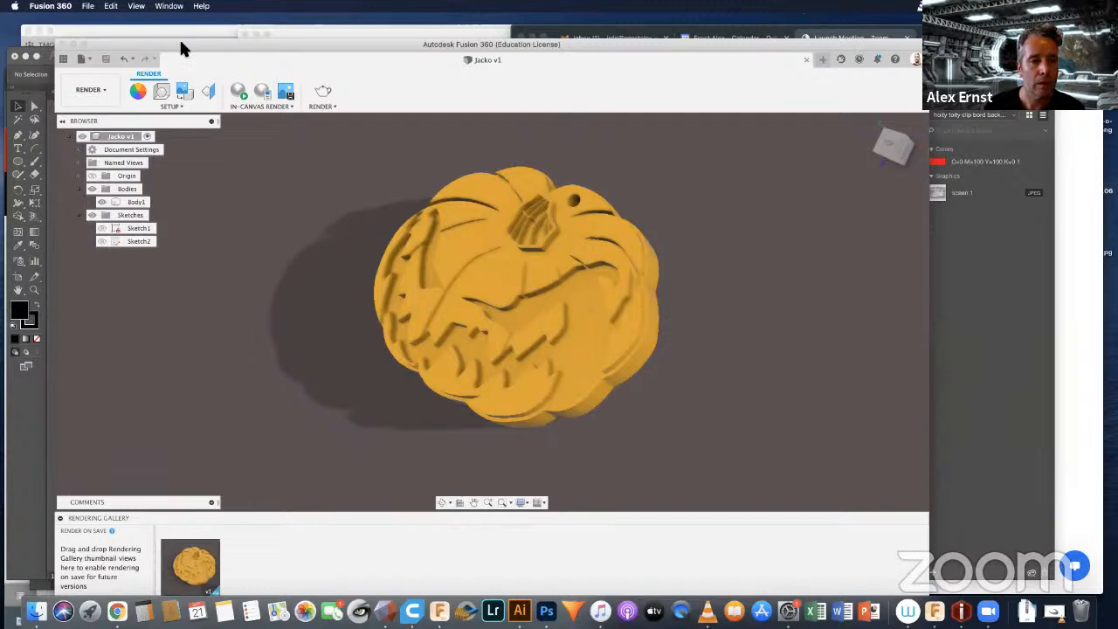
mouse_move(180, 40)
left_mouse_down()
mouse_move(157, 28)
mouse_move(167, 25)
left_mouse_up()
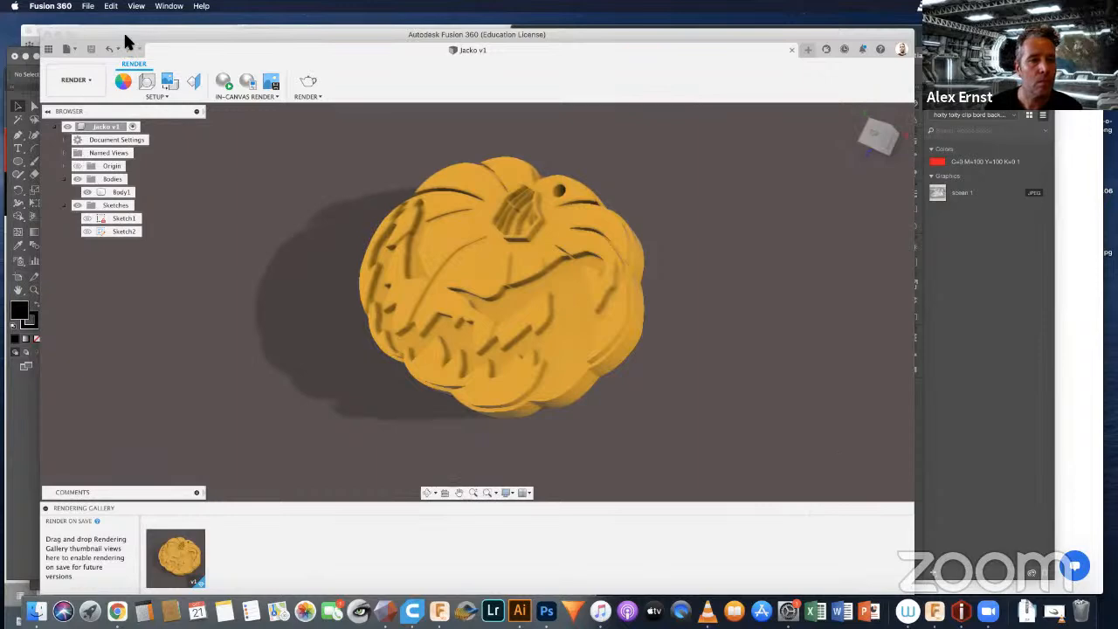
left_click_drag(121, 30, 132, 24)
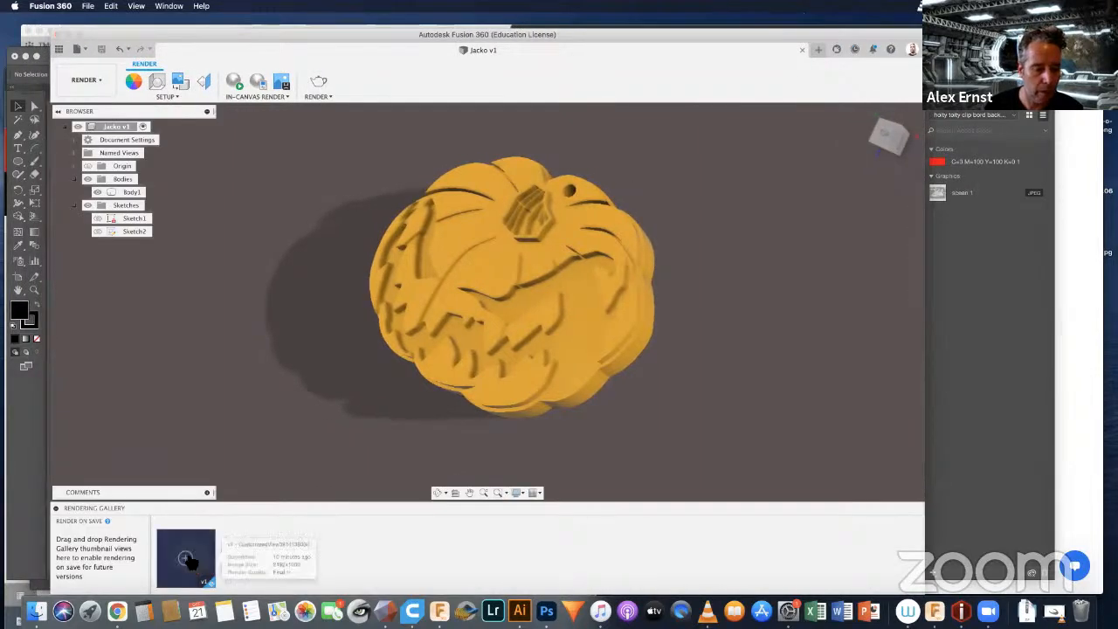
mouse_move(187, 562)
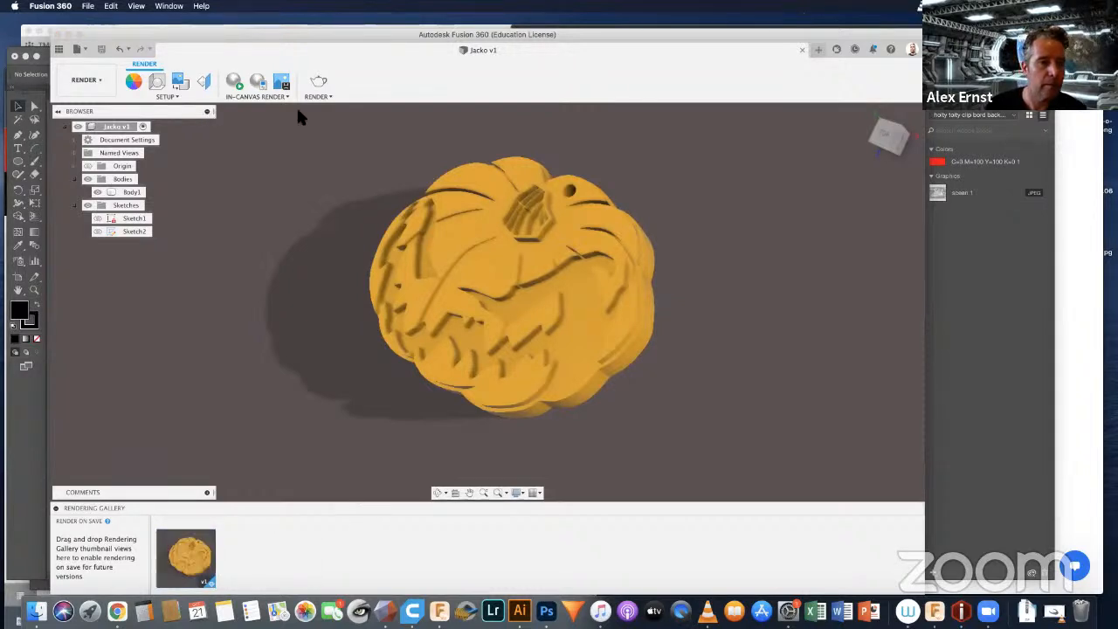
left_click(91, 79)
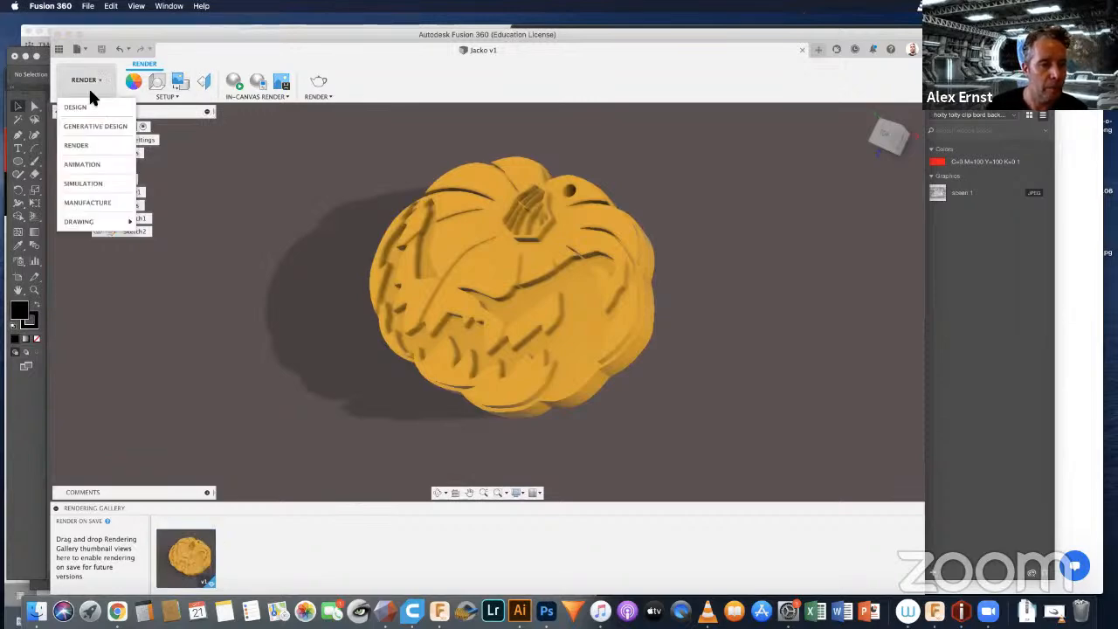
left_click(77, 108)
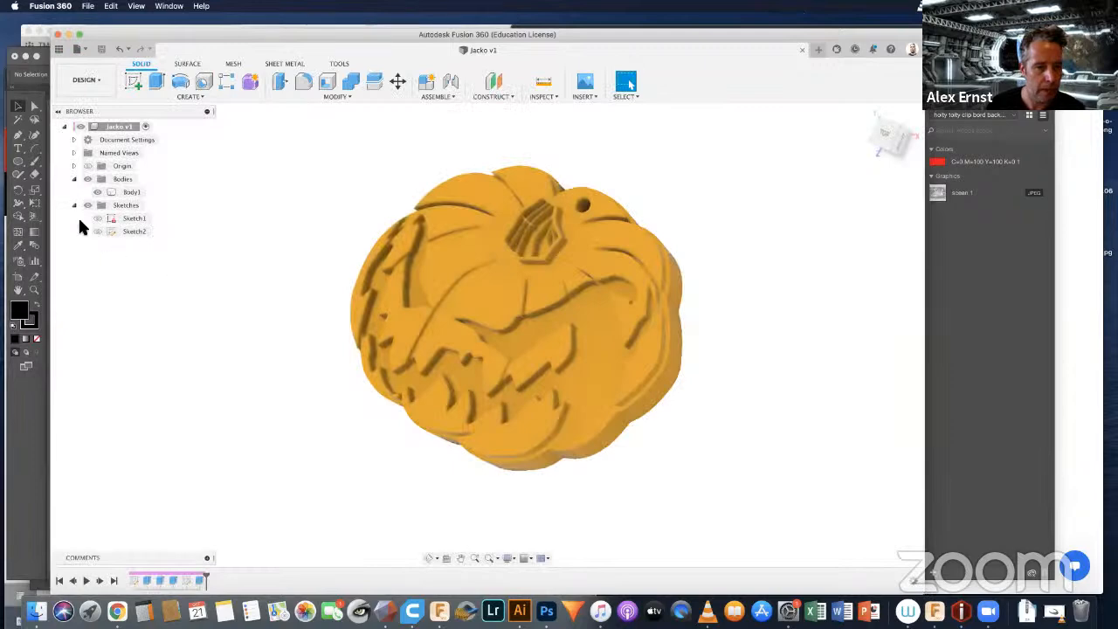
Step: Export the pumpkin's Body1 as a mesh in STL (Binary) format
right_click(131, 193)
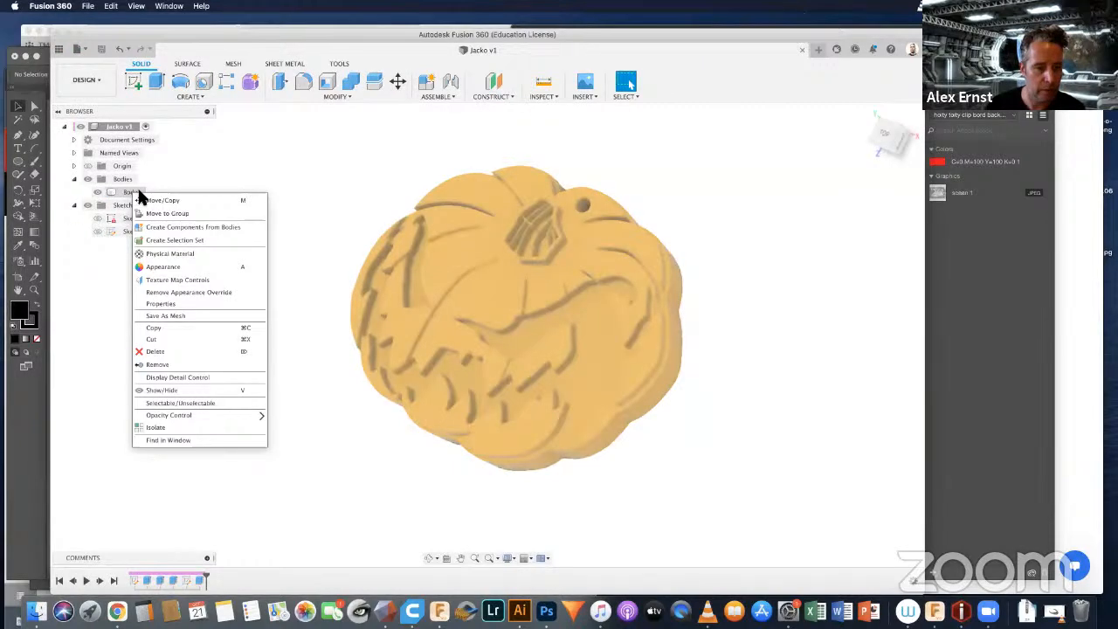
left_click(179, 318)
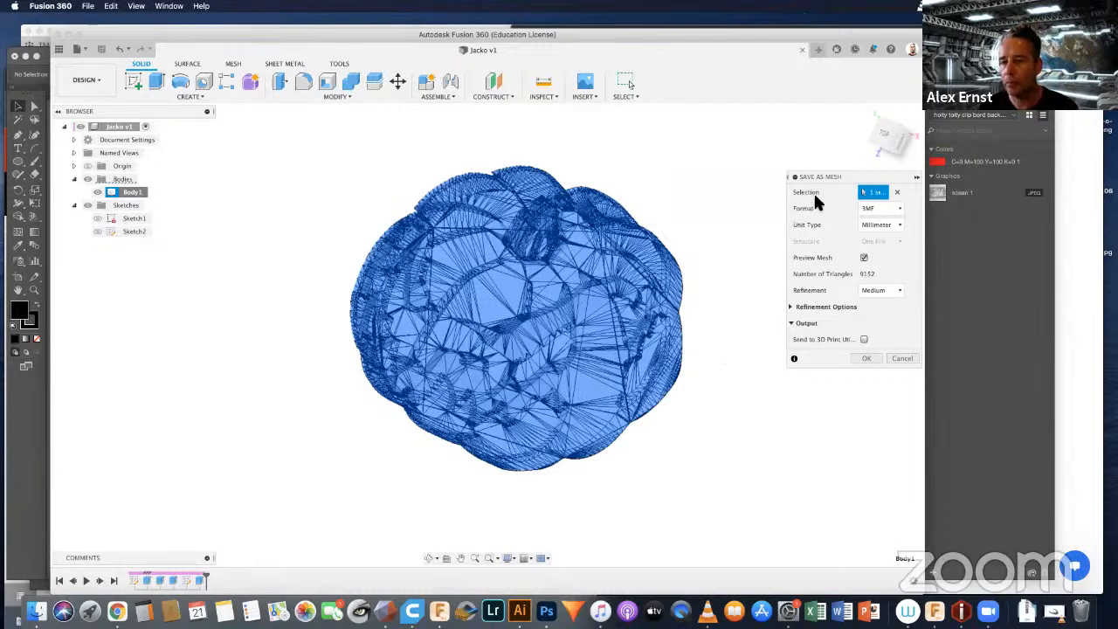
left_click(873, 210)
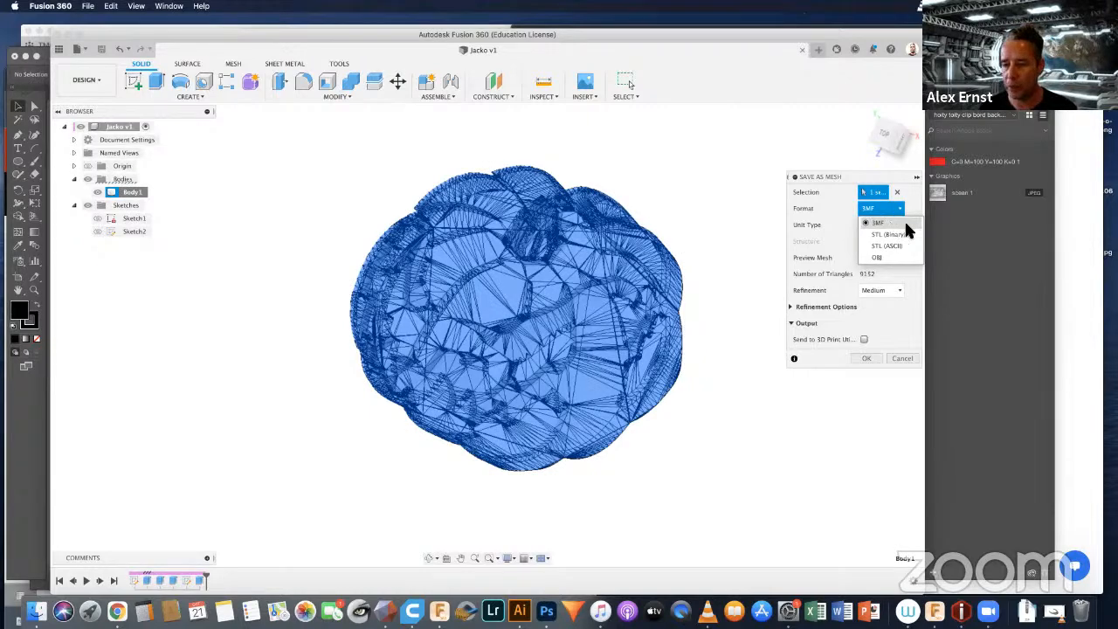
left_click(882, 234)
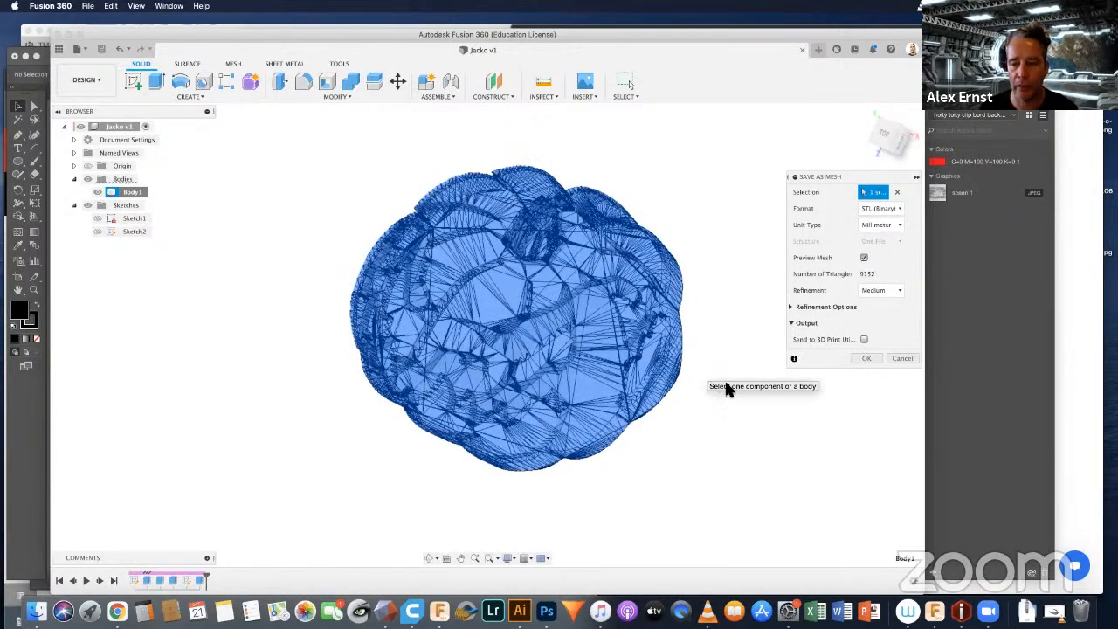
left_click(865, 359)
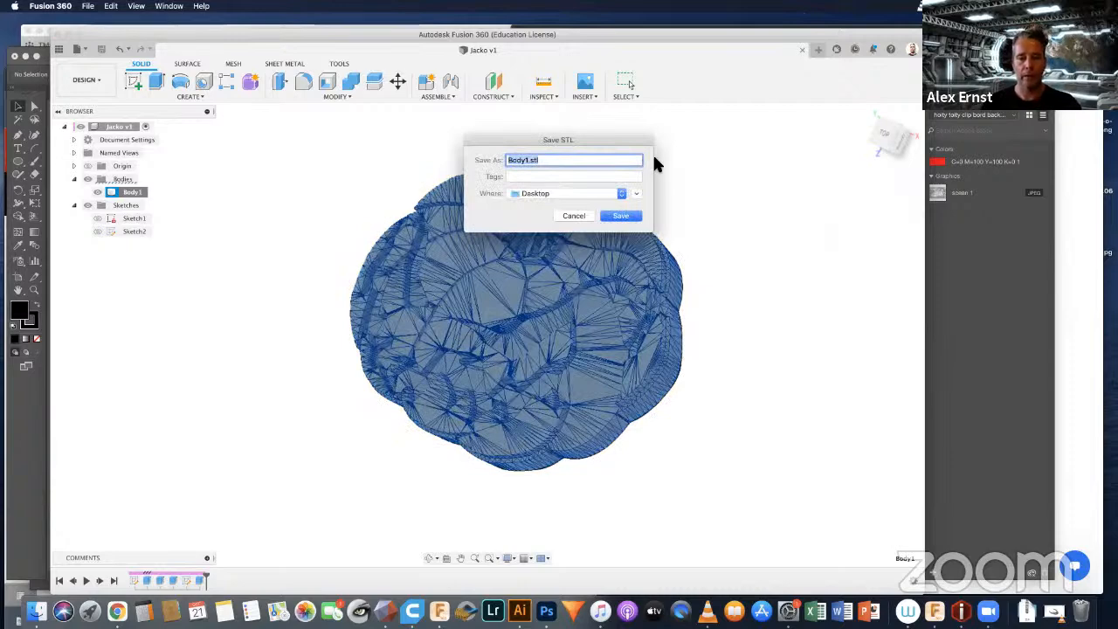
Step: Name the exported mesh file Jacko.stl and save it to the Desktop
left_click(517, 159)
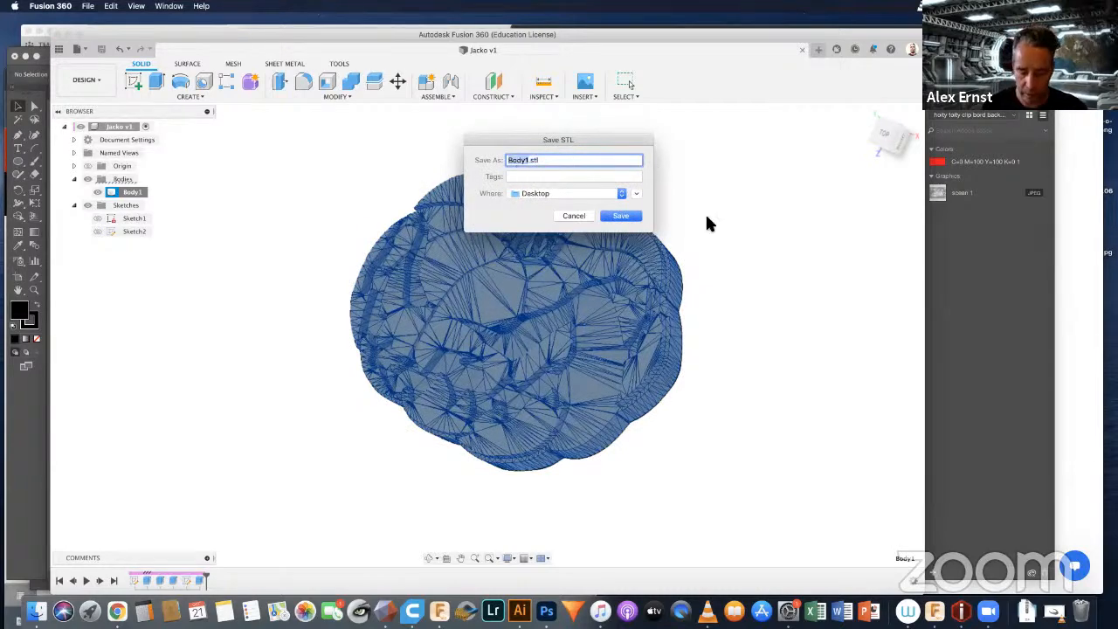
type("Jacko")
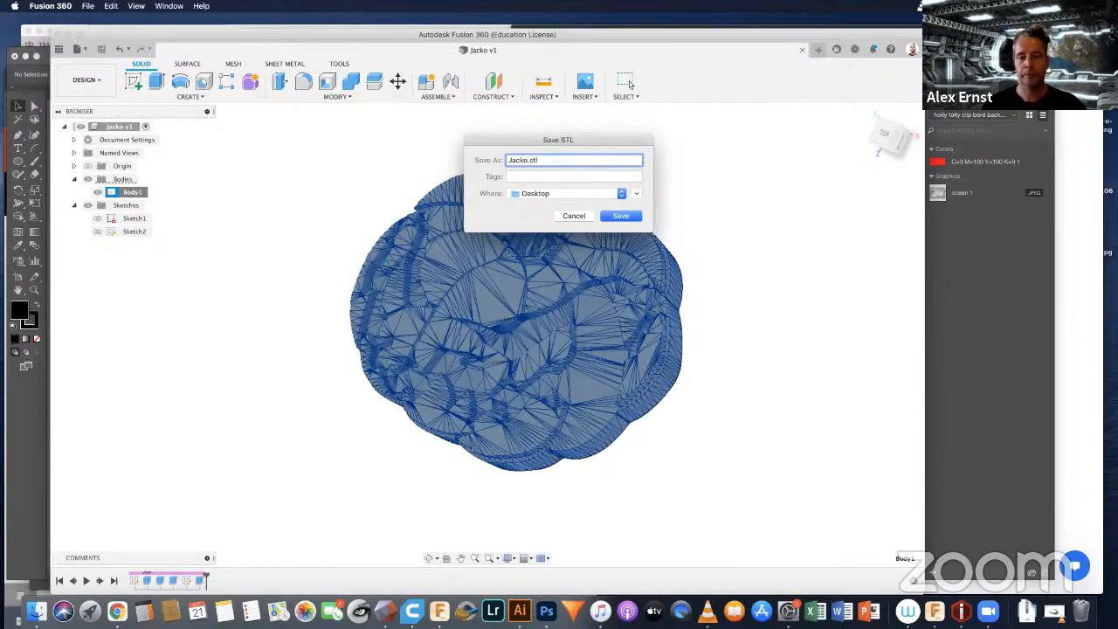
left_click(620, 216)
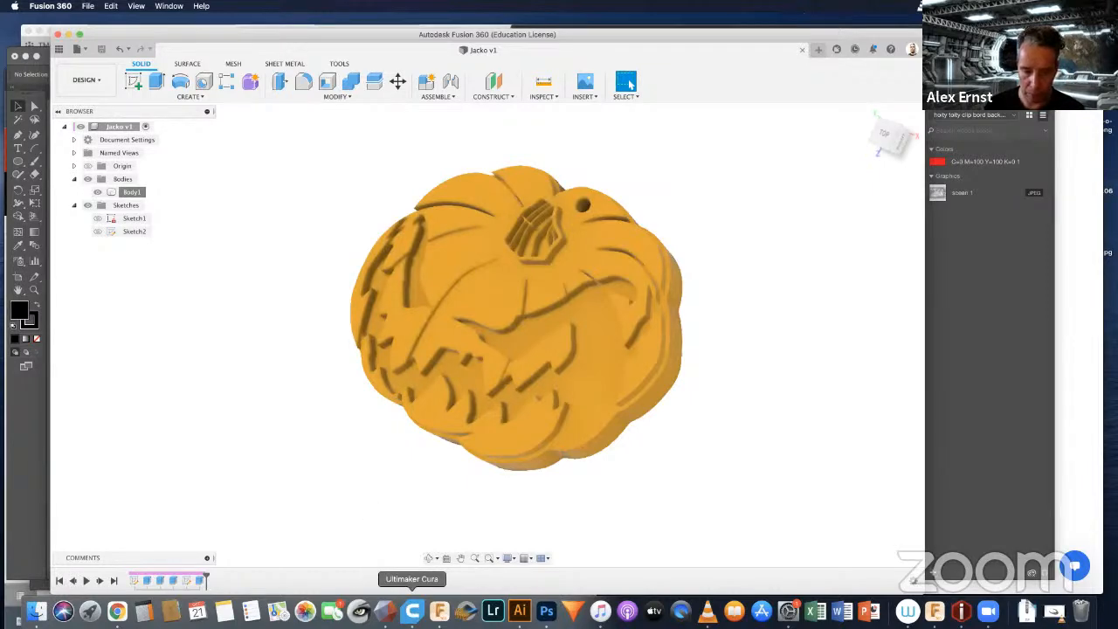
Step: Switch to Ultimaker Cura and load Jacko.stl from the Desktop onto the build plate
left_click(414, 612)
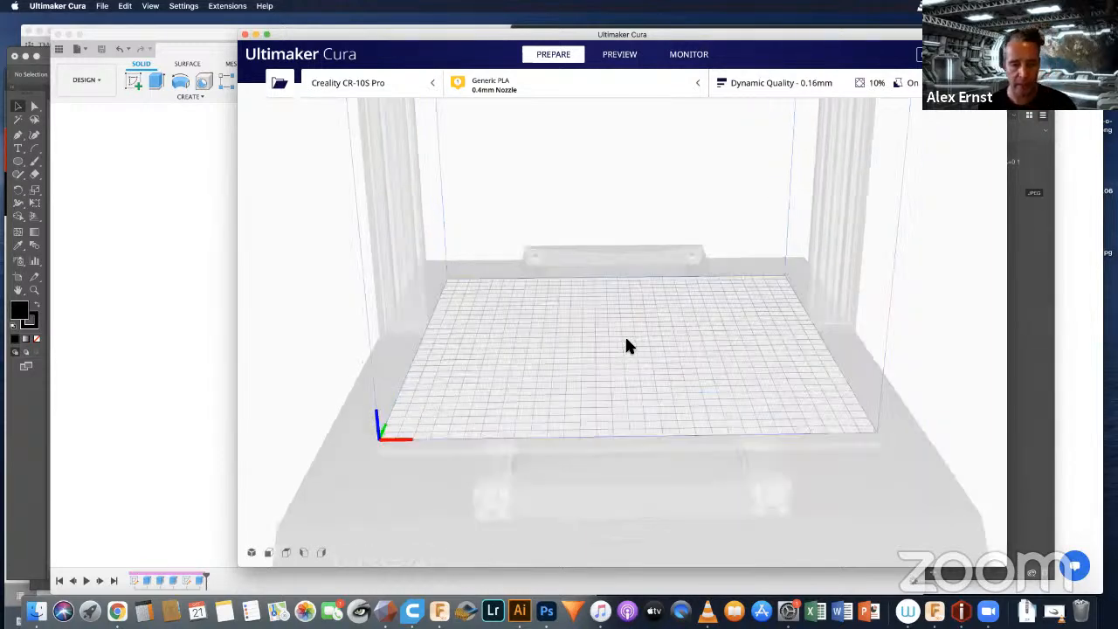
right_click_drag(626, 344, 310, 127)
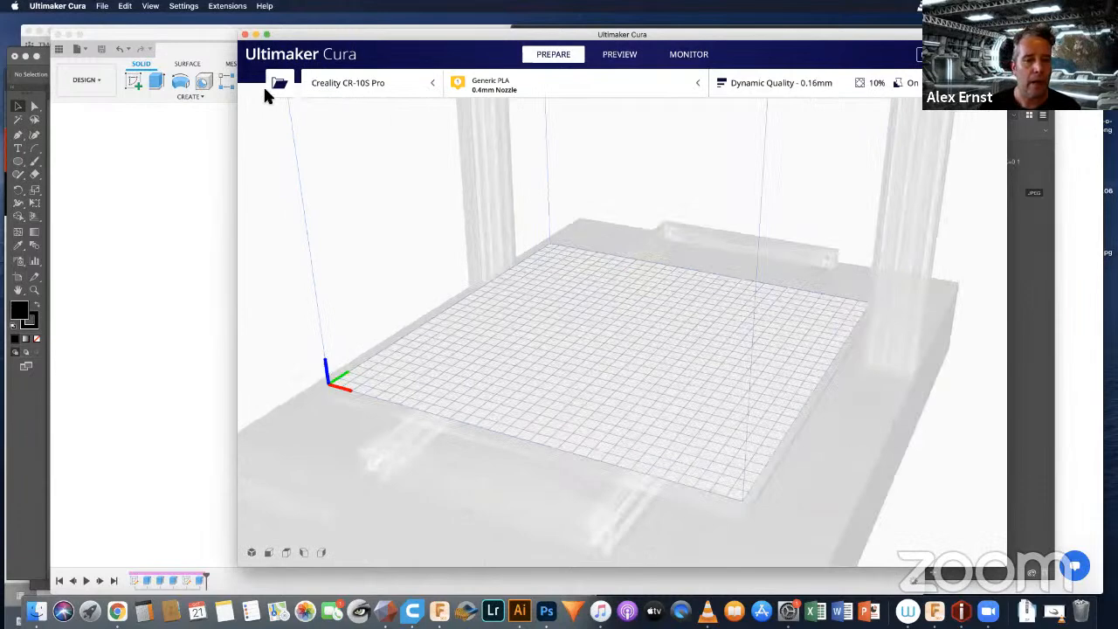
left_click(279, 85)
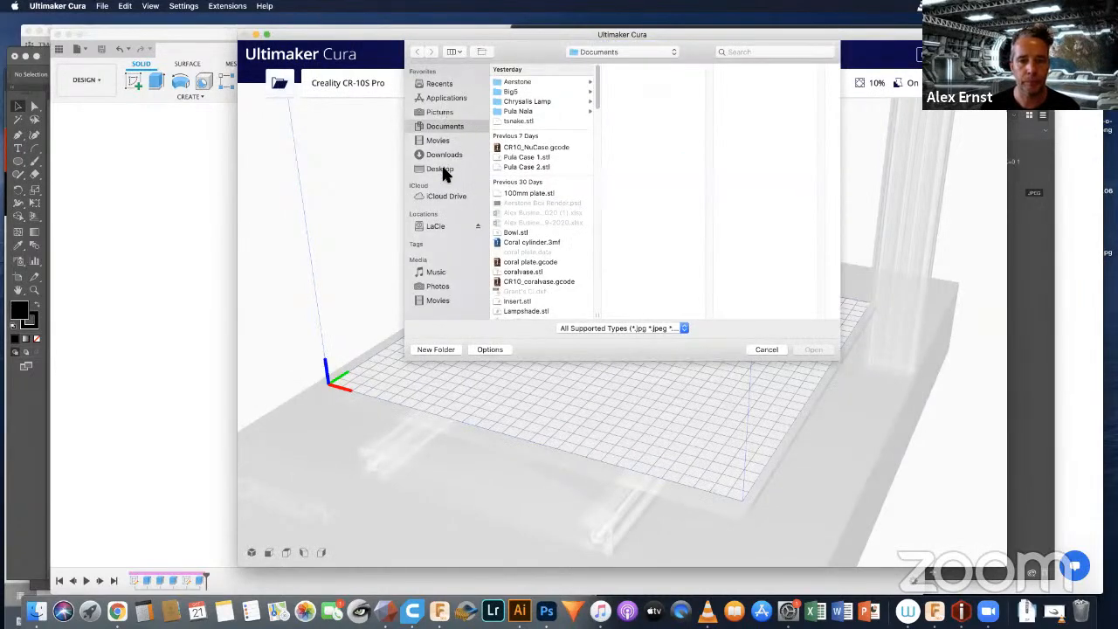
left_click(441, 168)
left_click(511, 92)
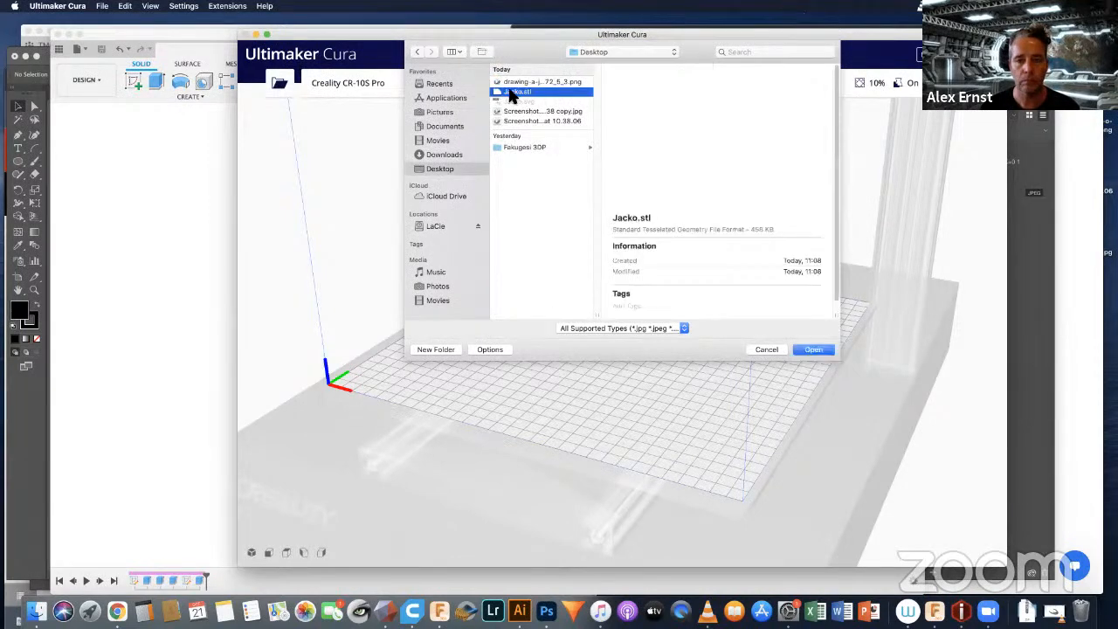
double_click(511, 92)
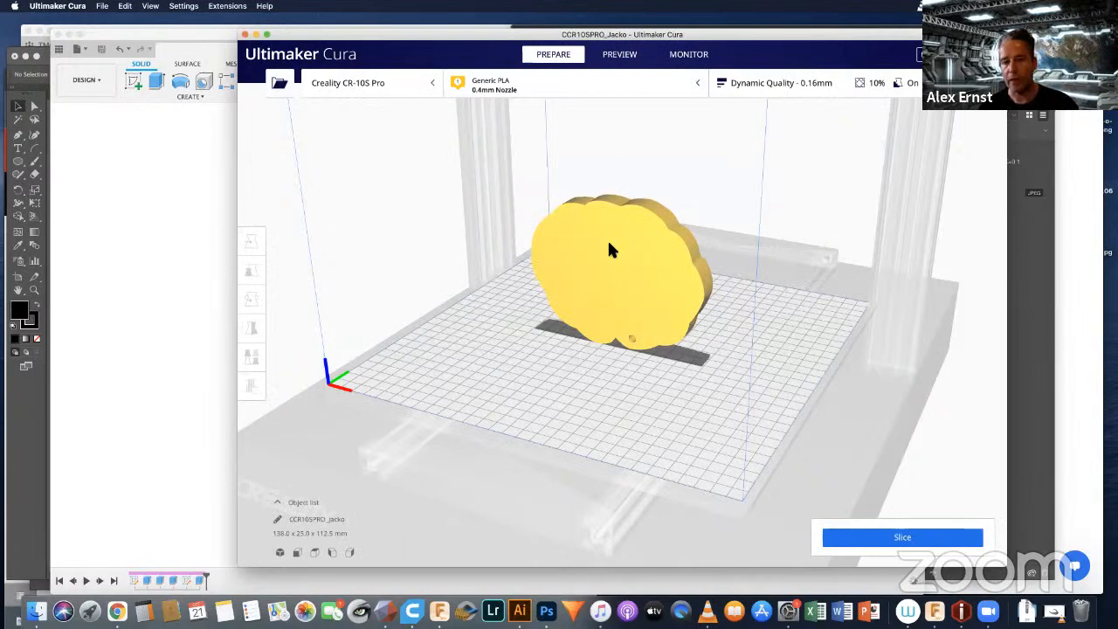
Step: Rotate the upright pumpkin model so it lies flat on the build plate with its carved face up
mouse_move(622, 279)
right_mouse_down()
mouse_move(795, 286)
mouse_move(628, 283)
right_mouse_up()
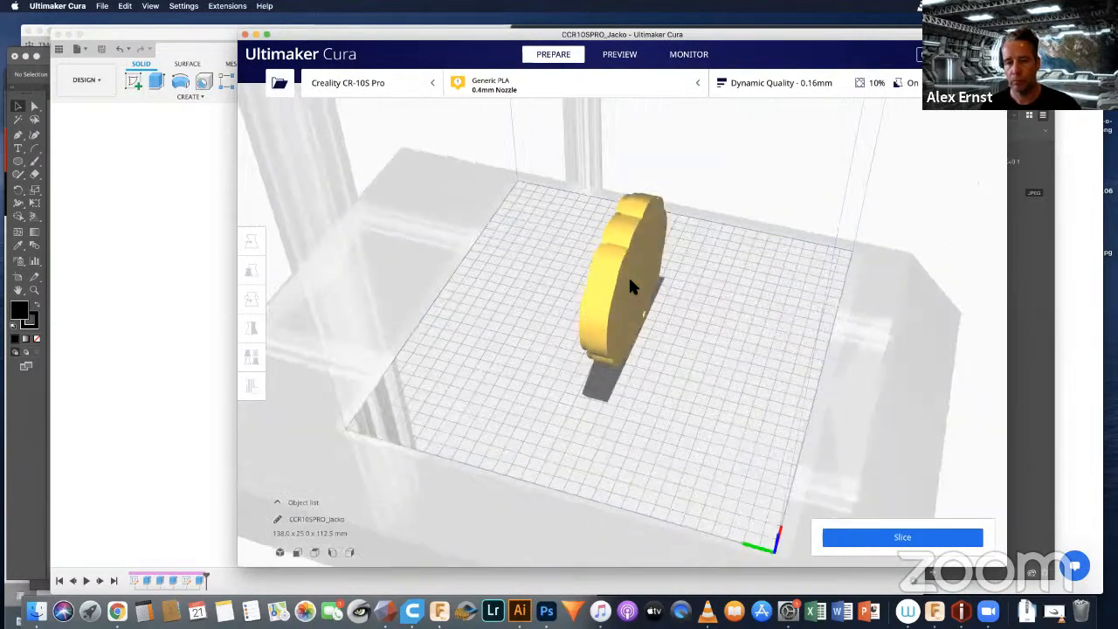
left_click(629, 288)
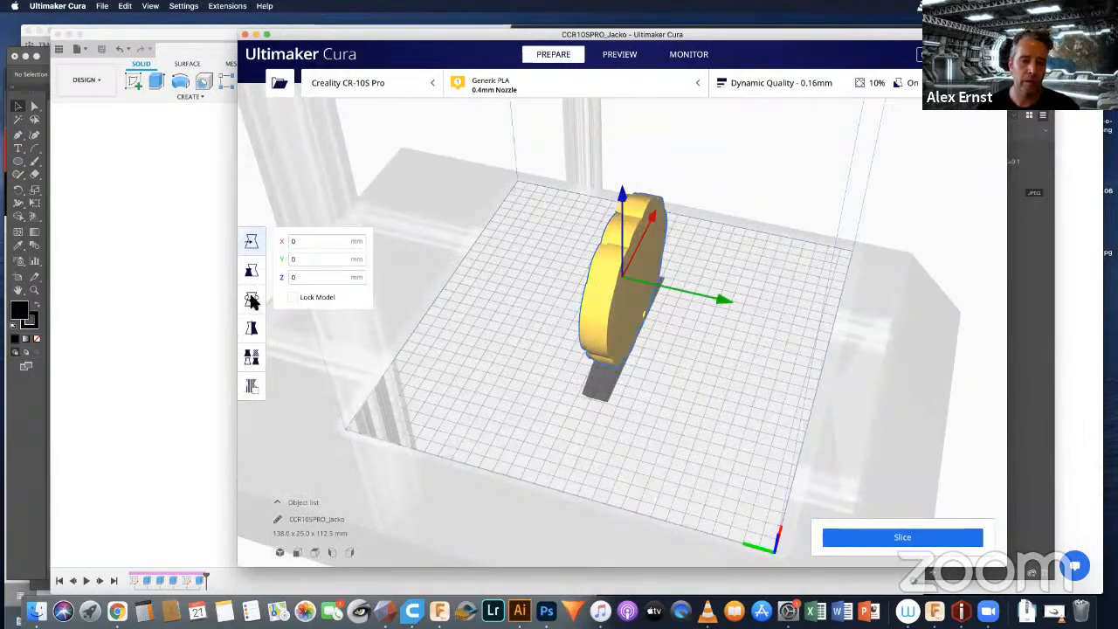
left_click(249, 299)
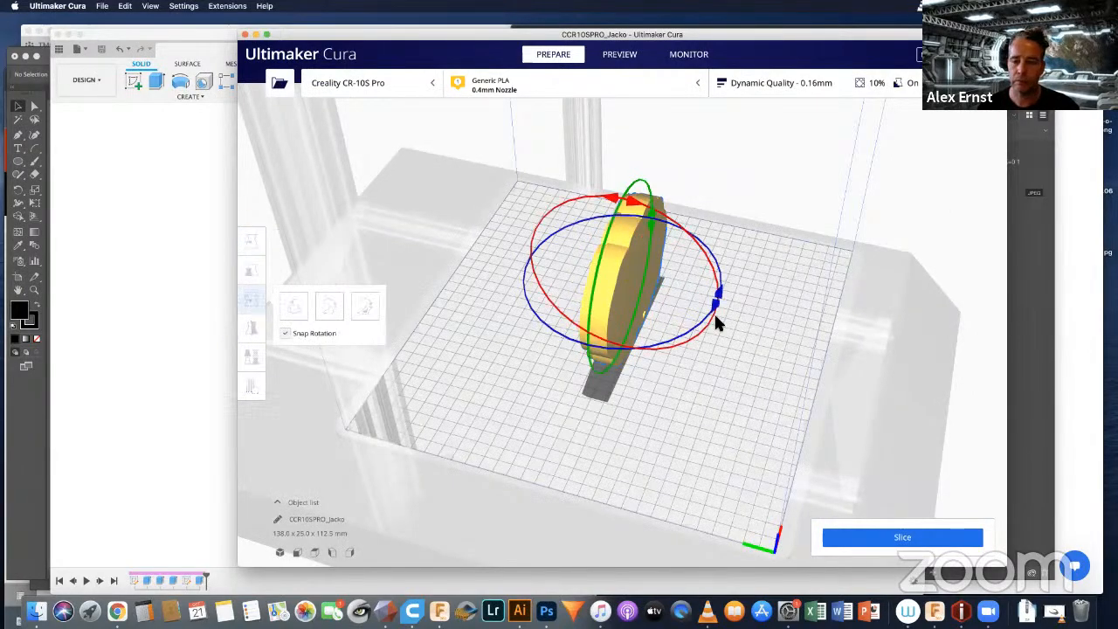
left_click_drag(713, 312, 748, 287)
left_click(738, 316)
right_click_drag(738, 316, 573, 215)
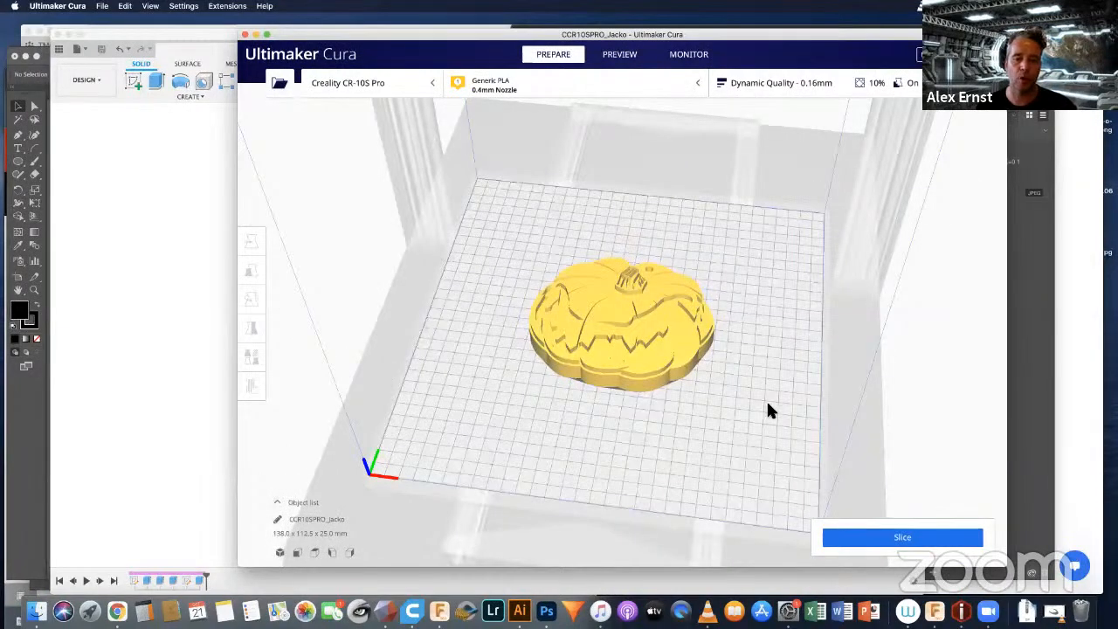
Step: Scale the pumpkin model uniformly to 50% and deselect it
right_click_drag(769, 411, 644, 358)
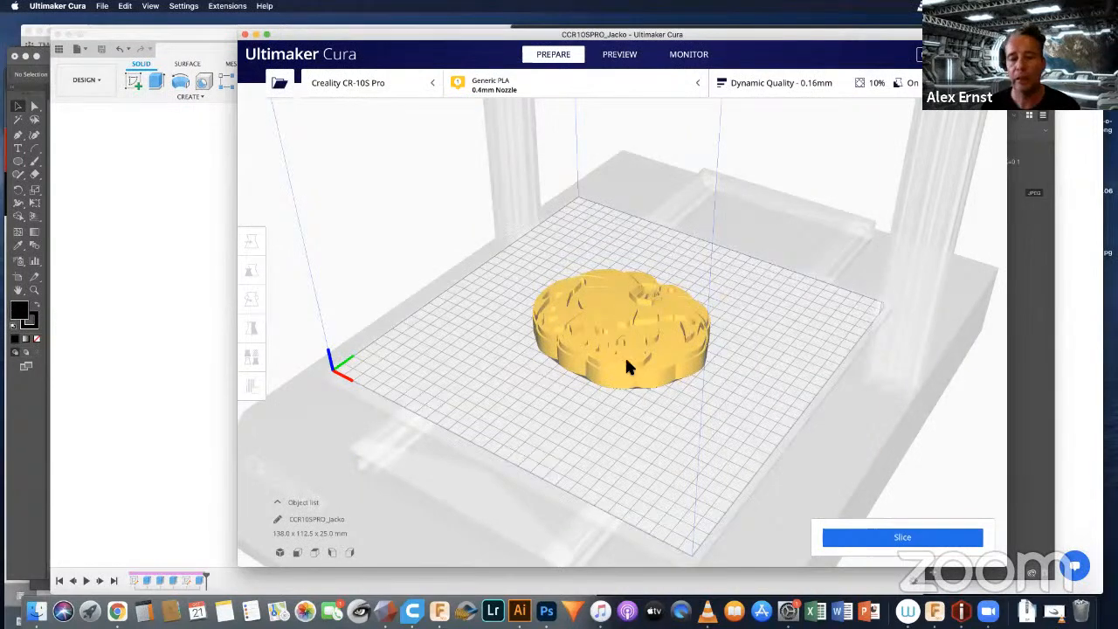
left_click(612, 304)
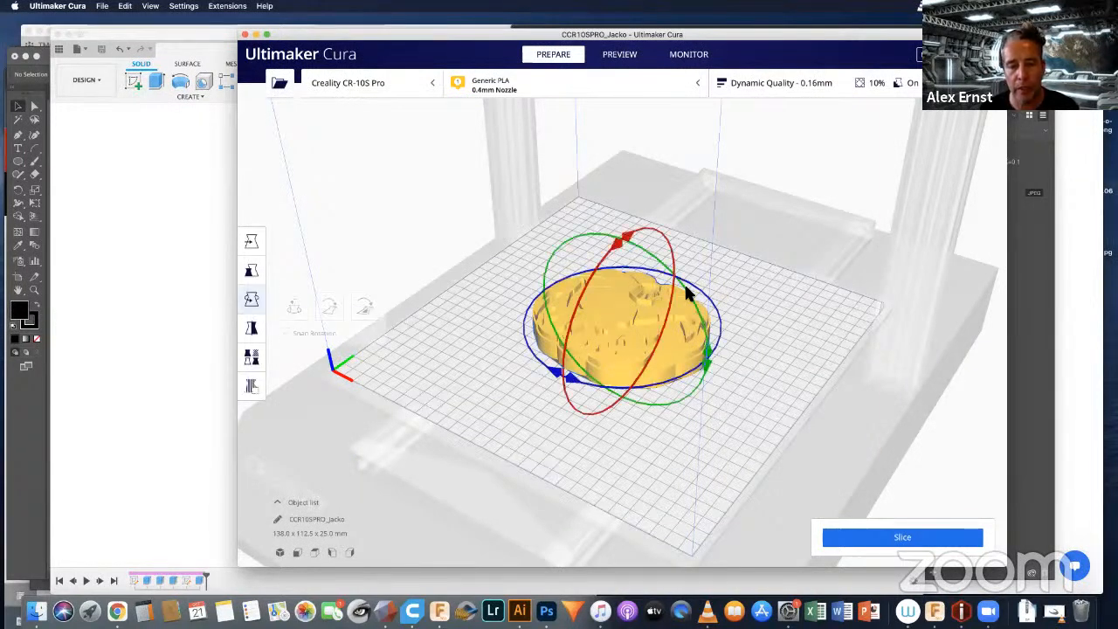
left_click(251, 274)
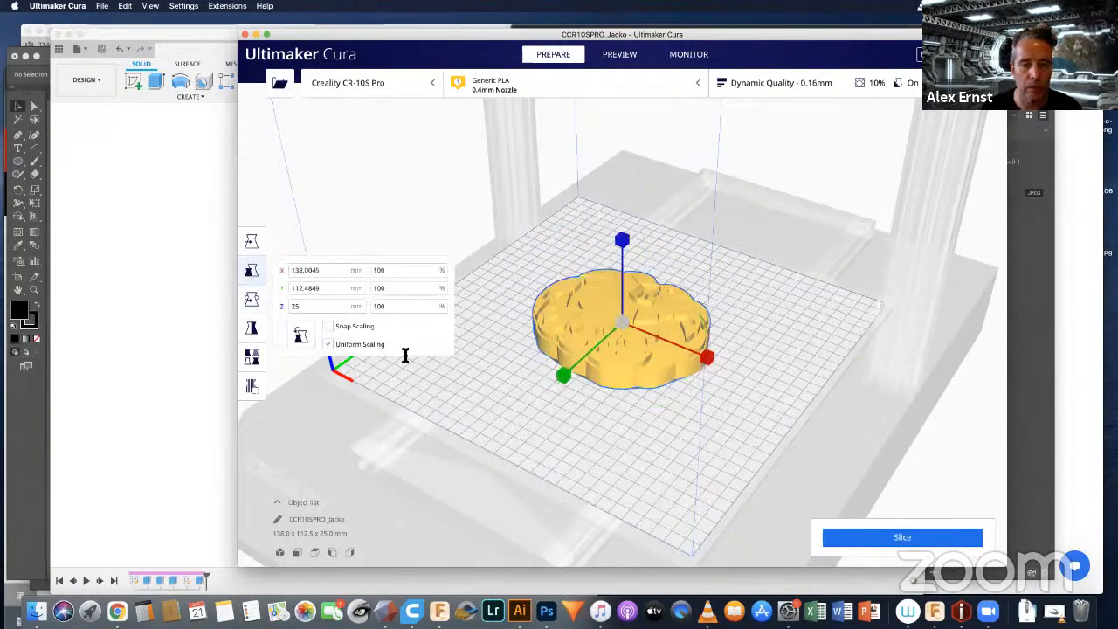
left_click_drag(387, 271, 328, 260)
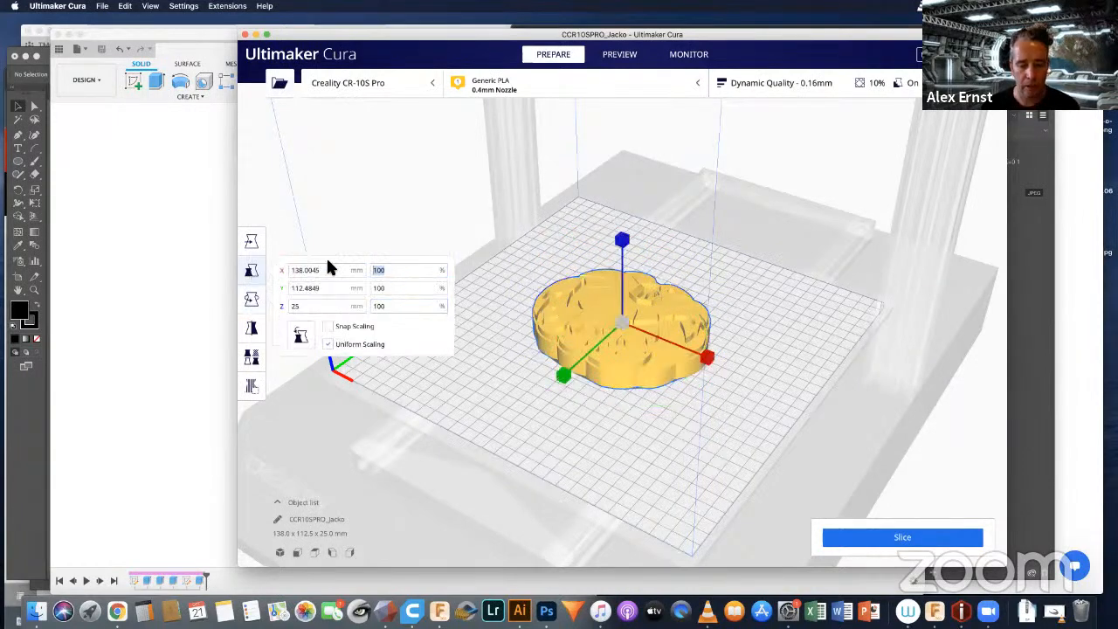
type("50")
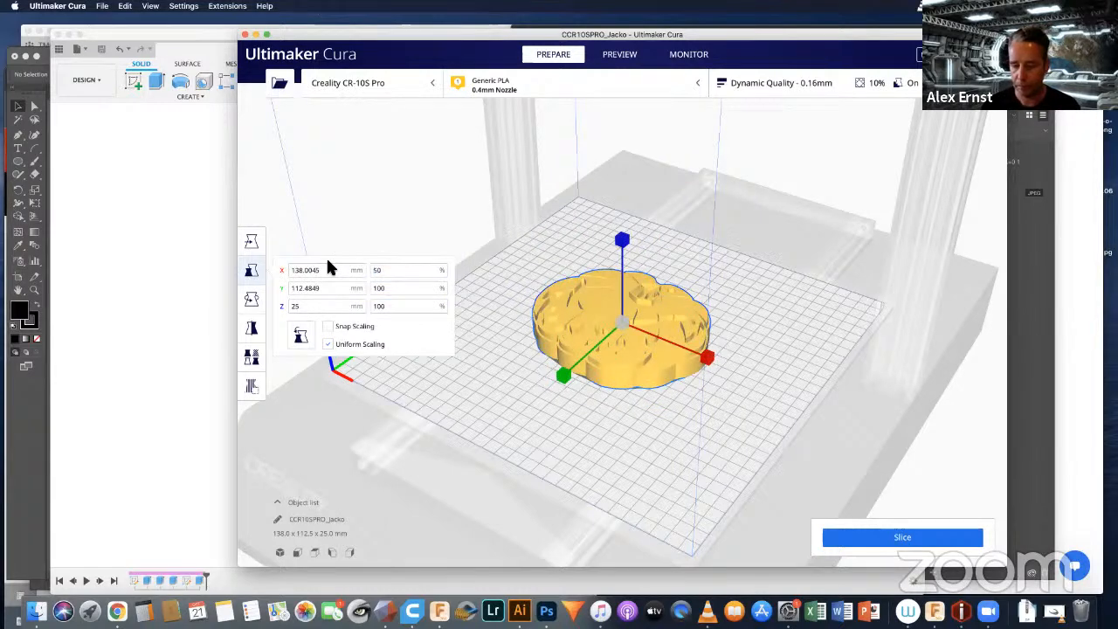
key("Return")
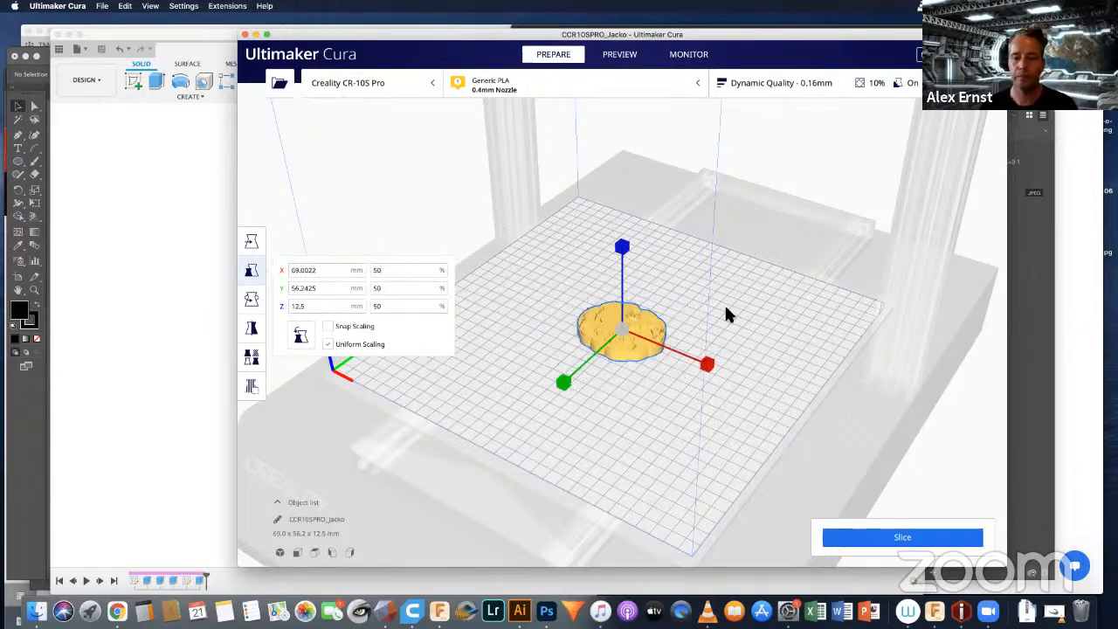
left_click(726, 314)
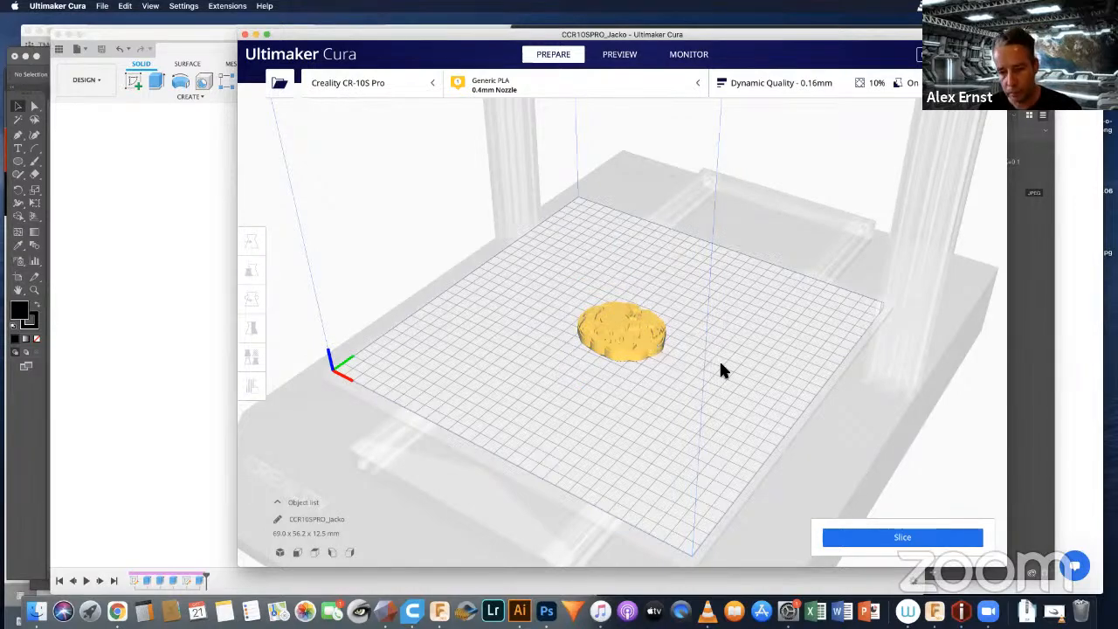
Step: Switch the print profile for the pumpkin to Standard Quality - 0.2 mm
right_click_drag(686, 394, 628, 346)
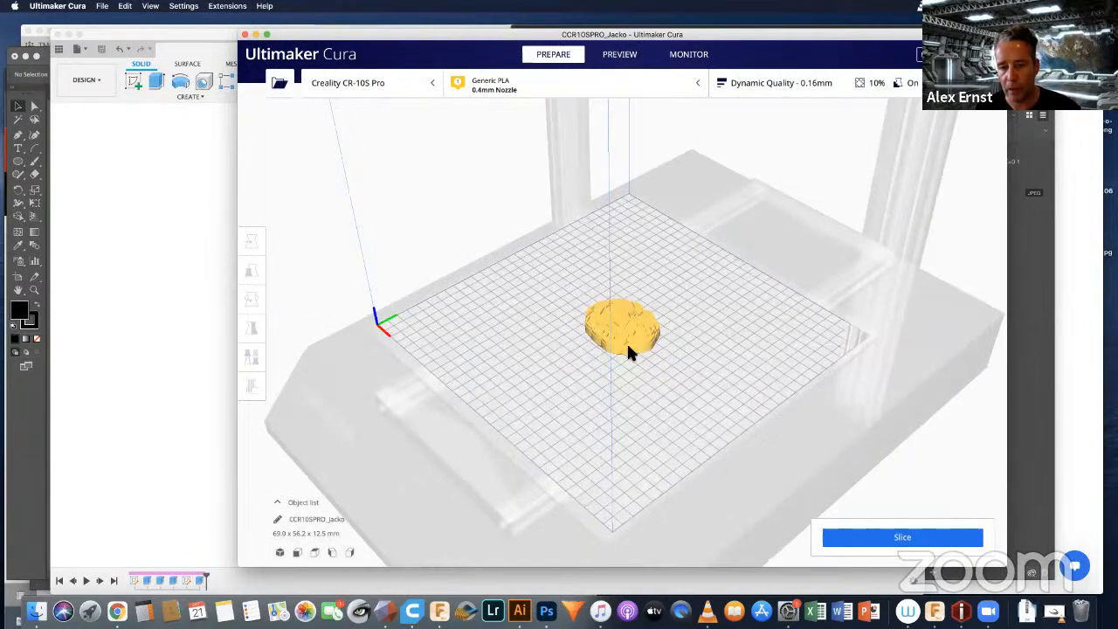
scroll(626, 341, "up", 8)
scroll(627, 340, "down", 5)
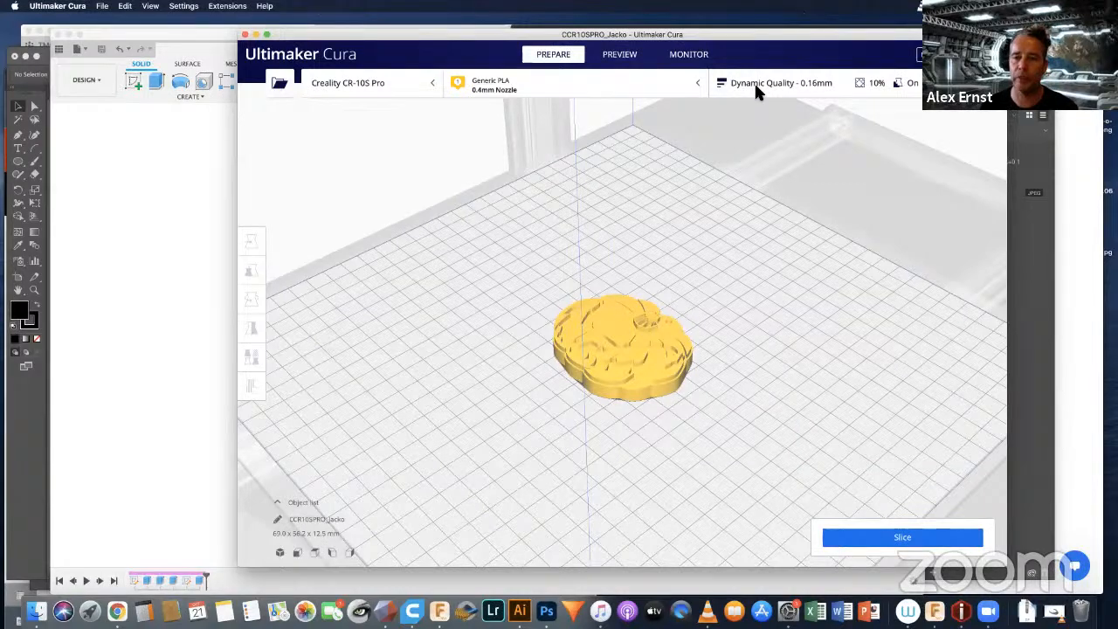
left_click(812, 85)
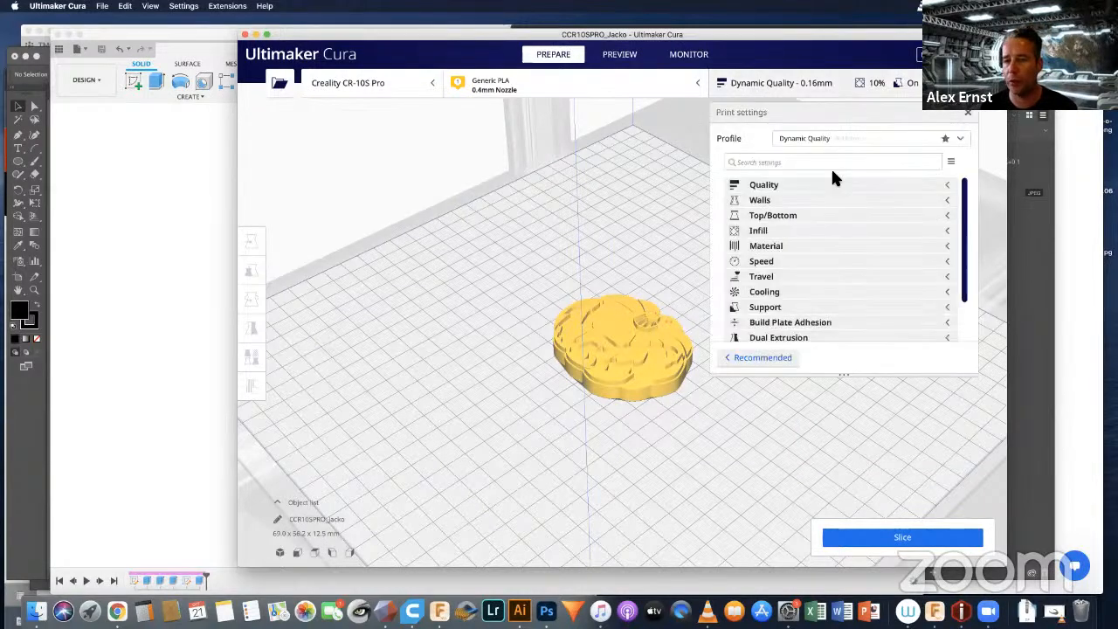
left_click(818, 141)
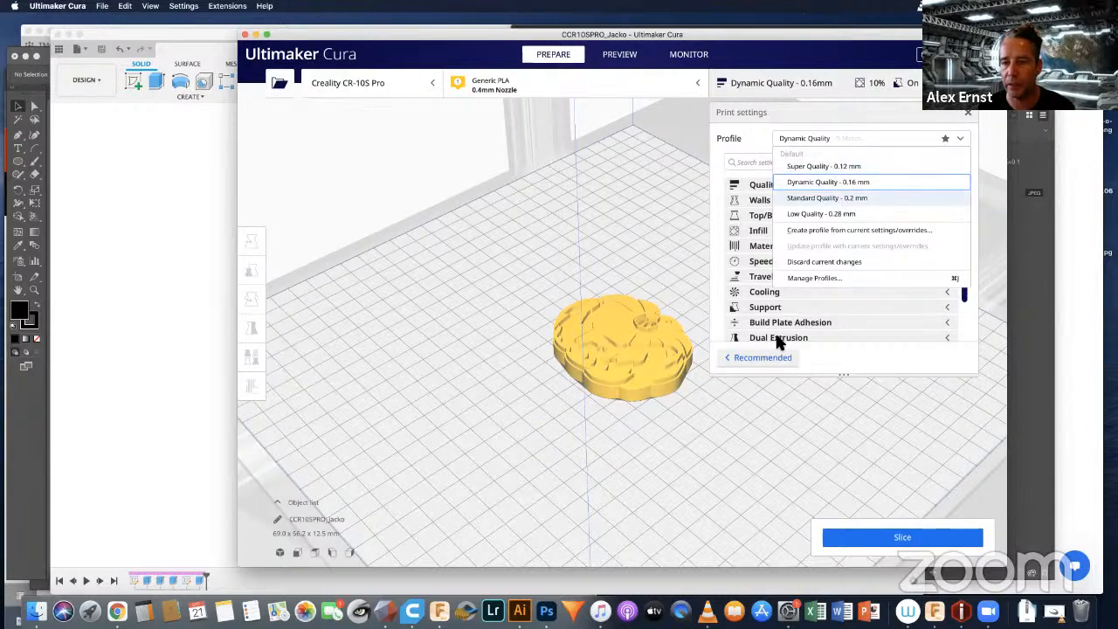
left_click(847, 201)
key("Return")
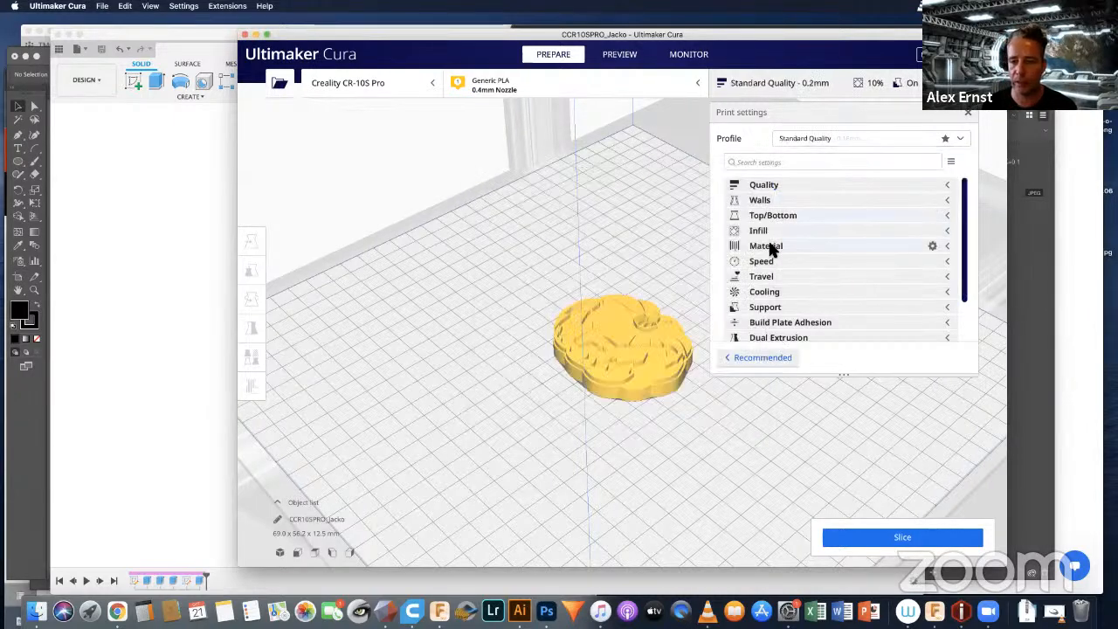
Step: Check the material temperature settings and turn off support generation for the print
left_click(771, 249)
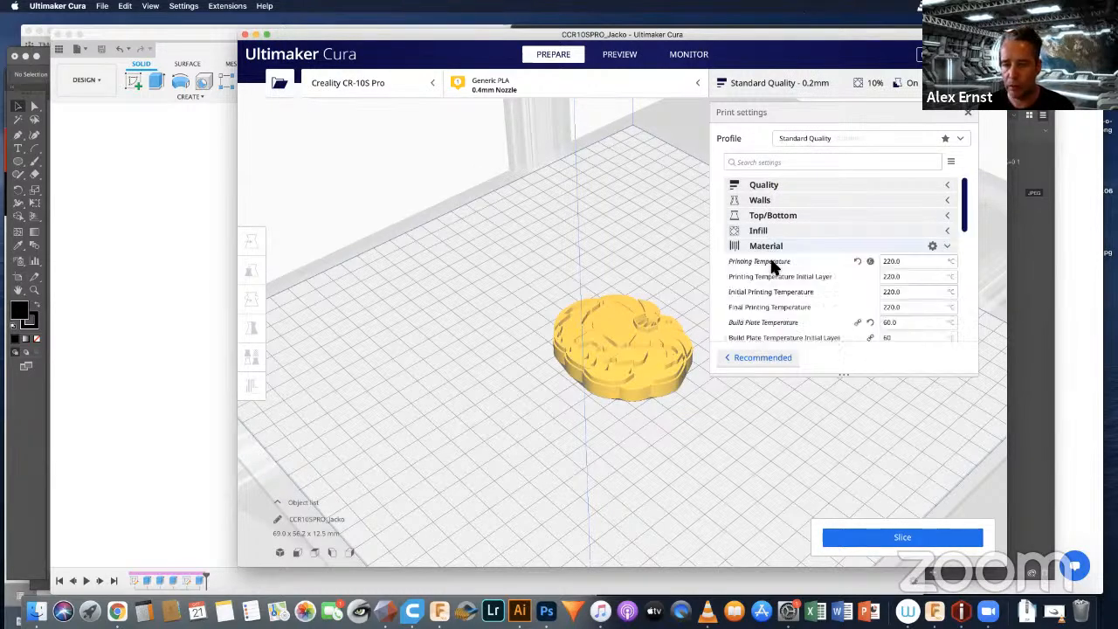
left_click(771, 262)
left_click(771, 262)
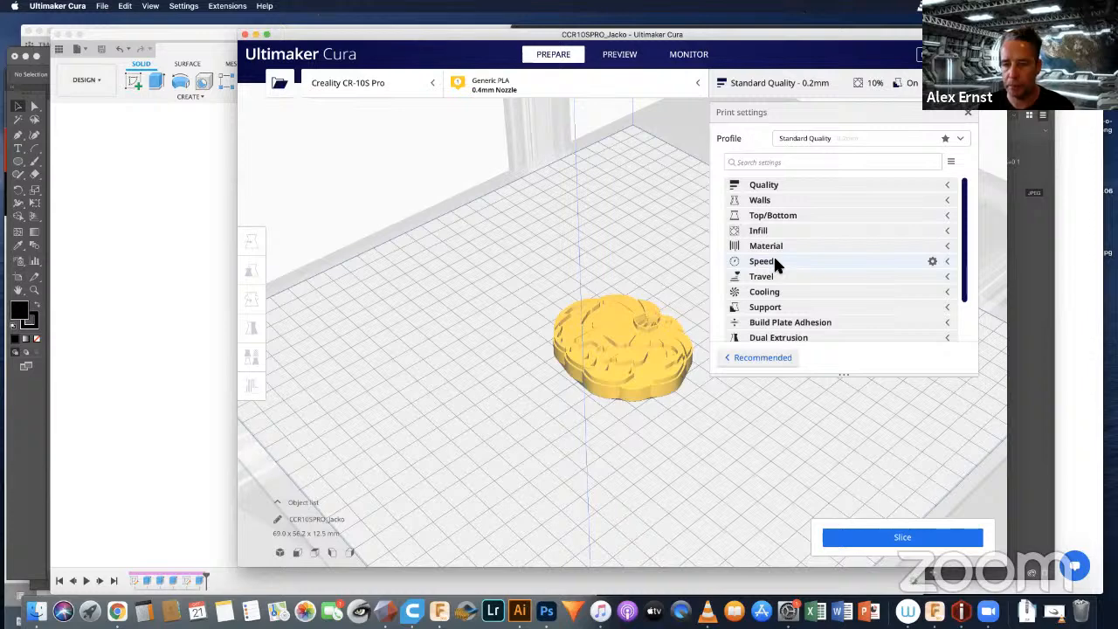
scroll(774, 265, "down", 3)
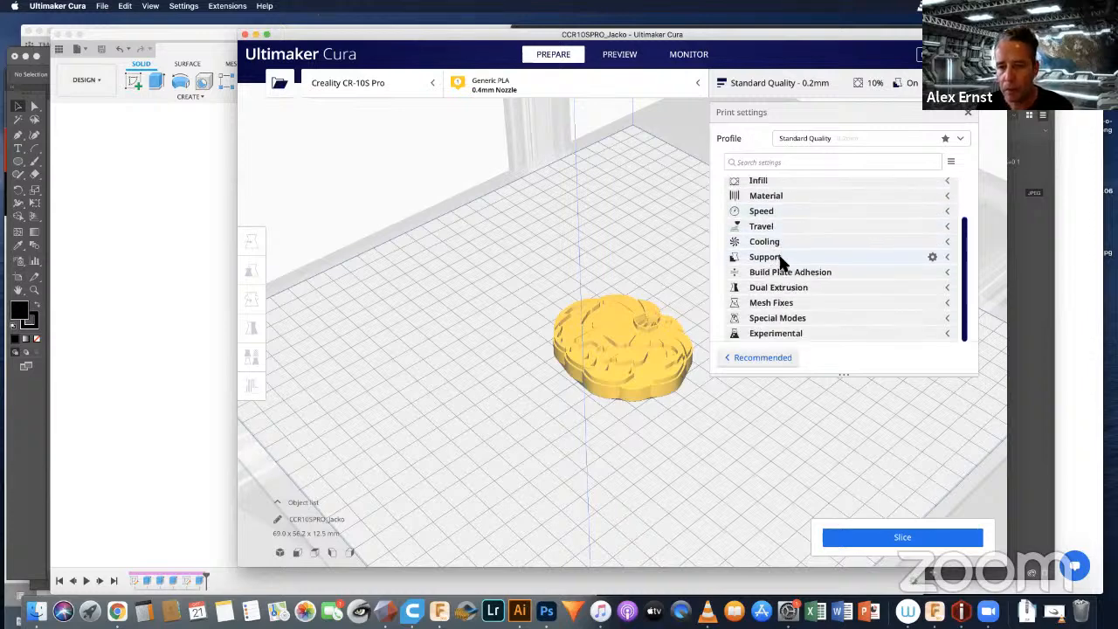
left_click(778, 259)
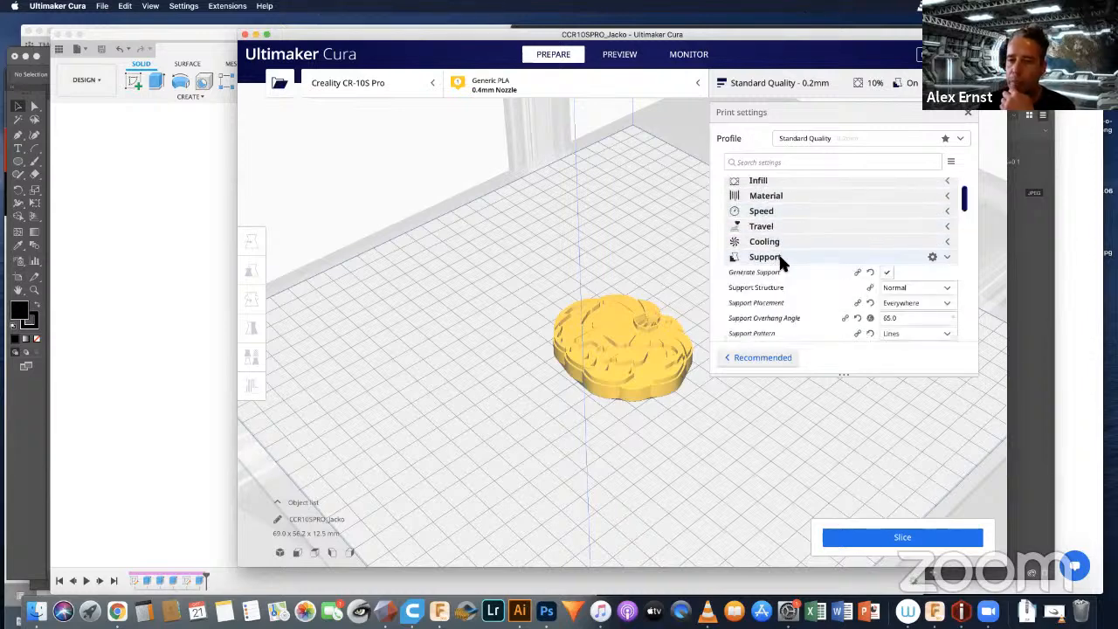
left_click(885, 273)
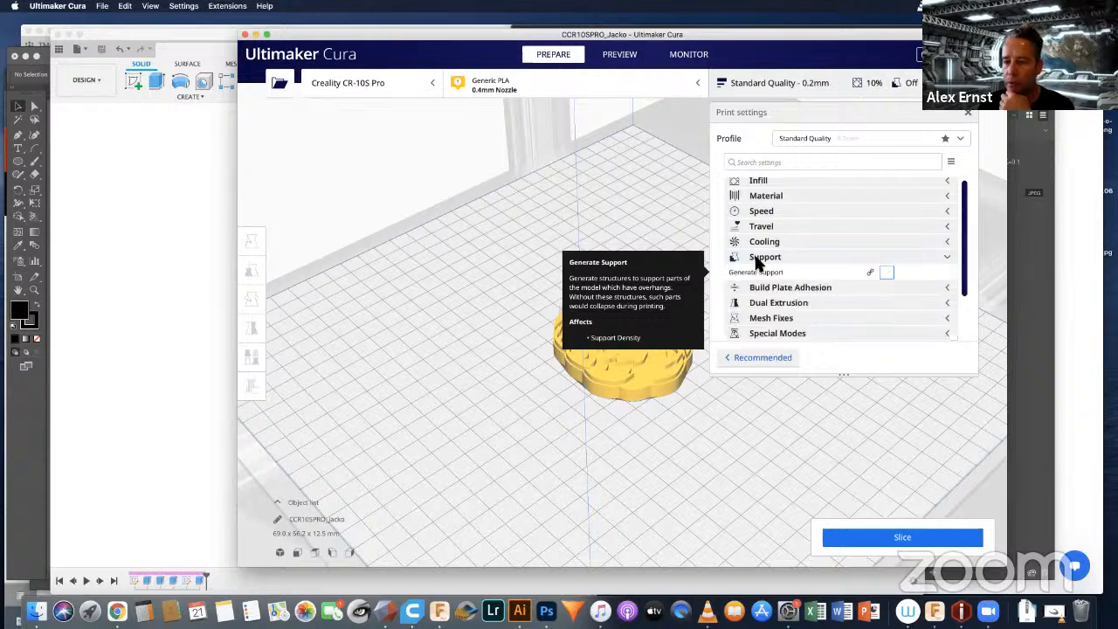
left_click(769, 257)
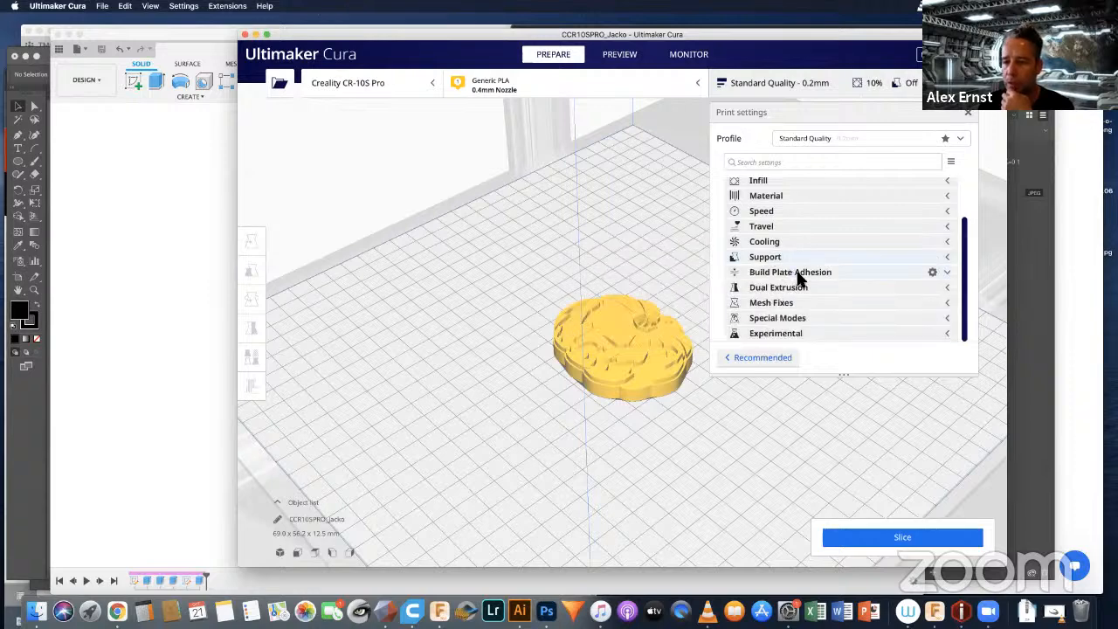
Step: Check the build plate adhesion type, then close the print settings
left_click(796, 273)
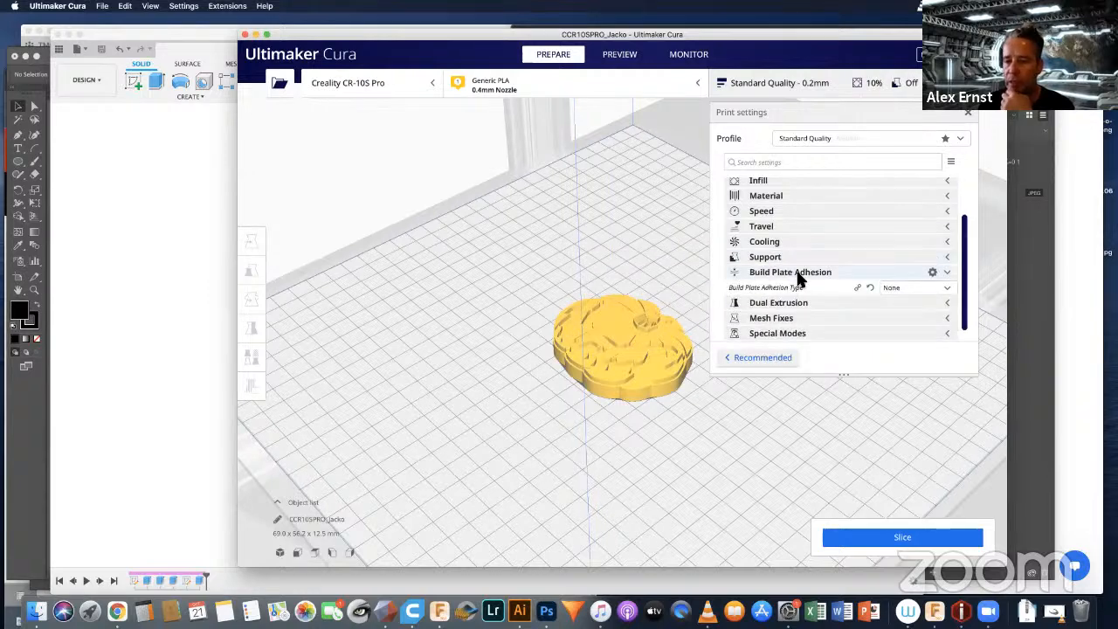
left_click(795, 273)
scroll(825, 273, "up", 3)
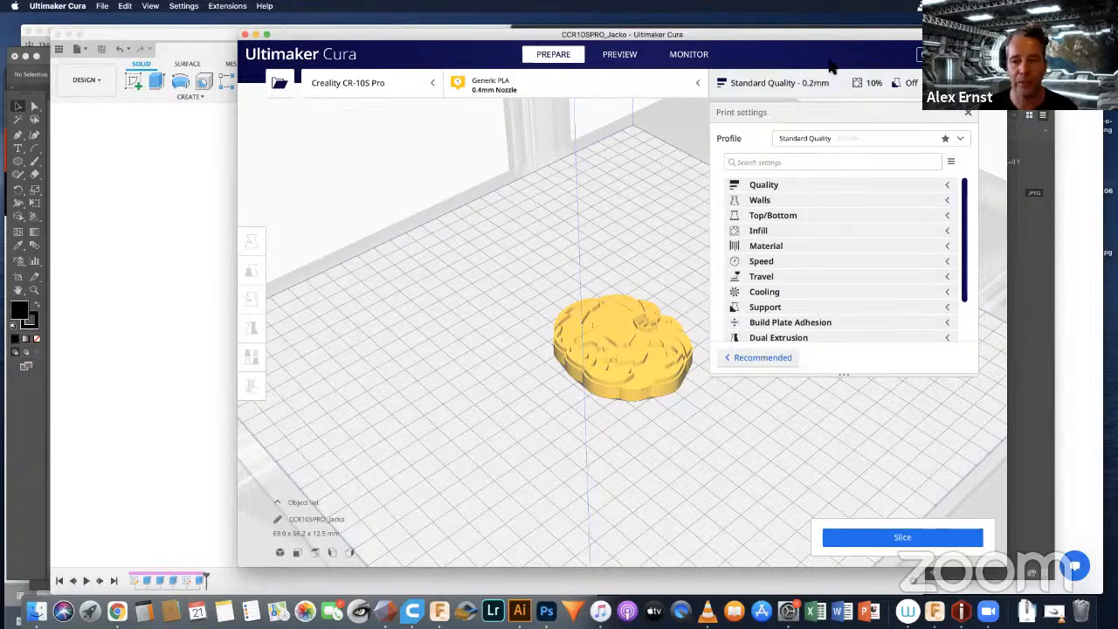
left_click_drag(834, 39, 758, 55)
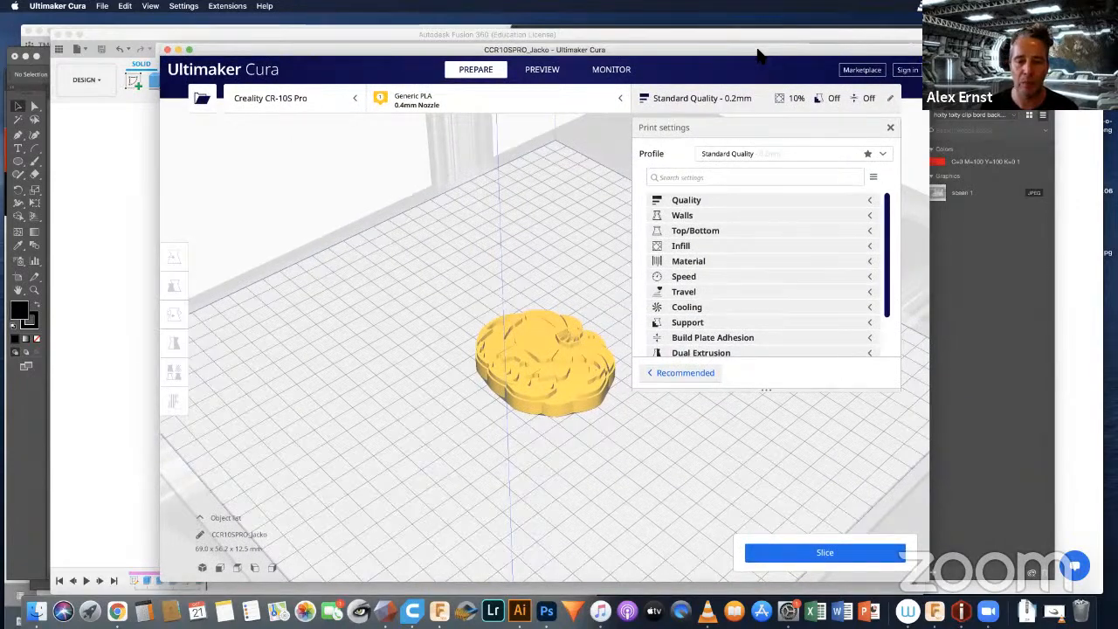
left_click(693, 101)
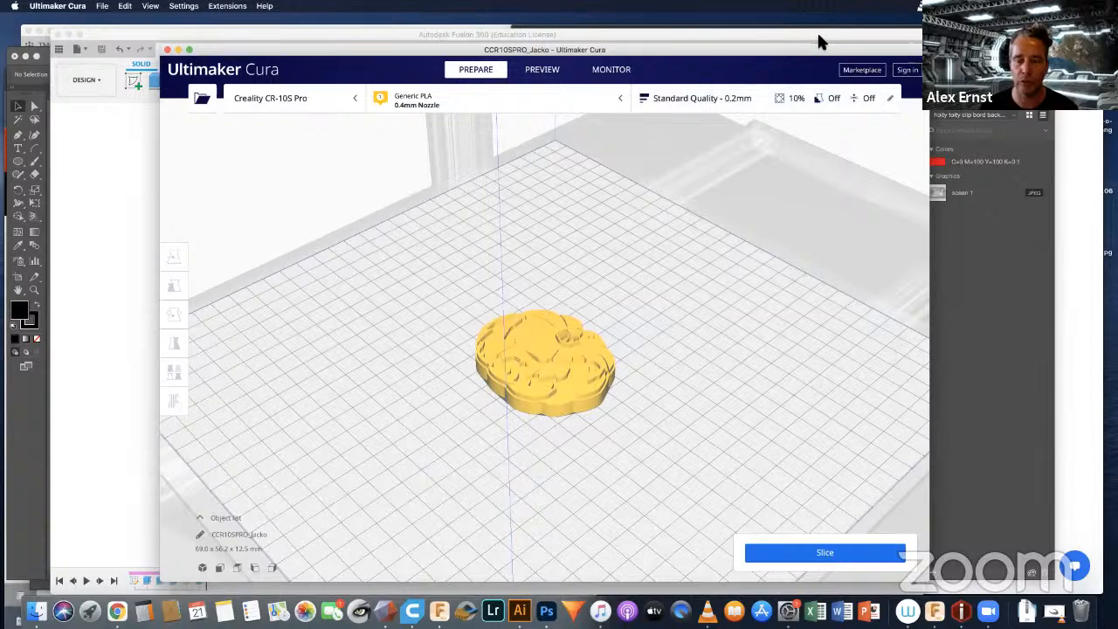
left_click_drag(820, 51, 818, 35)
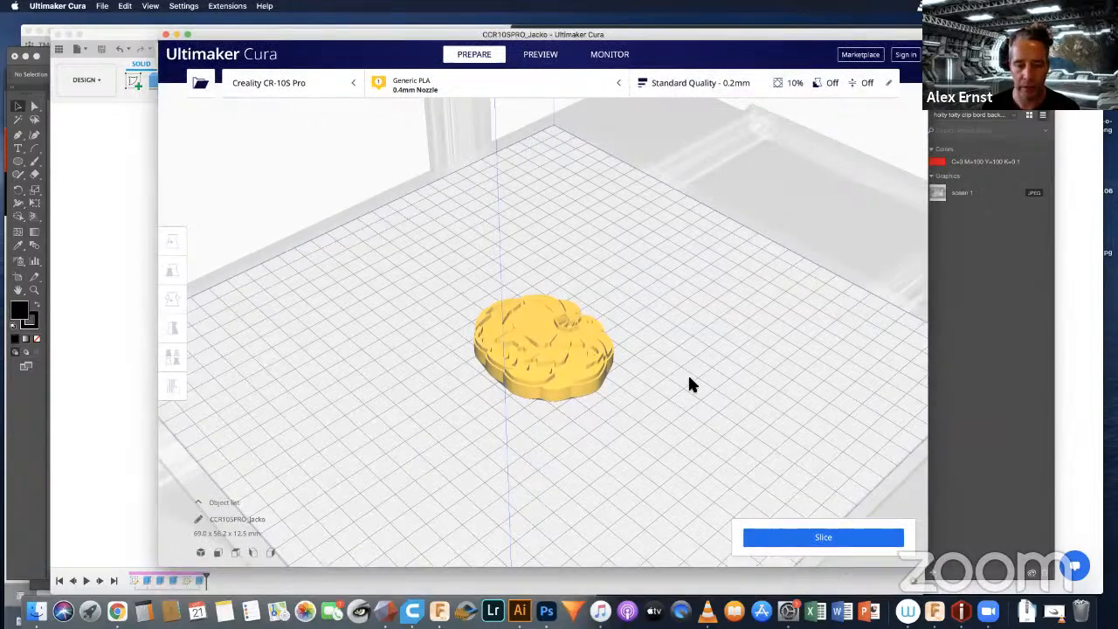
Step: Slice the pumpkin and save the G-code file to the Desktop as CR10_Jacko
left_click(824, 538)
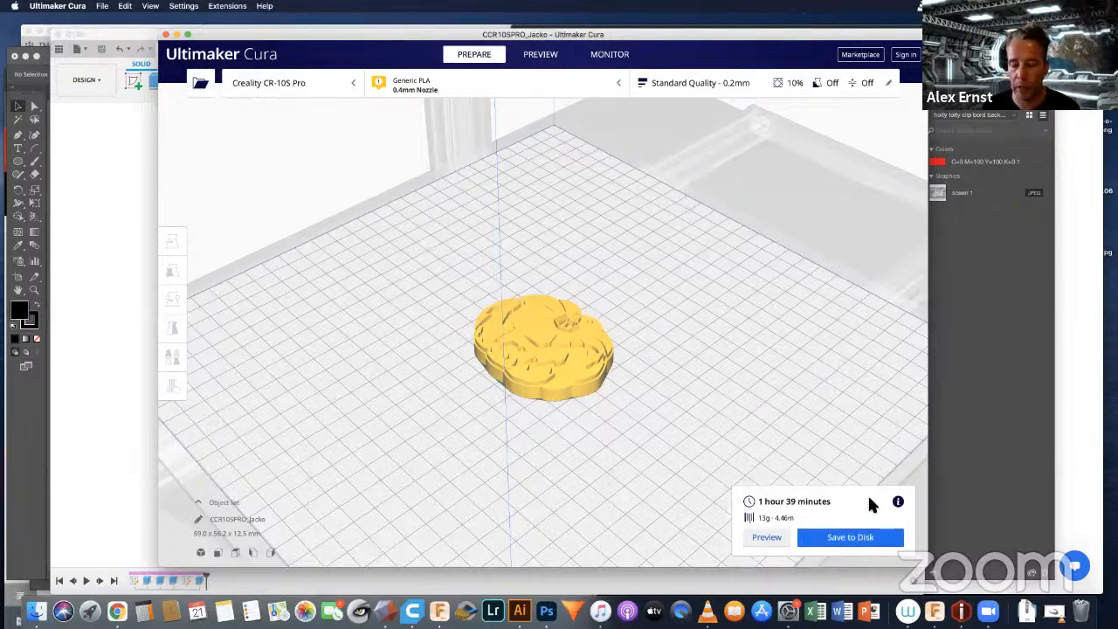
left_click(847, 537)
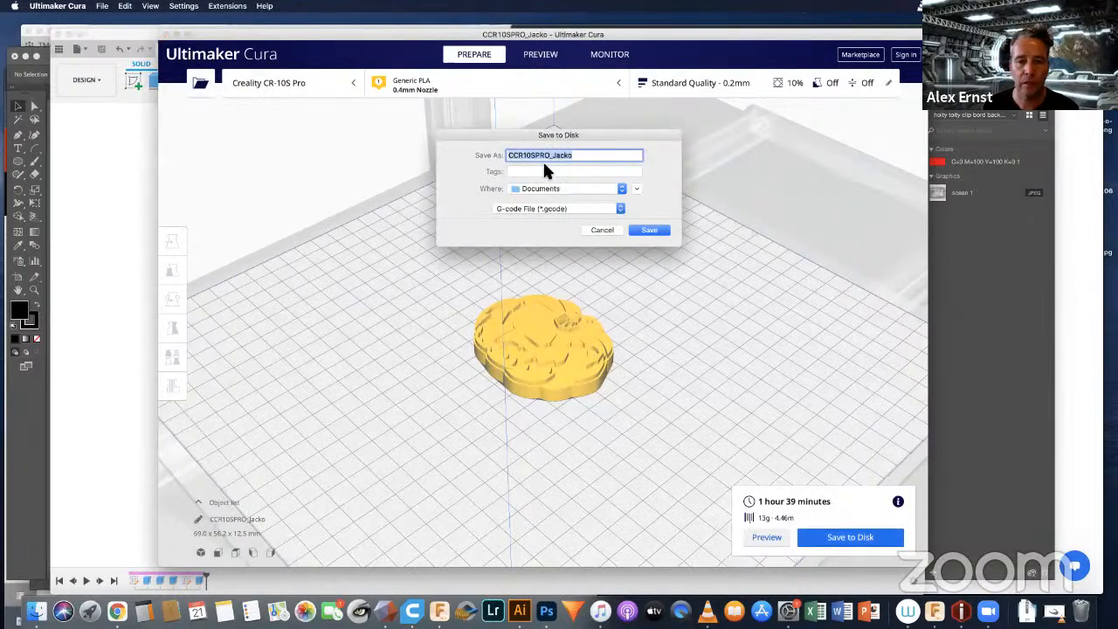
key("Left")
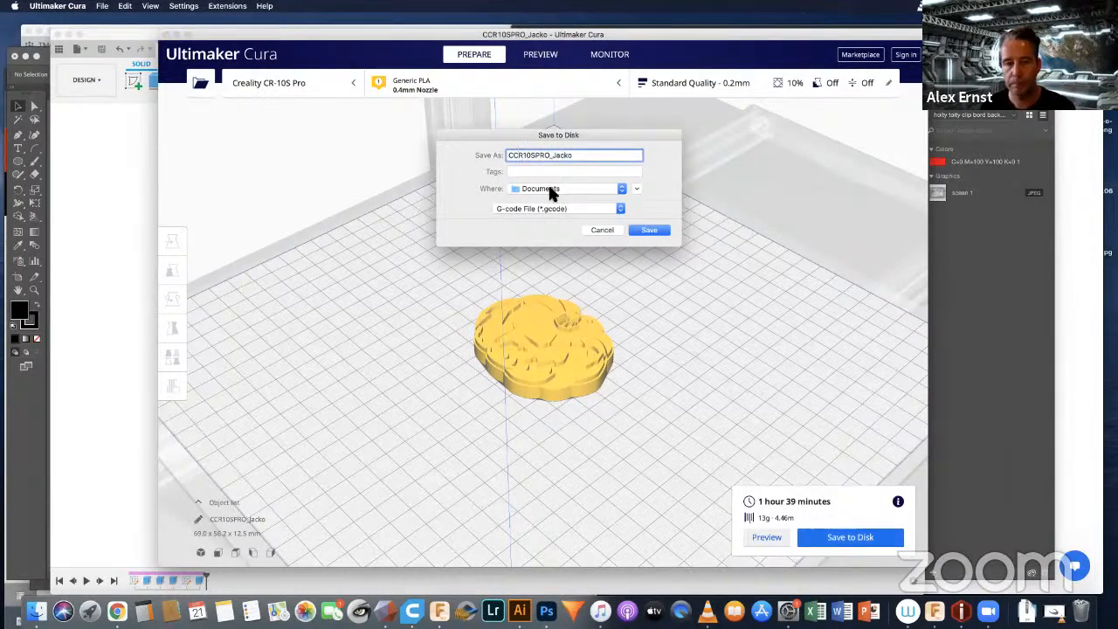
left_click(543, 155)
key("BackSpace")
key("BackSpace")
key("BackSpace")
key("BackSpace")
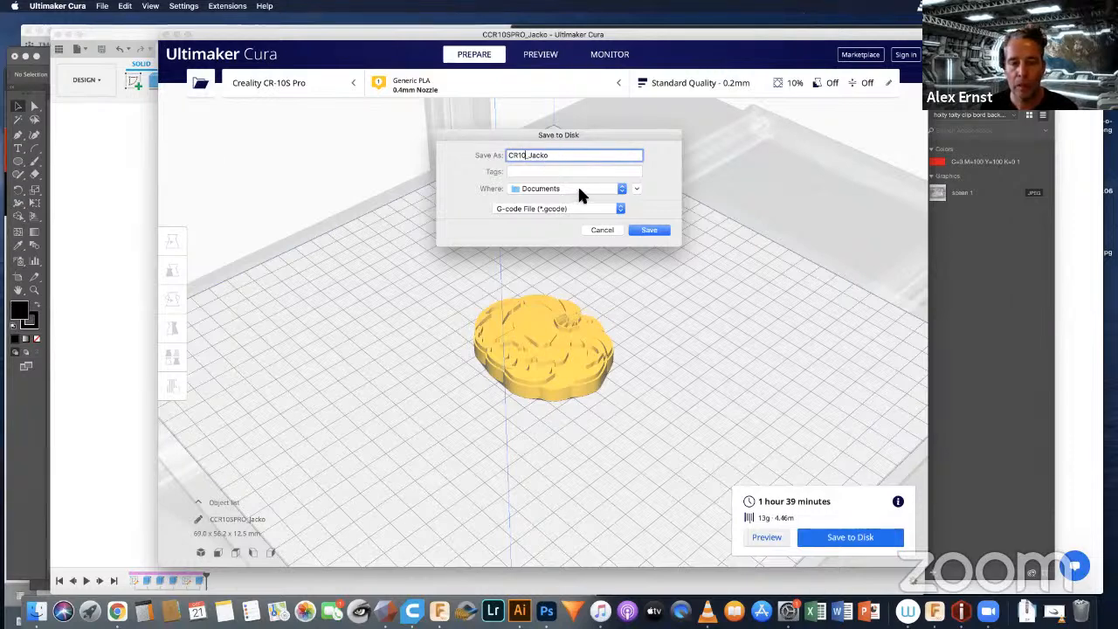
left_click(622, 188)
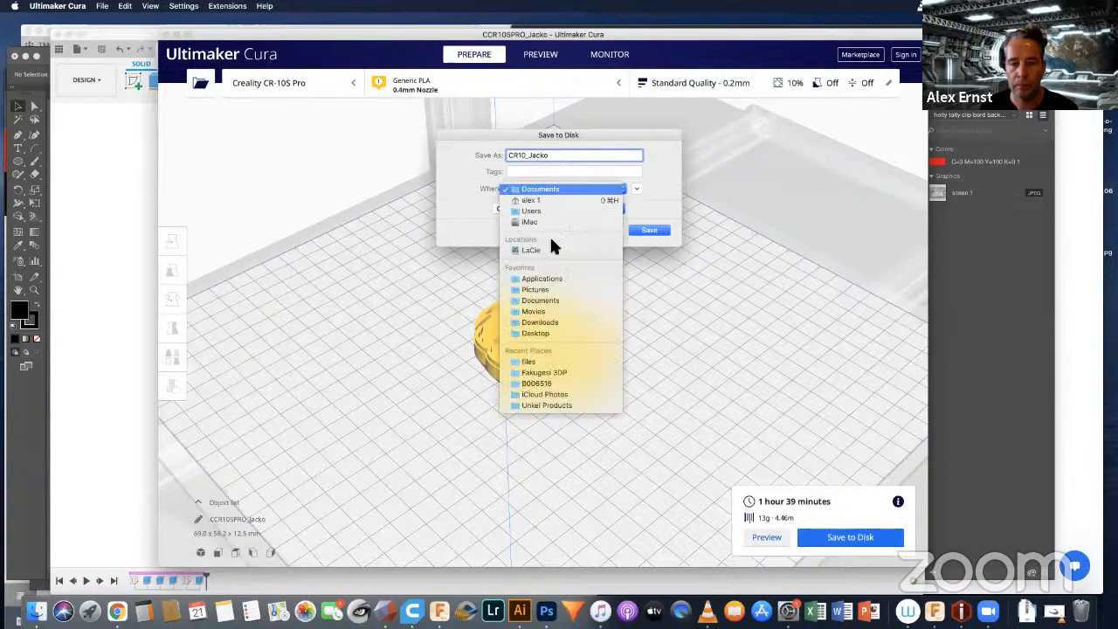
left_click(539, 333)
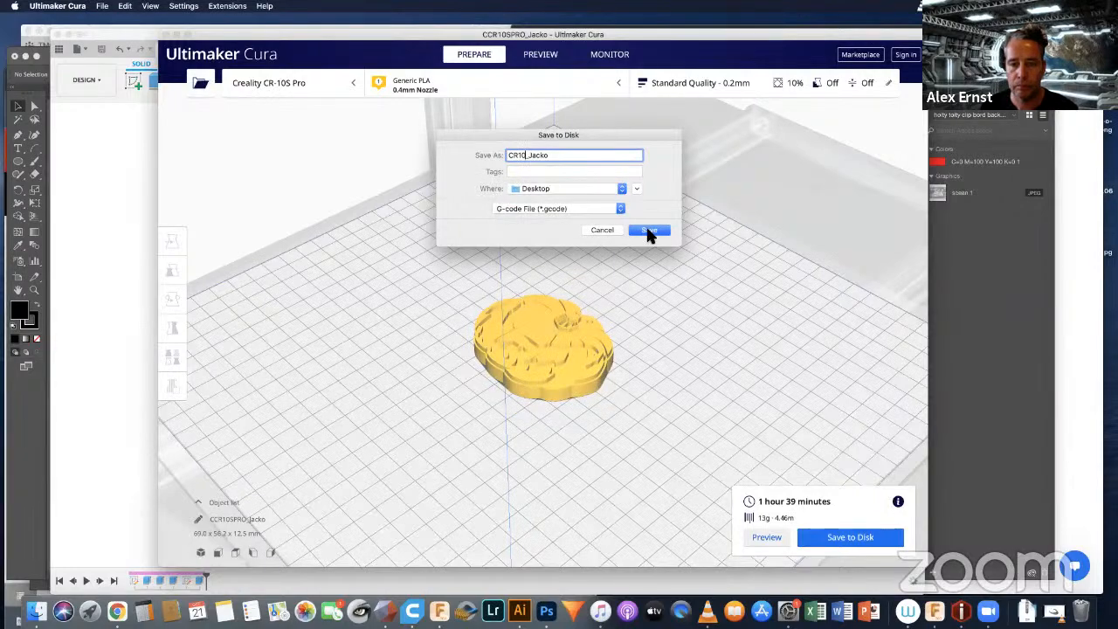
left_click(648, 232)
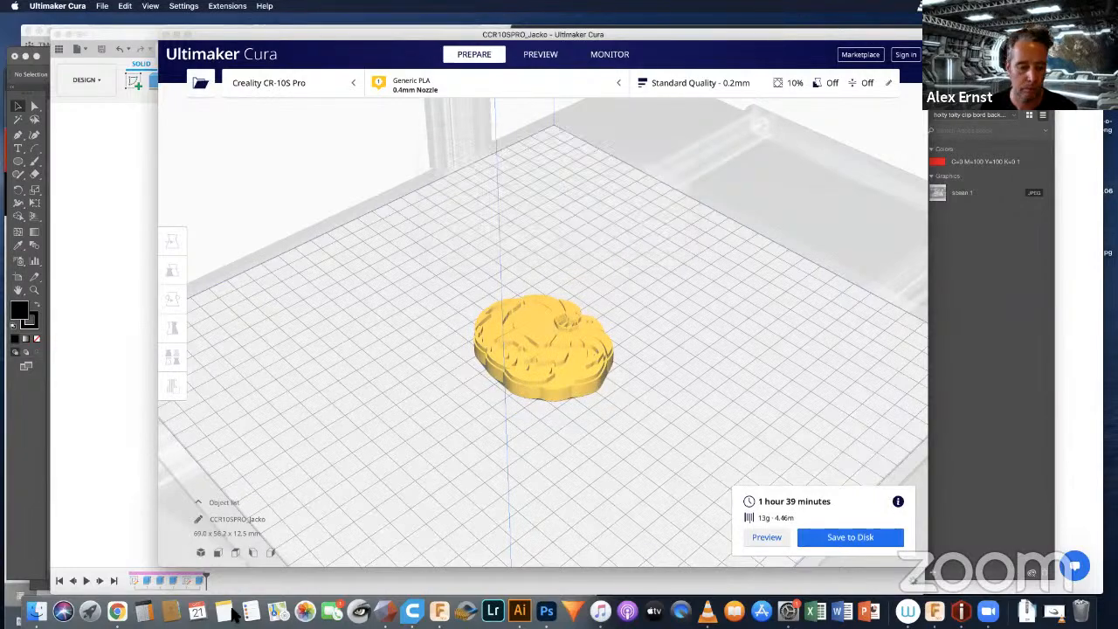
Step: Switch to Google Chrome and bring up the Gmail inbox in the second browser window
left_click(118, 612)
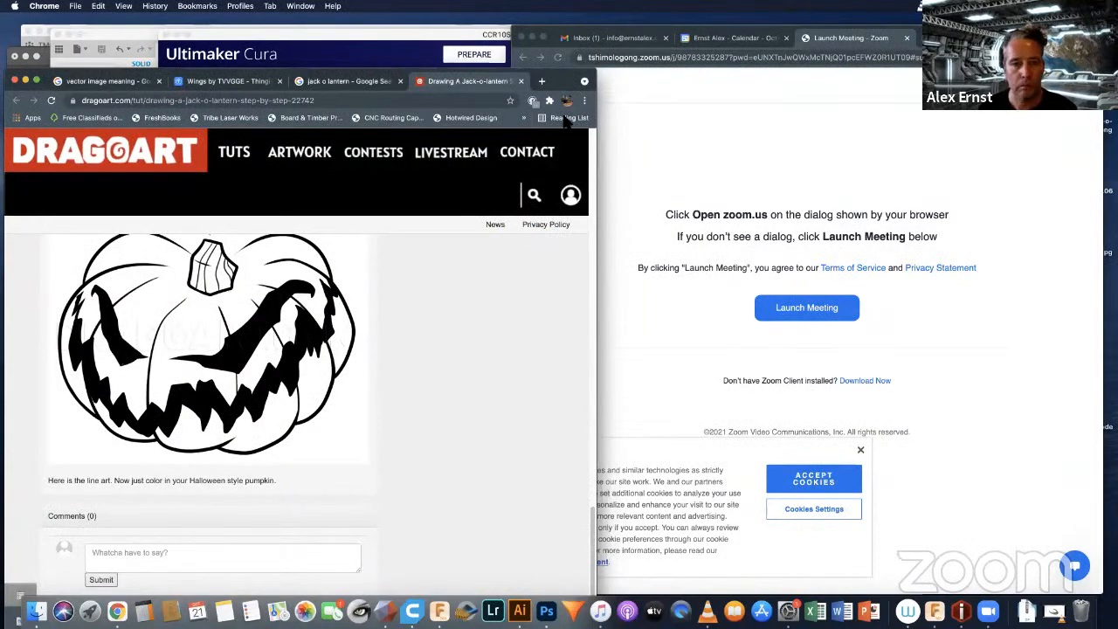
mouse_move(564, 77)
left_mouse_down()
mouse_move(591, 196)
mouse_move(708, 84)
mouse_move(682, 86)
left_mouse_up()
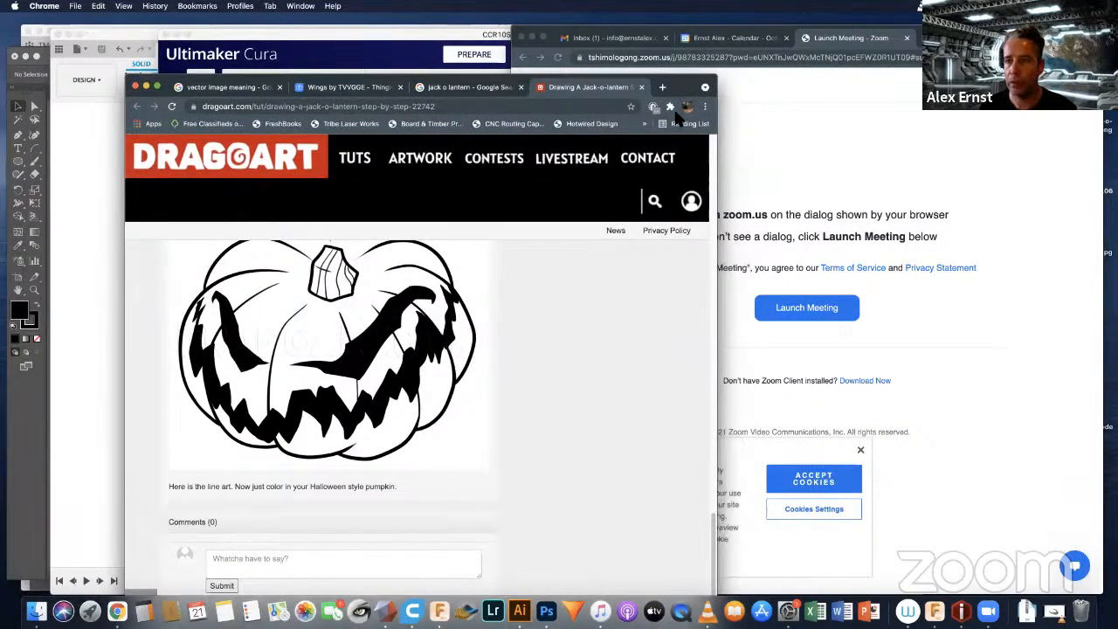
left_click(781, 72)
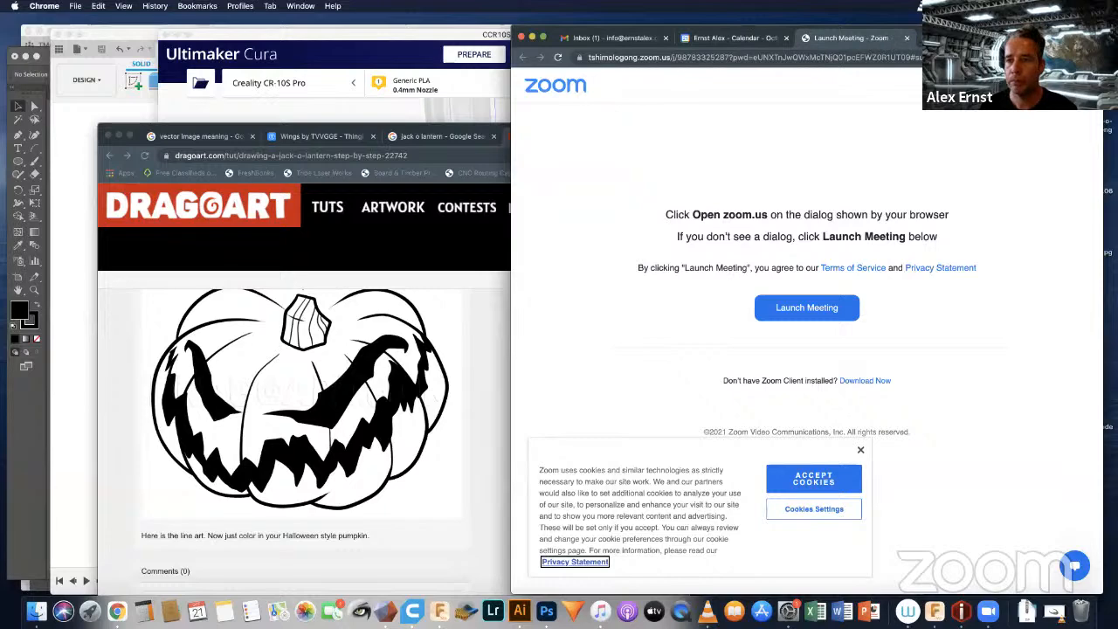
left_click_drag(1067, 39, 795, 121)
left_click(343, 120)
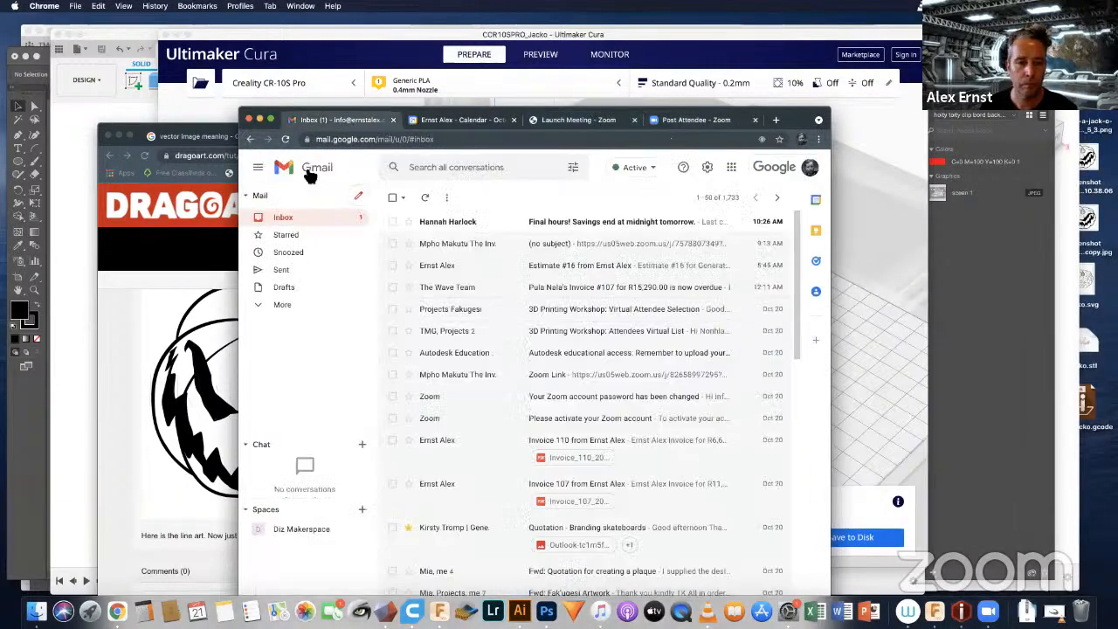
Step: Compose a new email to the print contact with the subject "please print for us"
left_click(360, 196)
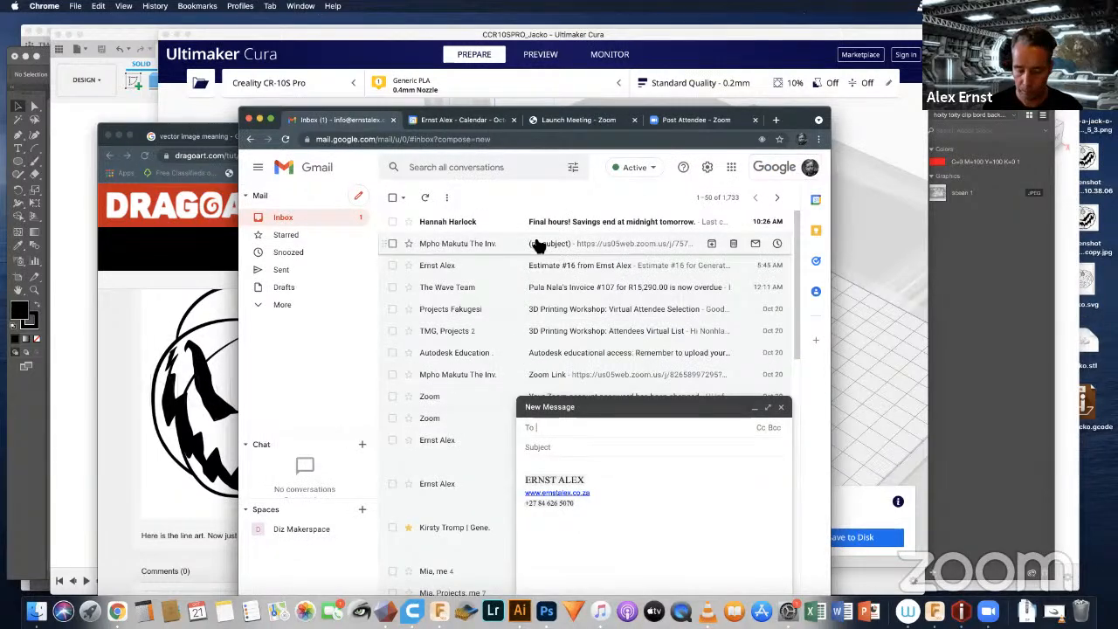
type("mp")
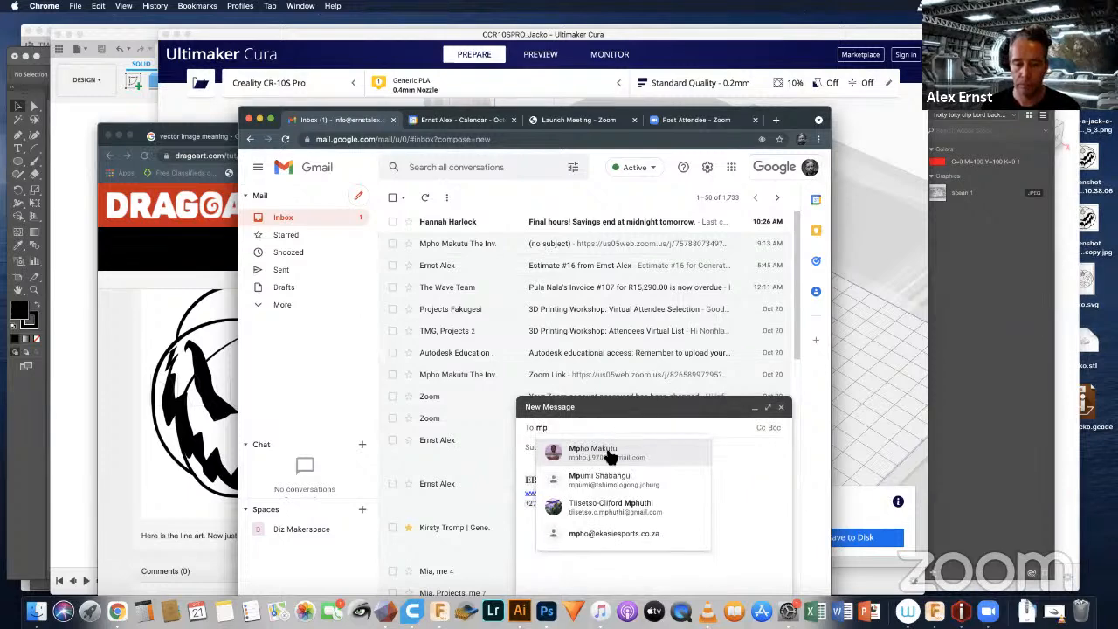
left_click(607, 452)
type("please")
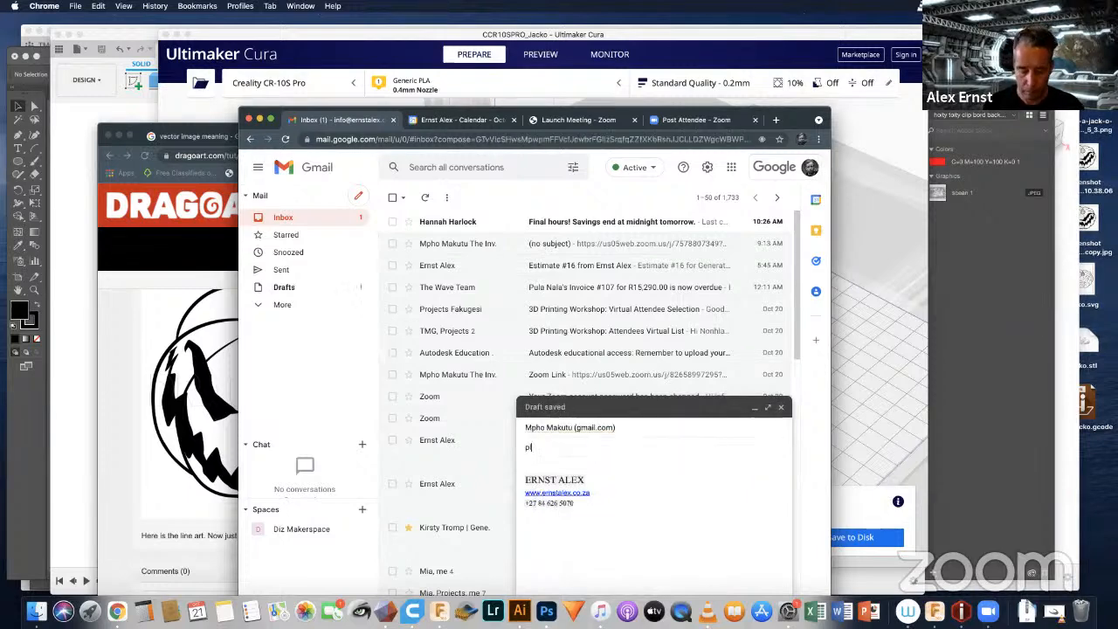
type(" pri")
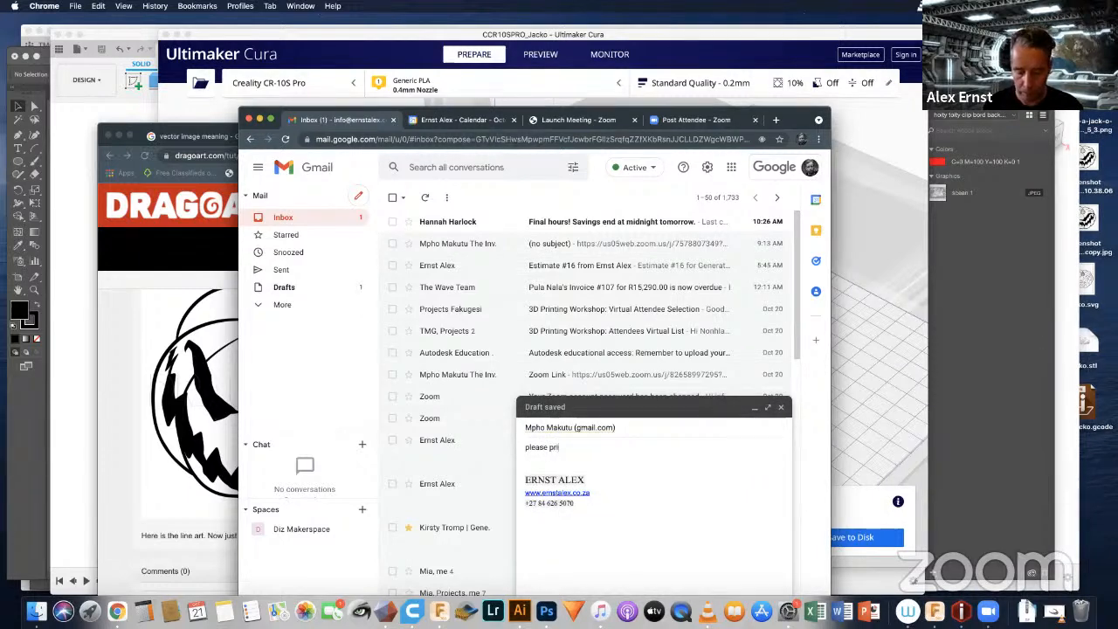
type("nt for")
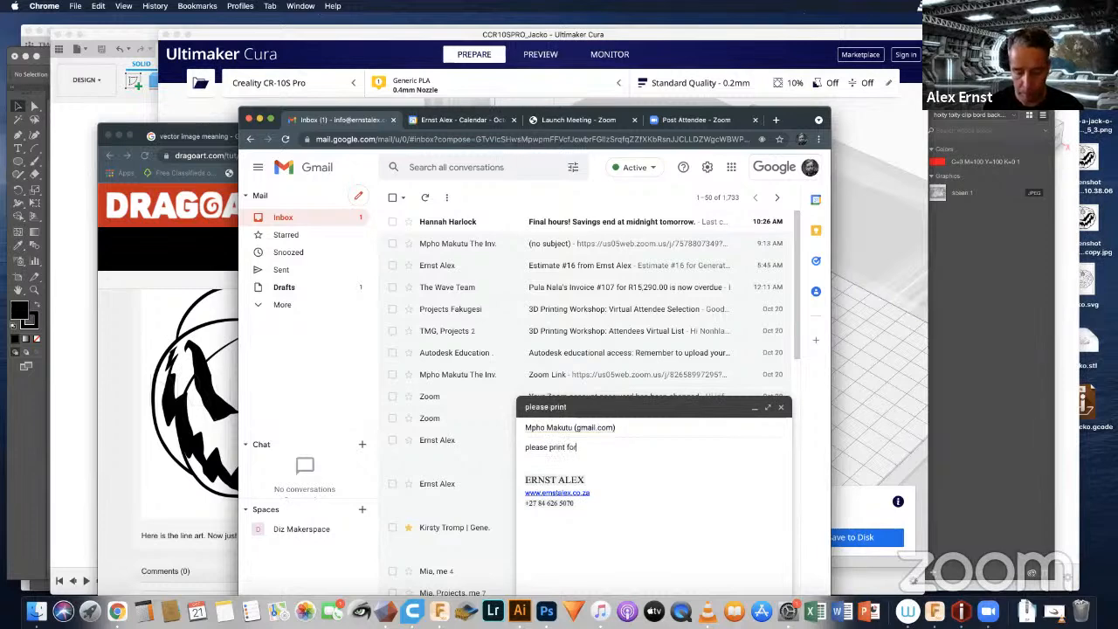
type(" us")
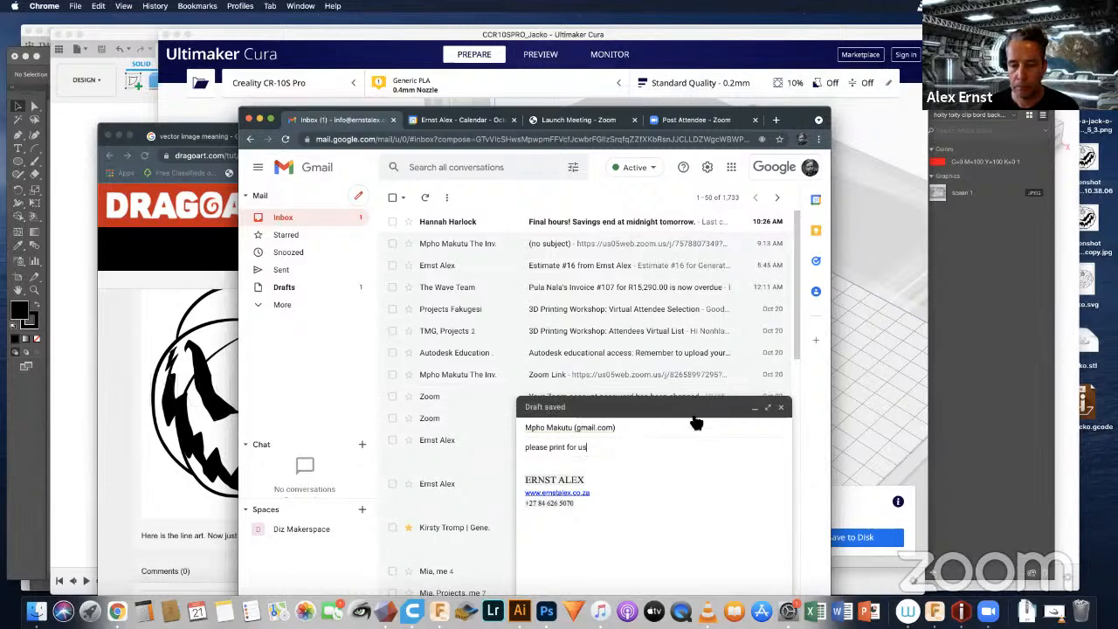
Step: Attach CR10_Jacko.gcode from the Desktop to the email draft
left_click_drag(790, 124, 839, 40)
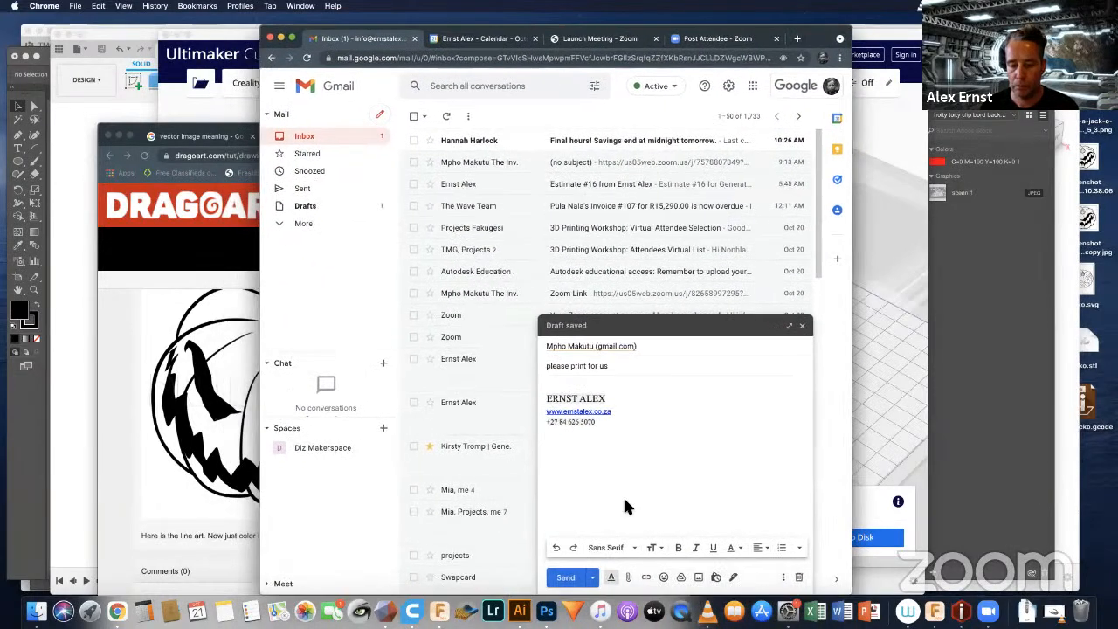
left_click(630, 580)
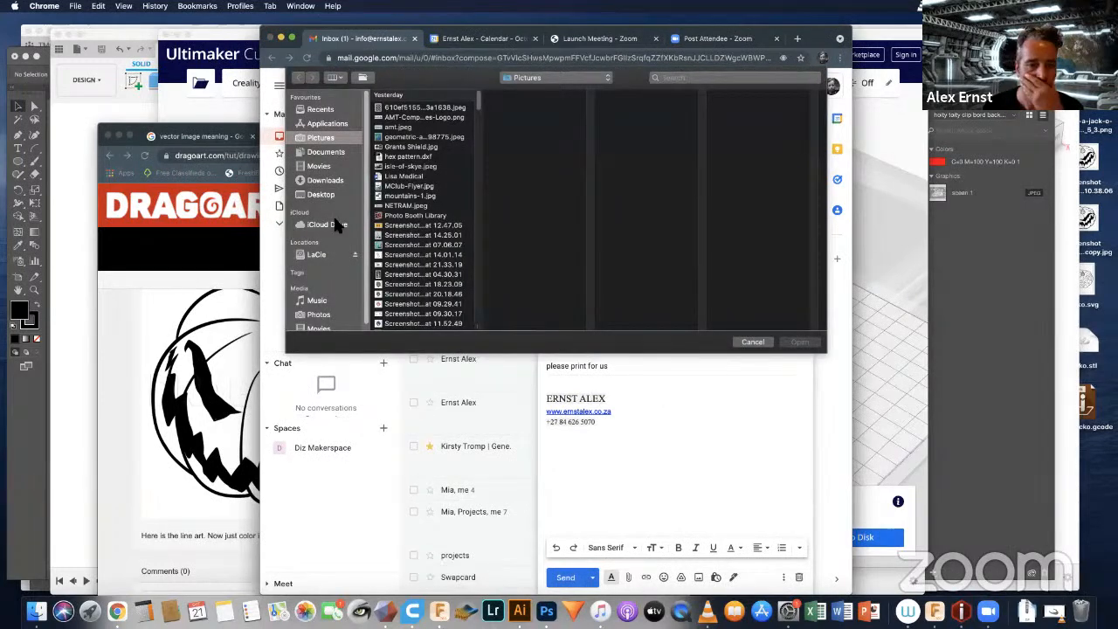
left_click(322, 194)
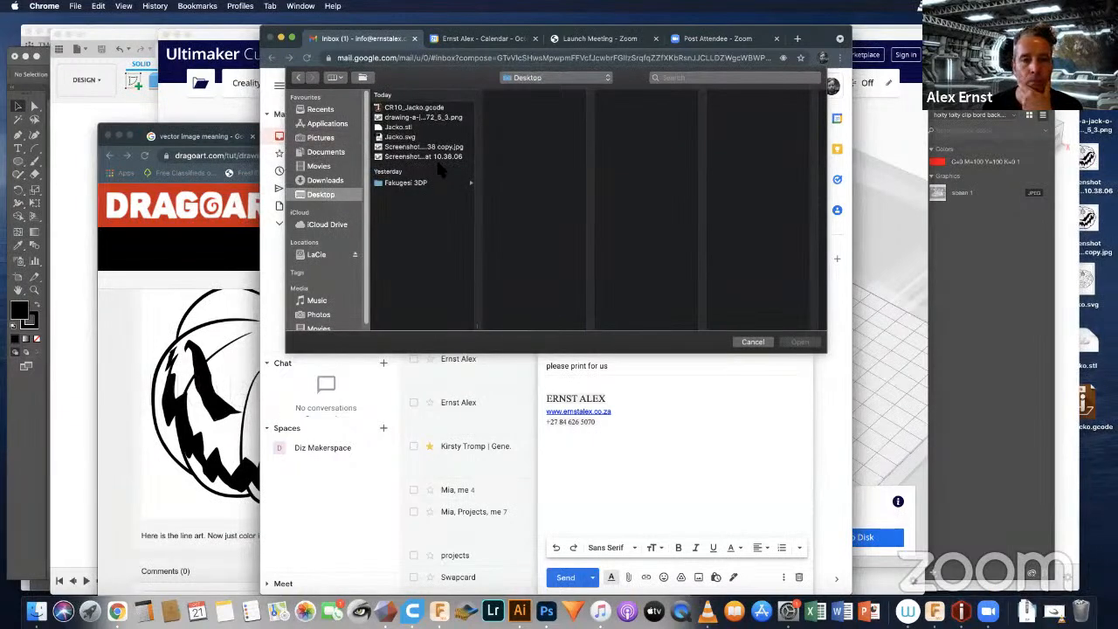
left_click(408, 108)
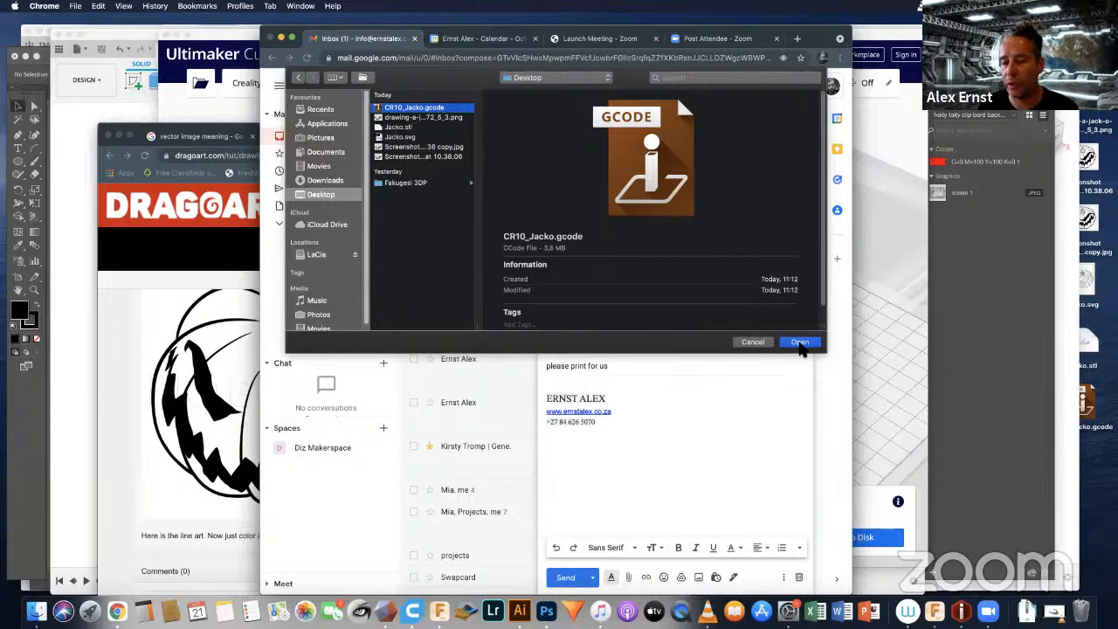
left_click(800, 343)
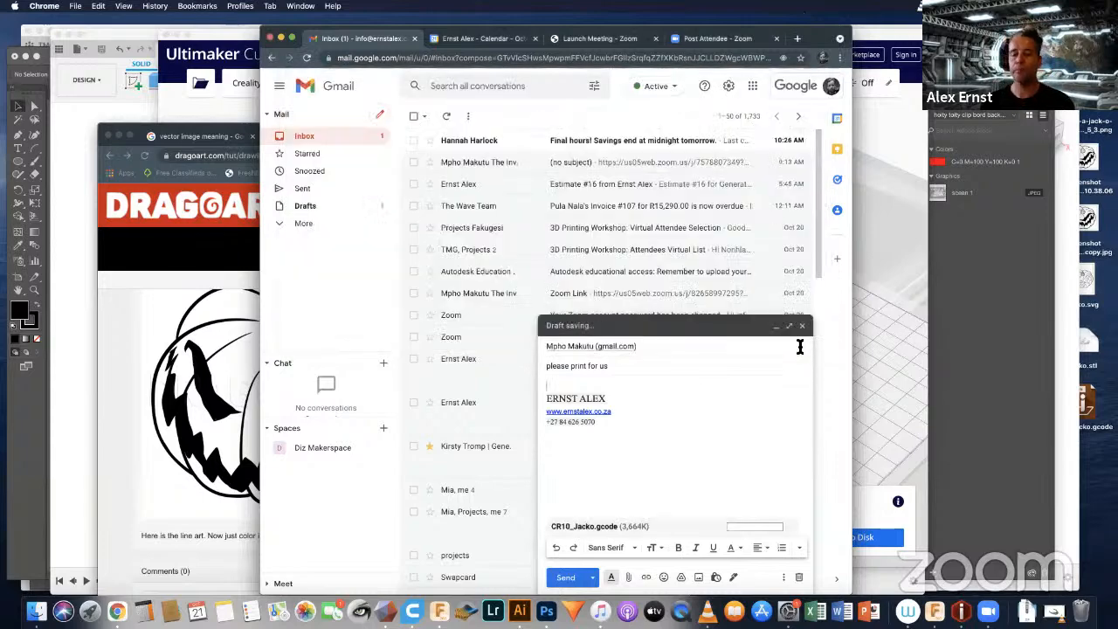
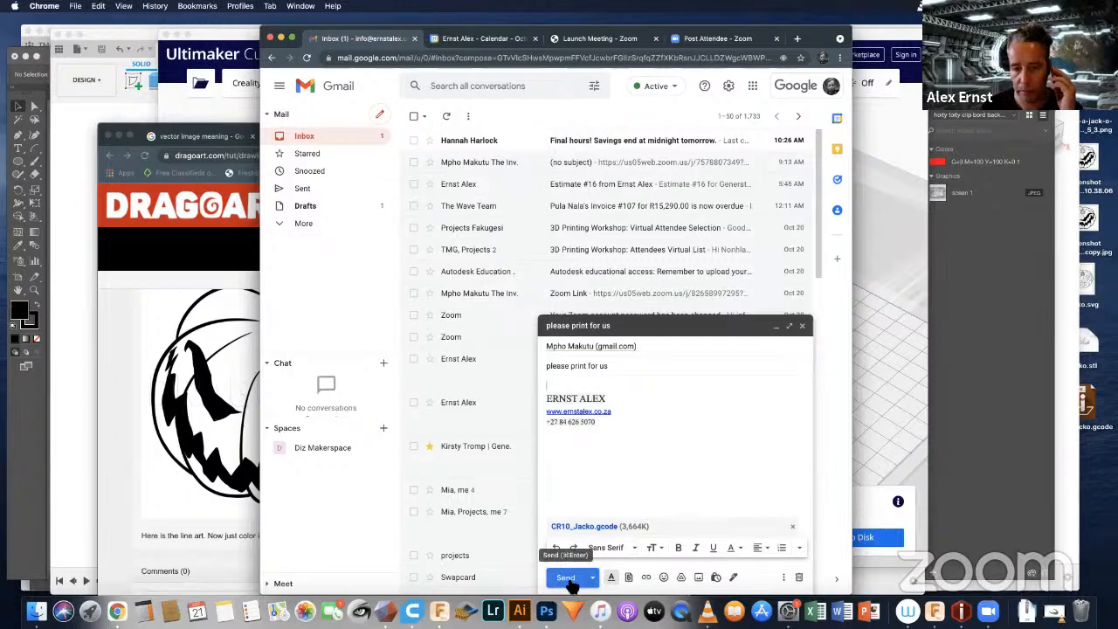
Step: Send the email with the G-code attachment to the print contact and switch back to Ultimaker Cura
left_click(568, 578)
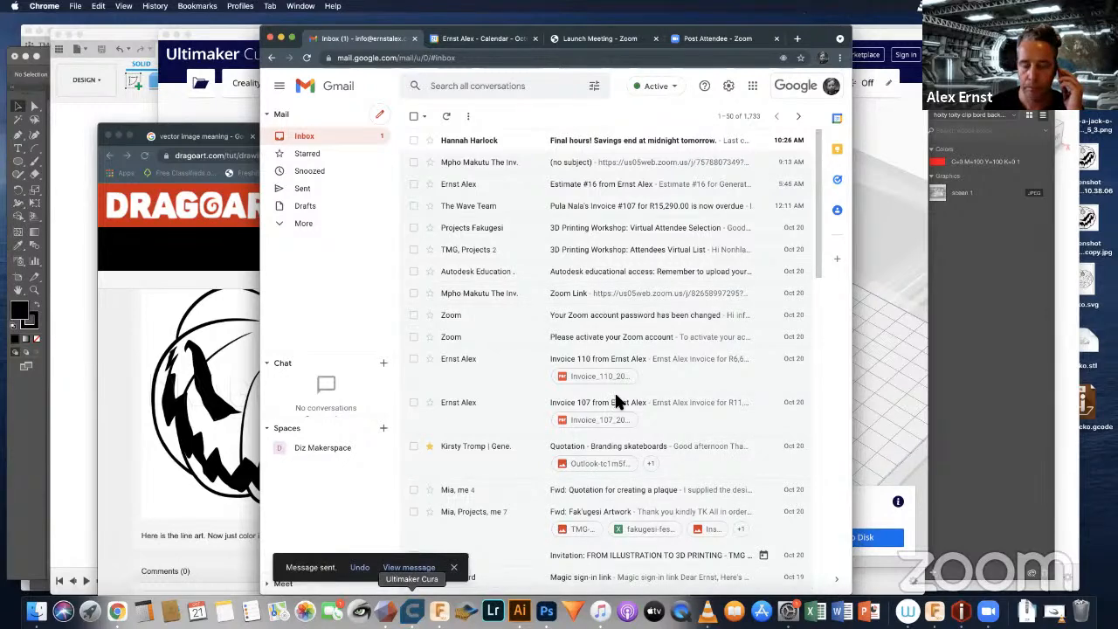
left_click(871, 469)
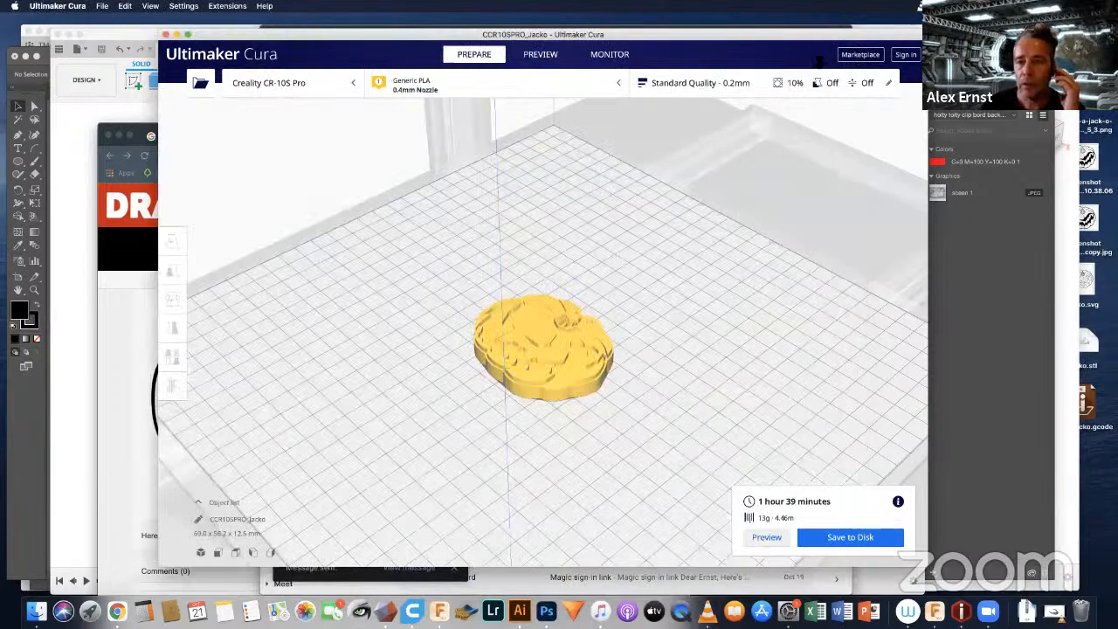
left_click_drag(550, 35, 549, 38)
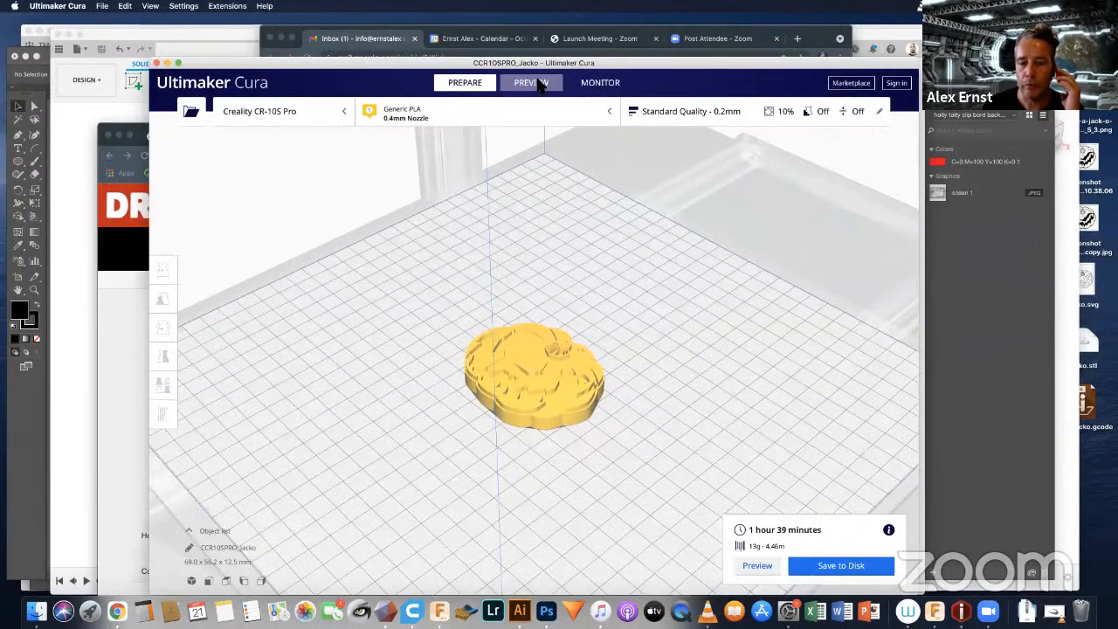
Step: Preview the sliced pumpkin layer by layer, from the solid base through the infill up to the top layer
left_click(541, 80)
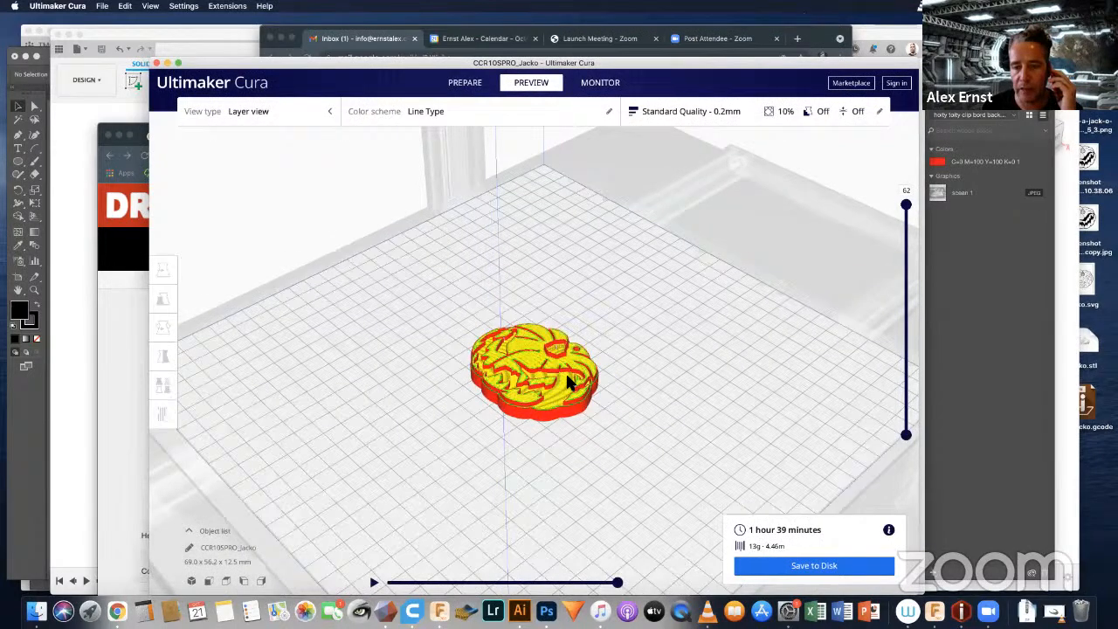
scroll(739, 249, "up", 3)
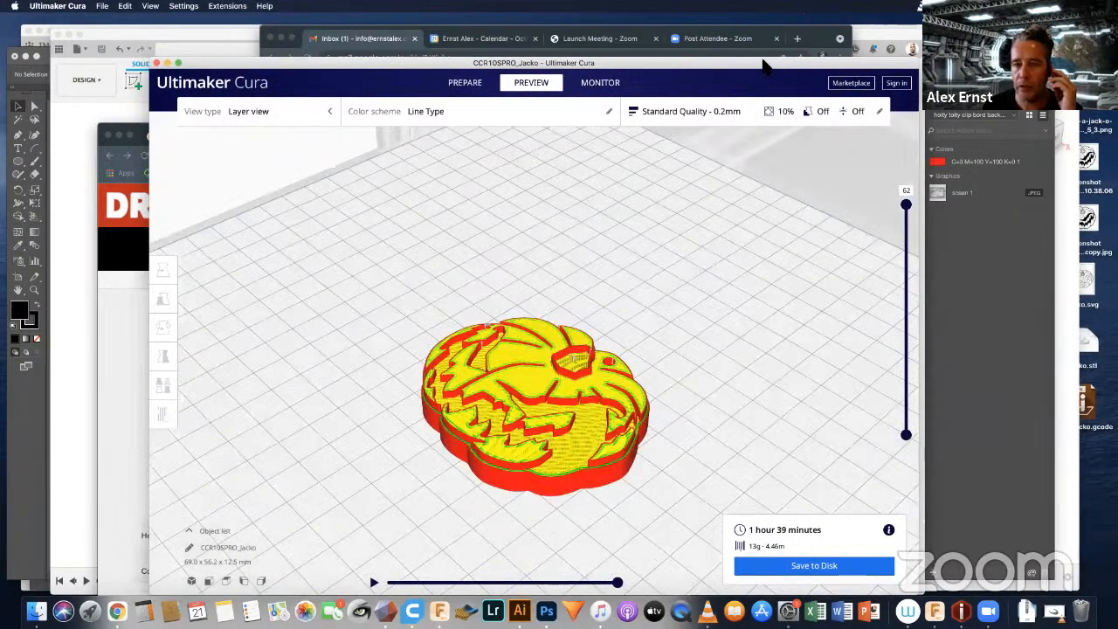
left_click_drag(762, 61, 760, 57)
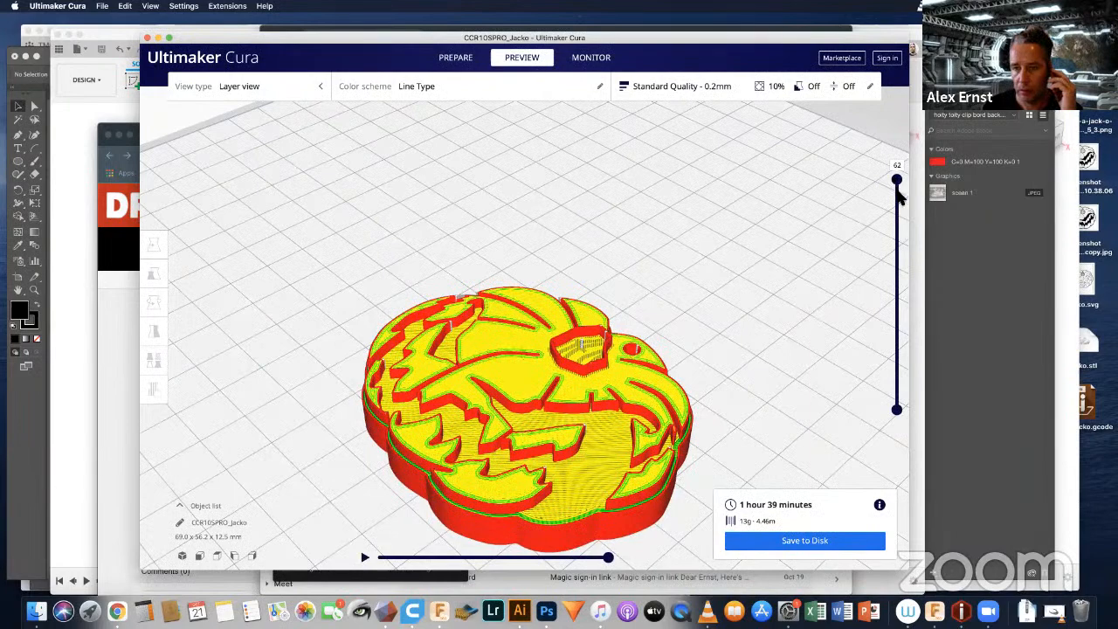
left_click_drag(899, 194, 902, 235)
left_click_drag(897, 442, 895, 400)
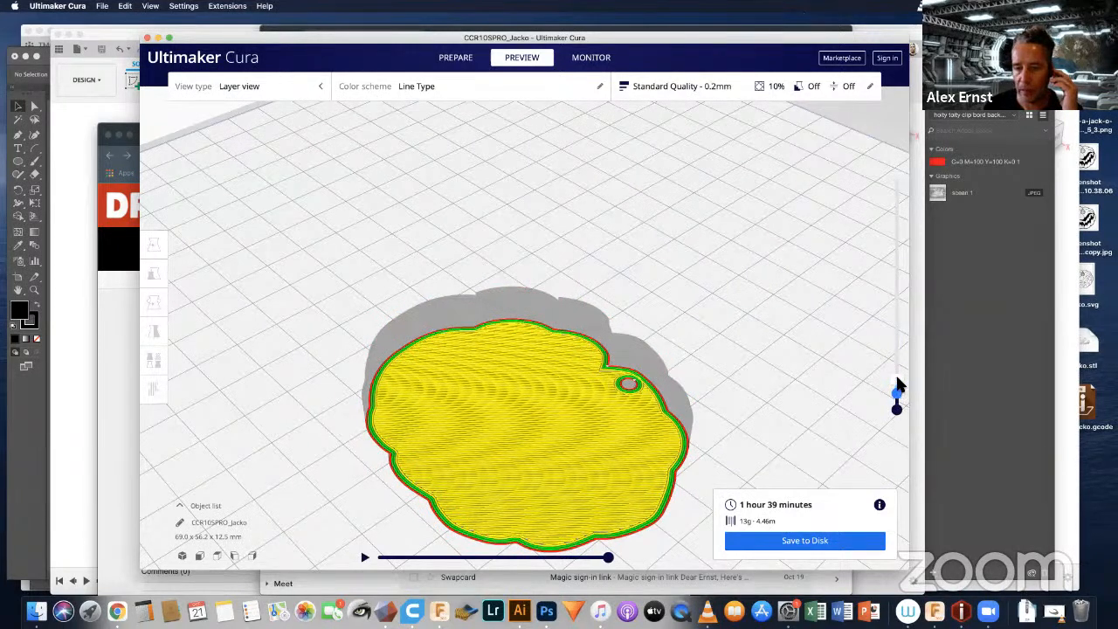
left_click_drag(896, 353, 896, 350)
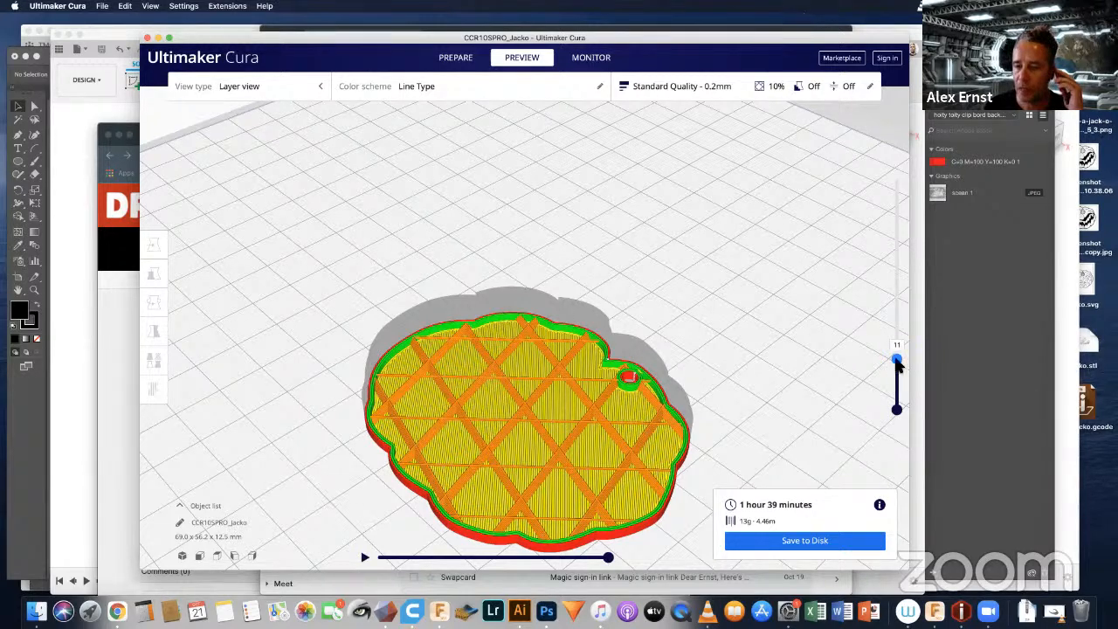
left_click_drag(897, 365, 897, 293)
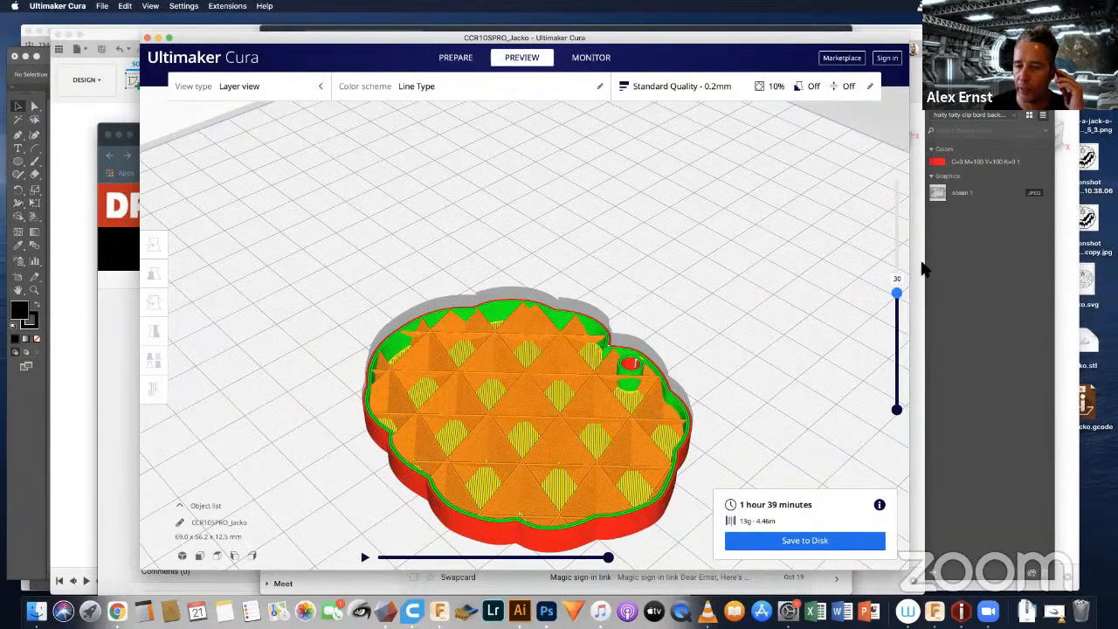
left_click_drag(897, 294, 899, 206)
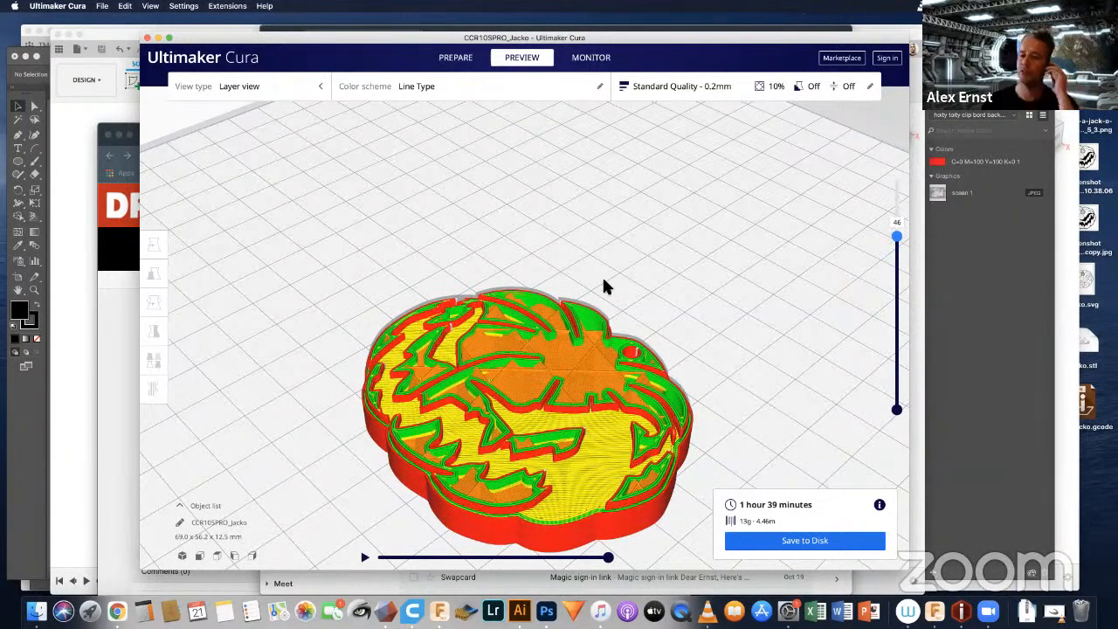
key("Up")
key("Up")
key("Up")
key("Up")
key("Up")
key("Up")
key("Up")
key("Up")
key("Up")
key("Up")
key("Up")
key("Up")
key("Up")
key("Up")
key("Up")
key("Up")
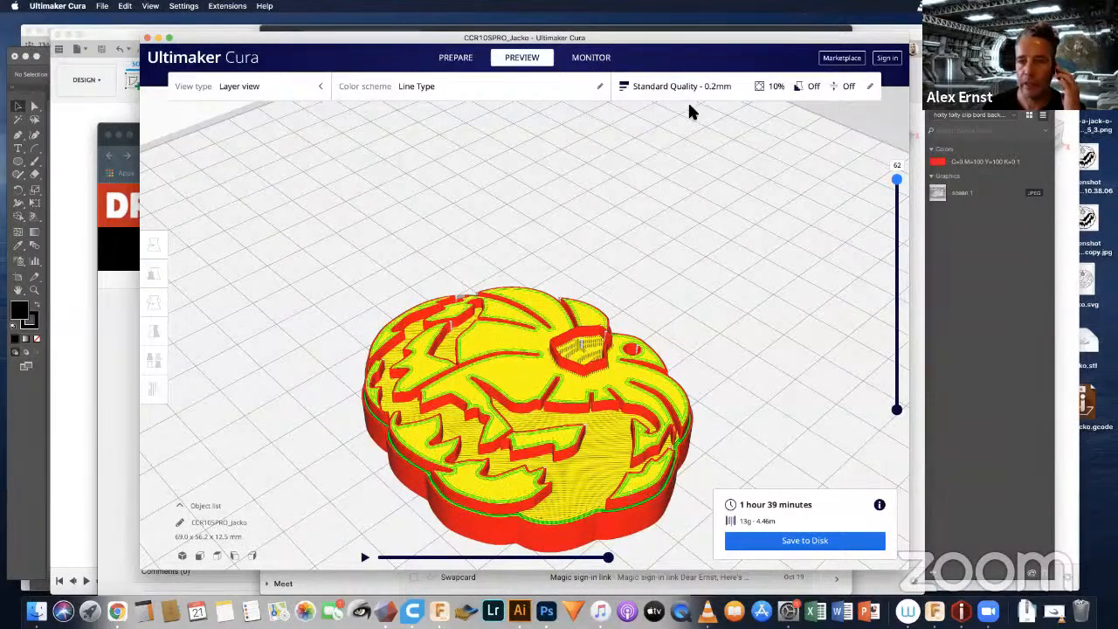
left_click_drag(821, 37, 836, 17)
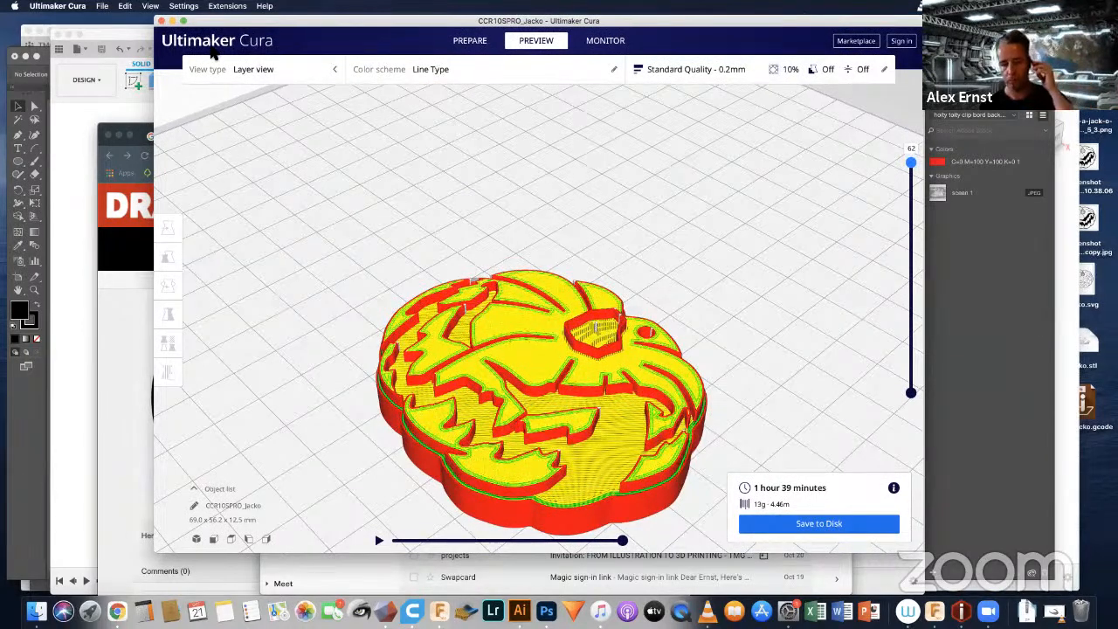
left_click_drag(238, 18, 195, 38)
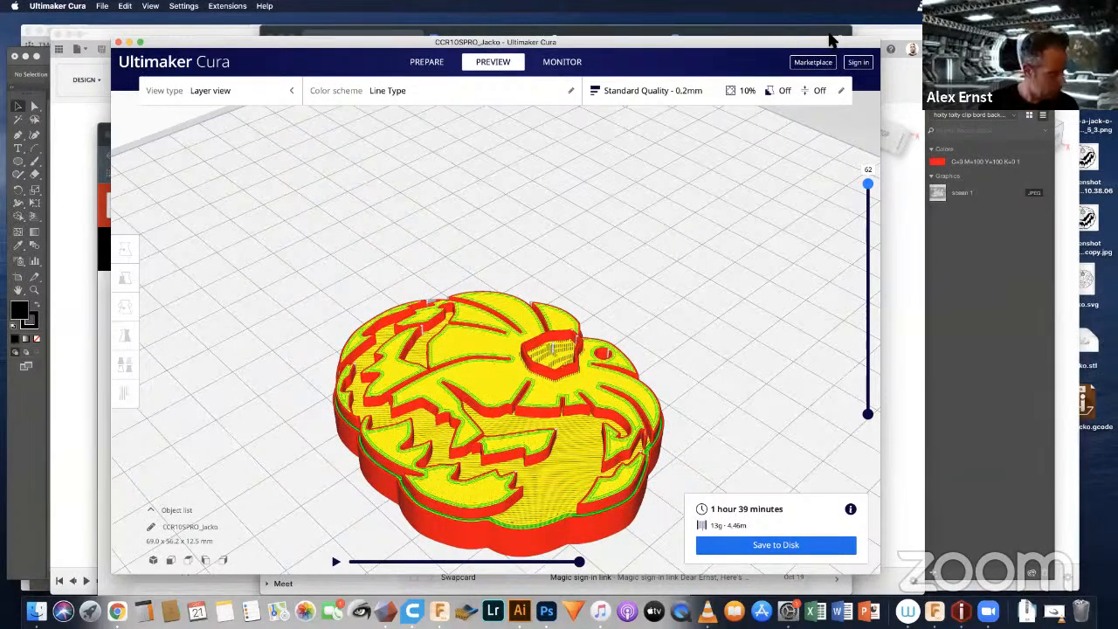
left_click_drag(830, 39, 838, 31)
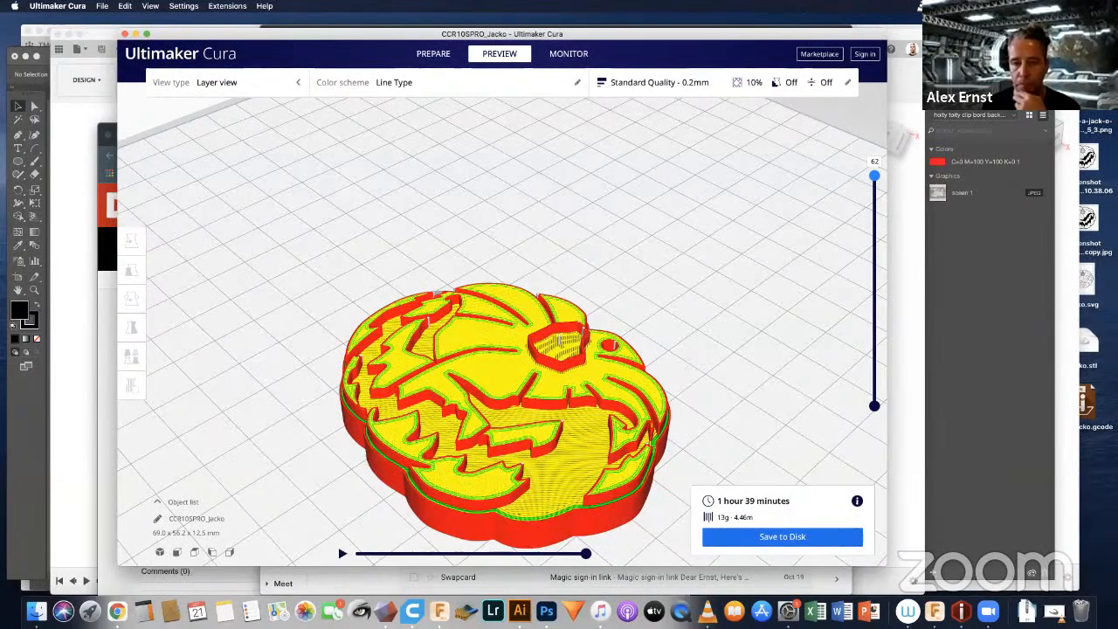
Step: Switch to Photoshop and open screen-4.jpeg from the Fakugesi 3DP folder on the Desktop
left_click(519, 611)
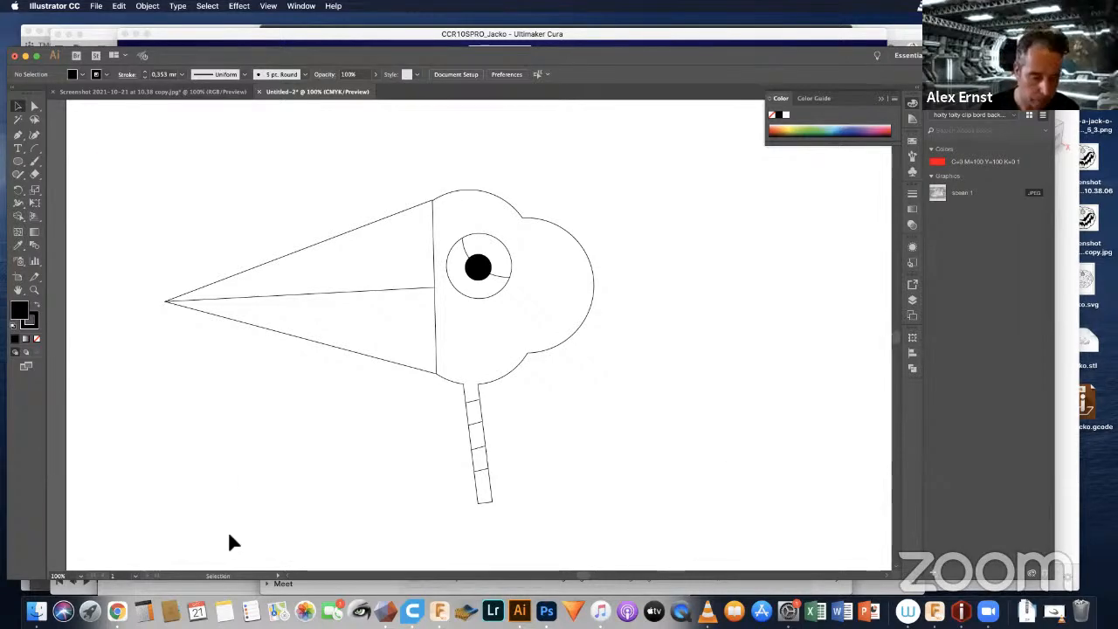
left_click(546, 611)
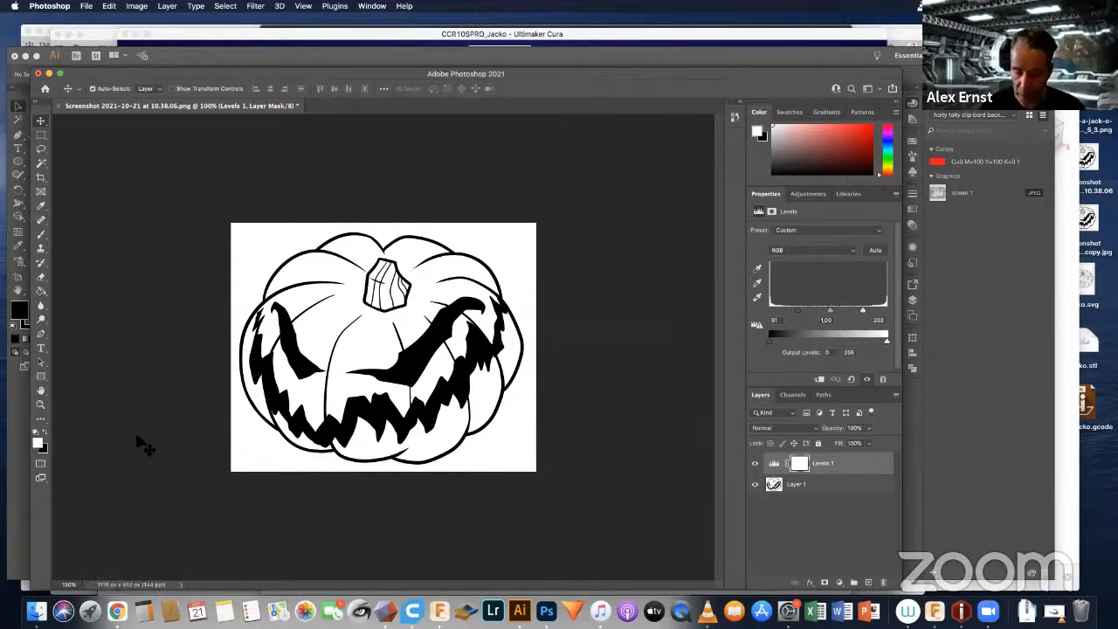
key("super+o")
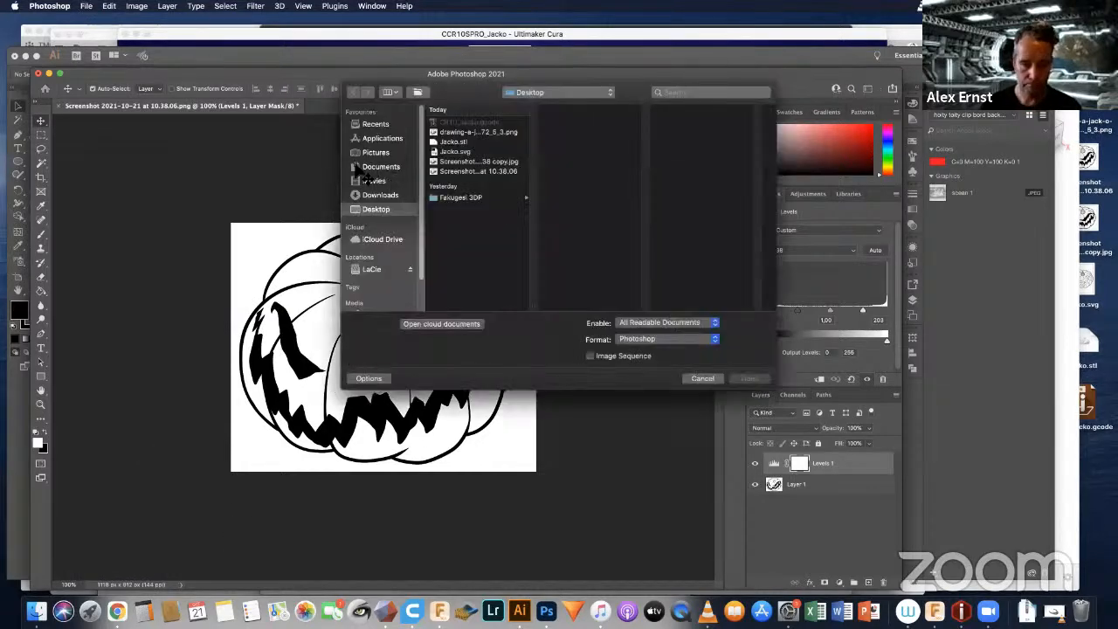
left_click(453, 199)
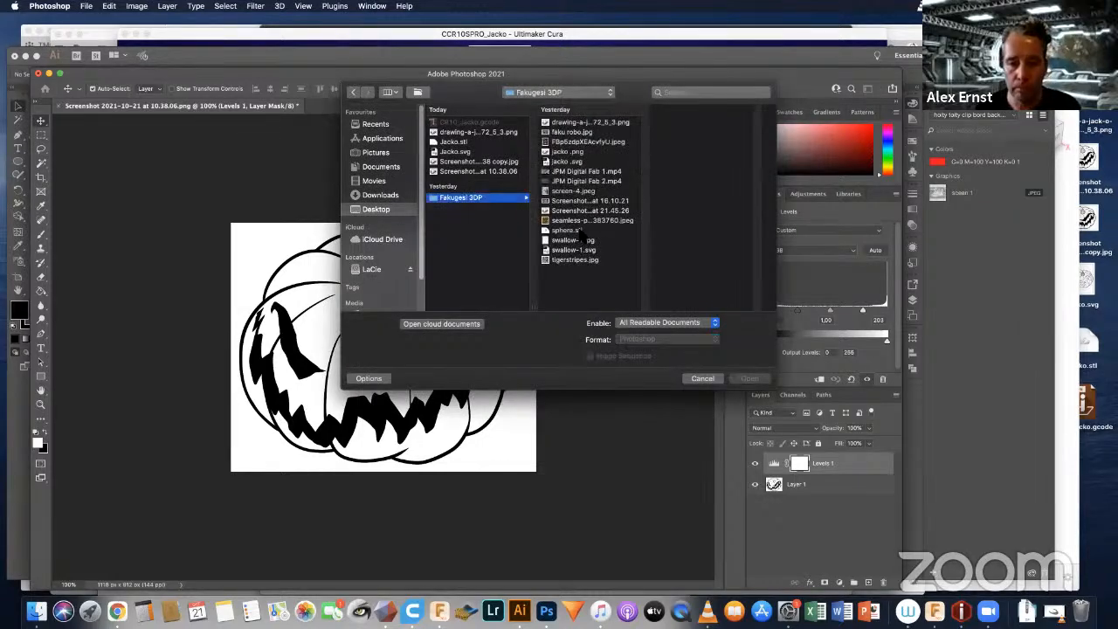
left_click(565, 192)
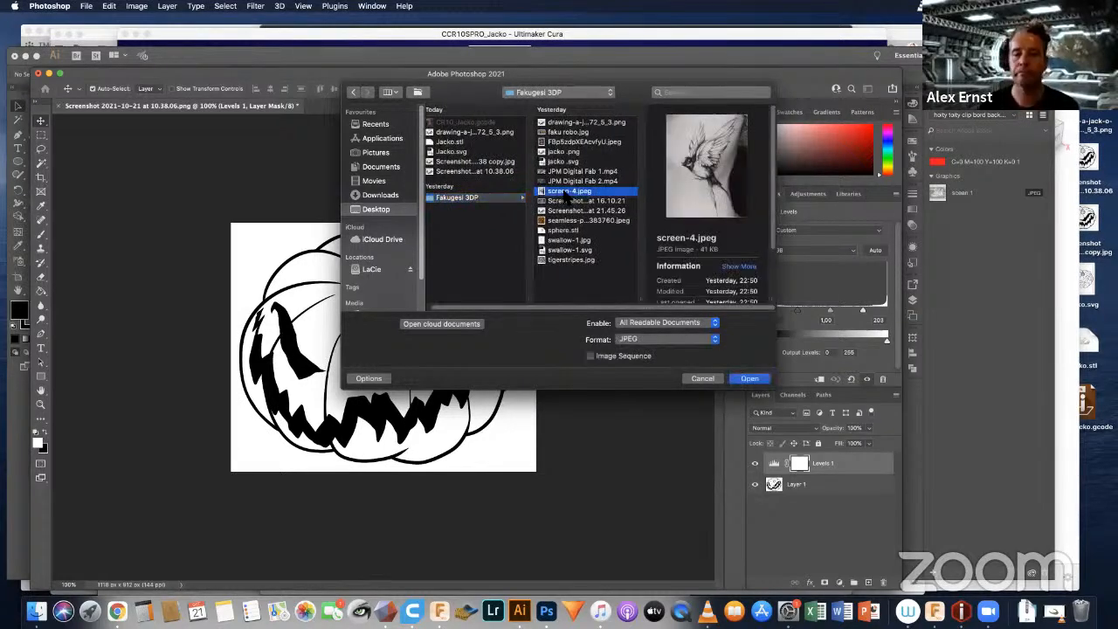
double_click(565, 192)
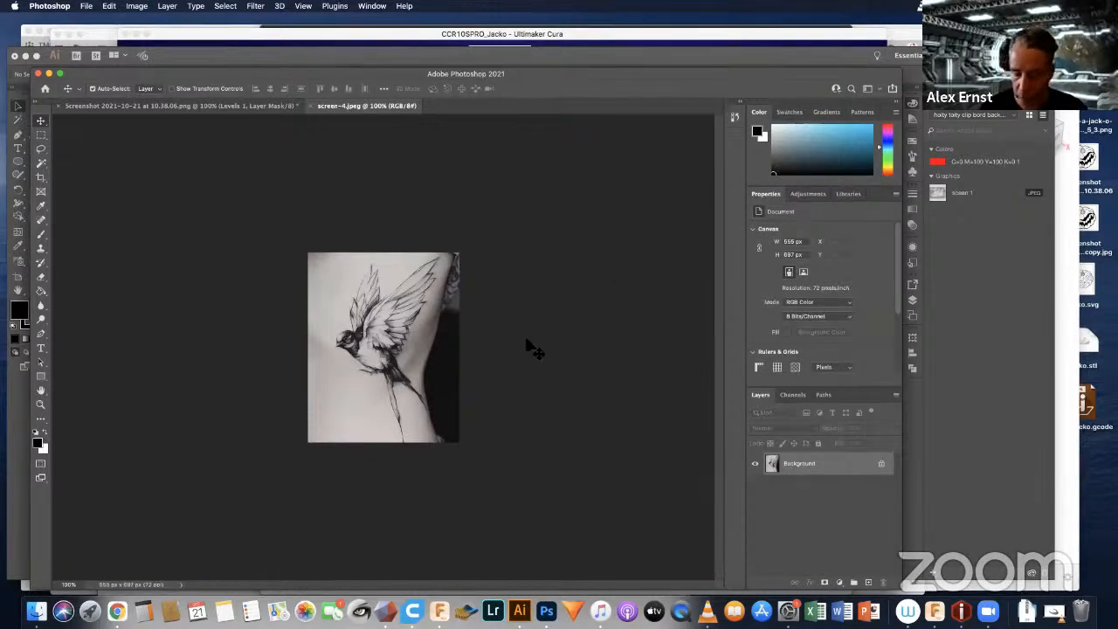
Step: Copy the entire swallow image and paste it into a new A4 document at 300 pixels/inch
key("super+equal")
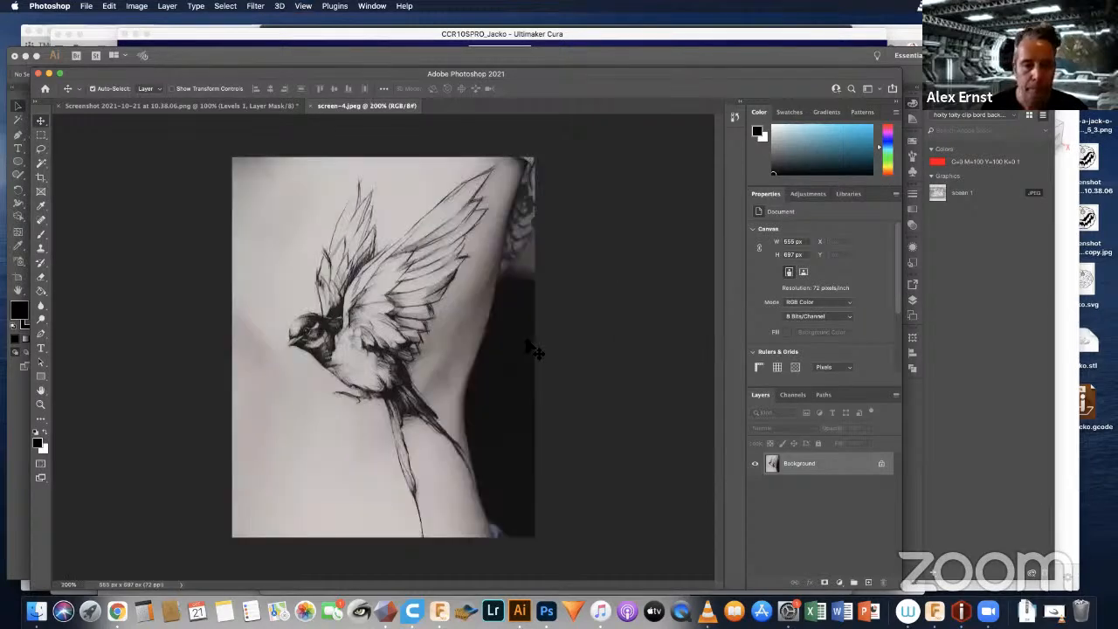
key("super+a")
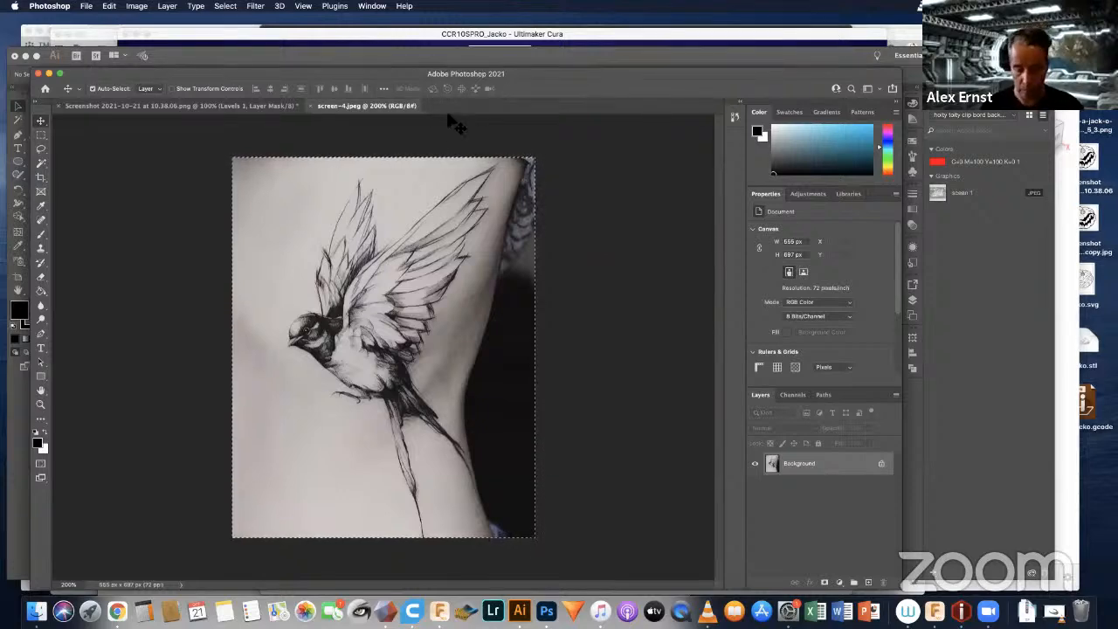
key("super+n")
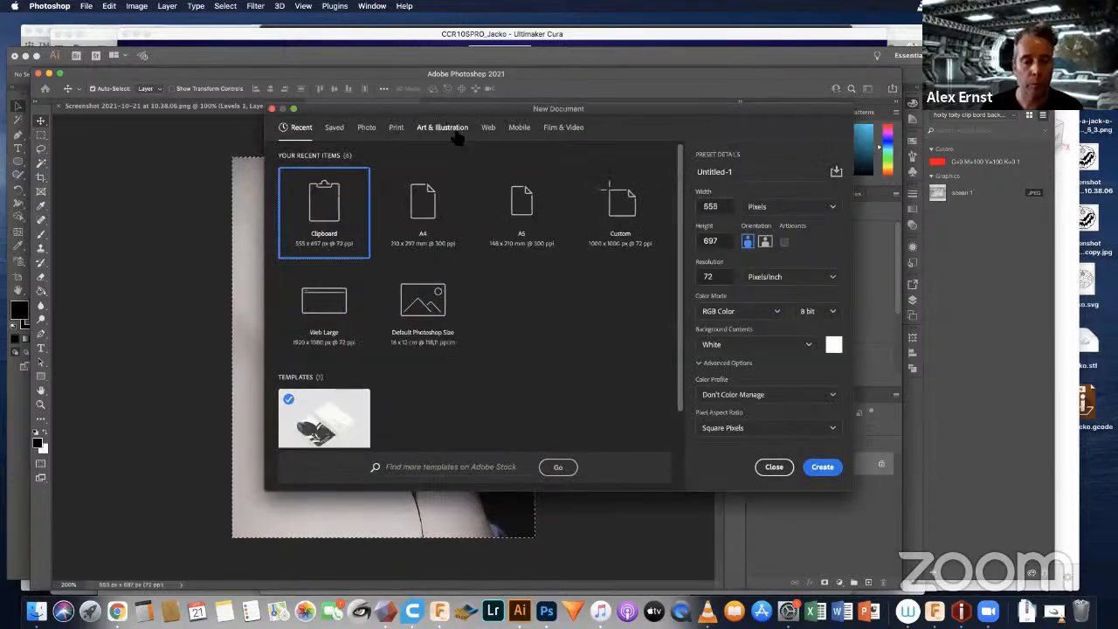
left_click(421, 214)
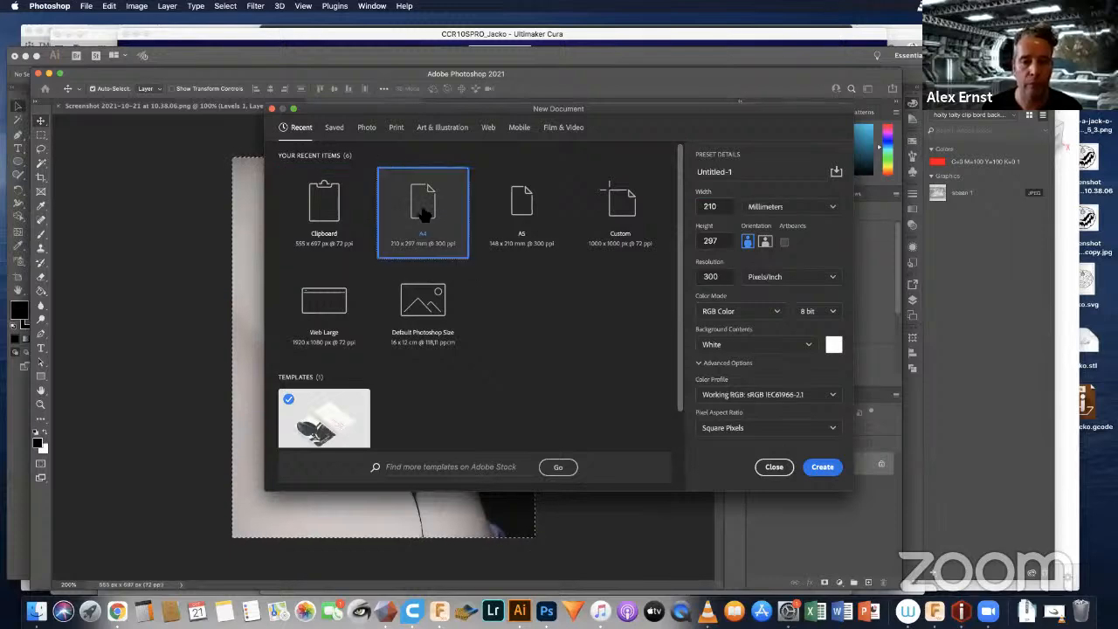
left_click(822, 469)
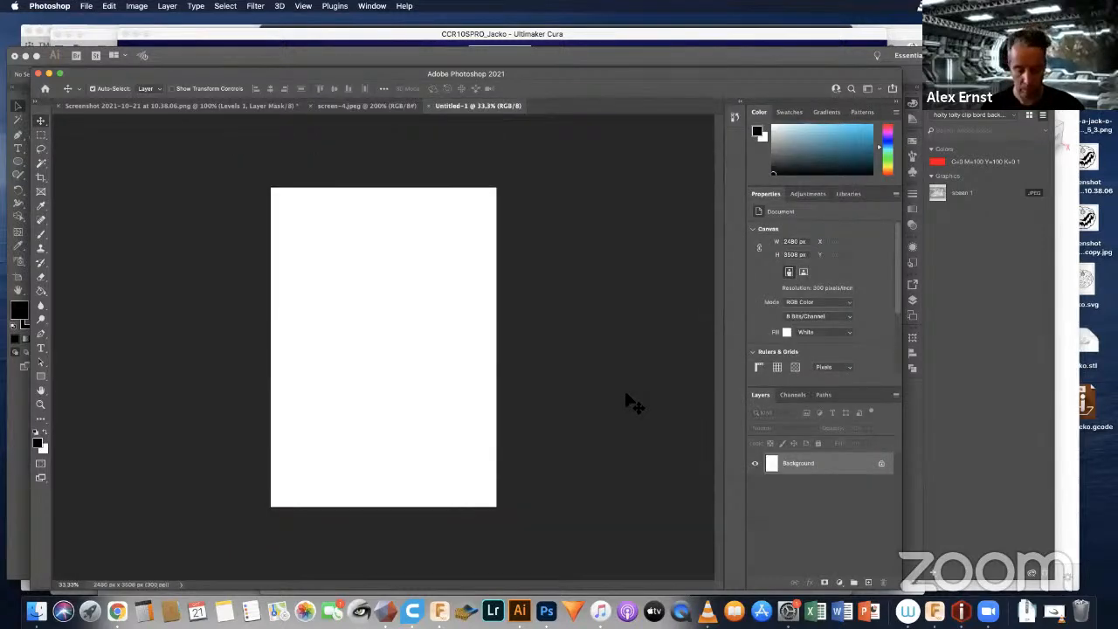
key("super+v")
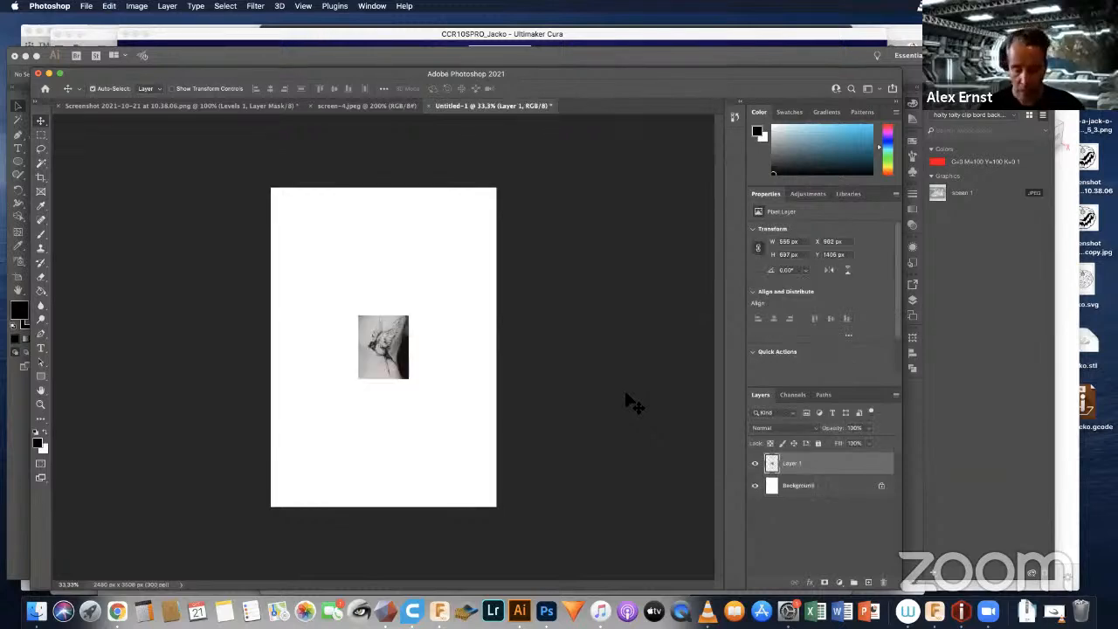
Step: Scale the pasted swallow image proportionally to about 355% so that it covers most of the A4 page
key("super+t")
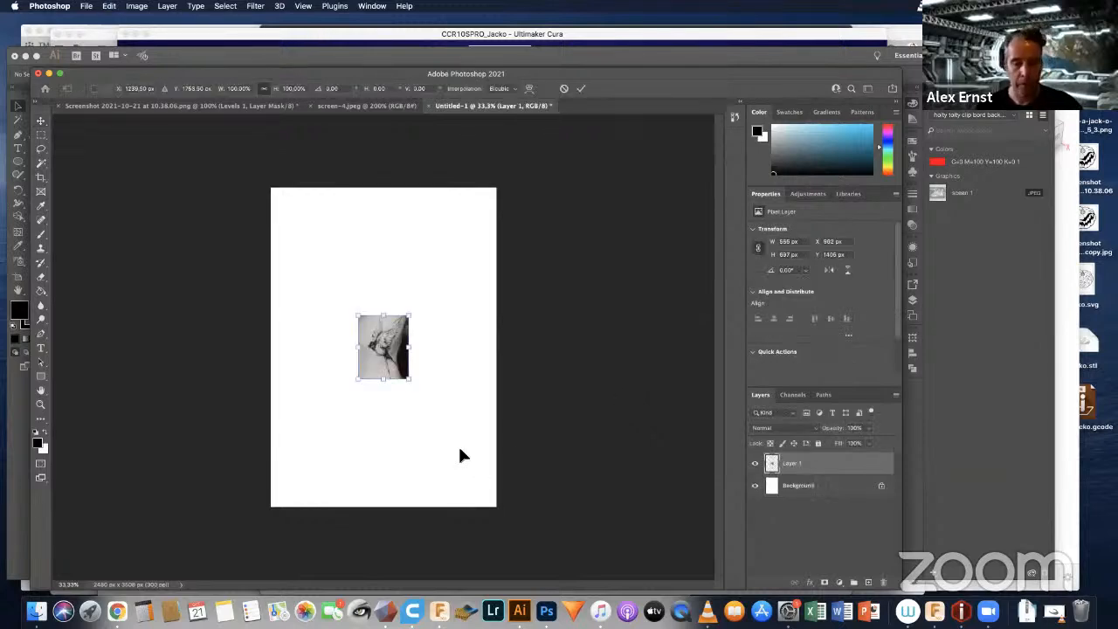
left_click_drag(410, 315, 477, 233)
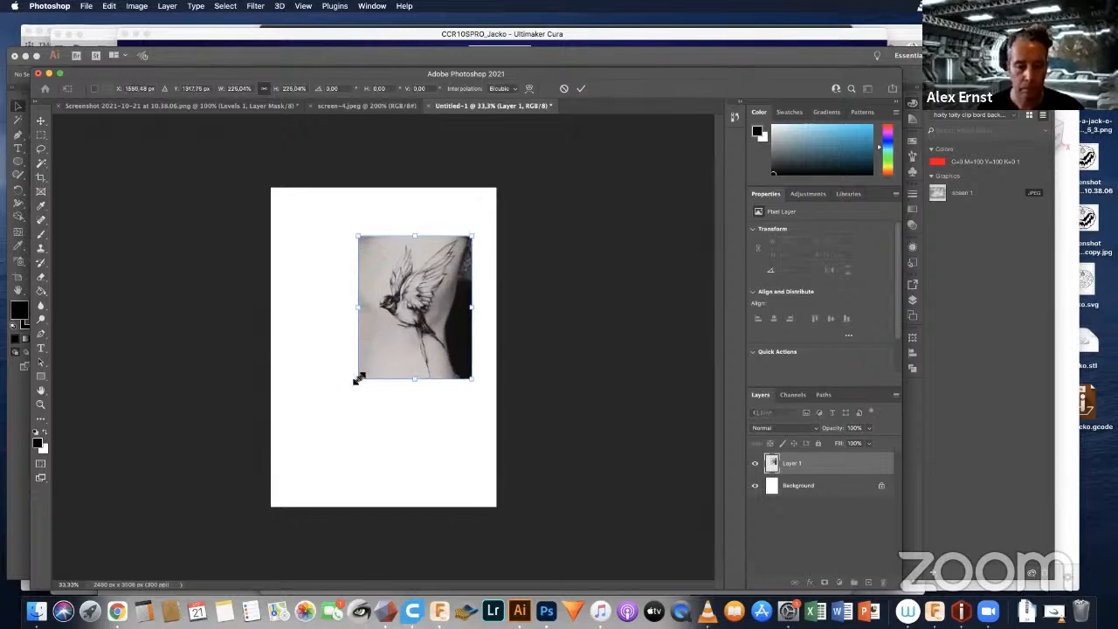
left_click_drag(358, 385, 292, 463)
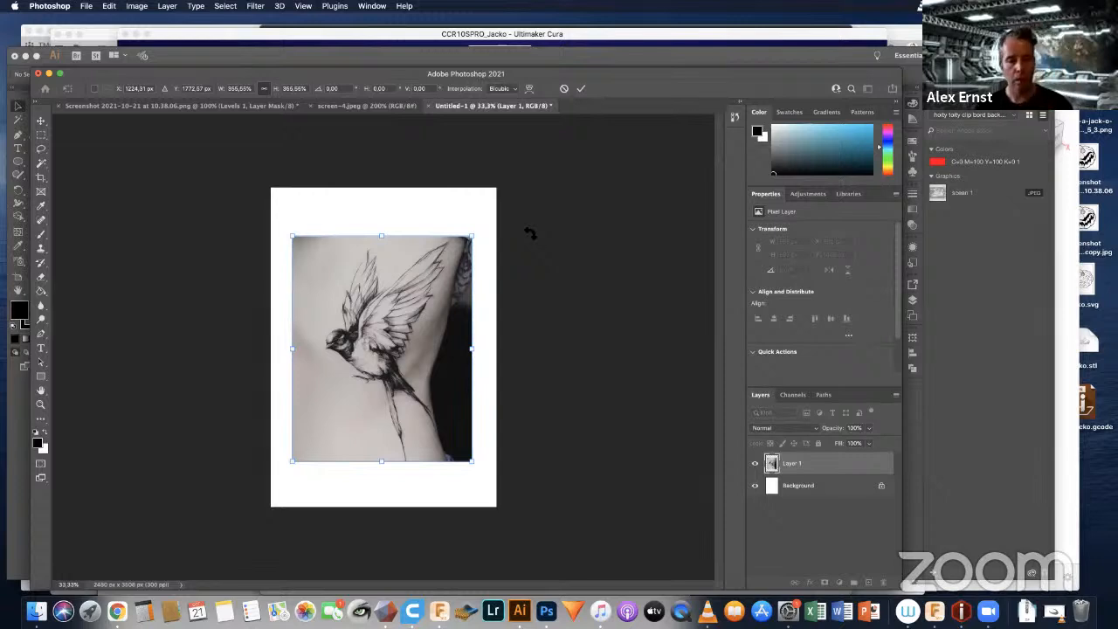
key("Return")
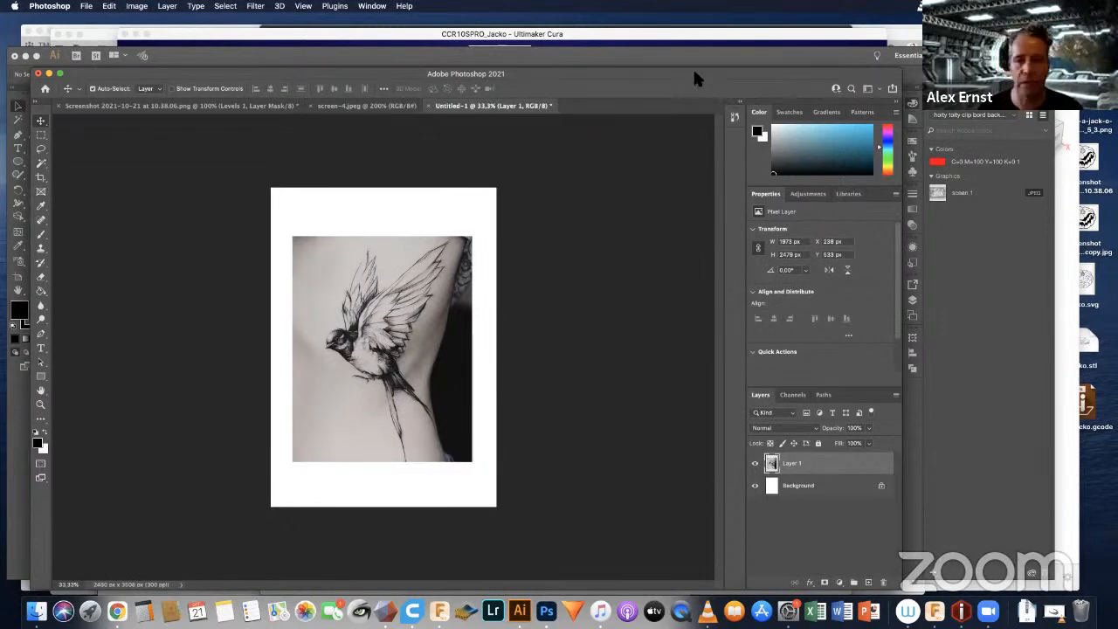
left_click_drag(694, 75, 719, 56)
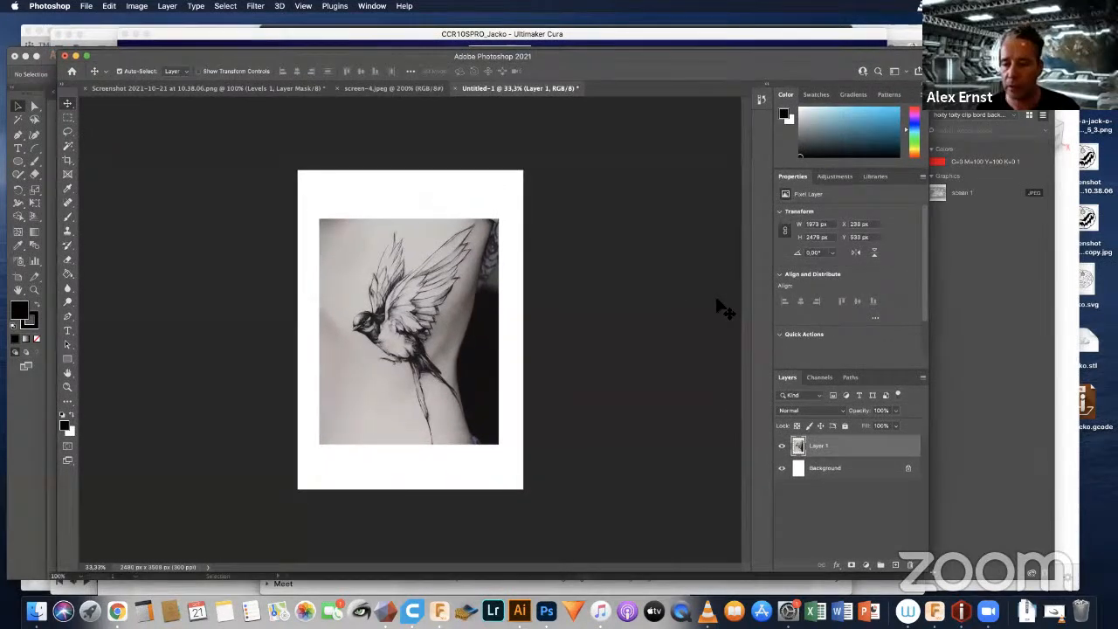
Step: Lower the swallow layer's opacity to 50% and add a new empty layer above it
left_click(894, 410)
left_click_drag(894, 427, 871, 427)
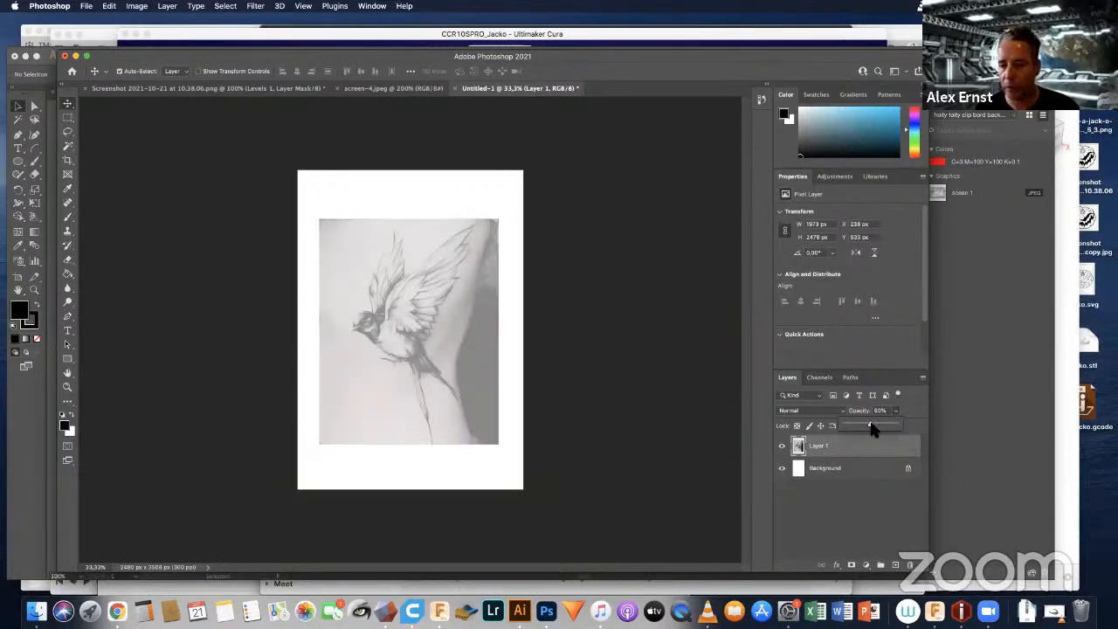
left_click(895, 565)
left_click(895, 565)
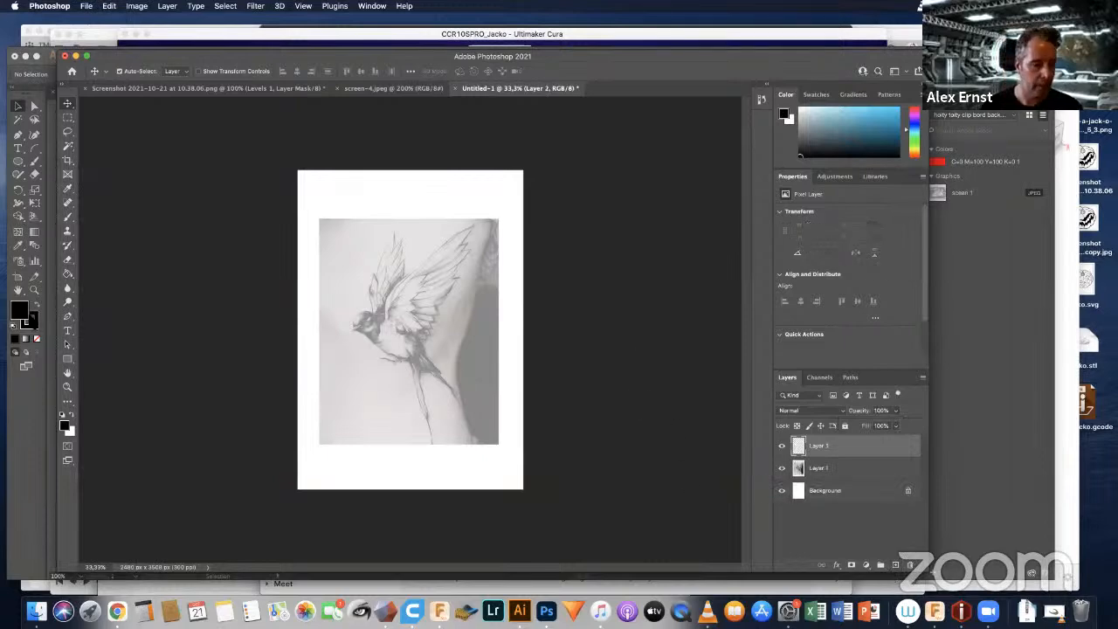
left_click(34, 313)
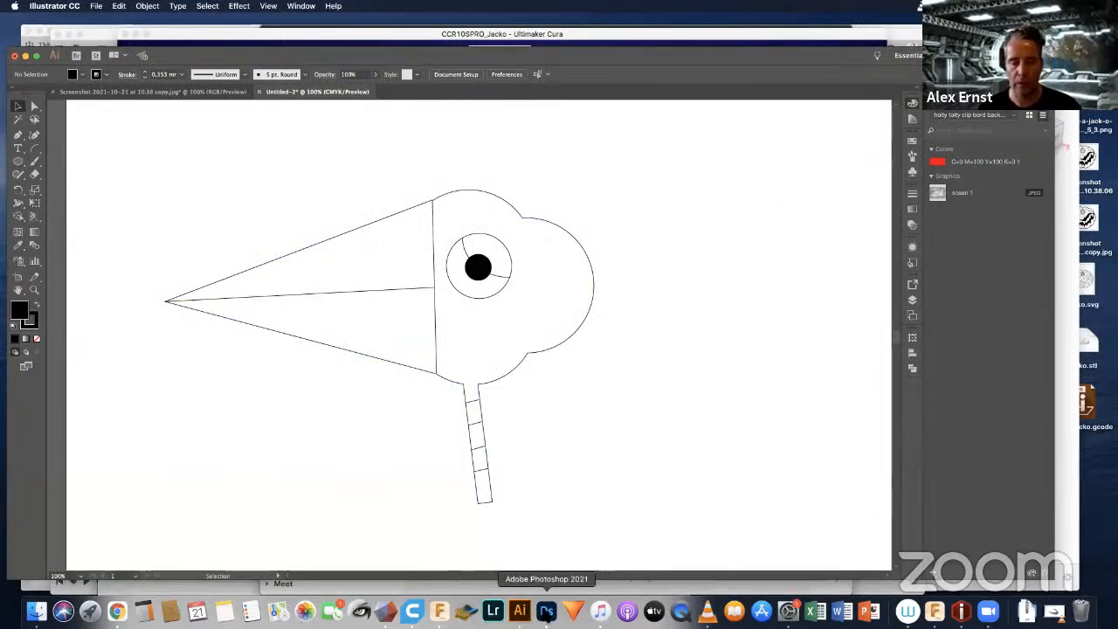
left_click(547, 611)
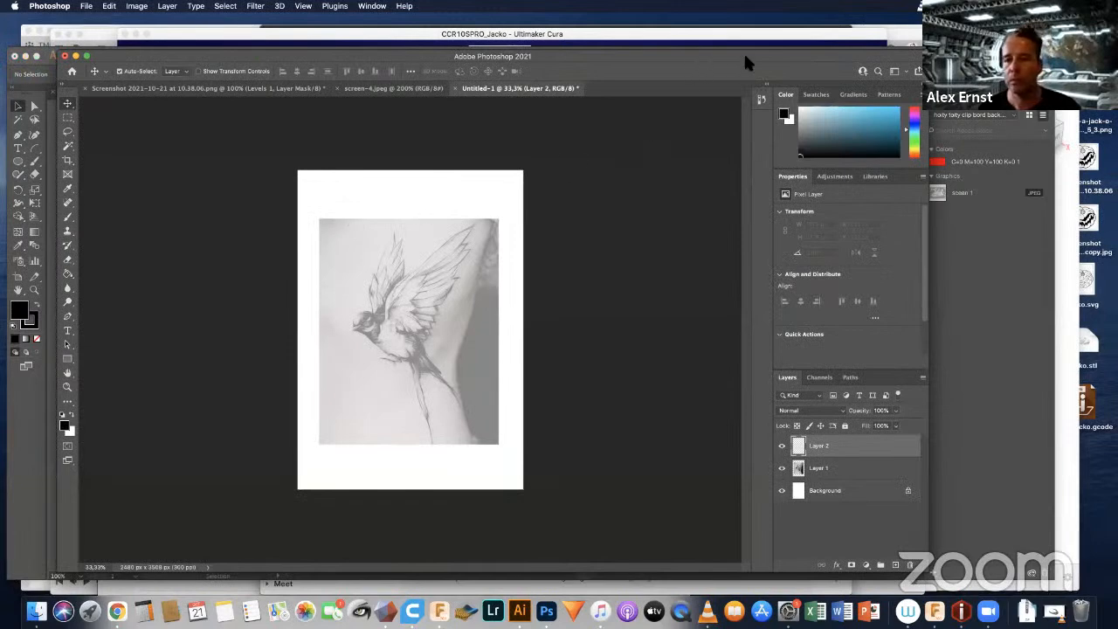
Step: Activate the Brush tool and bring the swallow's head into close view at 200% for tracing on the new layer
left_click_drag(745, 59, 754, 69)
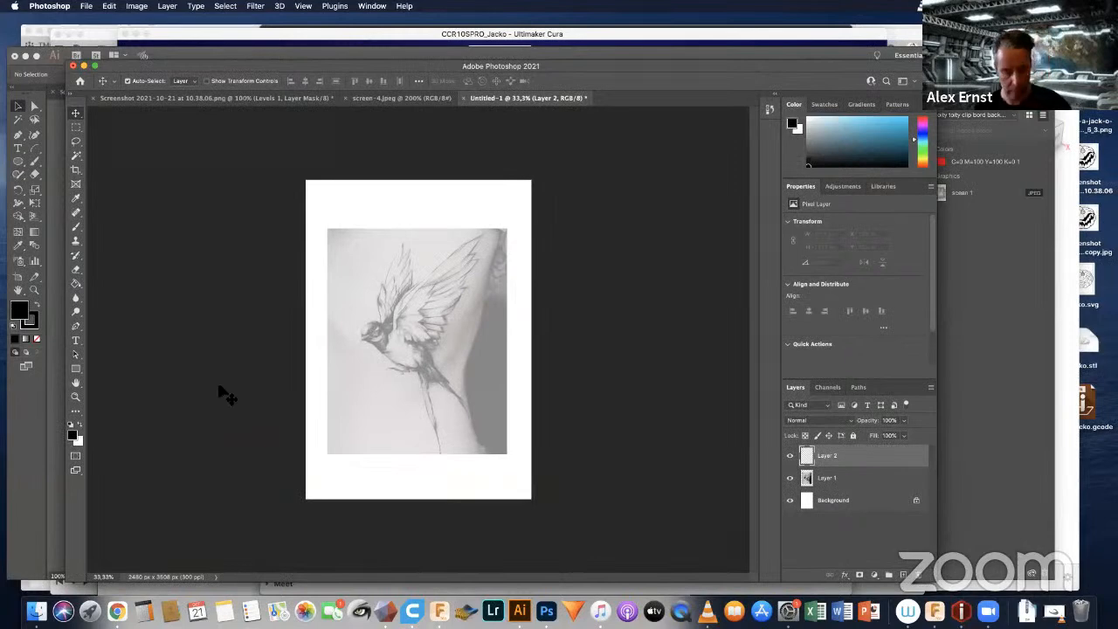
key("b")
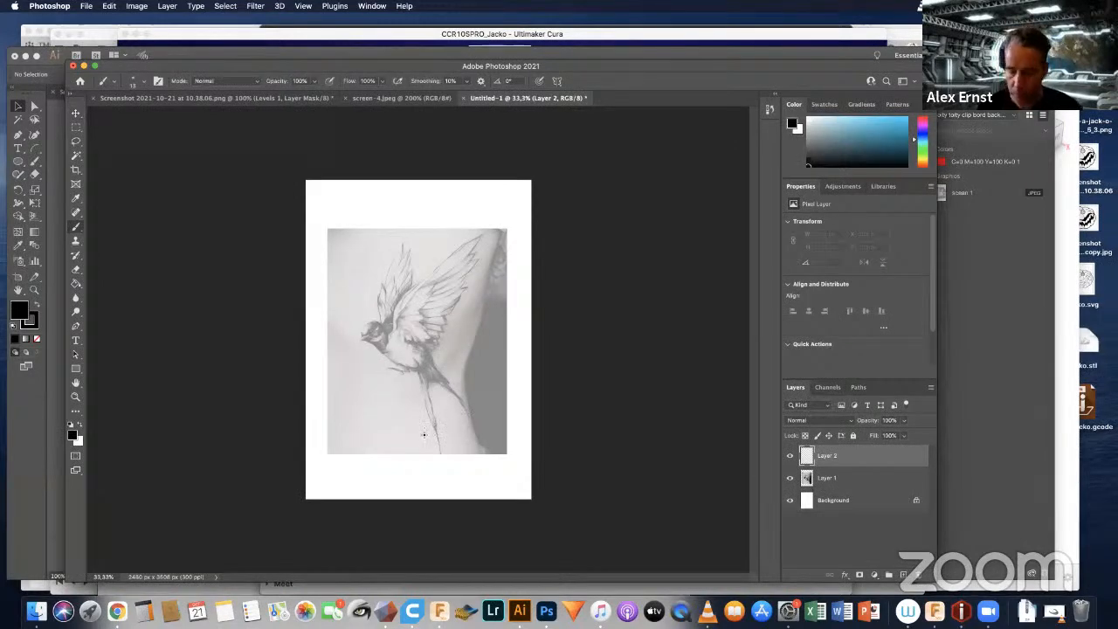
key("super+plus")
key("super+plus")
key("super+plus")
key("super+plus")
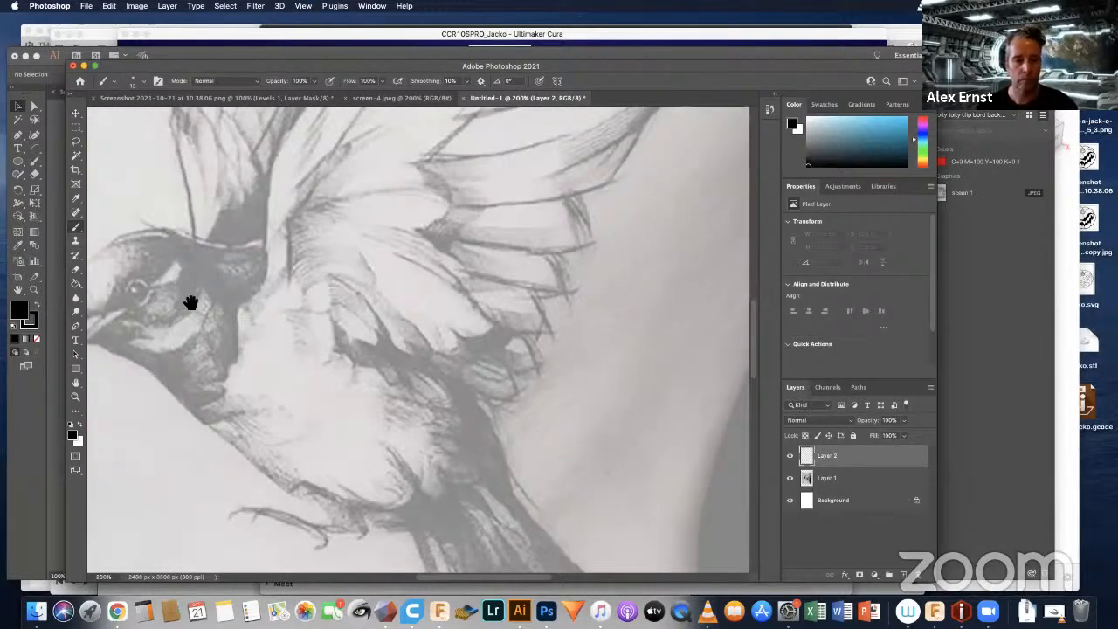
mouse_move(190, 303)
left_mouse_down()
mouse_move(348, 367)
mouse_move(396, 372)
mouse_move(402, 360)
left_mouse_up()
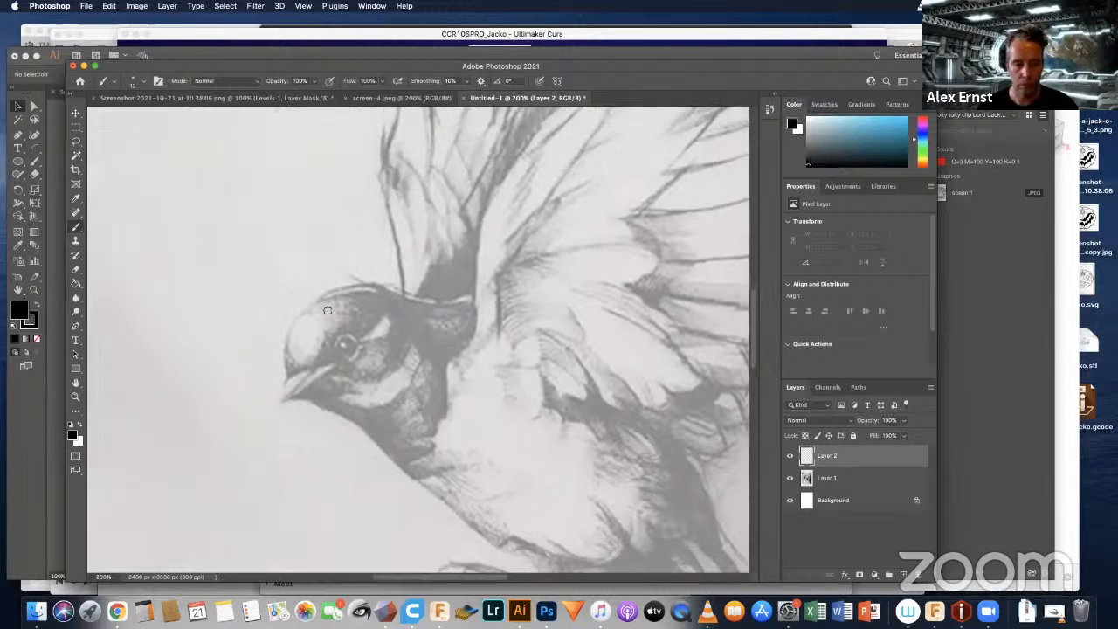
left_click_drag(213, 264, 424, 262)
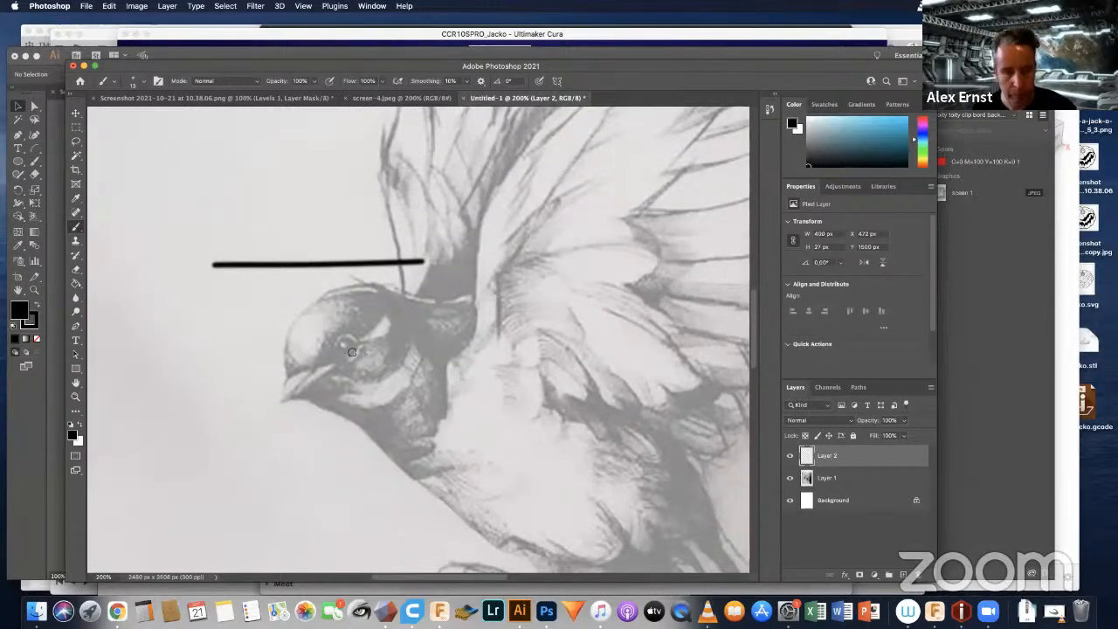
key("super+z")
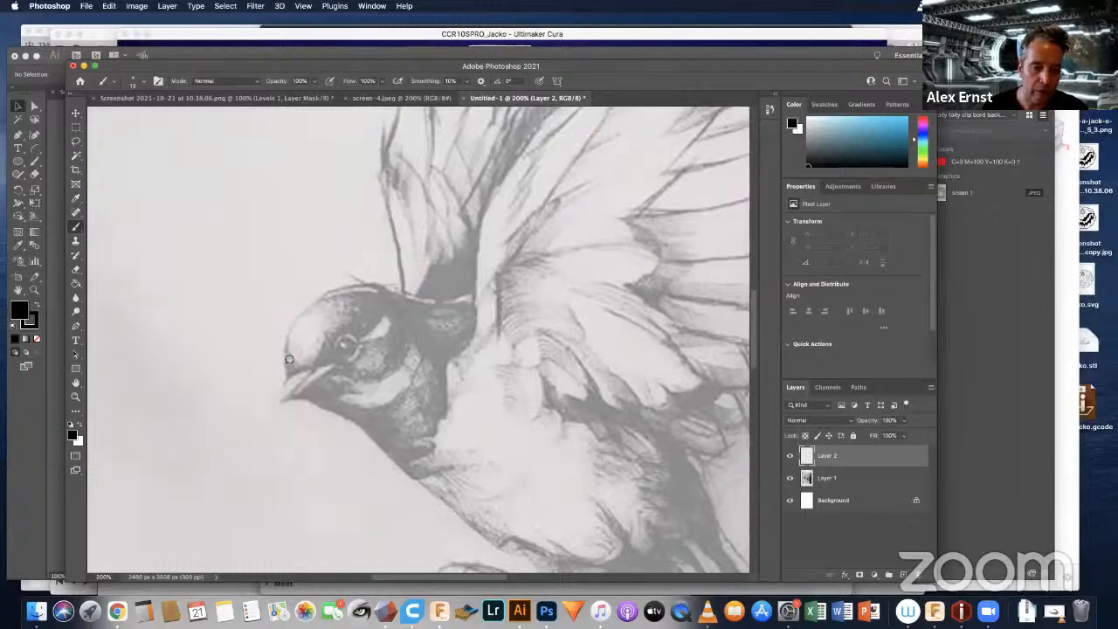
left_click_drag(290, 374, 302, 306)
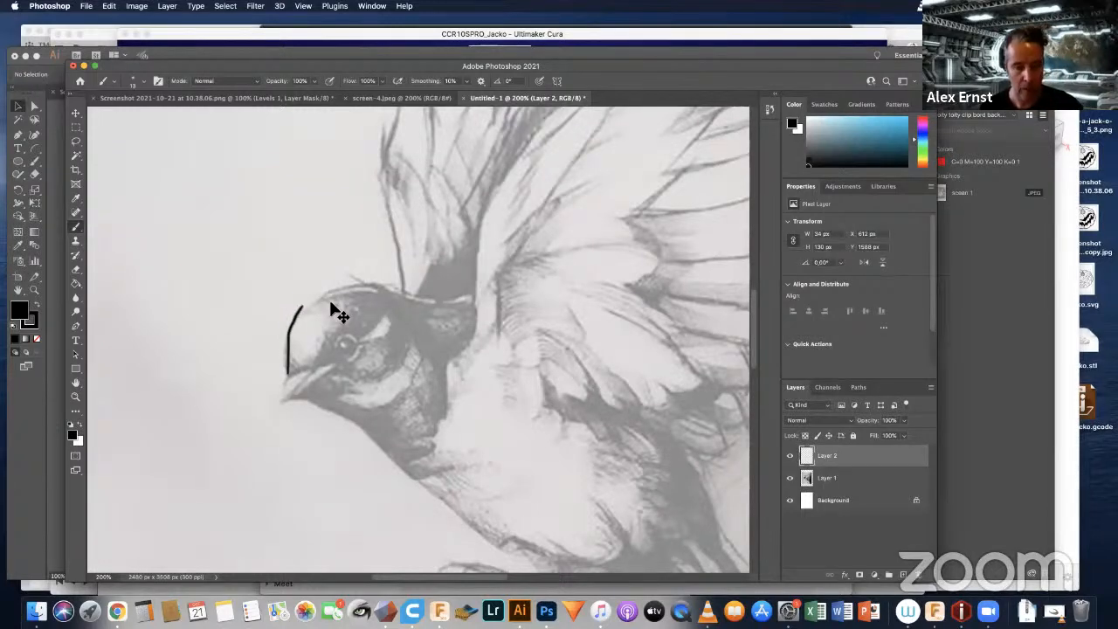
key("super+z")
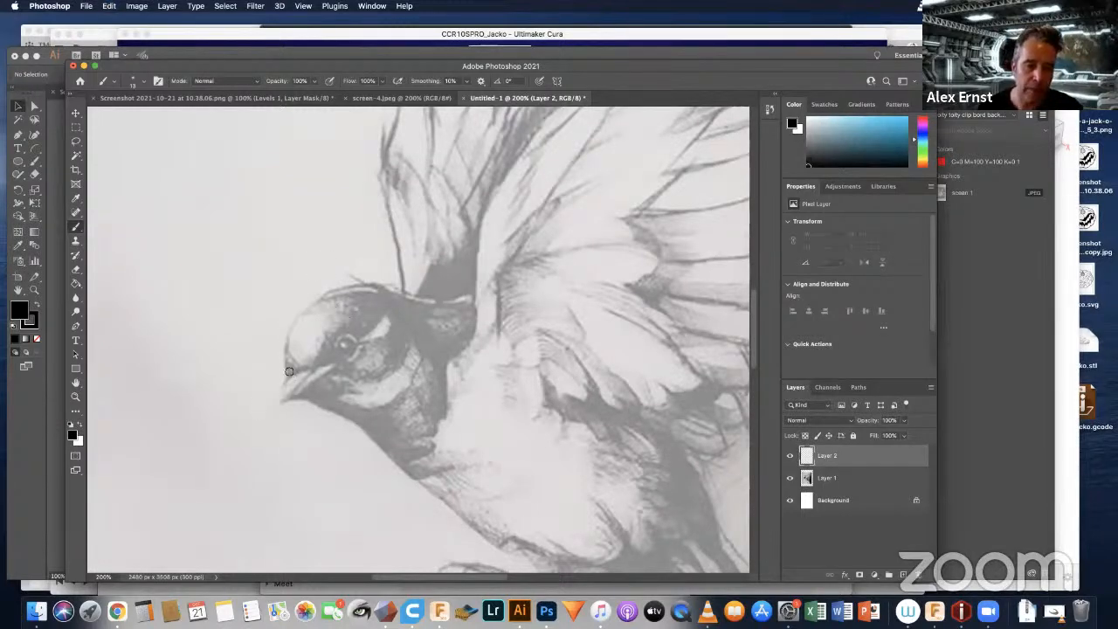
left_click_drag(287, 375, 303, 309)
key("super+z")
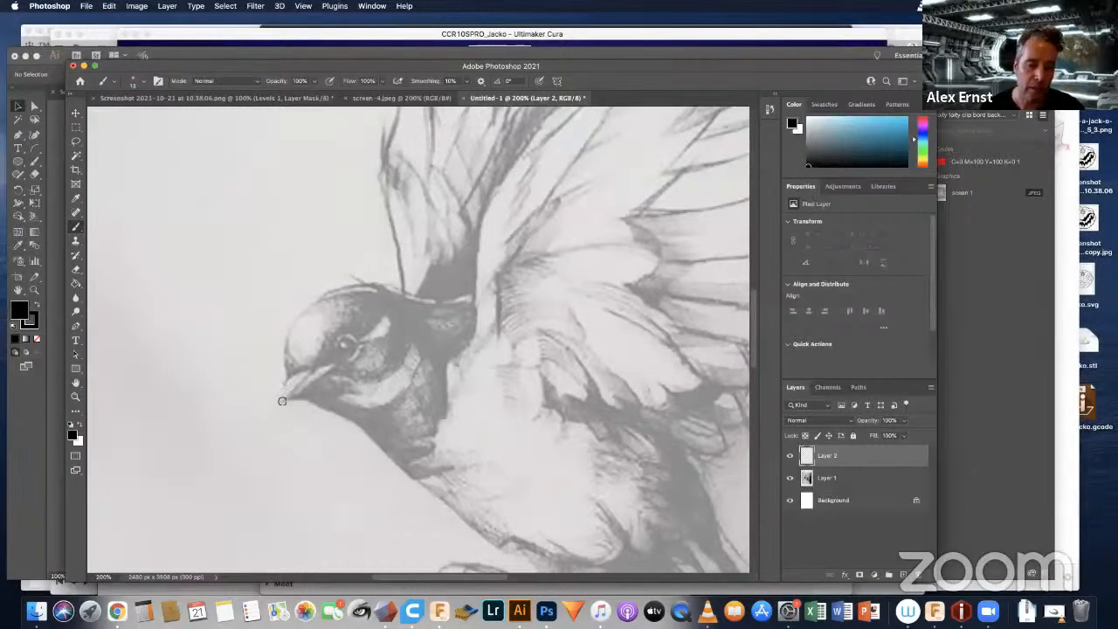
Step: Trace the swallow's beak and head in black with the brush, continuing up the base of the rear wing
mouse_move(281, 402)
left_mouse_down()
mouse_move(306, 369)
mouse_move(292, 344)
mouse_move(301, 316)
mouse_move(323, 294)
left_mouse_up()
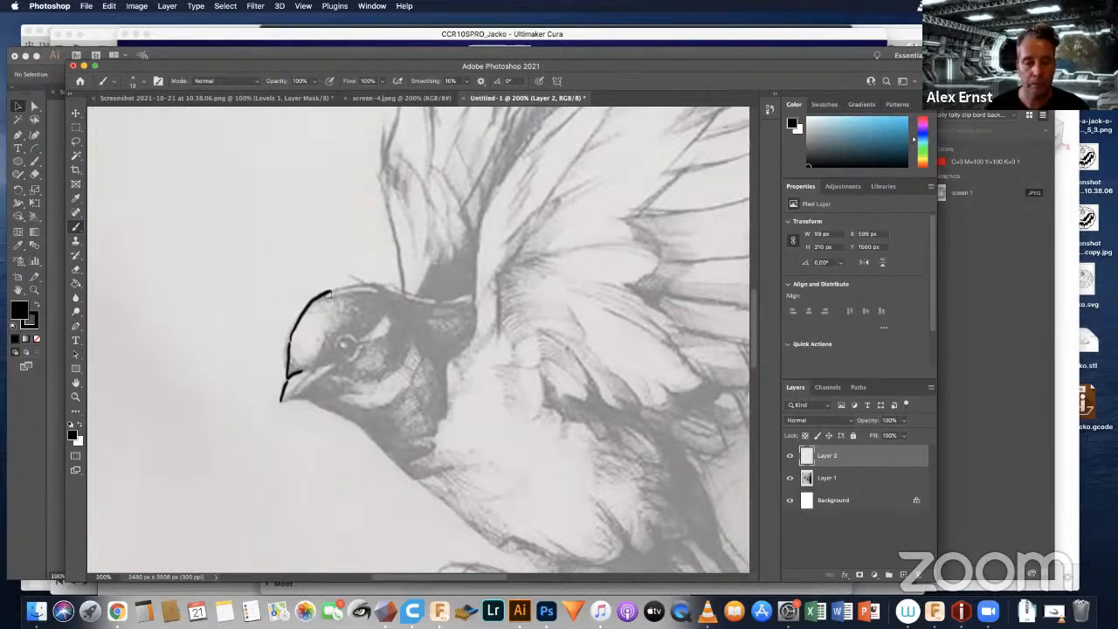
mouse_move(333, 290)
left_mouse_down()
mouse_move(368, 281)
mouse_move(402, 295)
left_mouse_up()
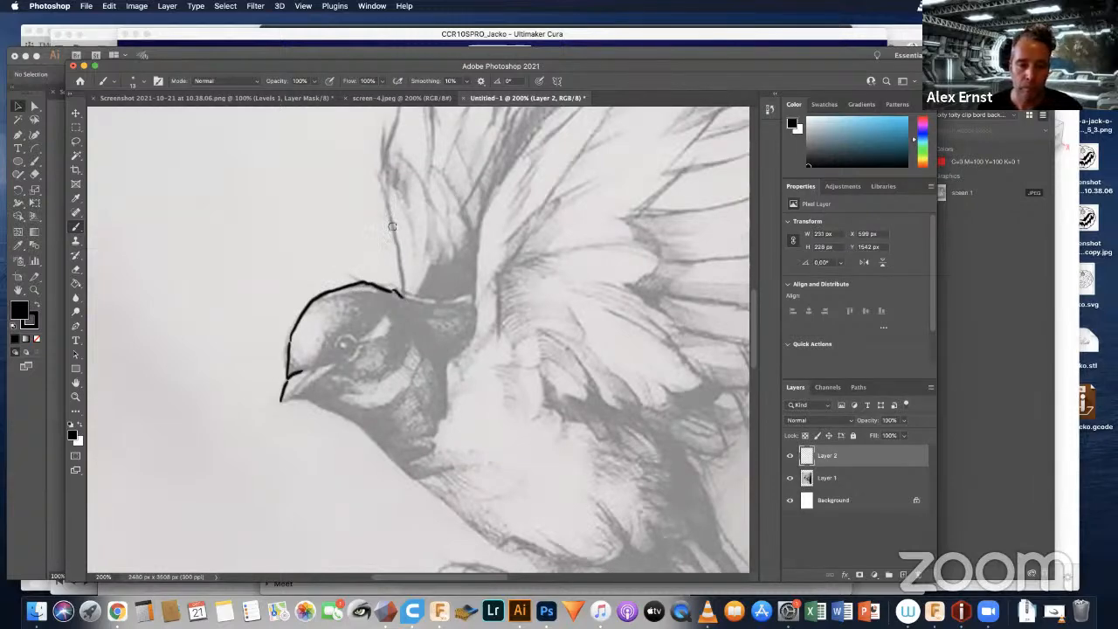
left_click_drag(385, 207, 403, 292)
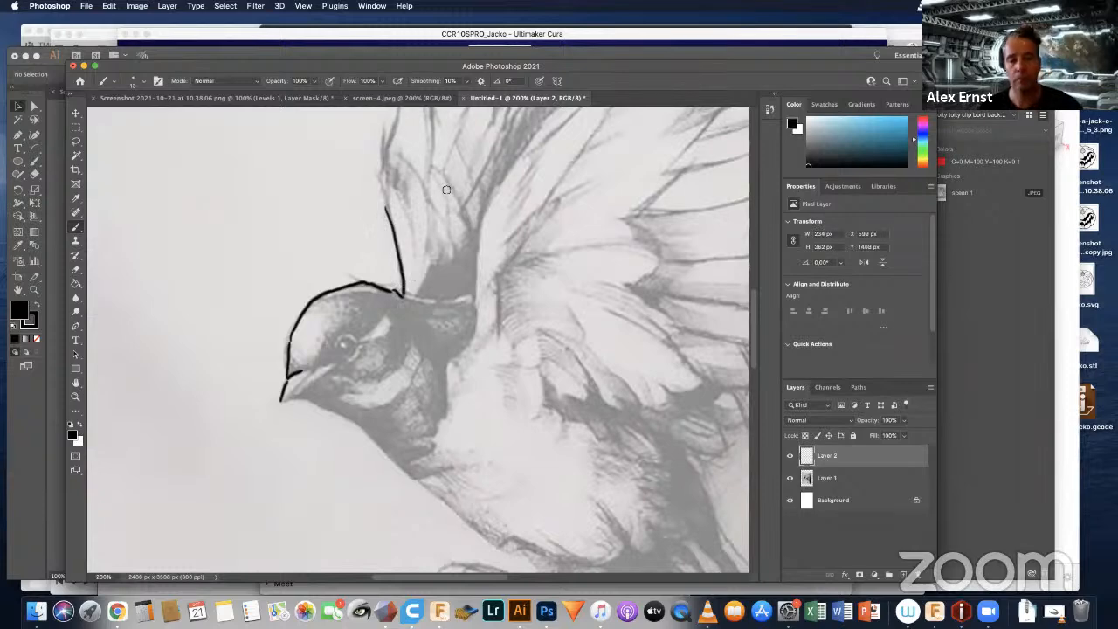
key("space")
mouse_move(444, 187)
left_mouse_down()
mouse_move(420, 276)
mouse_move(372, 340)
left_mouse_up()
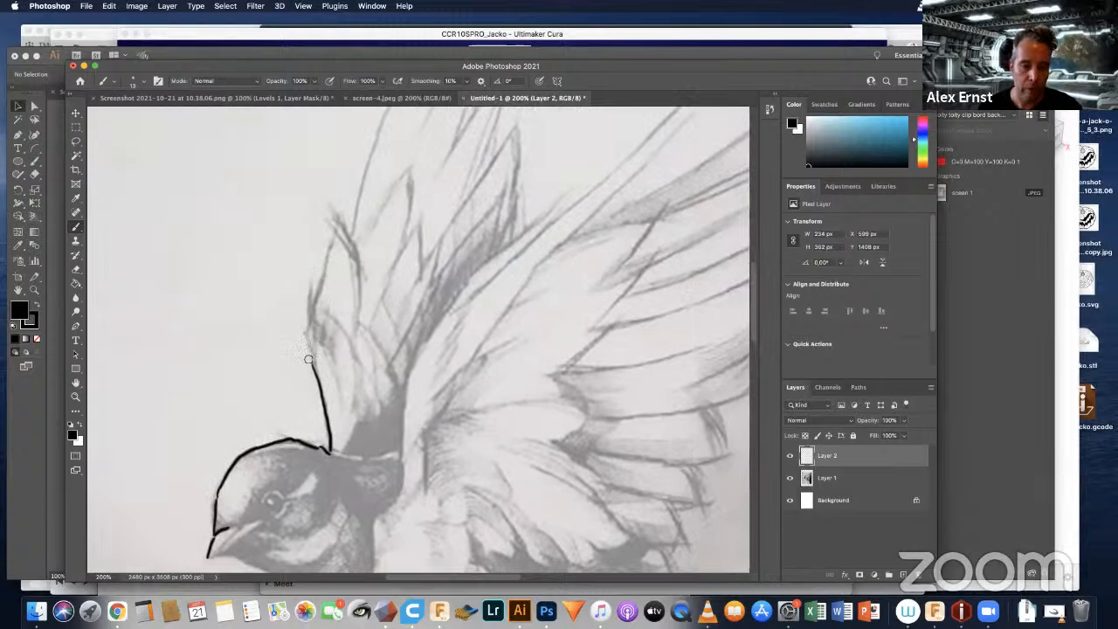
left_click_drag(304, 333, 313, 367)
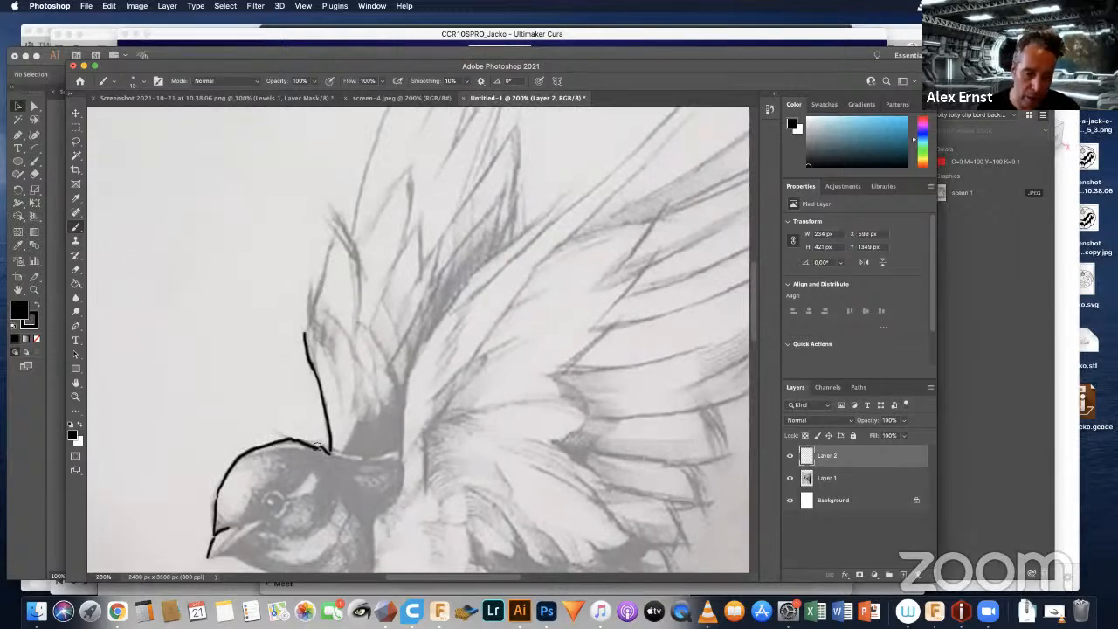
left_click_drag(319, 445, 330, 450)
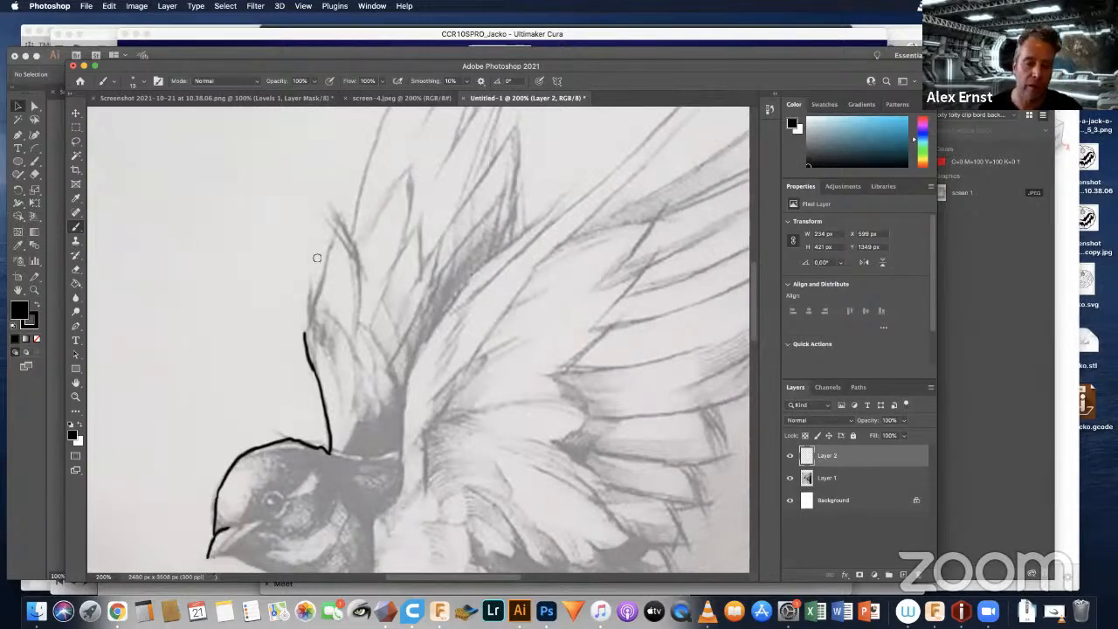
Step: Trace the rear wing's outer edge up to its tip, then down its jagged feather tips to the front wing
mouse_move(305, 328)
left_mouse_down()
mouse_move(342, 213)
mouse_move(351, 236)
left_mouse_up()
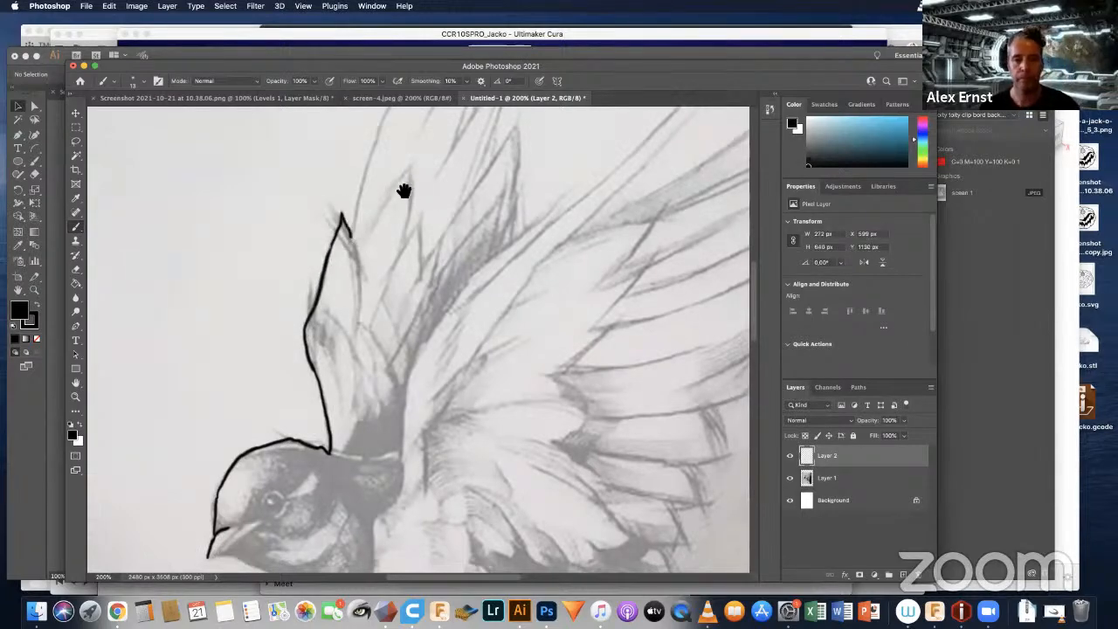
scroll(417, 289, "up", 4)
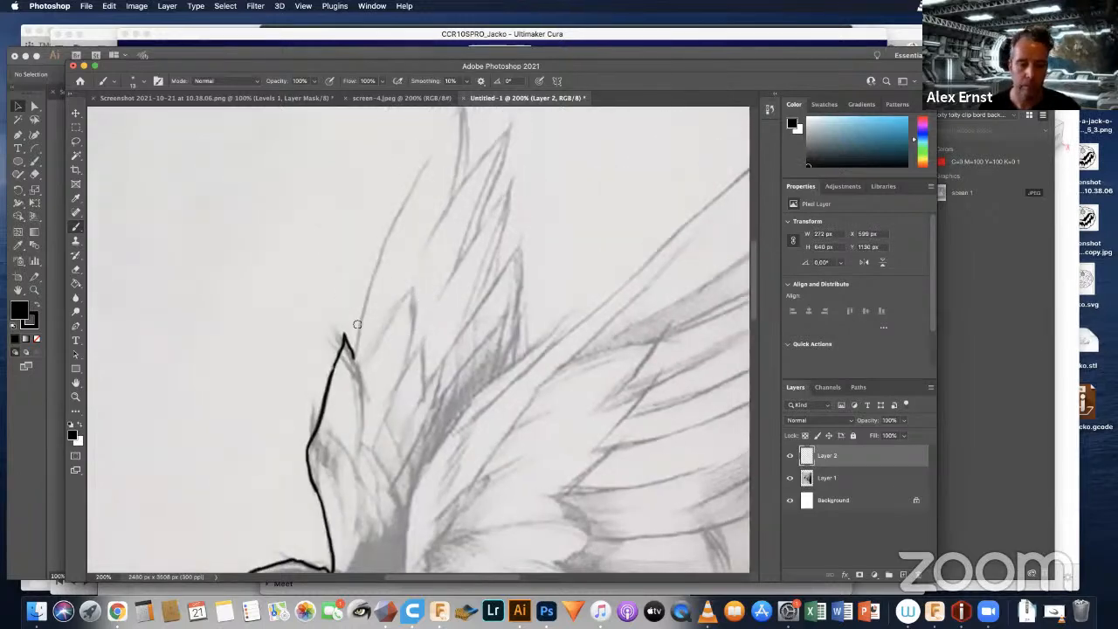
mouse_move(357, 339)
left_mouse_down()
mouse_move(384, 229)
mouse_move(438, 134)
left_mouse_up()
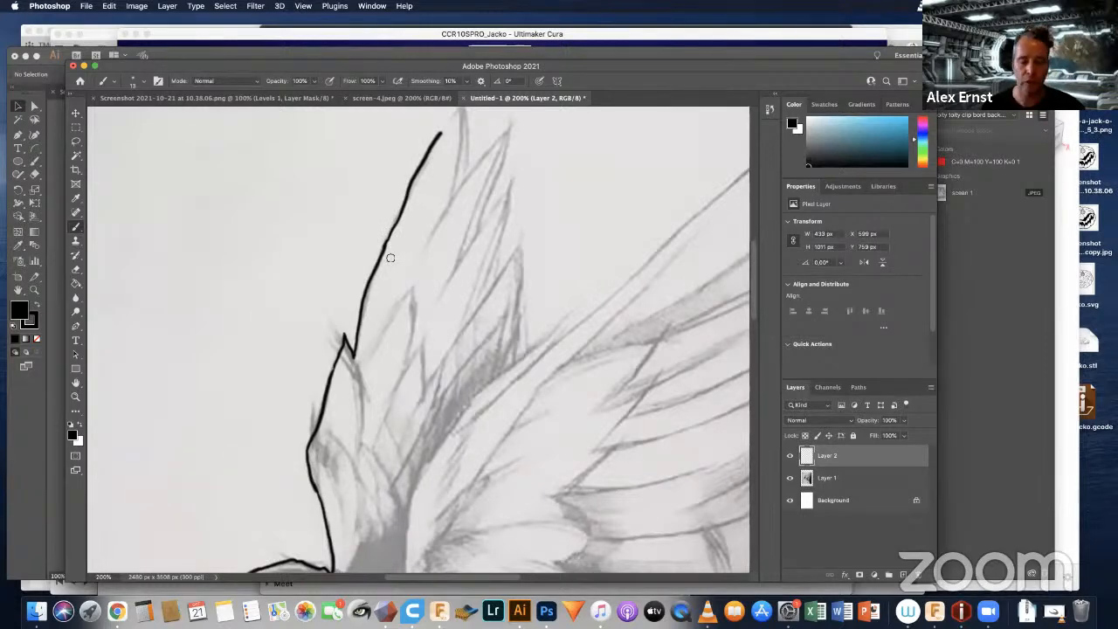
left_click_drag(483, 236, 462, 378)
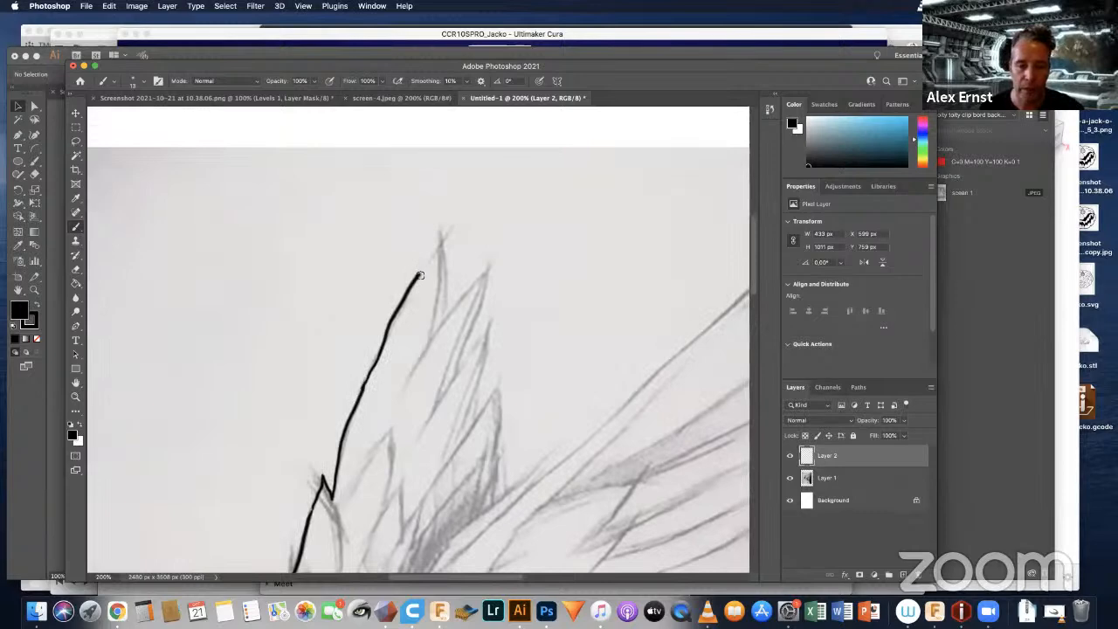
mouse_move(425, 265)
left_mouse_down()
mouse_move(442, 236)
mouse_move(441, 328)
mouse_move(489, 267)
left_mouse_up()
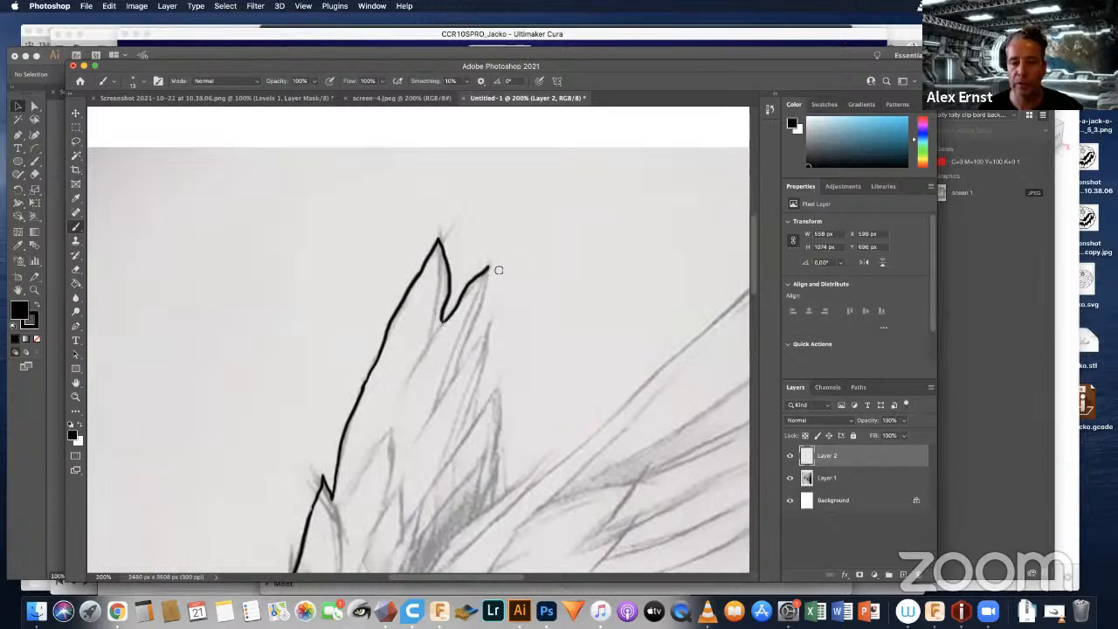
left_click_drag(487, 283, 461, 367)
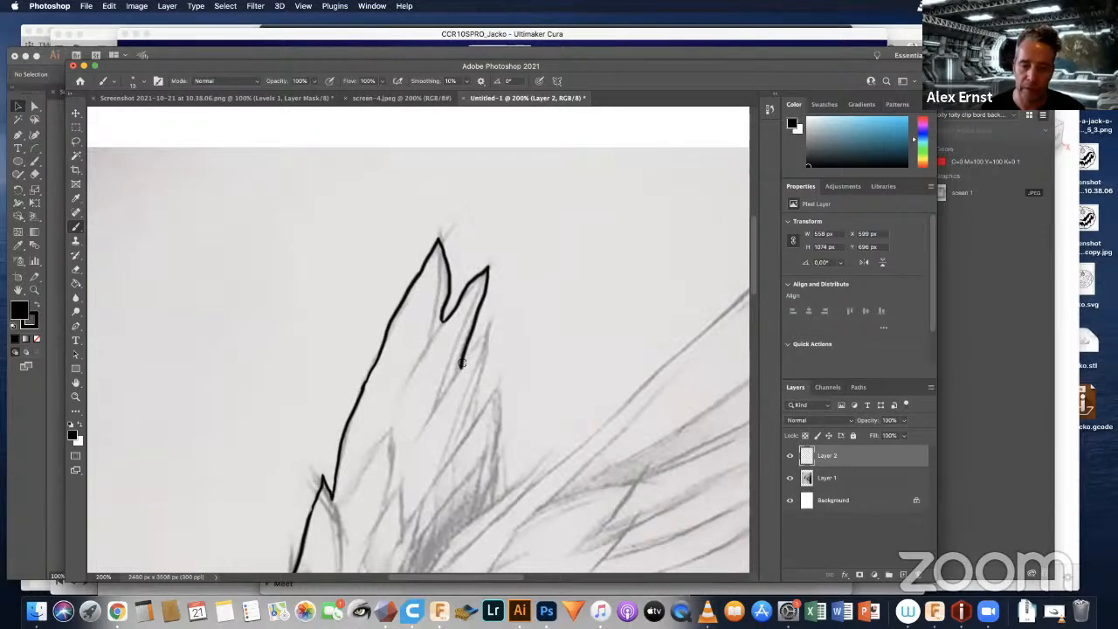
mouse_move(462, 364)
left_mouse_down()
mouse_move(491, 321)
mouse_move(477, 417)
left_mouse_up()
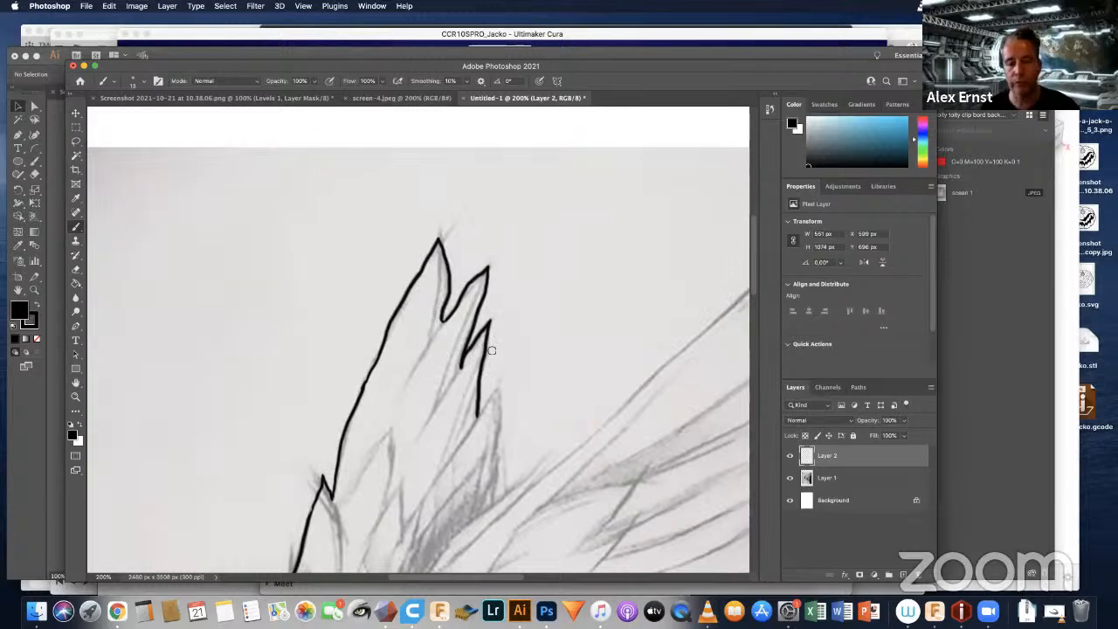
mouse_move(478, 418)
left_mouse_down()
mouse_move(503, 381)
mouse_move(501, 496)
left_mouse_up()
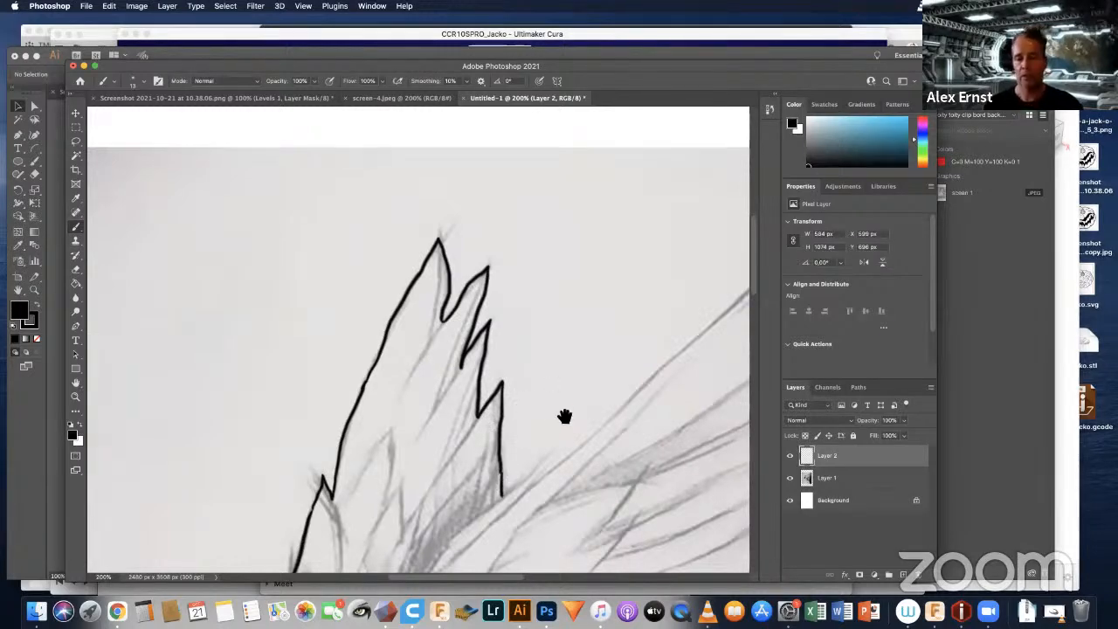
Step: Trace the upper edge of the front wing from the gap between the wings out to the wing tip
scroll(498, 382, "right", 10)
scroll(499, 383, "down", 4)
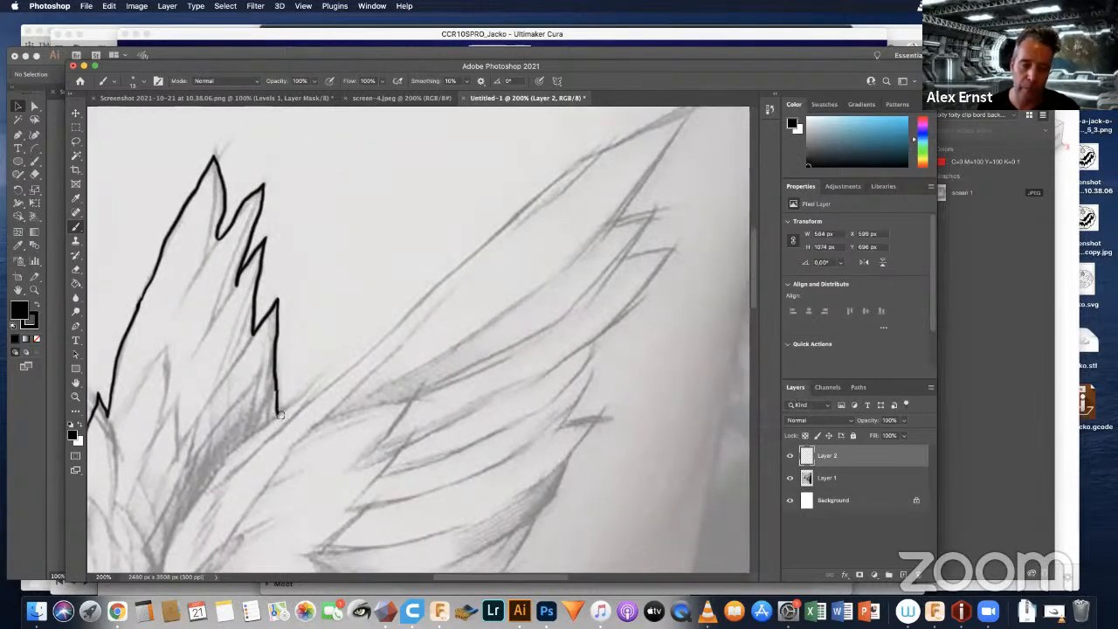
left_click_drag(278, 414, 328, 374)
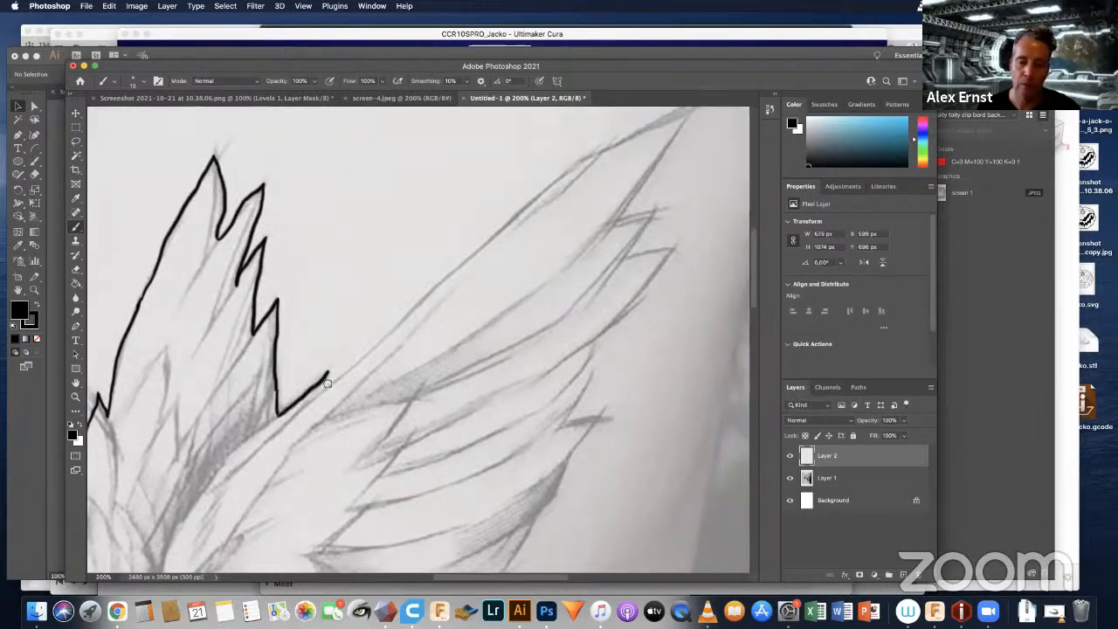
left_click_drag(330, 376, 469, 250)
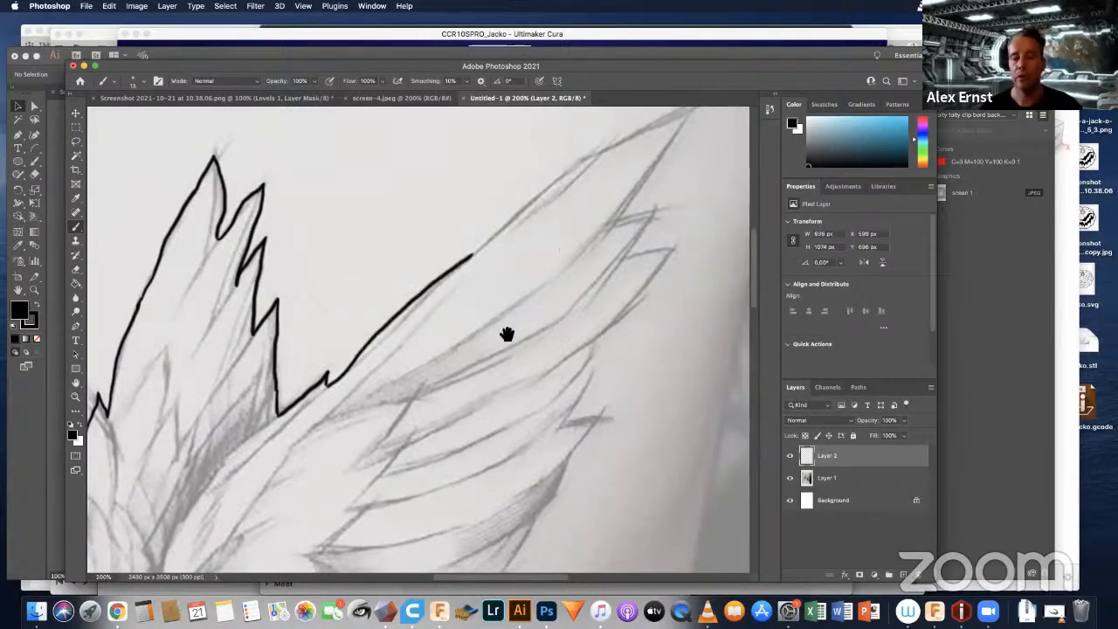
scroll(466, 371, "up", 3)
scroll(465, 372, "up", 2)
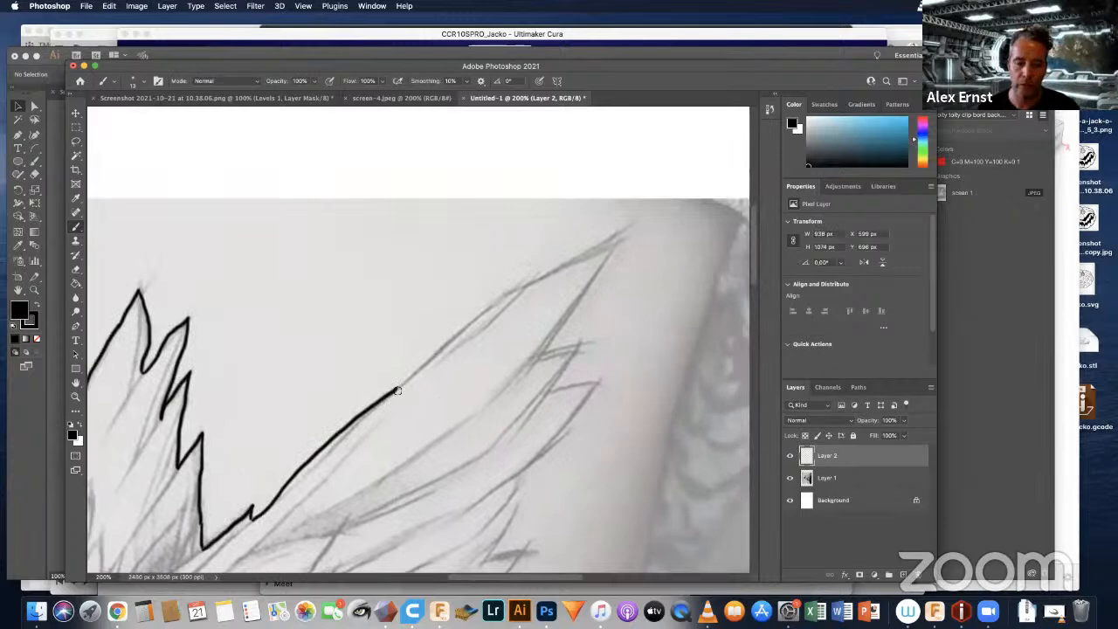
left_click_drag(397, 390, 515, 282)
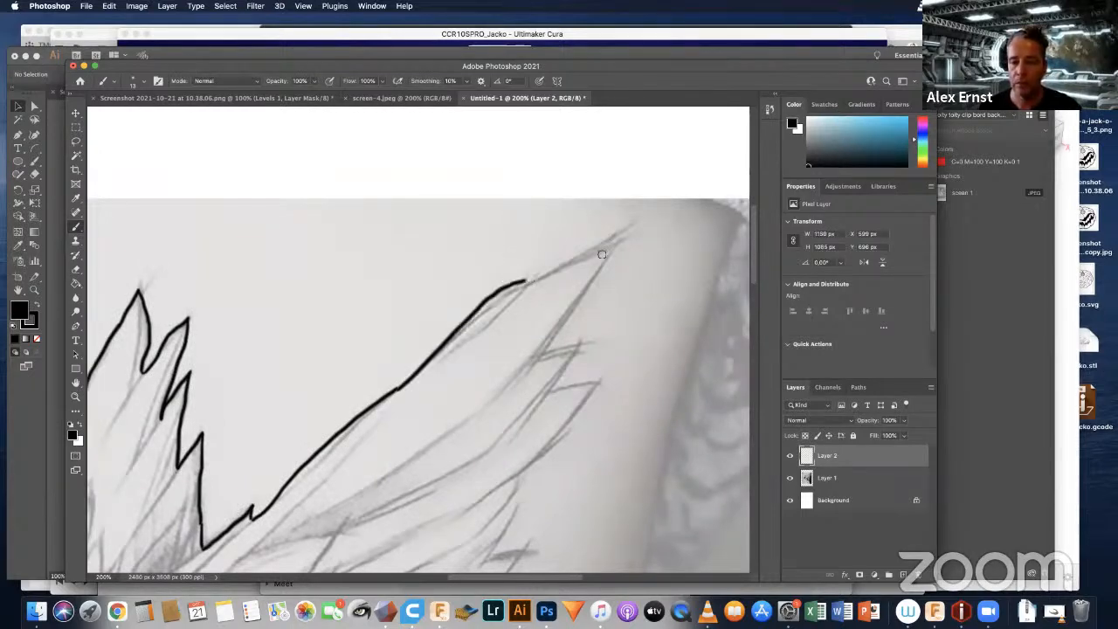
left_click_drag(513, 284, 625, 236)
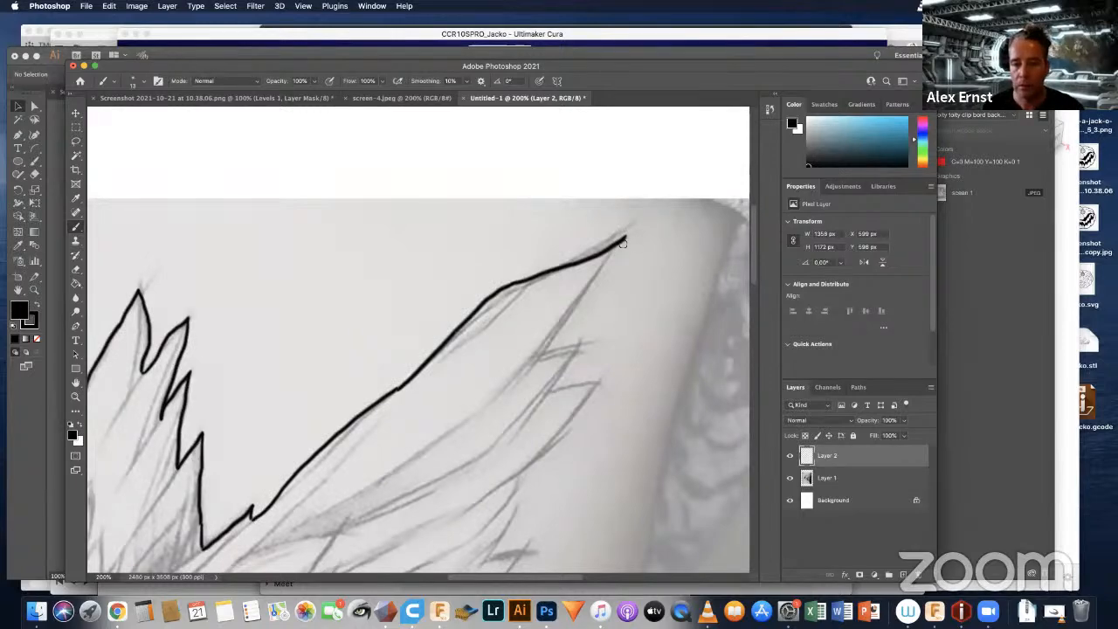
Step: Trace the front wing's jagged trailing feathers from the tip down to the swallow's back near the tail
mouse_move(595, 275)
left_mouse_down()
mouse_move(536, 356)
mouse_move(582, 339)
mouse_move(566, 390)
mouse_move(552, 391)
mouse_move(607, 383)
mouse_move(573, 287)
mouse_move(480, 378)
mouse_move(482, 405)
mouse_move(461, 452)
mouse_move(502, 444)
left_mouse_up()
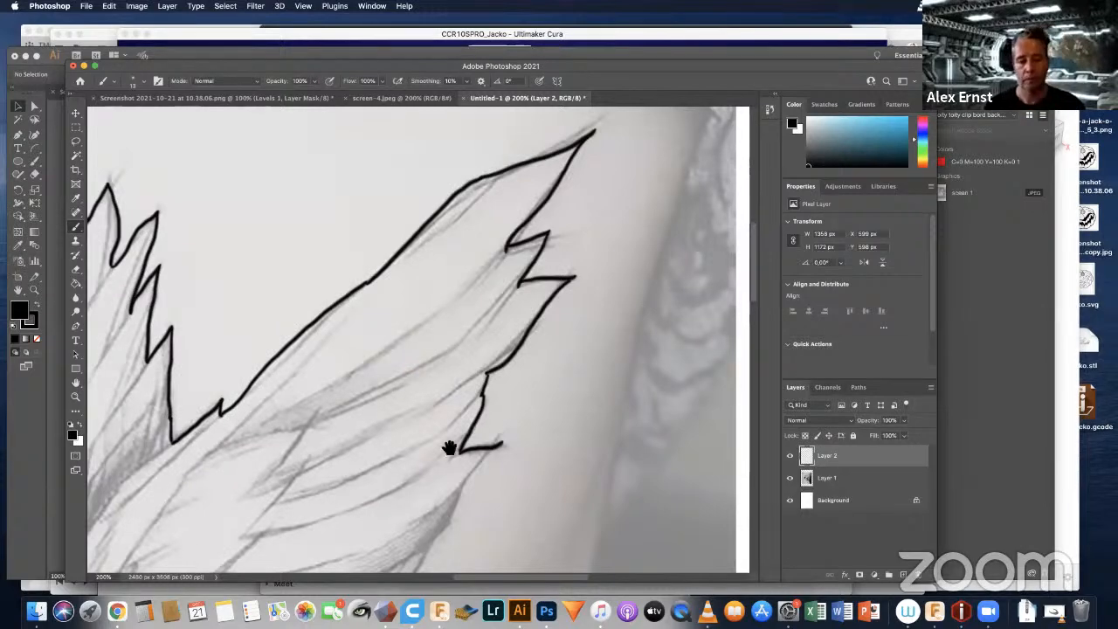
left_click_drag(481, 316, 439, 249)
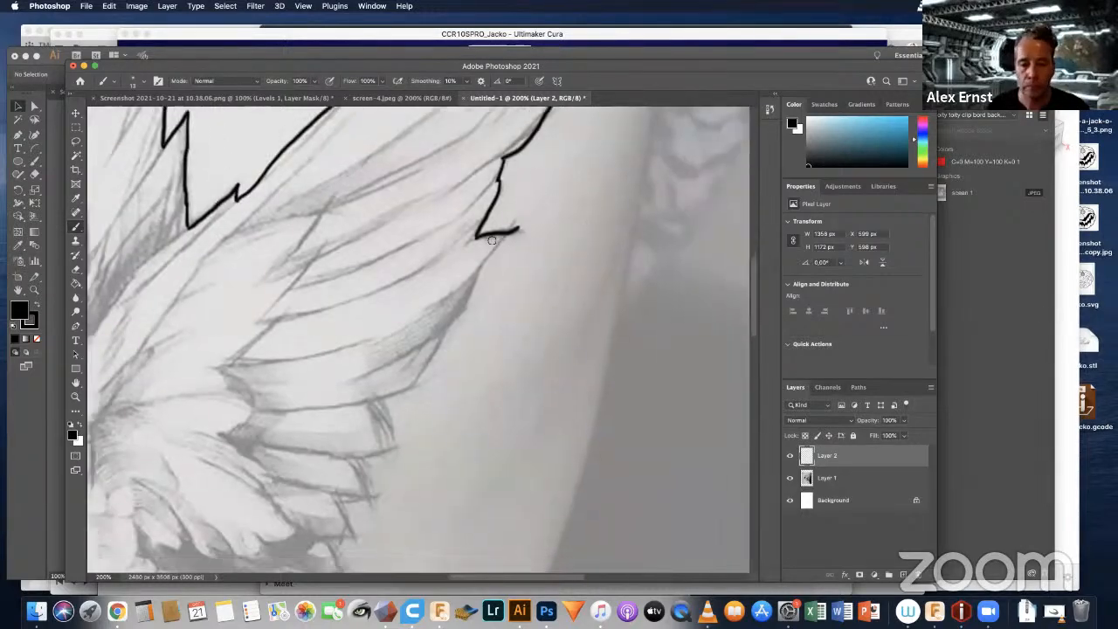
mouse_move(516, 230)
left_mouse_down()
mouse_move(415, 384)
mouse_move(386, 399)
mouse_move(420, 382)
left_mouse_up()
mouse_move(496, 337)
left_mouse_down()
mouse_move(500, 293)
mouse_move(502, 341)
mouse_move(489, 344)
mouse_move(507, 335)
left_mouse_up()
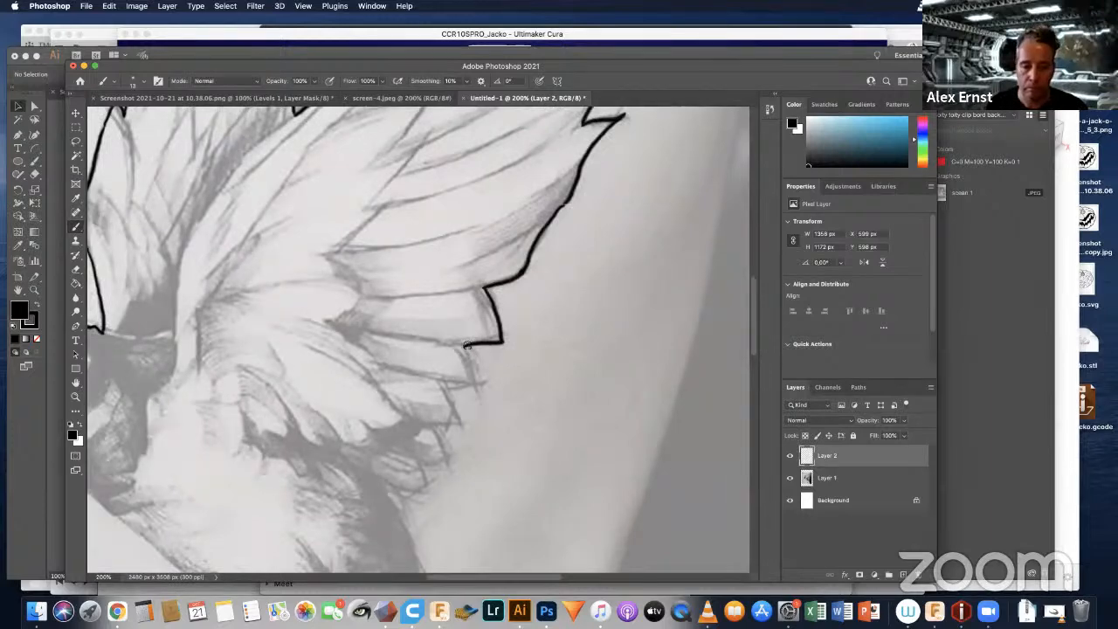
mouse_move(465, 347)
left_mouse_down()
mouse_move(482, 390)
mouse_move(449, 394)
mouse_move(463, 425)
mouse_move(541, 324)
mouse_move(540, 298)
mouse_move(509, 321)
mouse_move(519, 330)
left_mouse_up()
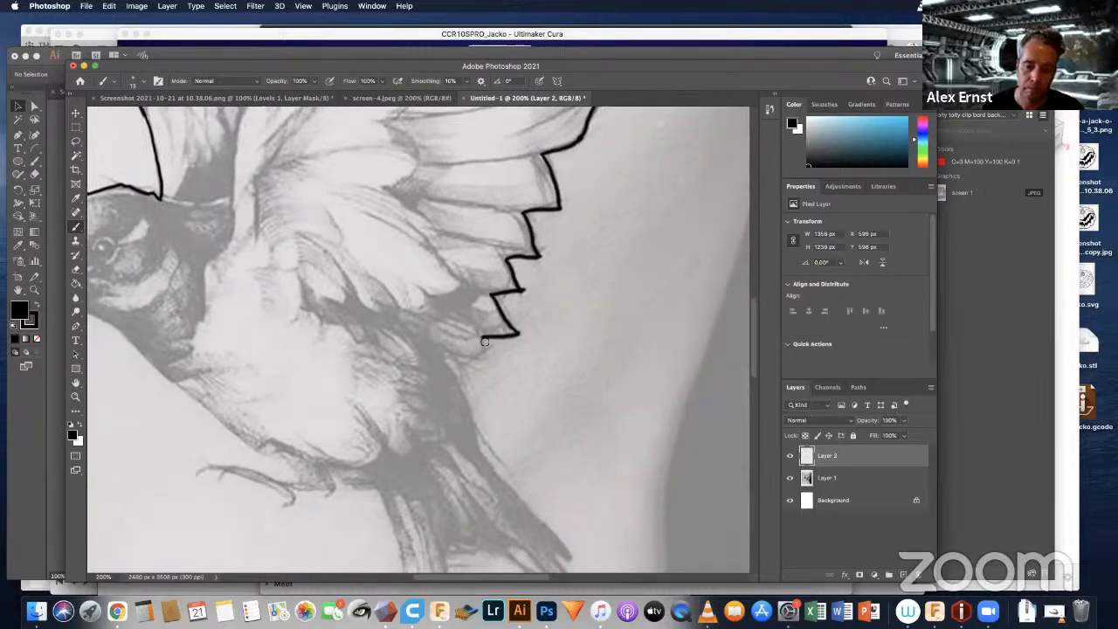
mouse_move(485, 342)
left_mouse_down()
mouse_move(483, 360)
mouse_move(464, 363)
mouse_move(478, 455)
left_mouse_up()
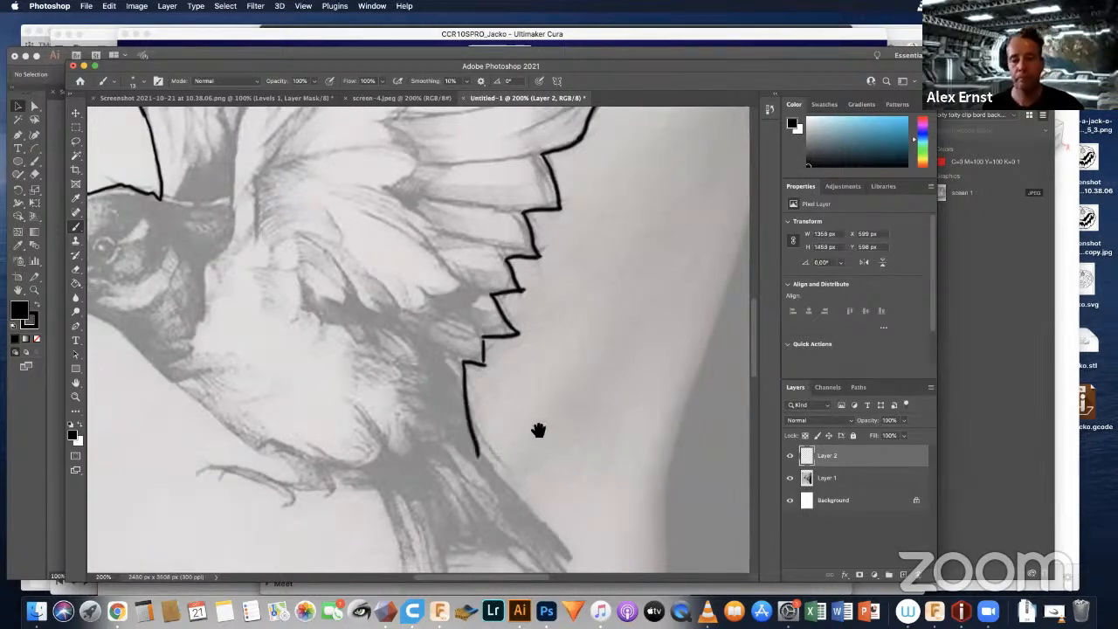
left_click_drag(487, 390, 439, 334)
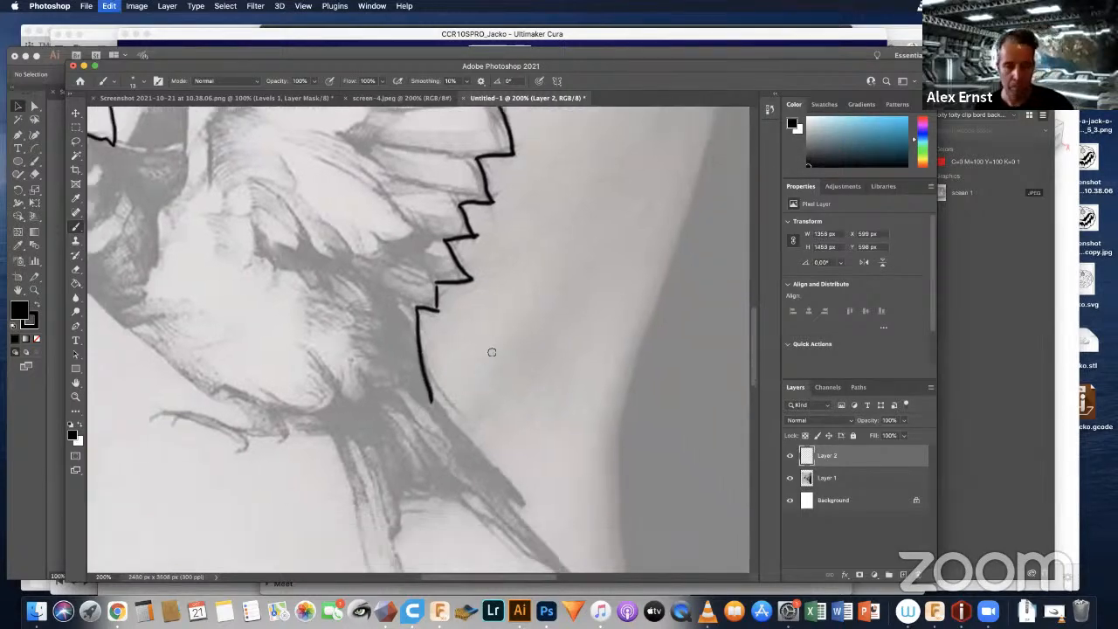
Step: Undo the last back stroke and retrace the swallow's back from the front wing down to the notch beside the tail
key("super+z")
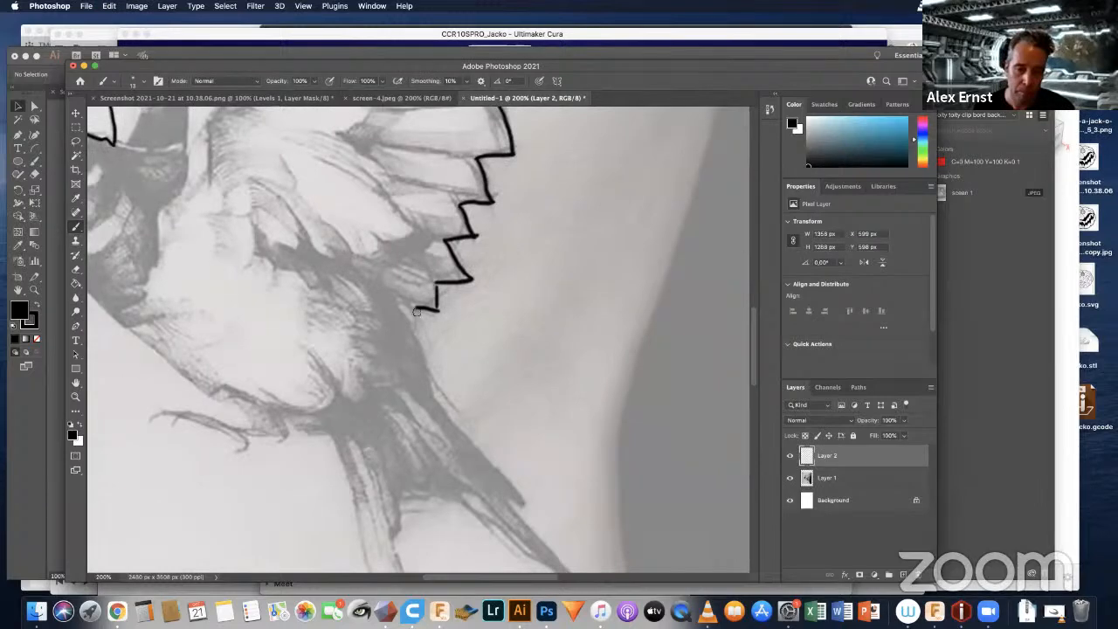
left_click_drag(415, 309, 438, 400)
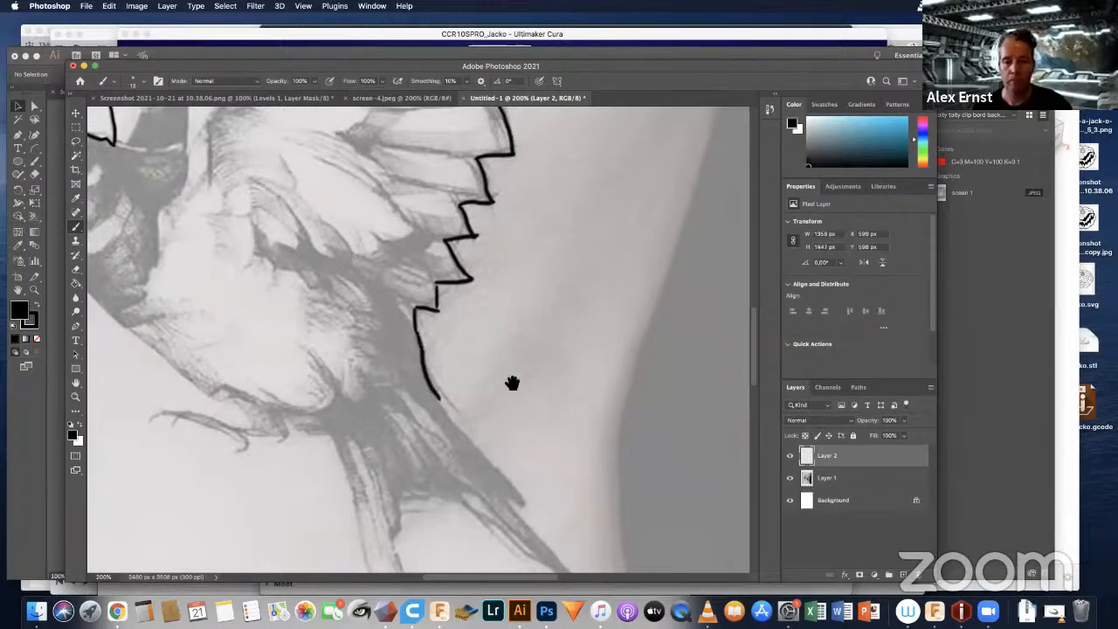
mouse_move(512, 382)
left_mouse_down()
mouse_move(471, 307)
mouse_move(425, 301)
mouse_move(400, 320)
mouse_move(470, 405)
left_mouse_up()
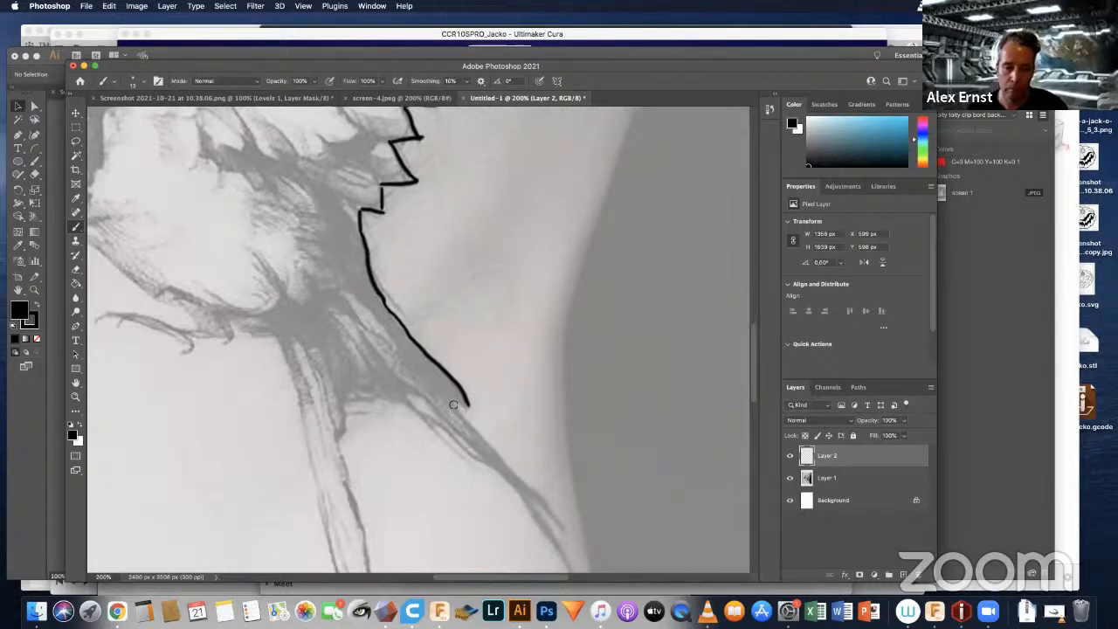
scroll(474, 306, "down", 5)
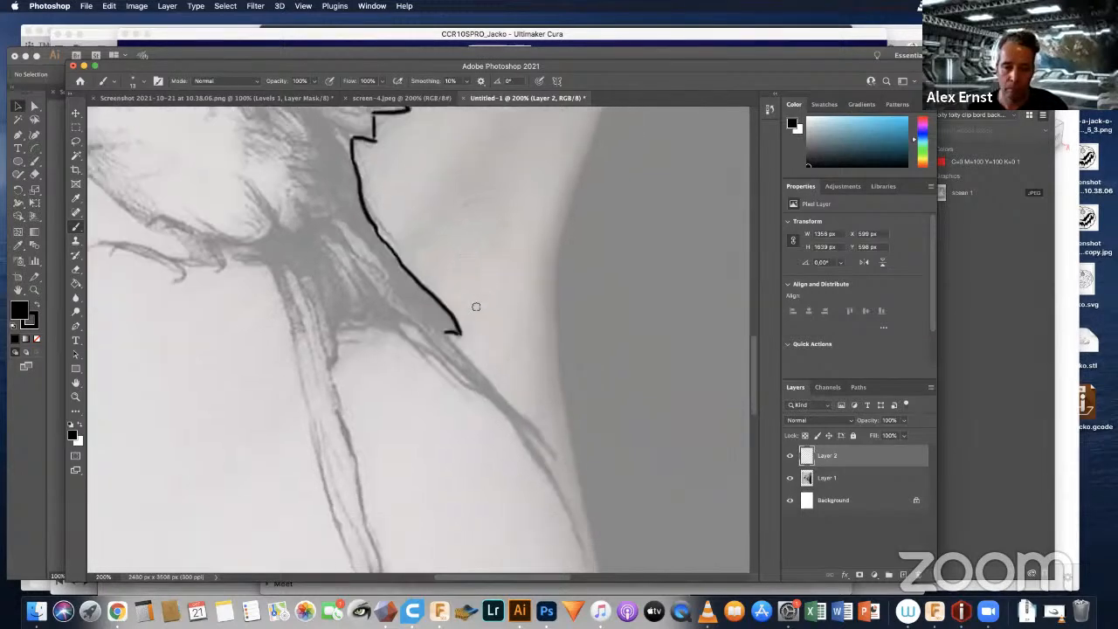
Step: Trace both edges of the tail streamer nearest the arm's edge, including its small split feather, down to the tip
left_click_drag(427, 295, 532, 422)
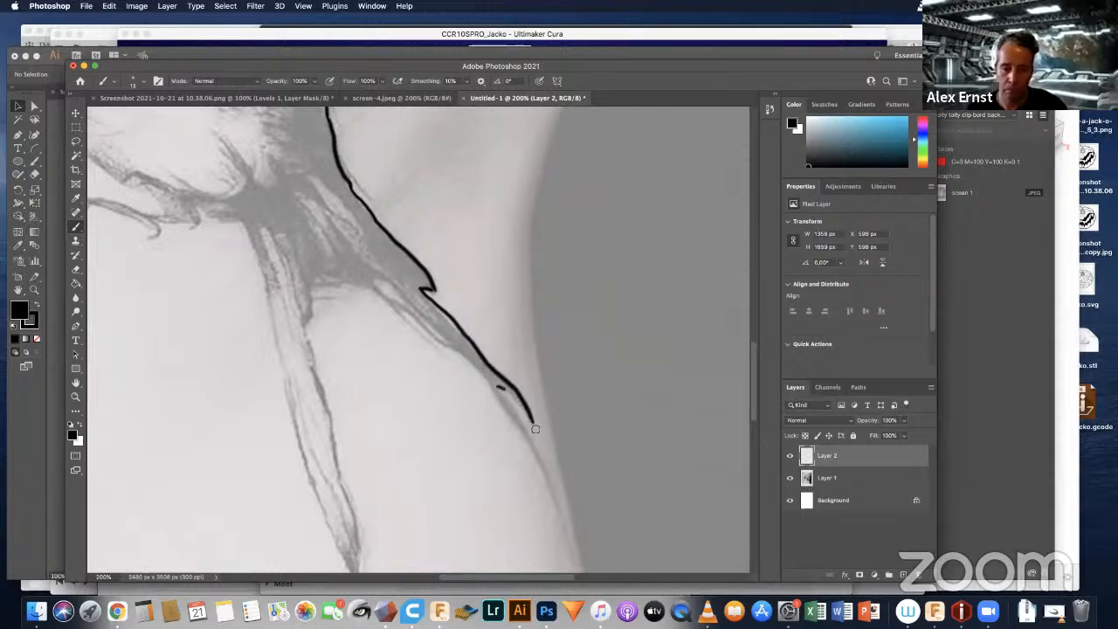
left_click_drag(496, 385, 532, 423)
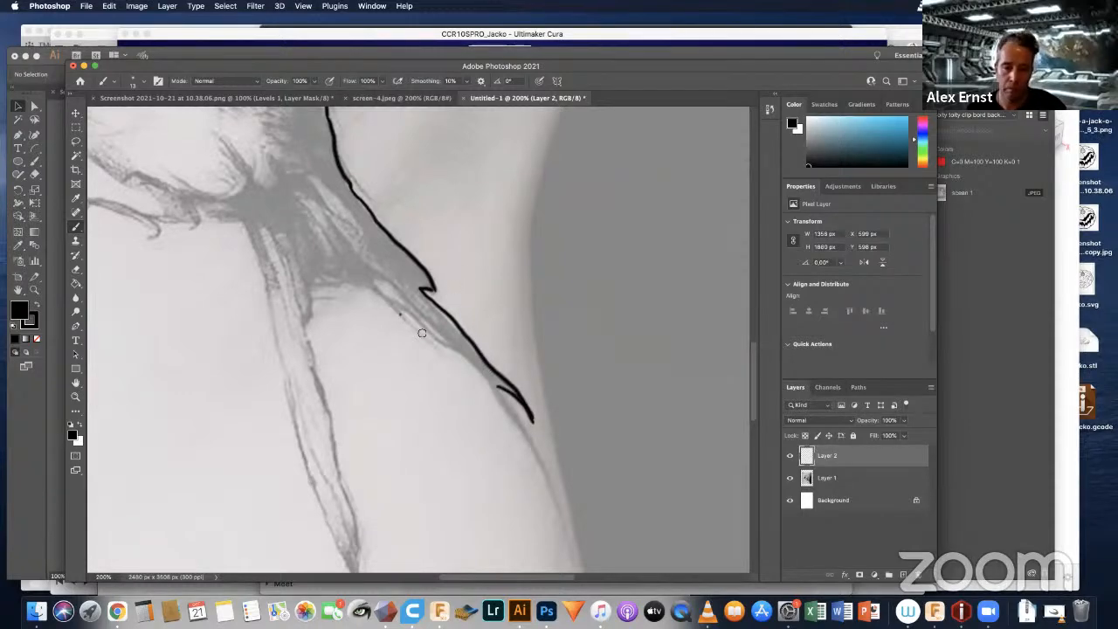
mouse_move(422, 333)
left_mouse_down()
mouse_move(462, 357)
mouse_move(512, 417)
mouse_move(579, 562)
left_mouse_up()
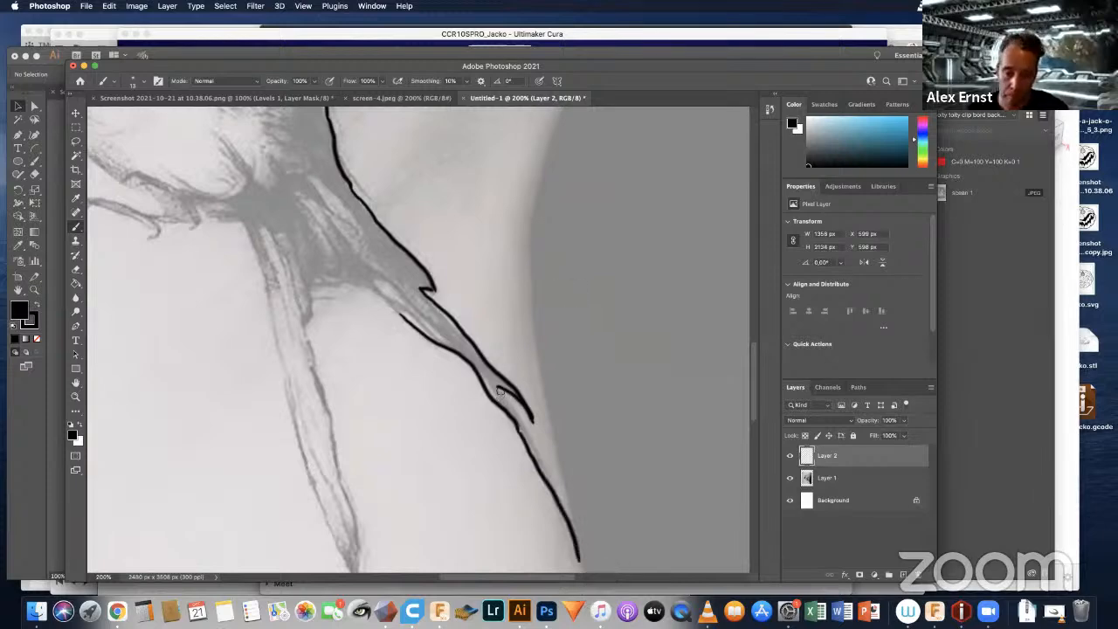
left_click_drag(513, 406, 550, 480)
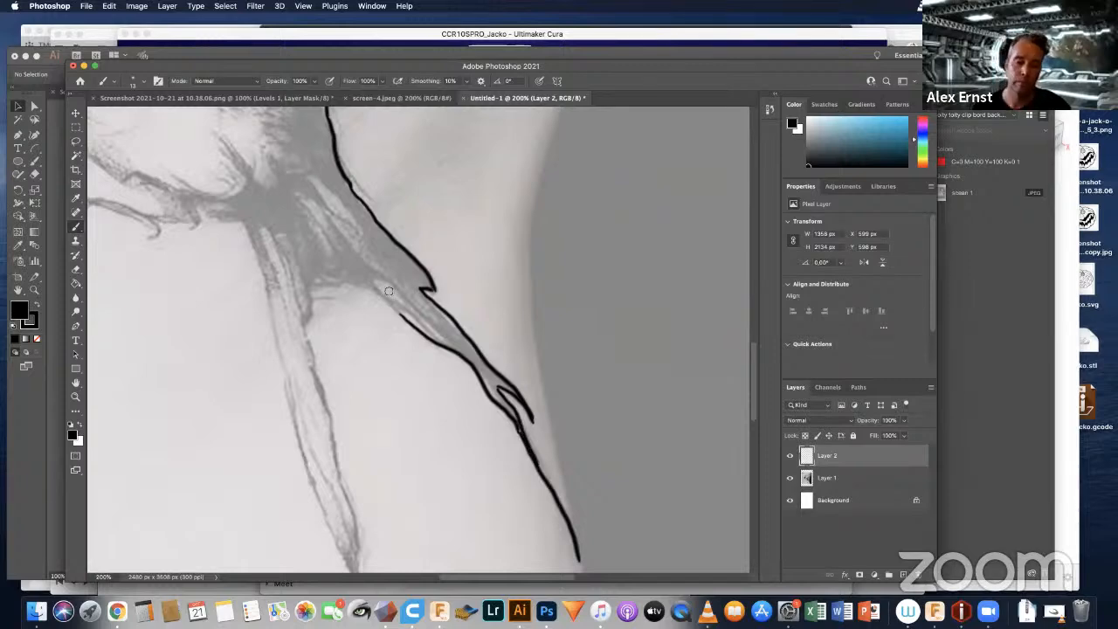
left_click_drag(377, 292, 424, 337)
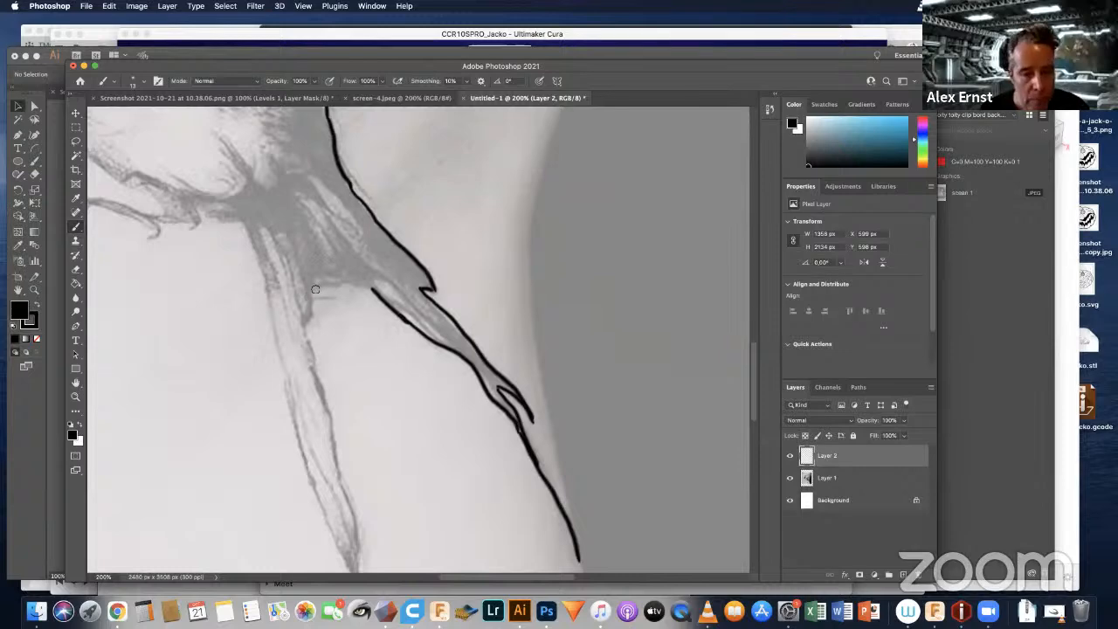
Step: Trace the fork between the two tail streamers and the inner edge of the second streamer down to its thin tip
mouse_move(313, 287)
left_mouse_down()
mouse_move(379, 291)
mouse_move(308, 316)
mouse_move(310, 381)
left_mouse_up()
scroll(365, 287, "down", 3)
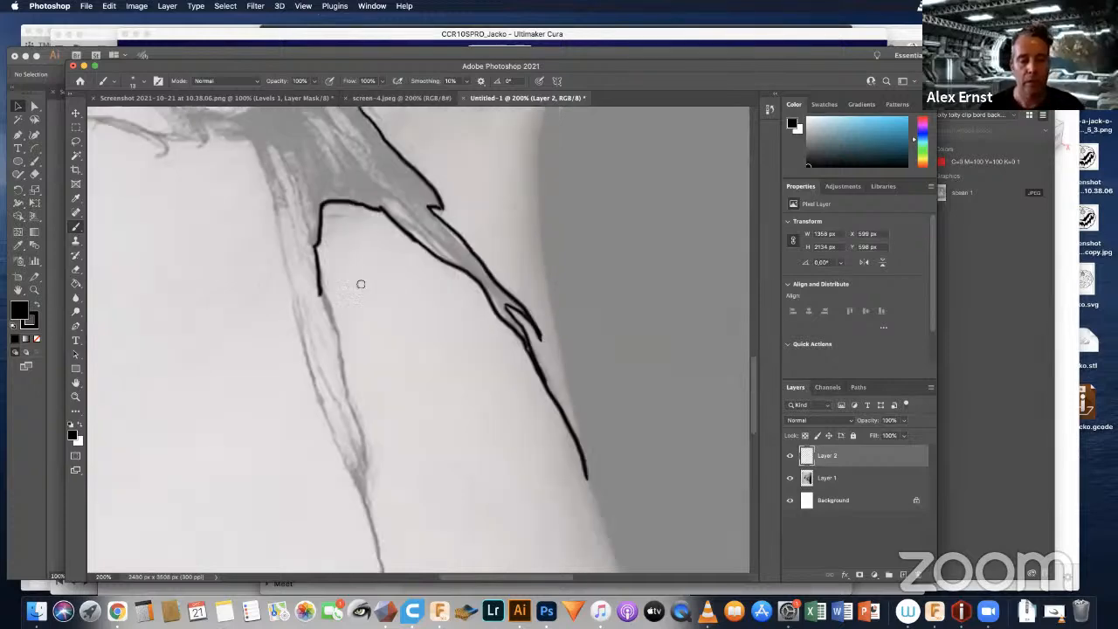
scroll(361, 284, "down", 3)
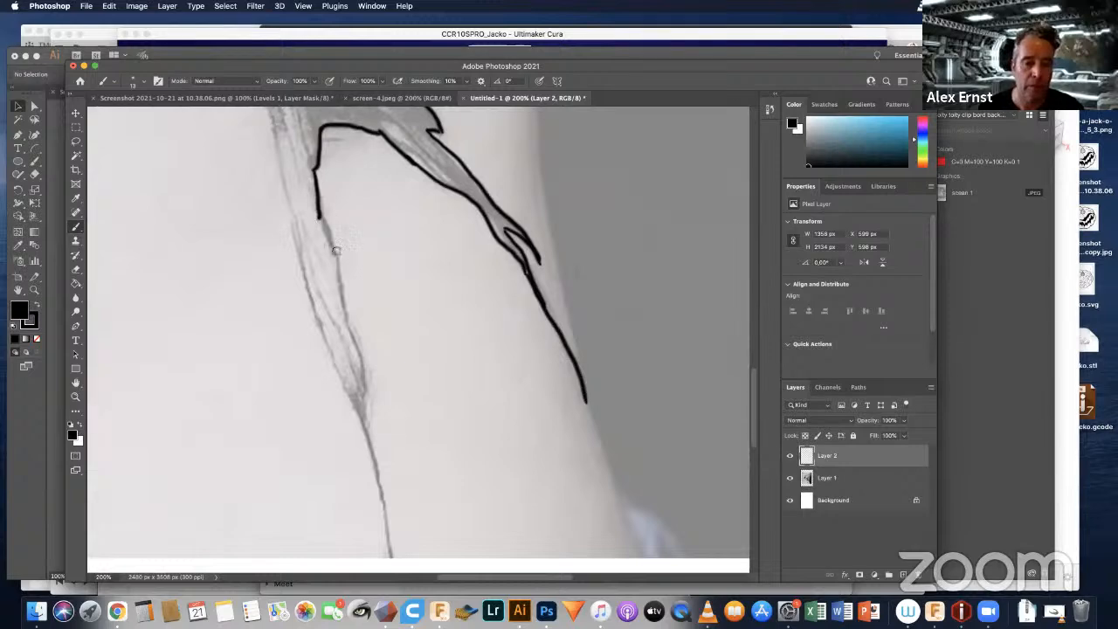
left_click_drag(318, 218, 365, 416)
scroll(468, 306, "down", 5)
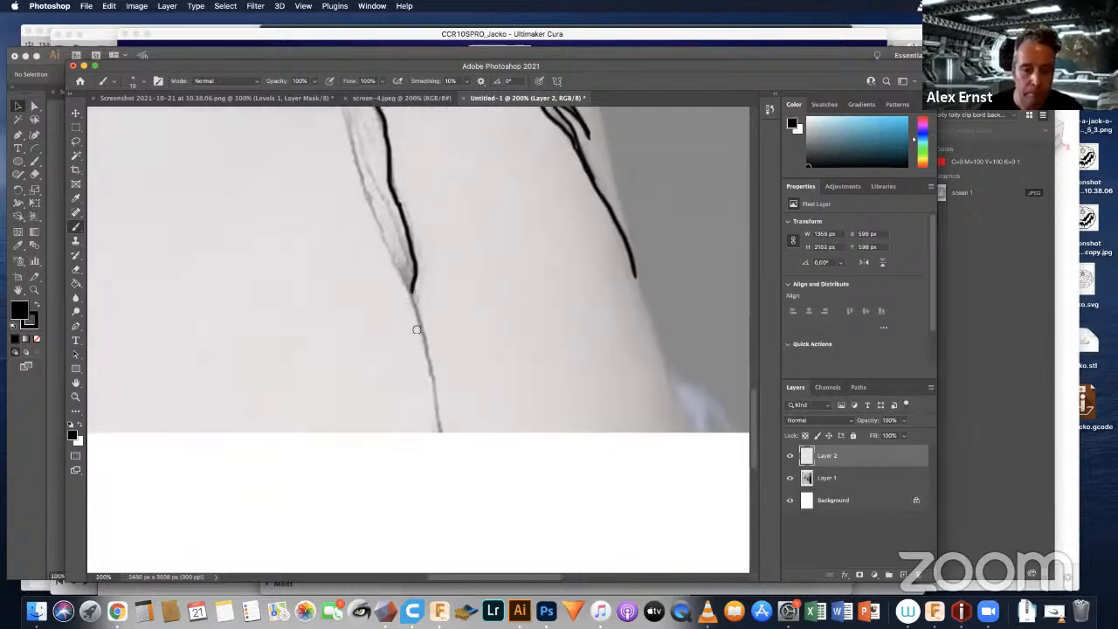
left_click_drag(411, 294, 434, 426)
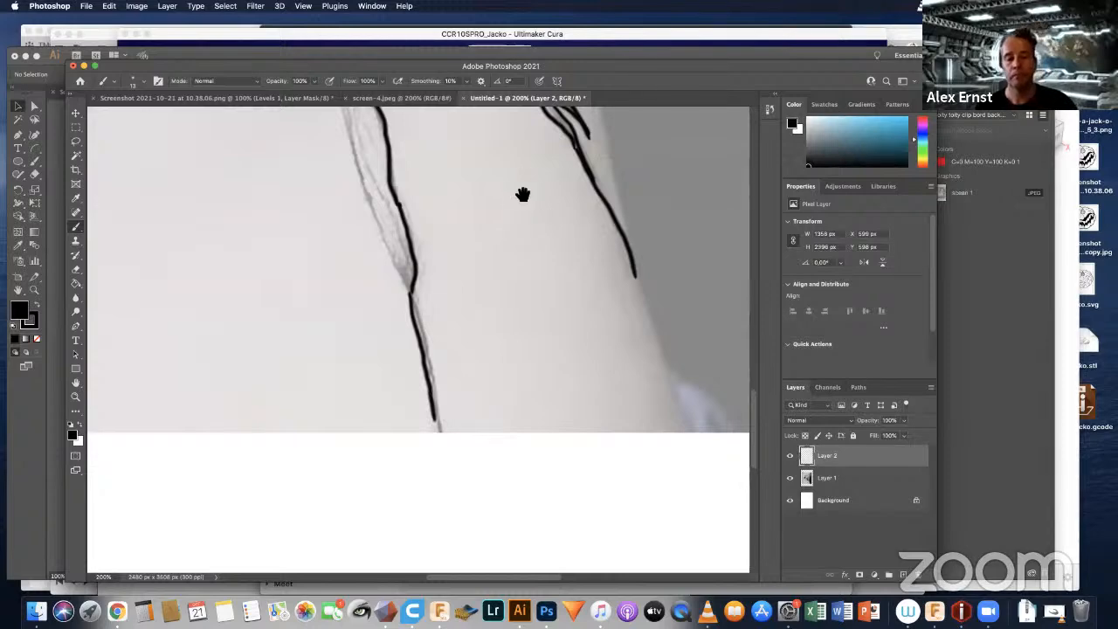
Step: Trace the outer edge of the second tail streamer from the body down to where it narrows into the thin tip
scroll(454, 288, "up", 5)
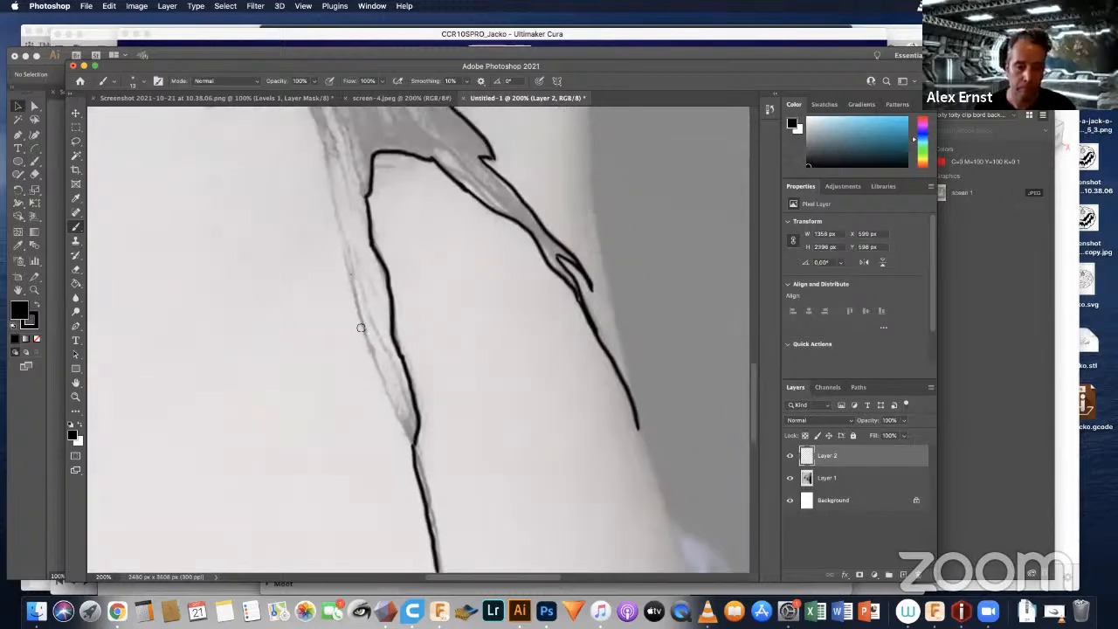
left_click_drag(351, 275, 410, 461)
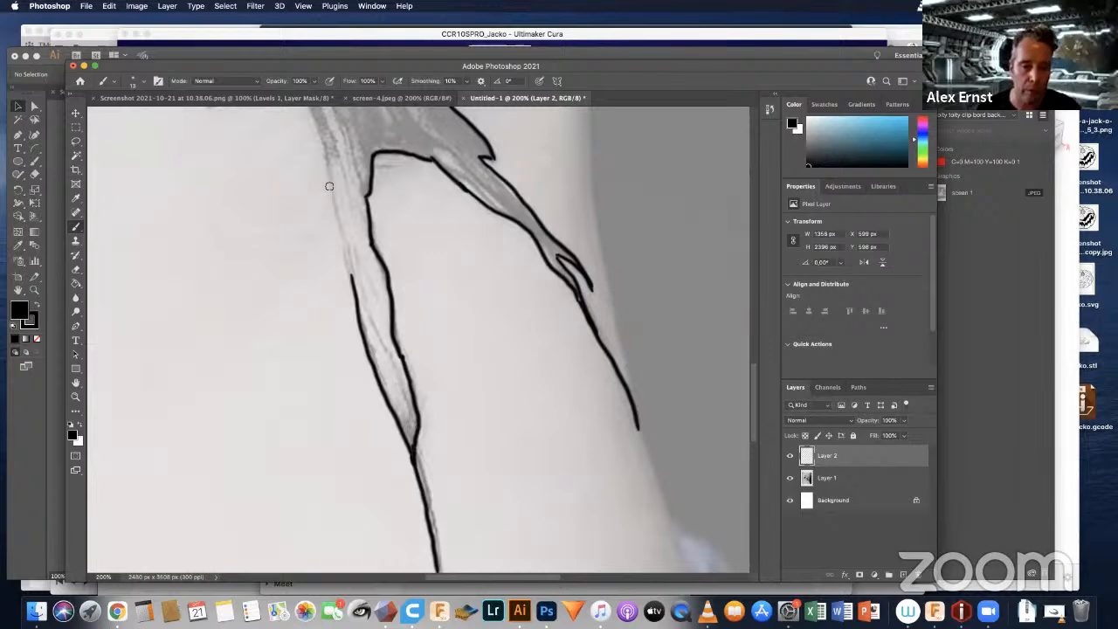
left_click_drag(329, 174, 352, 280)
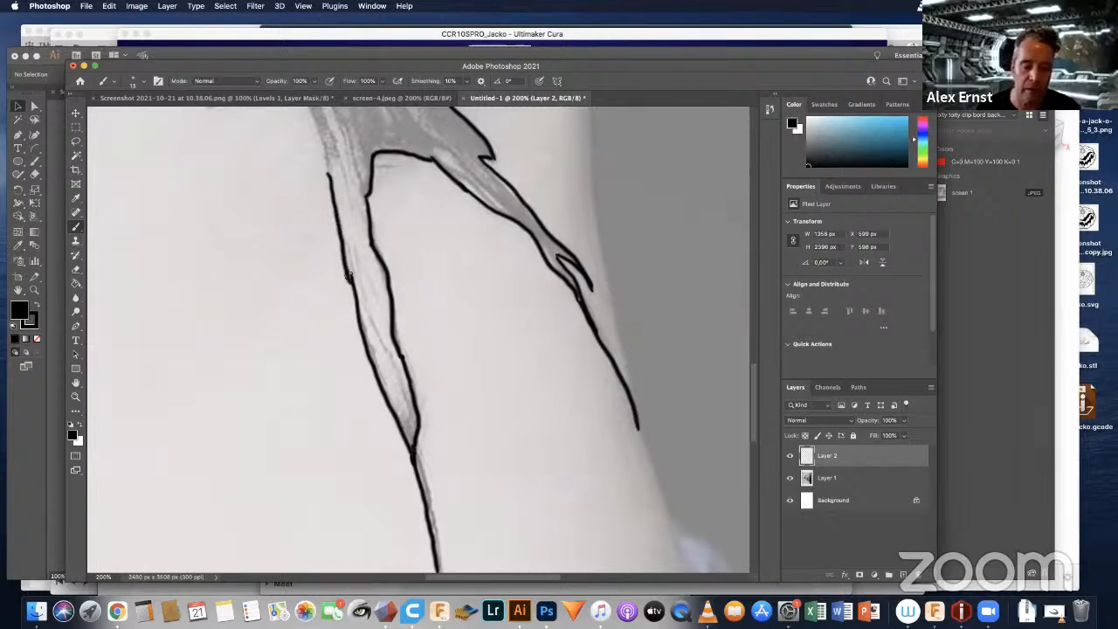
mouse_move(429, 160)
left_mouse_down()
mouse_move(481, 305)
mouse_move(506, 323)
left_mouse_up()
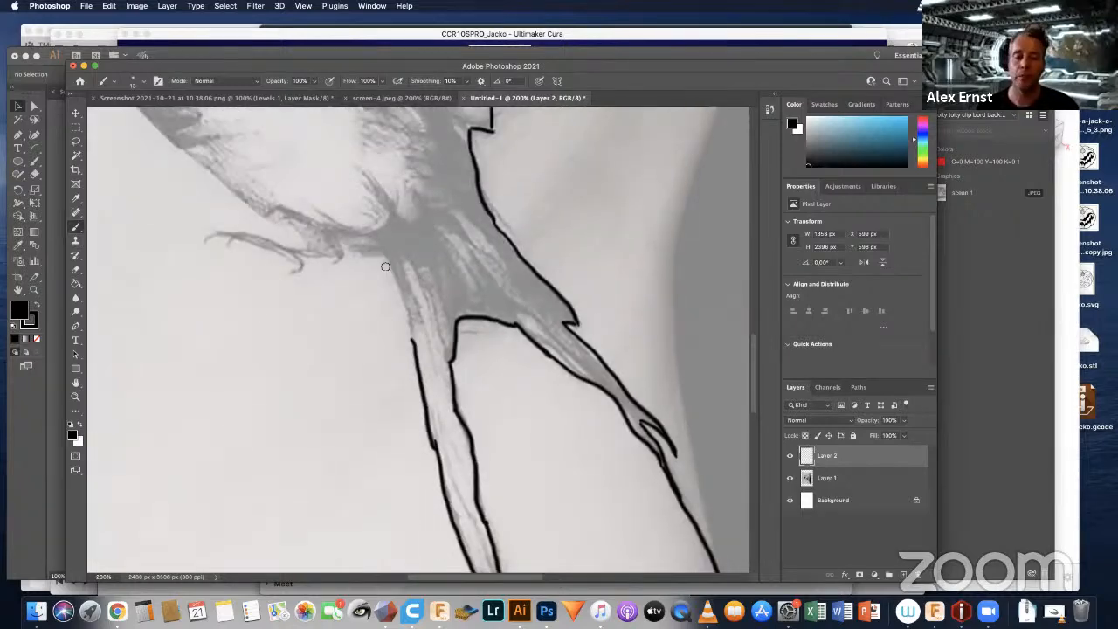
left_click_drag(385, 258, 410, 342)
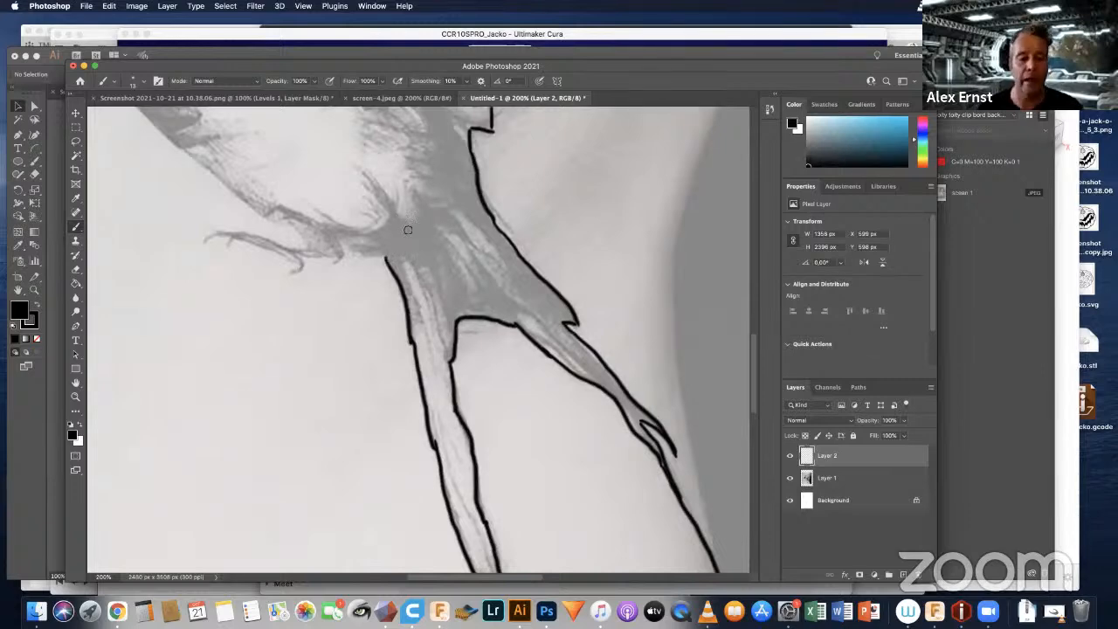
Step: Outline the swallow's foot with its claws, joining it to the base of the tail
left_click_drag(346, 249, 390, 264)
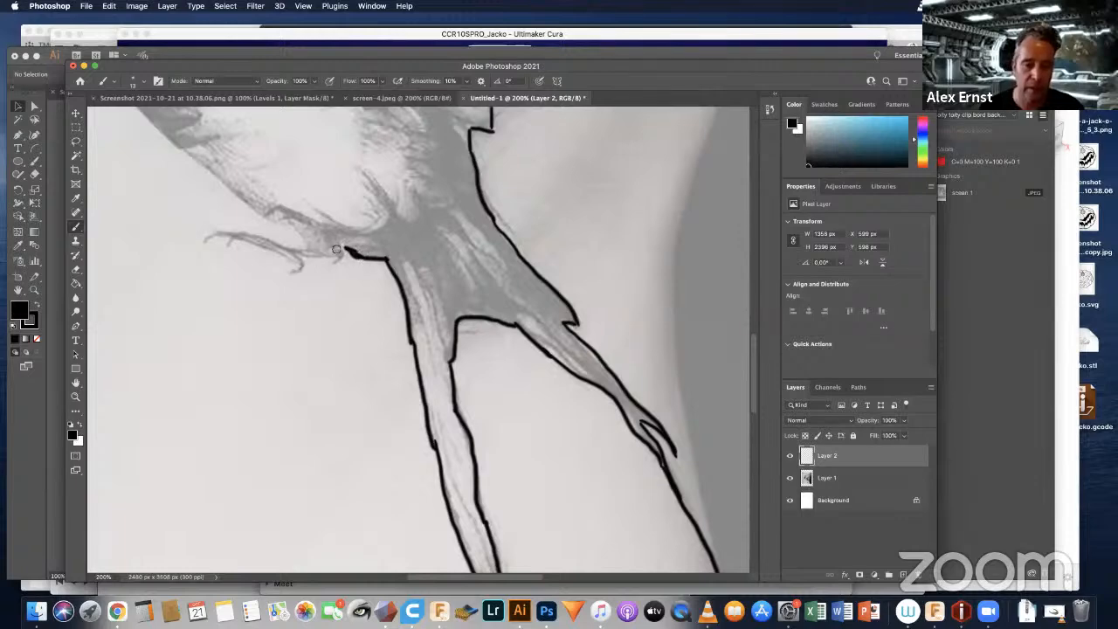
left_click_drag(345, 261, 336, 259)
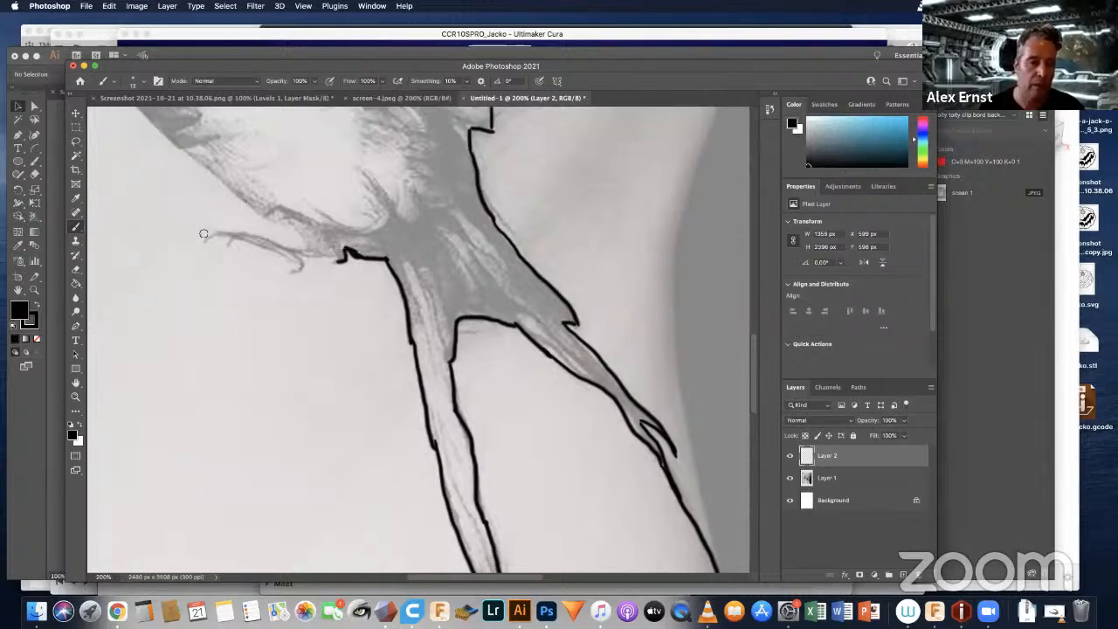
mouse_move(207, 242)
left_mouse_down()
mouse_move(230, 229)
mouse_move(307, 246)
left_mouse_up()
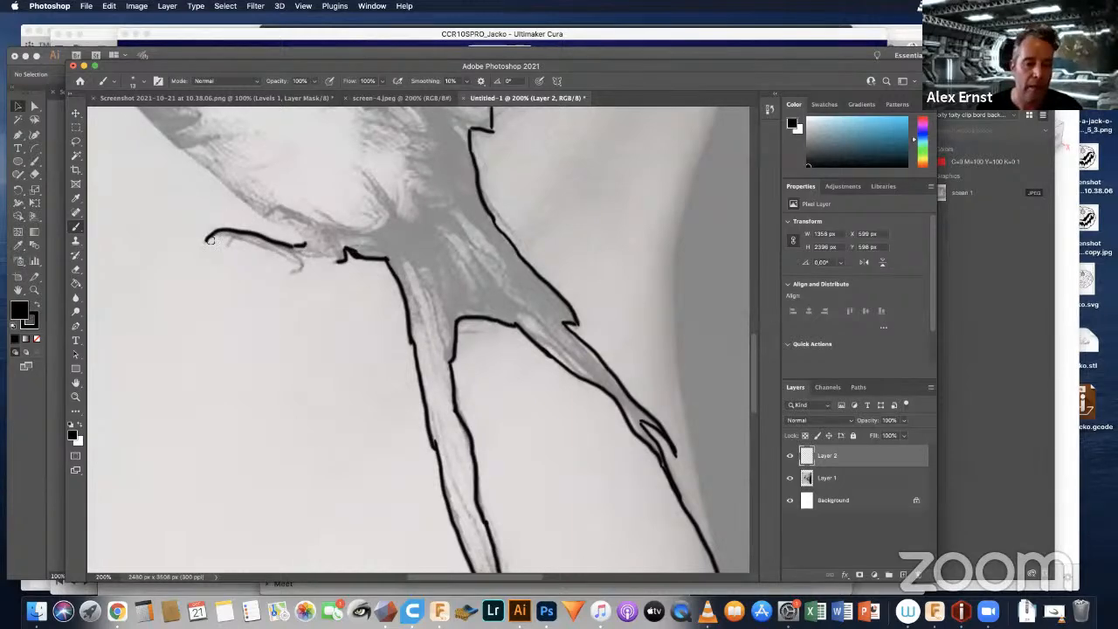
mouse_move(210, 240)
left_mouse_down()
mouse_move(293, 263)
mouse_move(339, 255)
left_mouse_up()
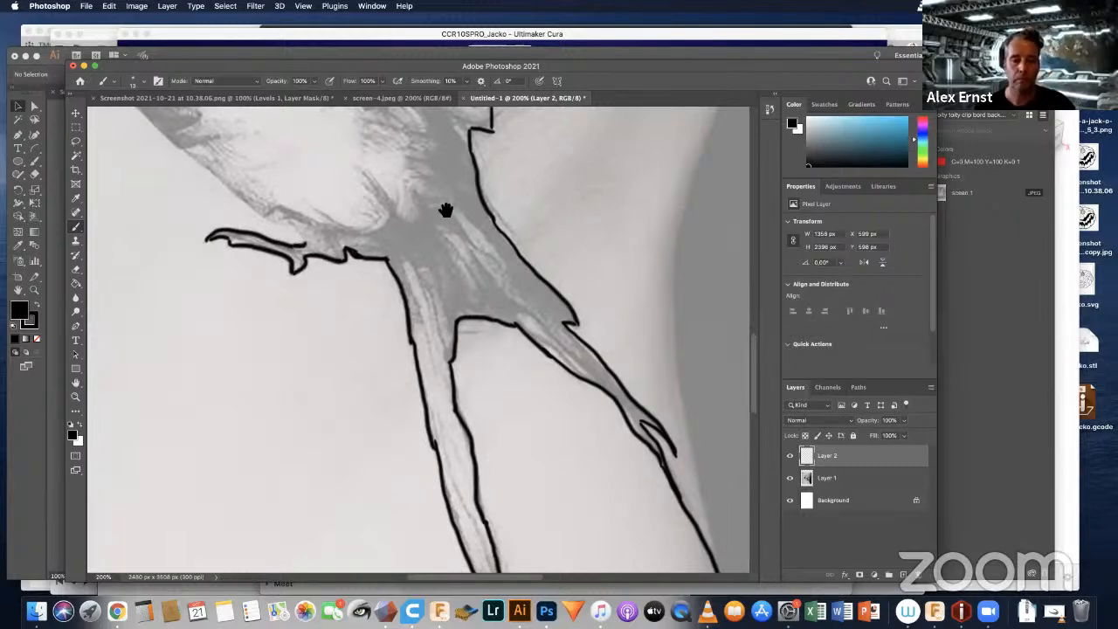
Step: Trace the belly and breast from the foot up to the beak, and draw the beak's mouth line
scroll(367, 236, "up", 5)
scroll(367, 236, "left", 4)
left_click_drag(289, 265, 369, 323)
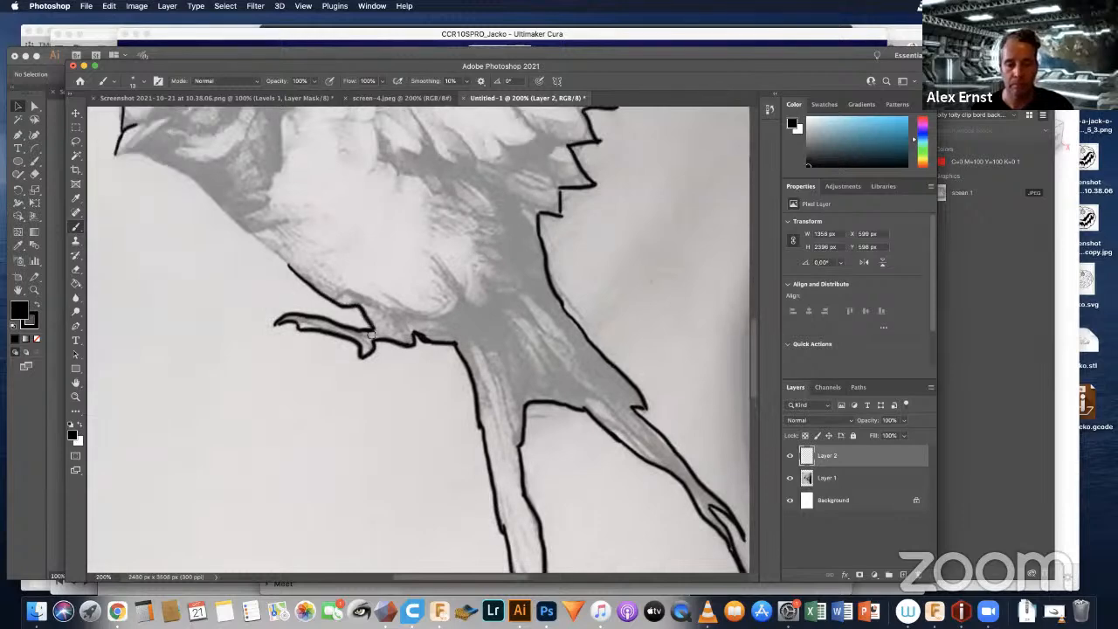
scroll(349, 257, "up", 6)
scroll(350, 257, "left", 6)
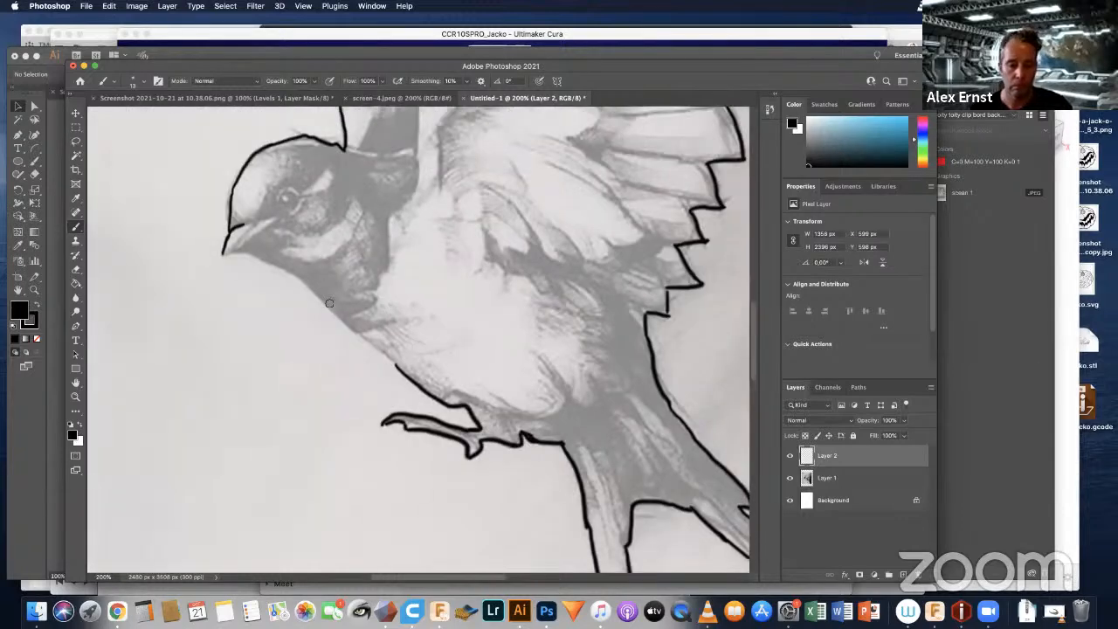
left_click_drag(323, 301, 412, 368)
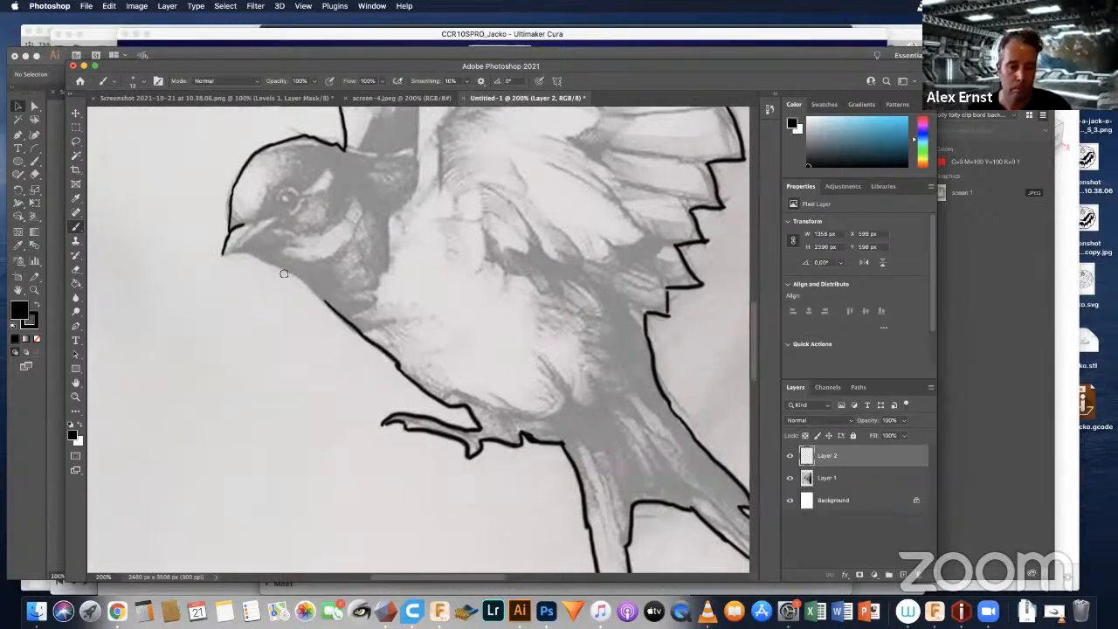
left_click_drag(286, 272, 341, 312)
mouse_move(252, 257)
left_mouse_down()
mouse_move(285, 271)
mouse_move(240, 256)
left_mouse_up()
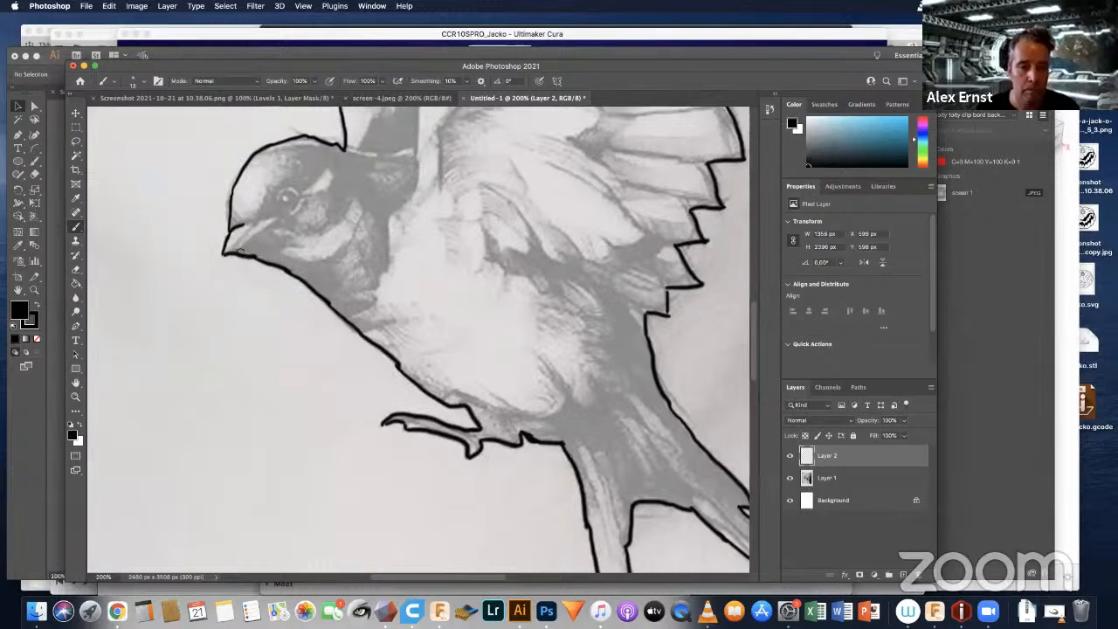
left_click_drag(236, 250, 272, 225)
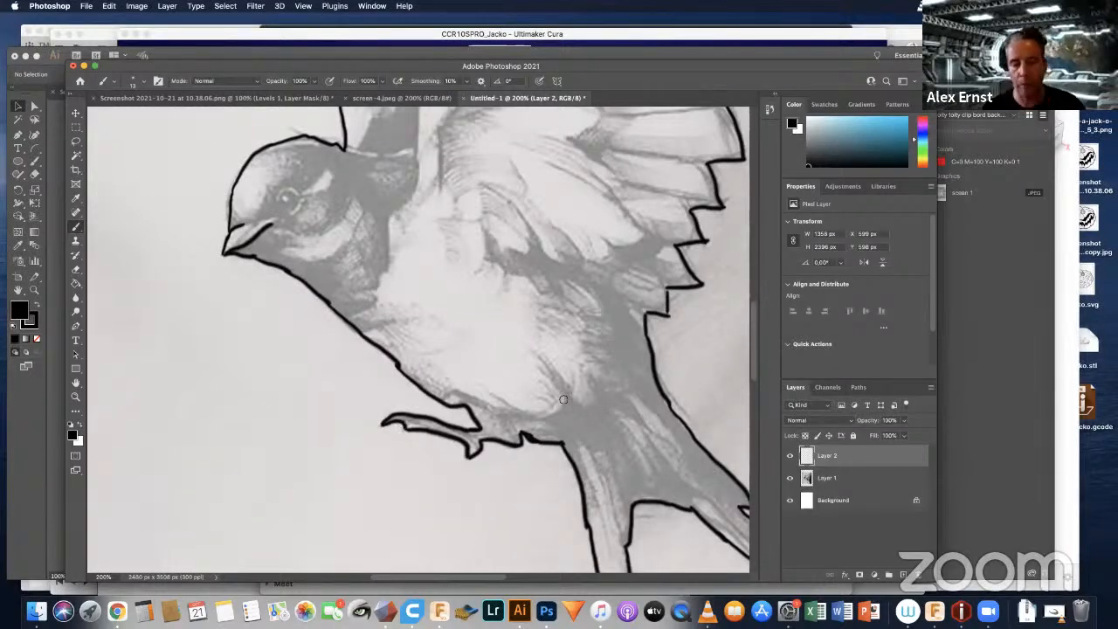
scroll(407, 166, "down", 6)
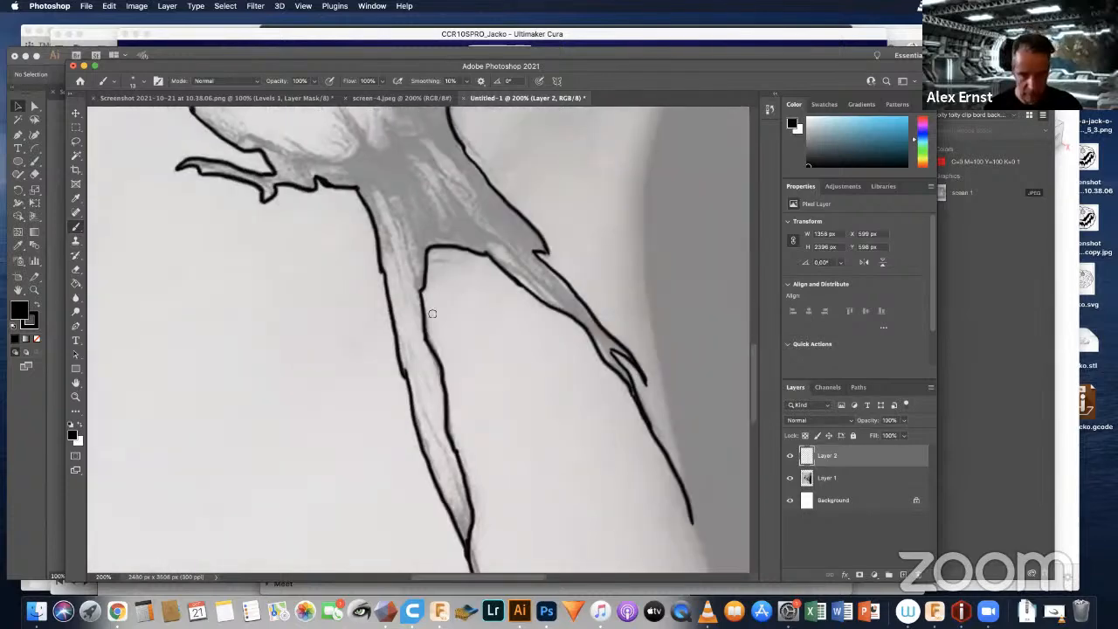
scroll(544, 307, "down", 3)
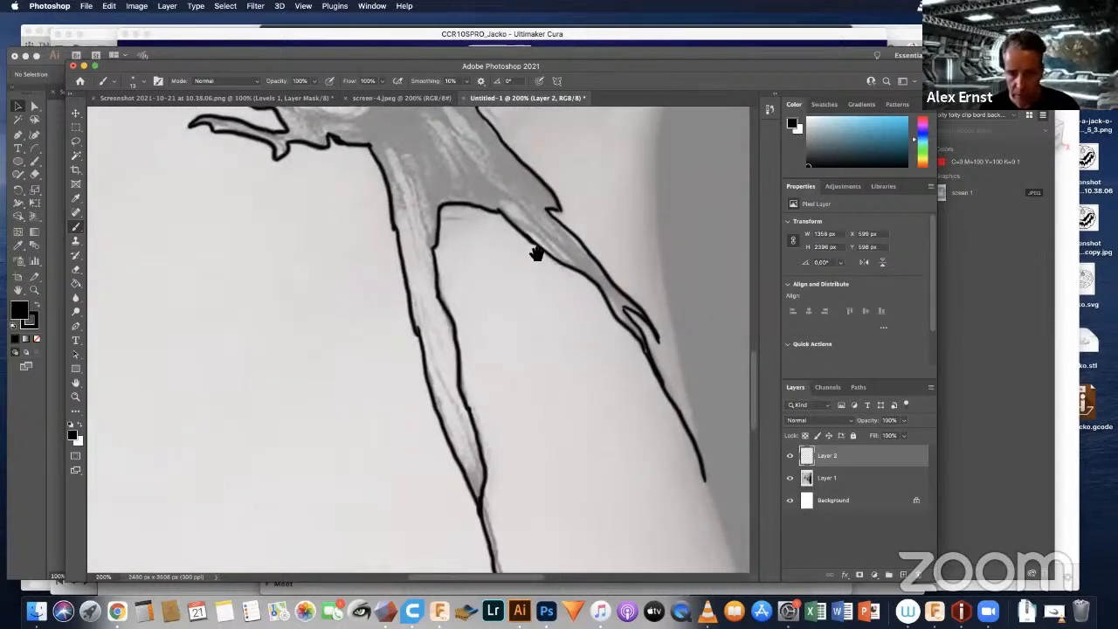
left_click_drag(550, 298, 556, 253)
mouse_move(527, 185)
left_mouse_down()
mouse_move(537, 332)
mouse_move(530, 278)
left_mouse_up()
Step: Draw the swallow's eye as a solid black circle, leaving a small highlight inside it
scroll(516, 272, "up", 10)
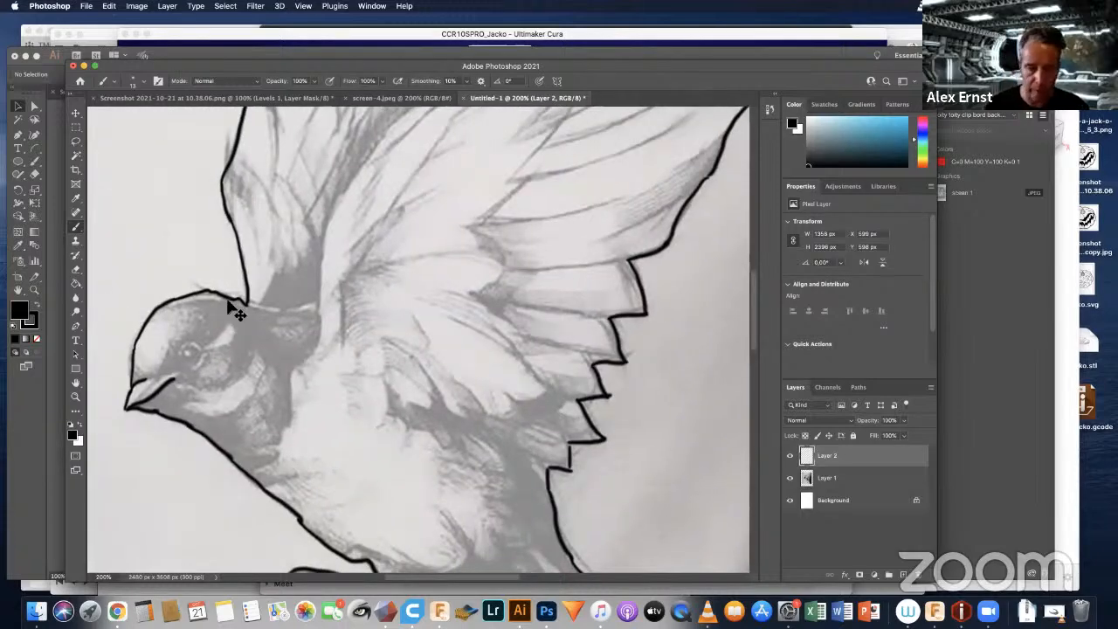
key("super+plus")
key("super+plus")
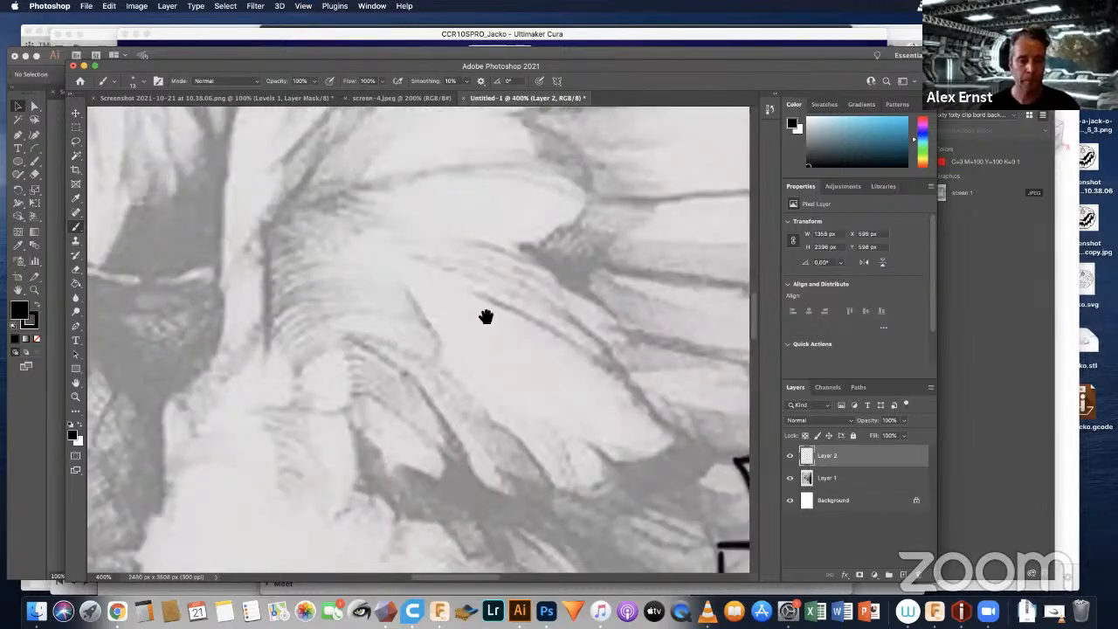
mouse_move(259, 312)
left_mouse_down()
mouse_move(551, 259)
mouse_move(350, 235)
mouse_move(326, 258)
mouse_move(355, 262)
mouse_move(346, 247)
mouse_move(353, 257)
left_mouse_up()
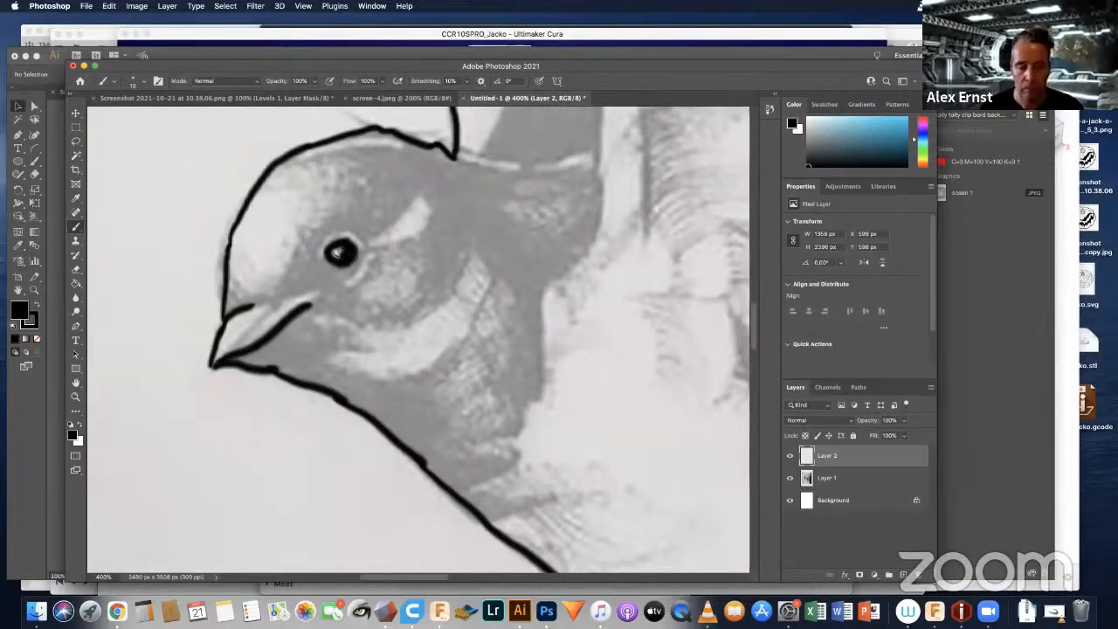
Step: Draw a small hooked line around the pale marking behind the swallow's eye
scroll(445, 262, "up", 3)
scroll(421, 288, "right", 3)
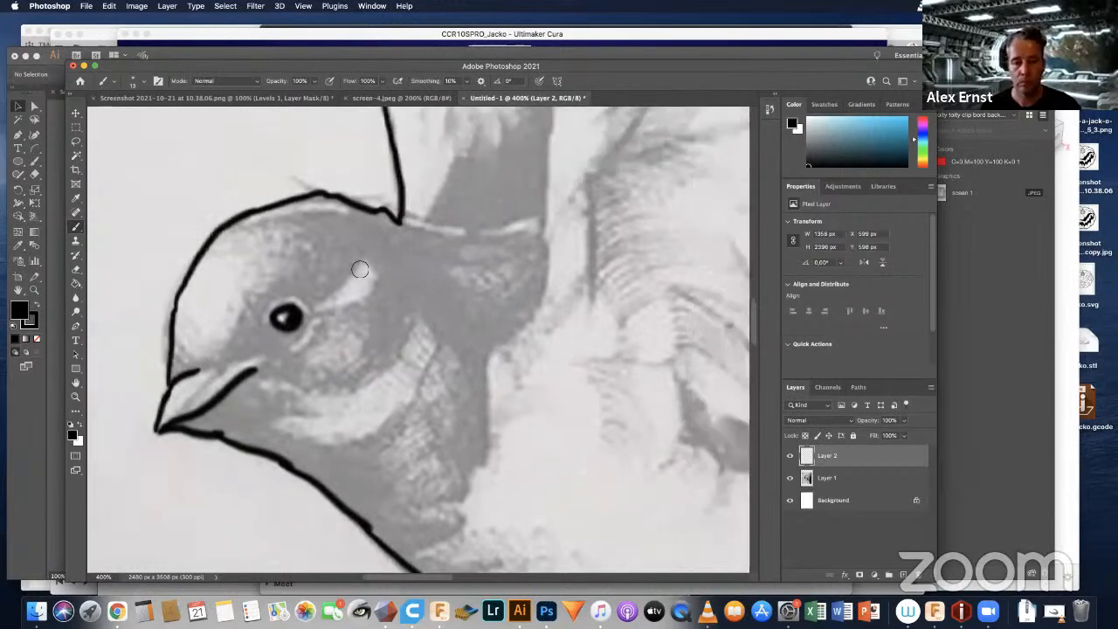
scroll(360, 269, "up", 1)
mouse_move(331, 292)
left_mouse_down()
mouse_move(358, 269)
mouse_move(351, 306)
left_mouse_up()
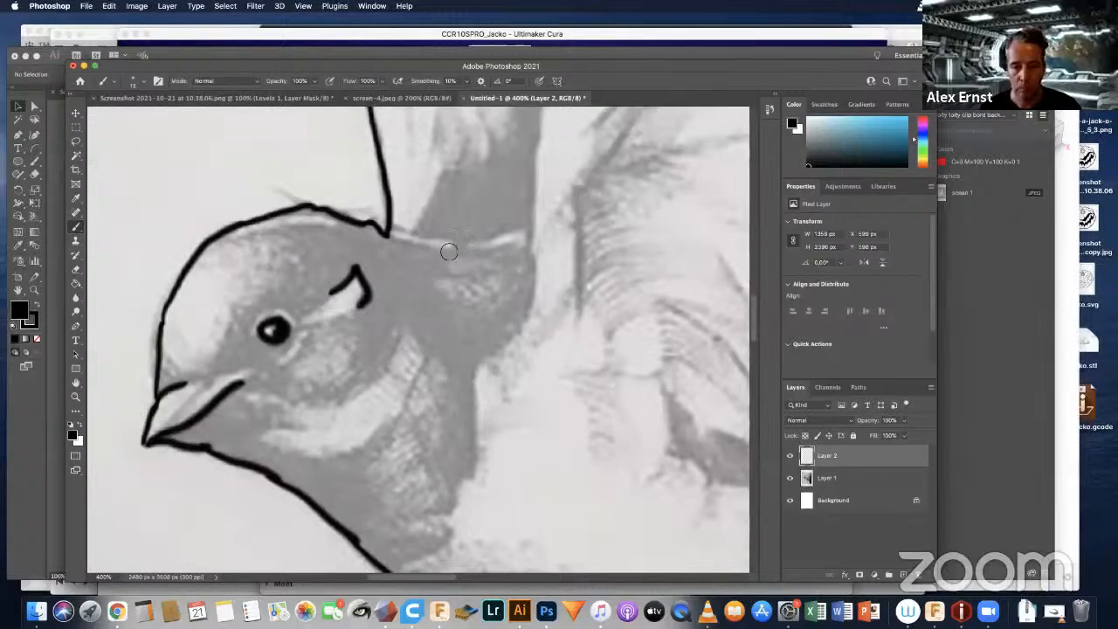
Step: Trace the nape line and the rear edge of the dark neck patch, with a short squiggle where it meets the breast
mouse_move(415, 245)
left_mouse_down()
mouse_move(507, 246)
mouse_move(524, 325)
mouse_move(479, 378)
mouse_move(468, 447)
left_mouse_up()
scroll(454, 418, "down", 5)
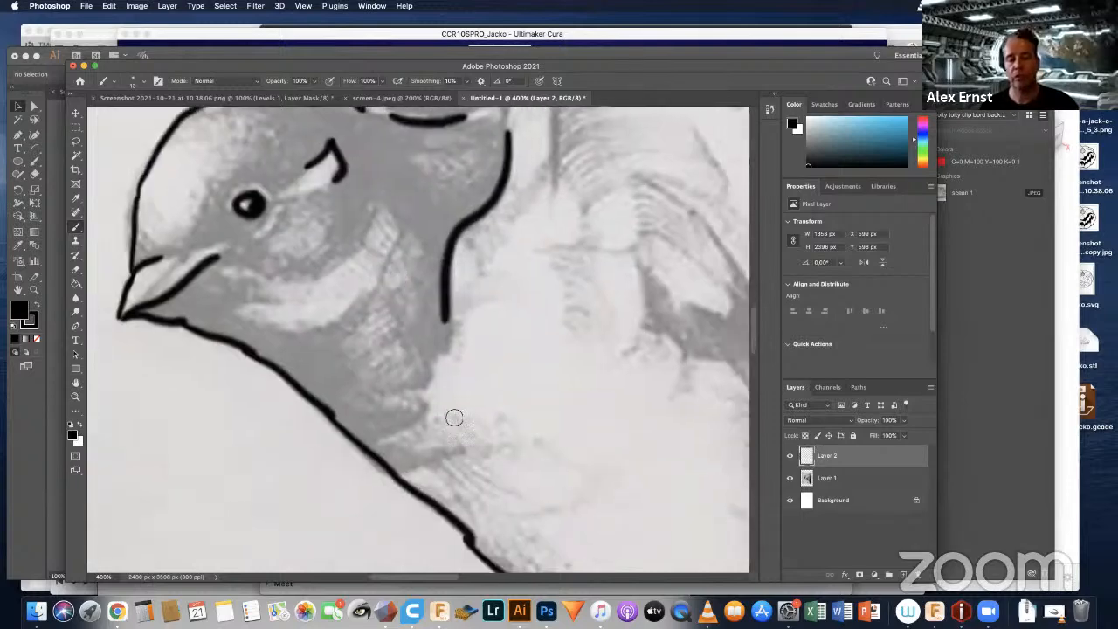
scroll(454, 419, "down", 1)
mouse_move(400, 402)
left_mouse_down()
mouse_move(417, 392)
mouse_move(410, 376)
left_mouse_up()
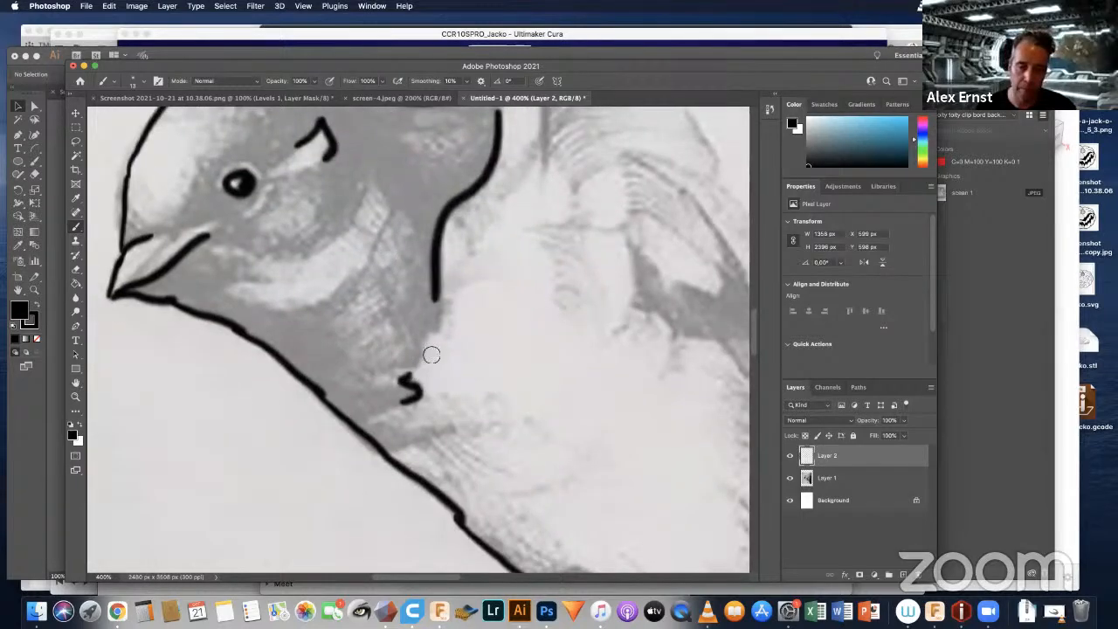
Step: Trace the jagged feather edge around the dark shoulder patch at the base of the far wing
scroll(599, 202, "up", 9)
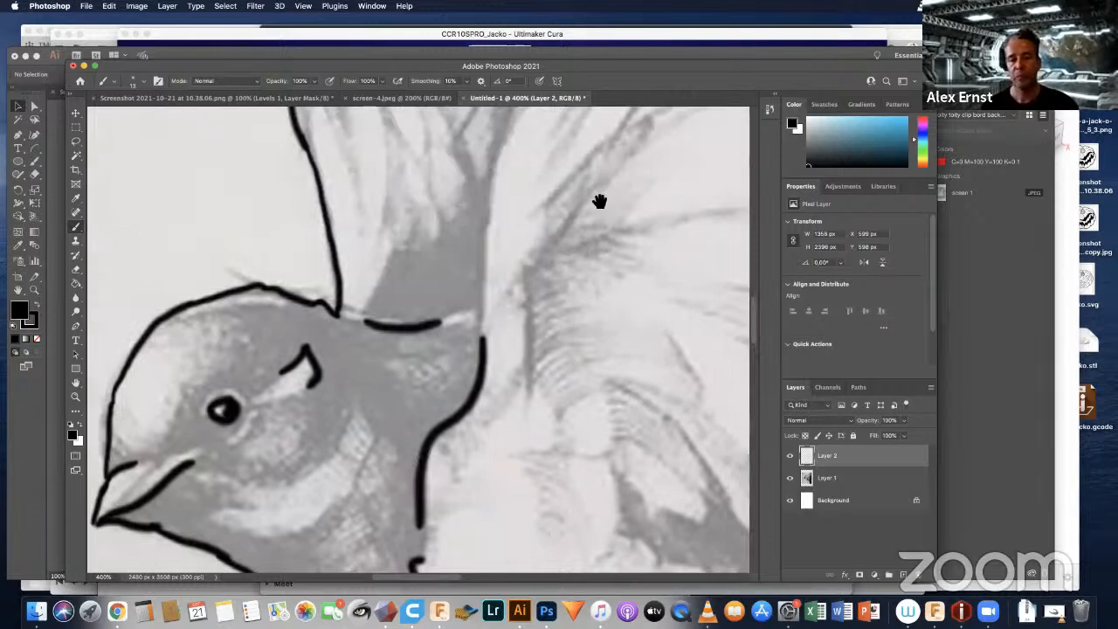
scroll(599, 202, "up", 6)
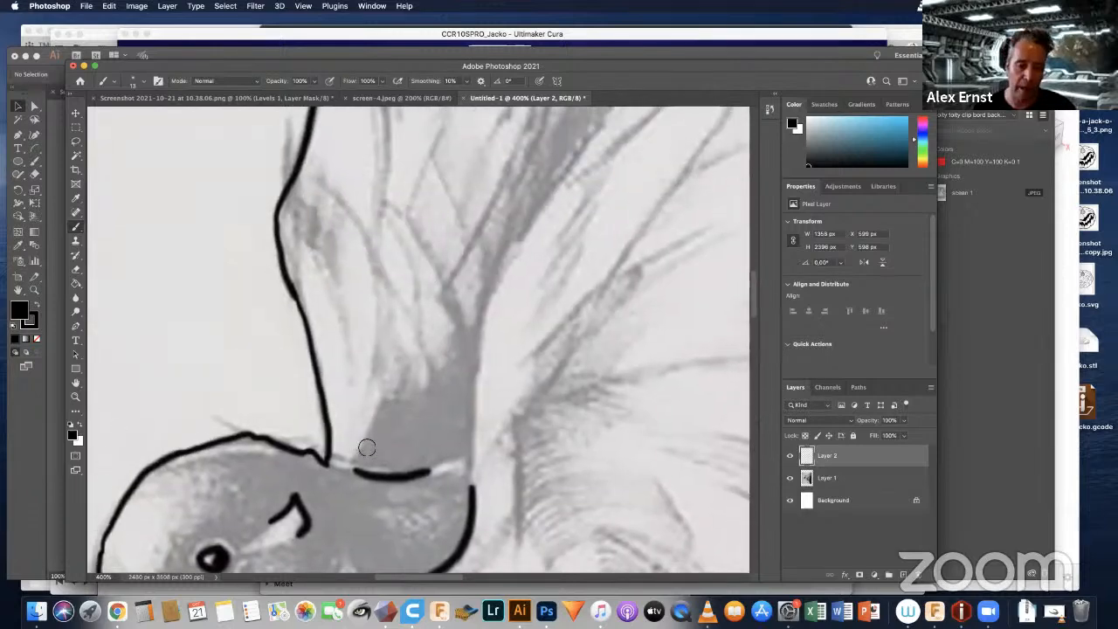
mouse_move(367, 447)
left_mouse_down()
mouse_move(387, 393)
mouse_move(414, 385)
left_mouse_up()
mouse_move(447, 351)
left_mouse_down()
mouse_move(457, 306)
mouse_move(422, 255)
left_mouse_up()
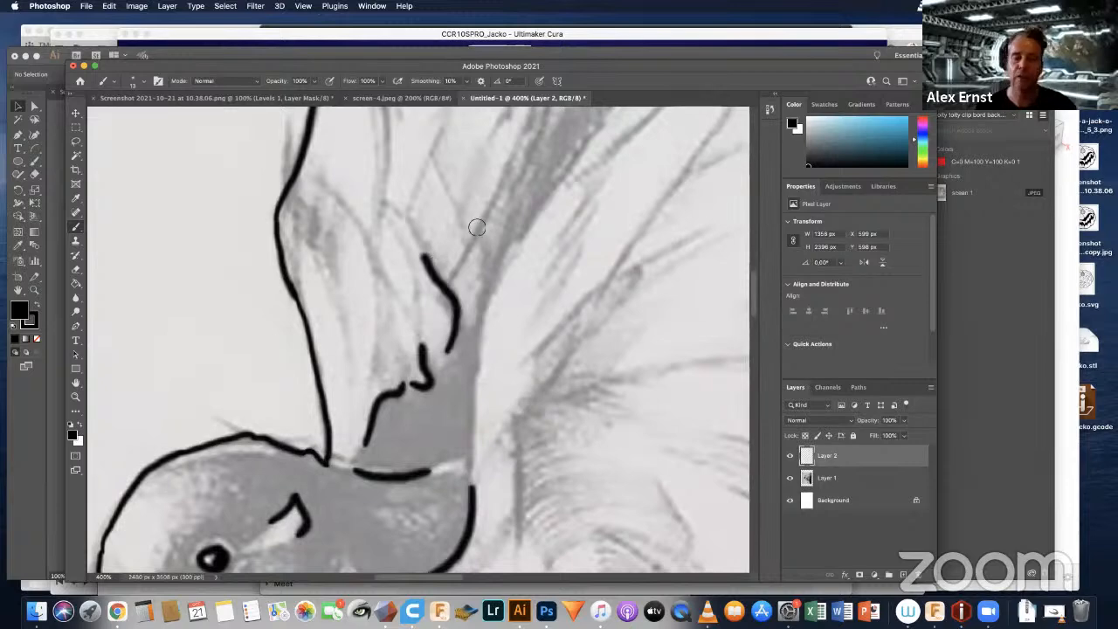
Step: Draw broken feather outlines through the lower and middle part of the far wing, including the pointed feather tips
scroll(487, 242, "up", 5)
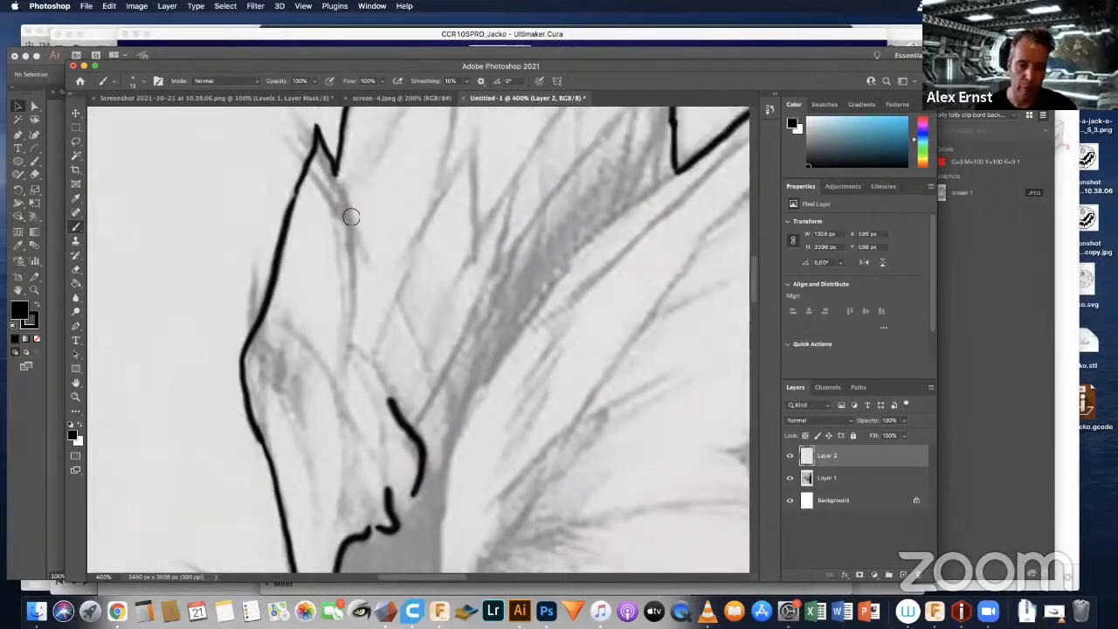
mouse_move(350, 217)
left_mouse_down()
mouse_move(351, 336)
mouse_move(299, 337)
left_mouse_up()
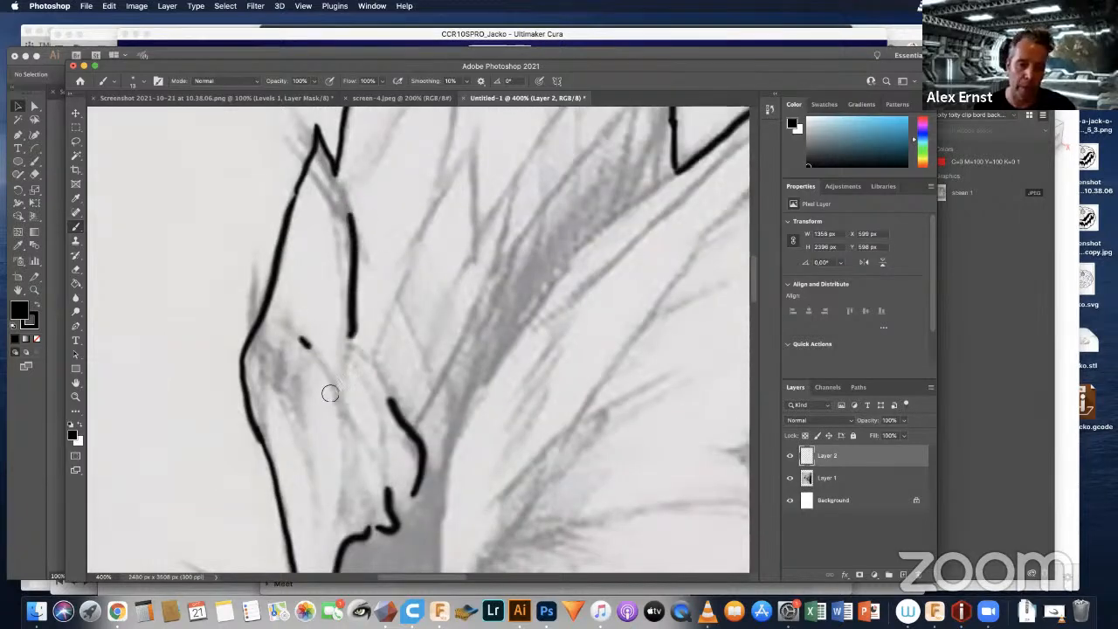
scroll(357, 331, "up", 5)
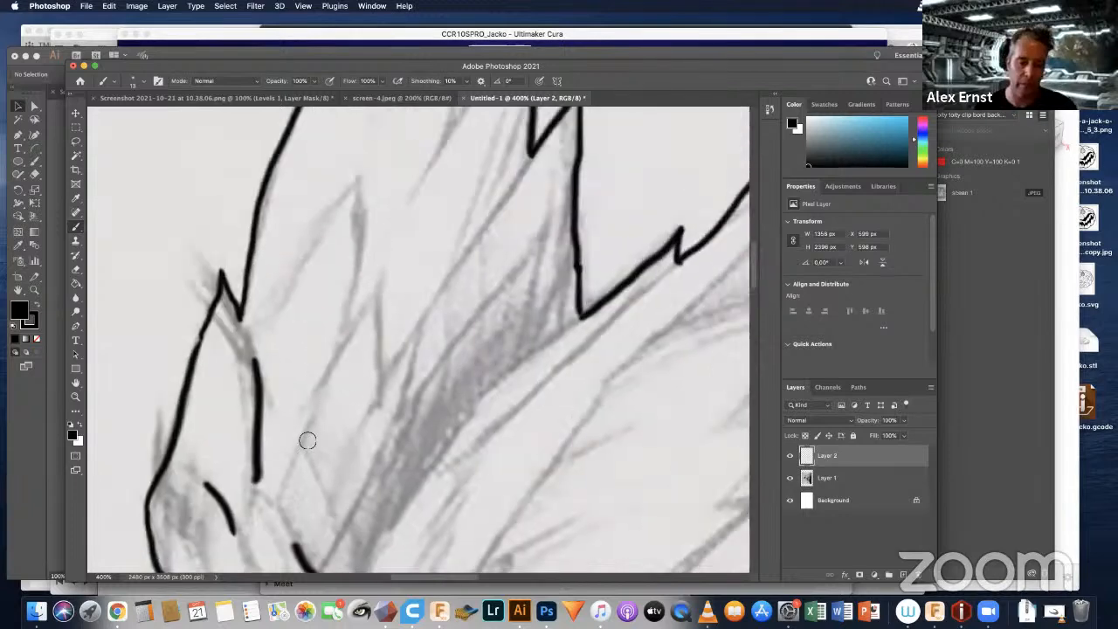
mouse_move(305, 441)
left_mouse_down()
mouse_move(367, 295)
mouse_move(387, 365)
mouse_move(454, 241)
mouse_move(454, 262)
left_mouse_up()
mouse_move(308, 241)
left_mouse_down()
mouse_move(353, 185)
mouse_move(367, 243)
left_mouse_up()
left_click_drag(468, 210, 408, 380)
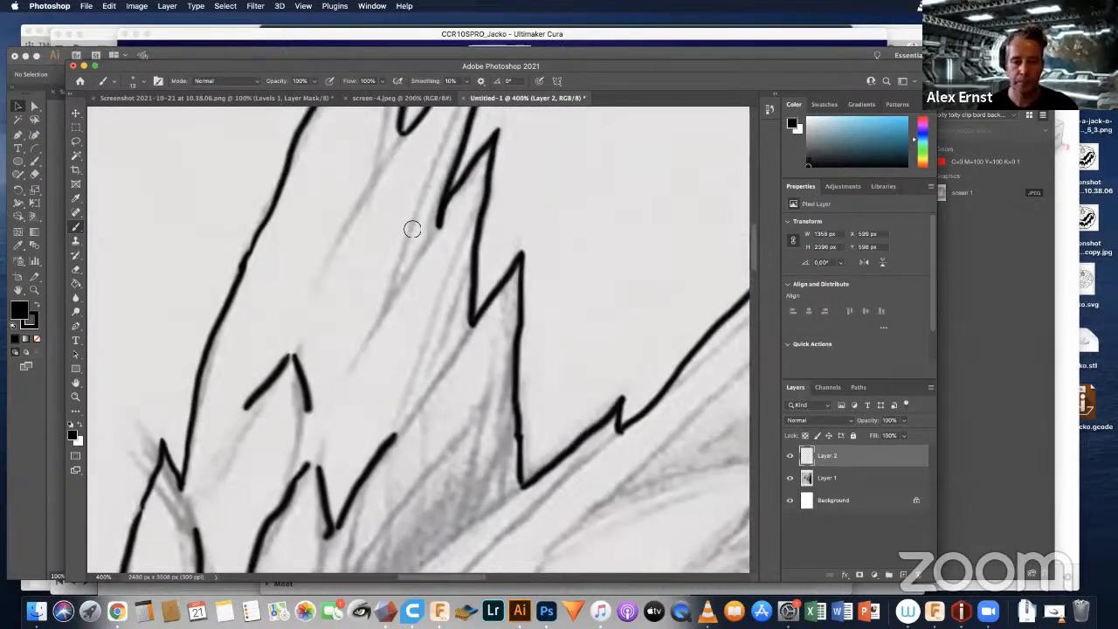
Step: Add short slanted feather strokes inside the upper part of the far wing, extending inward from the notches of its outline
left_click_drag(414, 225, 392, 295)
left_click_drag(421, 250, 375, 343)
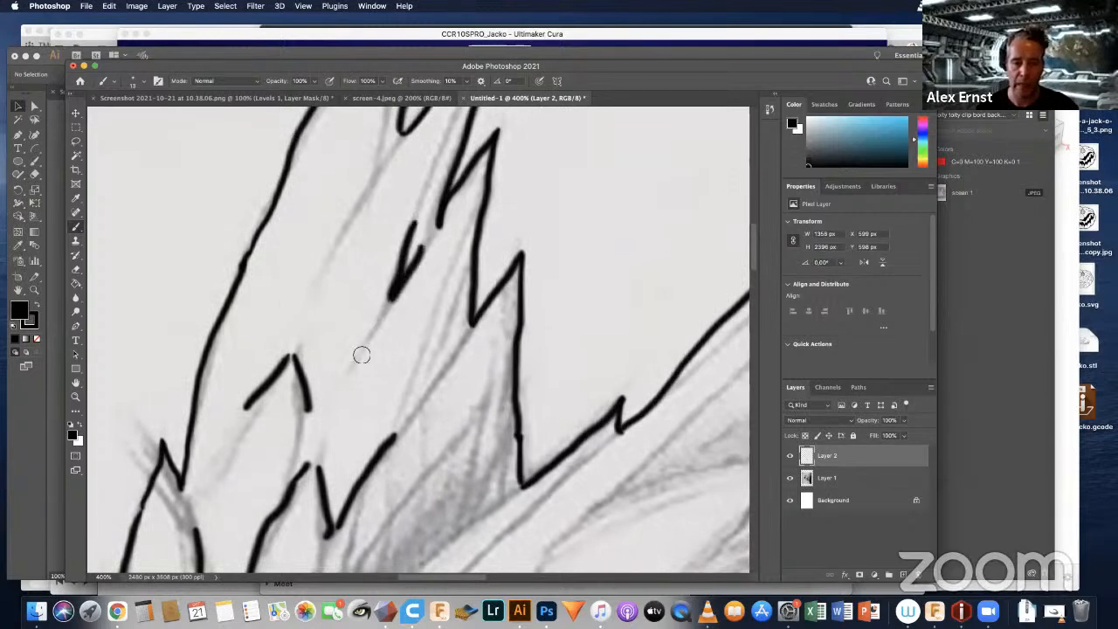
mouse_move(455, 297)
left_mouse_down()
mouse_move(384, 390)
mouse_move(378, 424)
left_mouse_up()
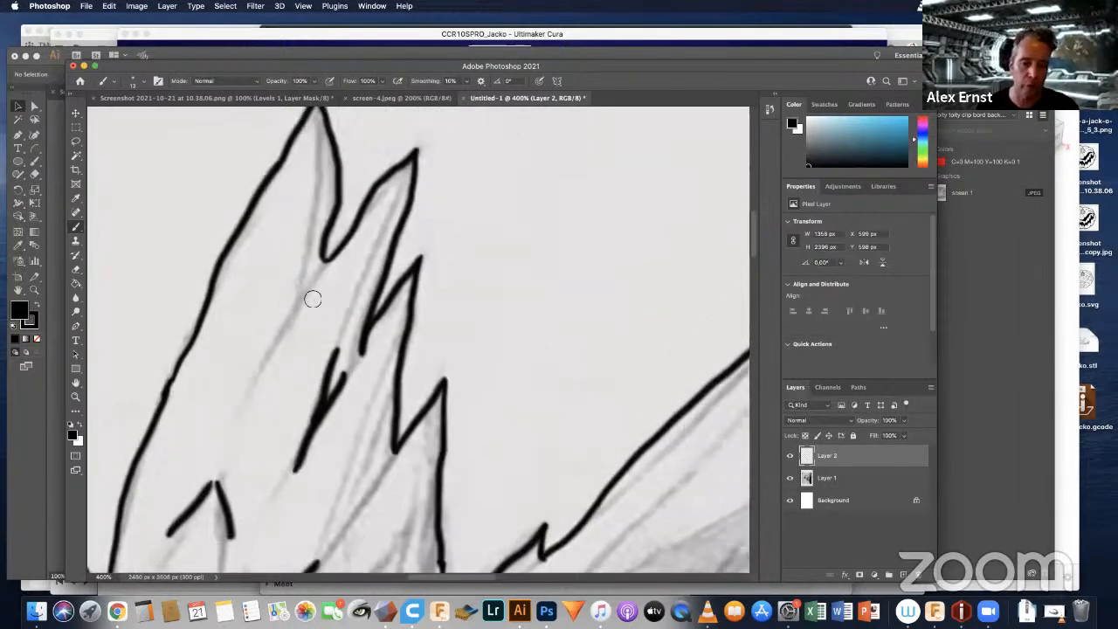
left_click_drag(313, 285, 281, 344)
left_click_drag(447, 400, 489, 200)
left_click_drag(428, 267, 390, 328)
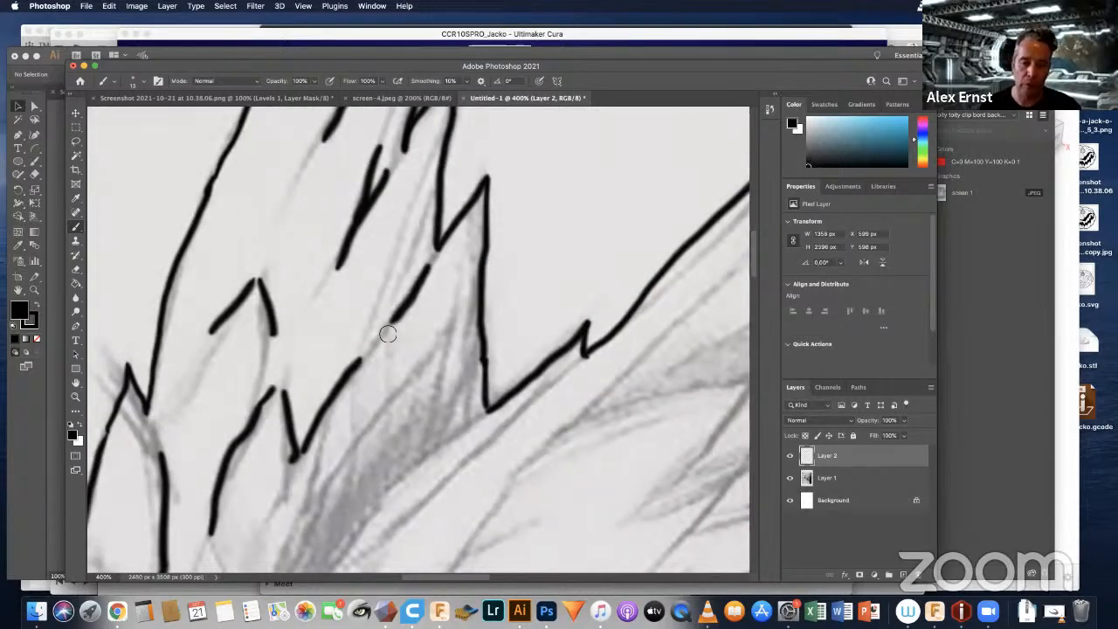
Step: Draw broken strokes along the far-wing side of the dark shaded band between the two wings
left_click_drag(393, 512, 396, 315)
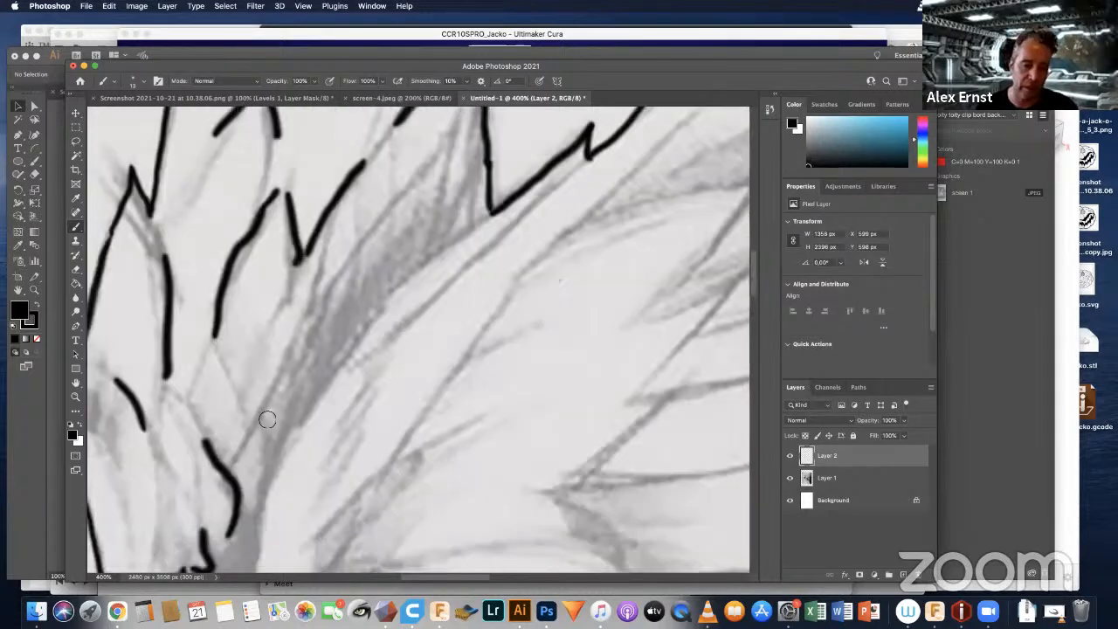
left_click_drag(264, 408, 302, 324)
left_click(322, 309)
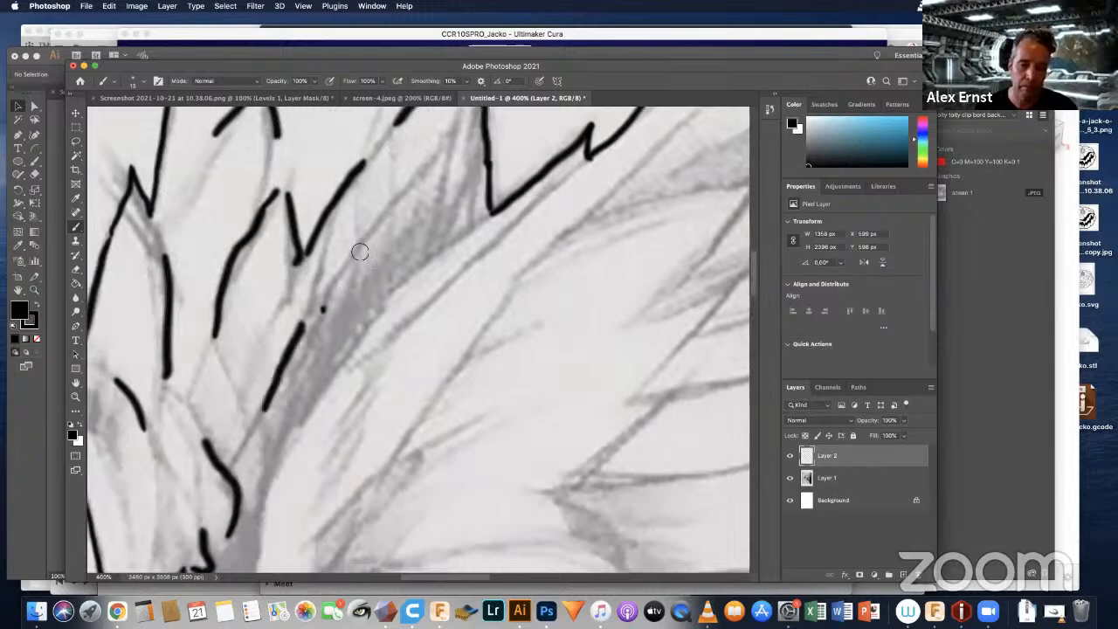
left_click_drag(360, 251, 392, 210)
Step: Trace the near-wing side of the dark shaded band with broken strokes, continuing down to the neck
left_click_drag(429, 304, 491, 194)
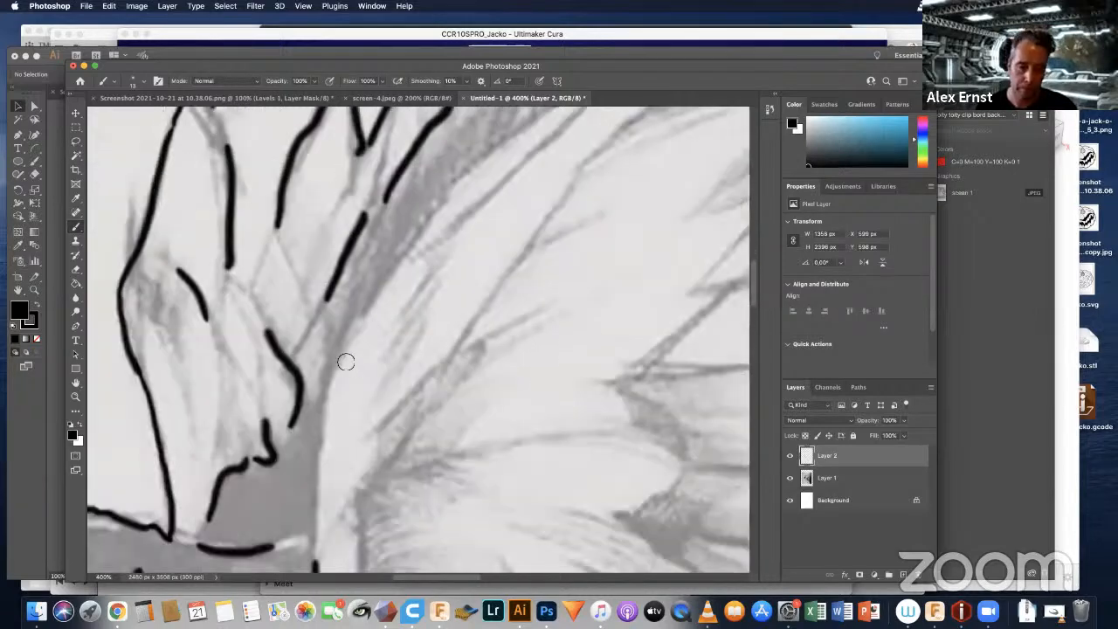
left_click_drag(346, 361, 430, 205)
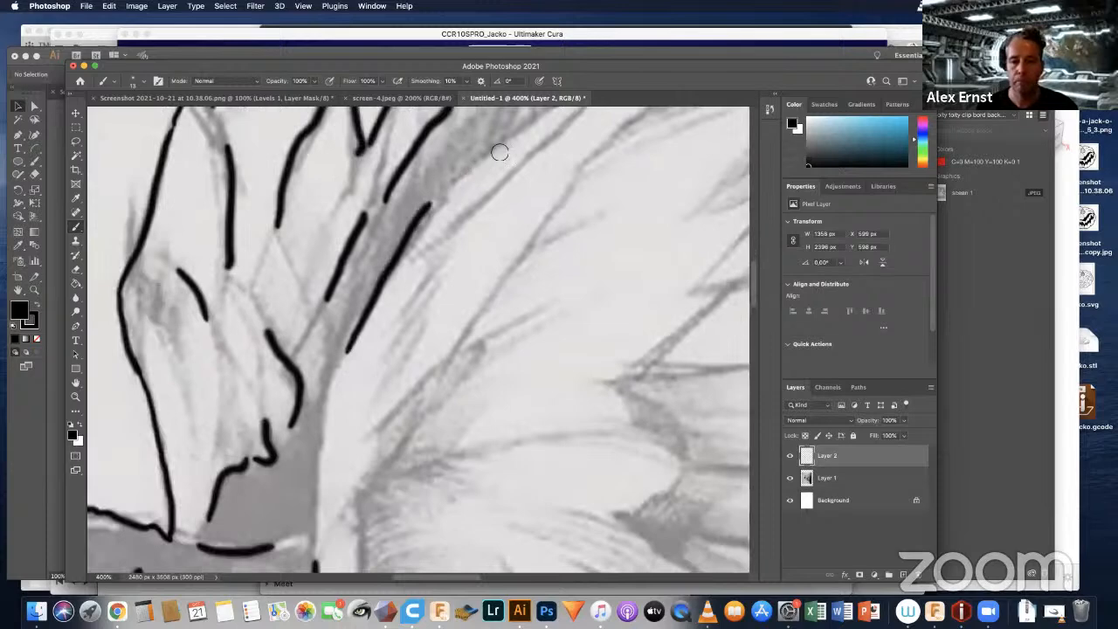
left_click_drag(466, 299, 525, 203)
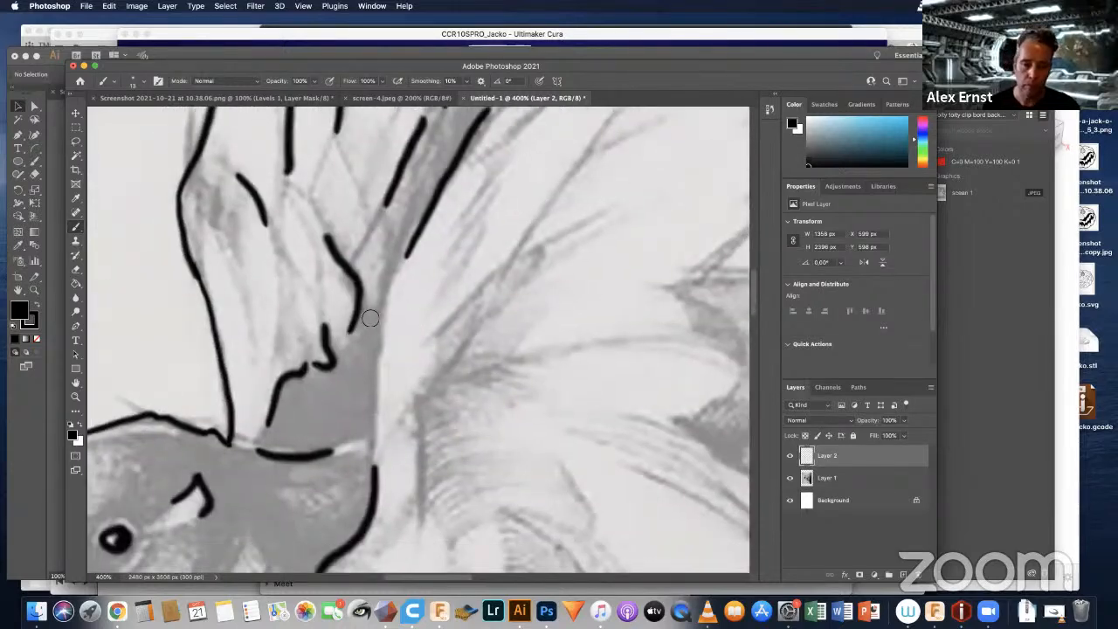
left_click_drag(390, 306, 371, 409)
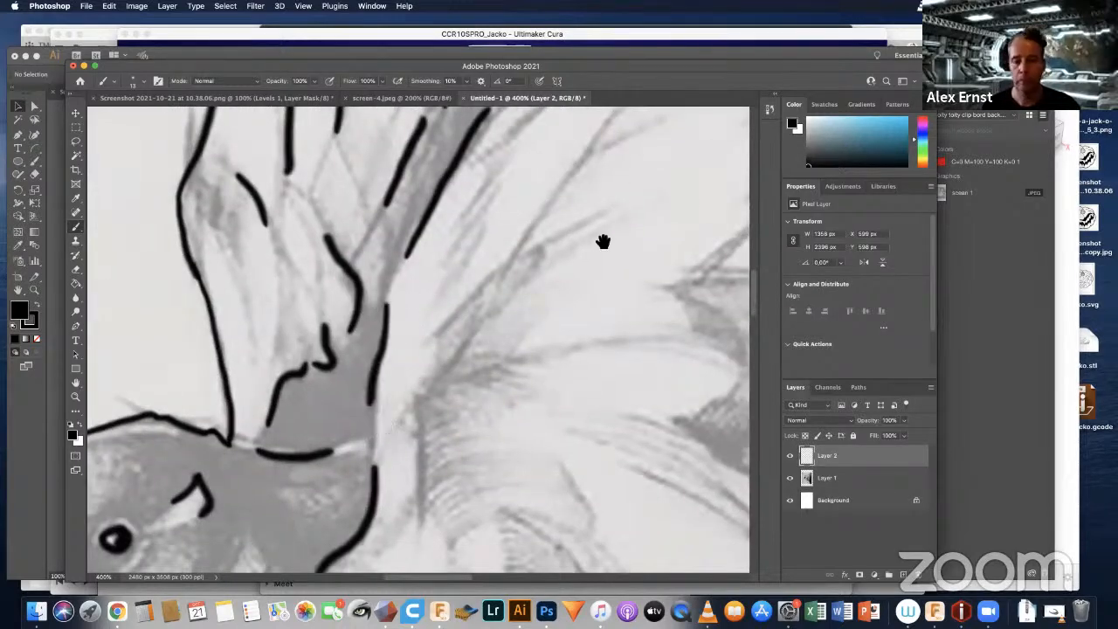
Step: Draw broken feather lines running parallel to the leading edge of the near wing
left_click_drag(507, 330, 357, 320)
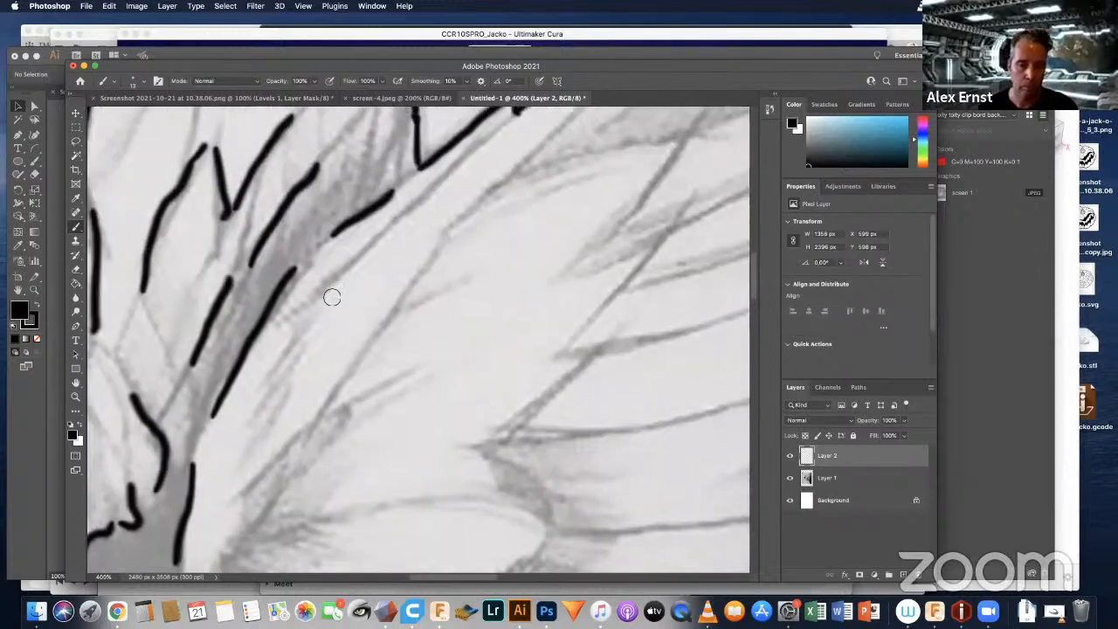
left_click_drag(392, 217, 325, 292)
left_click_drag(328, 402, 401, 281)
left_click_drag(469, 214, 504, 181)
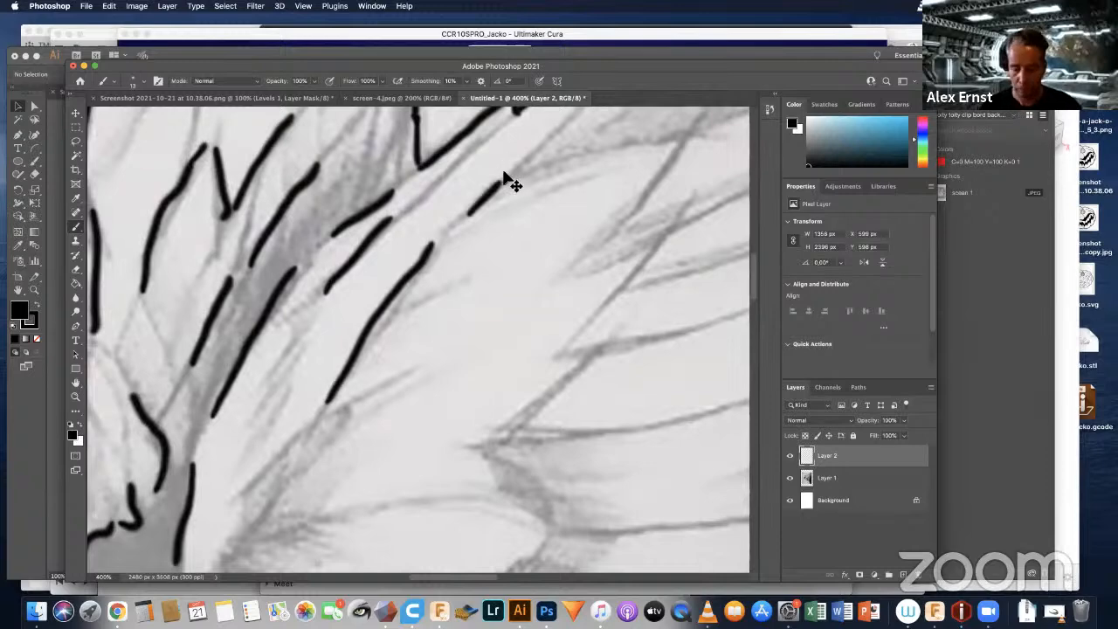
Step: Draw the long curved lines separating the flight feathers of the near wing, from the leading edge down to the lowest long feather
key("super+minus")
key("super+minus")
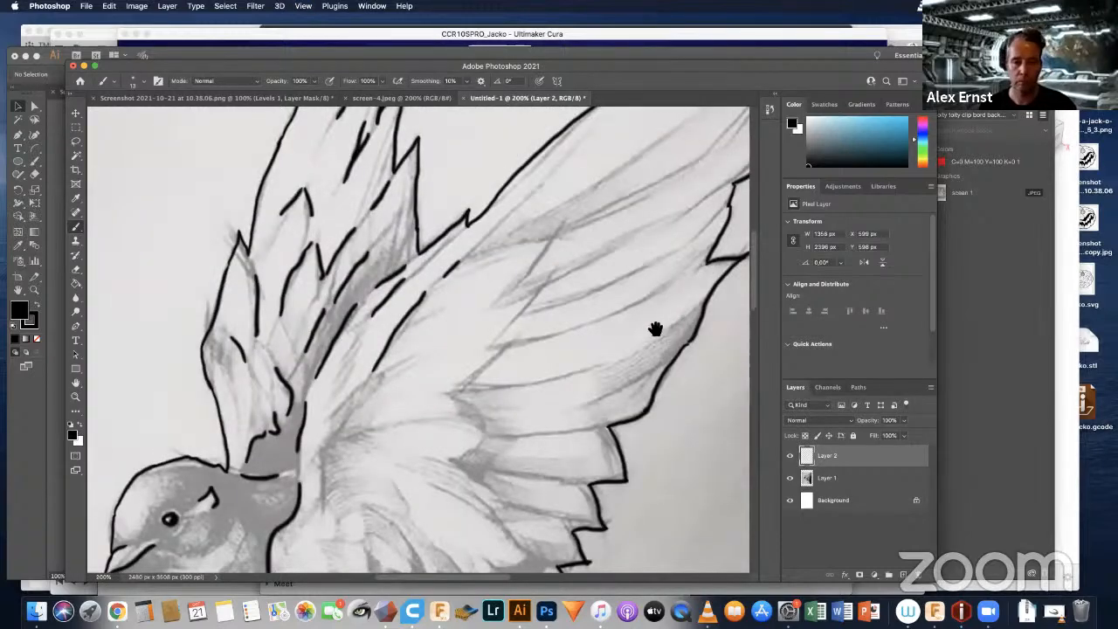
scroll(572, 329, "right", 5)
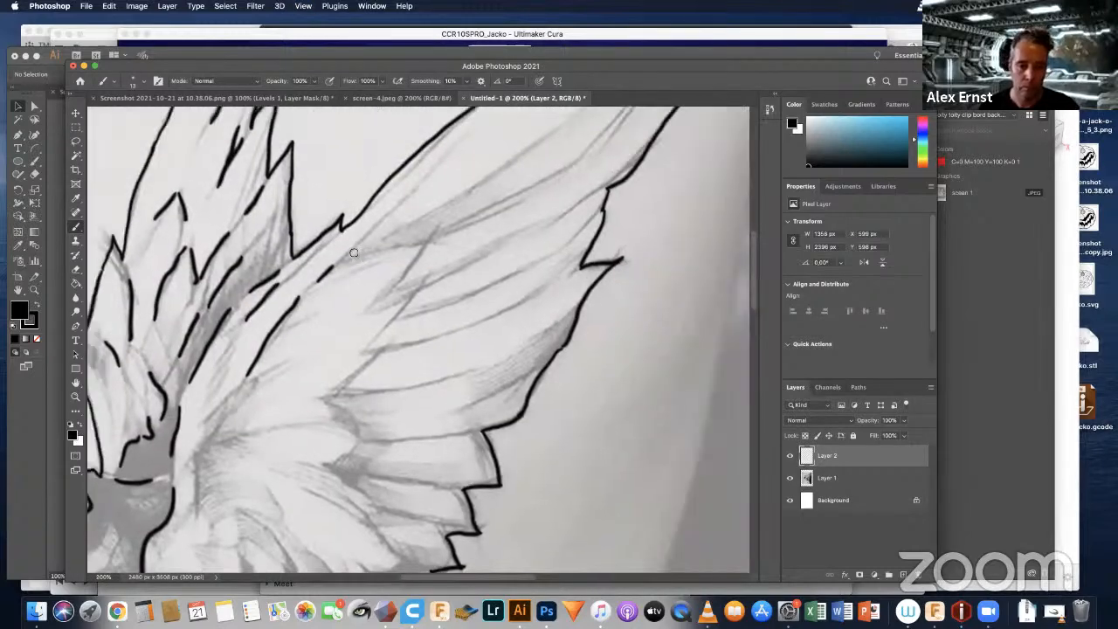
left_click_drag(355, 234, 468, 154)
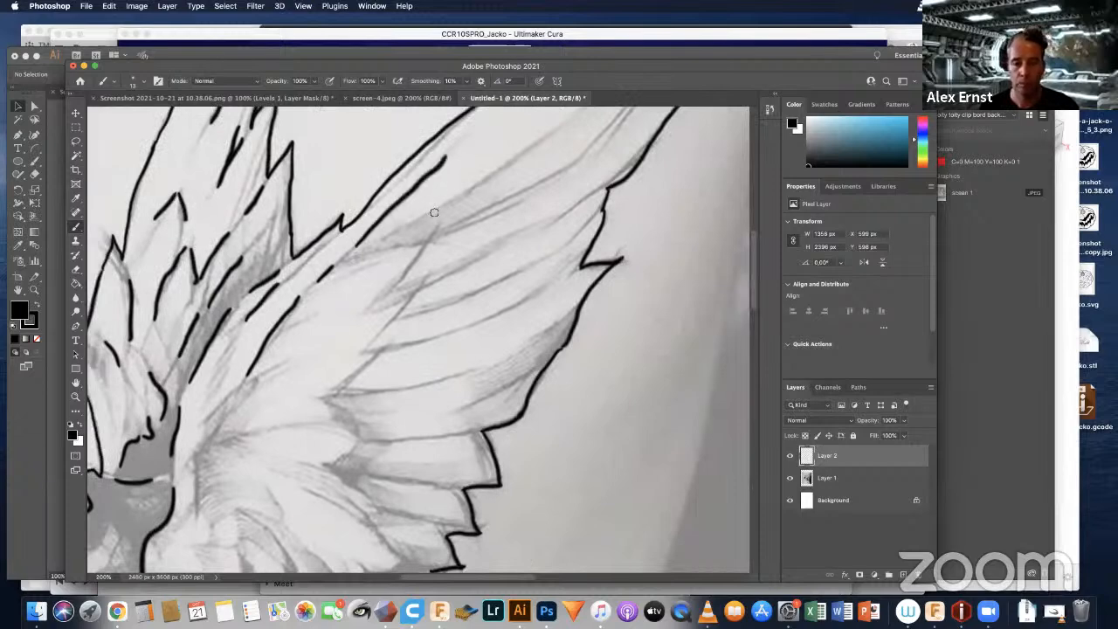
left_click_drag(434, 209, 546, 132)
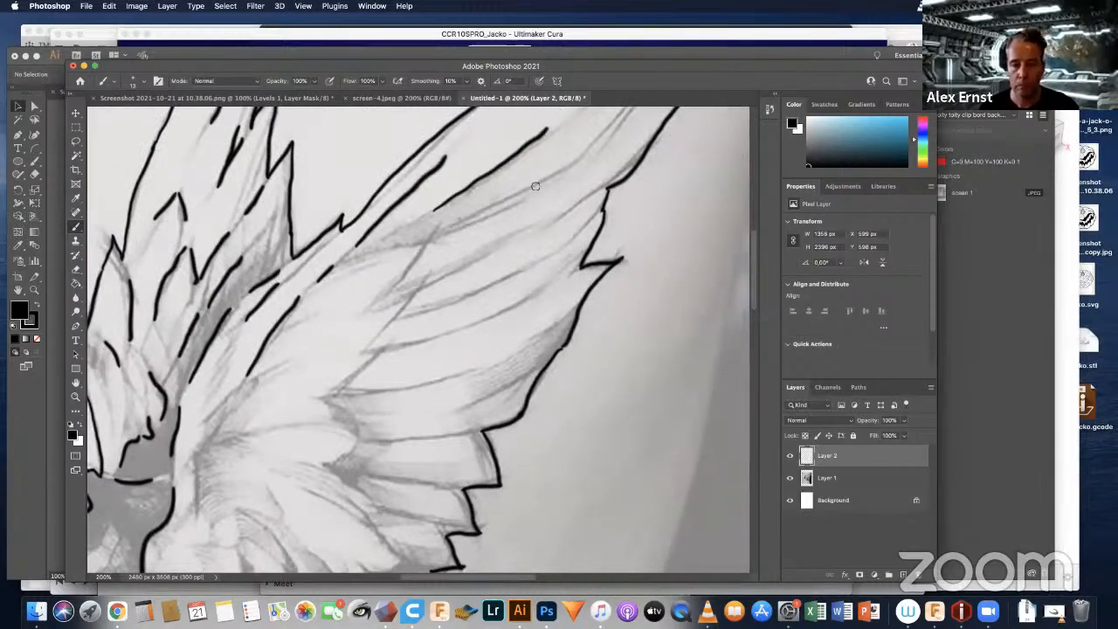
left_click_drag(458, 218, 587, 150)
left_click_drag(446, 271, 564, 199)
left_click_drag(431, 307, 548, 255)
left_click_drag(416, 342, 542, 281)
left_click_drag(398, 389, 535, 334)
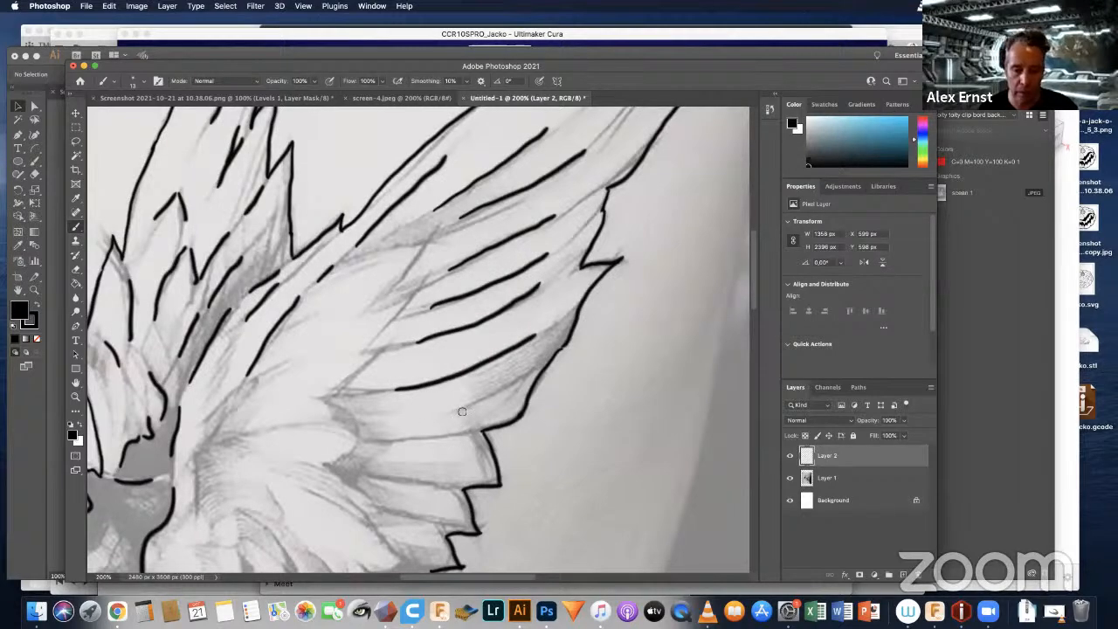
left_click_drag(419, 421, 508, 383)
Step: Trace the stepped edge of the near wing's inner feathers where they overlap the bases of the long flight feathers
left_click_drag(354, 378, 418, 274)
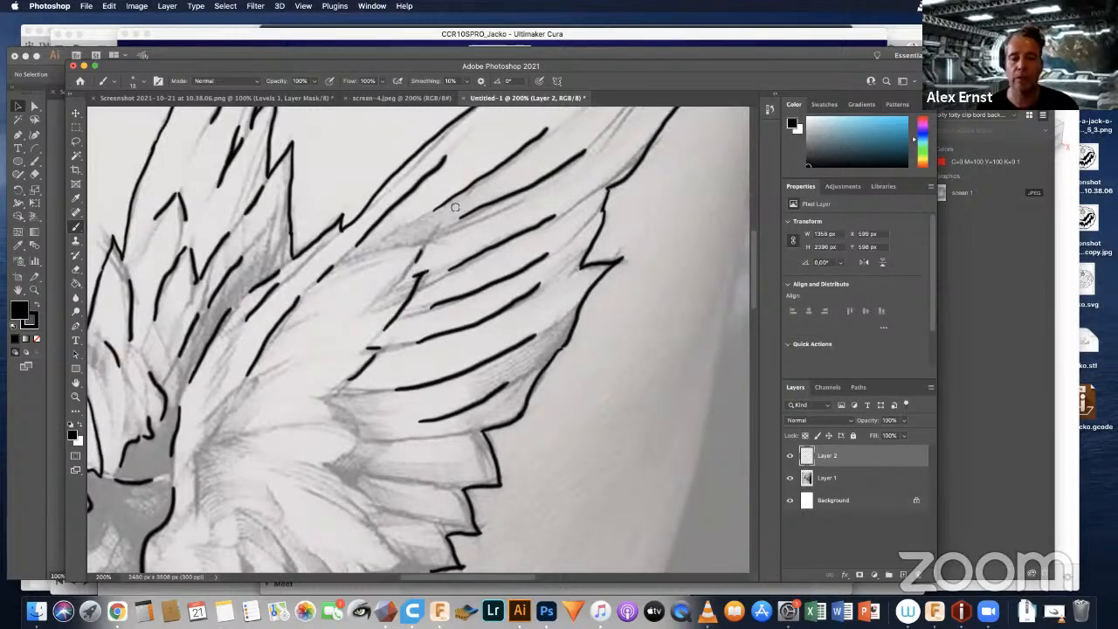
scroll(450, 257, "down", 5)
scroll(450, 258, "left", 4)
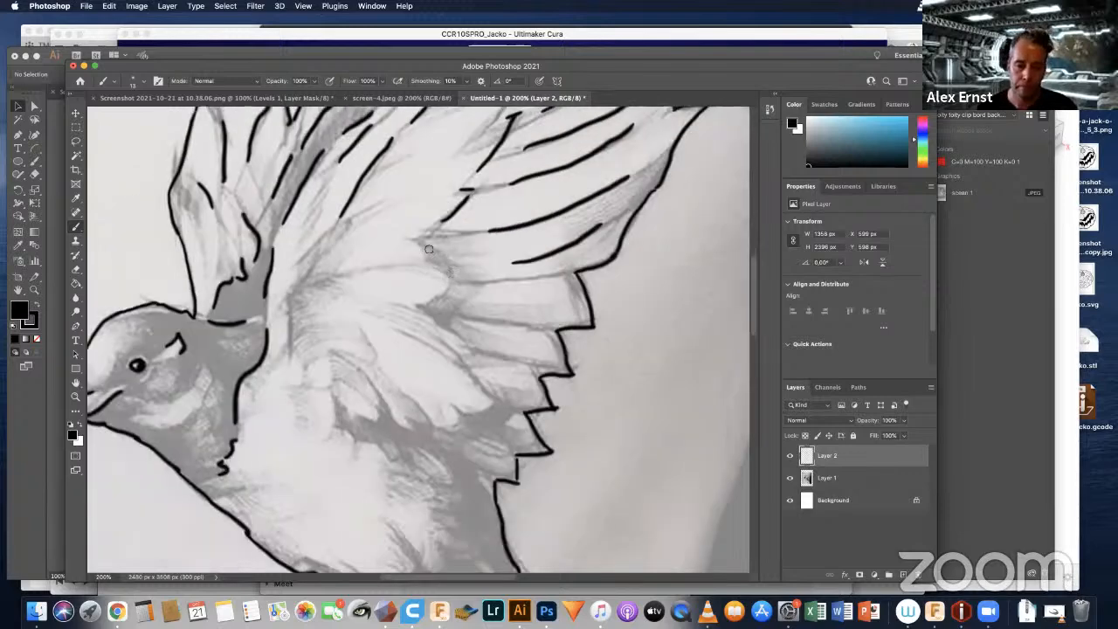
left_click_drag(428, 241, 452, 266)
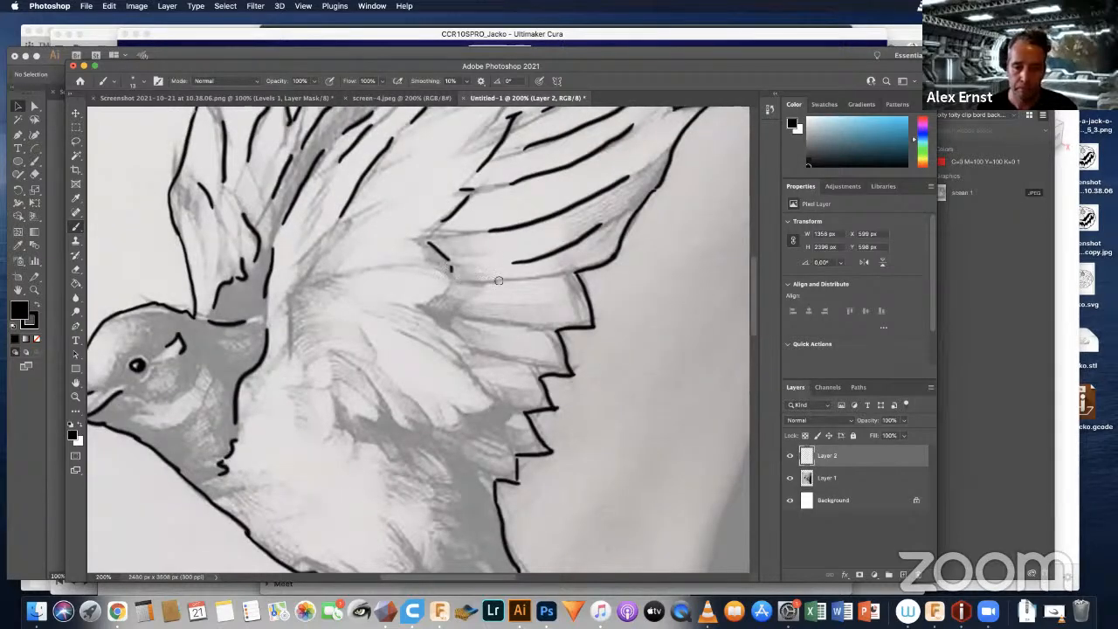
Step: Draw the lines dividing the near wing's short trailing feathers and outline the tips of the inner feathers overlapping them
mouse_move(529, 276)
left_mouse_down()
mouse_move(458, 282)
mouse_move(533, 320)
left_mouse_up()
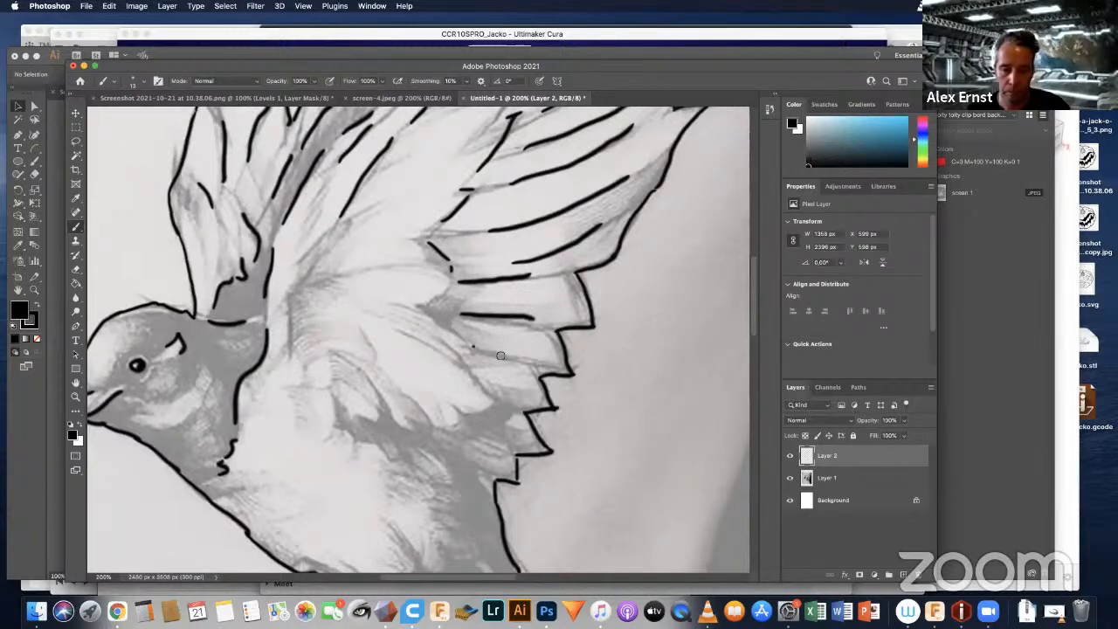
left_click_drag(500, 356, 531, 360)
mouse_move(406, 303)
left_mouse_down()
mouse_move(454, 324)
mouse_move(421, 307)
left_mouse_up()
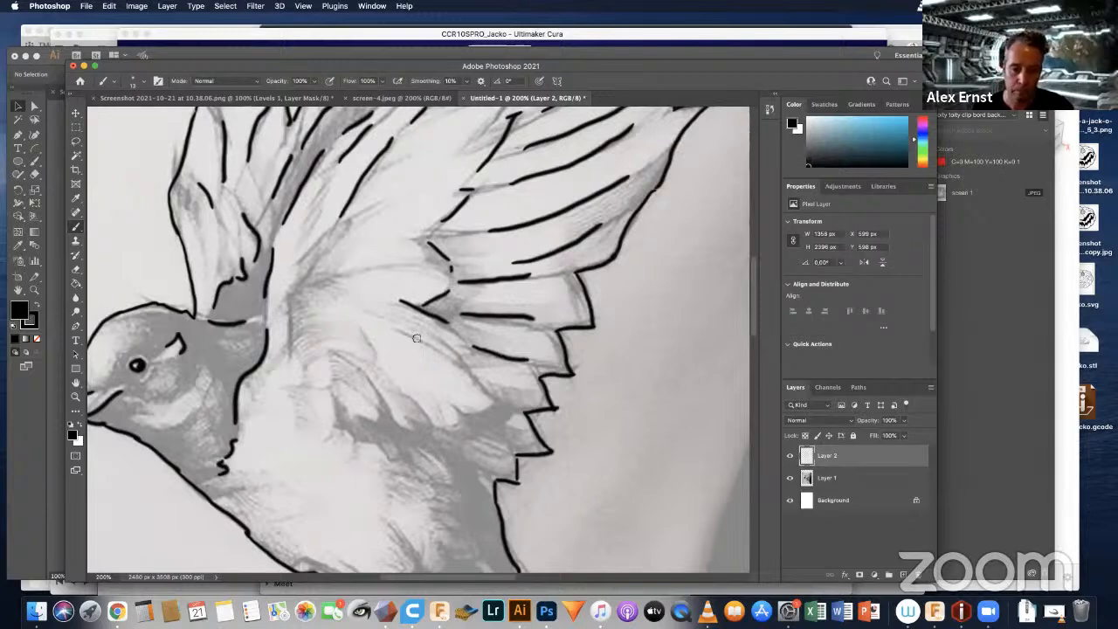
left_click_drag(464, 372, 507, 403)
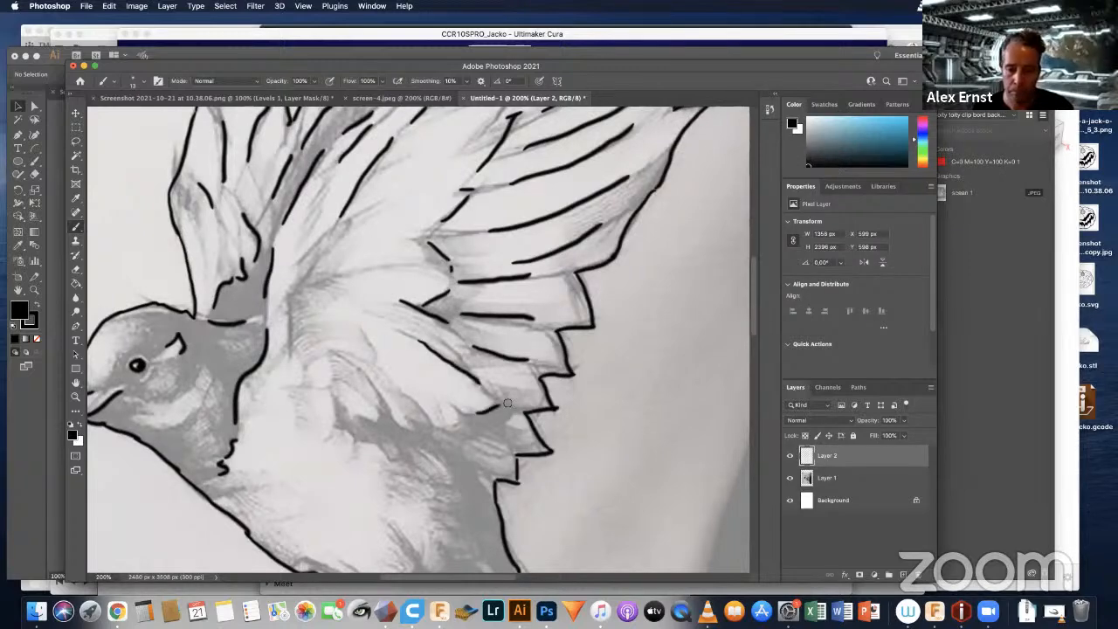
Step: Outline the lowest inner feather tips of the near wing and the ragged edge of the dark patch beneath them
mouse_move(413, 406)
left_mouse_down()
mouse_move(445, 427)
mouse_move(475, 417)
left_mouse_up()
left_click_drag(377, 392, 421, 426)
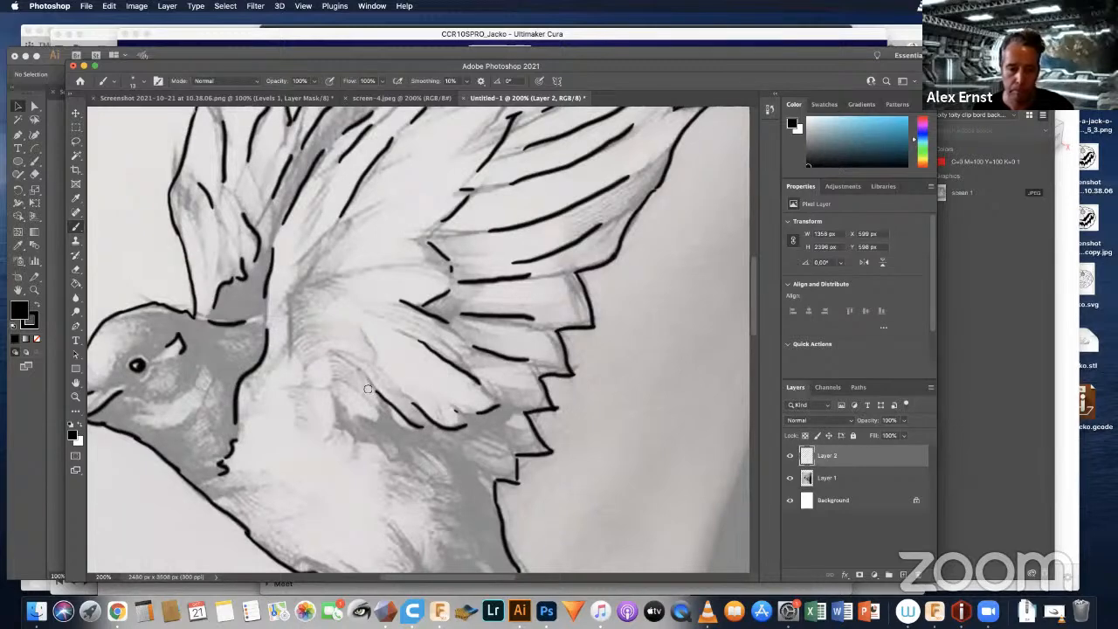
mouse_move(347, 406)
left_mouse_down()
mouse_move(362, 417)
mouse_move(380, 406)
mouse_move(358, 441)
mouse_move(452, 479)
left_mouse_up()
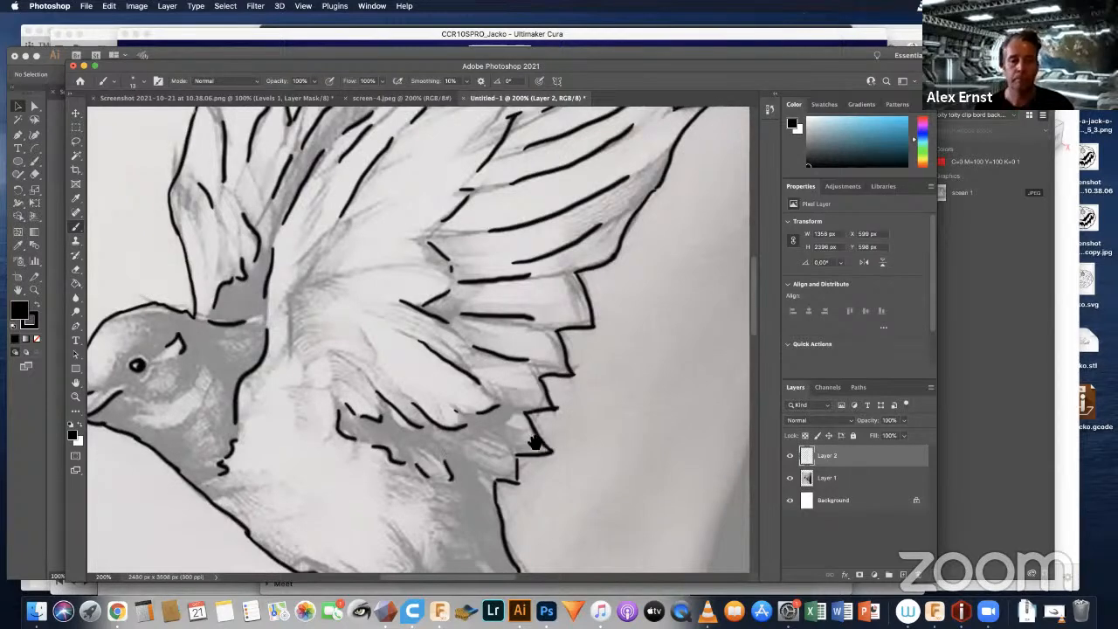
Step: Draw the curved front edge of the near wing's shoulder, from the body up toward the inner feathers
left_click_drag(535, 443, 558, 318)
left_click_drag(431, 267, 476, 367)
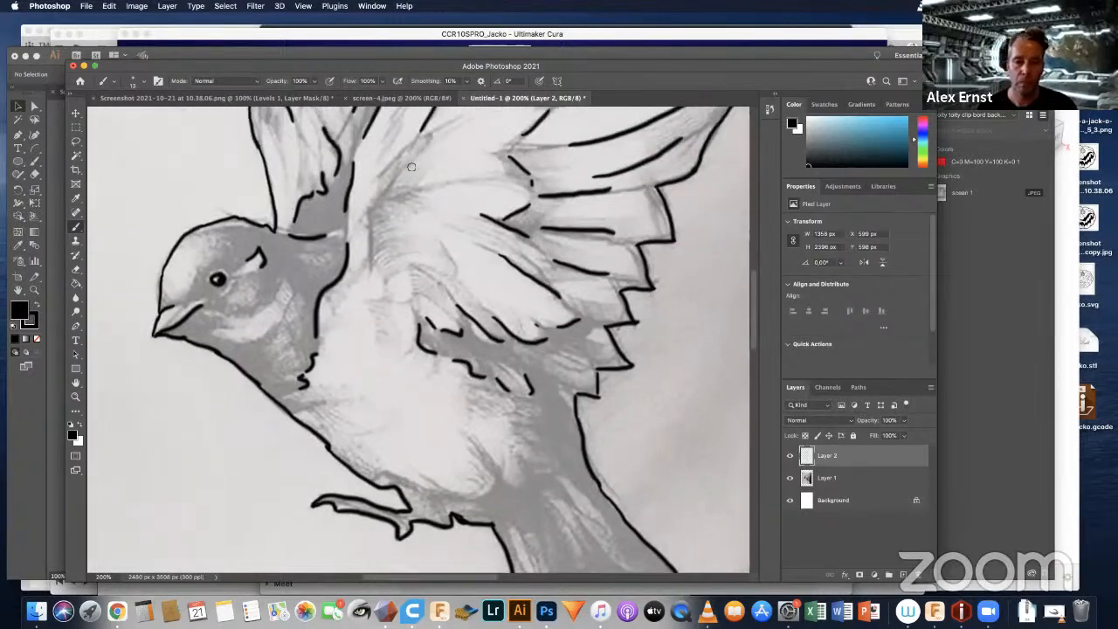
left_click_drag(375, 214, 379, 260)
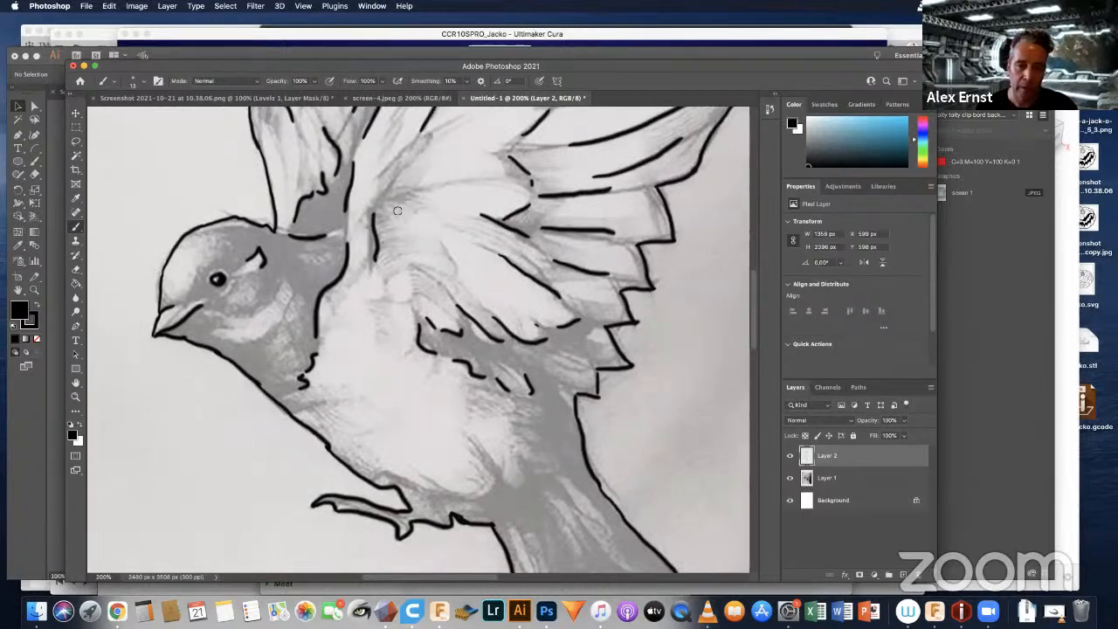
left_click_drag(376, 212, 407, 163)
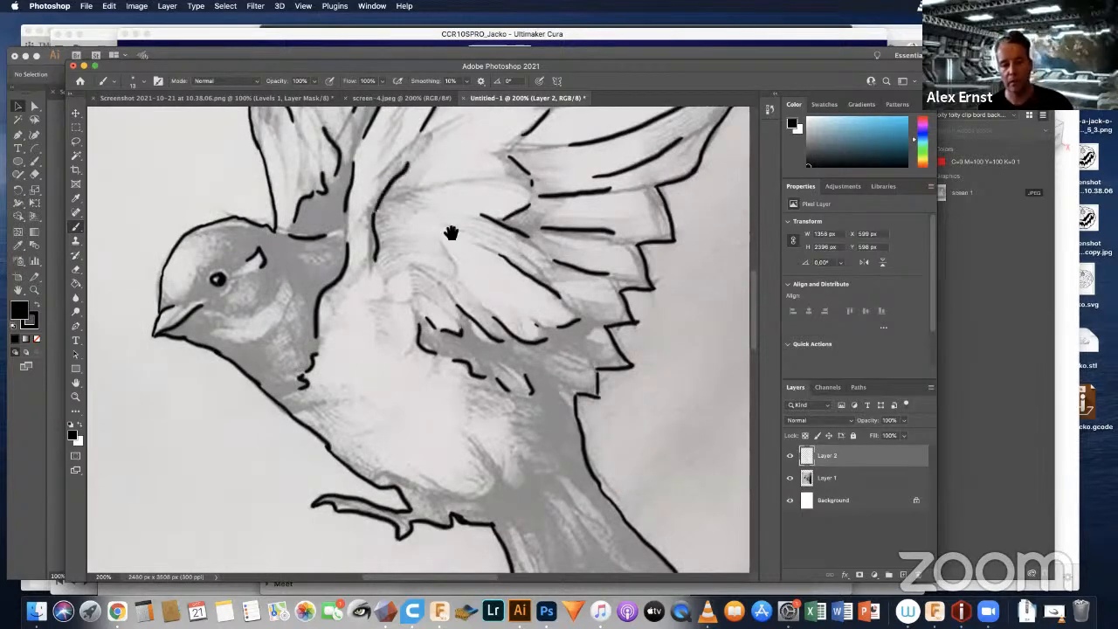
Step: Draw the rear edge of the swallow's white belly and short ragged feather marks where it meets the dark tail base
mouse_move(536, 543)
left_mouse_down()
mouse_move(538, 460)
mouse_move(483, 442)
left_mouse_up()
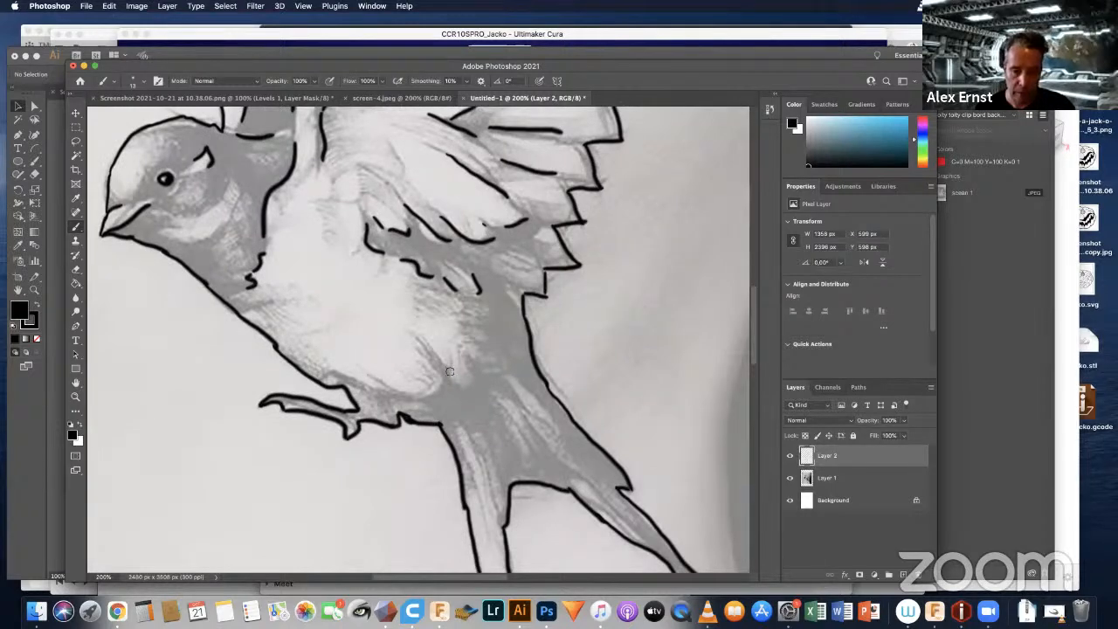
mouse_move(382, 380)
left_mouse_down()
mouse_move(418, 398)
mouse_move(428, 350)
left_mouse_up()
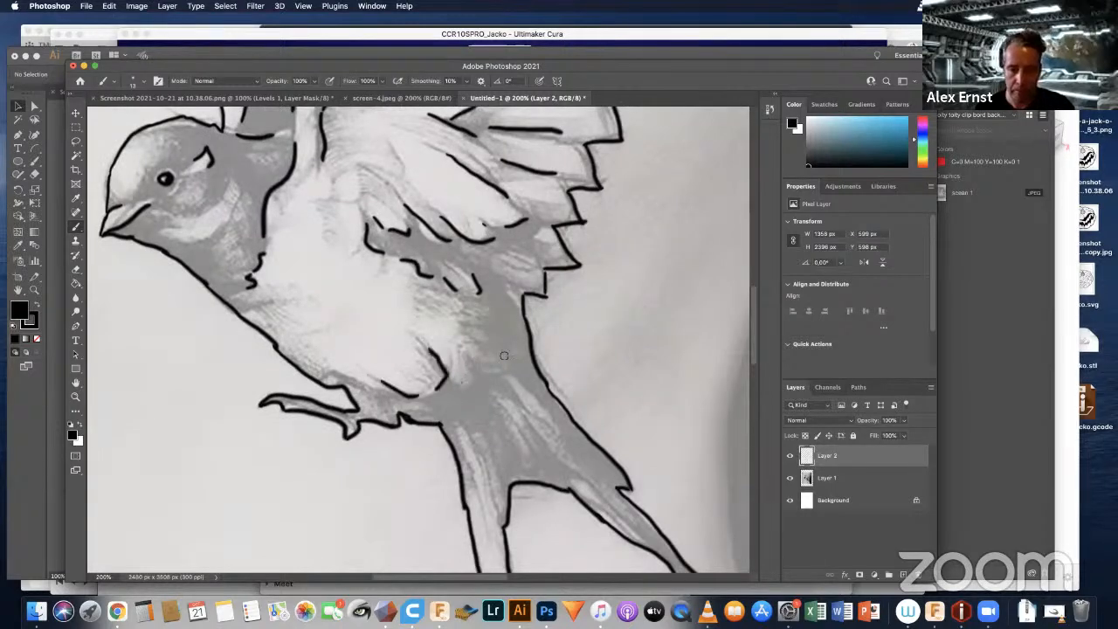
left_click_drag(461, 384, 474, 360)
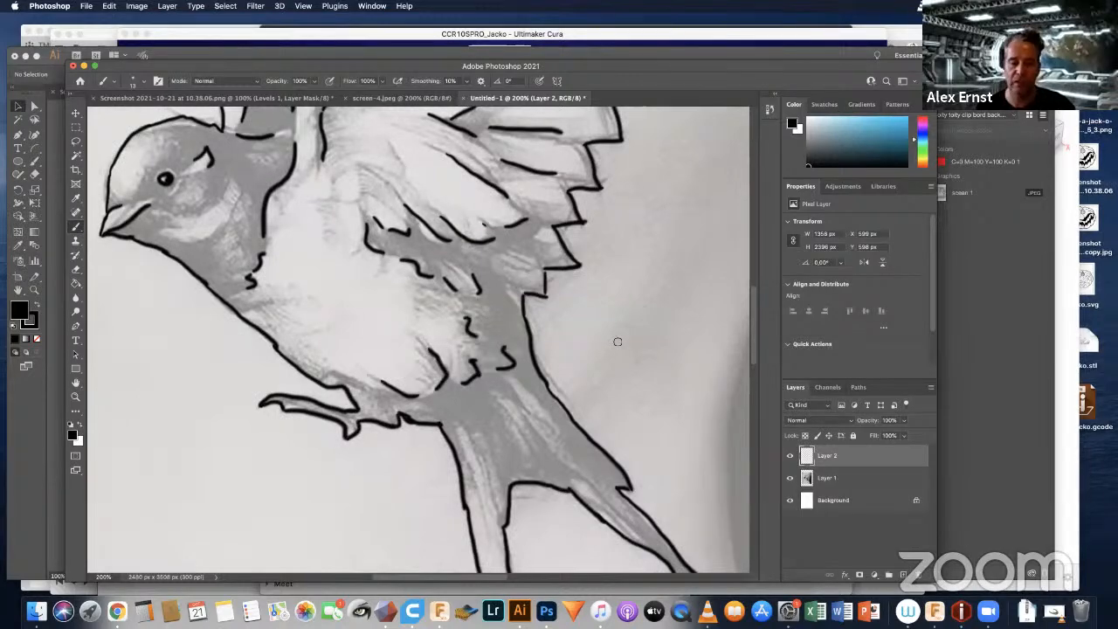
Step: Inspect the traced wing, body and tail lines for areas still missing detail
left_click_drag(602, 358, 583, 429)
left_click_drag(538, 277, 504, 374)
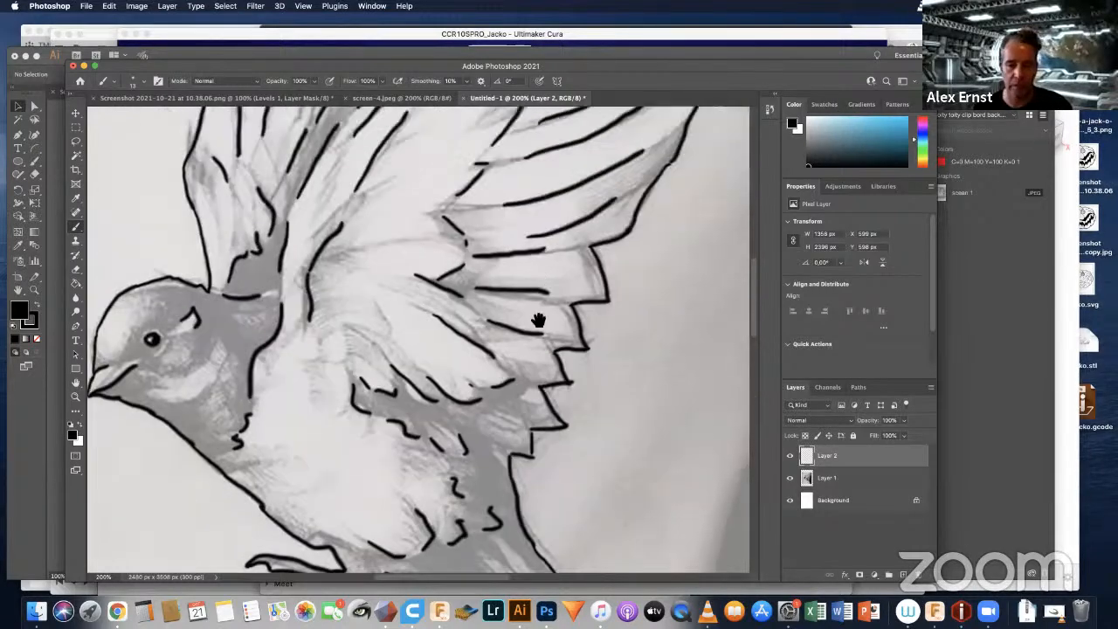
left_click_drag(559, 252, 504, 370)
left_click_drag(561, 226, 552, 157)
mouse_move(375, 489)
left_mouse_down()
mouse_move(416, 385)
mouse_move(420, 327)
left_mouse_up()
left_click_drag(481, 217, 506, 157)
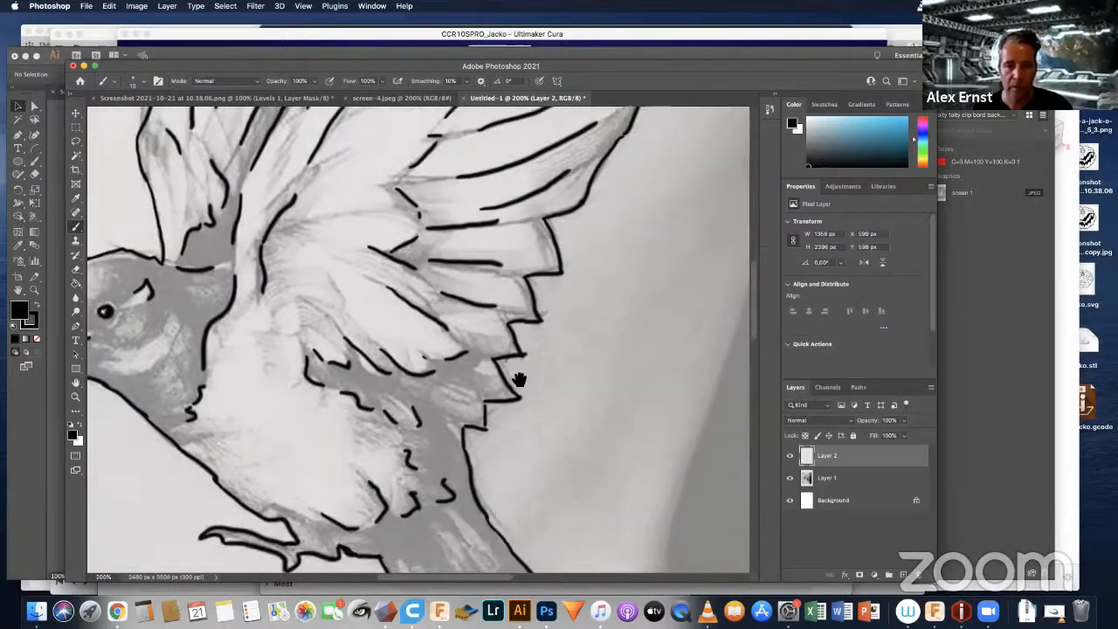
left_click_drag(519, 379, 571, 232)
mouse_move(597, 434)
left_mouse_down()
mouse_move(528, 341)
mouse_move(581, 359)
left_mouse_up()
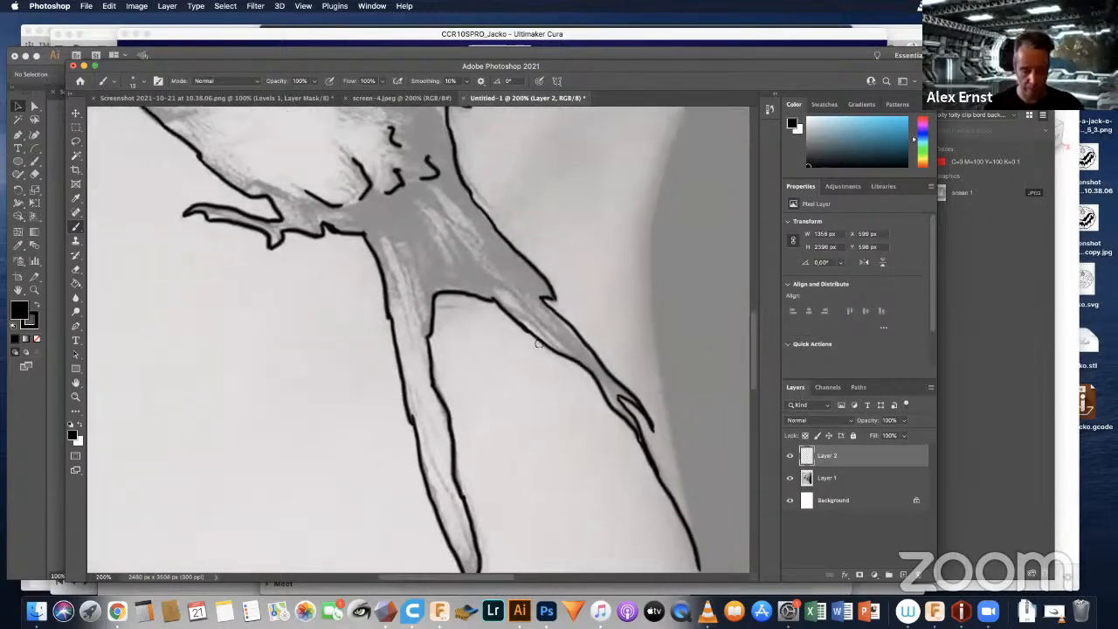
Step: Hide the reference photo on Layer 1 so that only the swallow line drawing shows on the white background
key("super+minus")
key("super+minus")
key("super+minus")
key("super+minus")
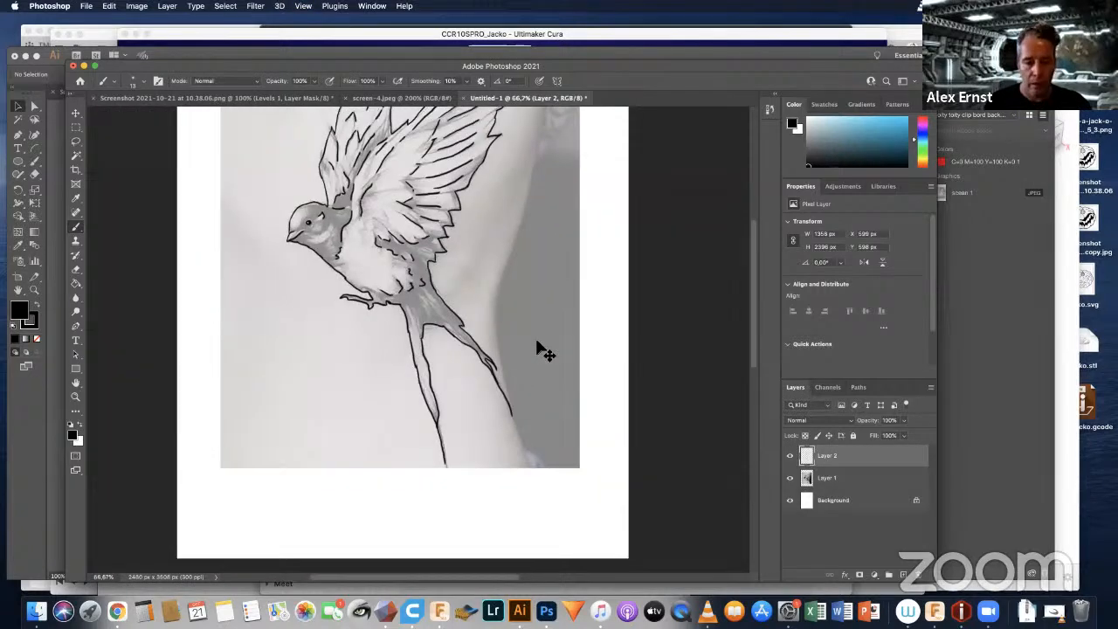
key("super+minus")
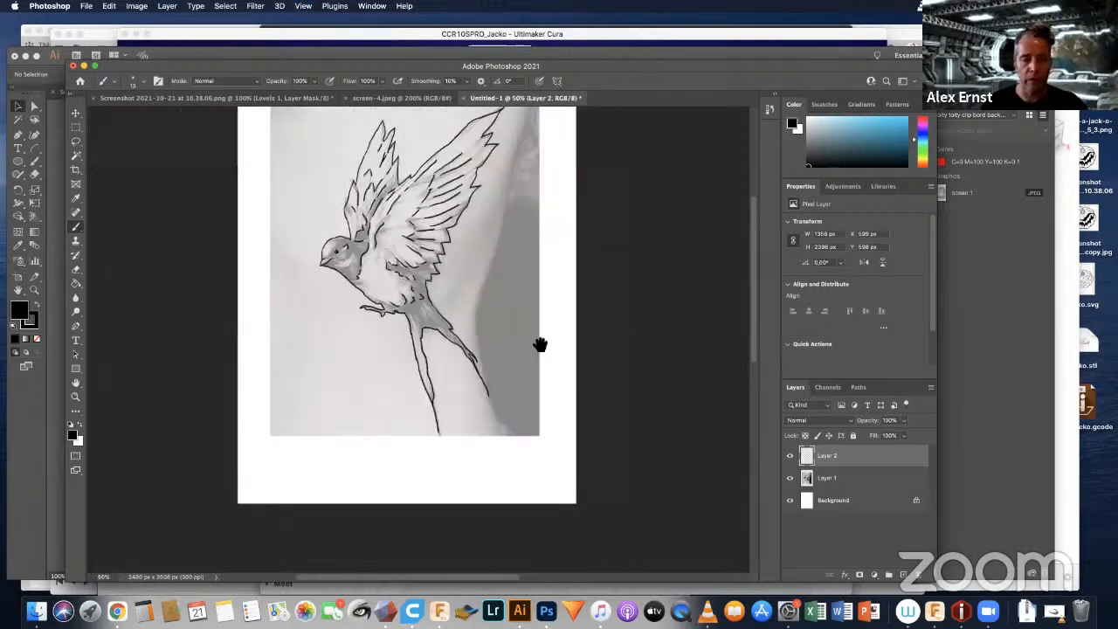
mouse_move(470, 212)
left_mouse_down()
mouse_move(495, 269)
mouse_move(524, 261)
left_mouse_up()
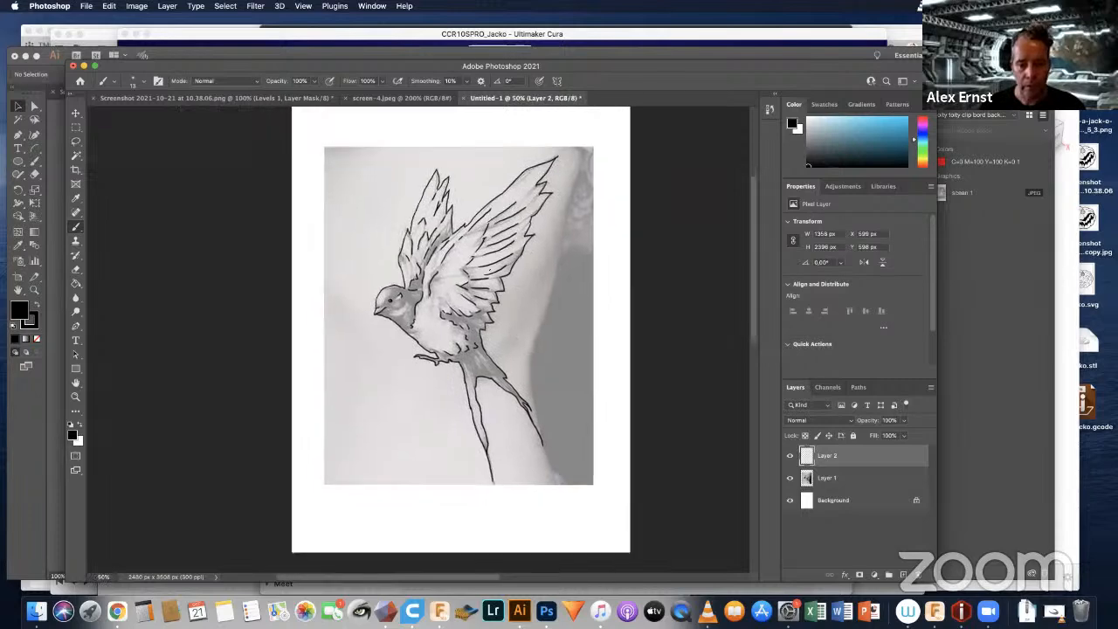
left_click(790, 478)
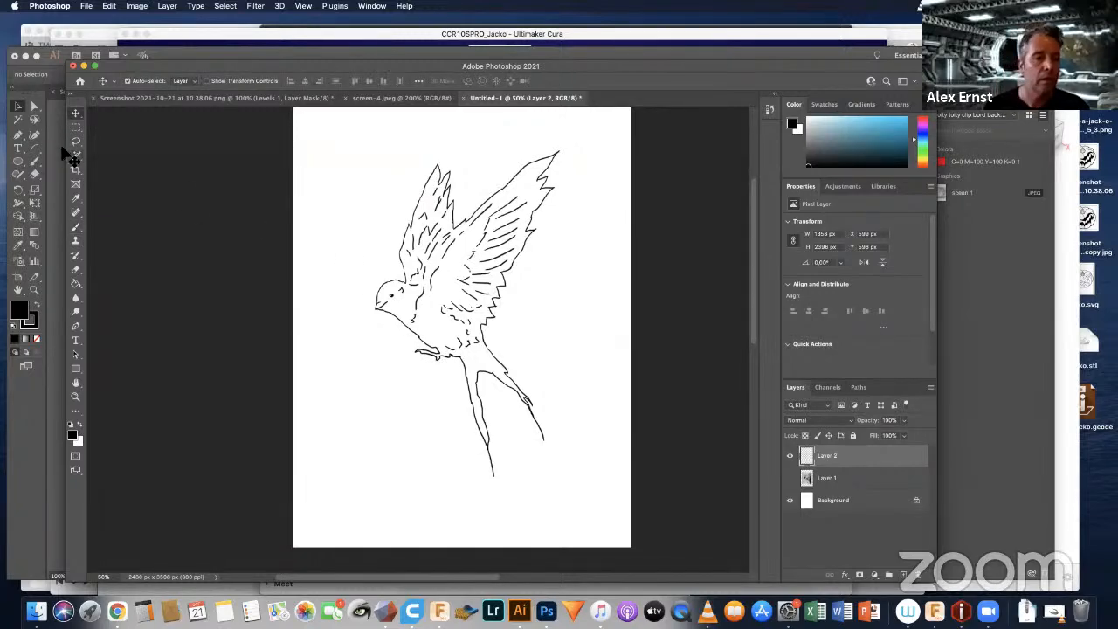
key("v")
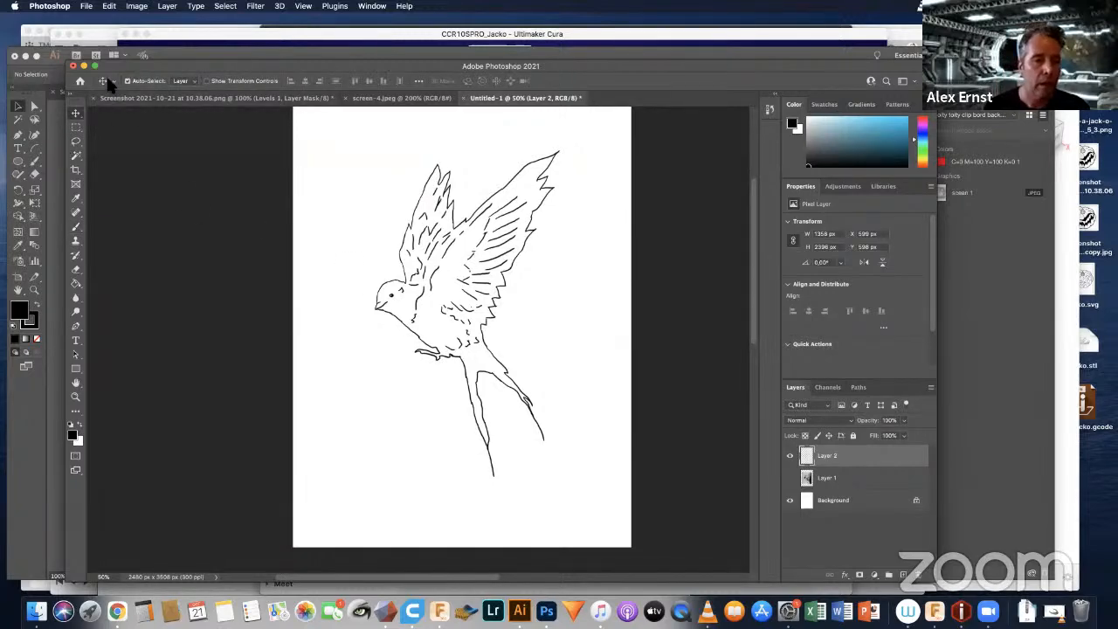
Step: Save a JPEG copy named swallow sketch.jpg in the Fakugesi 3DP folder at maximum quality (12), progressive format
left_click(87, 7)
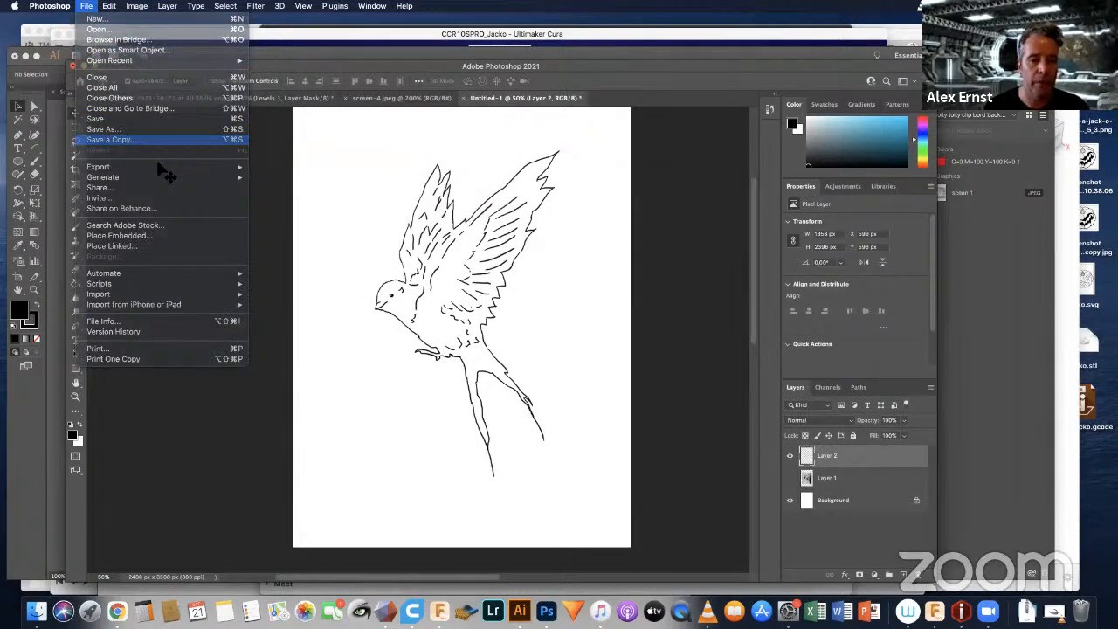
left_click(110, 139)
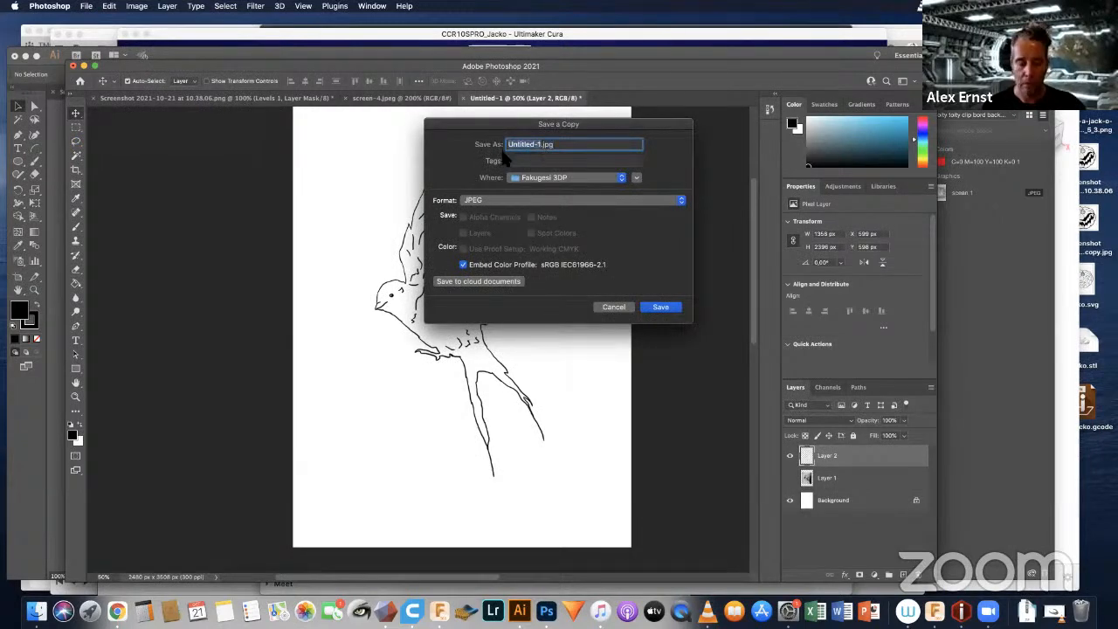
type("swallow sketch")
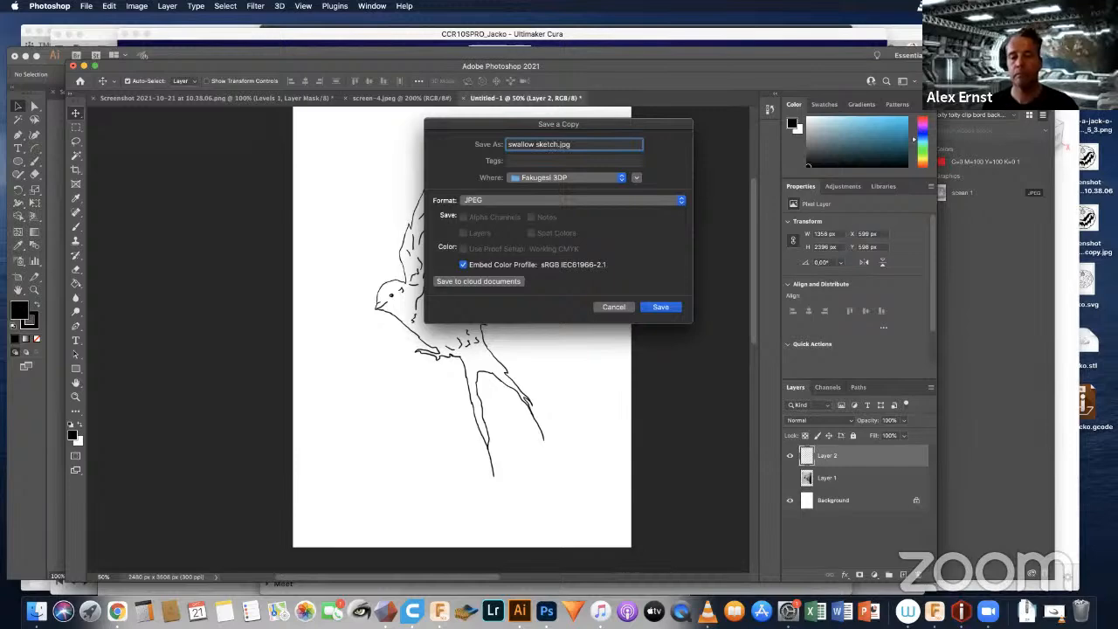
left_click(661, 306)
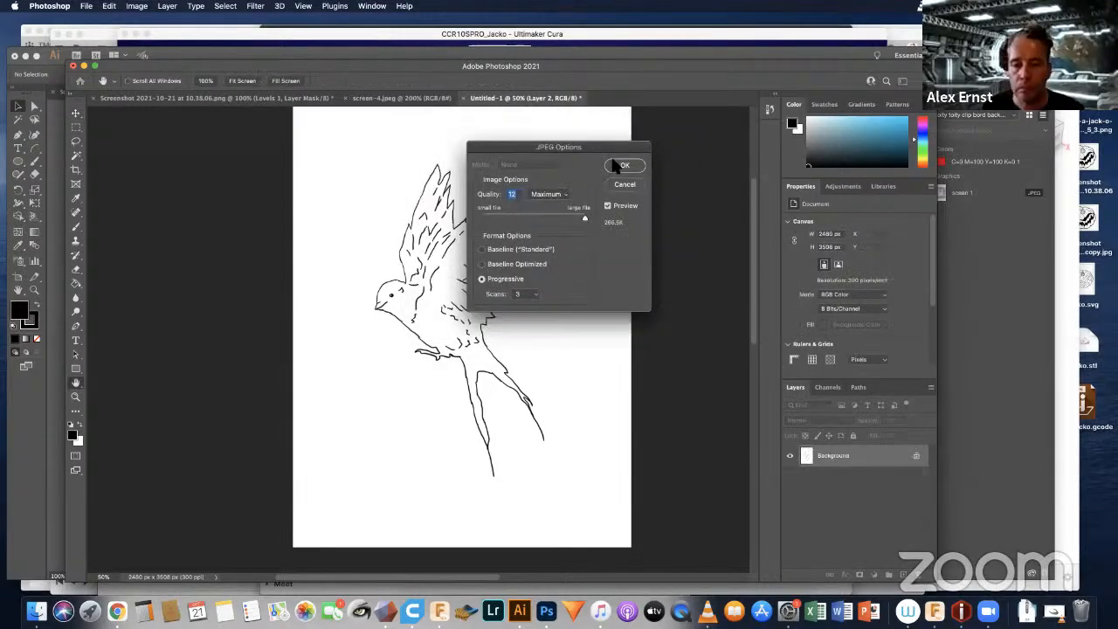
left_click(621, 165)
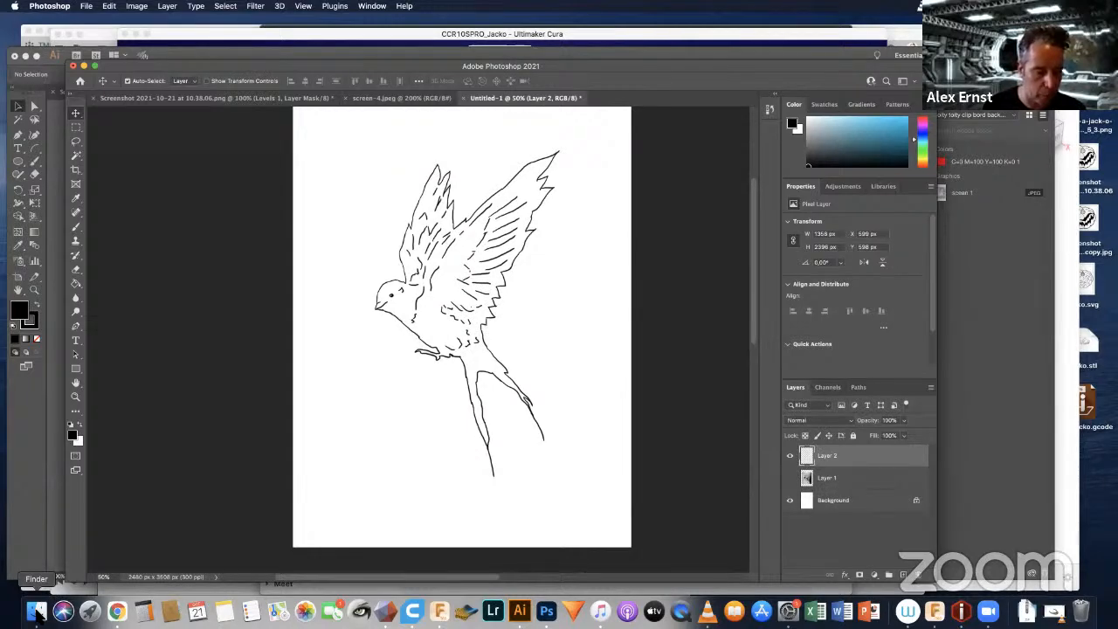
Step: Open swallow sketch.jpg from the Fakugesi 3DP folder on the Desktop in Illustrator
left_click(36, 611)
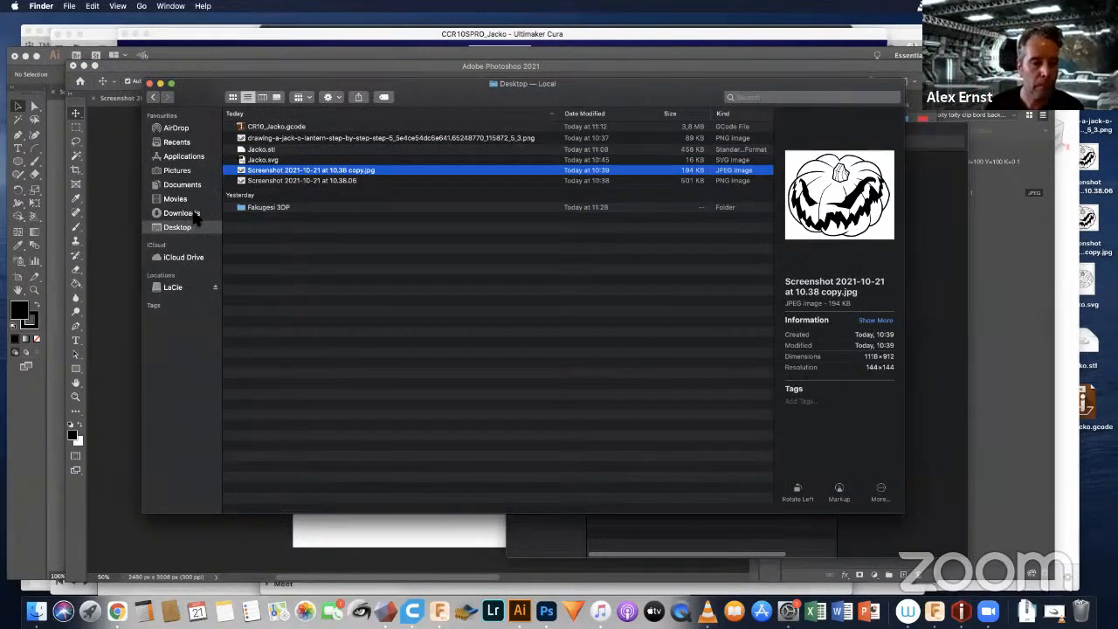
double_click(271, 207)
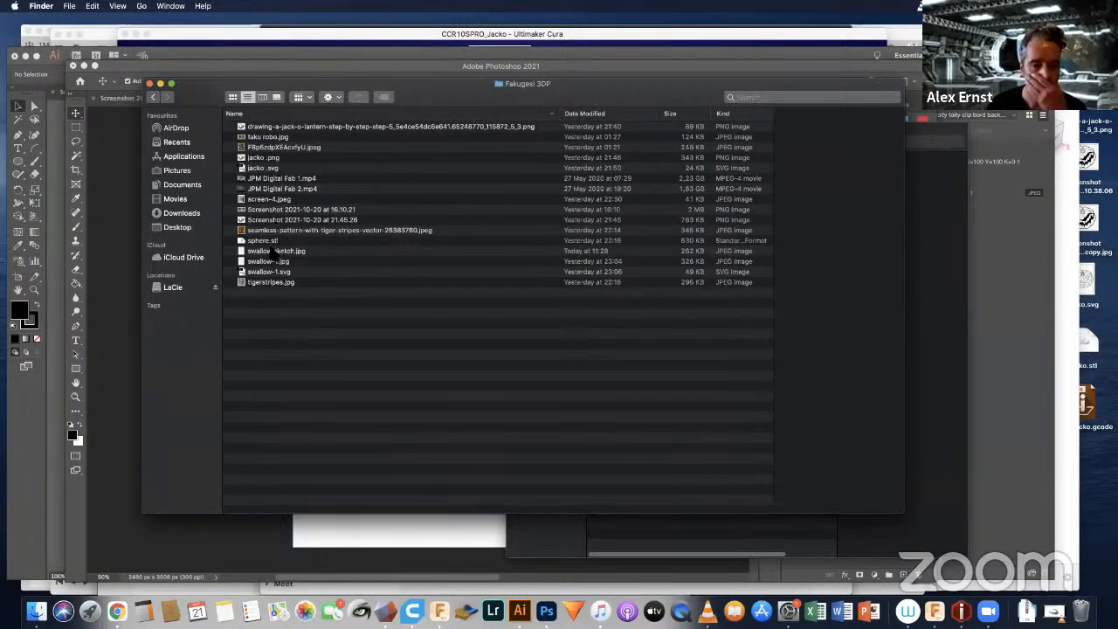
left_click(271, 250)
right_click(273, 250)
mouse_move(374, 265)
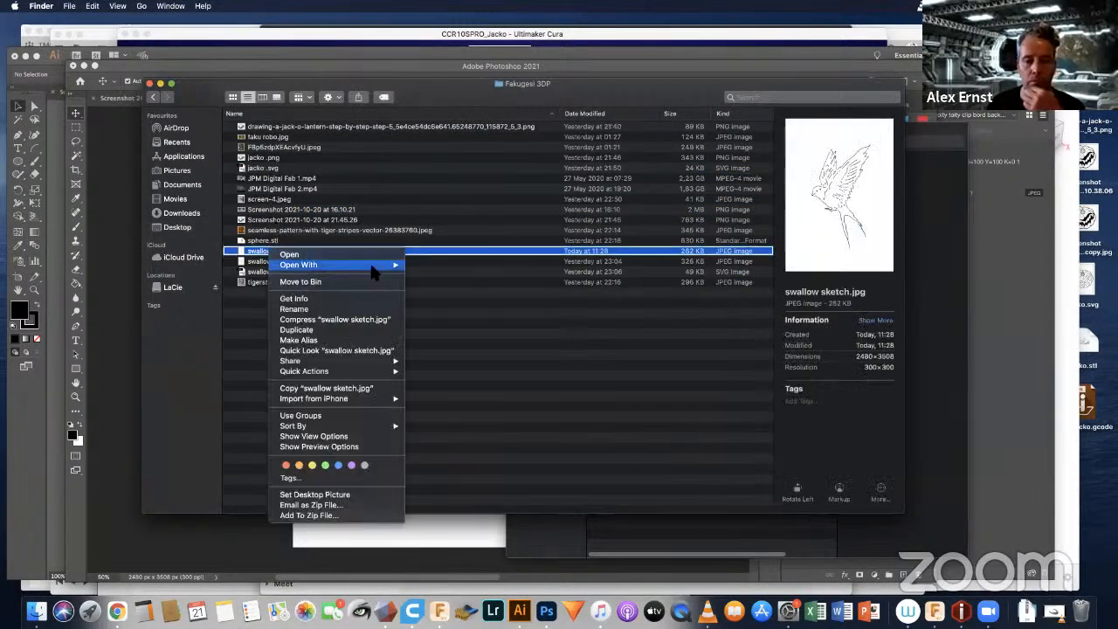
left_click(454, 283)
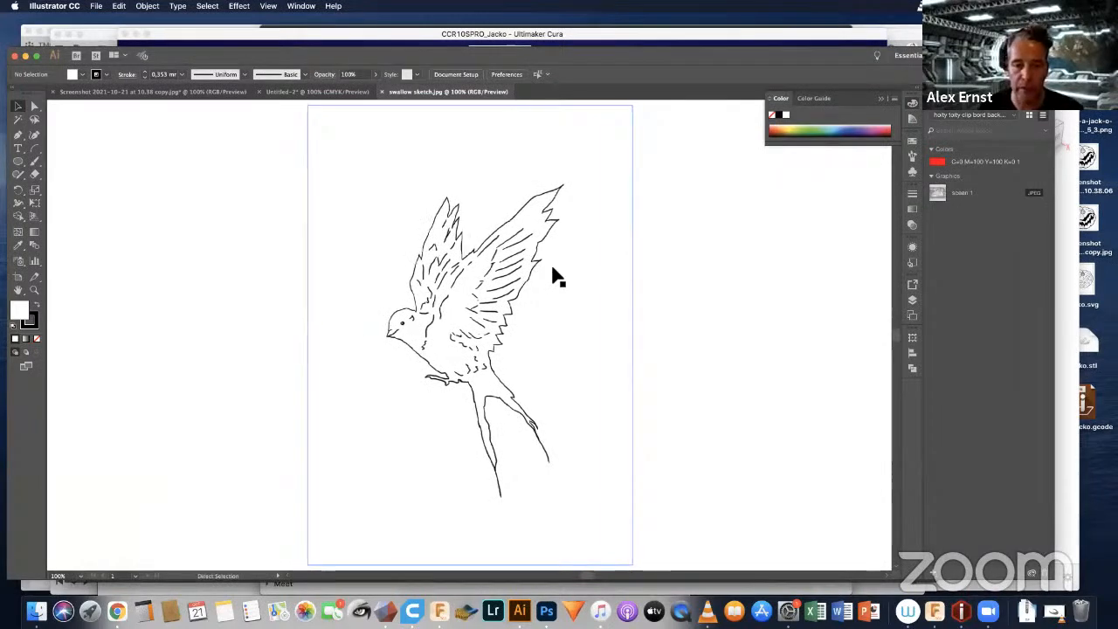
Step: Switch to the Tracing workspace and run Image Trace on the swallow image in Black and White mode with threshold 128
scroll(557, 277, "up", 1, "alt")
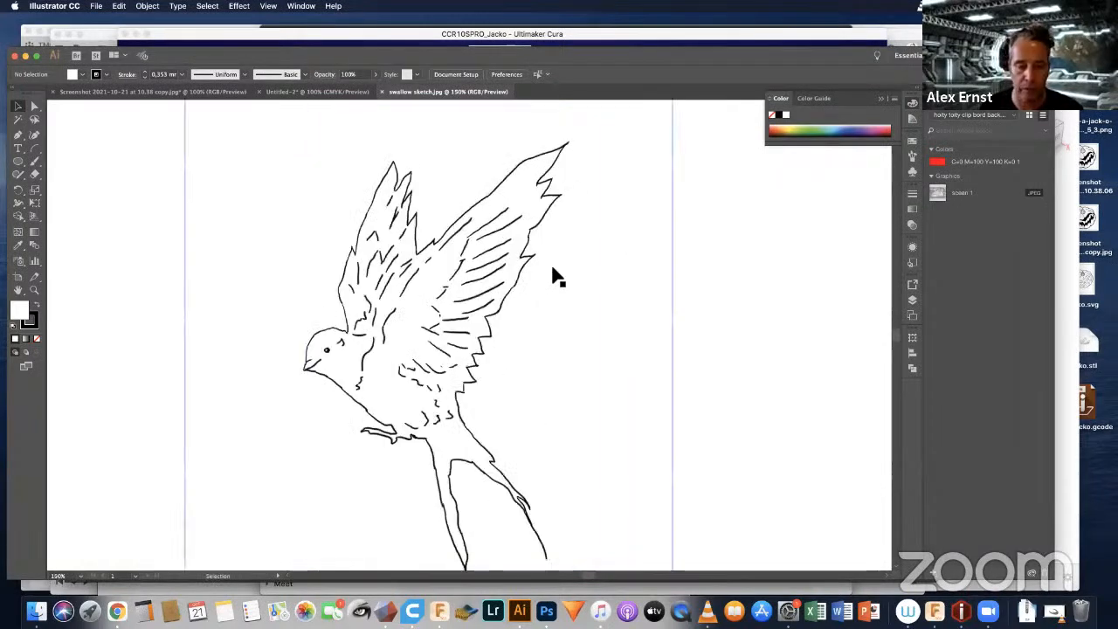
scroll(557, 278, "down", 1, "alt")
scroll(557, 278, "down", 1, "alt")
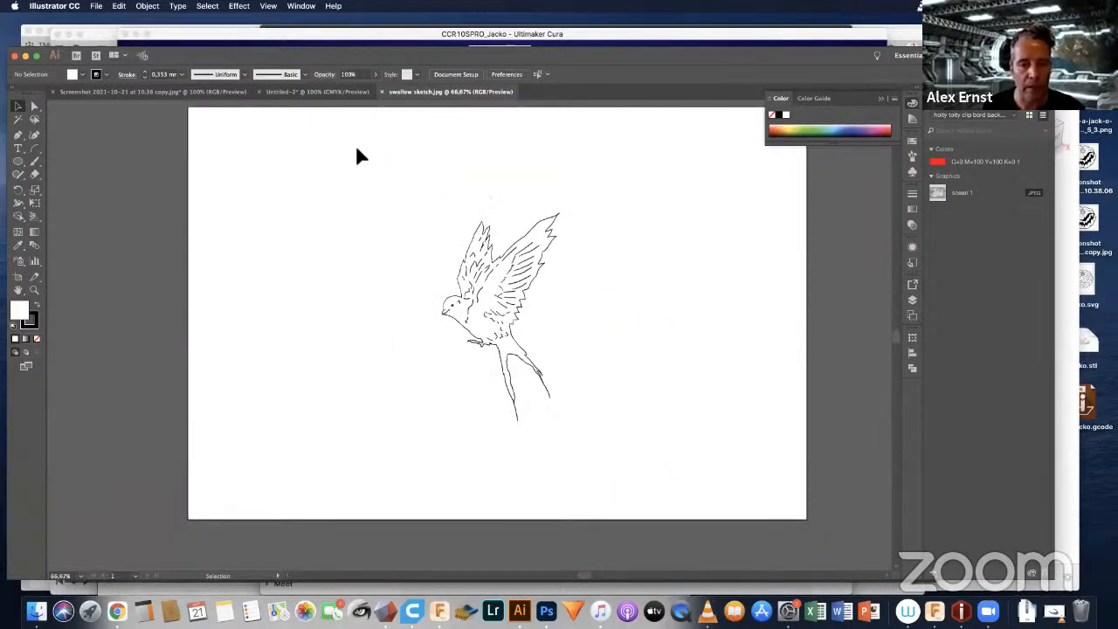
left_click_drag(341, 135, 662, 530)
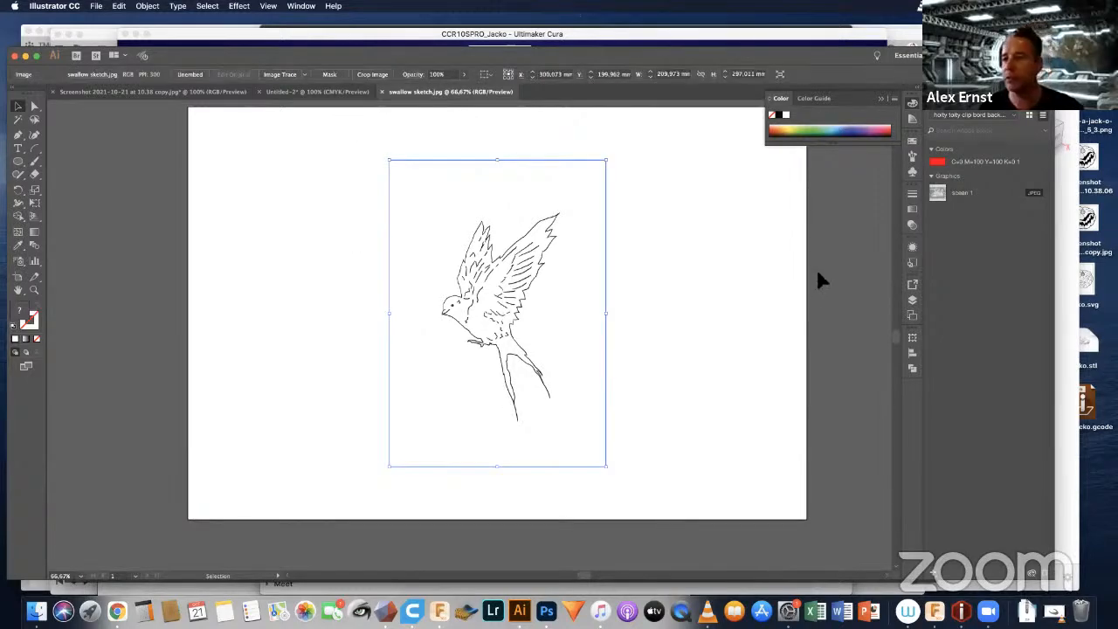
left_click(909, 55)
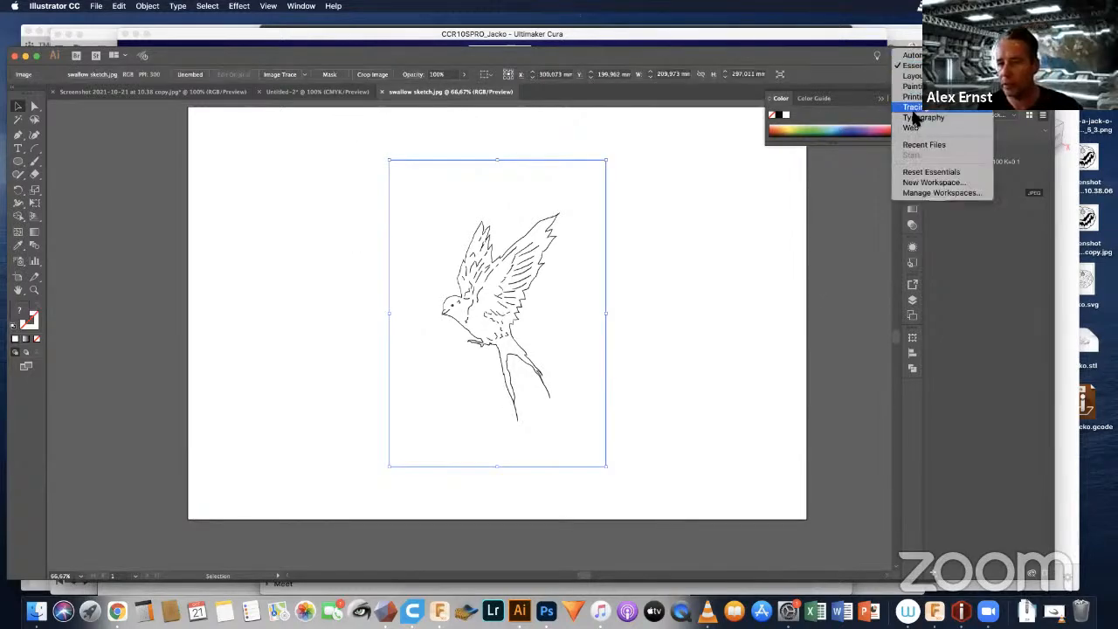
left_click(915, 108)
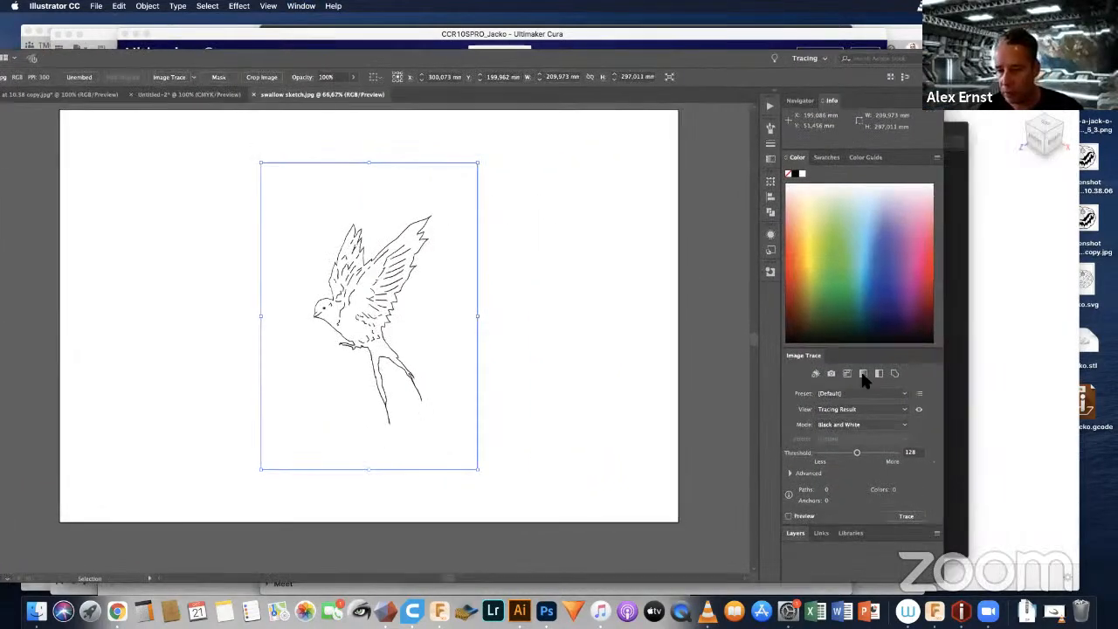
left_click(905, 516)
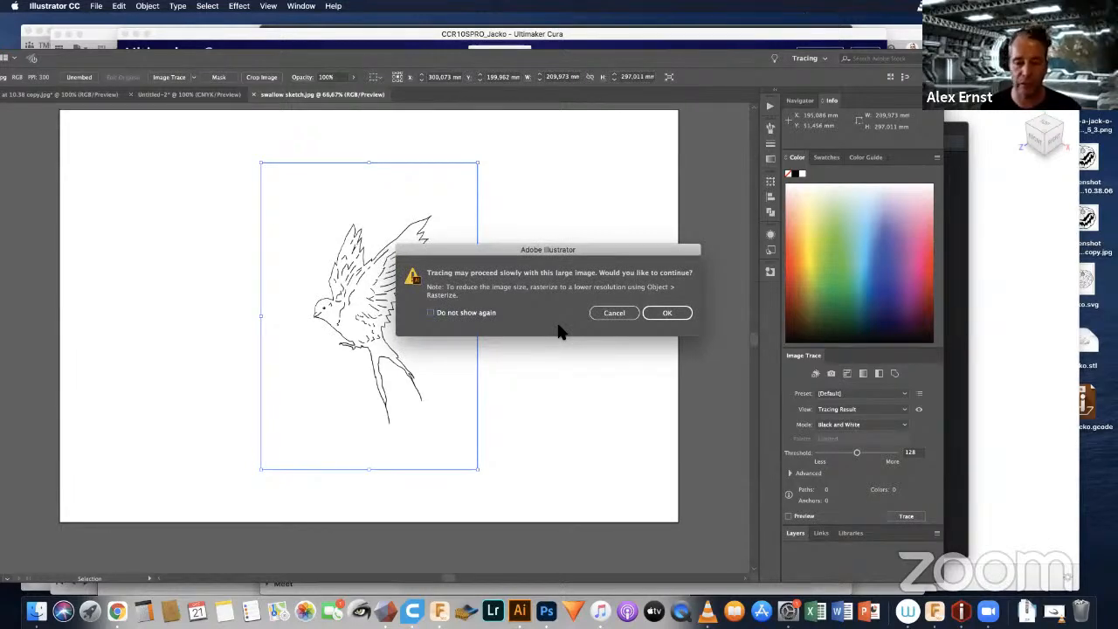
left_click(661, 317)
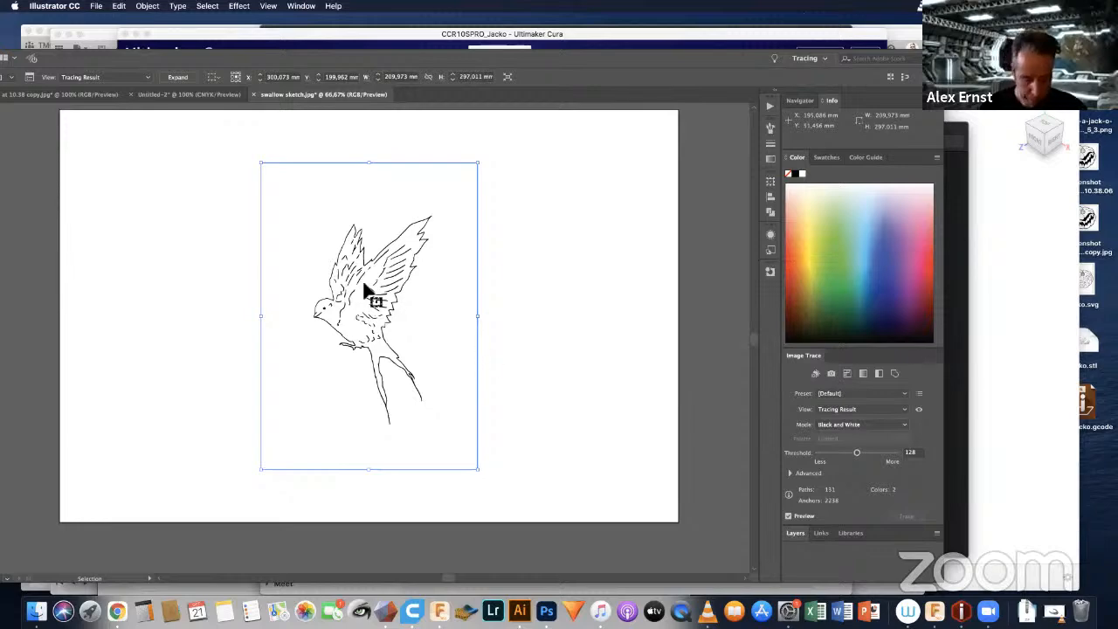
Step: Examine the shape and edges of the traced feather lines on the near wing at high magnification
key("super+1")
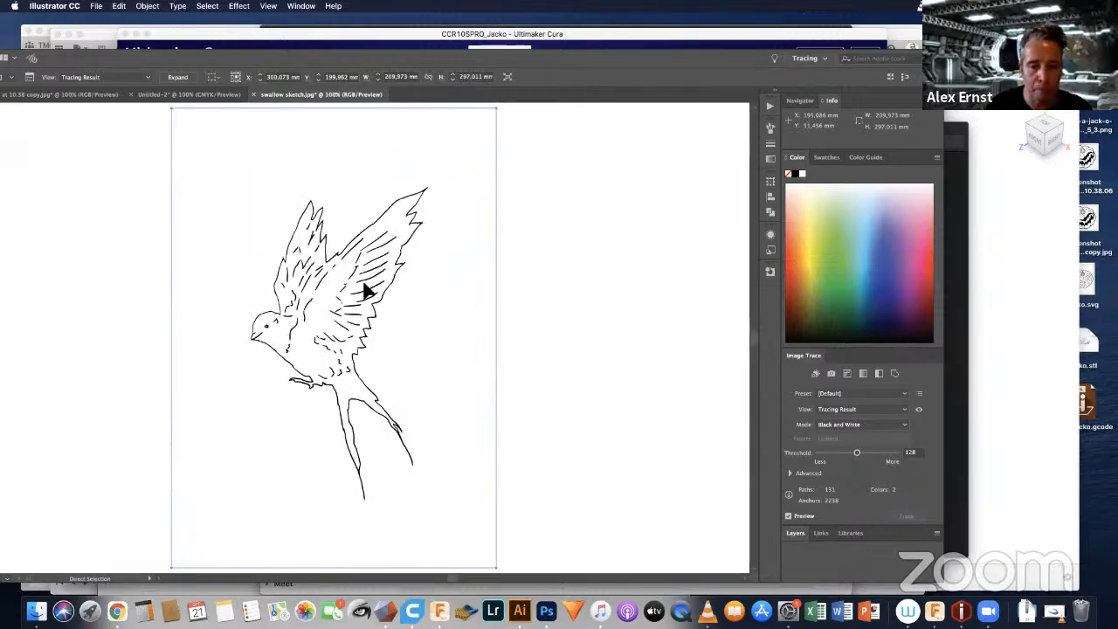
scroll(365, 291, "up", 6, "alt")
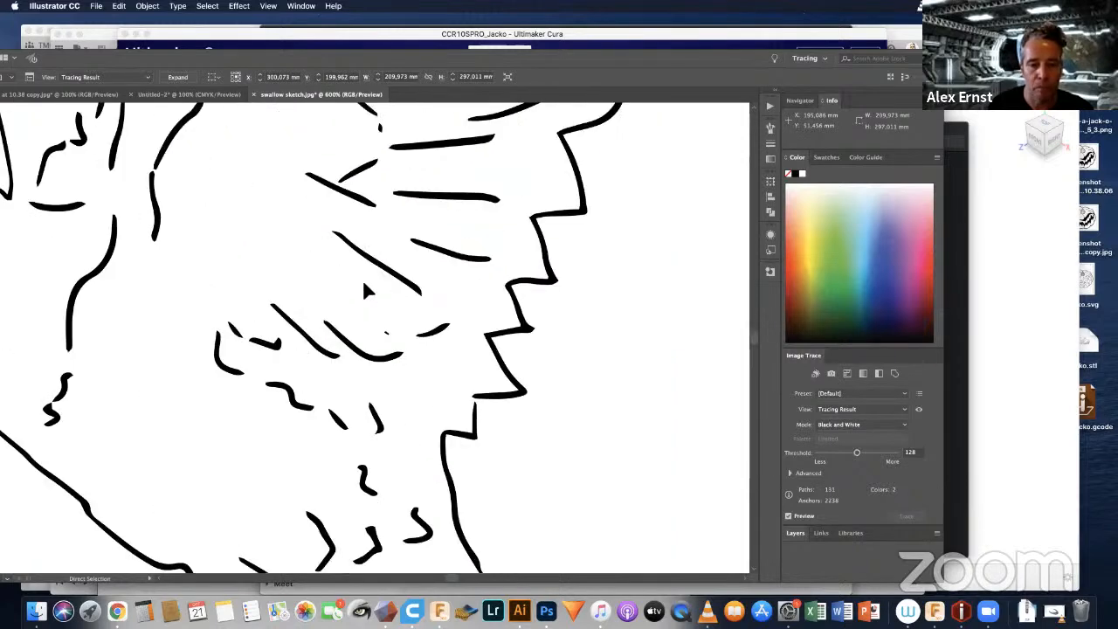
scroll(365, 290, "up", 2, "alt")
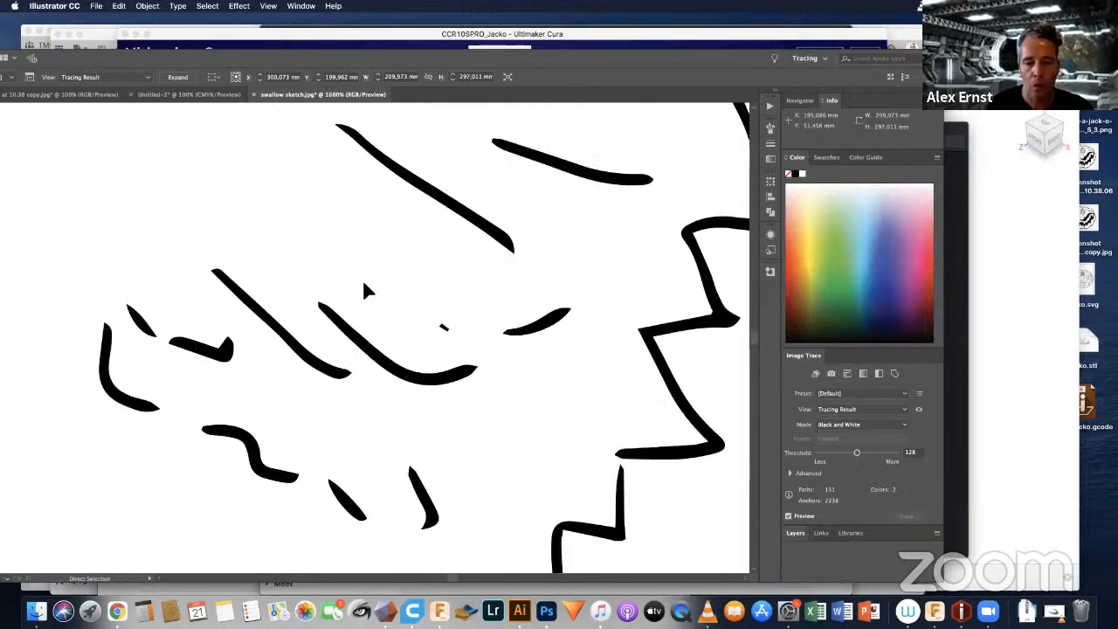
scroll(365, 291, "up", 1, "alt")
scroll(365, 291, "up", 1, "alt")
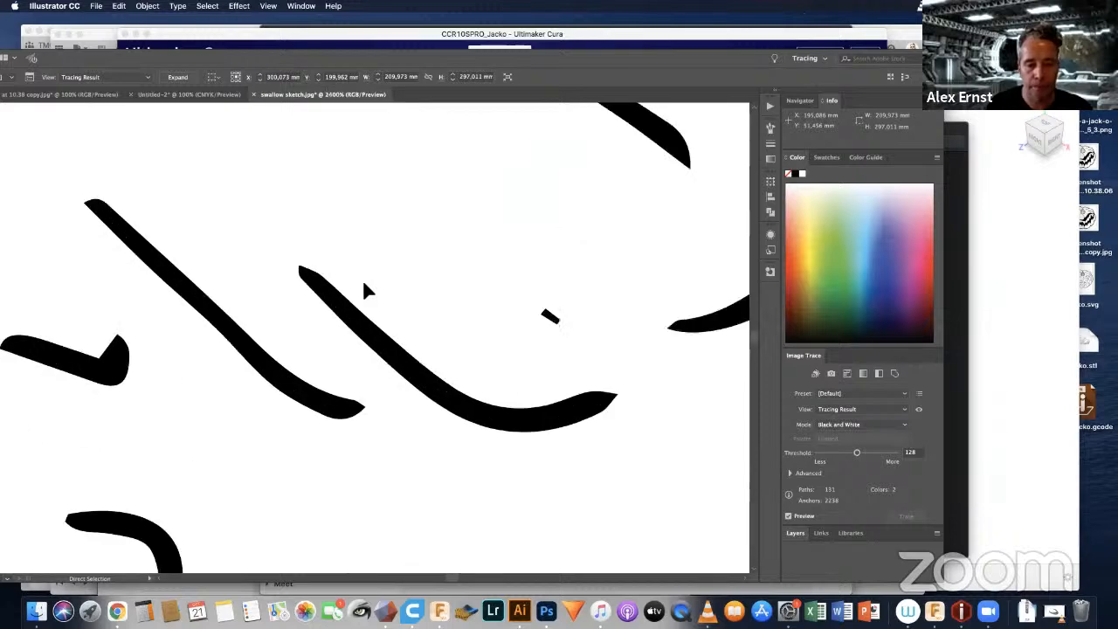
scroll(365, 291, "up", 1, "alt")
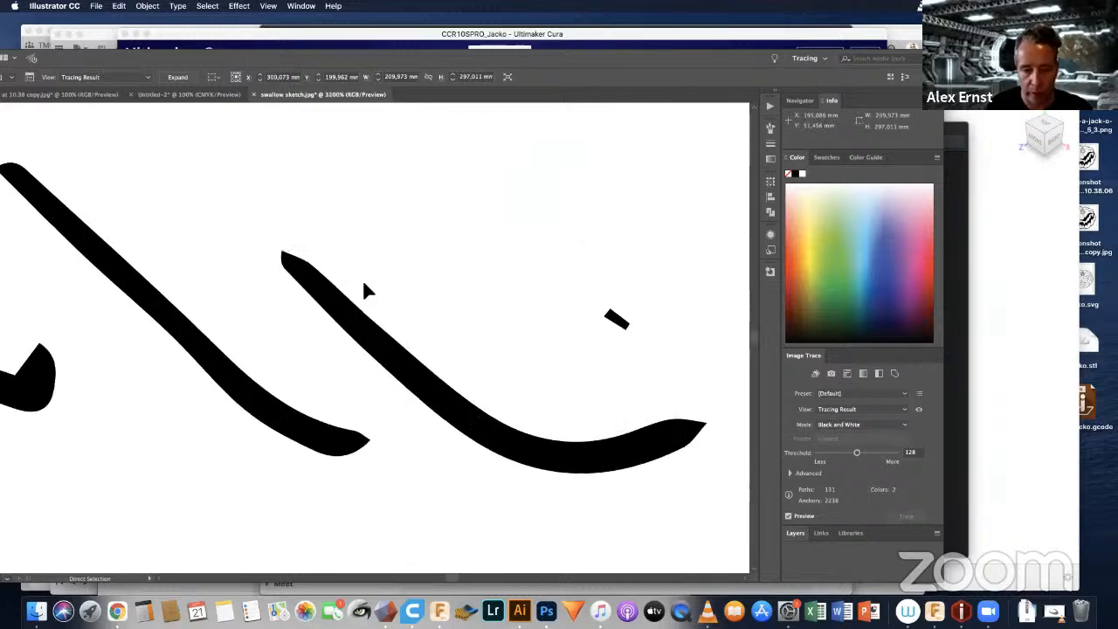
Step: Examine the traced feather lines and the near wing's jagged trailing edge for breaks in the outline
scroll(364, 285, "down", 3, "alt")
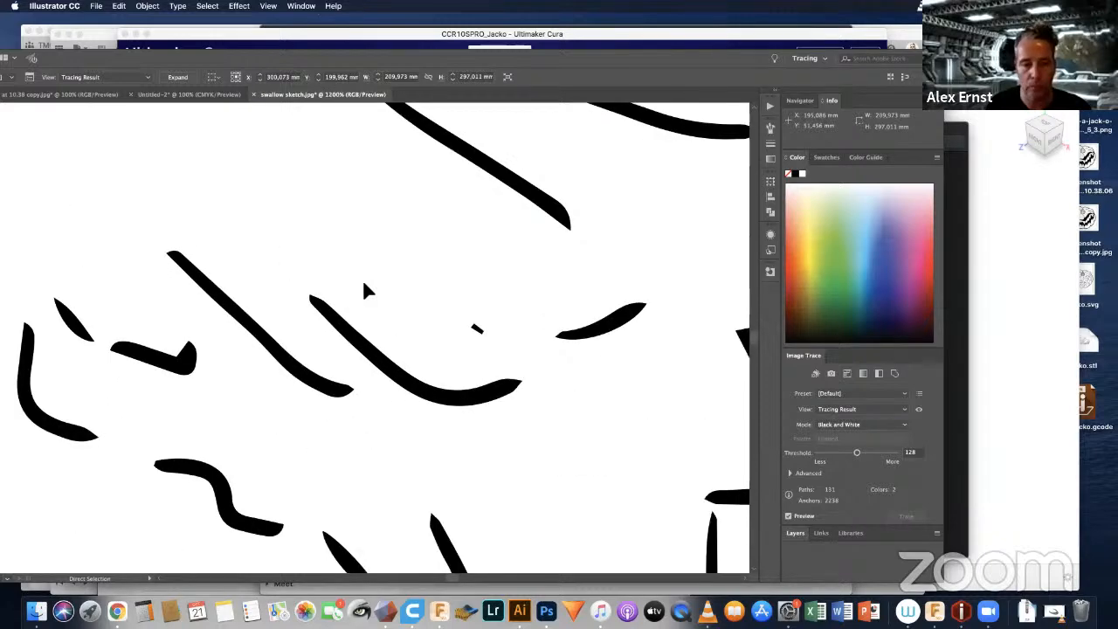
scroll(364, 285, "down", 2, "alt")
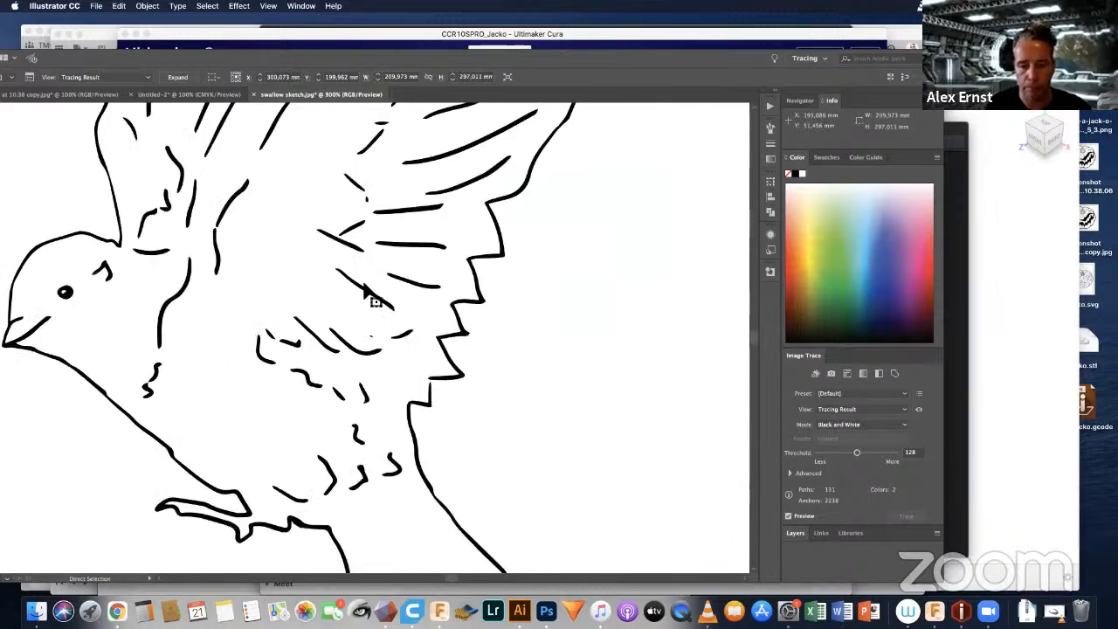
scroll(369, 295, "down", 1, "alt")
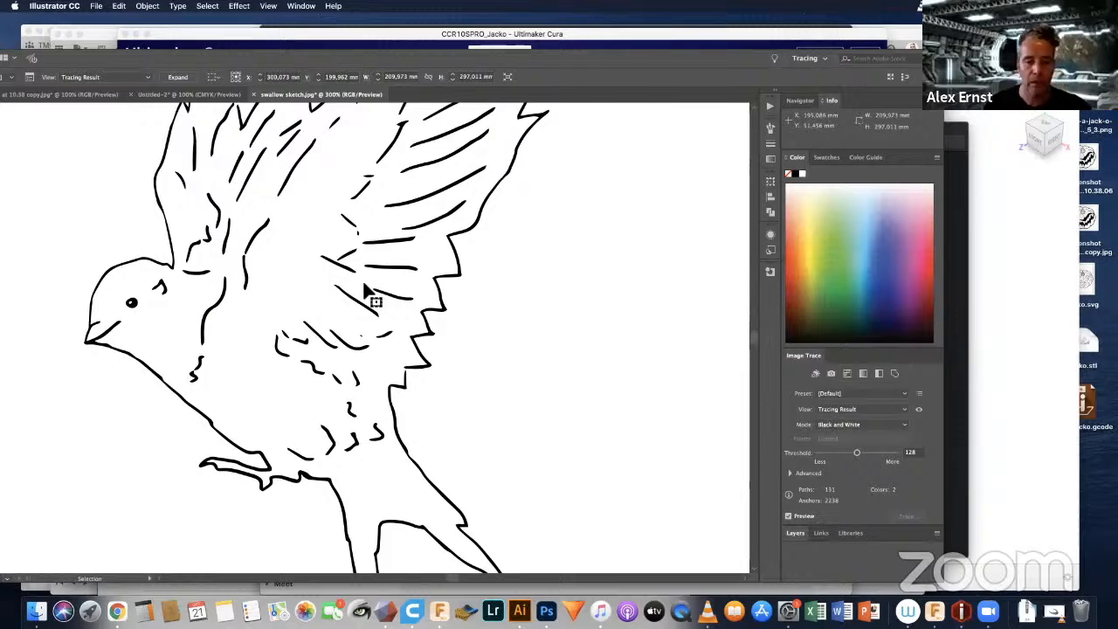
key("a")
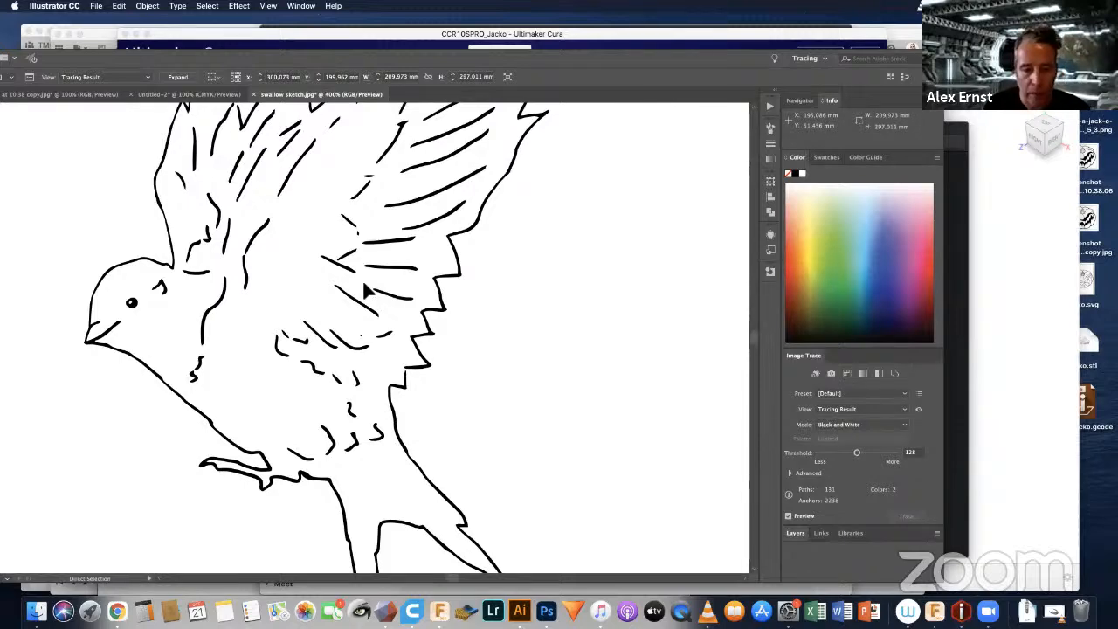
scroll(367, 292, "up", 1, "alt")
scroll(365, 292, "up", 1, "alt")
scroll(362, 279, "up", 1, "alt")
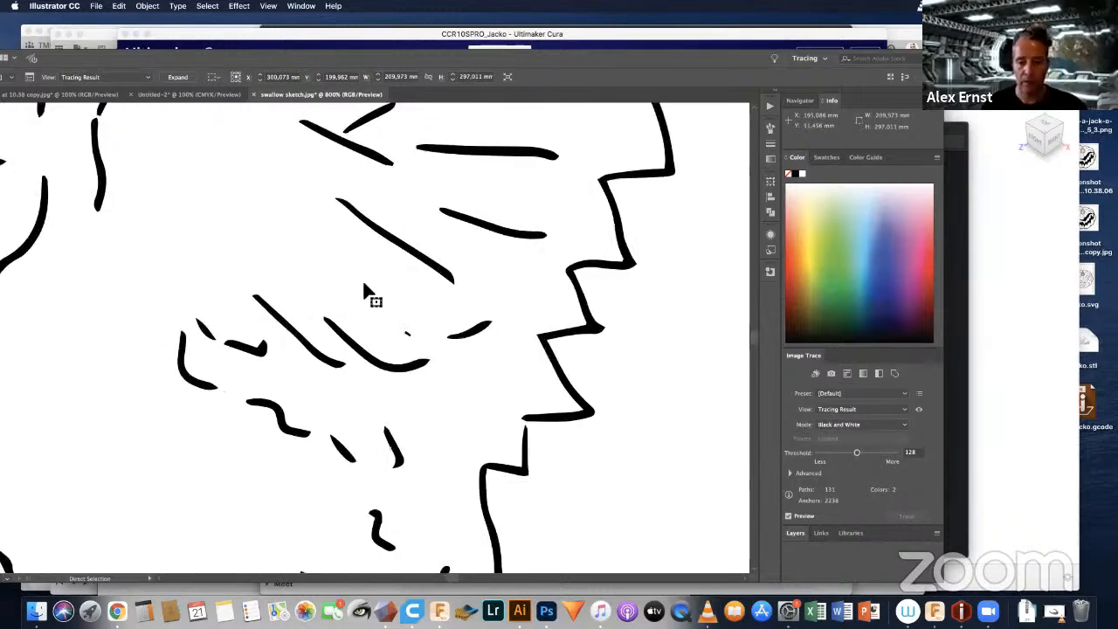
Step: Activate the Pen tool, move the application window so its tools are reachable, and choose black (000000) as the stroke colour
key("v")
key("p")
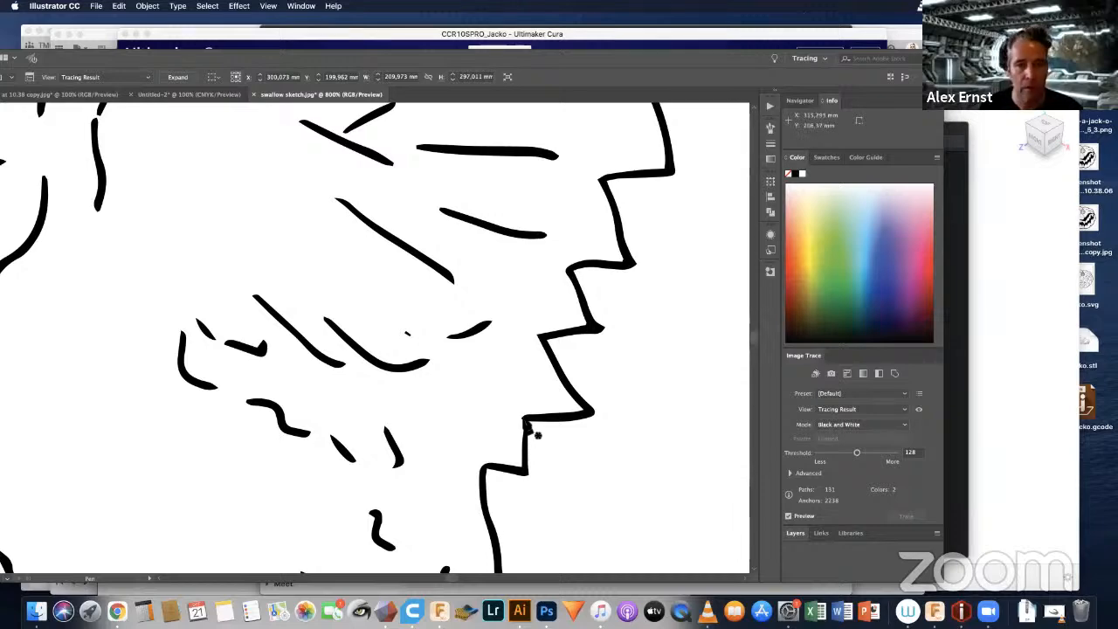
left_click_drag(709, 59, 841, 14)
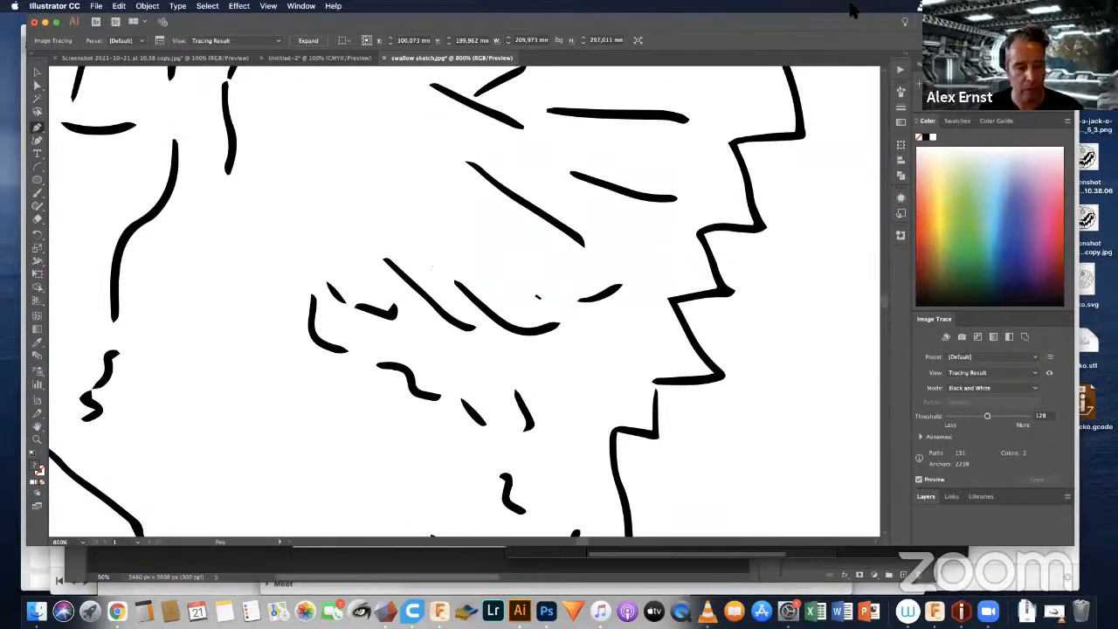
double_click(35, 469)
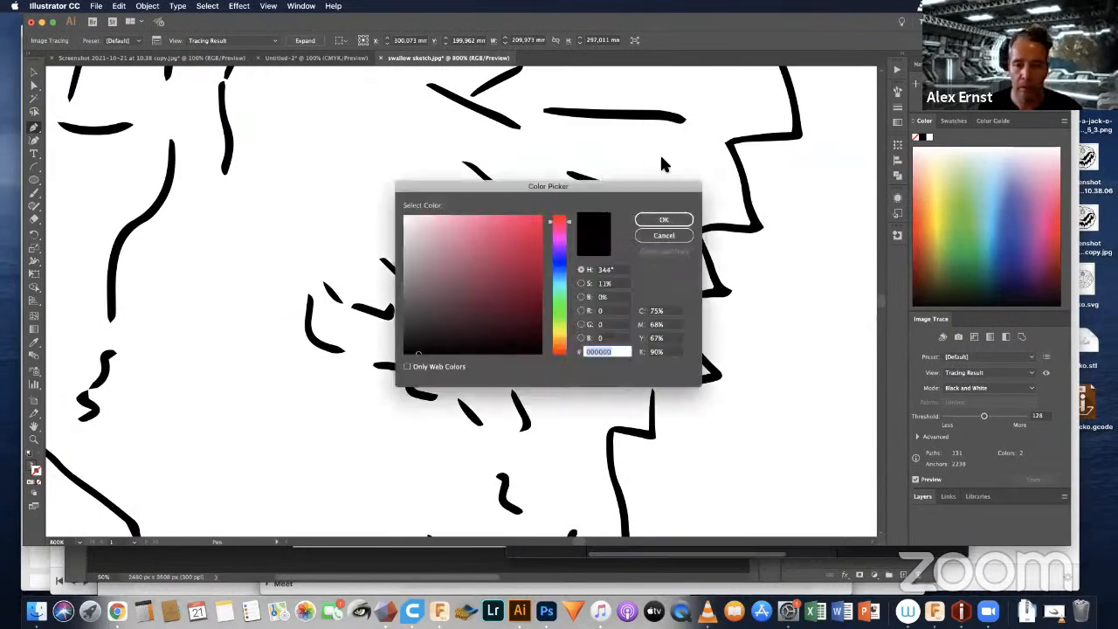
left_click(657, 220)
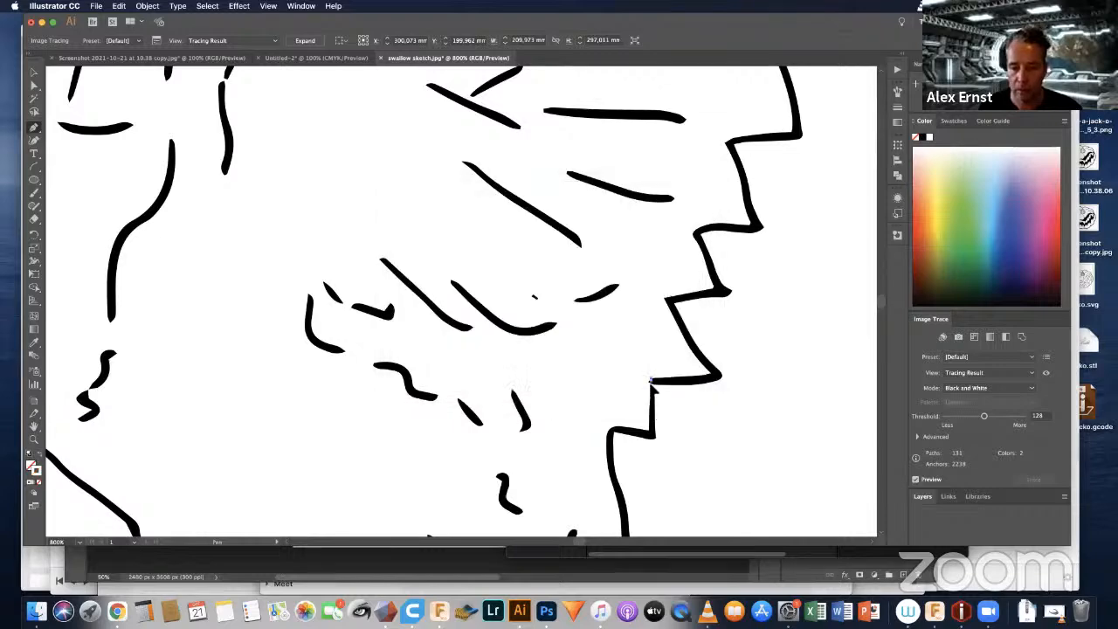
Step: Draw a vertical pen line about 2 mm long across the gap in the wing outline beneath the lowest large feather tip
left_click(651, 379)
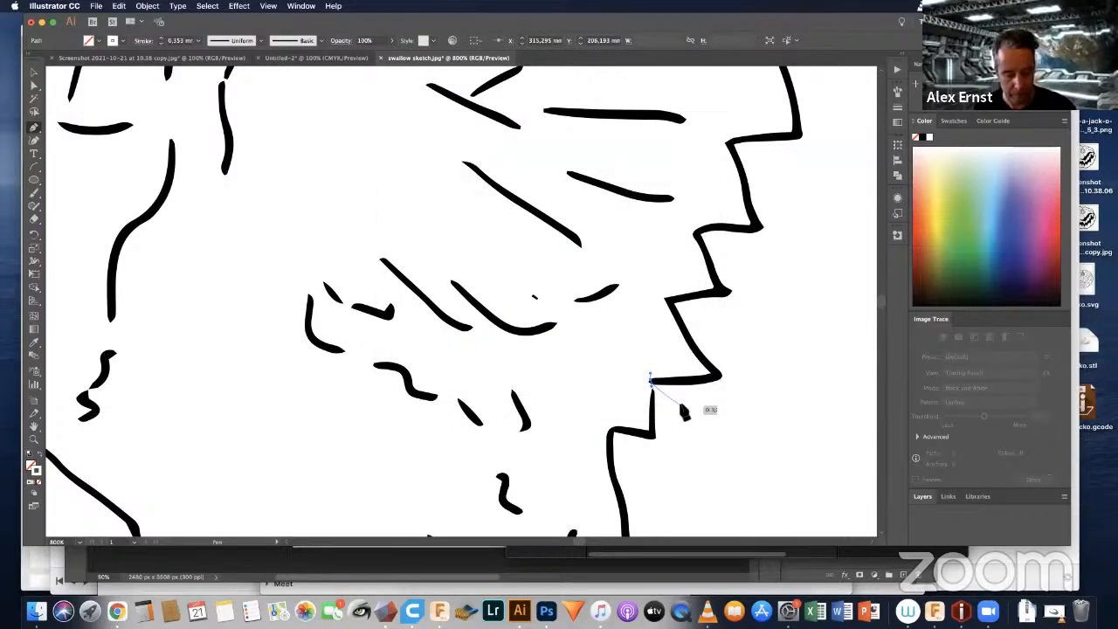
key("super+z")
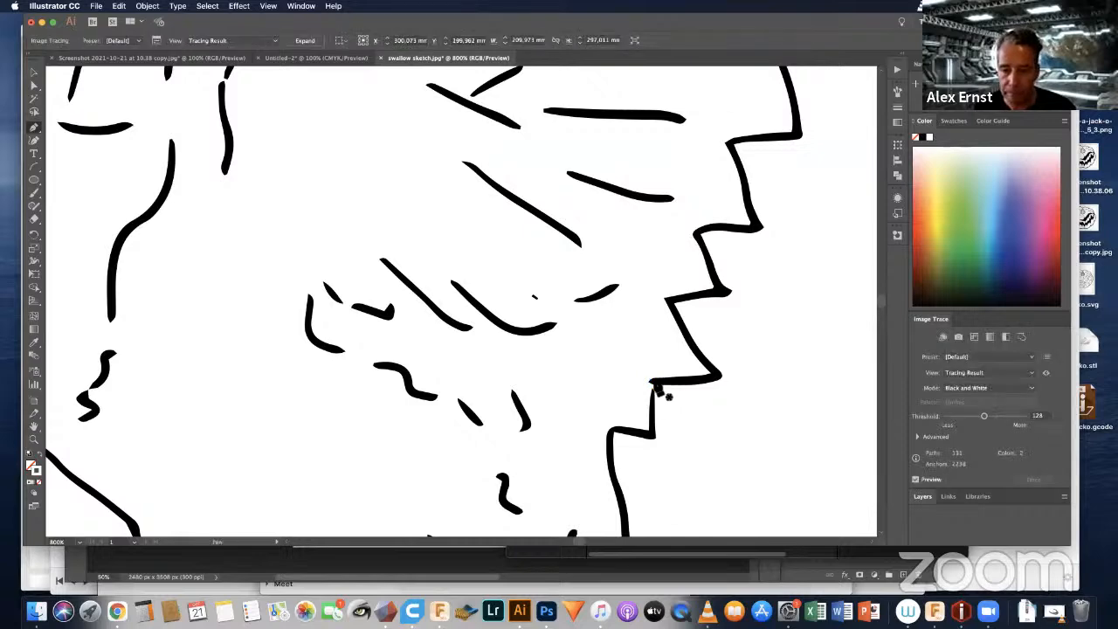
left_click(651, 380)
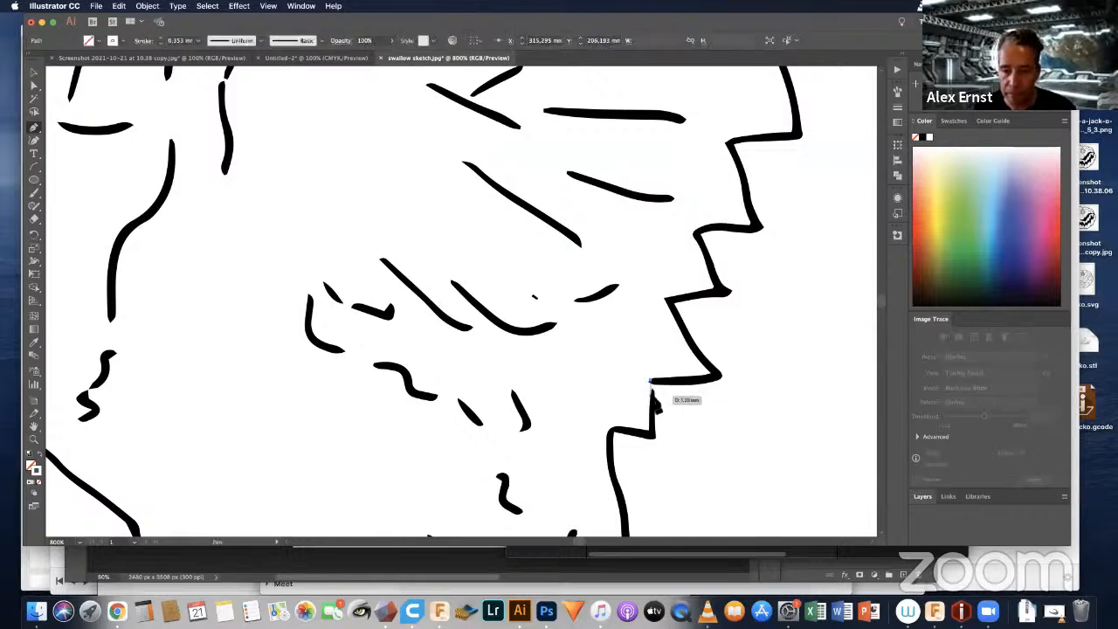
left_click(651, 407)
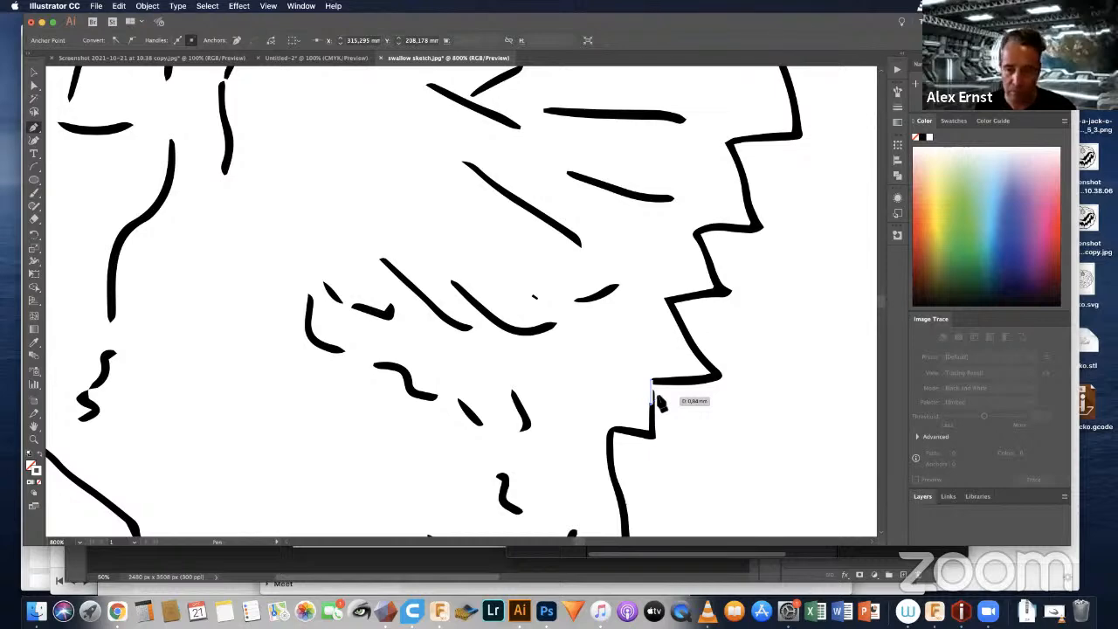
Step: Set the gap-closing line's stroke colour to near-black 0F0E0E and leave the Pen tool
double_click(37, 469)
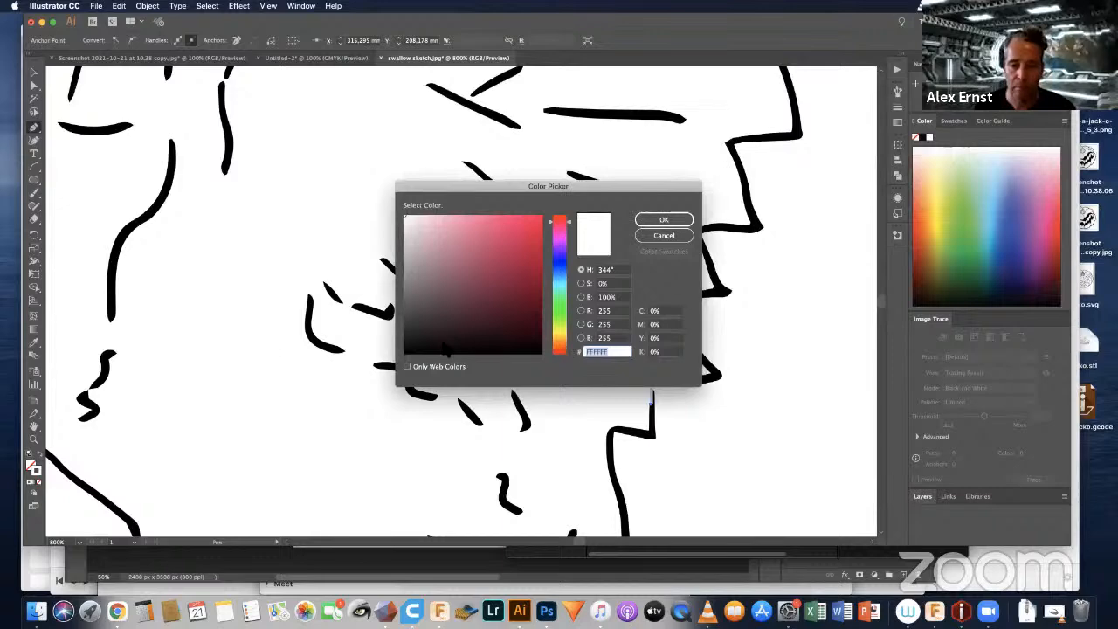
left_click(656, 221)
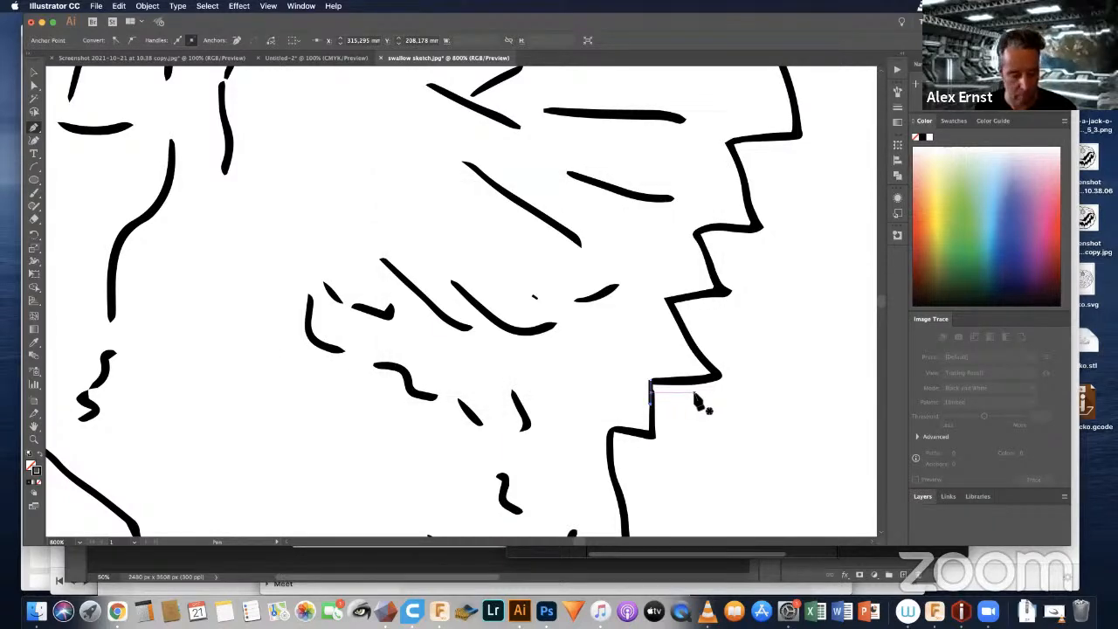
key("v")
left_click(750, 425)
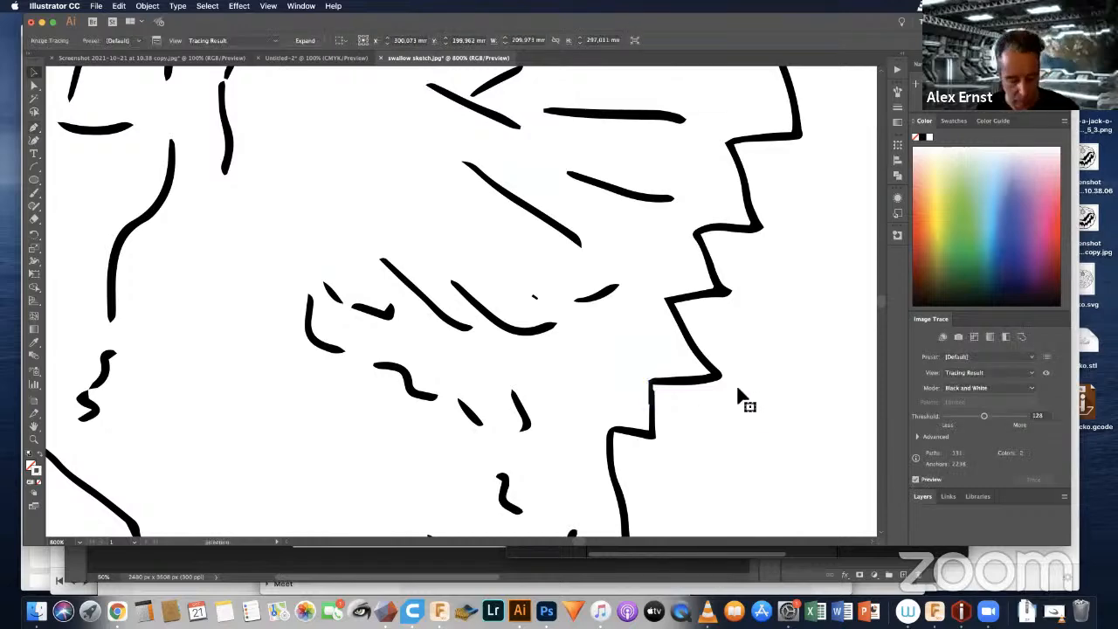
Step: Examine the traced wings, body and tail for remaining gaps or stray marks, up to the whole swallow on its artboard
key("super+minus")
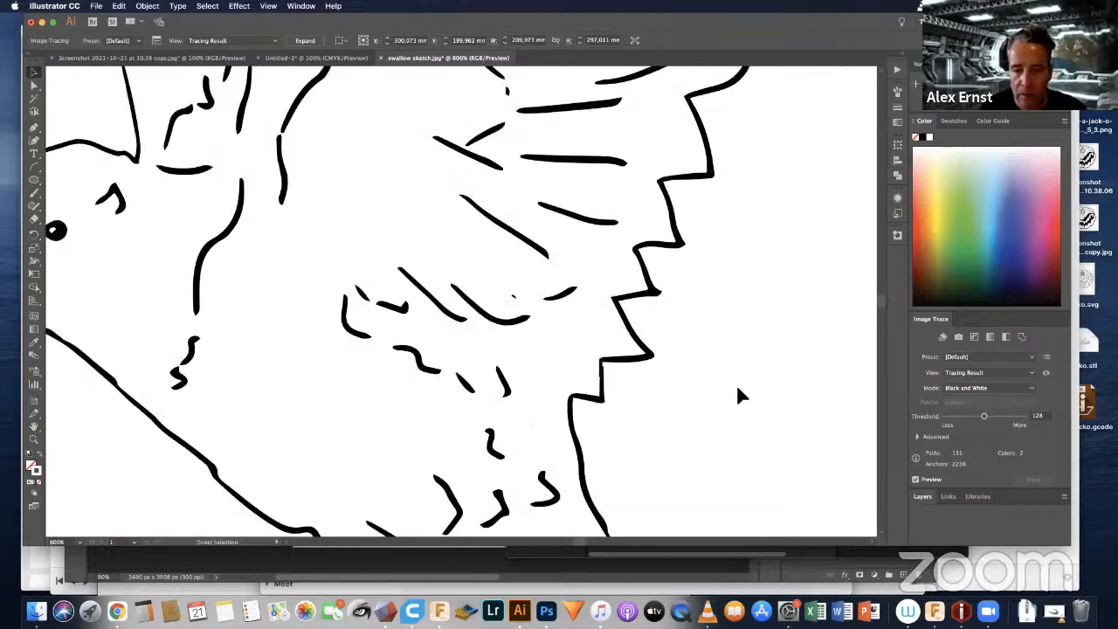
key("super+minus")
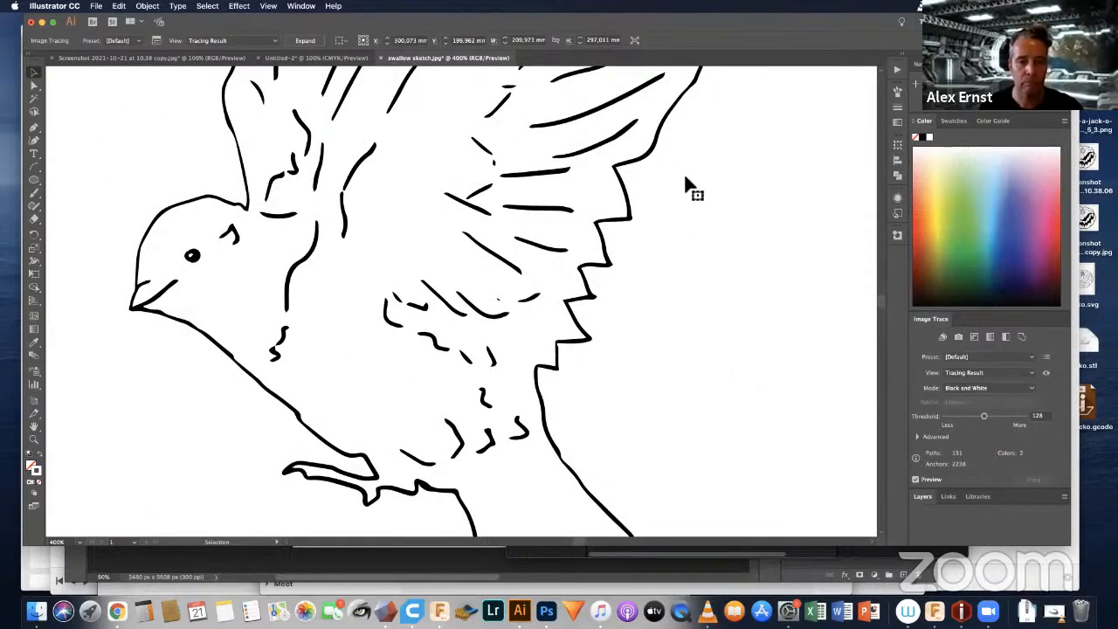
key("space")
left_click_drag(451, 208, 437, 408)
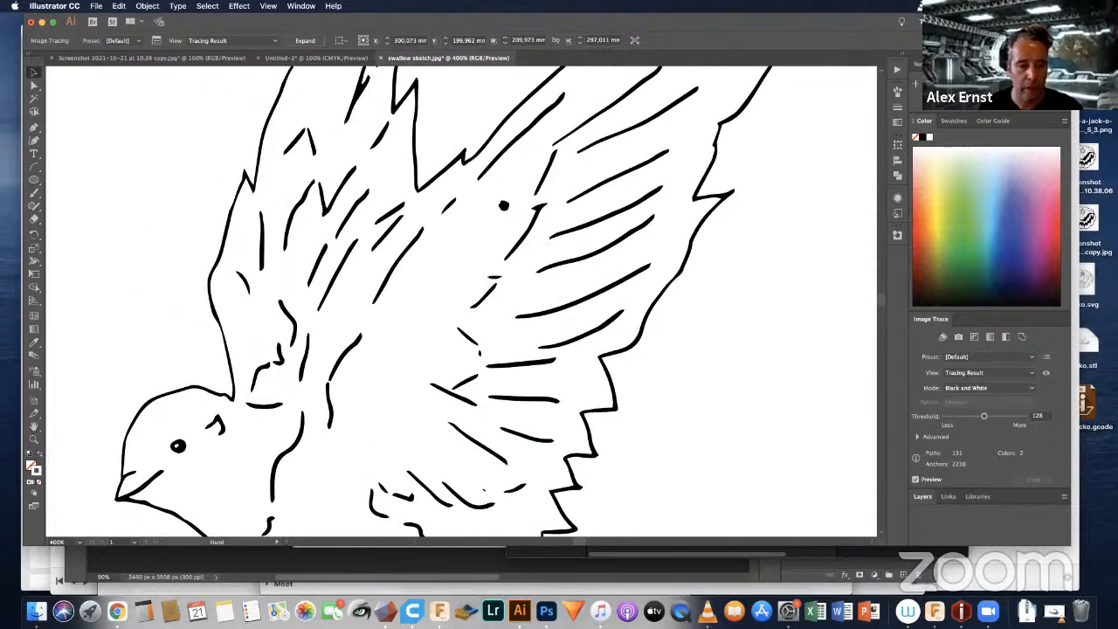
left_click_drag(504, 205, 472, 282)
left_click_drag(419, 160, 595, 390)
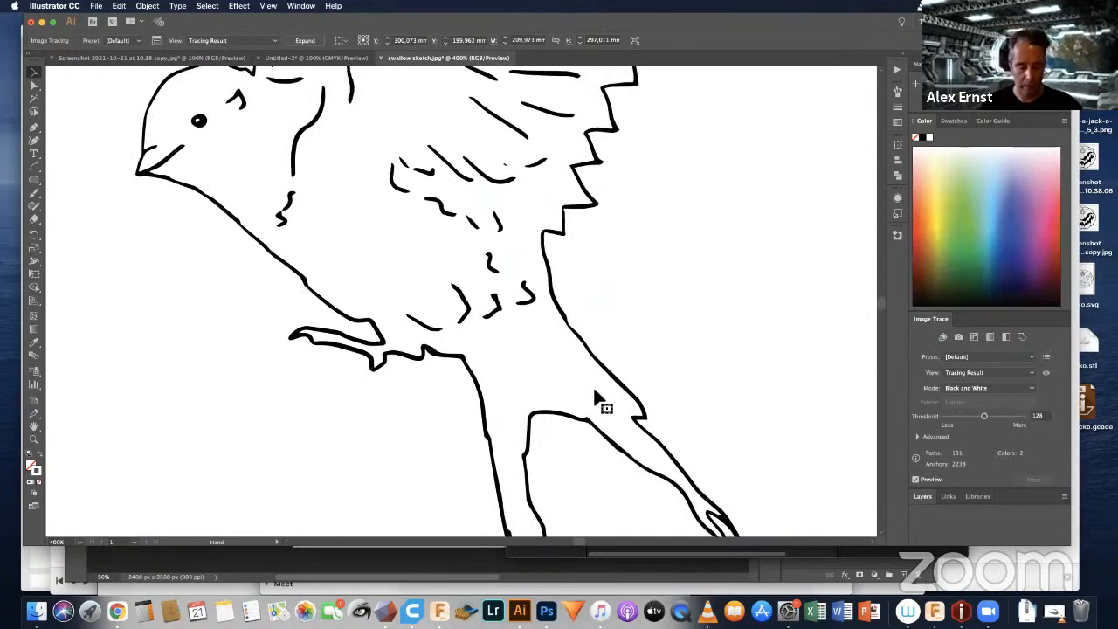
key("super+minus")
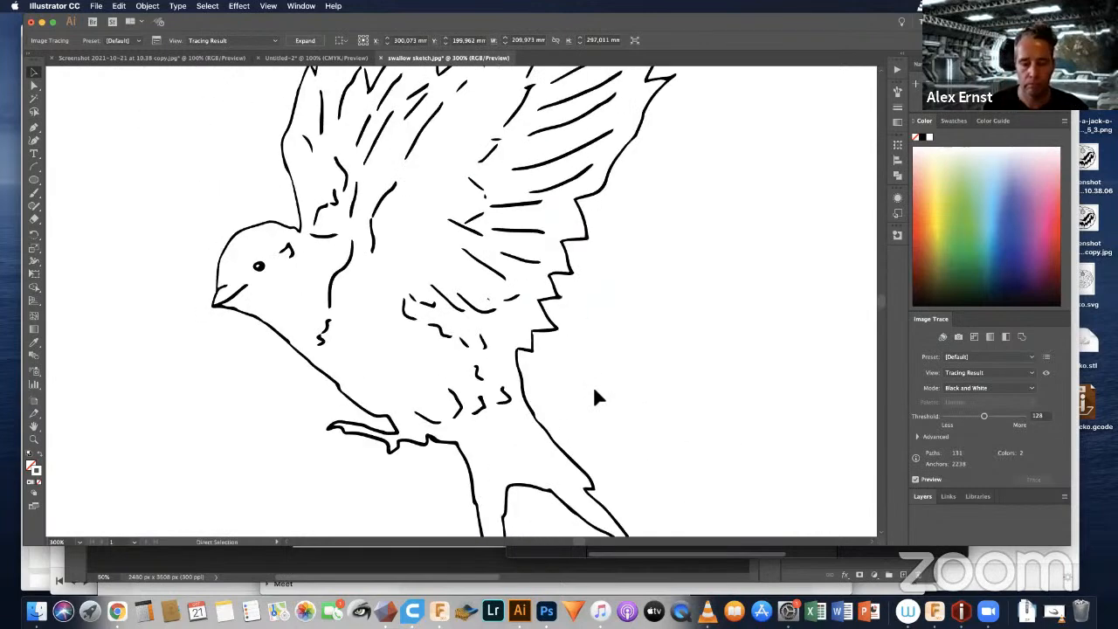
key("super+minus")
key("super+minus")
key("super+minus")
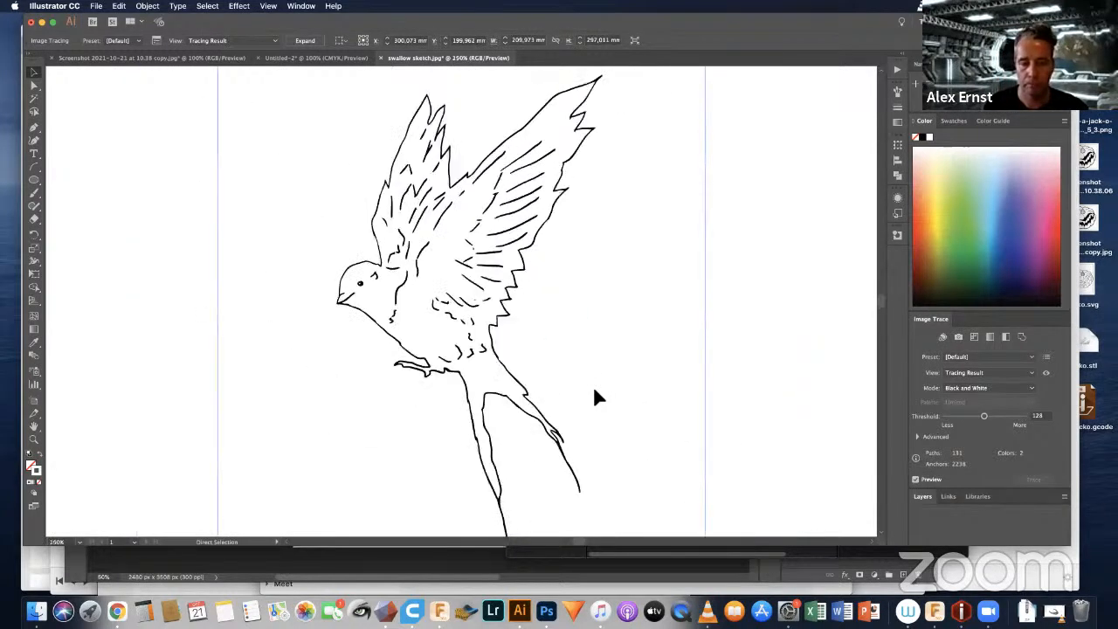
key("v")
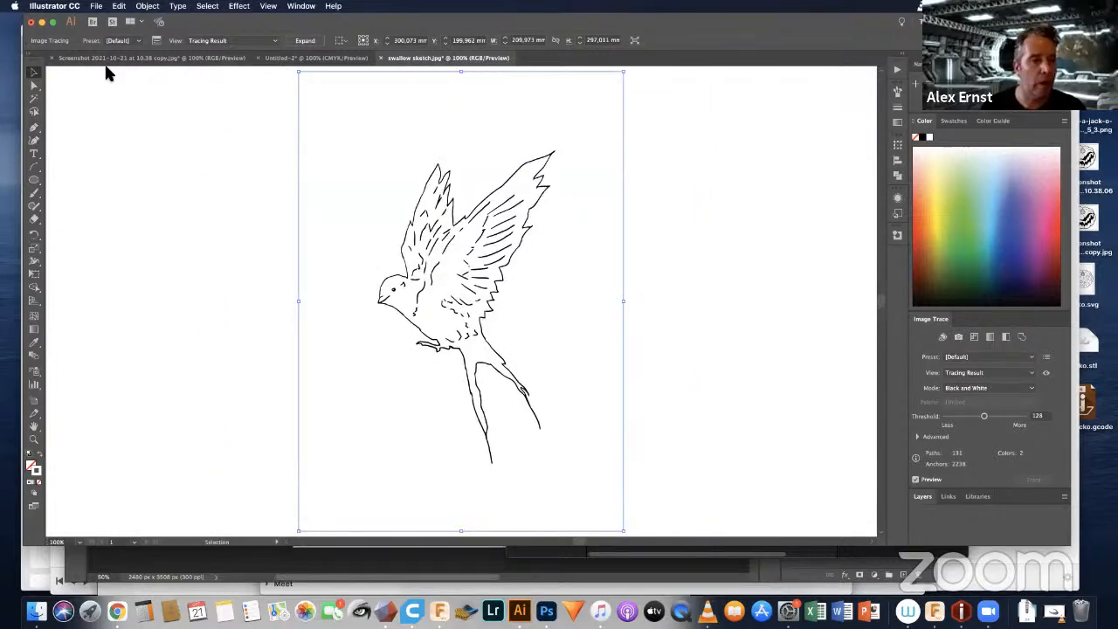
Step: Export the traced swallow to the Desktop in SVG format as swallow.svg, accepting Internal CSS styling and the other offered SVG options
left_click(96, 6)
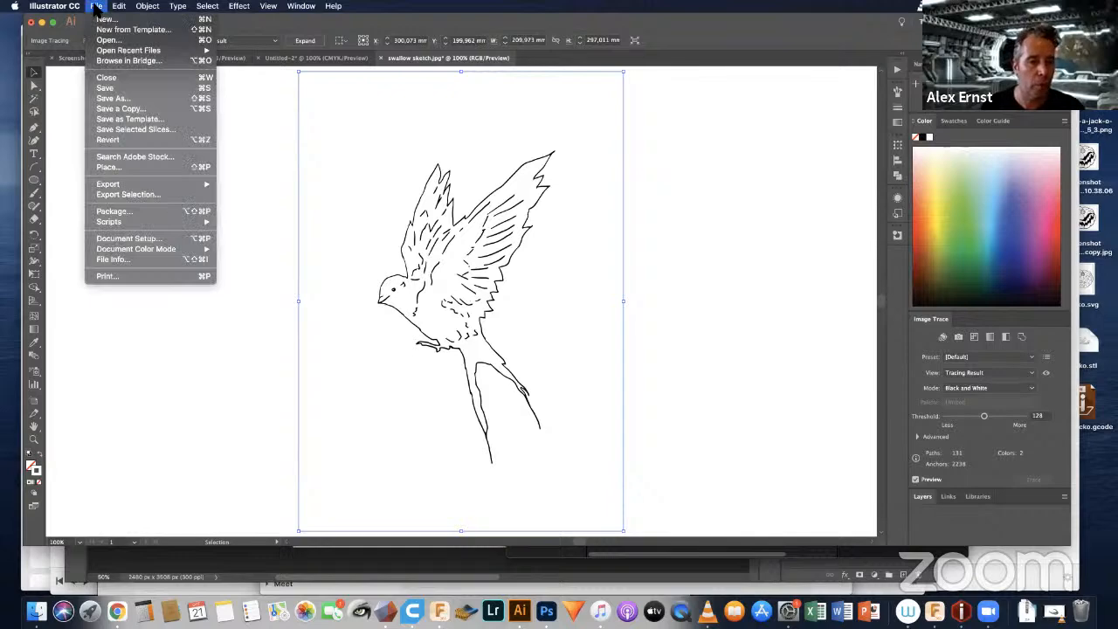
mouse_move(147, 187)
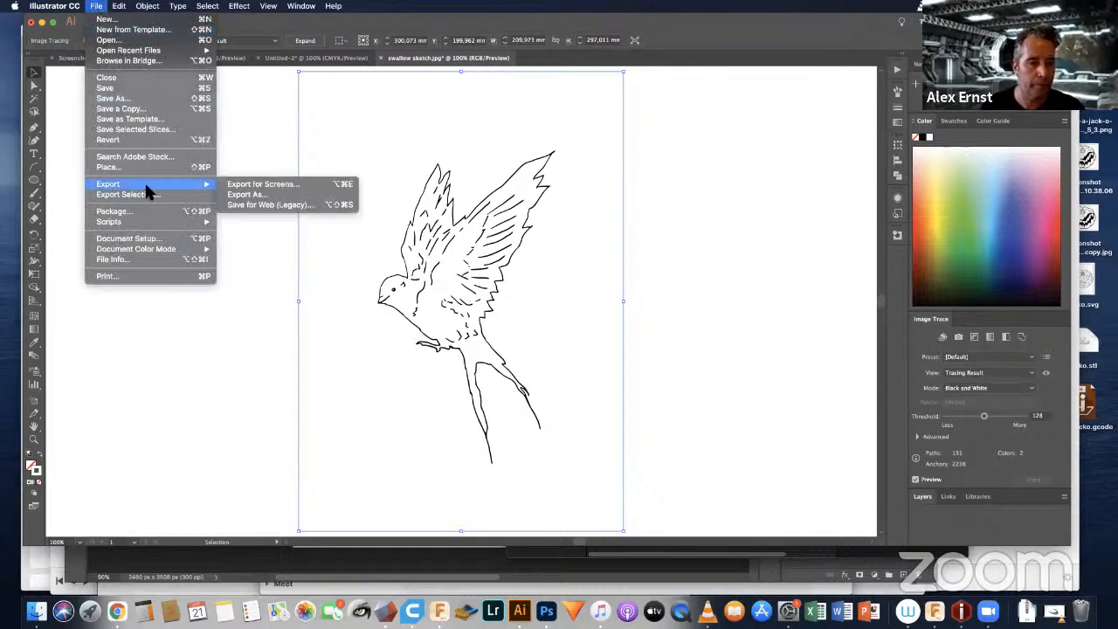
left_click(249, 196)
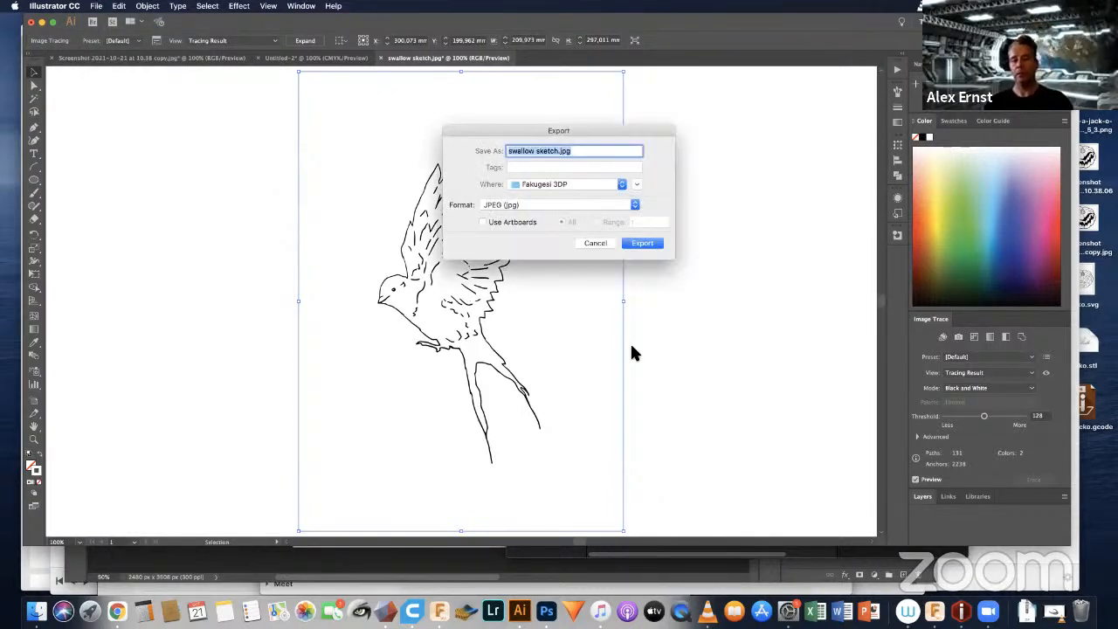
left_click(634, 205)
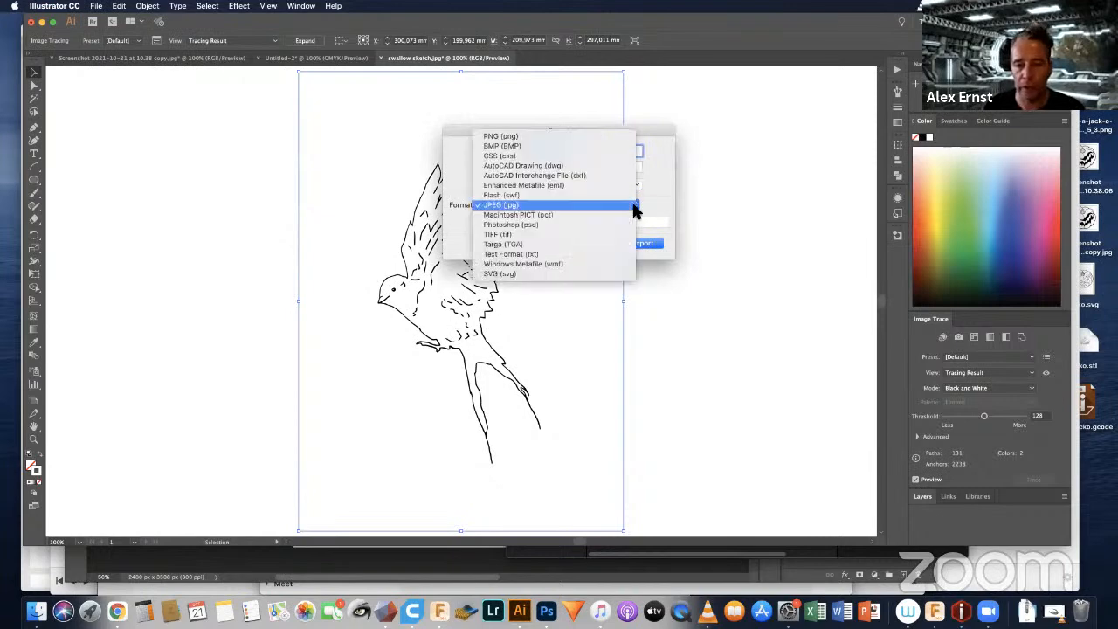
left_click(514, 274)
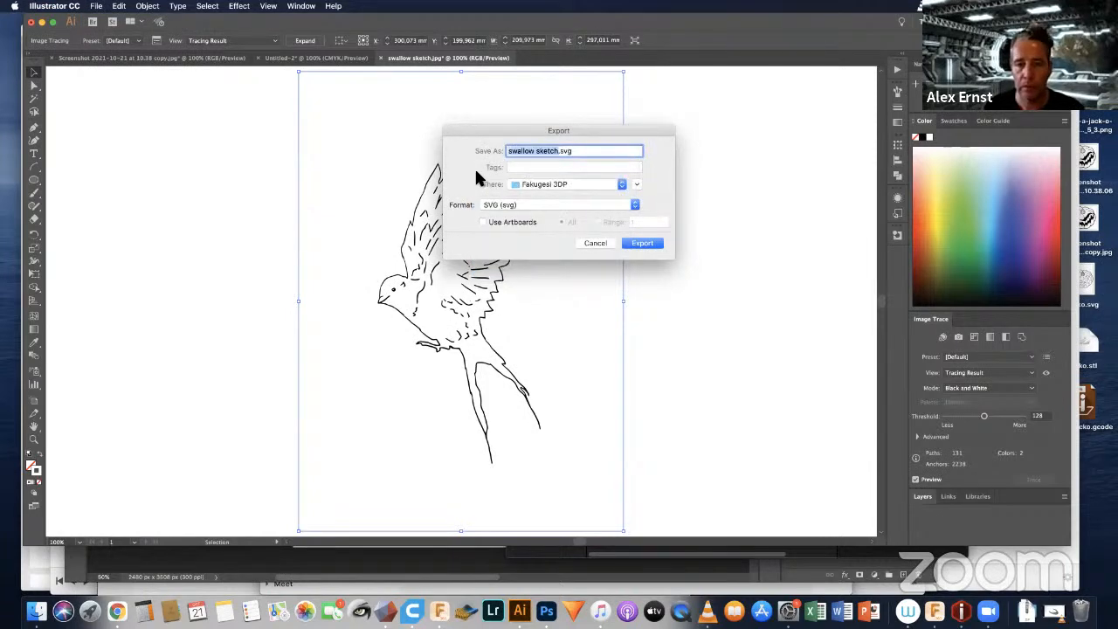
left_click(622, 185)
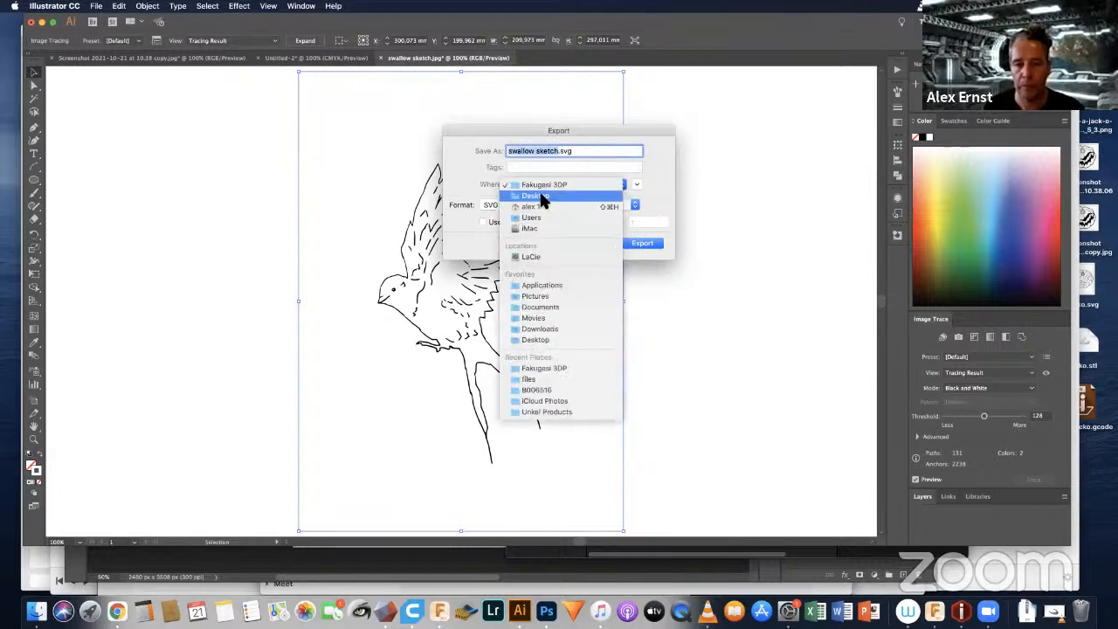
left_click(543, 195)
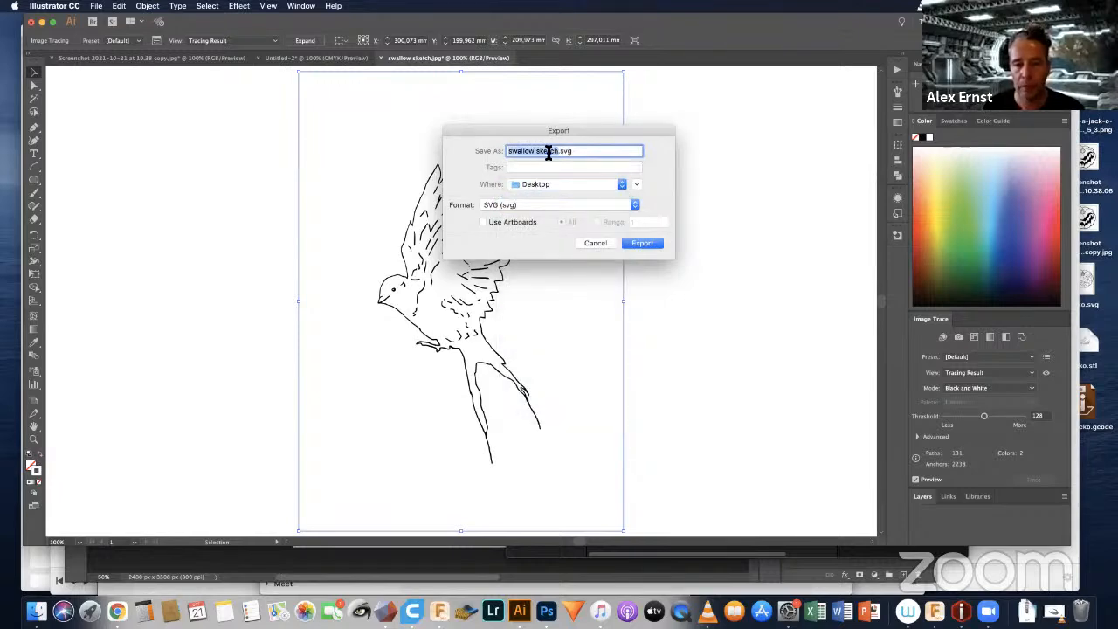
double_click(548, 153)
key("BackSpace")
key("BackSpace")
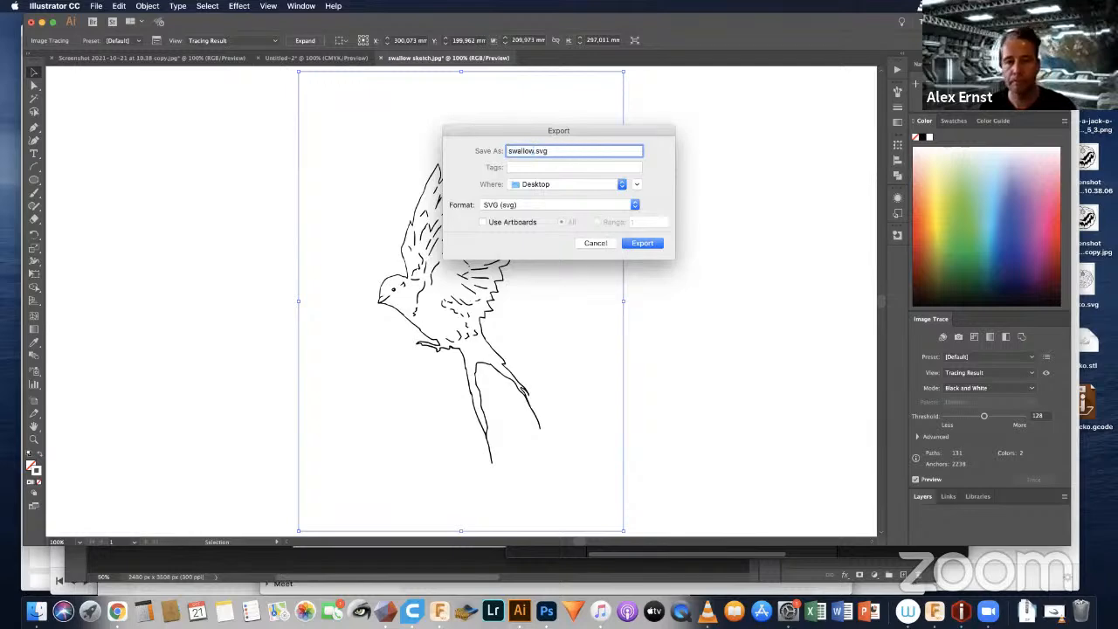
left_click(644, 245)
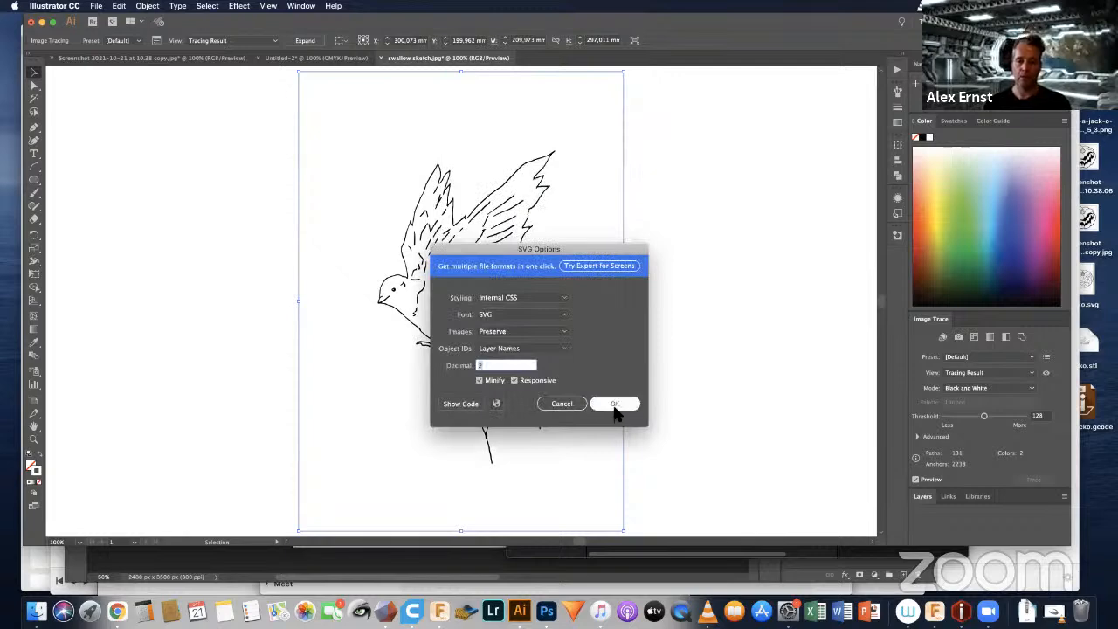
left_click(615, 406)
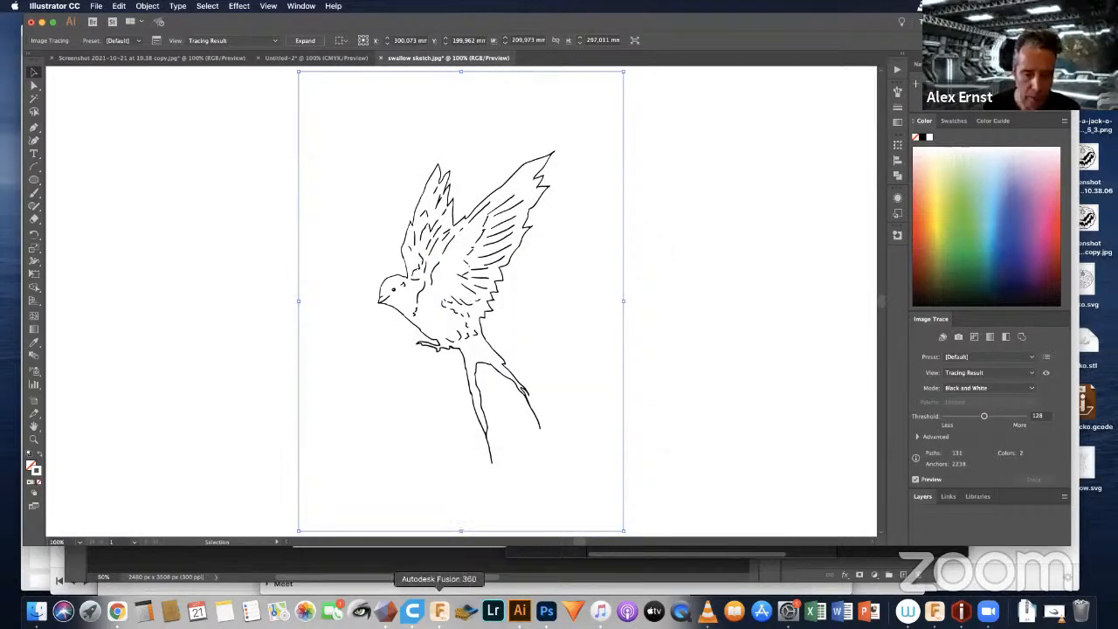
Step: Switch to Fusion 360, open the pumpkin's finished image in the Render workspace's gallery and save it to the Desktop under the offered name
left_click(439, 611)
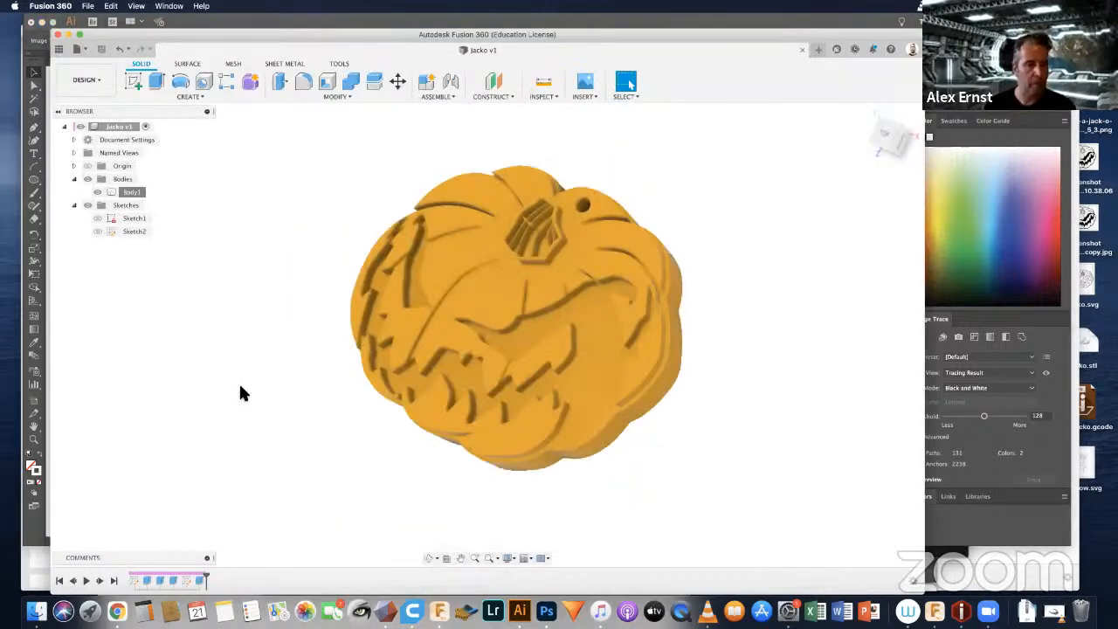
left_click(98, 78)
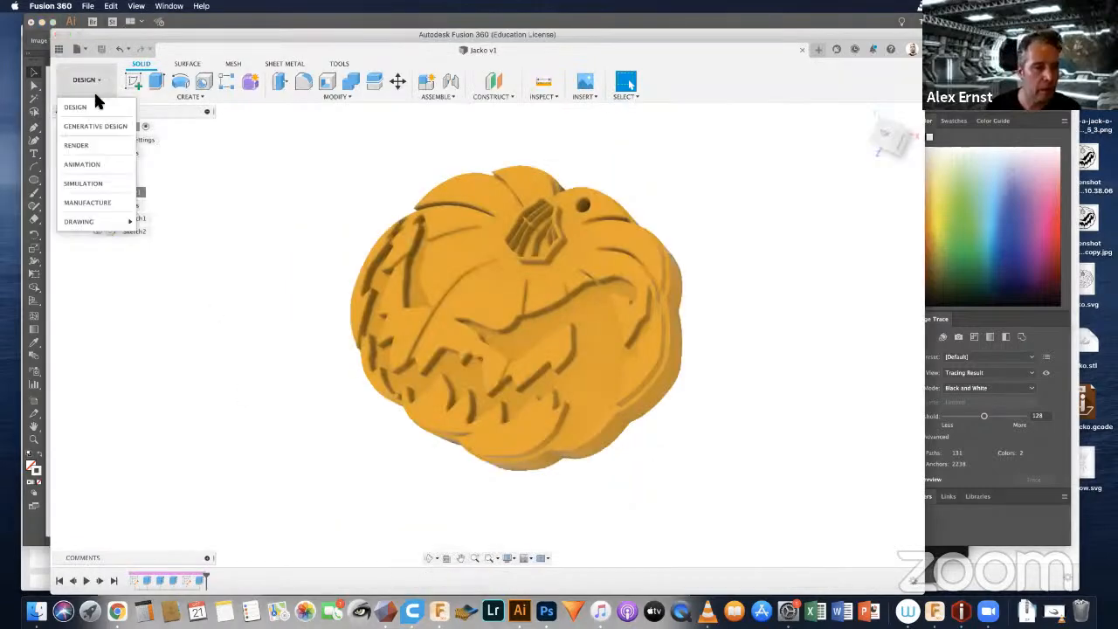
left_click(87, 146)
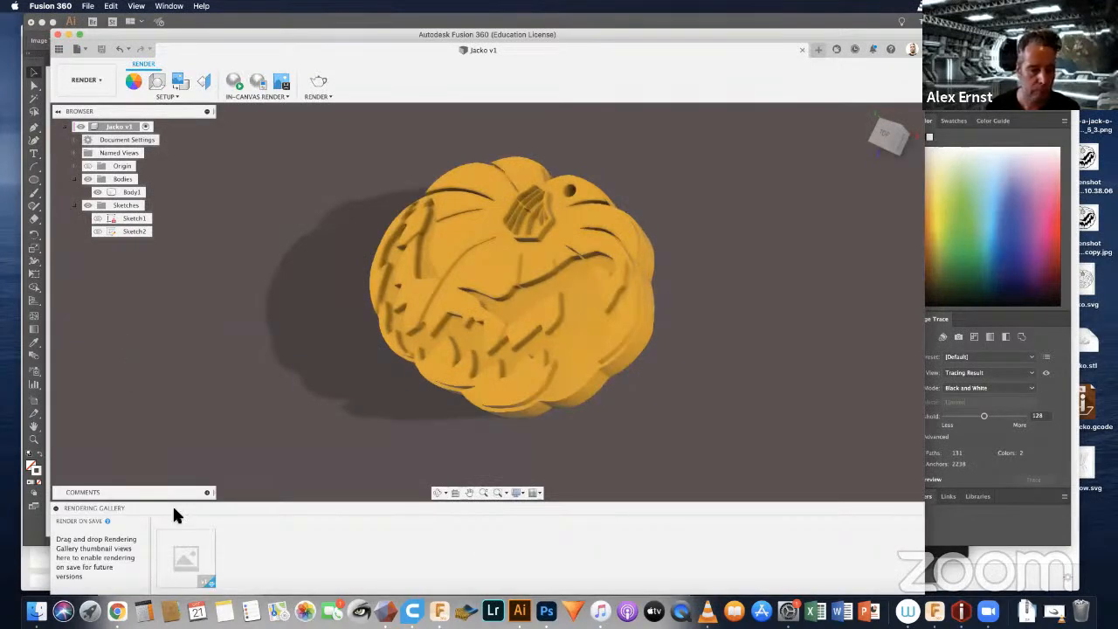
left_click(189, 560)
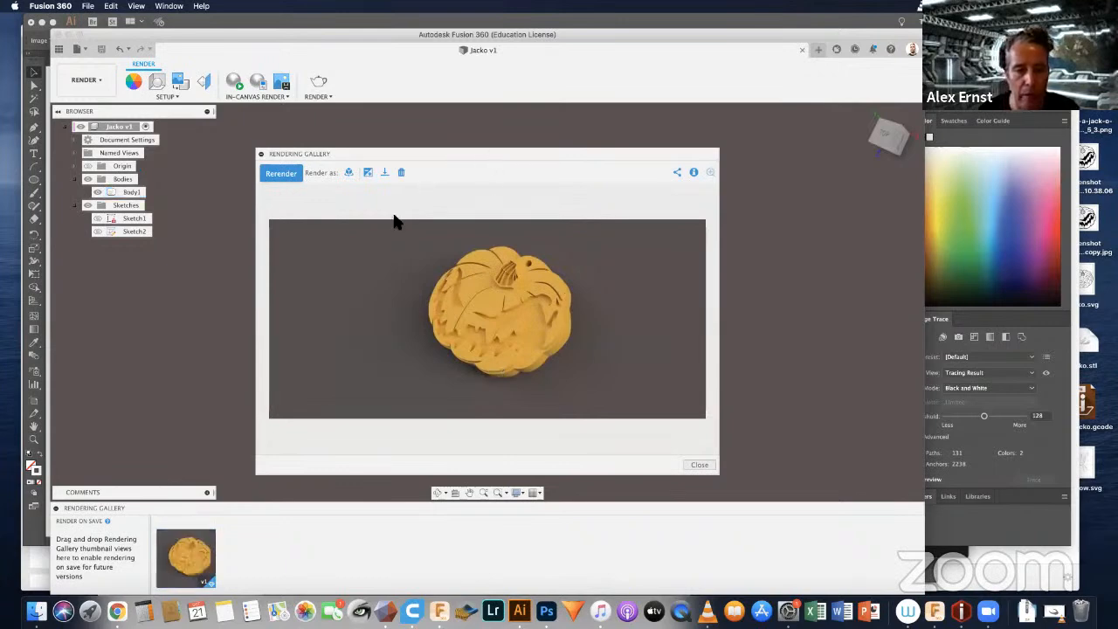
left_click(385, 172)
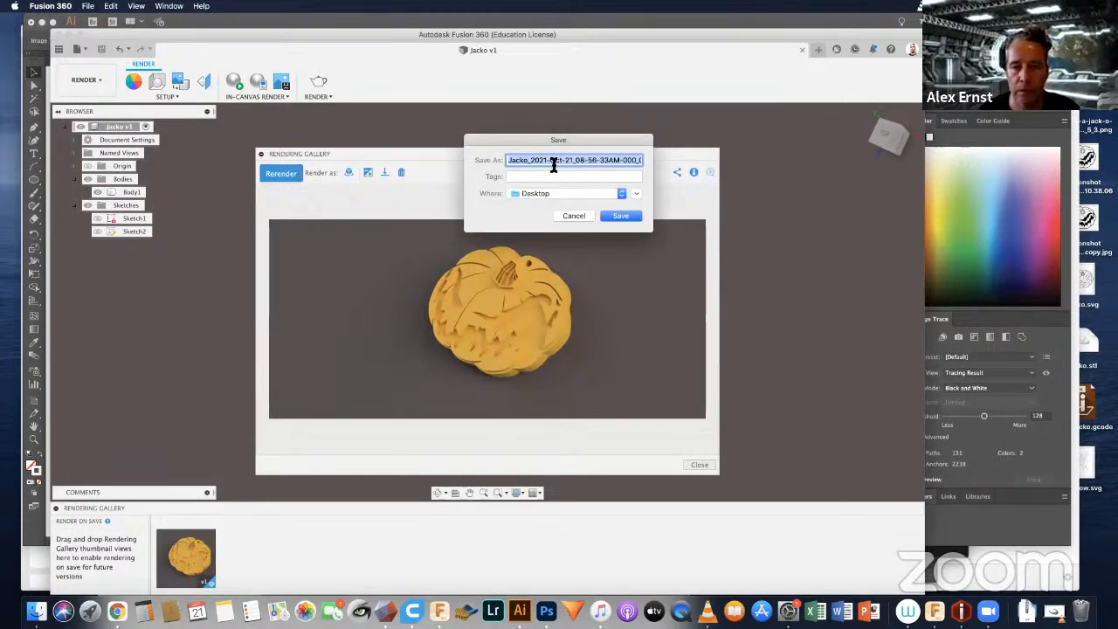
left_click(618, 216)
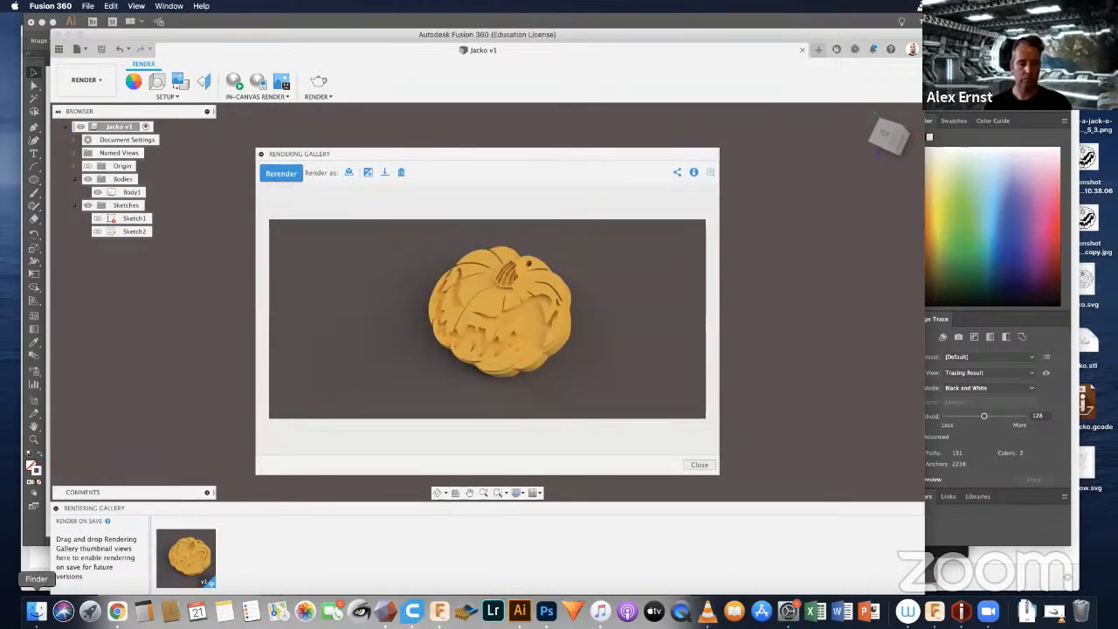
Step: Preview the saved Jacko render TIFF from the Desktop folder in Finder at large size, and close the preview
left_click(36, 611)
left_click(176, 228)
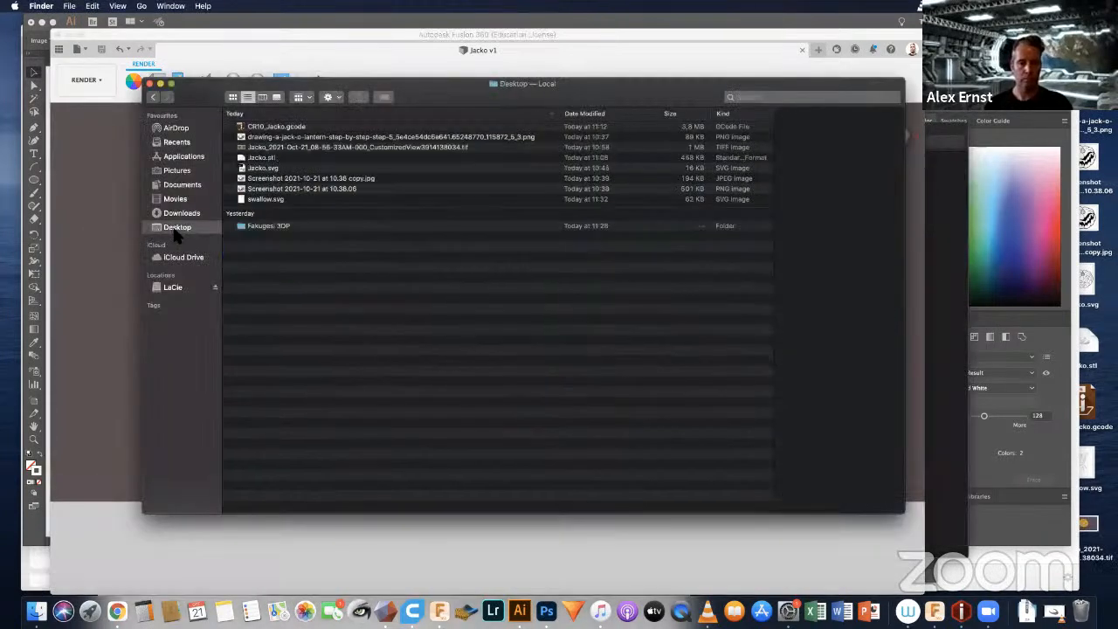
left_click(295, 147)
key("space")
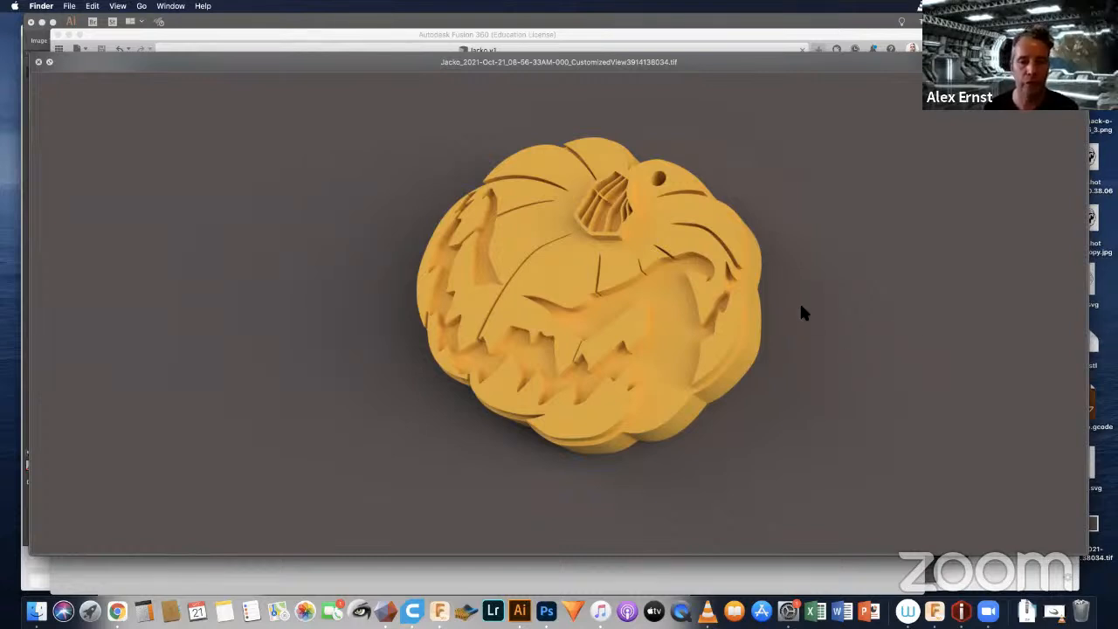
left_click(38, 63)
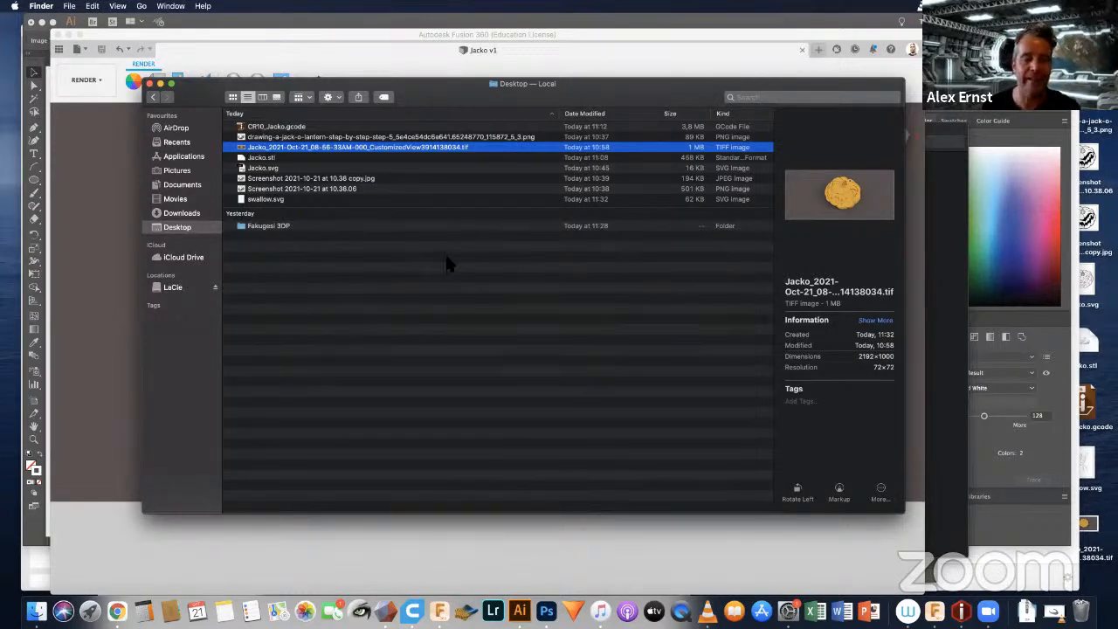
Step: Return to Fusion 360's Design workspace and start a new empty design alongside the pumpkin
left_click(256, 55)
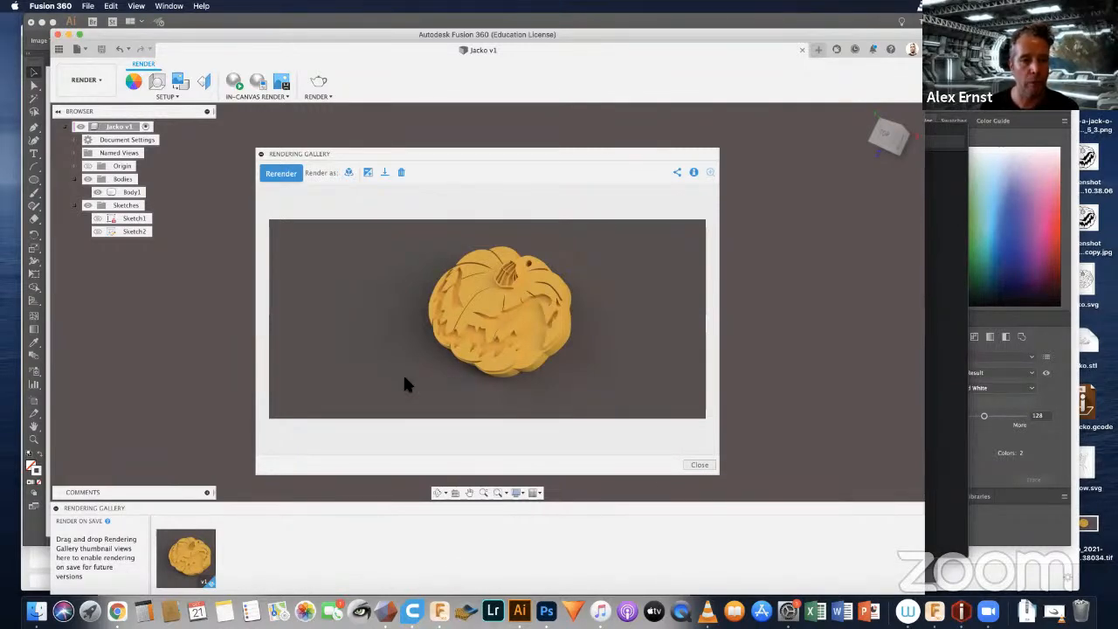
left_click(106, 79)
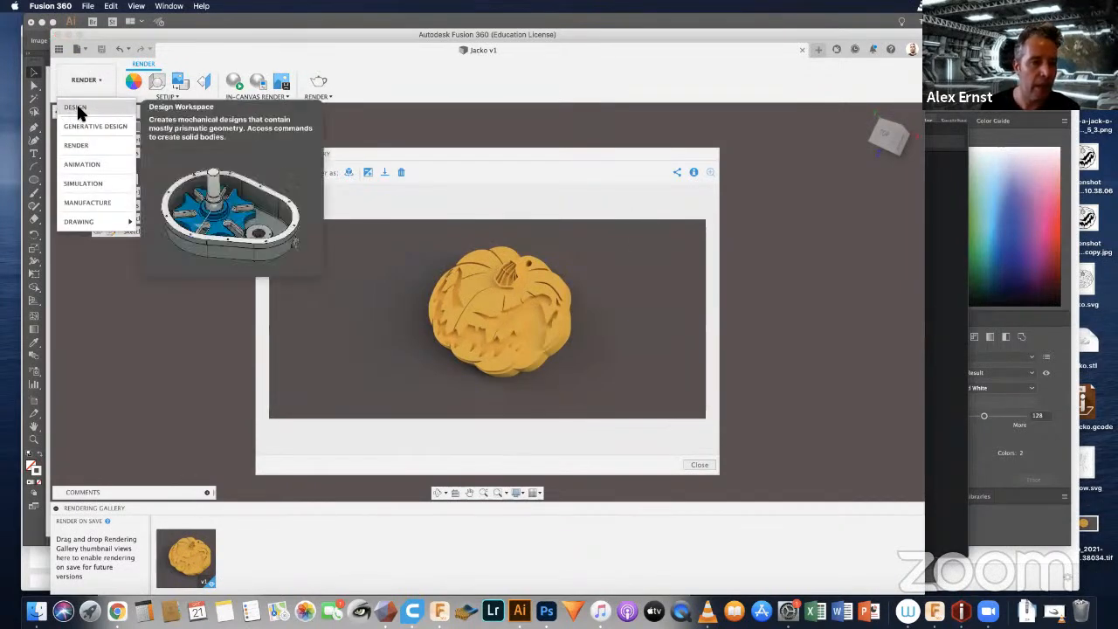
left_click(77, 108)
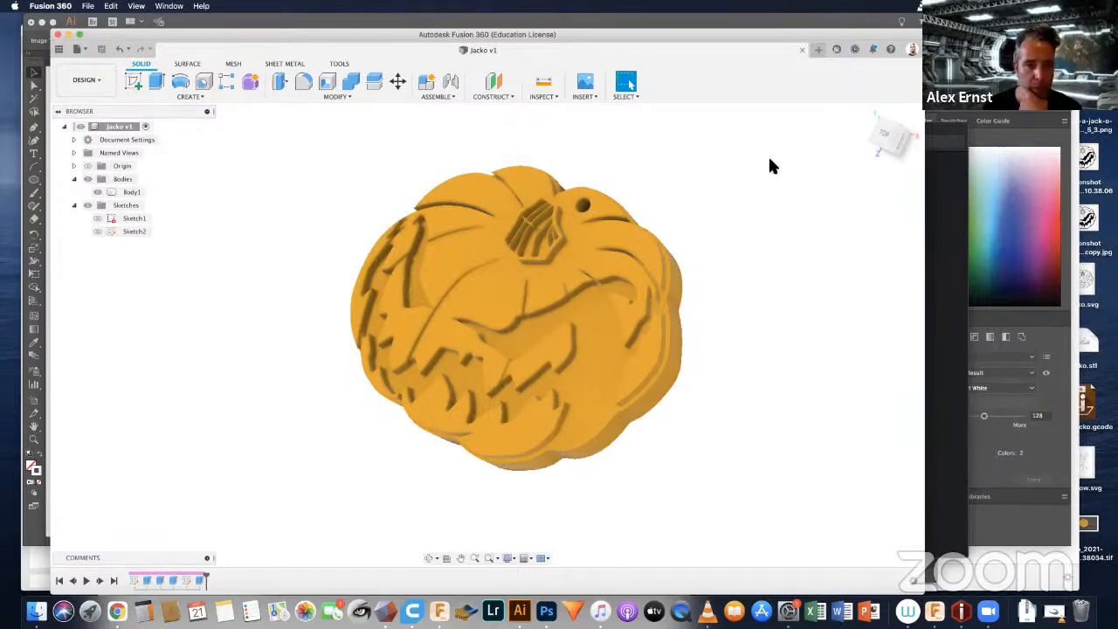
left_click(817, 50)
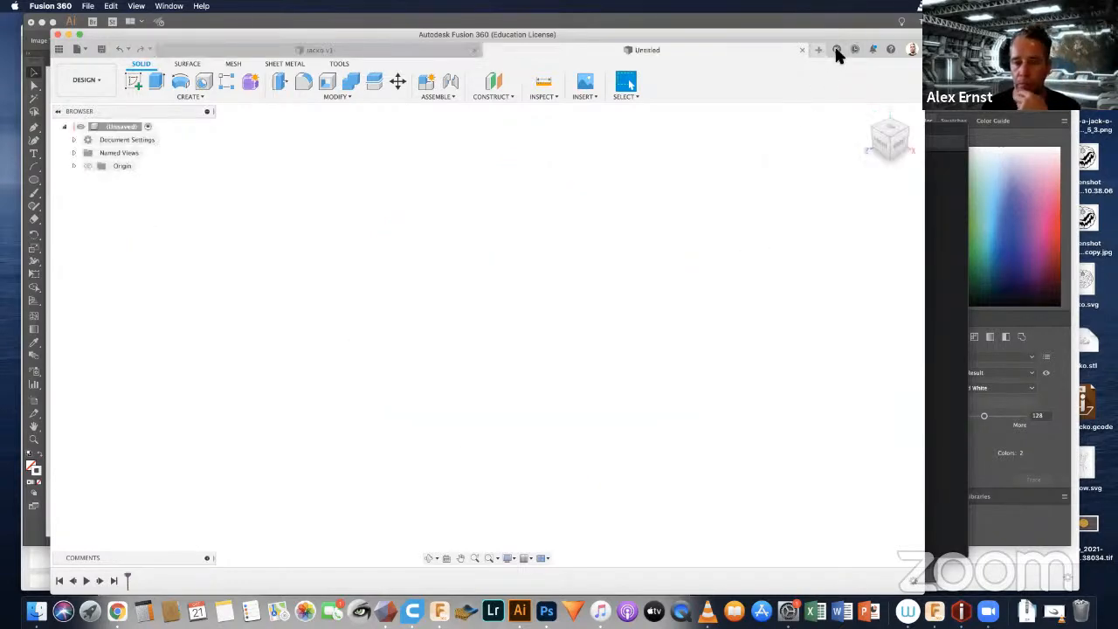
Step: Insert swallow.svg from the Desktop onto the horizontal origin plane of the new design
left_click(585, 97)
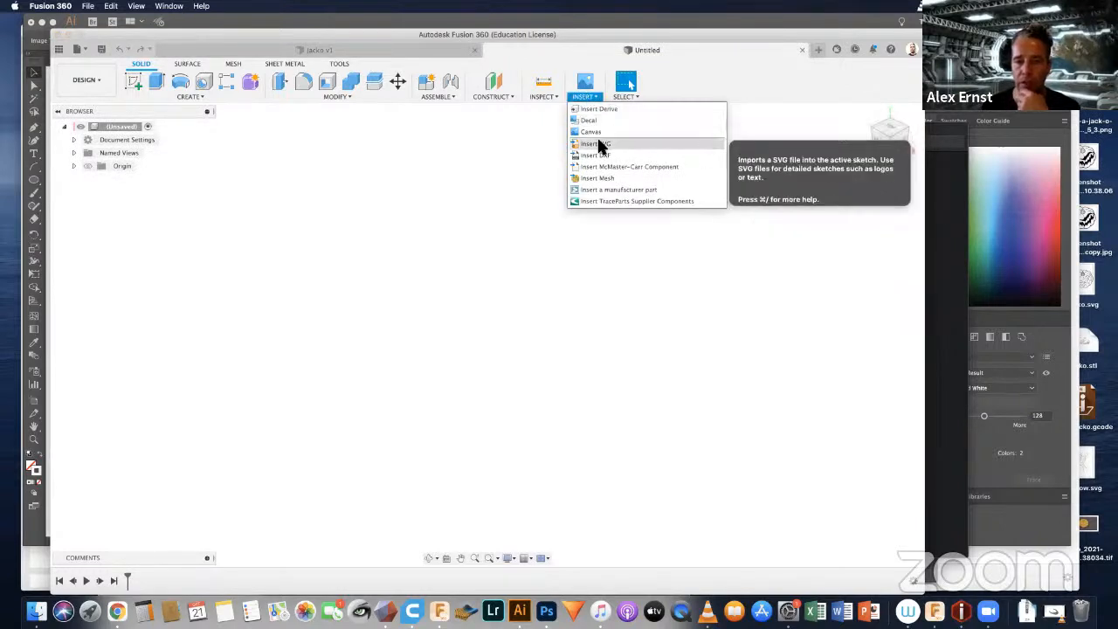
left_click(596, 133)
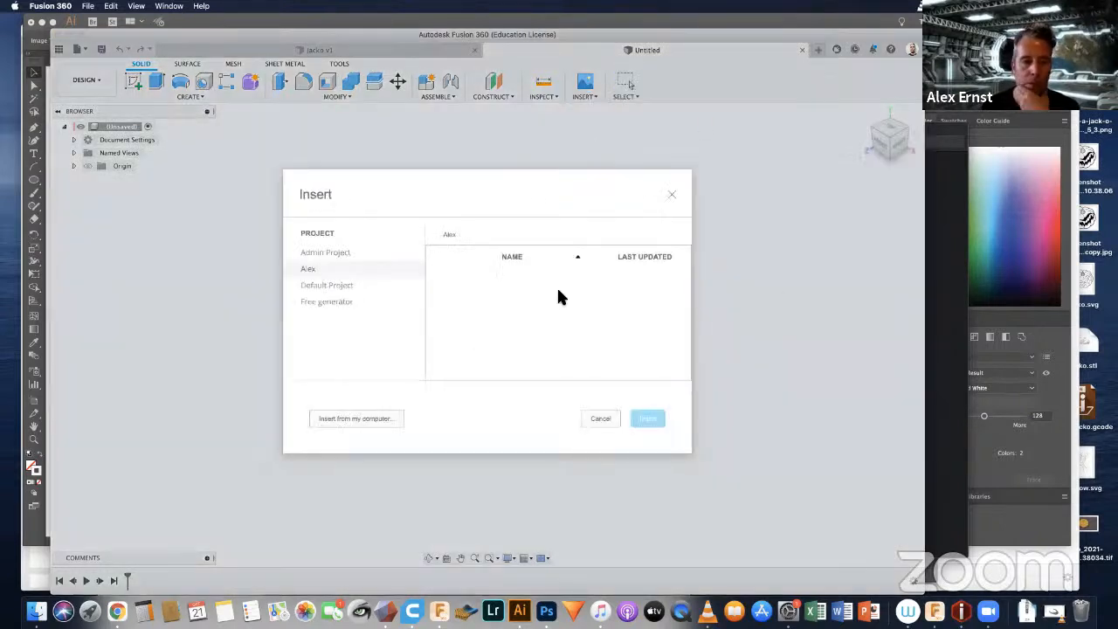
left_click(368, 418)
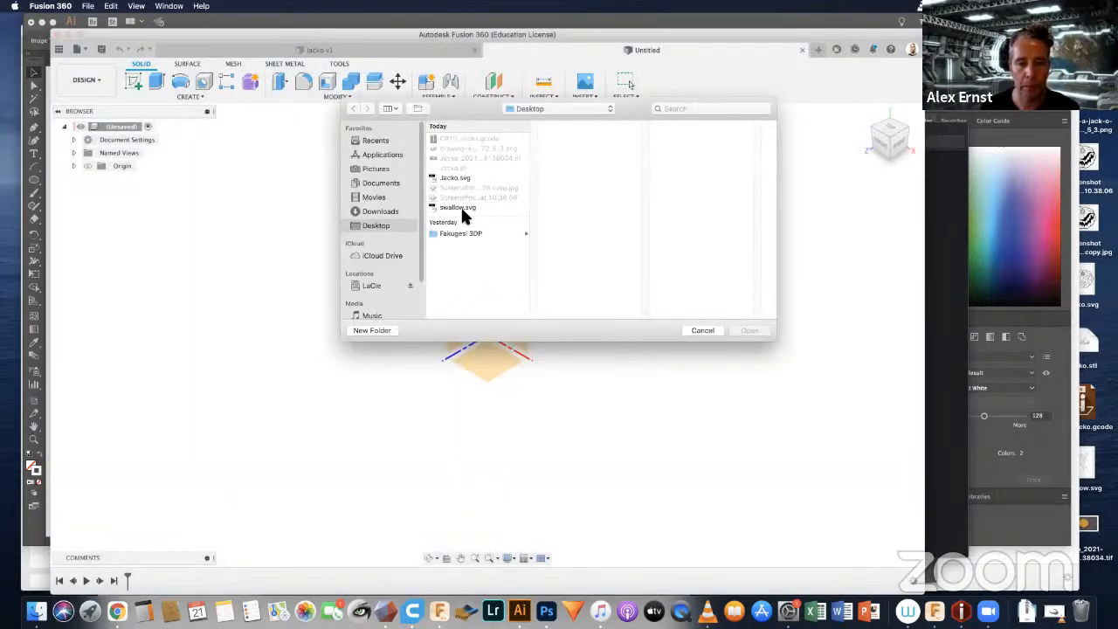
left_click(462, 209)
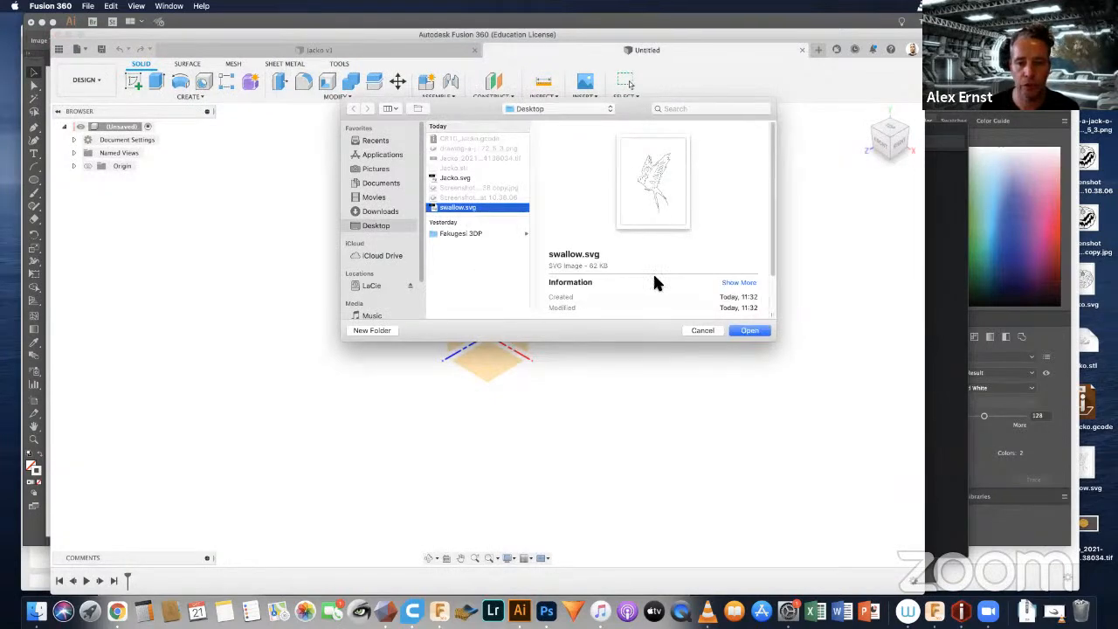
left_click(743, 330)
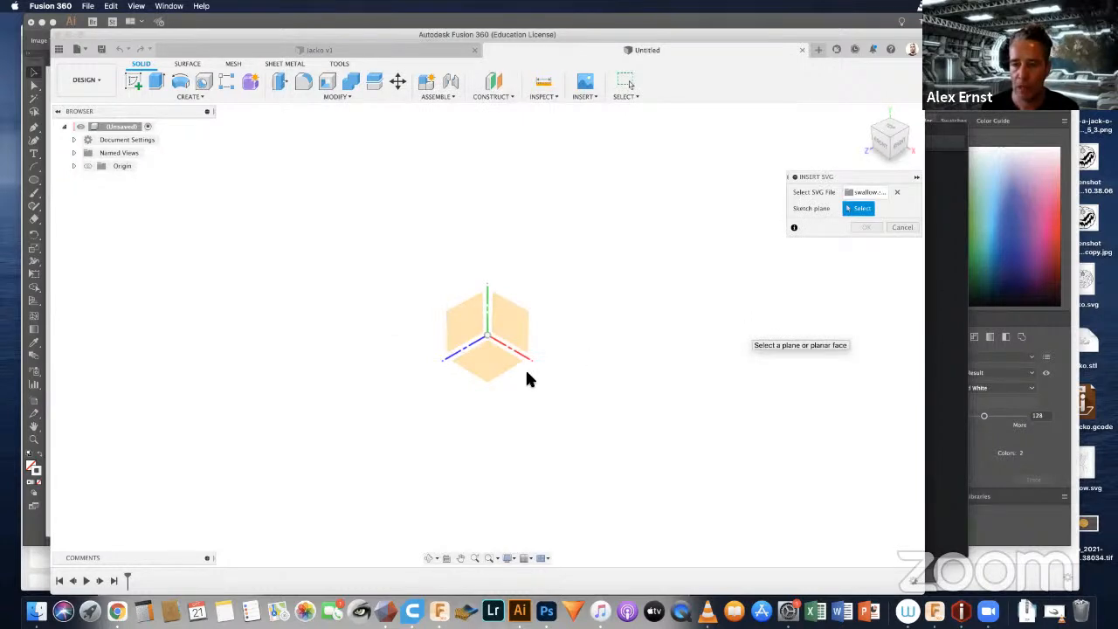
left_click(492, 366)
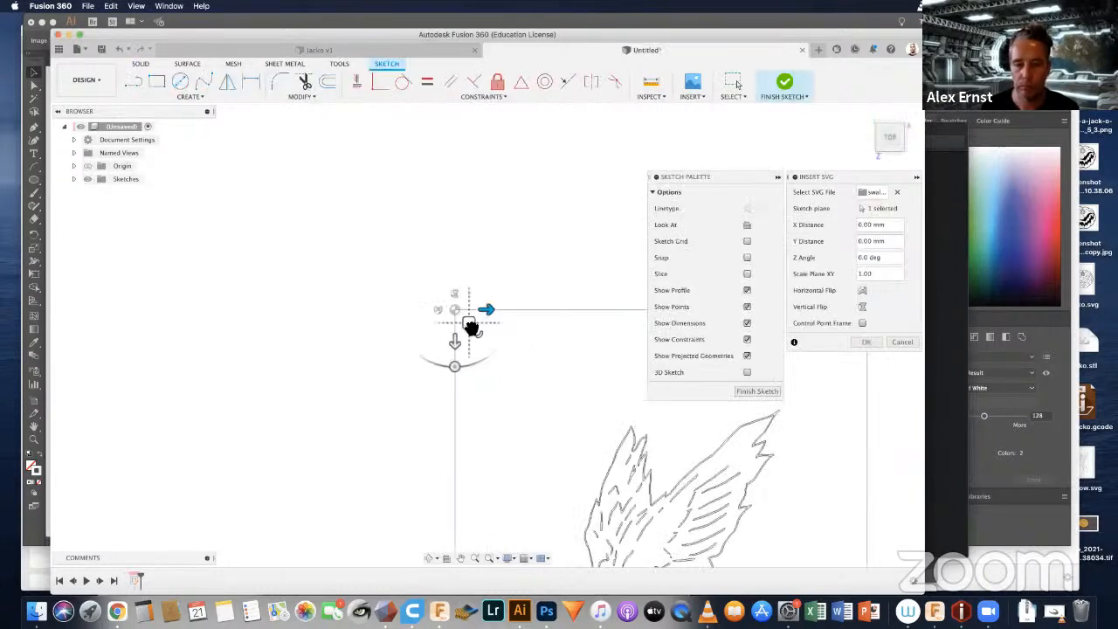
mouse_move(469, 321)
left_mouse_down()
mouse_move(342, 225)
mouse_move(311, 143)
mouse_move(284, 106)
left_mouse_up()
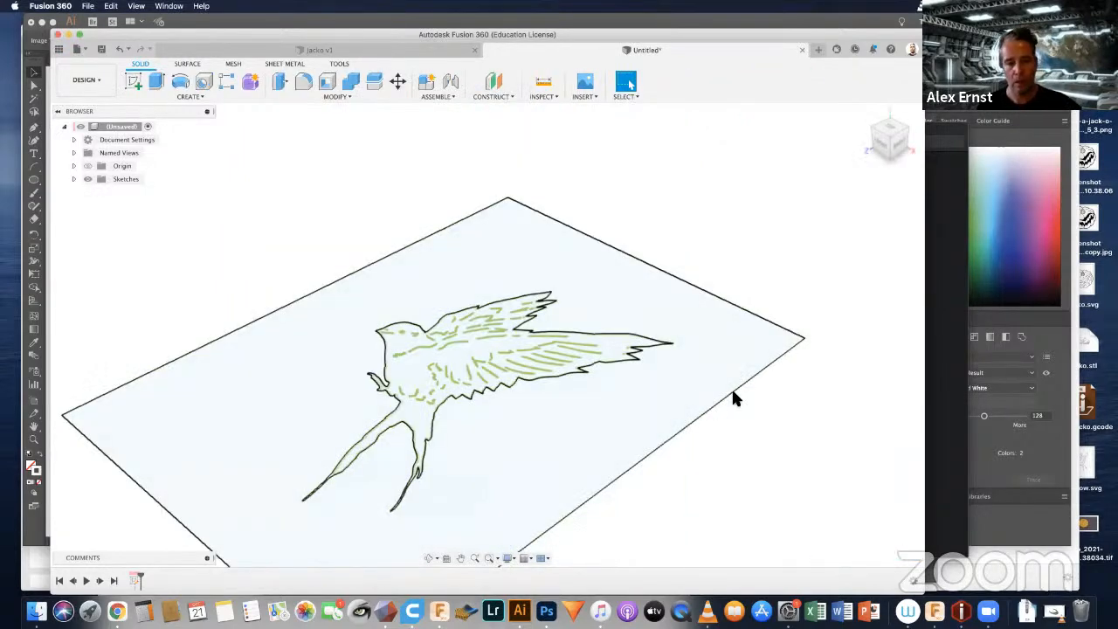
Step: Delete the two long edges and the short edge beyond the wing tips from the rectangular frame around the swallow
left_click(734, 395)
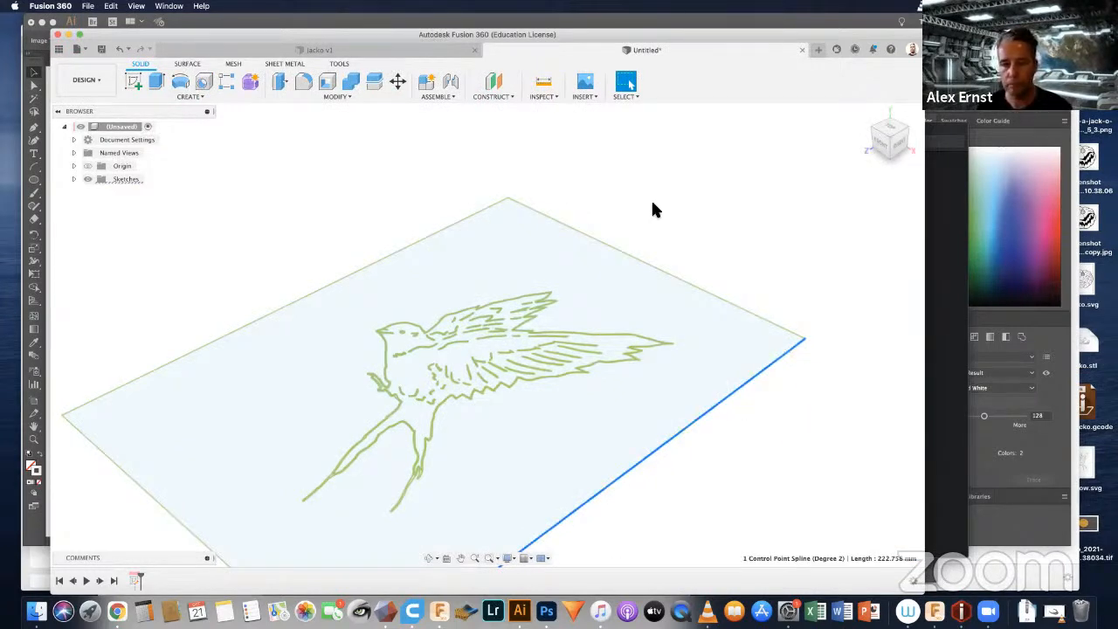
key("Delete")
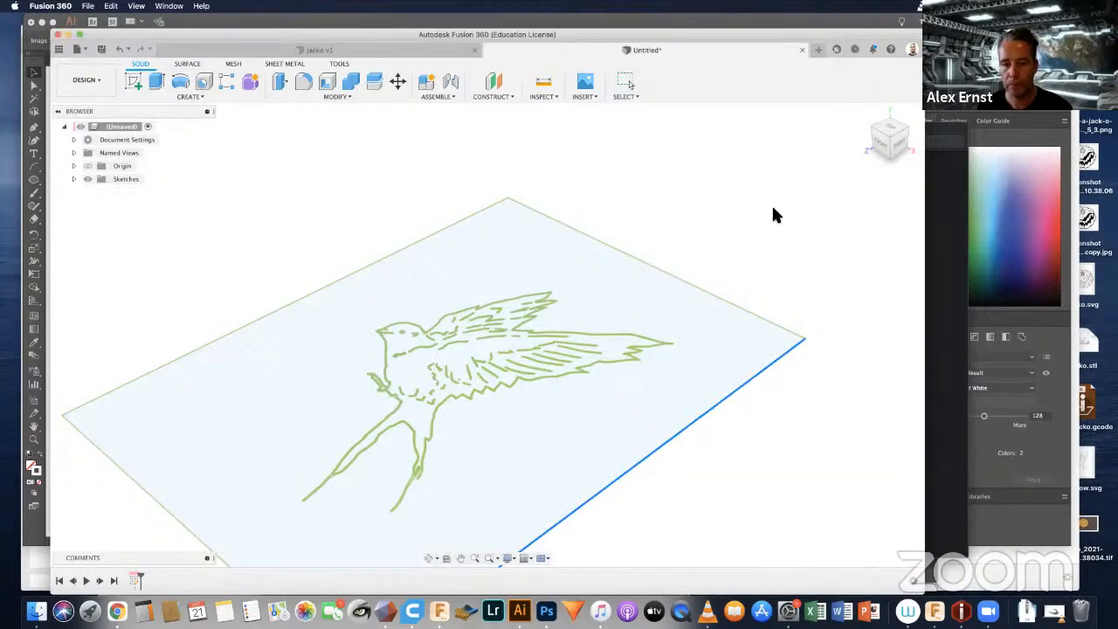
left_click(679, 279)
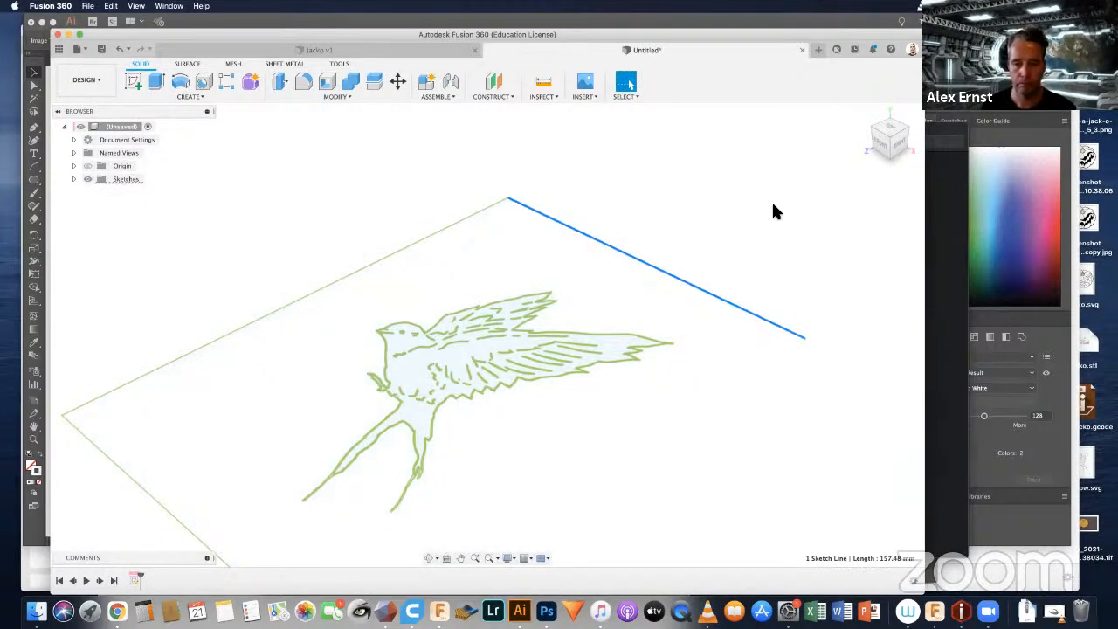
key("Delete")
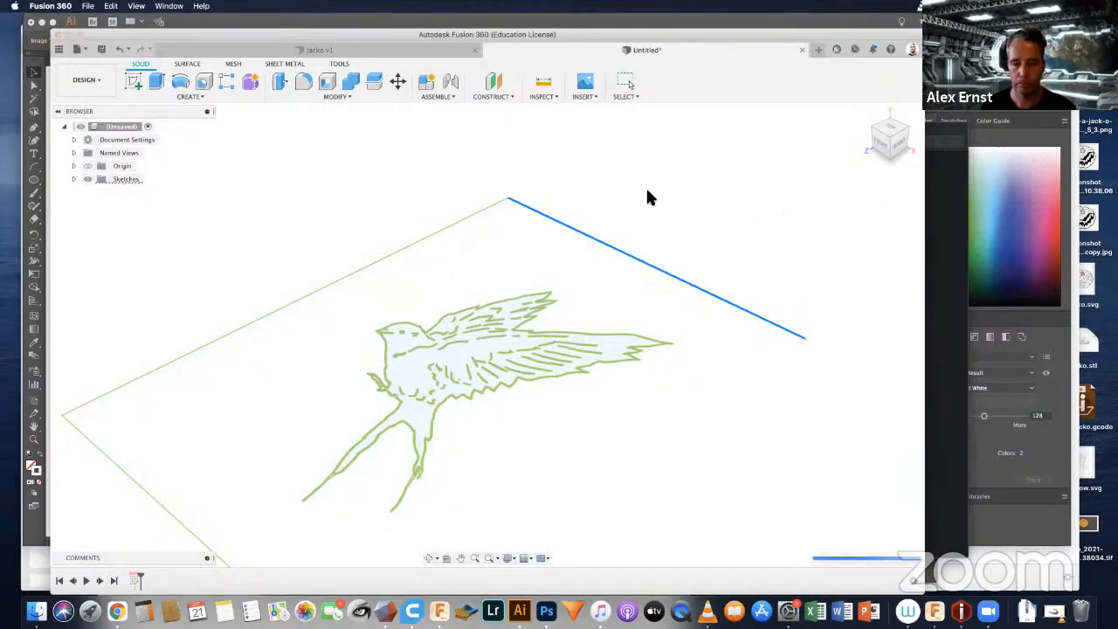
left_click(406, 248)
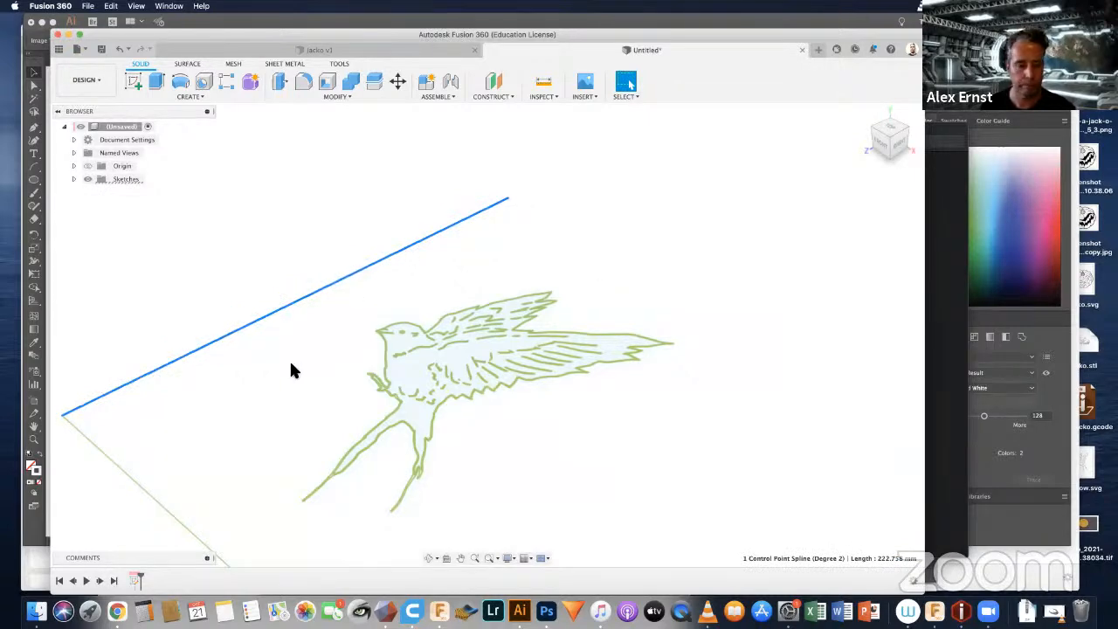
key("Delete")
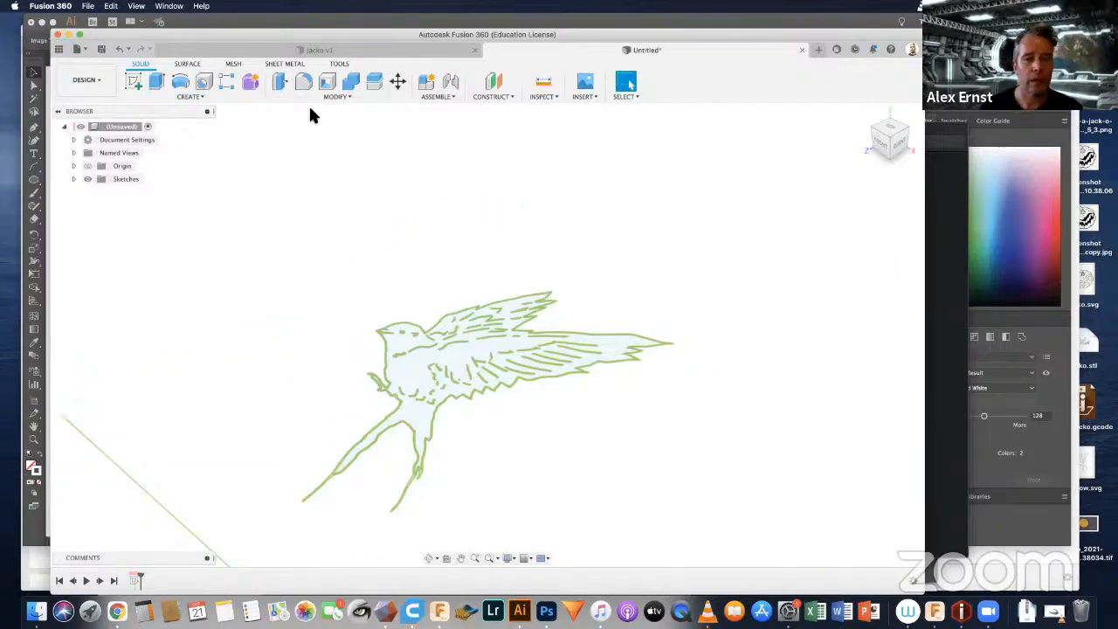
Step: Reposition the Fusion 360 window and close the Jacko v1 design, leaving the swallow design open
left_click_drag(844, 33, 860, 66)
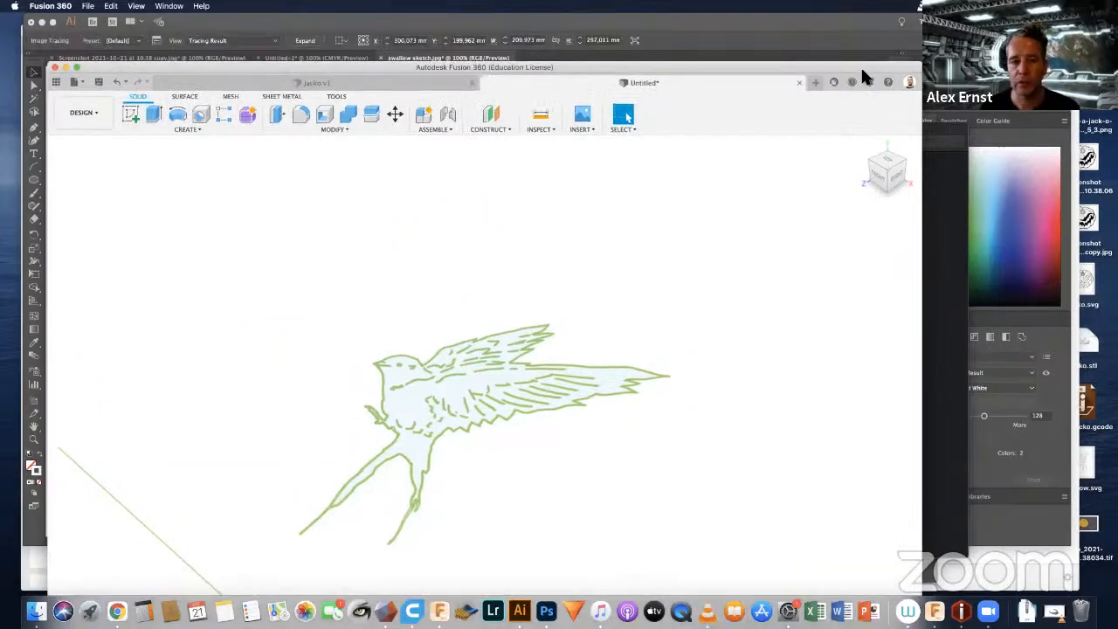
left_click(468, 89)
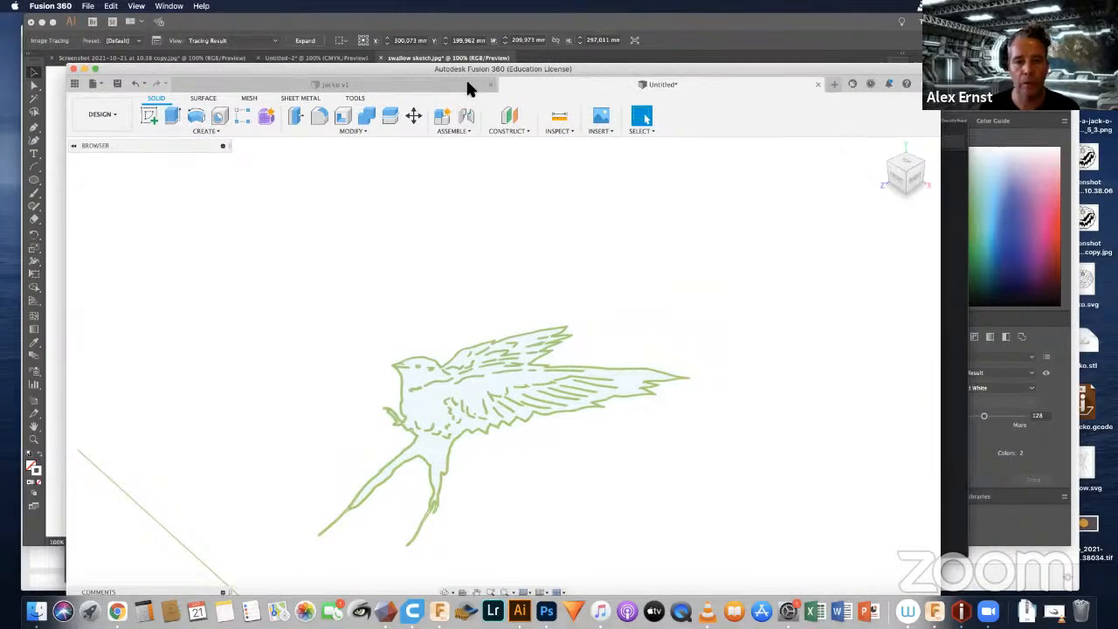
left_click(491, 84)
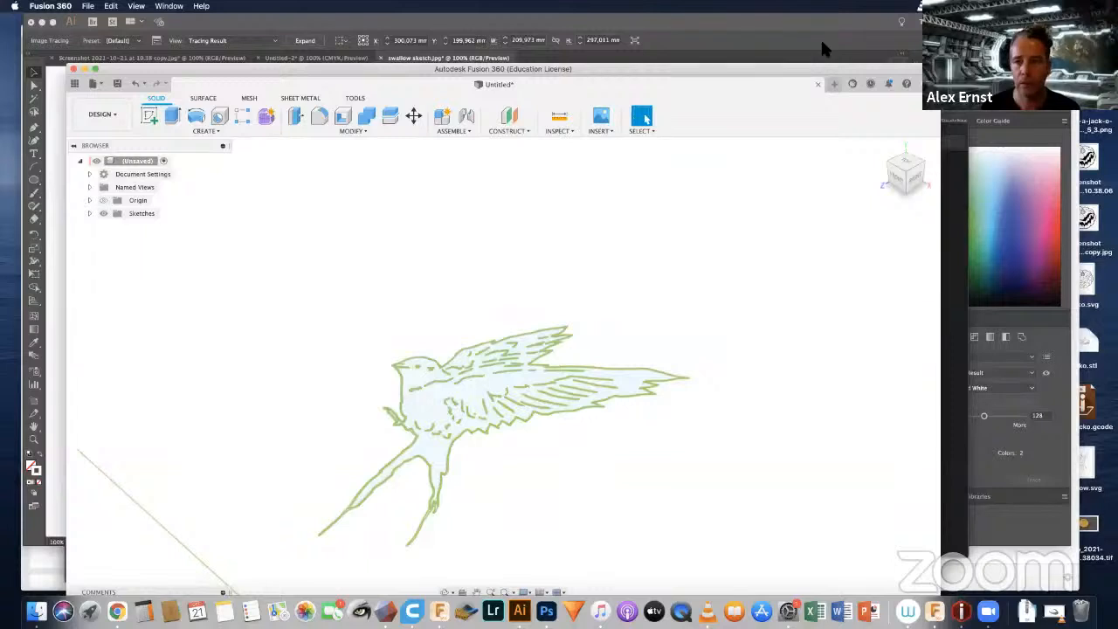
double_click(811, 70)
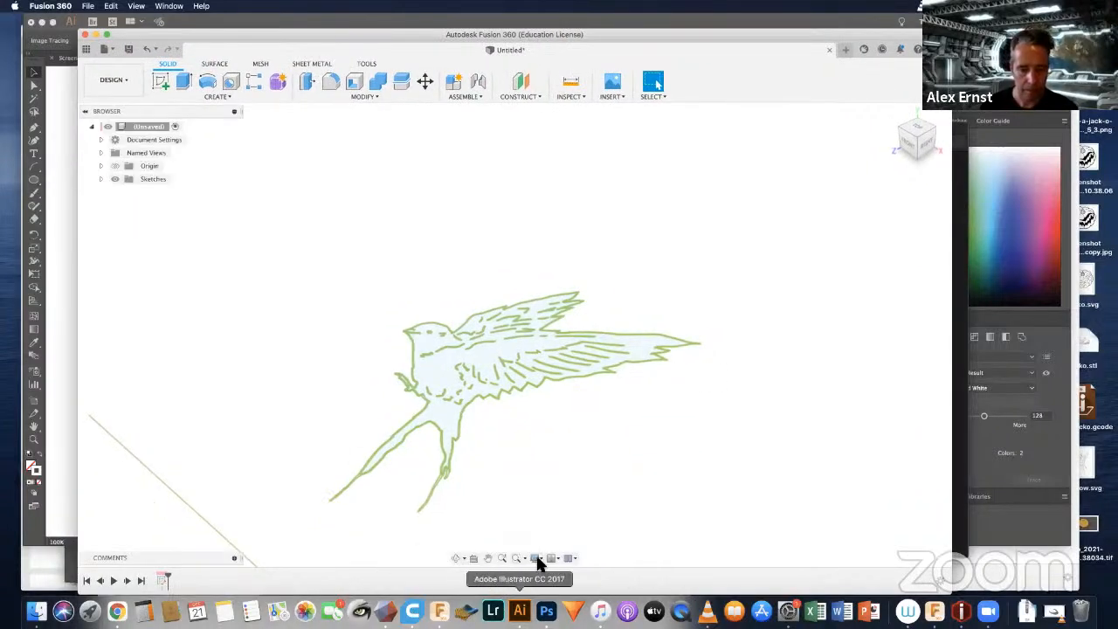
Step: Delete the remaining short frame edge beyond the swallow's tail
left_click(159, 478)
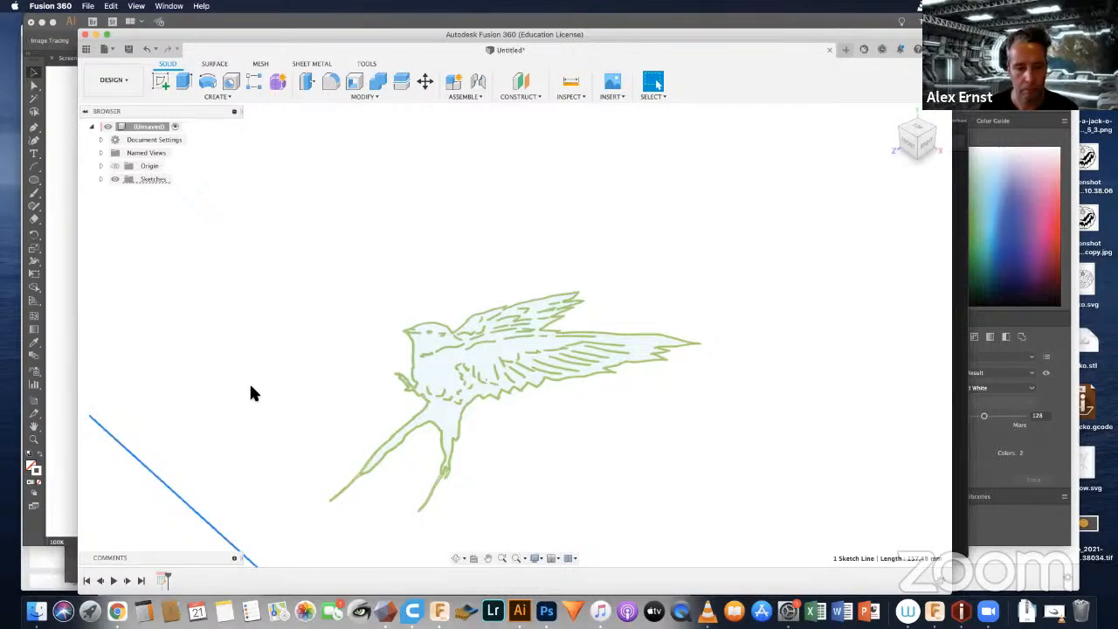
key("Delete")
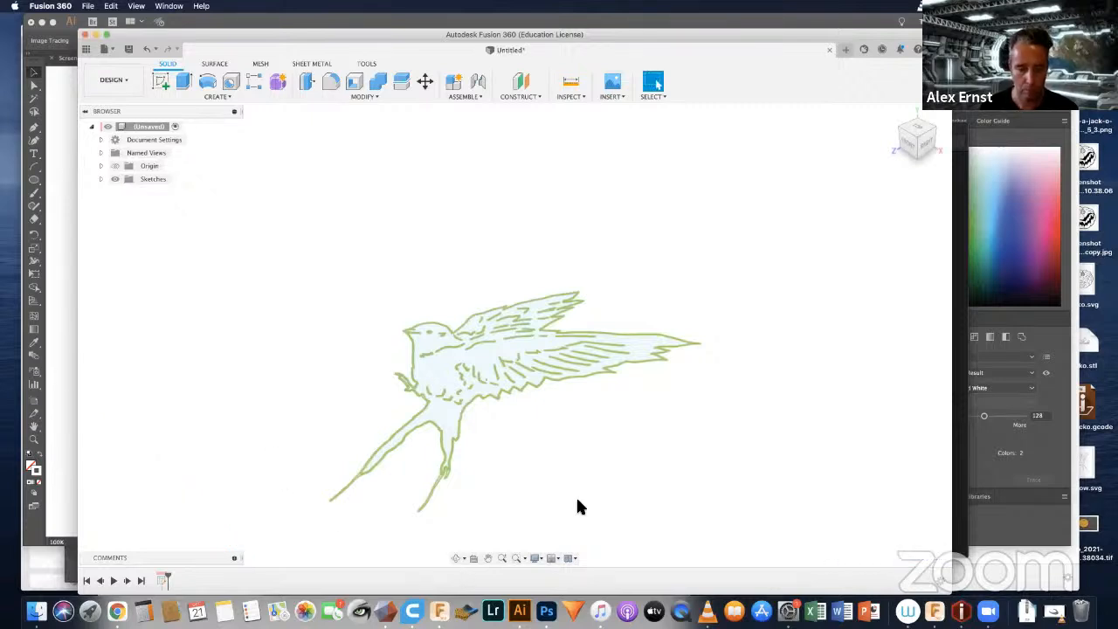
Step: Switch to Illustrator and close the swallow sketch document, saving it as swallow sketch.ai with the default Illustrator options
left_click(521, 609)
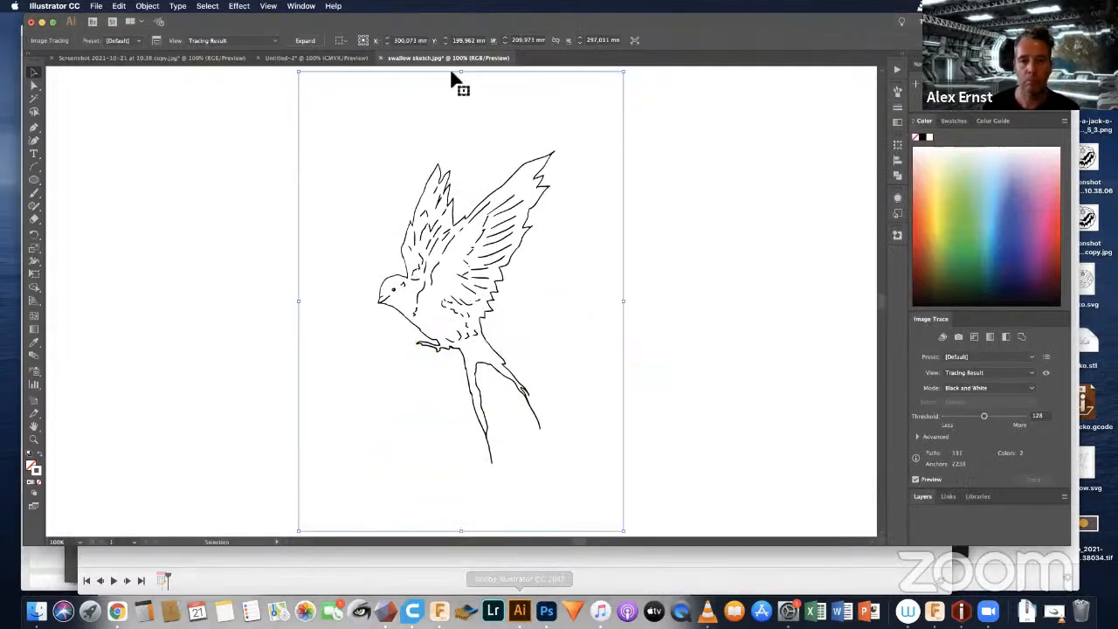
left_click_drag(855, 28, 851, 63)
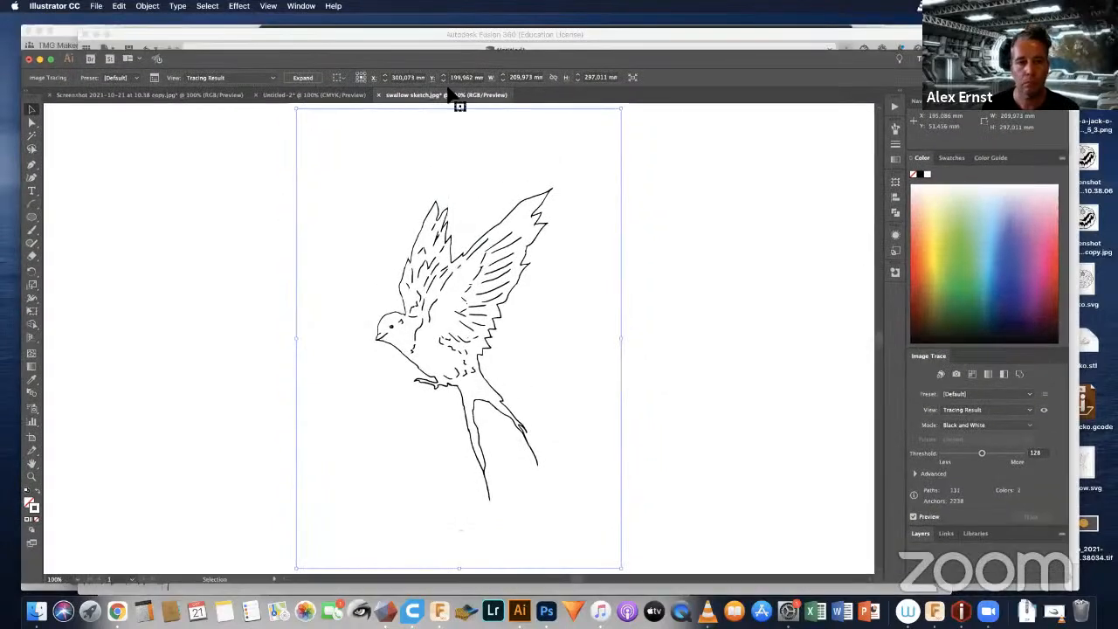
left_click(378, 94)
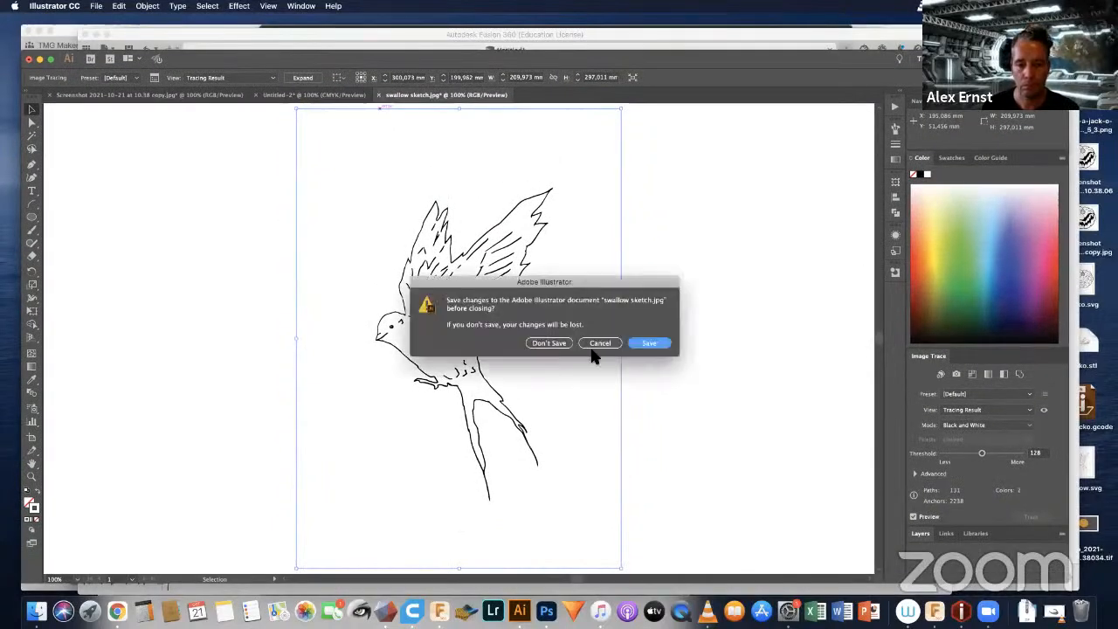
left_click(641, 346)
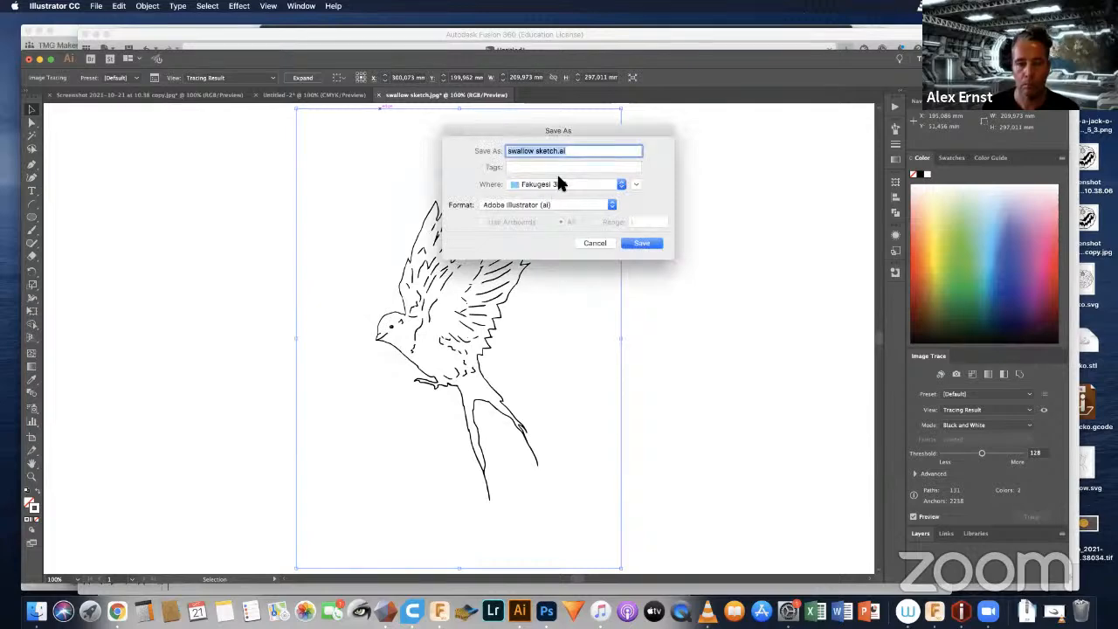
left_click(644, 242)
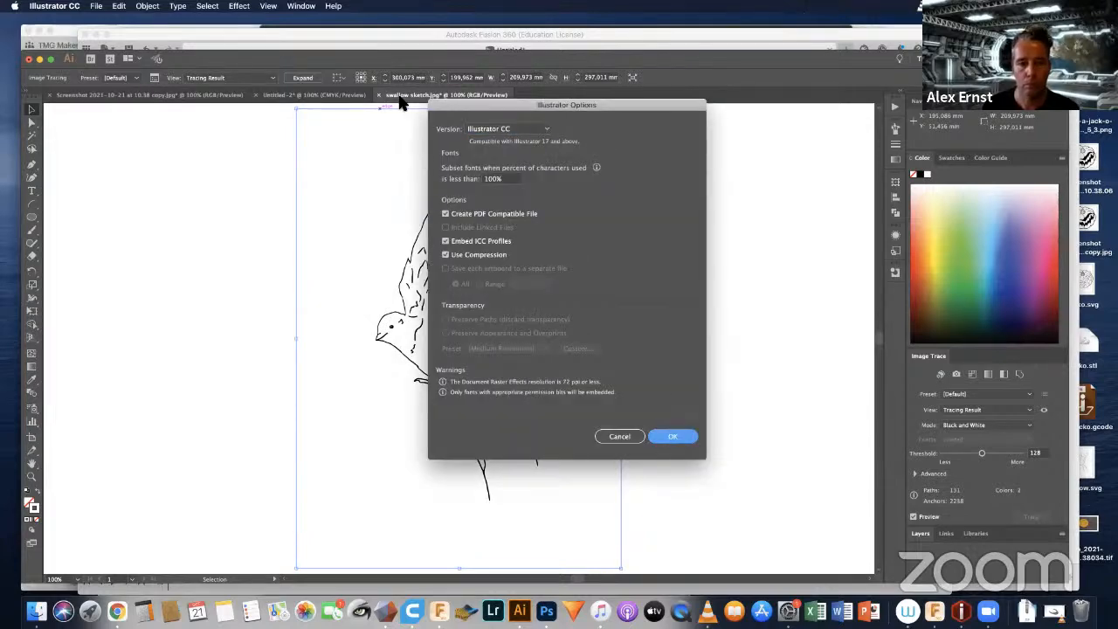
left_click(674, 436)
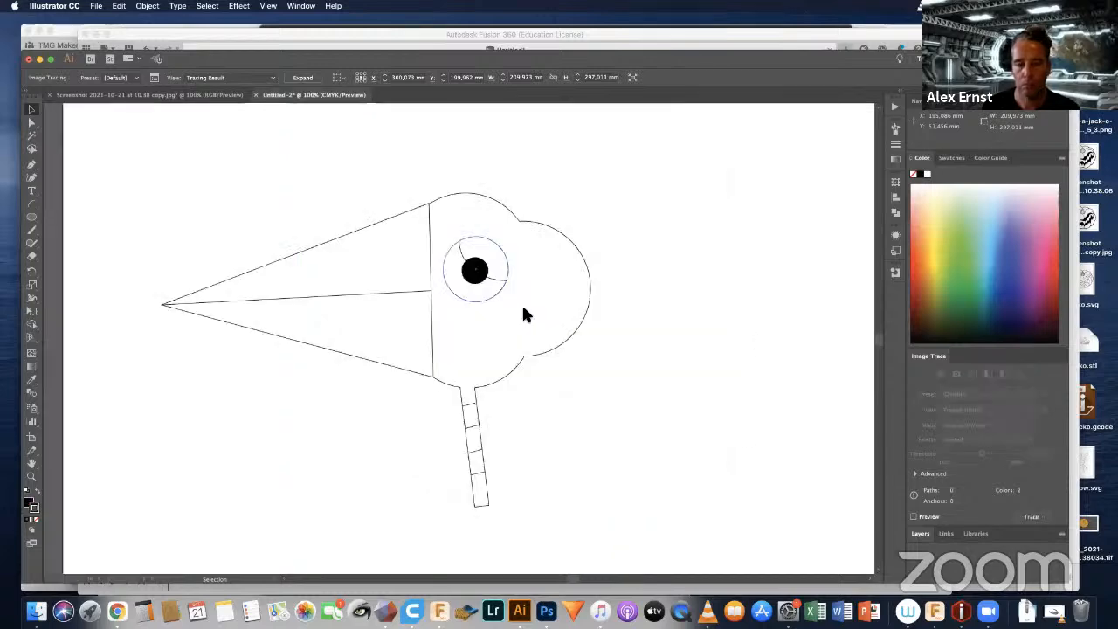
Step: Close Untitled-2 without saving, and close the pumpkin document, saving it to the Desktop as Screenshot 2021-10-21 at 10.38 copy.ai
left_click(255, 94)
left_click(550, 343)
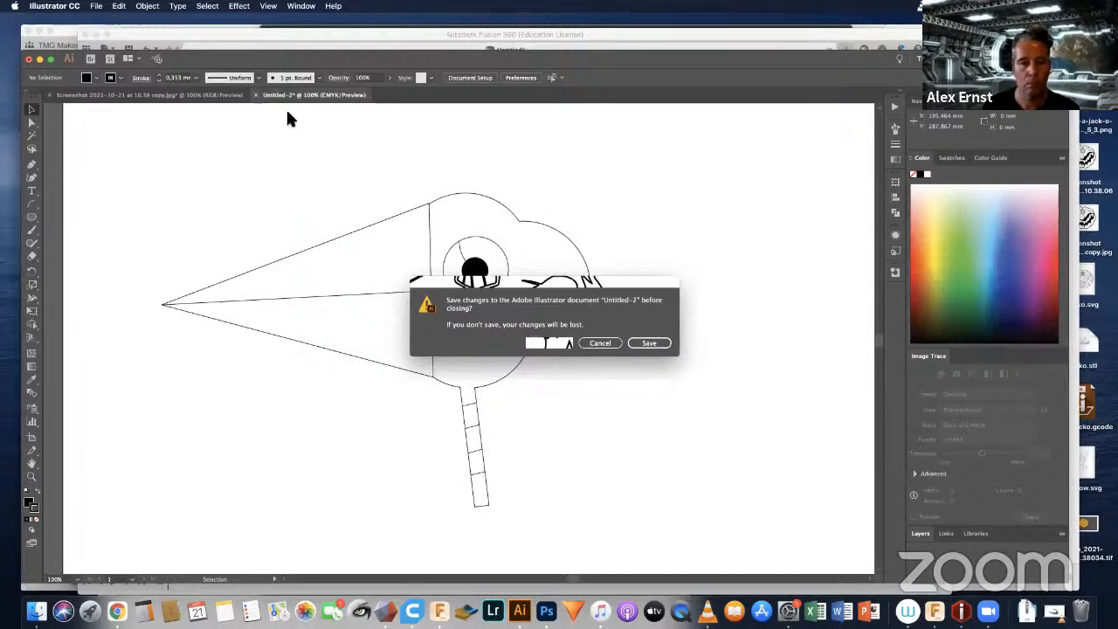
left_click(50, 95)
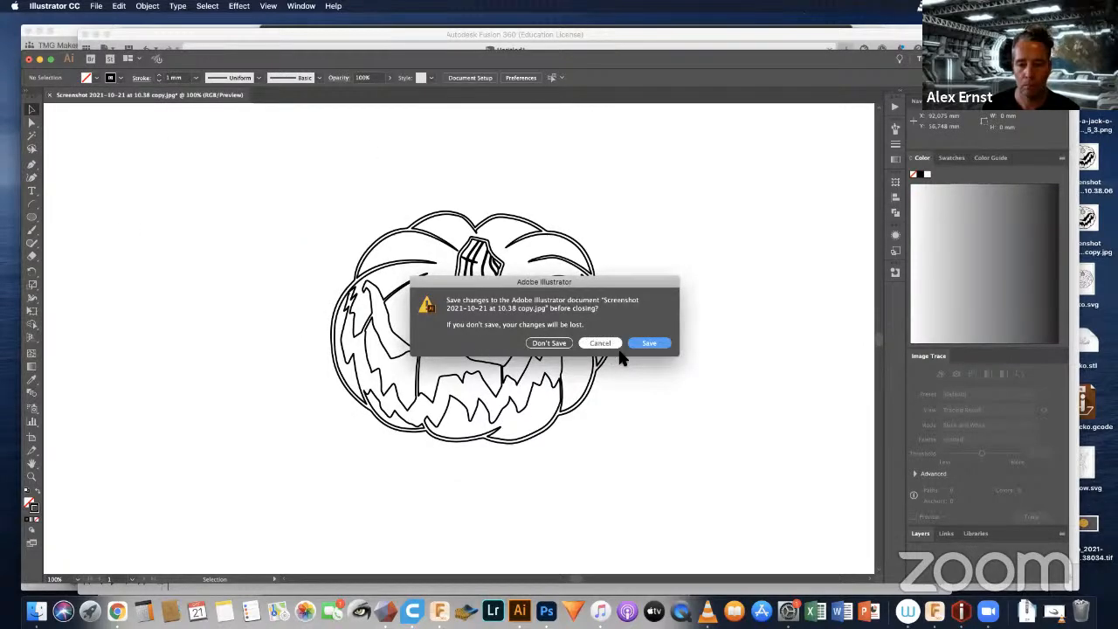
left_click(649, 343)
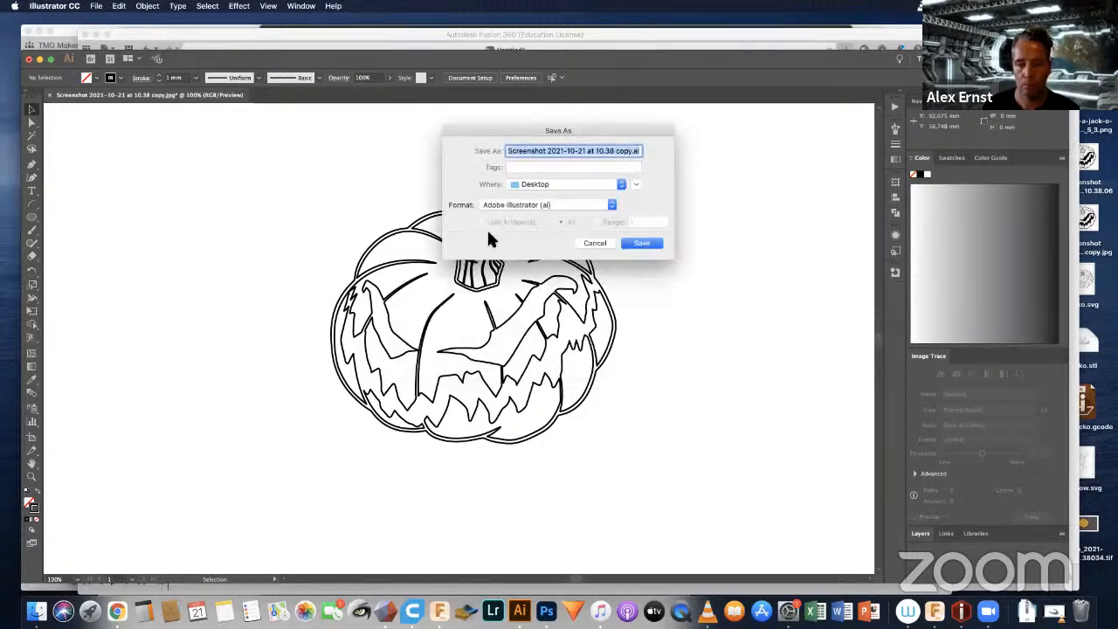
left_click(639, 245)
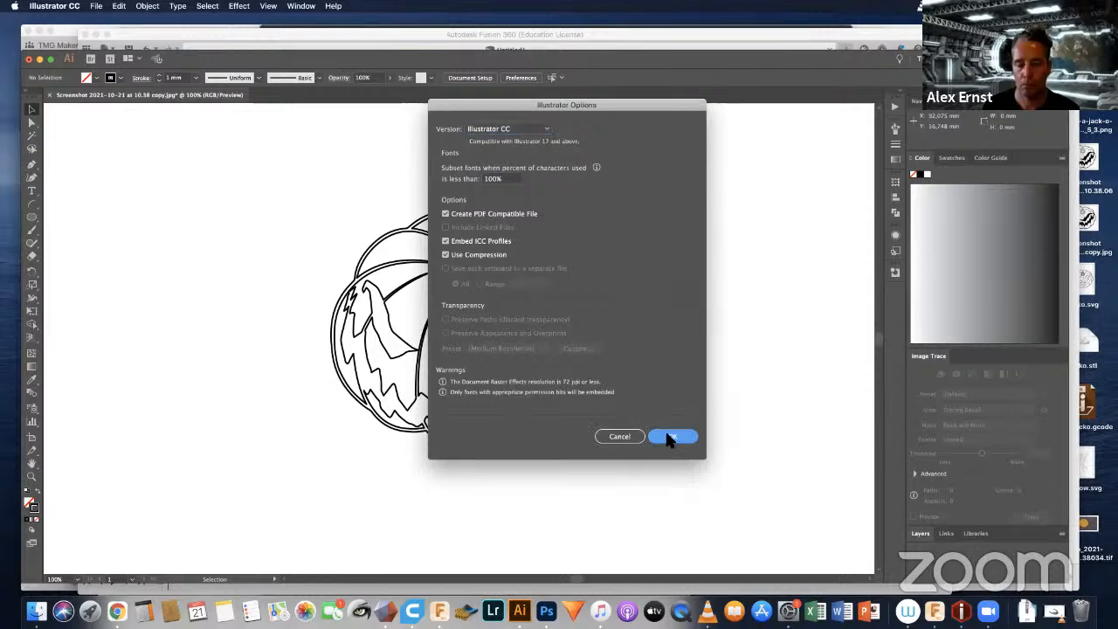
left_click(669, 437)
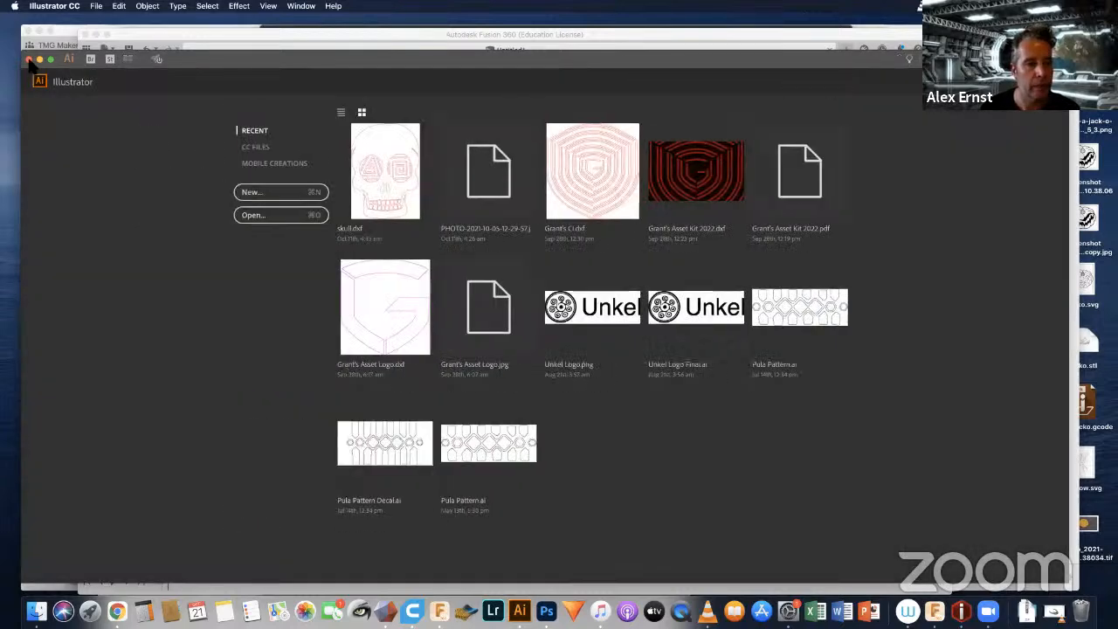
Step: Close the empty Illustrator window and quit both Illustrator and Meshmixer
left_click(29, 59)
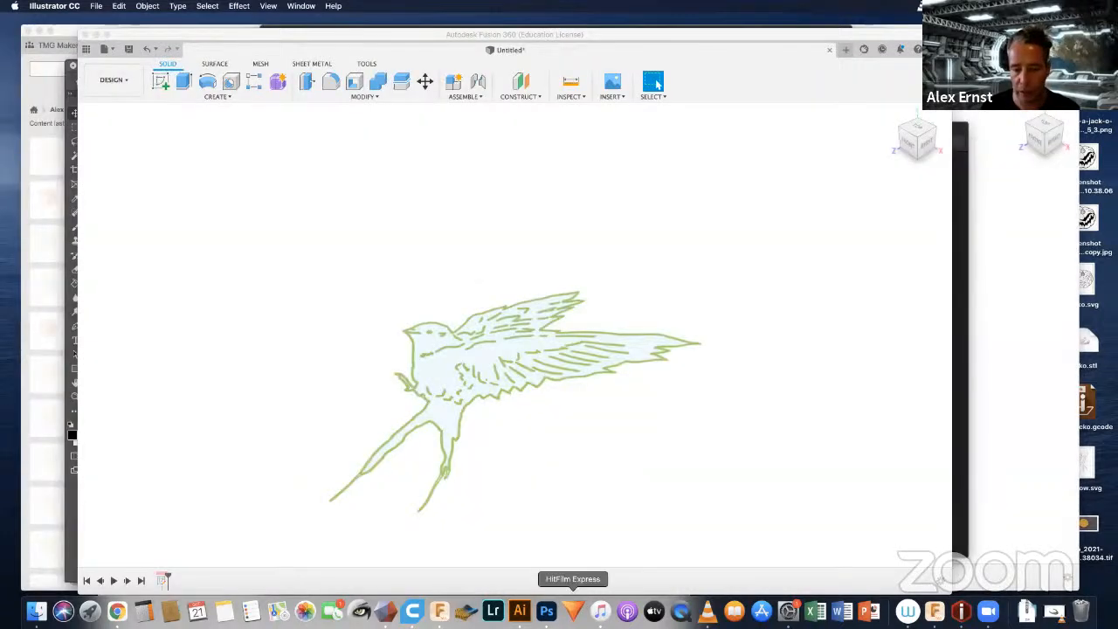
right_click(519, 611)
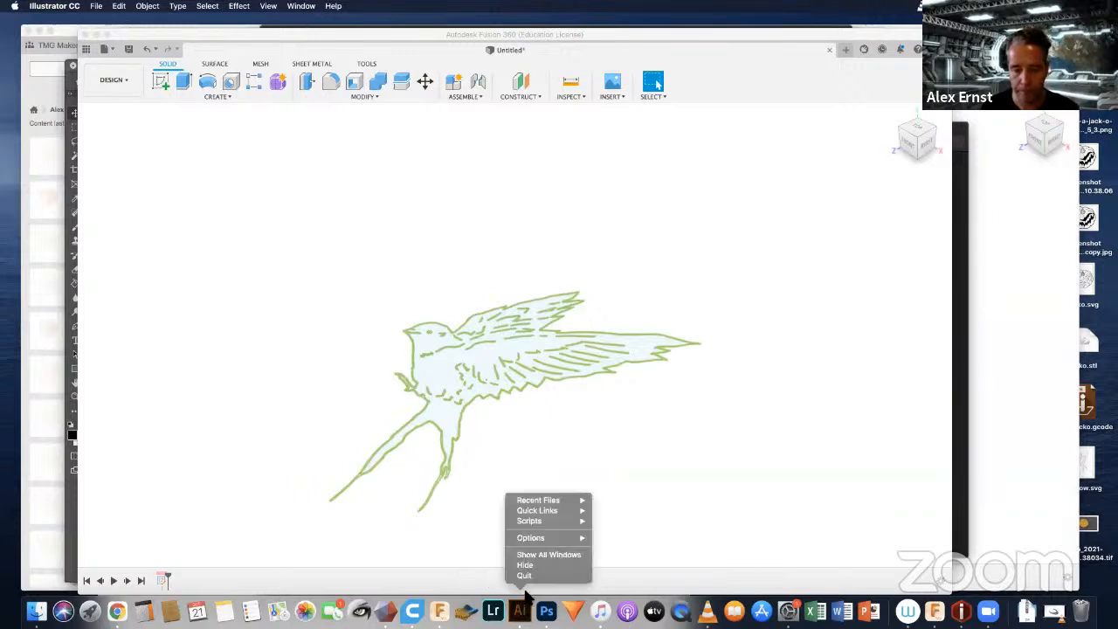
left_click(530, 574)
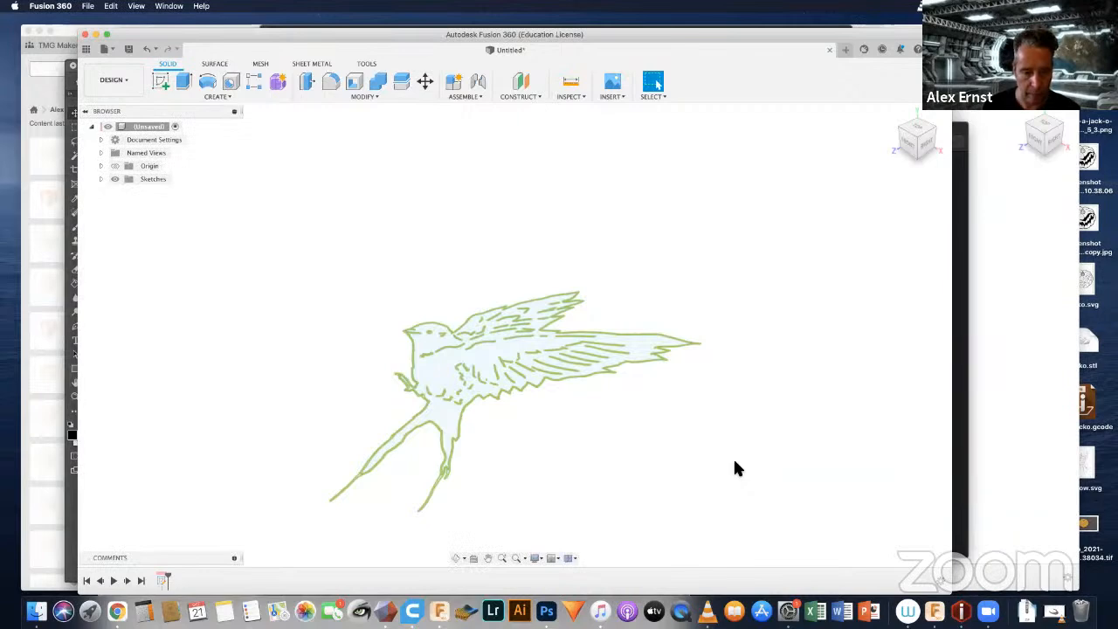
right_click(385, 611)
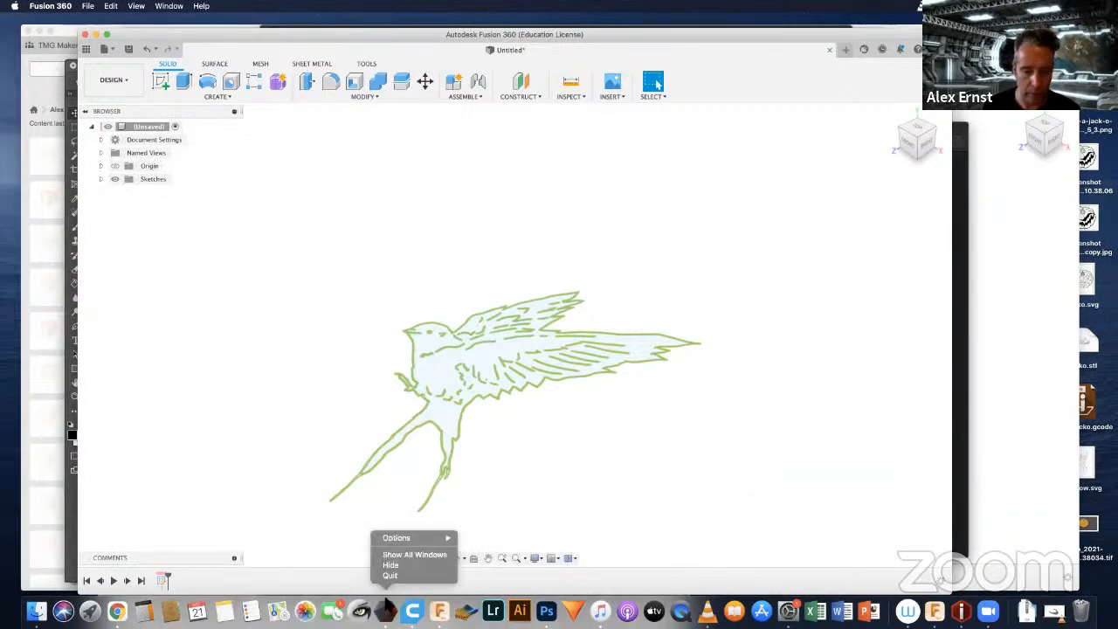
left_click(390, 575)
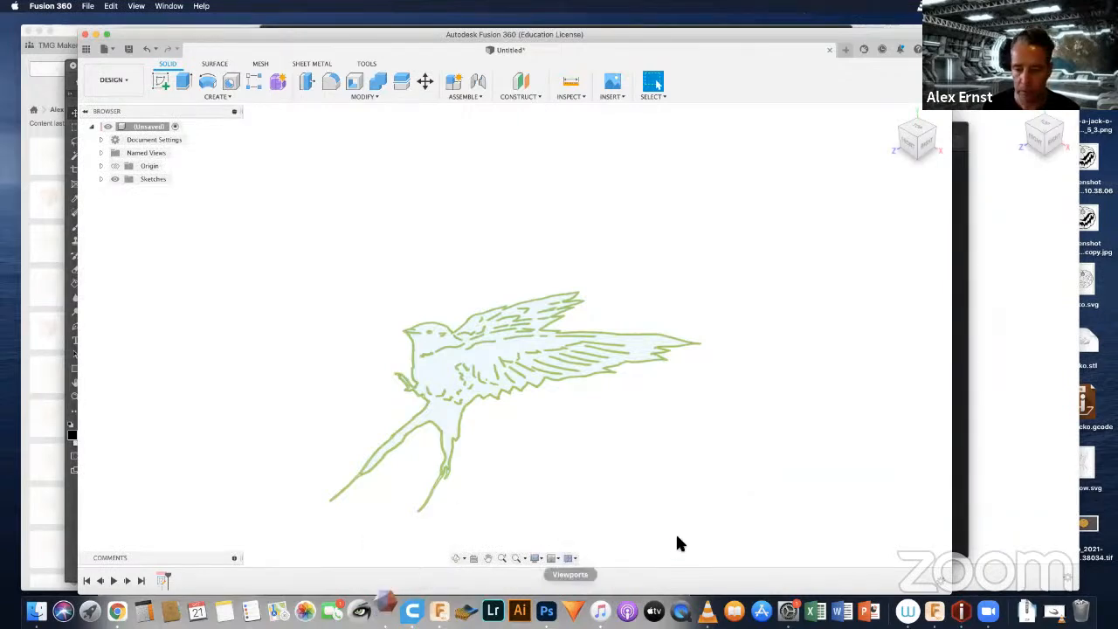
left_click(386, 613)
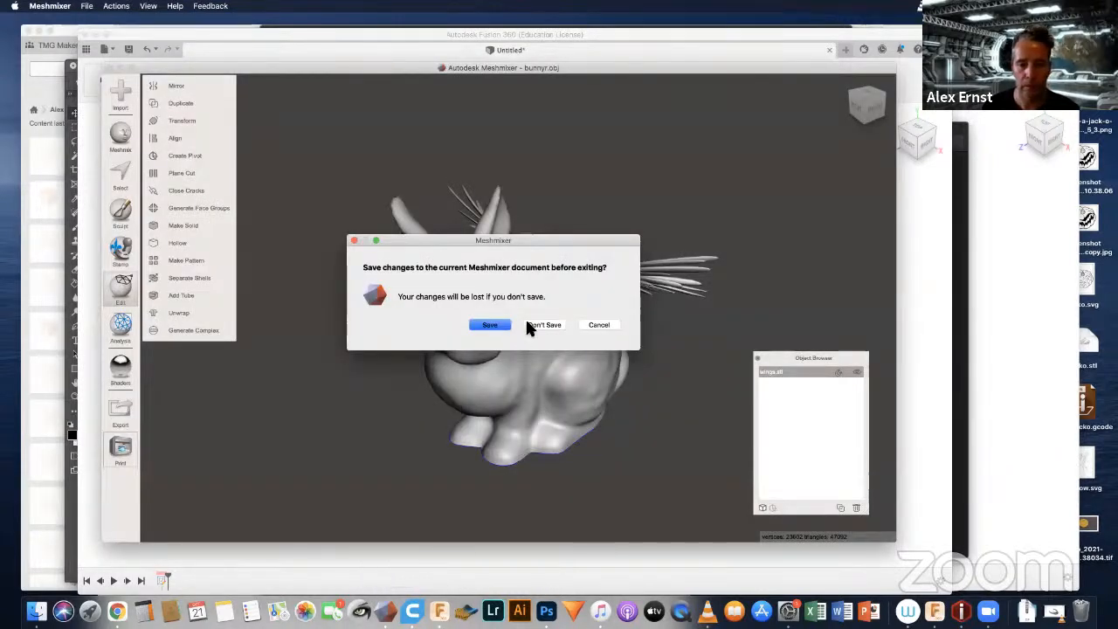
Step: Draw a selection window around the whole swallow sketch in Fusion 360
left_click(525, 317)
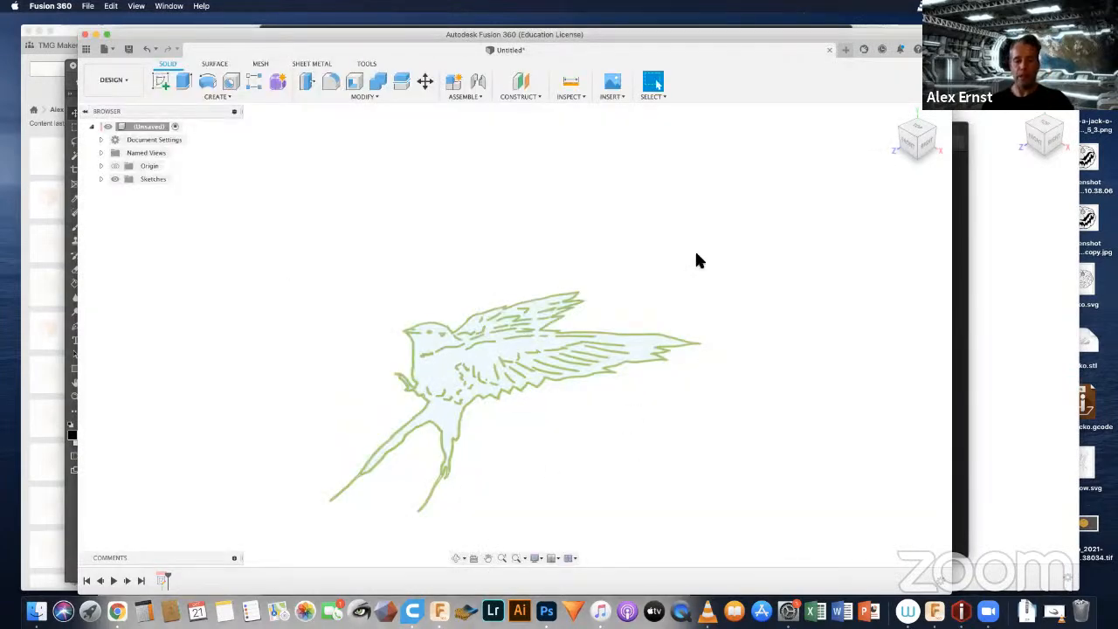
scroll(647, 308, "down", 1)
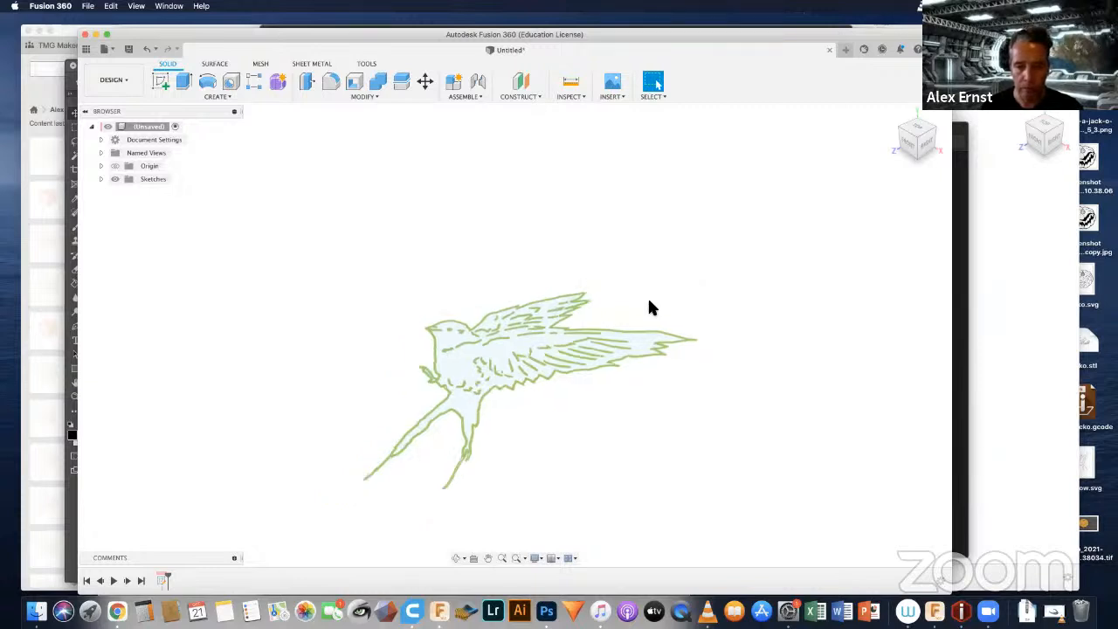
left_click(301, 202)
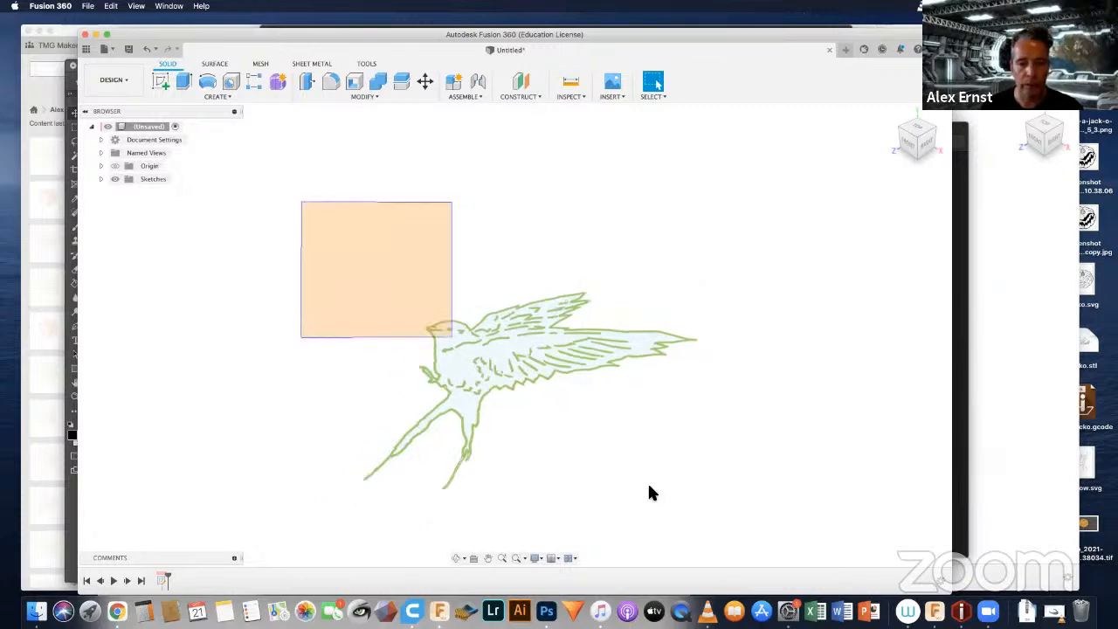
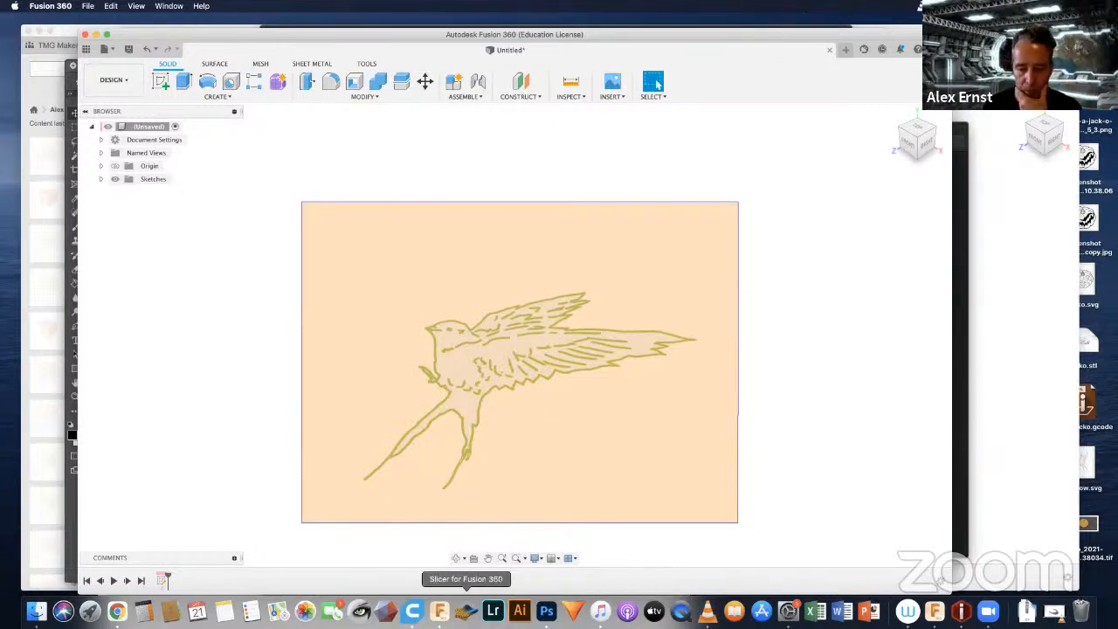
Step: Switch to Photoshop and close Untitled-1 and the pumpkin screenshot without saving, along with screen-4.jpeg
left_click(547, 612)
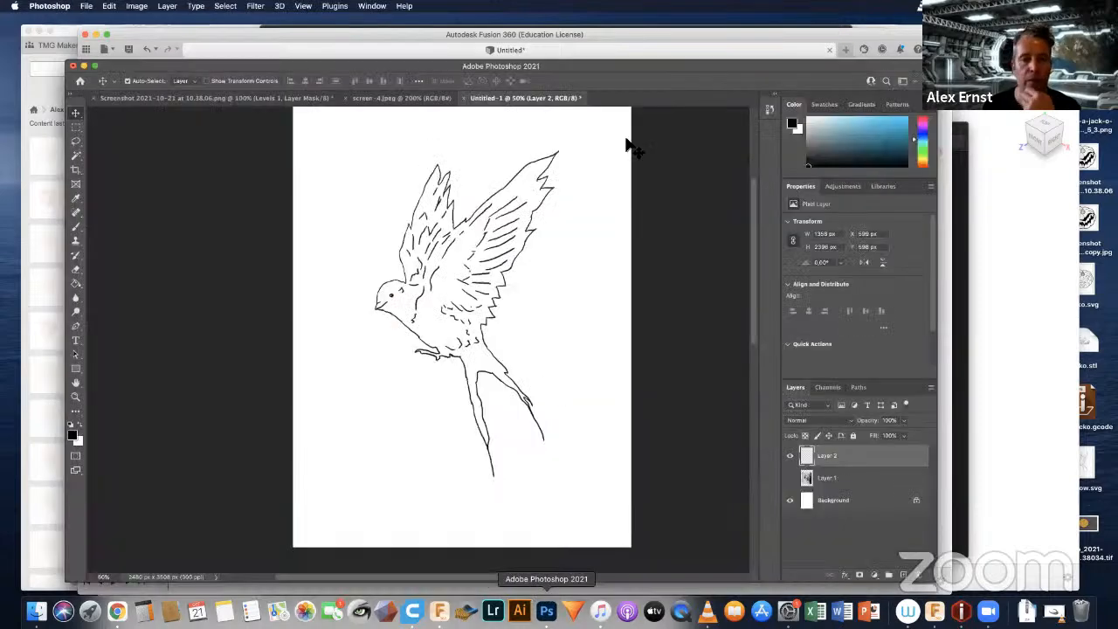
left_click(463, 98)
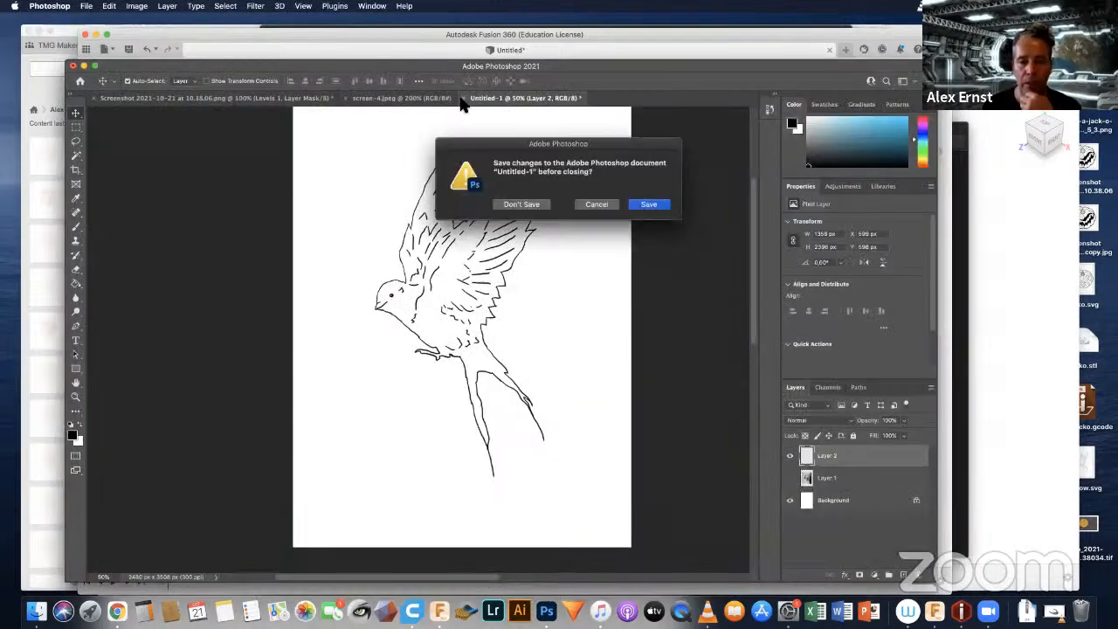
left_click(522, 204)
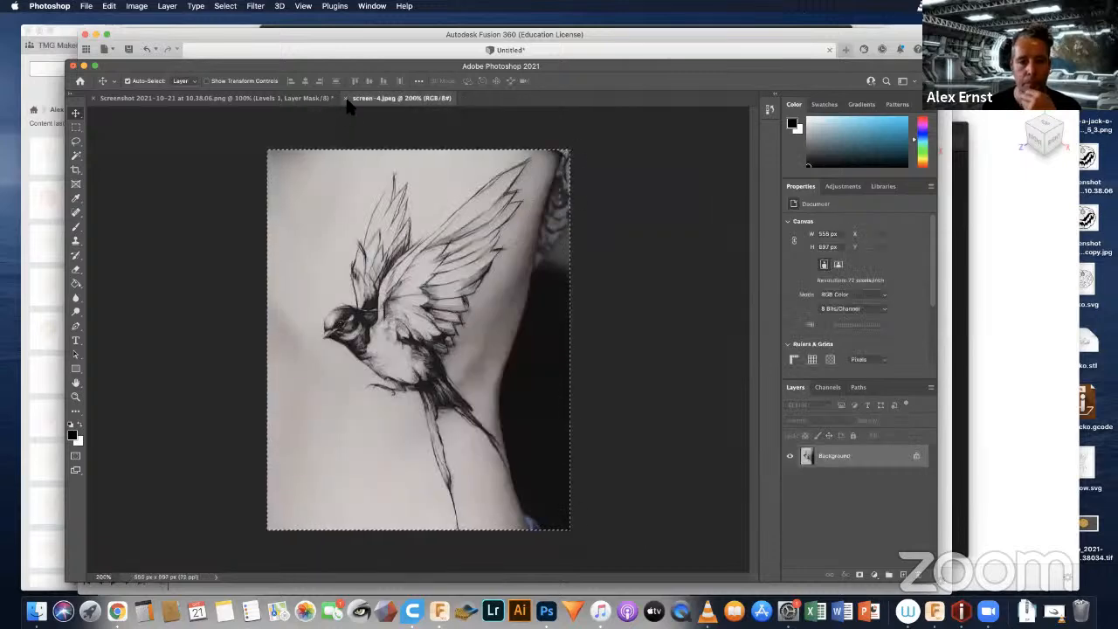
left_click(346, 98)
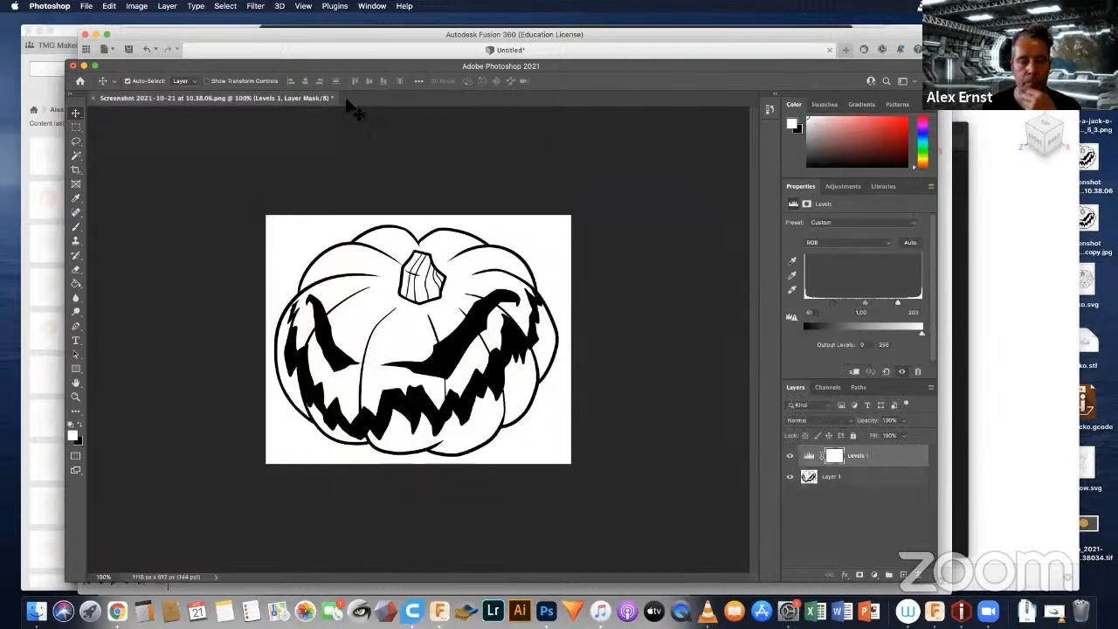
left_click(94, 98)
left_click(524, 203)
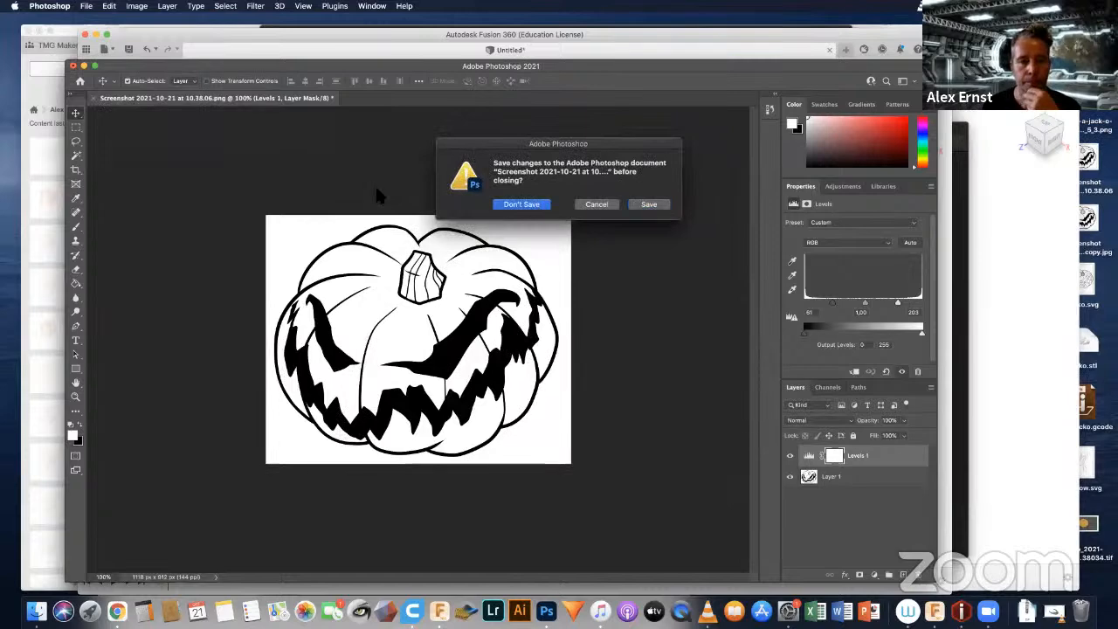
Step: Close the empty Photoshop window, quit Photoshop, and try to quit Wacom Desktop Center
left_click(73, 66)
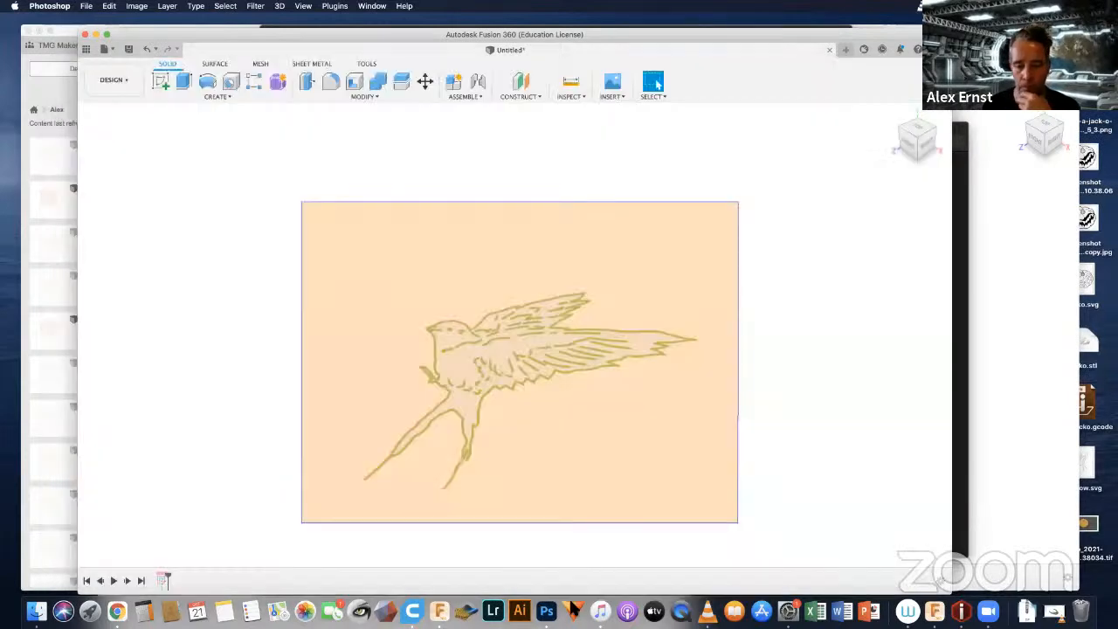
right_click(546, 611)
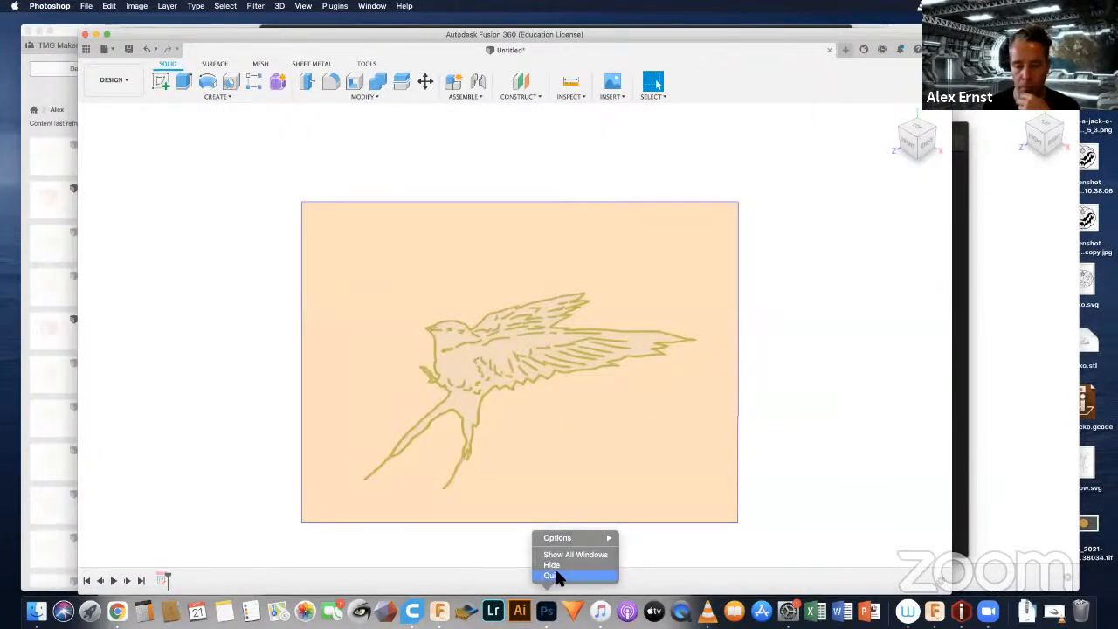
left_click(553, 575)
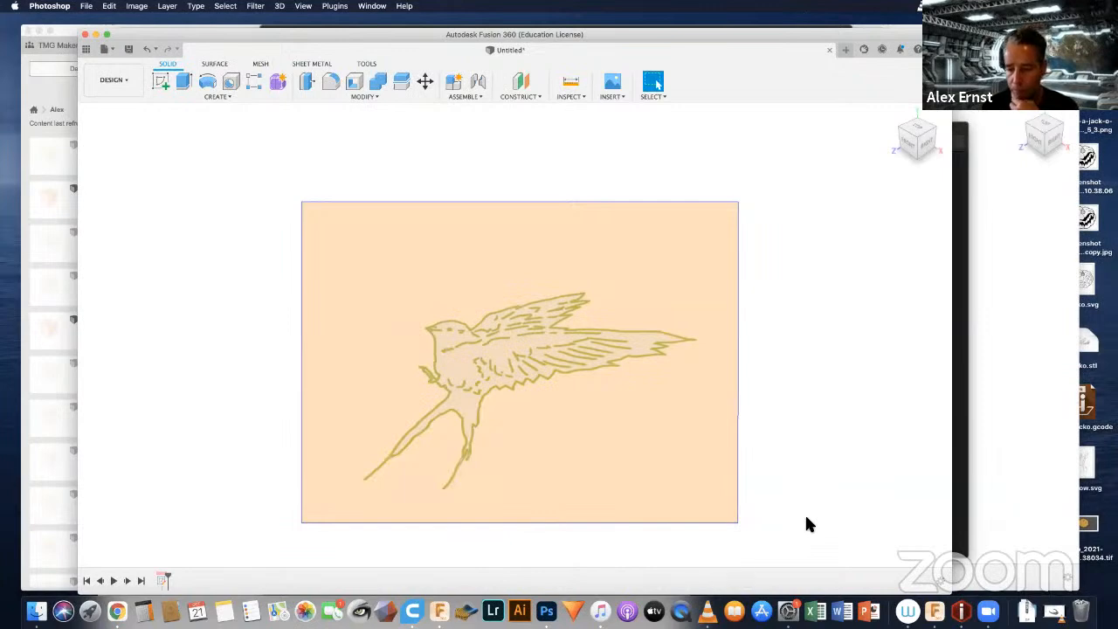
right_click(909, 611)
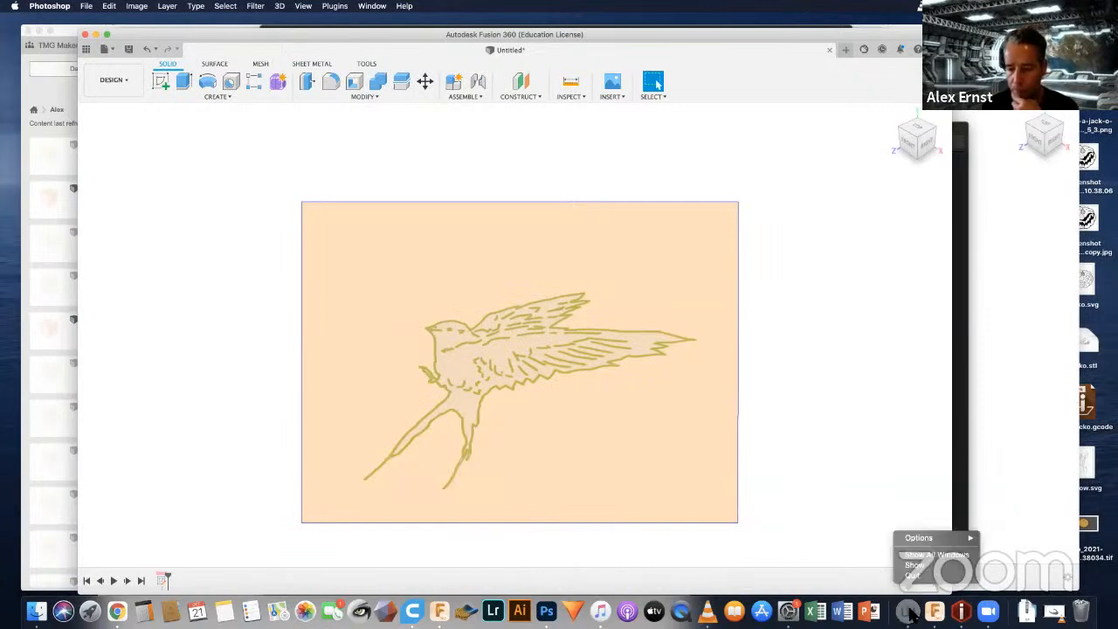
left_click(913, 565)
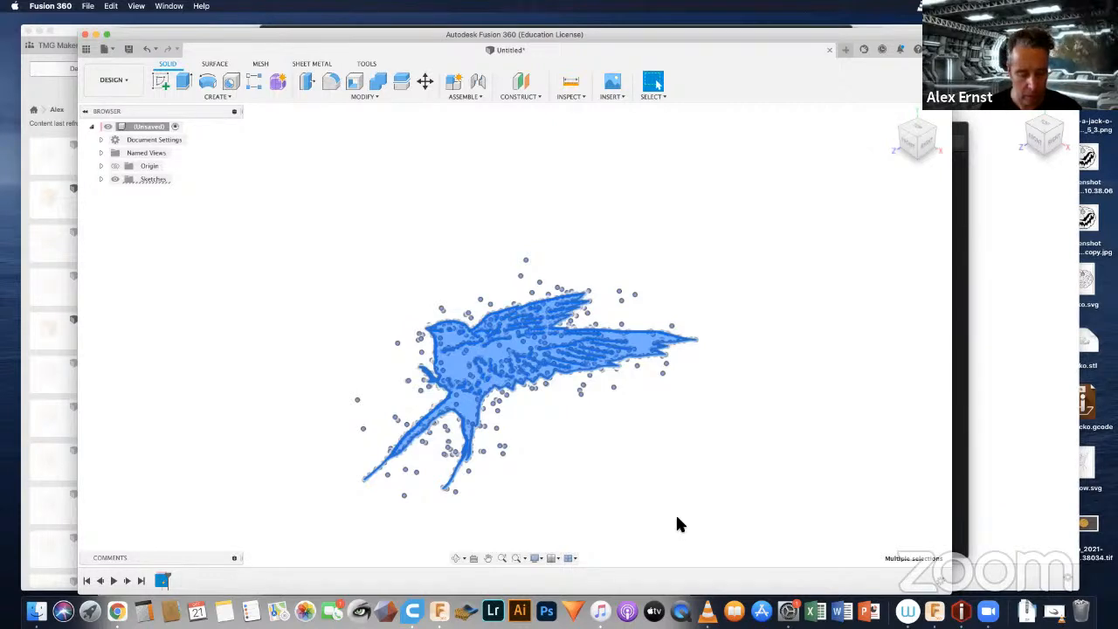
Step: Try to extrude all the swallow sketch profiles 20 mm on one side as a new body
key("q")
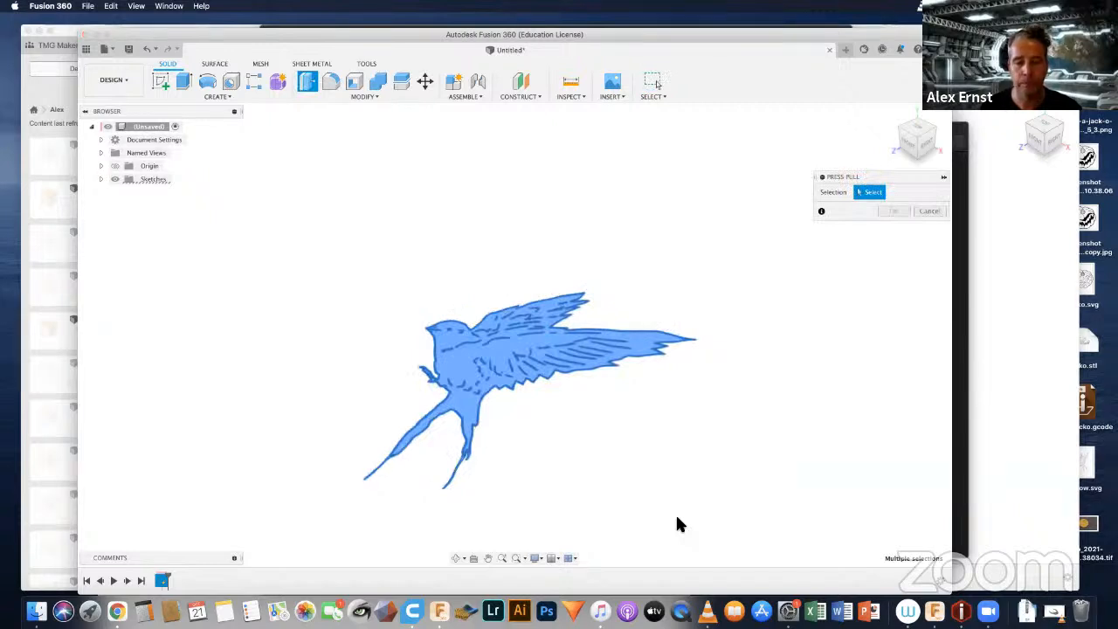
key("e")
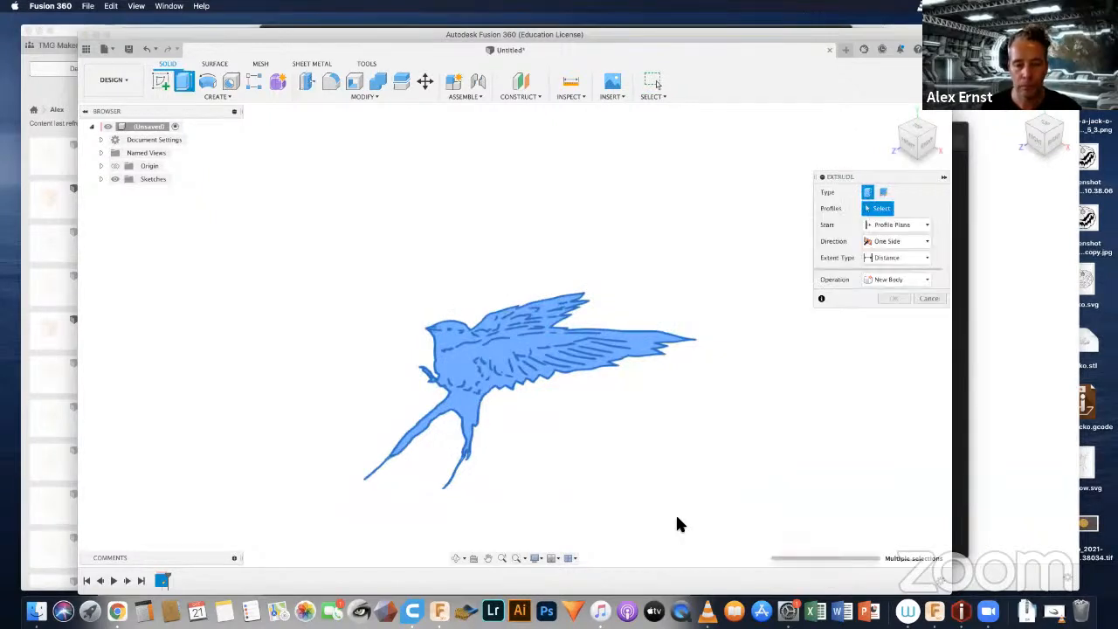
left_click(499, 350)
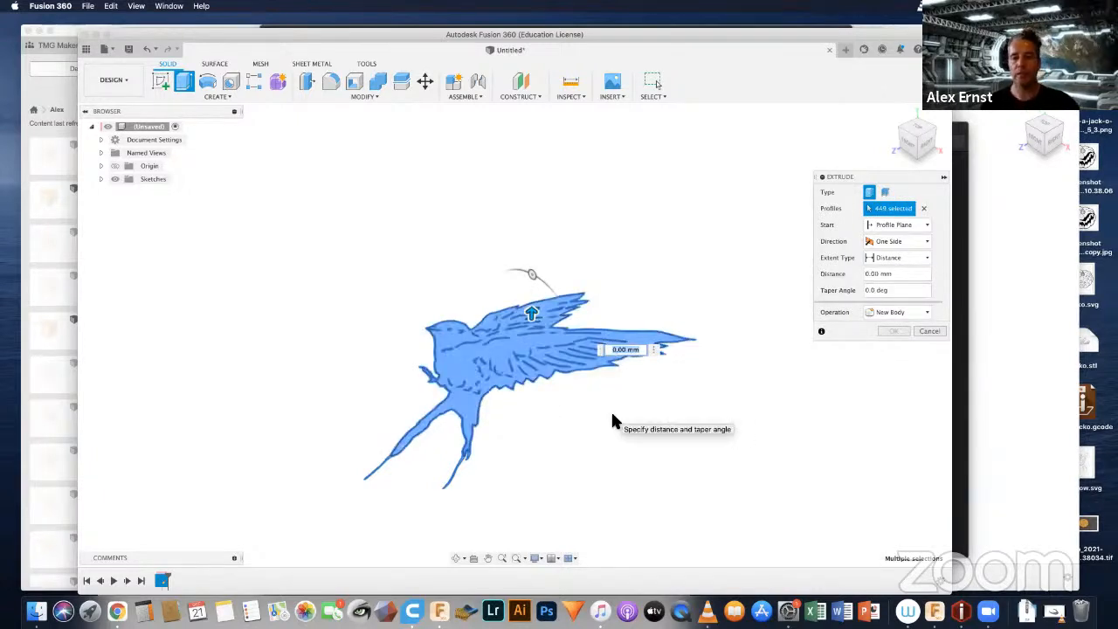
type("20")
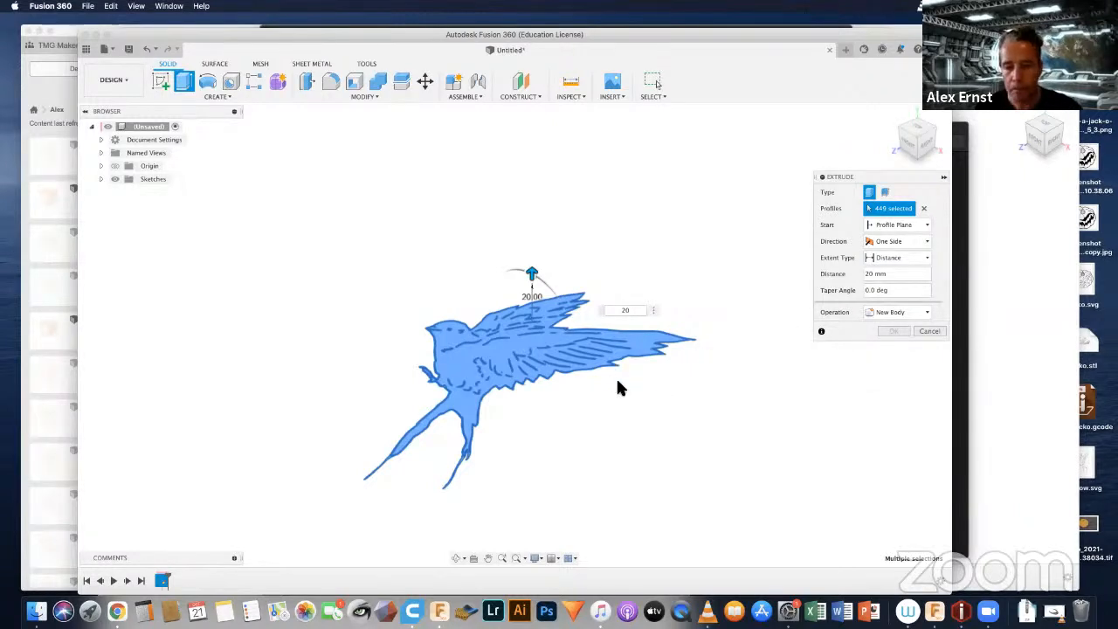
key("Return")
left_click_drag(625, 391, 643, 442)
middle_click_drag(643, 443, 638, 439, "shift")
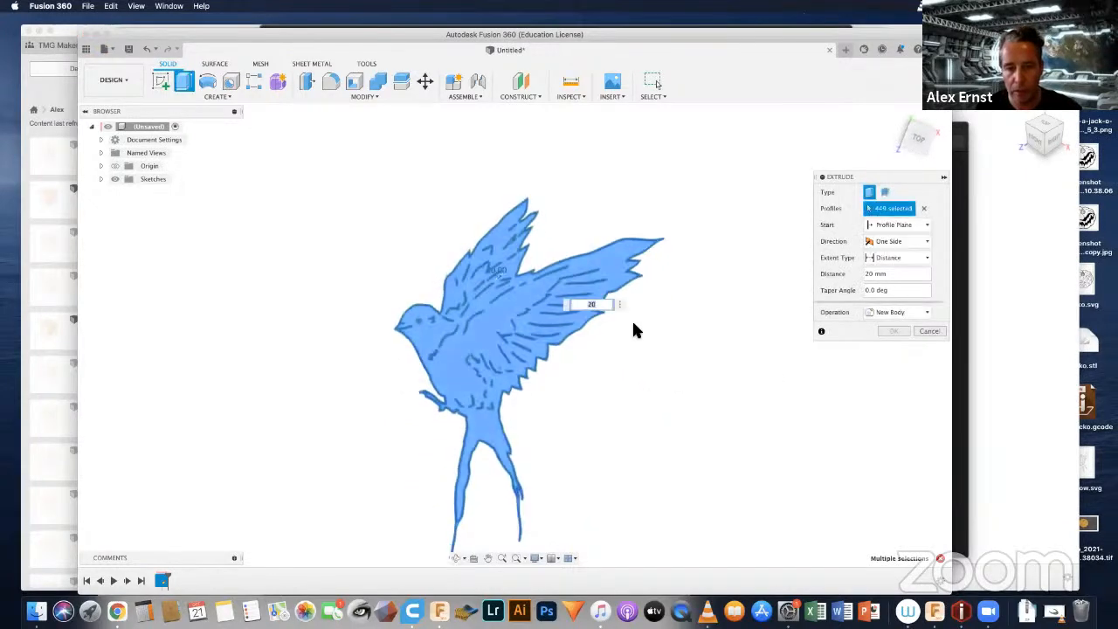
middle_click_drag(582, 390, 536, 349, "shift")
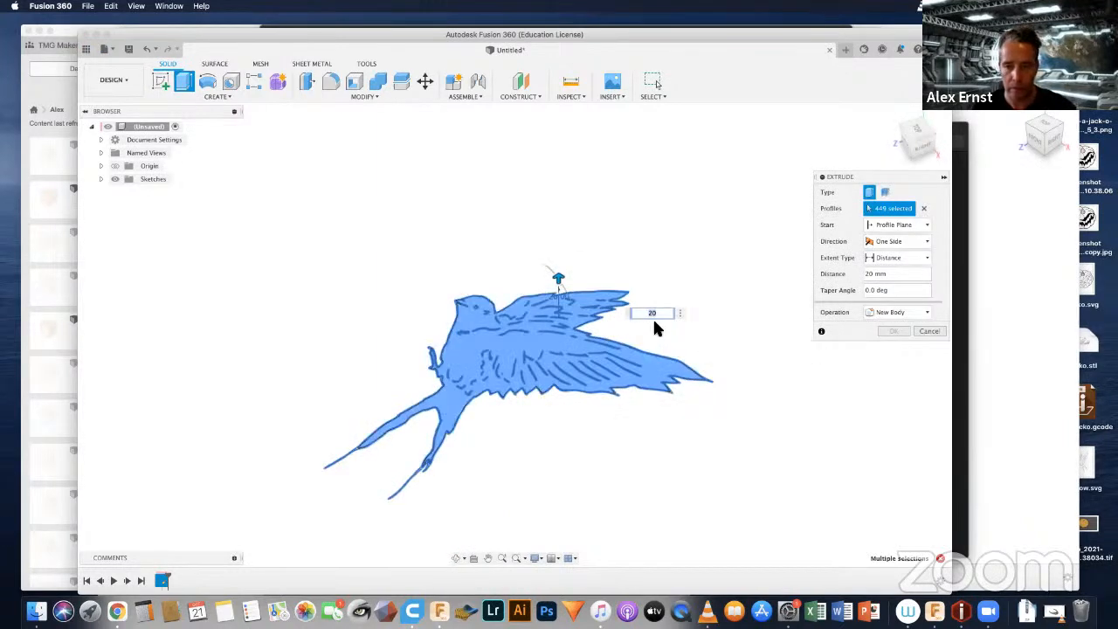
Step: Try the swallow extrusion with a distance of 5 mm, cancel the command, and move the Fusion 360 window out of the way
type("5")
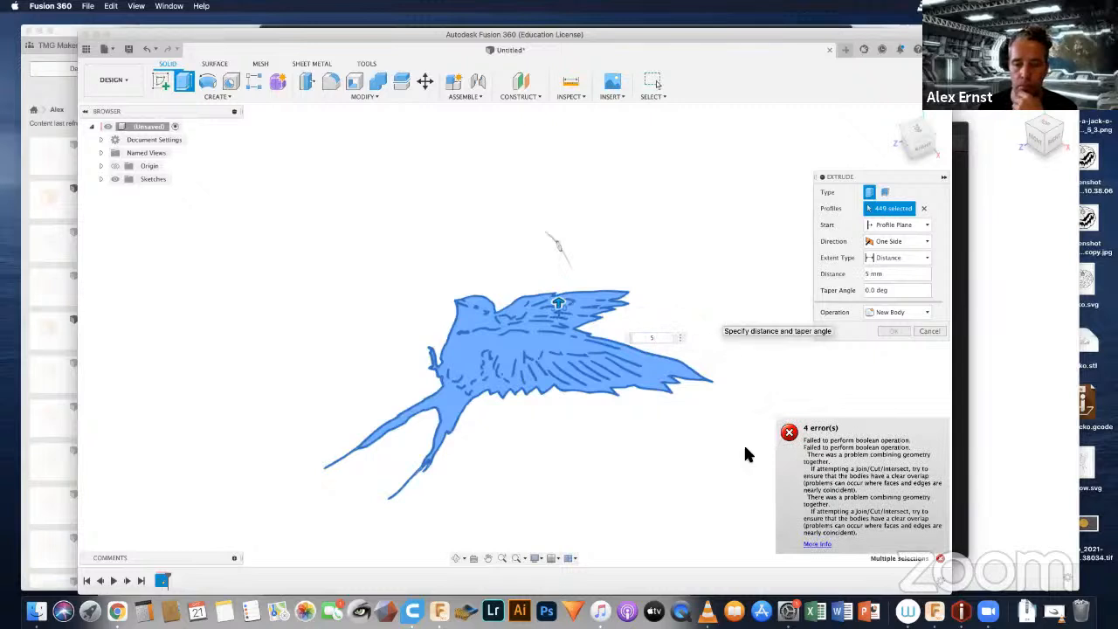
left_click(929, 331)
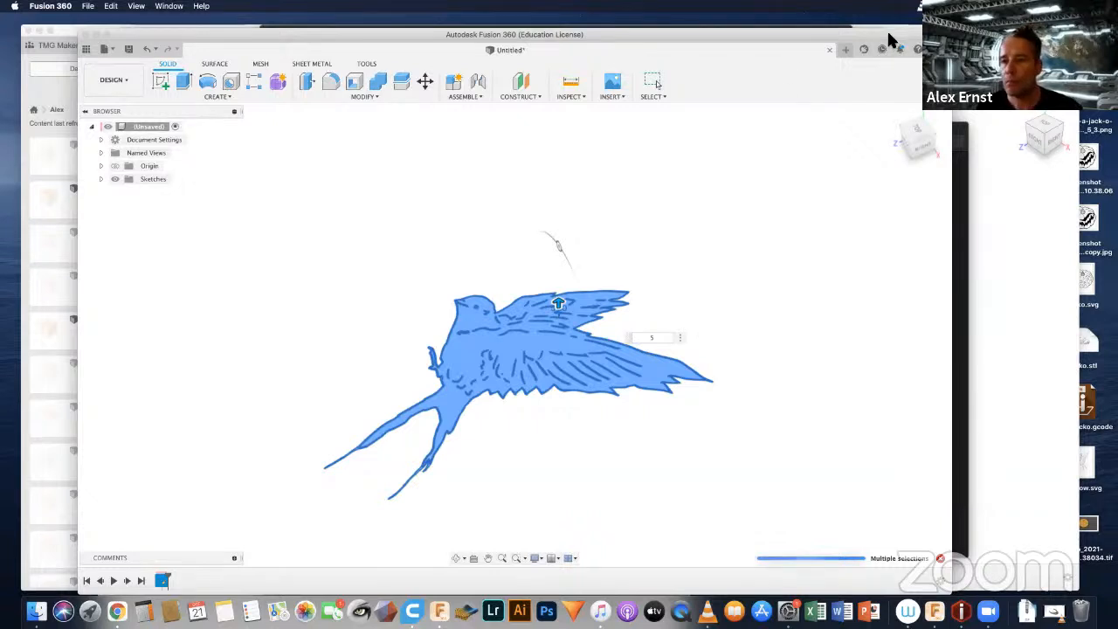
left_click_drag(891, 38, 889, 94)
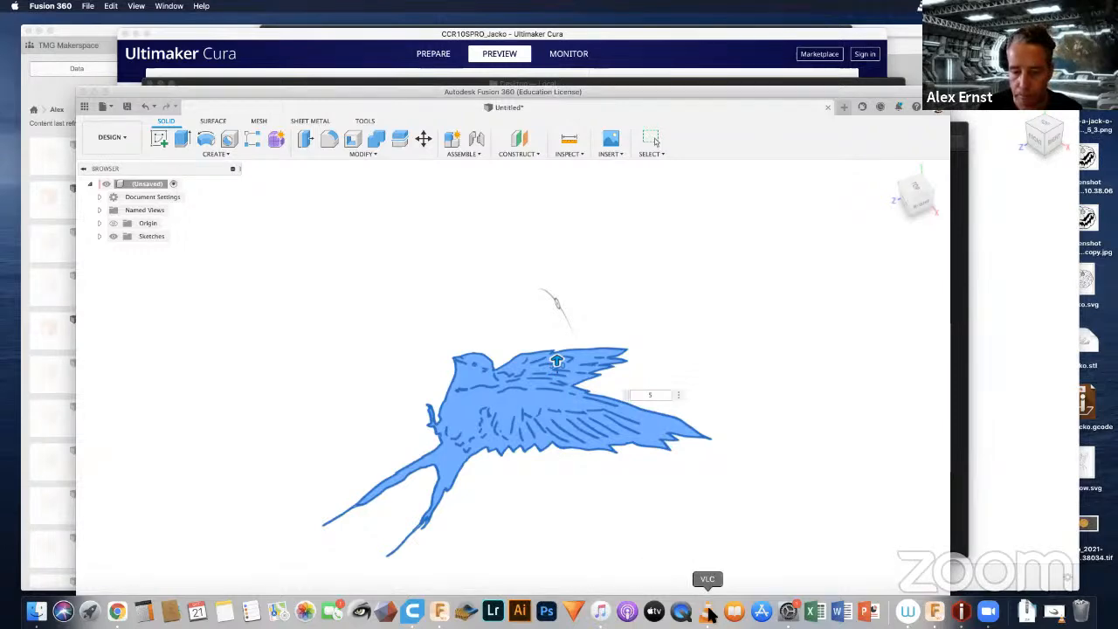
Step: Switch to VLC and force both running Fusion 360 processes to quit
left_click(707, 612)
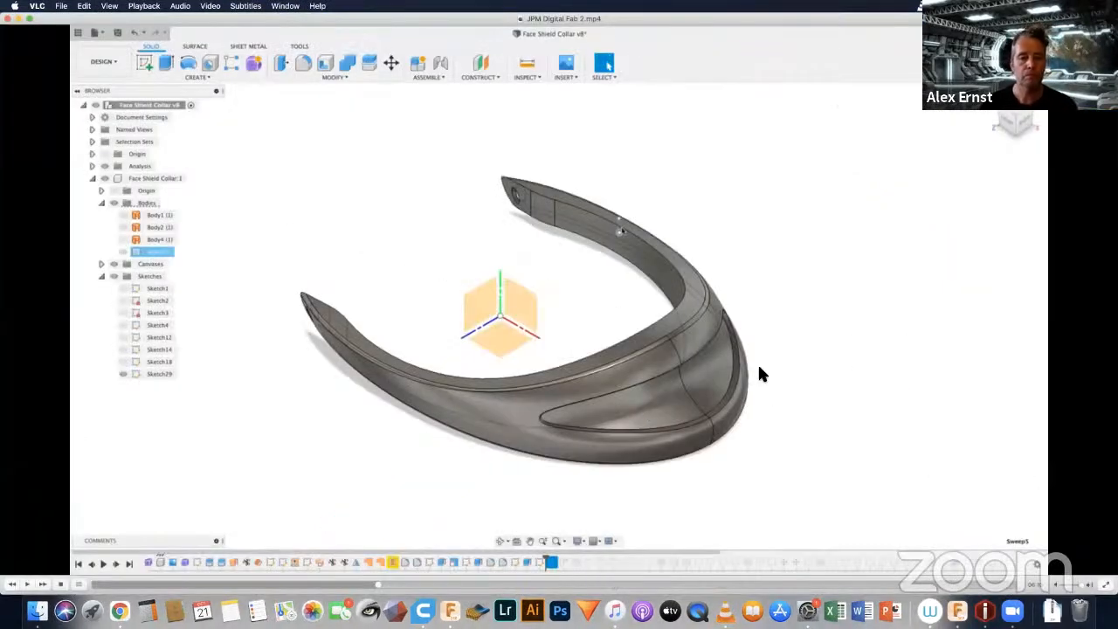
left_click(15, 6)
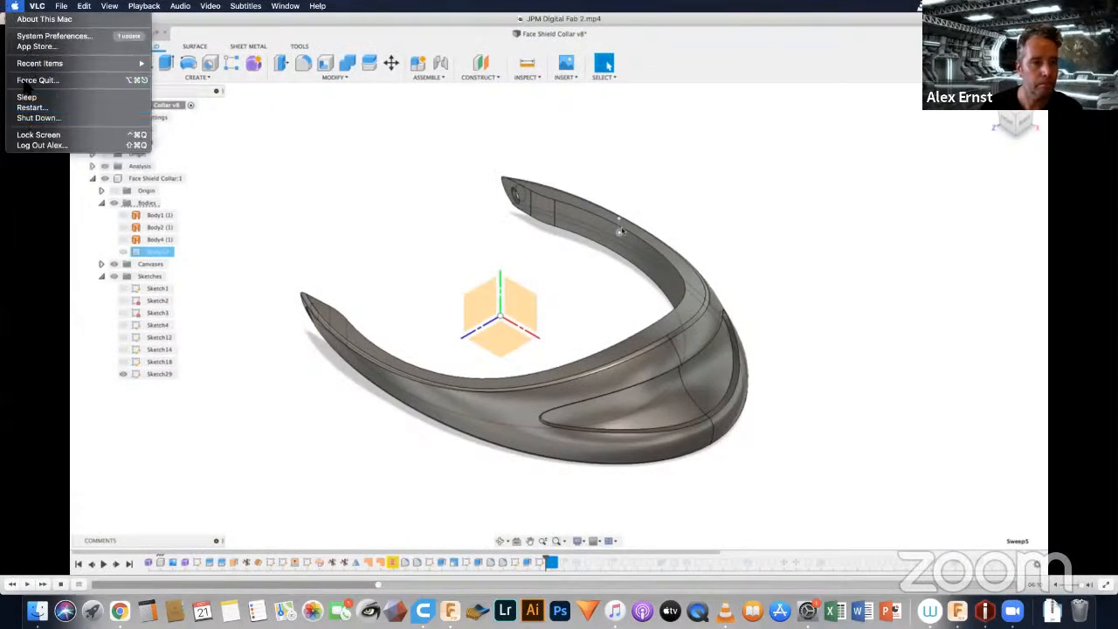
left_click(37, 80)
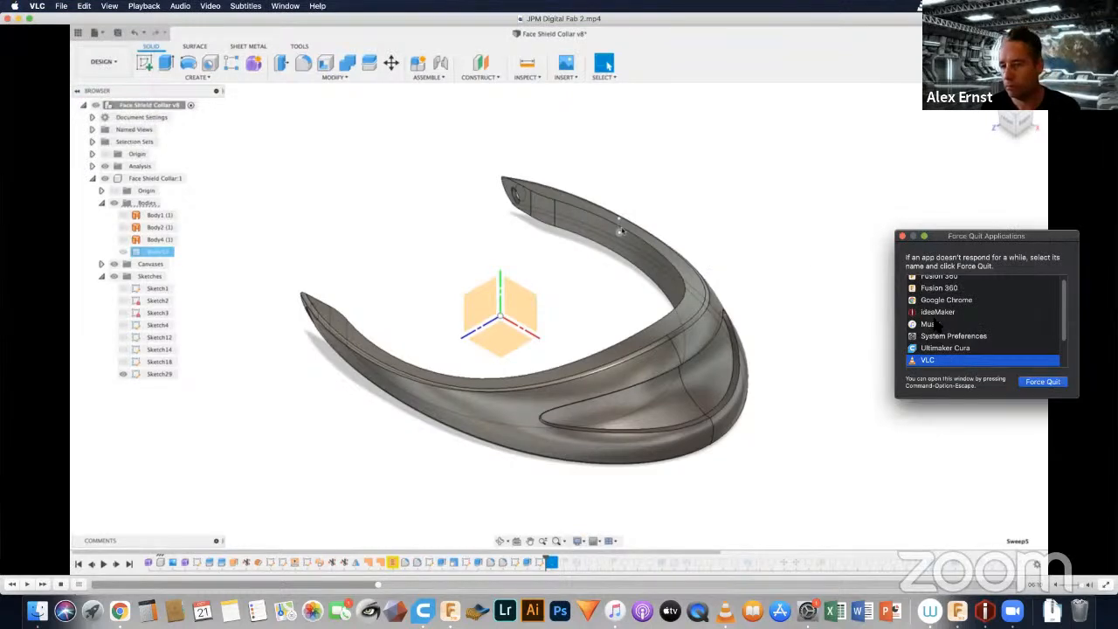
scroll(934, 327, "up", 1)
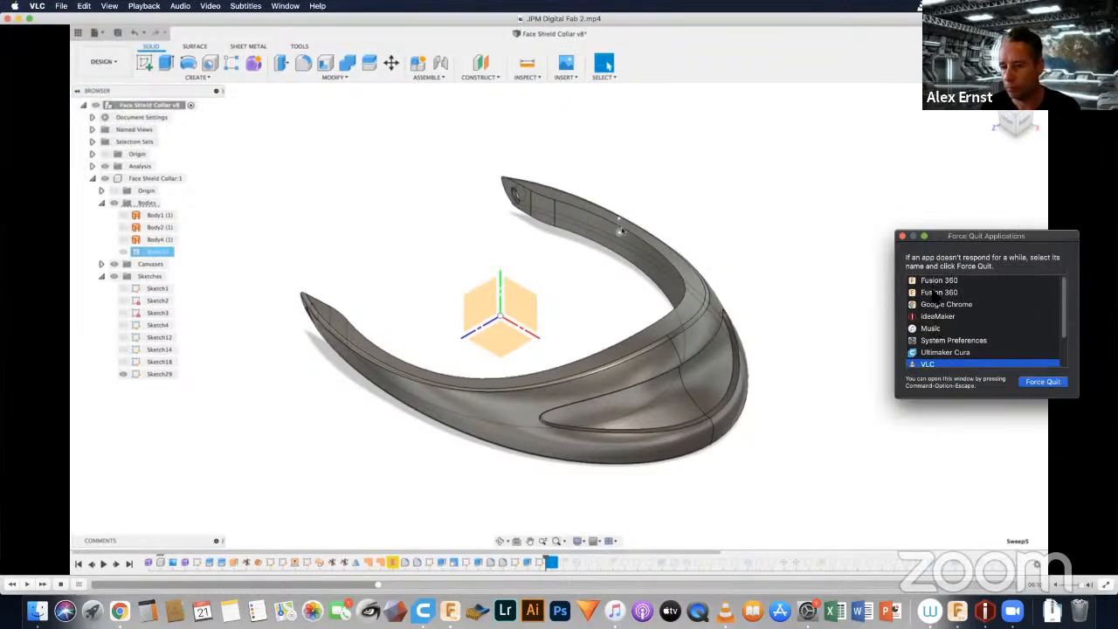
left_click(937, 293)
left_click(1042, 384)
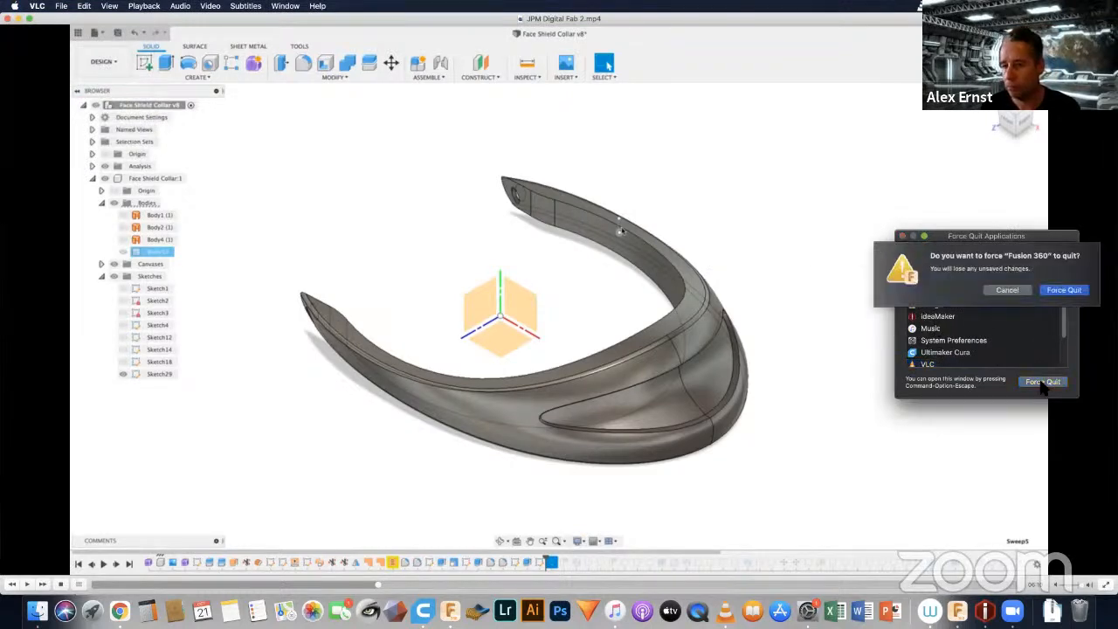
left_click(1064, 292)
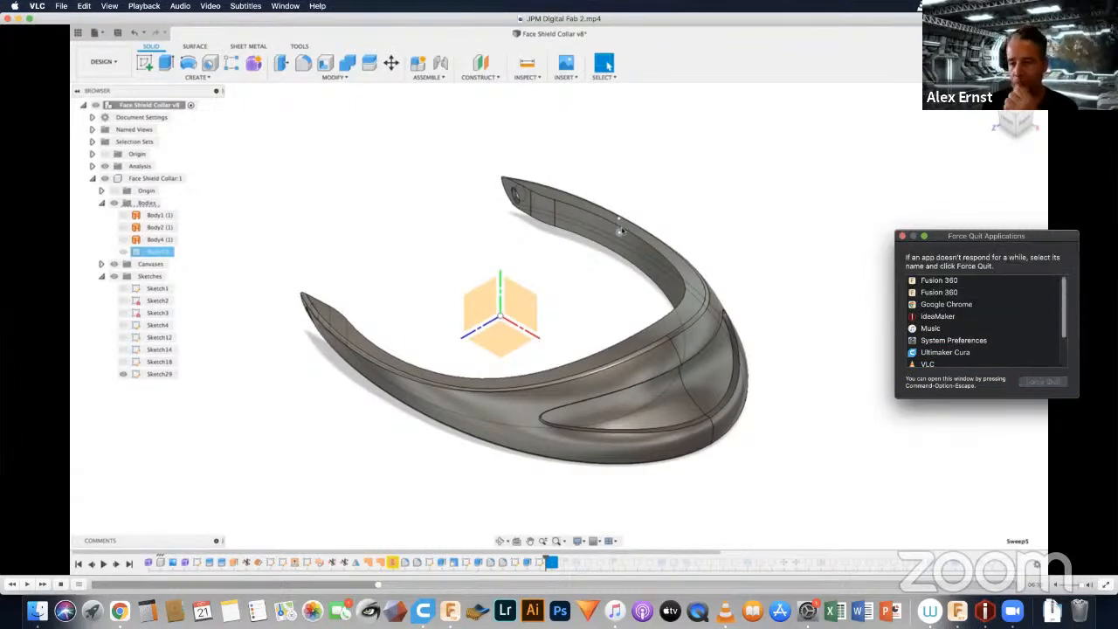
left_click(937, 281)
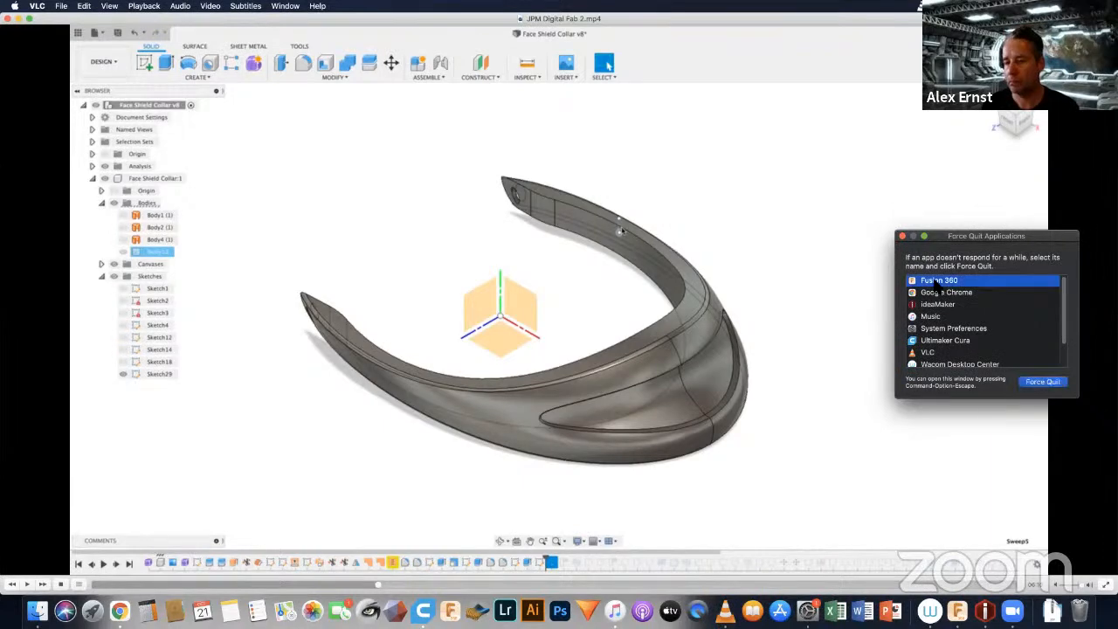
left_click(1039, 382)
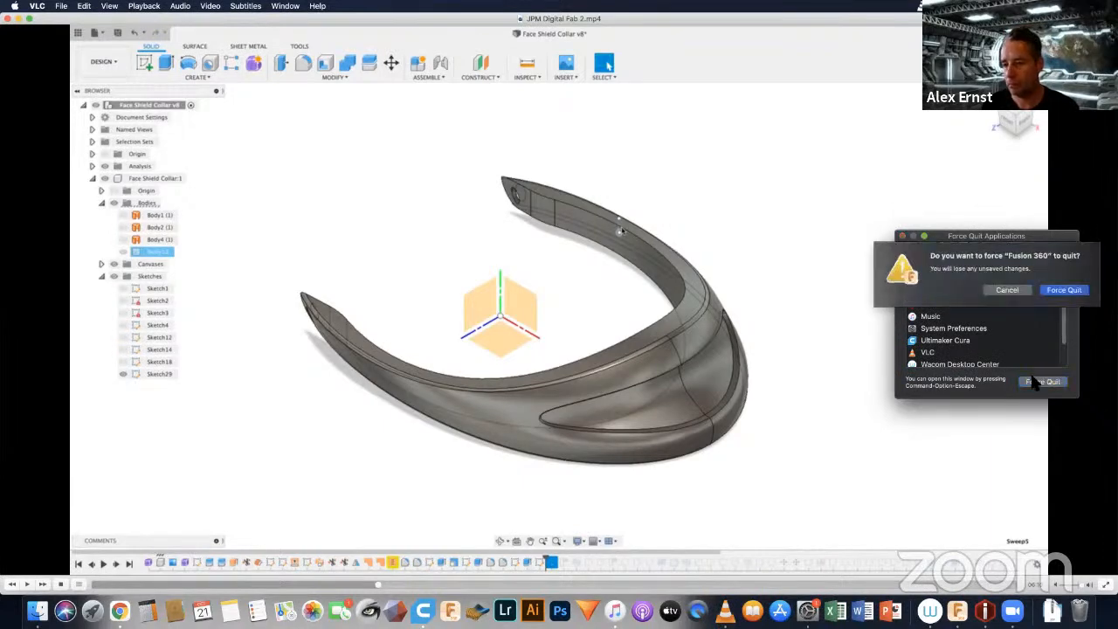
left_click(1064, 292)
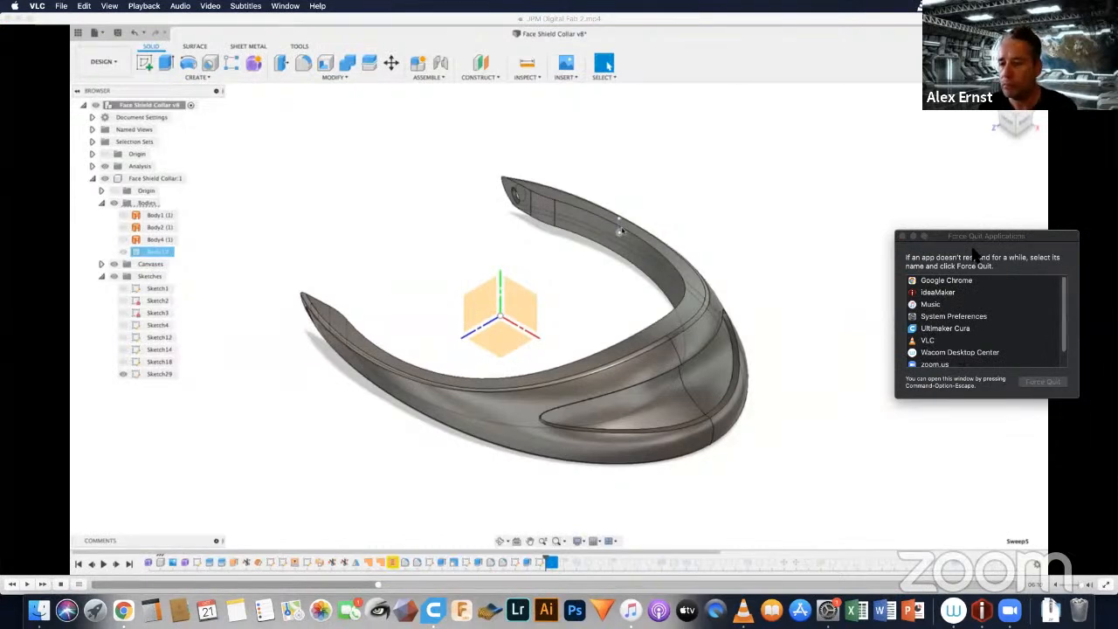
Step: Dismiss the Fusion 360 error report without sending it and force Wacom Desktop Center to quit
scroll(970, 310, "down", 2)
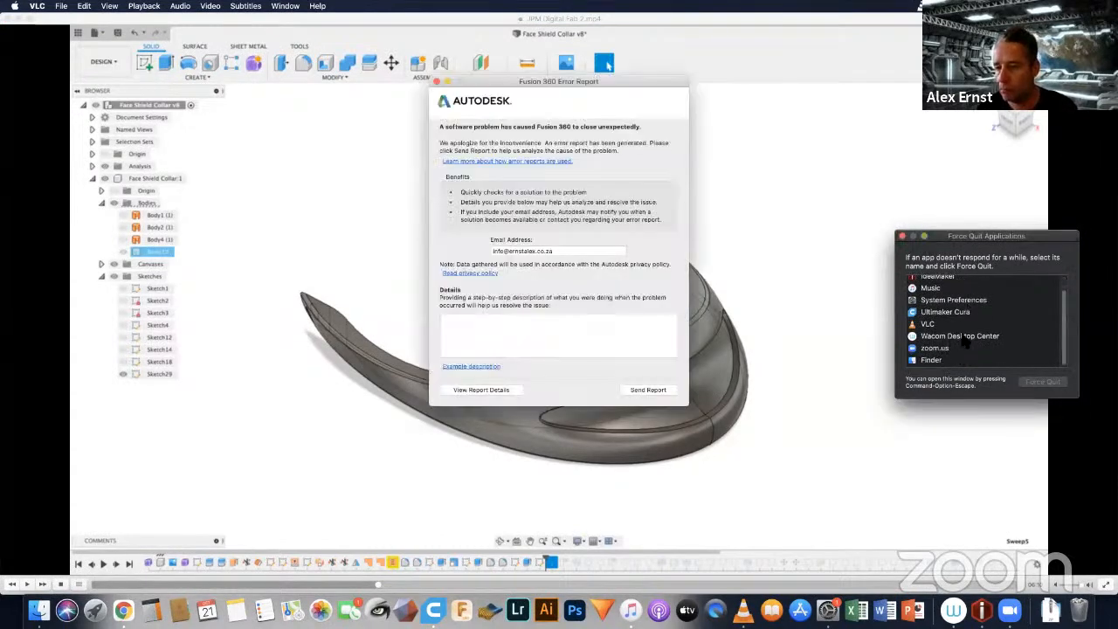
left_click(958, 337)
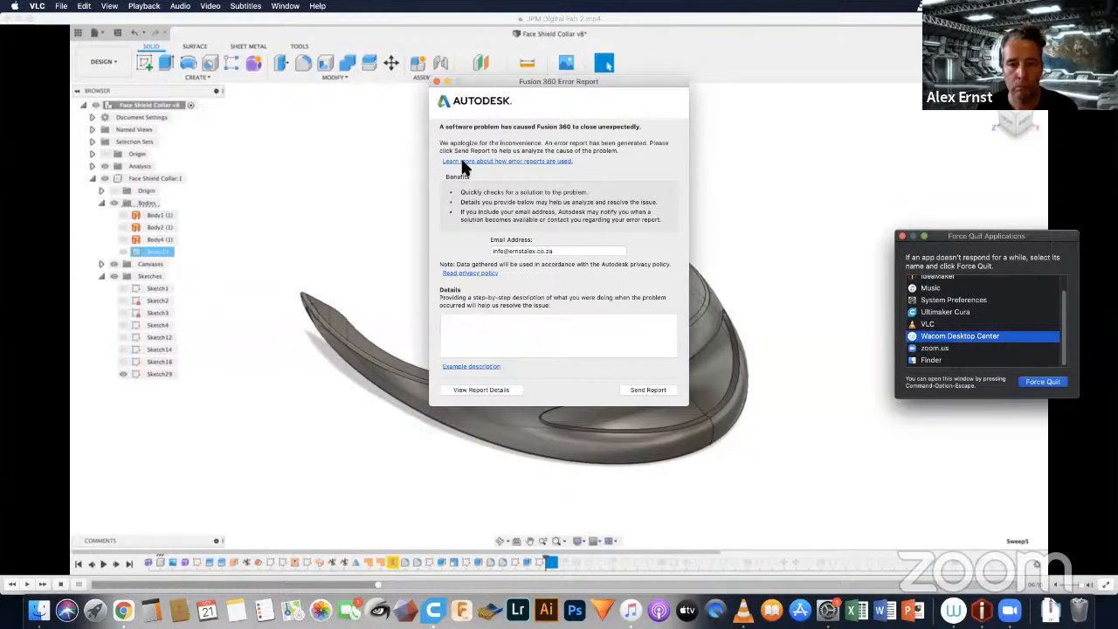
left_click(437, 81)
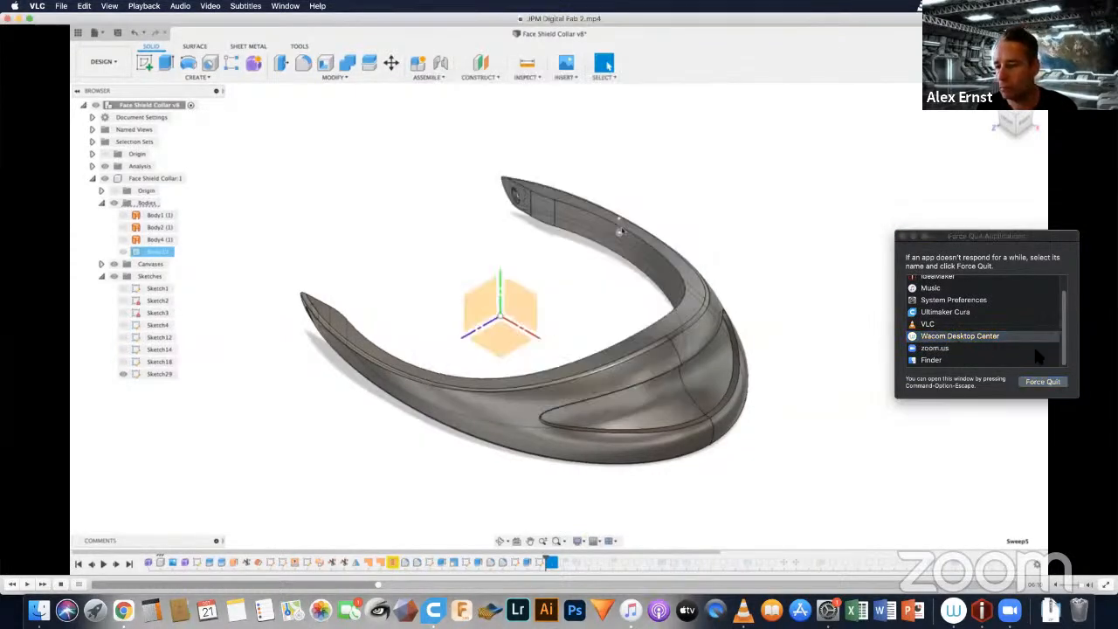
left_click(1039, 384)
left_click(1062, 299)
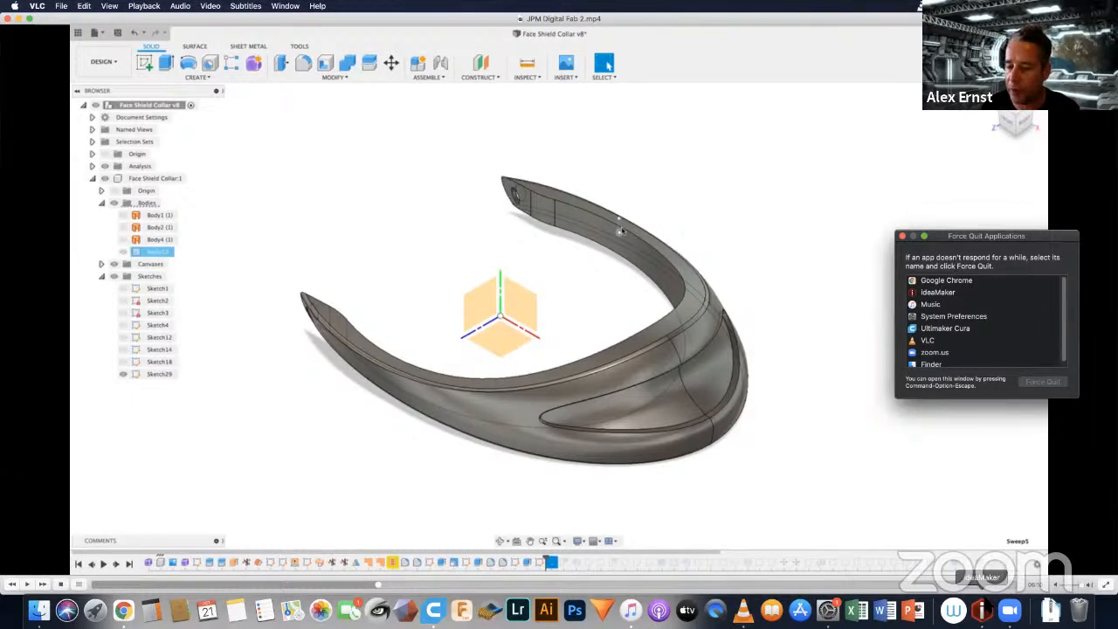
Step: Switch to ideaMaker, shift its window slightly, and launch Meshmixer
left_click(985, 608)
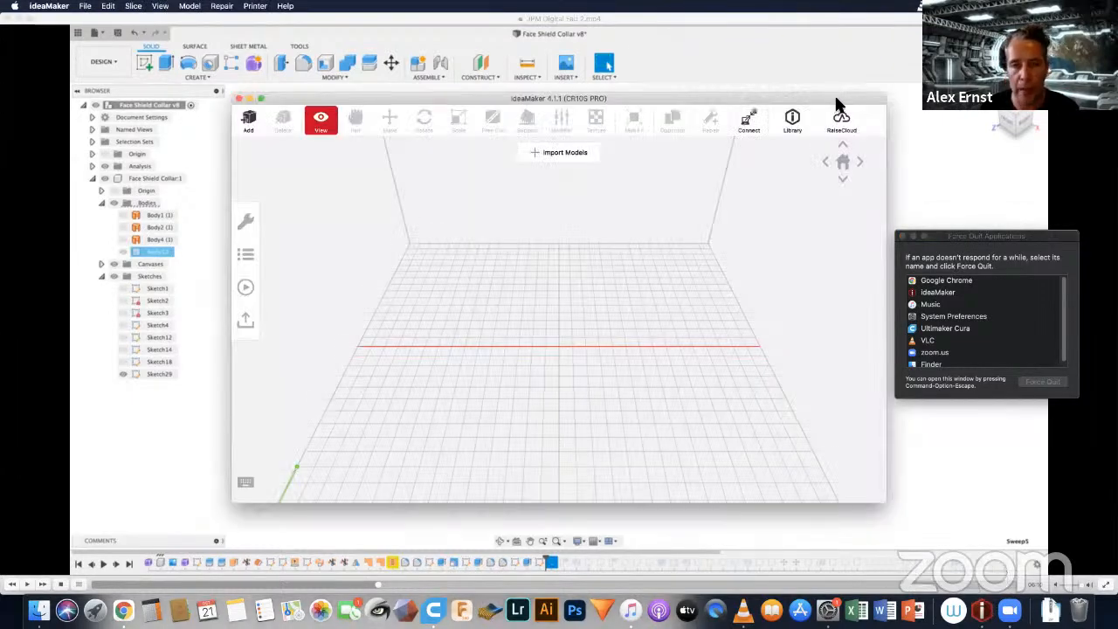
left_click_drag(834, 99, 809, 91)
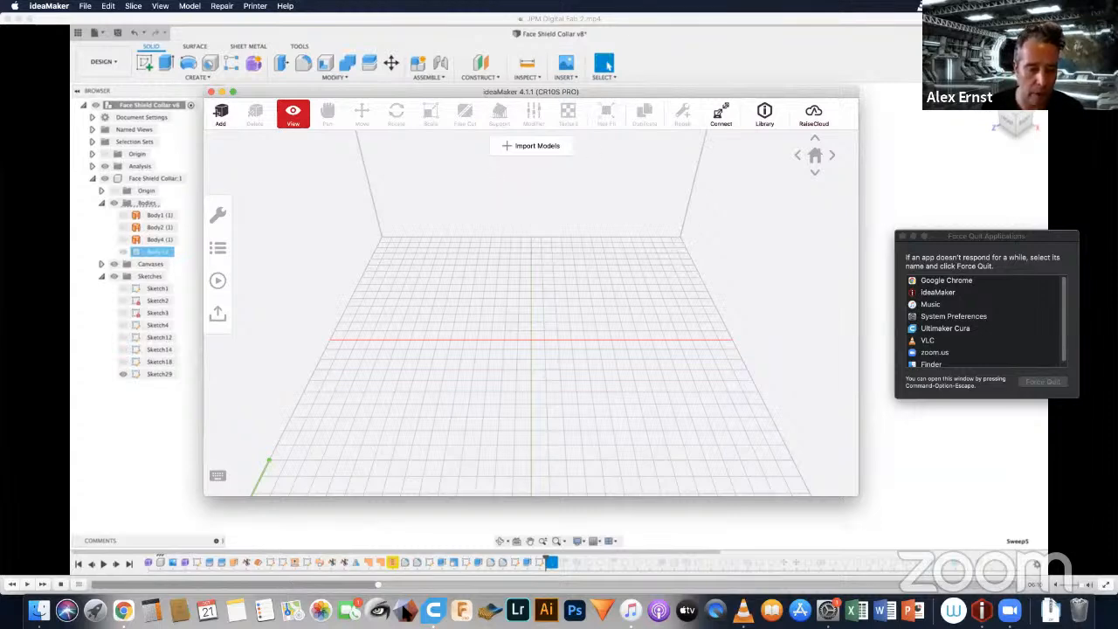
left_click(405, 609)
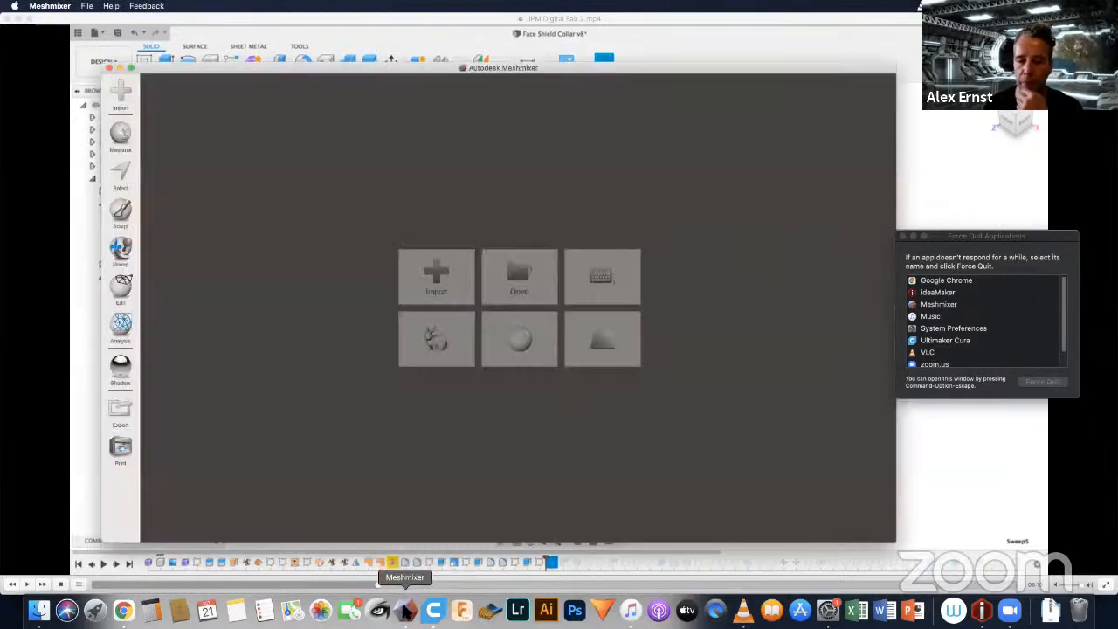
Step: Load Meshmixer's built-in sphere and export it to the Desktop as sphere in STL Binary Format
left_click(519, 340)
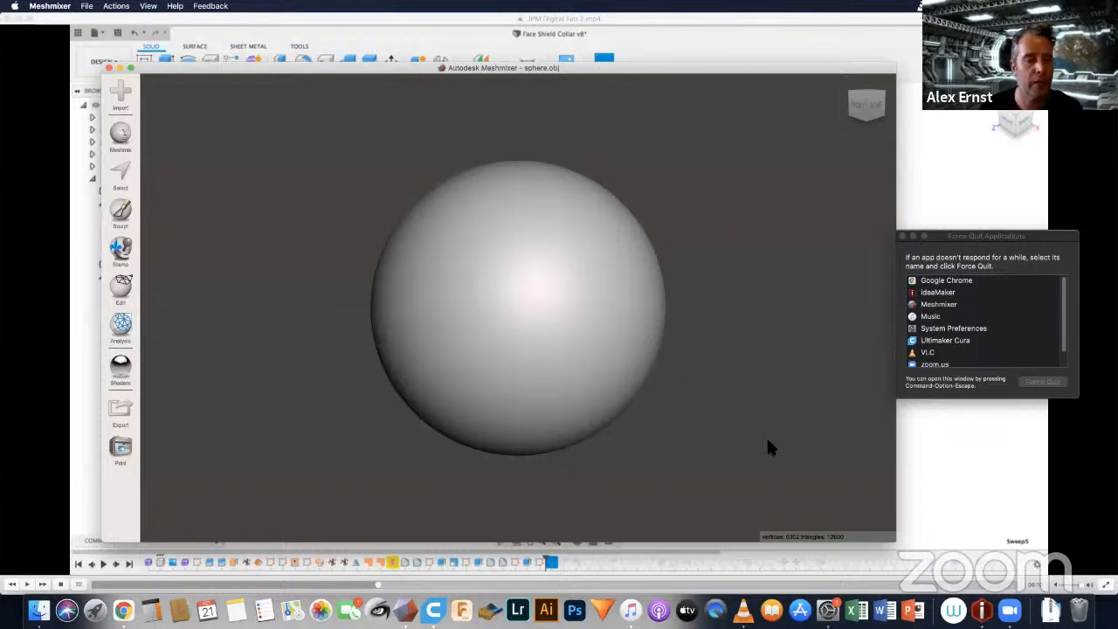
left_click(87, 7)
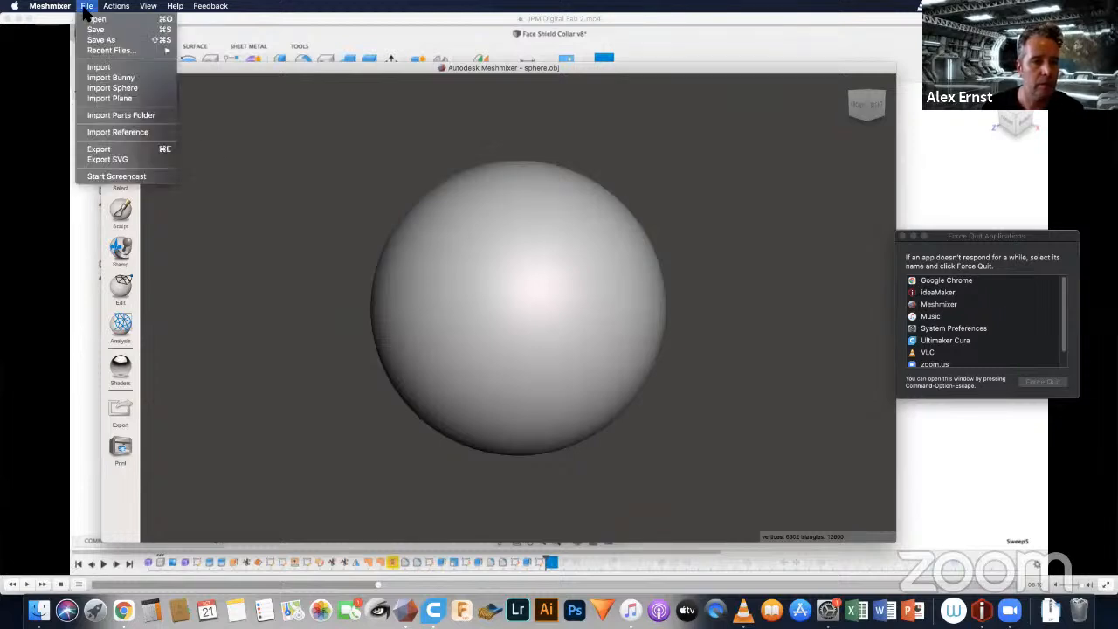
left_click(99, 149)
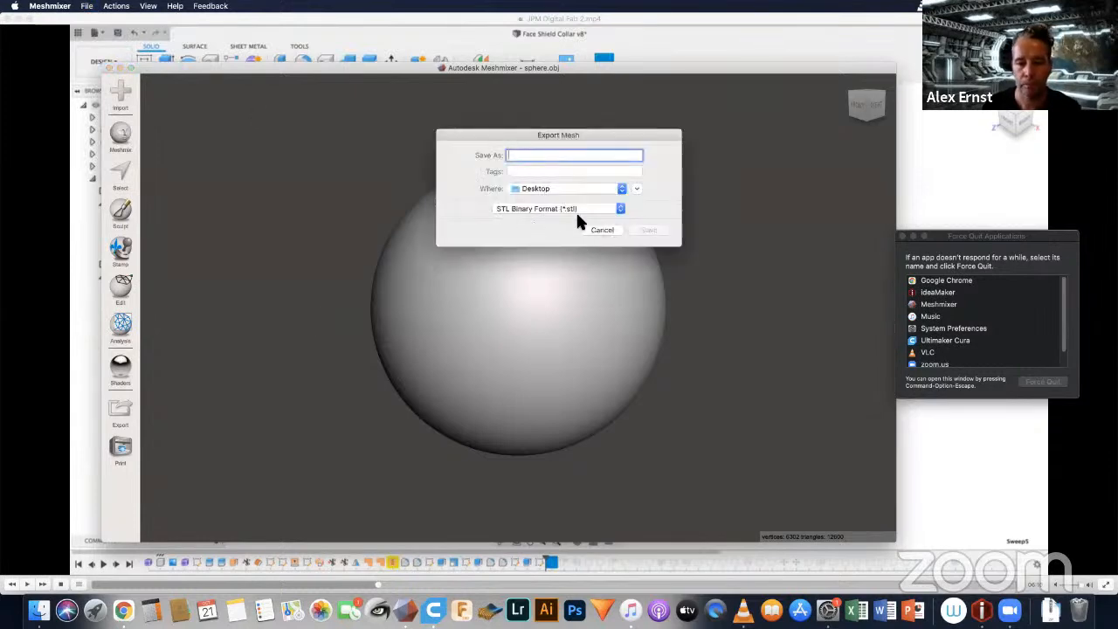
type("sp")
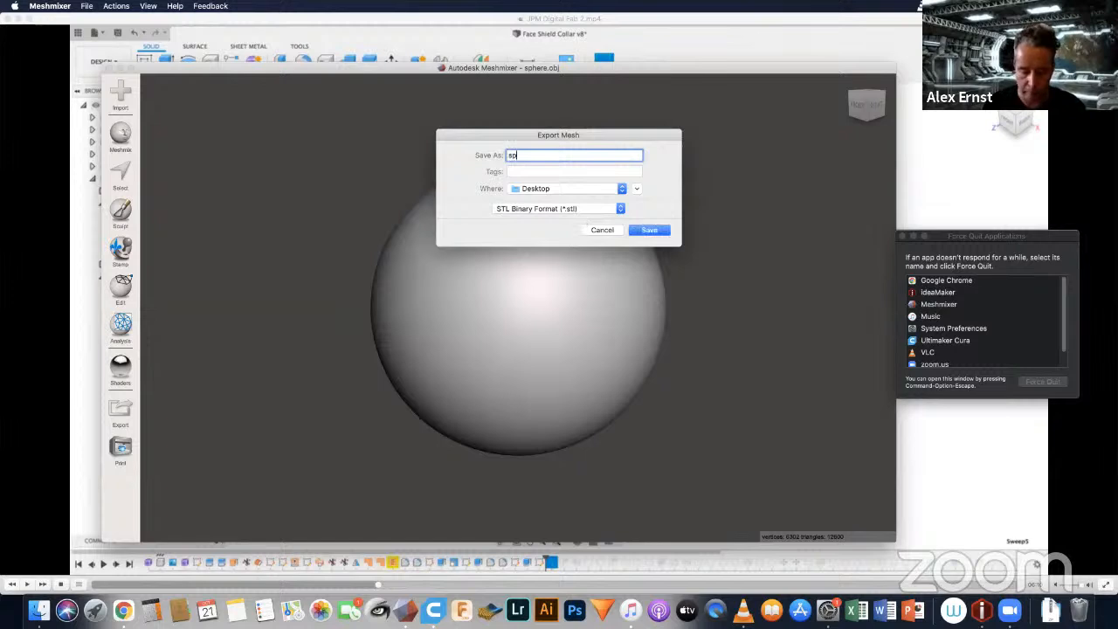
type("here")
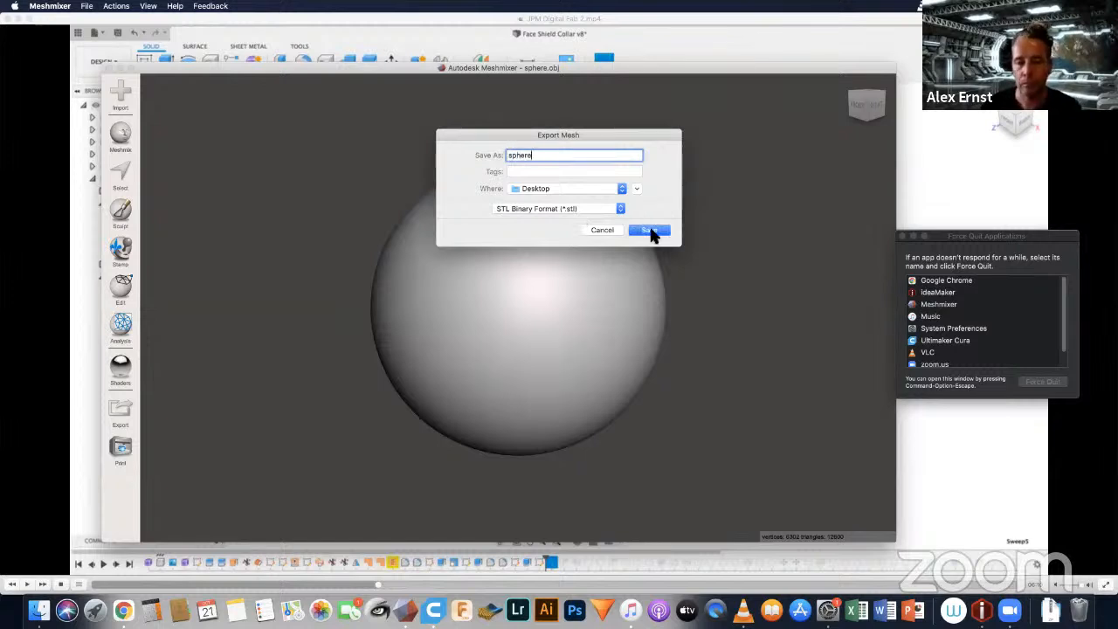
left_click(652, 230)
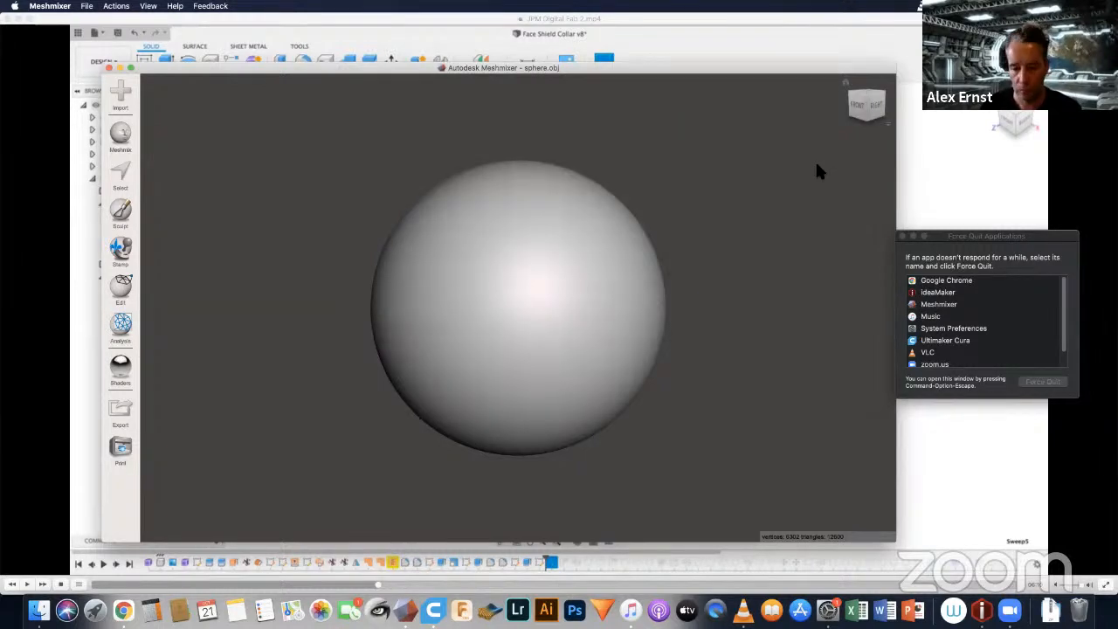
Step: Close Meshmixer and import sphere.stl from the Desktop into ideaMaker
left_click(108, 66)
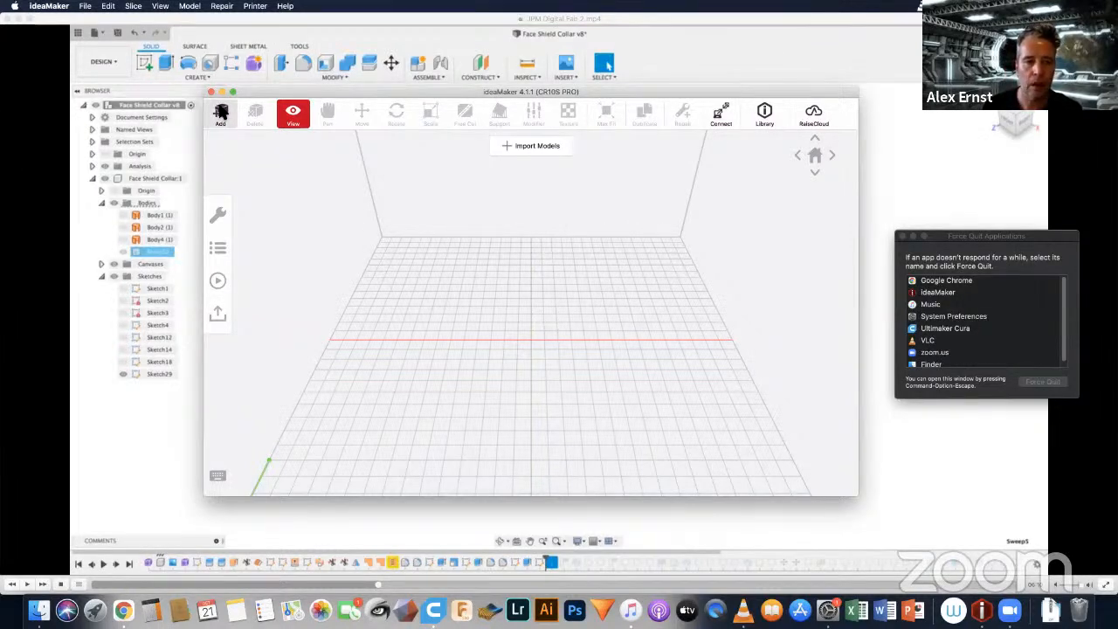
left_click(221, 112)
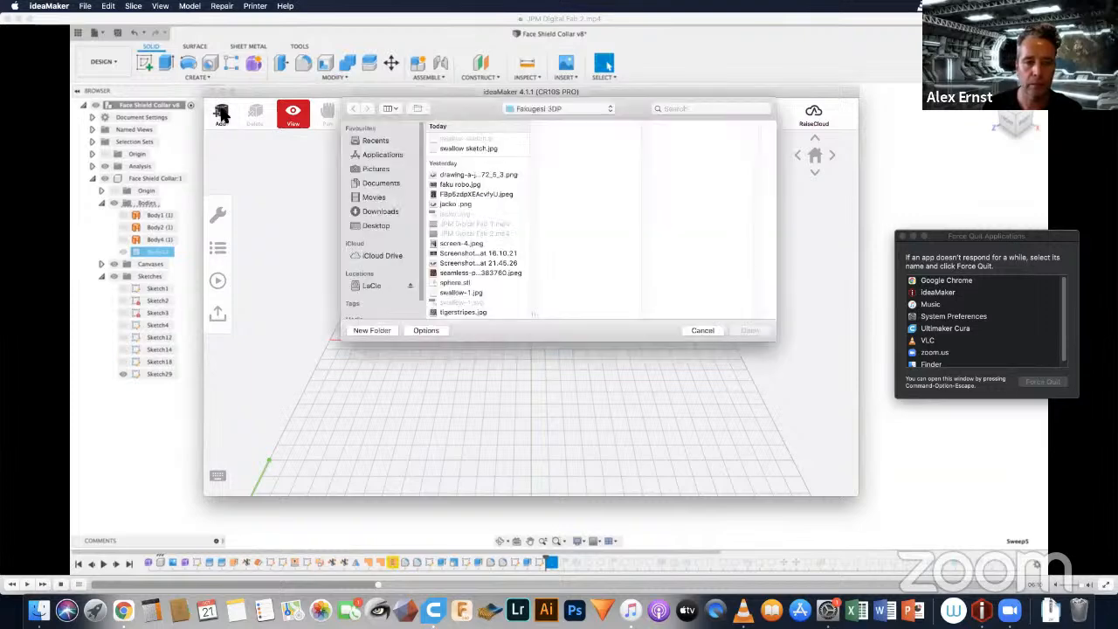
left_click(389, 225)
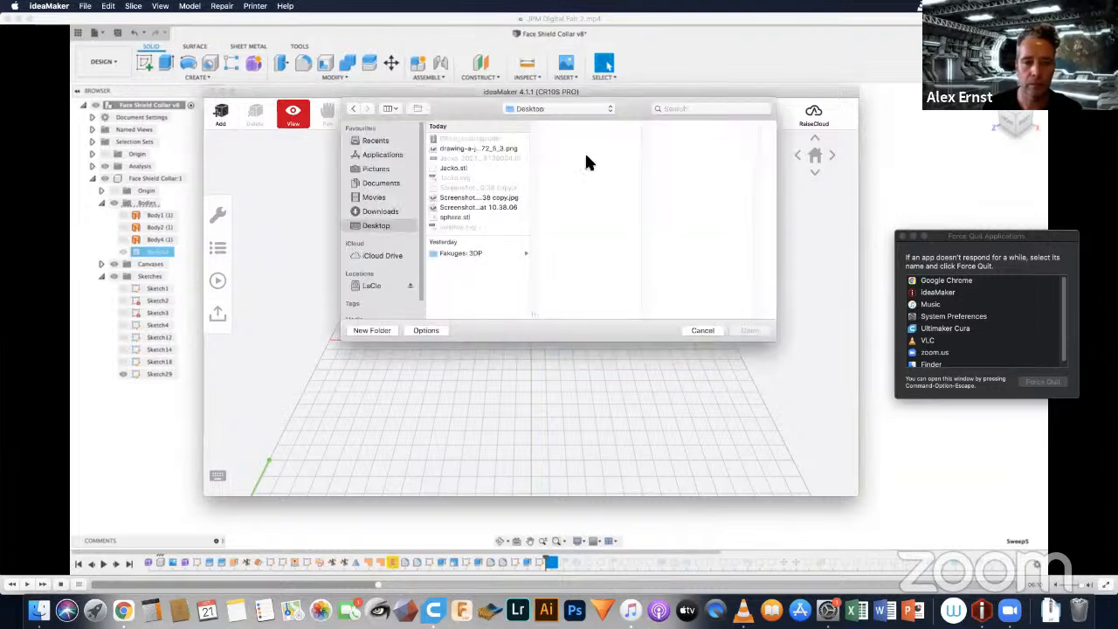
left_click(454, 216)
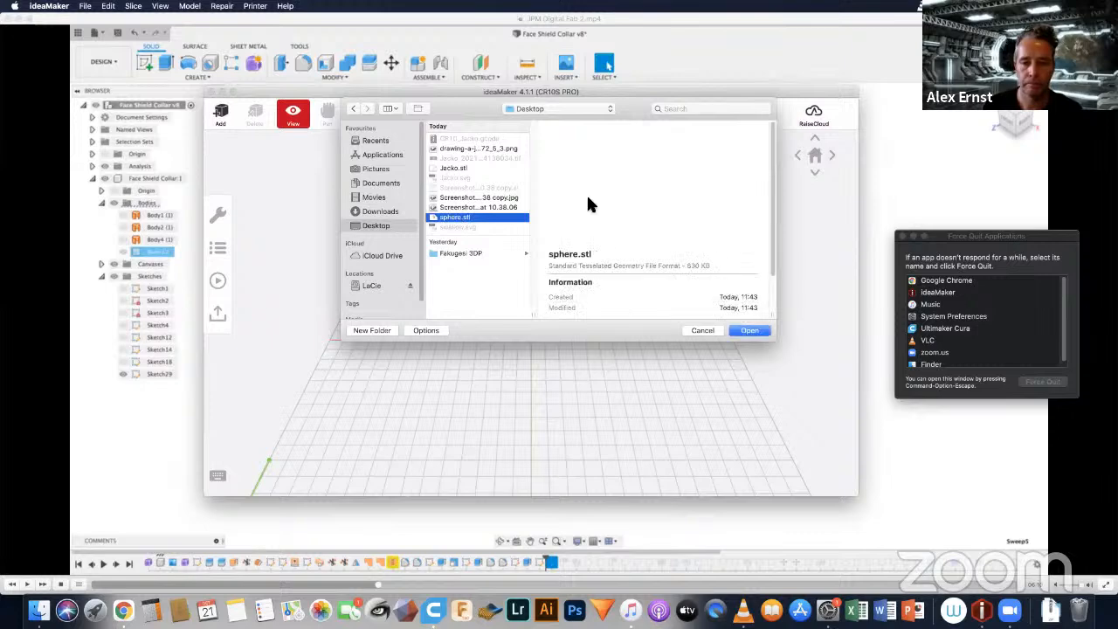
left_click(748, 332)
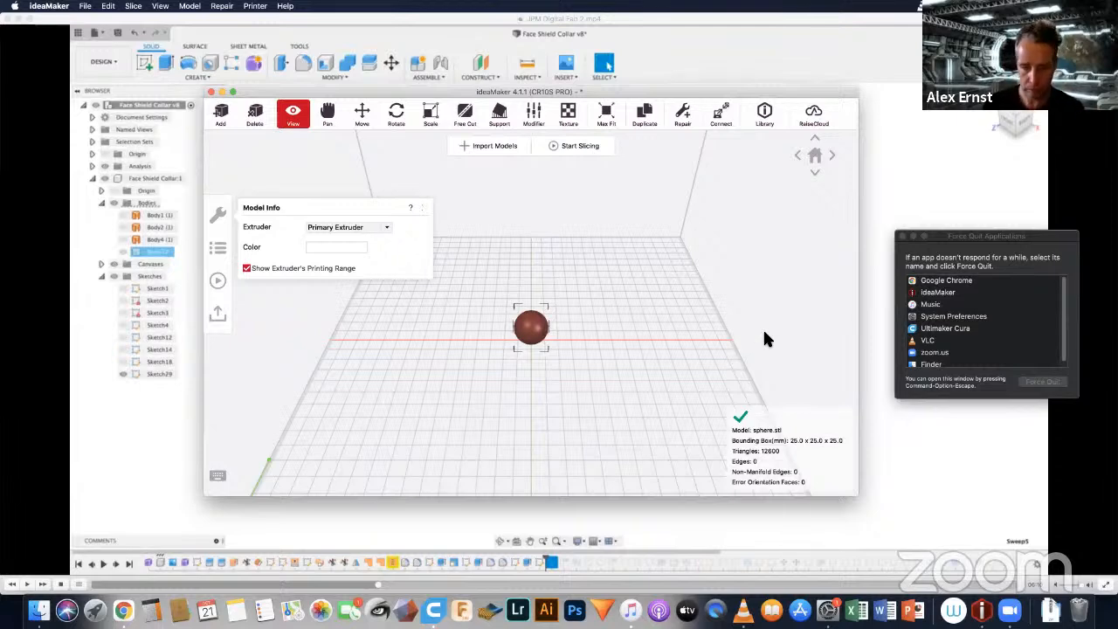
Step: Scale the sphere uniformly to 500% and close the scaling settings
left_click(430, 116)
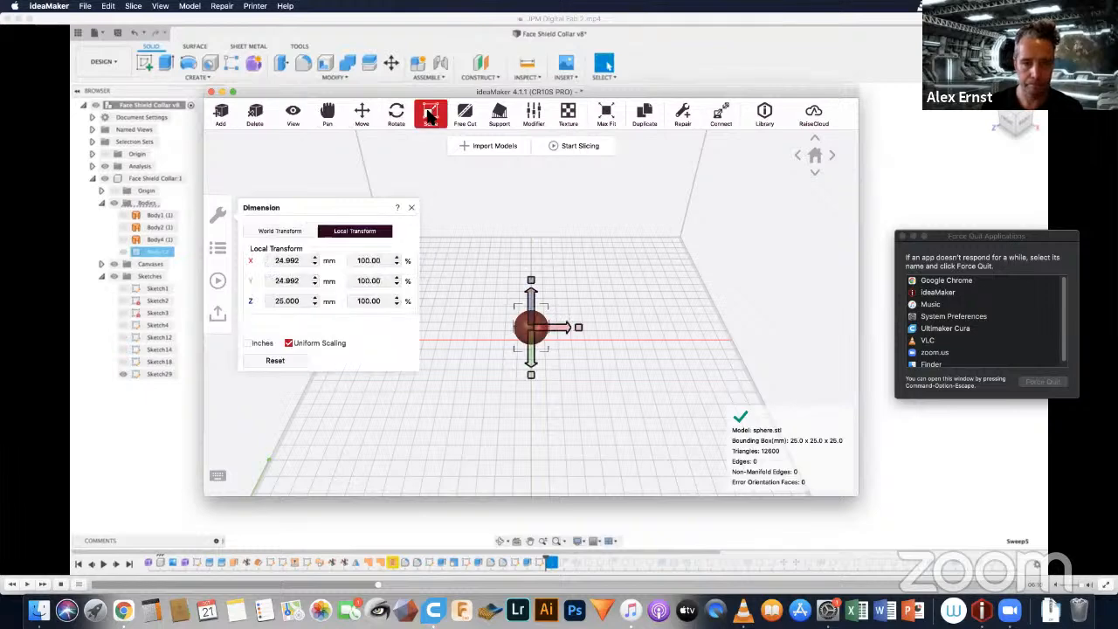
double_click(359, 261)
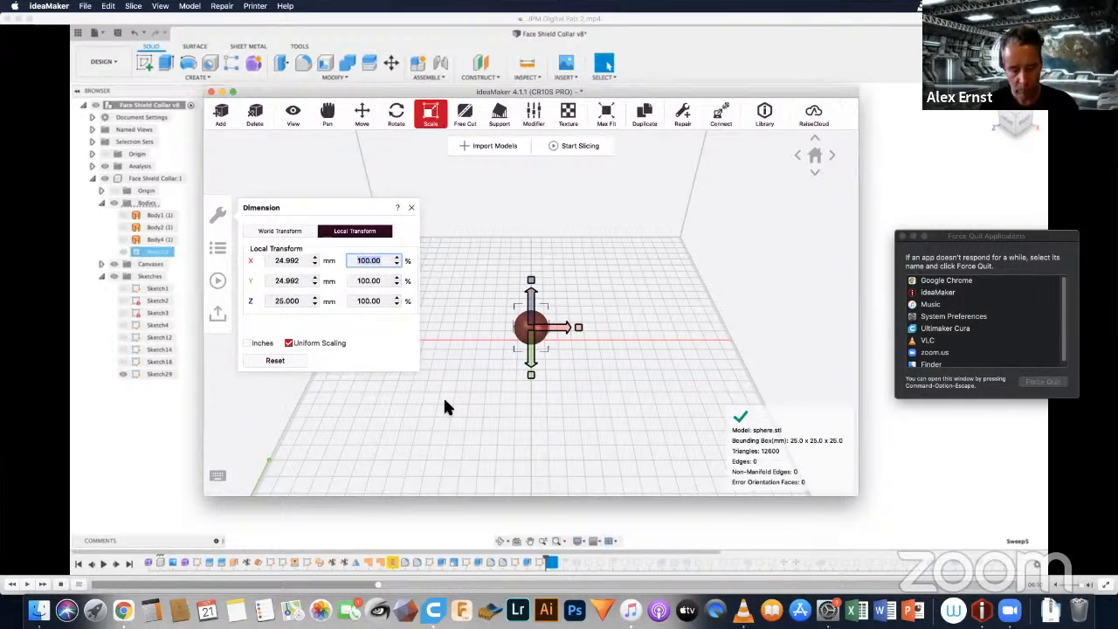
type("500")
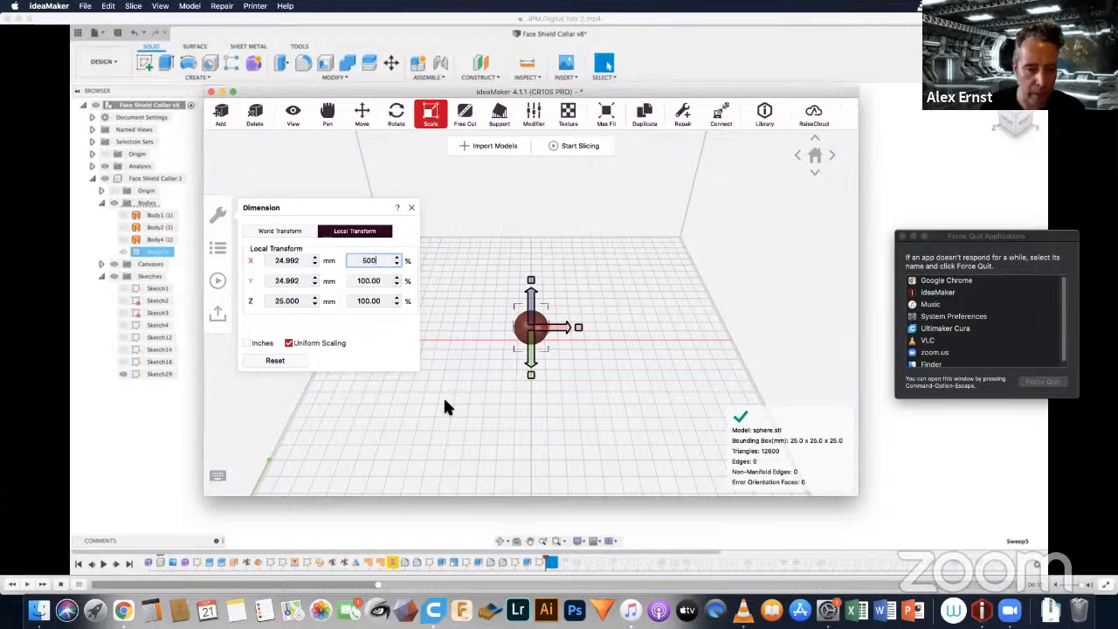
key("Return")
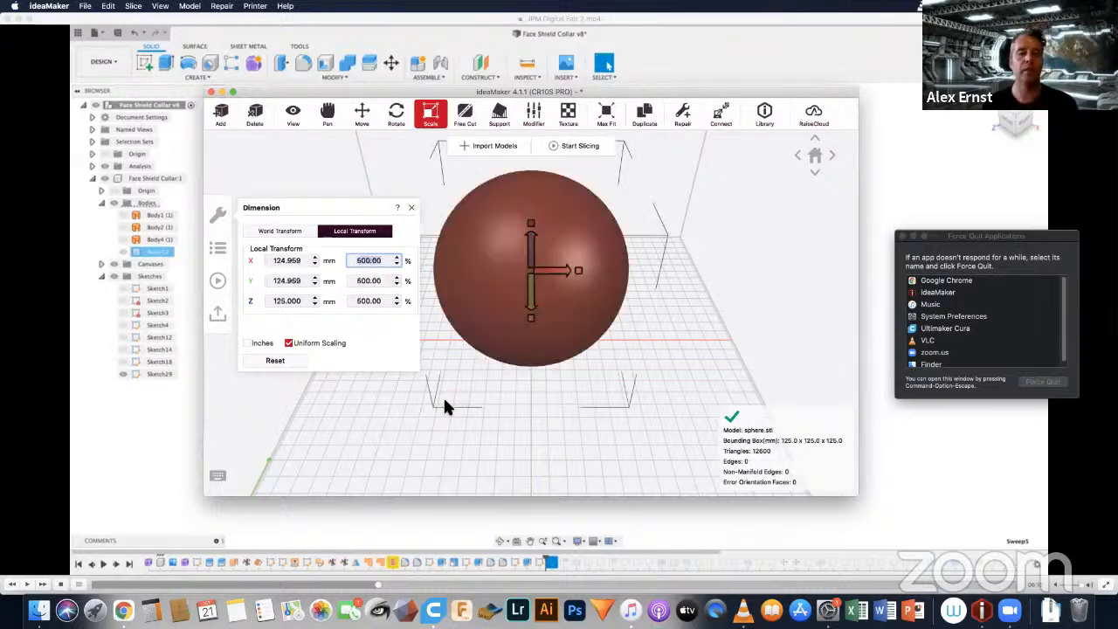
left_click(412, 209)
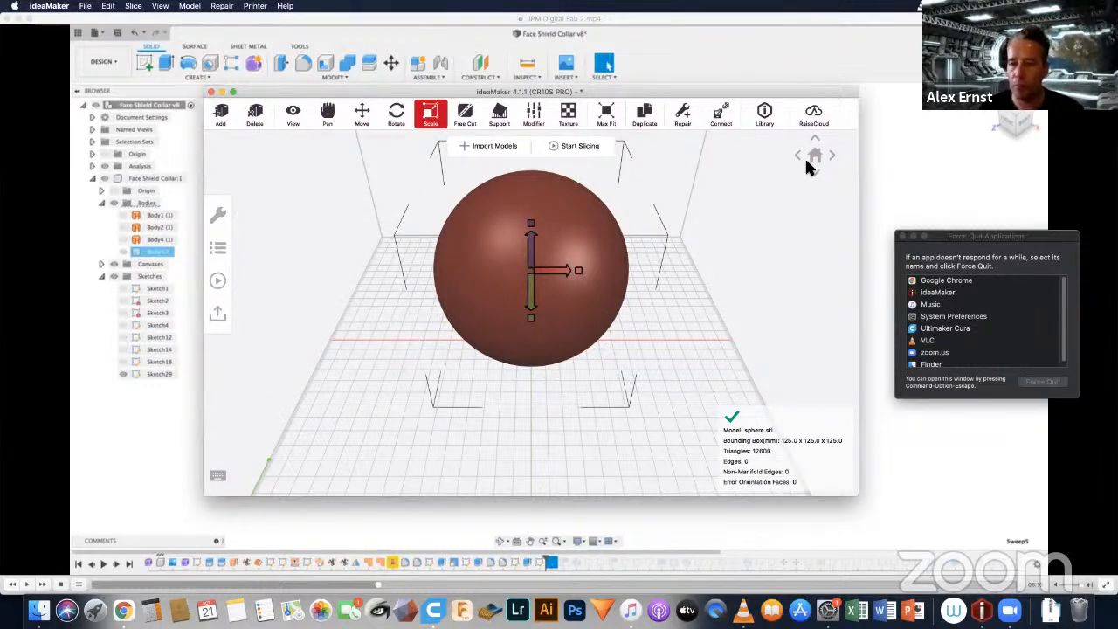
scroll(646, 283, "up", 1)
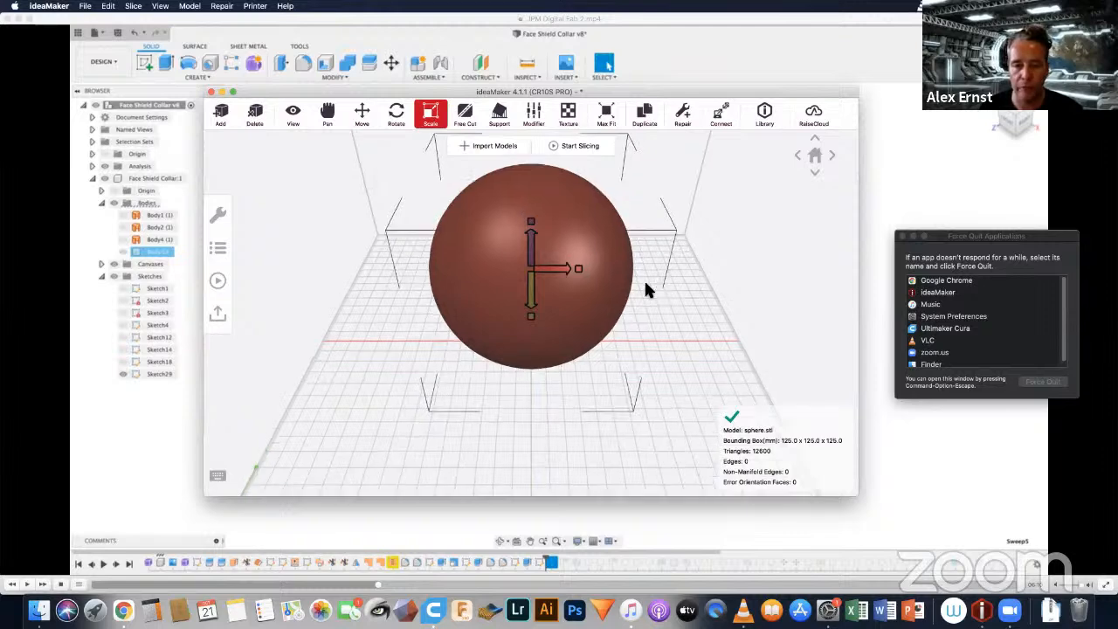
scroll(645, 283, "down", 2)
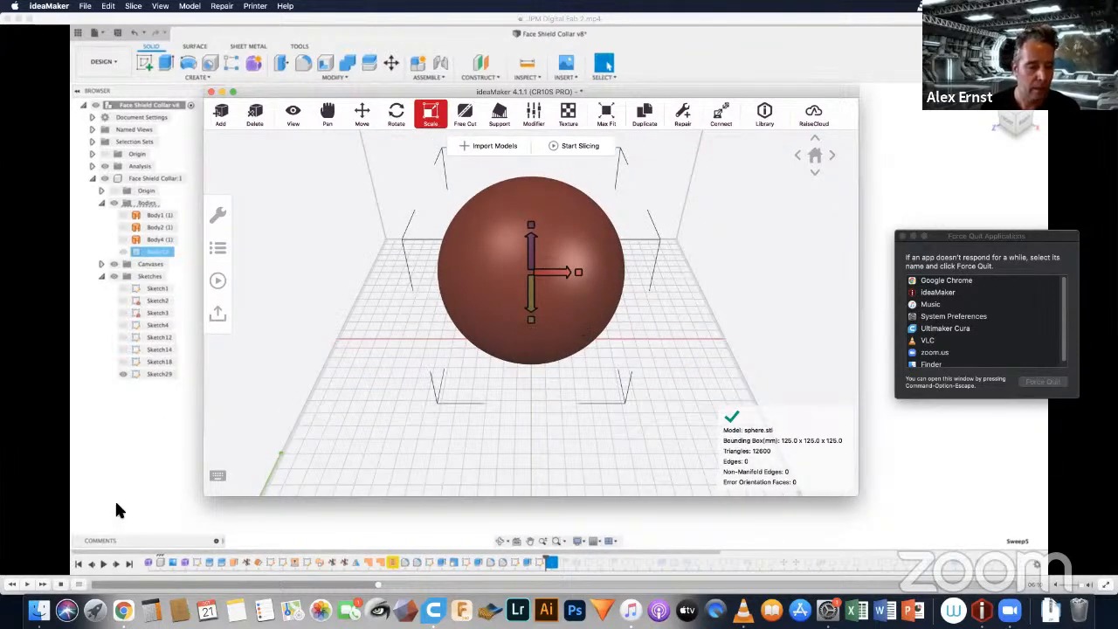
Step: Switch to Finder, show the Fakugesi 3DP folder as icons, and preview the orange-and-black seamless tiger-stripe image
left_click(38, 609)
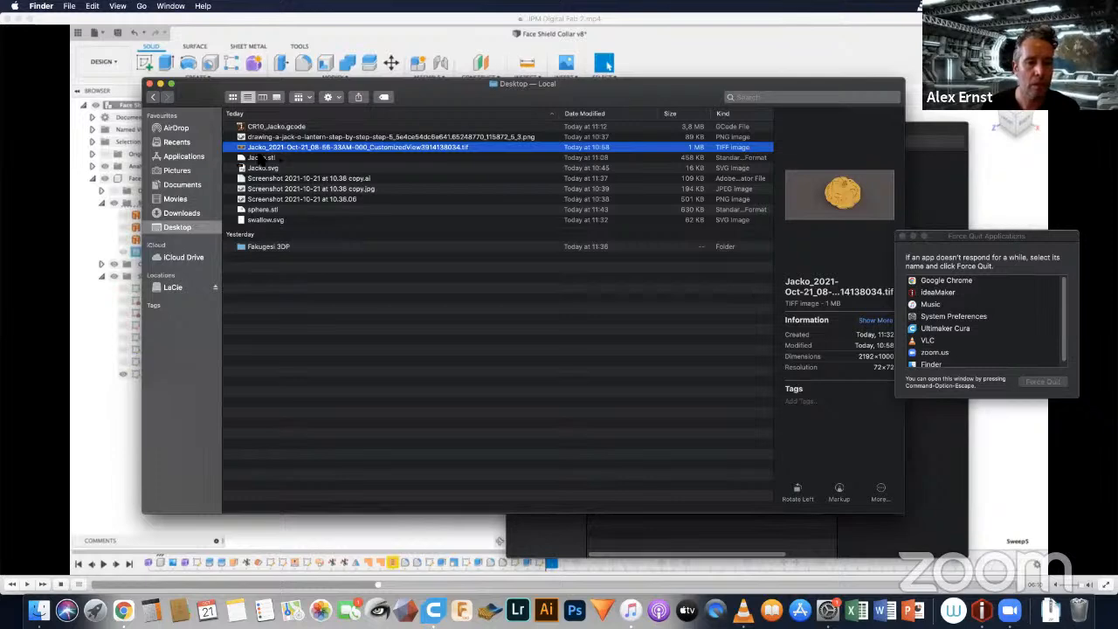
double_click(251, 248)
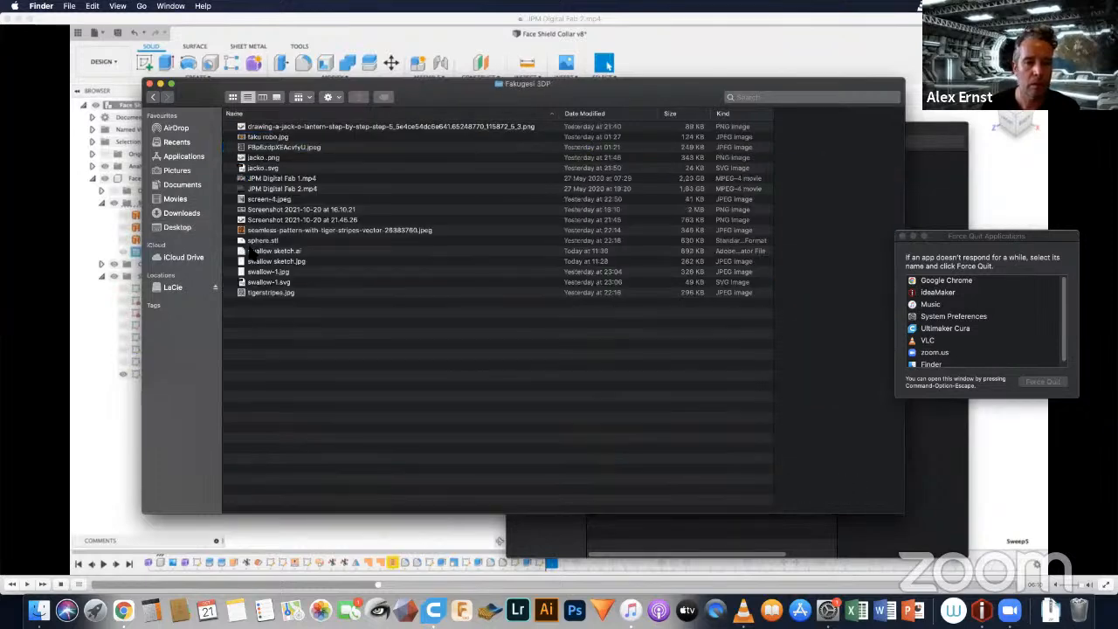
left_click(232, 97)
left_click(316, 194)
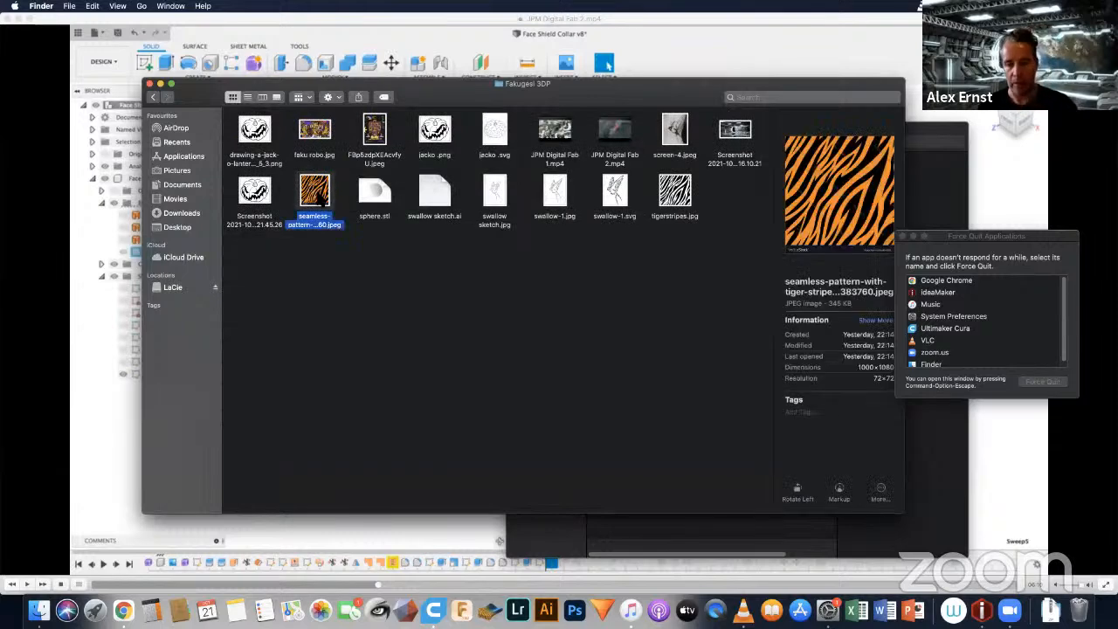
key("space")
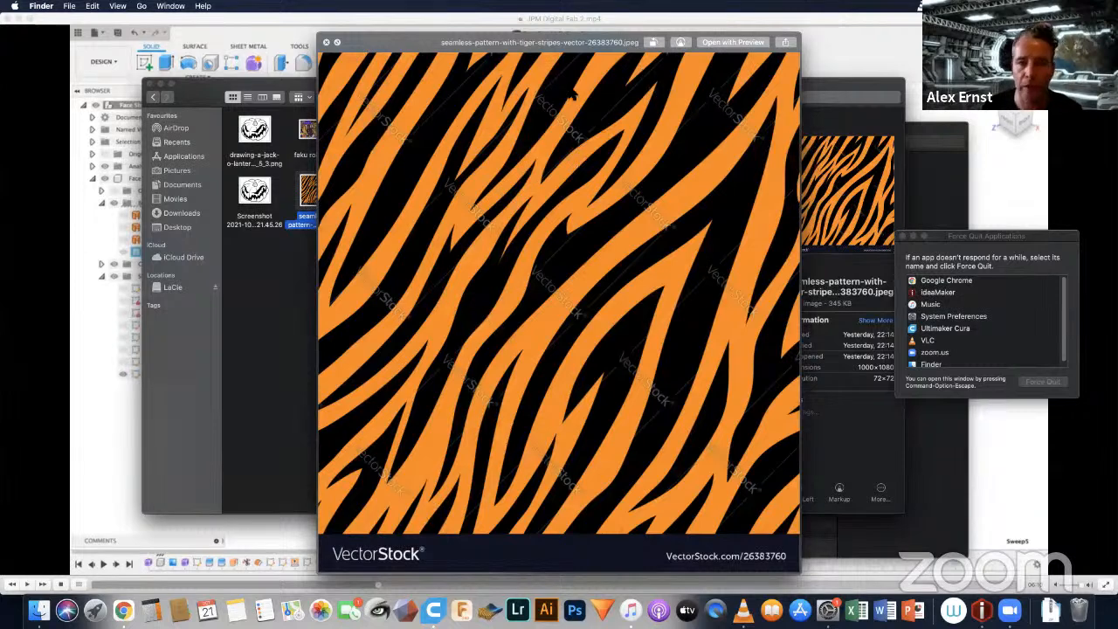
left_click(328, 43)
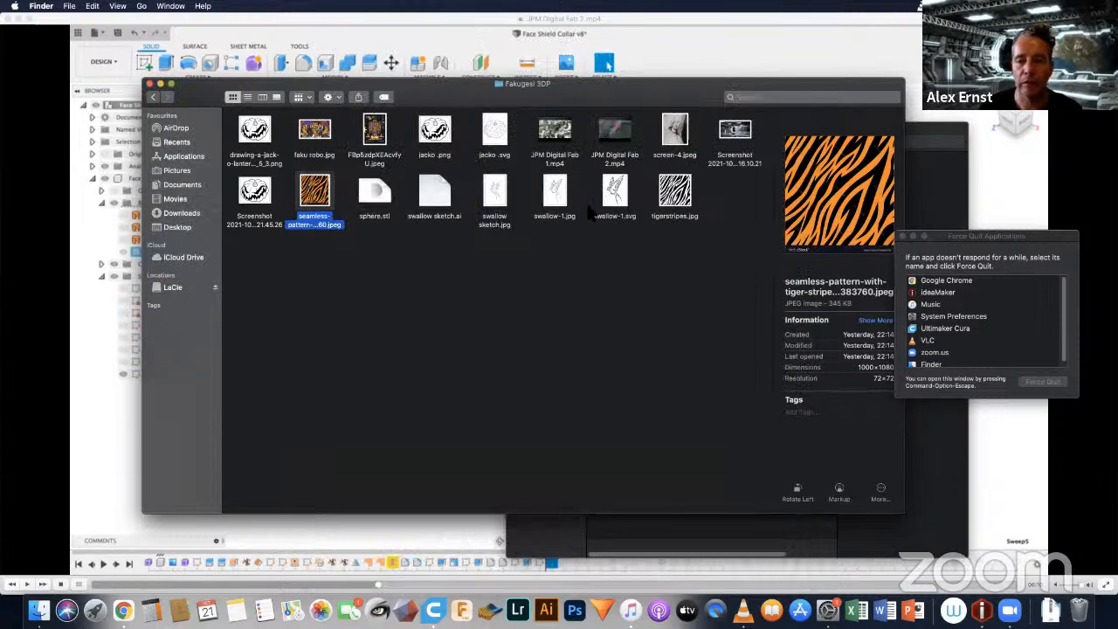
Step: Preview tigerstripes.jpg, the black-and-white version of the stripe pattern, and close the preview
left_click(676, 195)
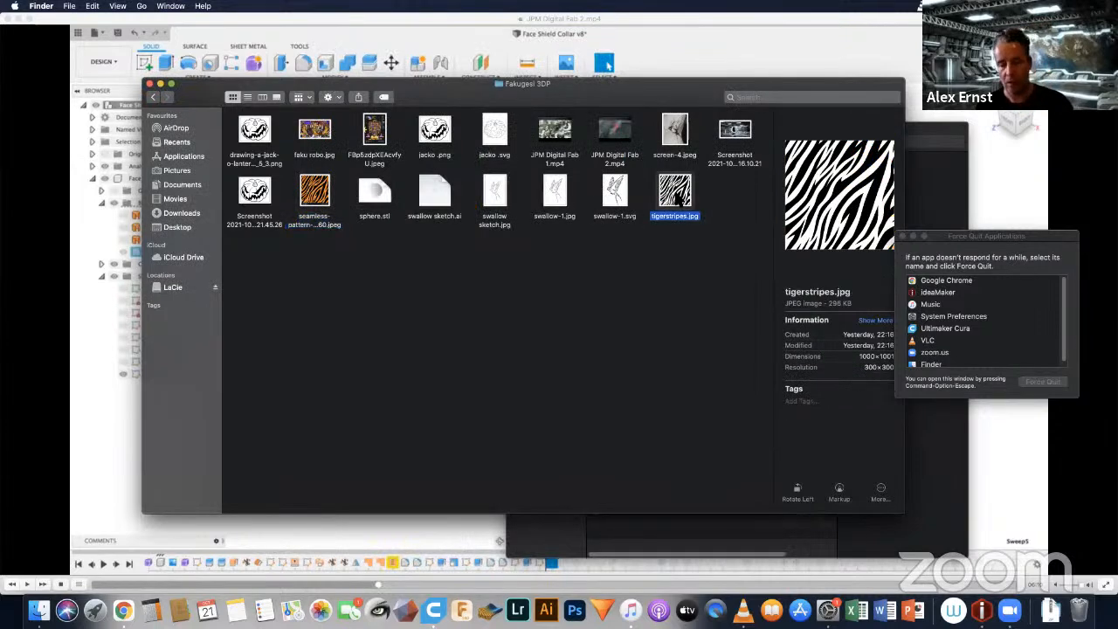
key("space")
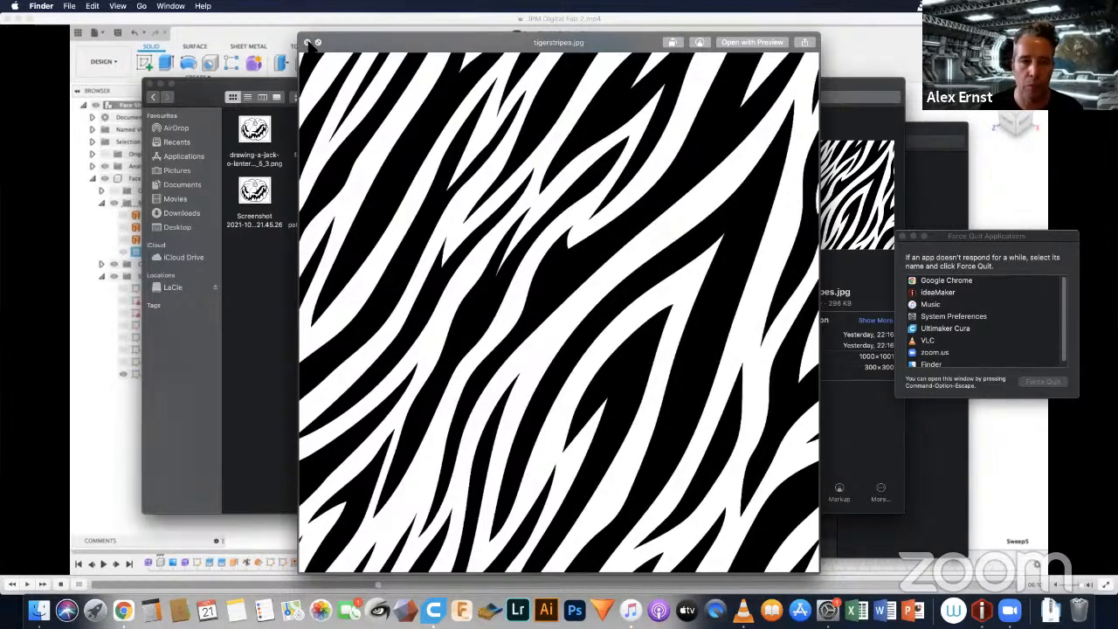
left_click(309, 44)
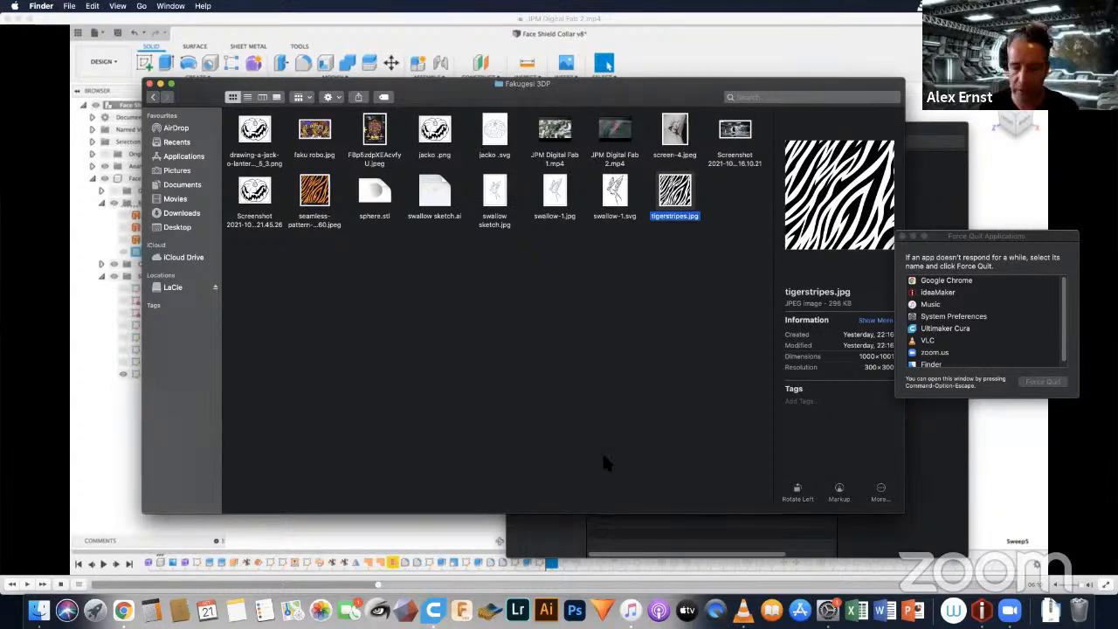
Step: Return to ideaMaker and apply tigerstripes.jpg from the Fakugesi 3DP folder to the sphere as a Custom Texture
left_click(981, 610)
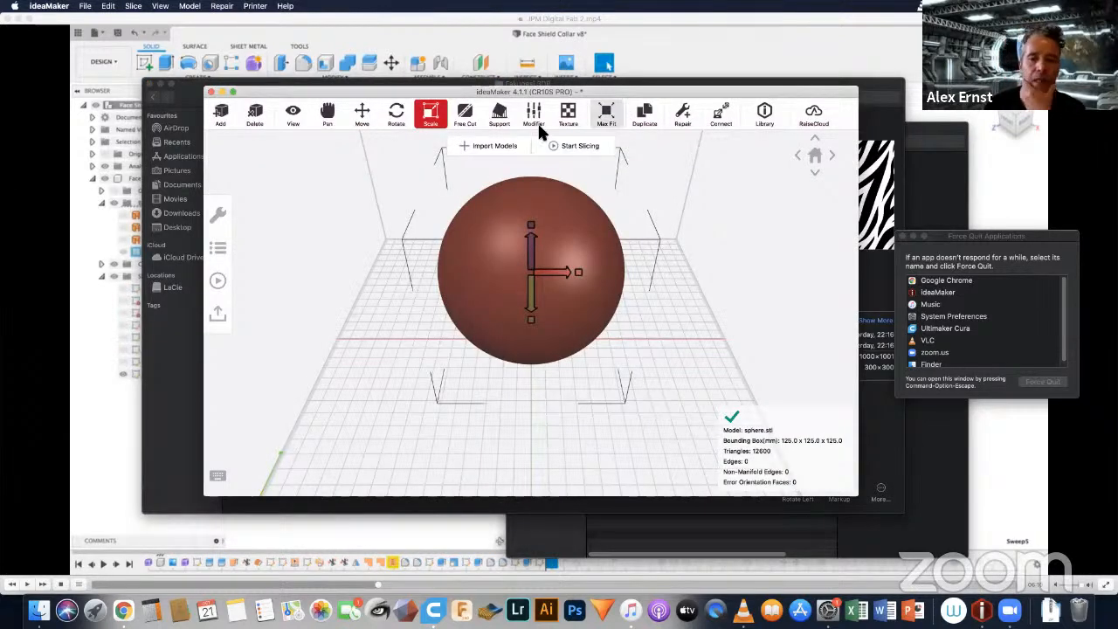
left_click(568, 114)
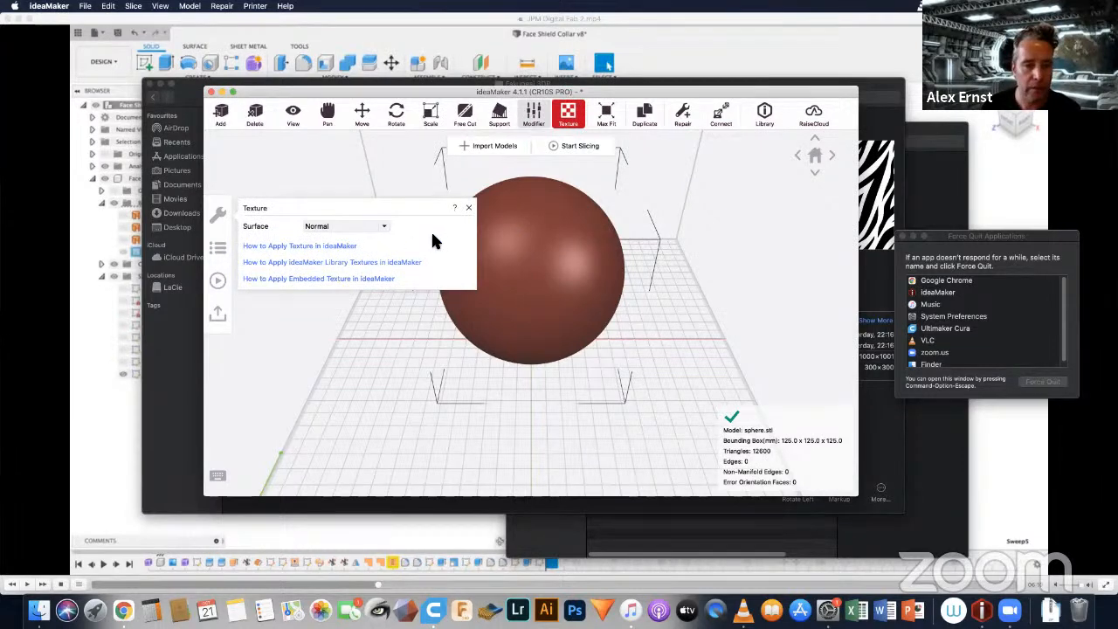
left_click(380, 227)
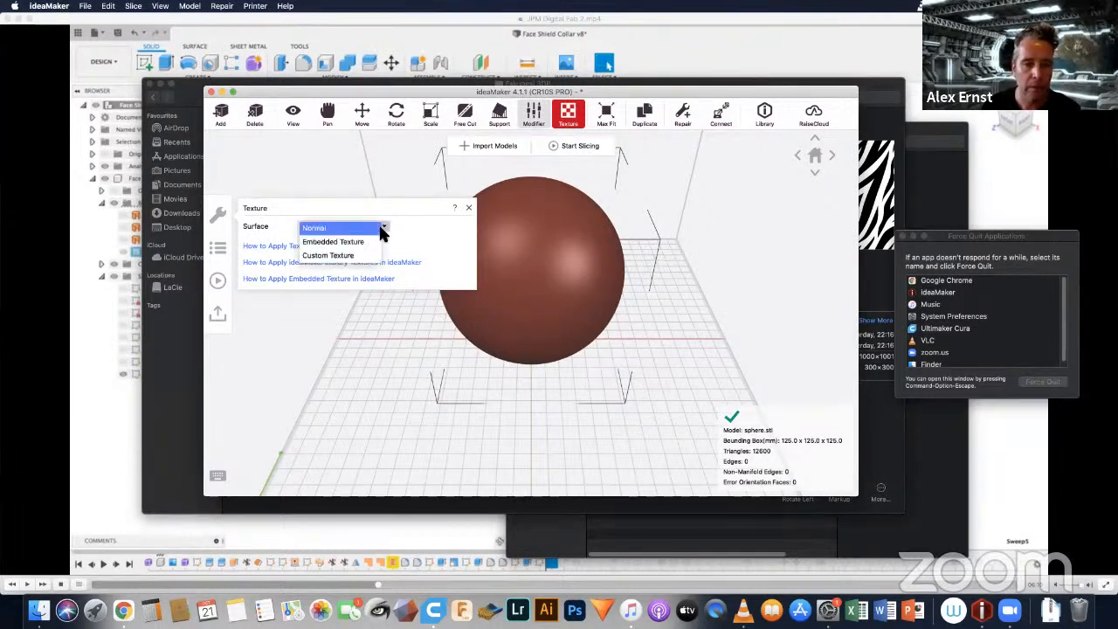
left_click(327, 255)
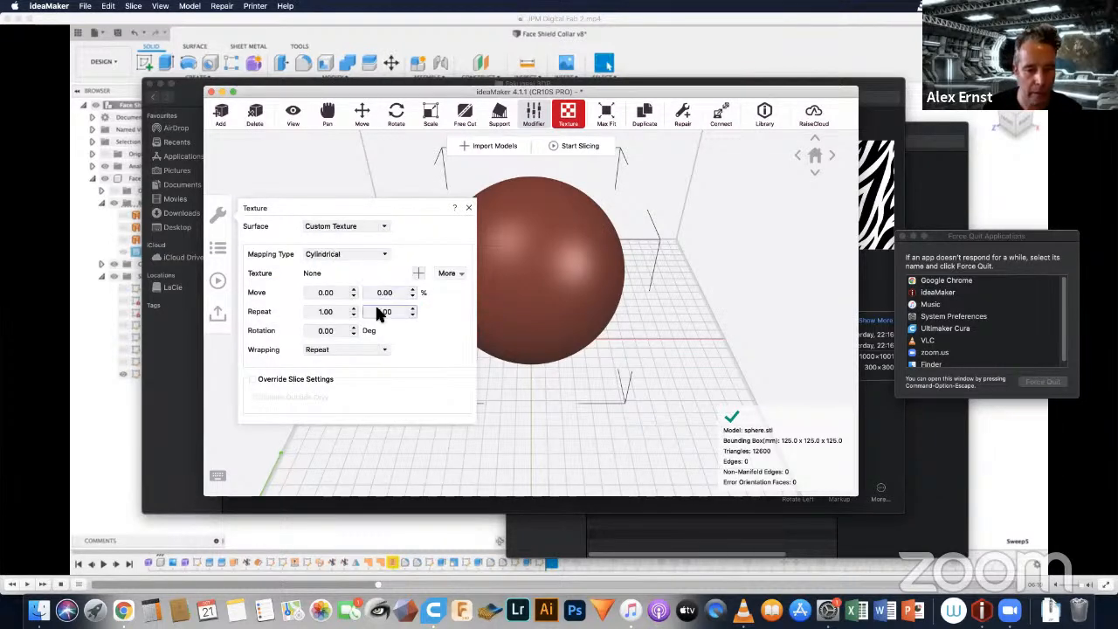
left_click(417, 274)
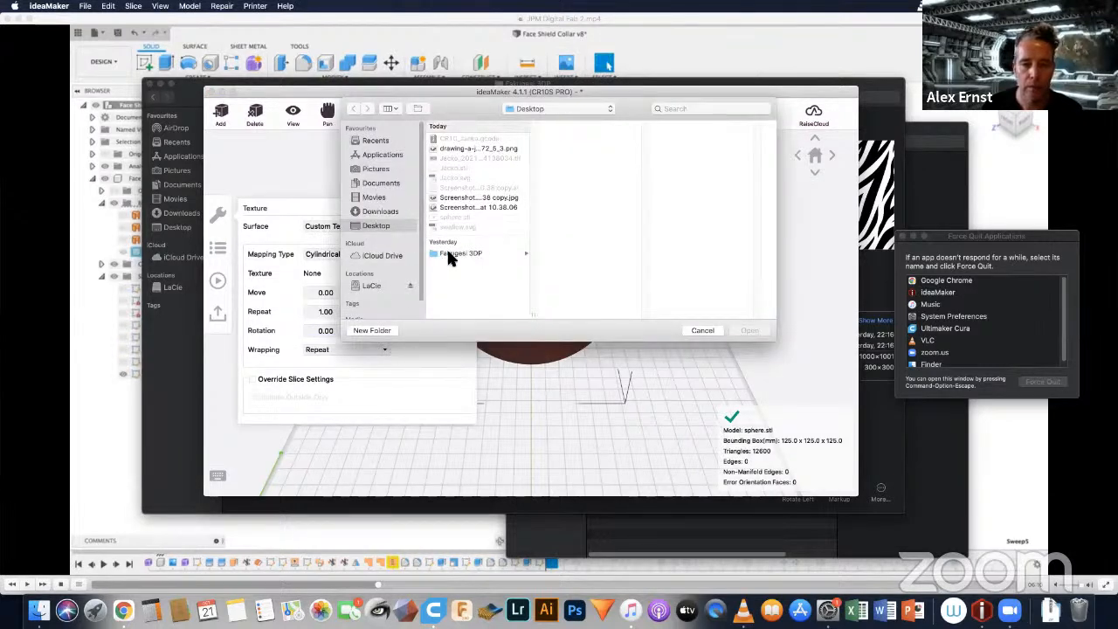
left_click(448, 253)
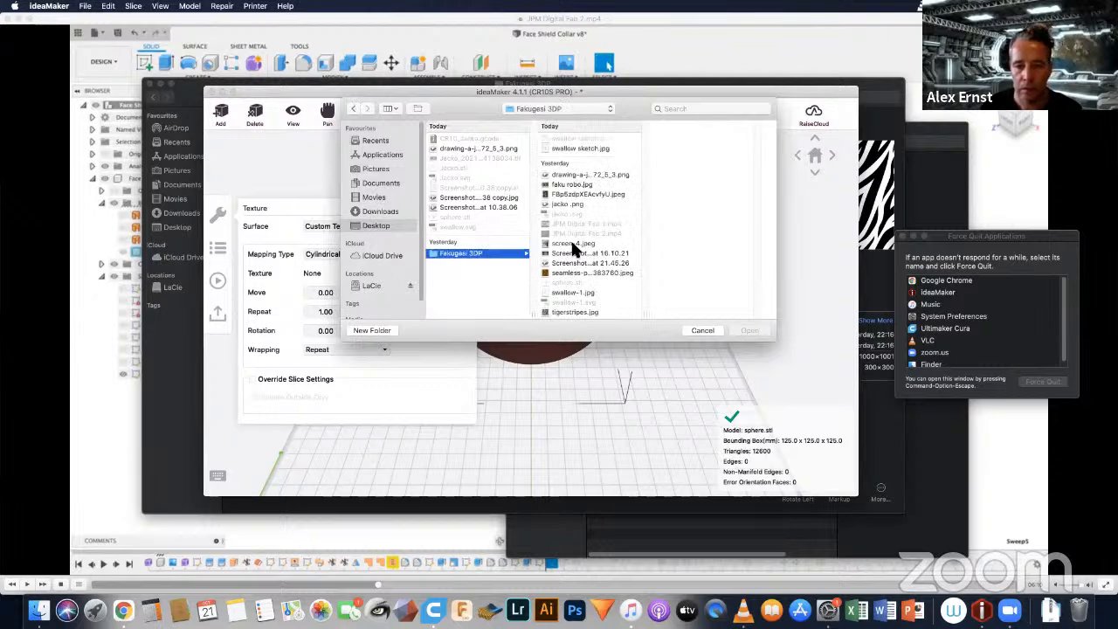
left_click(563, 310)
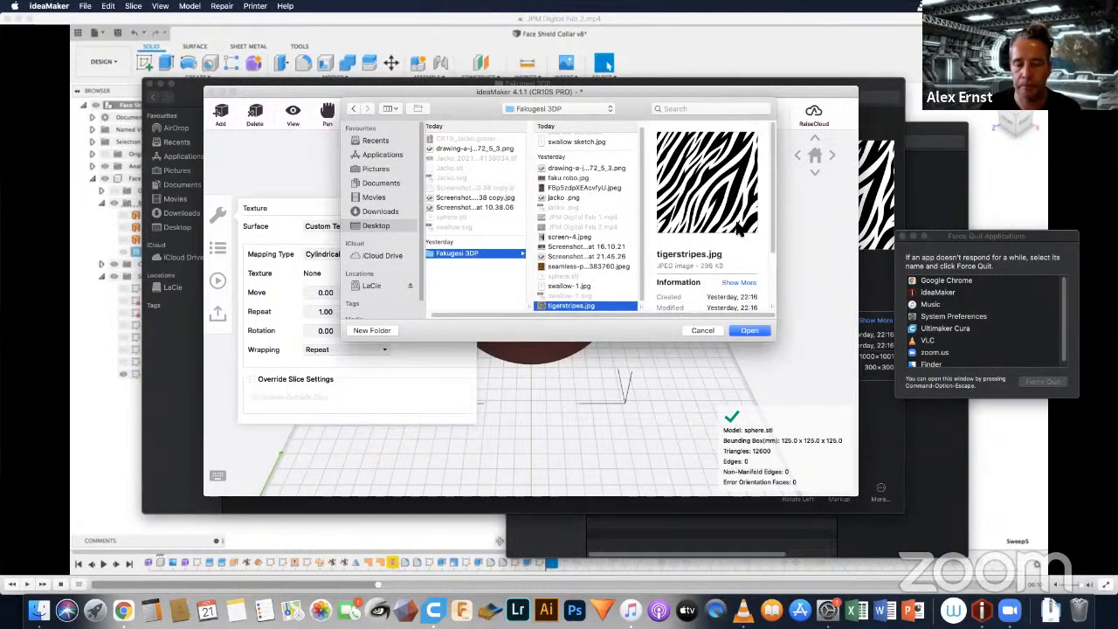
left_click(743, 333)
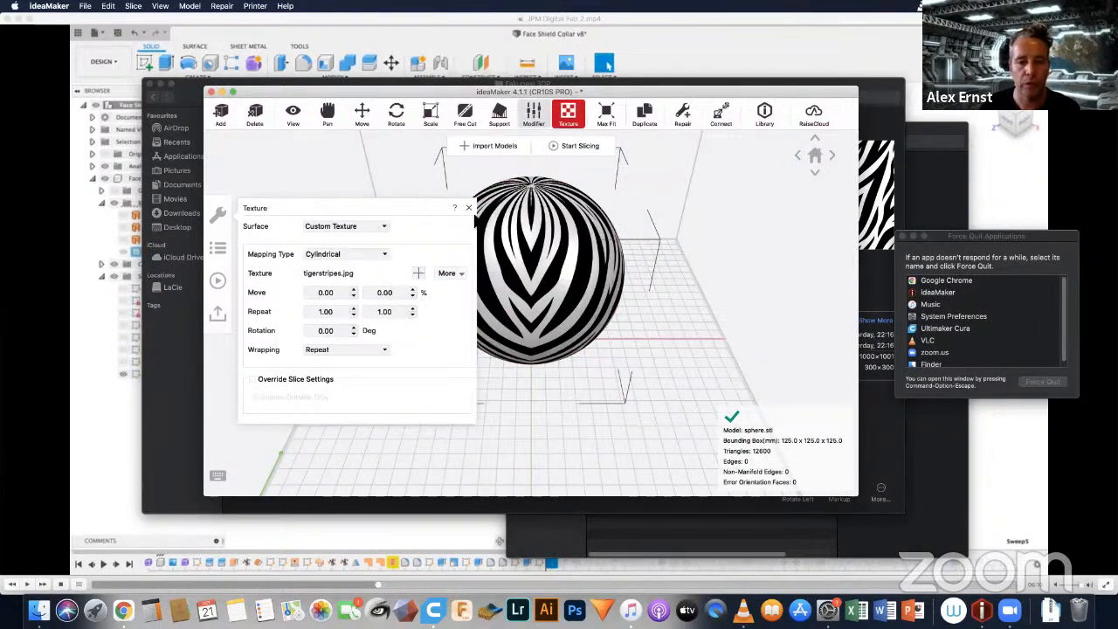
left_click(468, 209)
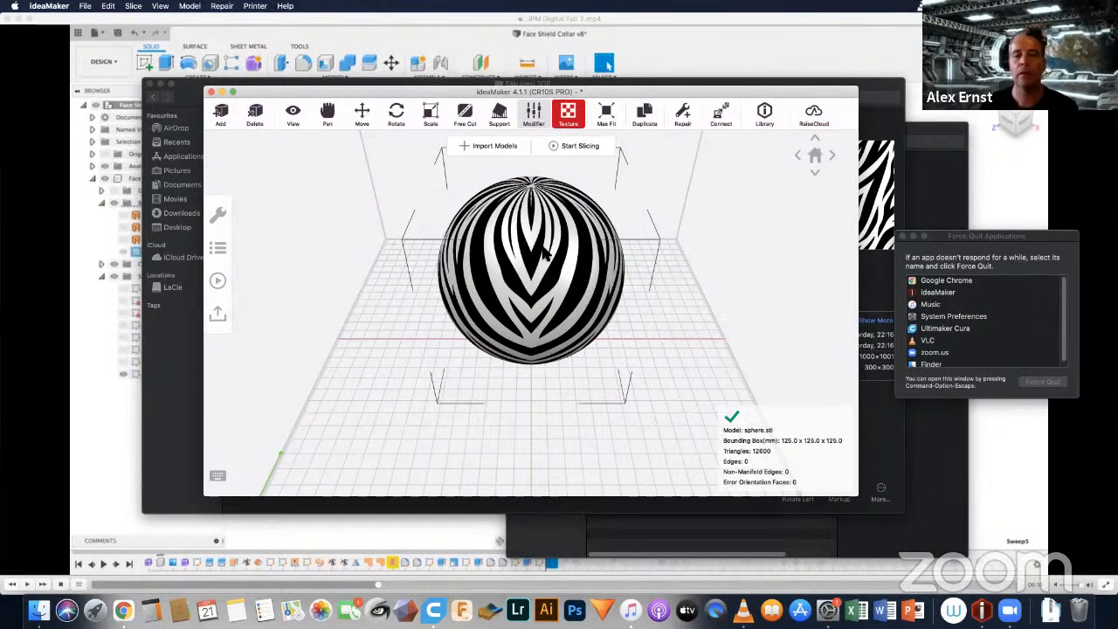
Step: Maximise the ideaMaker window, examine the tiger-stripe texture around the sphere from several angles, and restore the window size
left_click(233, 92)
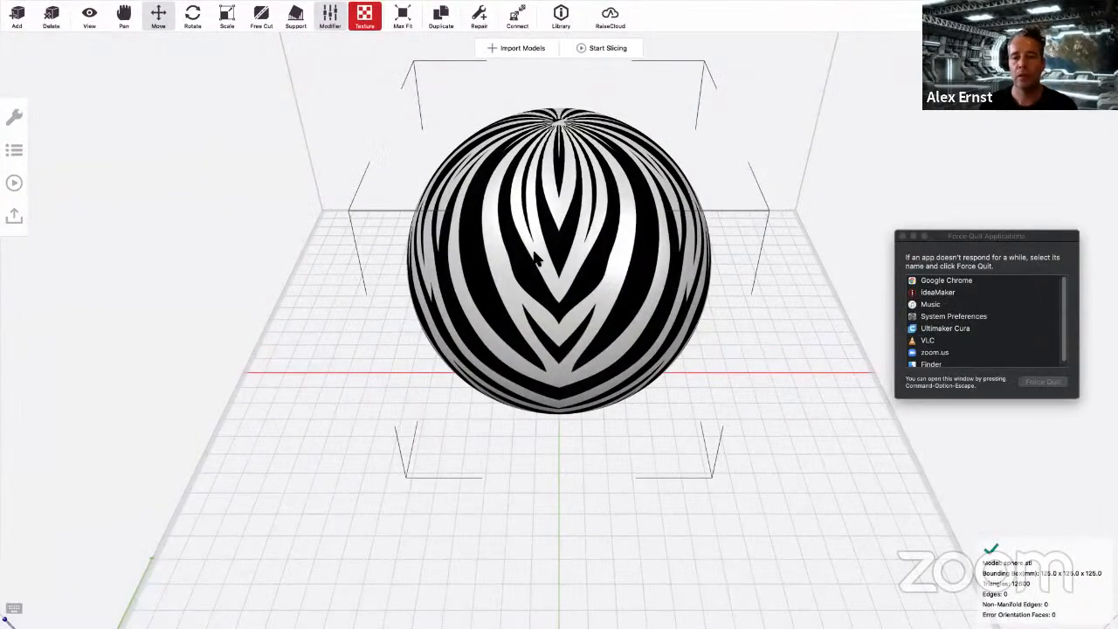
right_click_drag(533, 253, 309, 189)
right_click_drag(688, 319, 770, 328)
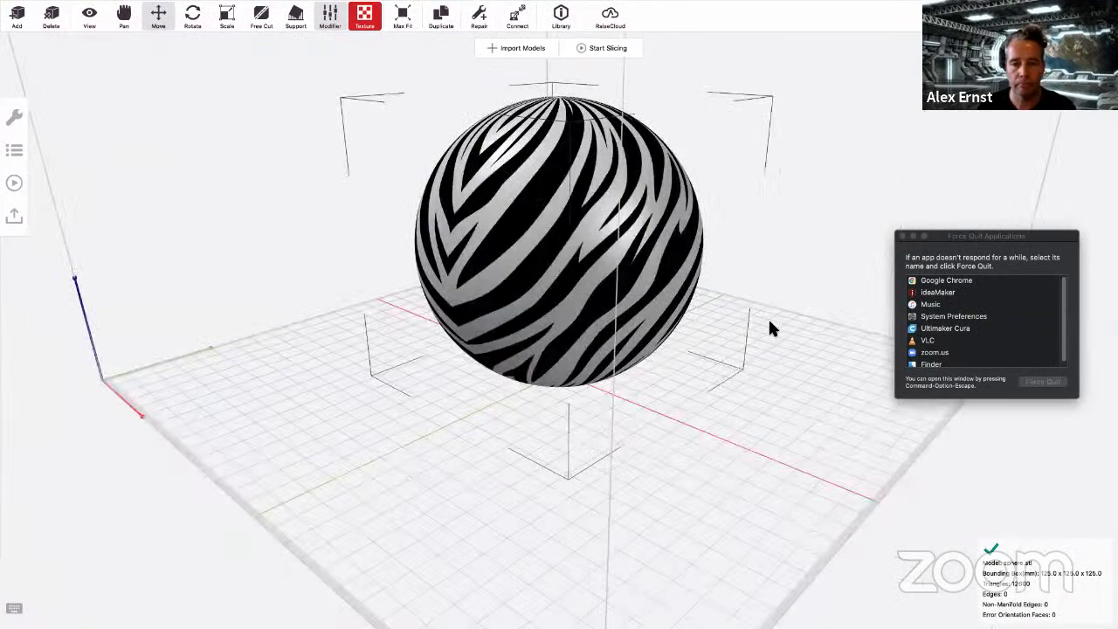
right_click_drag(615, 183, 527, 151)
right_click_drag(604, 210, 607, 206)
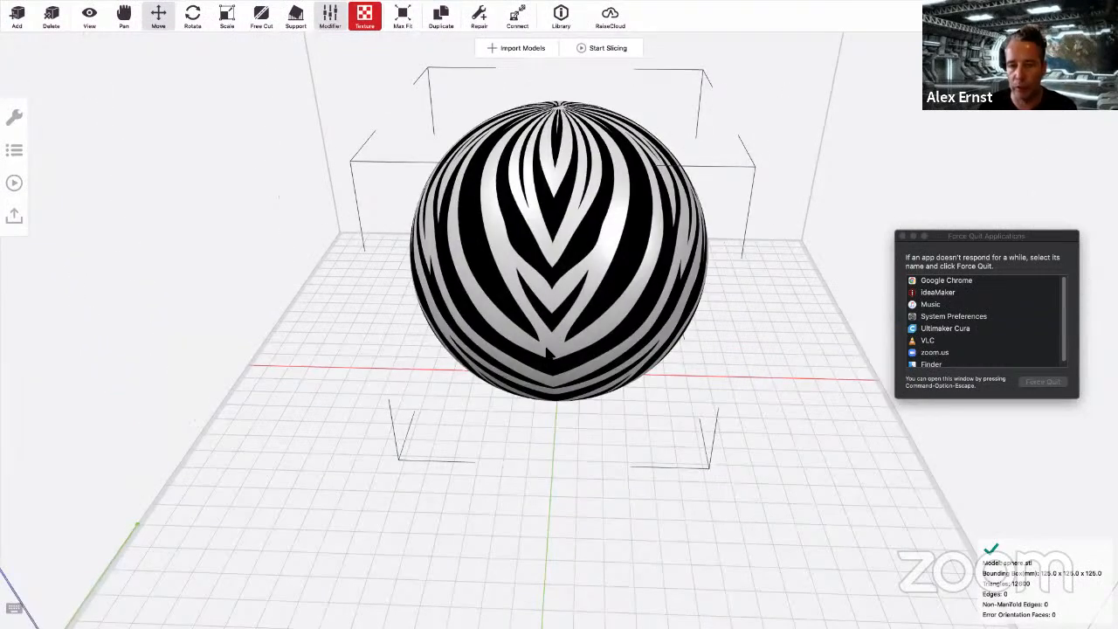
right_click_drag(537, 271, 399, 210)
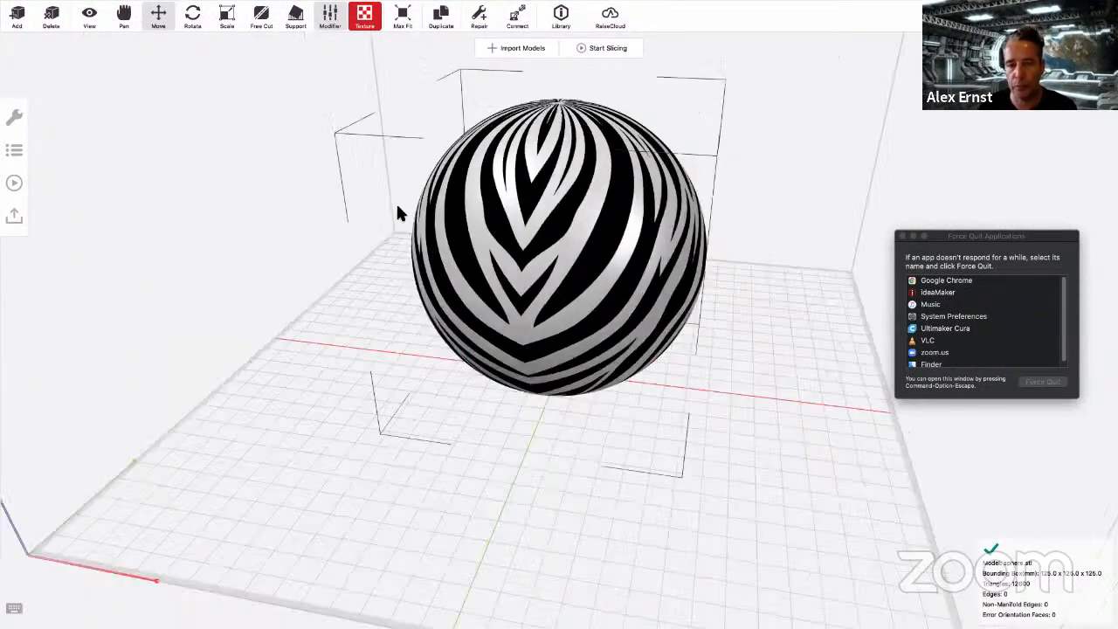
right_click_drag(330, 222, 289, 219)
right_click_drag(561, 211, 433, 174)
middle_click_drag(544, 328, 534, 360)
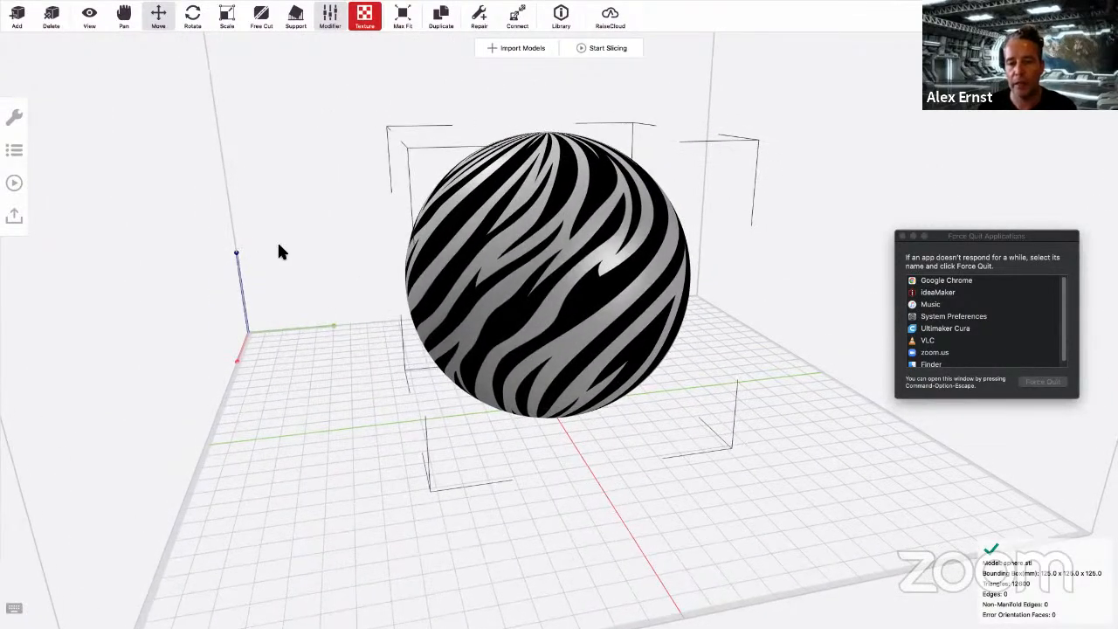
right_click_drag(277, 251, 587, 144)
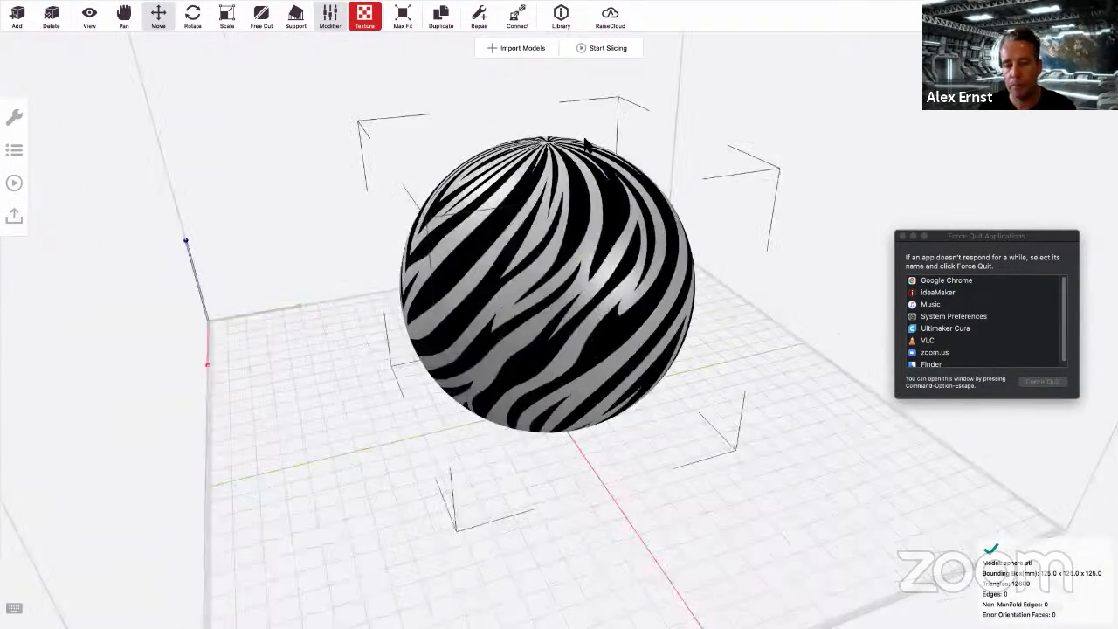
mouse_move(32, 21)
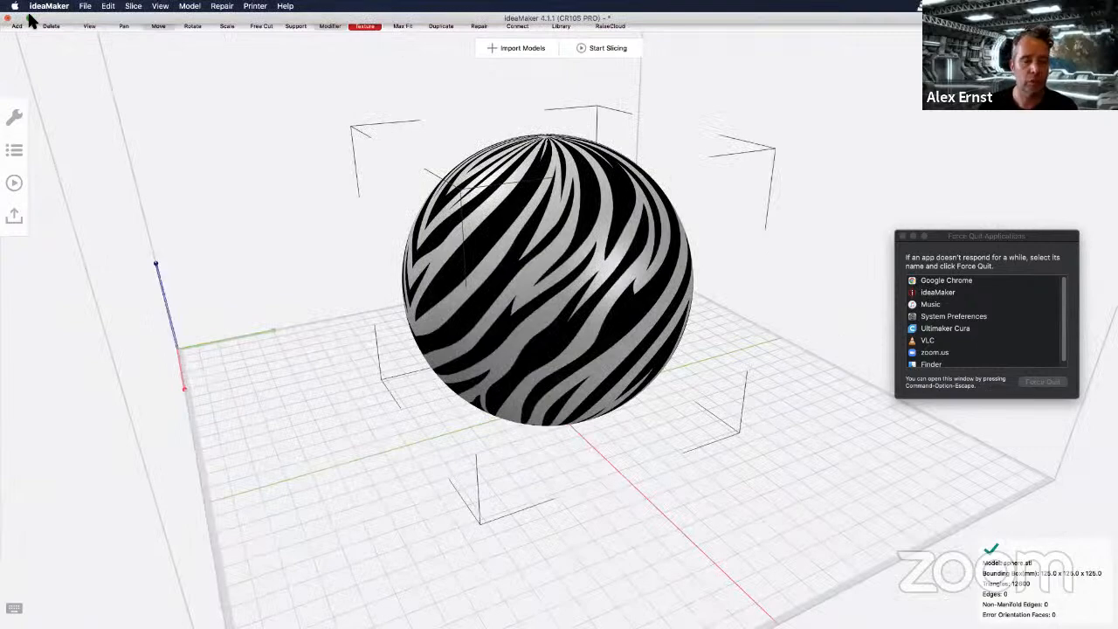
left_click(32, 21)
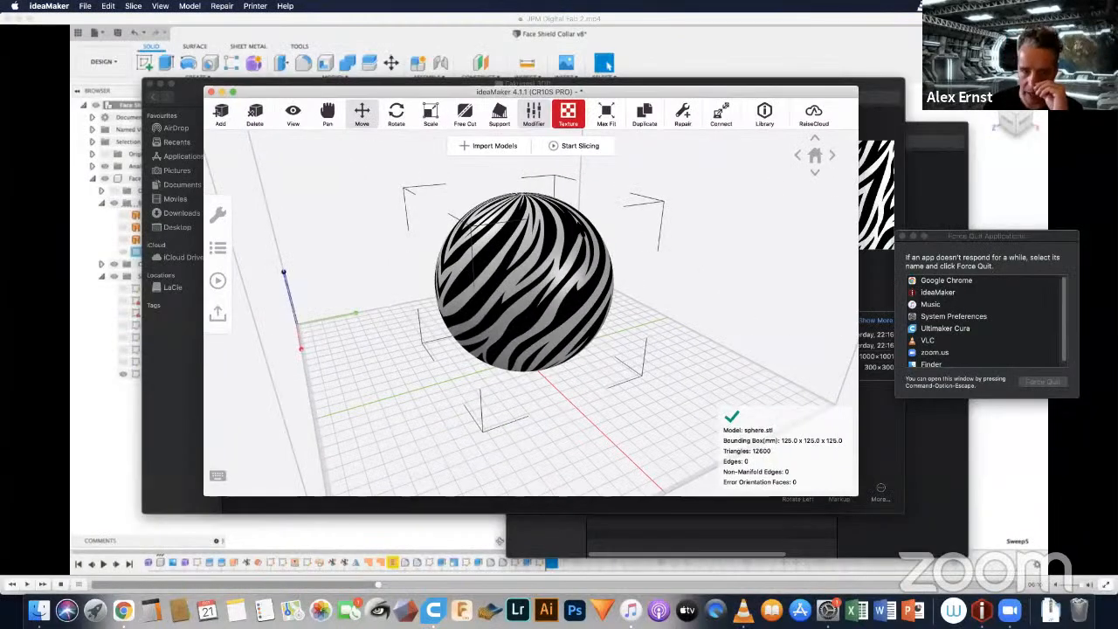
Step: Slice the textured sphere for the CR10S PRO with New Template1, turning off thin wall detection
left_click(575, 147)
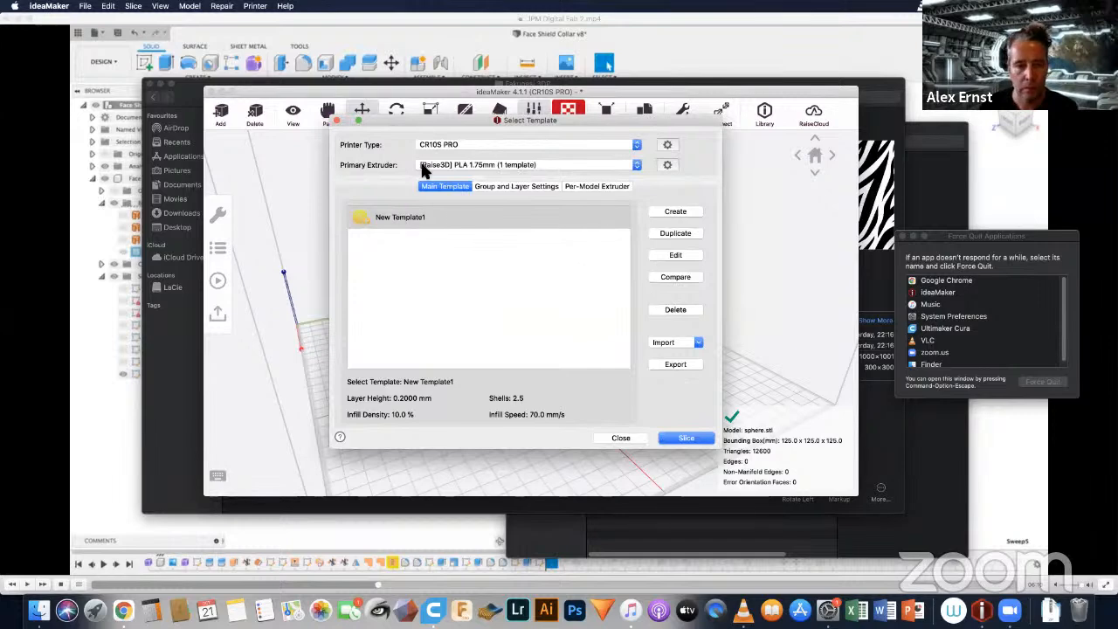
left_click(683, 438)
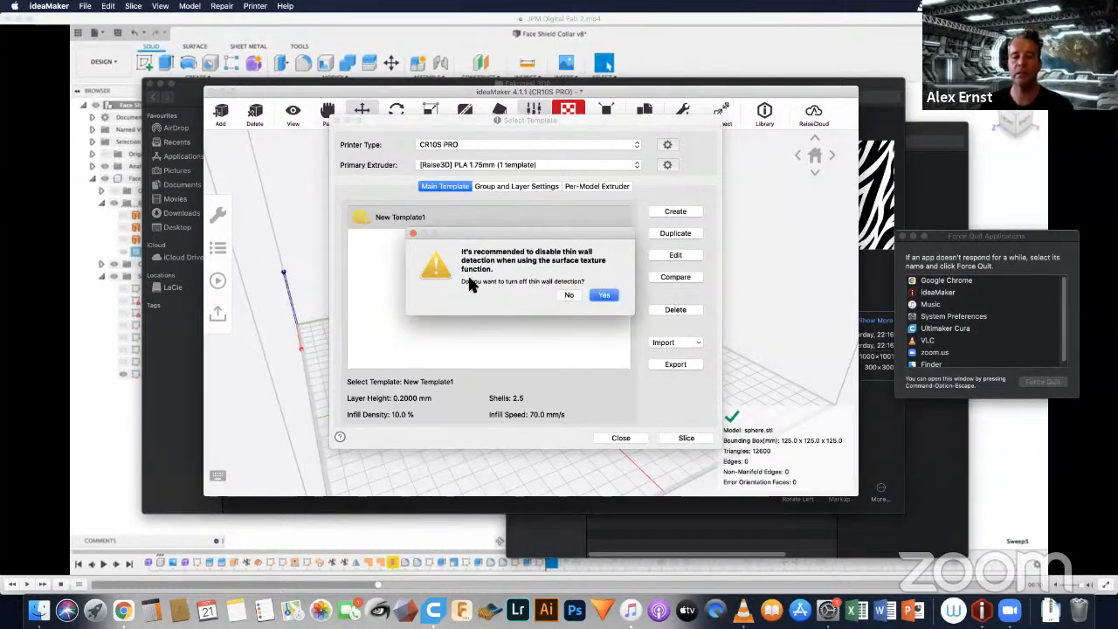
left_click(607, 298)
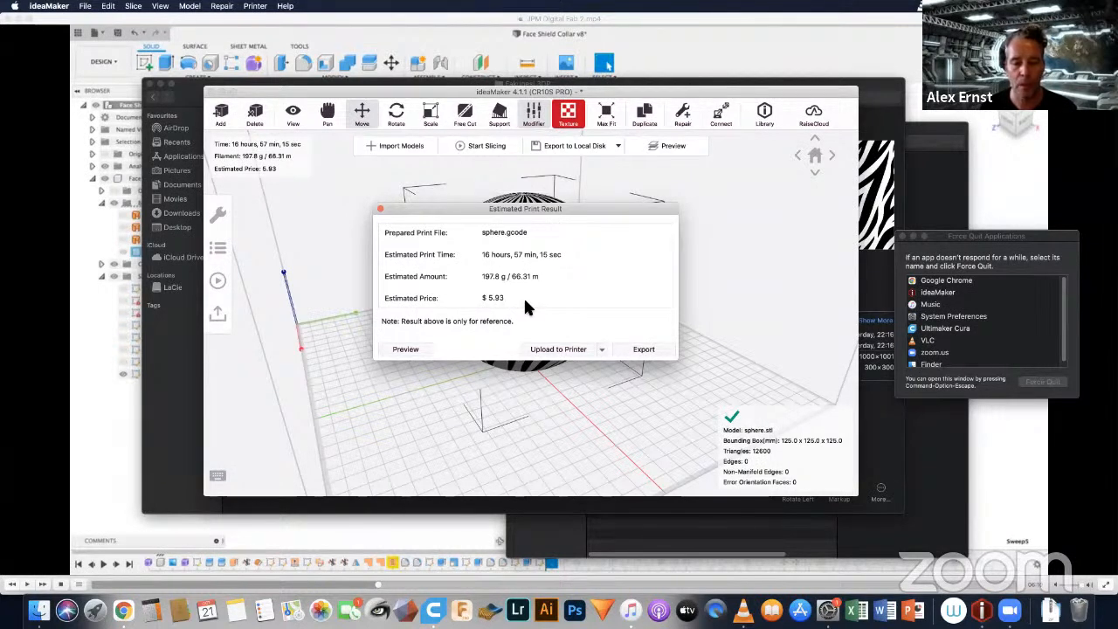
Step: Open the sliced print preview and examine the stripe relief on the sphere's surface up close and from farther away
left_click(405, 350)
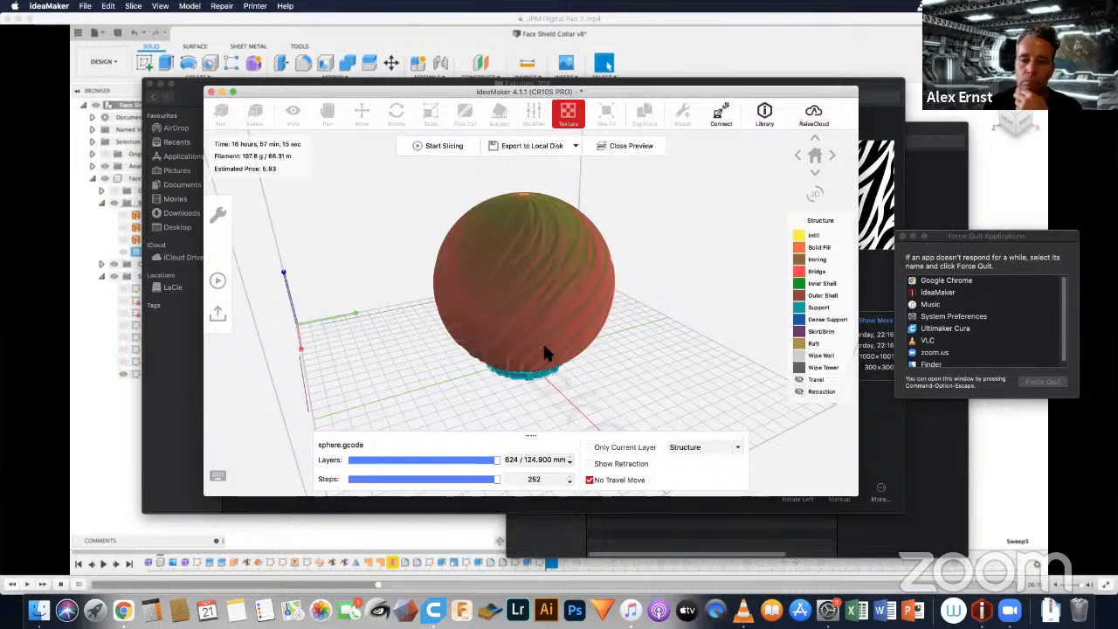
scroll(518, 269, "down", 3)
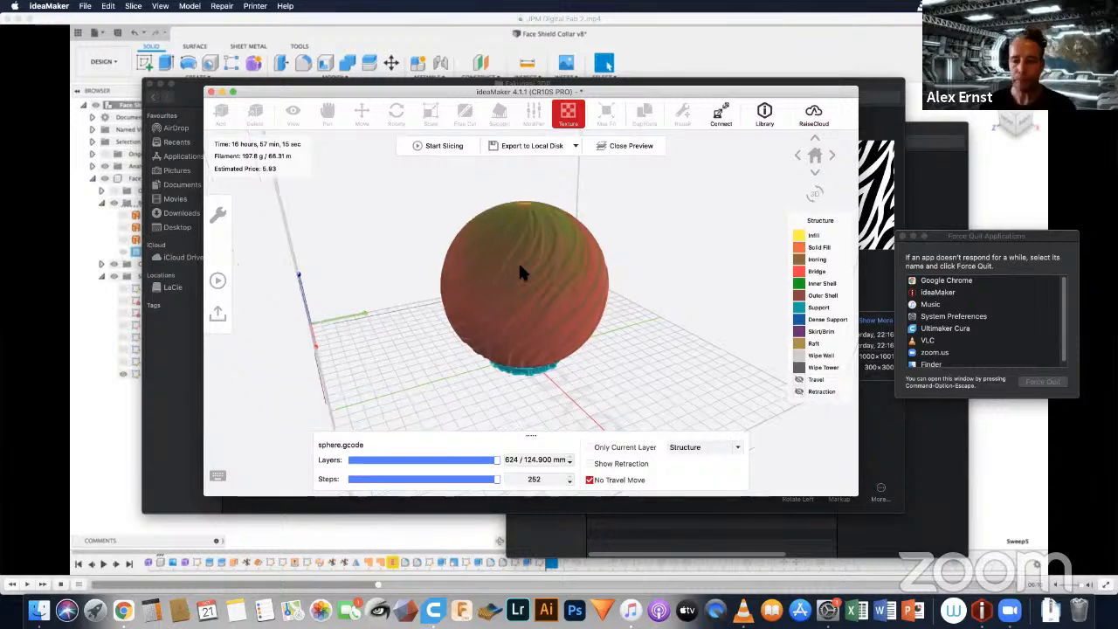
scroll(521, 272, "down", 3)
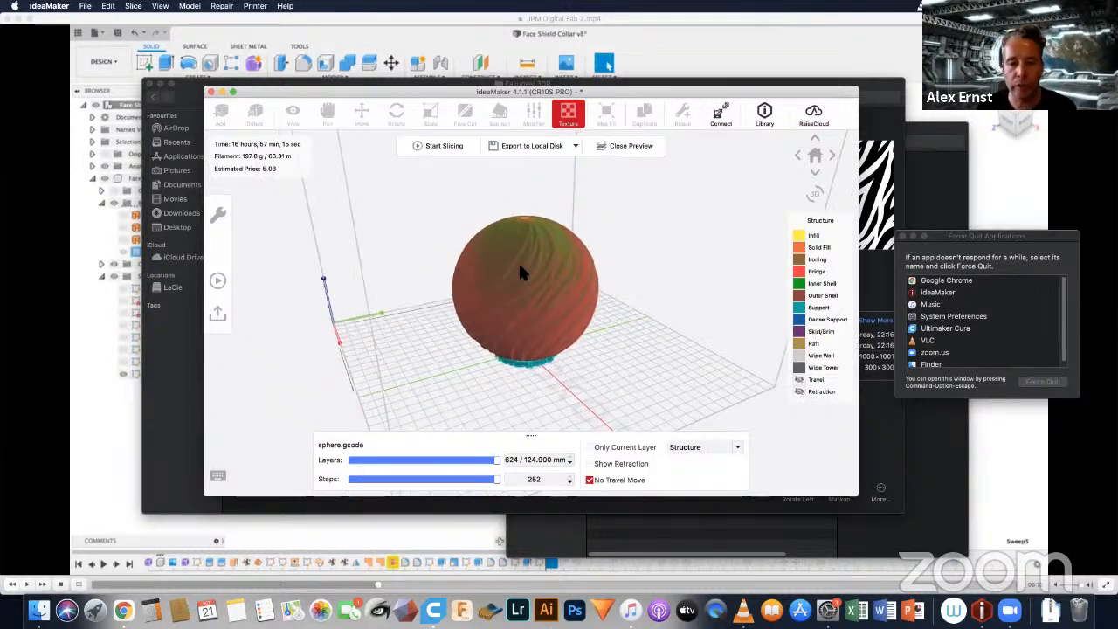
scroll(521, 272, "up", 4)
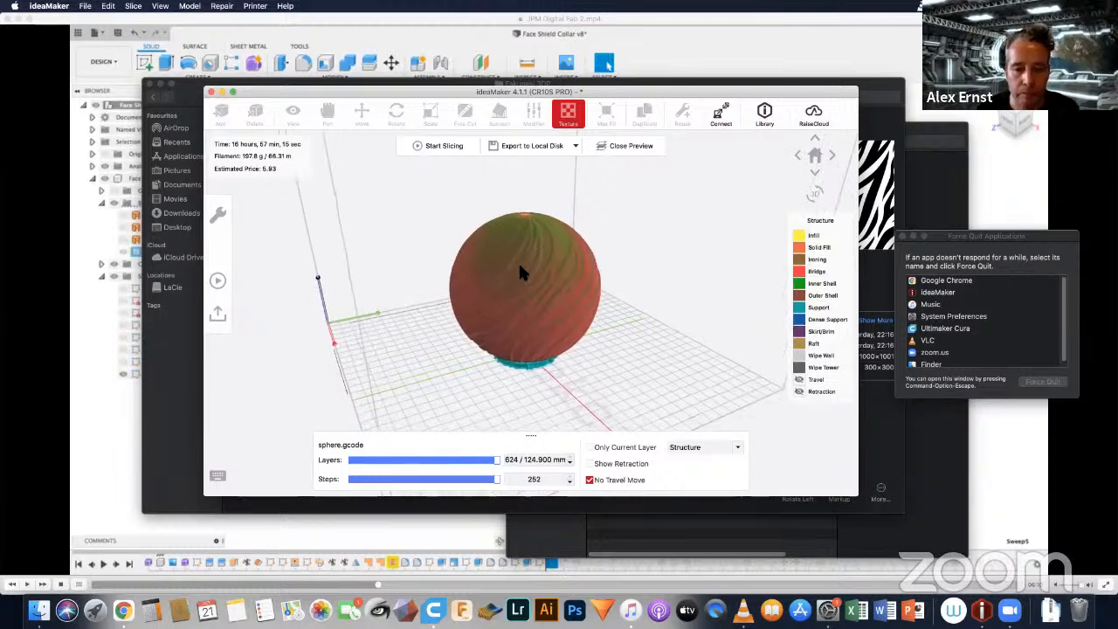
scroll(518, 272, "up", 4)
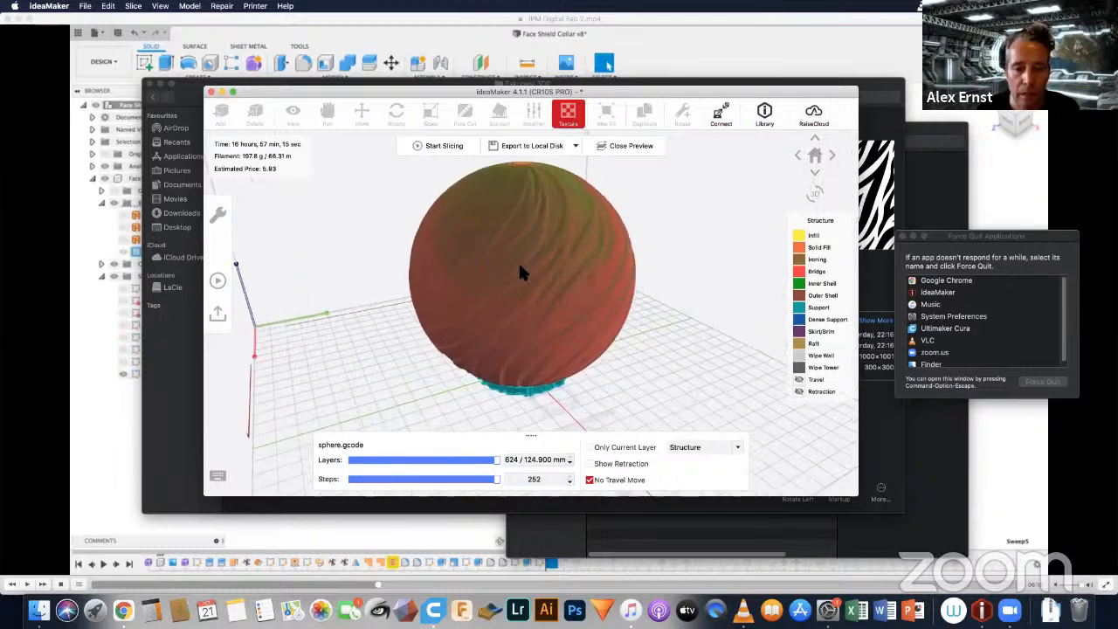
scroll(519, 273, "up", 4)
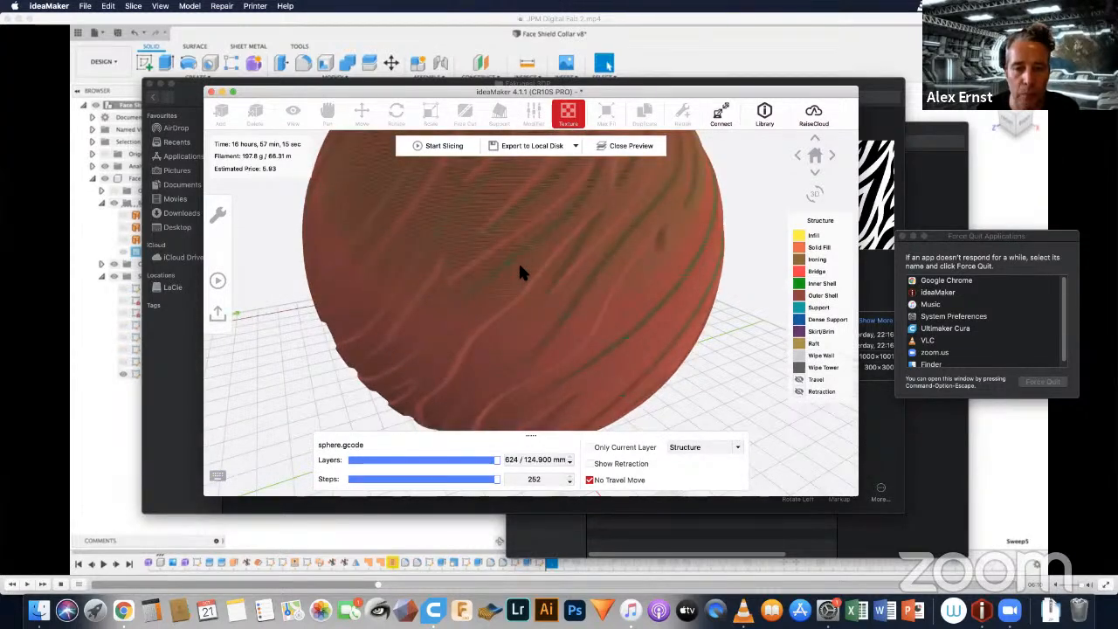
scroll(519, 273, "down", 3)
scroll(519, 273, "down", 1)
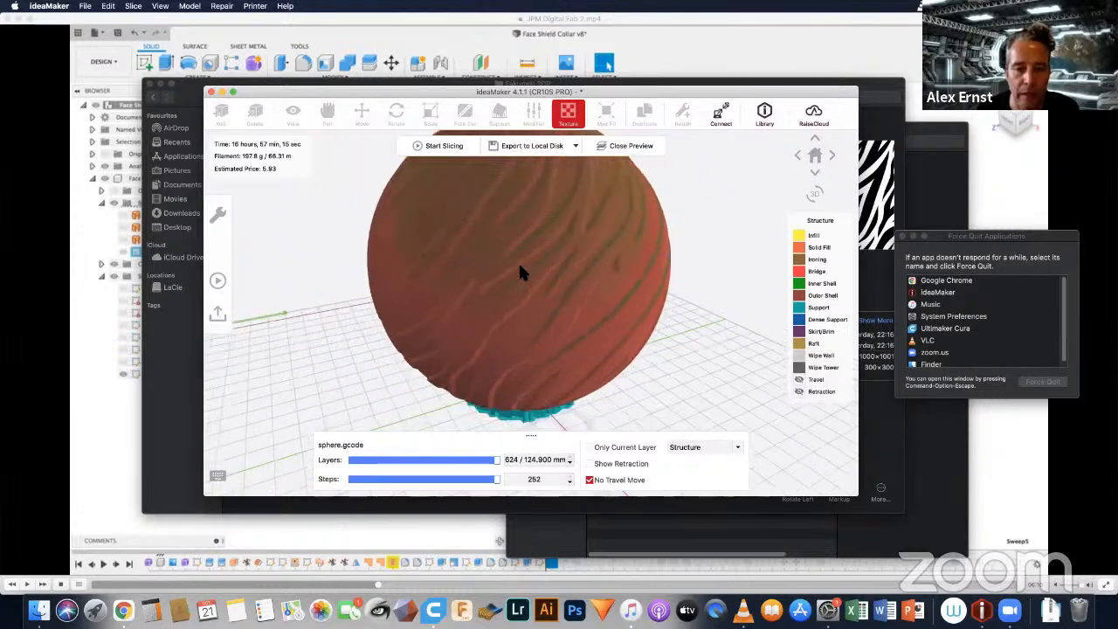
scroll(519, 273, "down", 3)
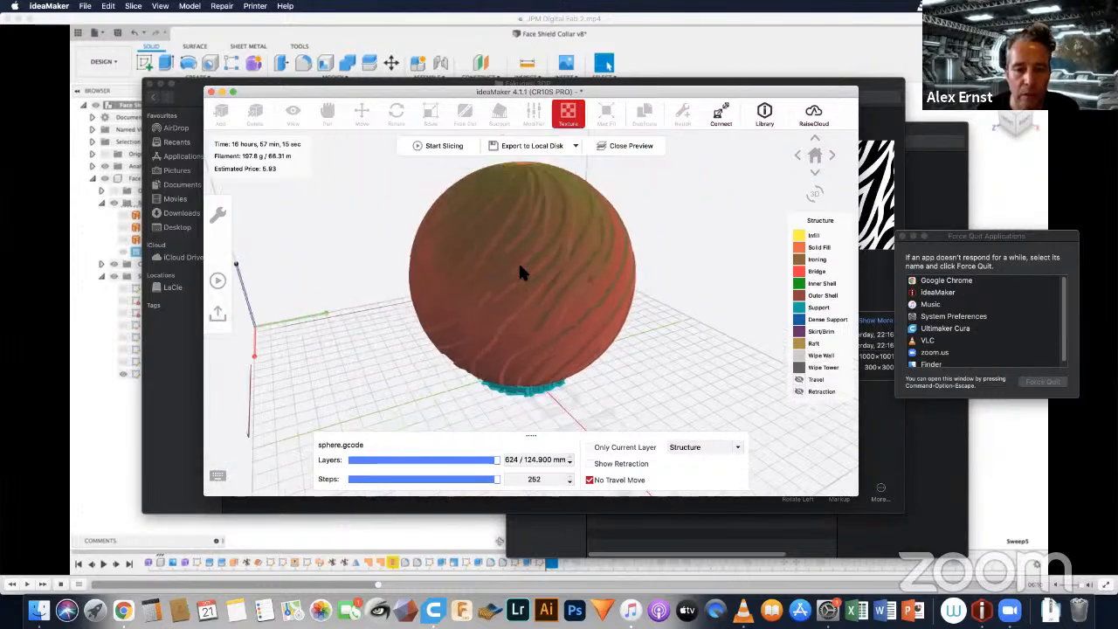
scroll(519, 272, "down", 1)
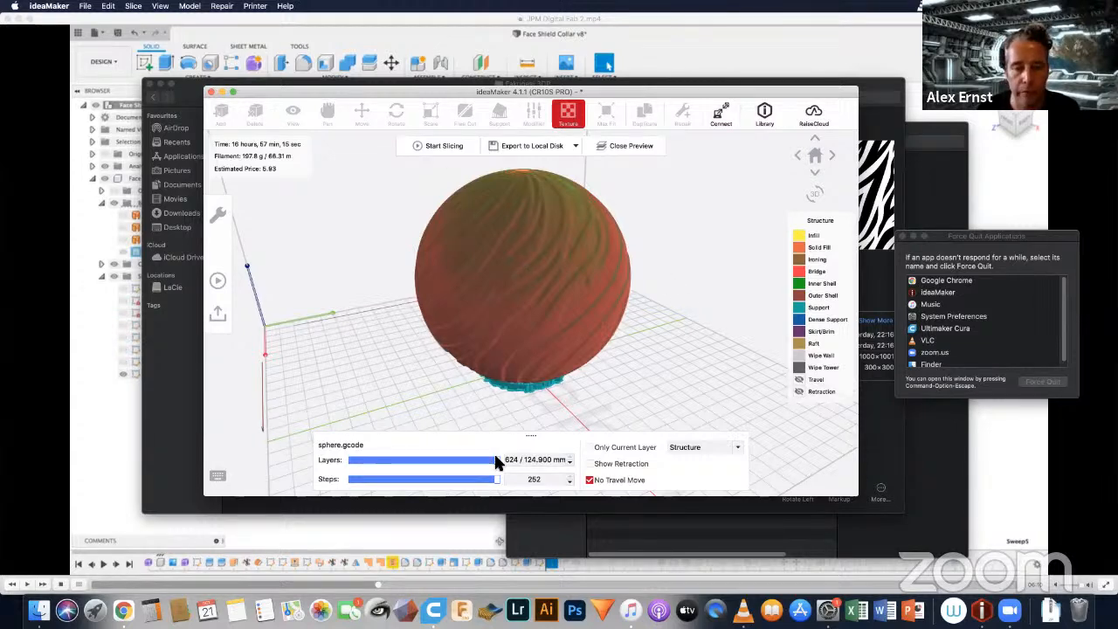
Step: Lower the previewed layers to 510 to inspect the sphere's infill from above, explore lower layers, and restore all 624 layers
left_click_drag(491, 464, 469, 462)
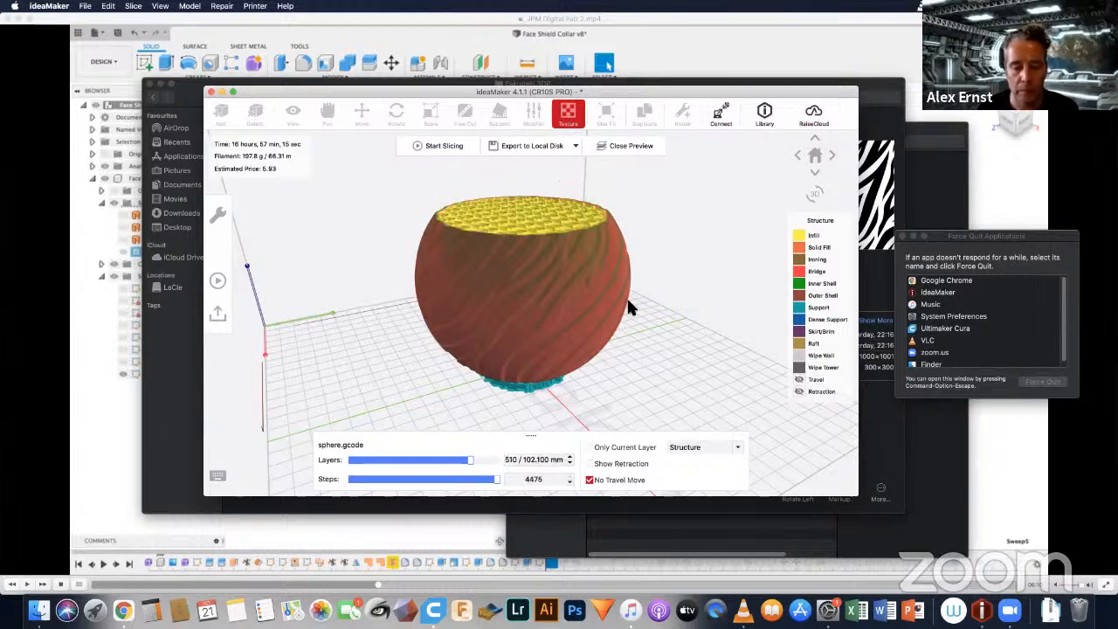
left_click_drag(626, 305, 621, 356)
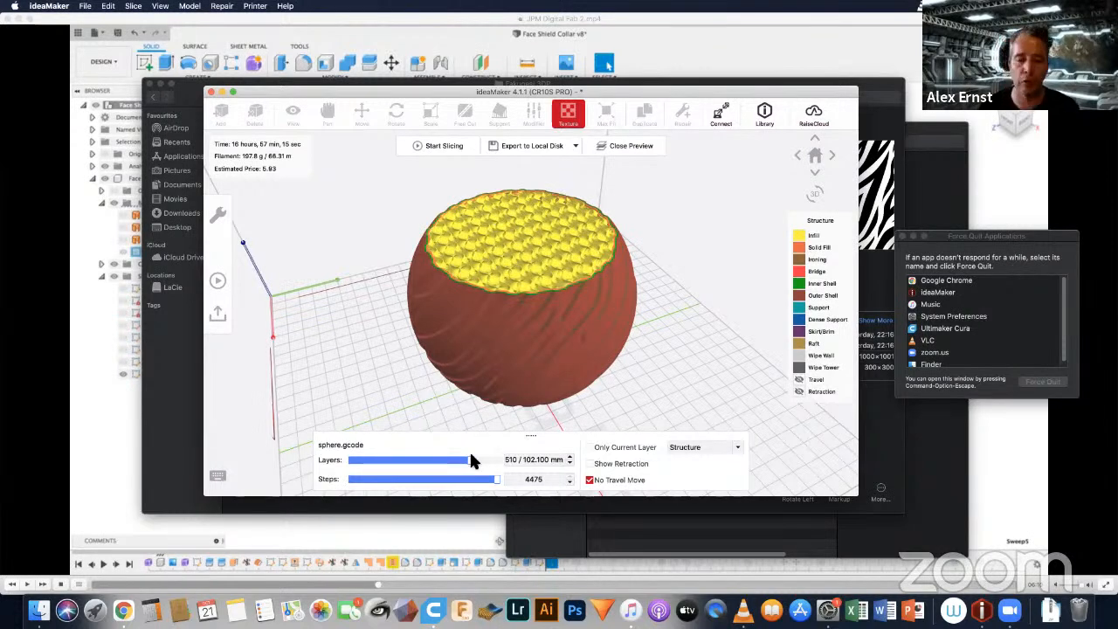
left_click_drag(470, 460, 452, 456)
left_click_drag(450, 465, 516, 472)
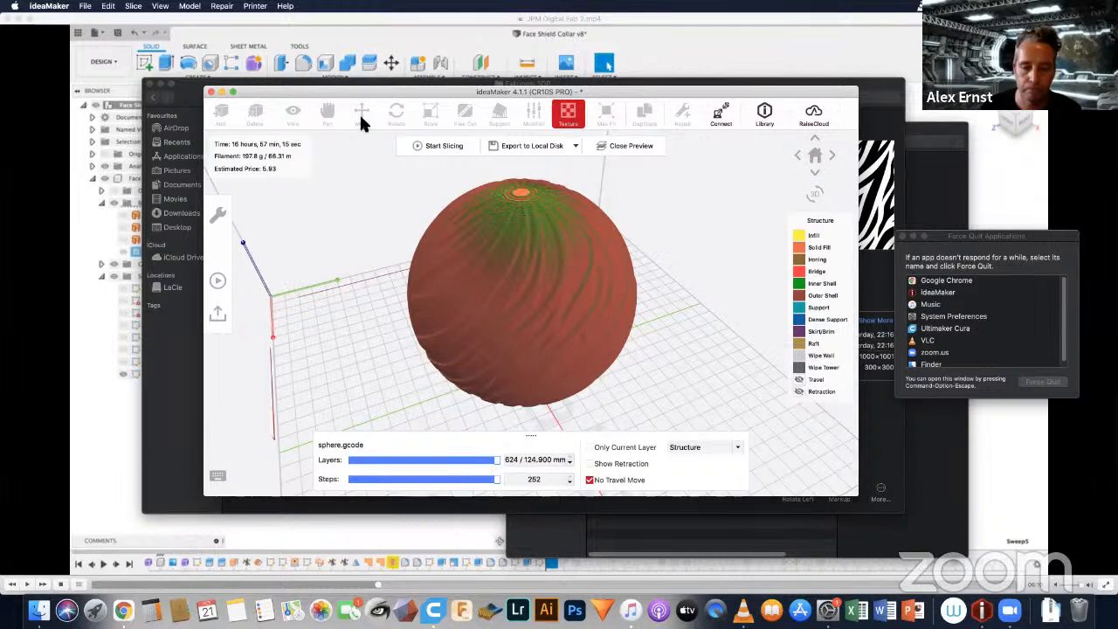
Step: Close ideaMaker without saving the changed project and switch to VLC
left_click(211, 93)
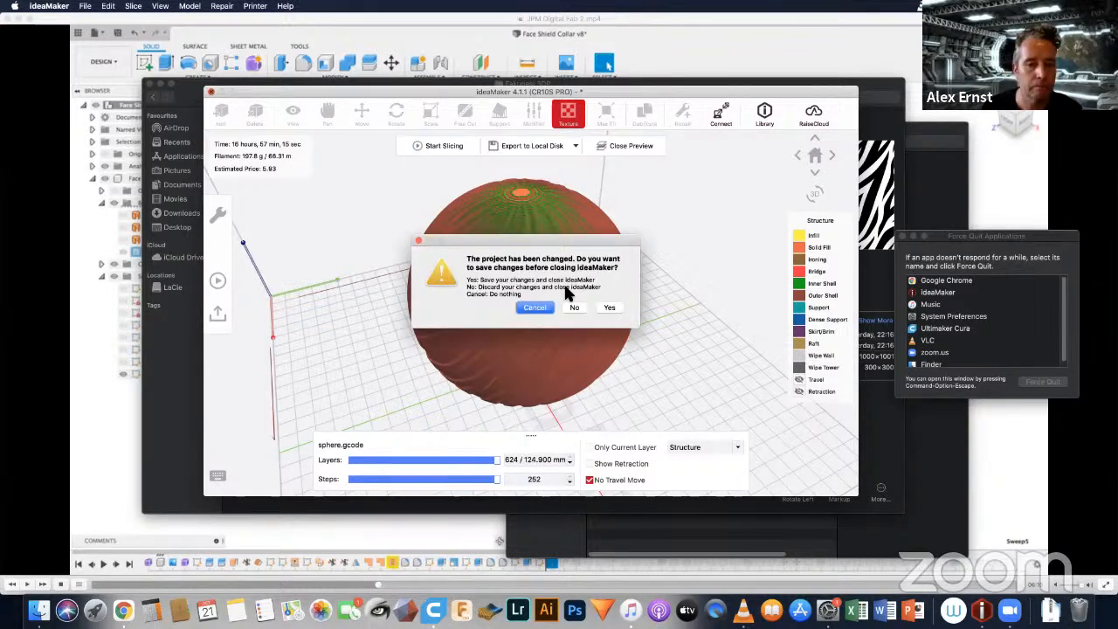
left_click(573, 307)
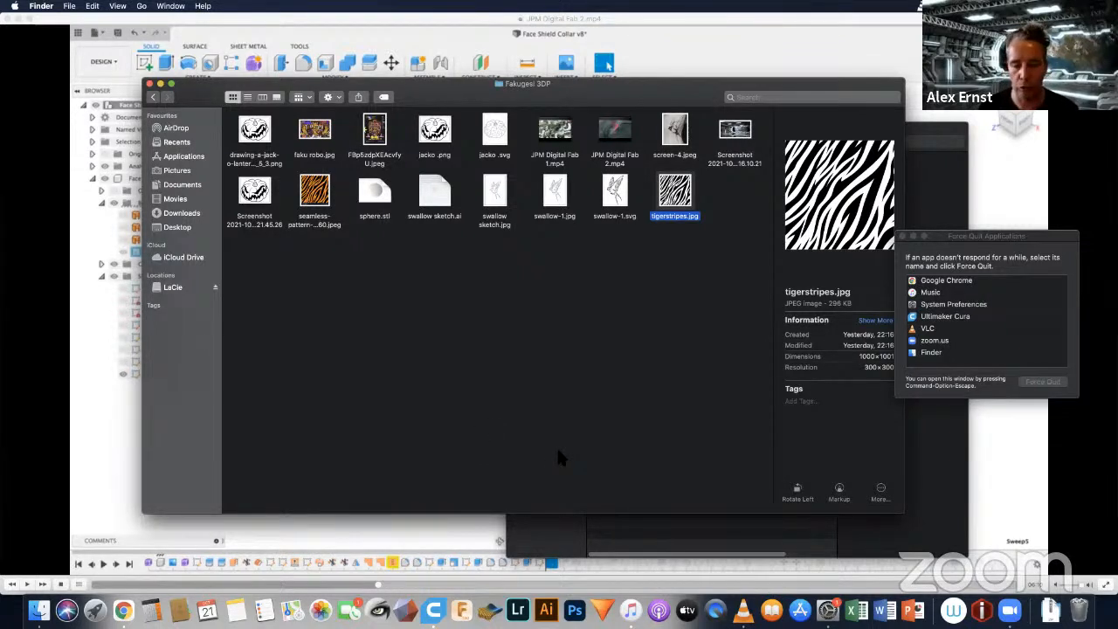
left_click(743, 614)
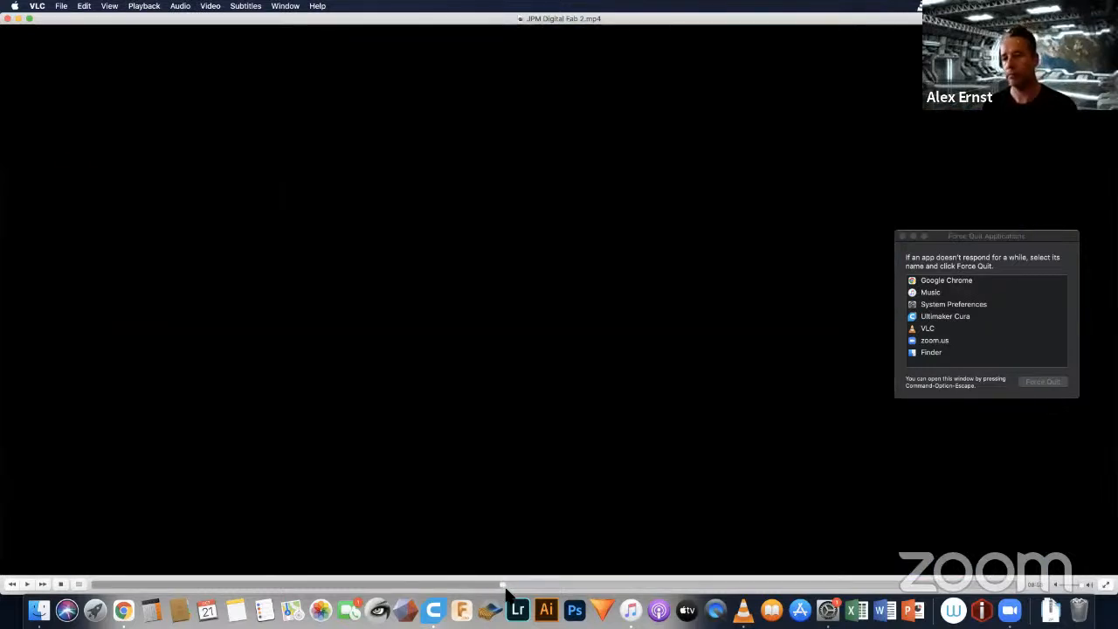
Step: Close the Force Quit window, play a section of JPM Digital Fab 2.mp4, and close the video
left_click(904, 235)
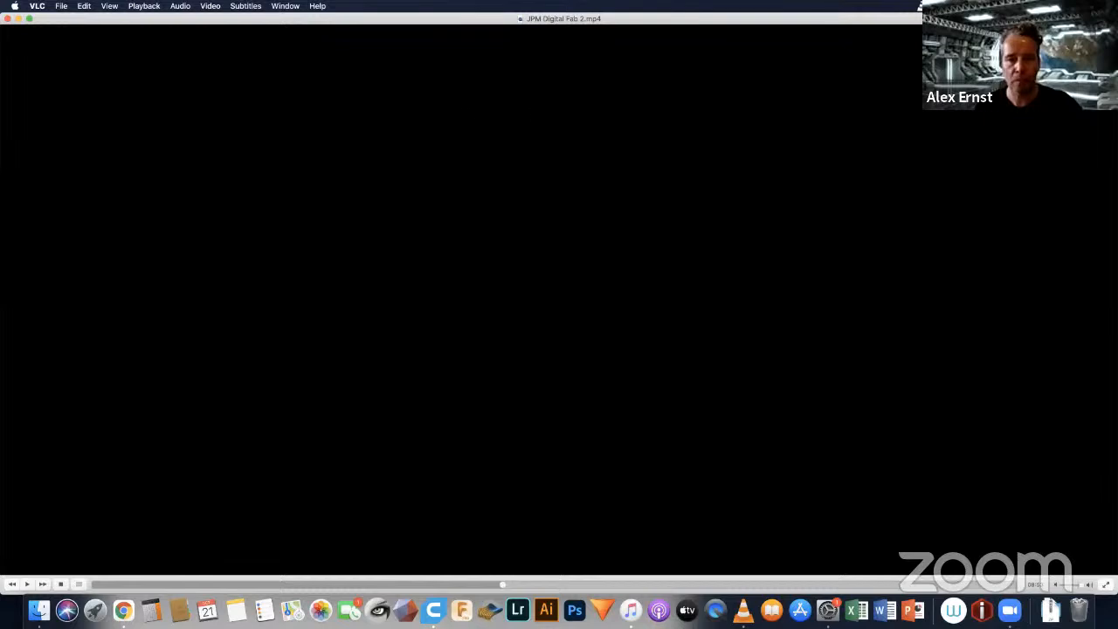
left_click(27, 584)
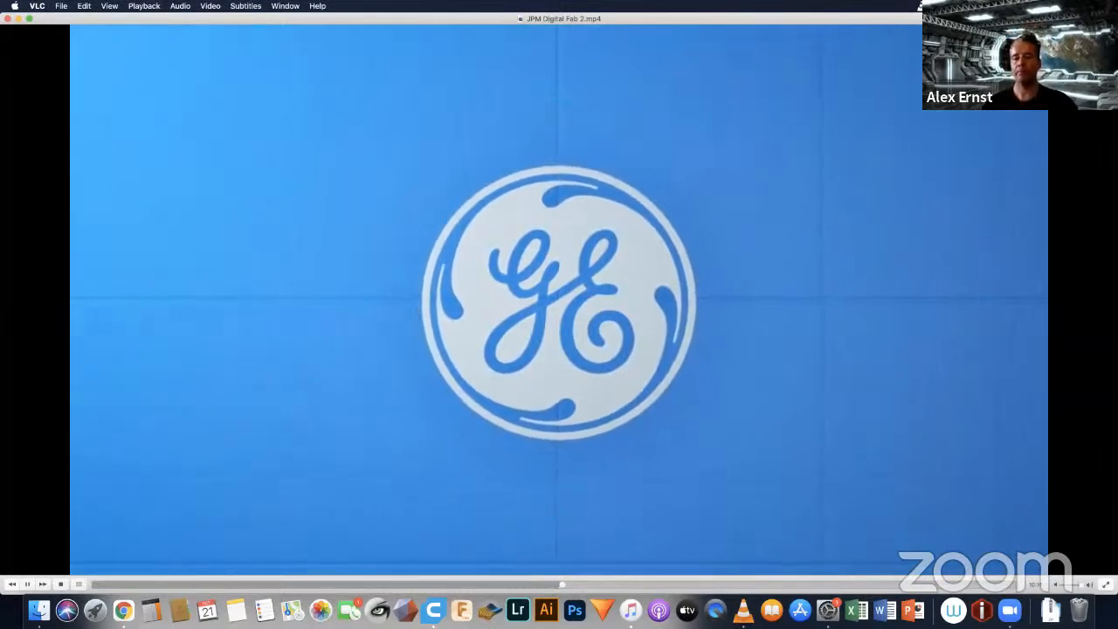
key("space")
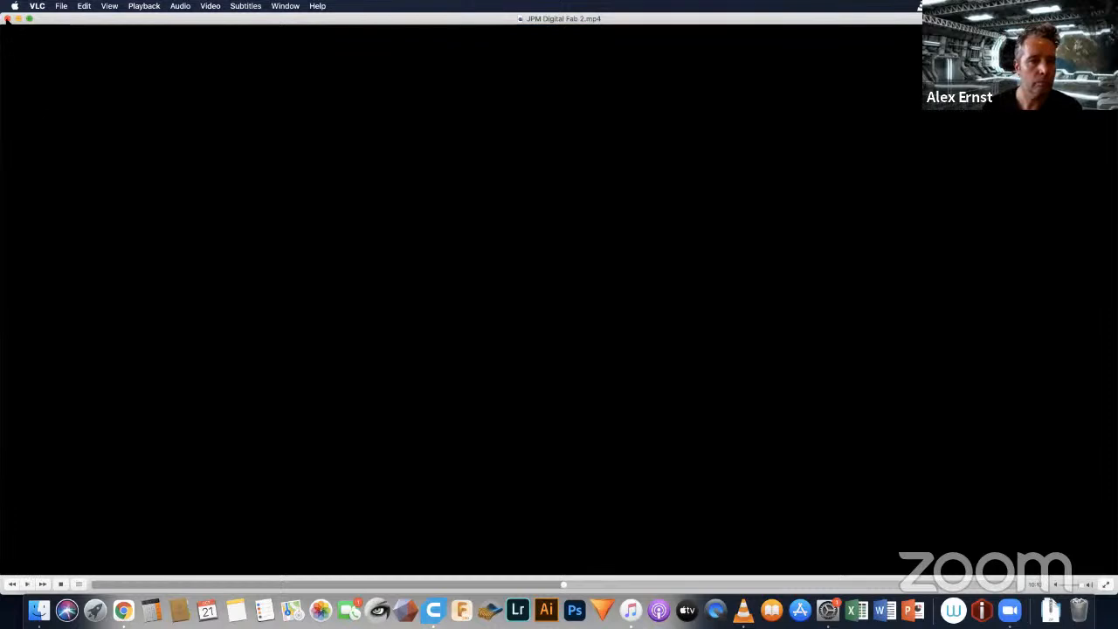
key("super+w")
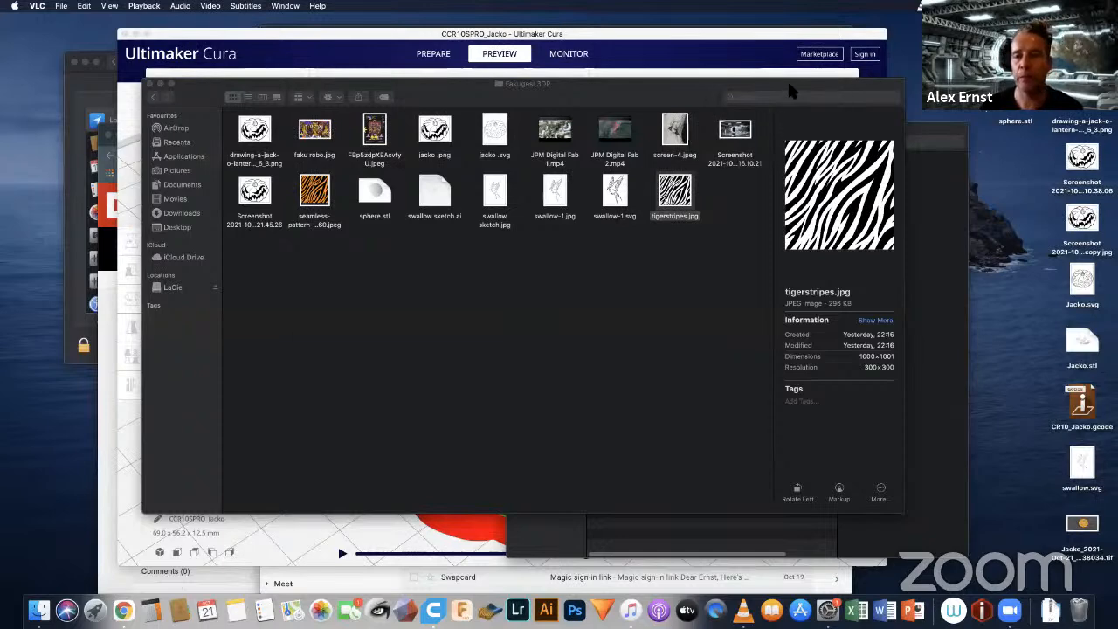
Step: Shift the Fakugesi 3DP folder window slightly aside and launch Autodesk Fusion 360
left_click_drag(791, 90, 762, 97)
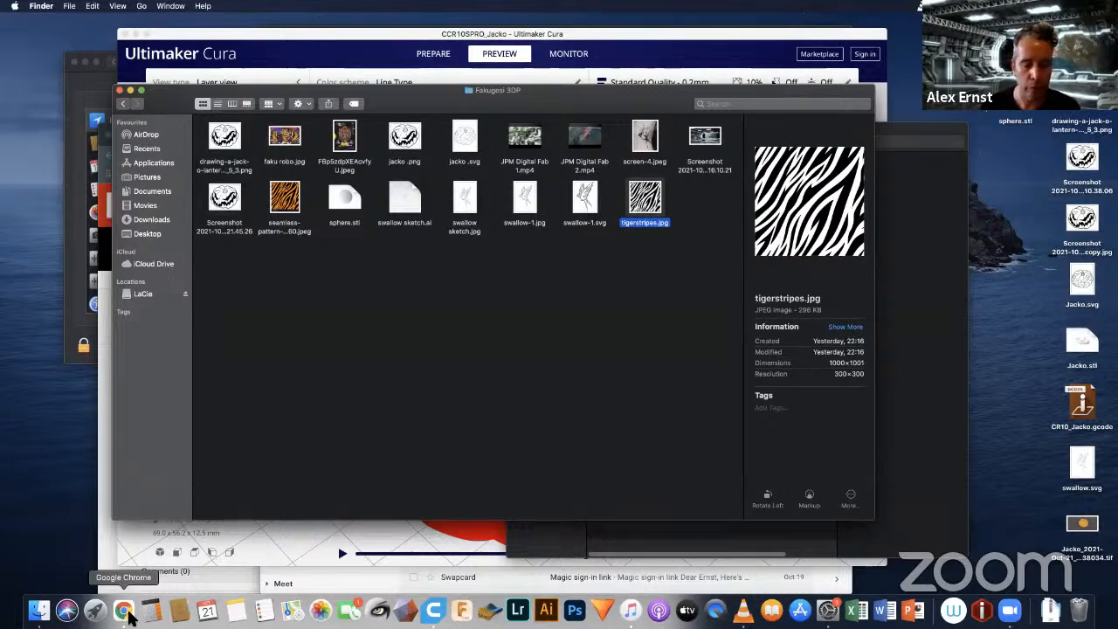
left_click(460, 610)
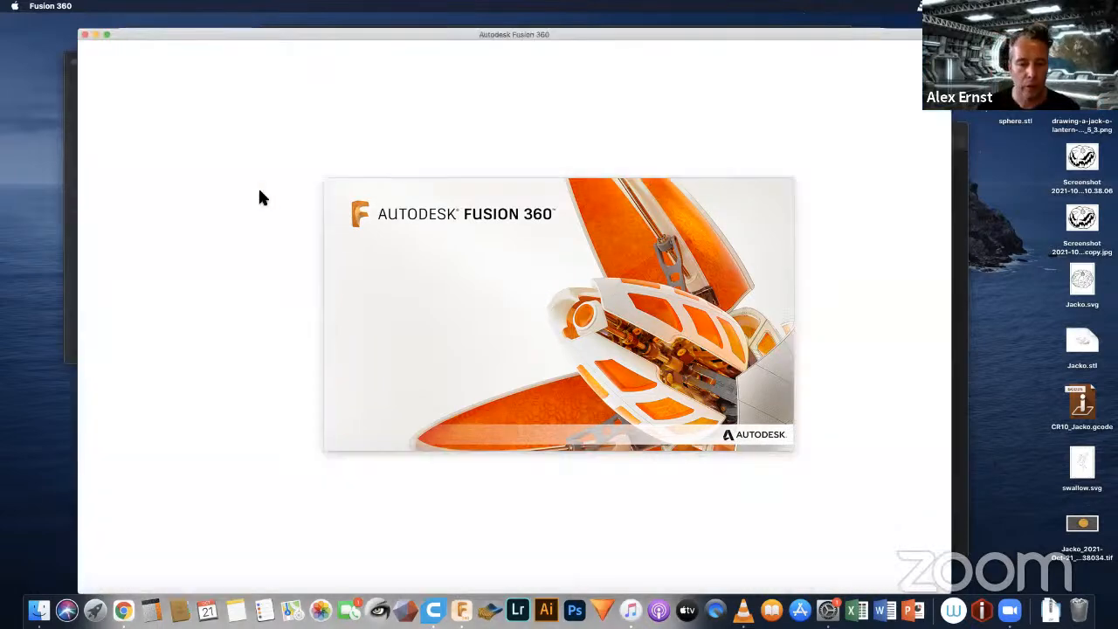
Step: Return to Finder, preview swallow.svg on the Desktop, and open the Fakugesi 3DP folder
left_click(39, 610)
left_click(147, 233)
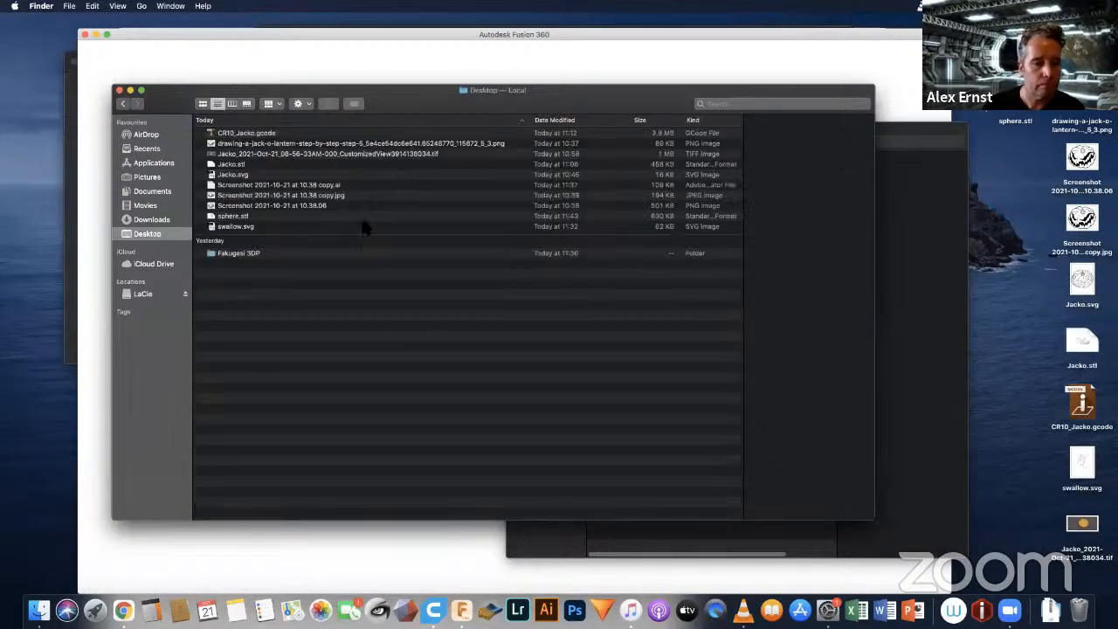
left_click(233, 227)
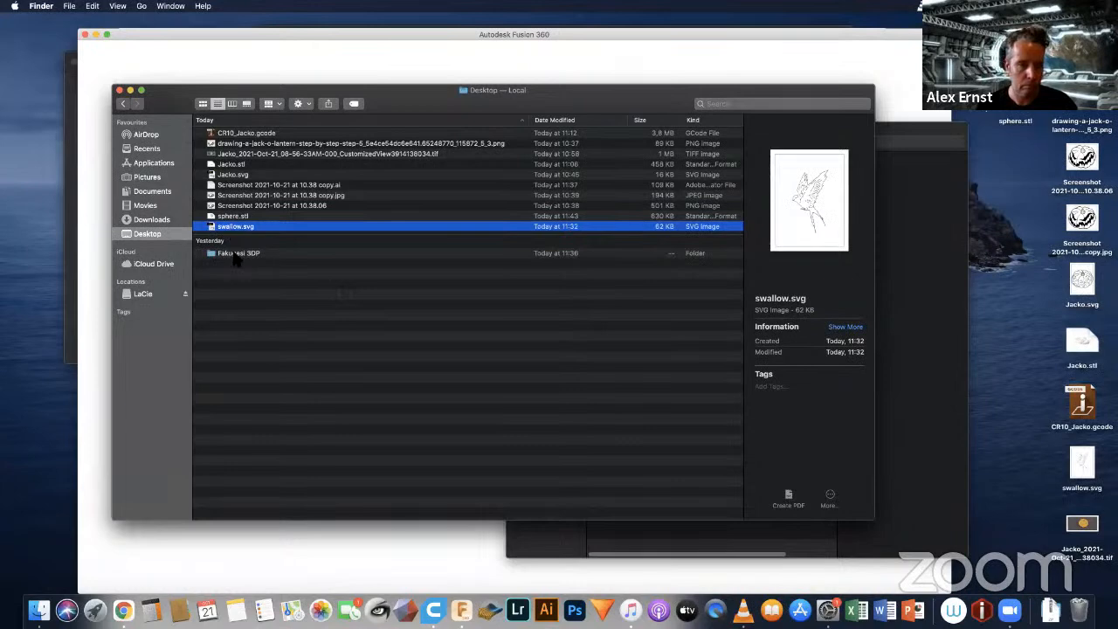
double_click(234, 253)
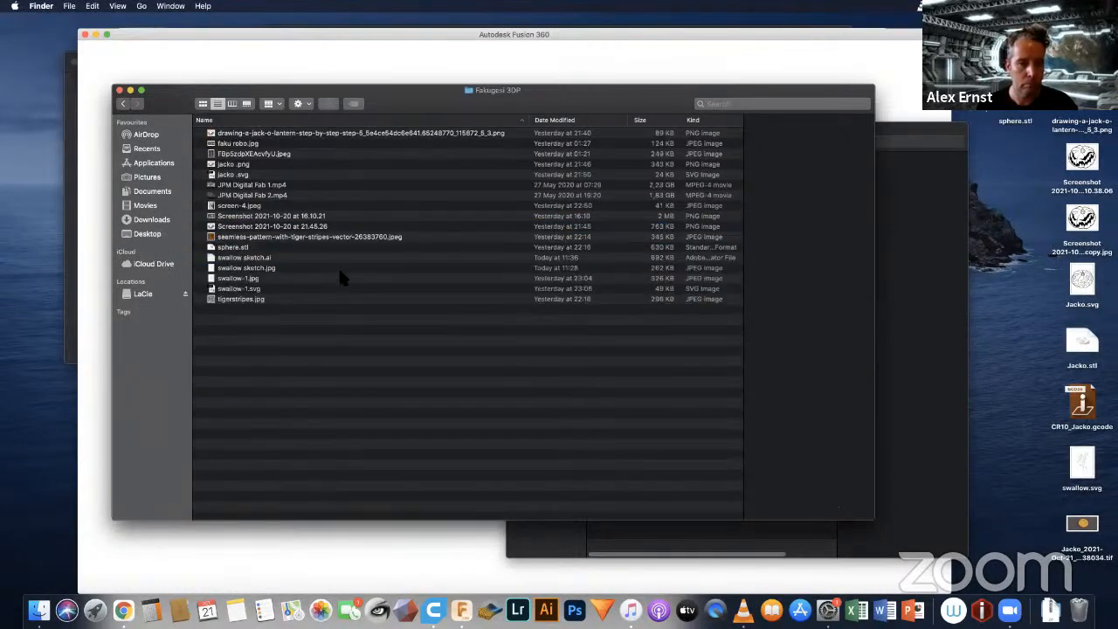
Step: Select swallow-1.svg in the Fakugesi 3DP folder, switch to Autodesk Fusion 360, and shift its window slightly aside
left_click(247, 290)
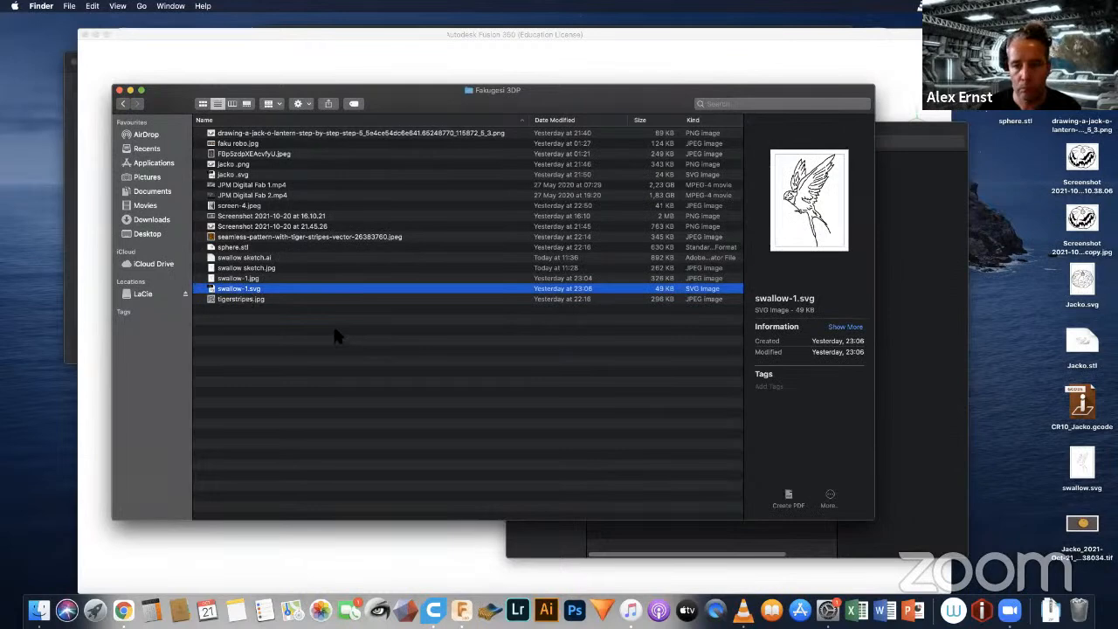
left_click(462, 609)
left_click(585, 343)
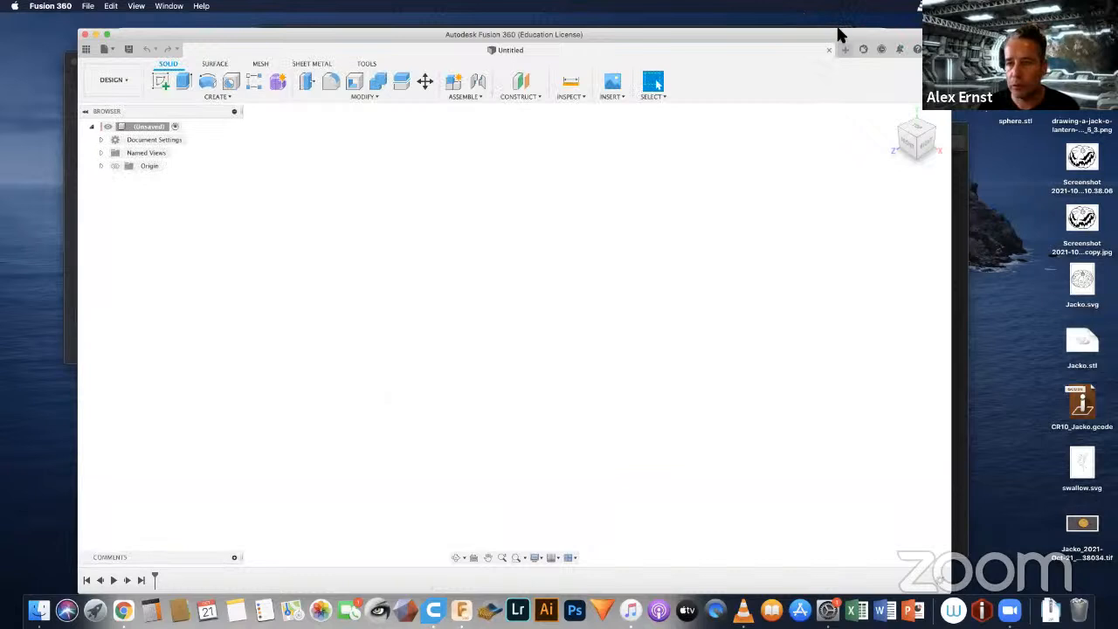
mouse_move(838, 34)
left_mouse_down()
mouse_move(830, 50)
mouse_move(825, 36)
left_mouse_up()
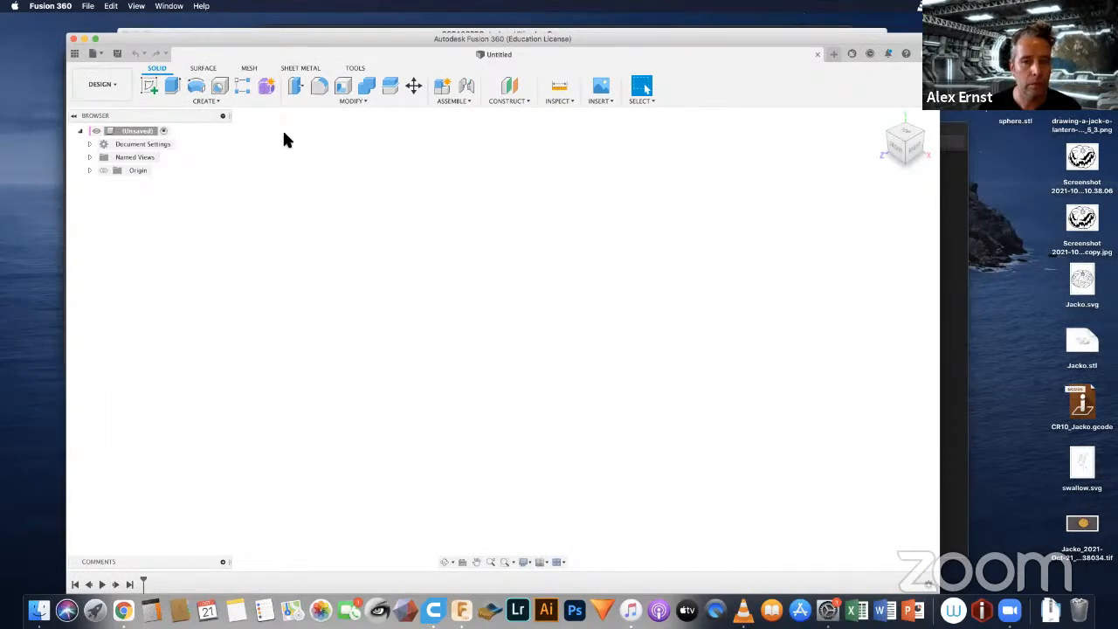
Step: Start inserting an SVG from the computer and choose swallow-1.svg in the Desktop's Fakugesi 3DP folder
left_click(602, 102)
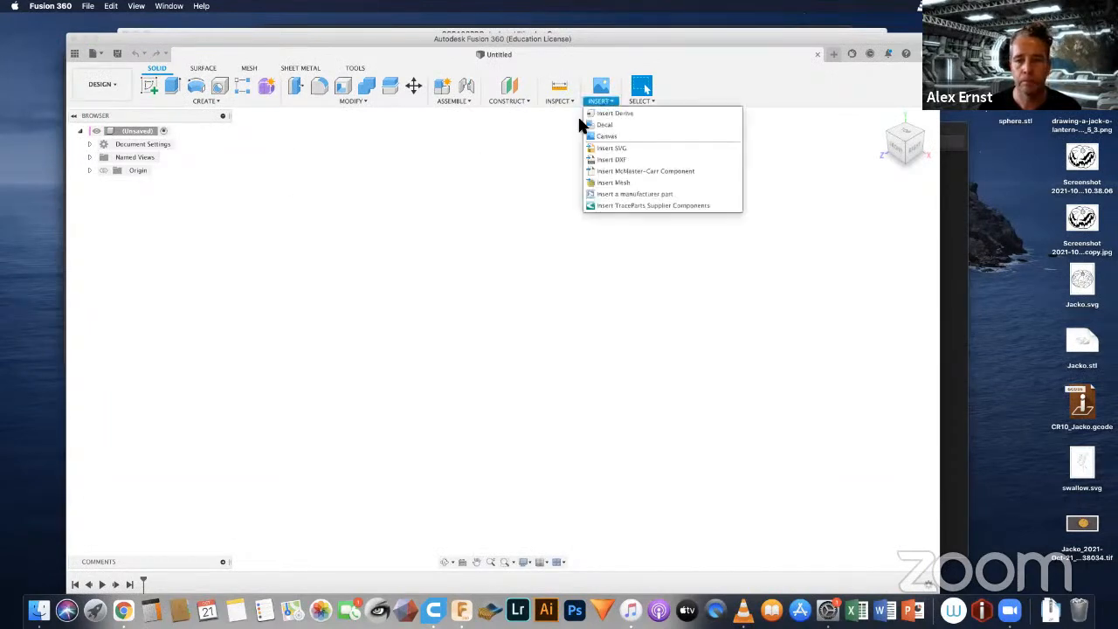
left_click(621, 138)
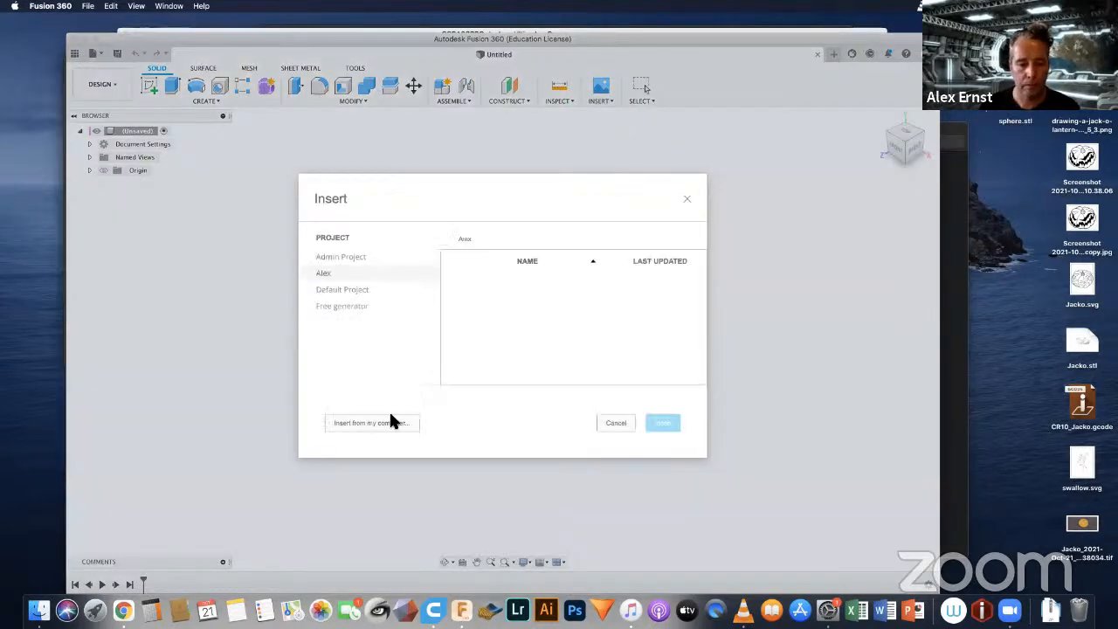
left_click(387, 424)
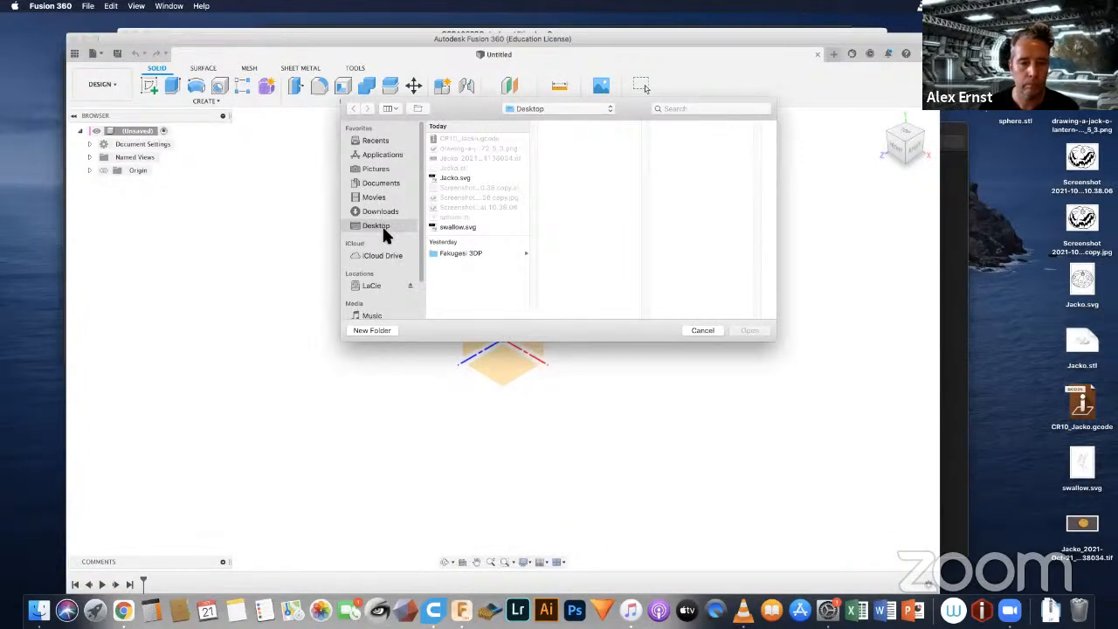
left_click(464, 252)
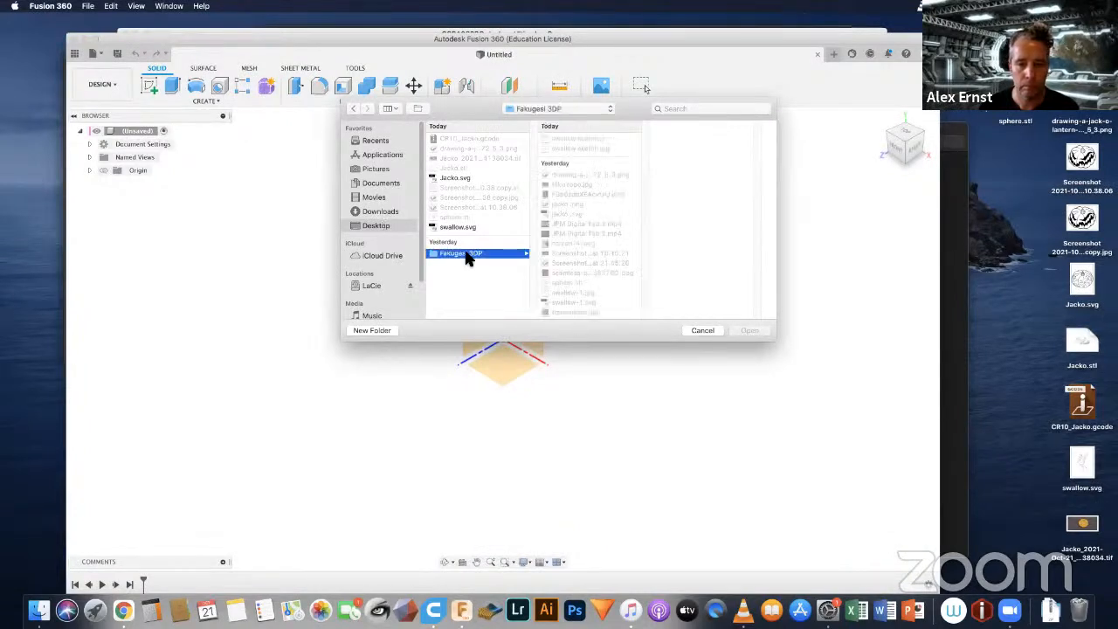
left_click(574, 304)
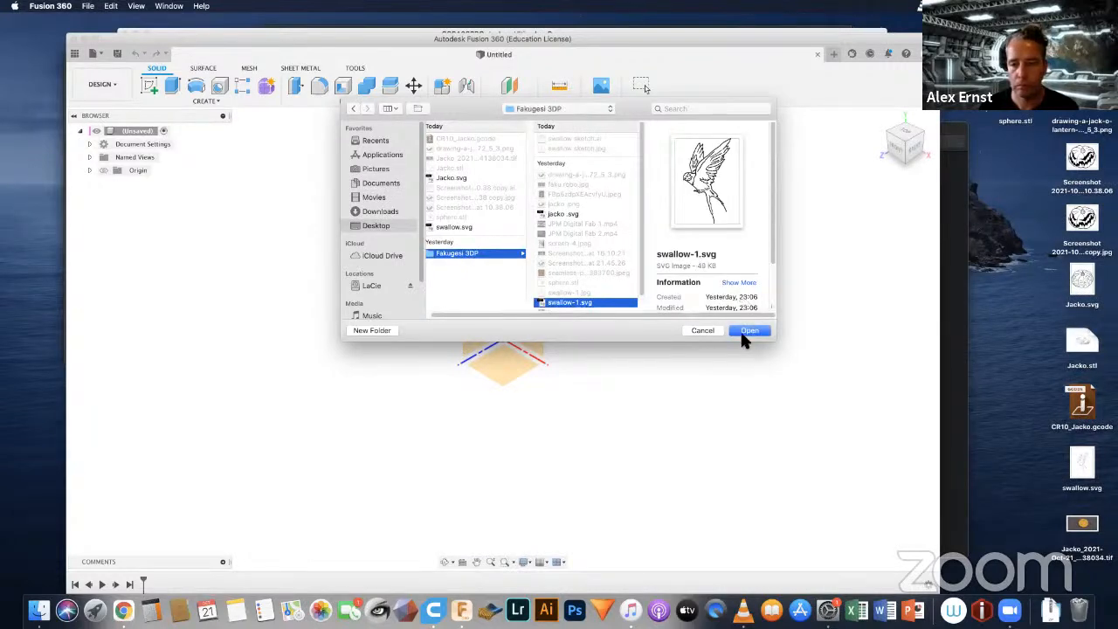
left_click(743, 333)
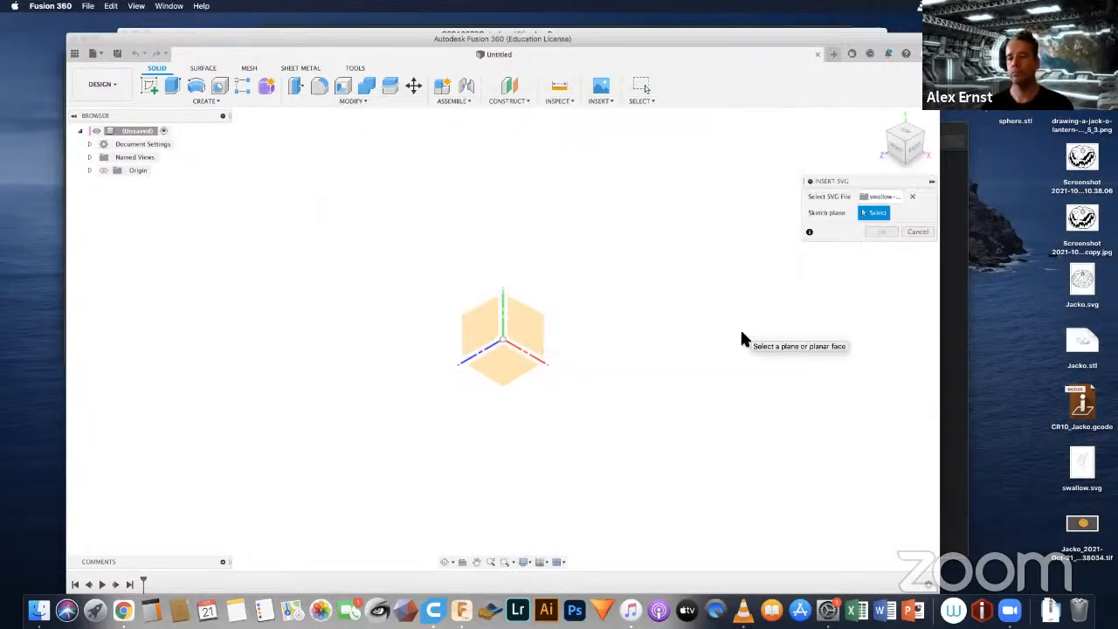
Step: Place the swallow SVG on the horizontal origin plane, offset about -31.5 mm in X and -70.1 mm in Y, and finish the sketch
left_click(504, 365)
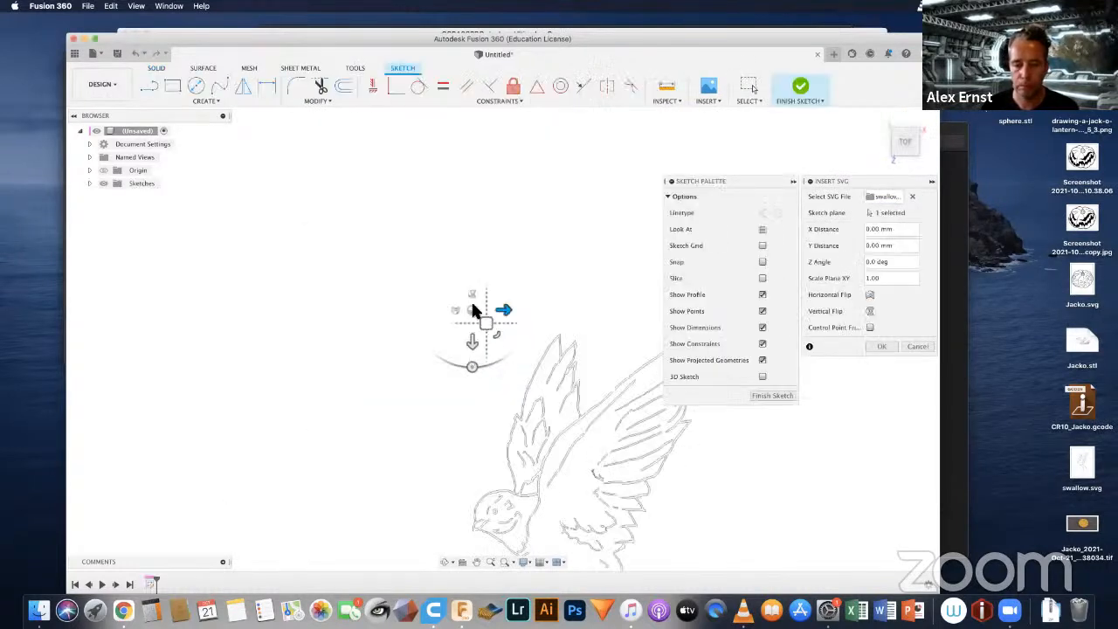
left_click_drag(473, 311, 398, 133)
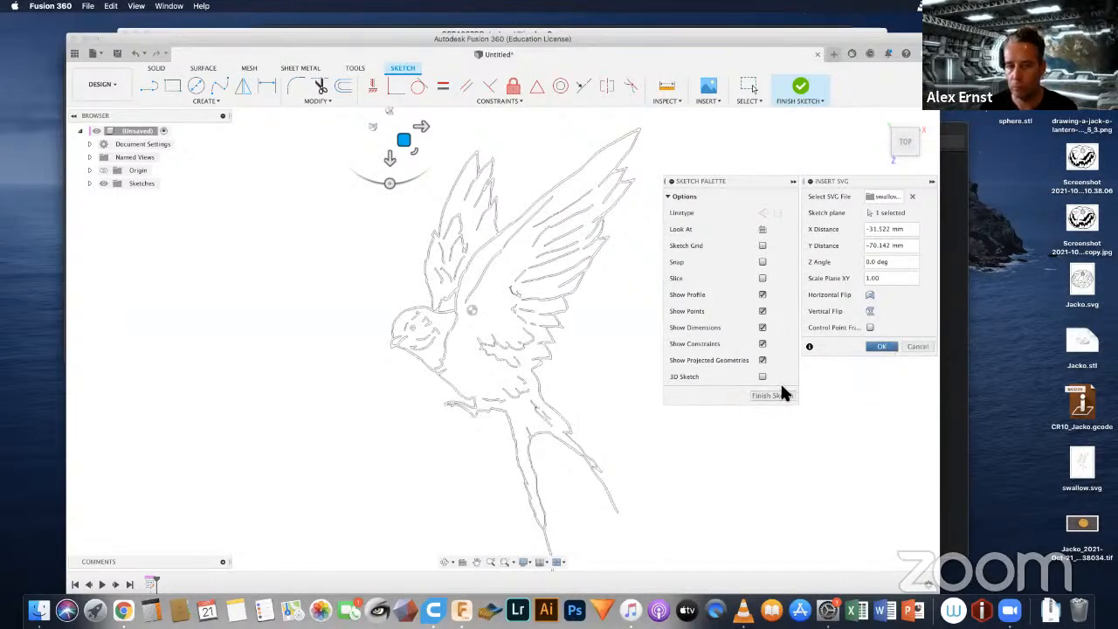
key("Return")
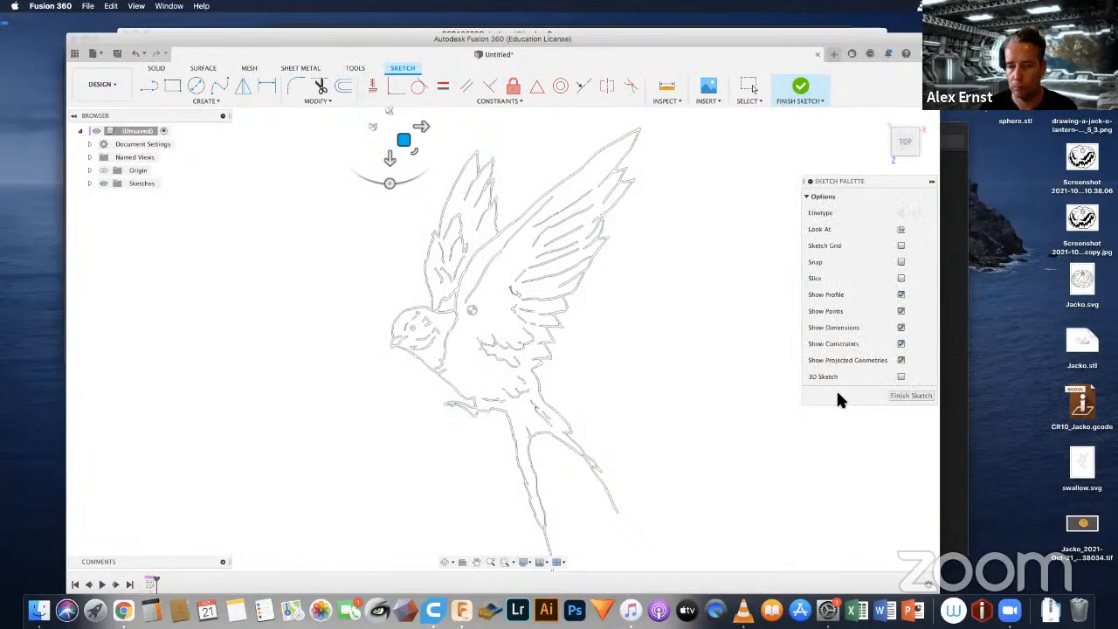
left_click(905, 397)
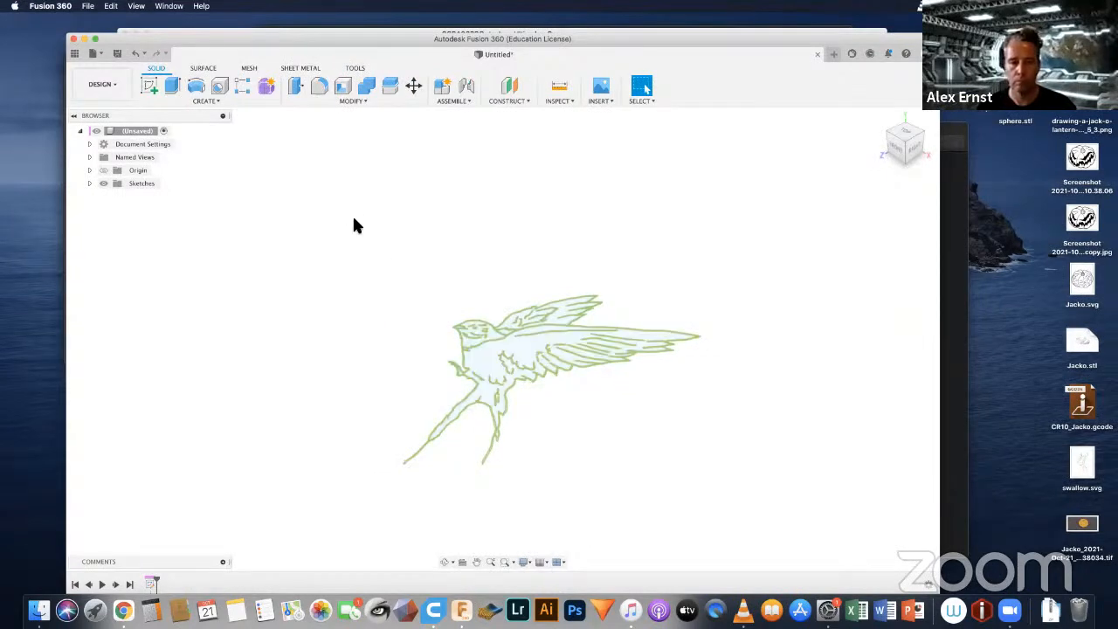
Step: Extrude all profiles of the swallow sketch 10 mm as a new body
mouse_move(343, 203)
left_mouse_down()
mouse_move(663, 492)
mouse_move(723, 500)
left_mouse_up()
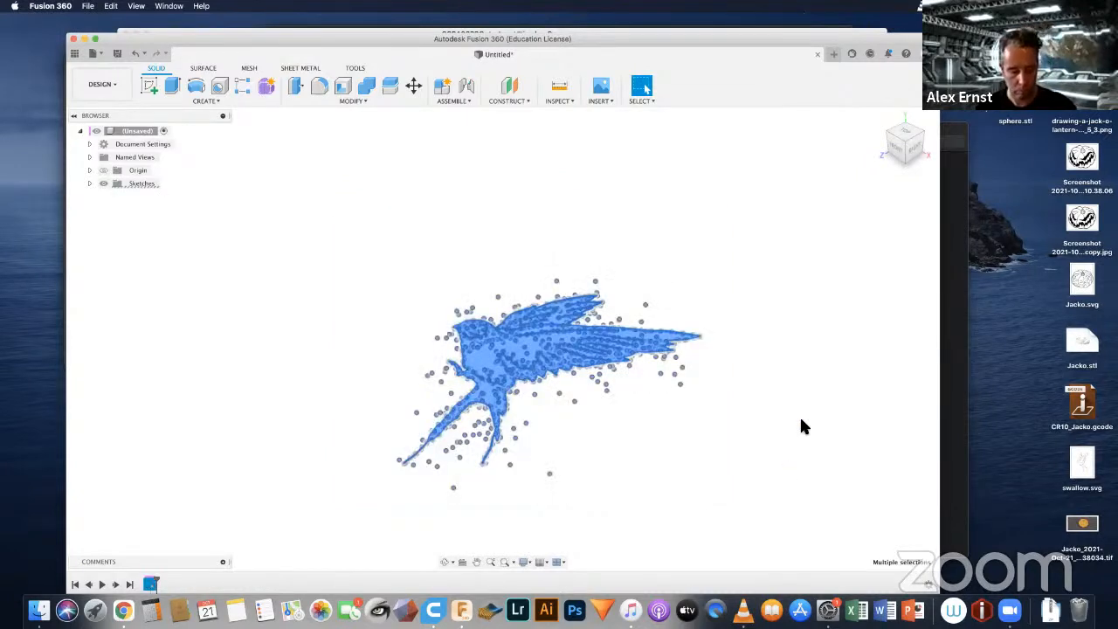
key("q")
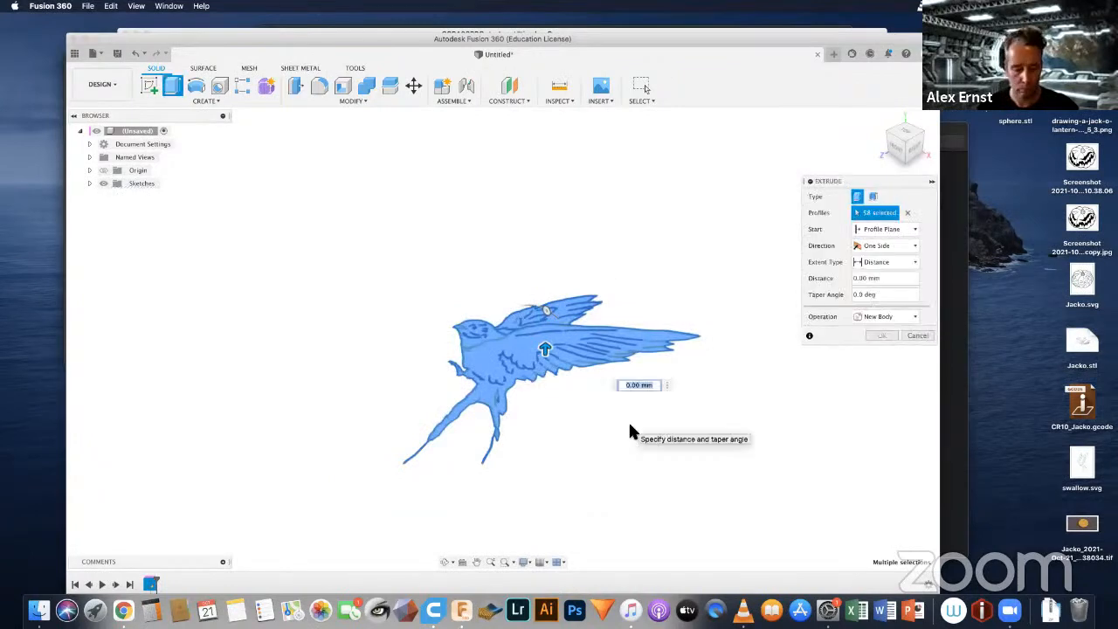
type("20")
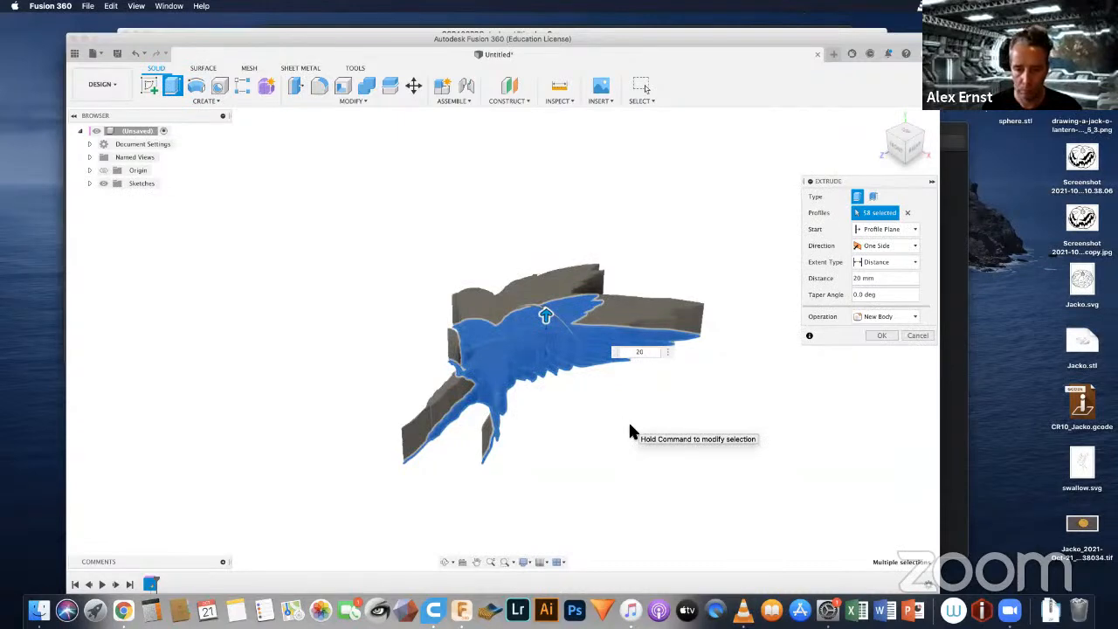
key("BackSpace")
key("BackSpace")
type("10")
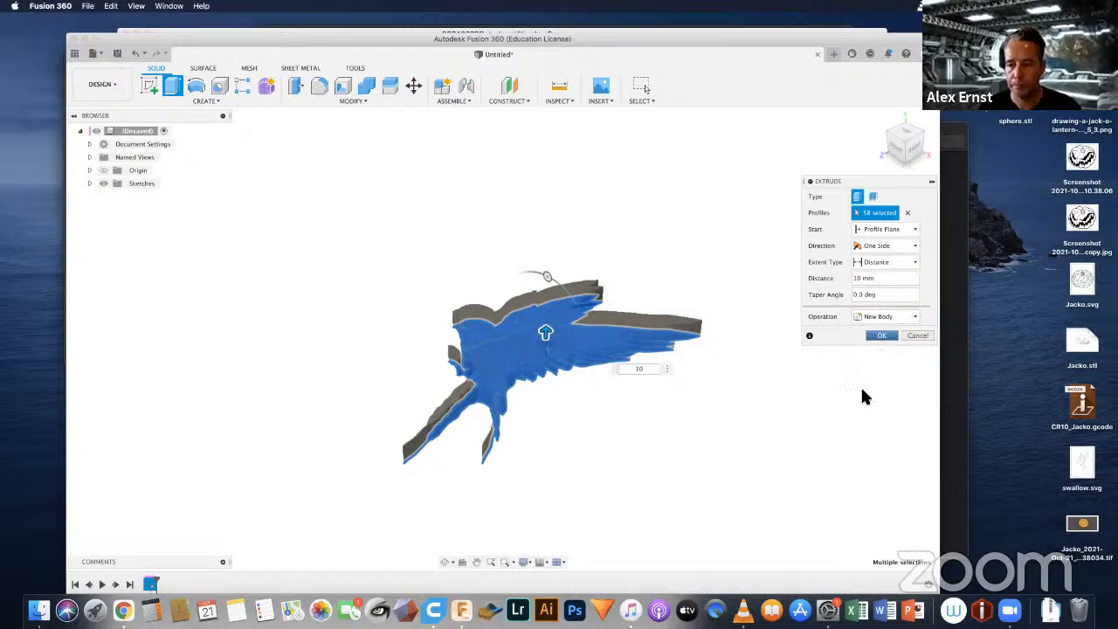
key("Return")
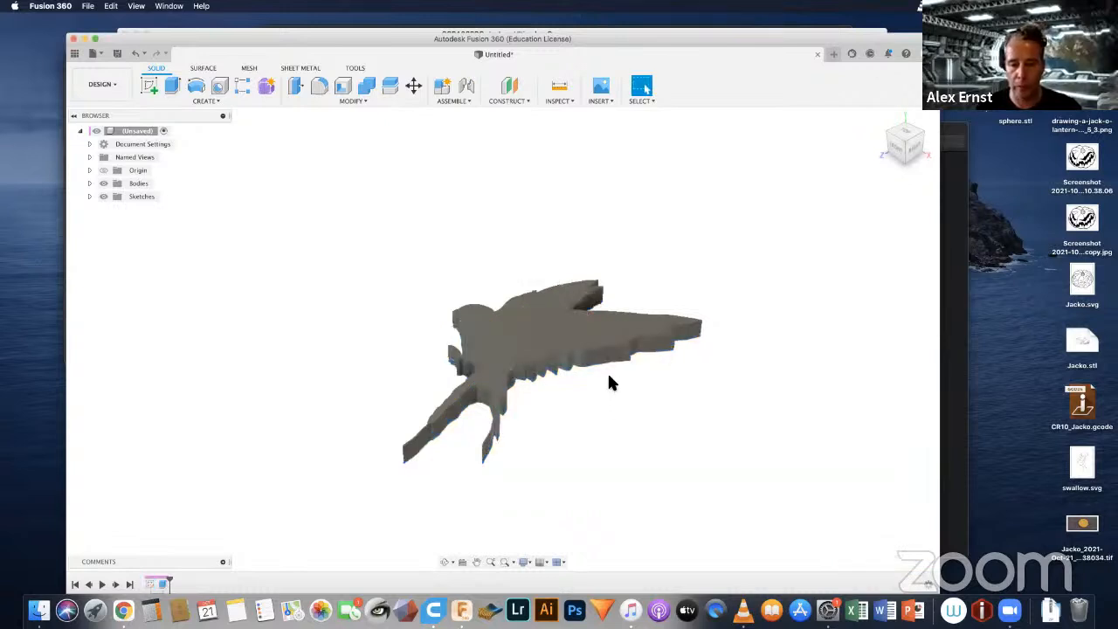
Step: Make Sketch1 visible again and hide the extruded swallow body
middle_click_drag(611, 385, 416, 355, "shift")
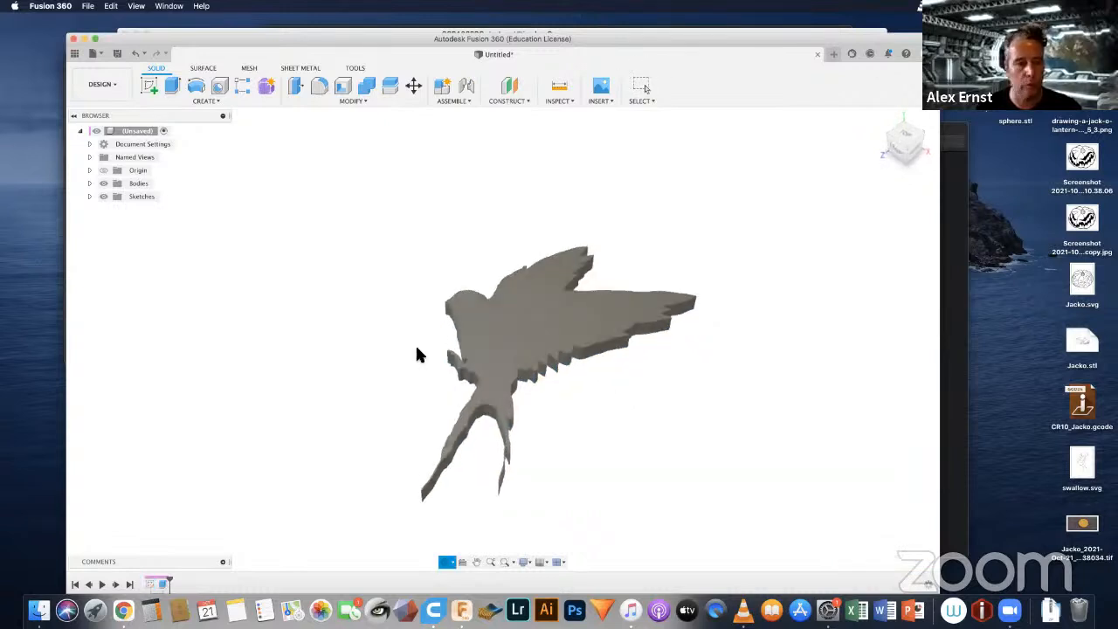
left_click(89, 195)
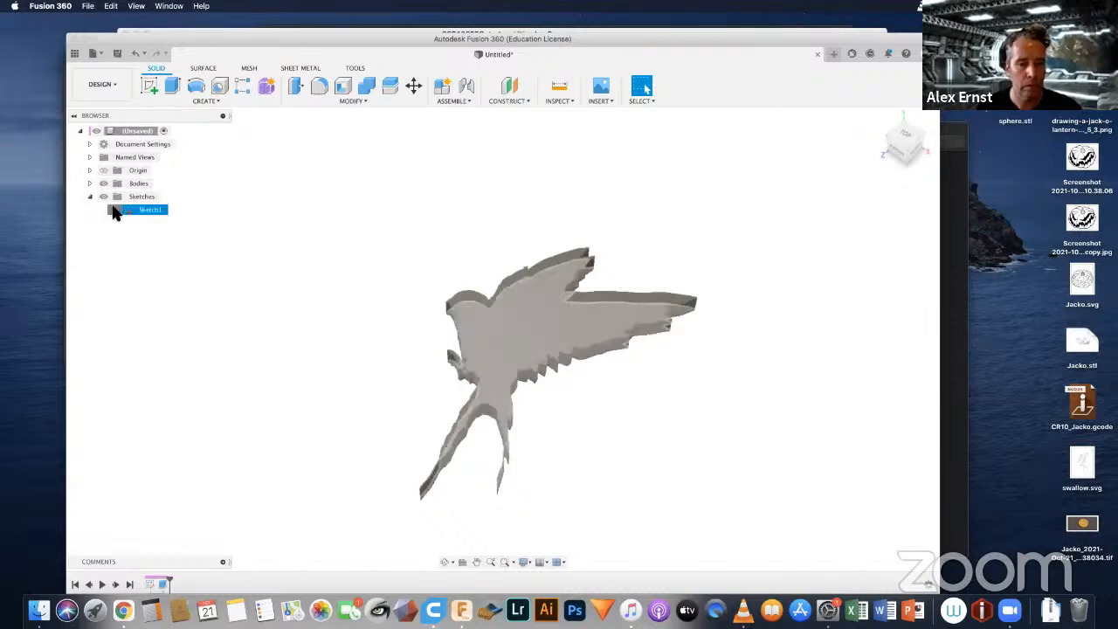
left_click(113, 209)
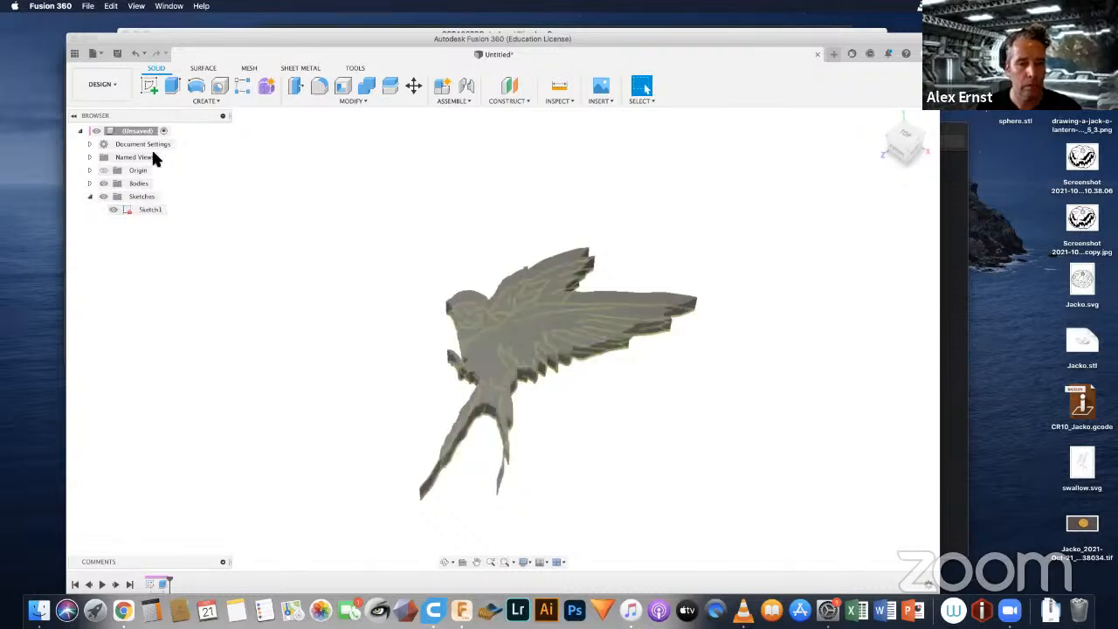
left_click(103, 183)
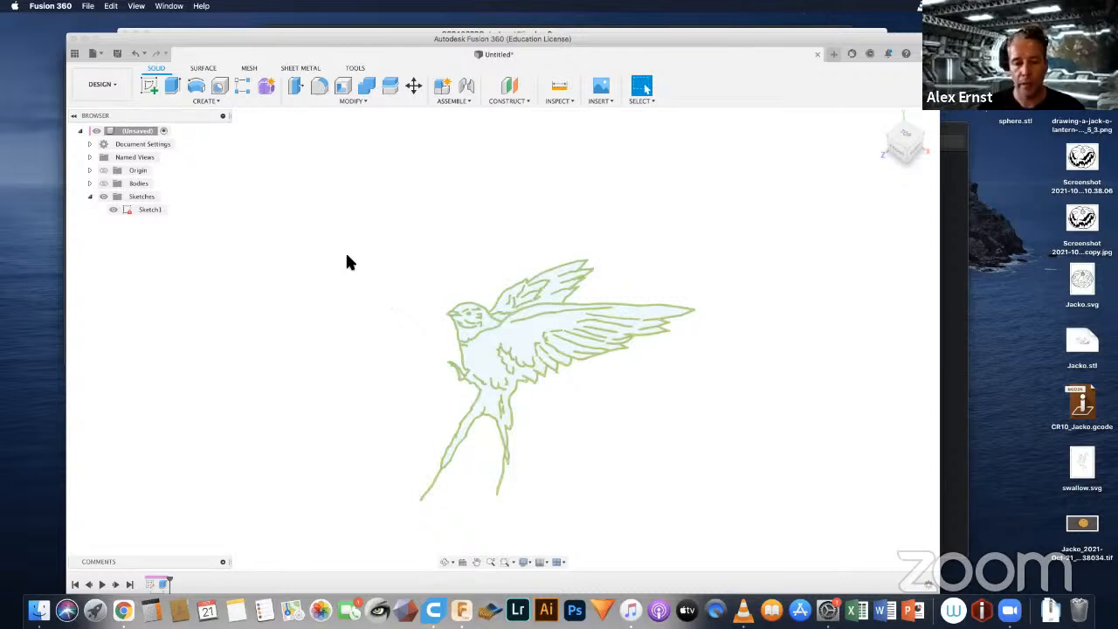
Step: Select the whole swallow sketch, leaving the large body and wing profiles out of the selection
mouse_move(364, 185)
left_mouse_down()
mouse_move(380, 194)
mouse_move(559, 519)
mouse_move(727, 542)
left_mouse_up()
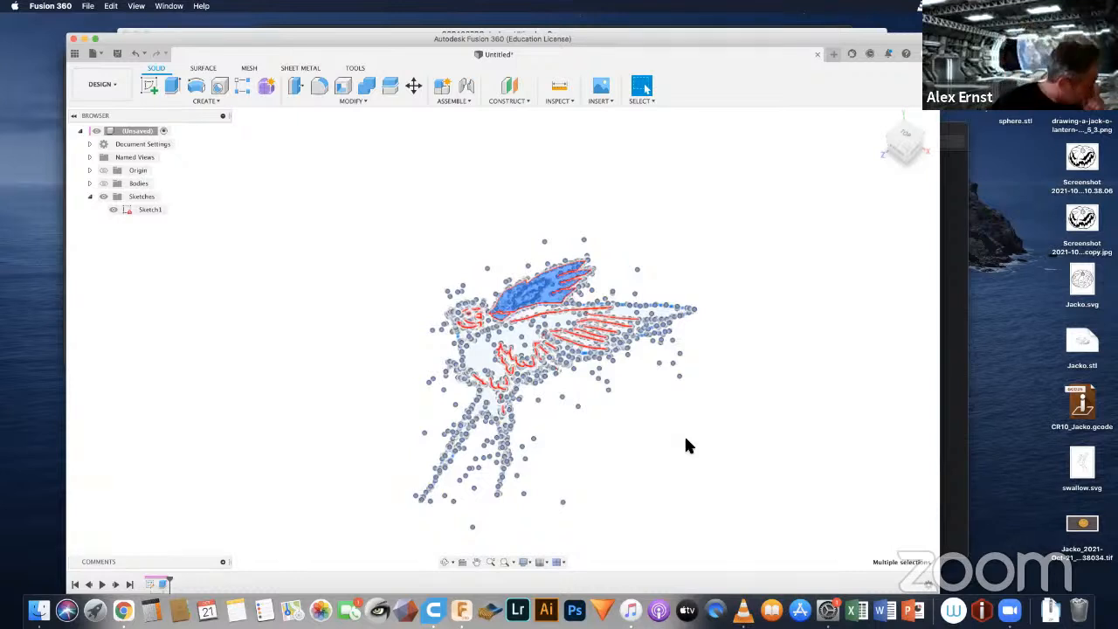
scroll(542, 288, "up", 3)
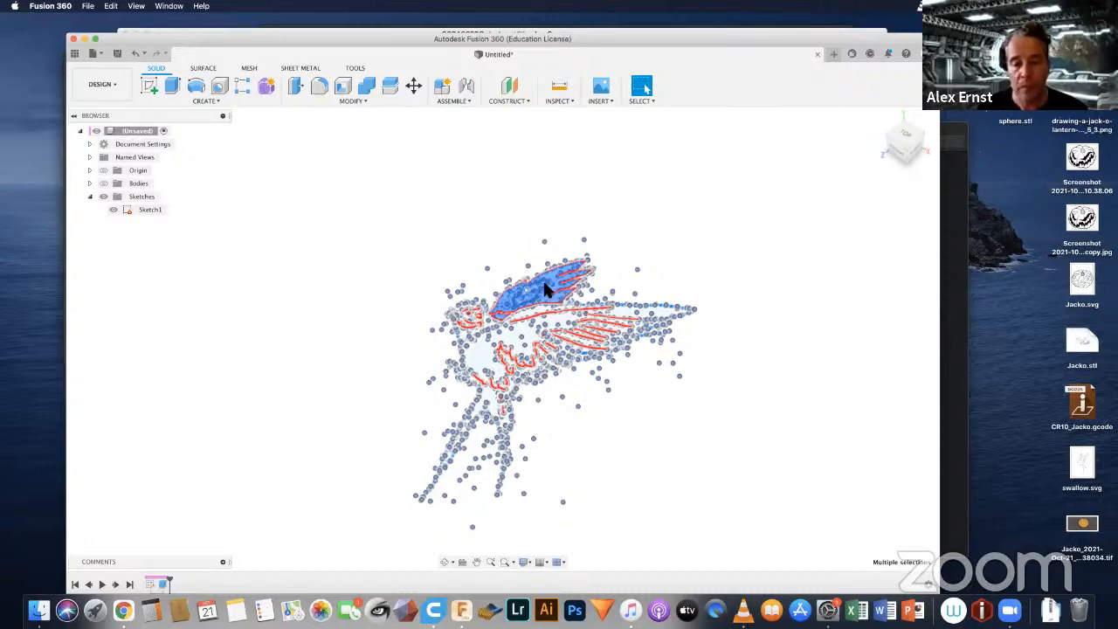
scroll(542, 288, "up", 2)
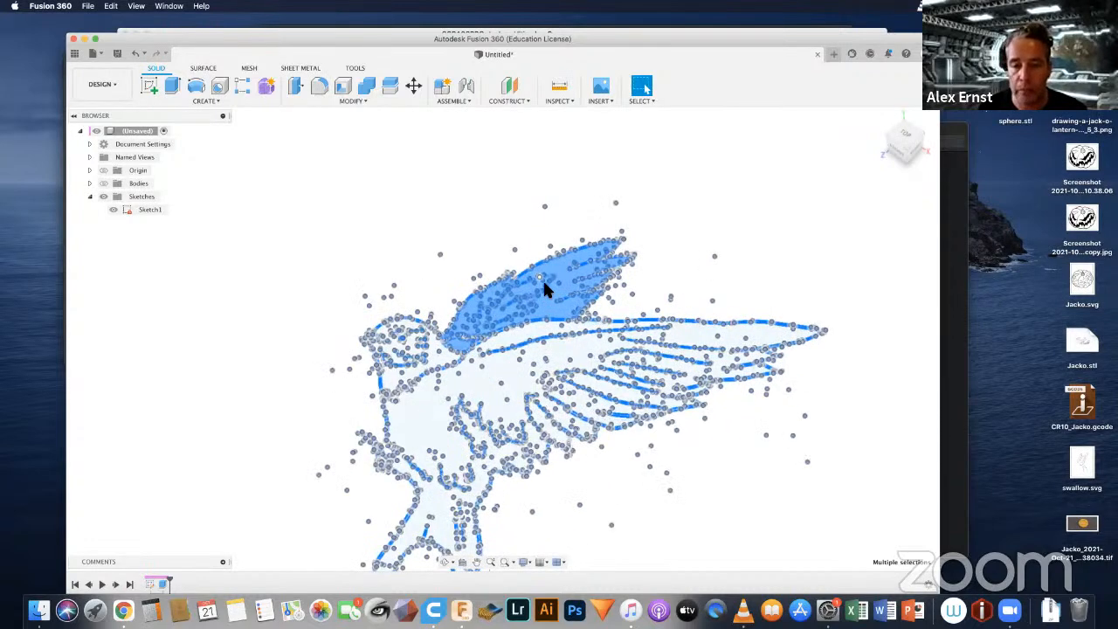
scroll(560, 251, "up", 2)
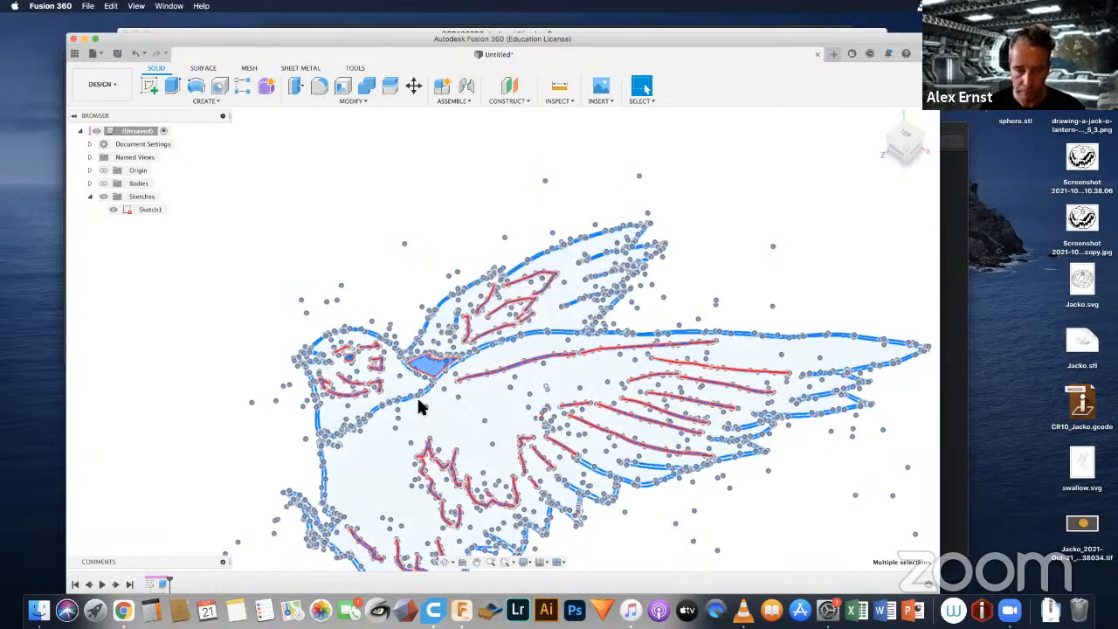
scroll(427, 371, "up", 2)
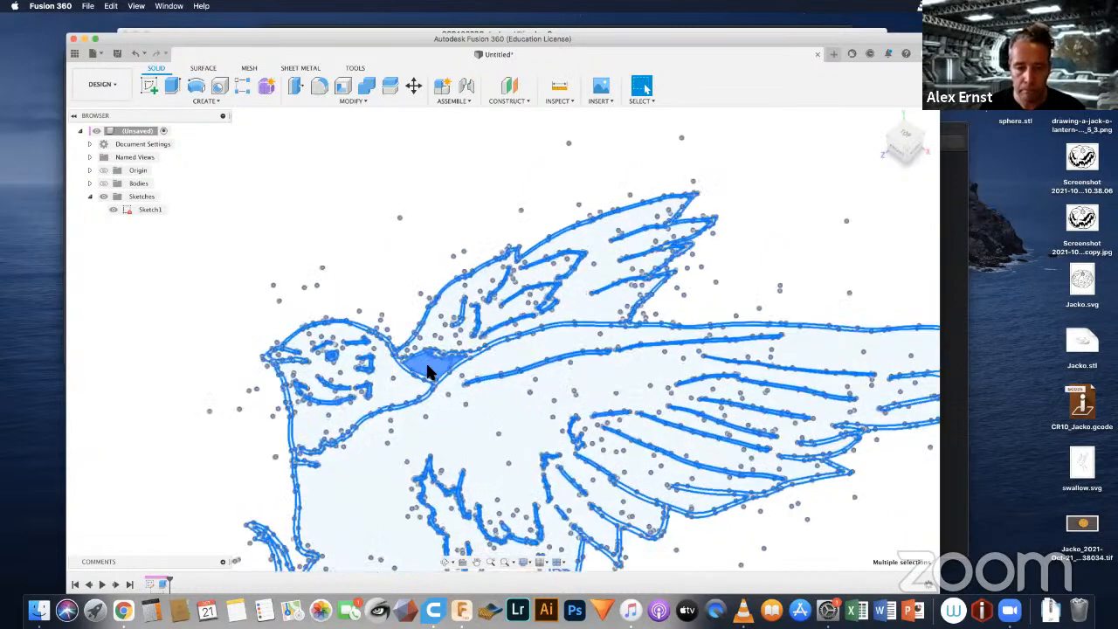
scroll(427, 371, "up", 3)
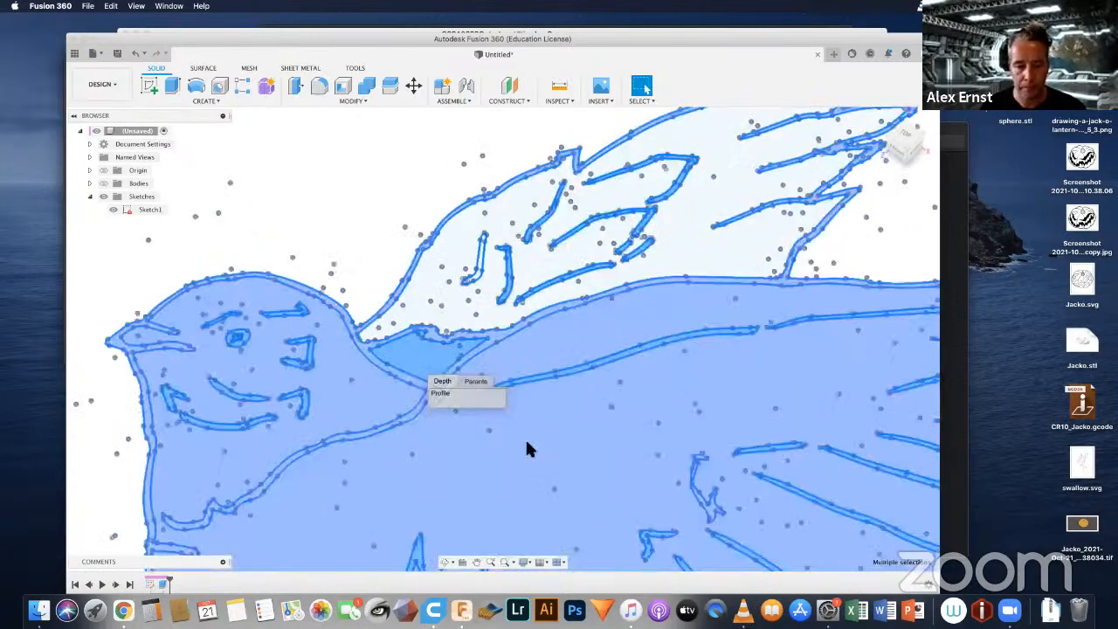
scroll(521, 402, "up", 1)
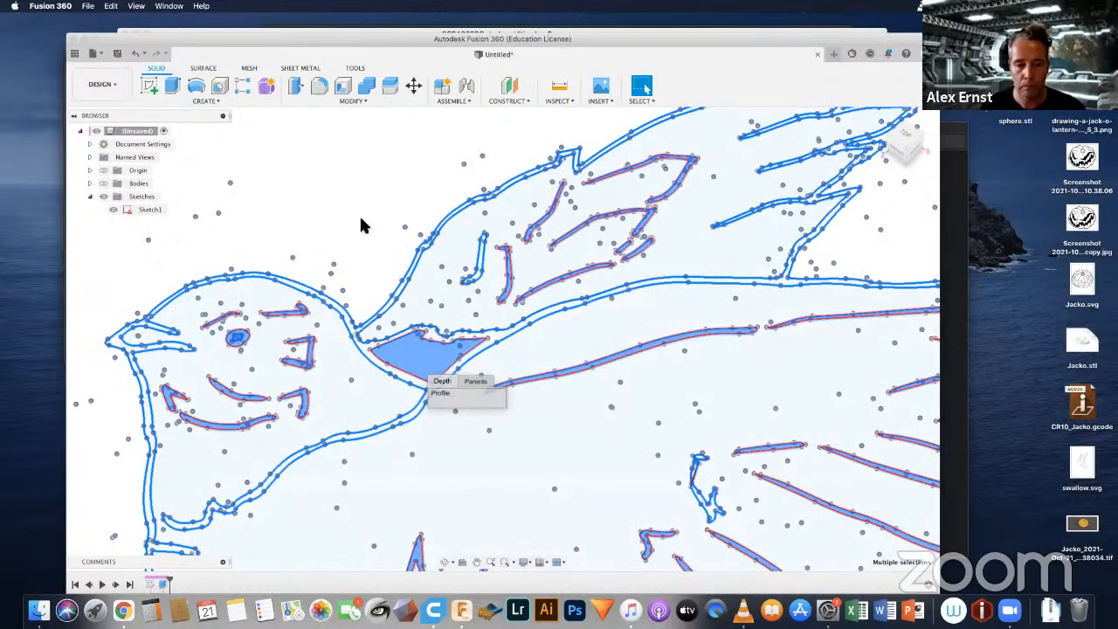
Step: Show the extruded swallow body again while keeping the sketch line profiles selected
scroll(360, 217, "down", 5)
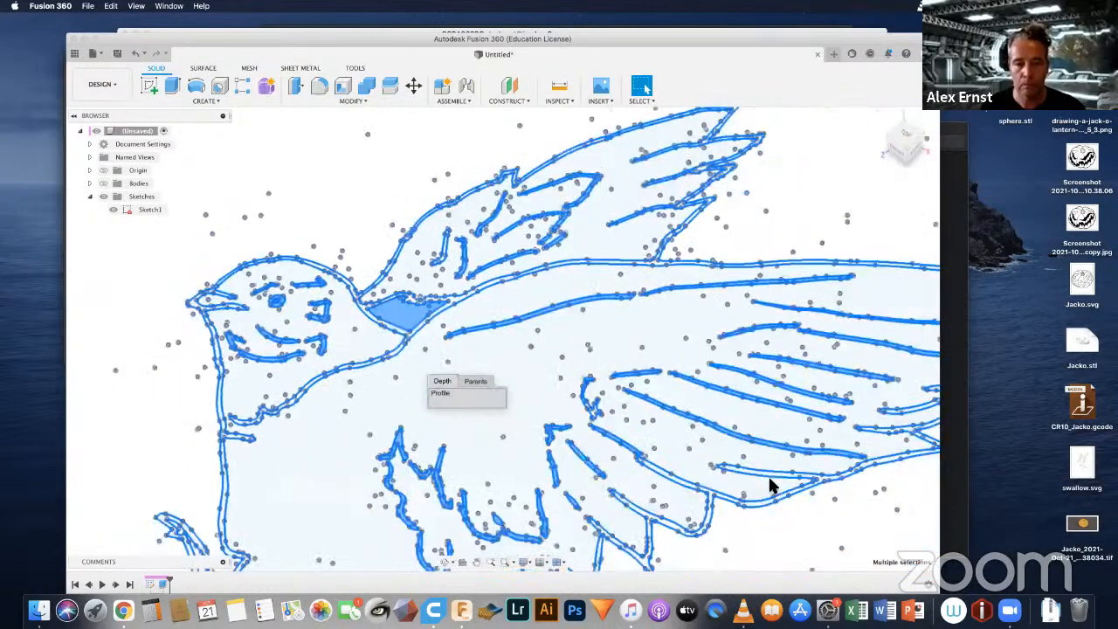
scroll(666, 471, "down", 3)
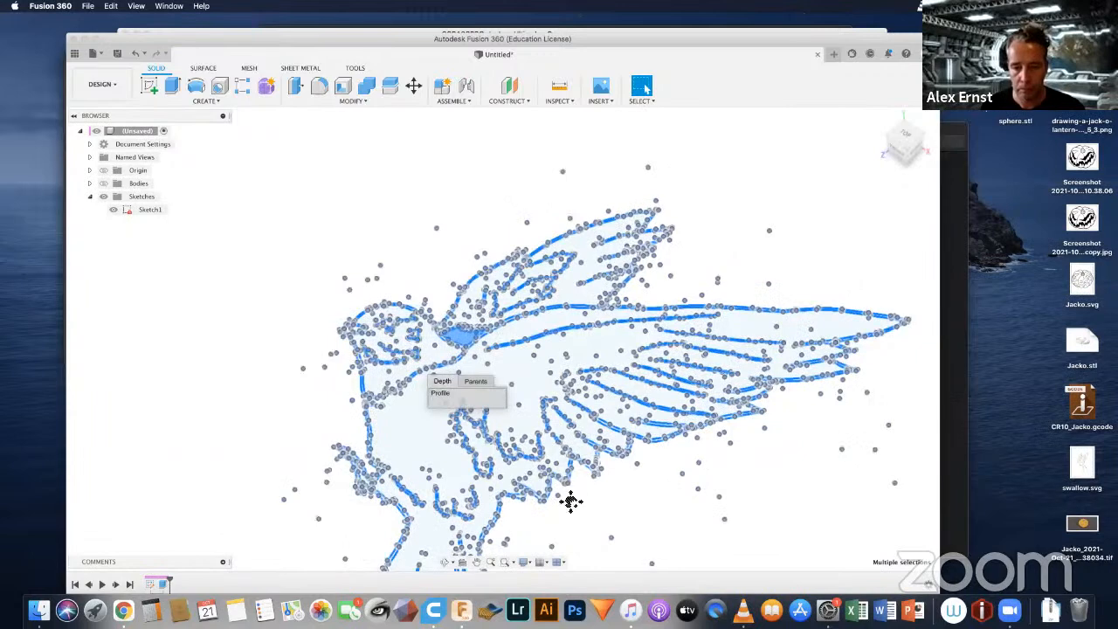
scroll(579, 355, "down", 5)
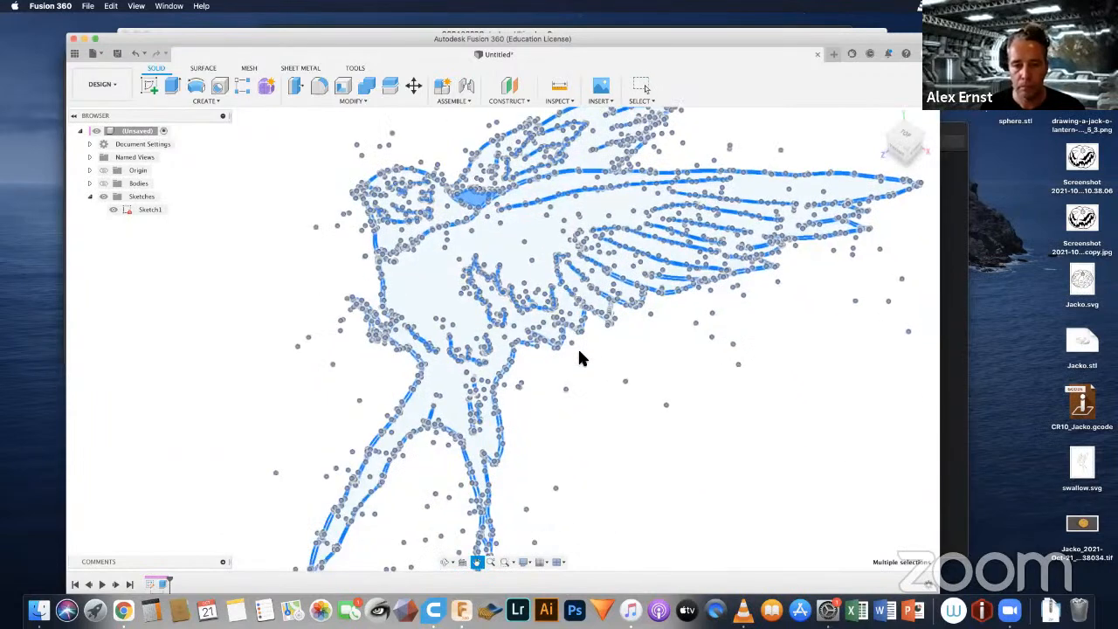
scroll(579, 355, "down", 2)
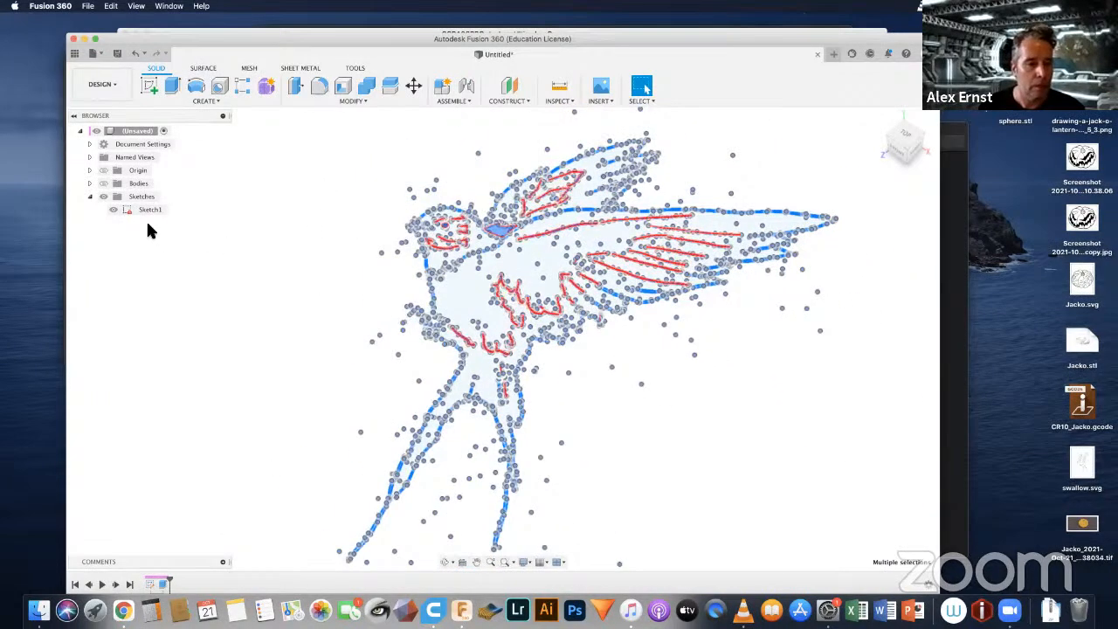
left_click(106, 184)
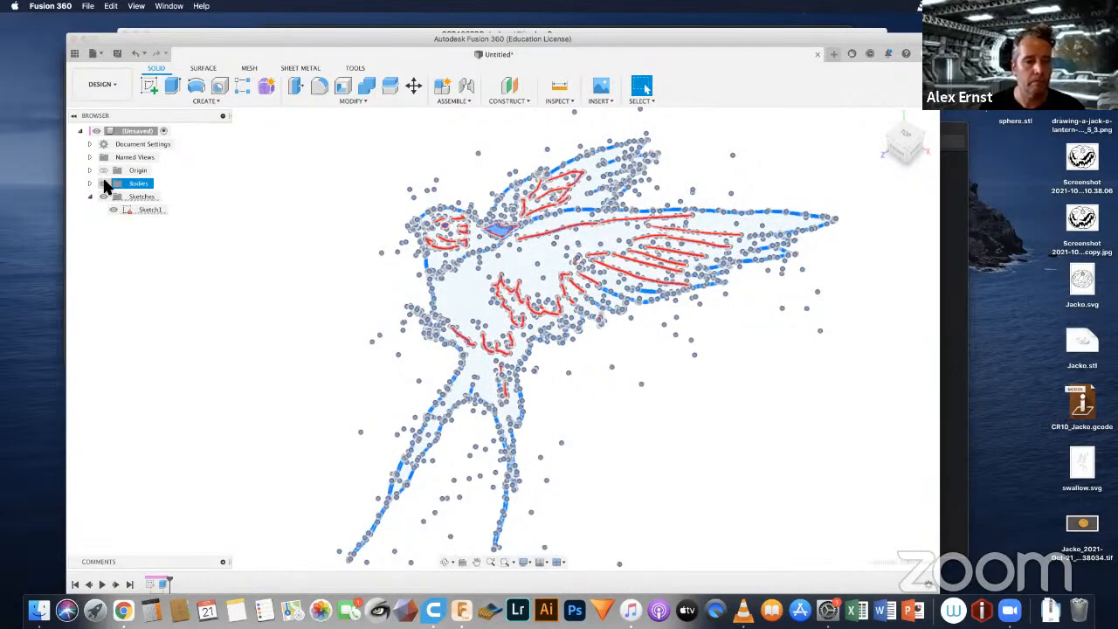
left_click(104, 184)
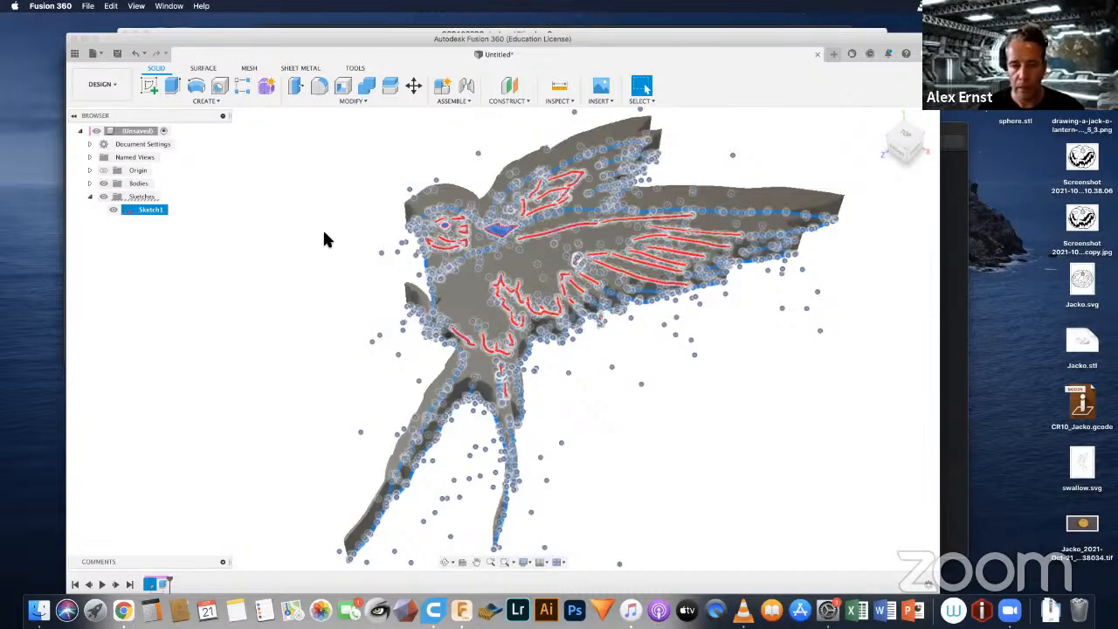
Step: Try to cut the selected line profiles 3 mm deep, starting the extrusion from the swallow body's top face
key("e")
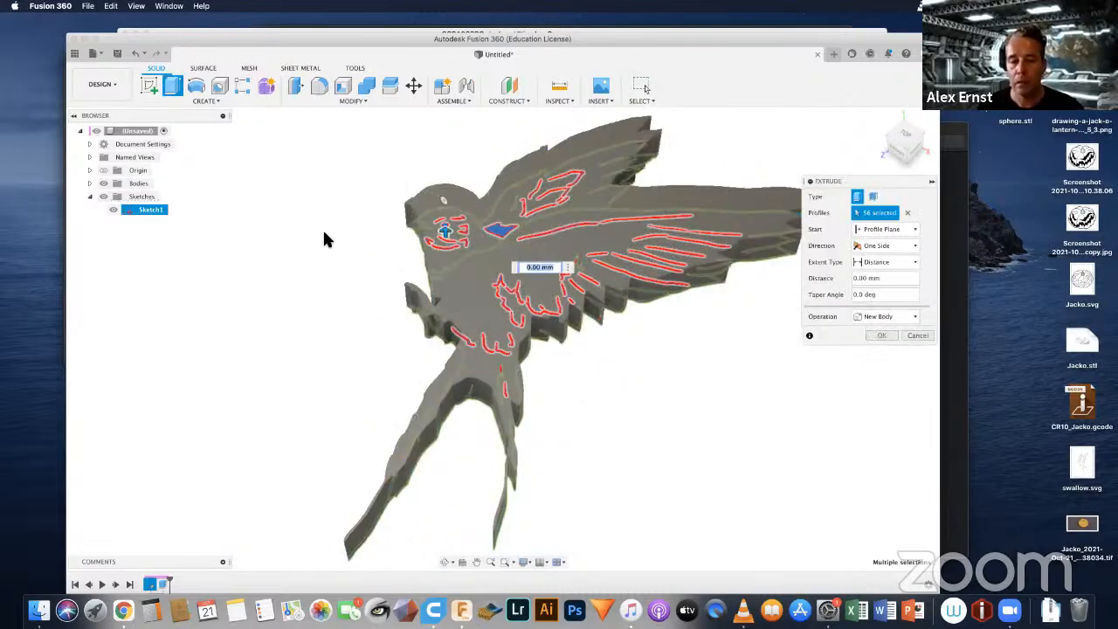
left_click(887, 230)
left_click(879, 266)
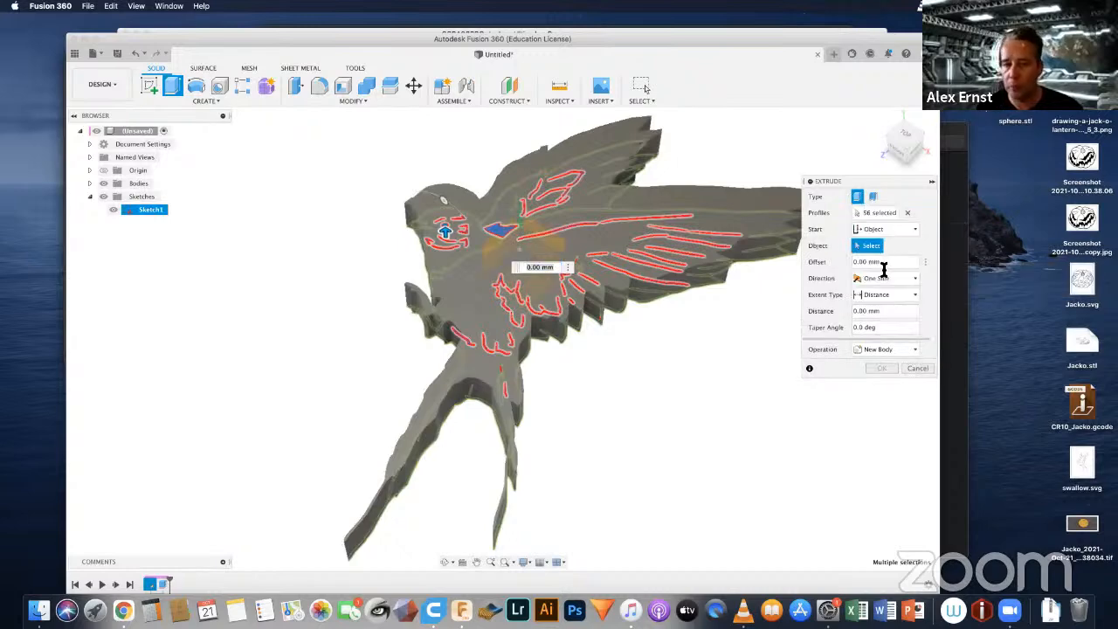
left_click(649, 196)
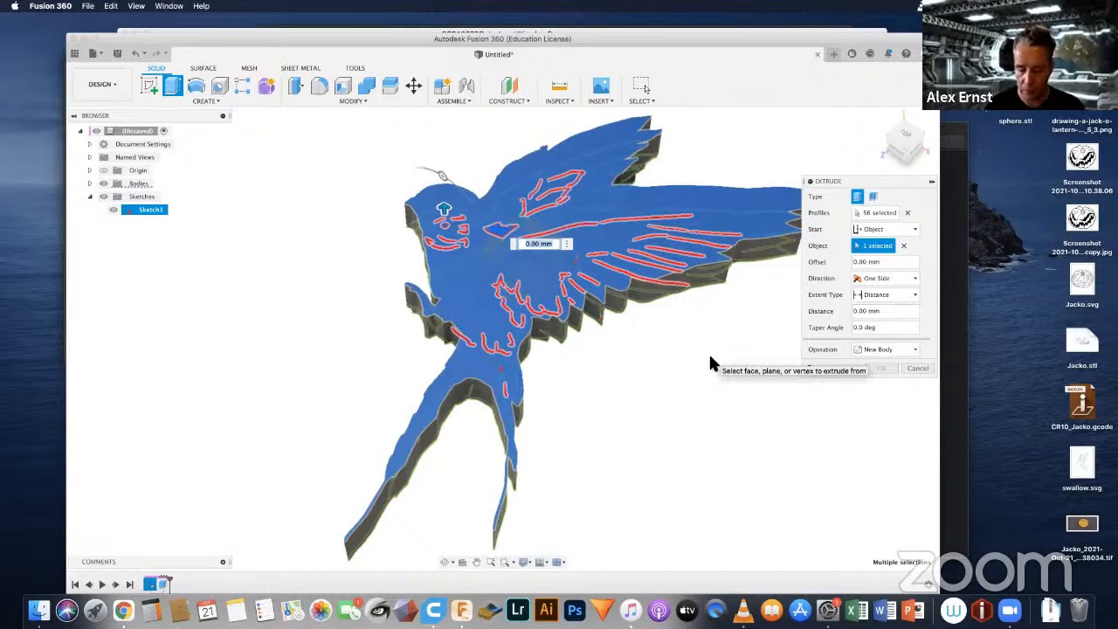
type("-3")
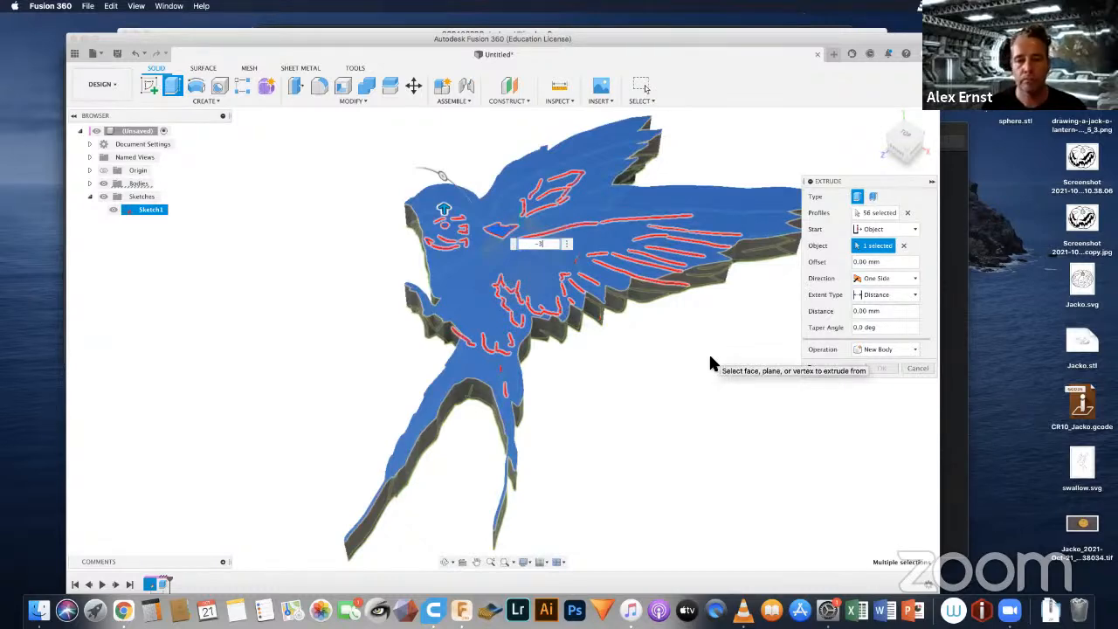
key("Return")
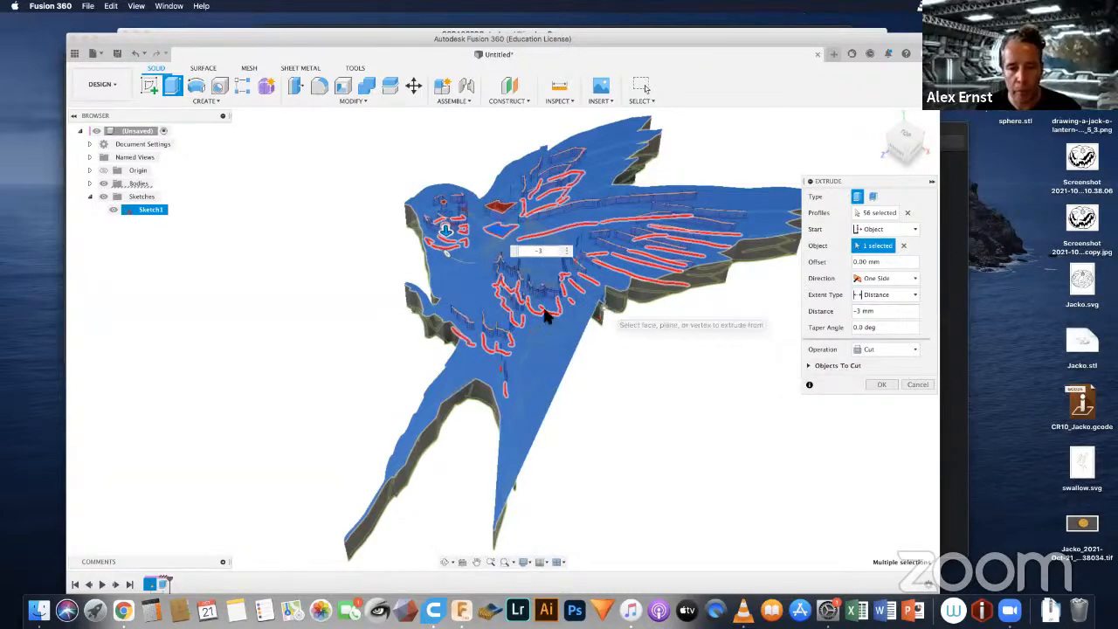
left_click(917, 386)
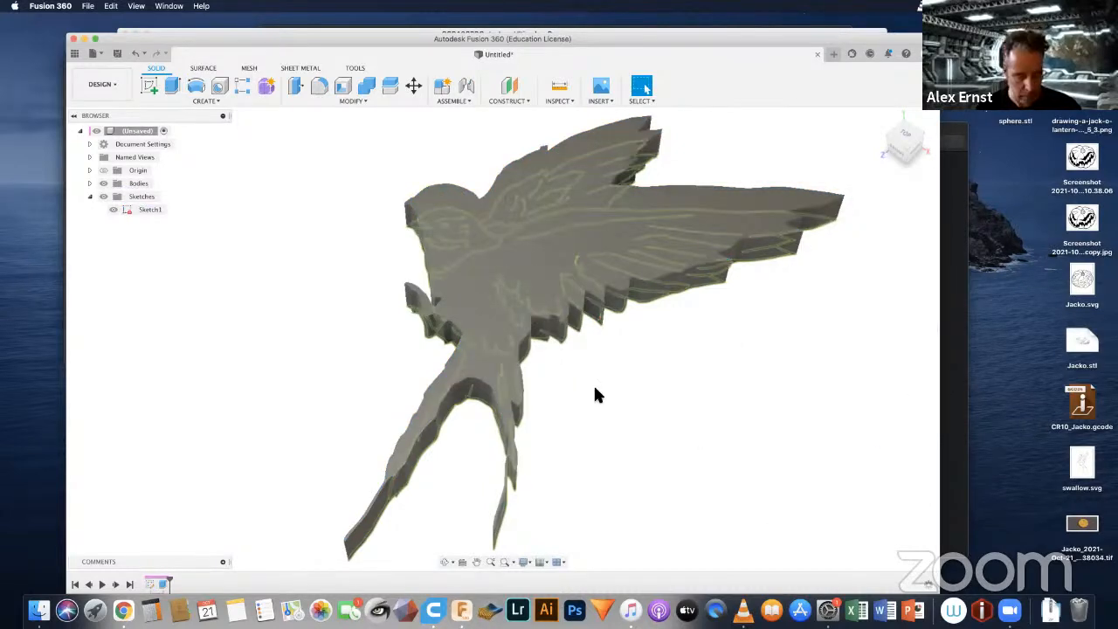
Step: Hide the swallow body and check the sketch's main profile at the beak
middle_click_drag(594, 389, 600, 427, "shift")
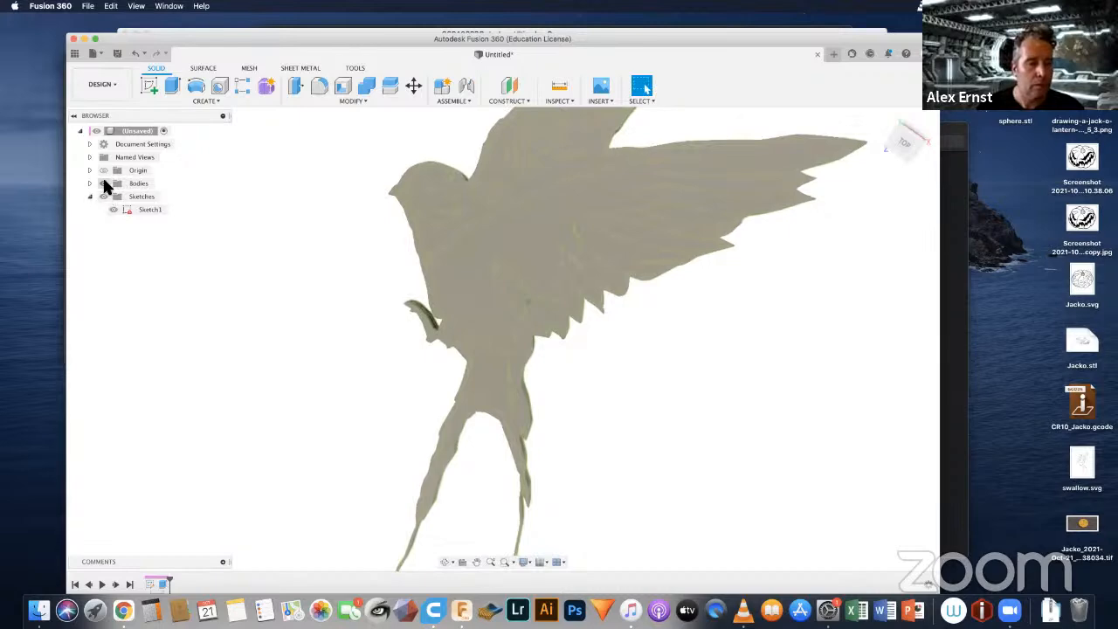
left_click(103, 184)
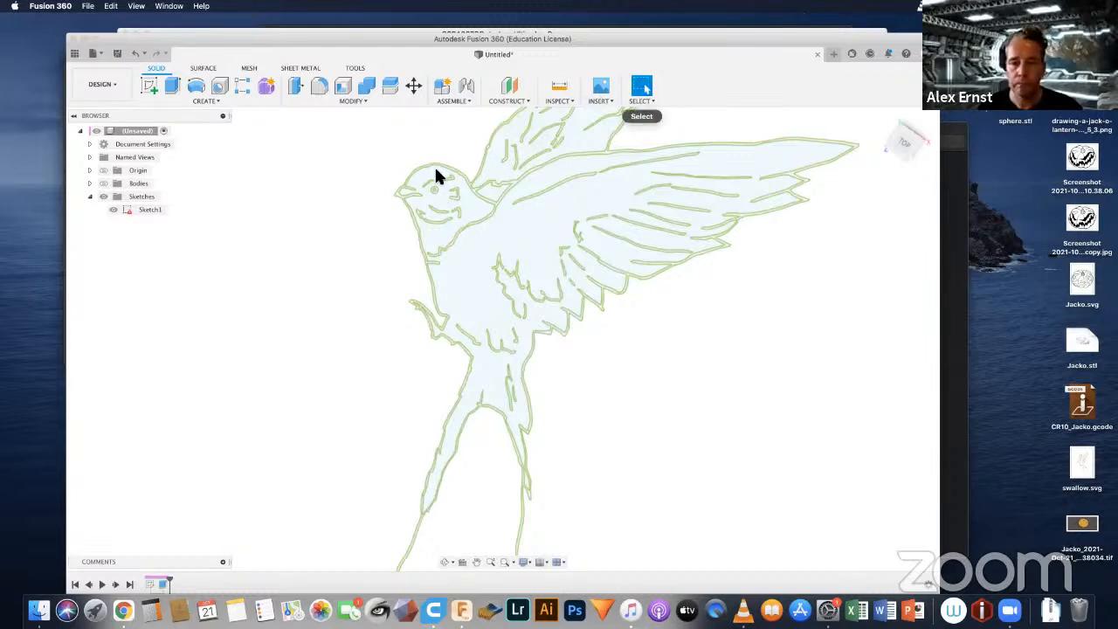
scroll(416, 180, "up", 5)
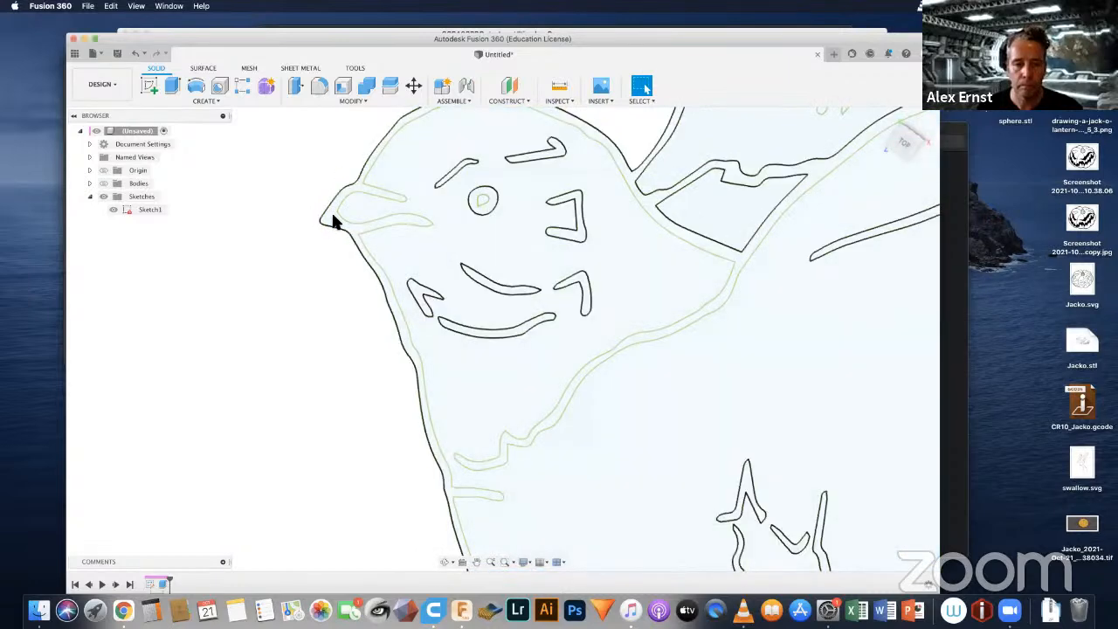
left_click(332, 216)
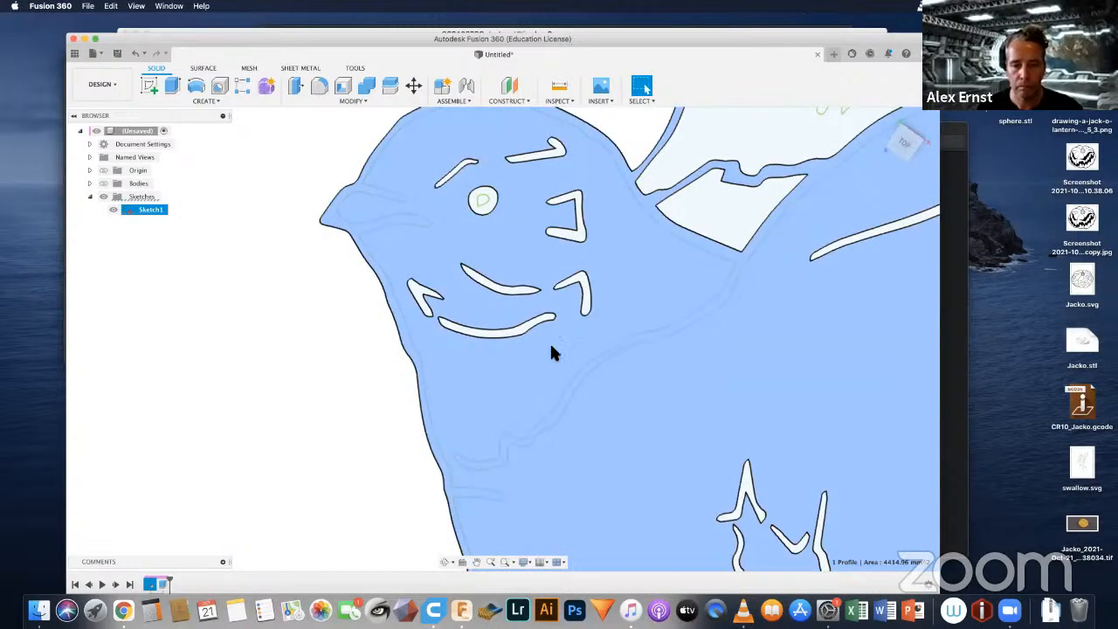
key("Escape")
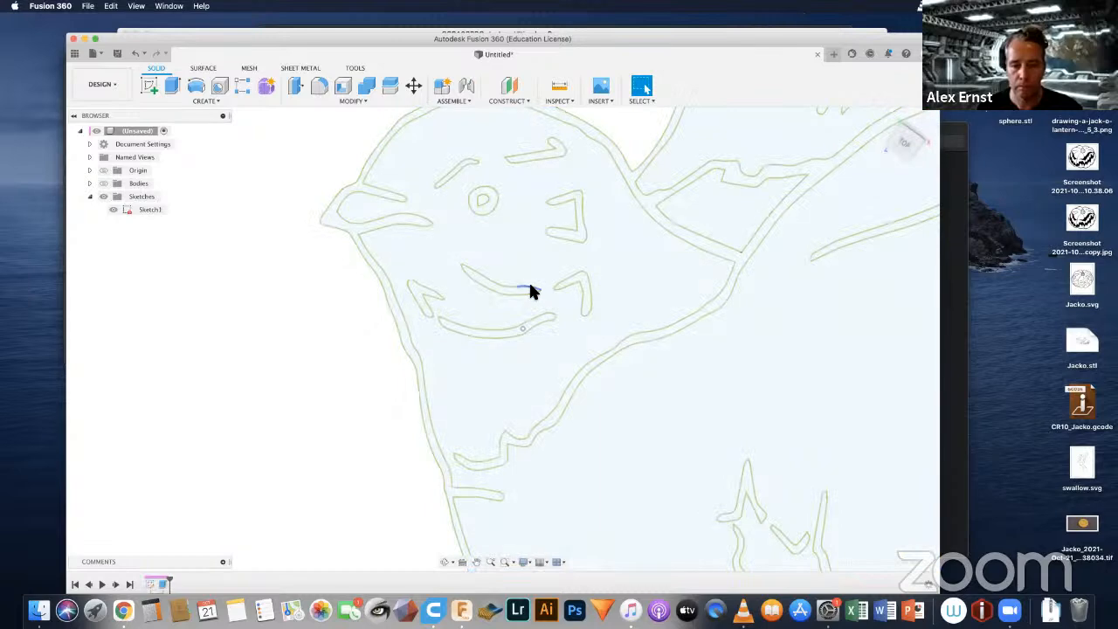
Step: Select the entire swallow sketch and remove the large body and upper wing profiles from the selection
left_click(532, 286)
scroll(541, 333, "down", 2)
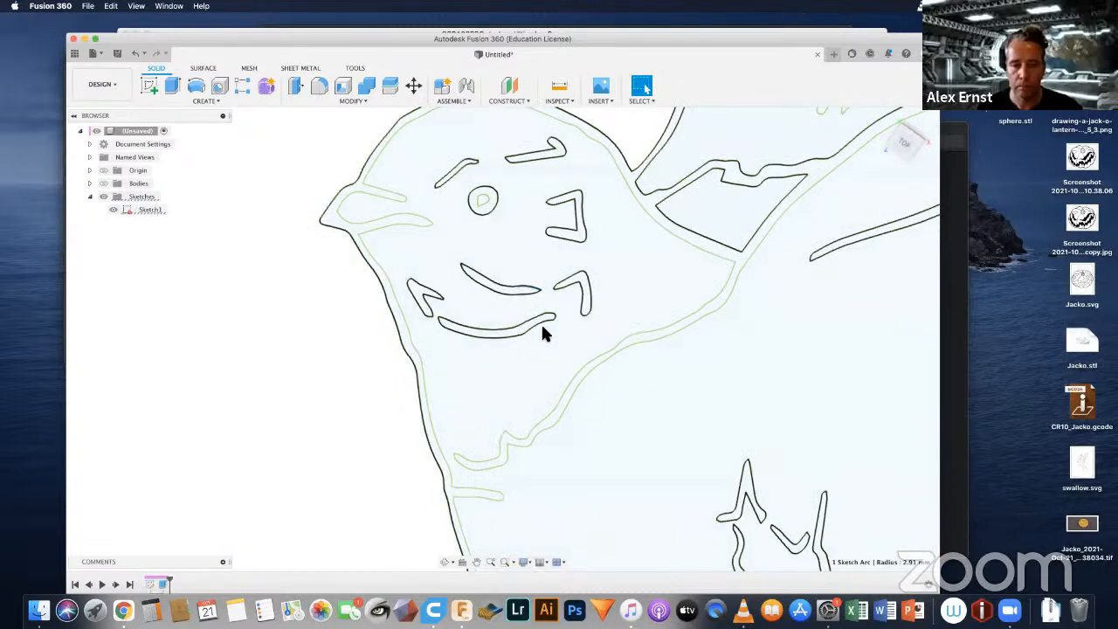
scroll(541, 333, "down", 4)
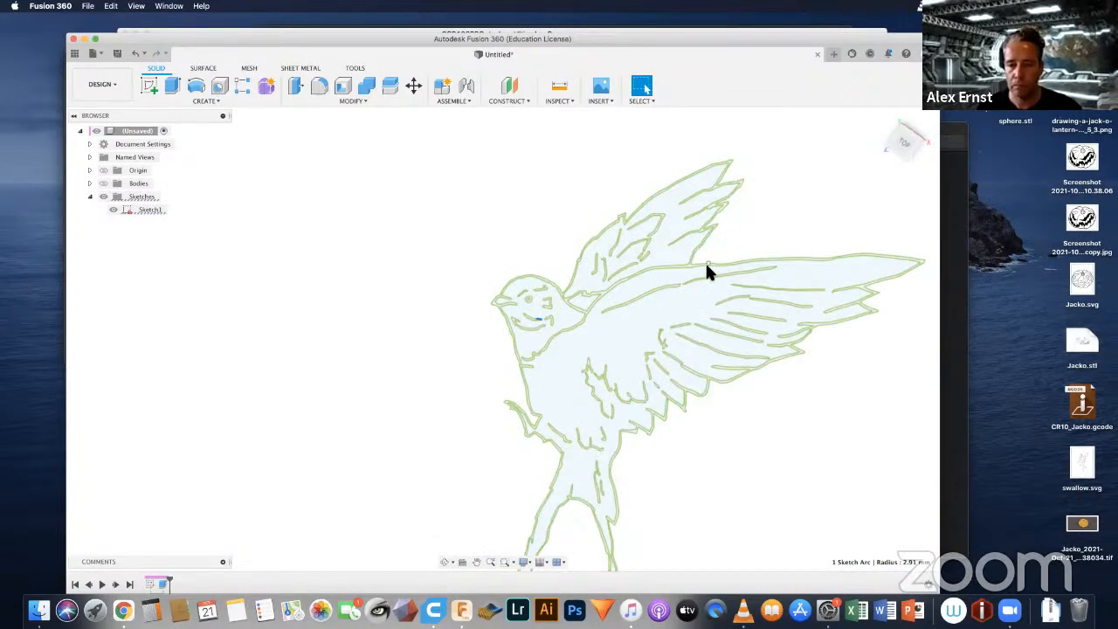
scroll(705, 266, "up", 2)
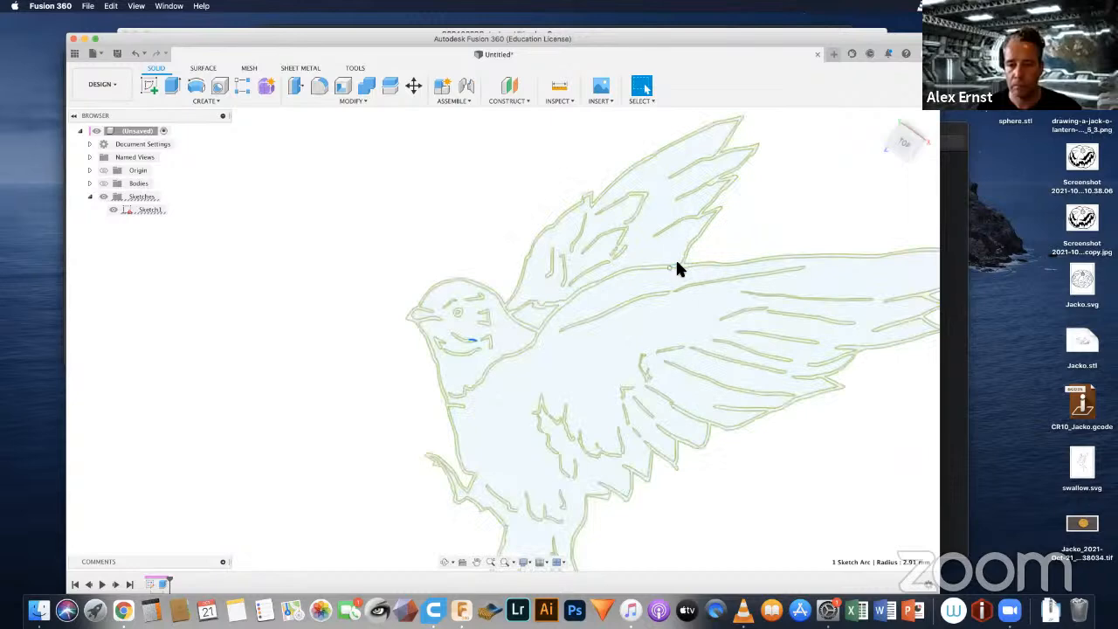
scroll(691, 244, "down", 5)
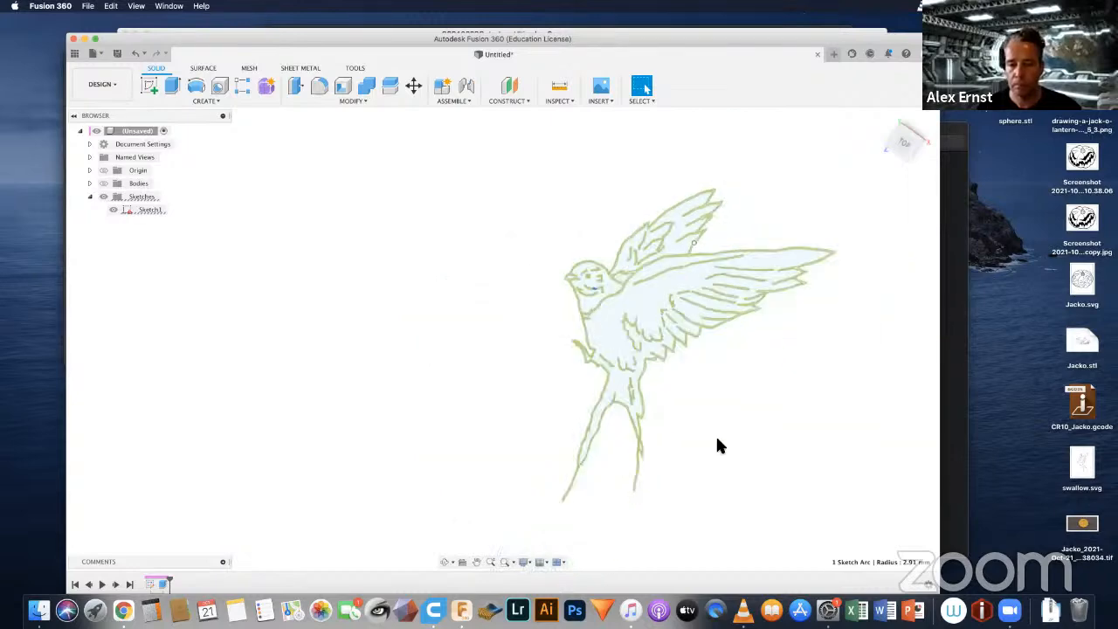
middle_click_drag(699, 386, 565, 374)
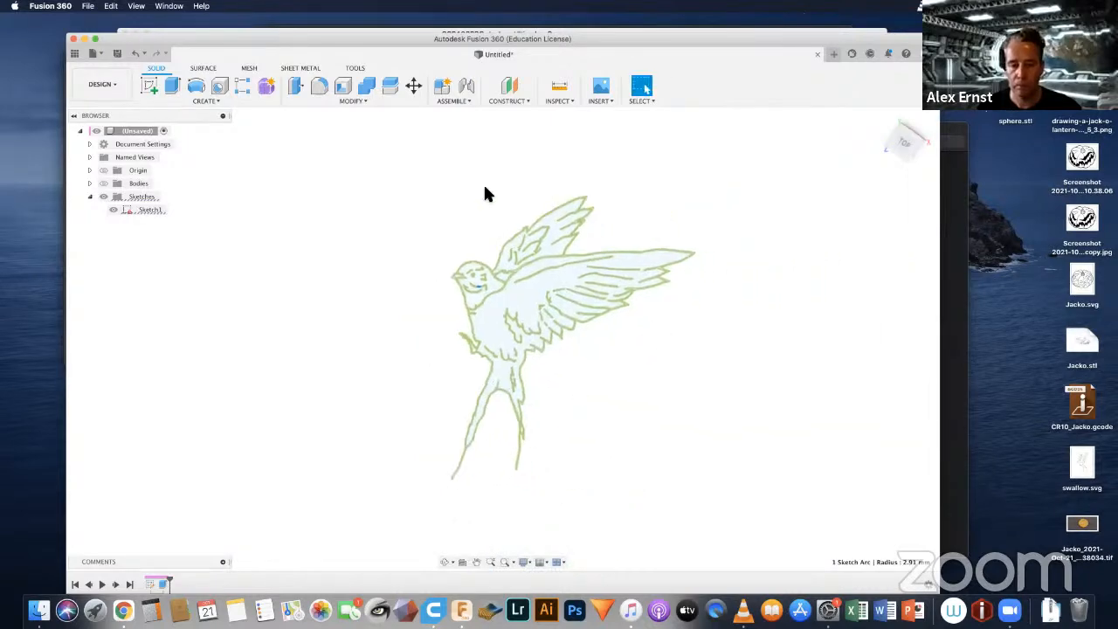
left_click_drag(387, 143, 715, 522)
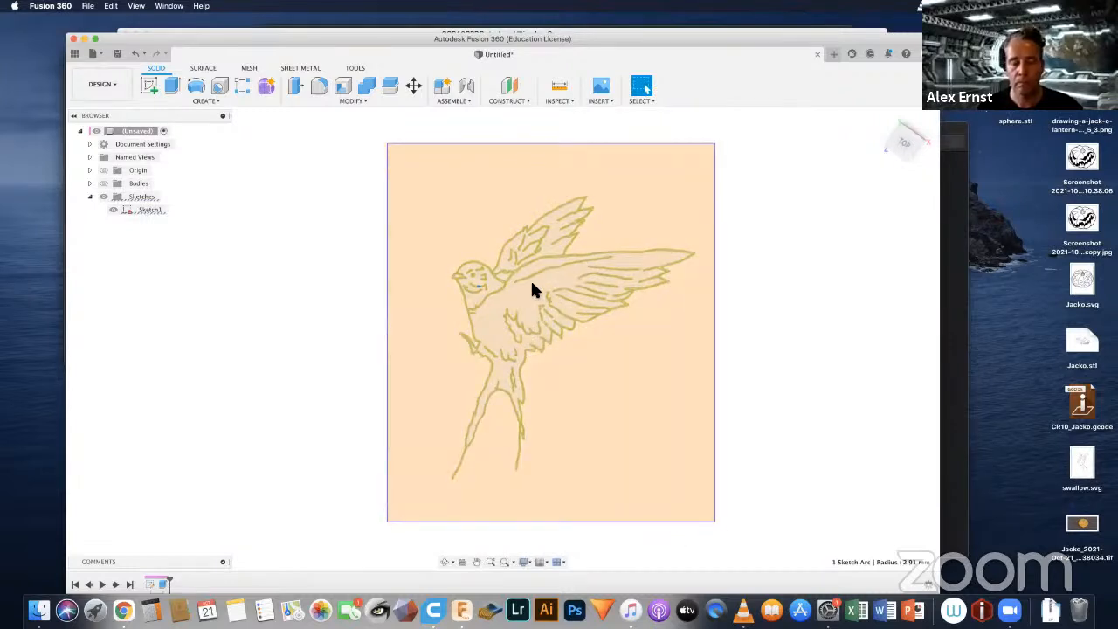
scroll(532, 284, "up", 5)
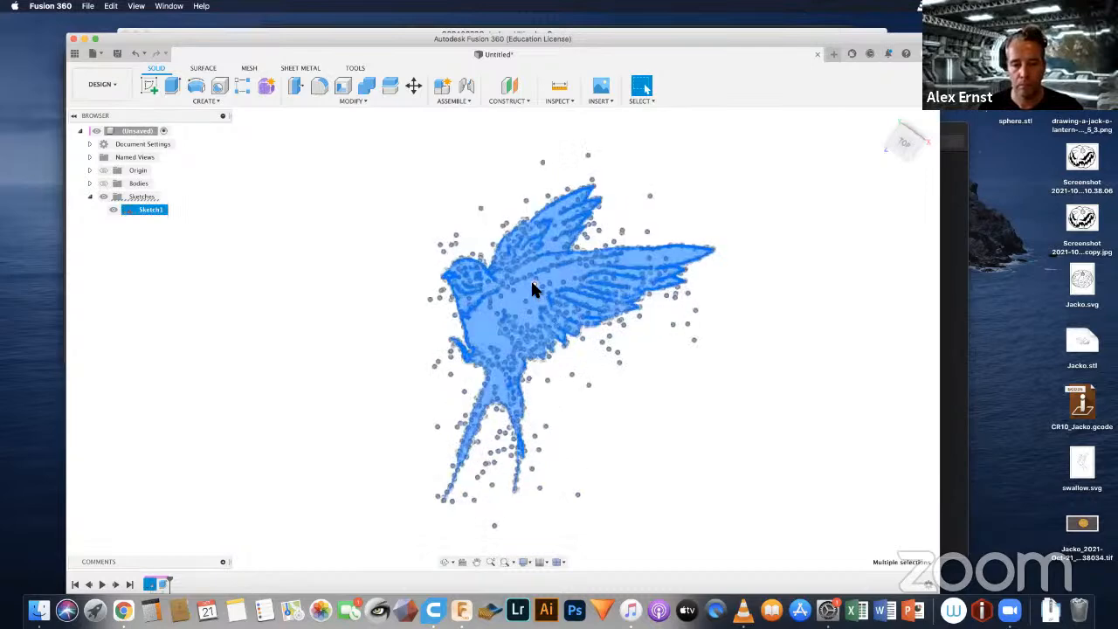
scroll(532, 286, "up", 3)
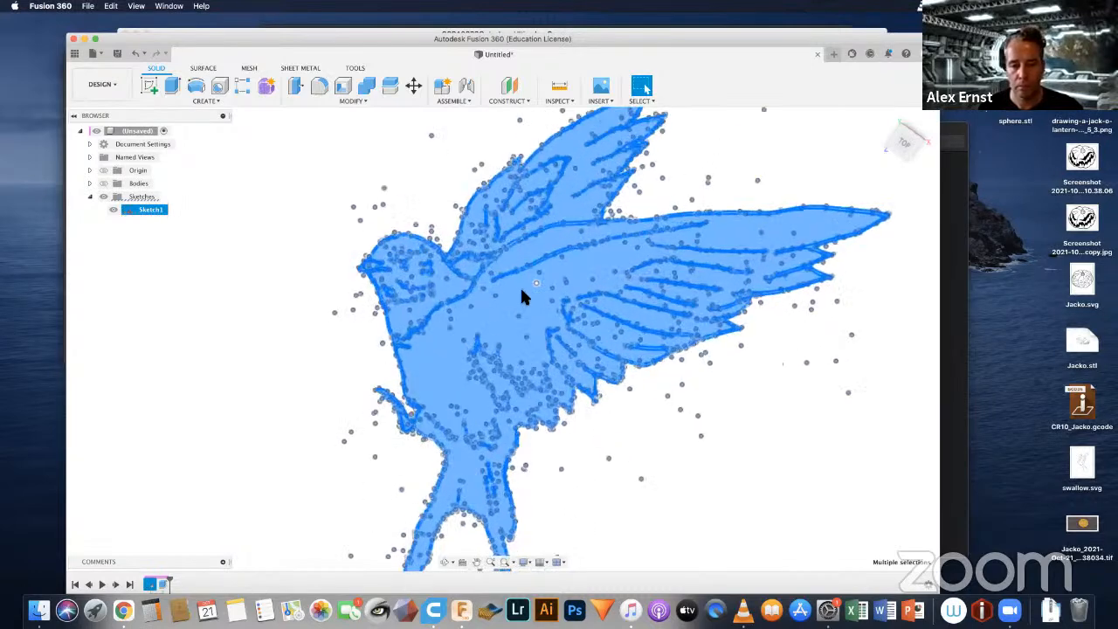
scroll(521, 294, "down", 1)
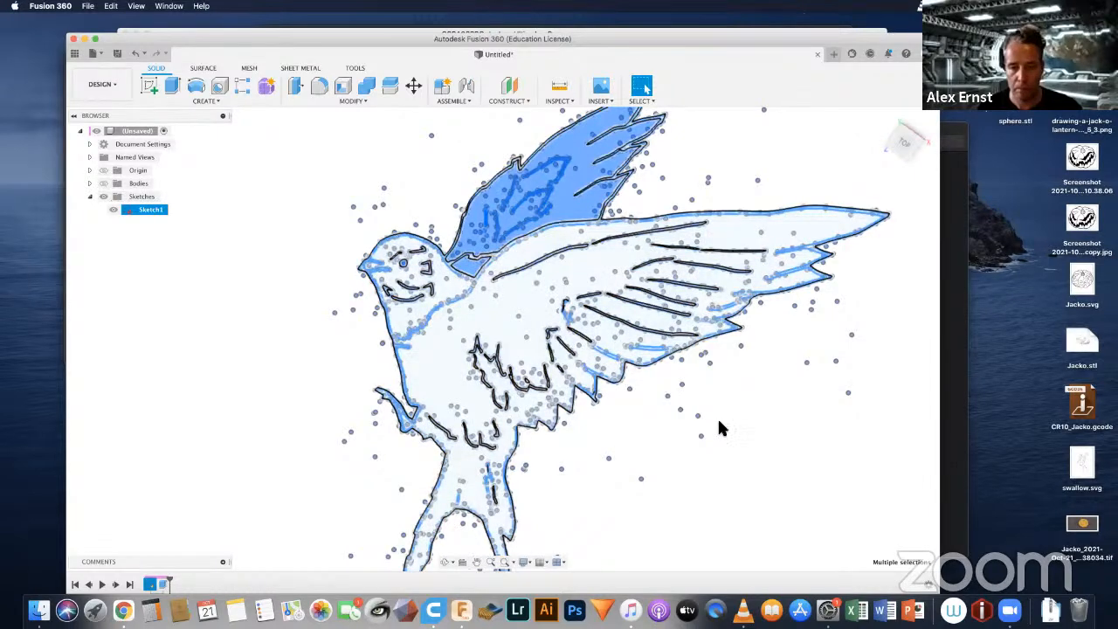
left_click(718, 420)
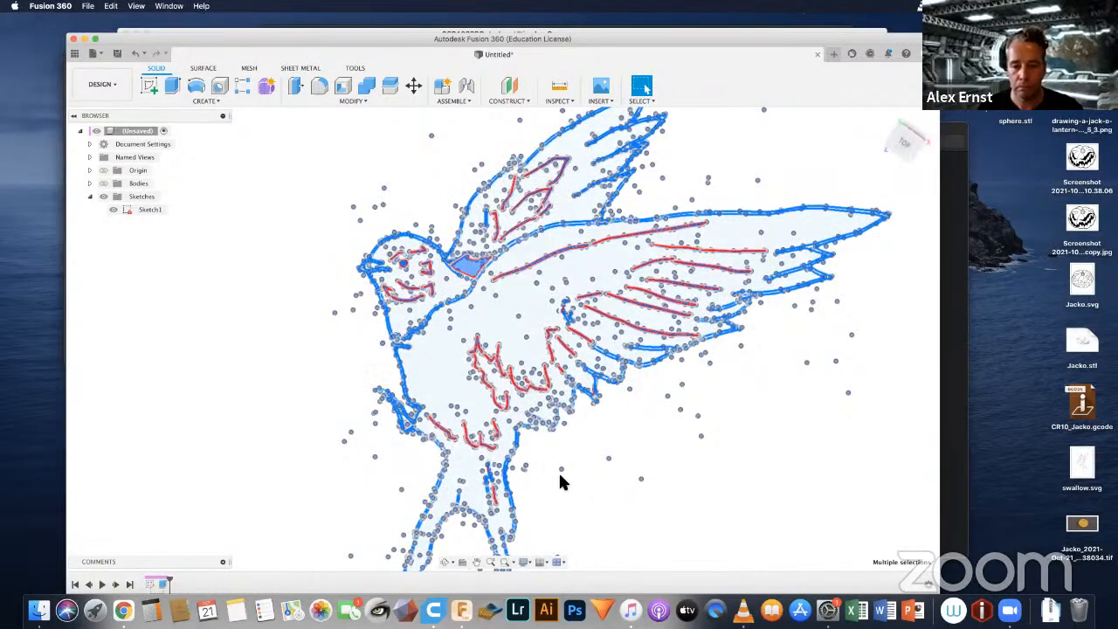
Step: Examine how the inner and outer sketch outlines meet along the swallow's thin tail feathers
middle_click_drag(594, 386, 591, 292)
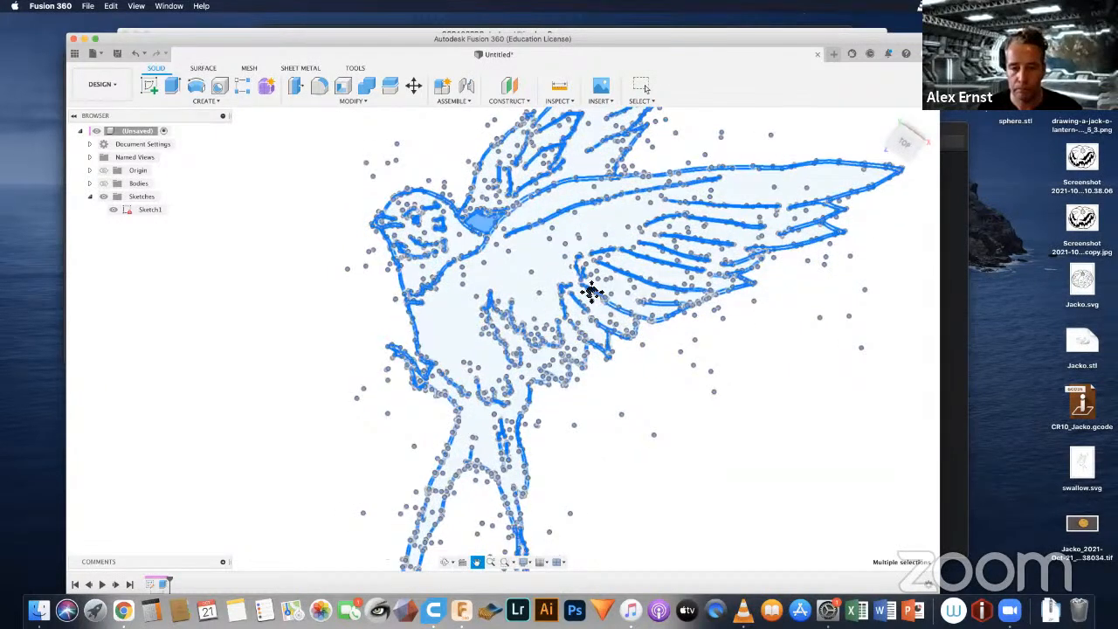
scroll(592, 294, "down", 5)
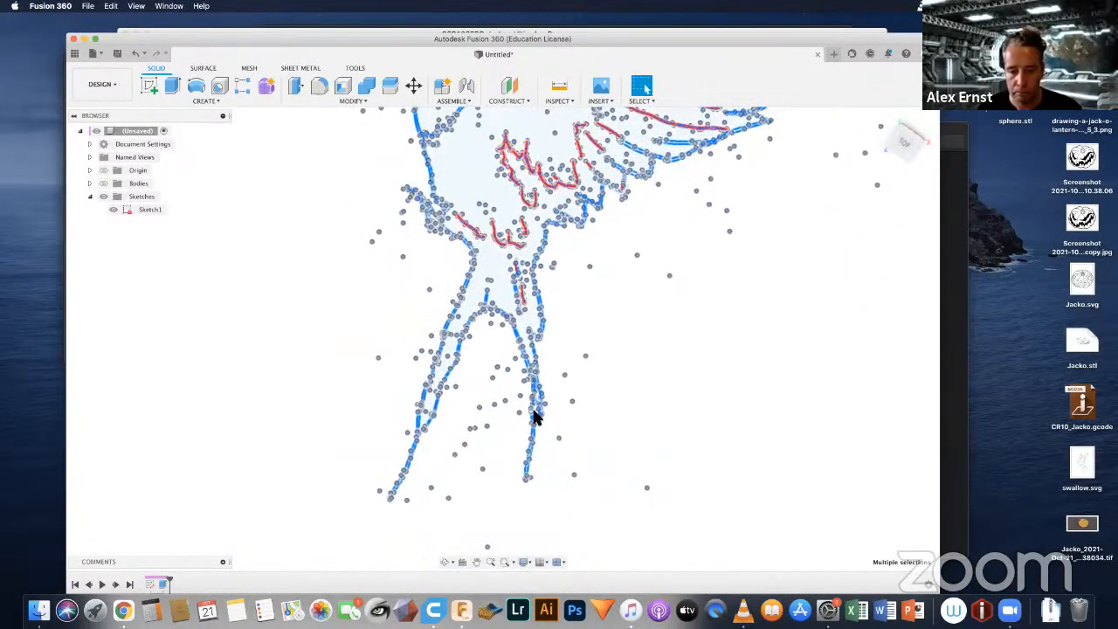
scroll(536, 418, "up", 8)
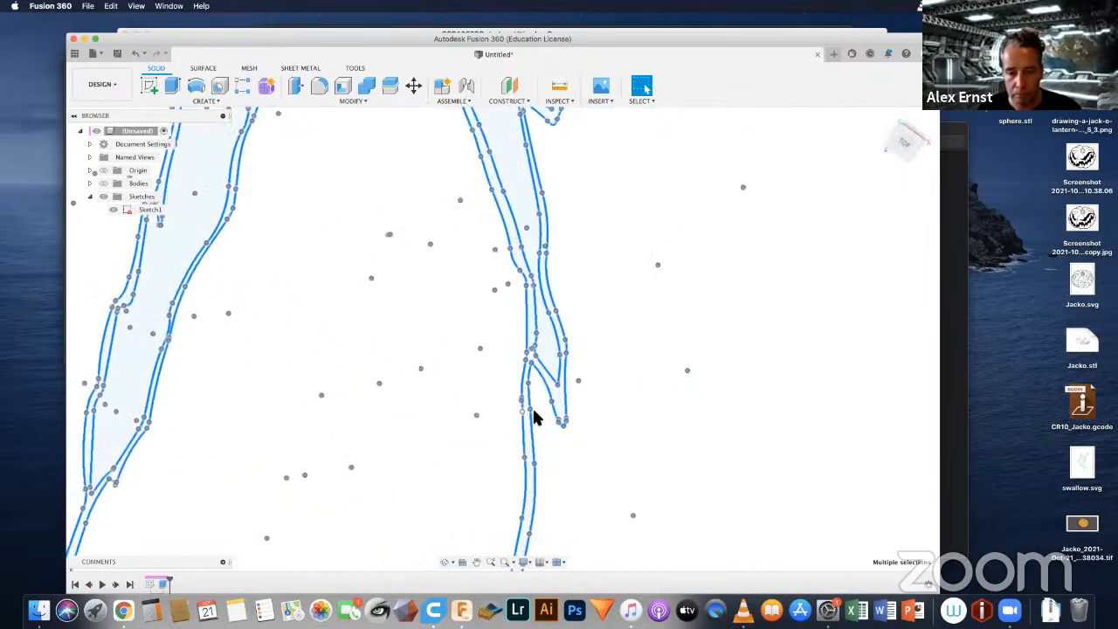
scroll(535, 416, "up", 5)
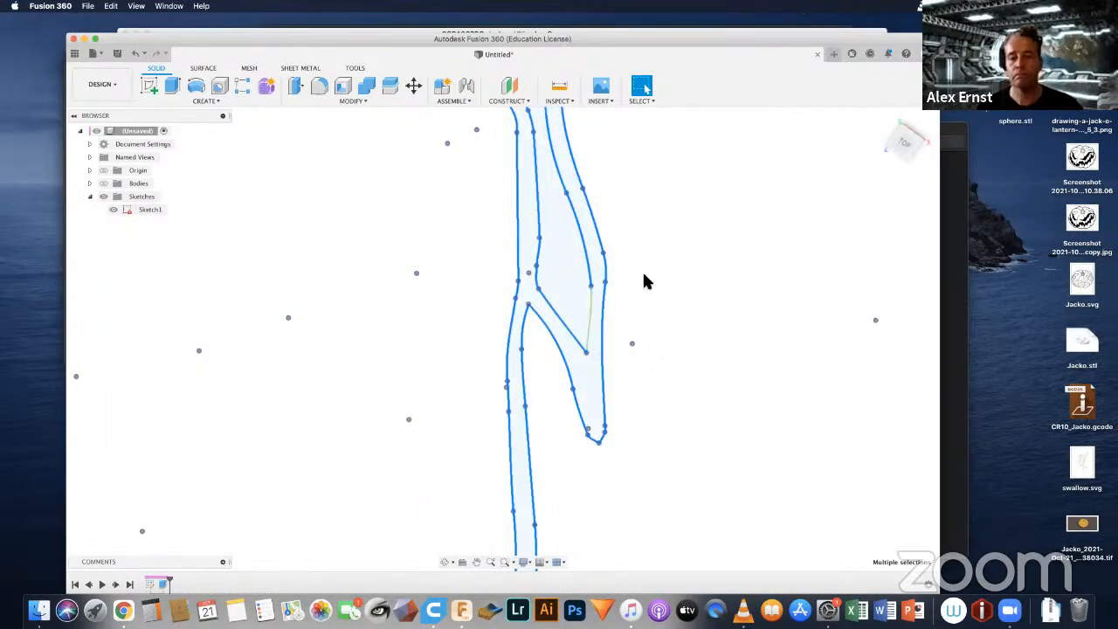
scroll(643, 280, "down", 3)
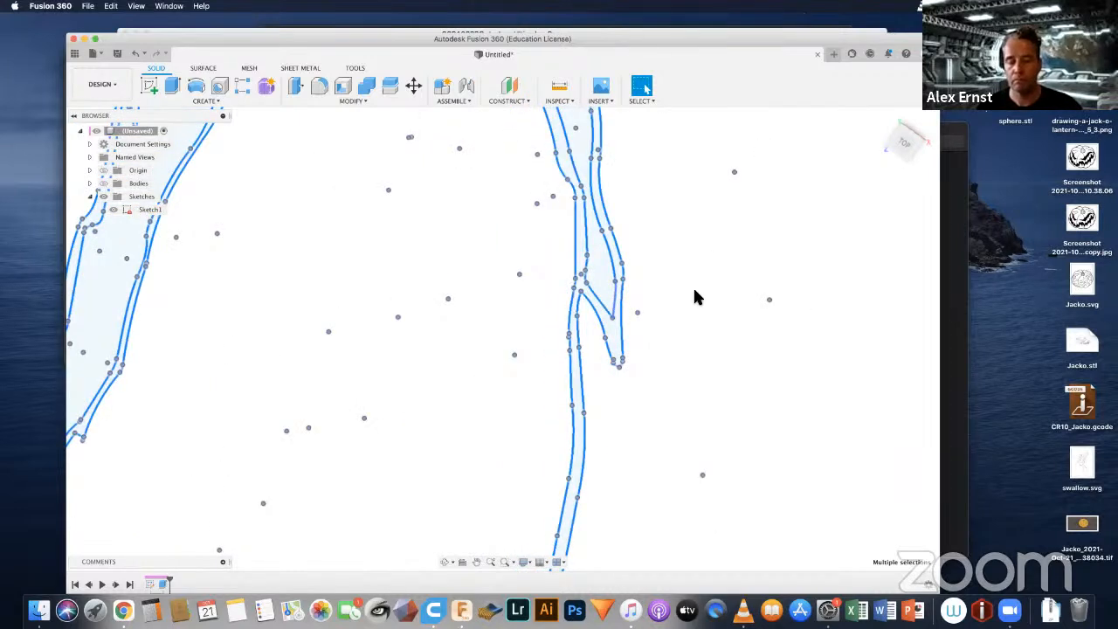
scroll(681, 303, "down", 5)
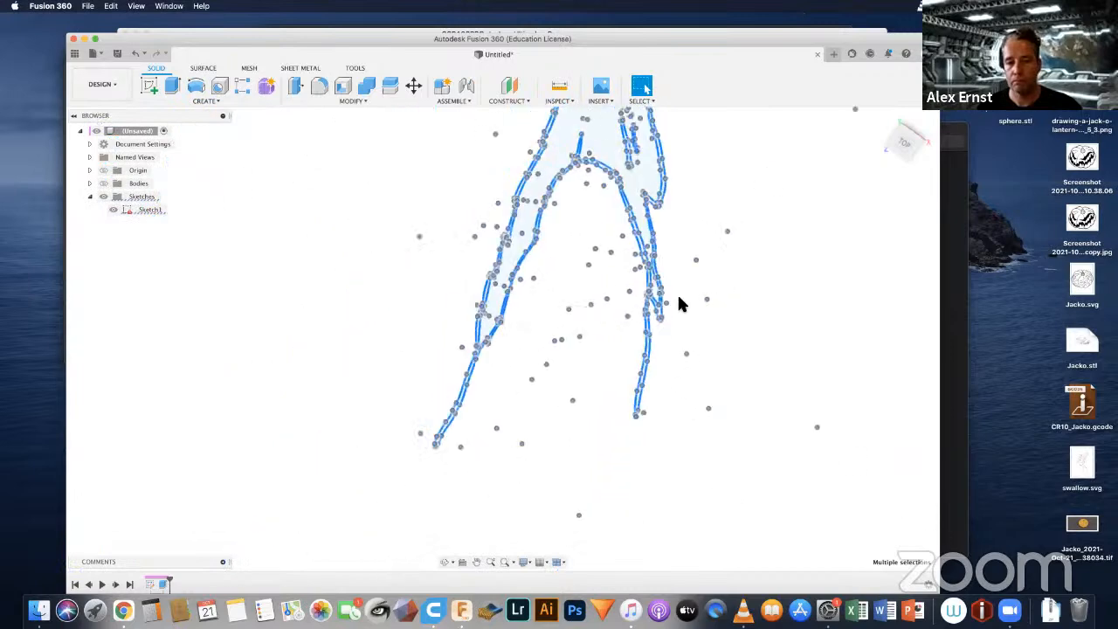
scroll(680, 303, "up", 8)
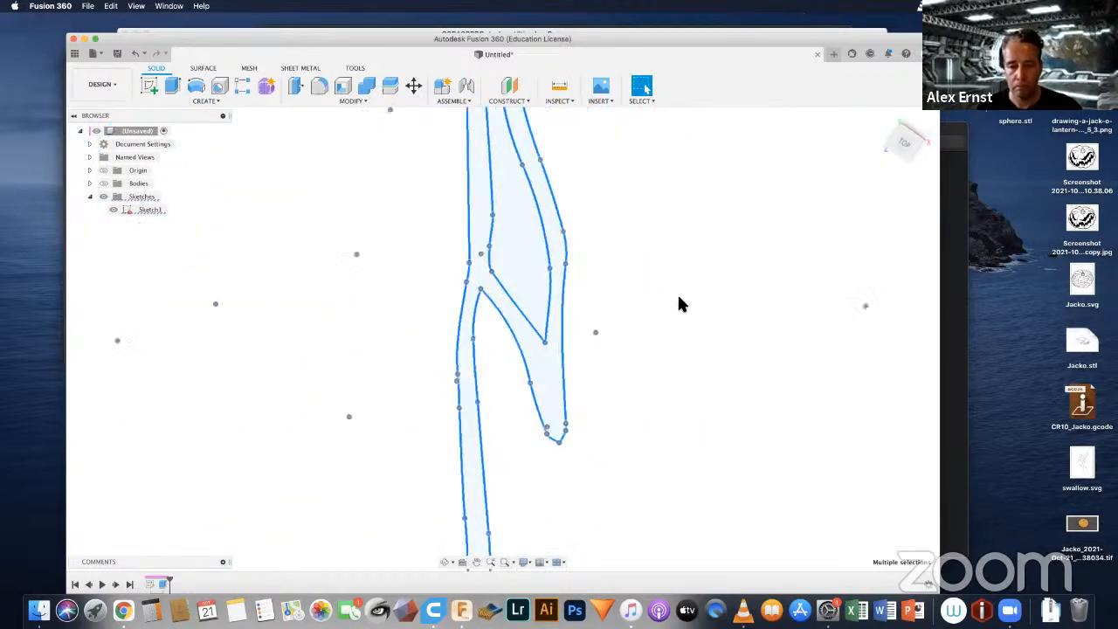
scroll(680, 303, "up", 2)
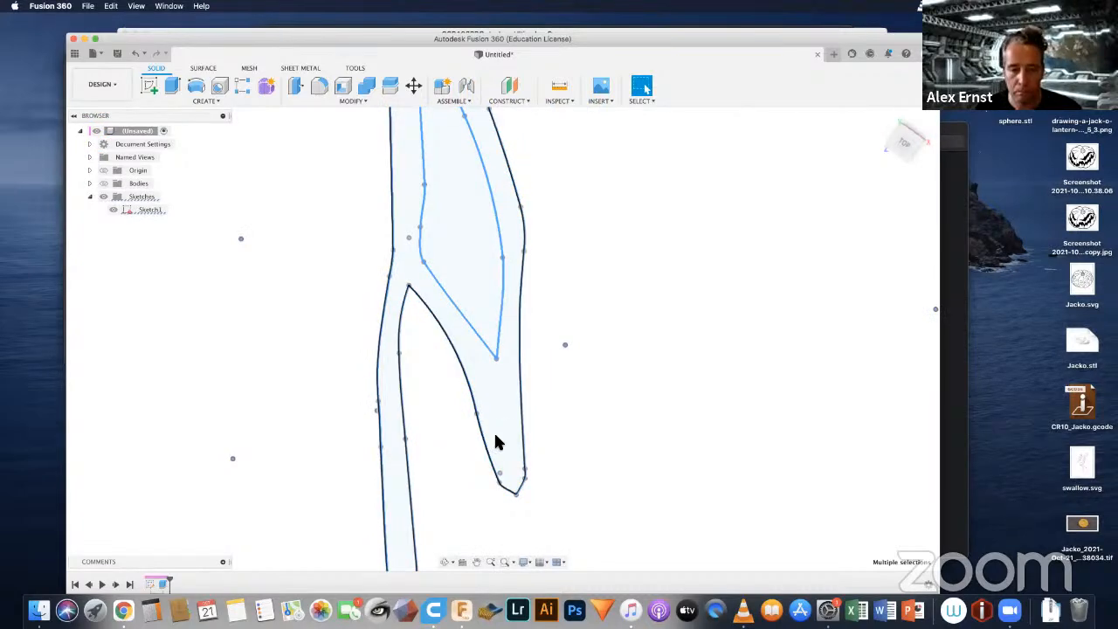
scroll(502, 452, "up", 3)
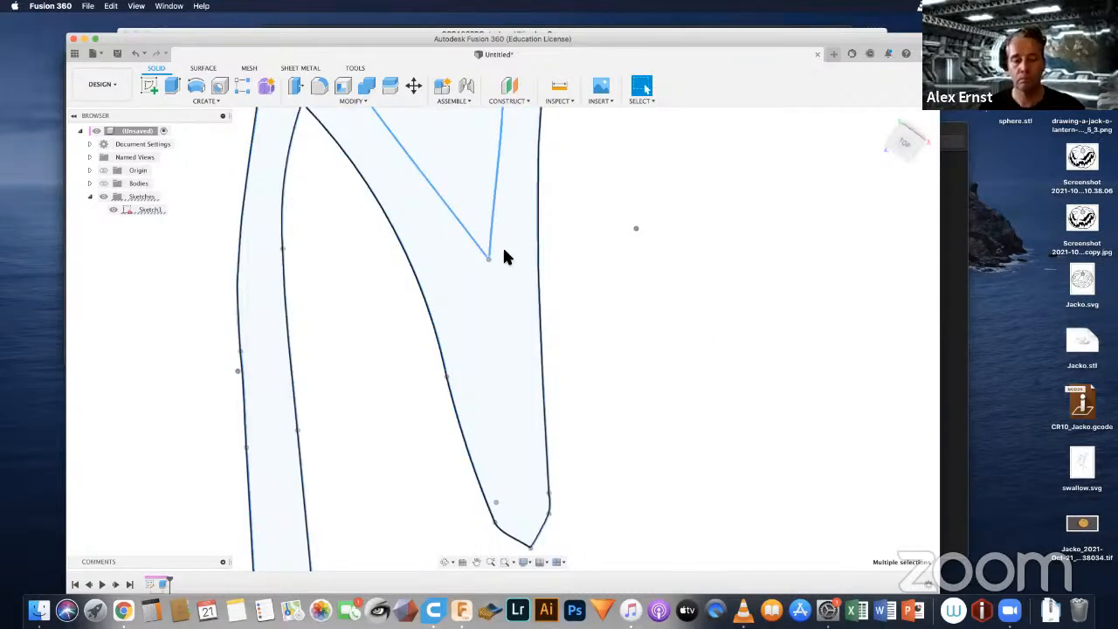
Step: Select the main swallow profile at the tail tip to check its extent, and clear the selection
key("Delete")
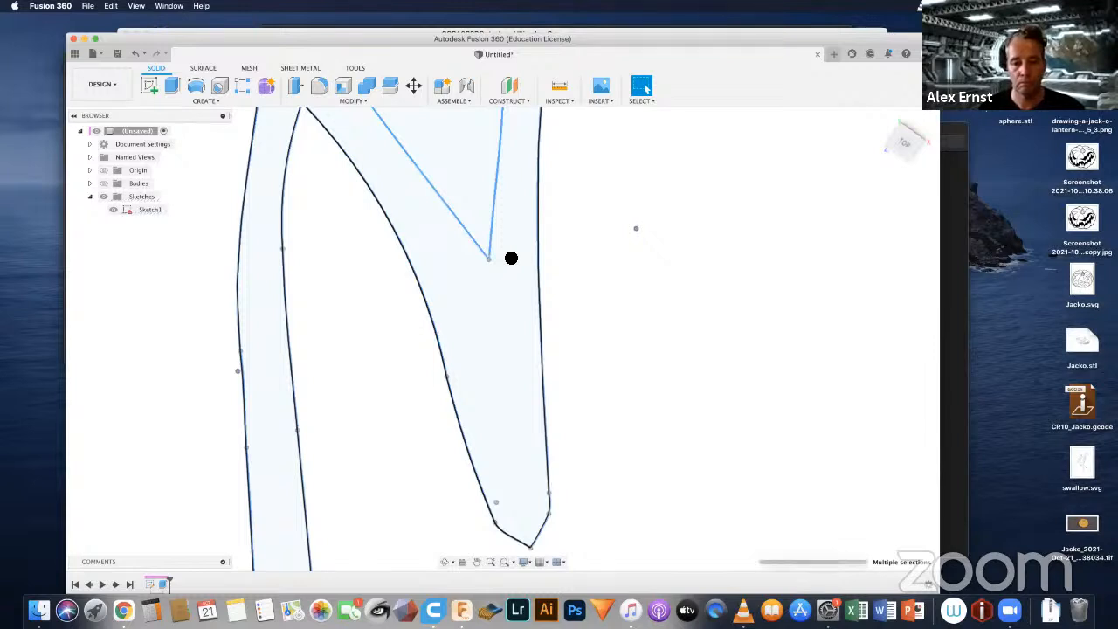
left_click(504, 251)
scroll(505, 252, "down", 10)
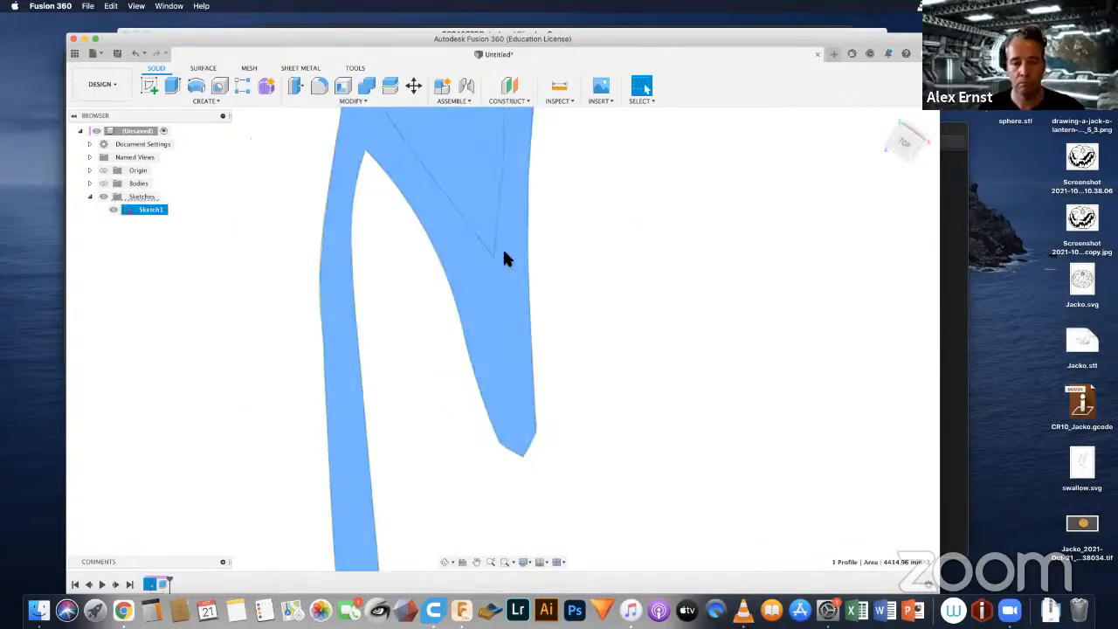
scroll(509, 259, "down", 5)
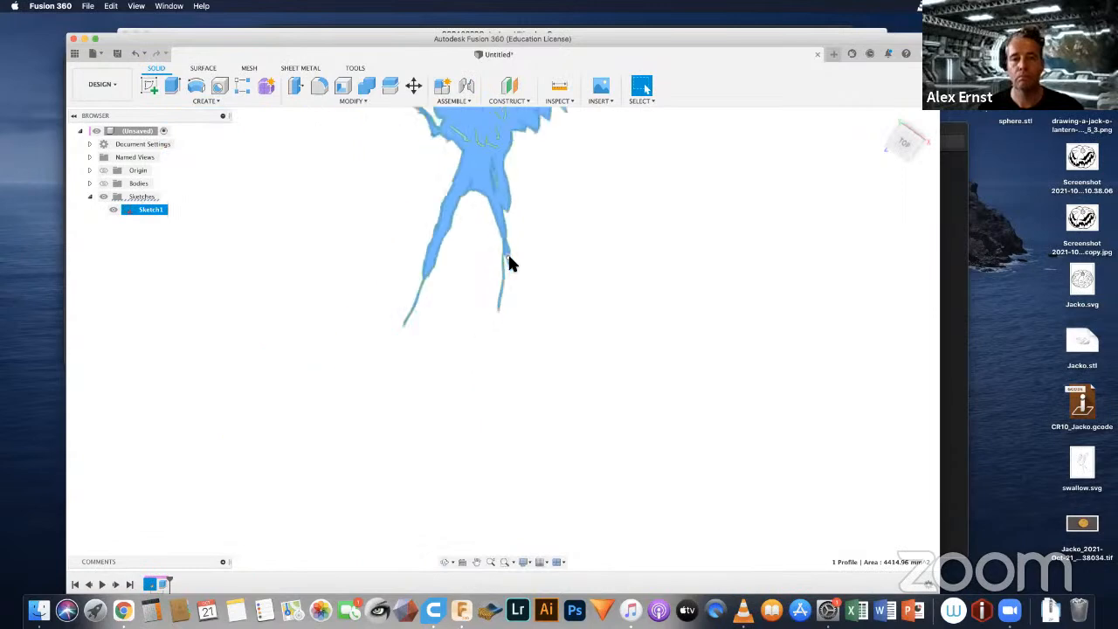
mouse_move(554, 219)
middle_mouse_down()
mouse_move(557, 316)
mouse_move(526, 367)
middle_mouse_up()
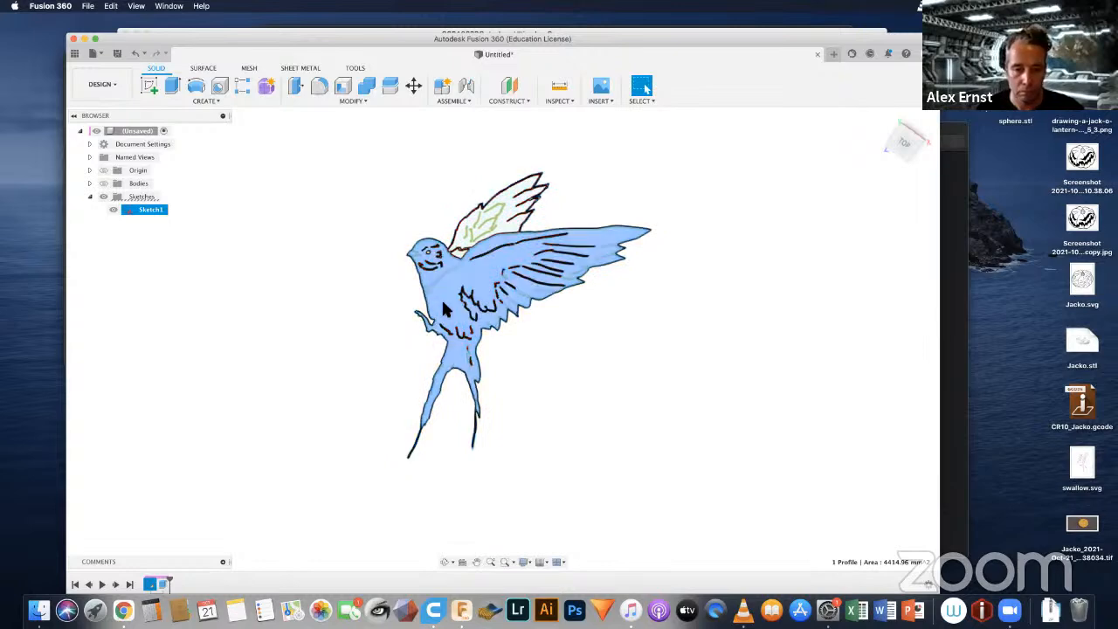
key("Escape")
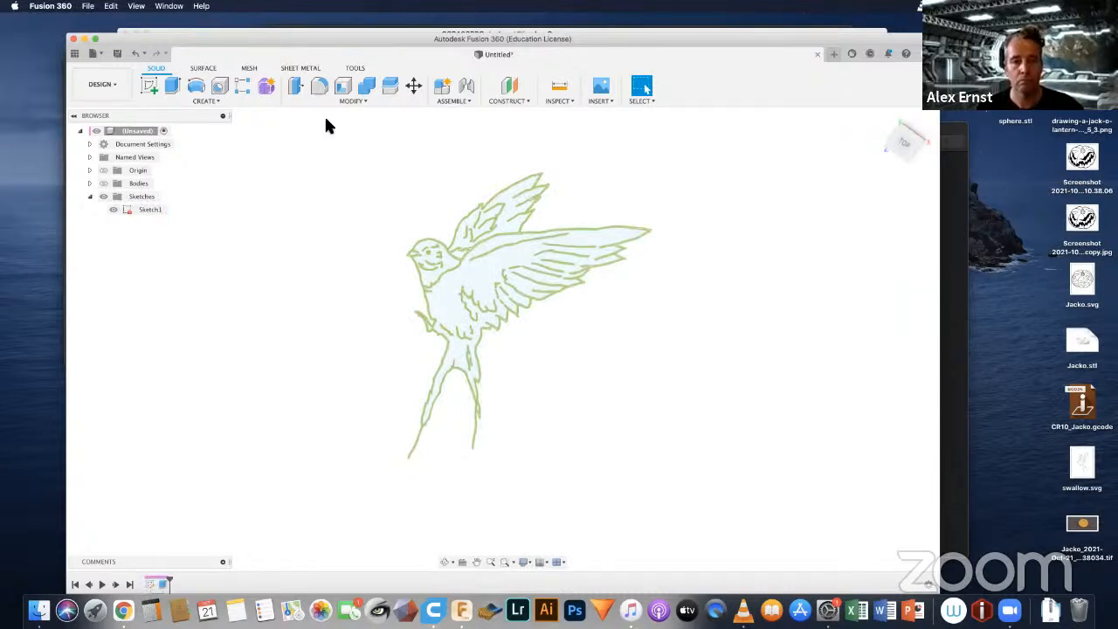
Step: Select the entire swallow sketch again and remove the main body and upper wing profiles from the selection
mouse_move(480, 189)
left_mouse_down()
mouse_move(681, 454)
mouse_move(681, 523)
left_mouse_up()
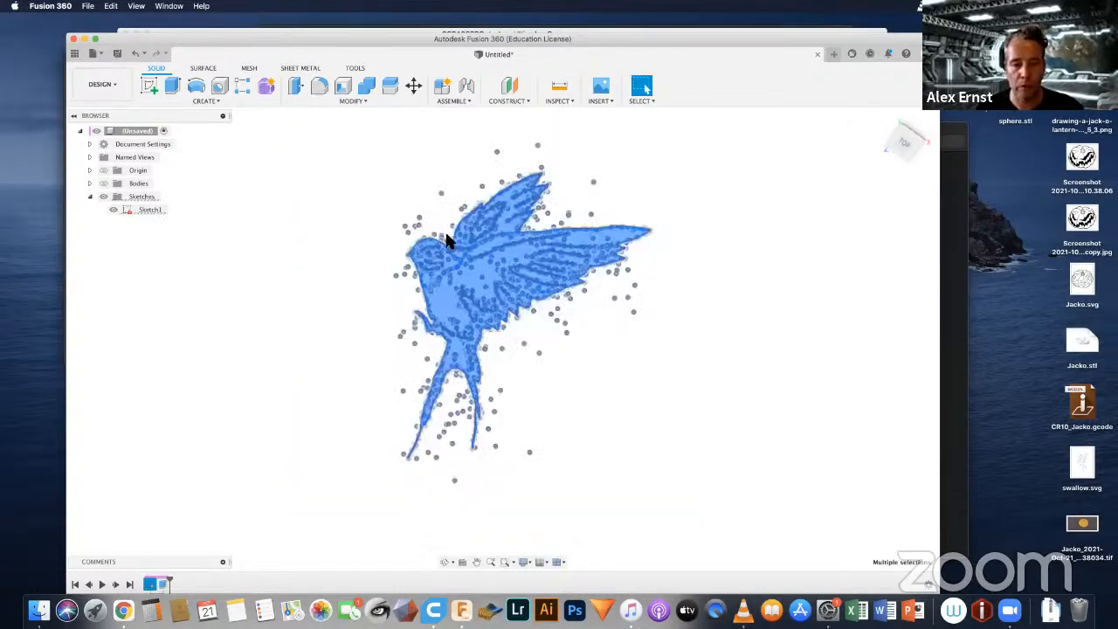
scroll(441, 295, "up", 2)
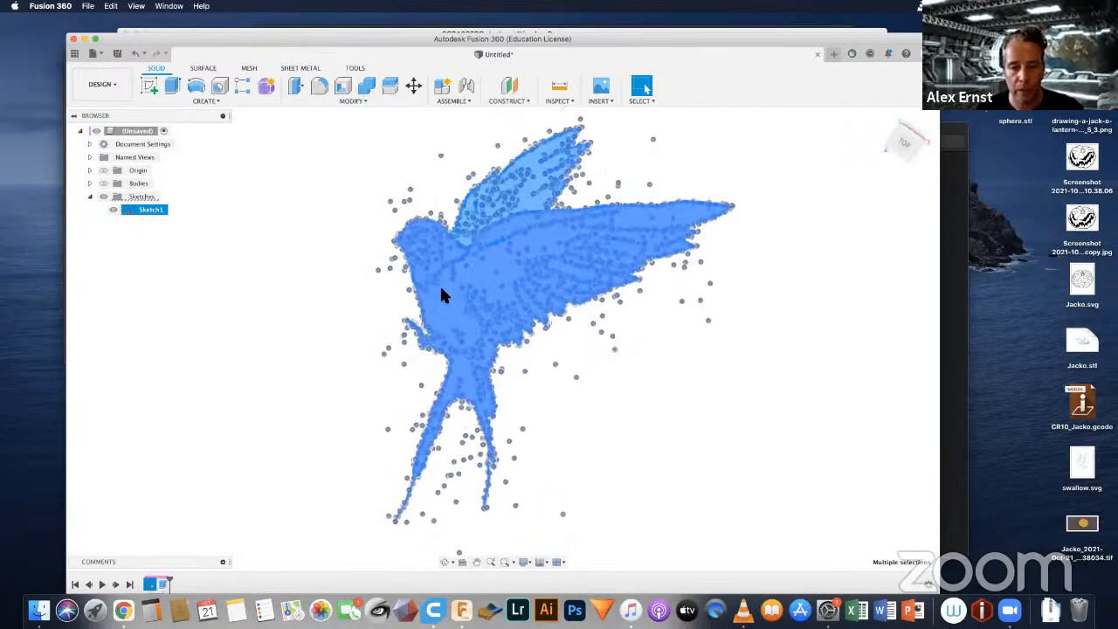
scroll(441, 295, "up", 3)
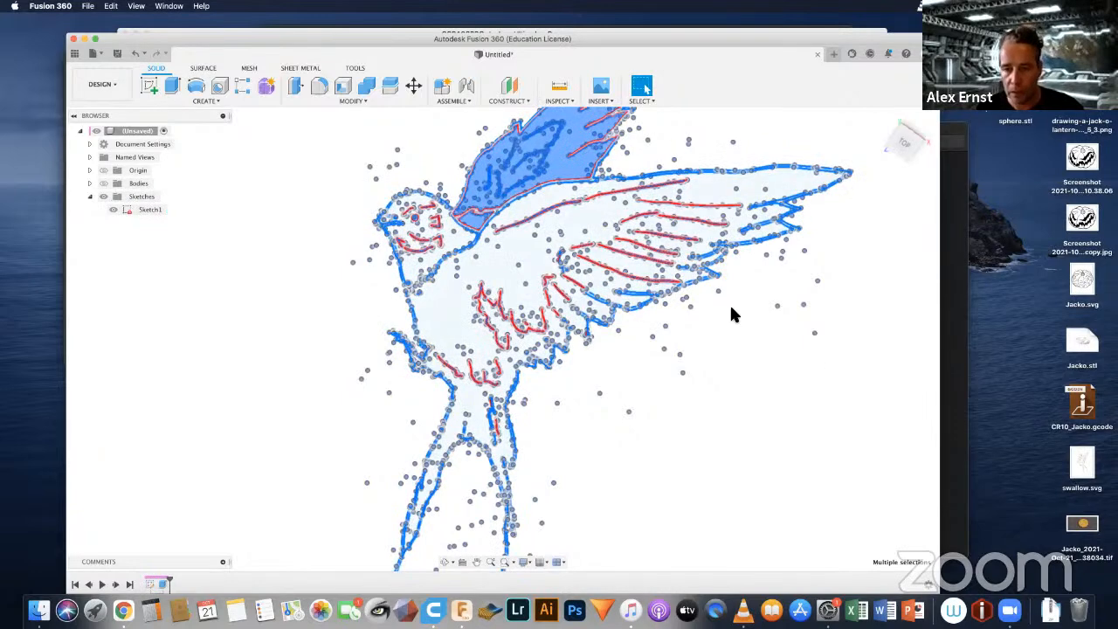
scroll(731, 308, "down", 2)
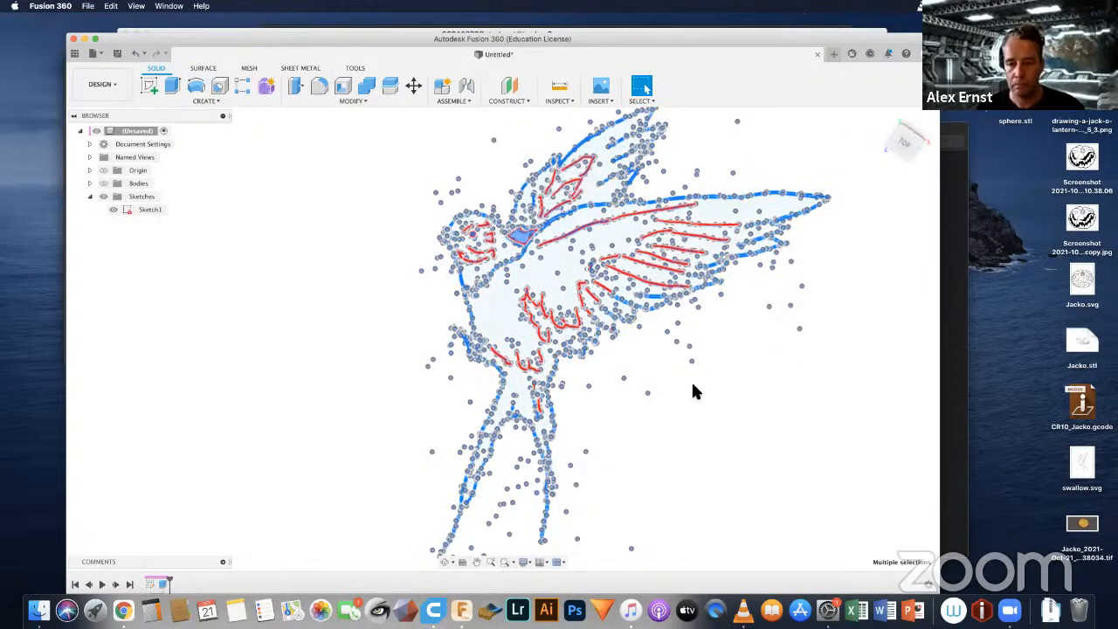
scroll(693, 385, "down", 2)
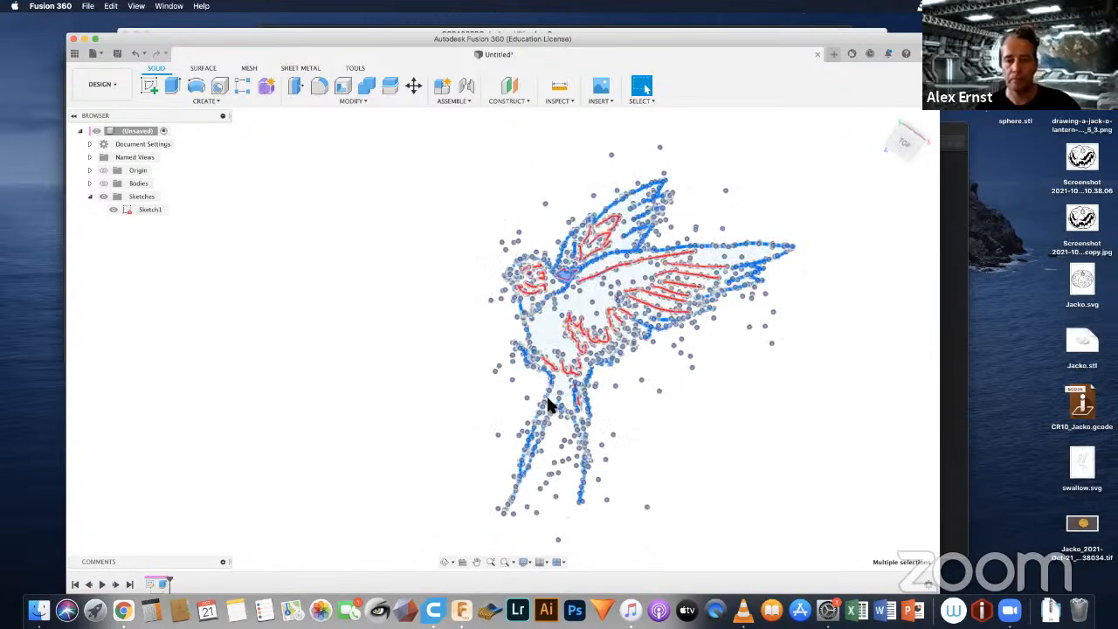
Step: Remove the small neck profile from the selection and check the remaining detail profiles from head to tail
scroll(543, 294, "up", 2)
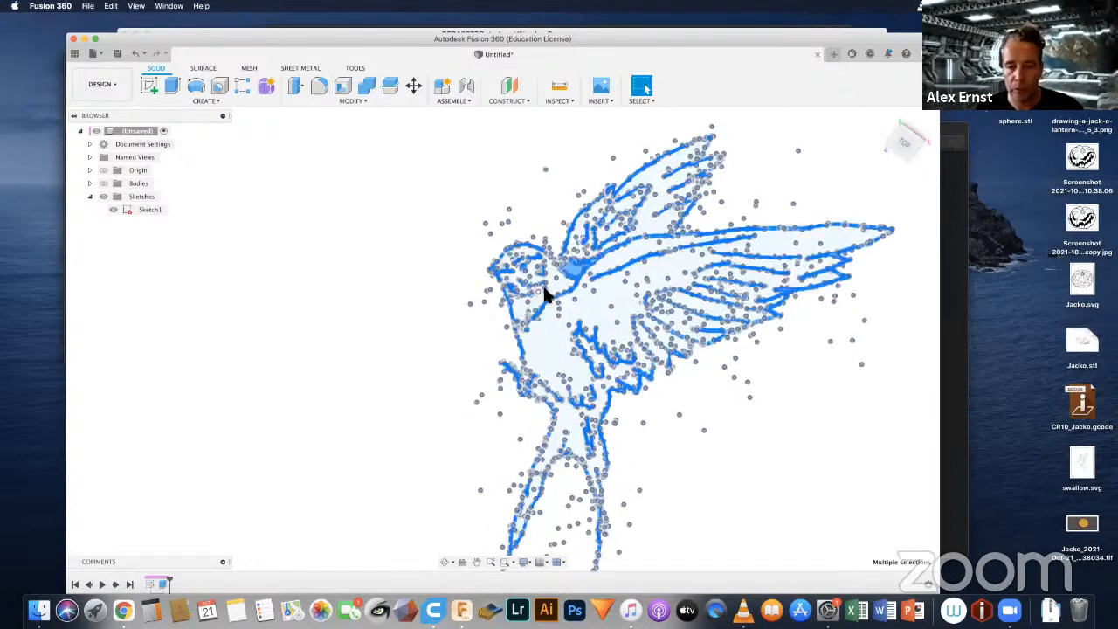
scroll(552, 278, "up", 3)
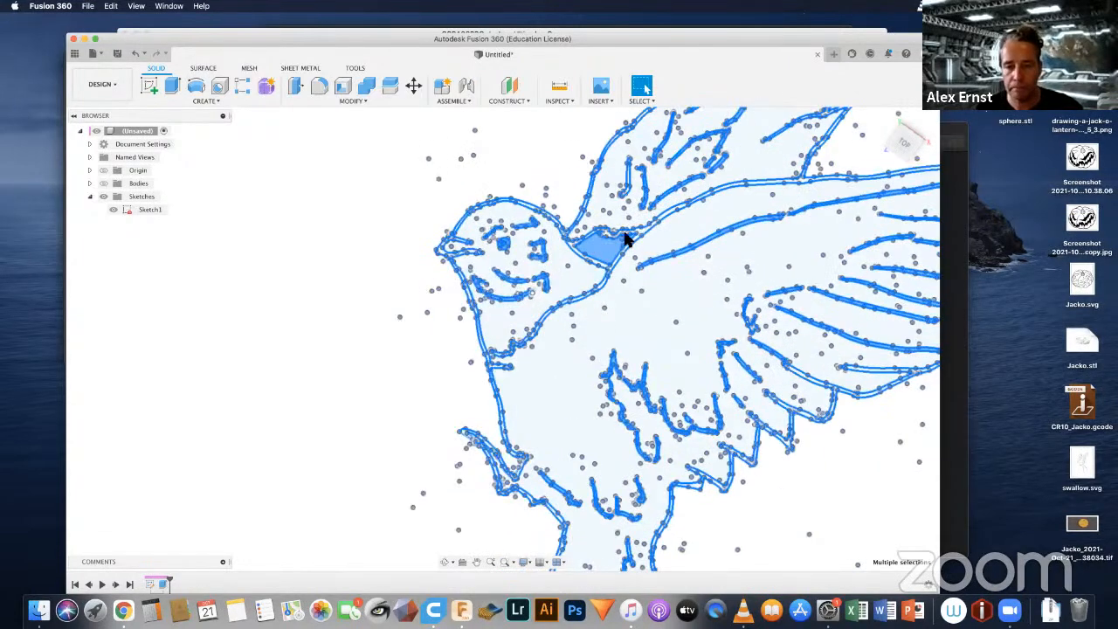
scroll(623, 227, "up", 2)
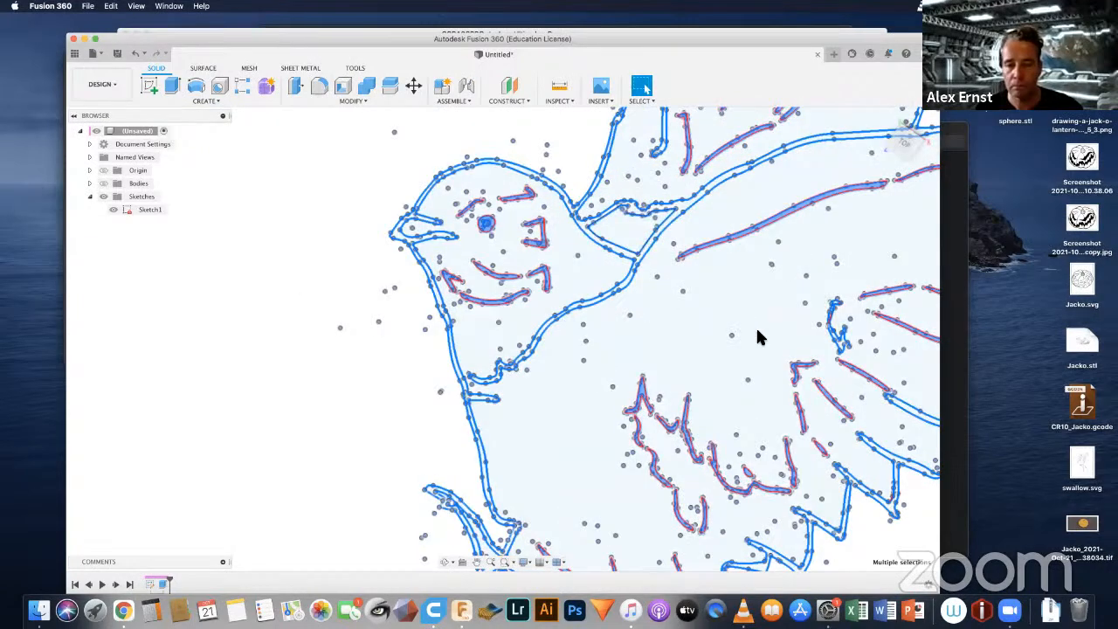
scroll(757, 334, "down", 4)
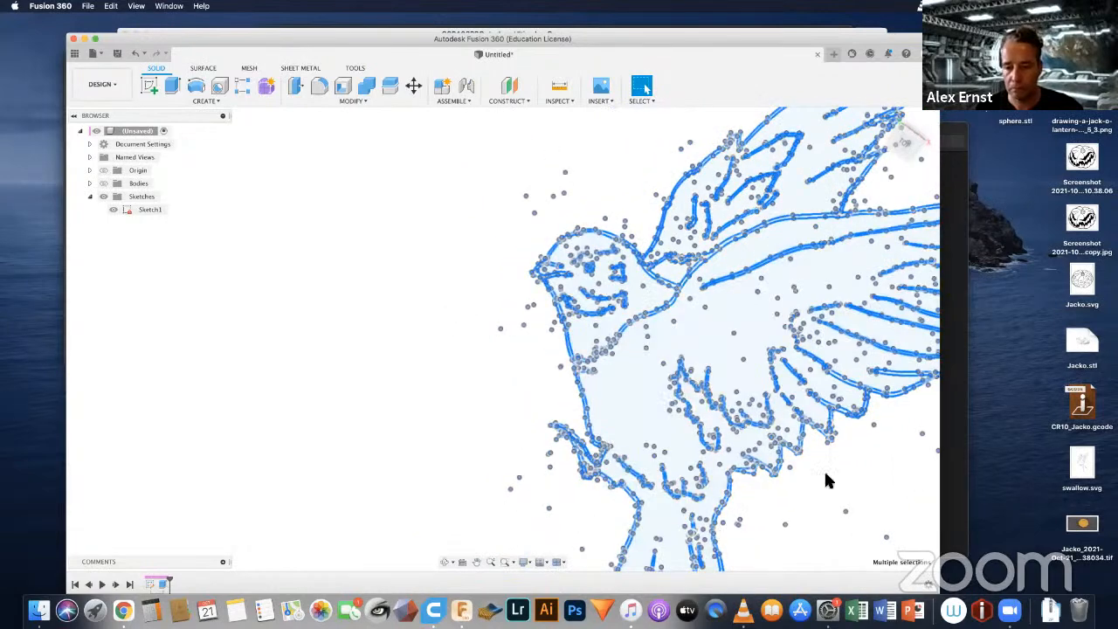
mouse_move(866, 468)
middle_mouse_down()
mouse_move(708, 444)
mouse_move(586, 320)
middle_mouse_up()
scroll(583, 320, "up", 5)
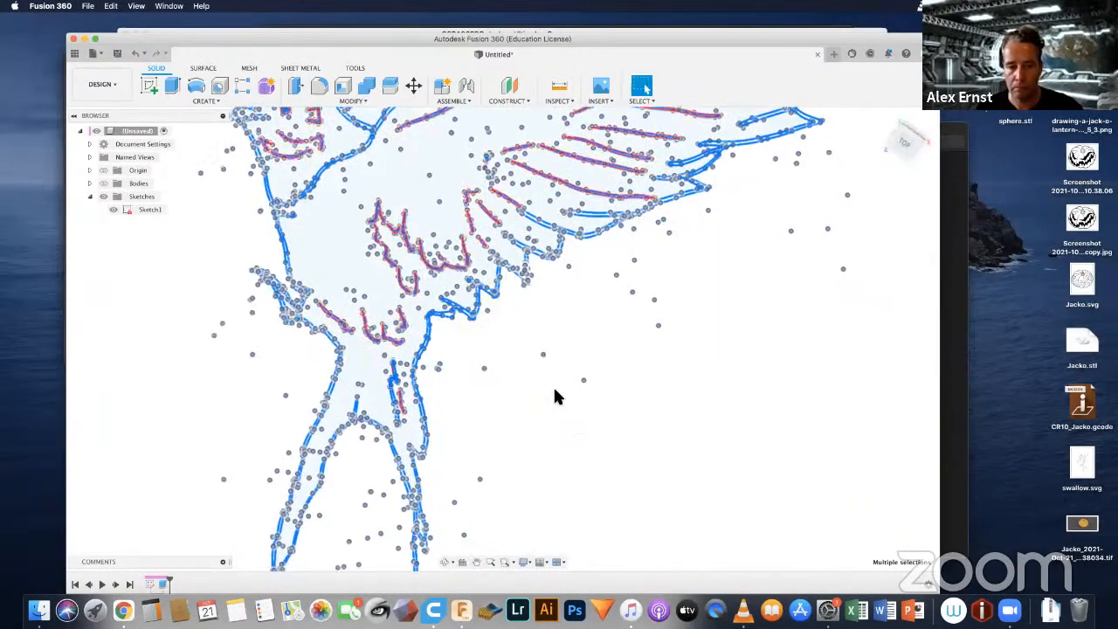
scroll(556, 394, "down", 1)
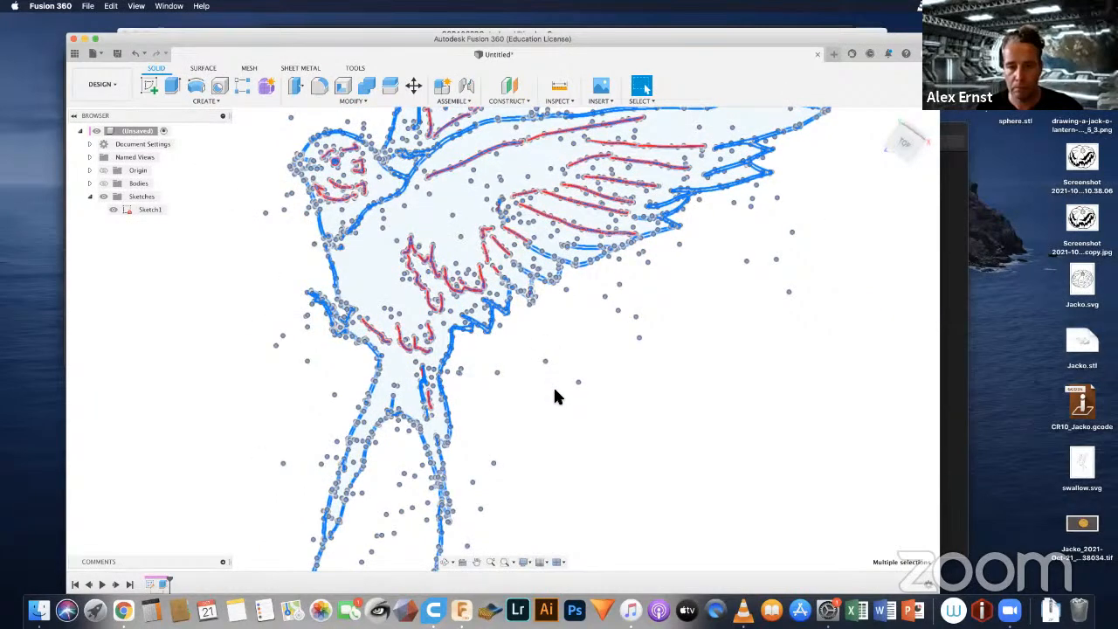
scroll(556, 393, "down", 5)
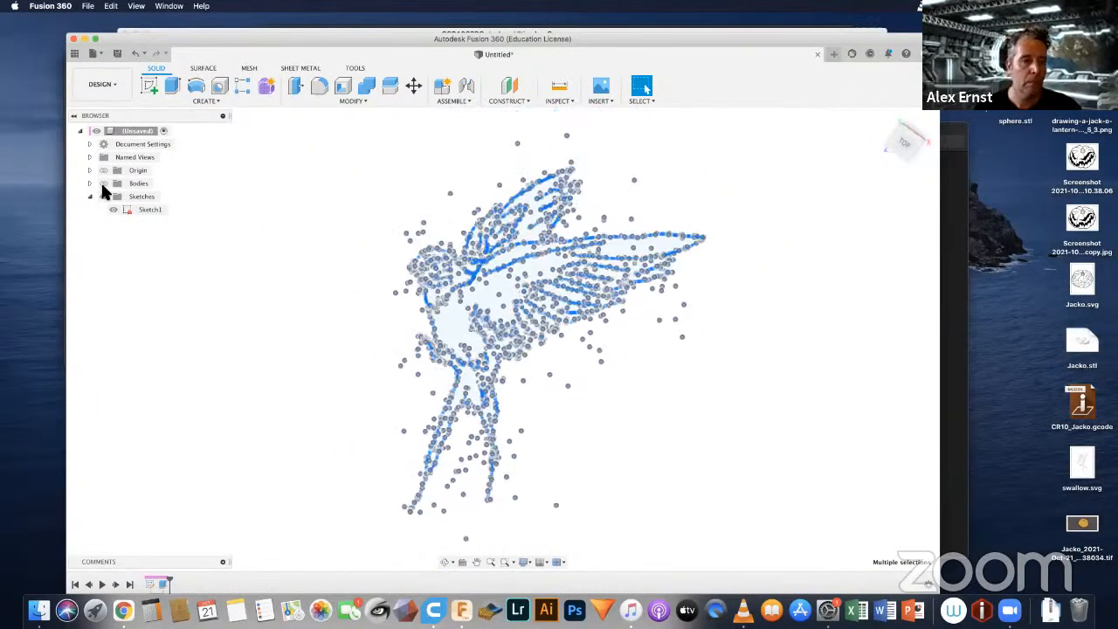
Step: Show the bodies and extrude the selected detail profiles as a cut of -2 mm, starting from the swallow body's upper face
left_click(105, 182)
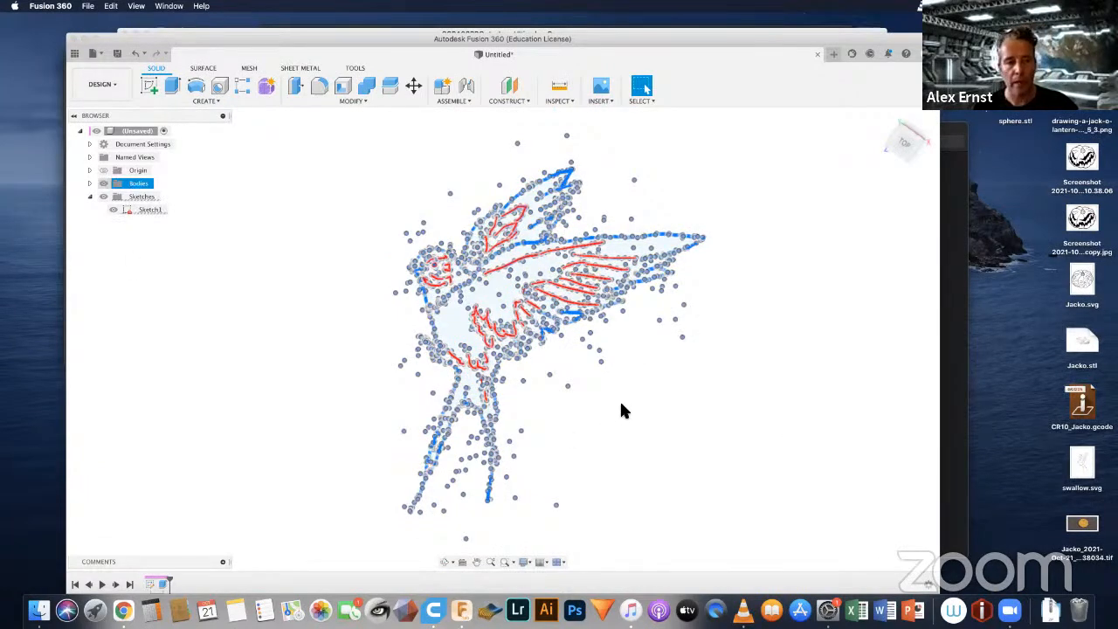
key("super+z")
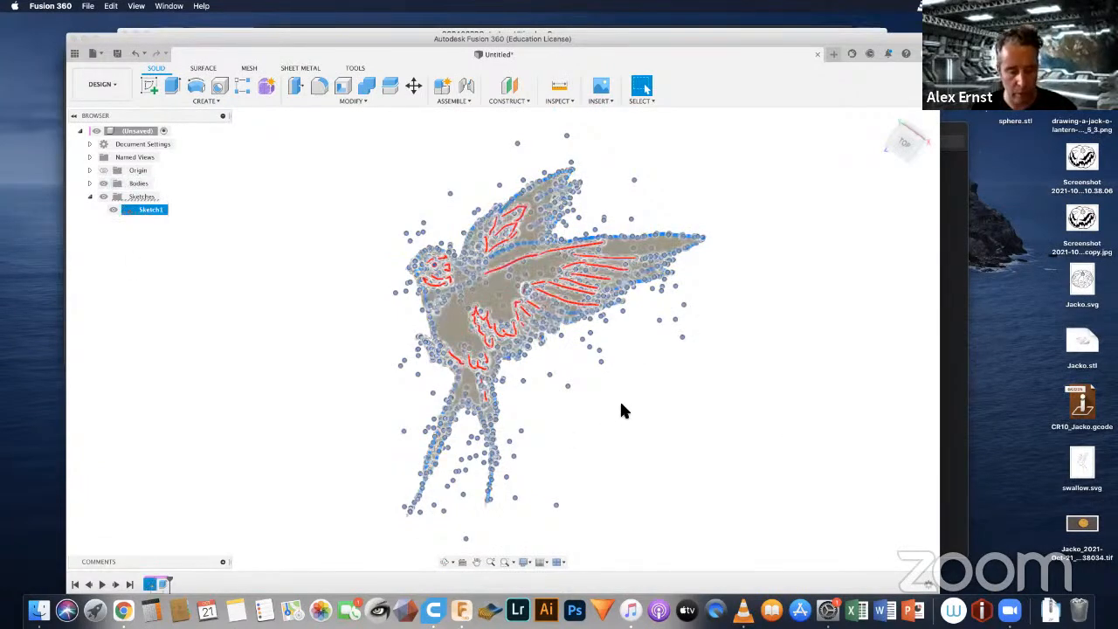
key("e")
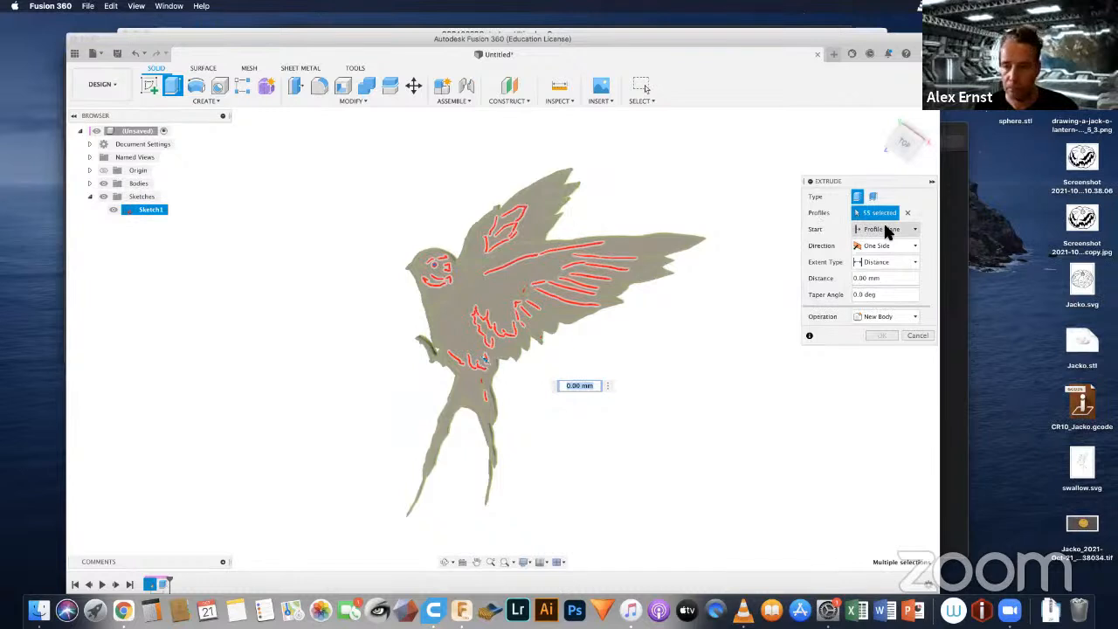
left_click(884, 227)
left_click(875, 266)
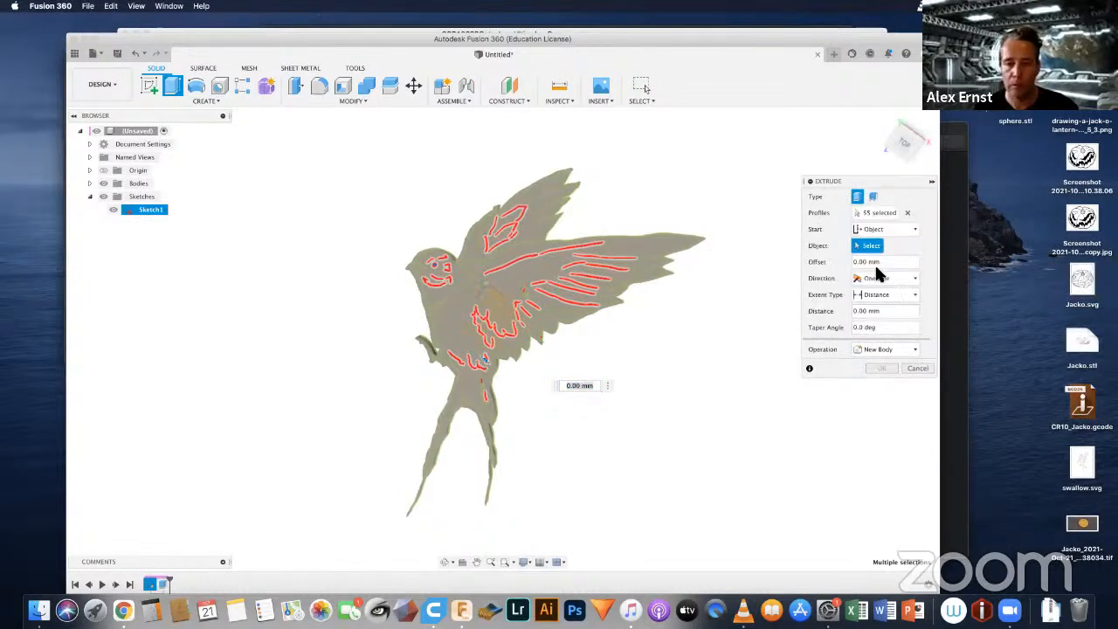
left_click(443, 318)
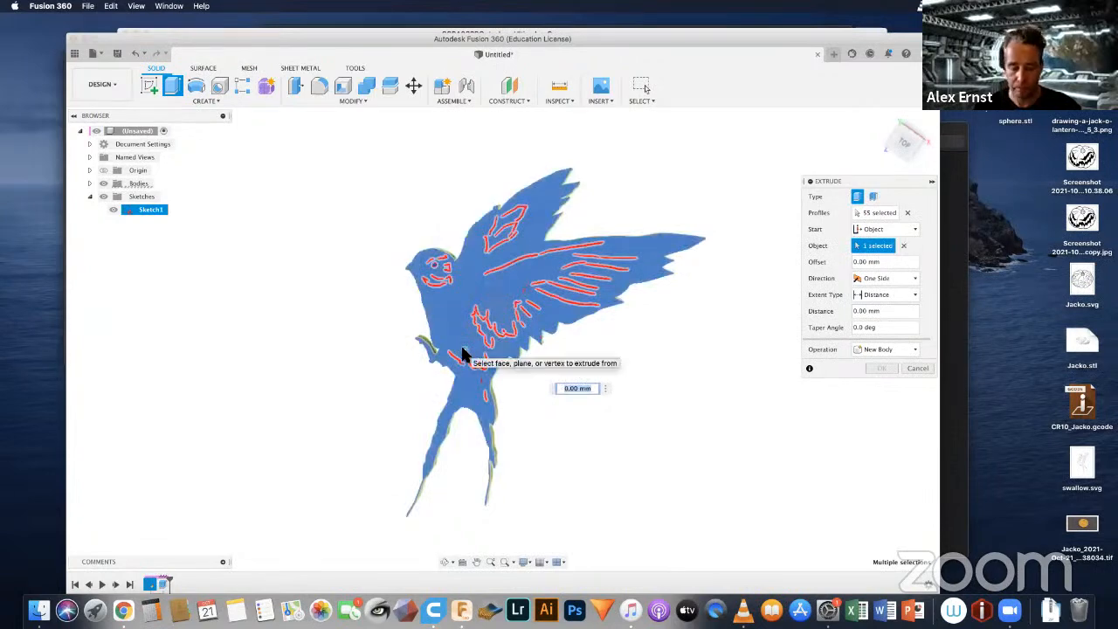
type("-2")
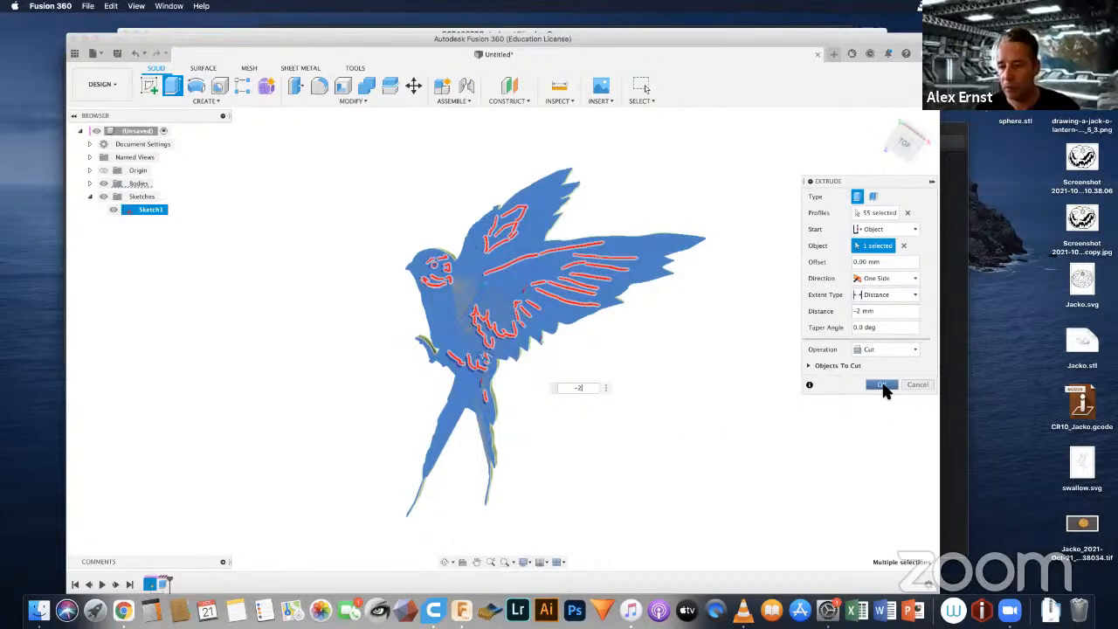
left_click(882, 385)
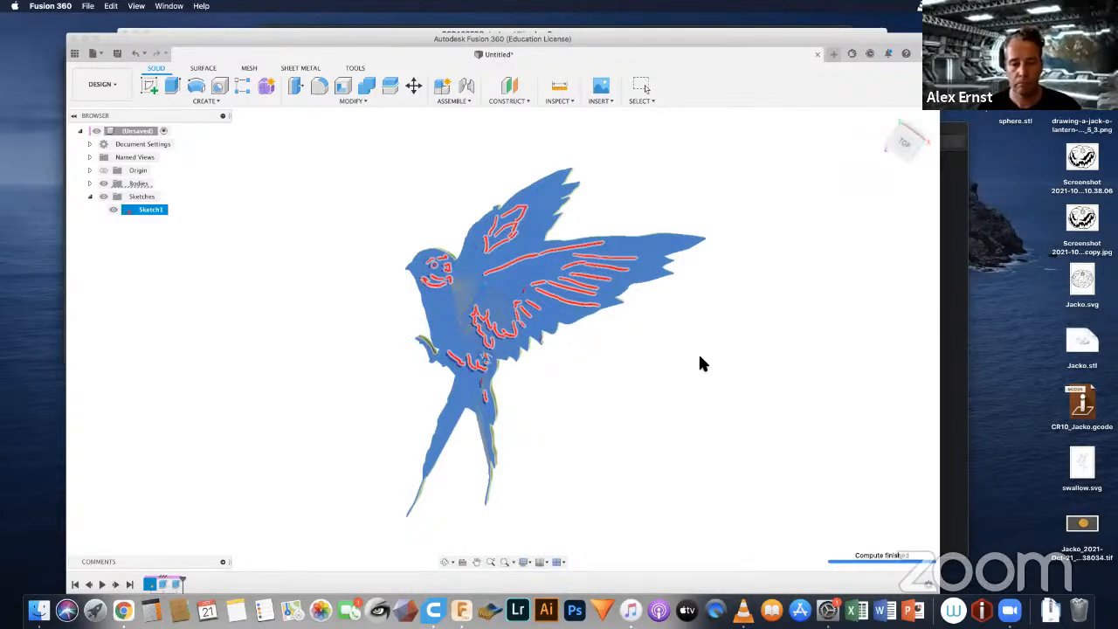
Step: Hide the sketches and turn on component color cycling to inspect the cut detail lines on the swallow
left_click(103, 196)
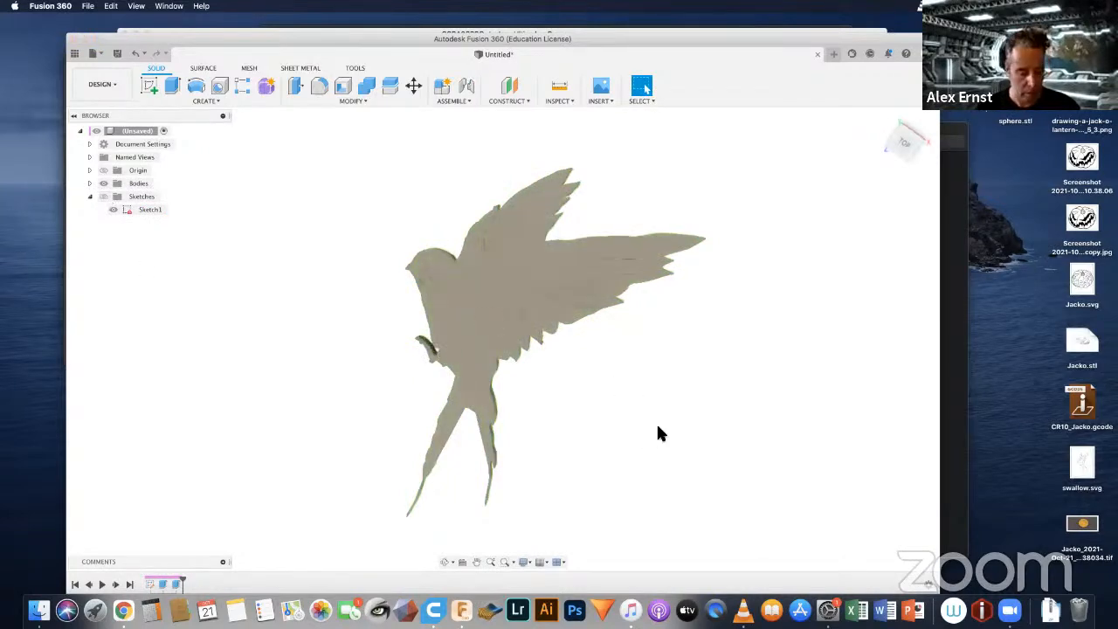
mouse_move(563, 342)
middle_mouse_down("shift")
mouse_move(594, 305)
mouse_move(521, 326)
mouse_move(570, 305)
mouse_move(571, 317)
mouse_move(561, 300)
mouse_move(574, 328)
middle_mouse_up("shift")
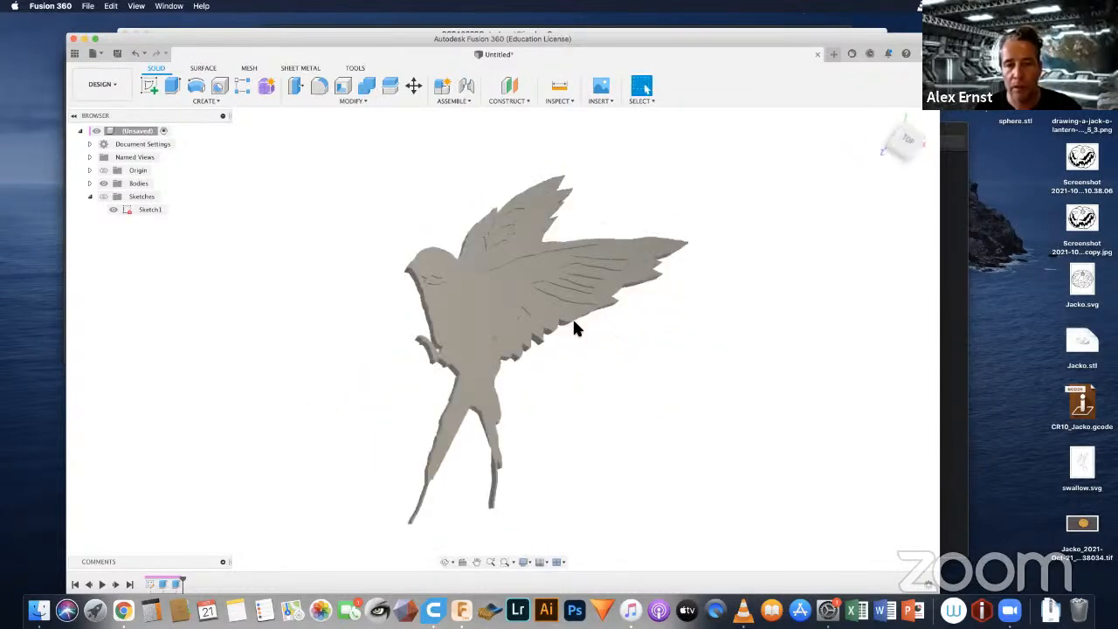
left_click(559, 101)
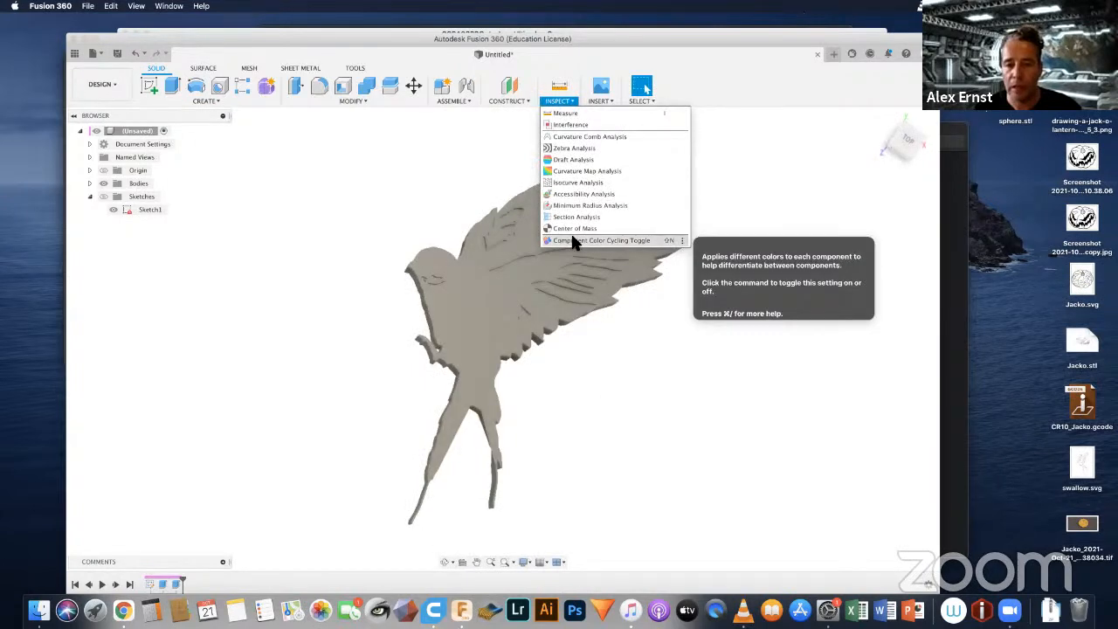
left_click(601, 240)
middle_click_drag(701, 325, 695, 278, "shift")
scroll(486, 270, "up", 8)
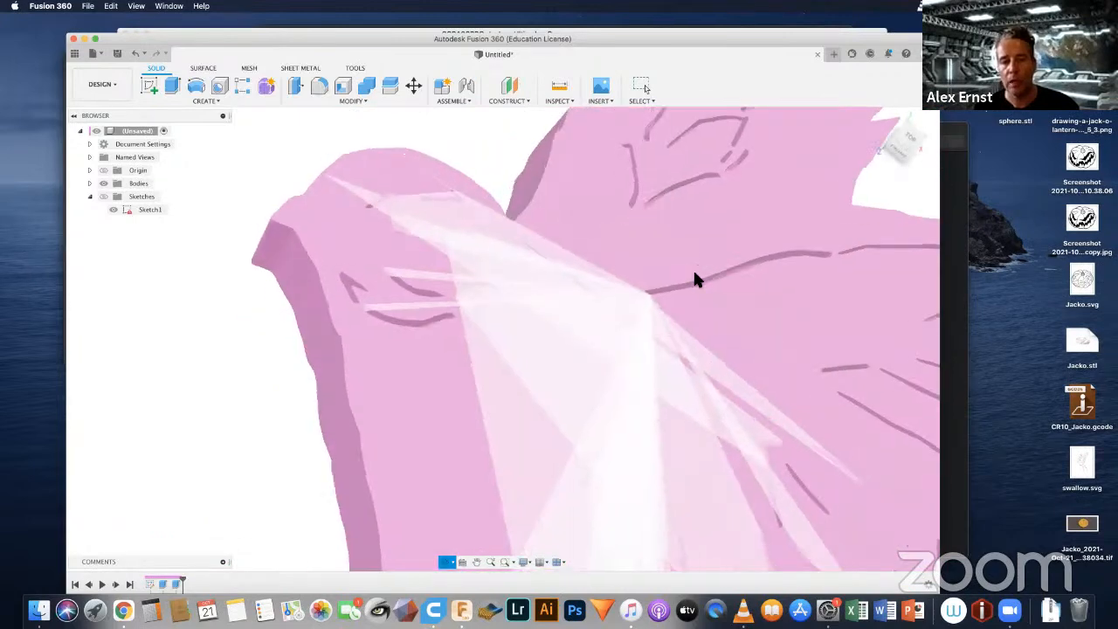
scroll(697, 273, "down", 5)
scroll(697, 275, "down", 5)
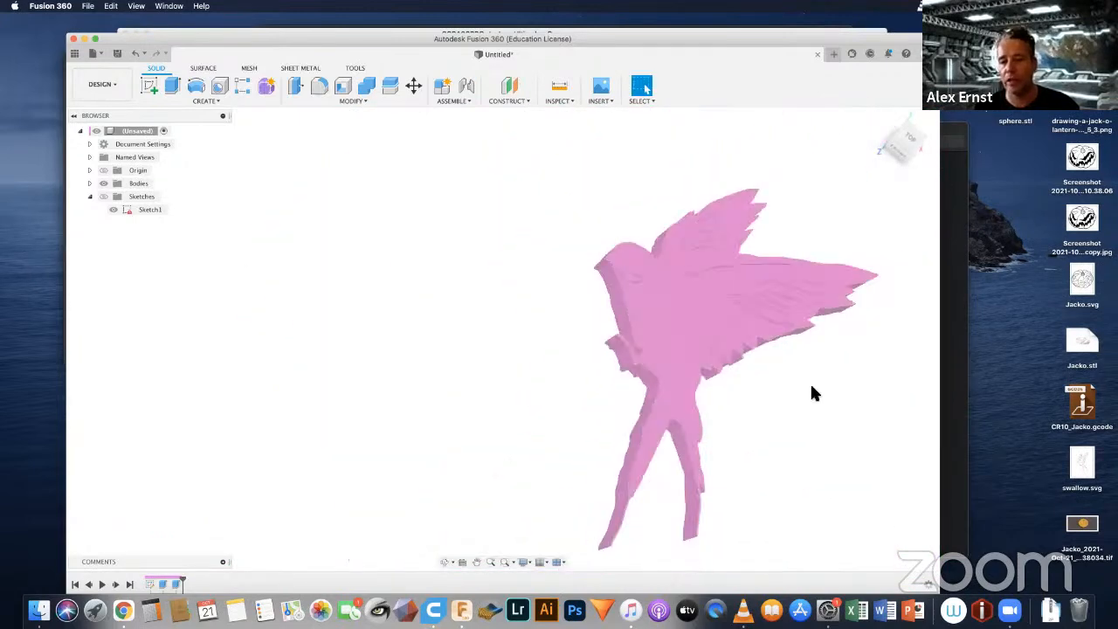
middle_click_drag(810, 393, 674, 327, "shift")
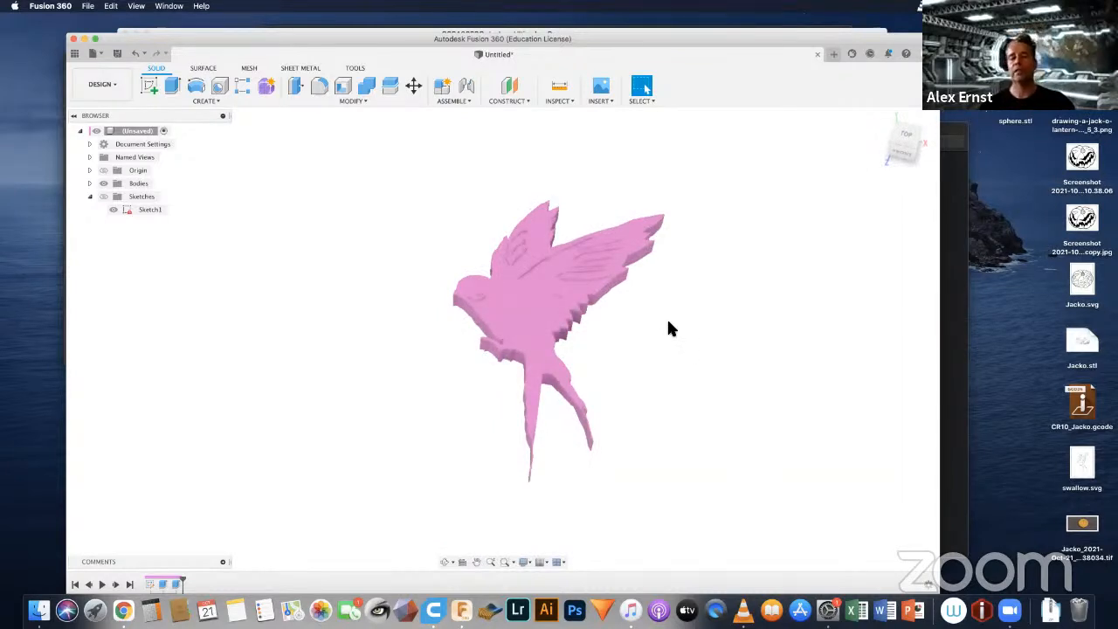
Step: Set the visual style to Shaded with Visible Edges Only and inspect the engraved lines on the wings and body
left_click(523, 561)
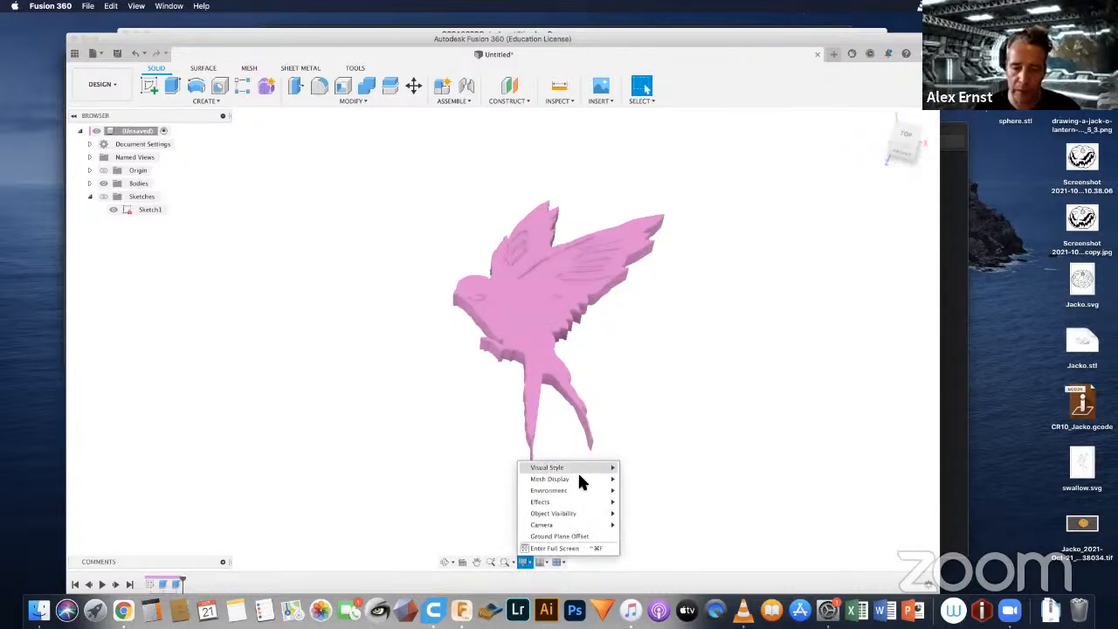
mouse_move(586, 467)
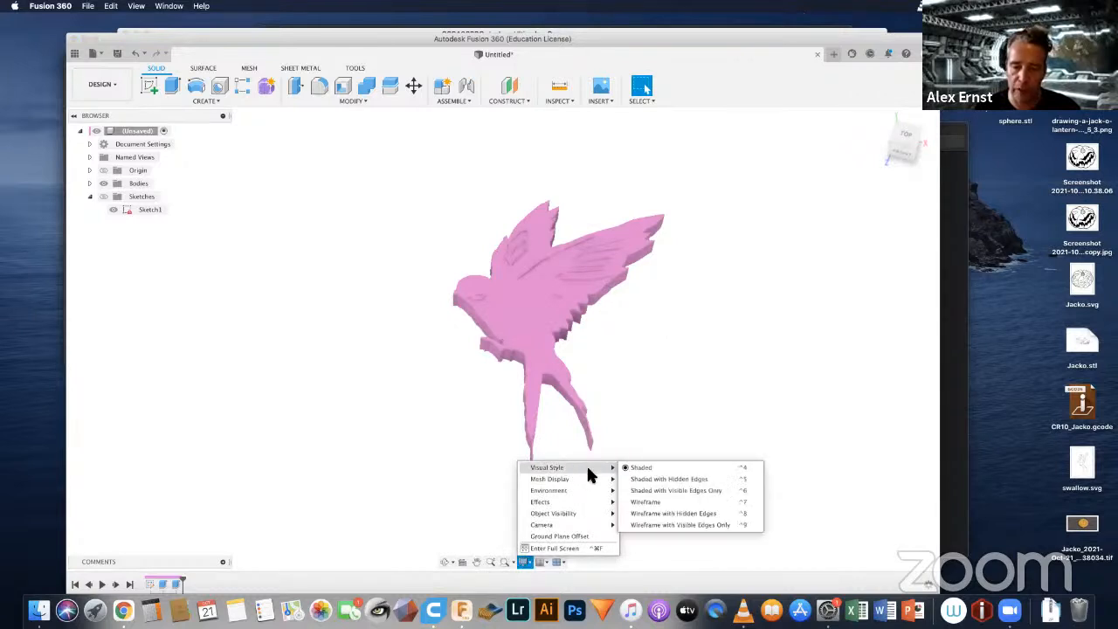
left_click(672, 490)
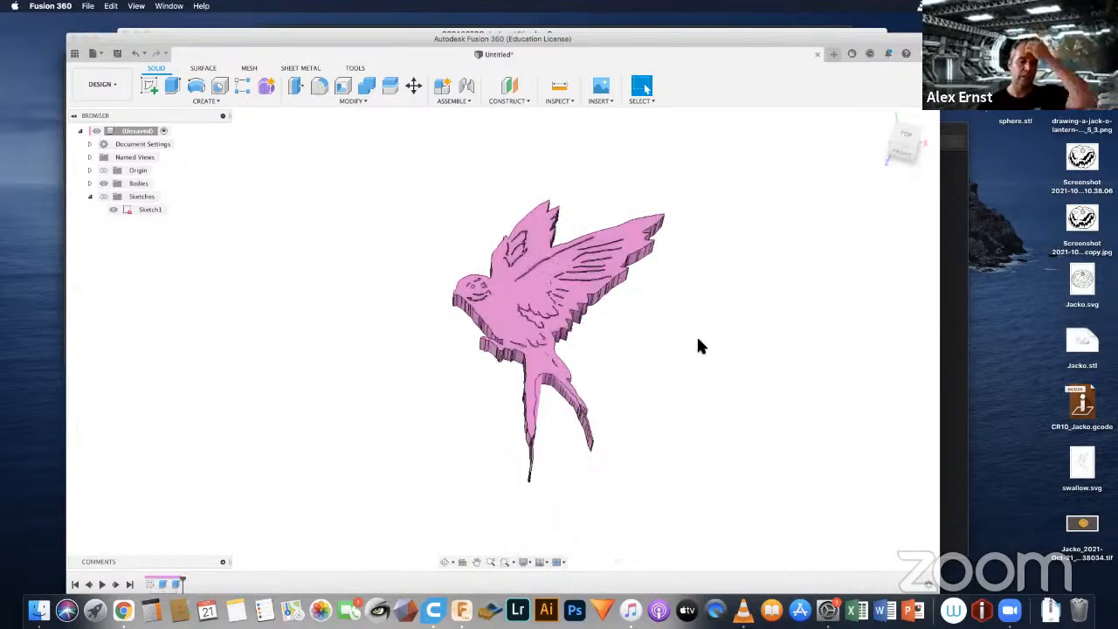
scroll(581, 331, "up", 8)
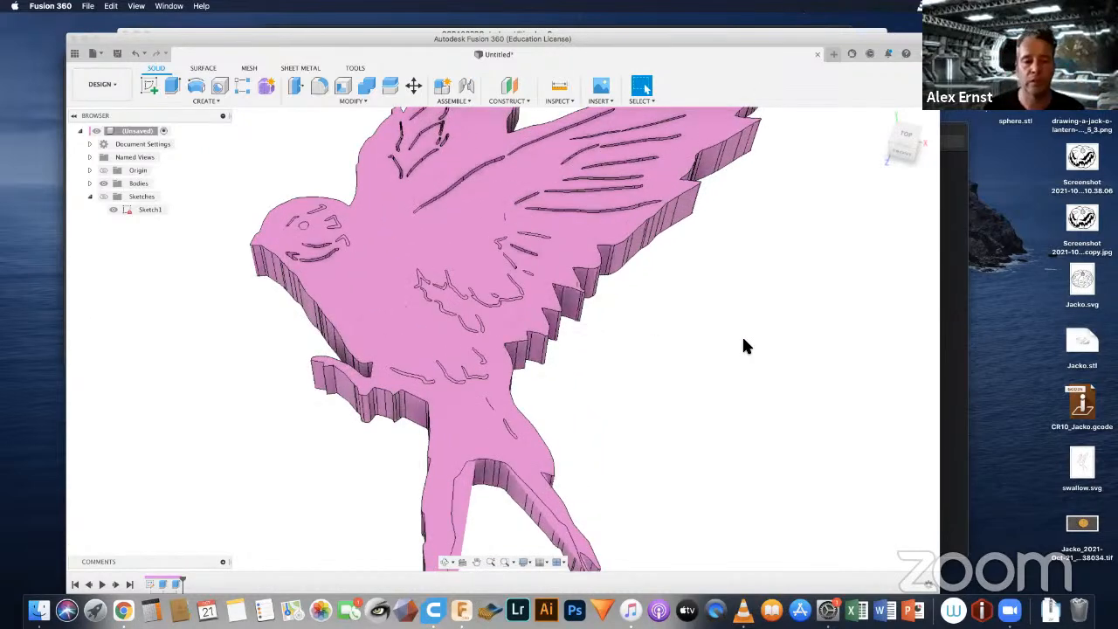
scroll(744, 339, "down", 3)
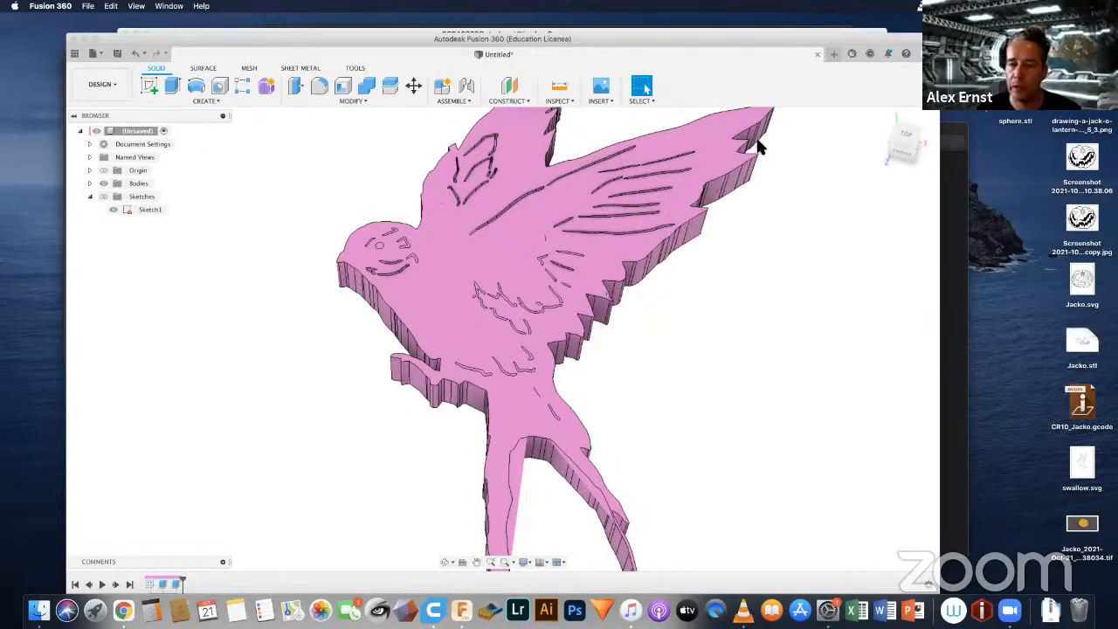
scroll(677, 281, "down", 5)
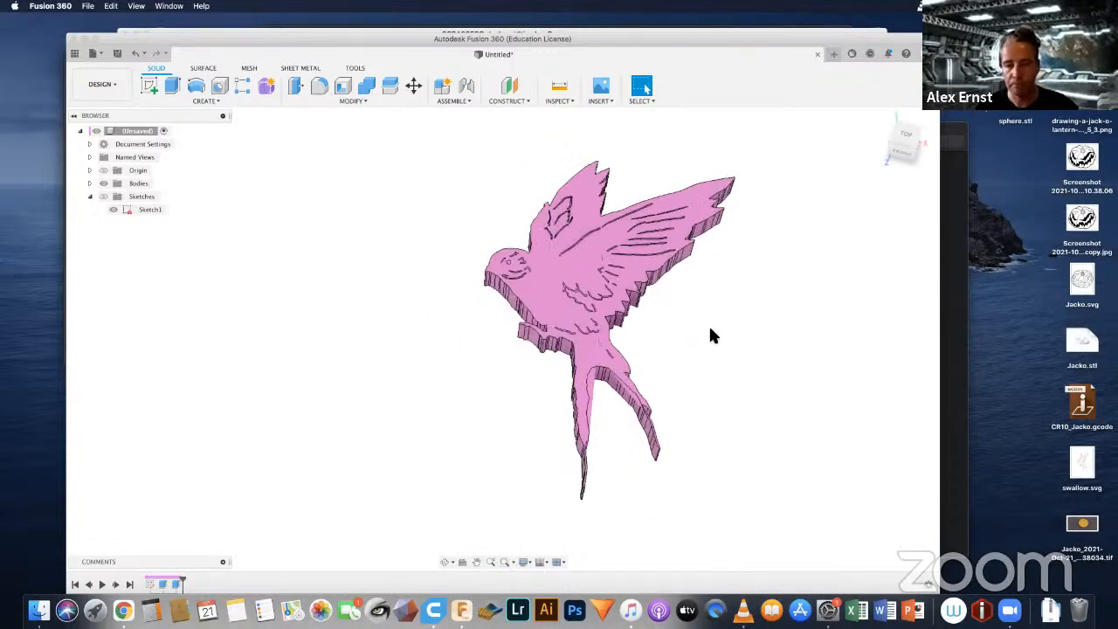
middle_click_drag(708, 332, 684, 348, "shift")
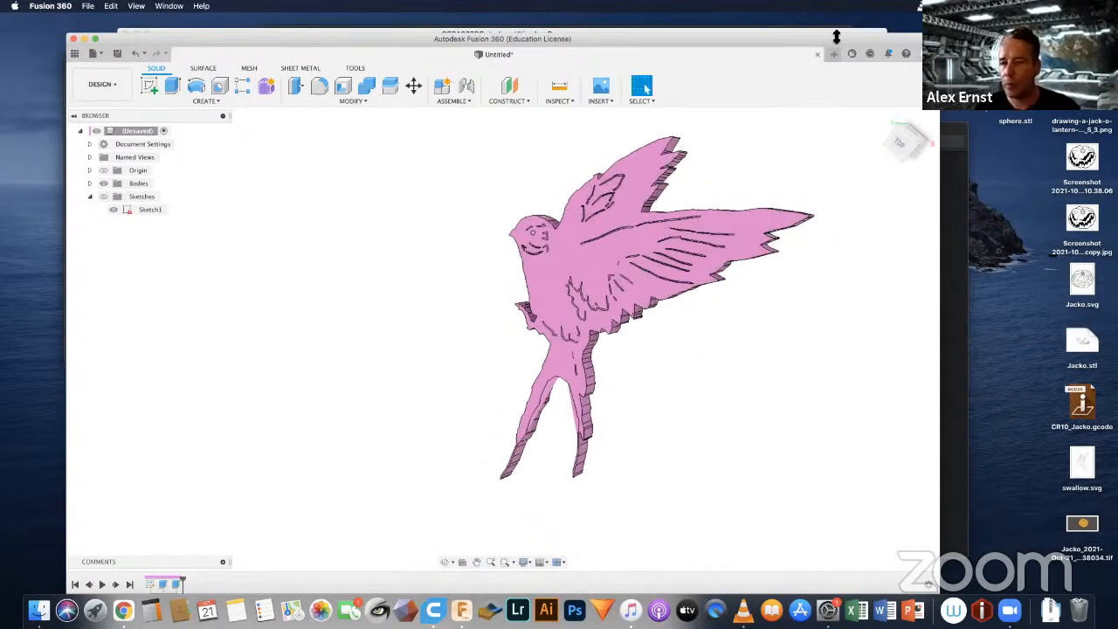
left_click_drag(835, 37, 818, 74)
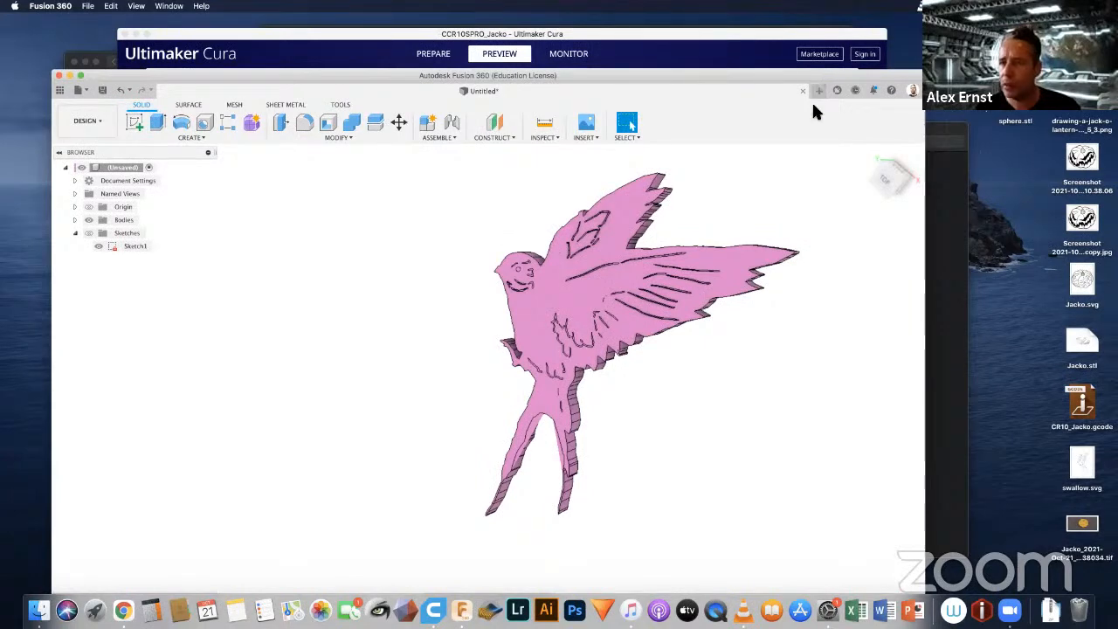
mouse_move(822, 69)
left_mouse_down()
mouse_move(821, 39)
mouse_move(824, 52)
left_mouse_up()
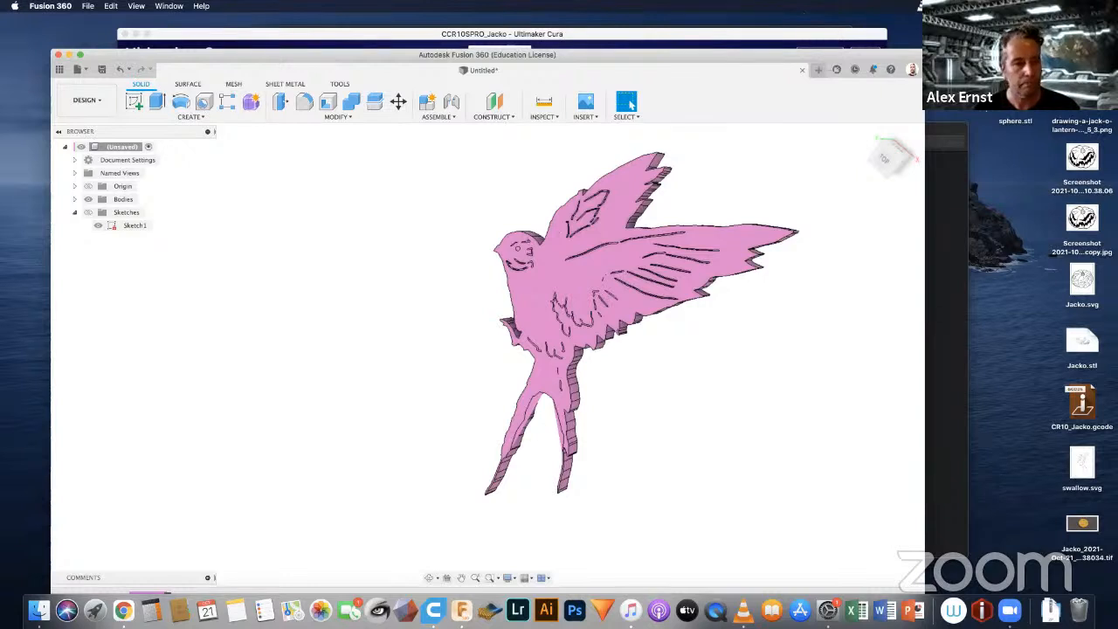
left_click(802, 71)
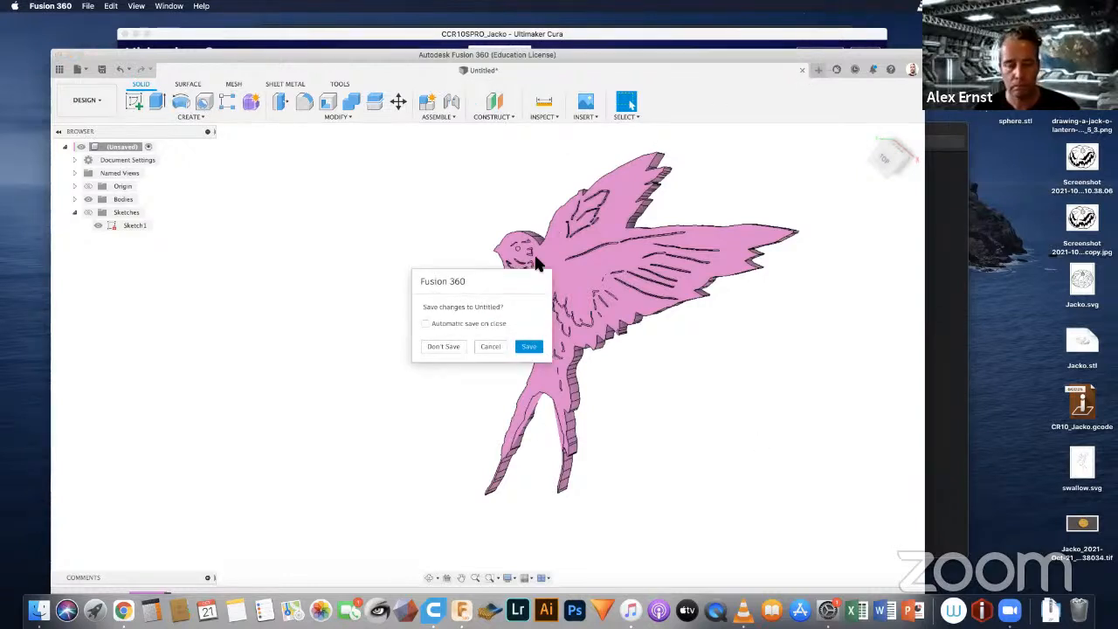
left_click(529, 346)
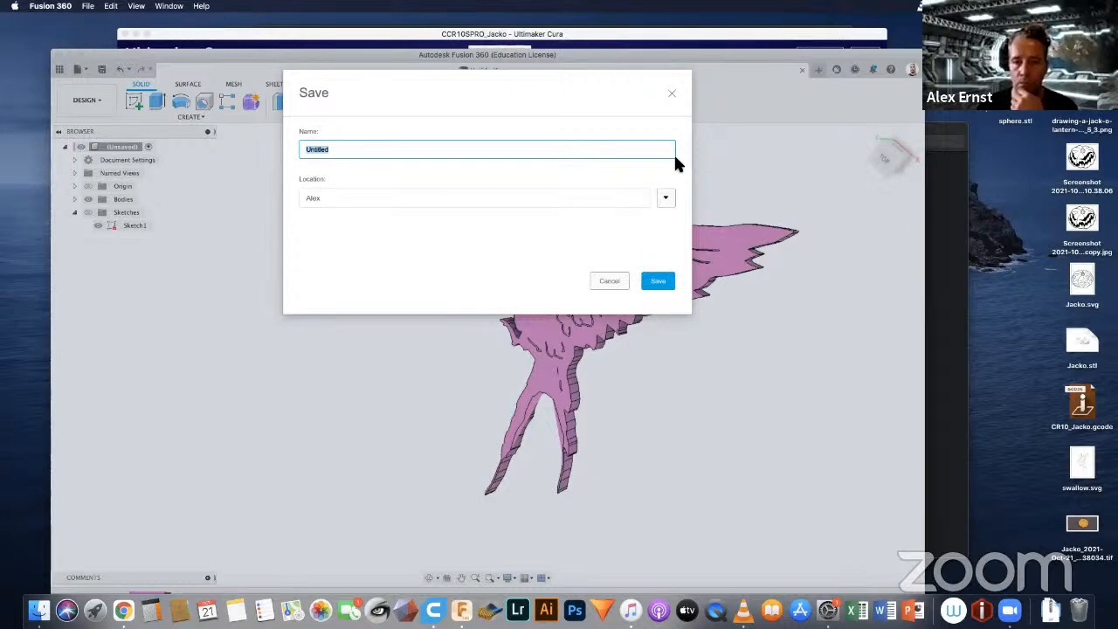
left_click(671, 93)
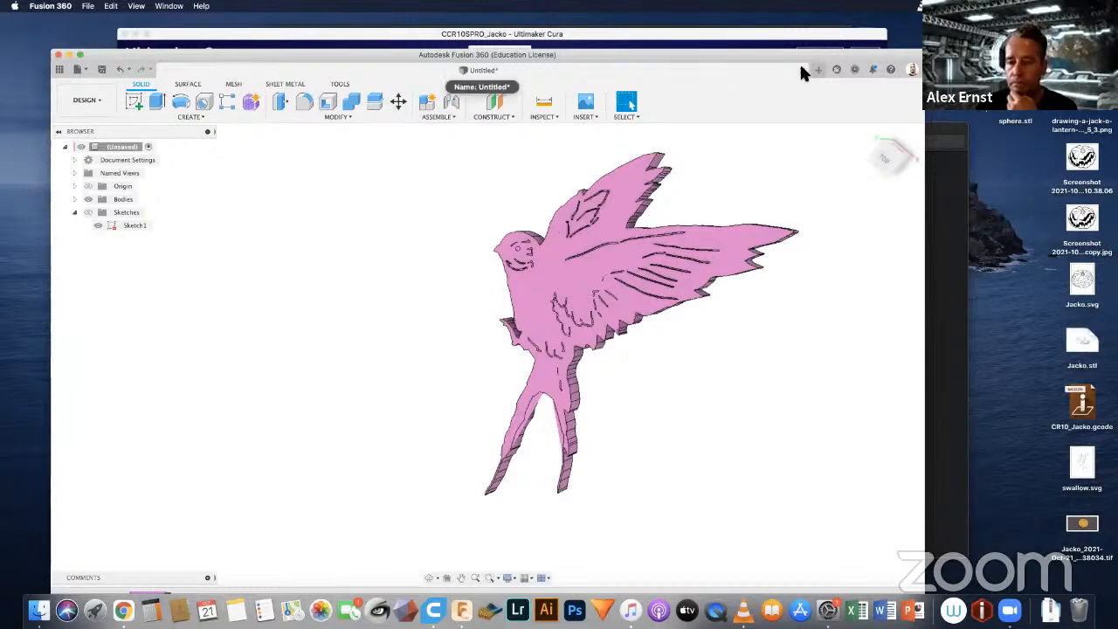
Step: Close the swallow design without saving its changes
key("super+w")
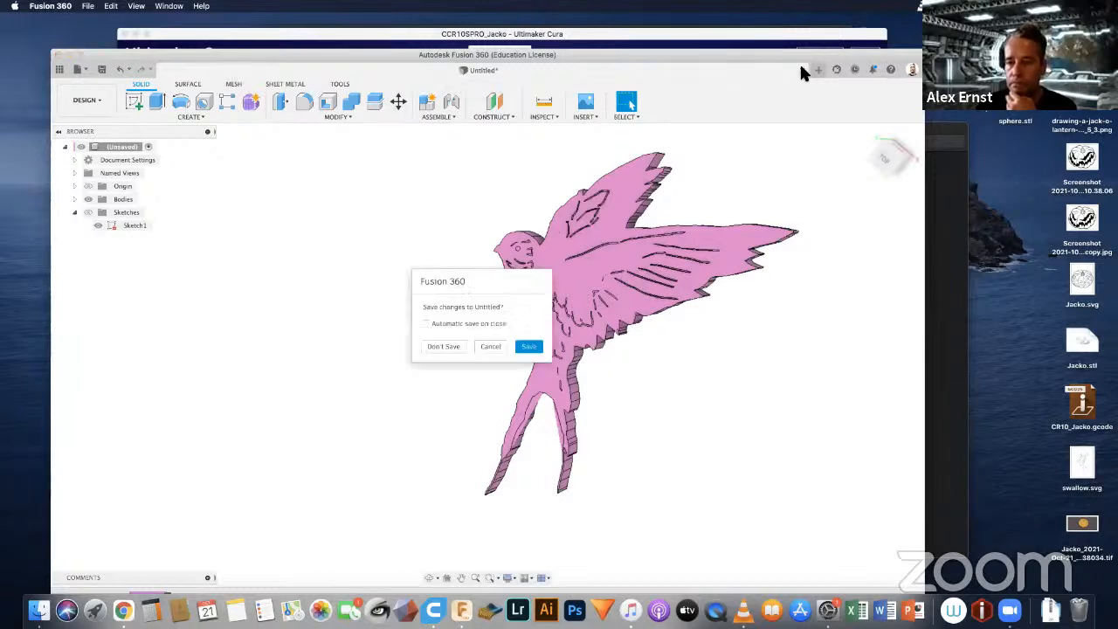
left_click(451, 346)
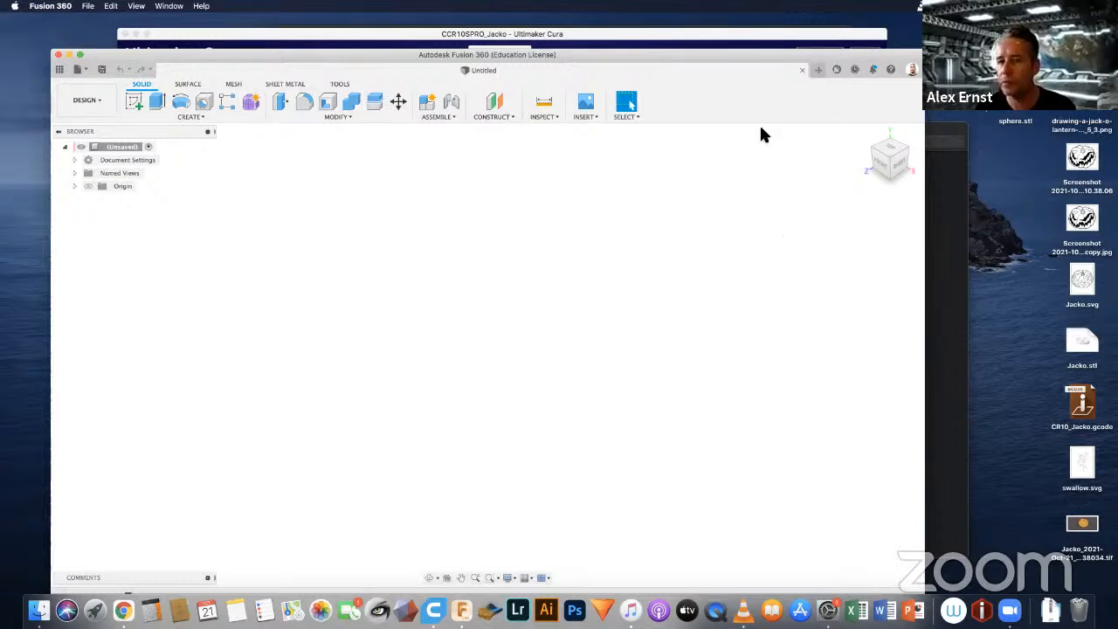
left_click_drag(747, 58, 765, 50)
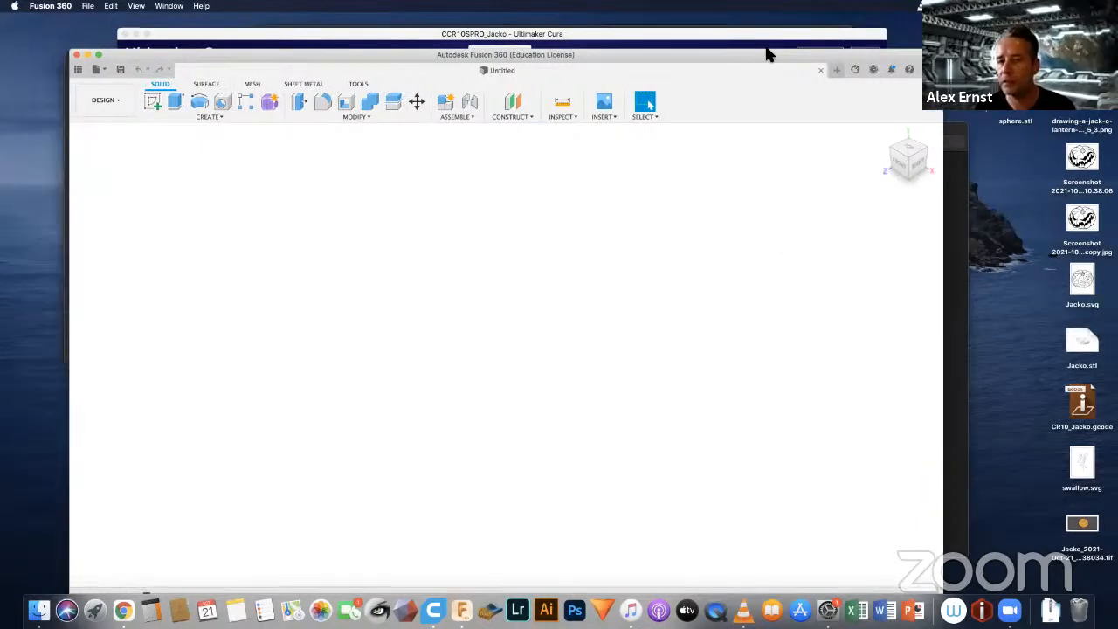
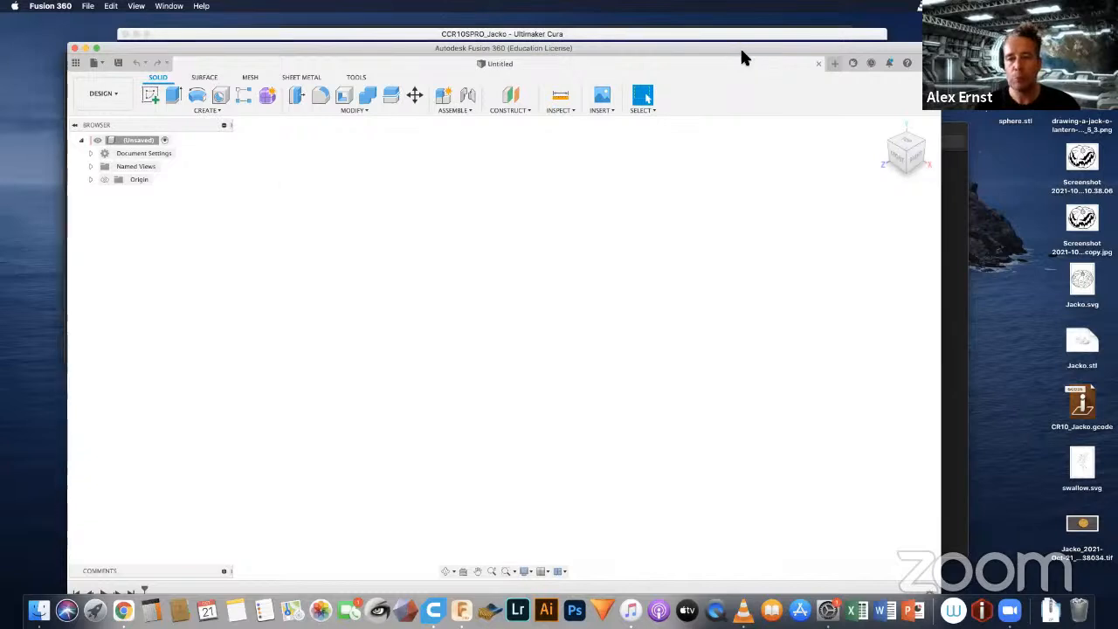
mouse_move(739, 46)
left_mouse_down()
mouse_move(718, 99)
mouse_move(743, 50)
left_mouse_up()
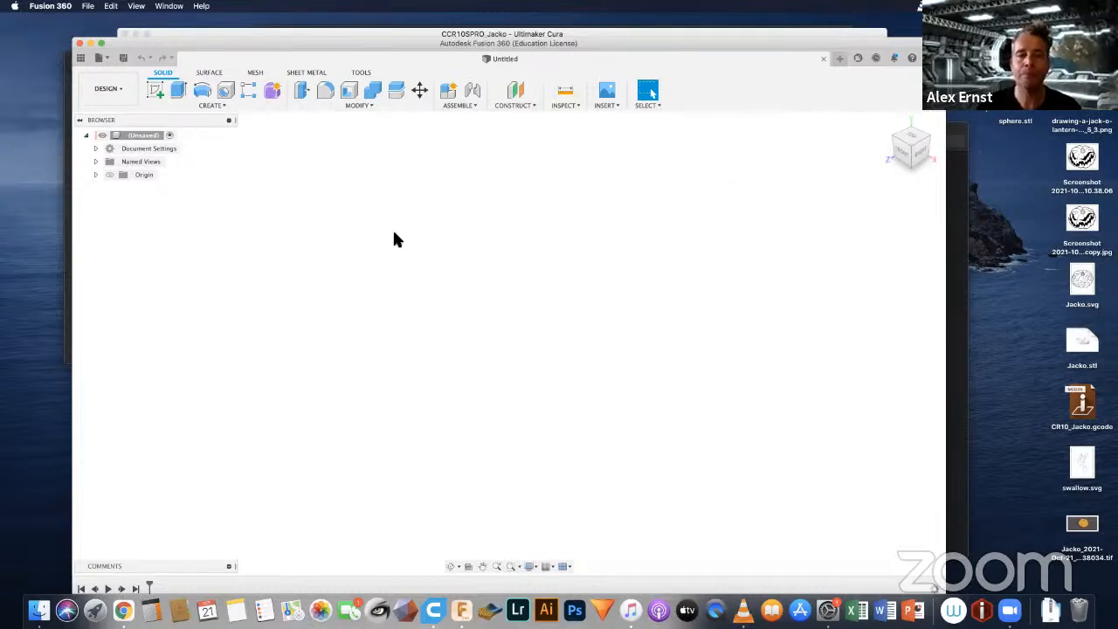
left_click(125, 94)
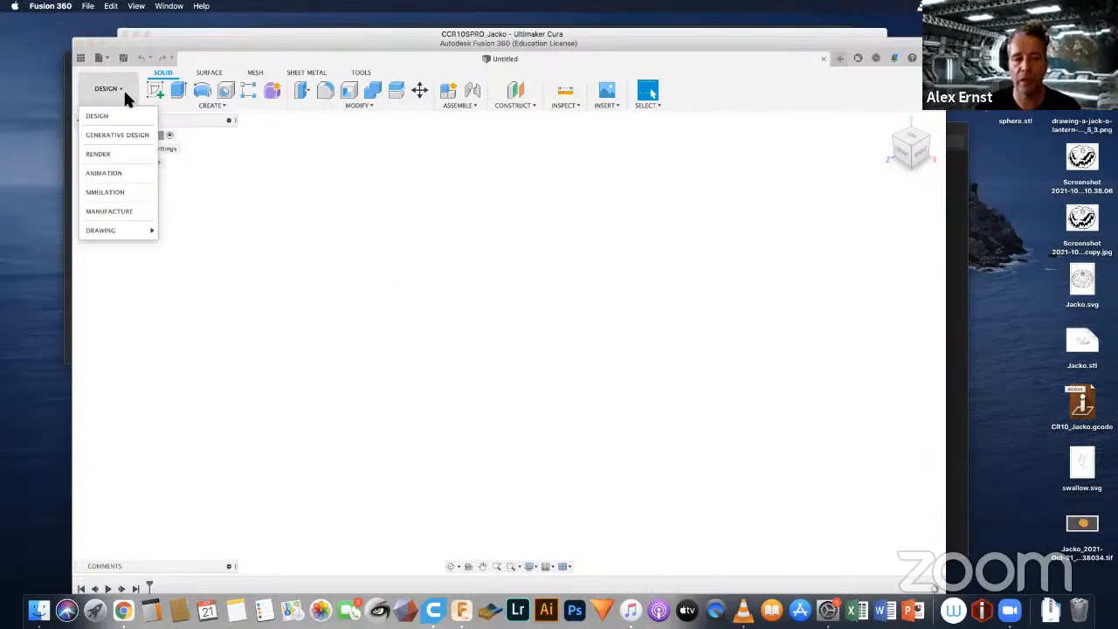
left_click(124, 95)
left_click(125, 95)
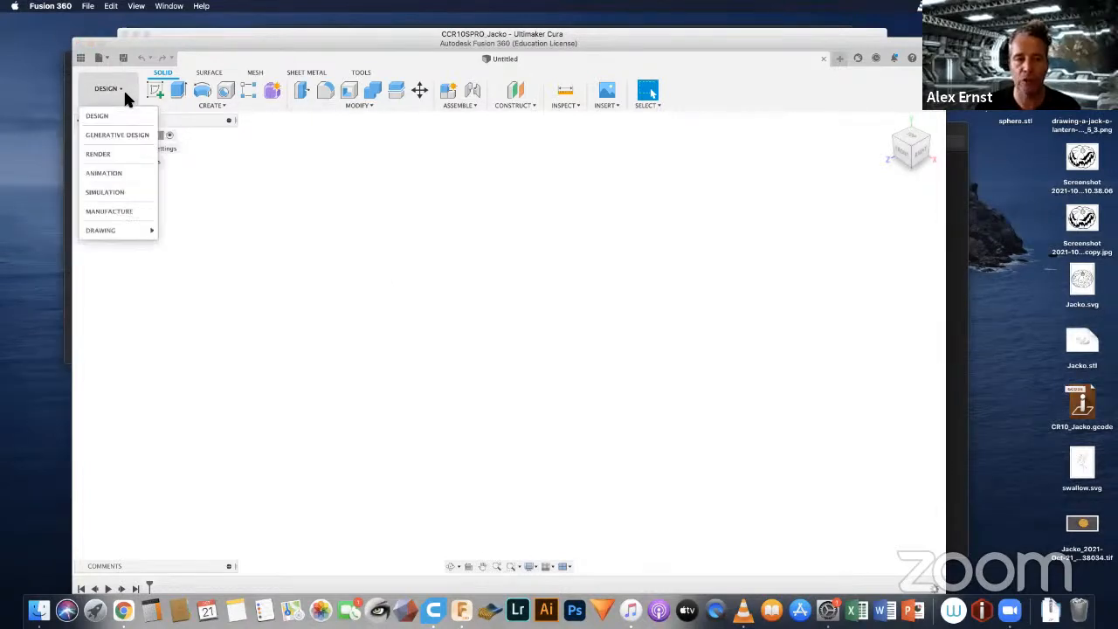
left_click(125, 94)
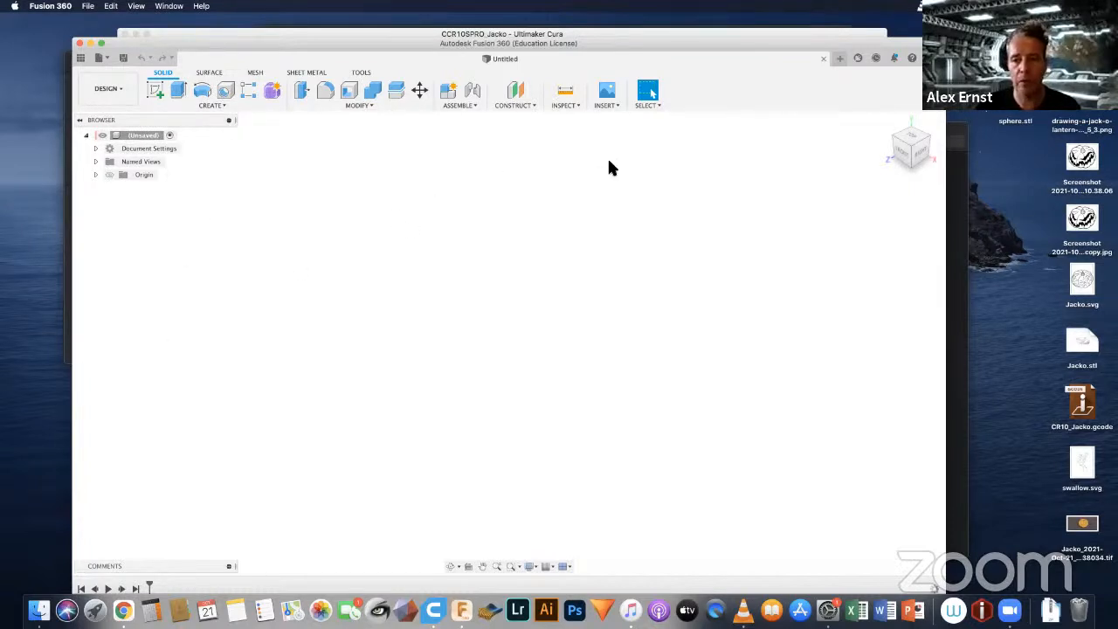
Step: Sketch a 70 mm diameter circle centred on the origin on the horizontal plane and finish the sketch
left_click(912, 139)
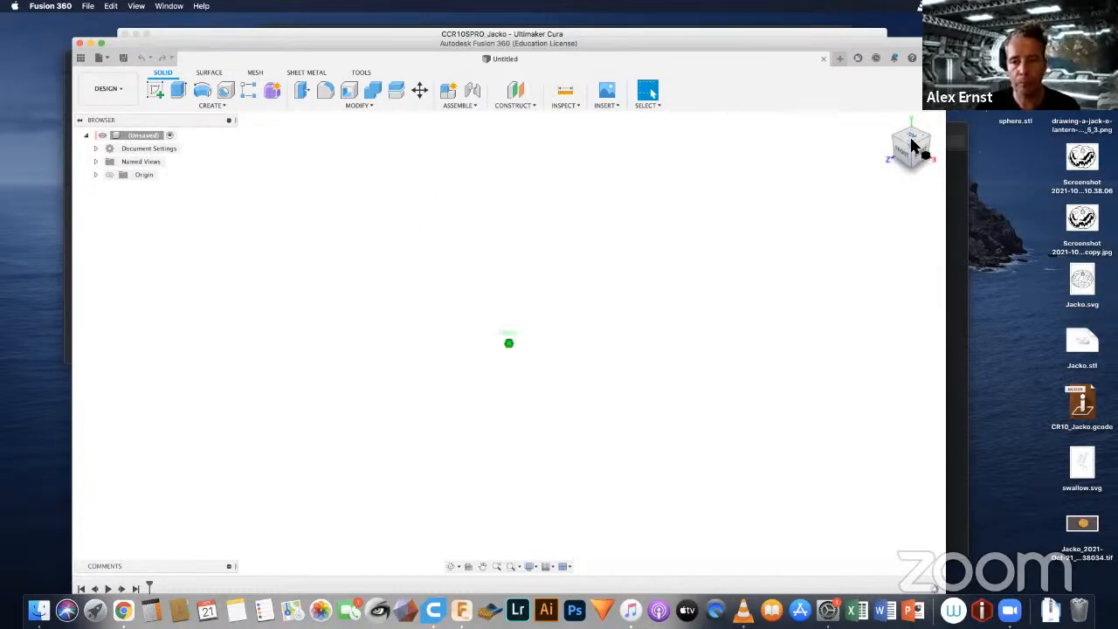
left_click(913, 139)
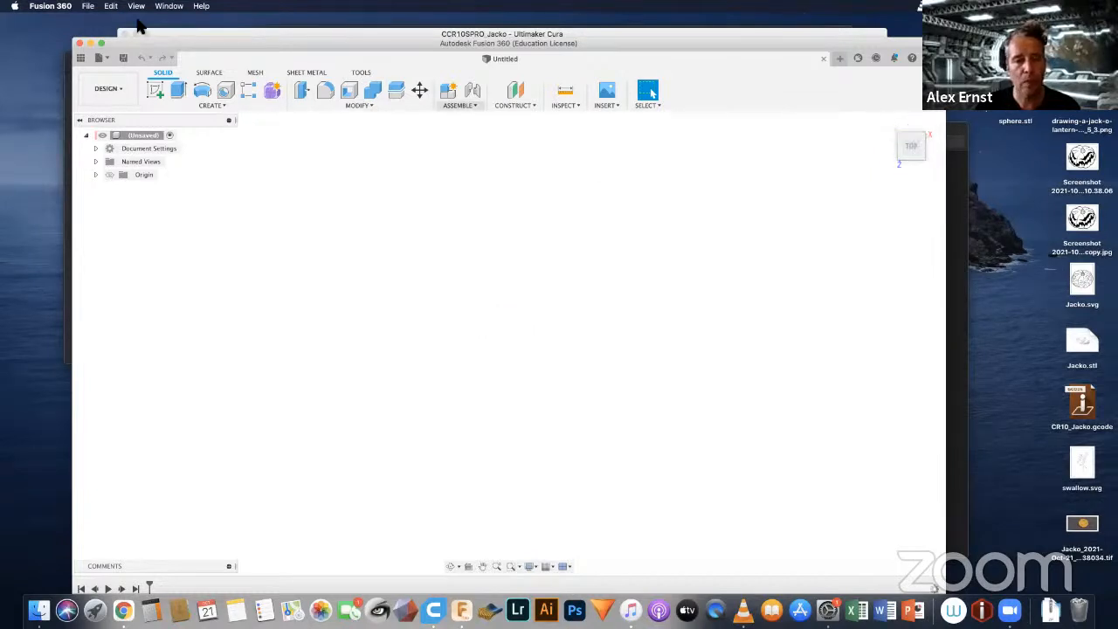
left_click(210, 105)
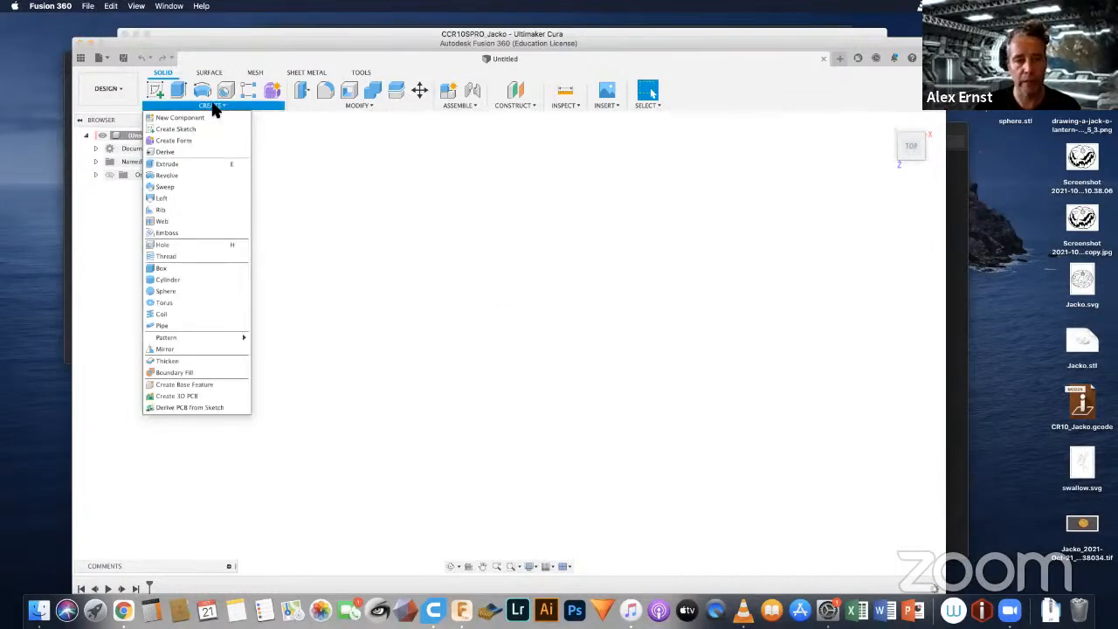
left_click(182, 129)
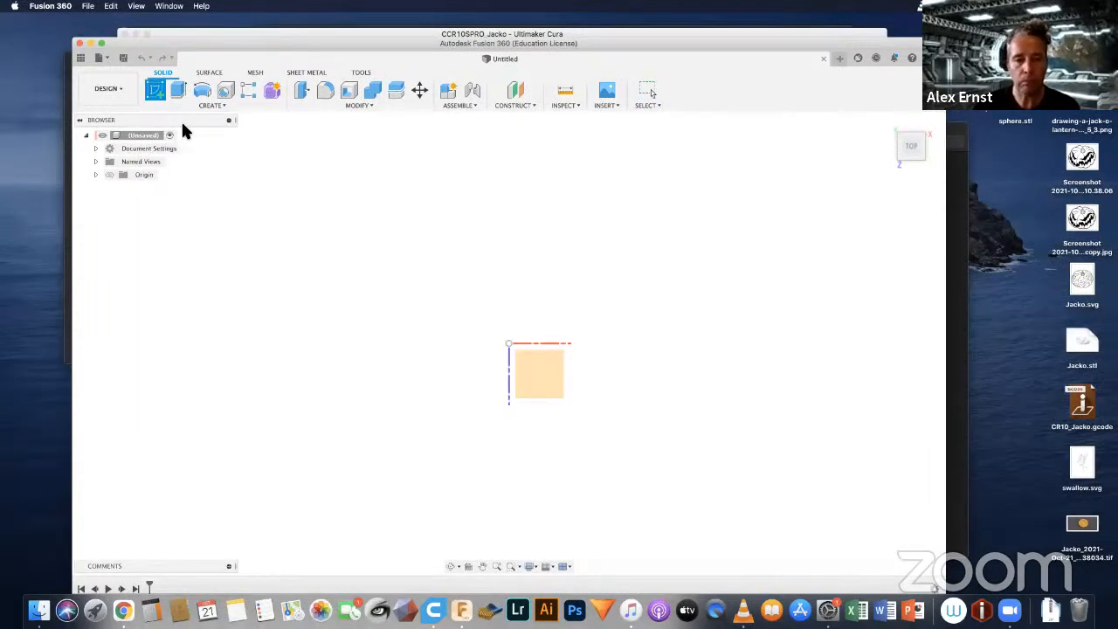
left_click(544, 367)
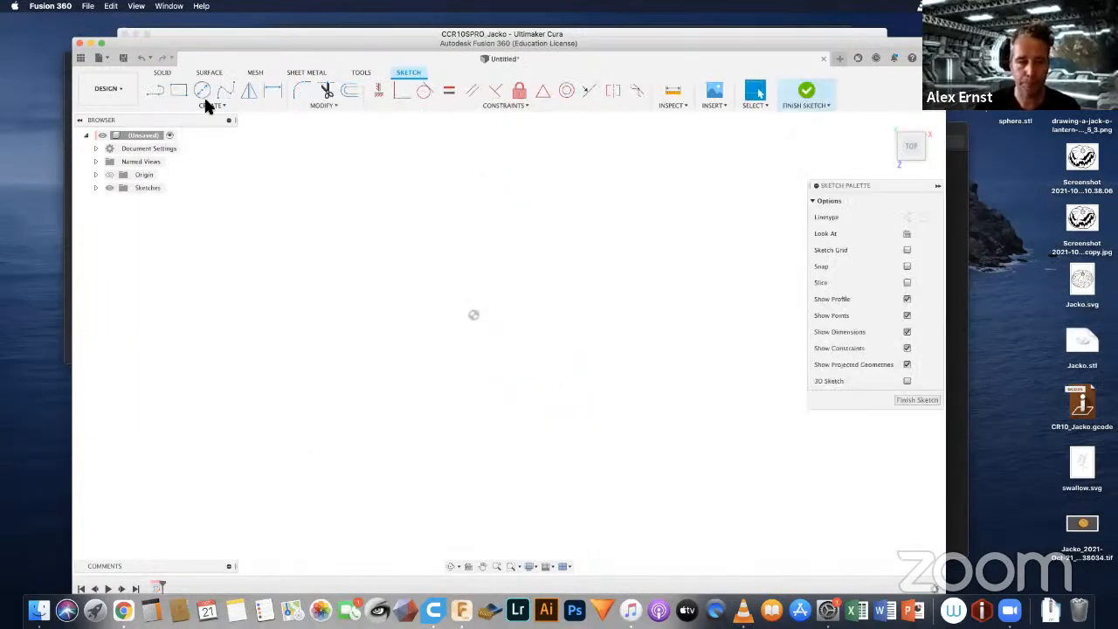
left_click(202, 91)
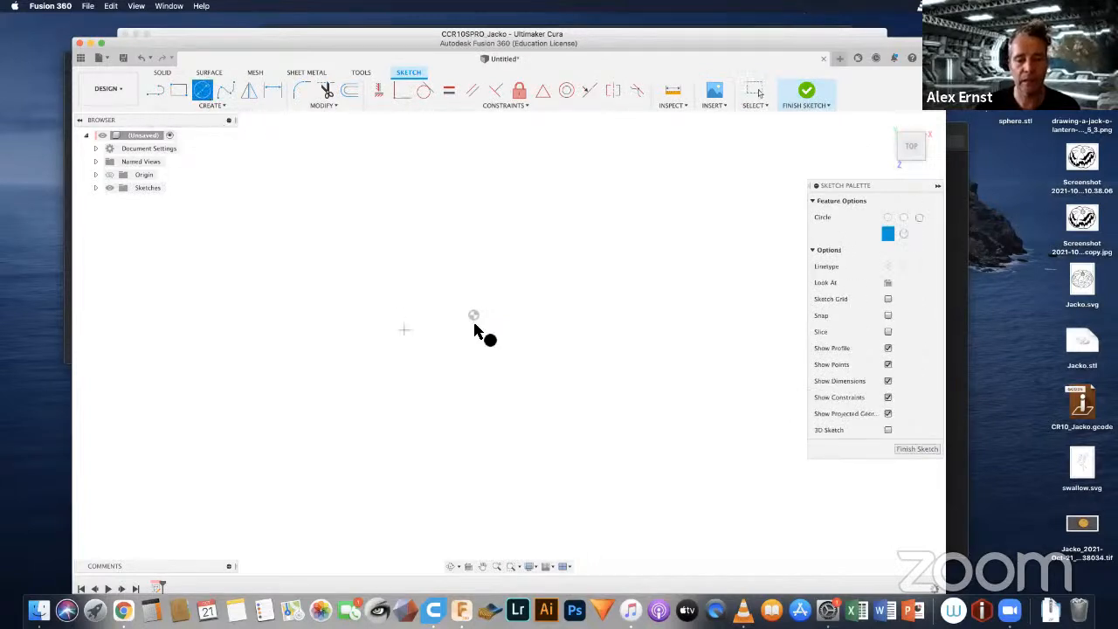
left_click(472, 315)
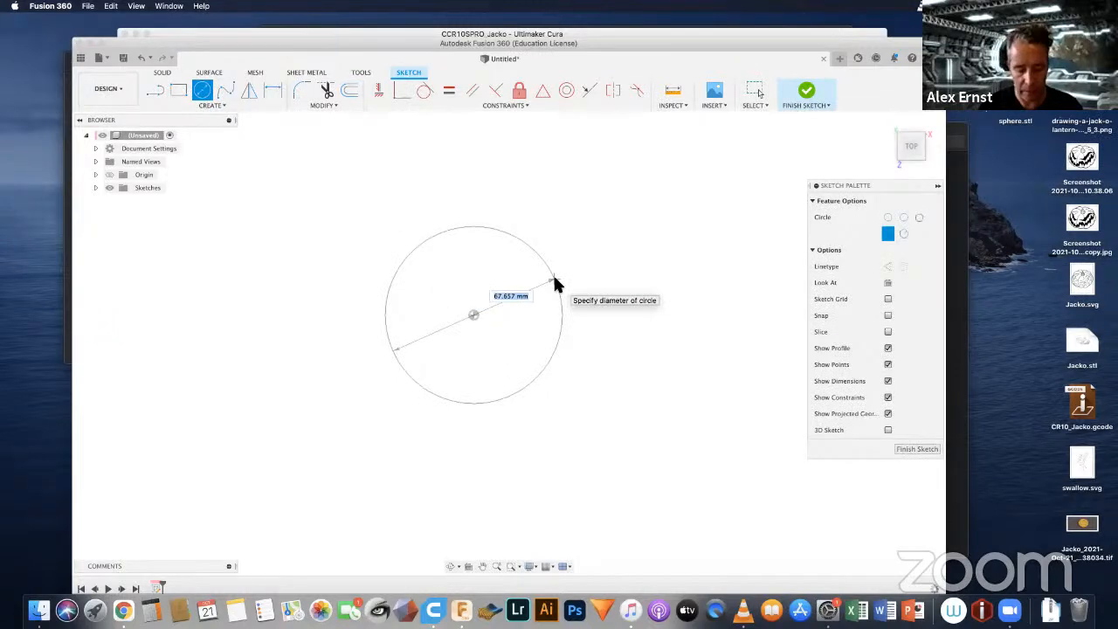
type("70")
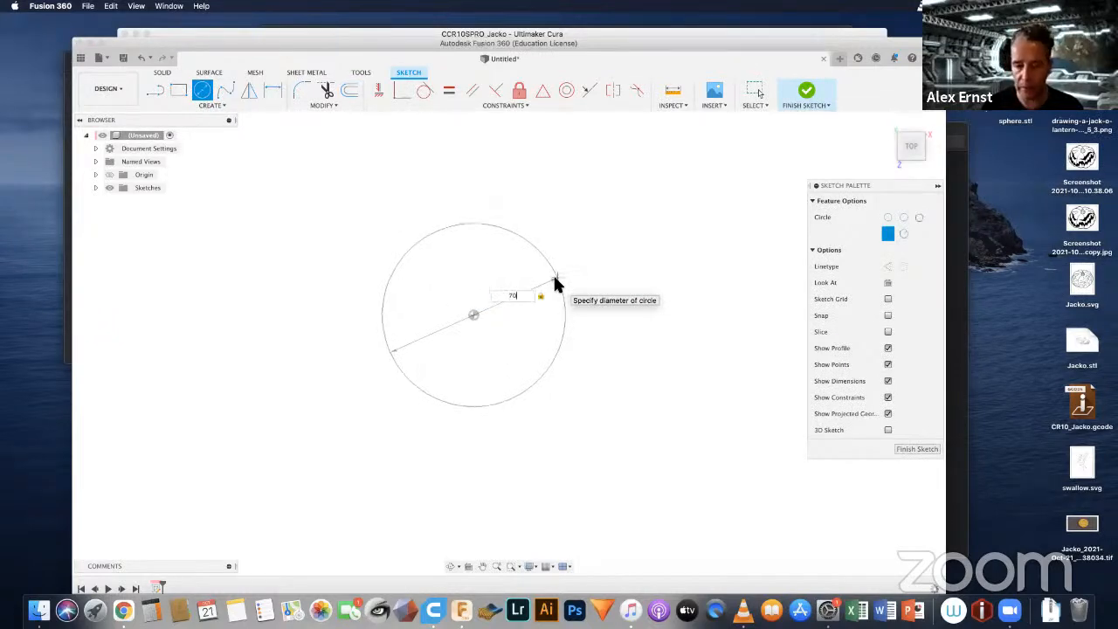
key("Return")
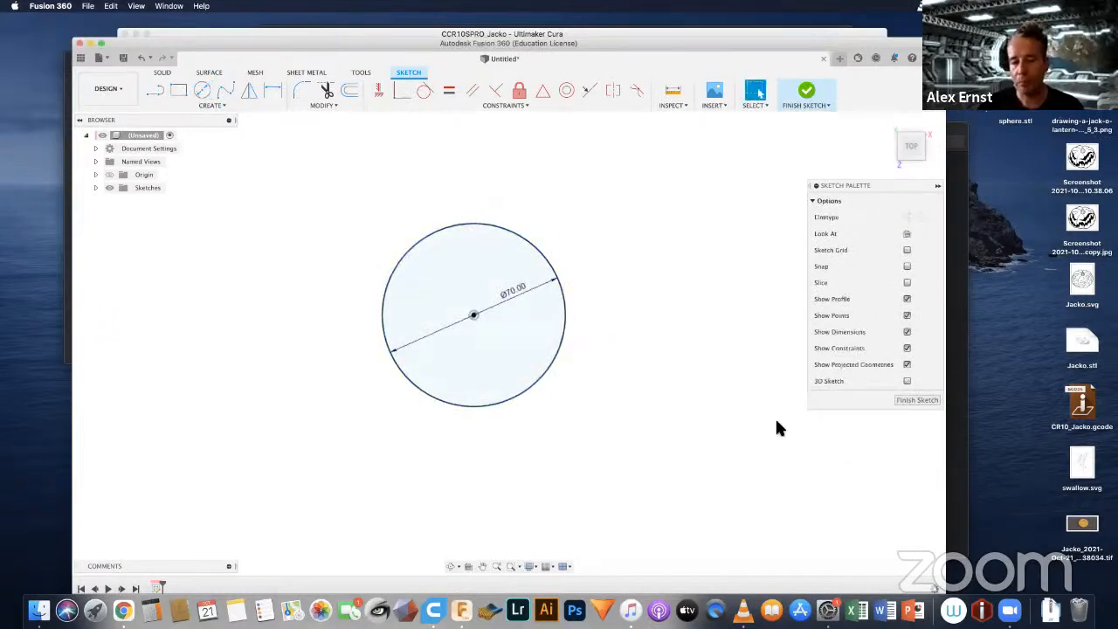
left_click(916, 400)
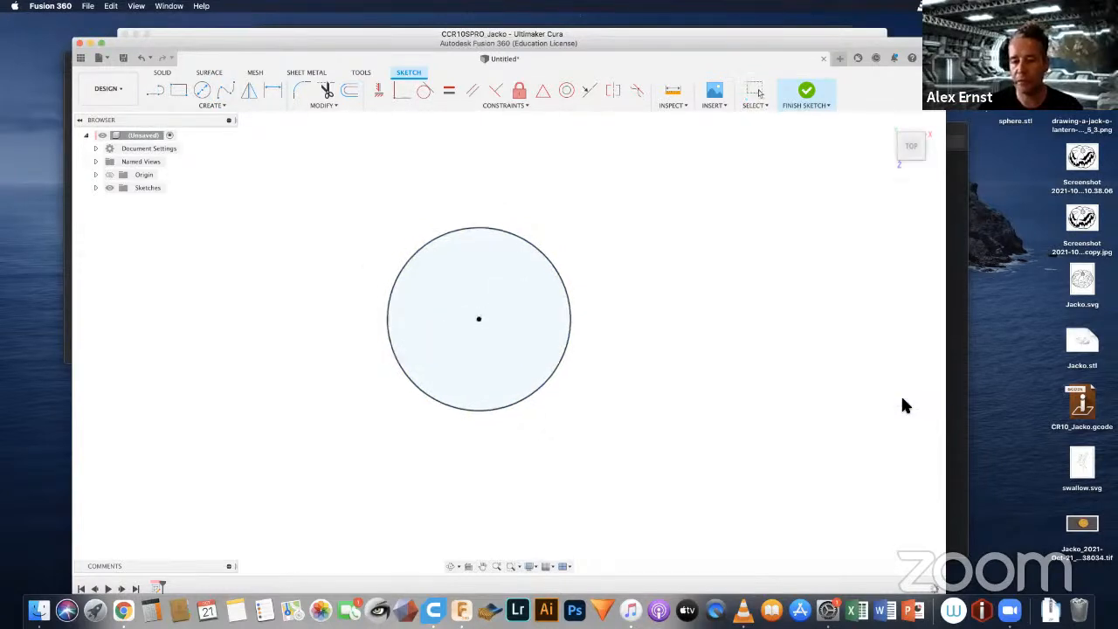
Step: Extrude the circle profile 100 mm upward as a new body
mouse_move(896, 166)
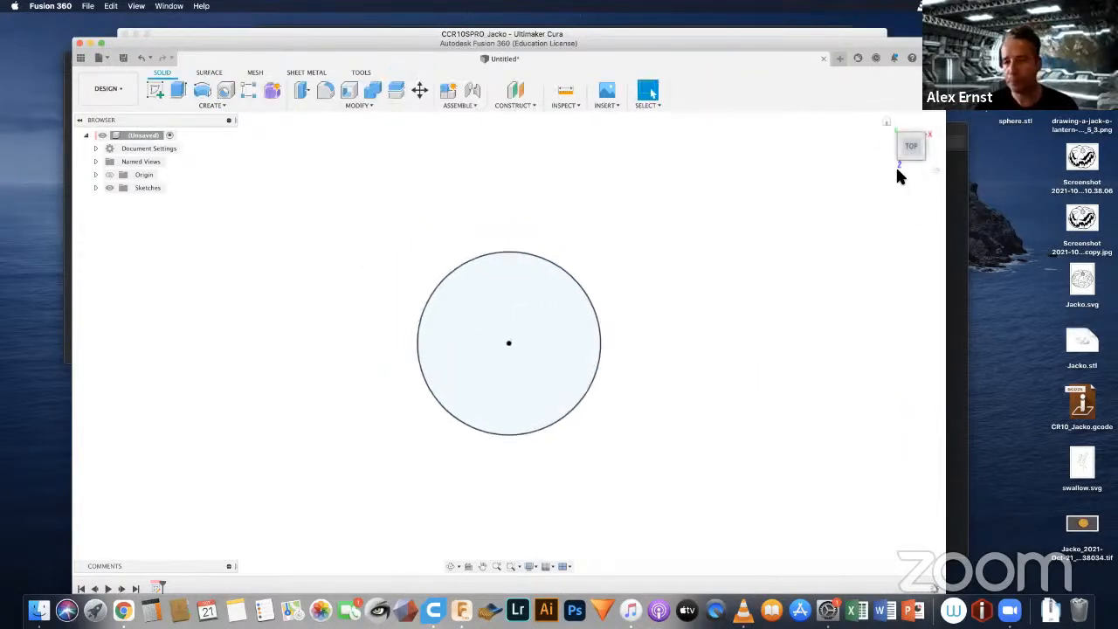
left_click(885, 124)
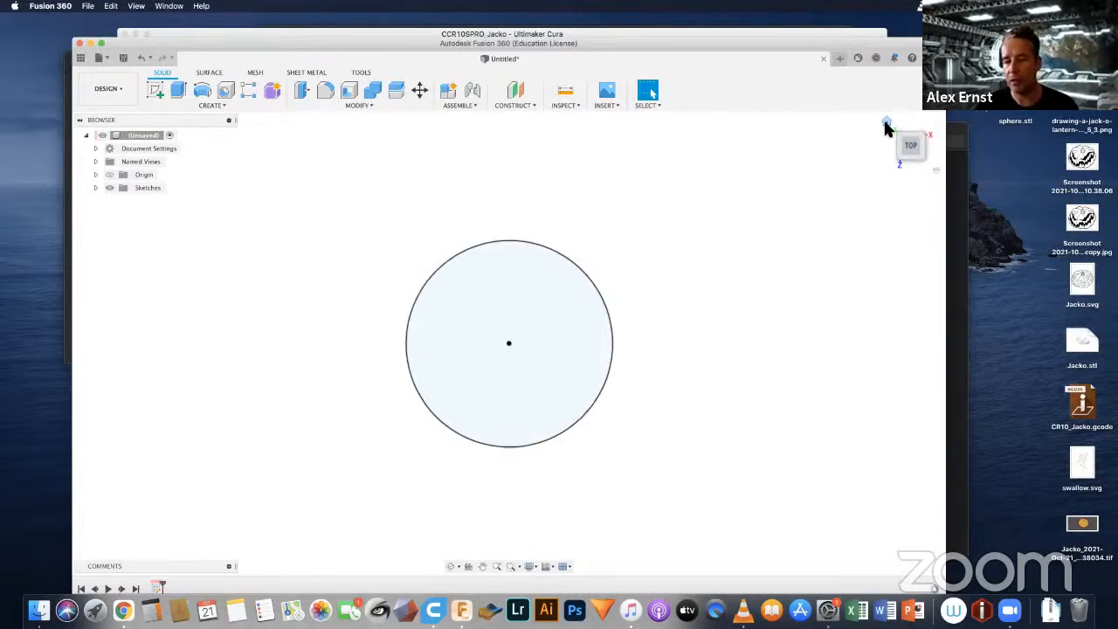
left_click(599, 394)
key("e")
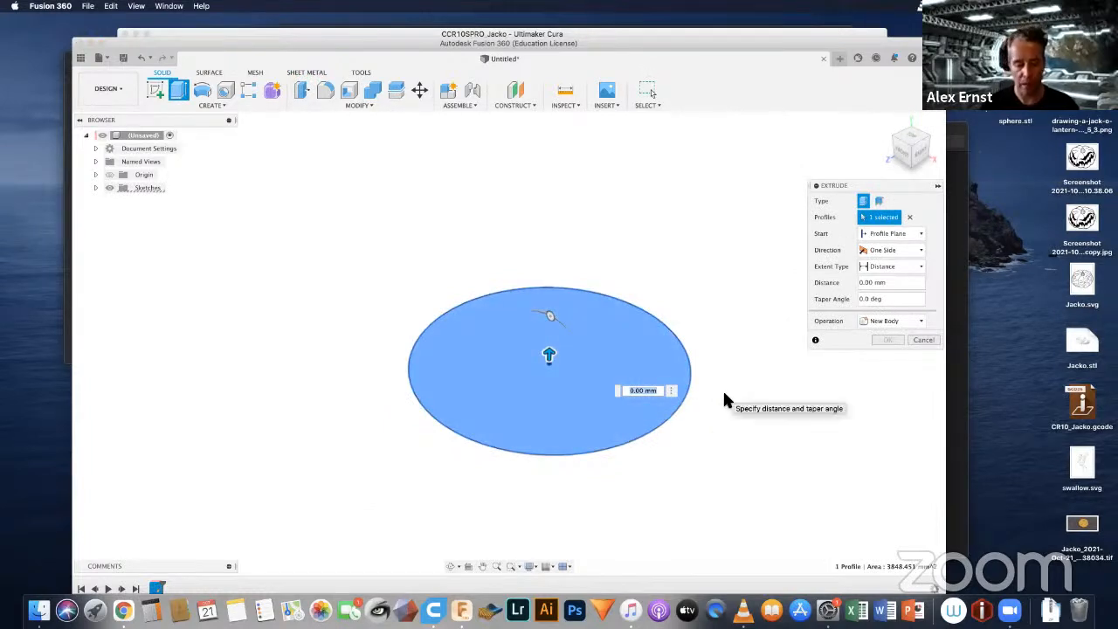
type("100")
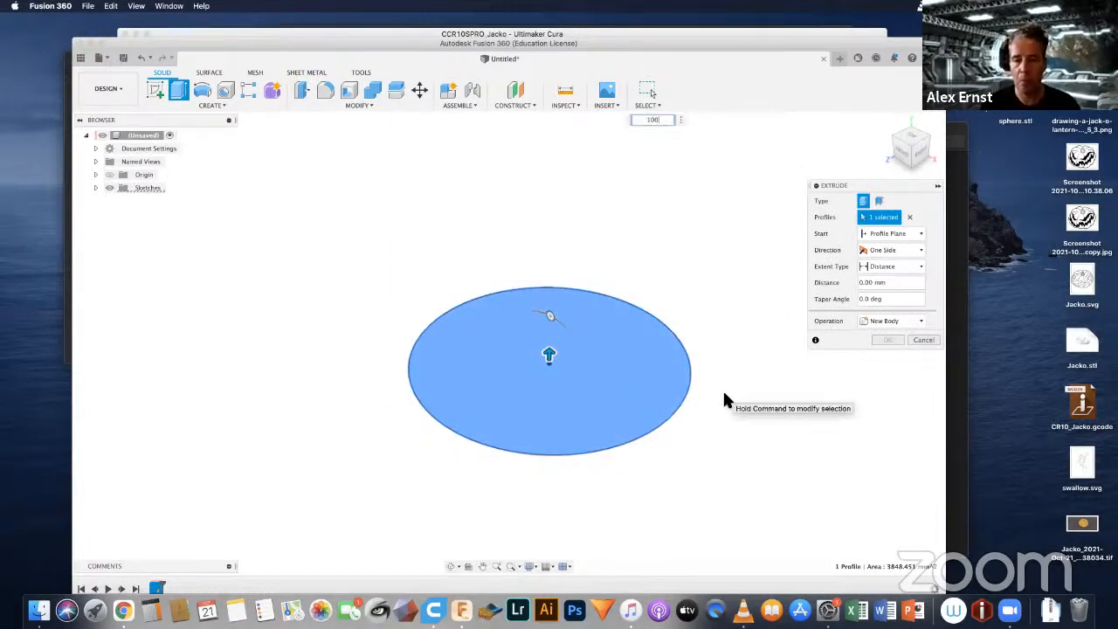
key("Return")
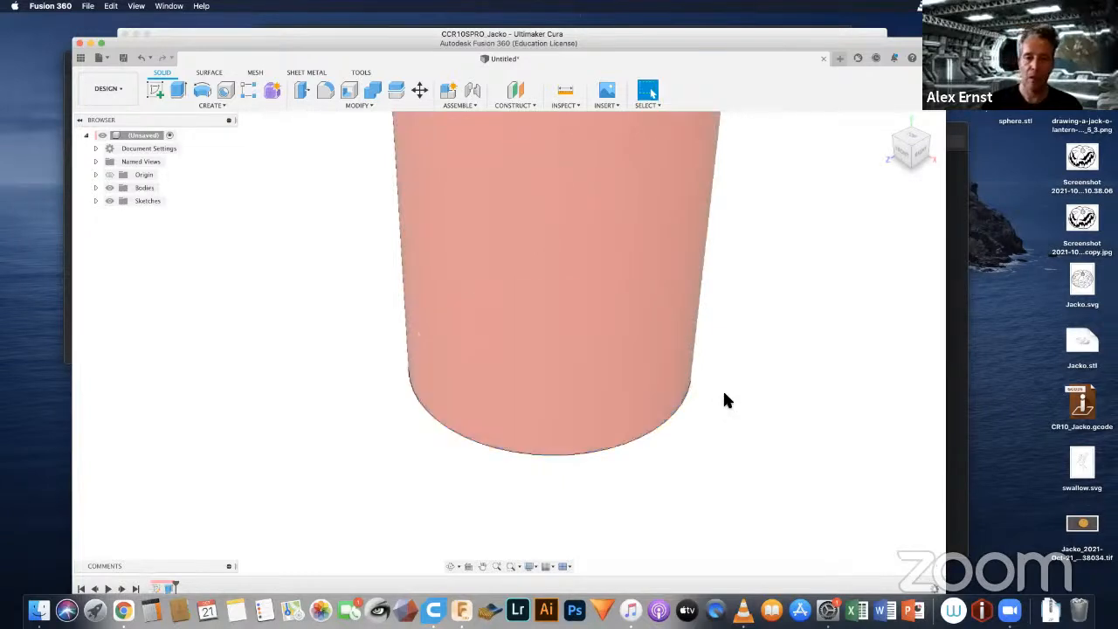
Step: Chamfer the cylinder's upper circular edge with an equal distance of 20 mm
scroll(661, 243, "down", 5)
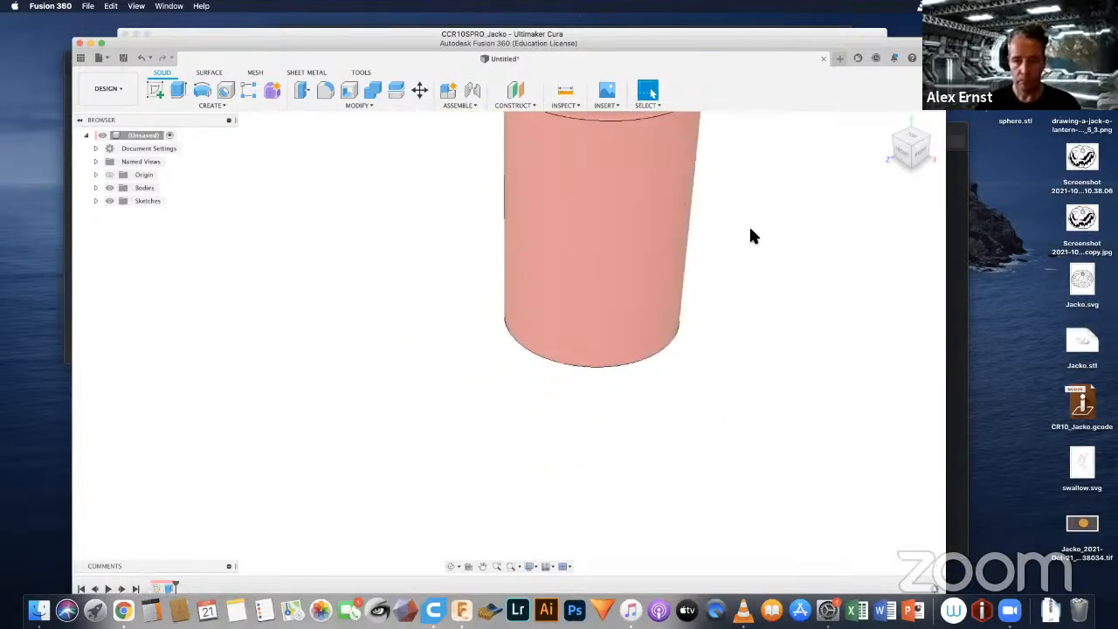
middle_click_drag(702, 315, 747, 381)
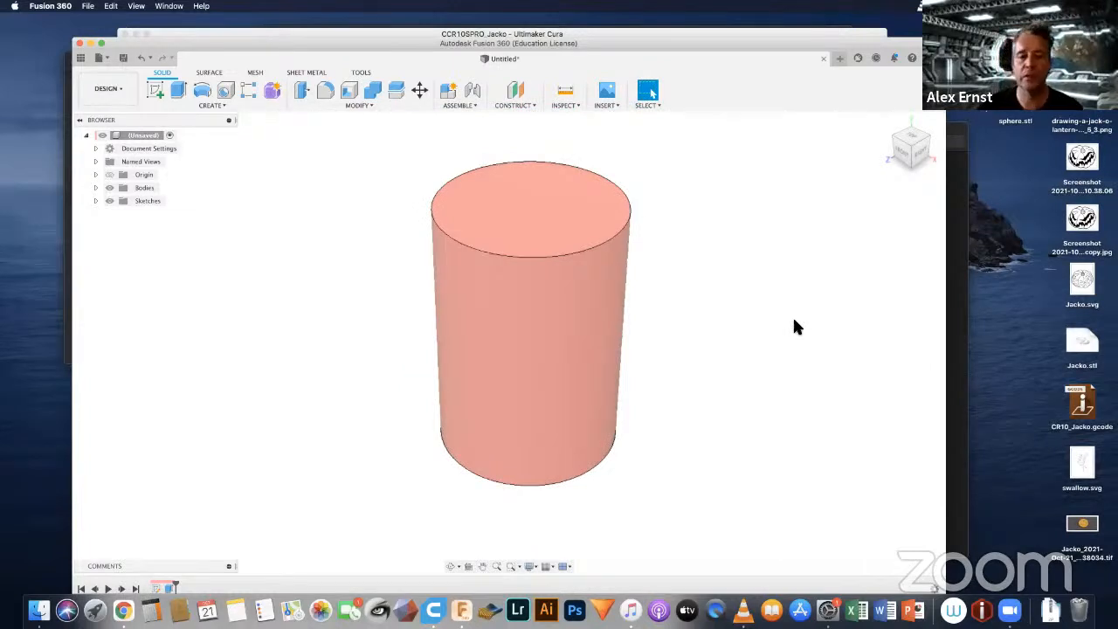
left_click(96, 188)
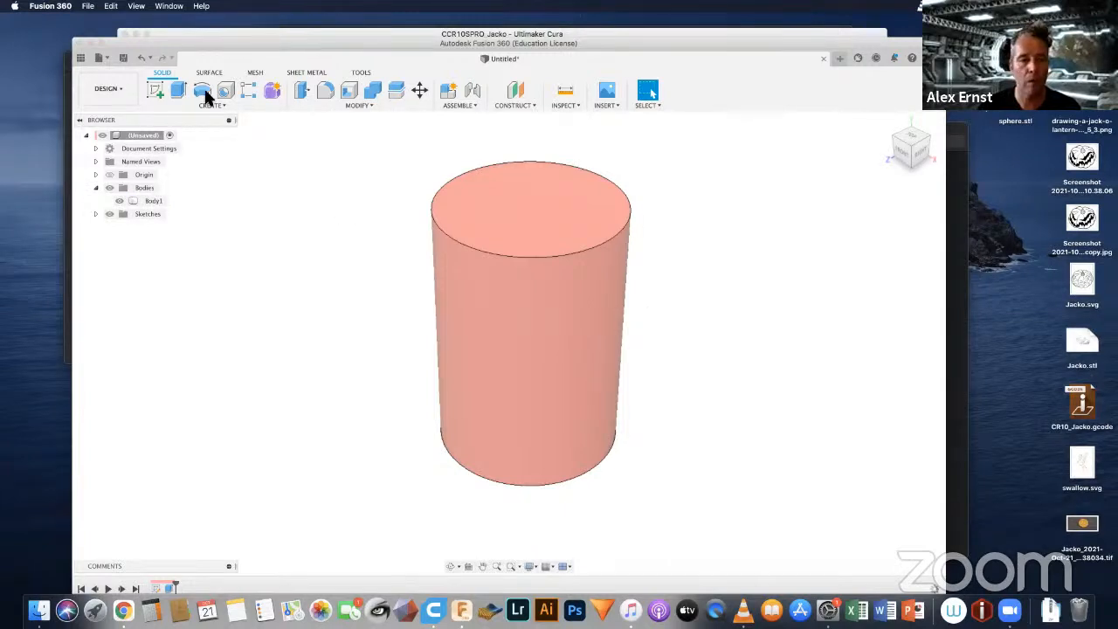
left_click(381, 104)
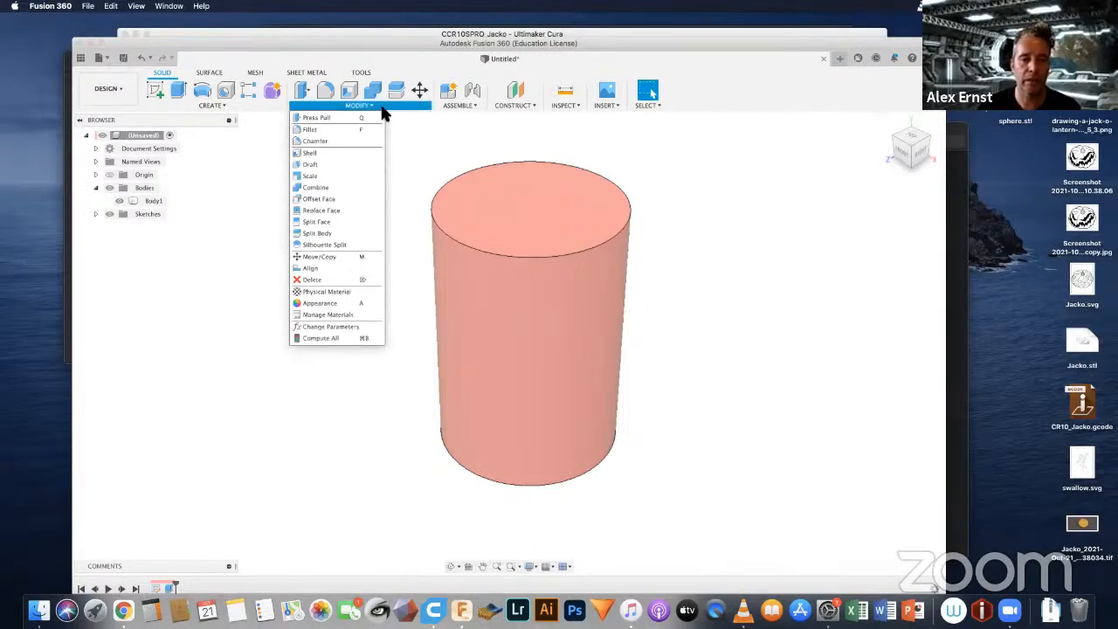
left_click(330, 143)
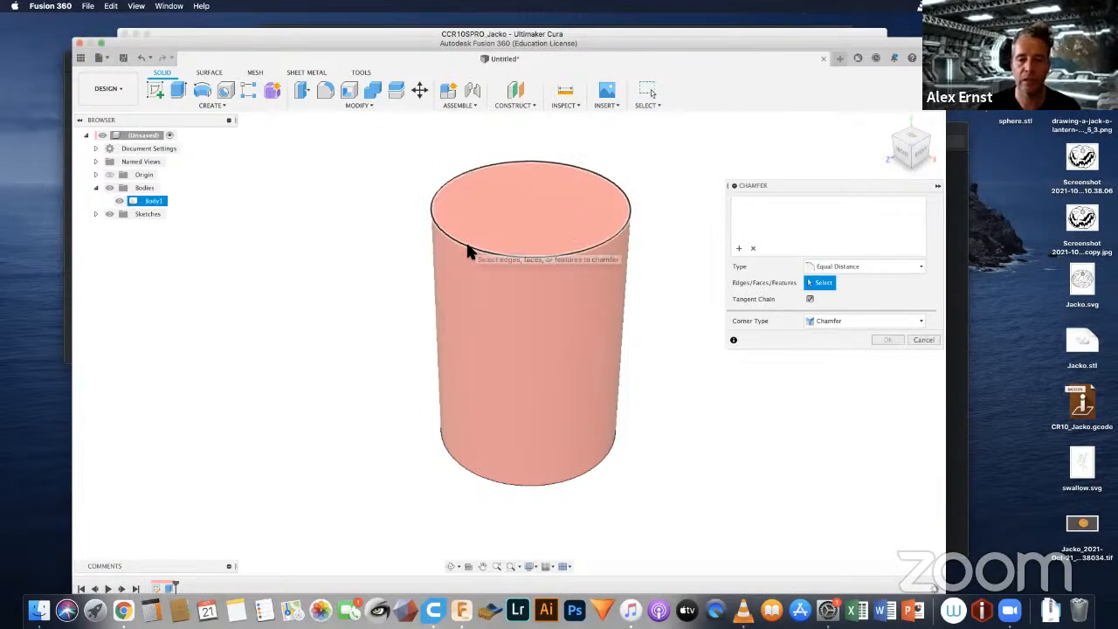
left_click(467, 249)
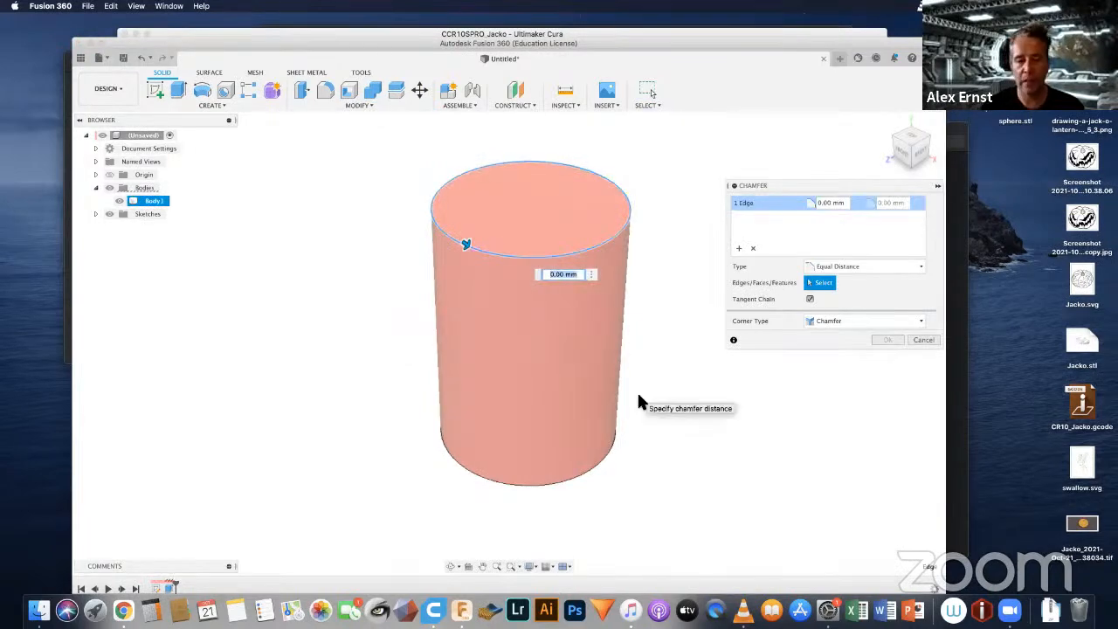
type("20")
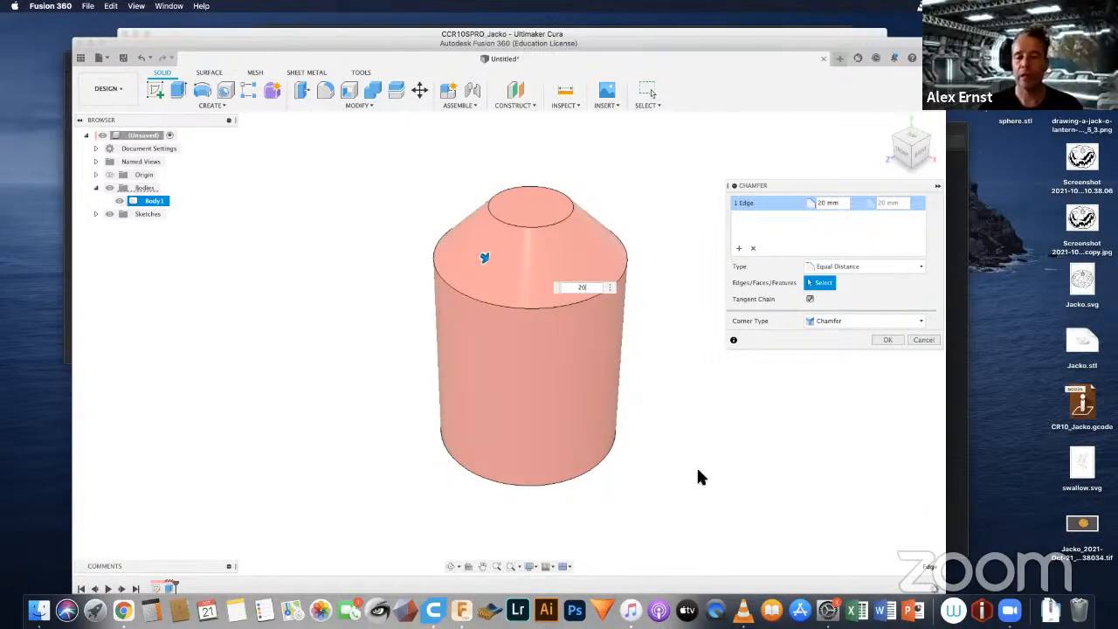
left_click(884, 339)
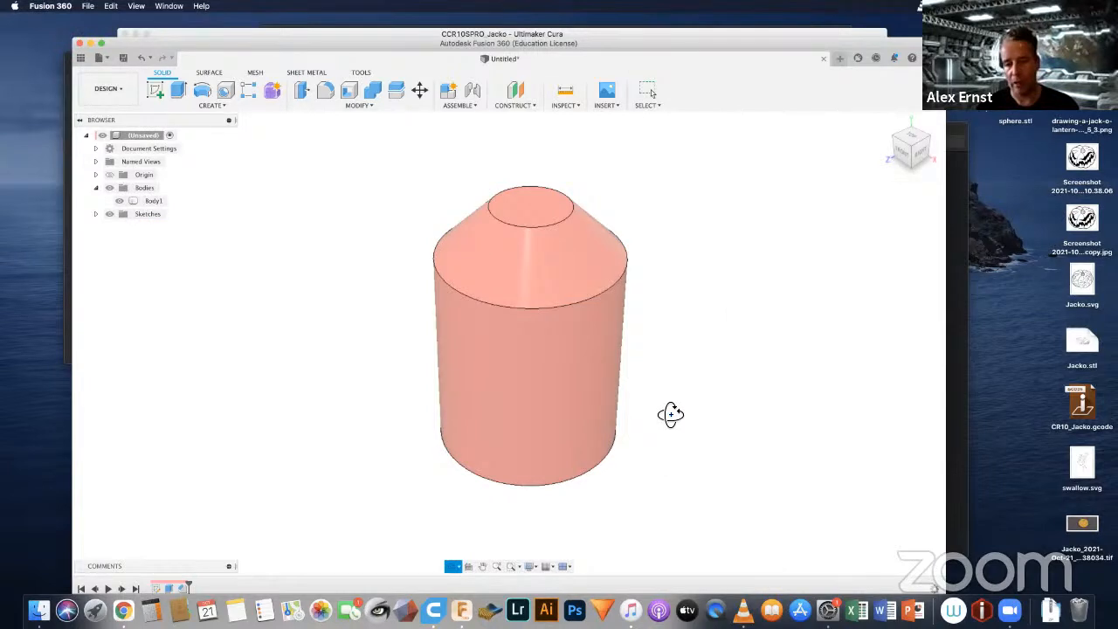
Step: Fillet the cylinder's bottom circular edge with a constant radius of 20 mm
middle_click_drag(669, 414, 604, 389, "shift")
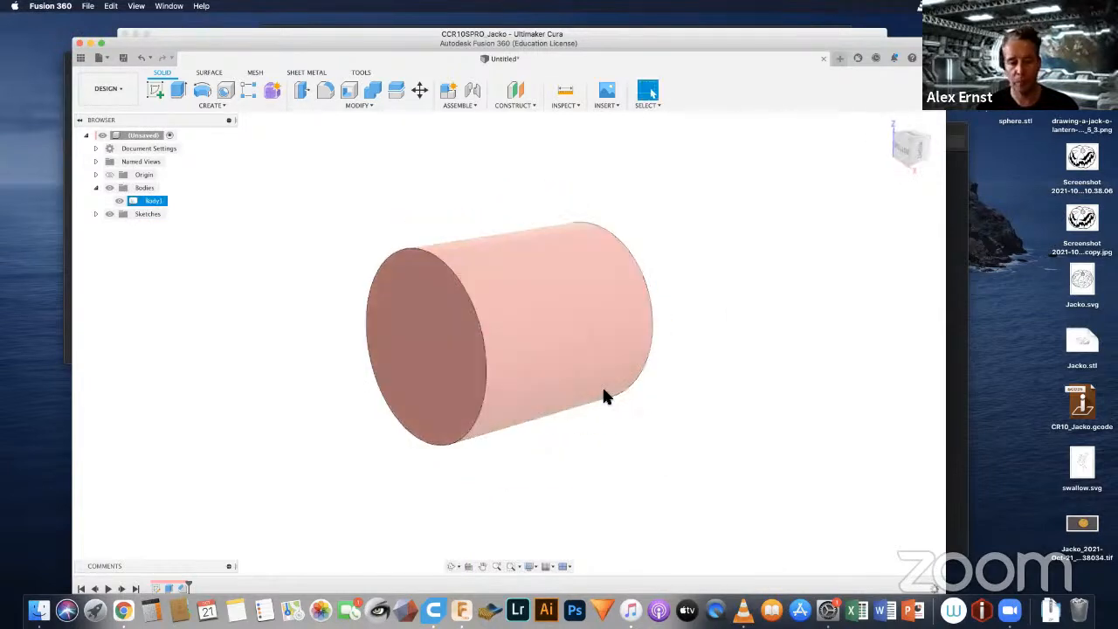
key("f")
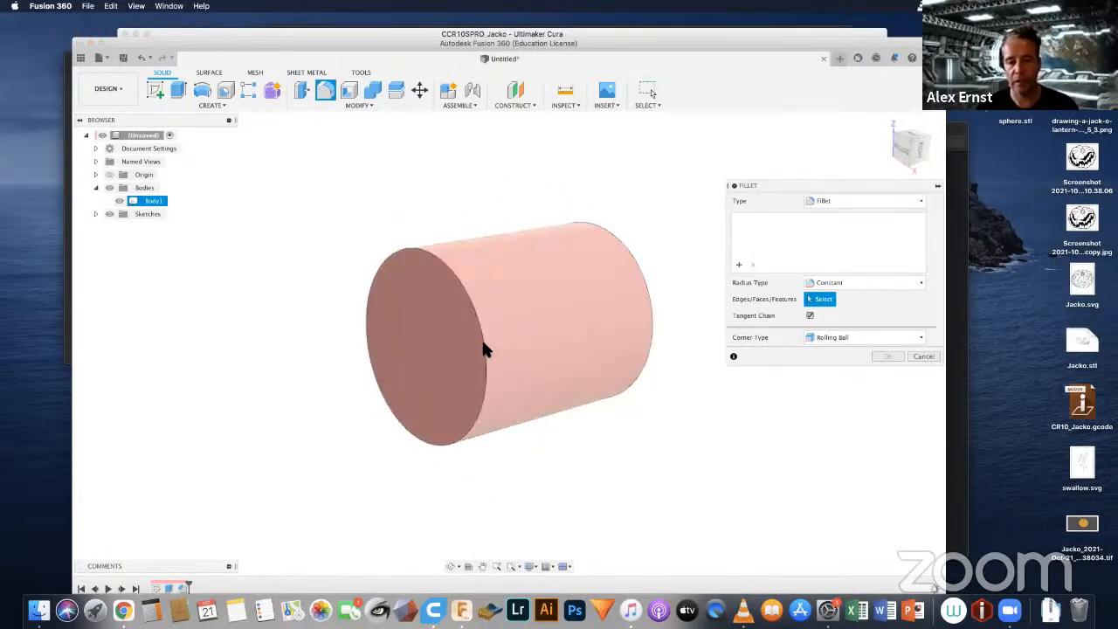
left_click(482, 346)
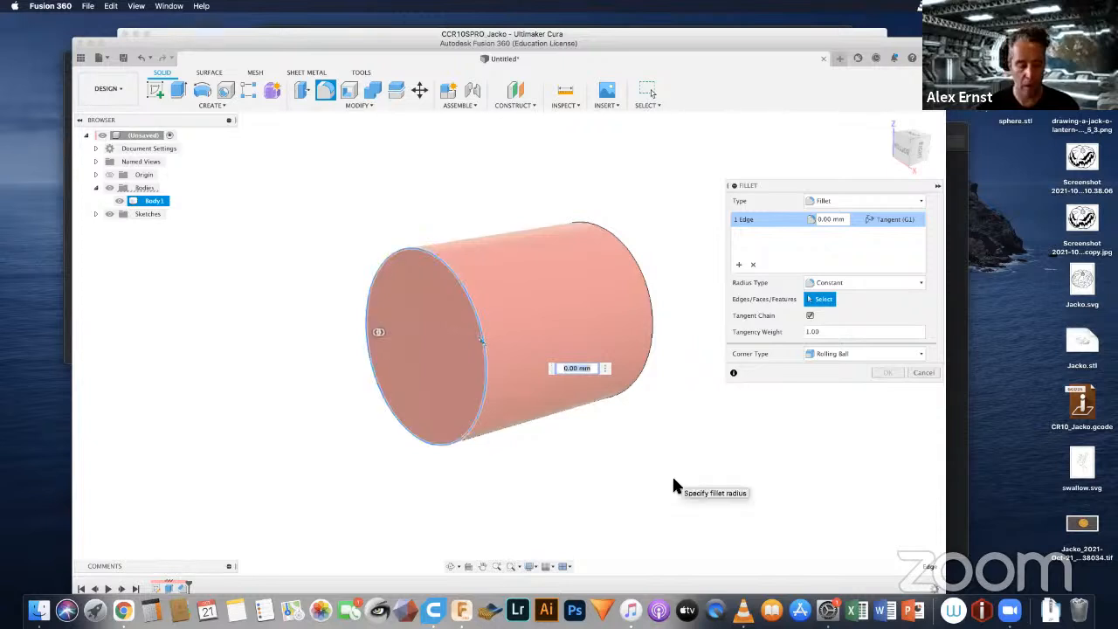
type("20")
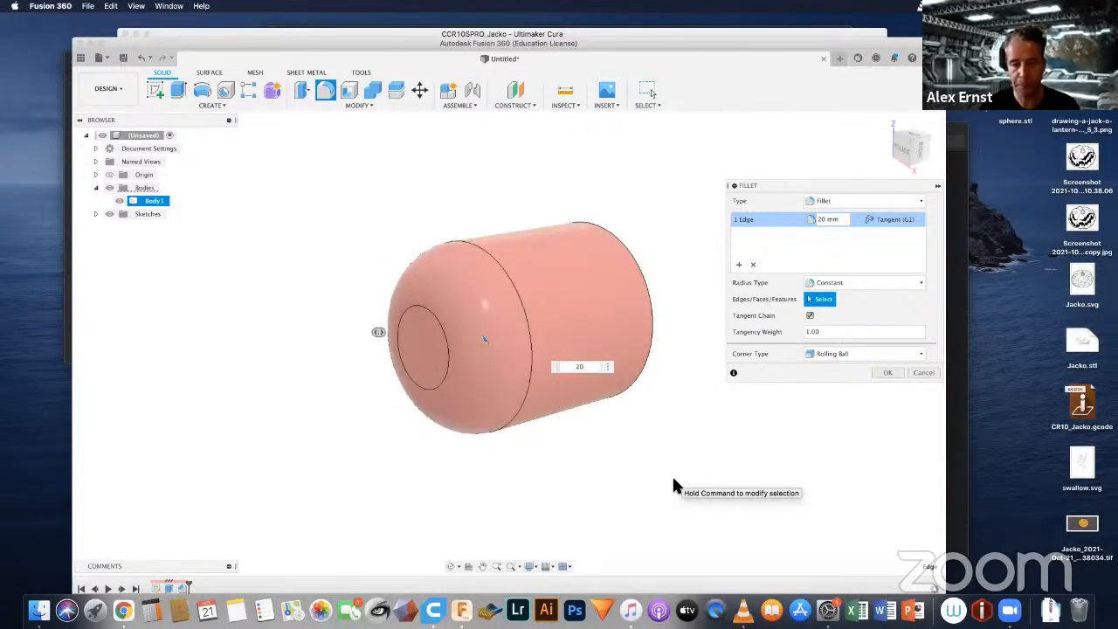
key("Return")
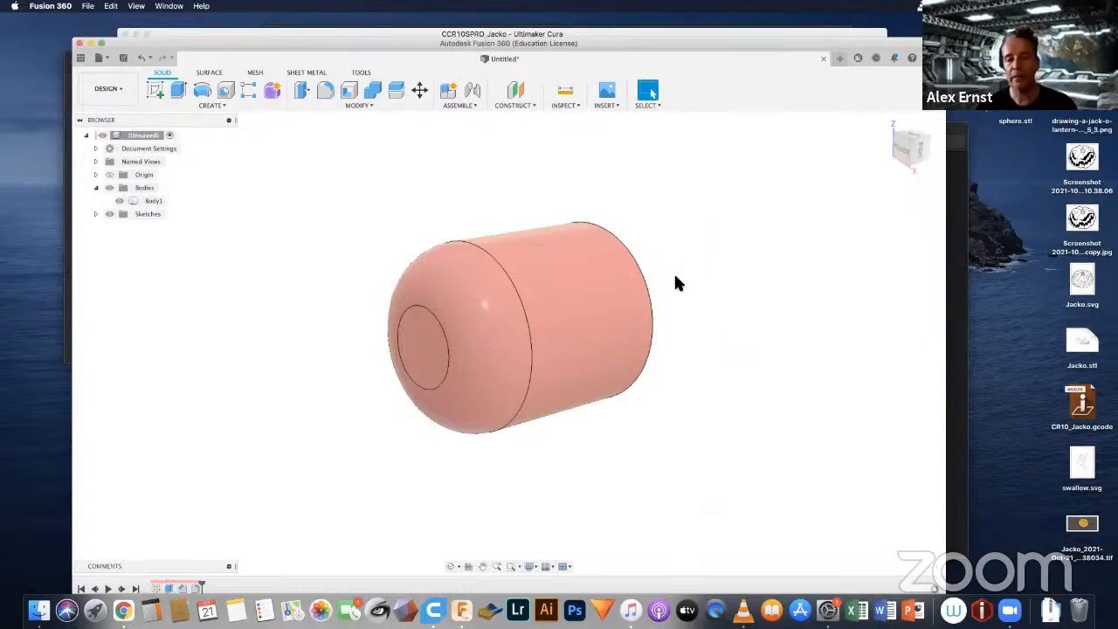
middle_click_drag(675, 278, 462, 270, "shift")
left_click(465, 276)
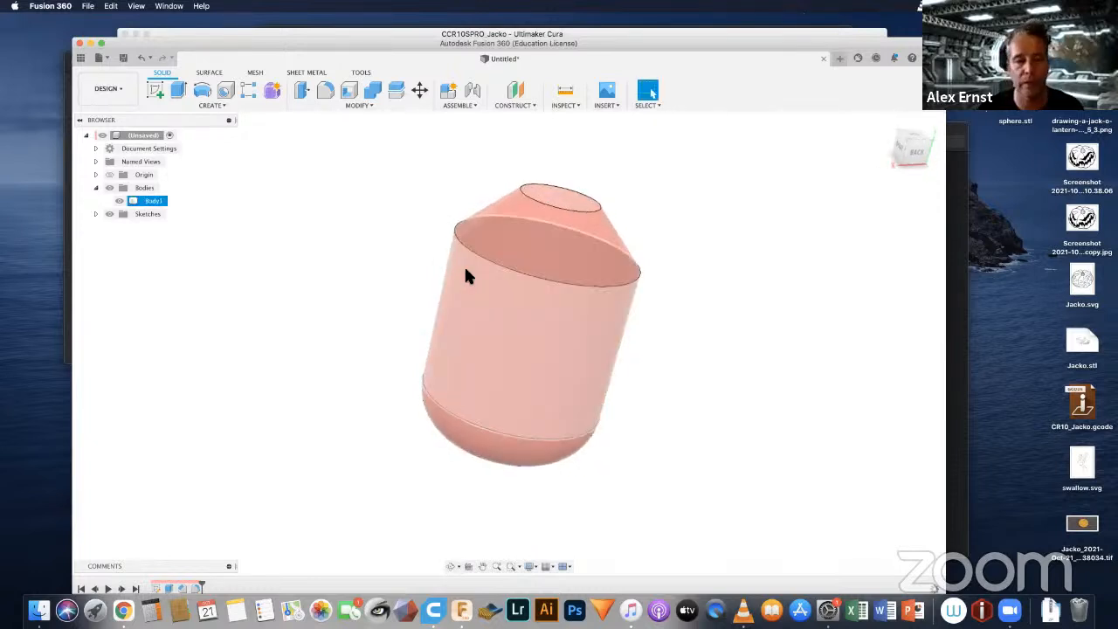
left_click(243, 171)
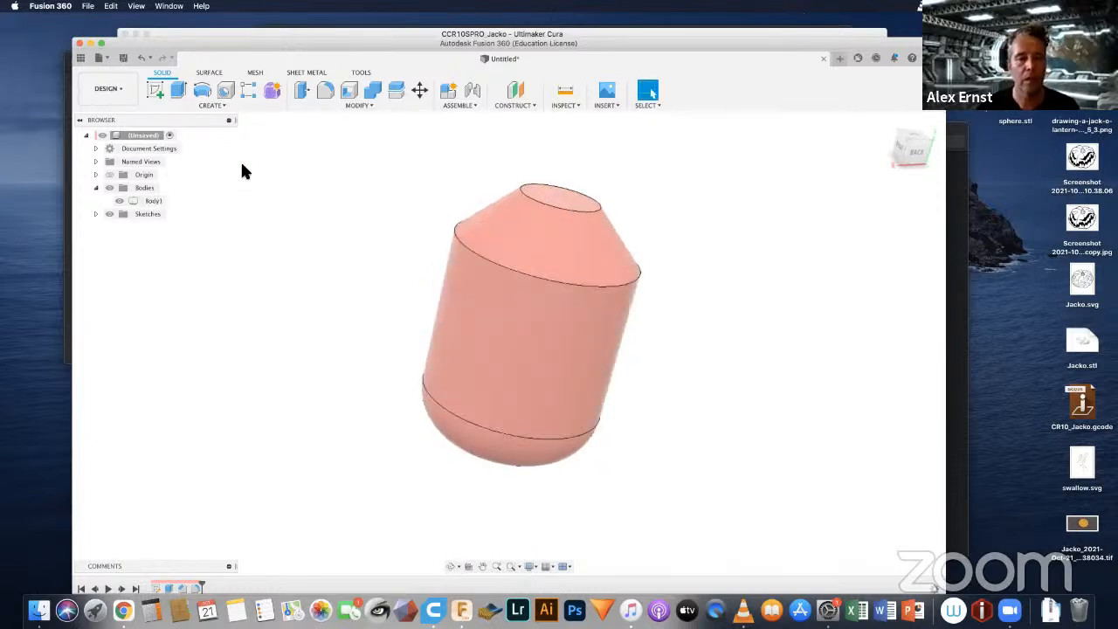
left_click(219, 105)
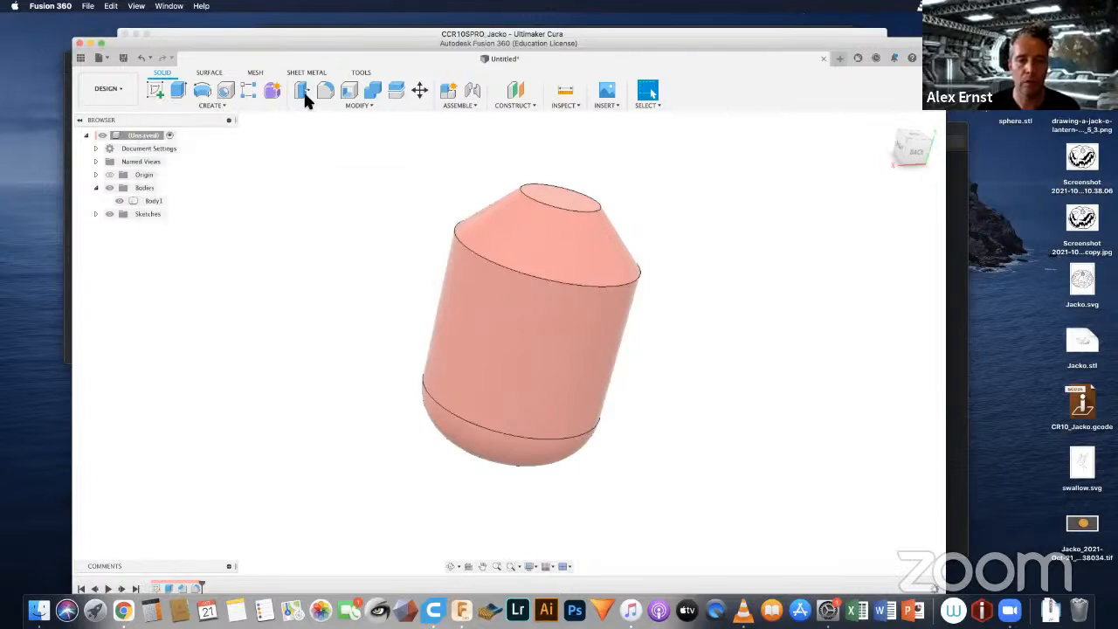
left_click(357, 104)
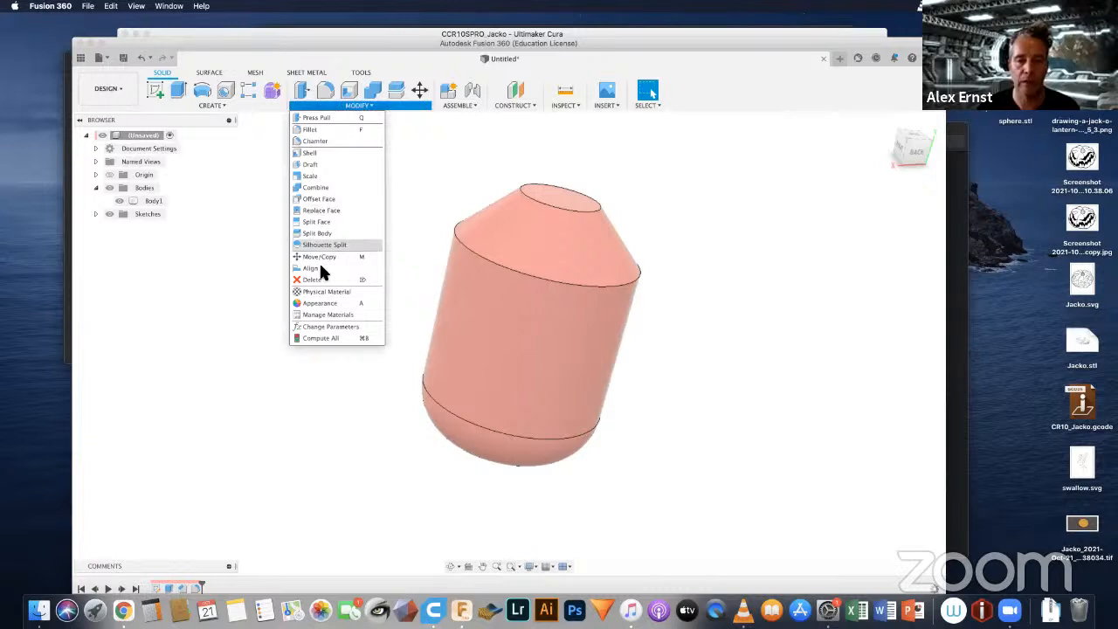
left_click(371, 107)
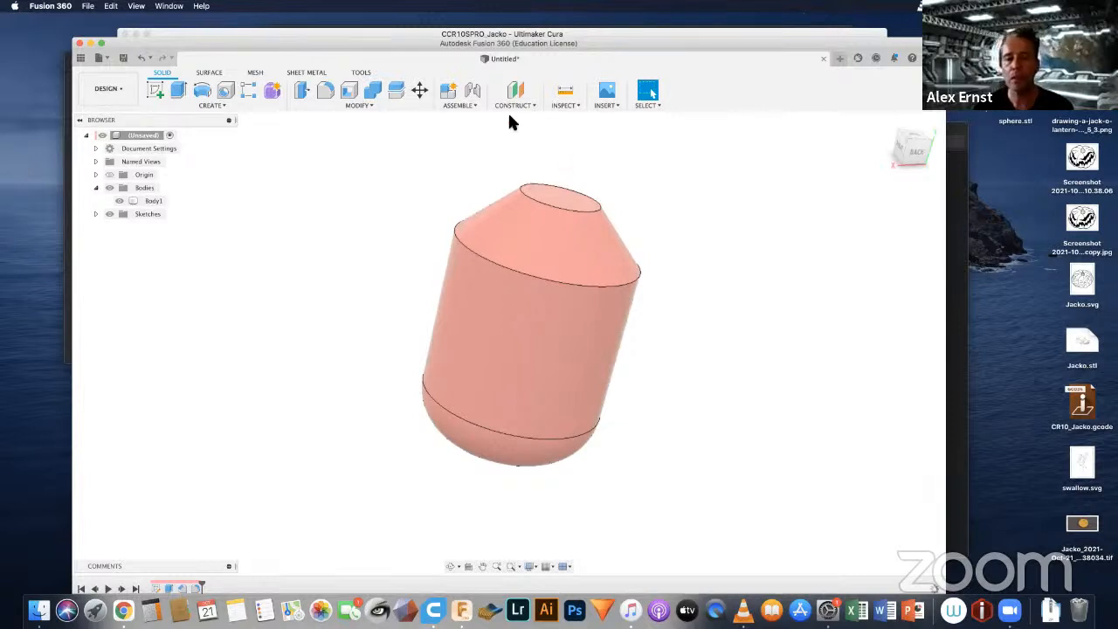
left_click(561, 105)
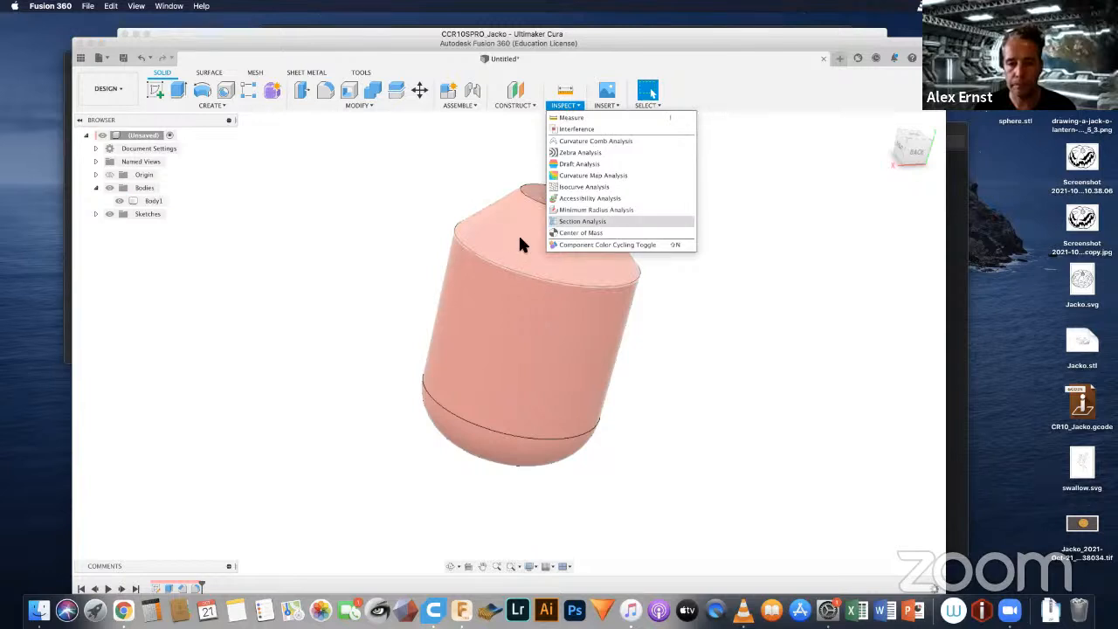
left_click(562, 241)
left_click(741, 394)
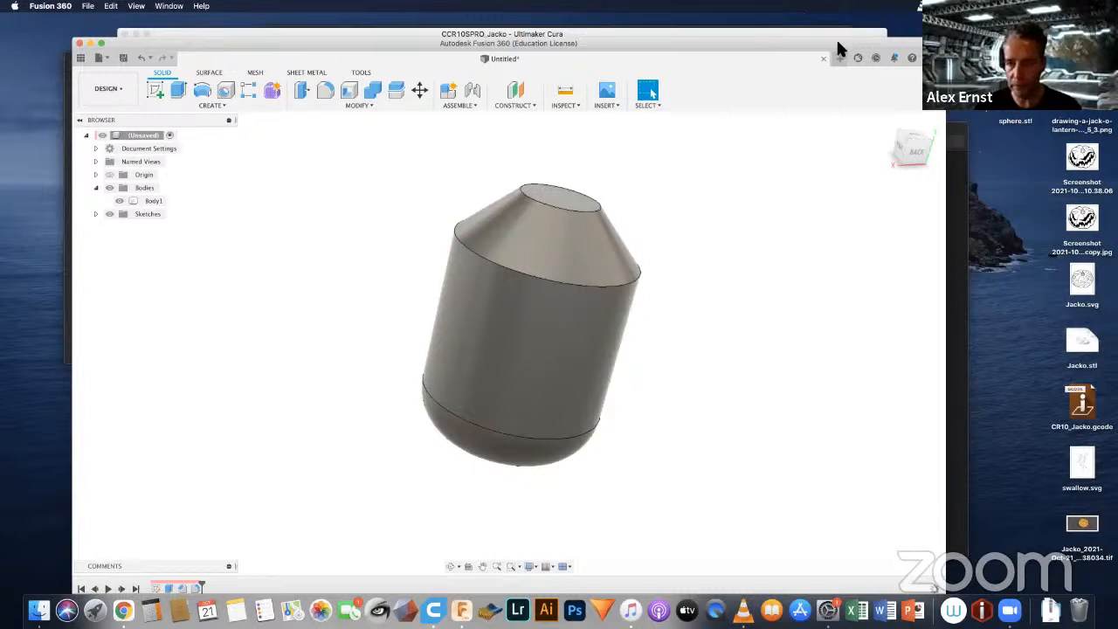
Step: Roll the timeline's history marker back before the first sketch and delete all features after it
left_click_drag(836, 37, 838, 27)
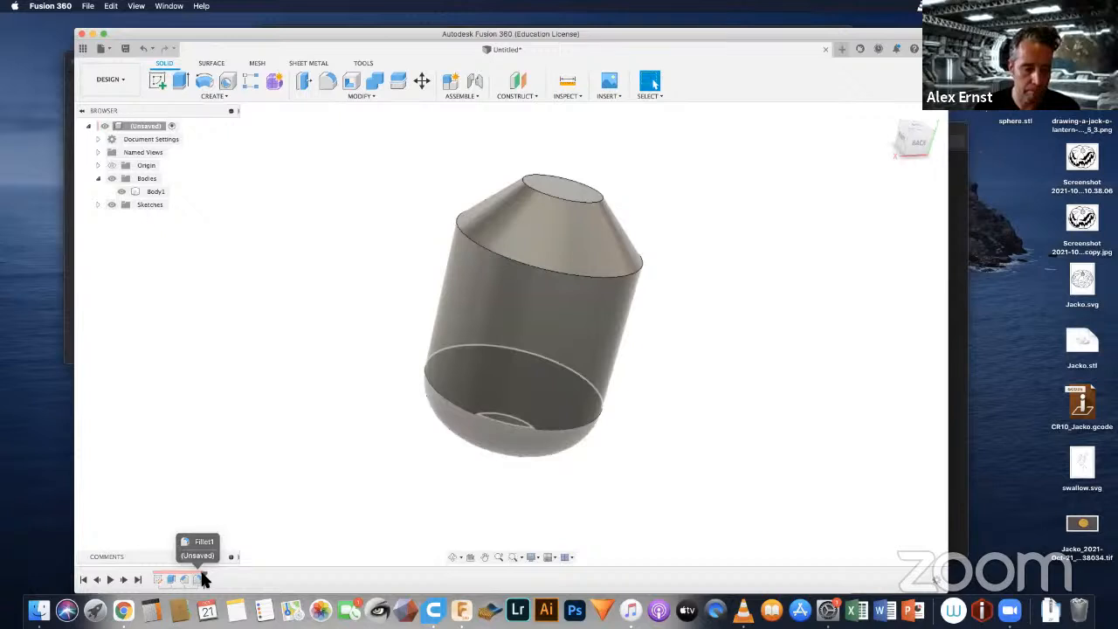
left_click_drag(204, 578, 143, 574)
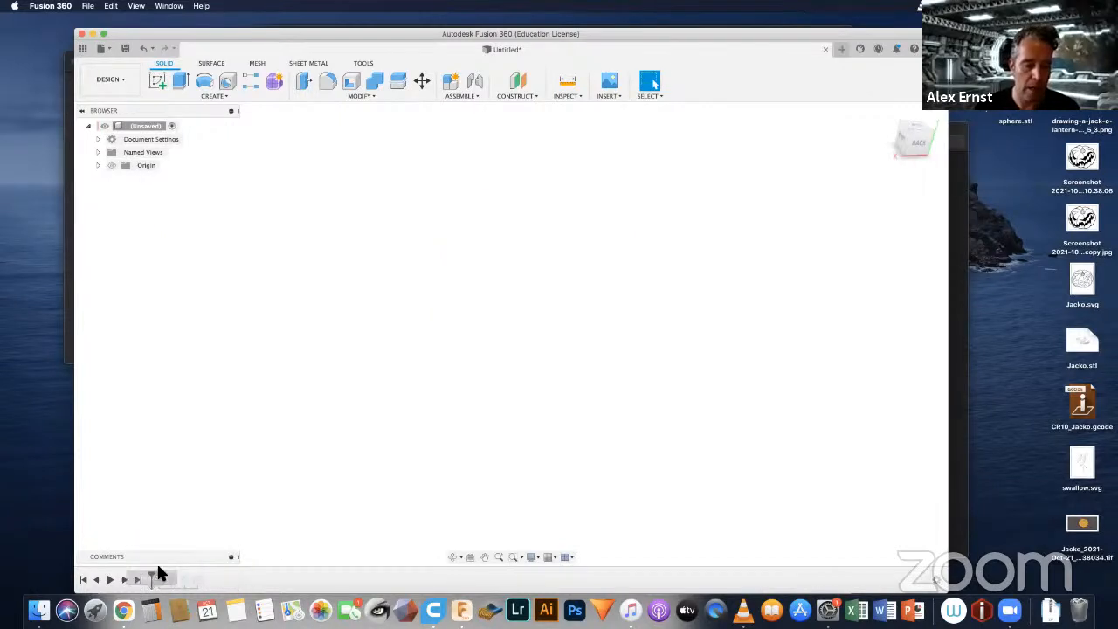
right_click(159, 582)
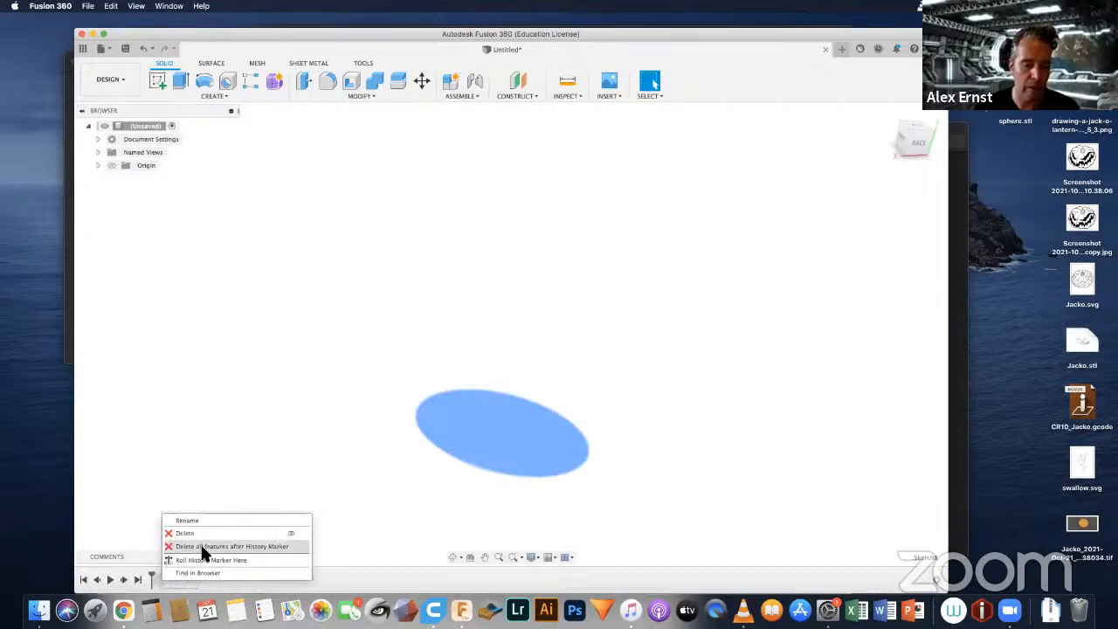
left_click(202, 545)
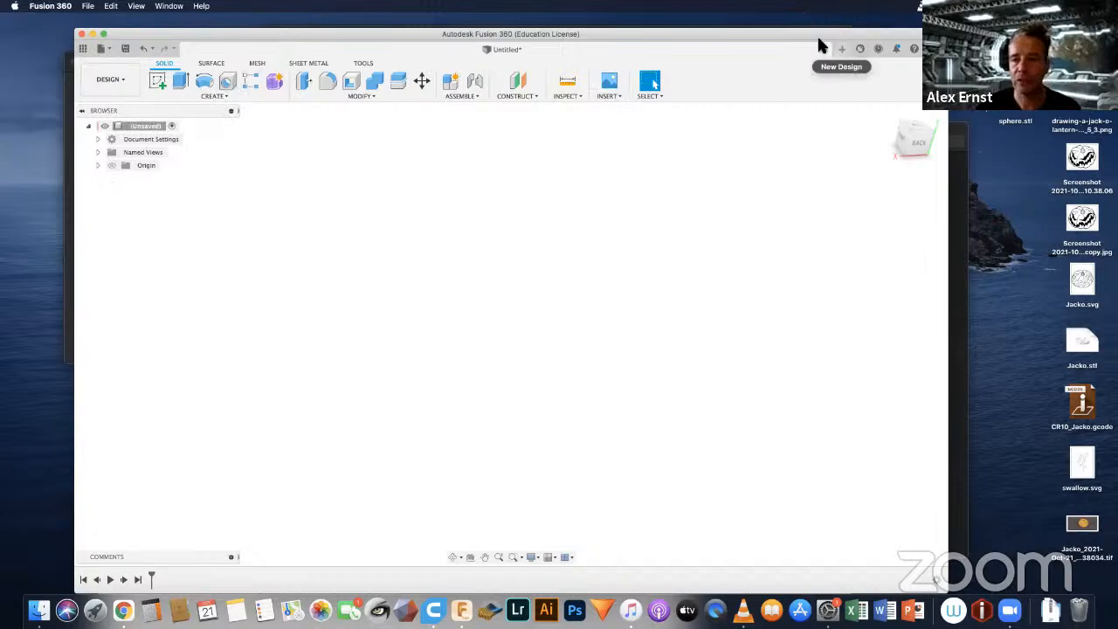
left_click_drag(820, 29, 820, 51)
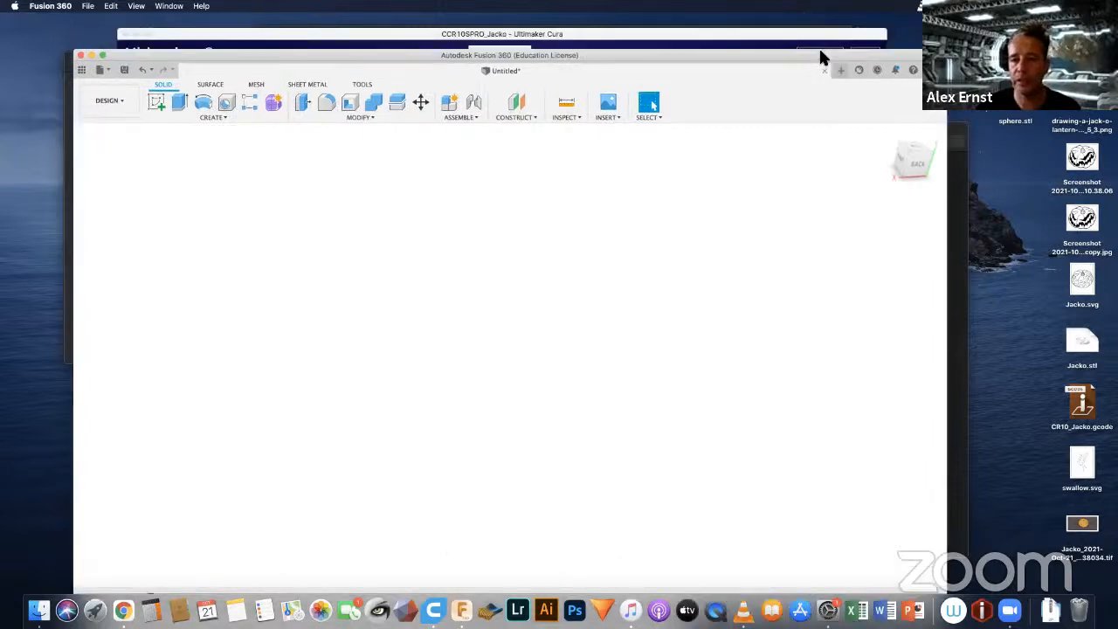
Step: Insert the image faku robo.jpg from the Fakugesi 3DP folder on the Desktop as a canvas for placement on an origin plane
left_click(609, 117)
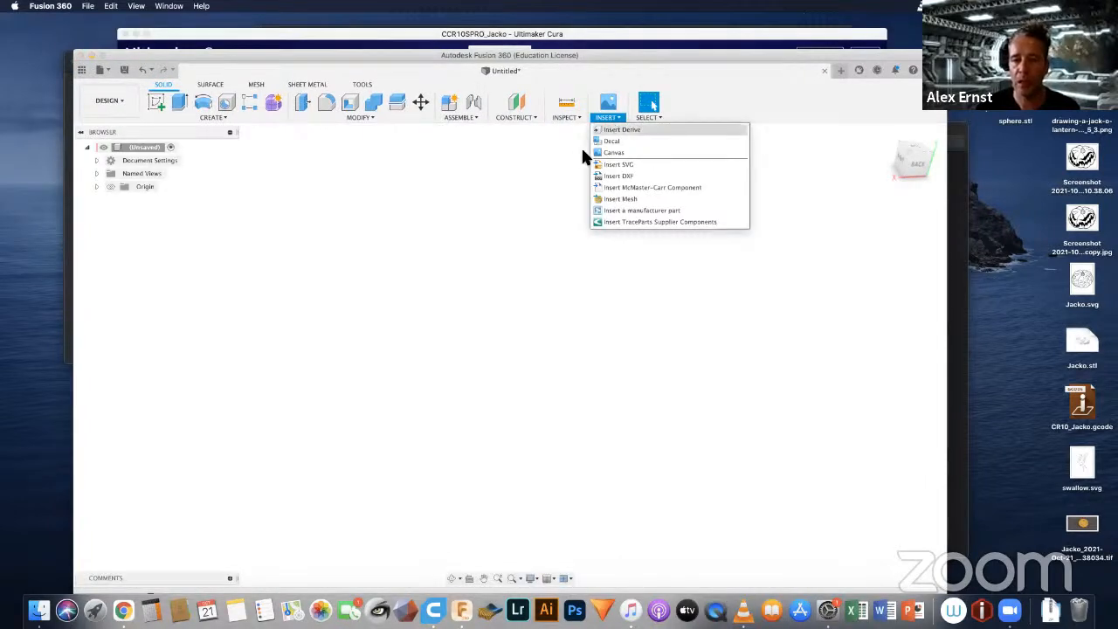
left_click(615, 153)
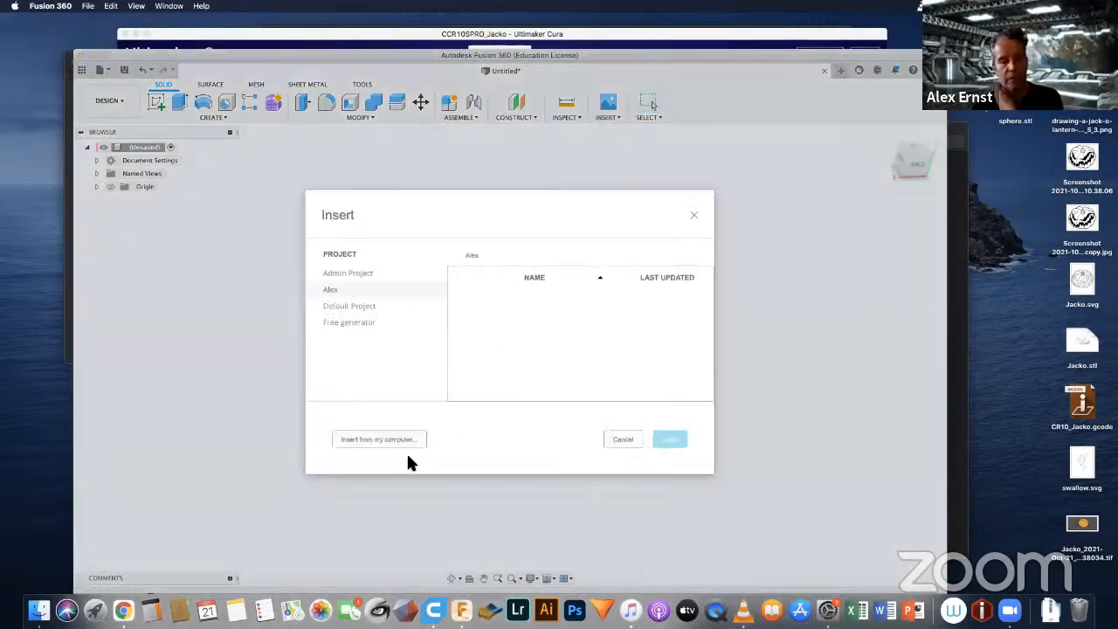
left_click(401, 442)
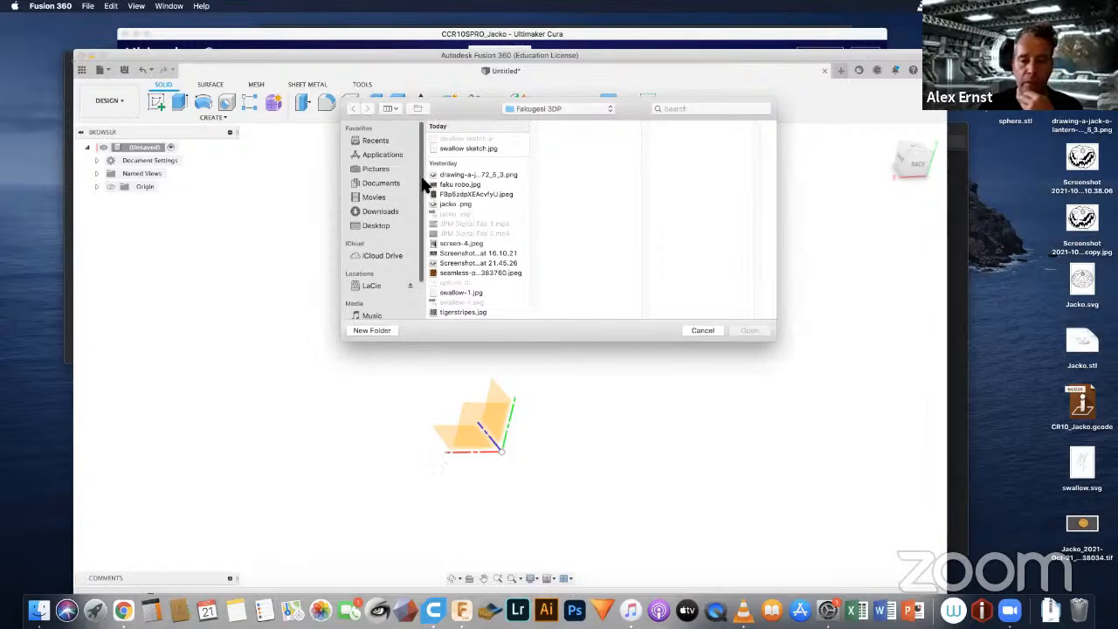
scroll(420, 201, "down", 3)
scroll(423, 217, "down", 1)
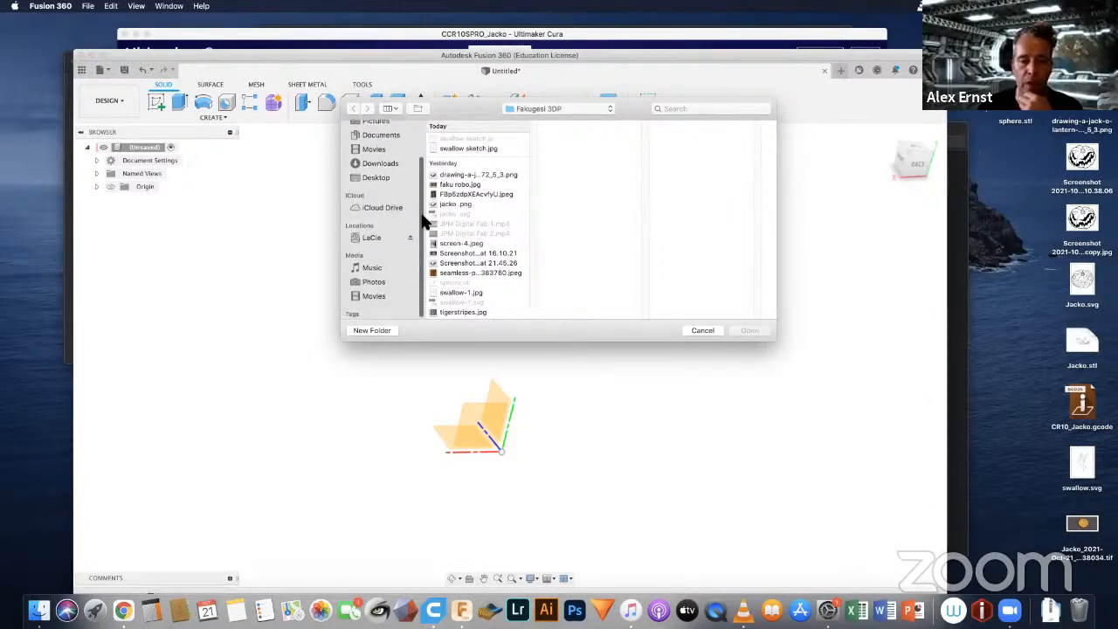
scroll(423, 220, "up", 2)
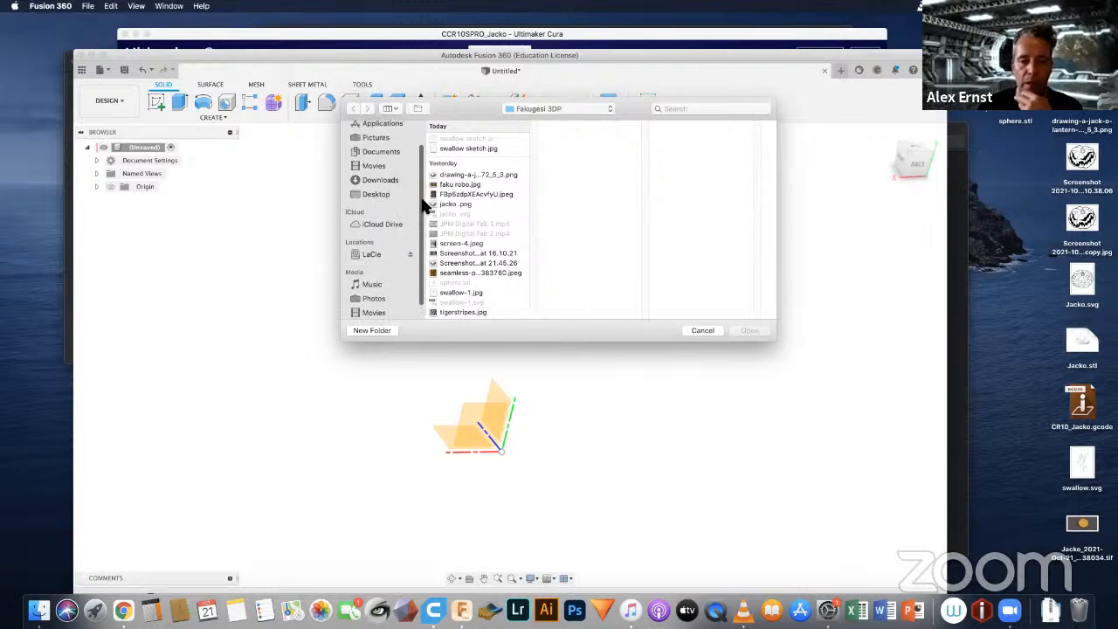
left_click(367, 192)
left_click(456, 254)
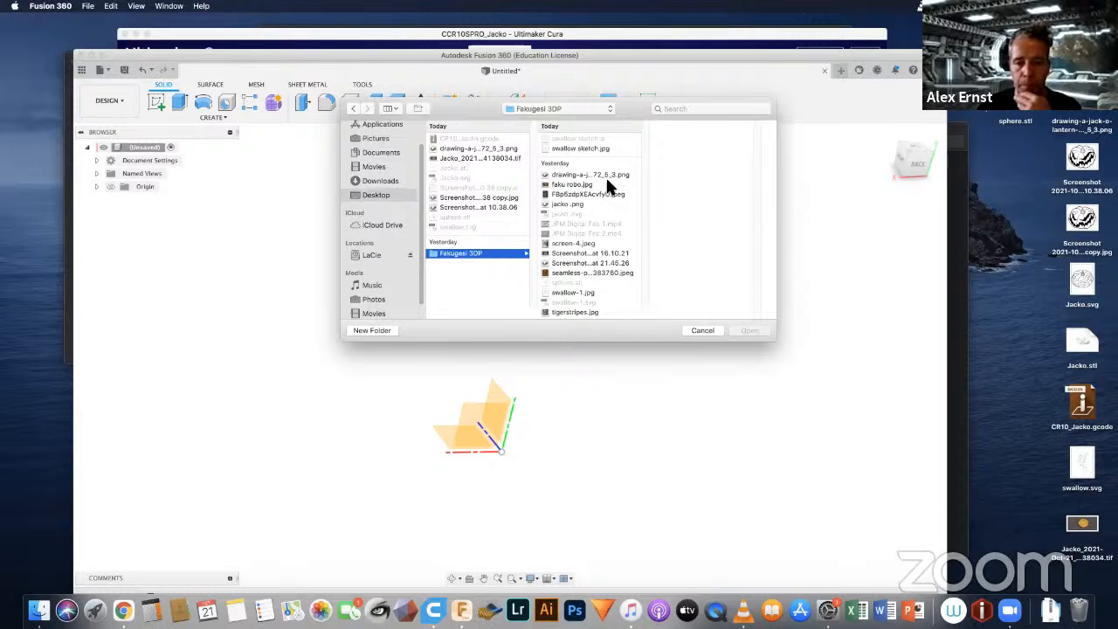
left_click(570, 185)
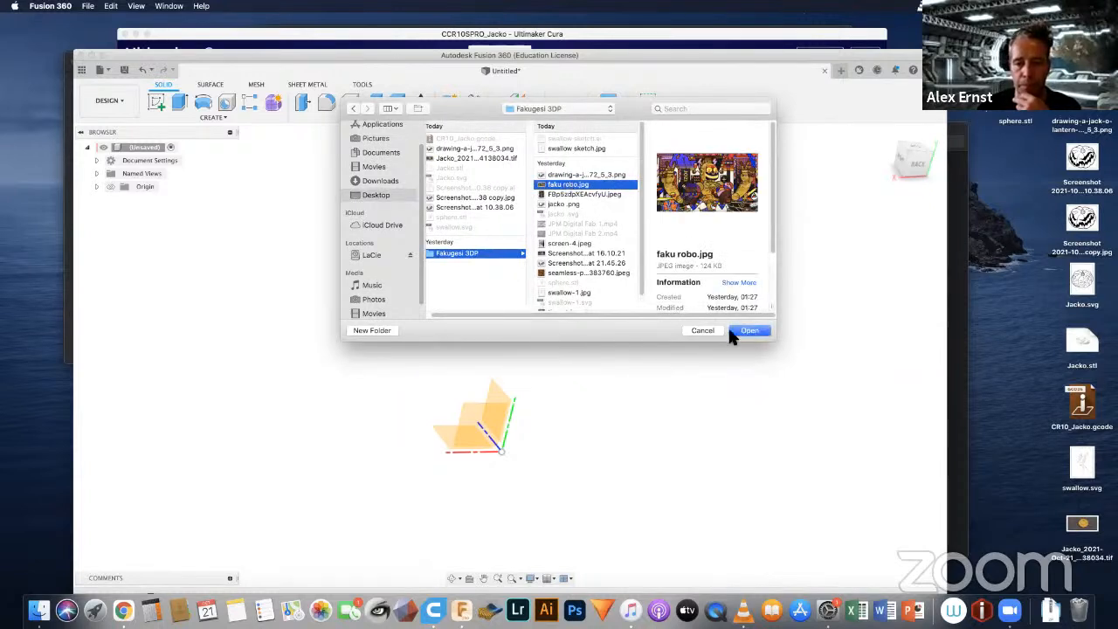
left_click(742, 331)
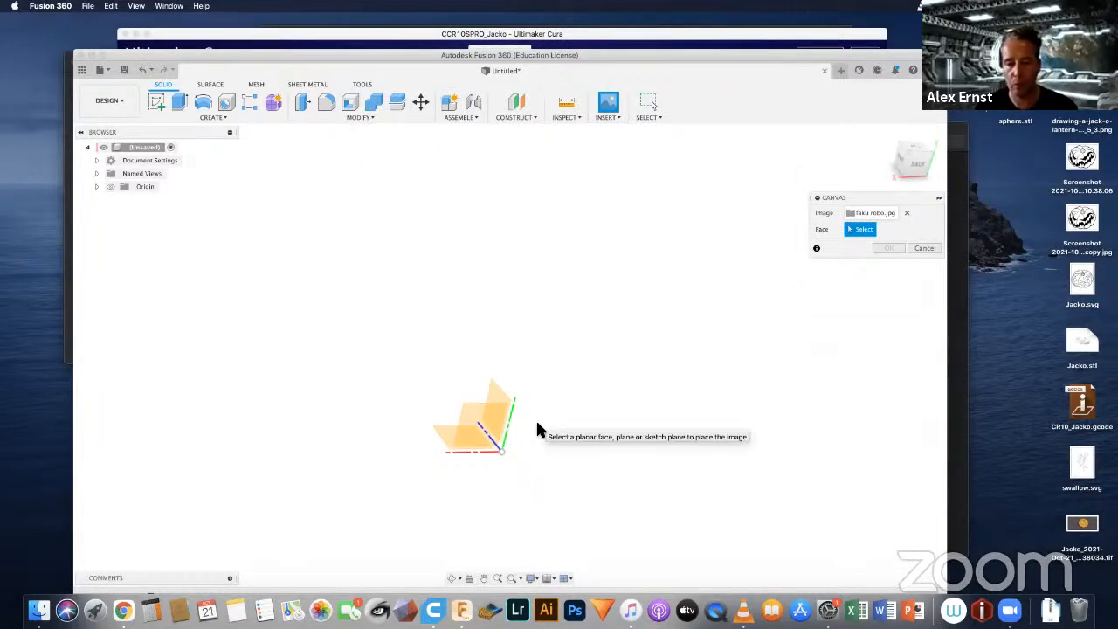
middle_click_drag(536, 420, 654, 419, "shift")
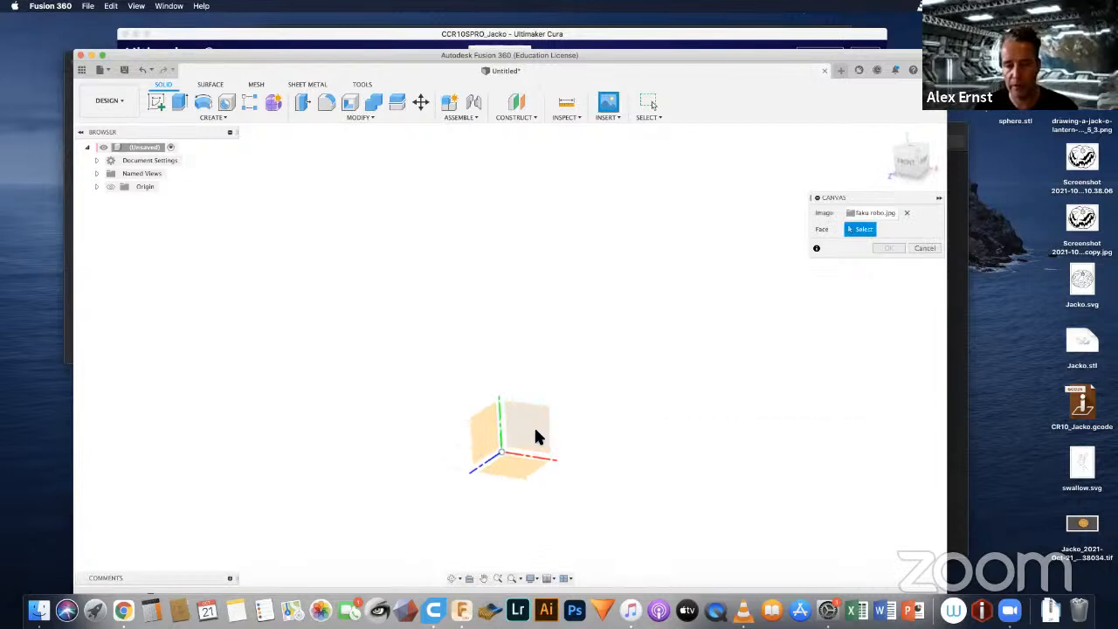
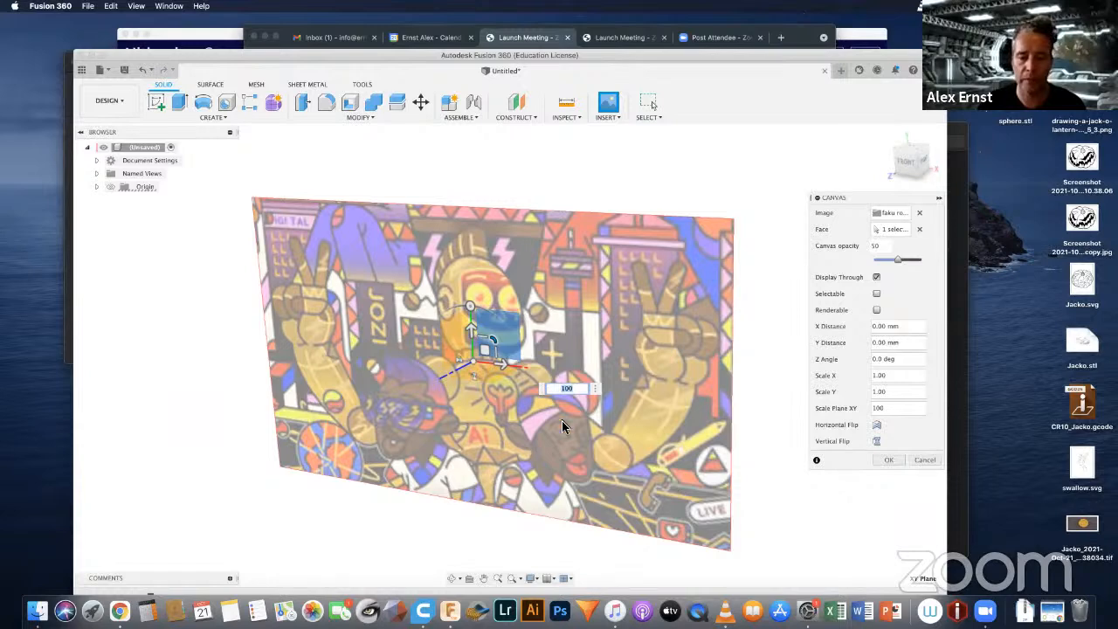
Step: Offset the canvas by about -101.5 mm in X and 129.7 mm in Y, and place it in the design
left_click(485, 349)
left_click_drag(485, 349, 455, 311)
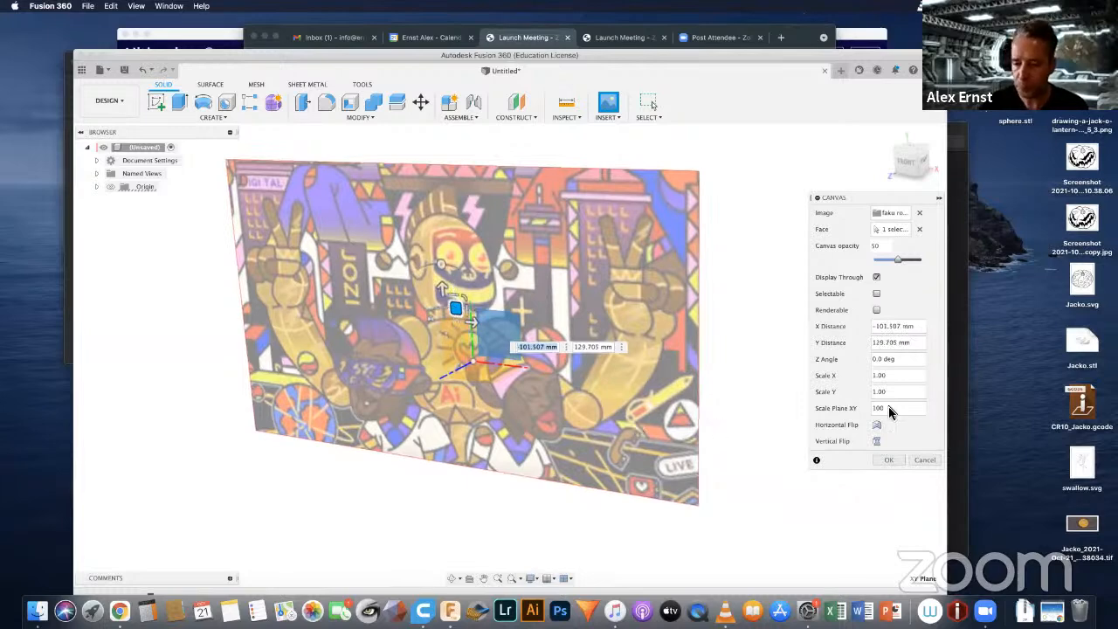
left_click(892, 464)
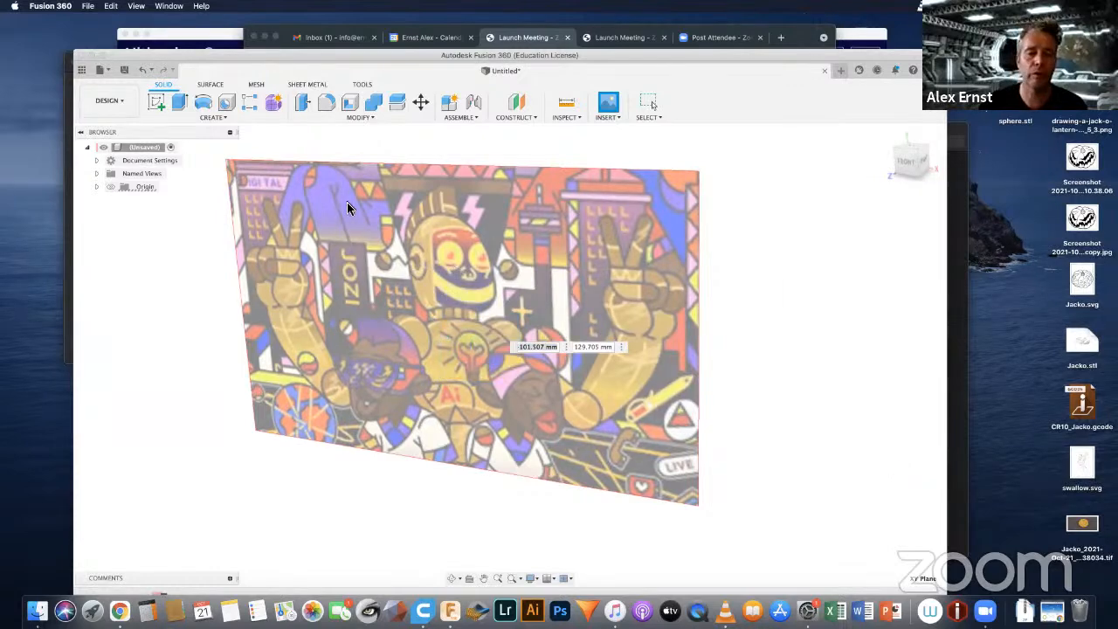
scroll(412, 298, "down", 3)
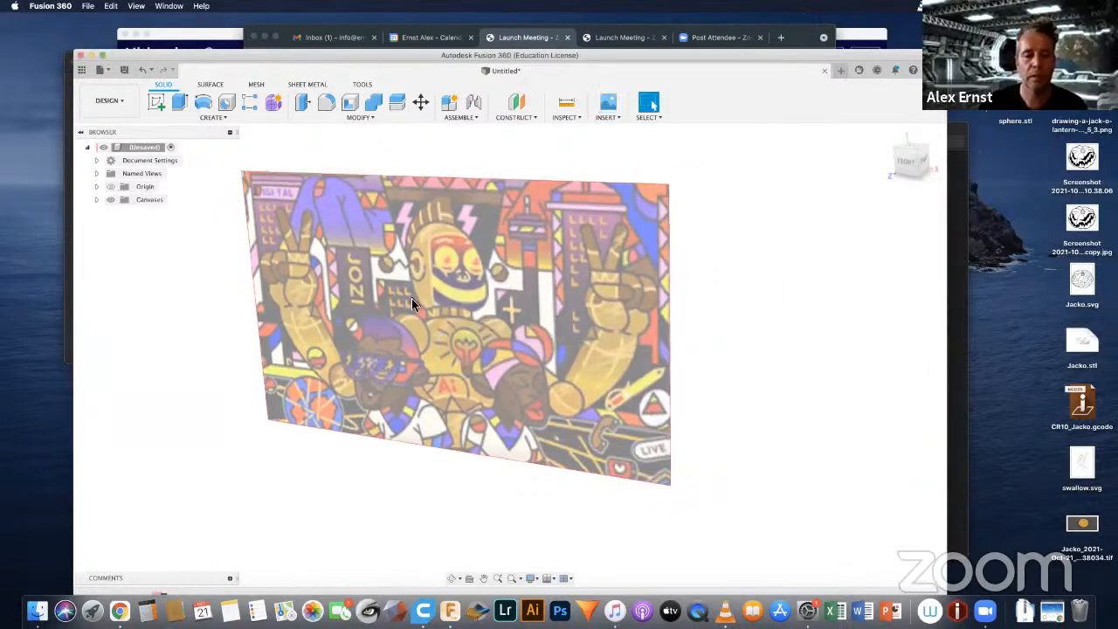
scroll(411, 298, "up", 4)
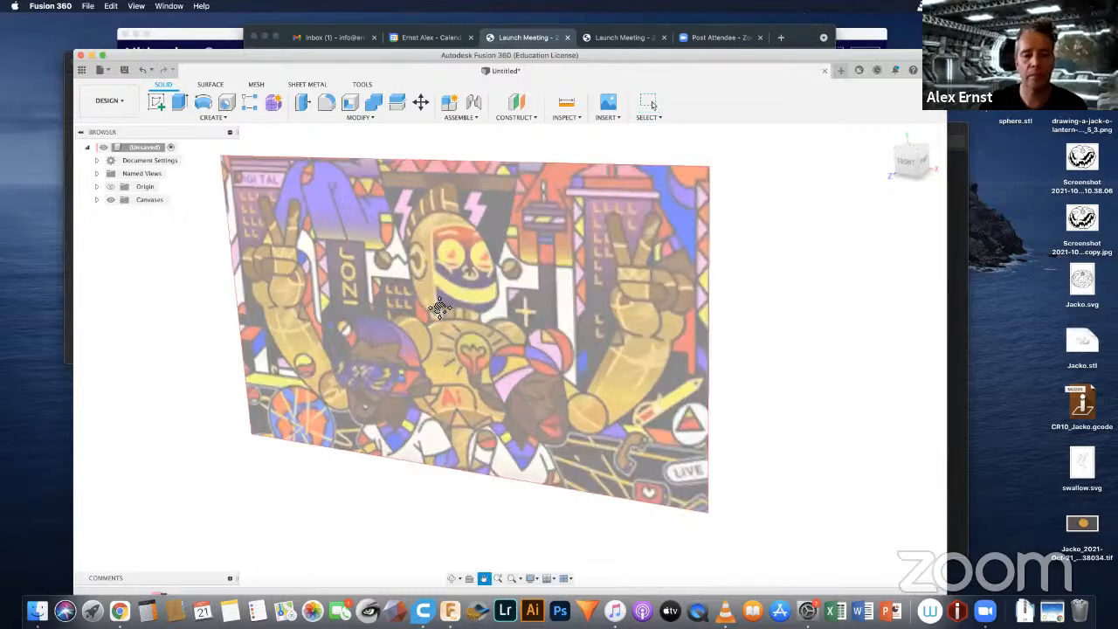
middle_click_drag(440, 308, 579, 294, "shift")
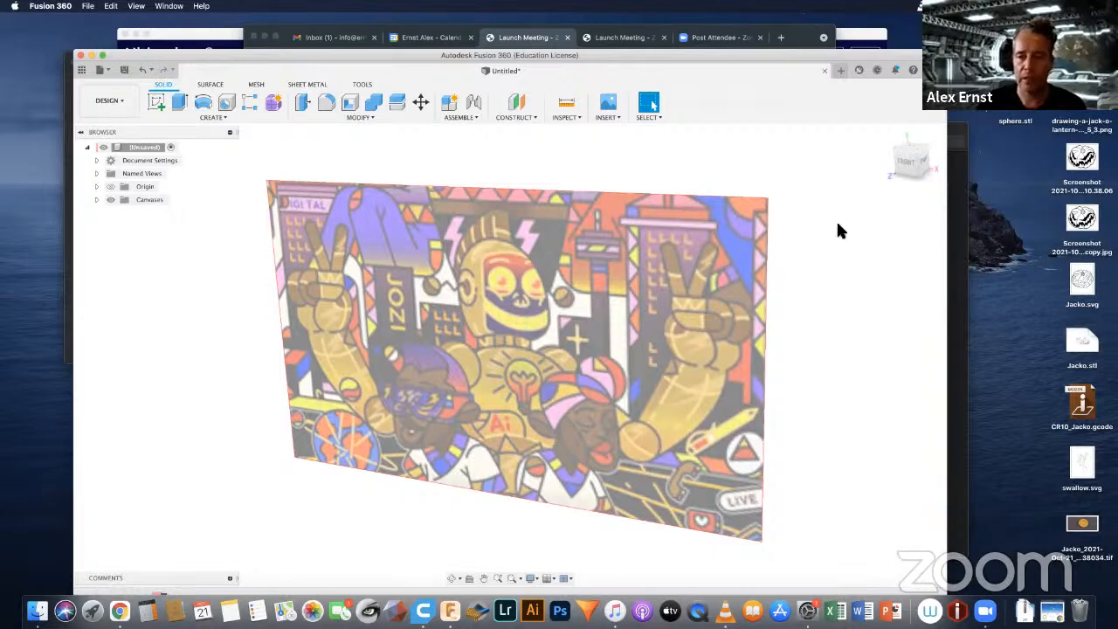
Step: Face the canvas from the front and start a new sketch on the front origin plane
left_click(904, 166)
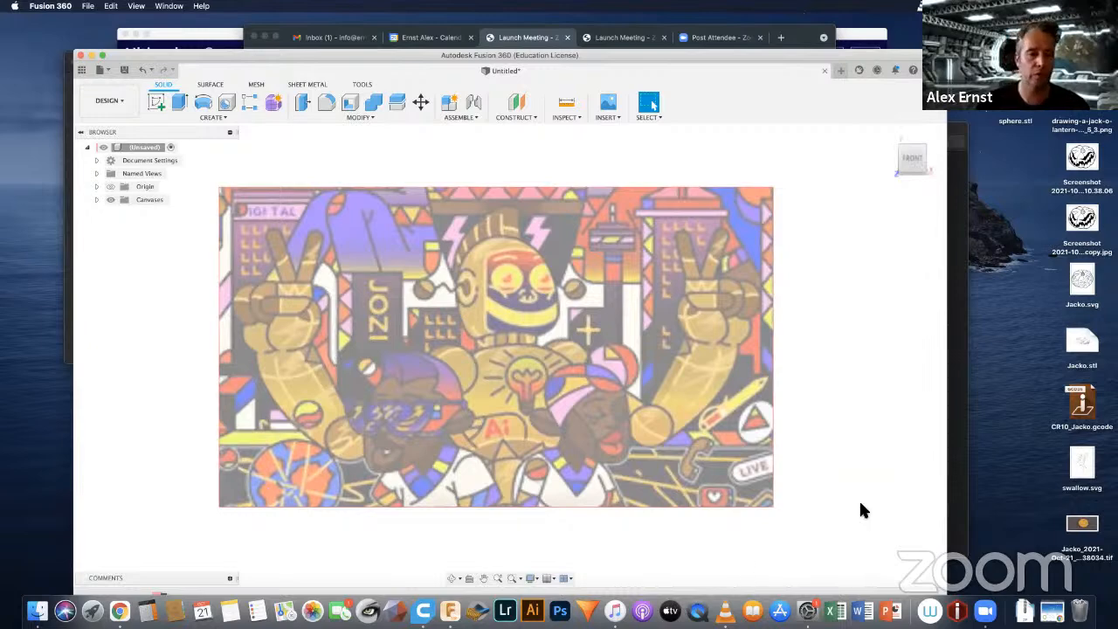
left_click(218, 119)
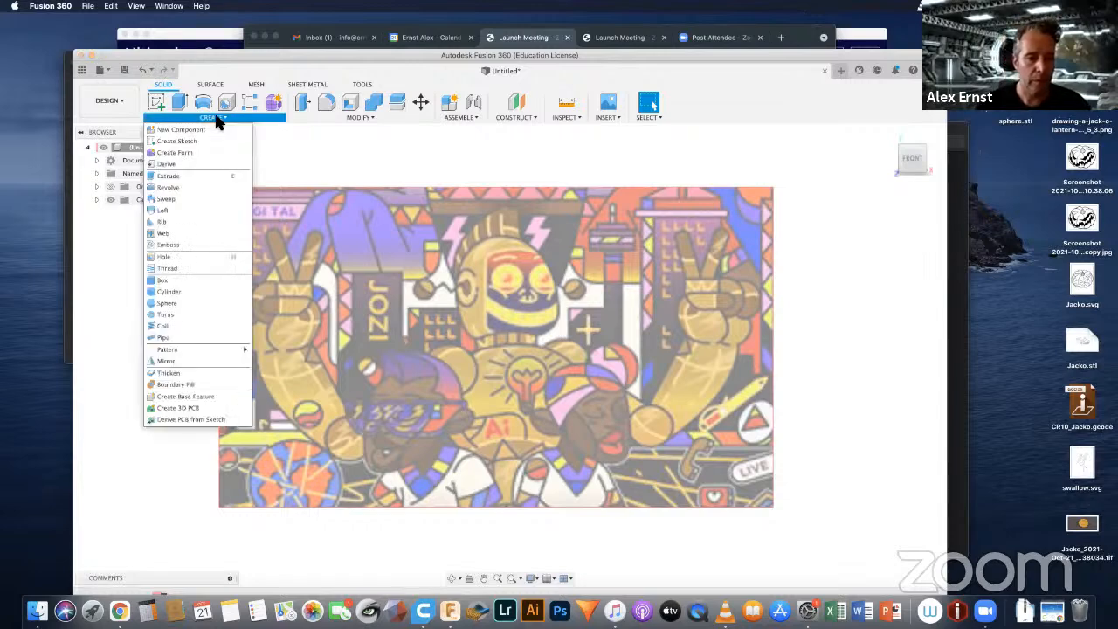
left_click(167, 137)
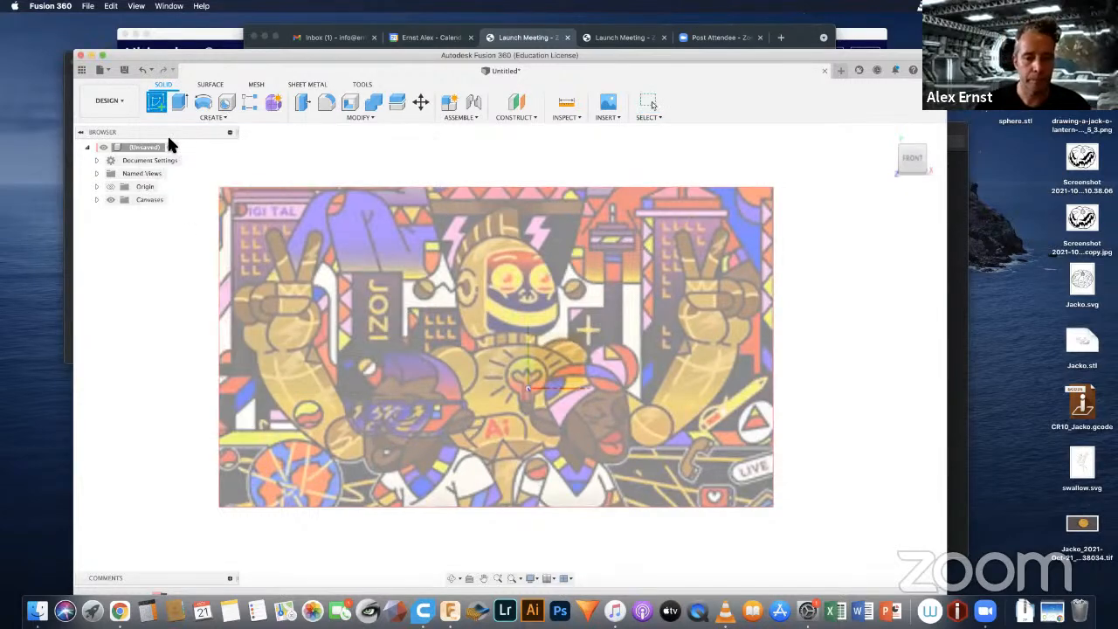
left_click(556, 356)
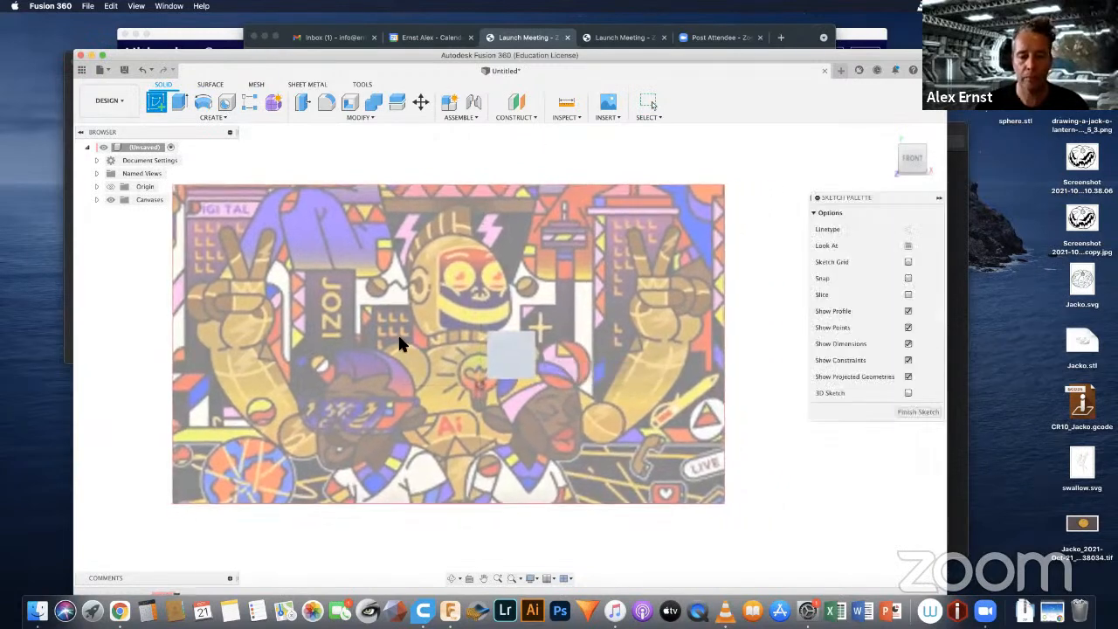
Step: Draw a centre-diameter circle about 319 mm across around the robot's head
left_click(204, 102)
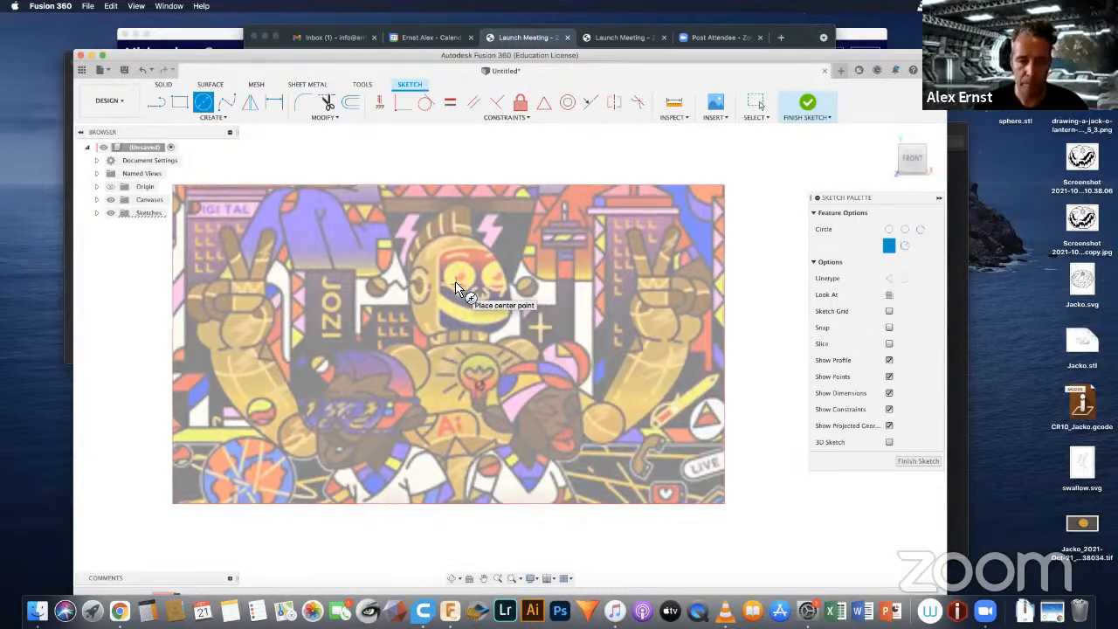
left_click(455, 287)
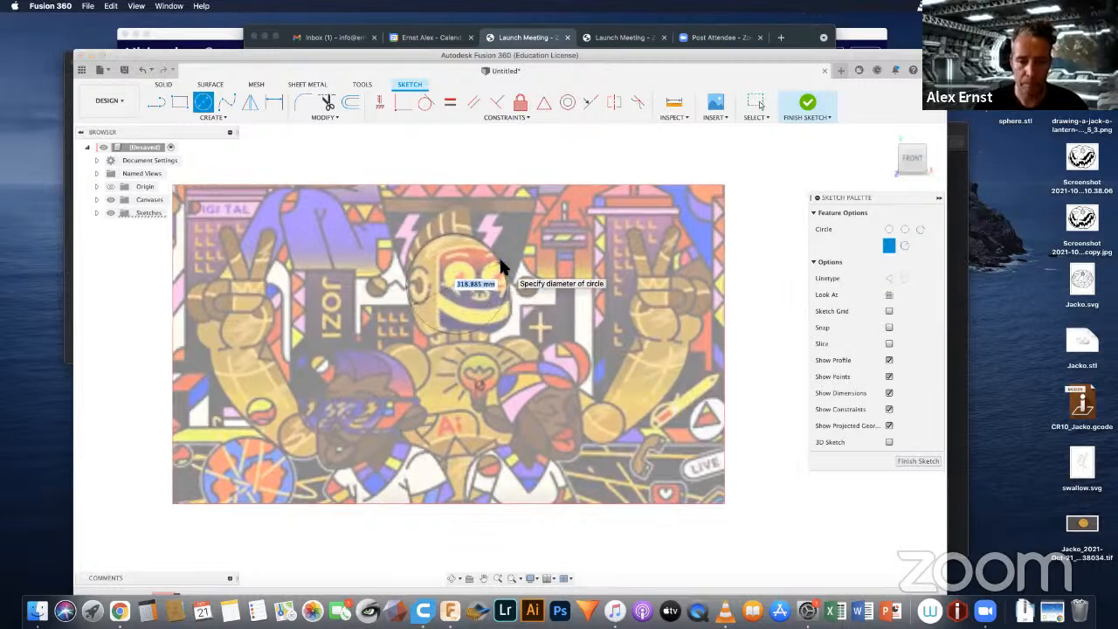
left_click(500, 261)
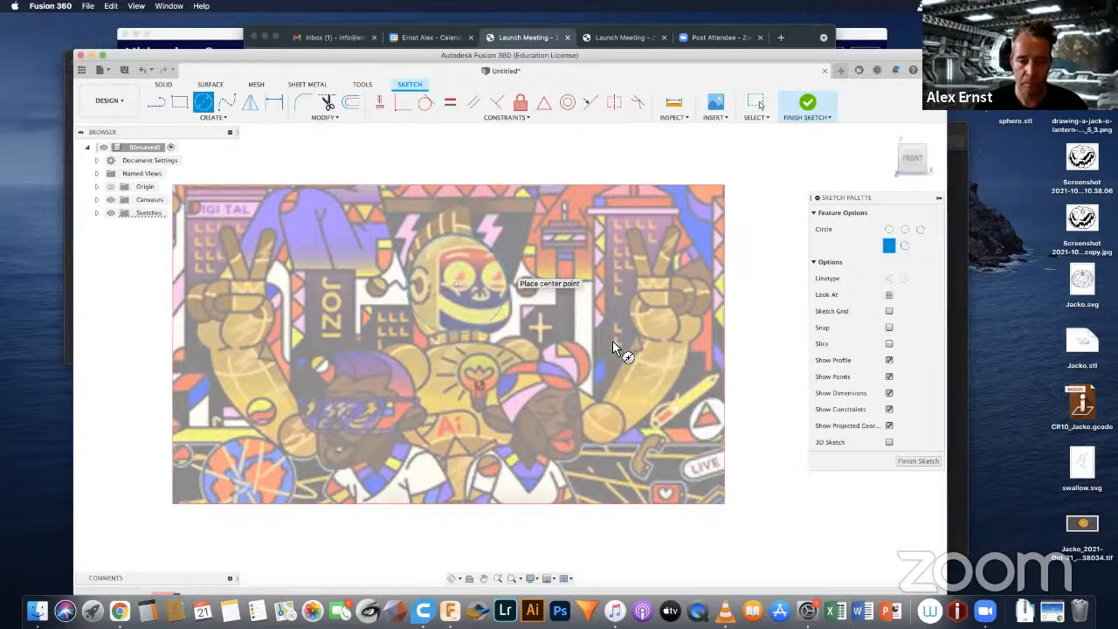
Step: Draw circles over the robot's shoulders, about 158 mm on the left one and about 145 mm on the right one
left_click(399, 363)
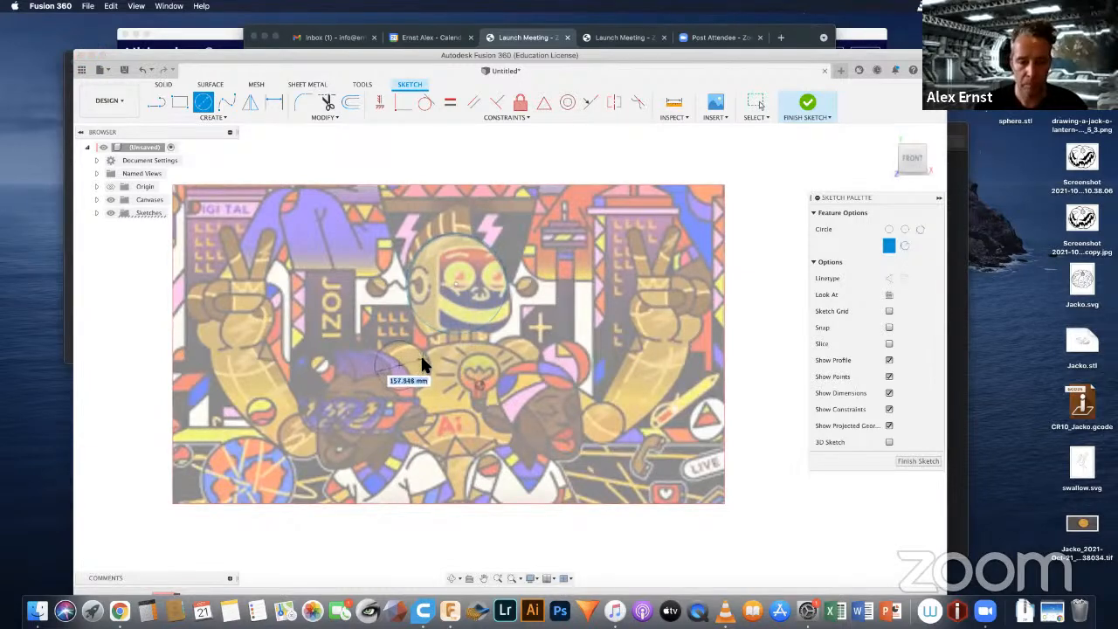
left_click(421, 367)
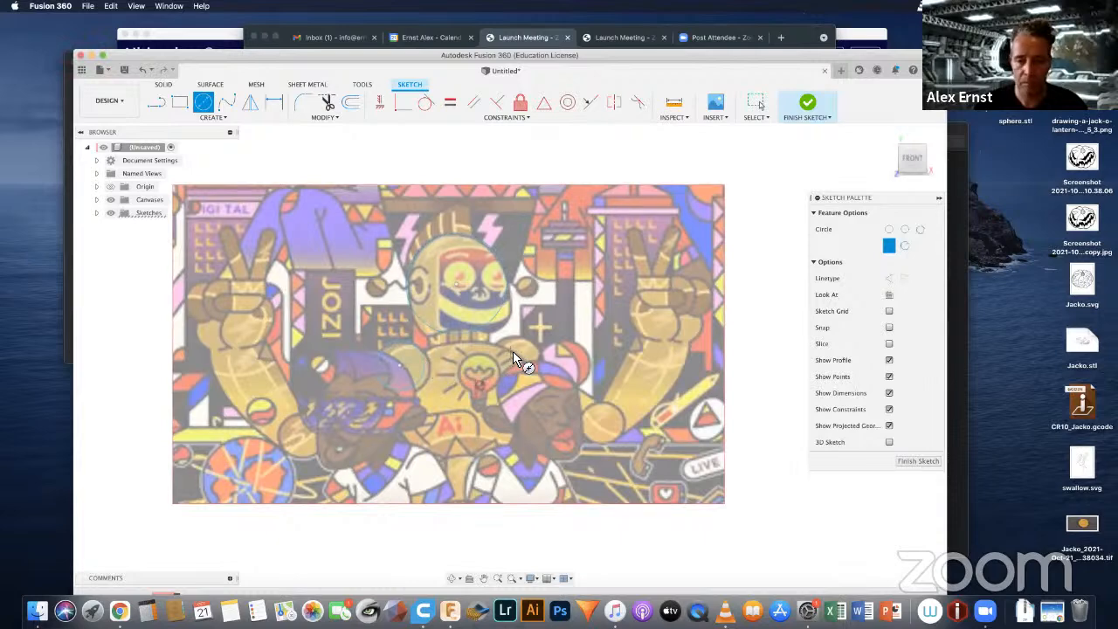
left_click(522, 358)
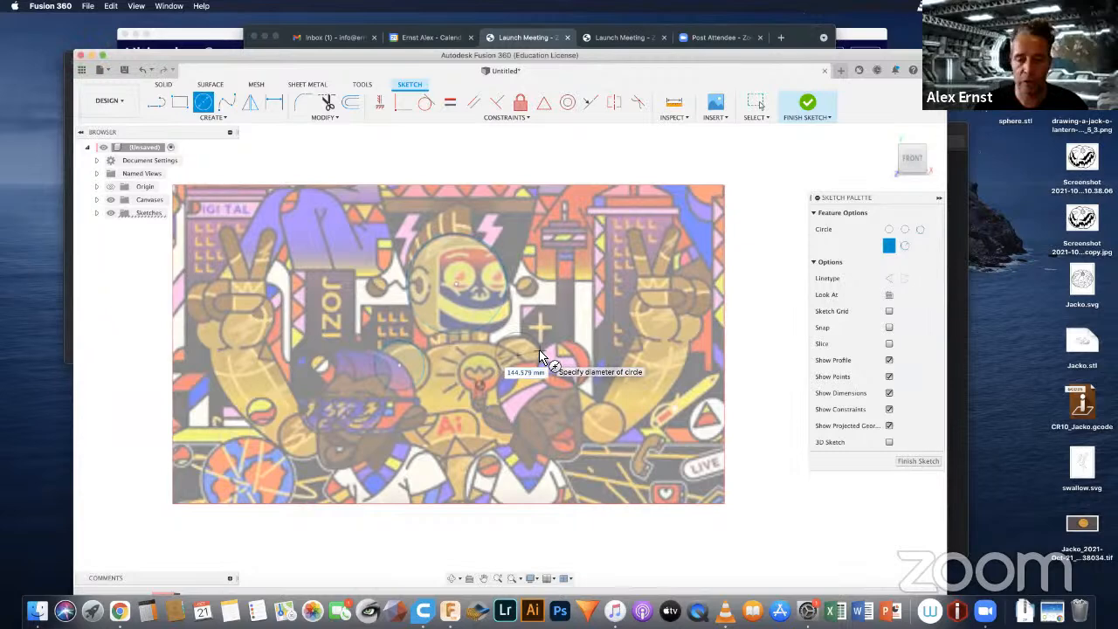
left_click(560, 389)
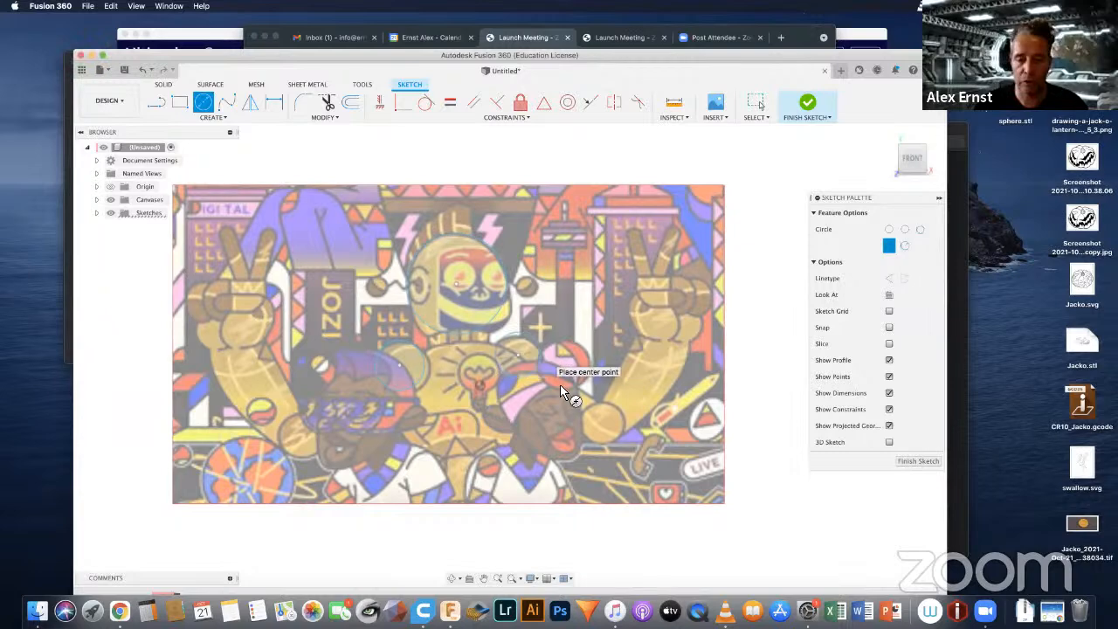
Step: Draw circles over the robot's elbow joints, about 158 mm on the right one and about 143 mm on the left one
left_click(599, 422)
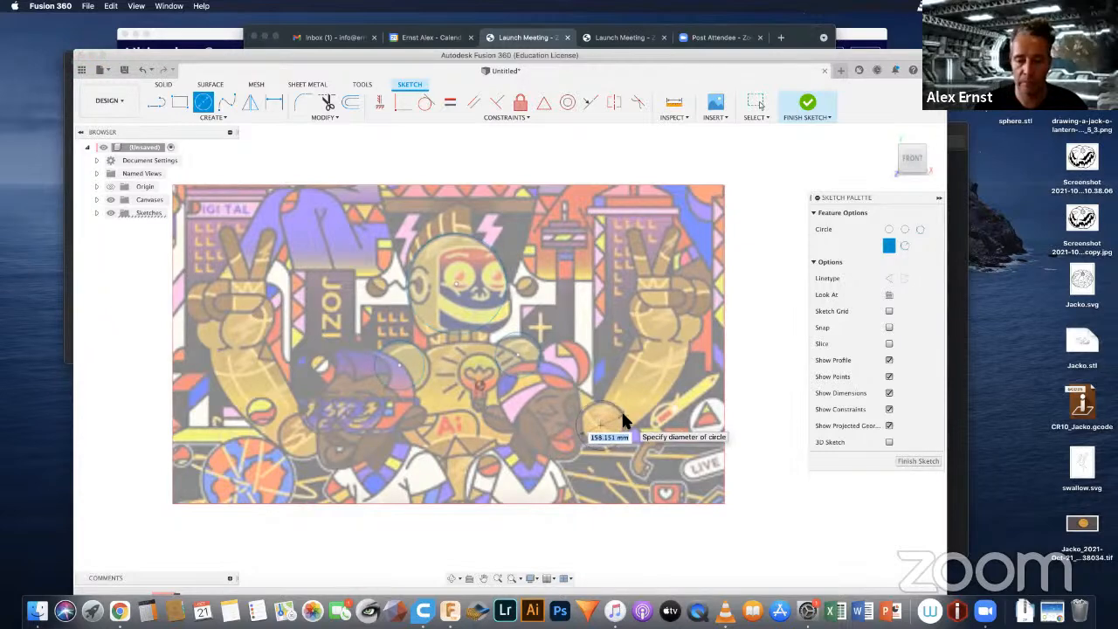
left_click(622, 422)
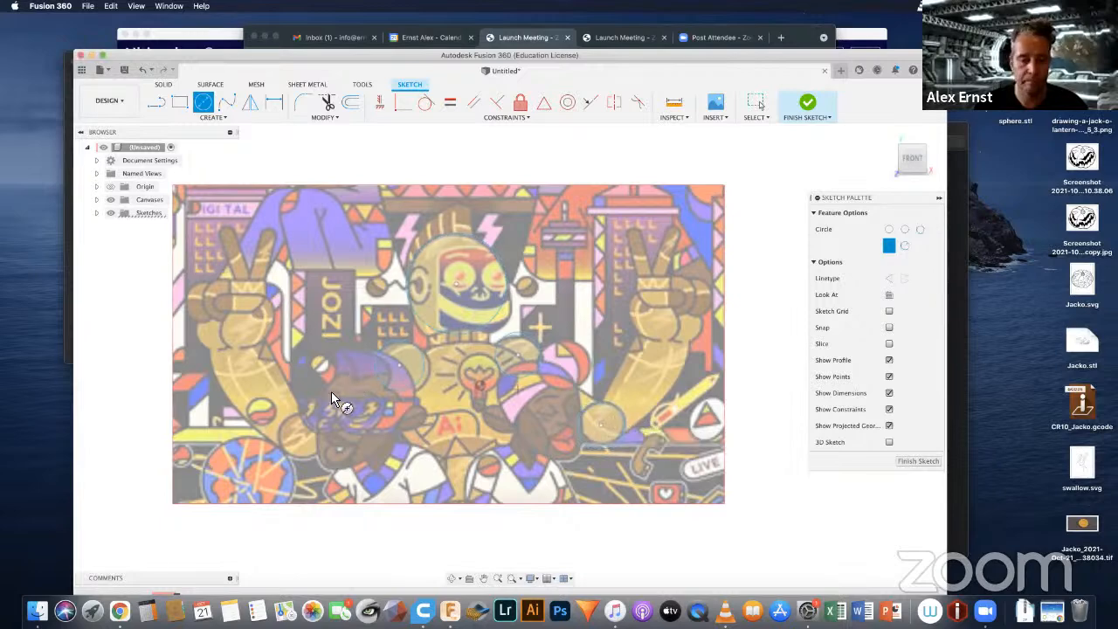
left_click(301, 439)
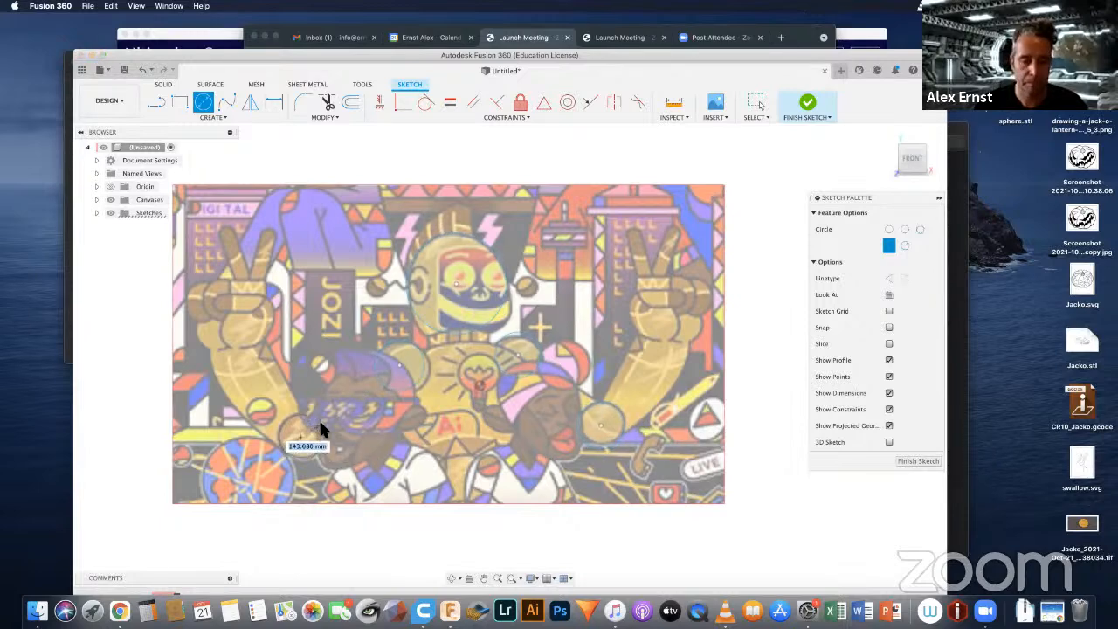
left_click(319, 423)
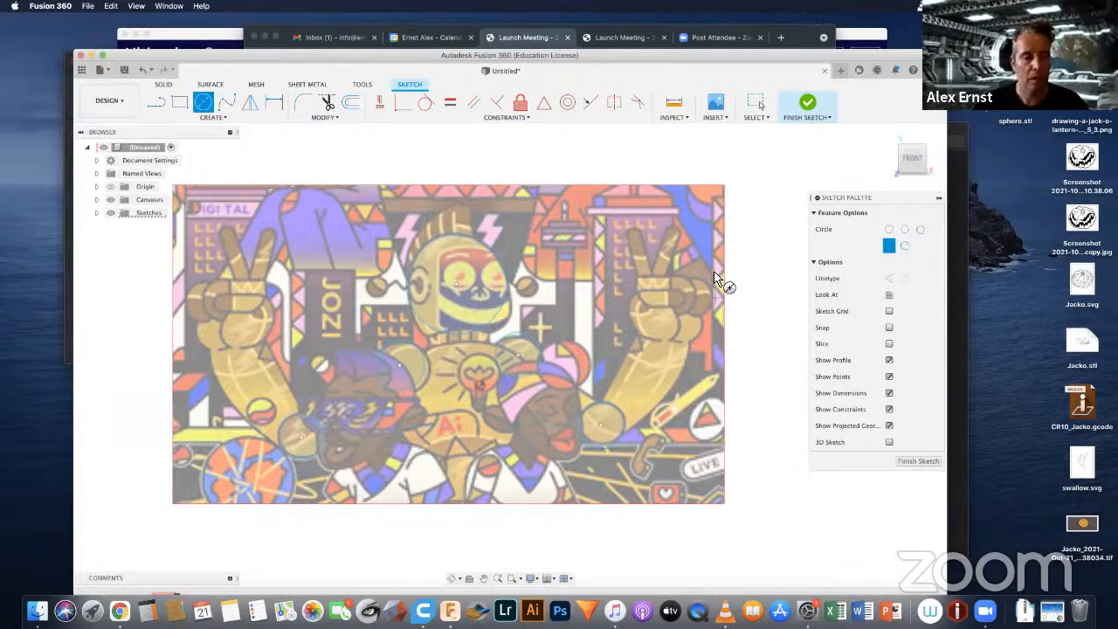
Step: Draw two overlapping circles over the palm and thumb base of the right-hand raised hand, about 158 mm and 140 mm across
left_click(659, 325)
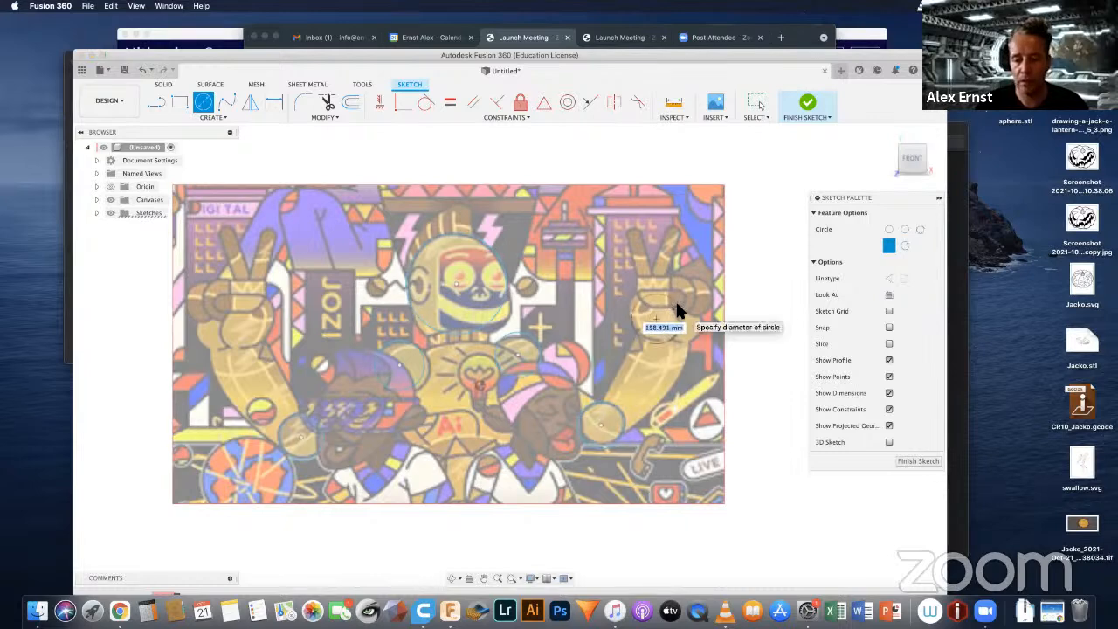
left_click(678, 308)
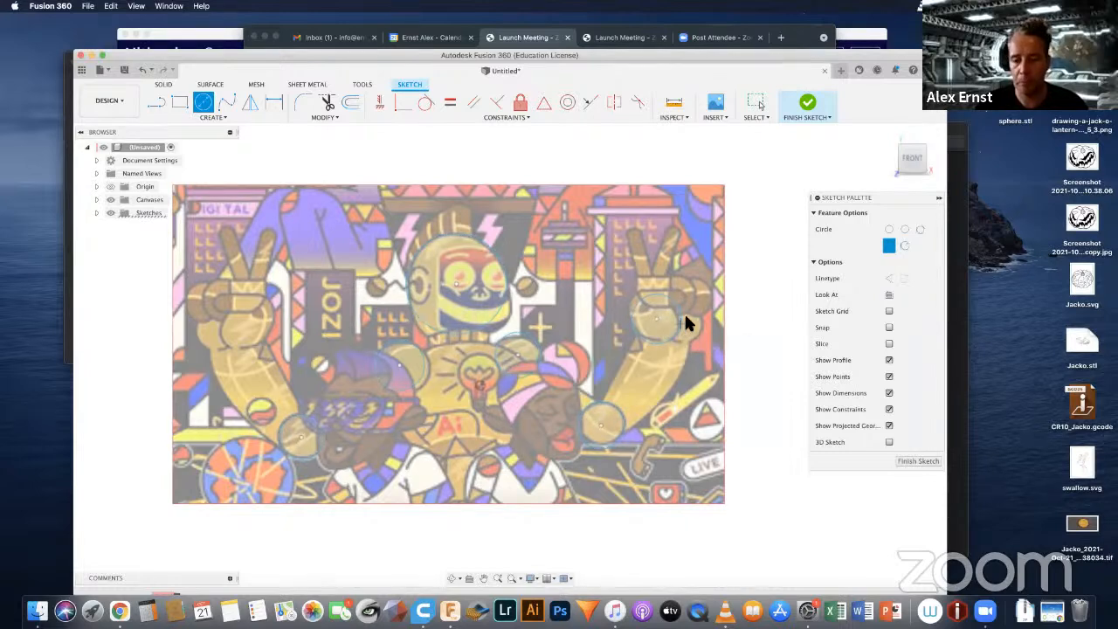
left_click(682, 322)
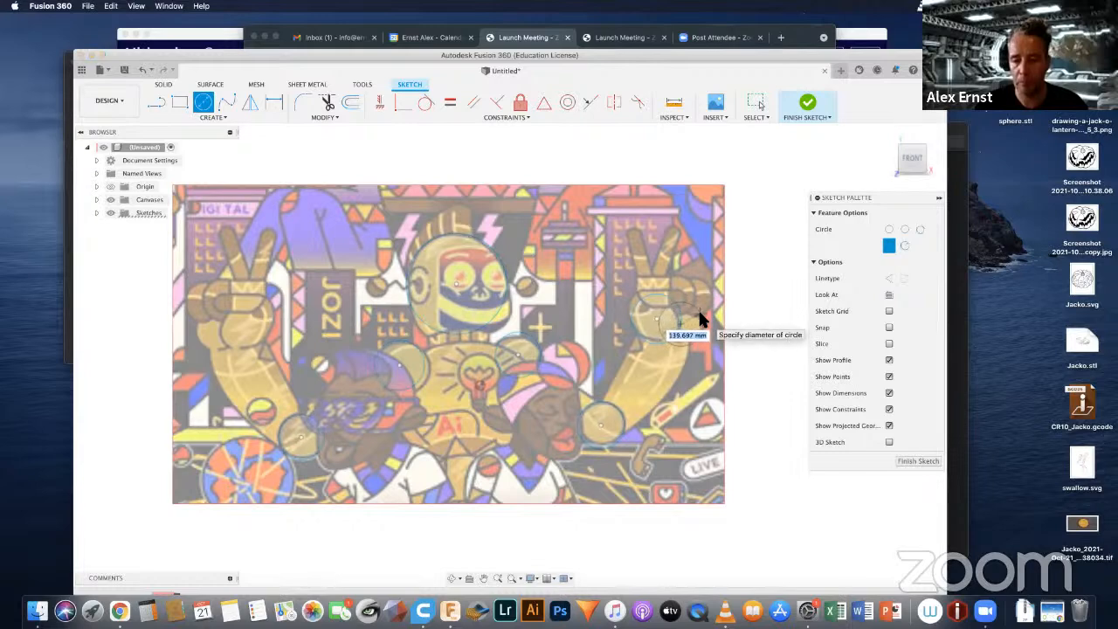
left_click(699, 314)
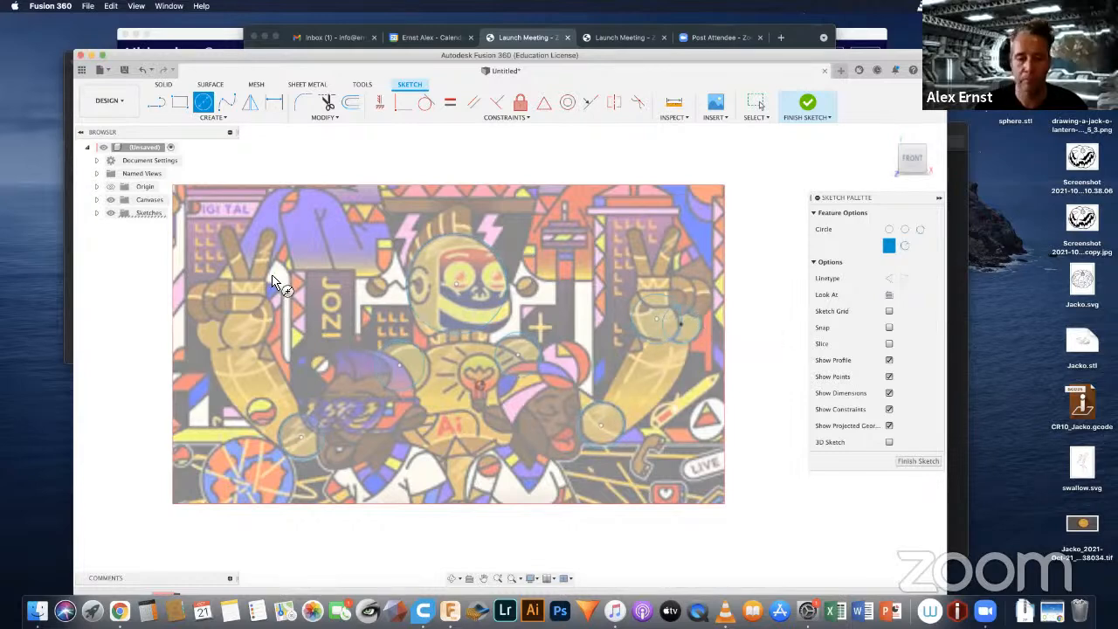
Step: Draw a circle about 180 mm across over the left-hand raised palm and a smaller overlapping circle at its thumb base
left_click(243, 325)
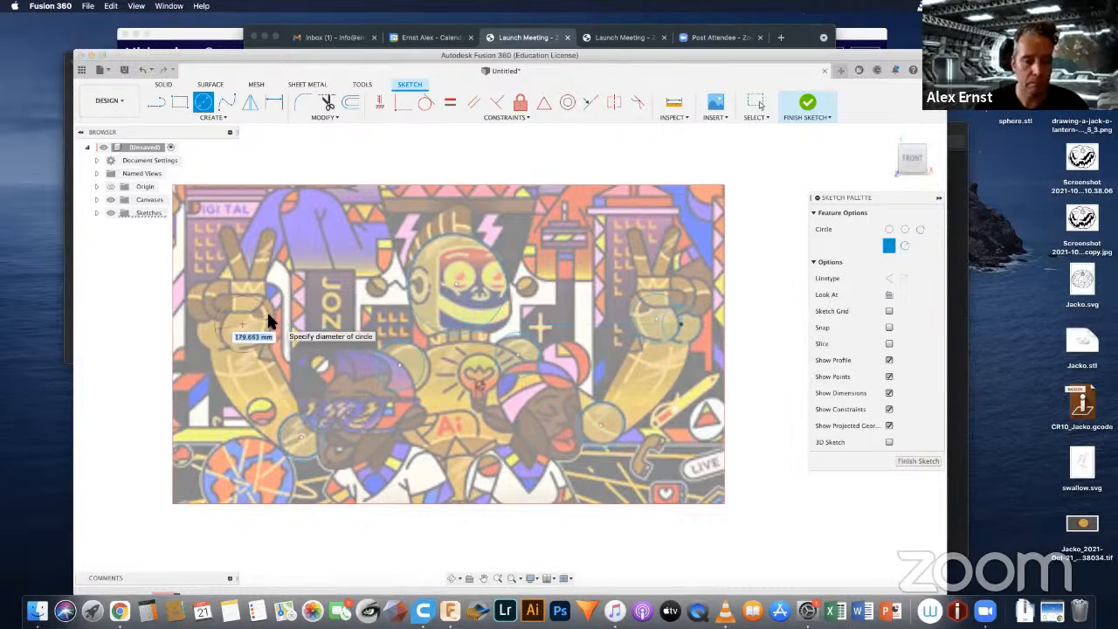
left_click(268, 315)
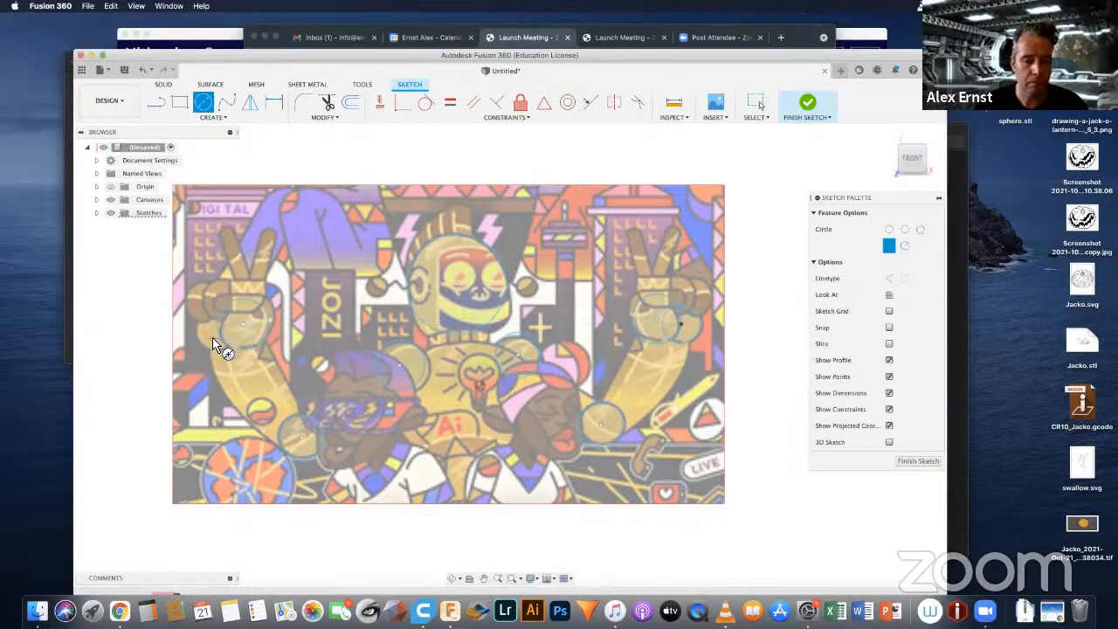
left_click(228, 321)
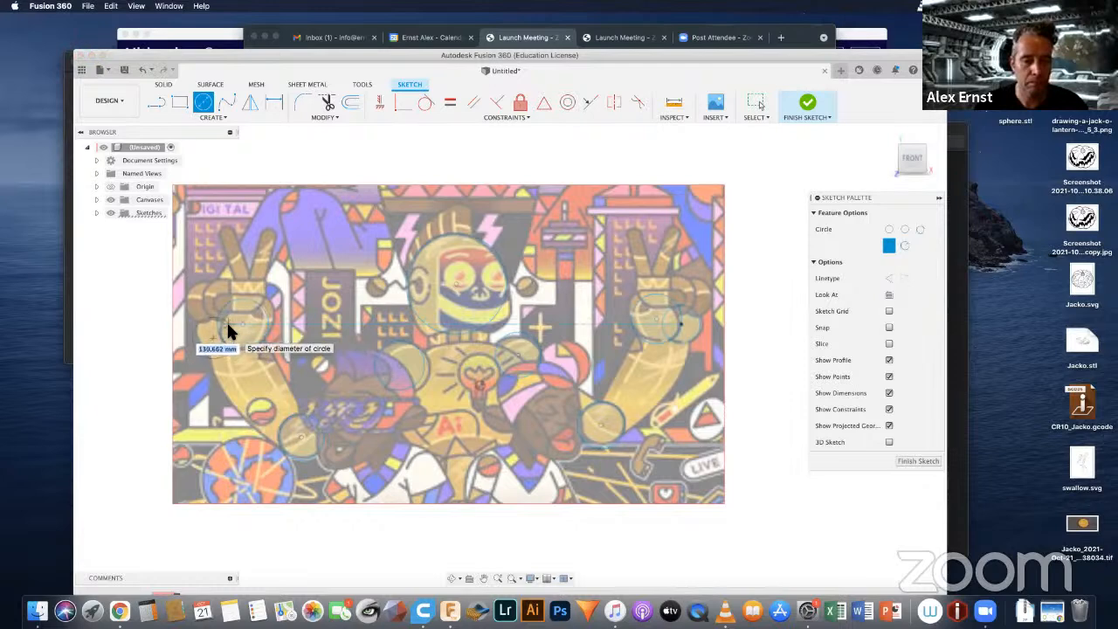
left_click(341, 309)
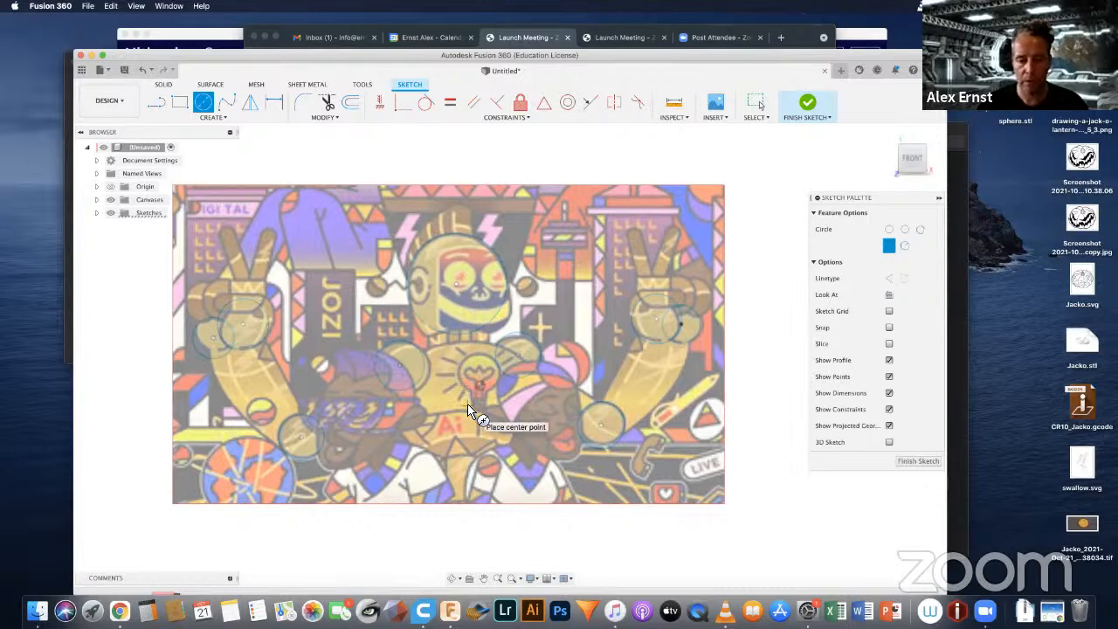
Step: Draw an ellipse over the robot's torso, centred on the chest and reaching up to the base of the neck
left_click(209, 115)
left_click(165, 185)
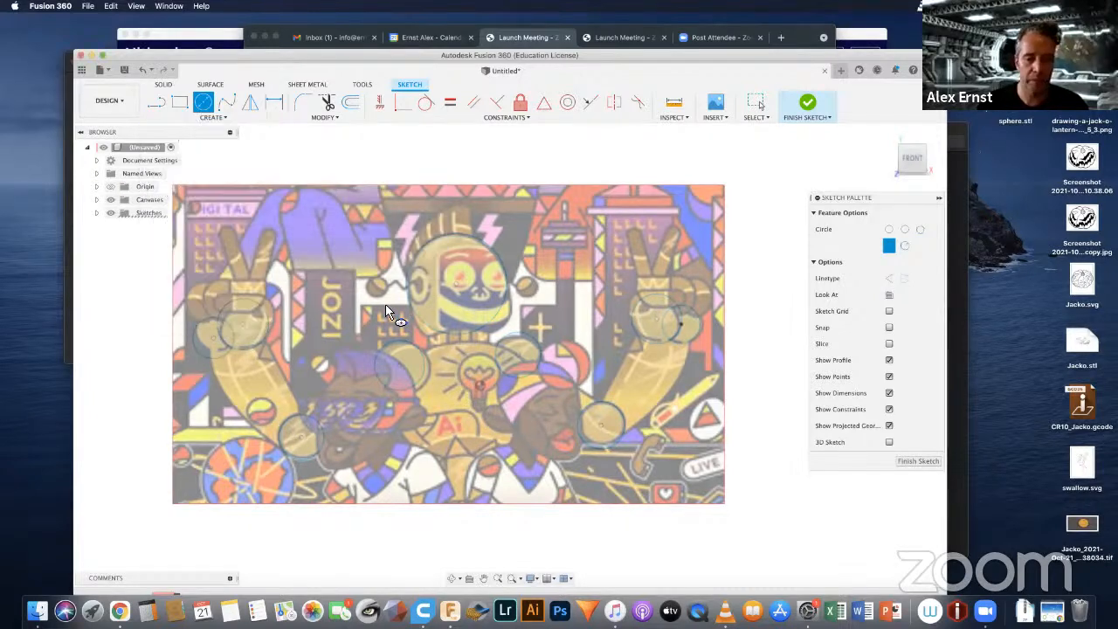
left_click(473, 407)
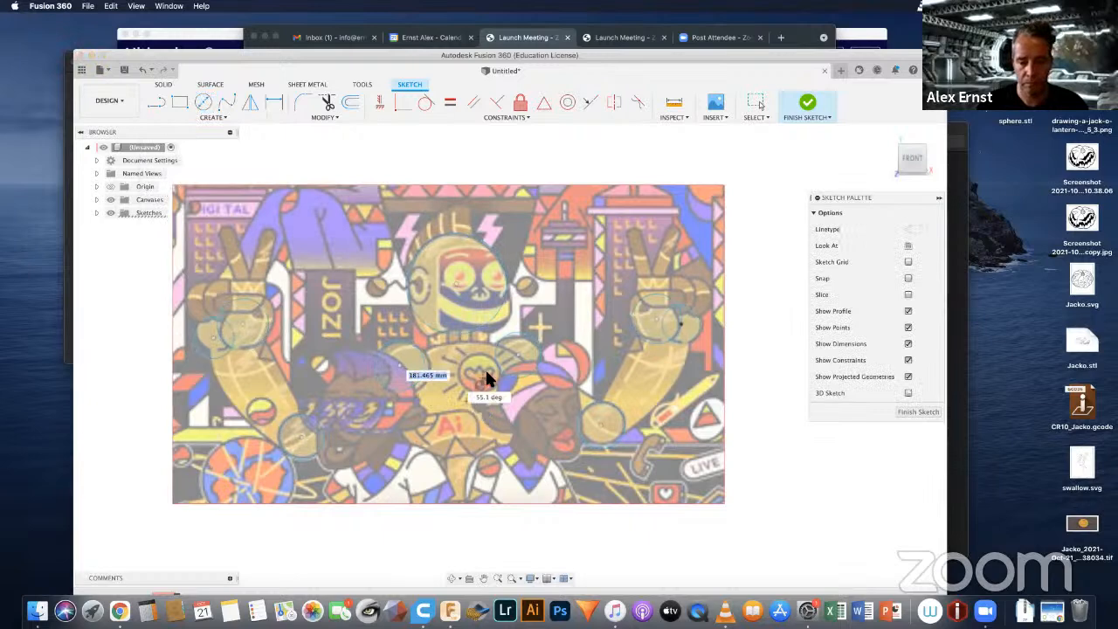
left_click(524, 402)
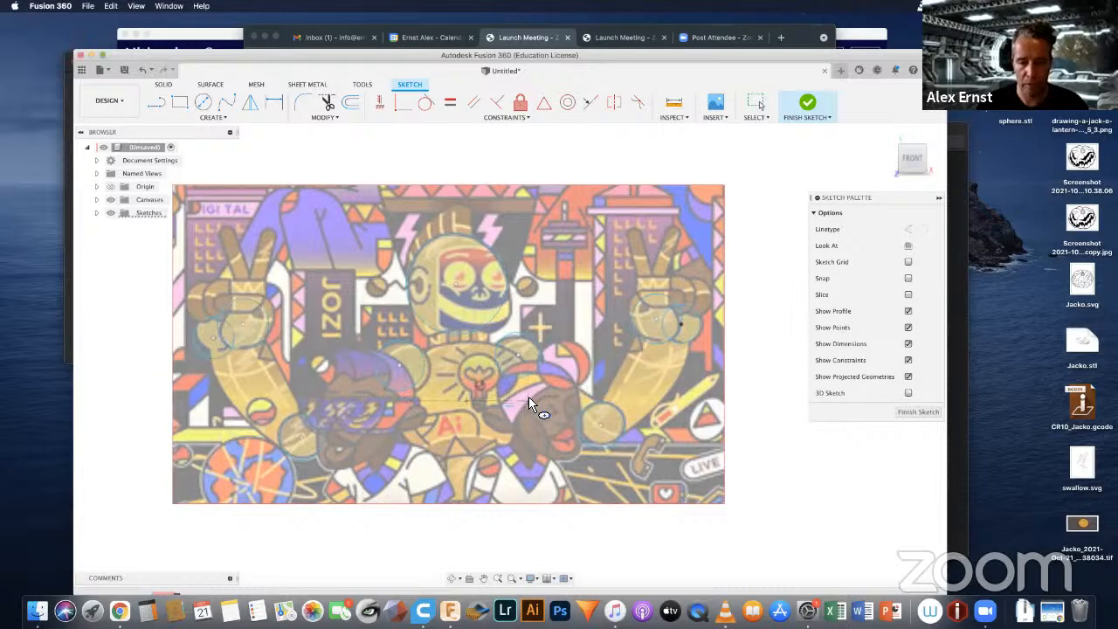
left_click(463, 337)
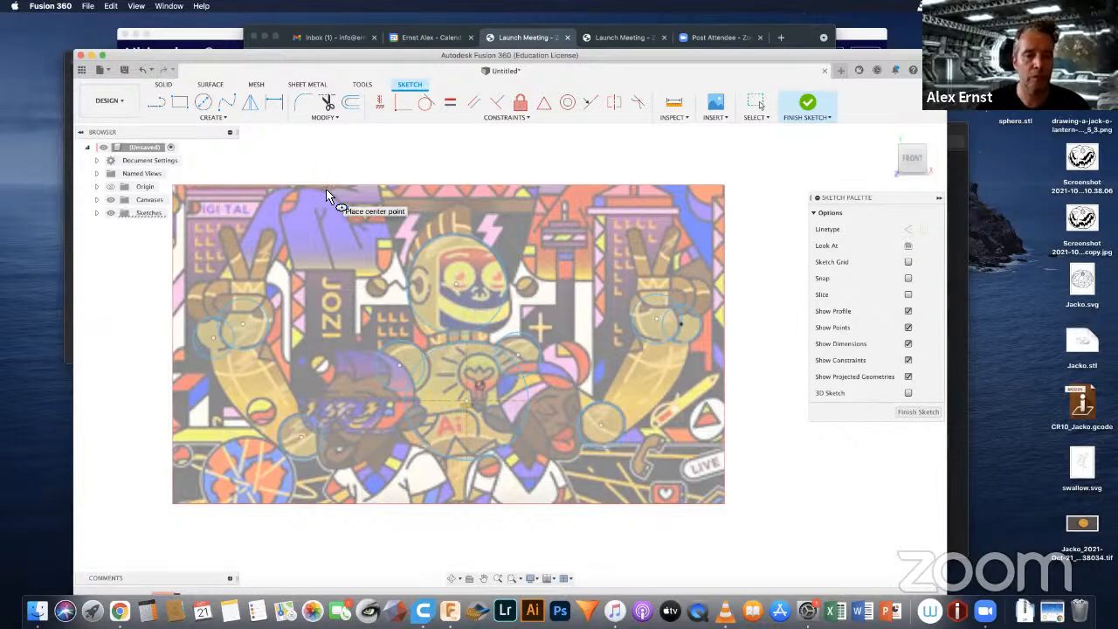
Step: Draw a two-point rectangle about 208 mm wide and 46 mm high over the robot's neck
left_click(177, 100)
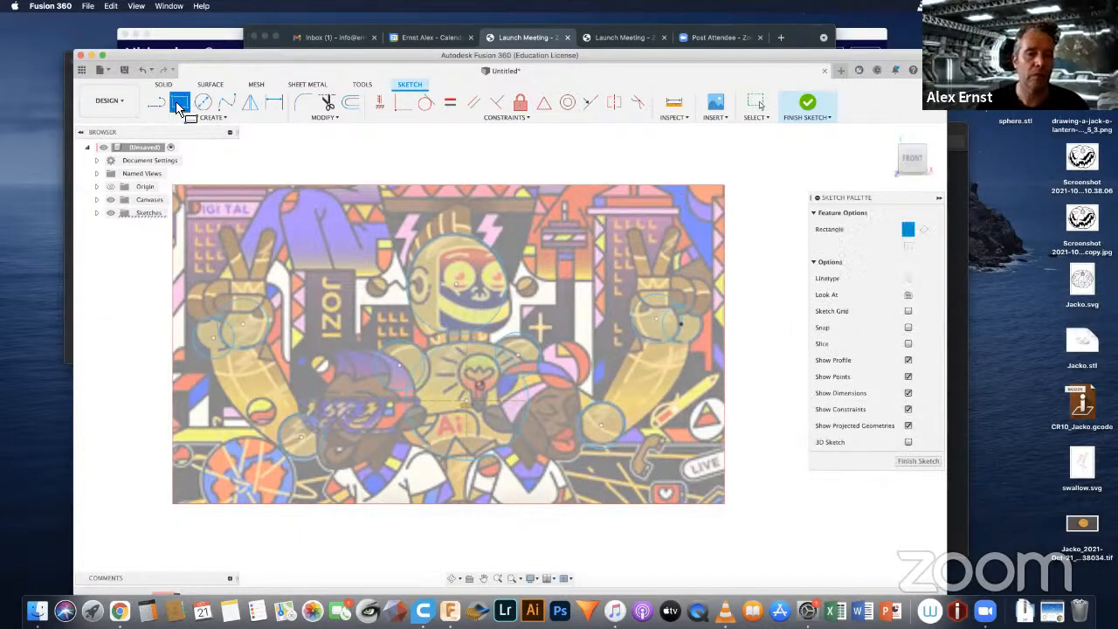
left_click(440, 333)
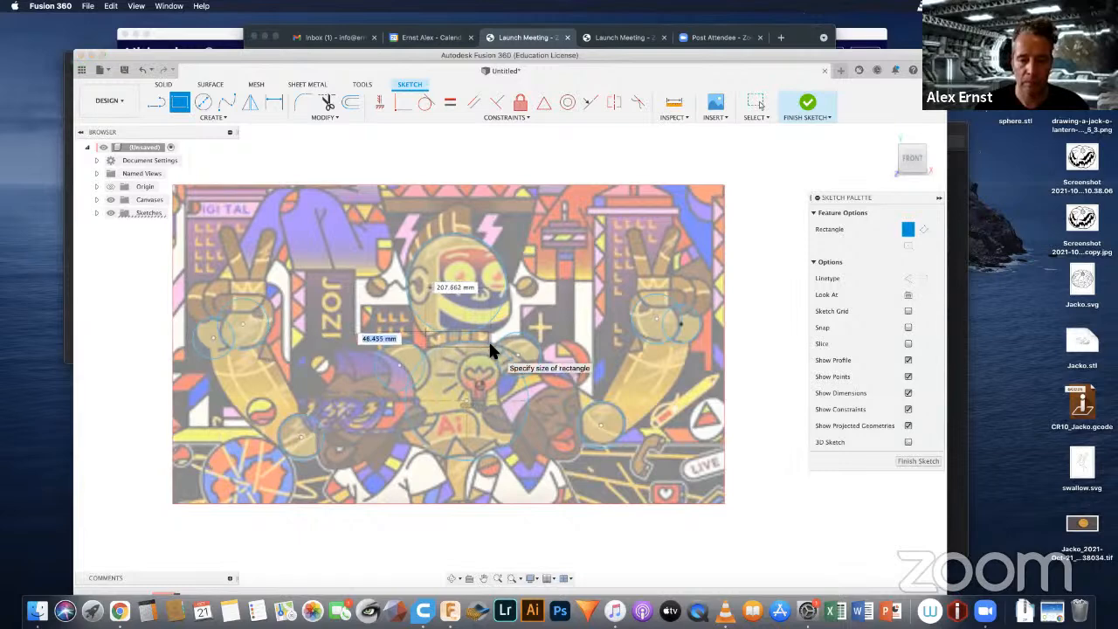
left_click(490, 345)
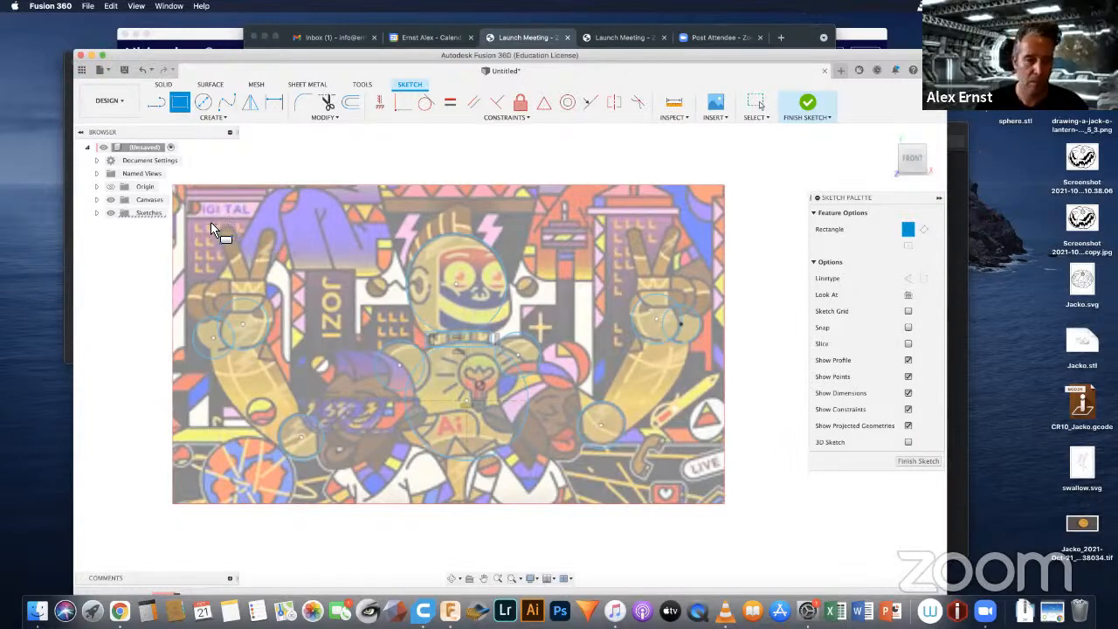
Step: Draw a two-point rectangle over the knuckles of each raised hand, the first about 132 mm wide and 81 mm high
left_click(224, 278)
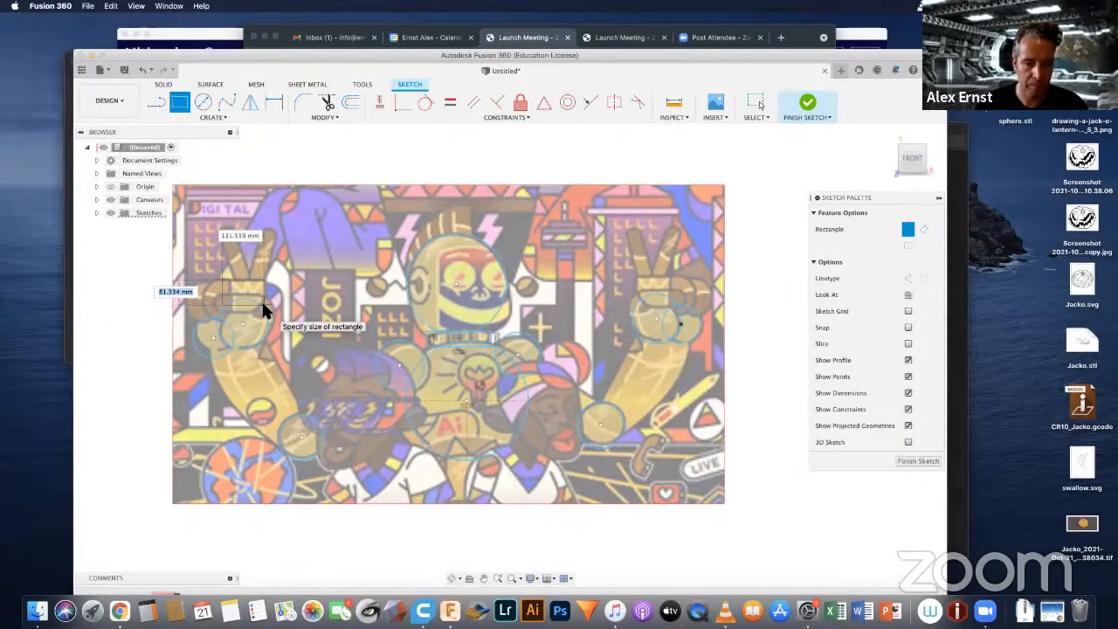
left_click(264, 312)
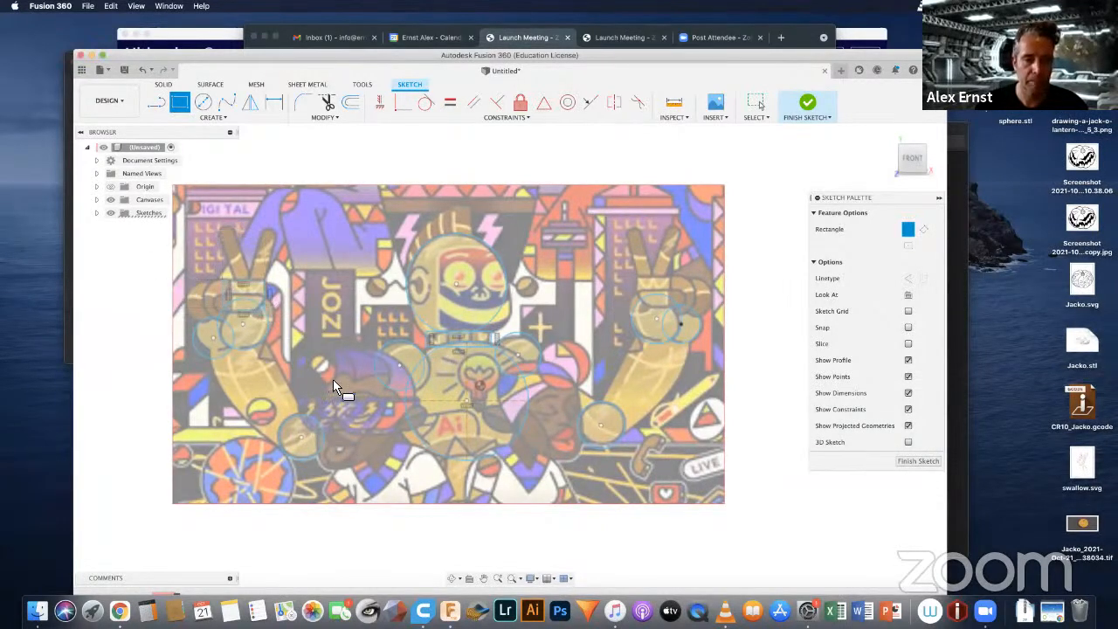
left_click(632, 278)
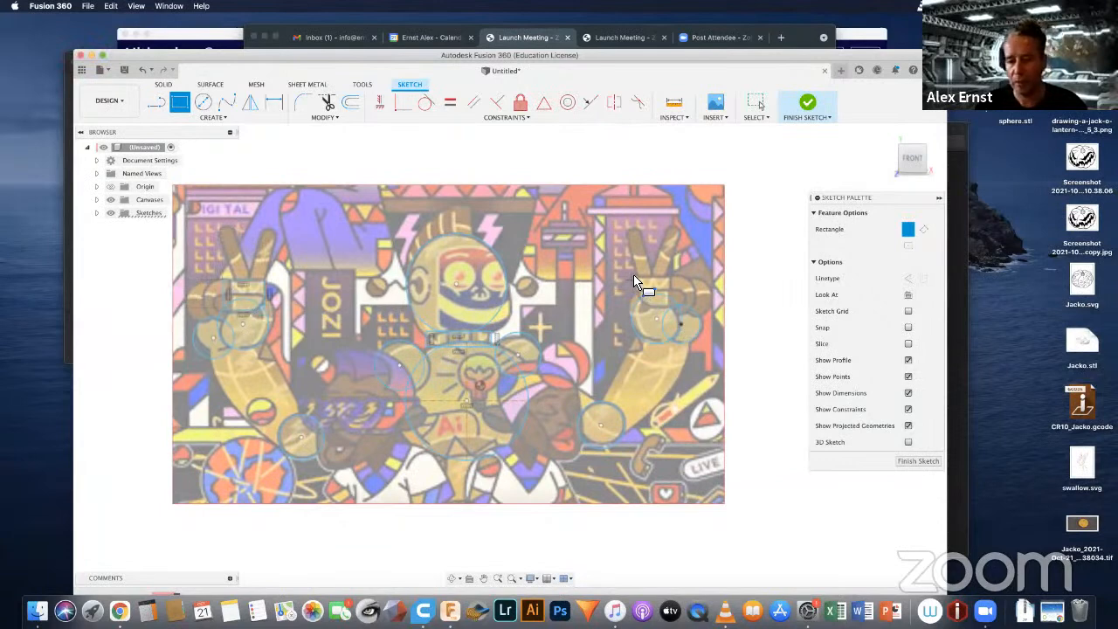
left_click(670, 301)
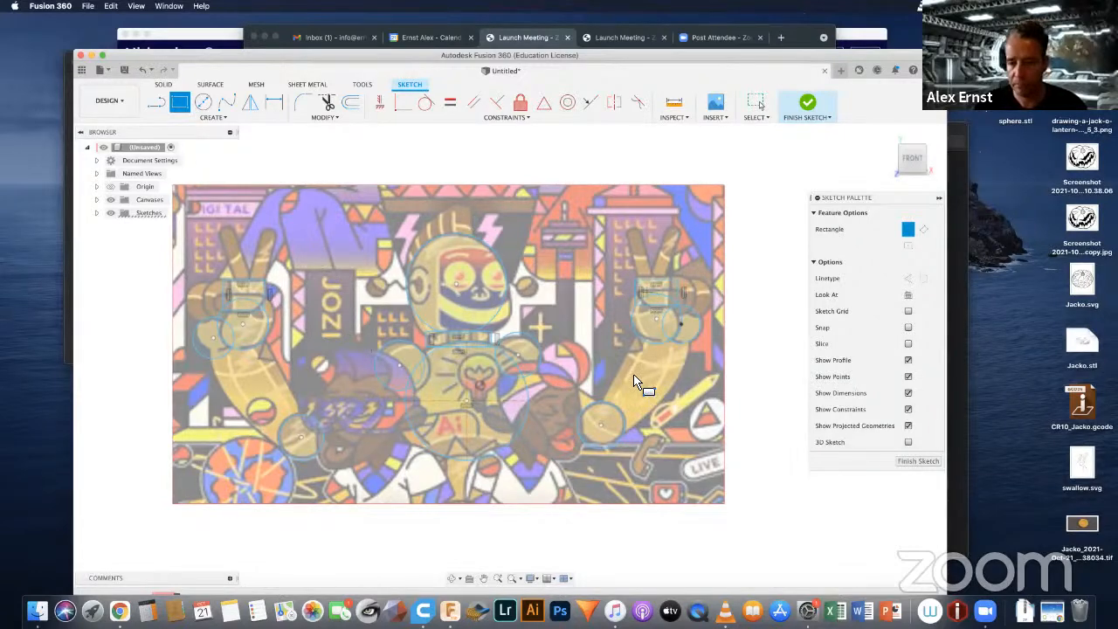
Step: Trace the forearm on the picture's right side with a fit-point spline running from the elbow circle's centre up to the wrist and back
left_click(208, 117)
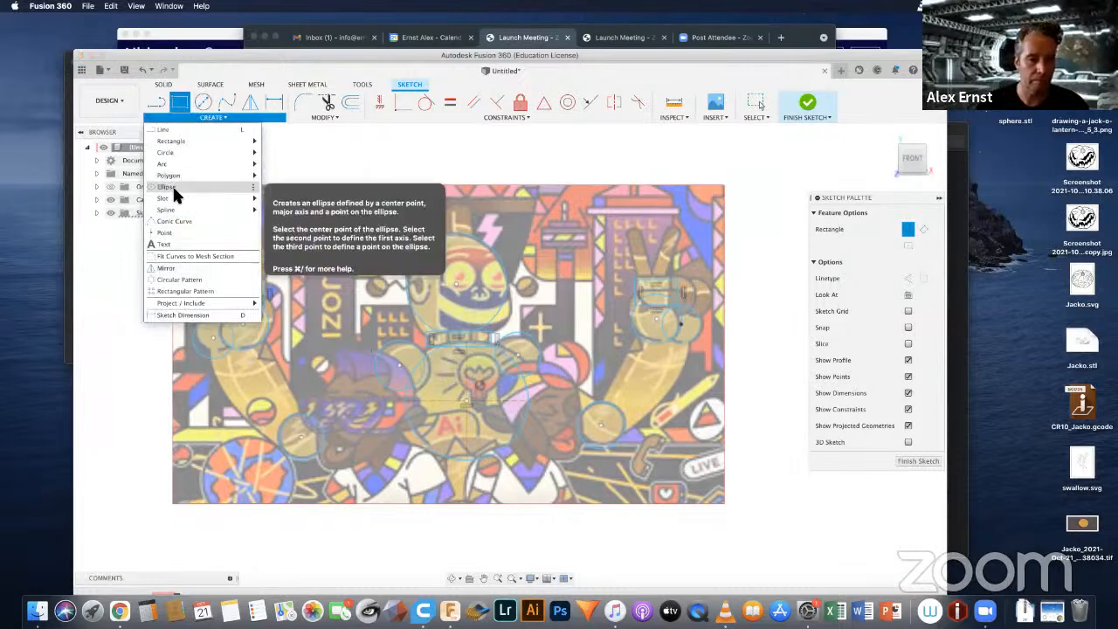
left_click(233, 115)
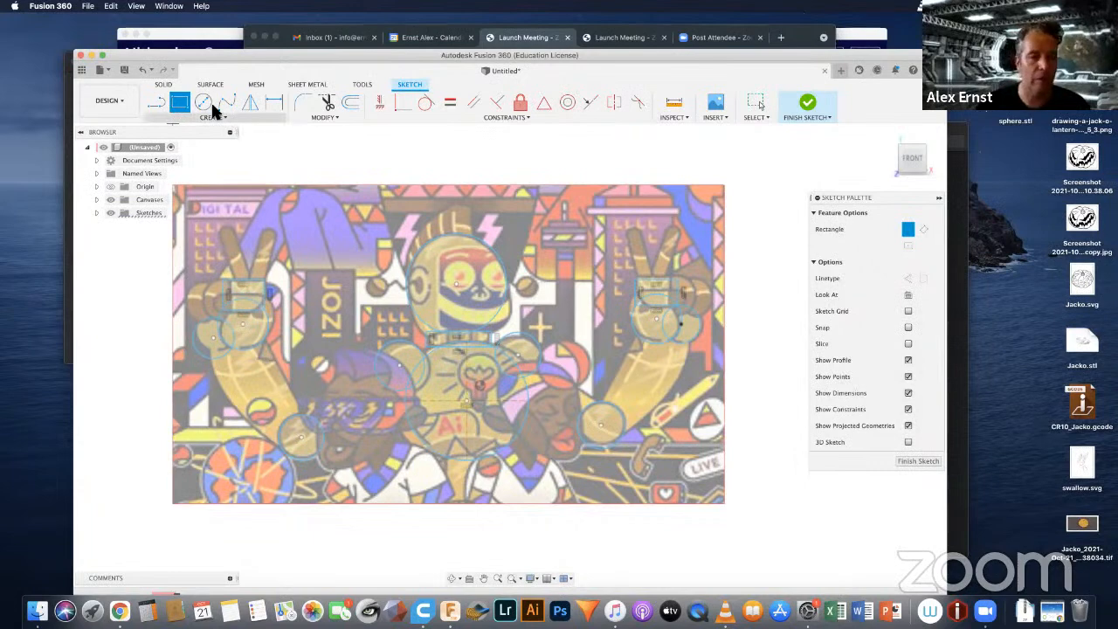
left_click(226, 100)
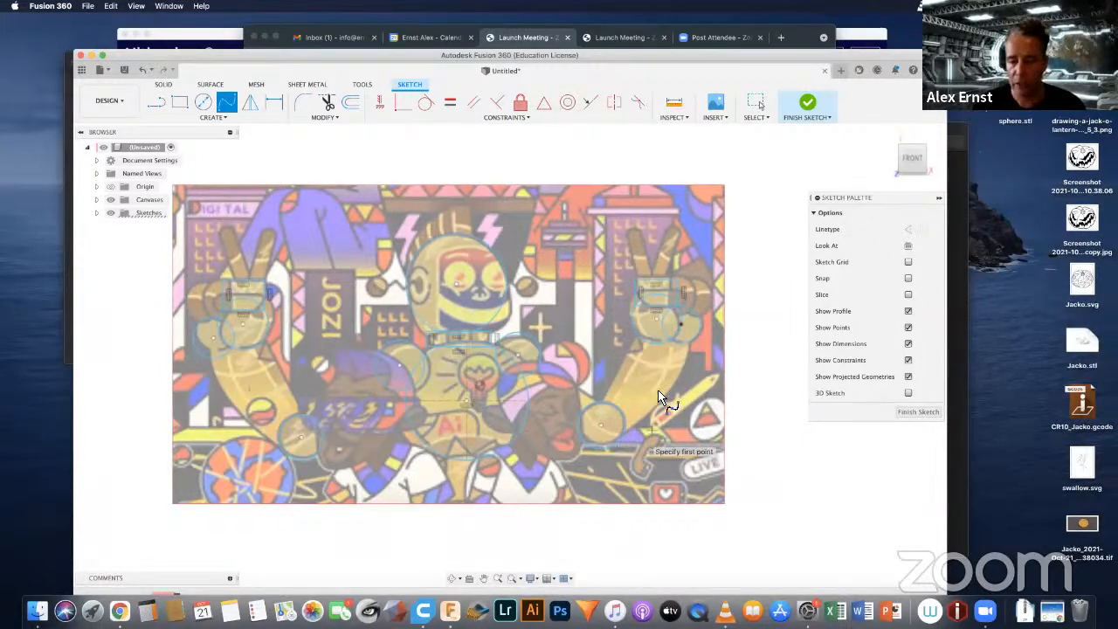
left_click(600, 426)
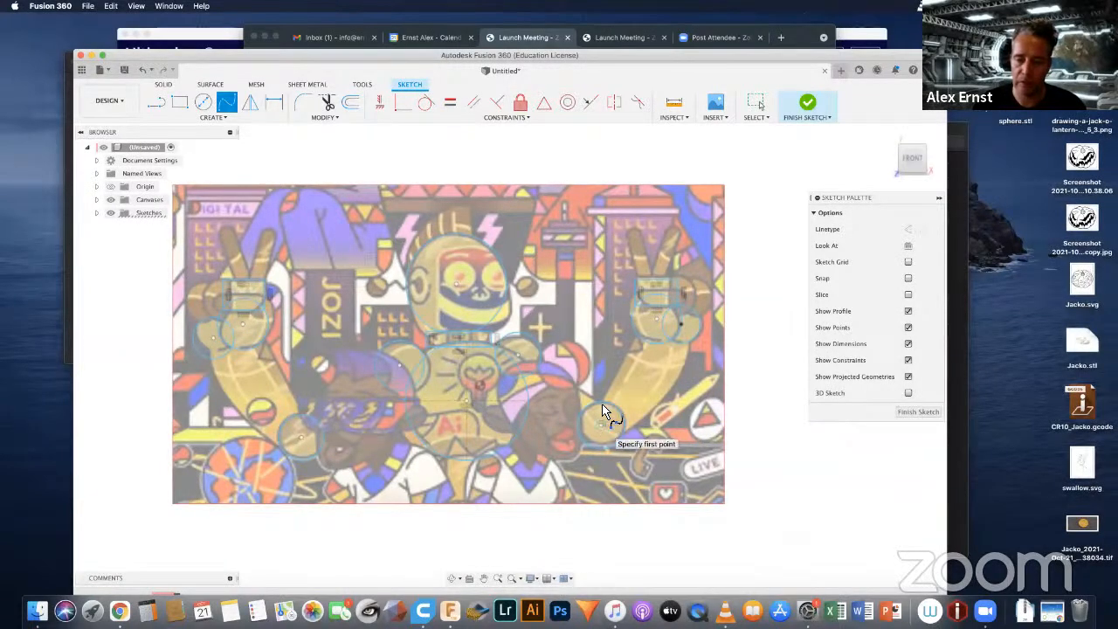
left_click(615, 371)
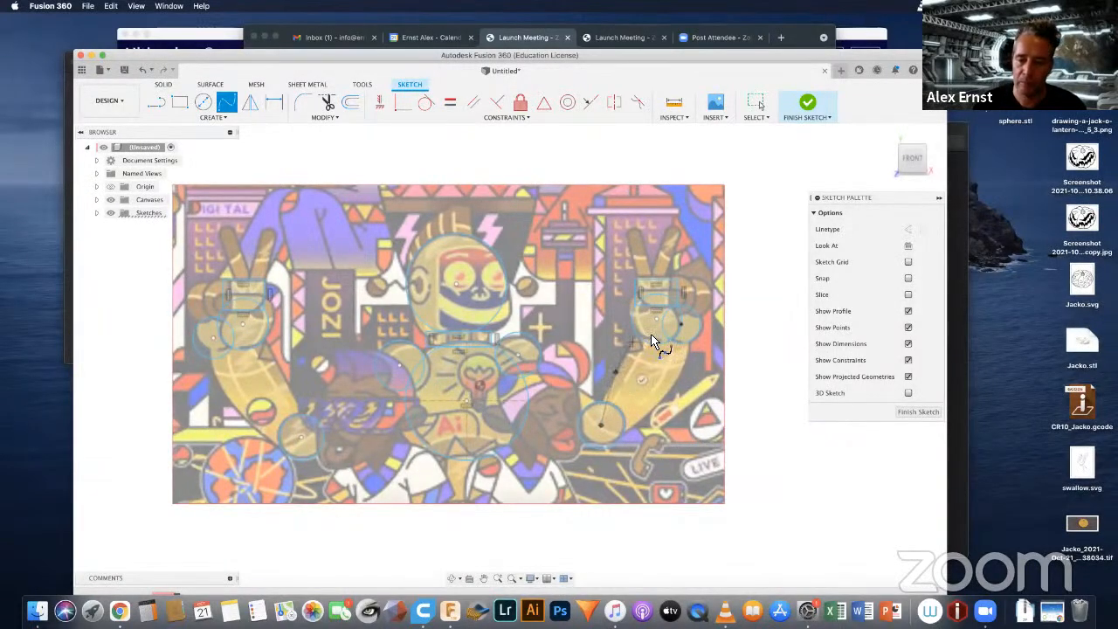
left_click(639, 336)
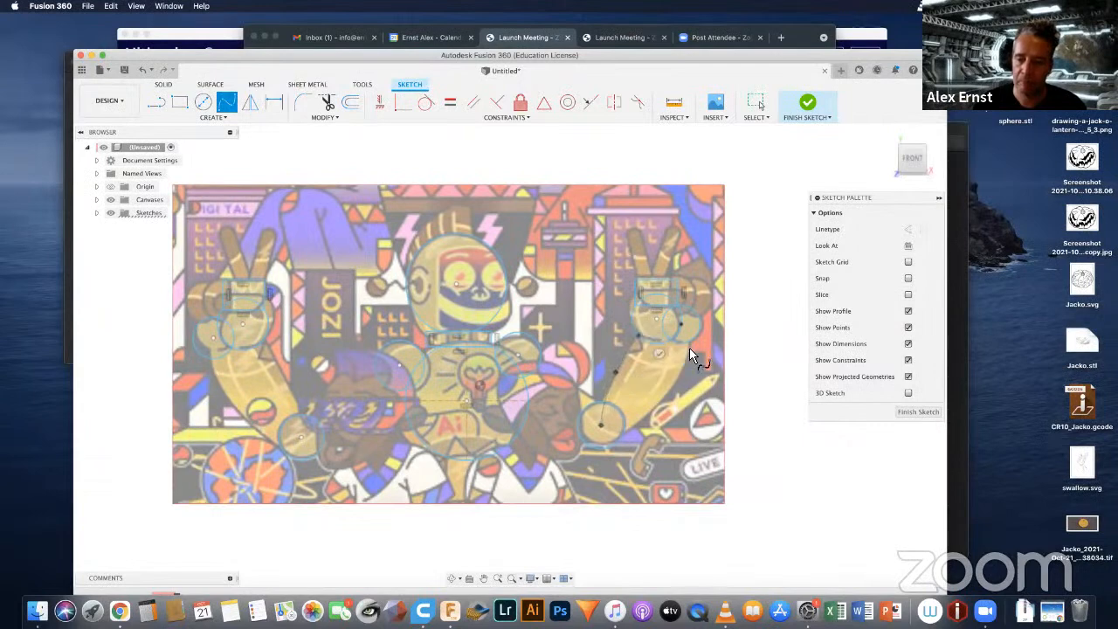
left_click(685, 350)
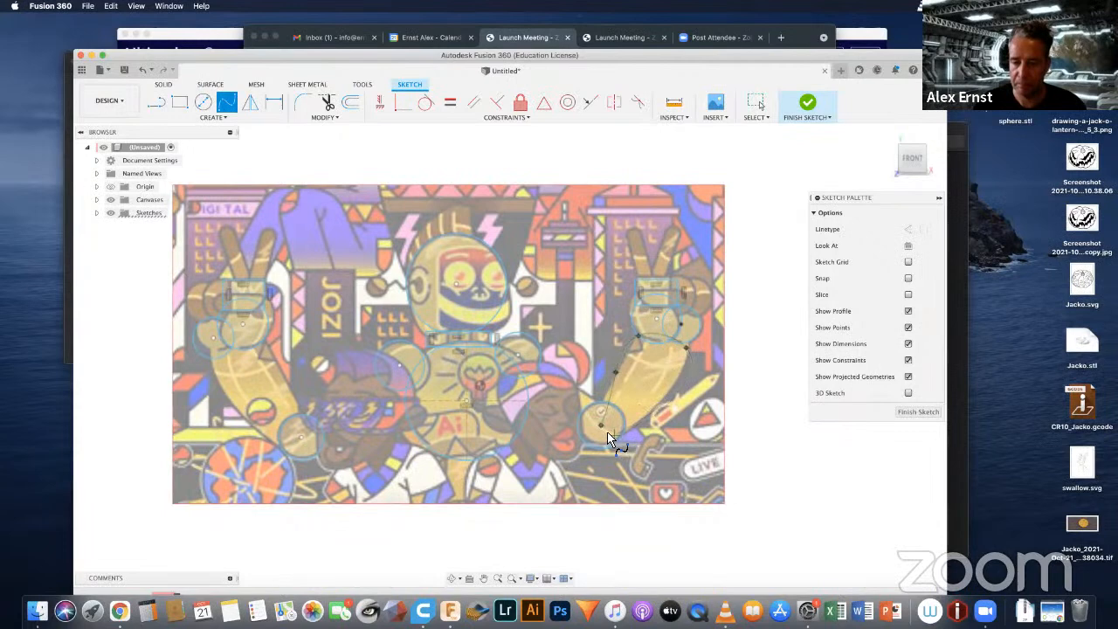
left_click(601, 427)
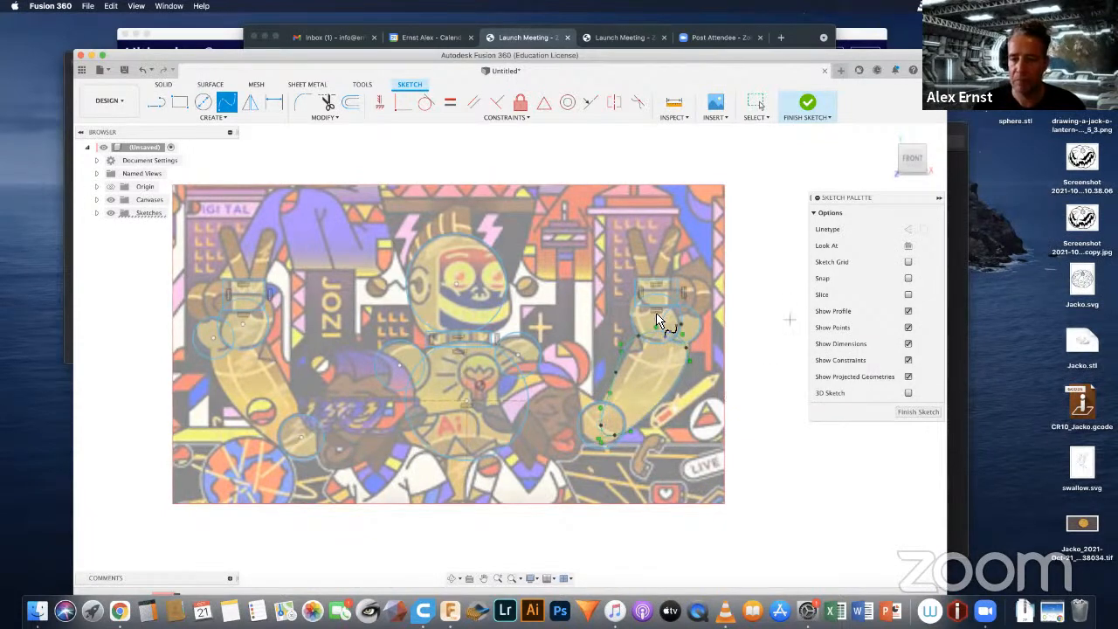
Step: Trace the forearm on the picture's left side with a closed spline starting and ending at the elbow circle's centre
left_click(300, 437)
left_click(242, 416)
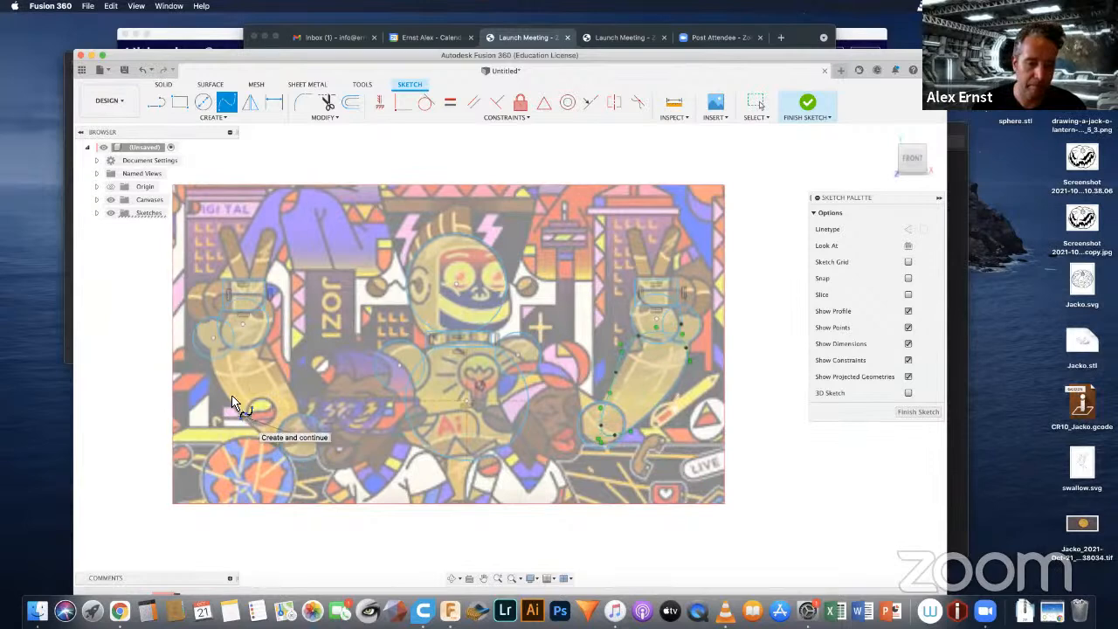
left_click(208, 349)
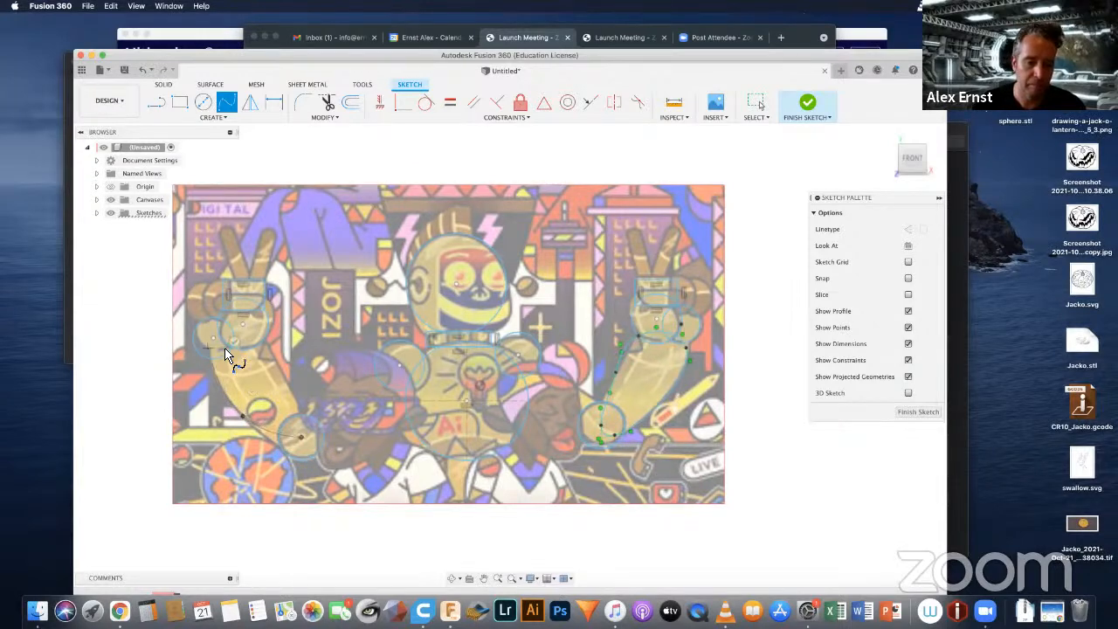
left_click(262, 340)
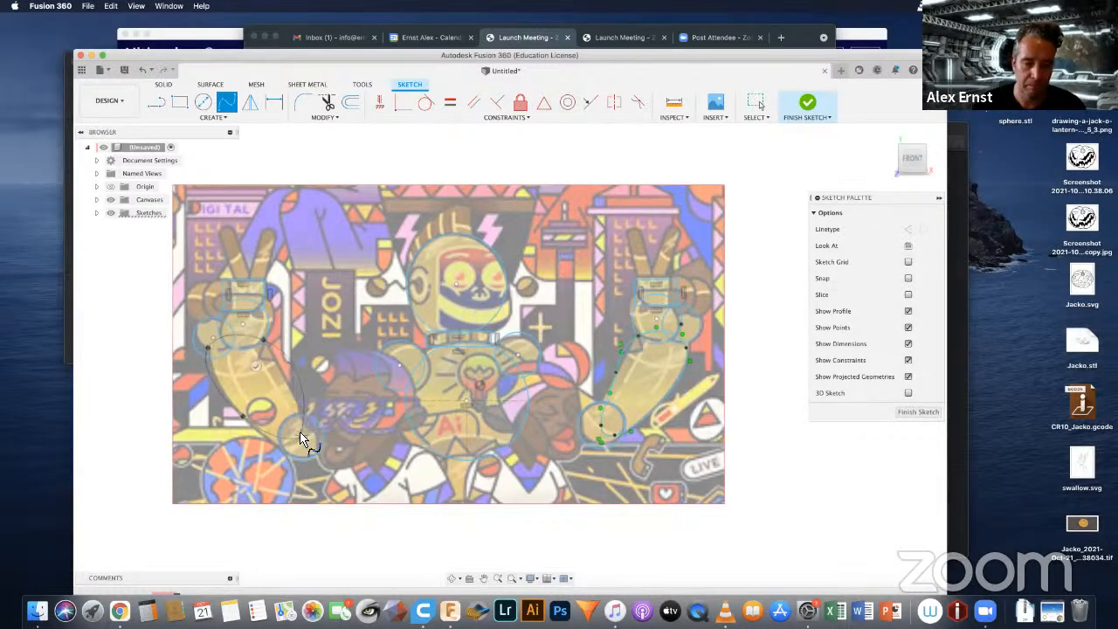
left_click(300, 437)
left_click(286, 388)
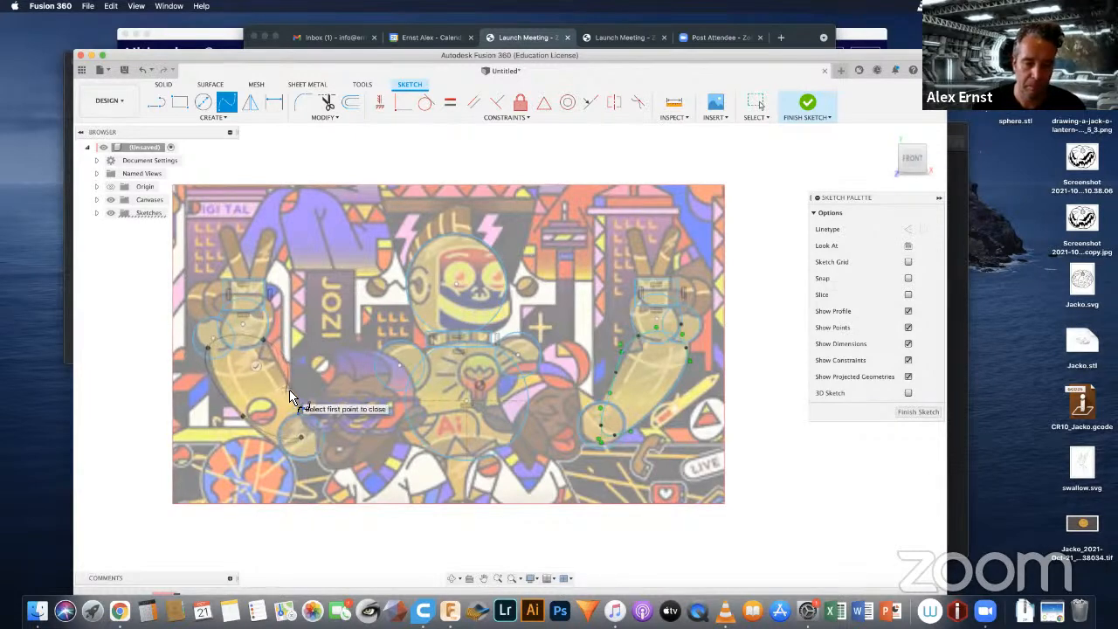
left_click(301, 436)
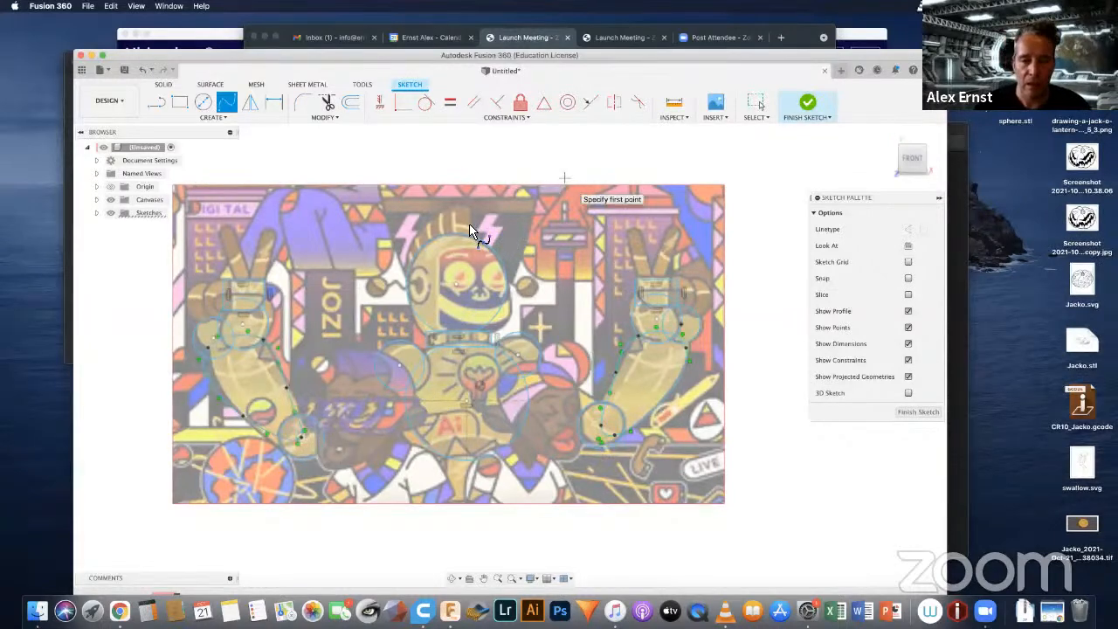
Step: Draw a spline around the crest on top of the robot's head, starting at the side of the helmet
left_click(407, 270)
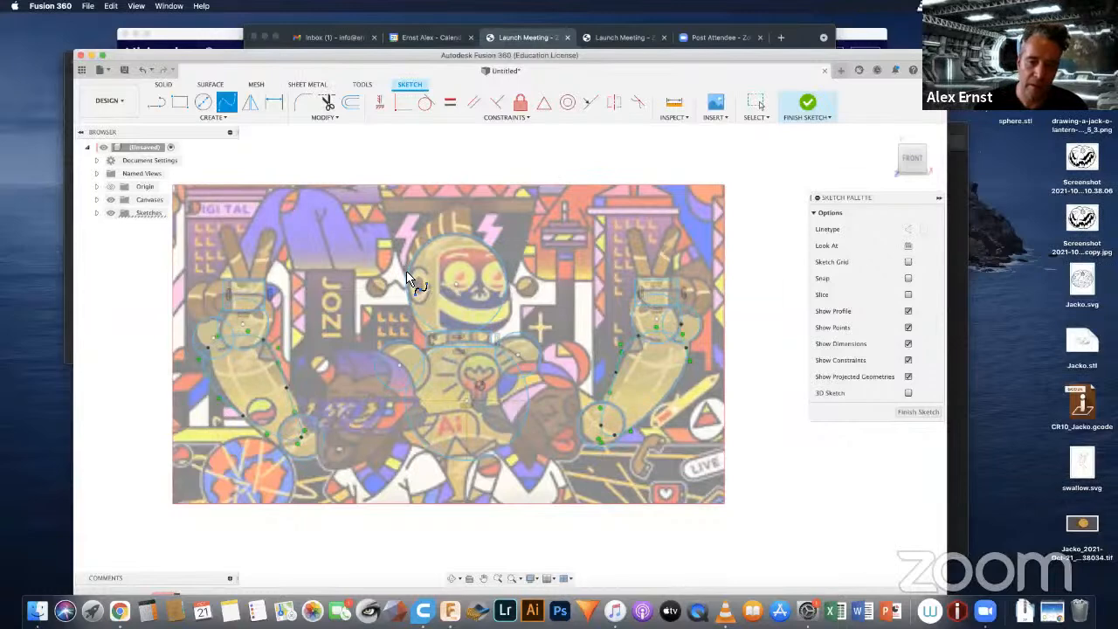
left_click(417, 228)
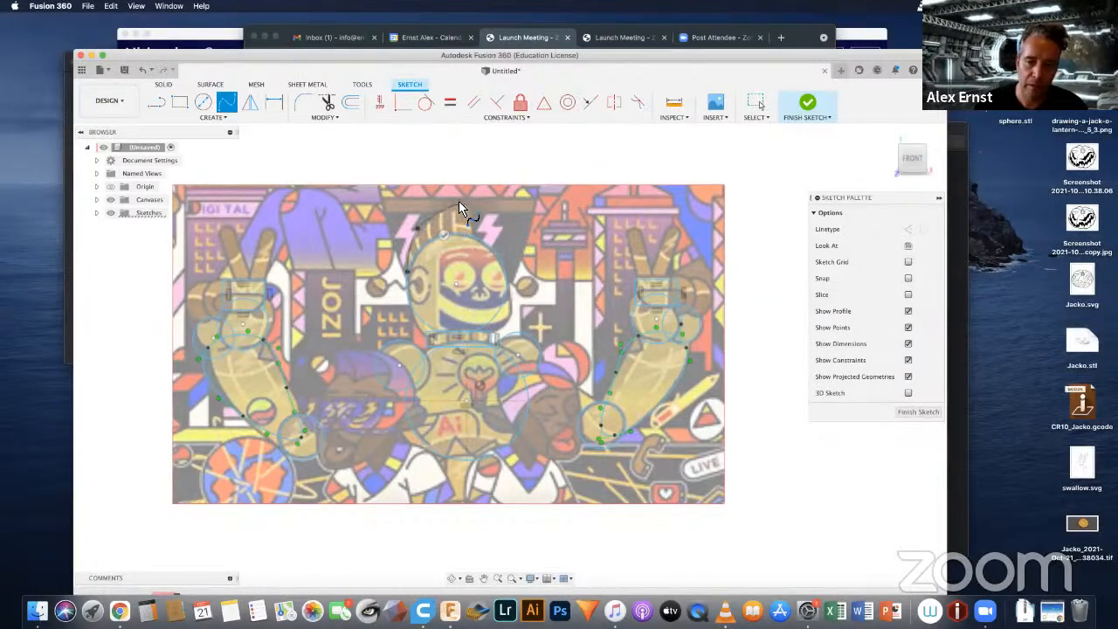
left_click(455, 203)
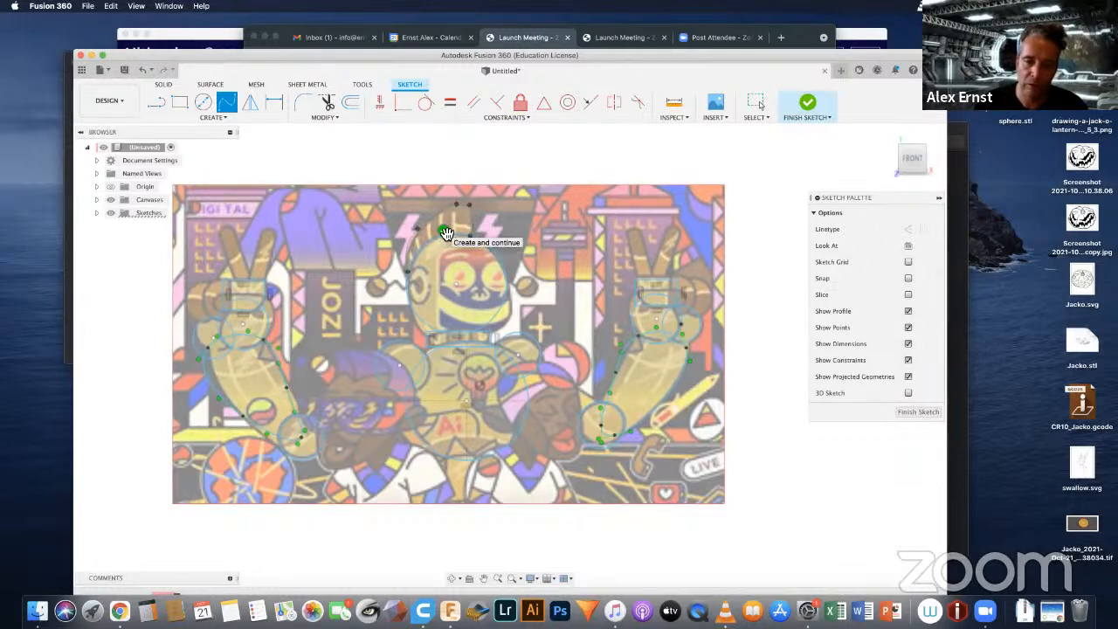
left_click(450, 239)
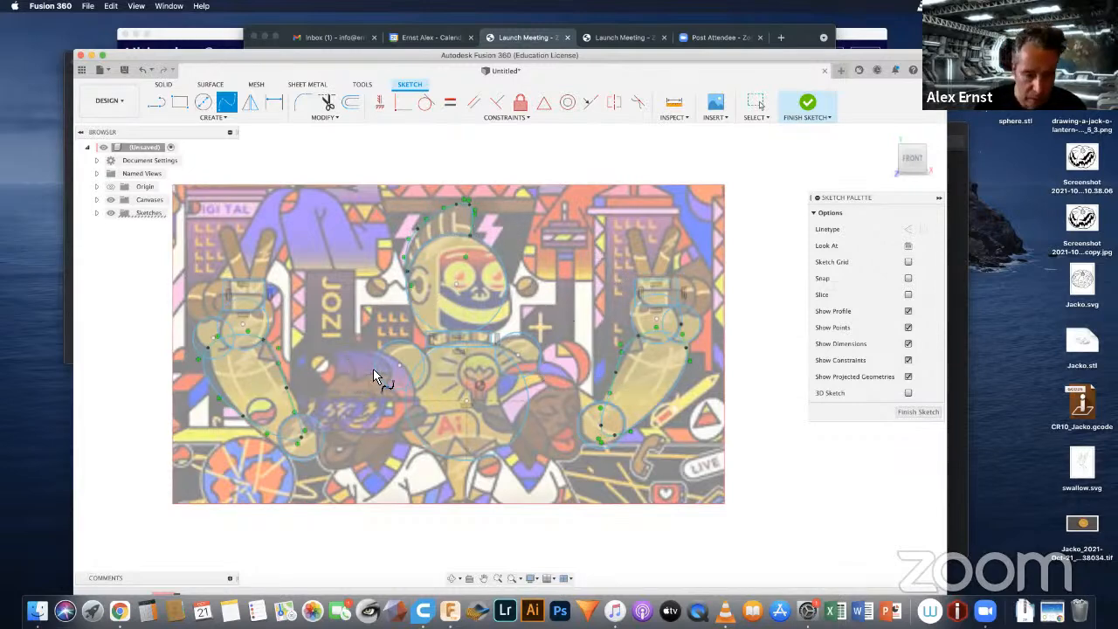
Step: Outline the upper arm on the picture's left side with a closed spline from the shoulder circle's centre to the elbow and back
left_click(398, 365)
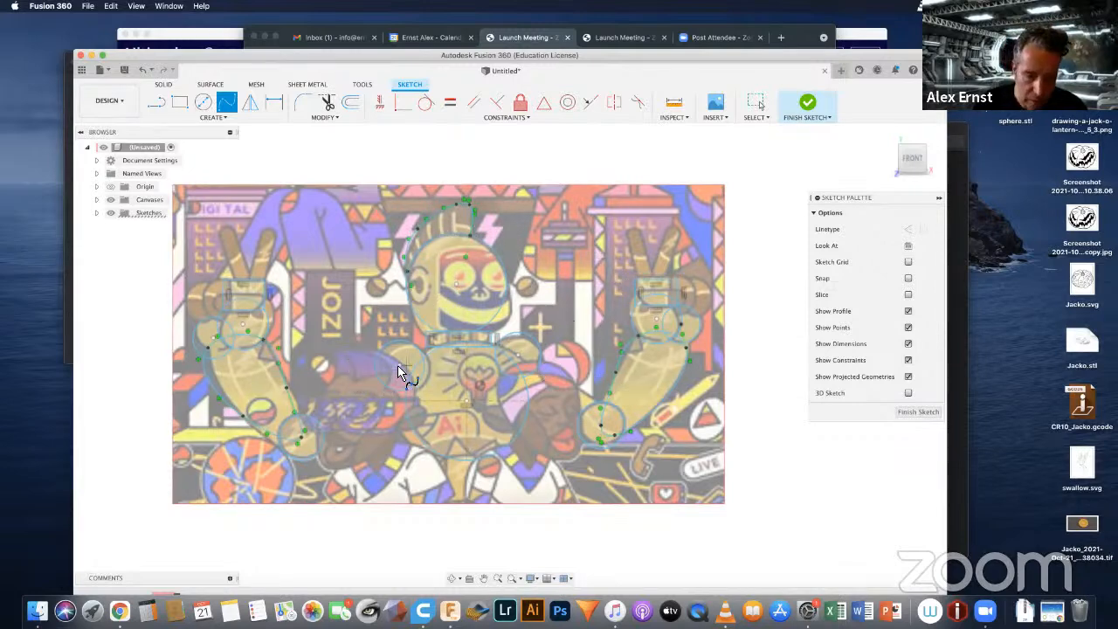
left_click(341, 380)
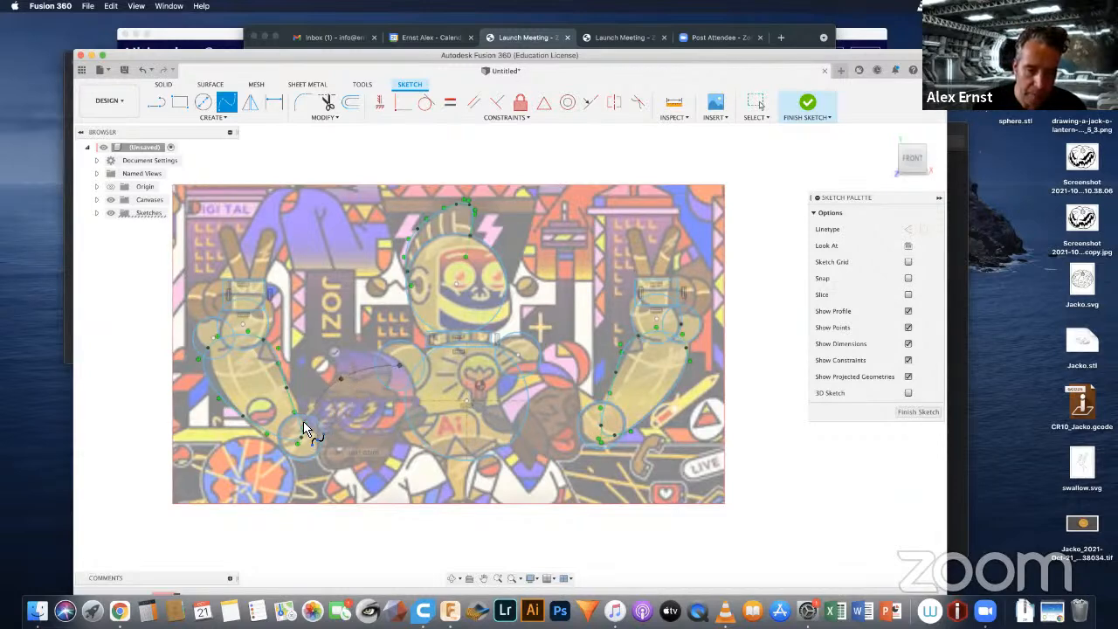
left_click(298, 430)
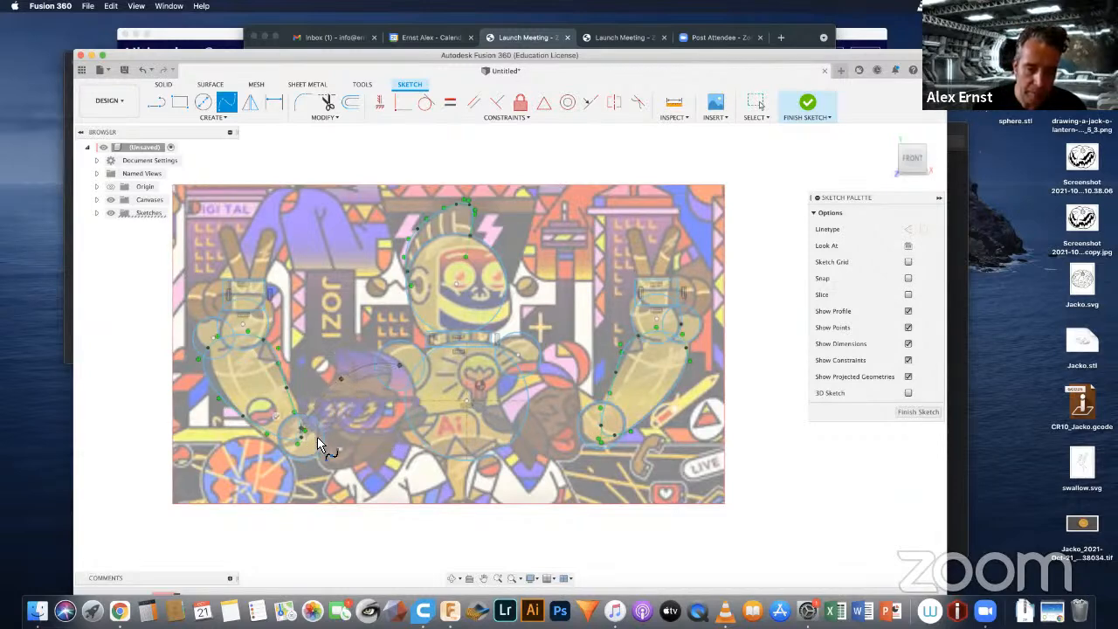
left_click(322, 444)
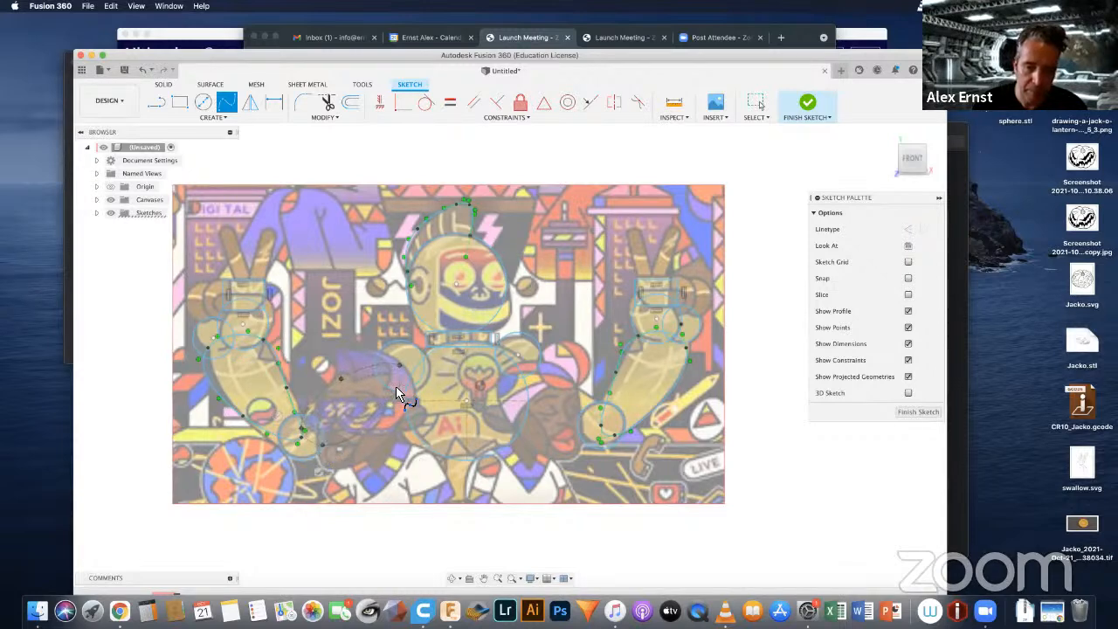
left_click(399, 389)
left_click(403, 364)
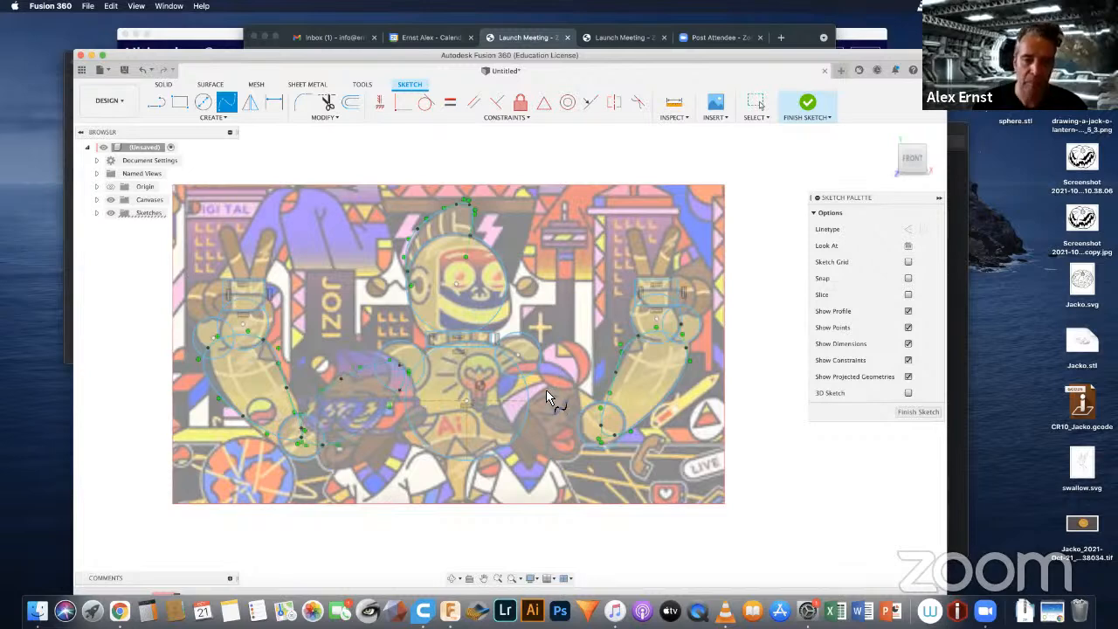
Step: Outline the upper arm on the picture's right side with a spline from the shoulder circle's centre through the elbow and back
left_click(518, 355)
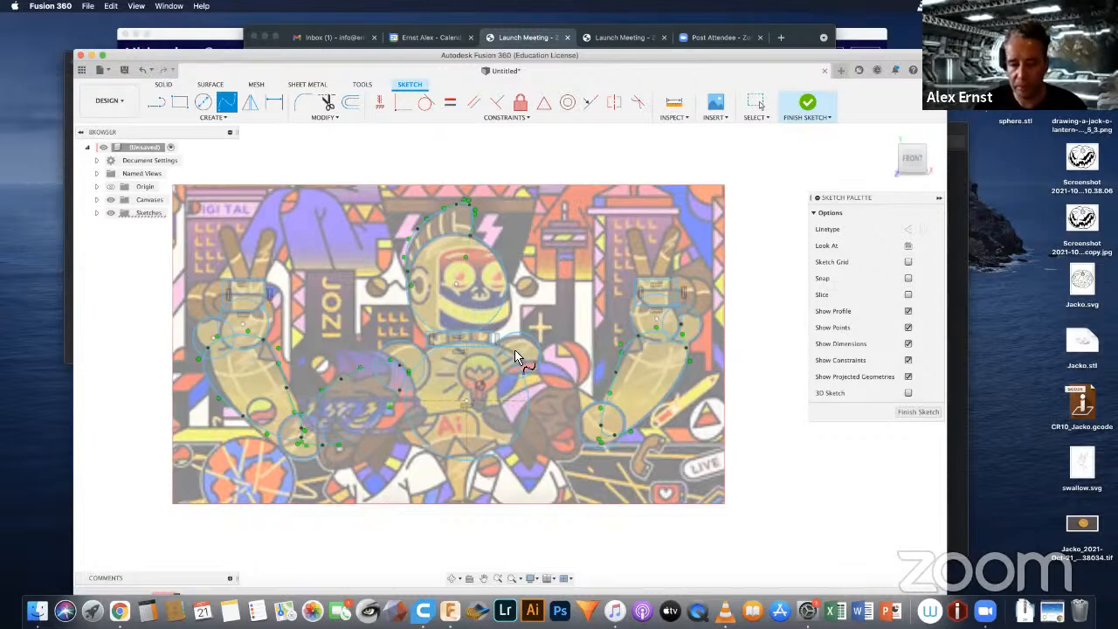
left_click(564, 373)
left_click(599, 402)
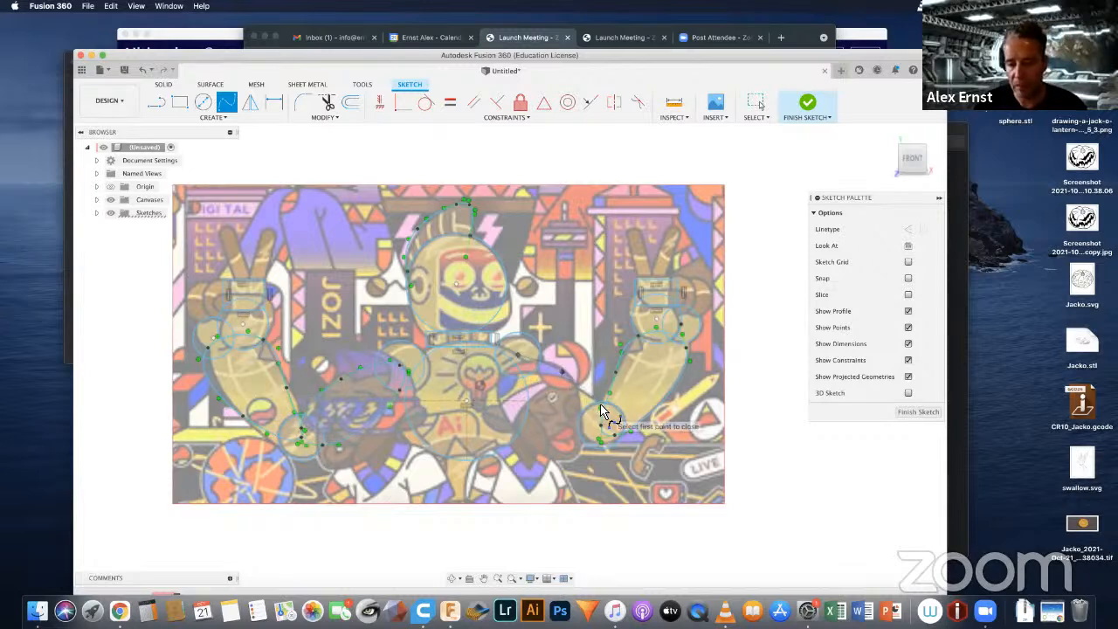
left_click(601, 425)
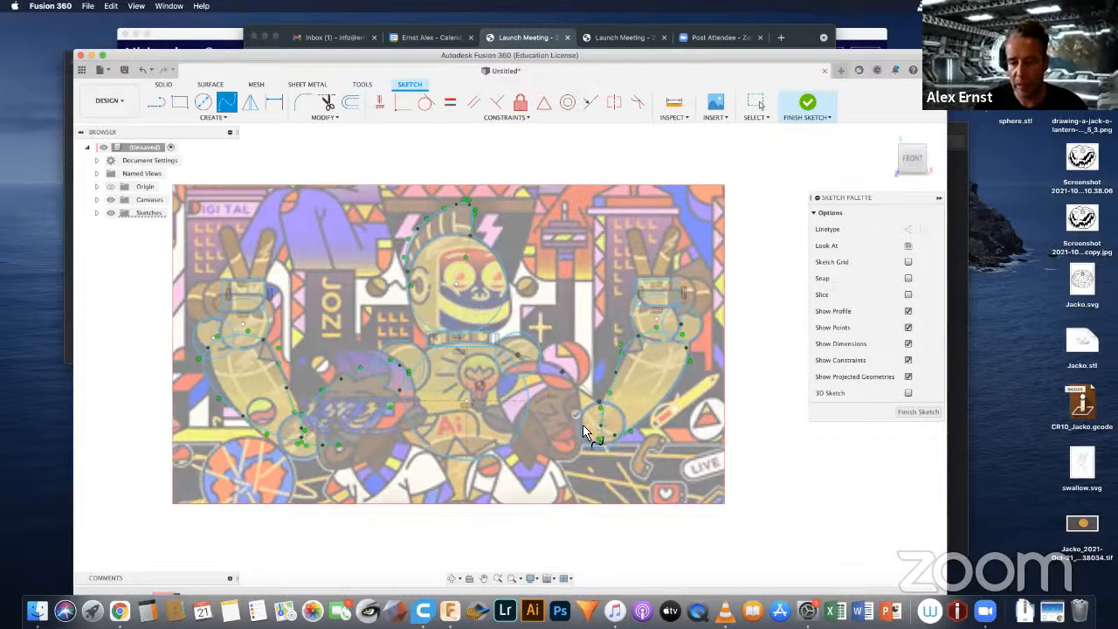
left_click(537, 414)
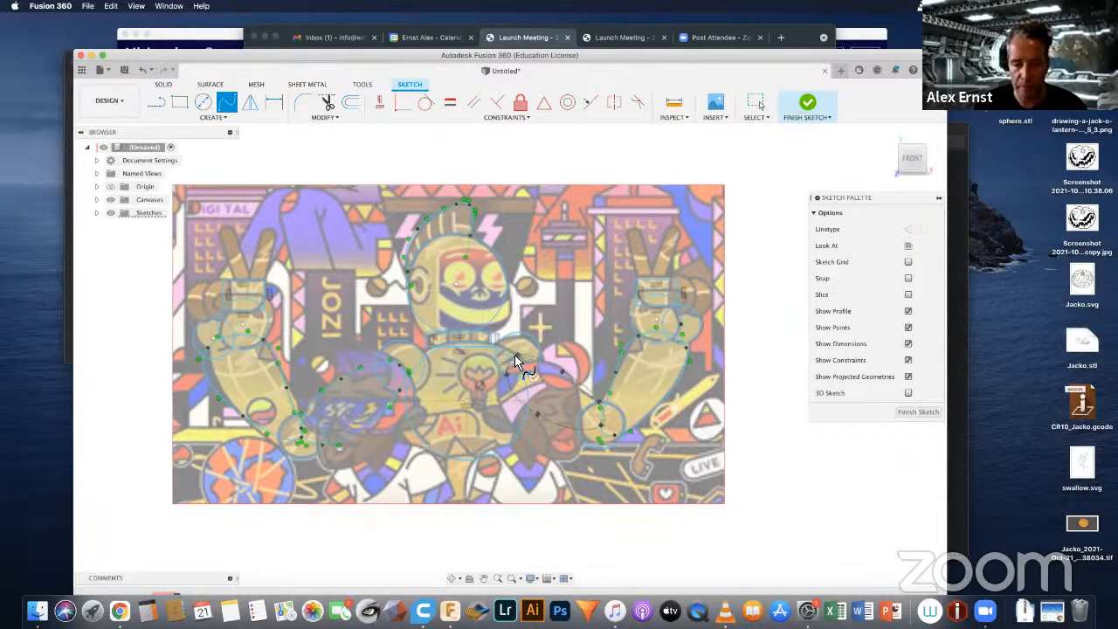
double_click(515, 355)
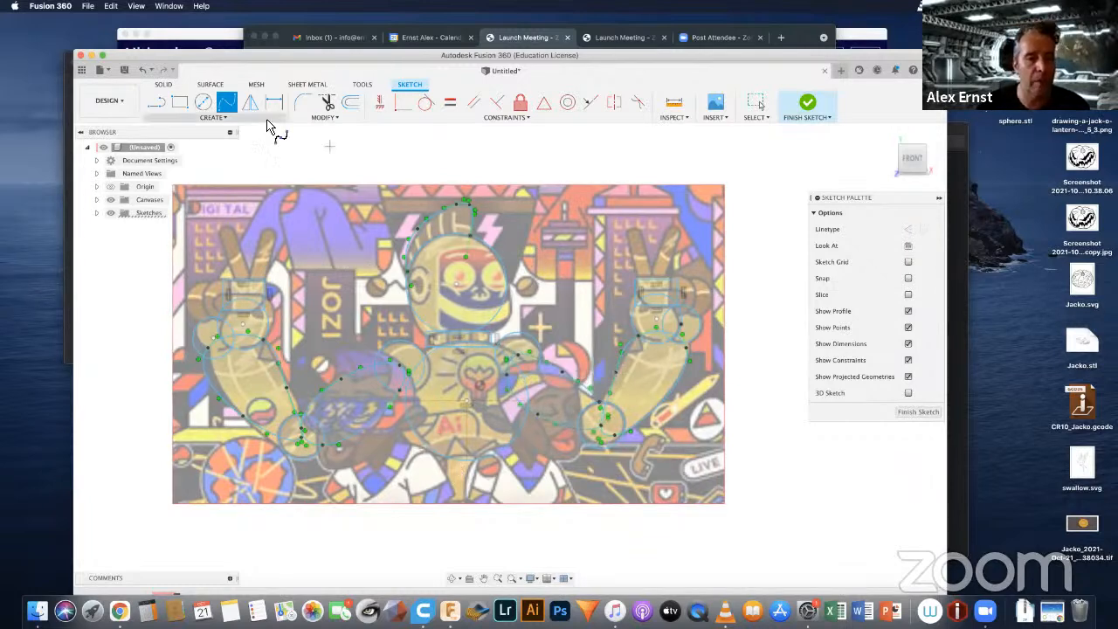
Step: Try to draw a two-point rectangle over the robot's waist at the lower end of the torso ellipse
left_click(179, 102)
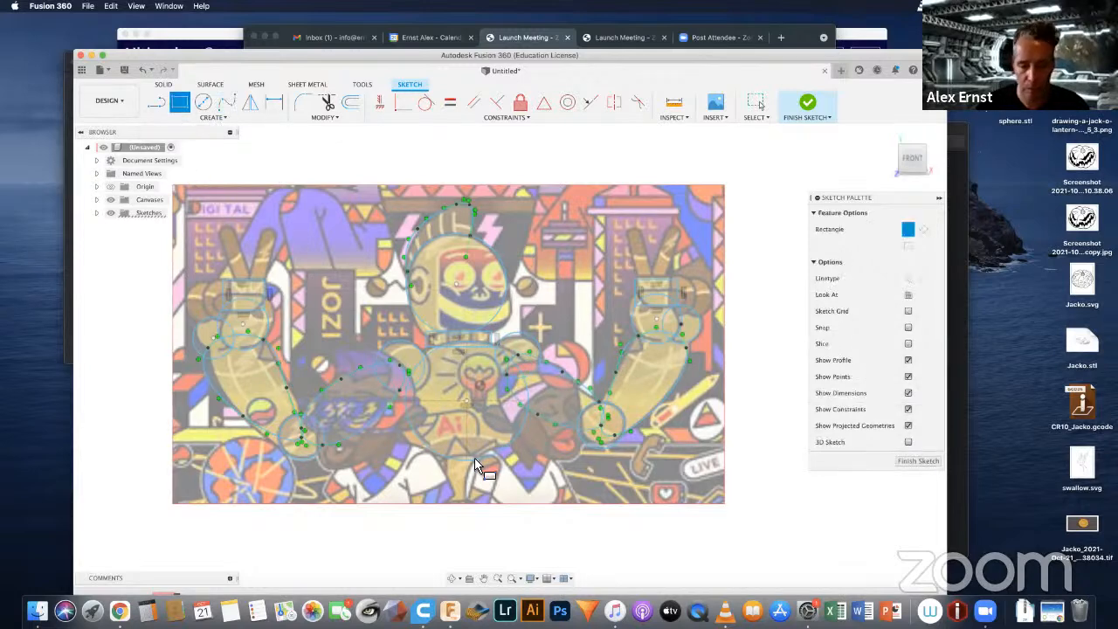
left_click(421, 443)
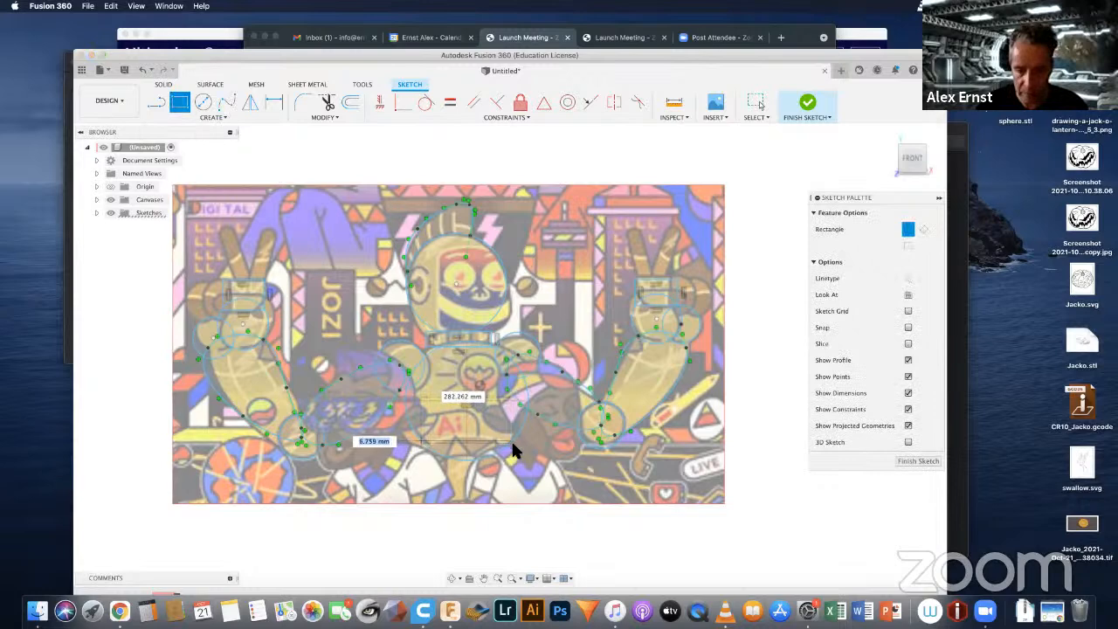
left_click(504, 491)
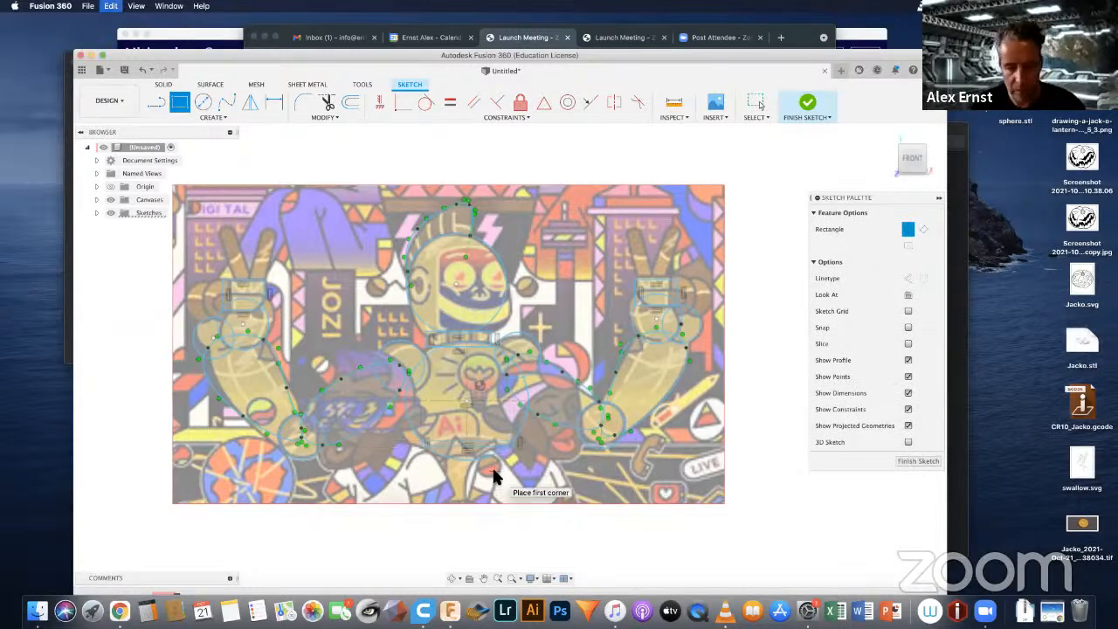
key("Escape")
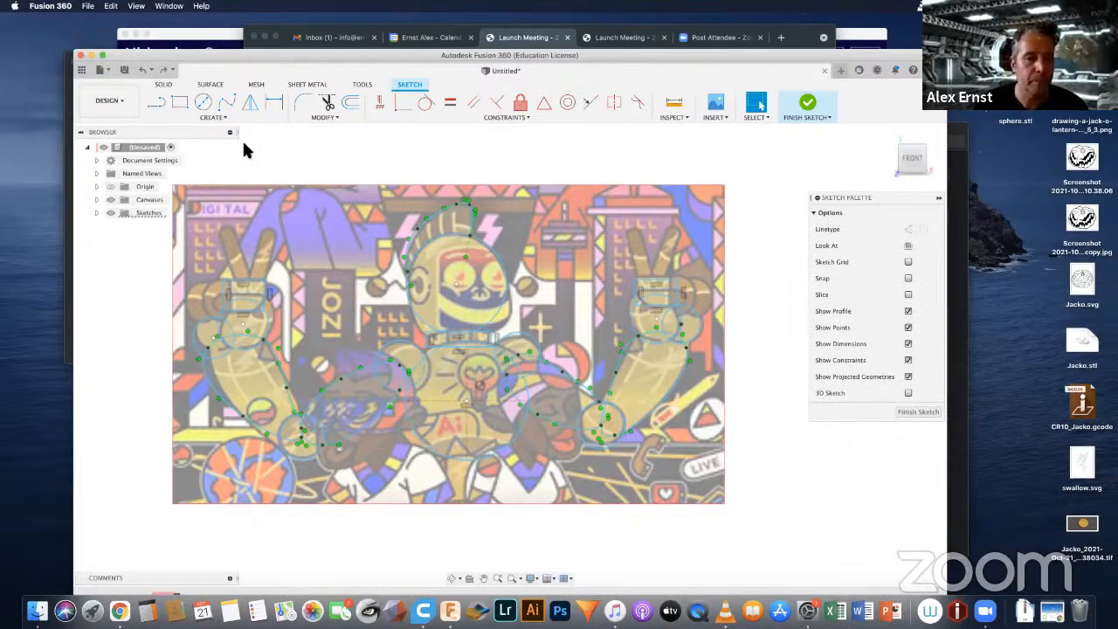
Step: Draw a two-point rectangle over the robot's waist, from the lower end of the torso ellipse down to the canvas image's lower edge
left_click(174, 103)
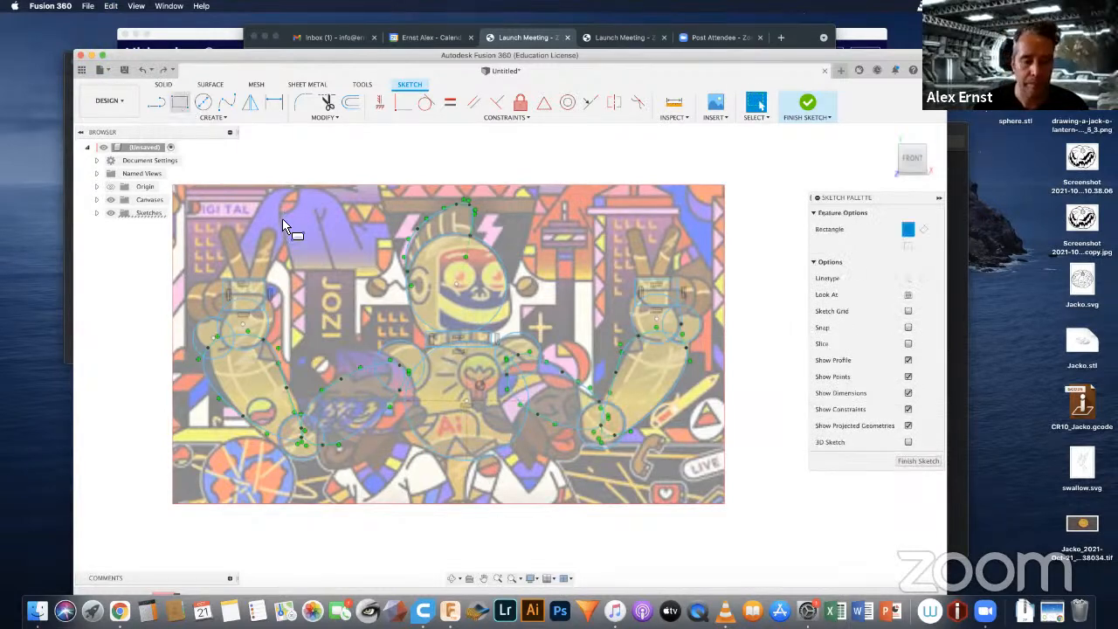
left_click(439, 442)
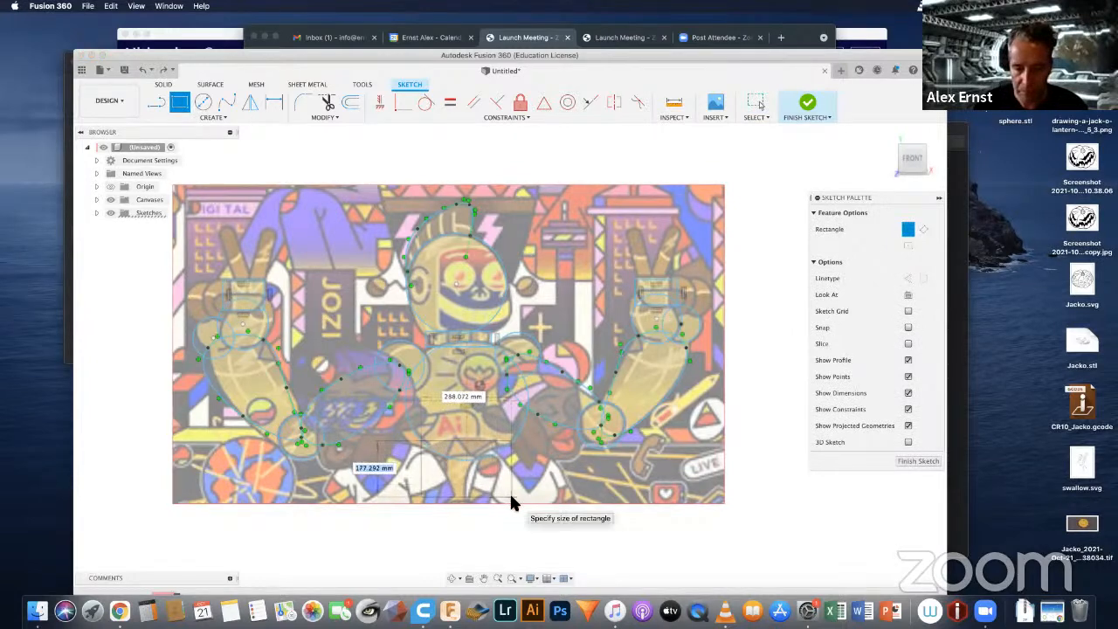
left_click(513, 502)
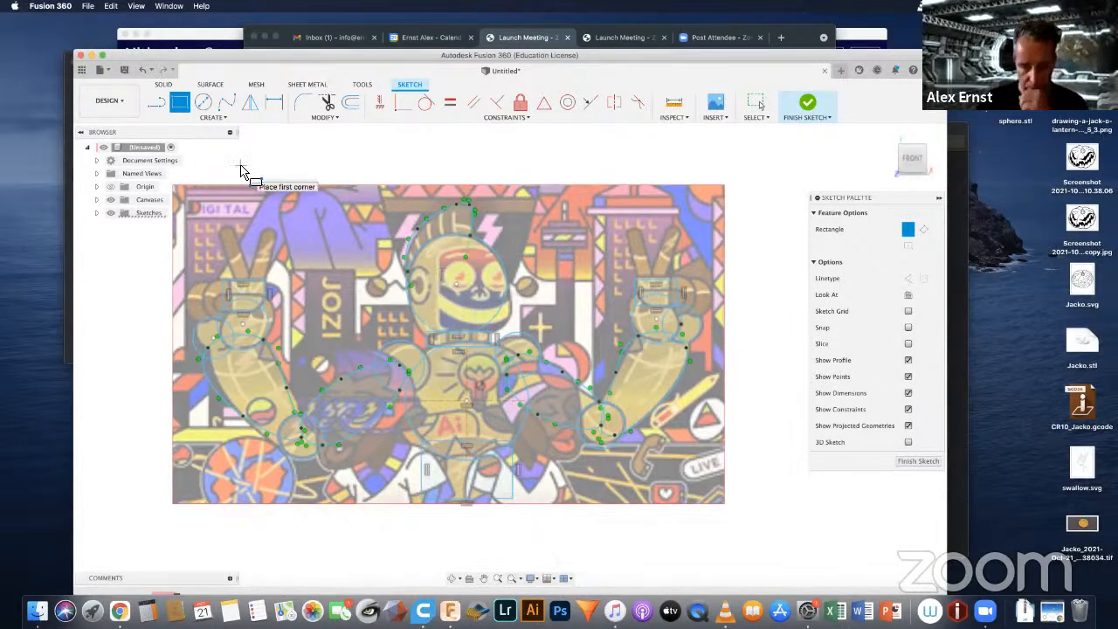
Step: Draw a circle over each of the robot's eyes, the one on the picture's right about 76 mm, and outline the grinning mouth with a closed spline
left_click(203, 102)
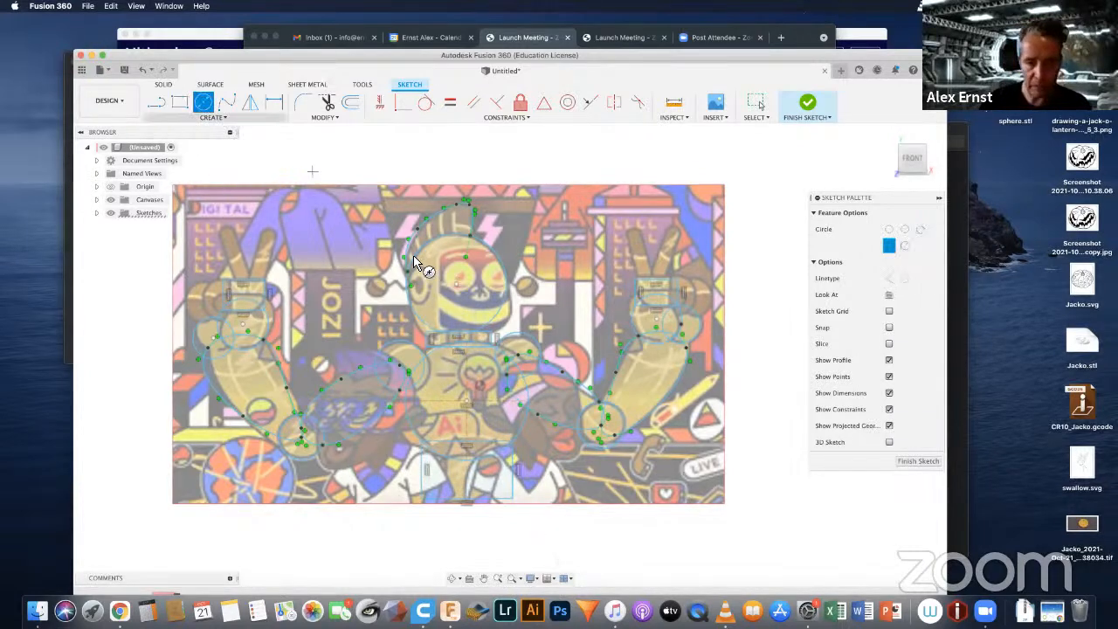
left_click(459, 273)
left_click(472, 268)
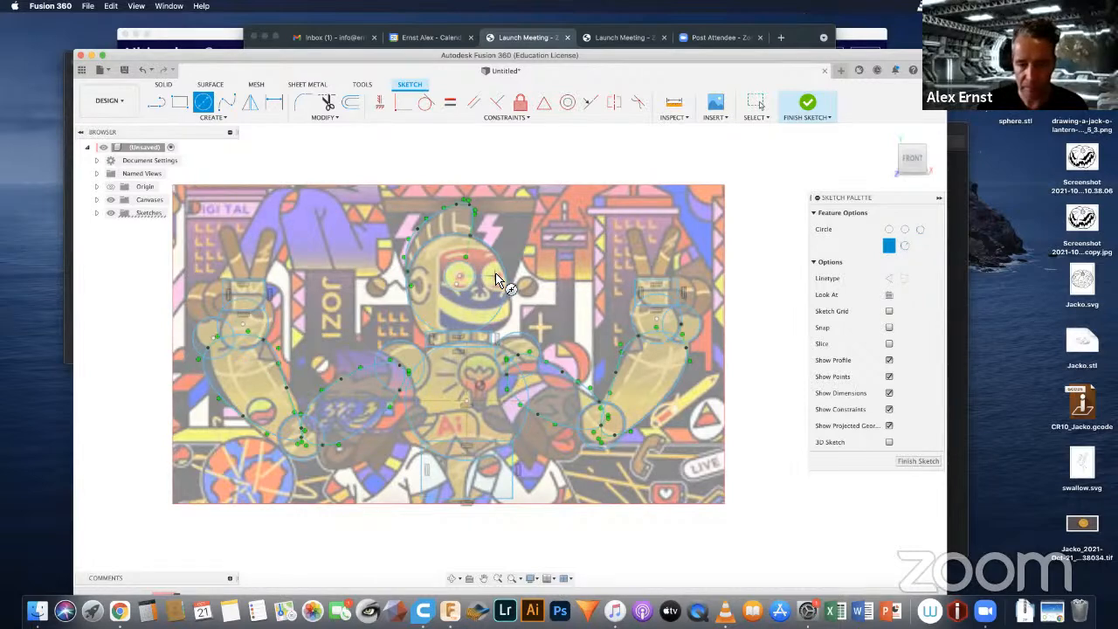
left_click(495, 275)
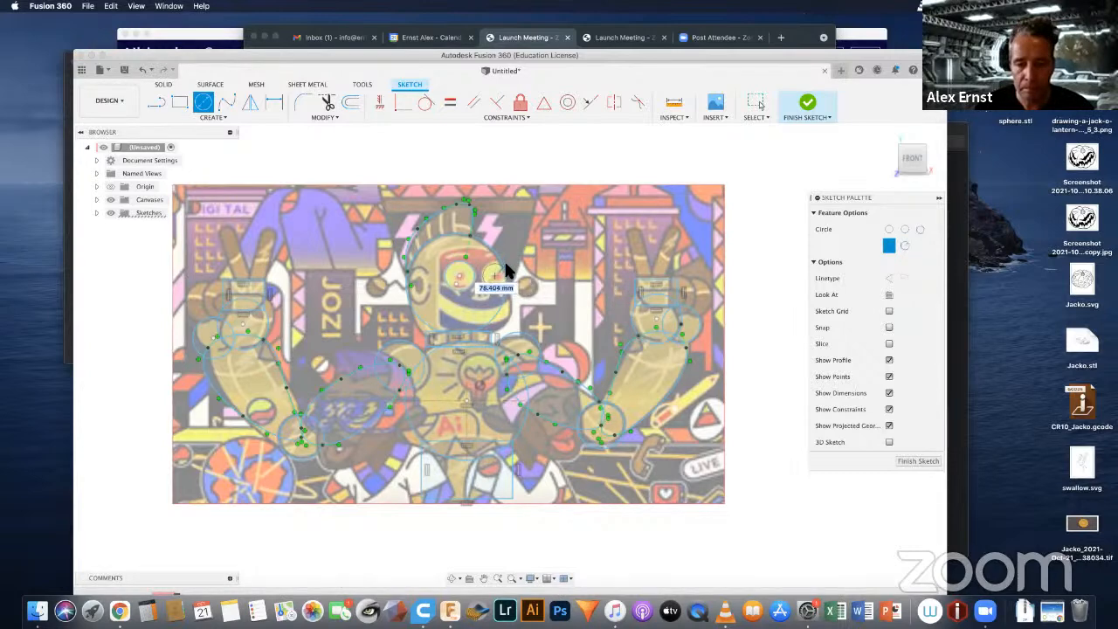
left_click(508, 272)
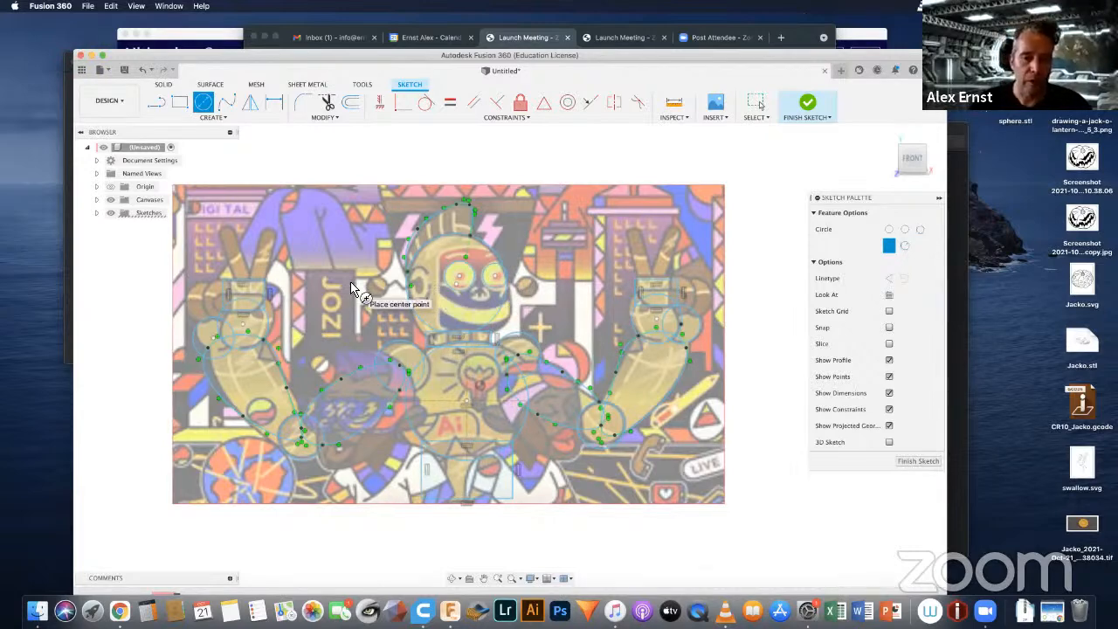
left_click(225, 103)
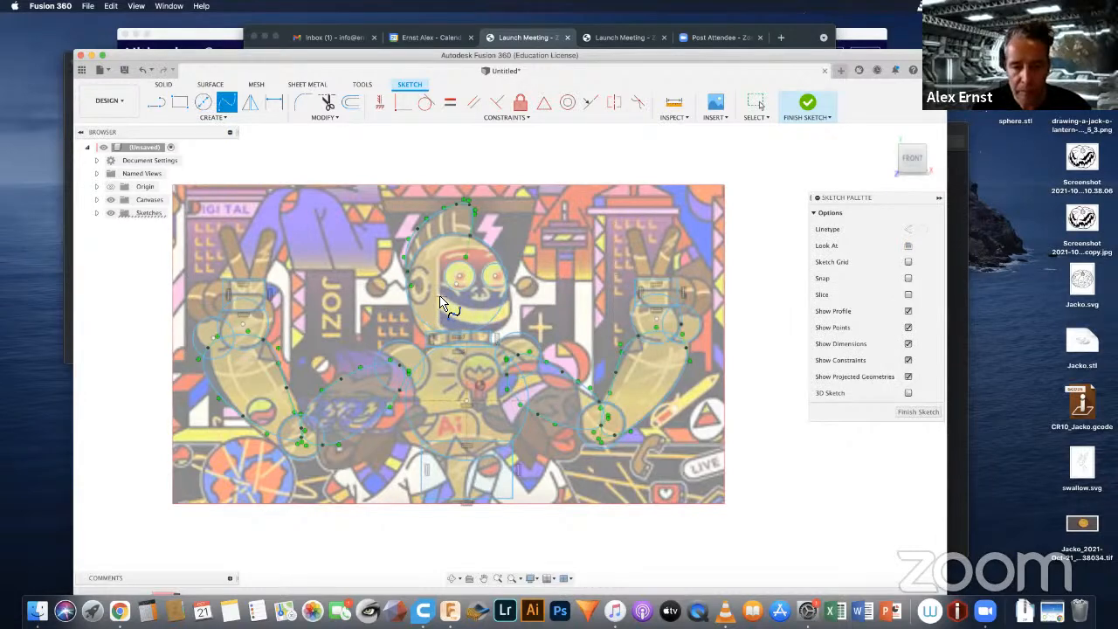
left_click(510, 303)
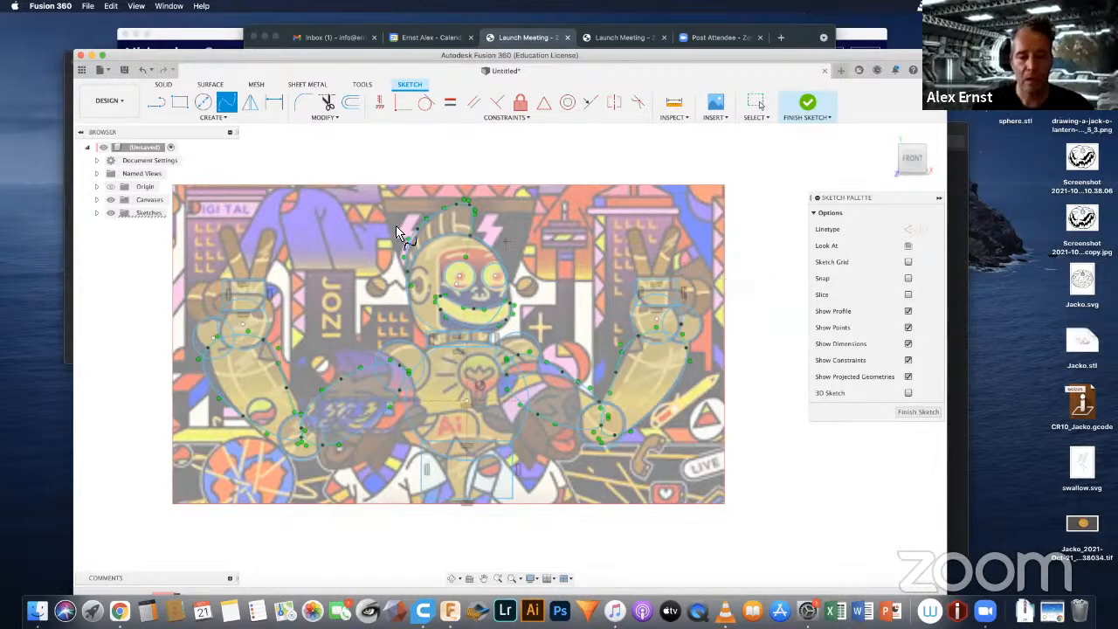
Step: Draw an upright ellipse around the round ear piece on the side of the robot's helmet
left_click(194, 115)
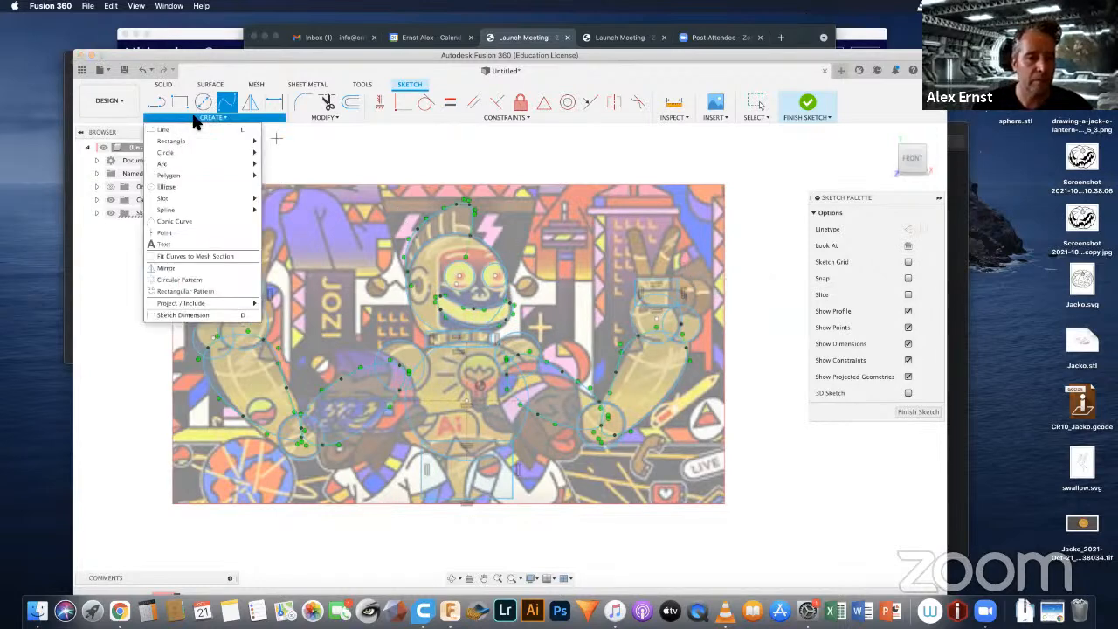
left_click(164, 188)
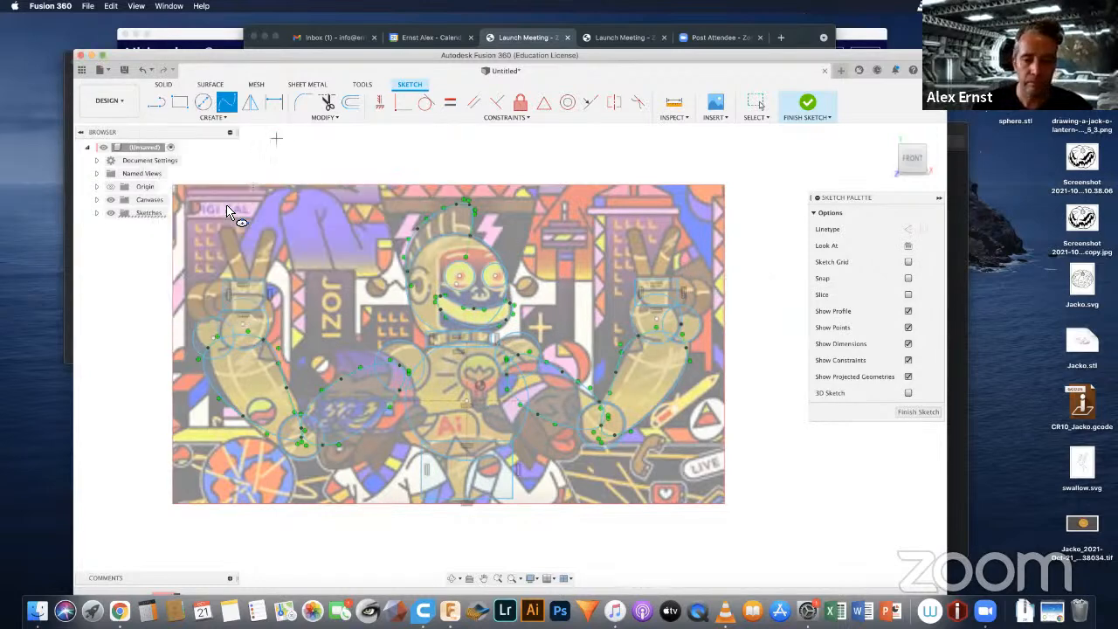
left_click(426, 286)
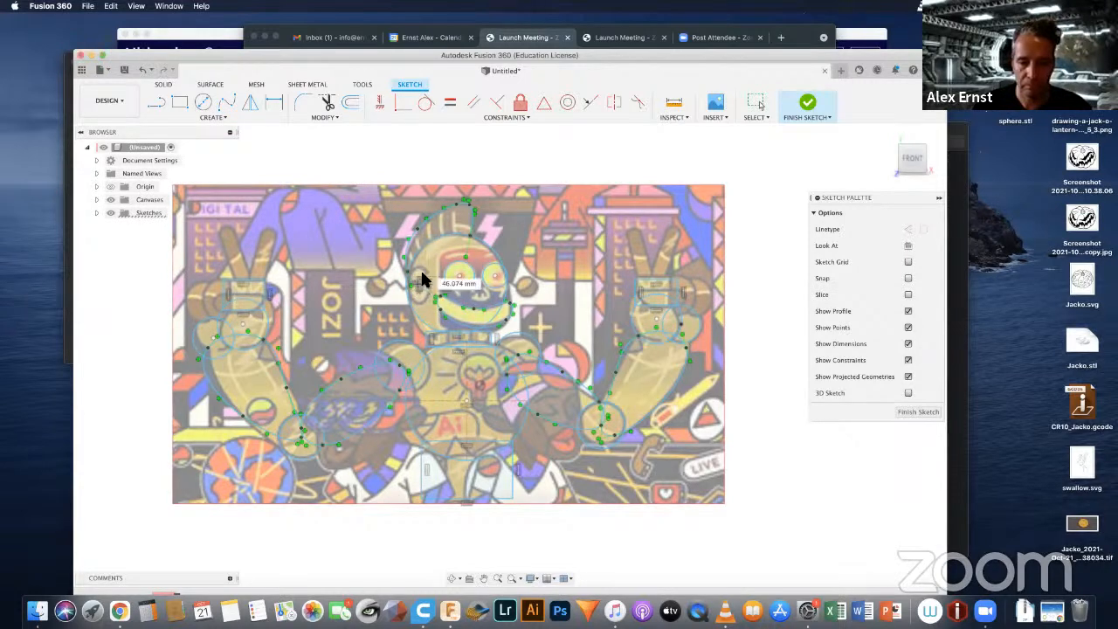
left_click(418, 266)
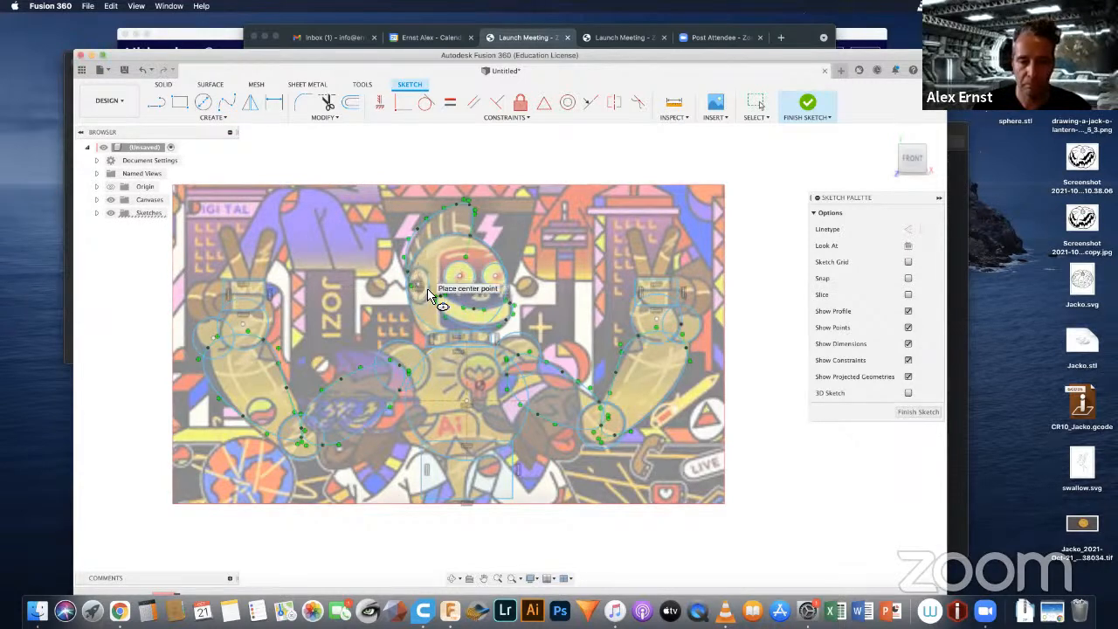
left_click(427, 287)
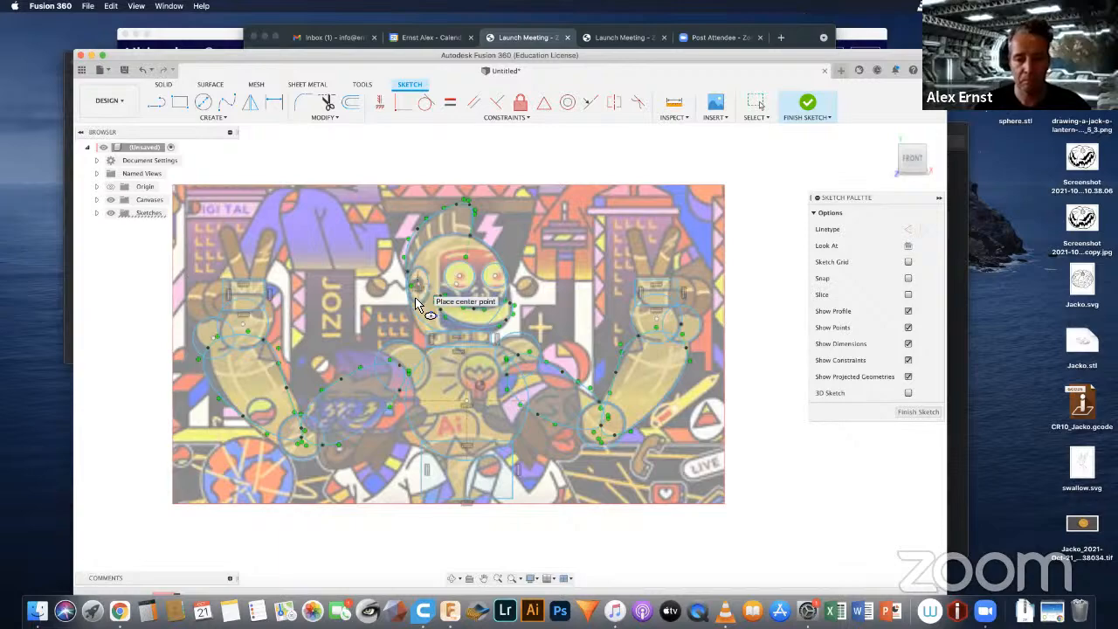
Step: Draw a smaller ellipse from the same centre over the dark core of the ear piece
scroll(416, 289, "up", 3)
scroll(417, 295, "up", 5)
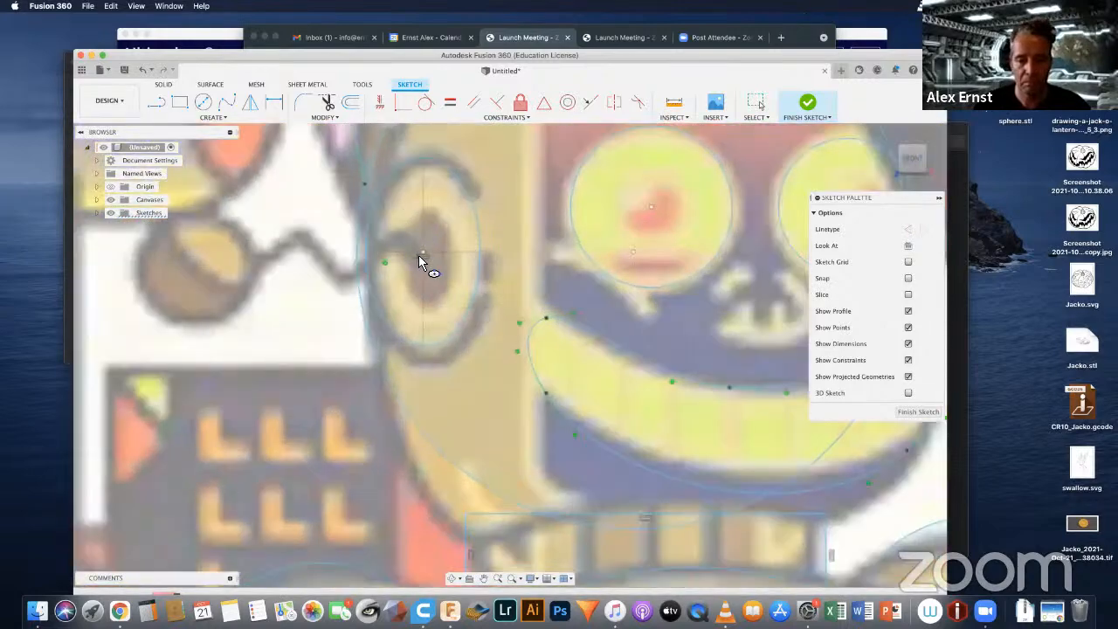
left_click(421, 254)
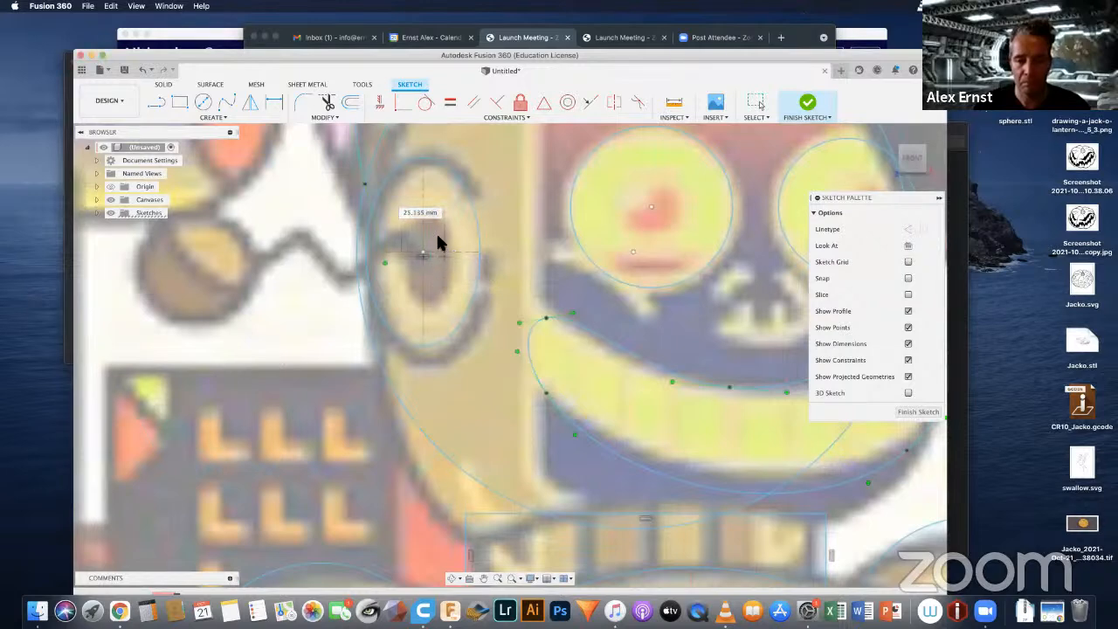
left_click(431, 212)
left_click(437, 229)
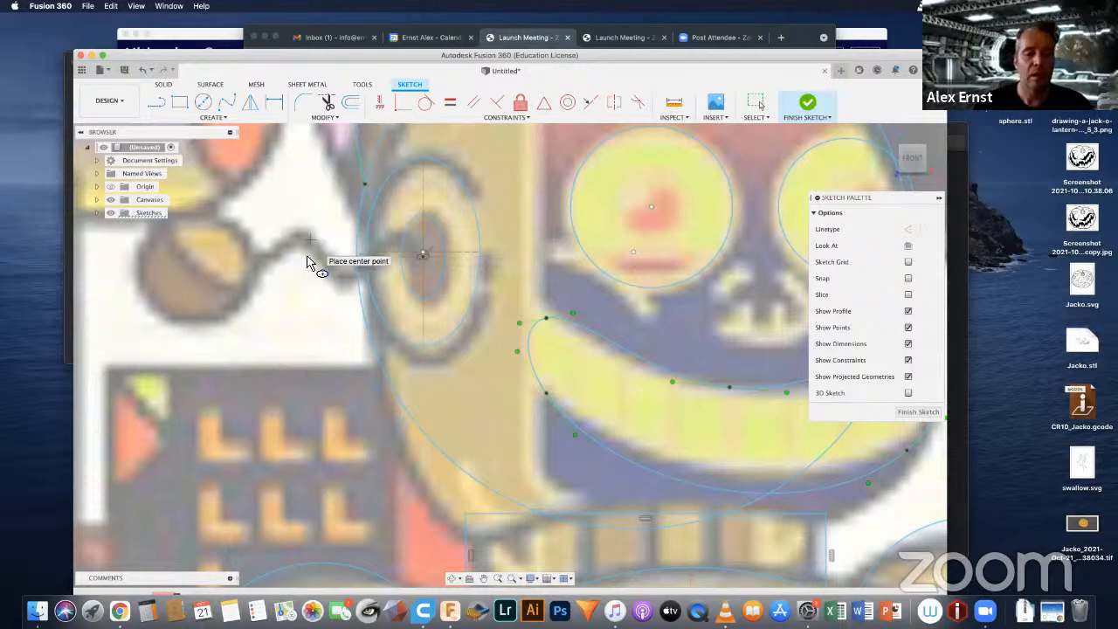
Step: Draw a center diameter circle of about 65 mm over the antenna ball on the picture's left side of the head
left_click(202, 102)
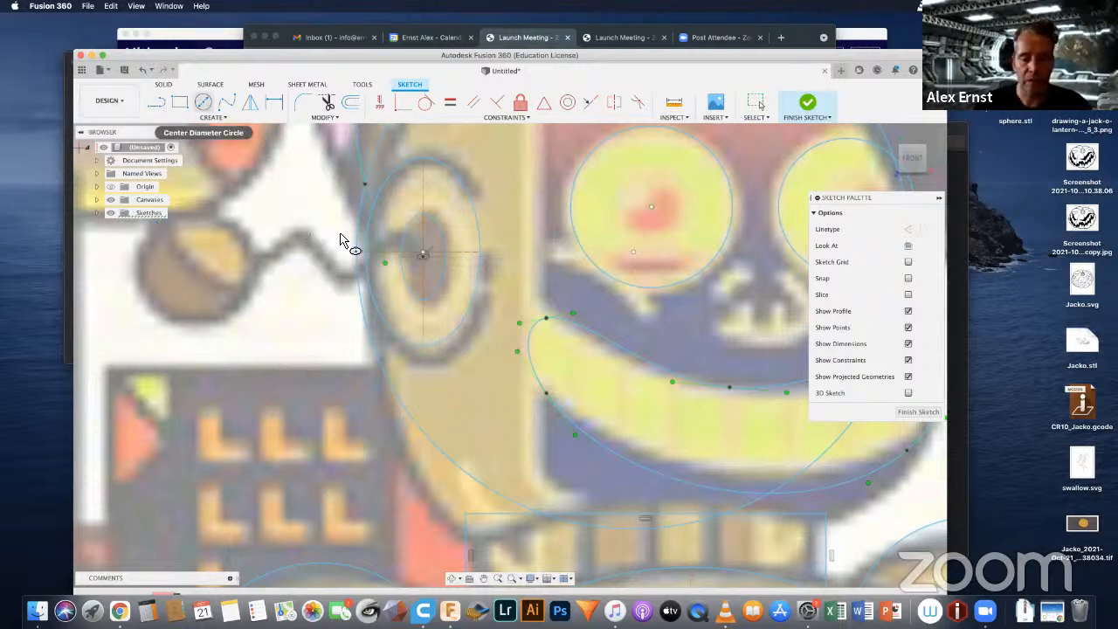
left_click(207, 101)
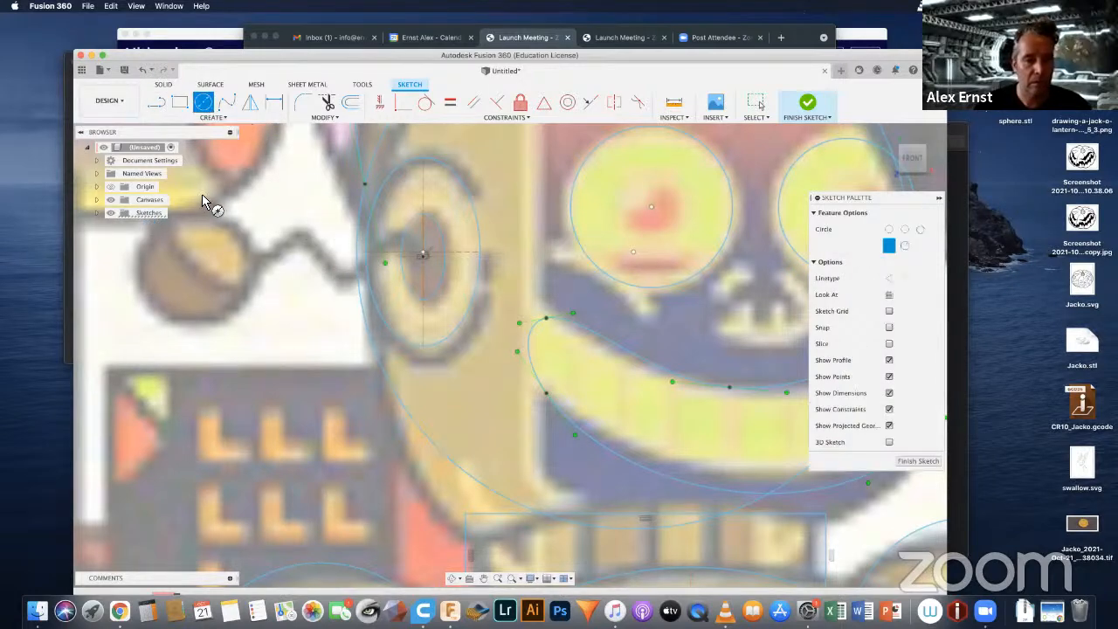
left_click(196, 266)
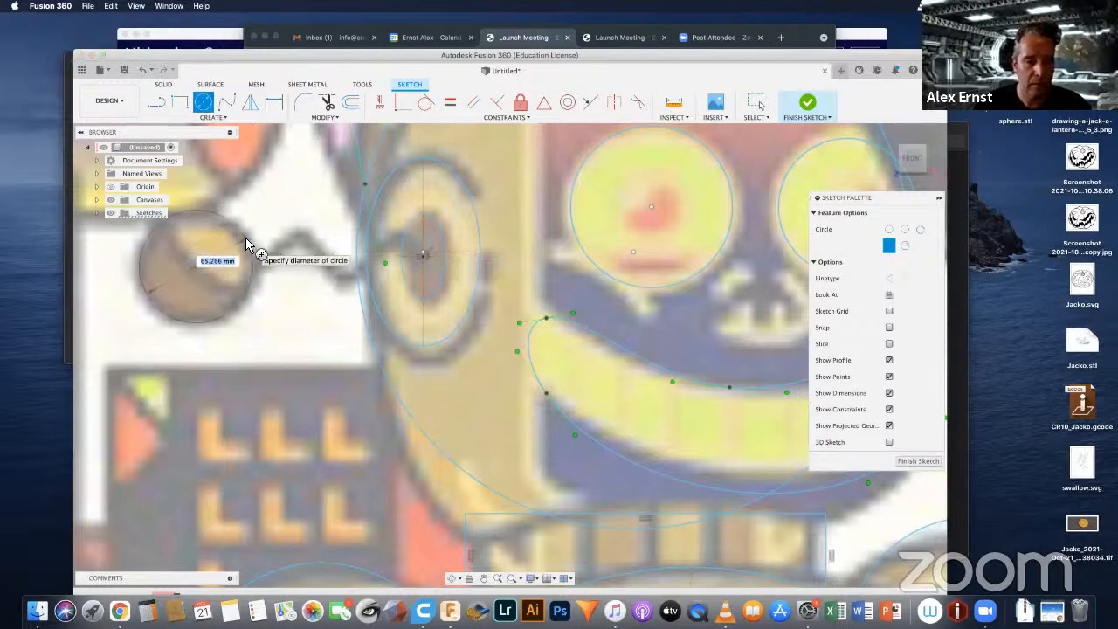
left_click(248, 245)
scroll(253, 249, "down", 5)
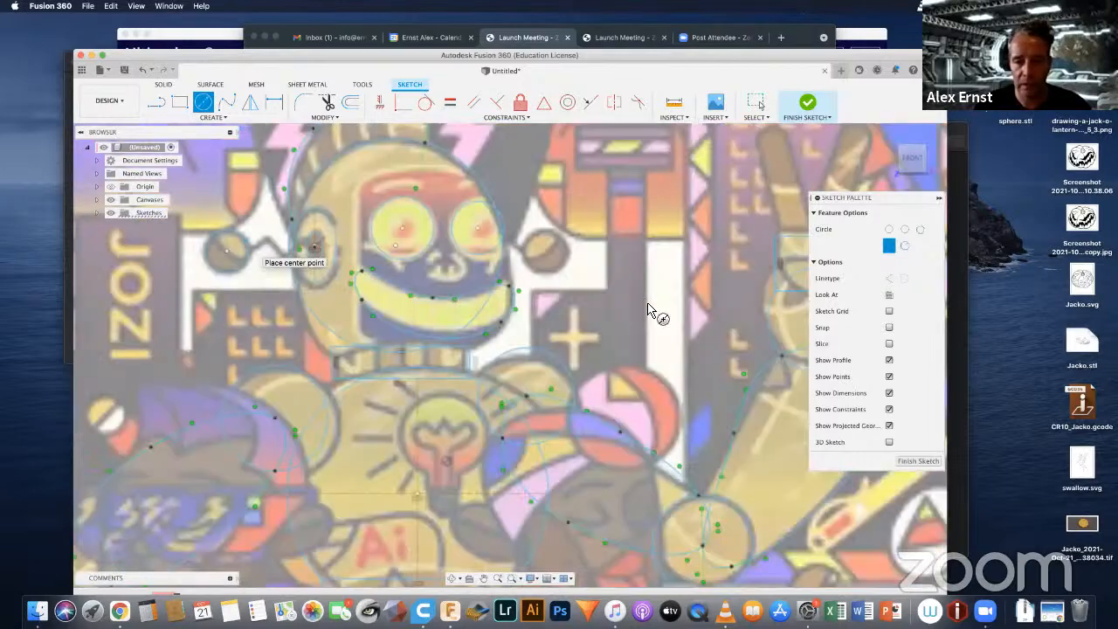
Step: Draw a center diameter circle of about 65 mm over the antenna ball on the picture's right side of the head
scroll(554, 266, "up", 5)
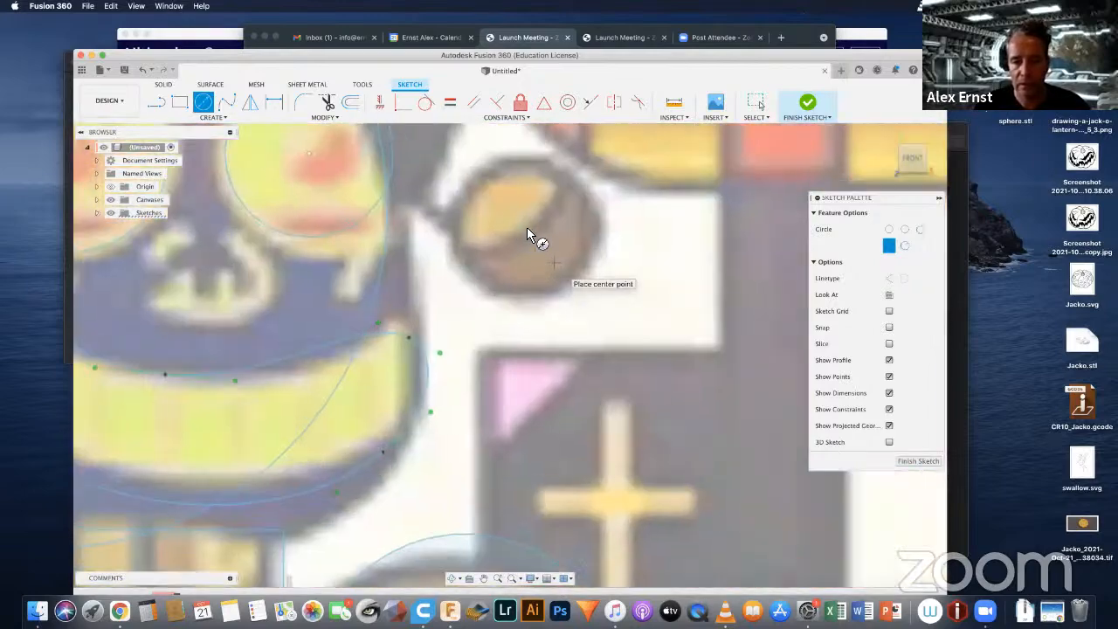
left_click(525, 224)
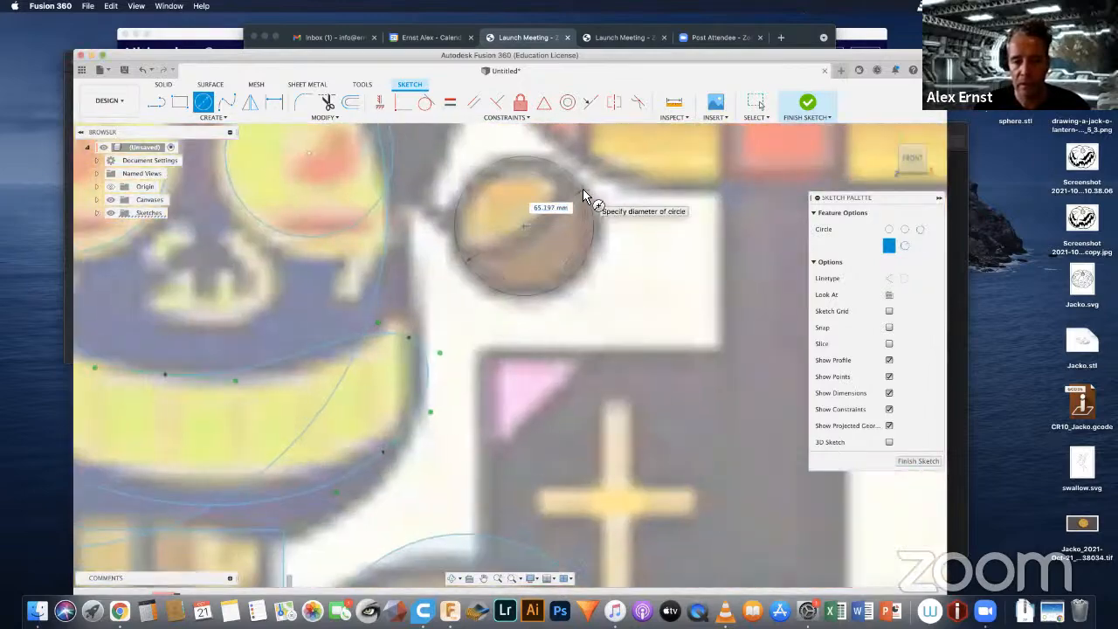
left_click(581, 189)
scroll(581, 191, "down", 2)
scroll(581, 190, "down", 5)
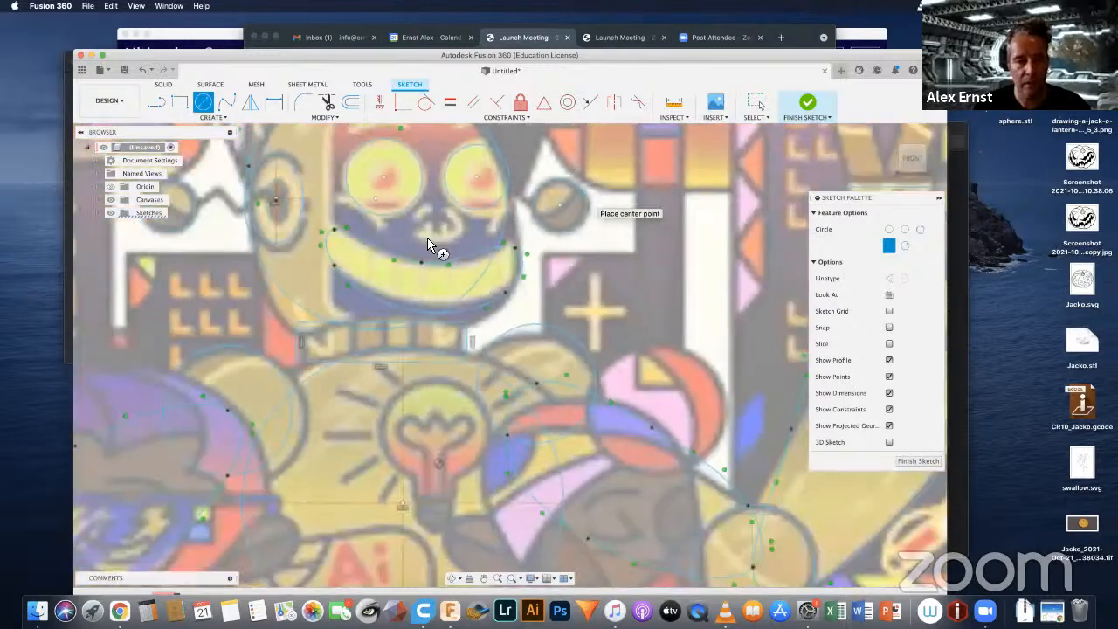
Step: Try to trace the zigzag antenna wire on the picture's left side with a spline starting at the ball circle
middle_click_drag(487, 302, 534, 352)
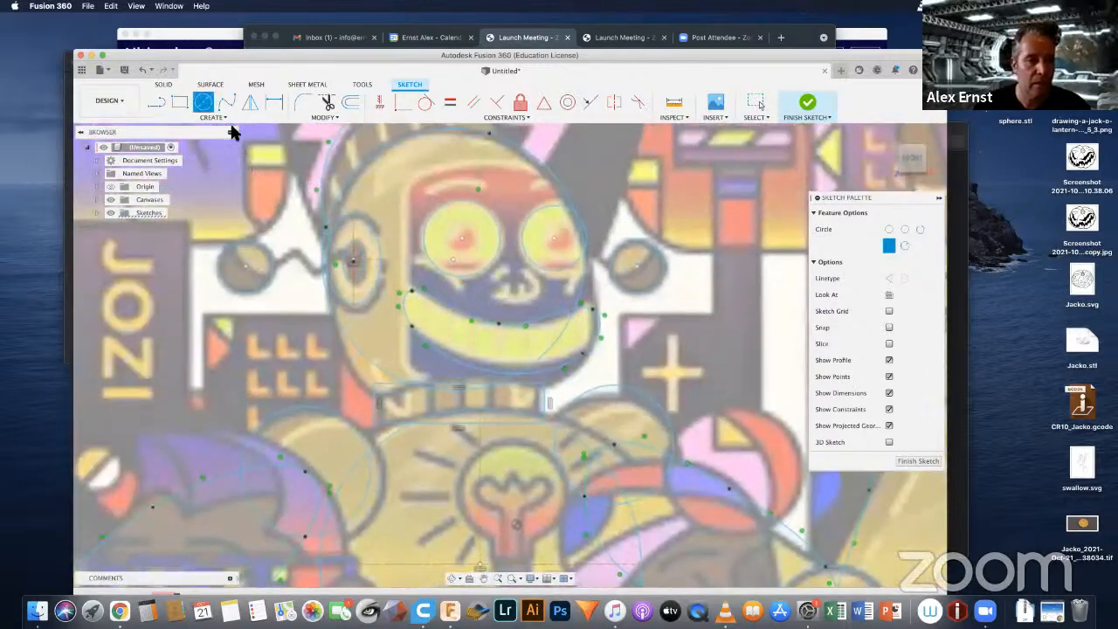
left_click(225, 103)
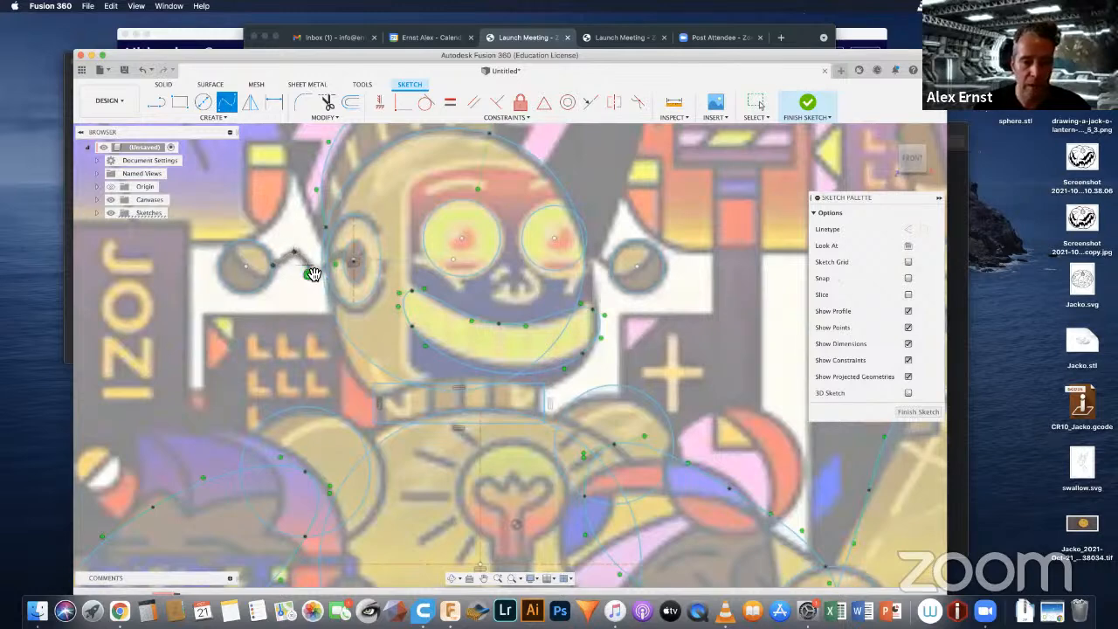
key("Return")
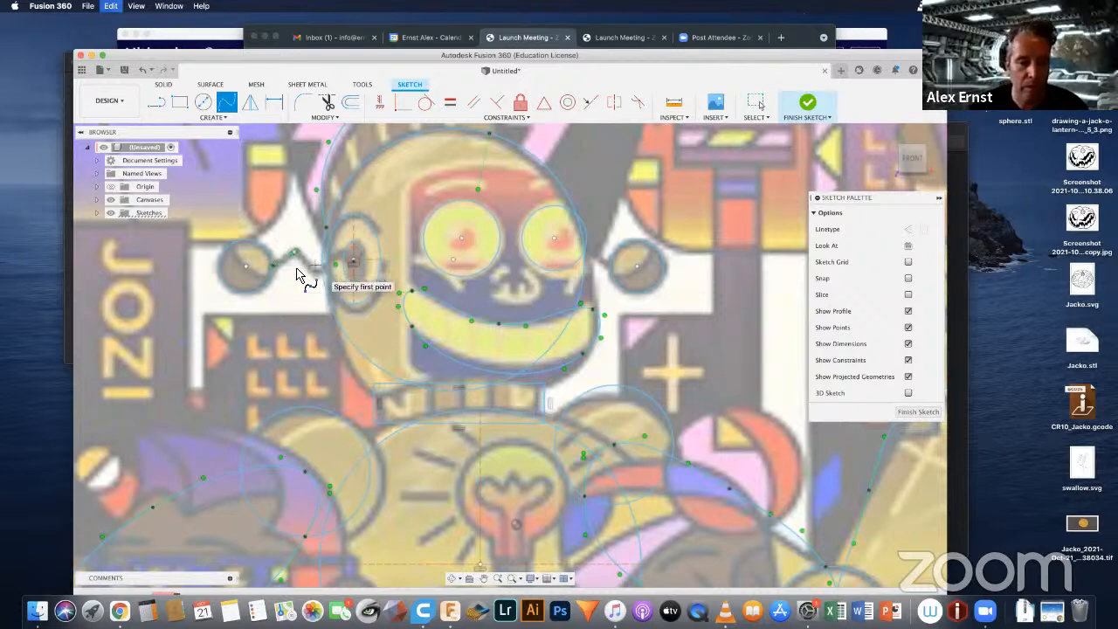
key("Escape")
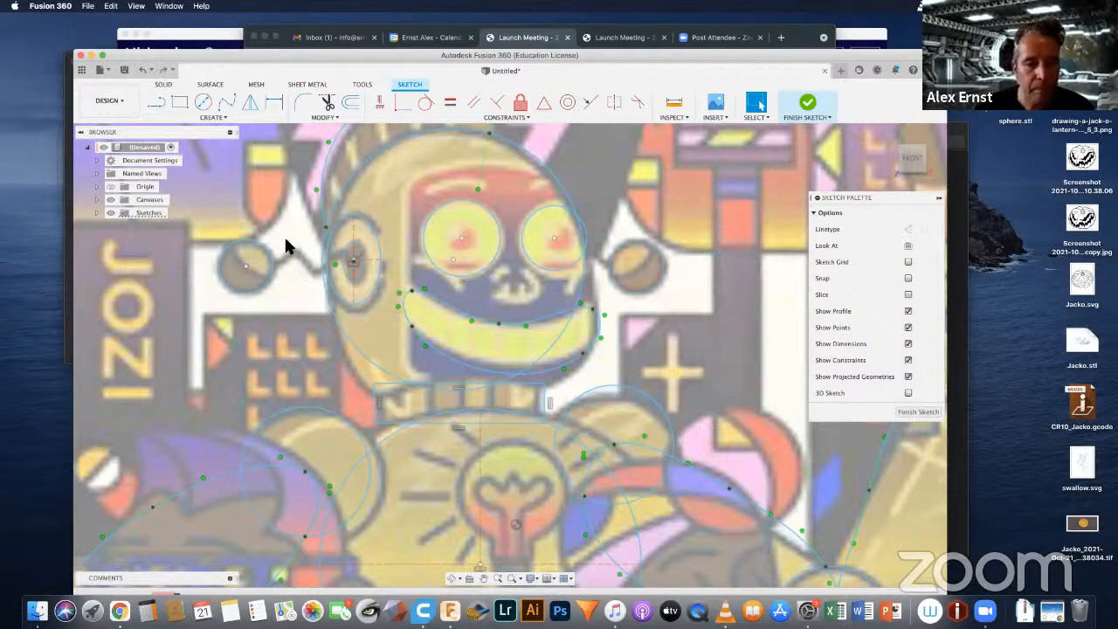
Step: Draw a fit point spline along the zigzag antenna wire from the ball circle's edge to the centre of the ear ellipses
scroll(289, 247, "up", 6)
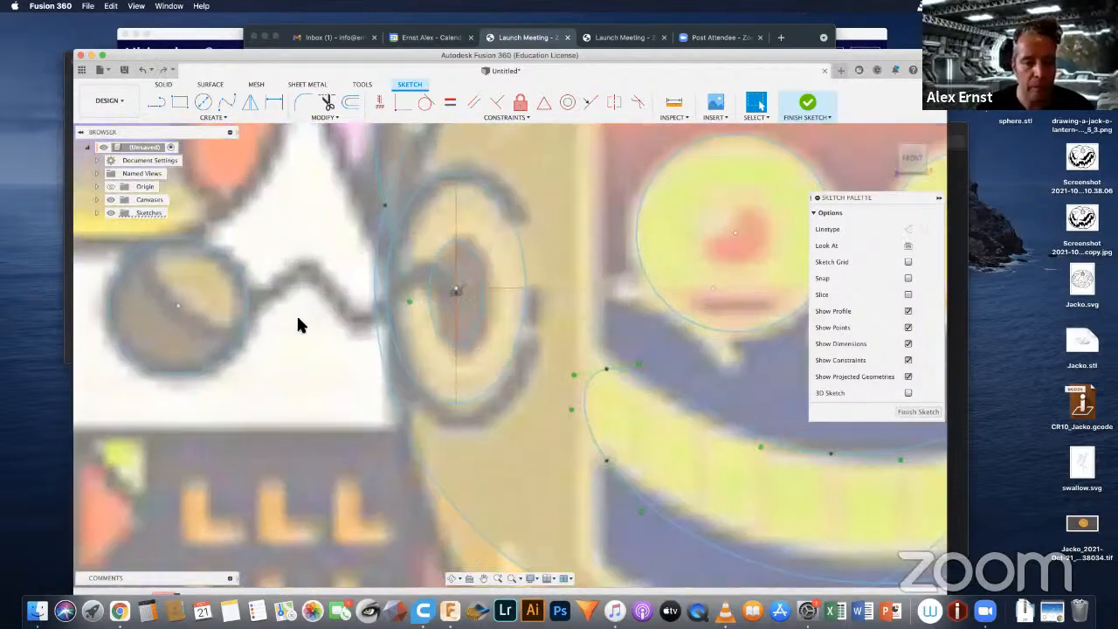
left_click(225, 104)
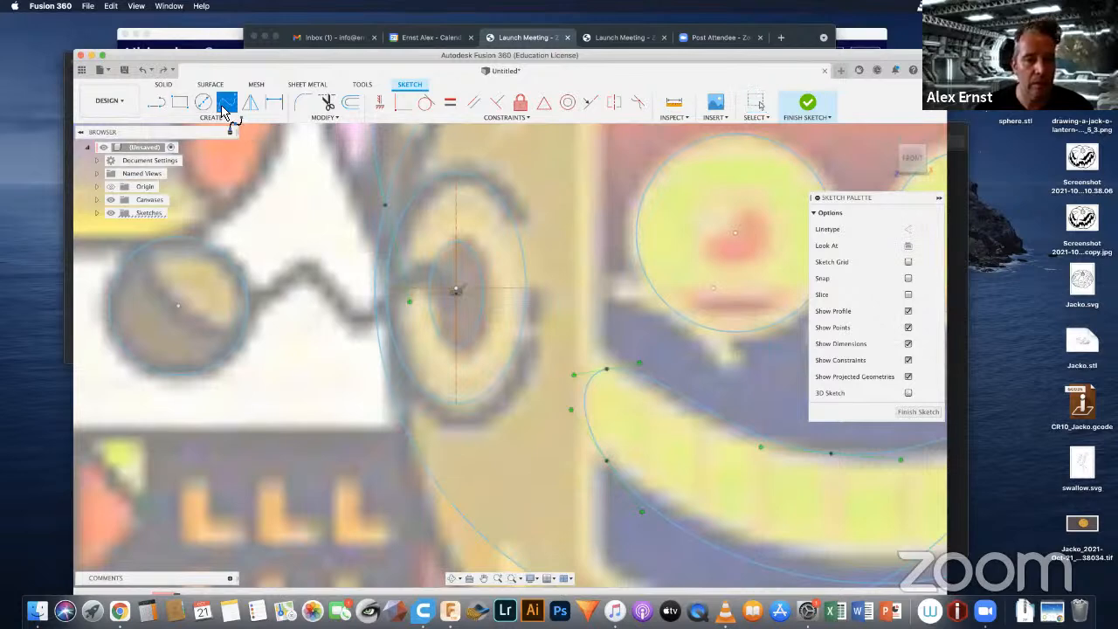
left_click(247, 304)
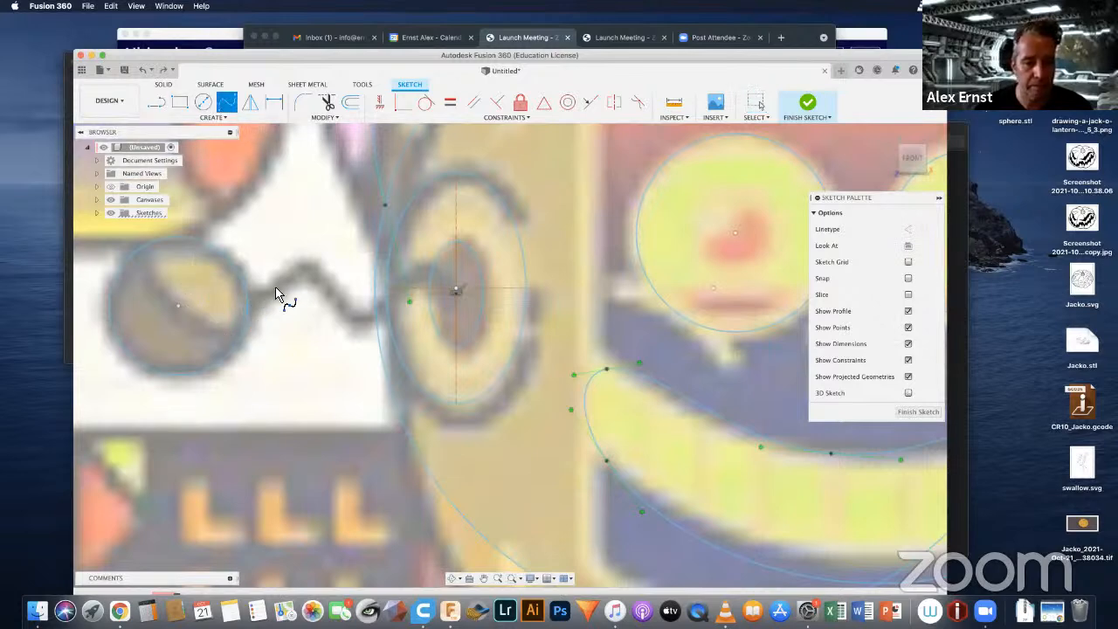
left_click(319, 296)
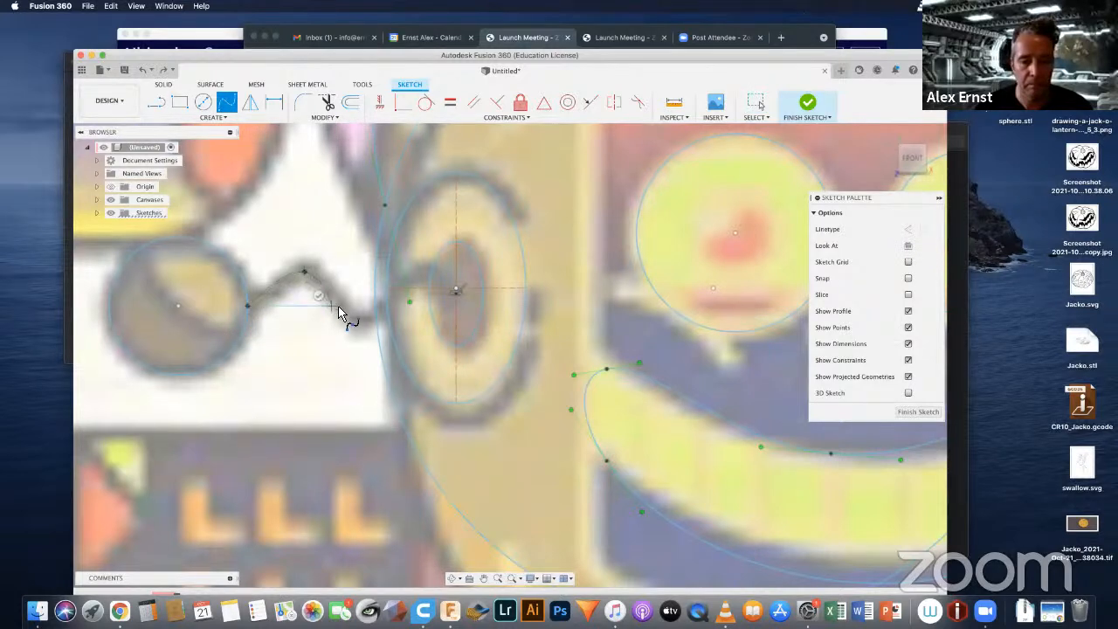
left_click(359, 332)
left_click(420, 265)
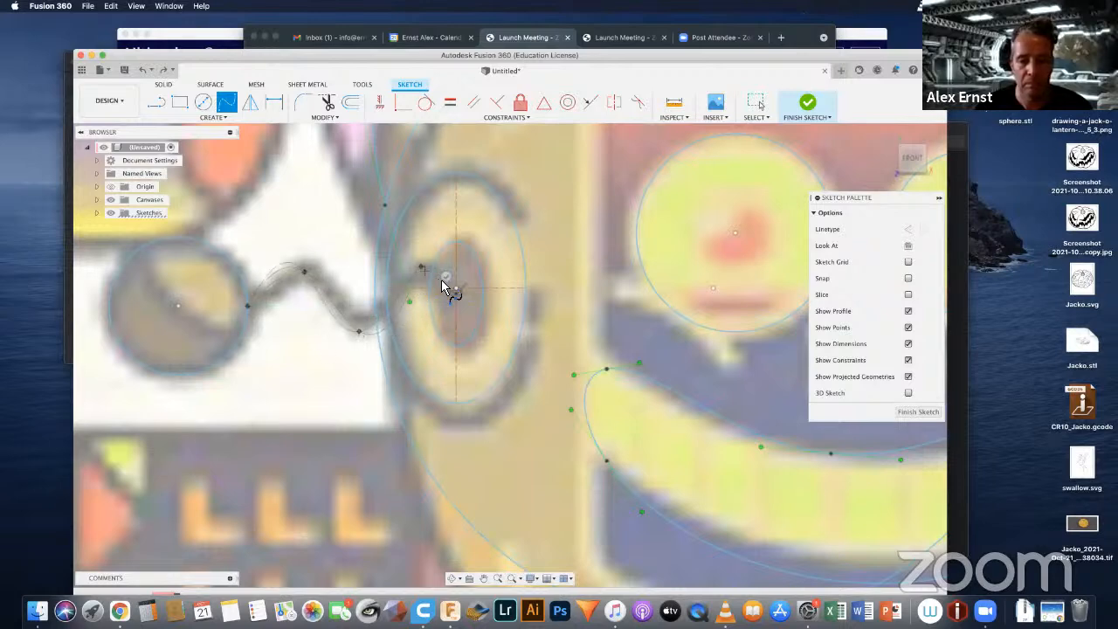
left_click(456, 290)
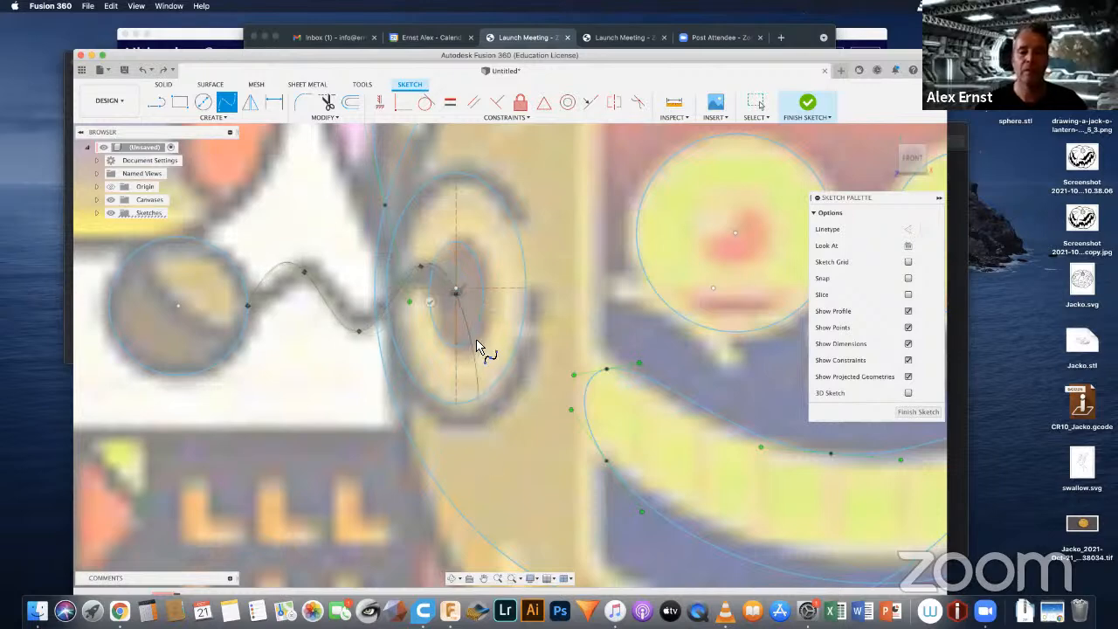
left_click(430, 302)
scroll(644, 400, "down", 5)
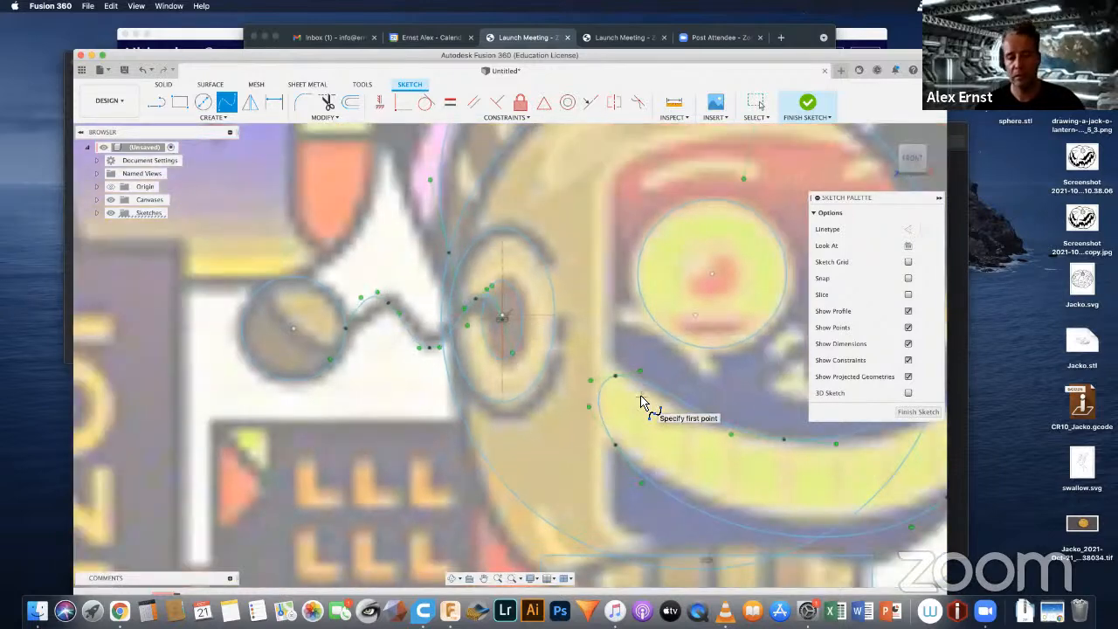
Step: Draw a three-point fit point spline along the antenna wire on the picture's right side, from the head outline to the antenna ball
middle_click_drag(510, 420, 18, 396)
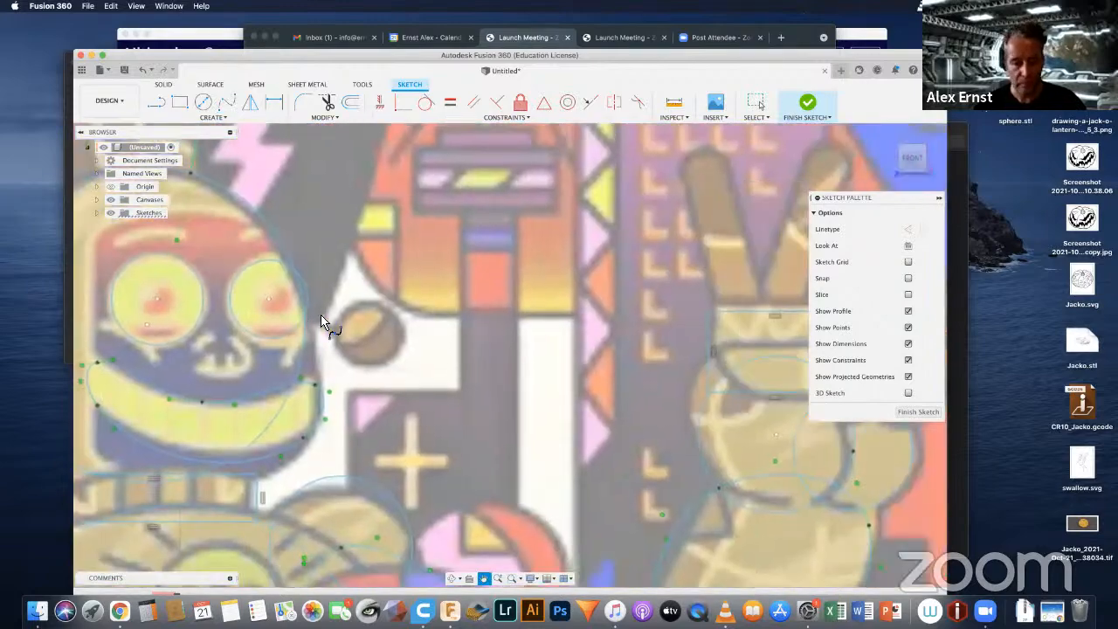
scroll(301, 309, "up", 4)
scroll(302, 312, "up", 2)
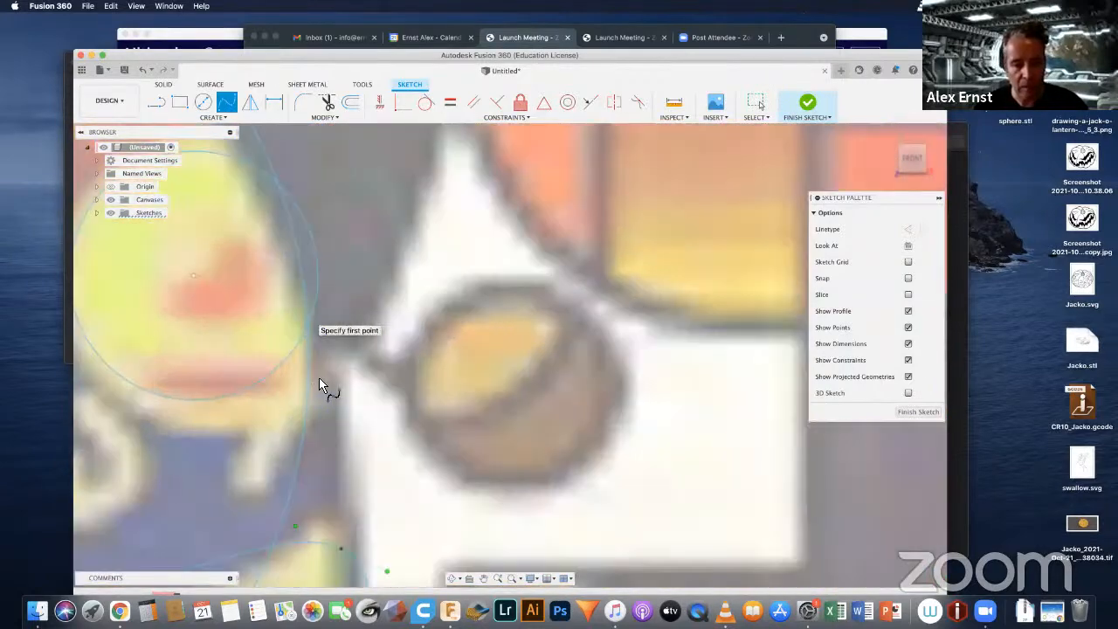
left_click(308, 325)
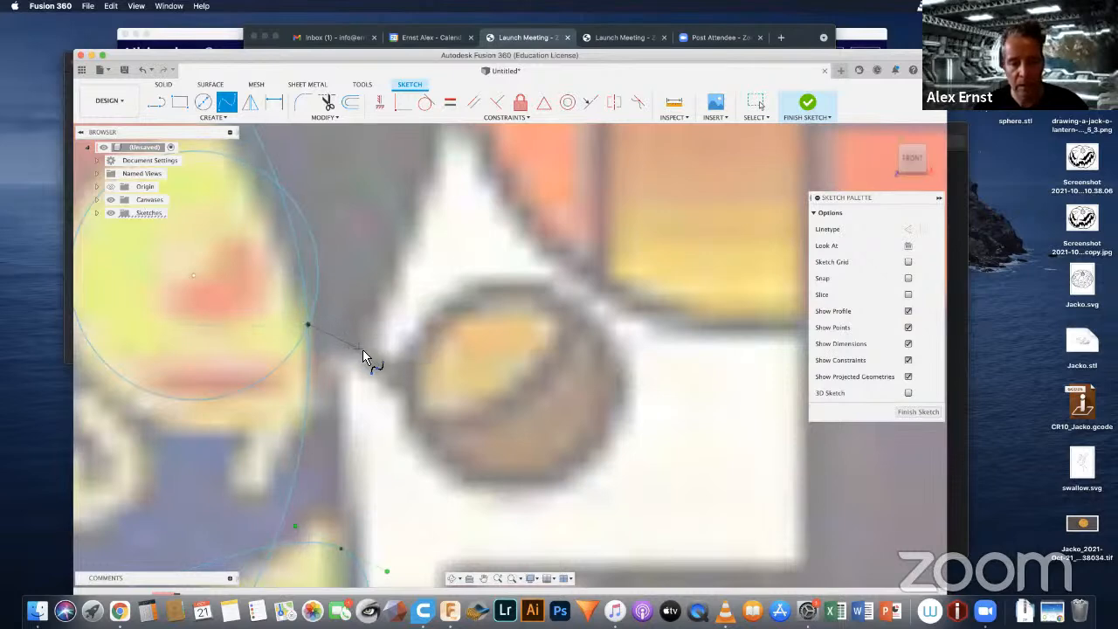
left_click(362, 350)
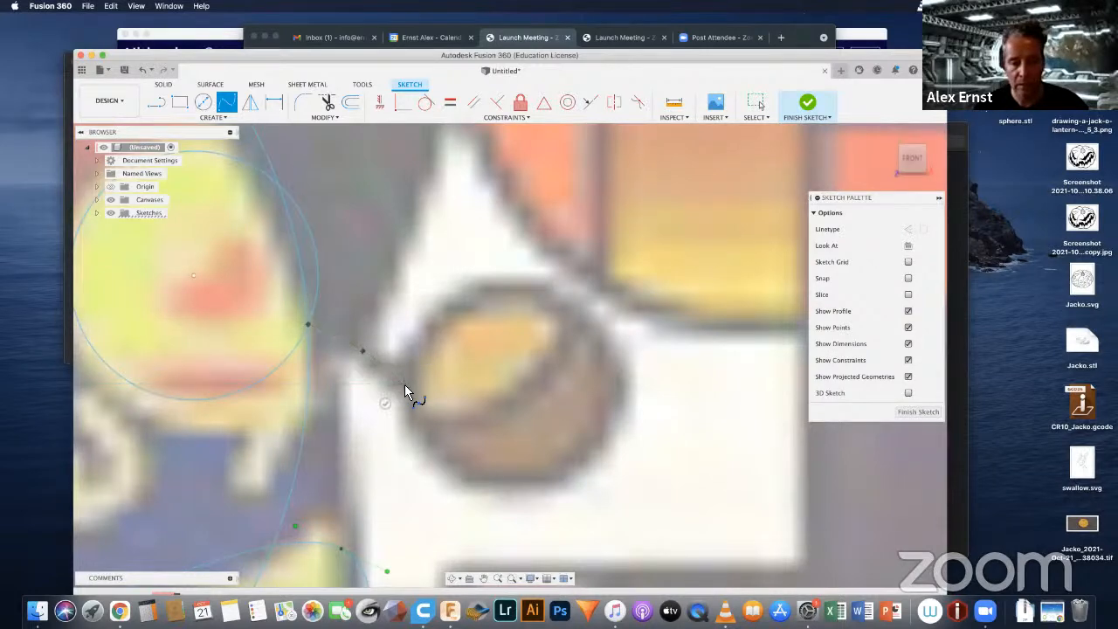
left_click(404, 384)
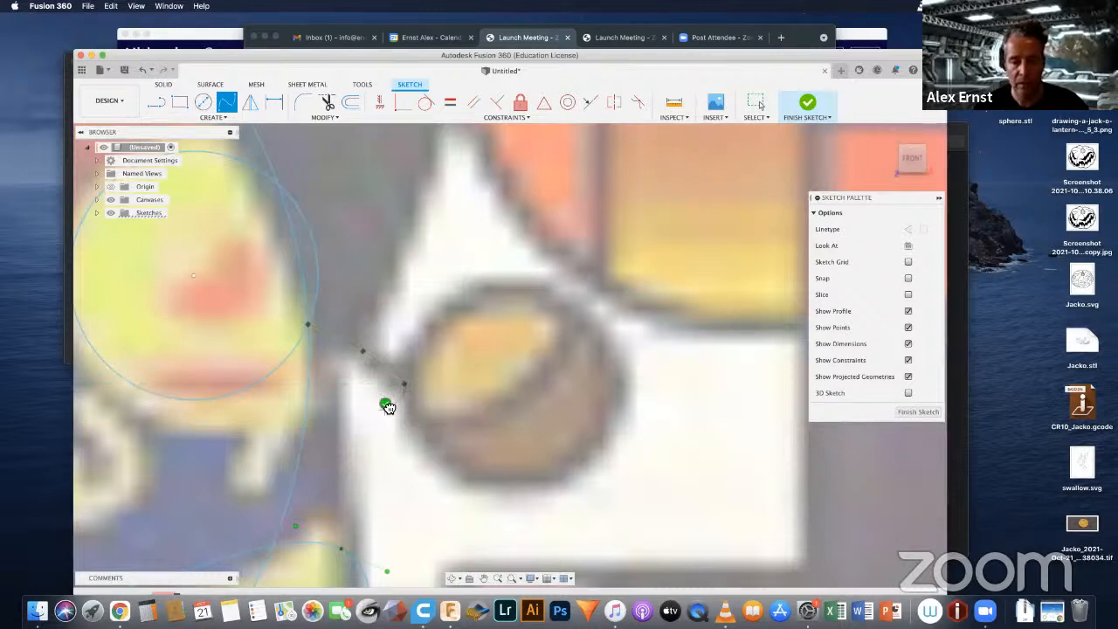
left_click(386, 403)
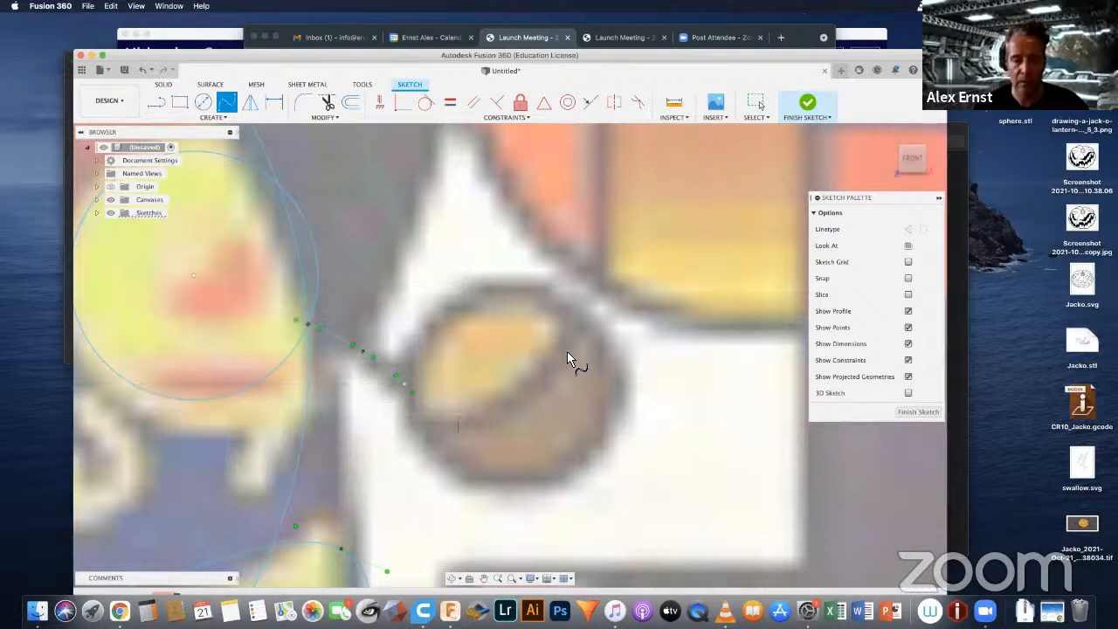
Step: Draw a center diameter circle over the antenna ball at the outer end of the new wire spline
left_click(203, 108)
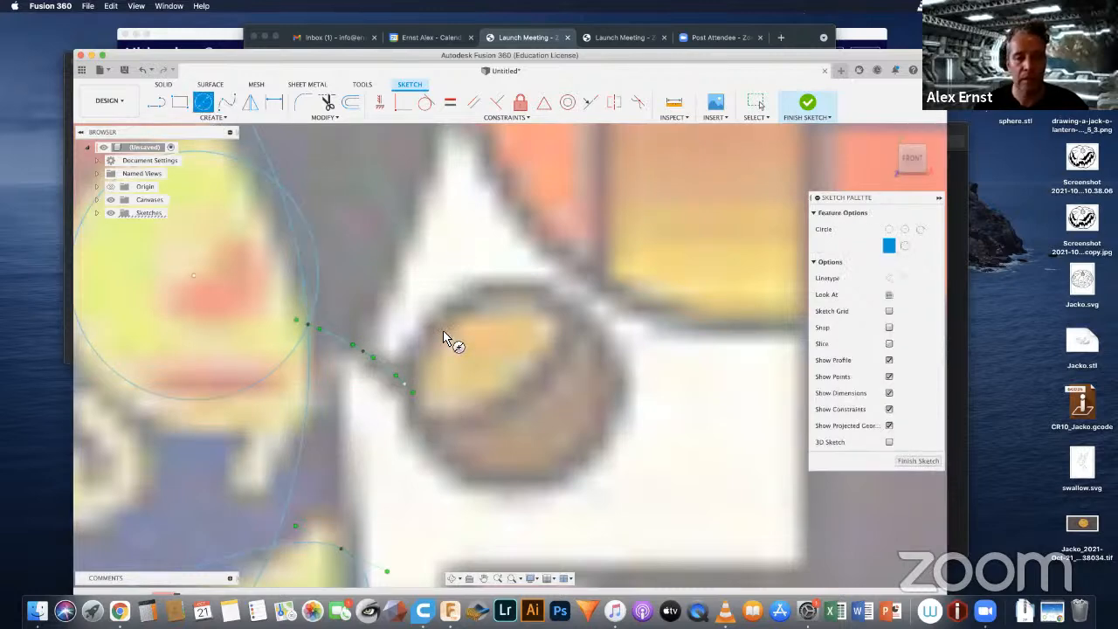
left_click(513, 391)
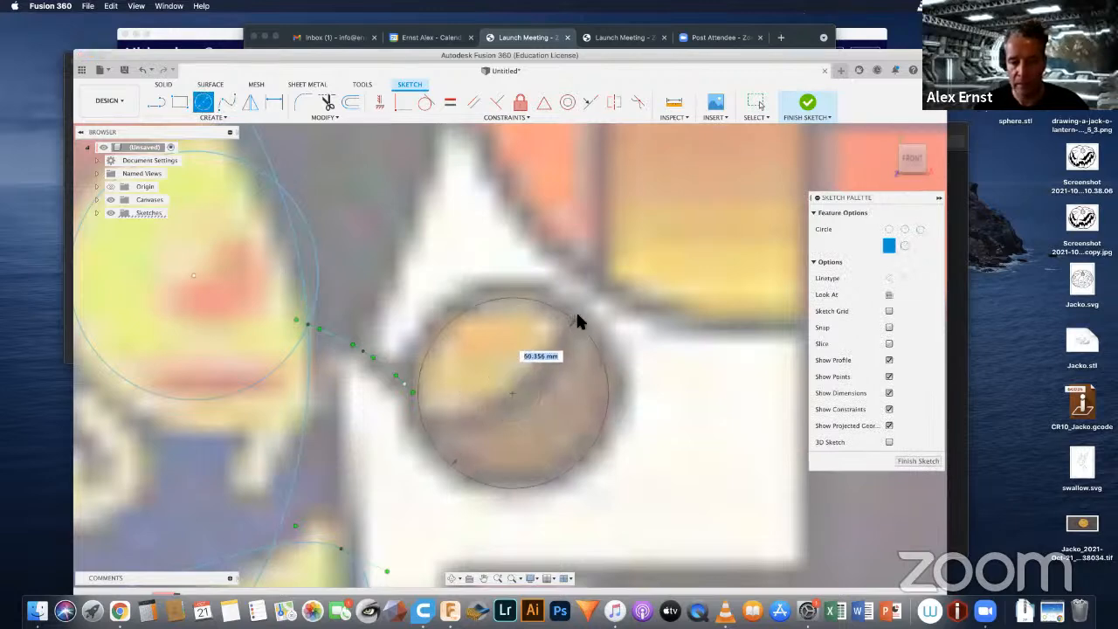
left_click(577, 316)
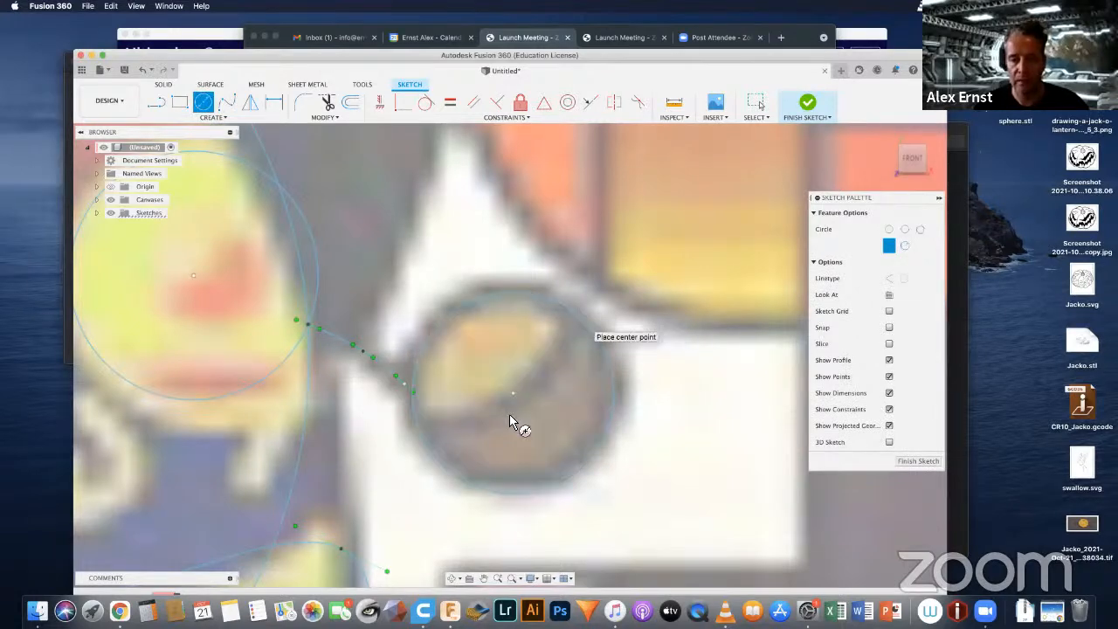
Step: Hide the canvas to examine the robot sketch outlines on their own, and show the canvas again
scroll(511, 422, "down", 10)
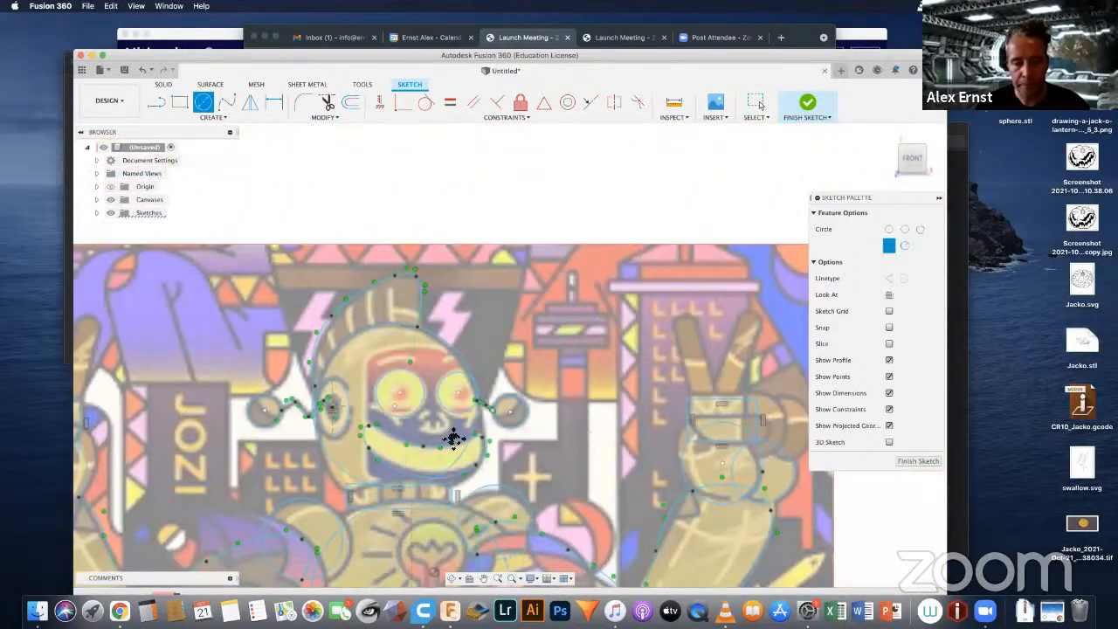
mouse_move(454, 434)
middle_mouse_down()
mouse_move(524, 300)
mouse_move(504, 278)
middle_mouse_up()
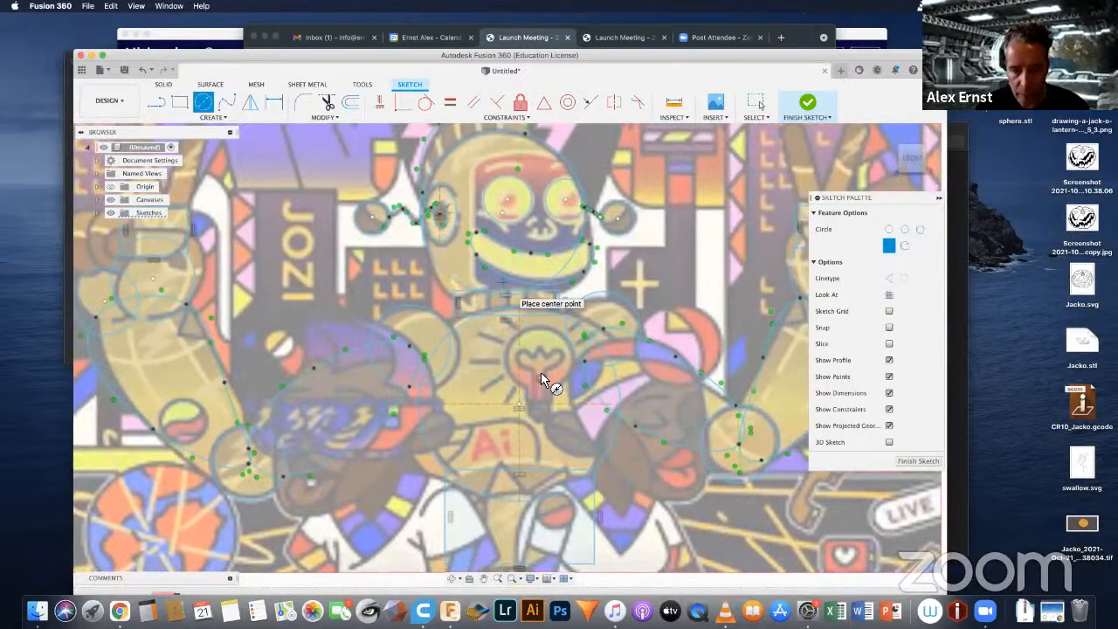
scroll(529, 367, "down", 2)
scroll(529, 366, "down", 1)
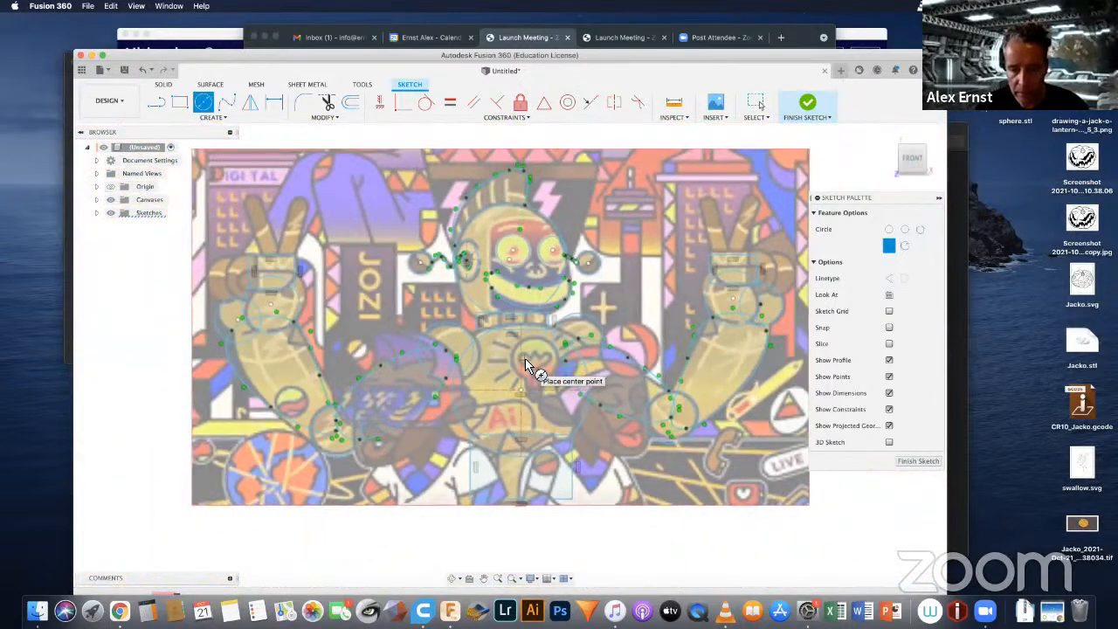
scroll(525, 358, "up", 2)
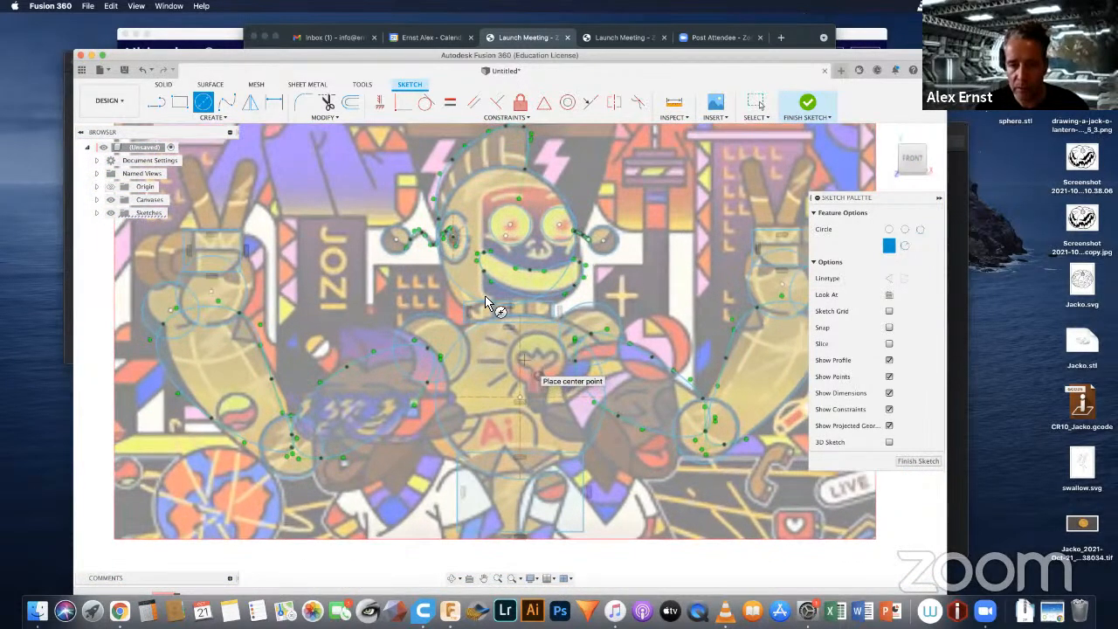
mouse_move(481, 293)
middle_mouse_down()
mouse_move(490, 361)
mouse_move(476, 311)
middle_mouse_up()
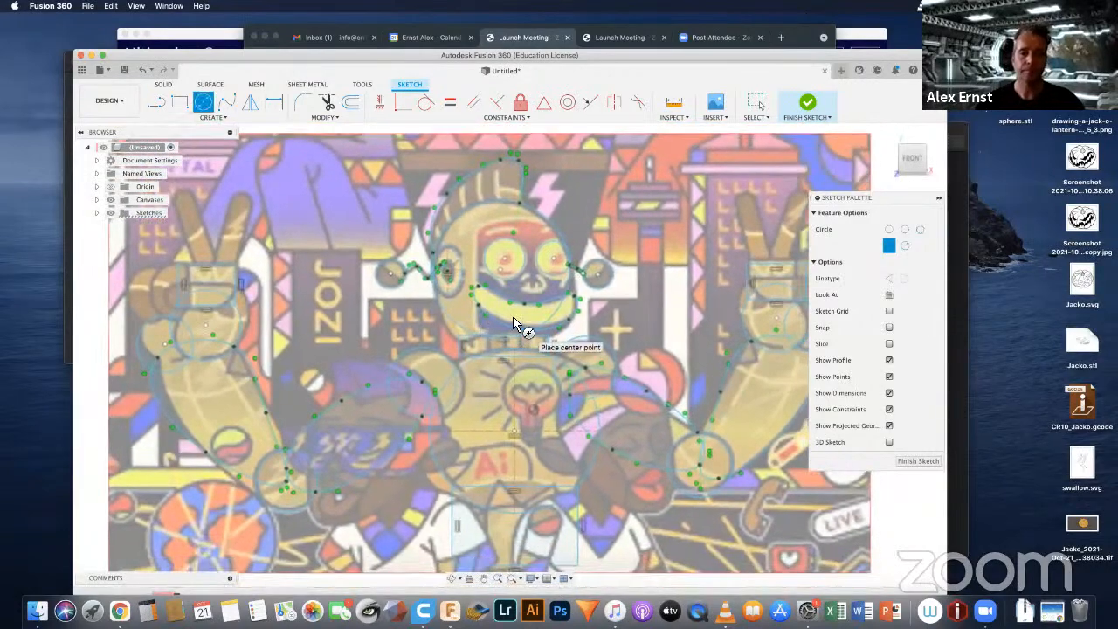
left_click(110, 200)
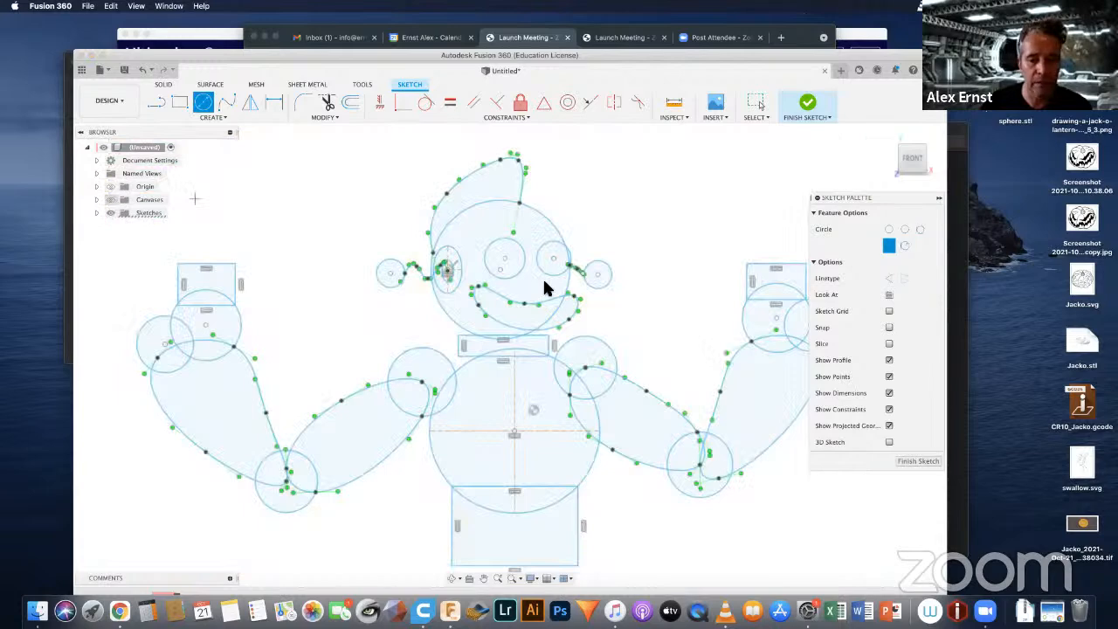
scroll(512, 361, "down", 2)
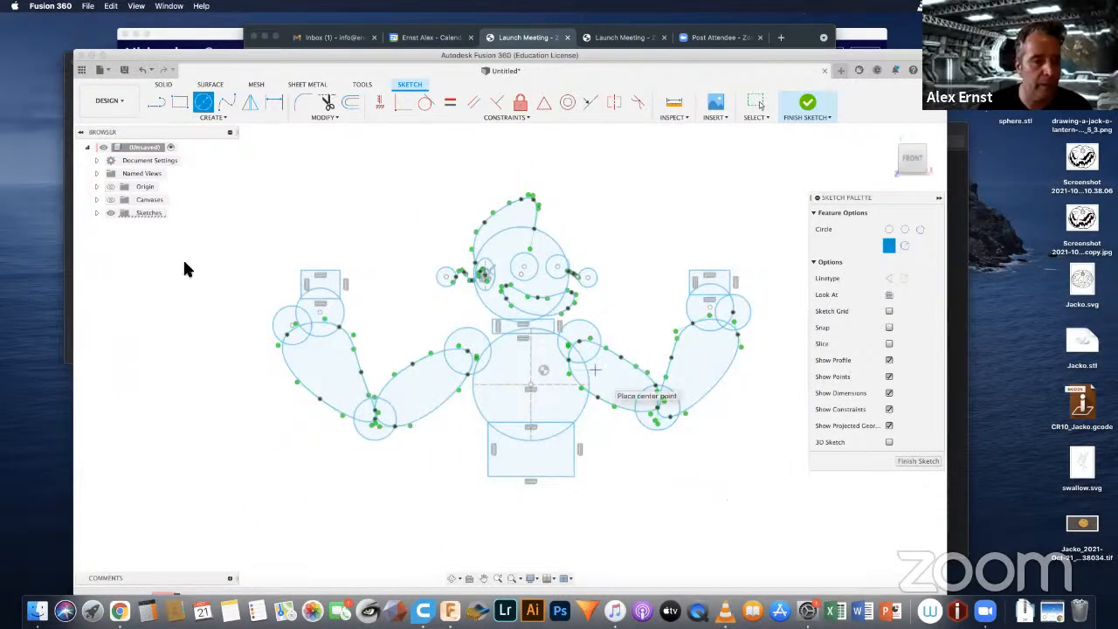
left_click(110, 200)
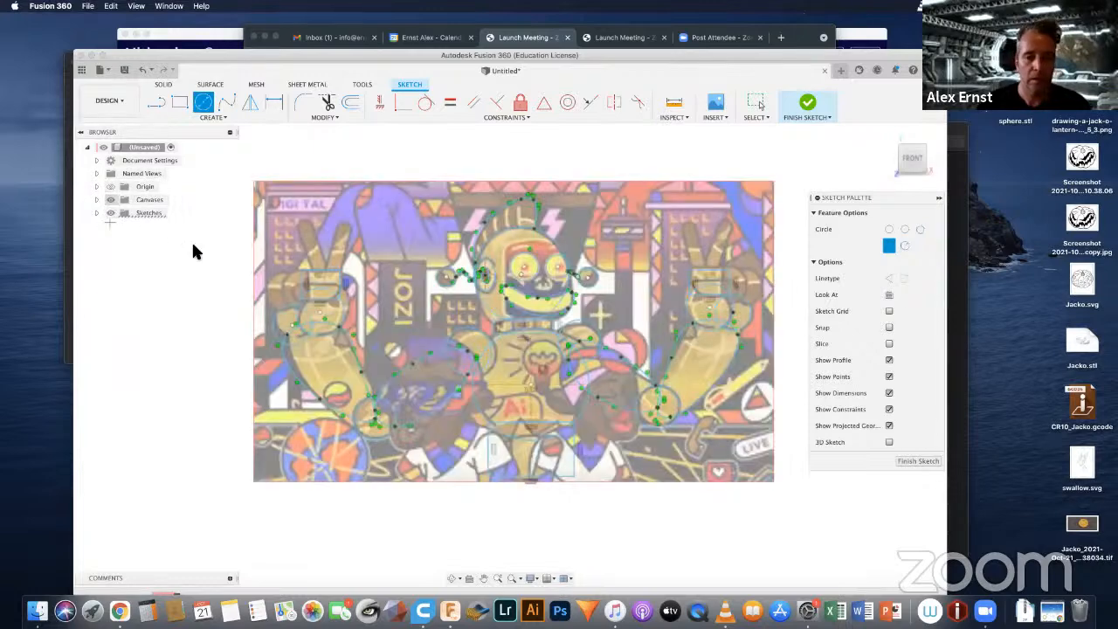
Step: Draw slanted ellipses over the two raised fingers of the hand on the picture's left side, the inner one about 202 mm long
left_click(212, 118)
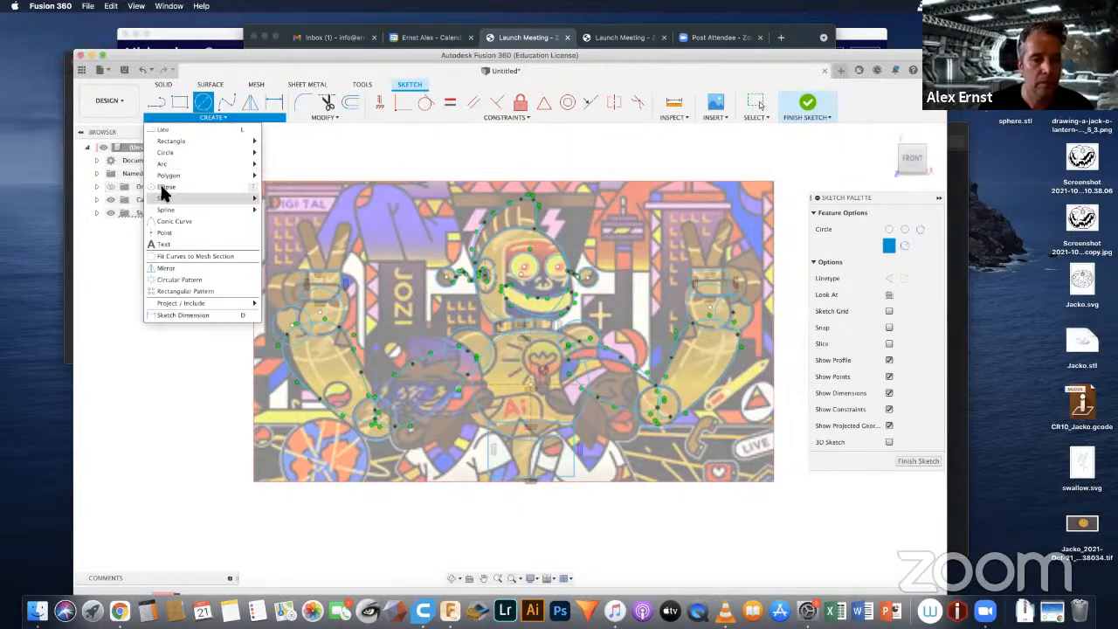
key("Escape")
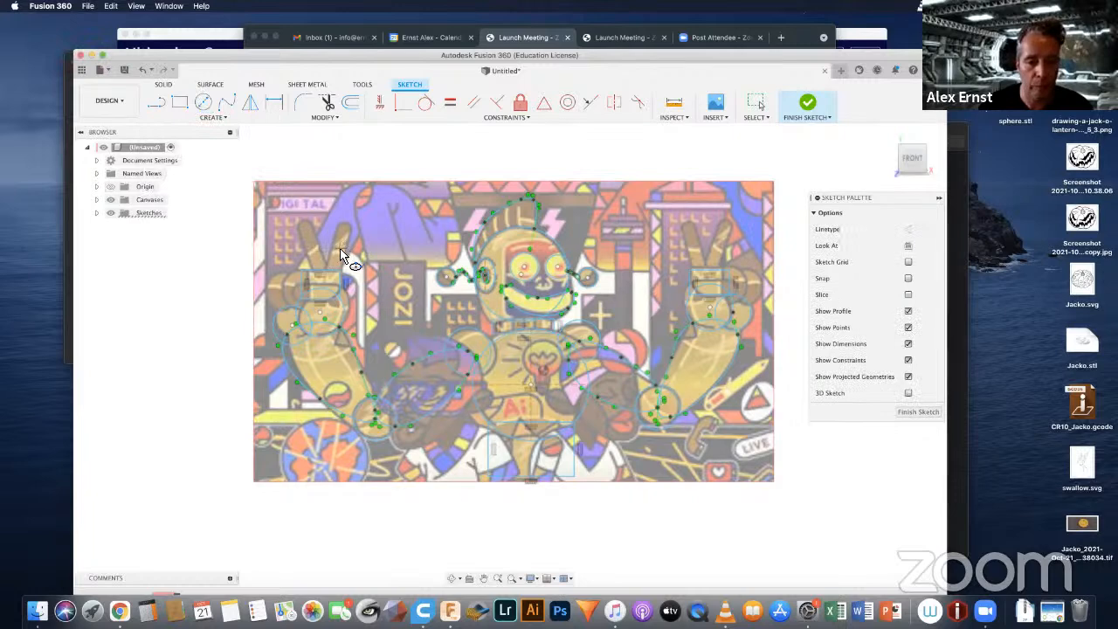
left_click(339, 254)
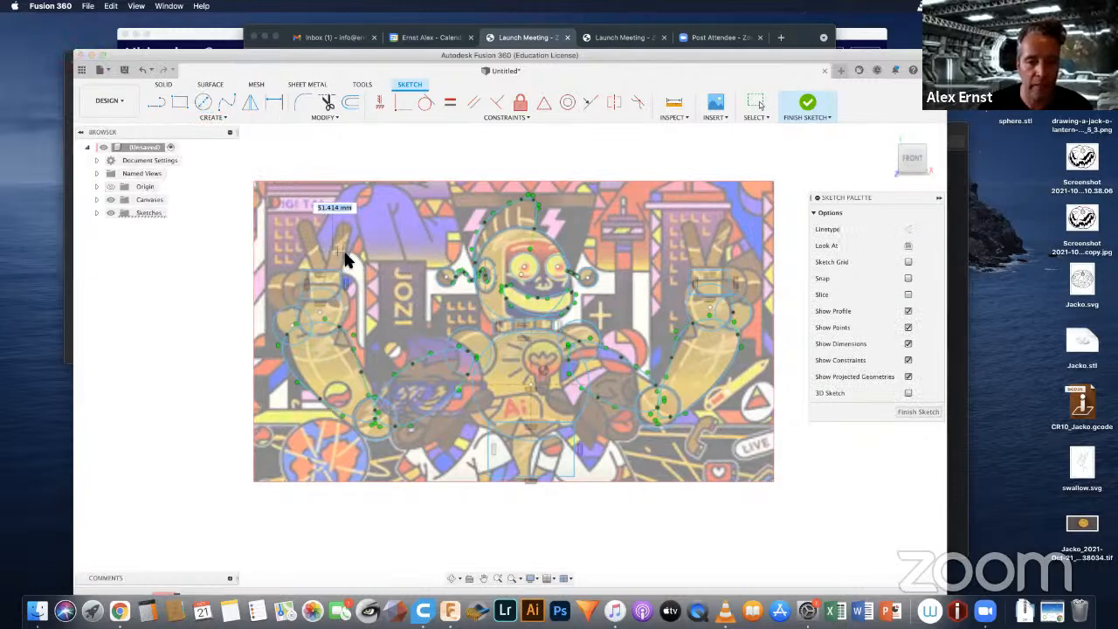
scroll(345, 260, "up", 5)
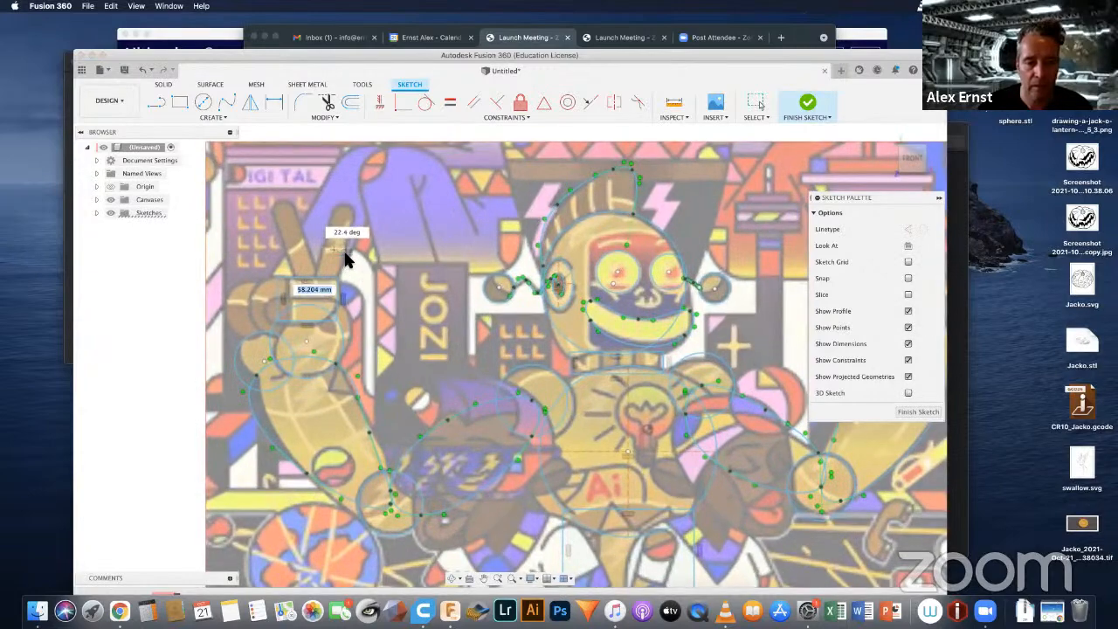
scroll(342, 258, "up", 3)
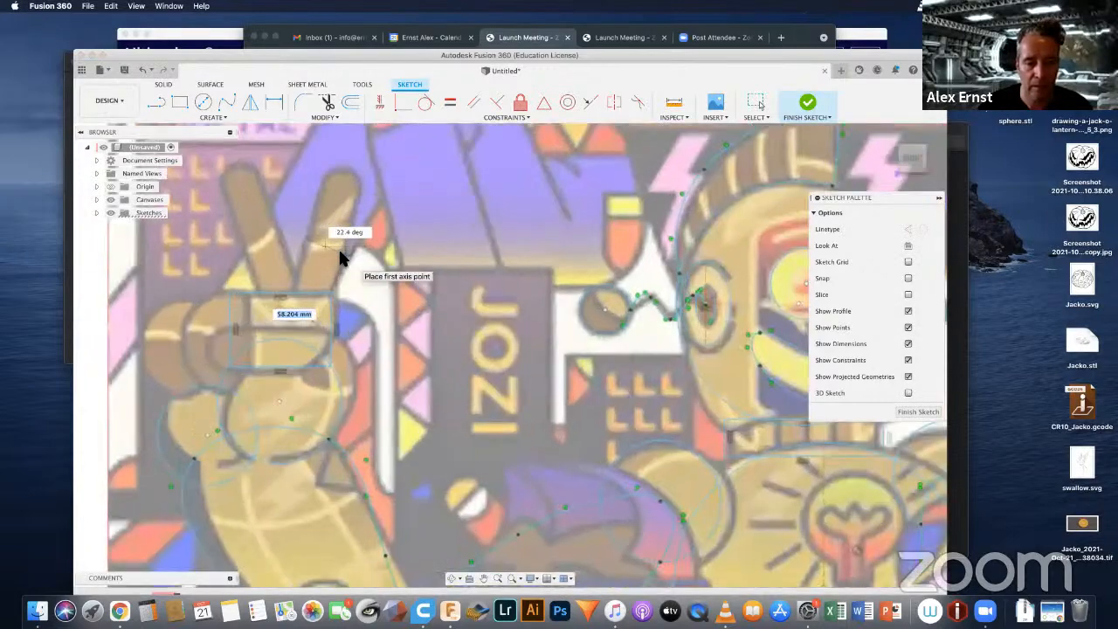
left_click(351, 173)
left_click(355, 173)
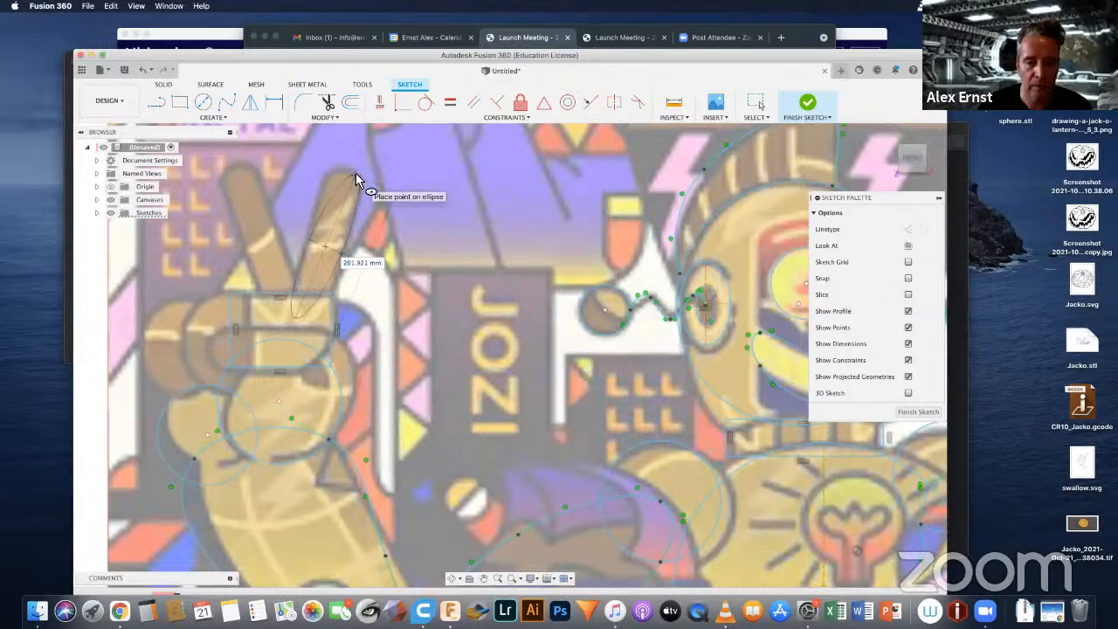
left_click(263, 246)
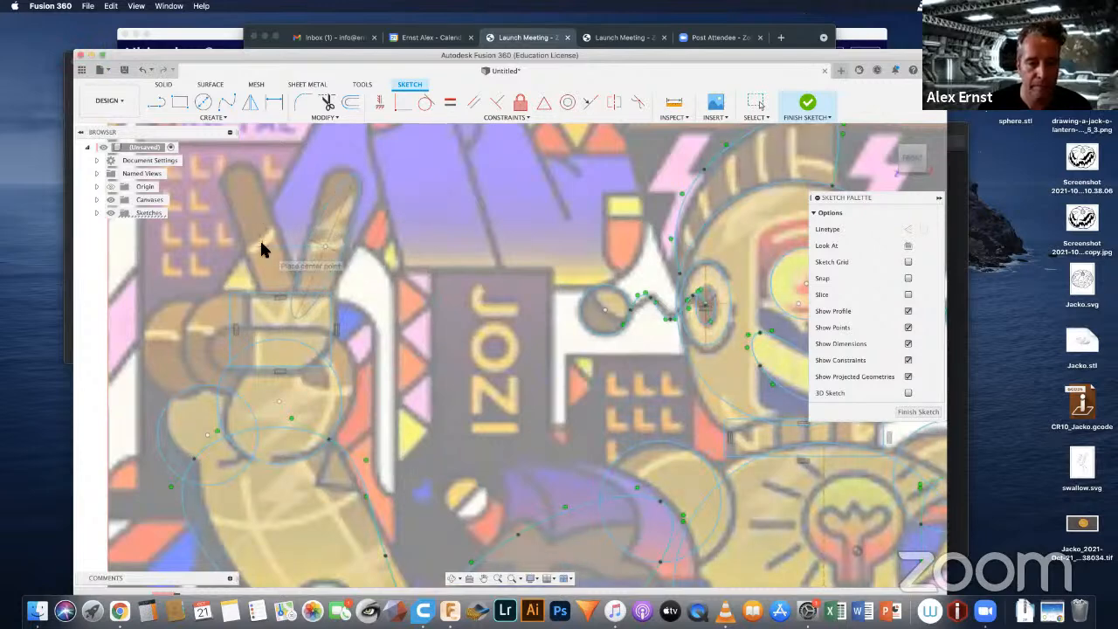
left_click(234, 165)
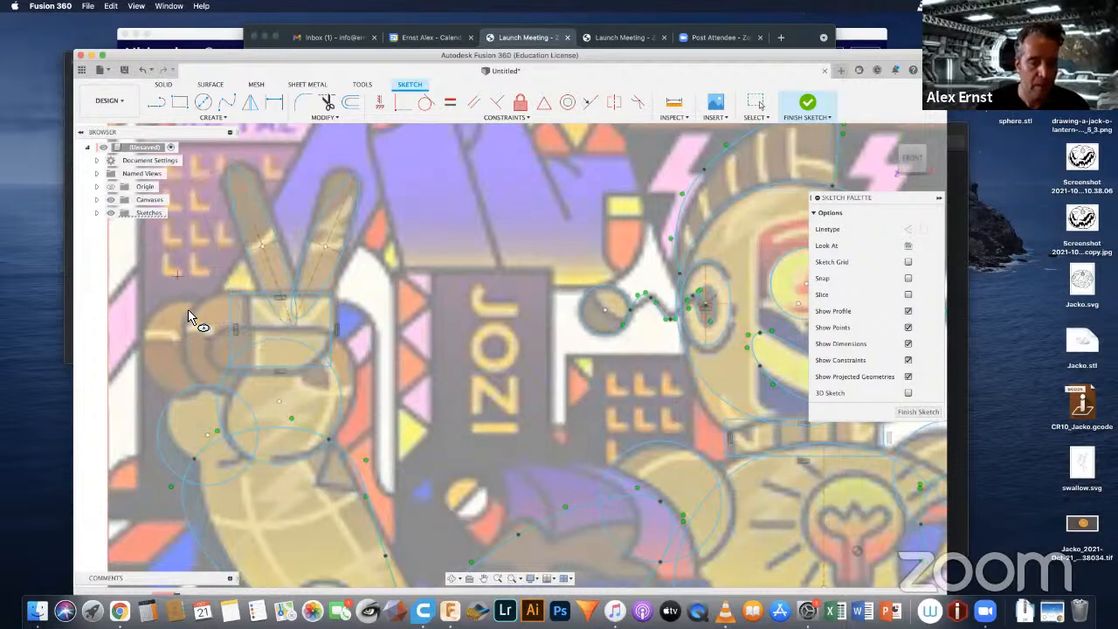
Step: Draw two overlapping ellipses over the curled fingers of the same hand, the inner about 102 mm wide and the outer about 81 mm wide
left_click(225, 347)
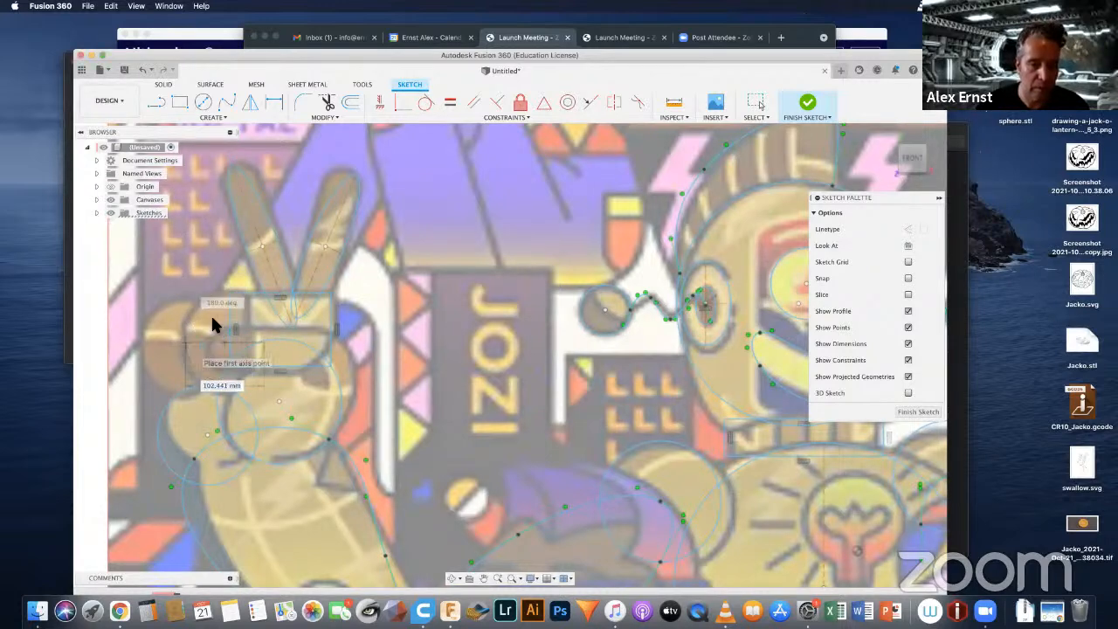
left_click(223, 291)
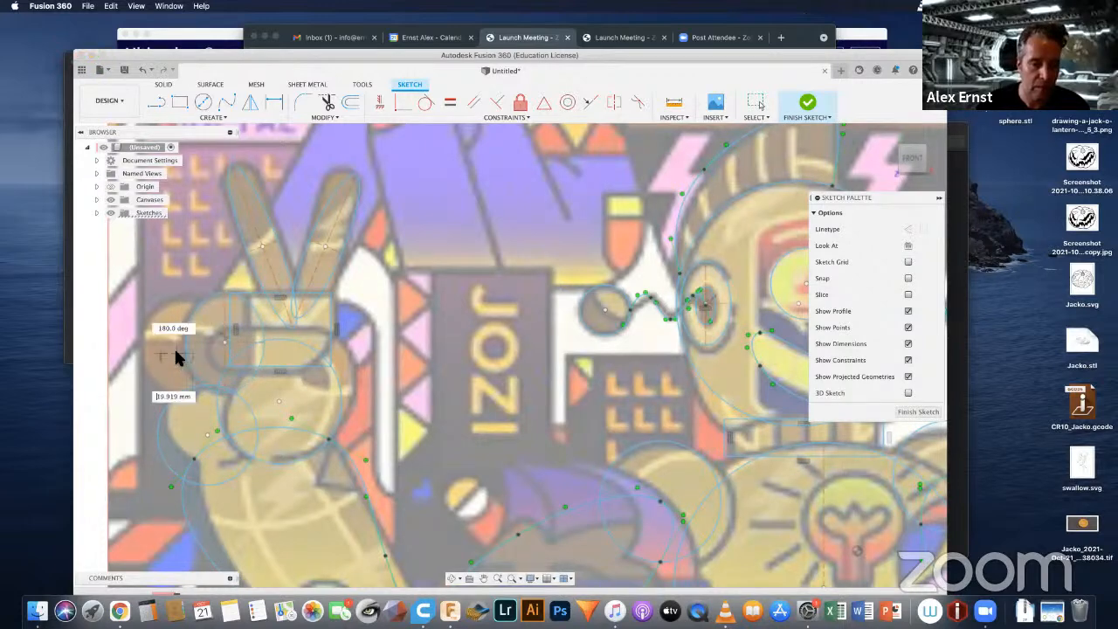
left_click(145, 353)
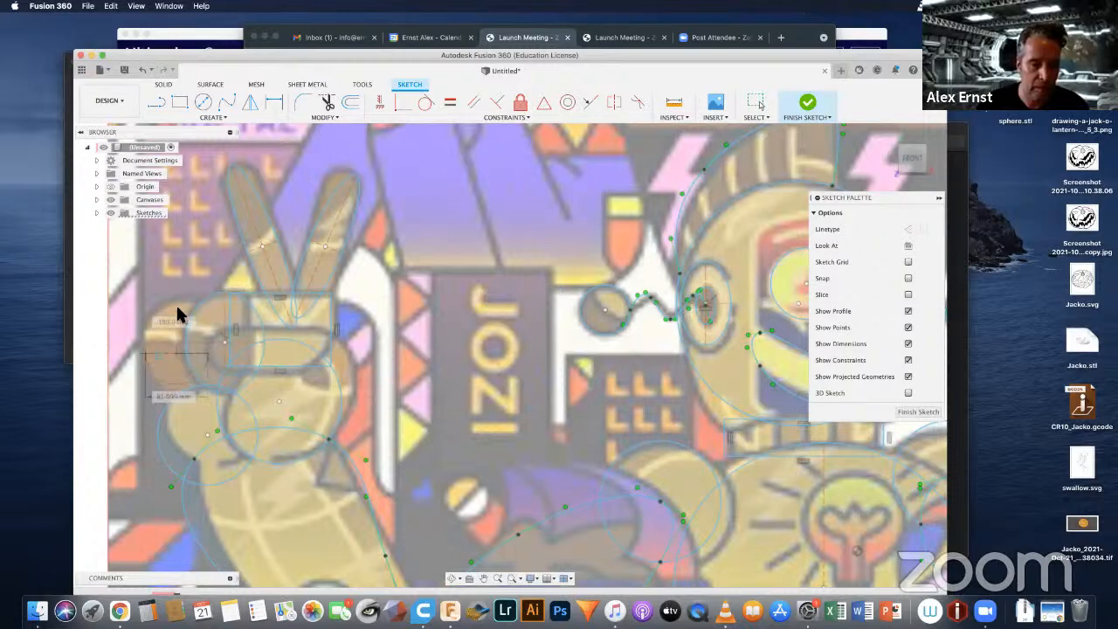
left_click(181, 299)
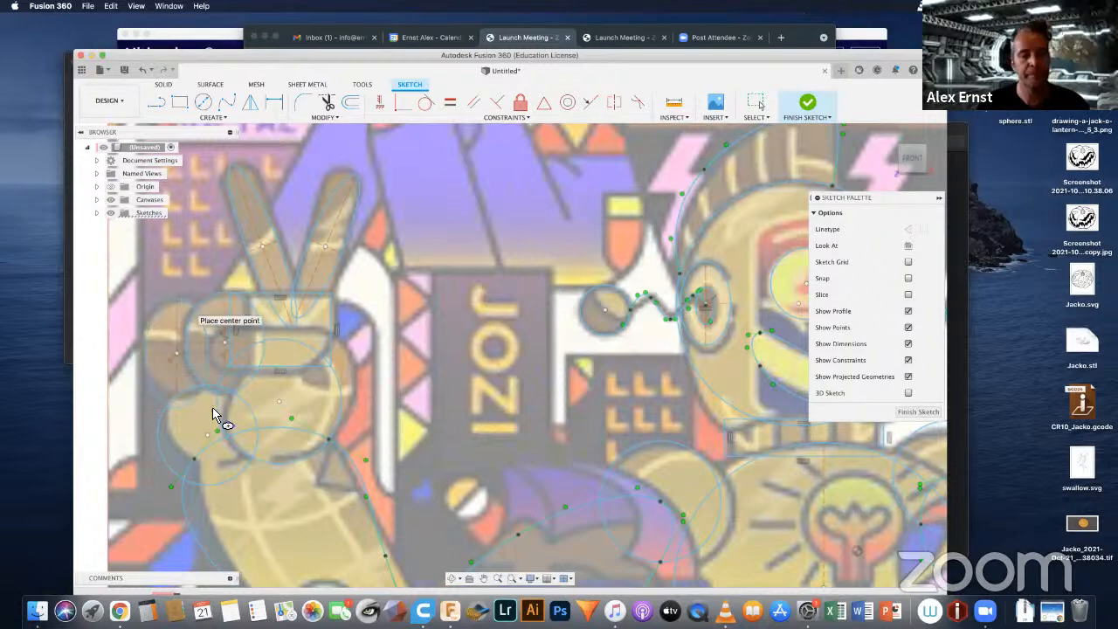
Step: Draw a slanted ellipse about 35 mm wide and 185 mm long over the inner raised finger of the hand on the picture's right side
scroll(399, 394, "down", 4)
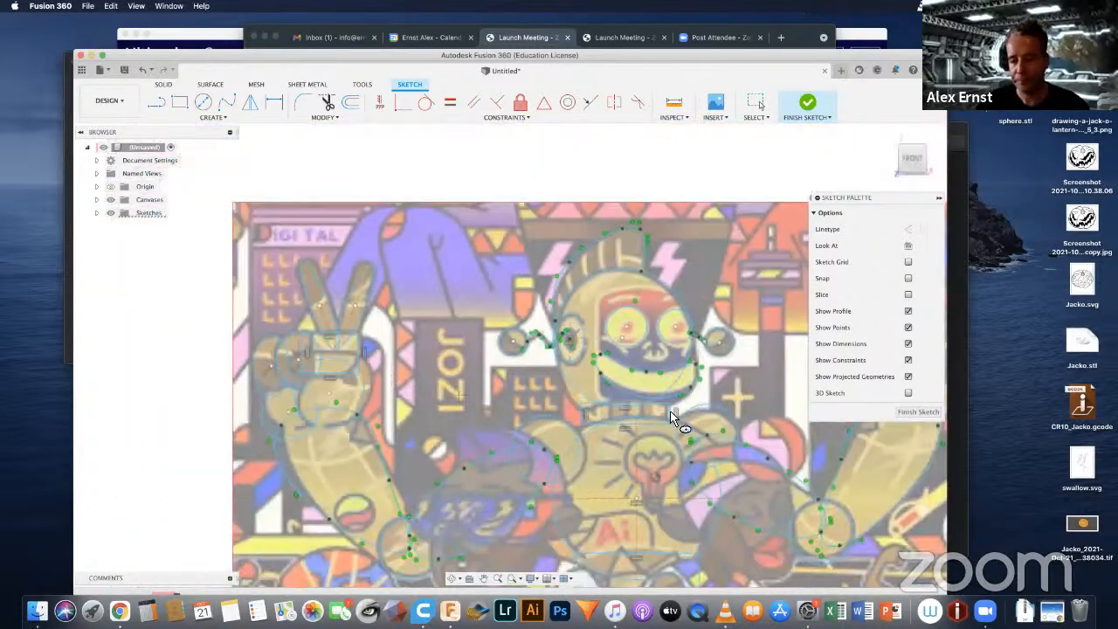
mouse_move(671, 417)
middle_mouse_down()
mouse_move(544, 429)
mouse_move(270, 407)
middle_mouse_up()
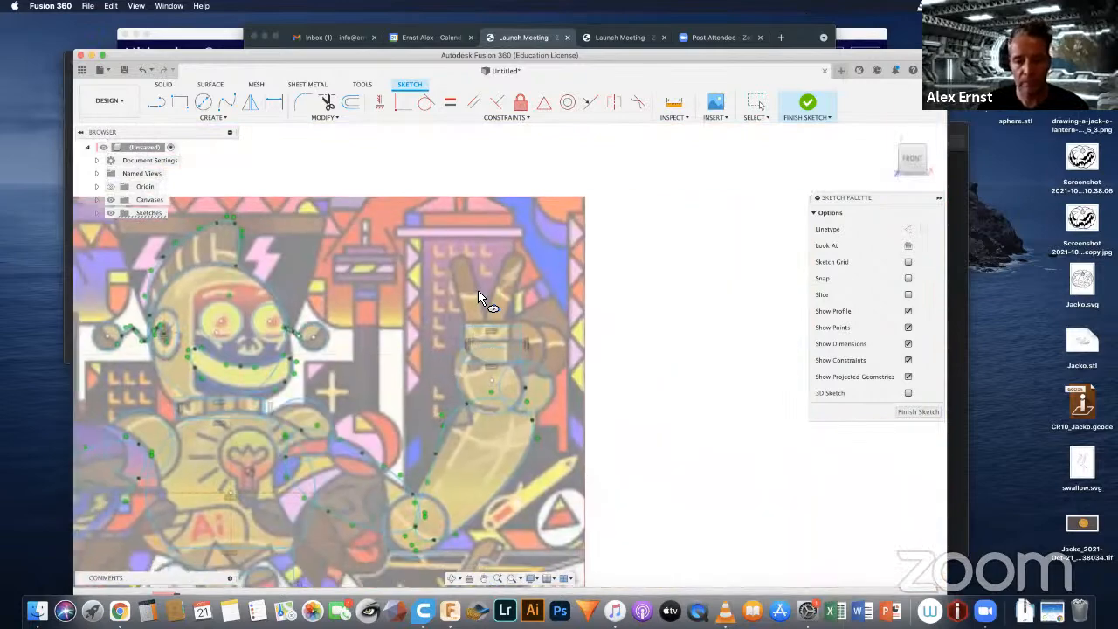
scroll(478, 297, "up", 6)
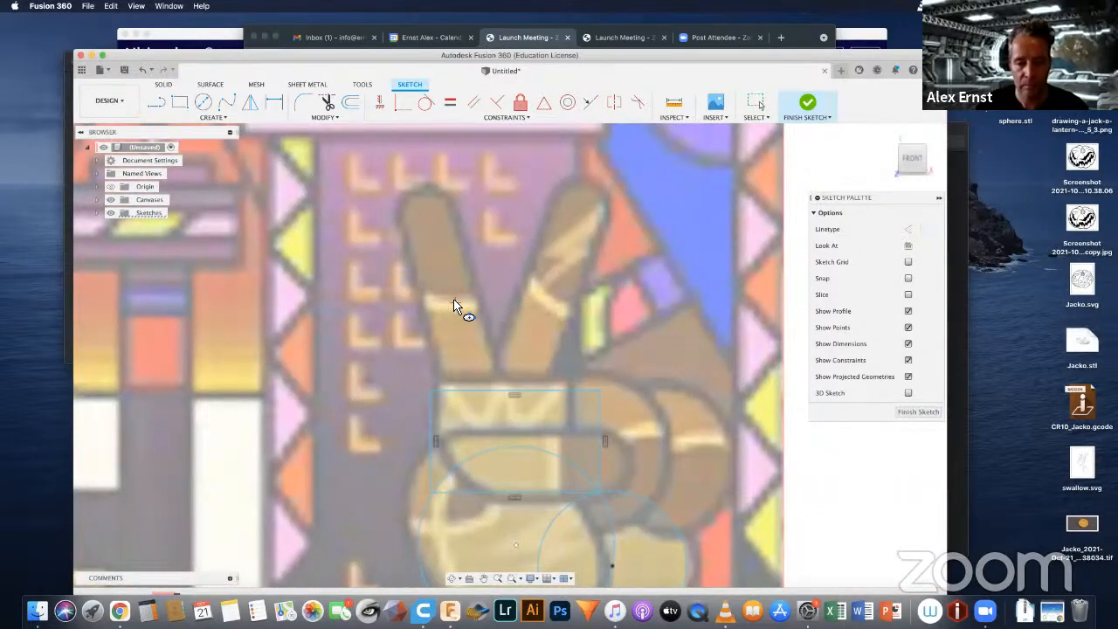
left_click(454, 300)
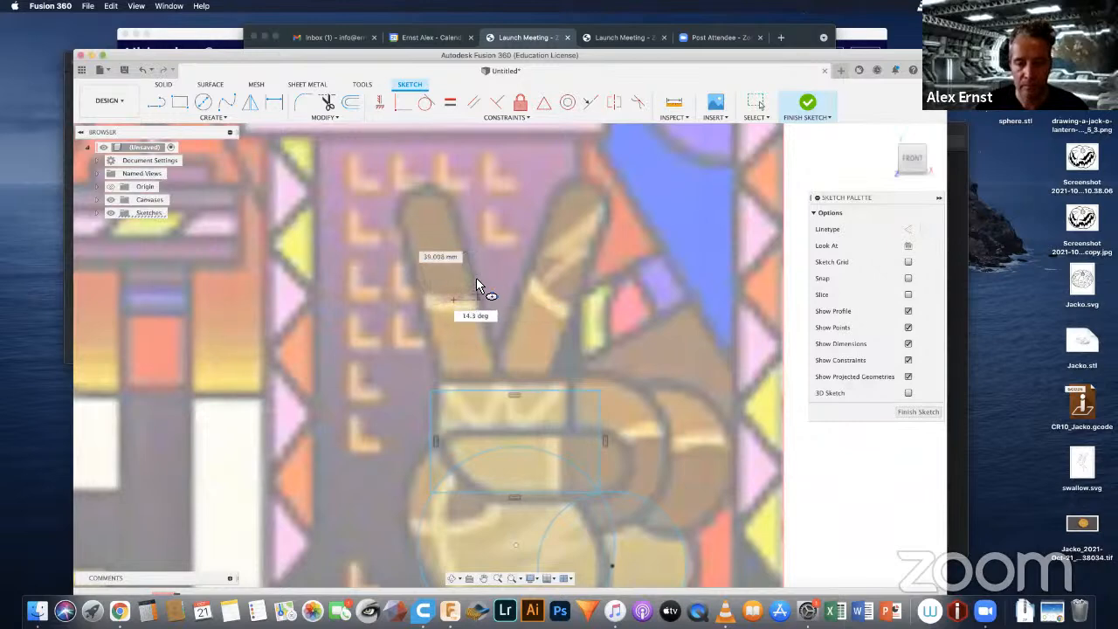
left_click(427, 186)
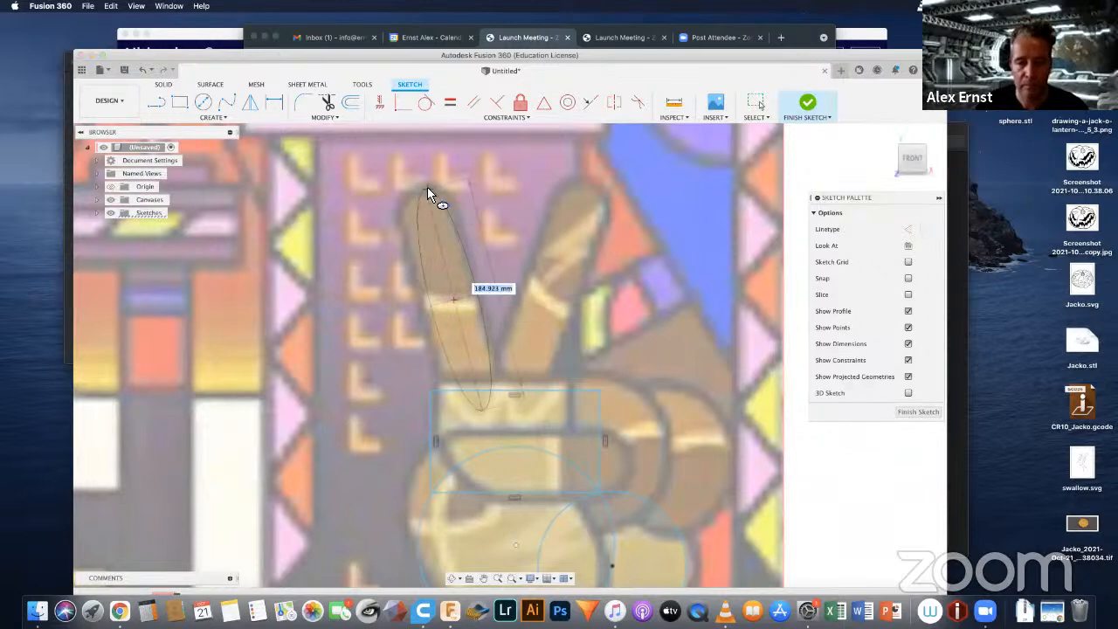
left_click(477, 294)
left_click(541, 299)
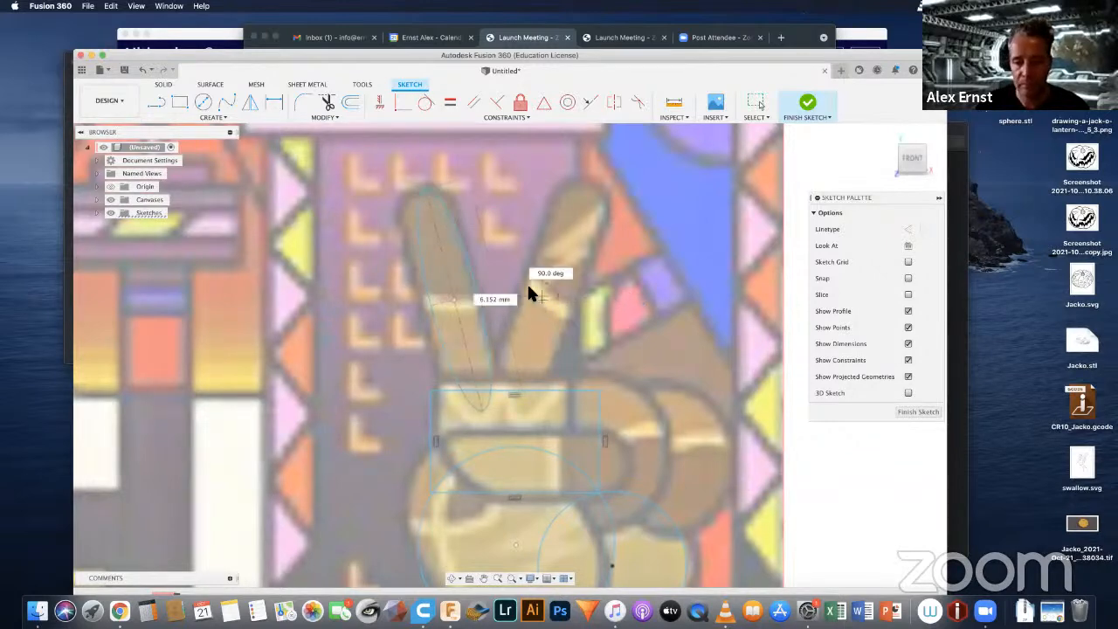
left_click(568, 208)
left_click(553, 233)
key("Escape")
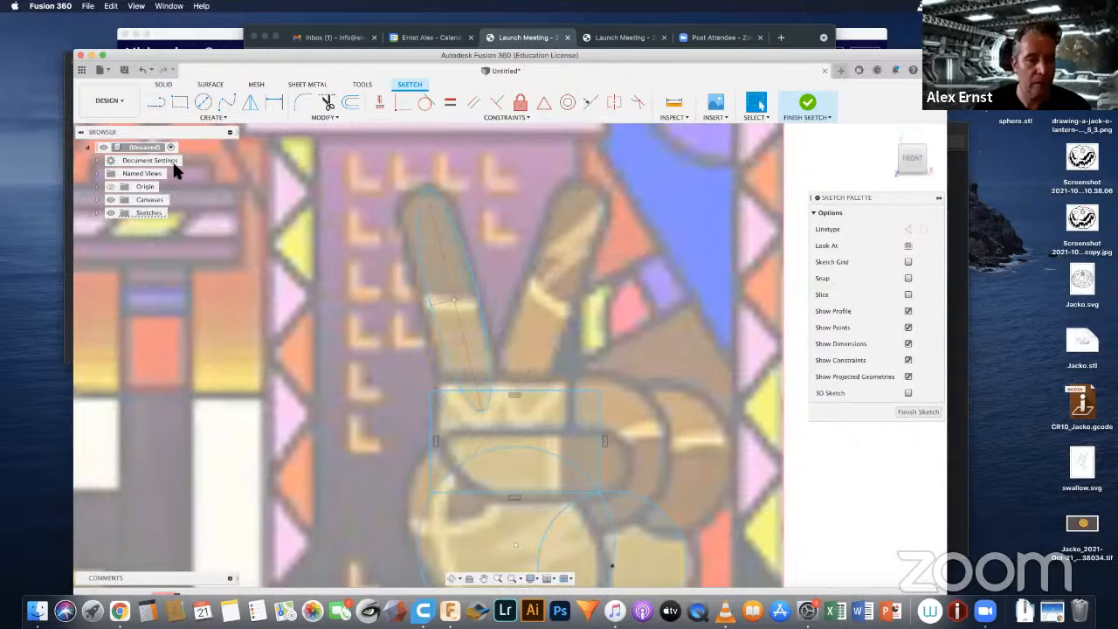
Step: Draw a slanted ellipse about 35 mm wide over the outer raised finger of the hand on the picture's right side
left_click(223, 117)
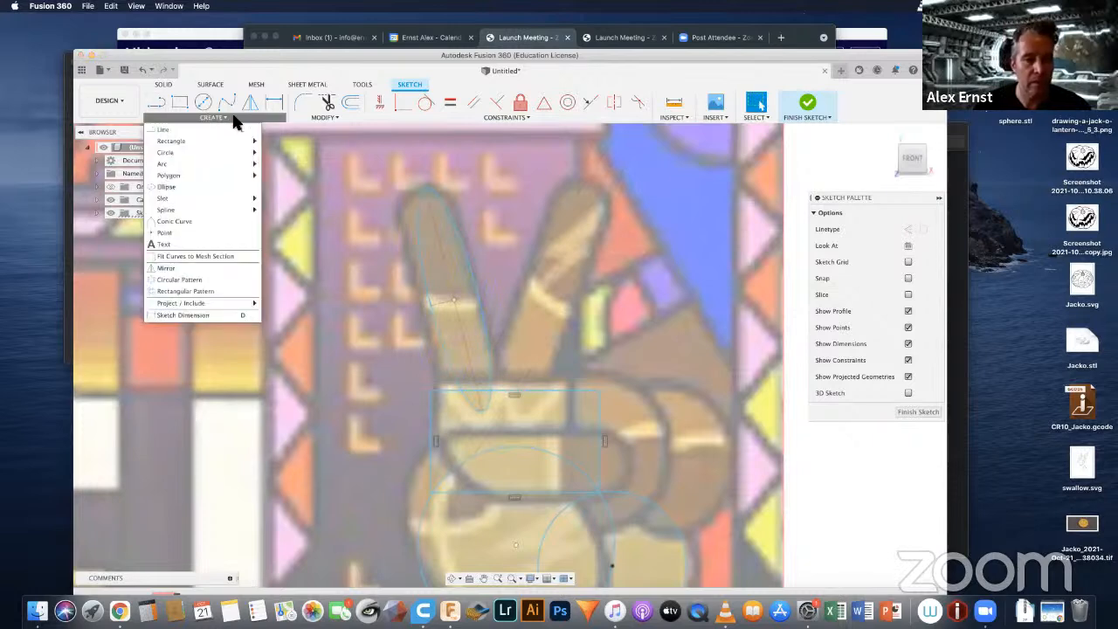
left_click(174, 185)
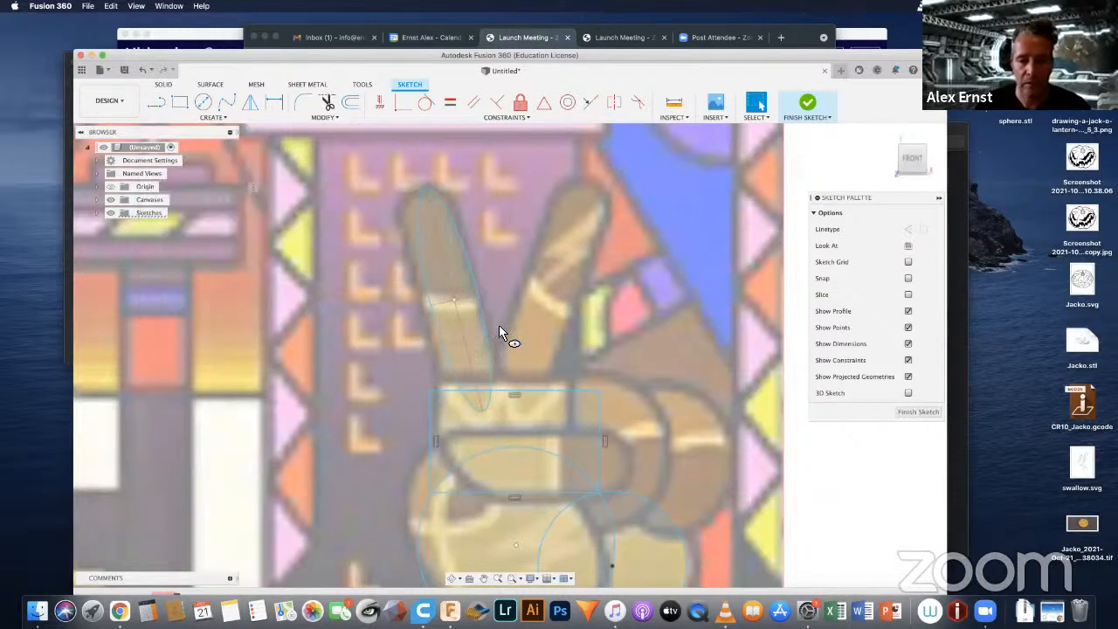
left_click(547, 297)
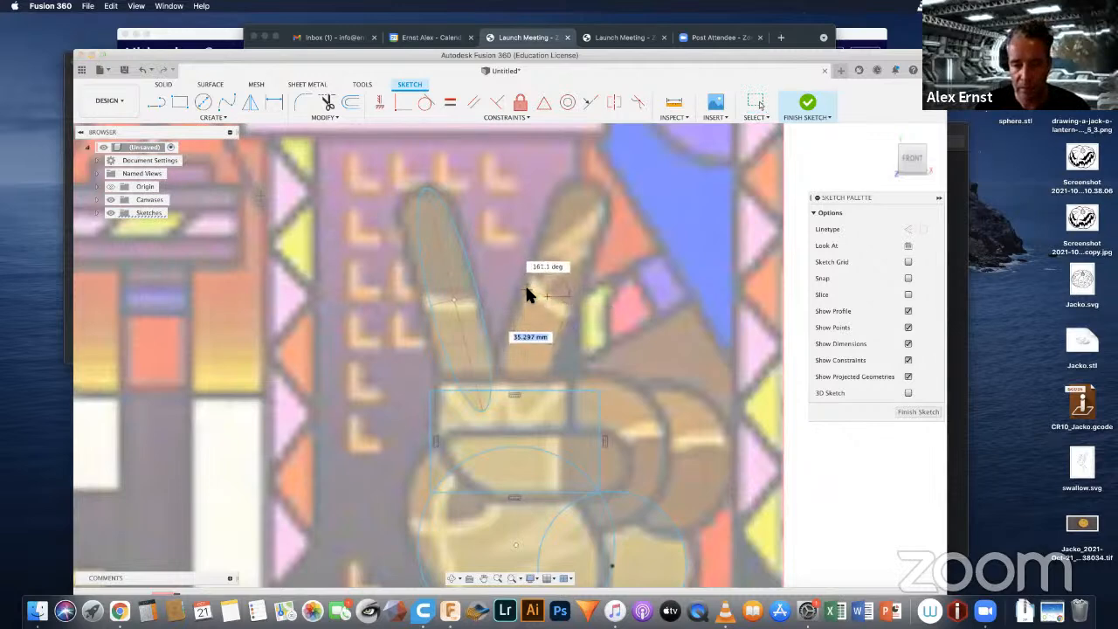
left_click(527, 292)
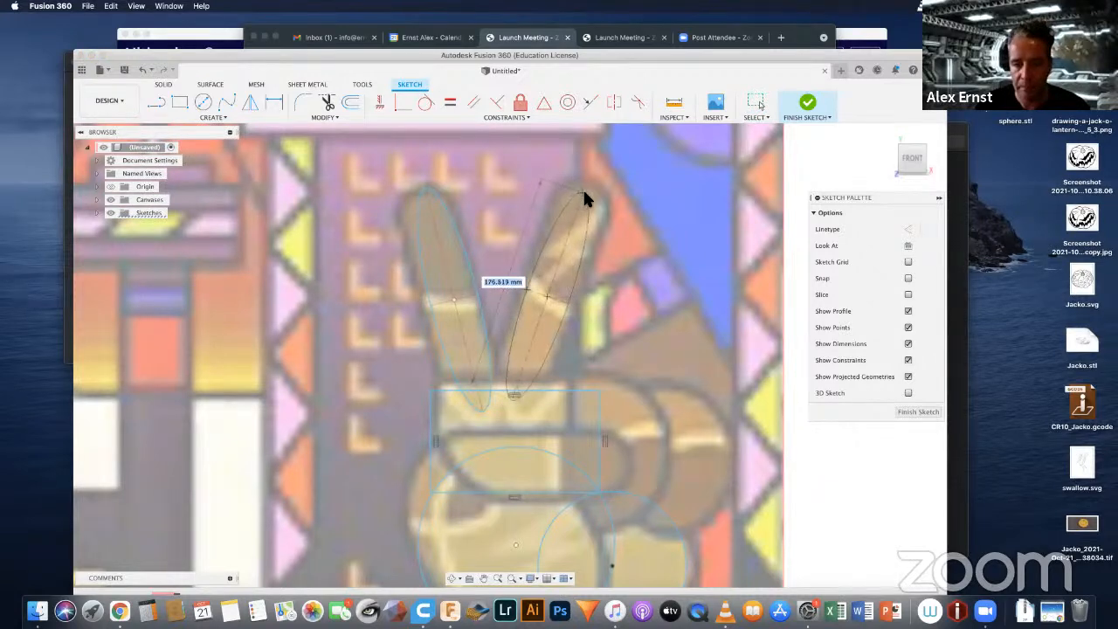
left_click(592, 185)
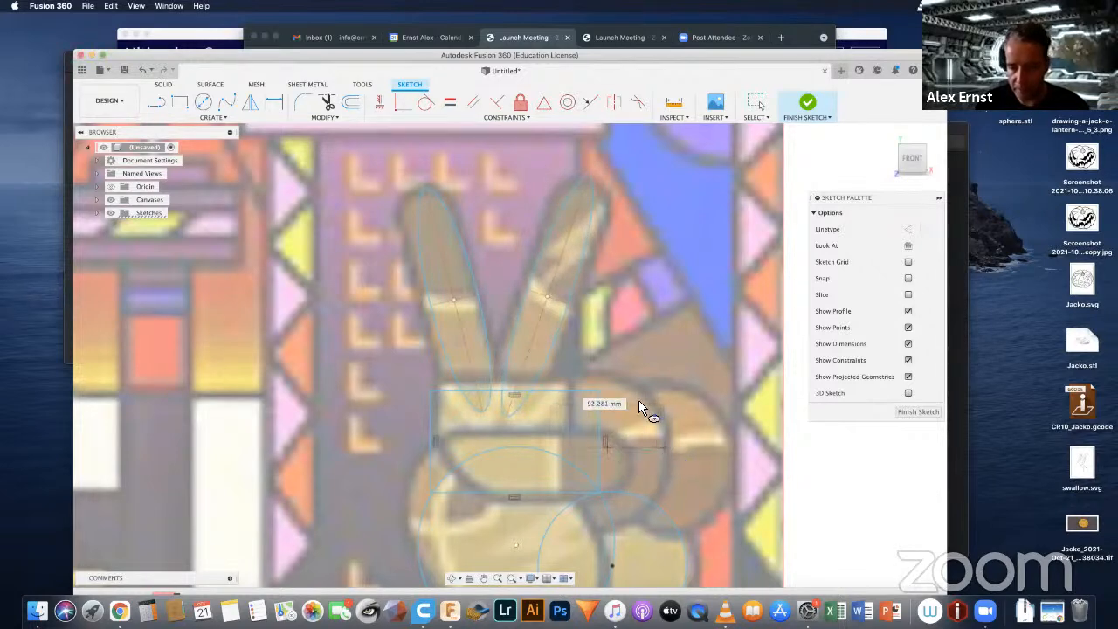
Step: Draw two overlapping ellipses over the curled fingers of the same hand
left_click(605, 444)
left_click(678, 446)
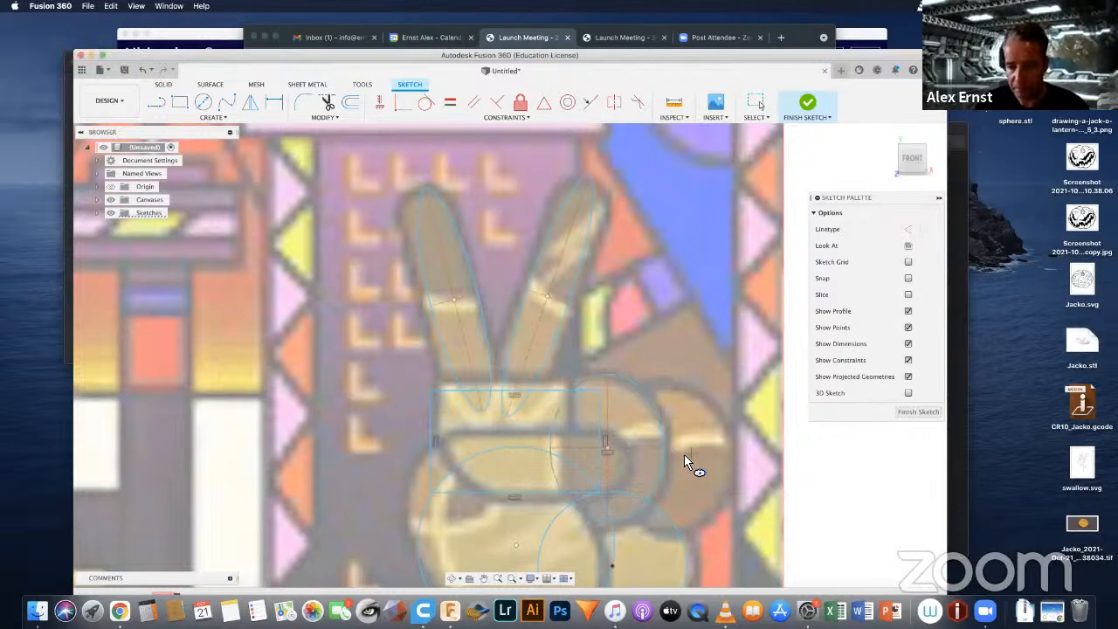
left_click(727, 446)
left_click(670, 379)
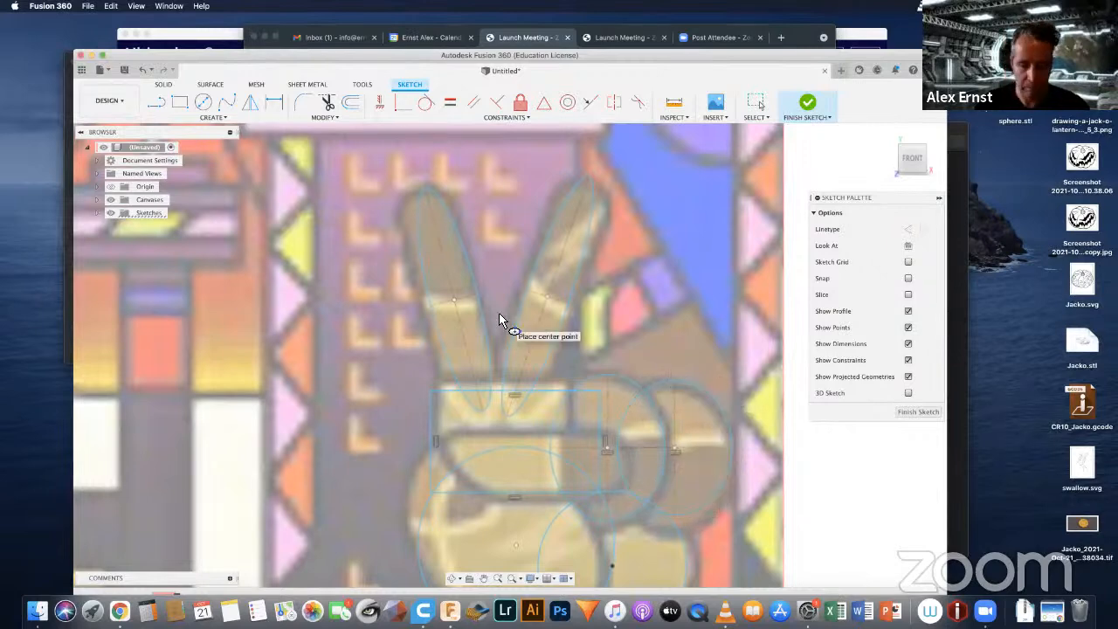
Step: Hide the canvas and finish the robot sketch
scroll(498, 314, "down", 3)
scroll(498, 316, "down", 5)
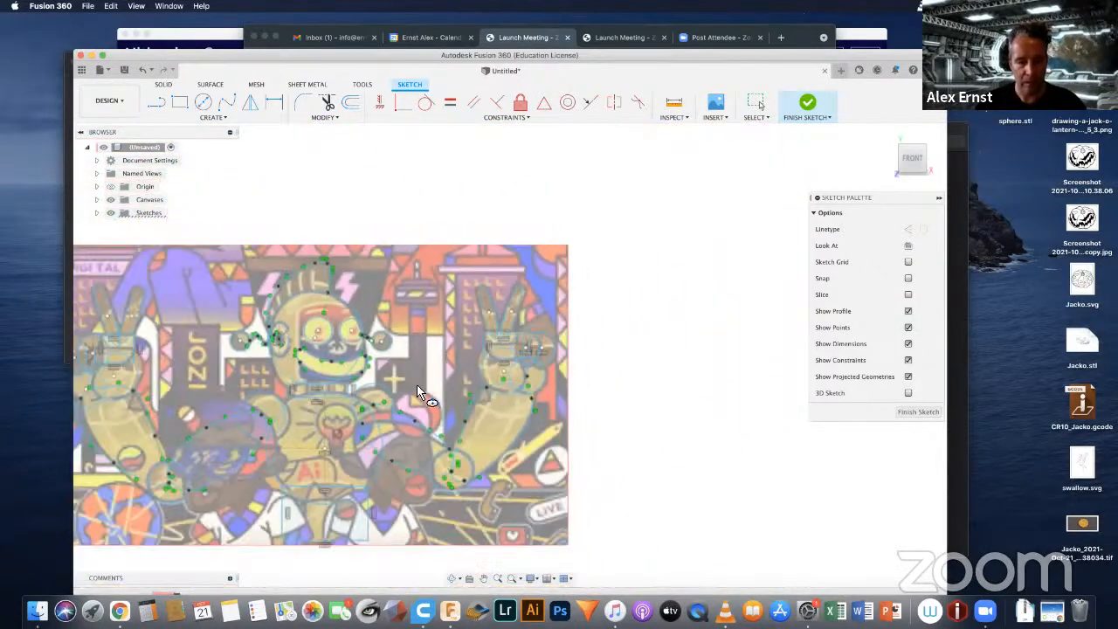
mouse_move(444, 381)
middle_mouse_down()
mouse_move(642, 314)
mouse_move(585, 361)
mouse_move(455, 302)
middle_mouse_up()
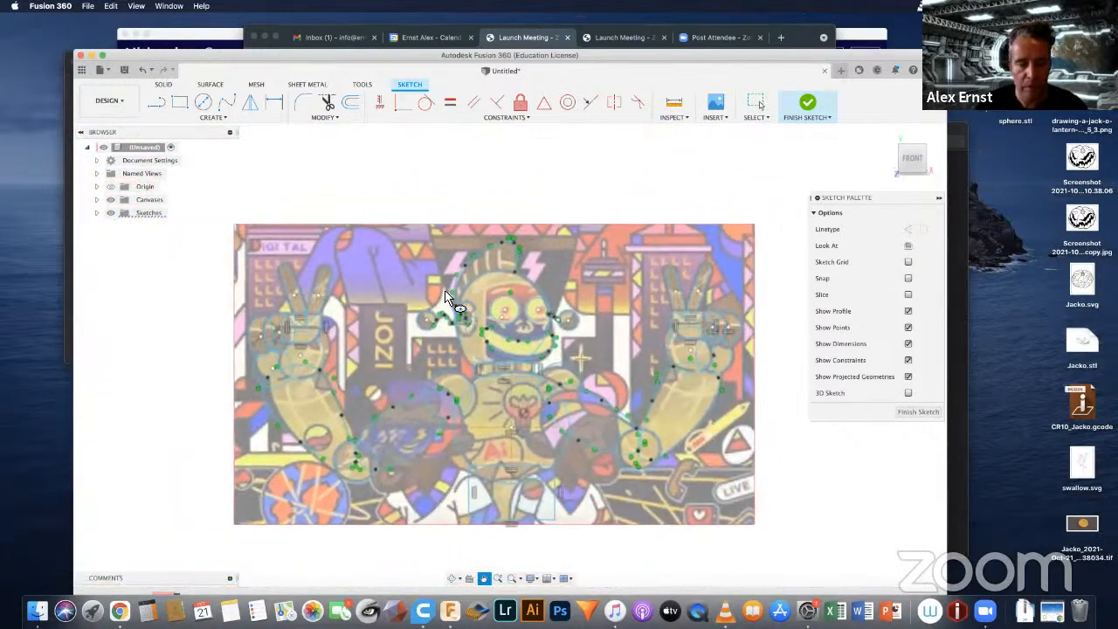
left_click(111, 200)
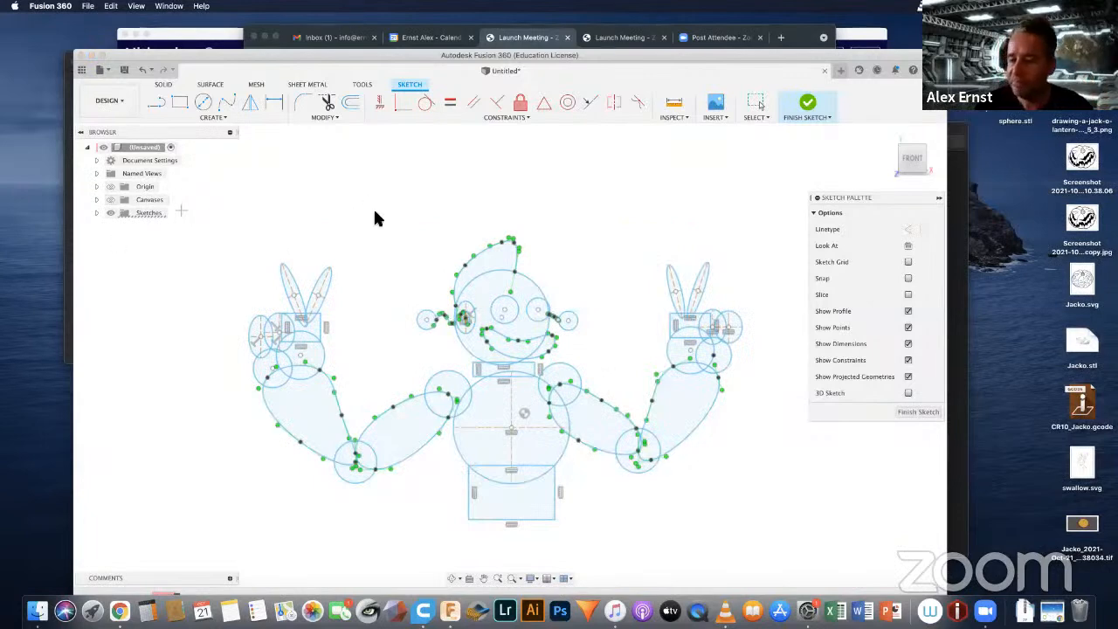
left_click(900, 412)
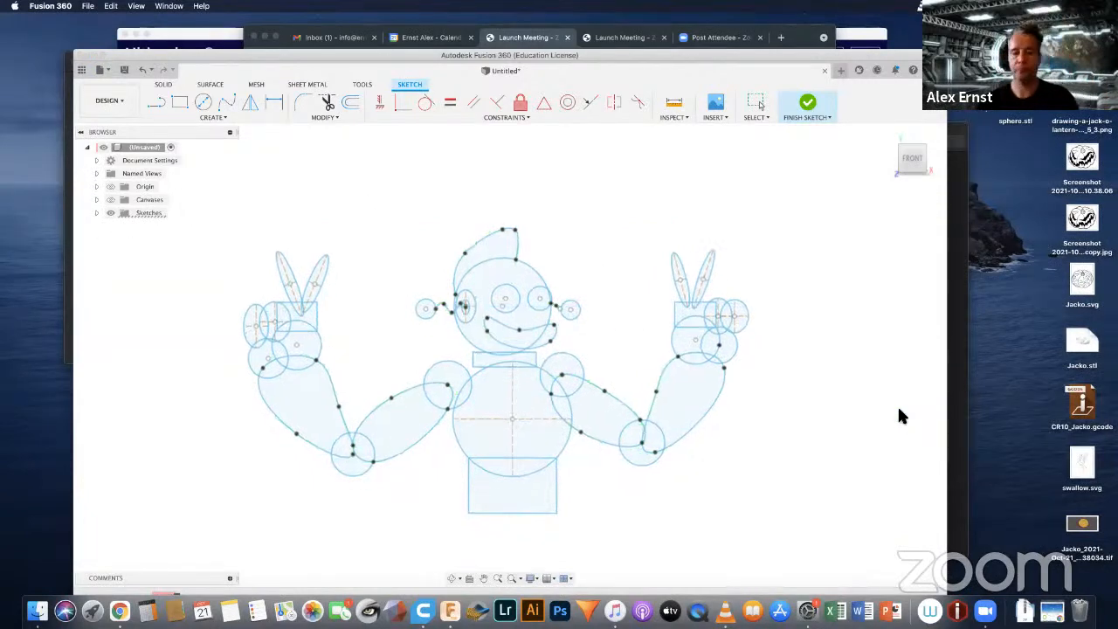
Step: Reopen the robot outline sketch, Sketch2, for editing
left_click(95, 212)
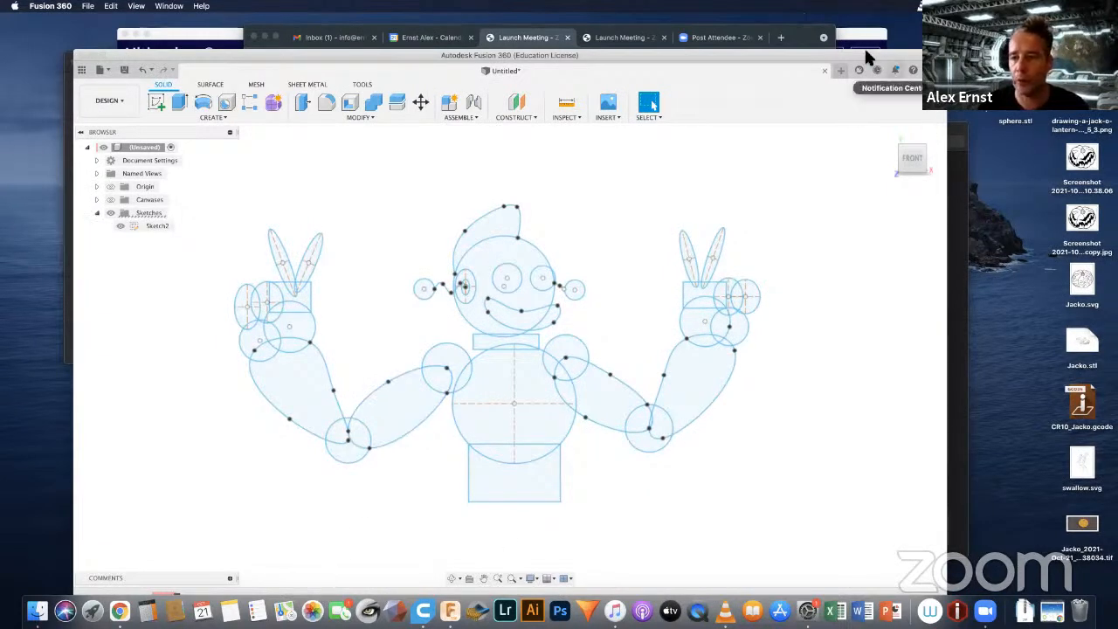
left_click_drag(860, 55, 860, 35)
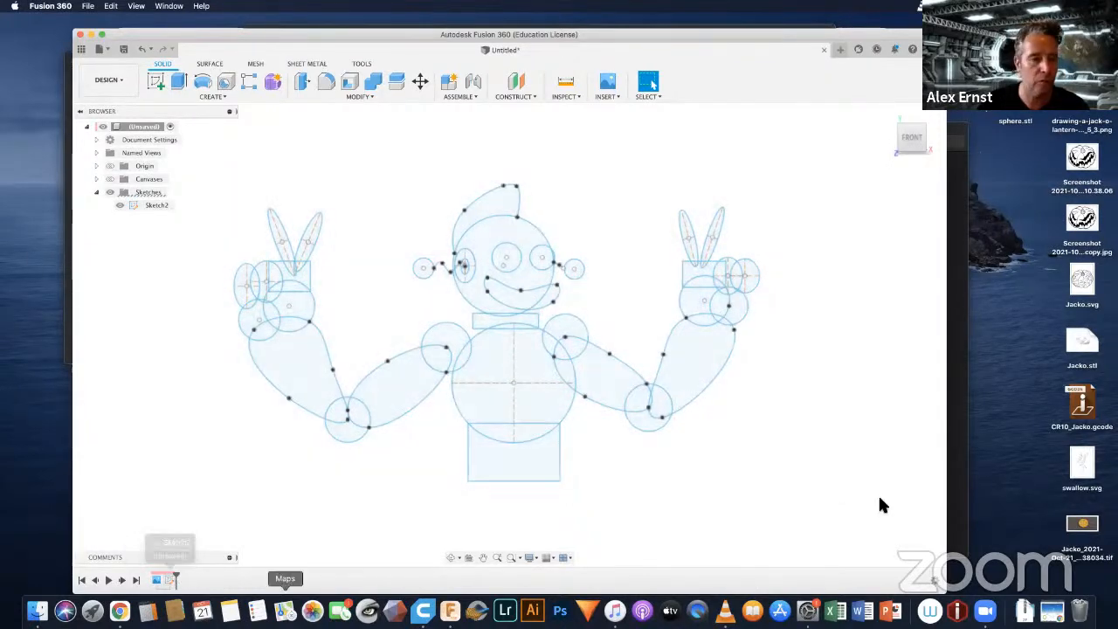
right_click(151, 204)
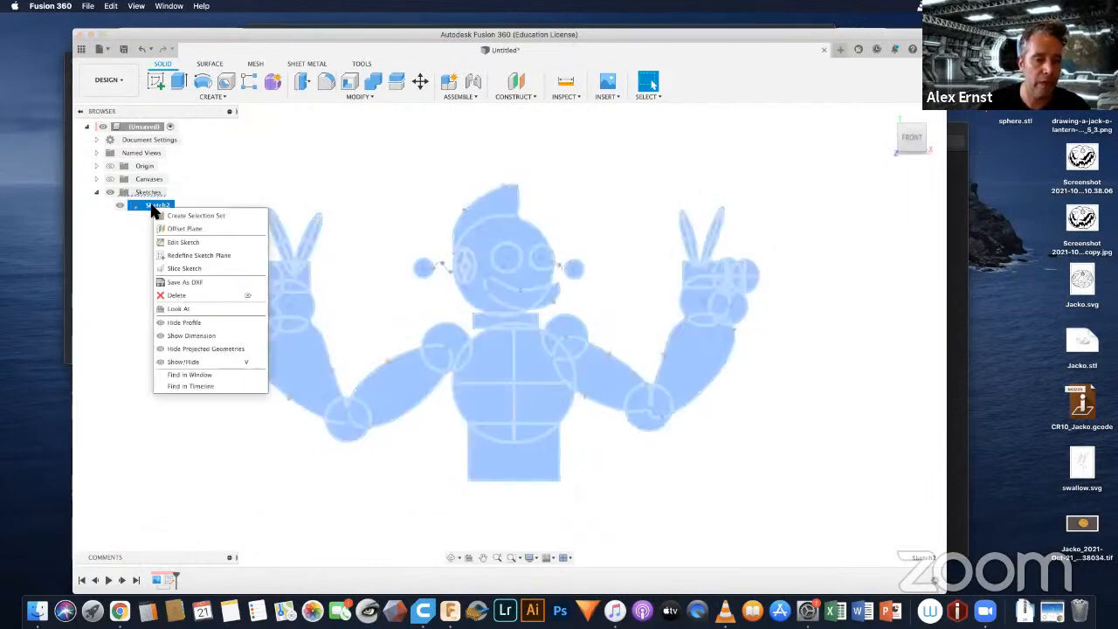
left_click(186, 243)
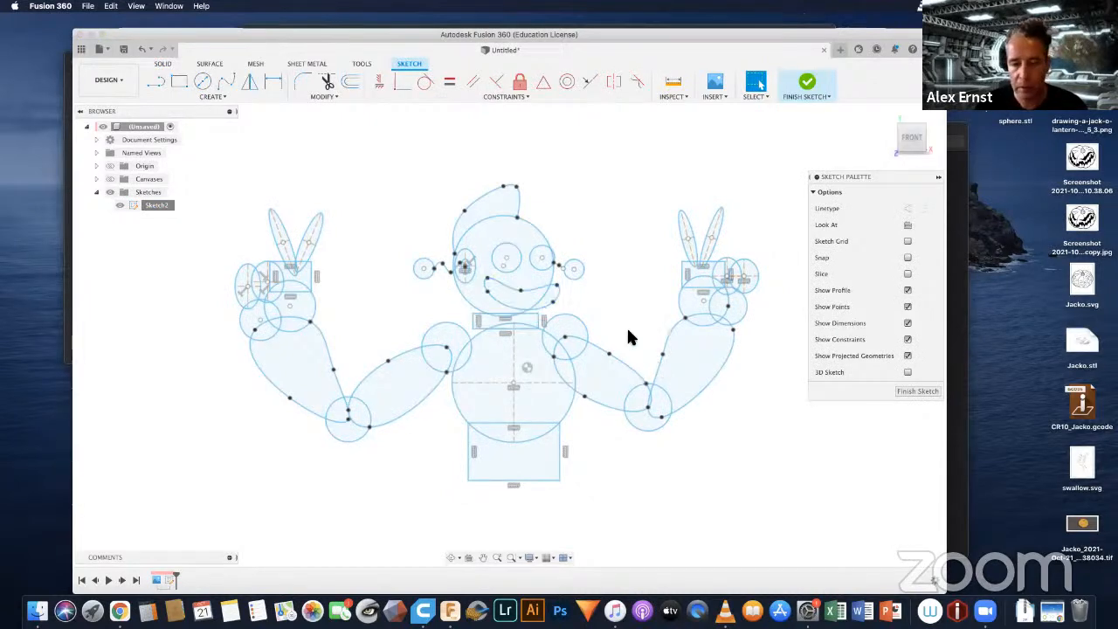
Step: Trim the head and torso arcs inside the neck rectangle and the neck's lower edge so that head, neck and torso merge
left_click(329, 82)
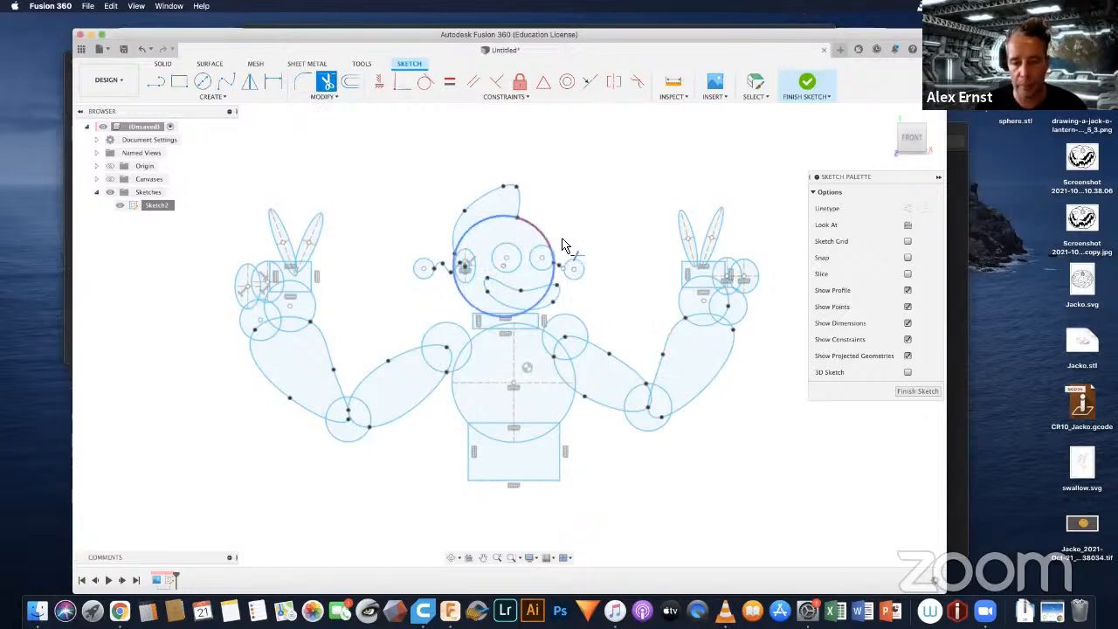
scroll(566, 245, "up", 3)
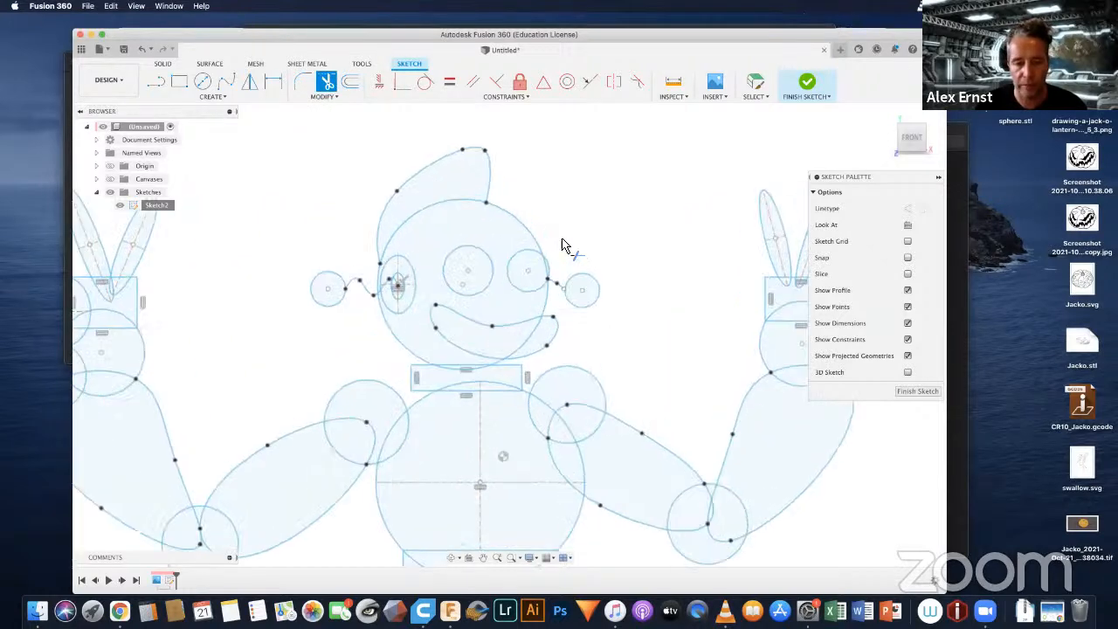
left_click(451, 371)
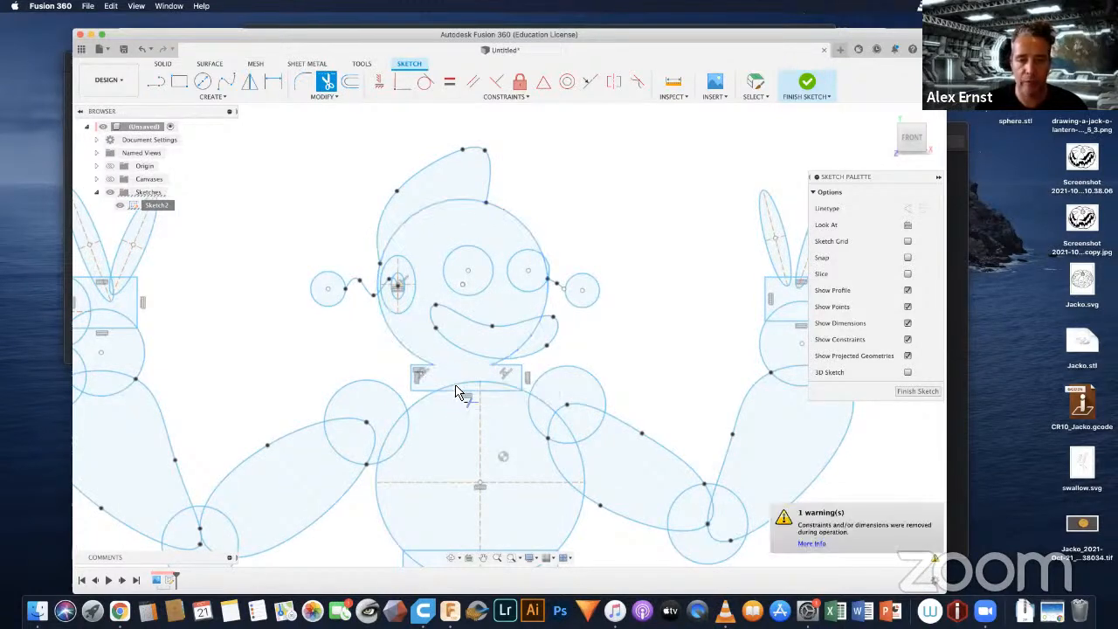
left_click(462, 383)
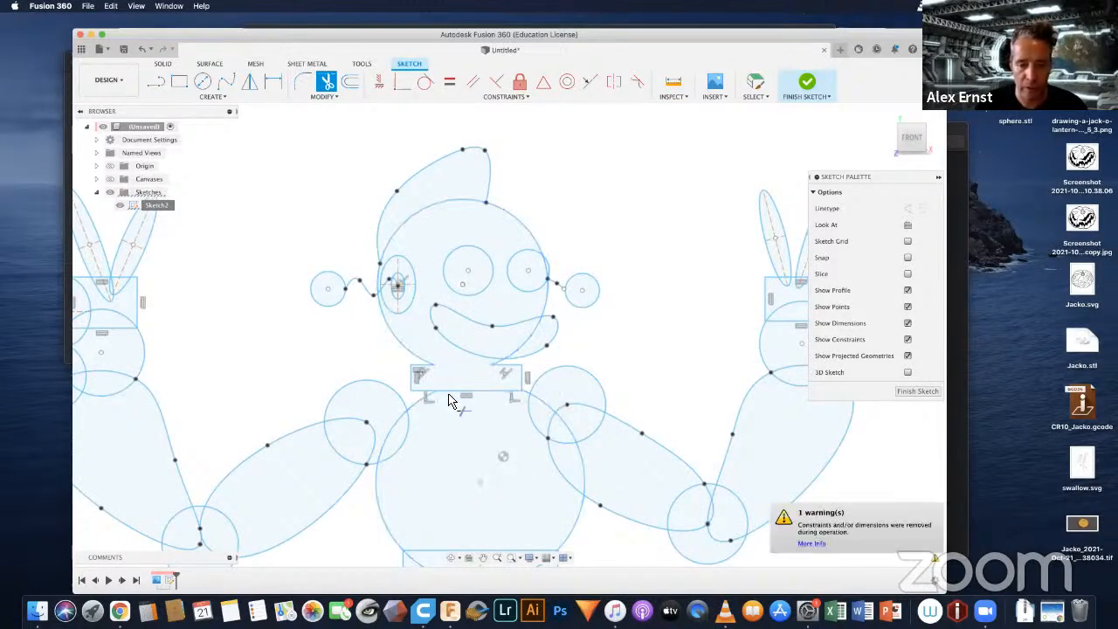
left_click(450, 399)
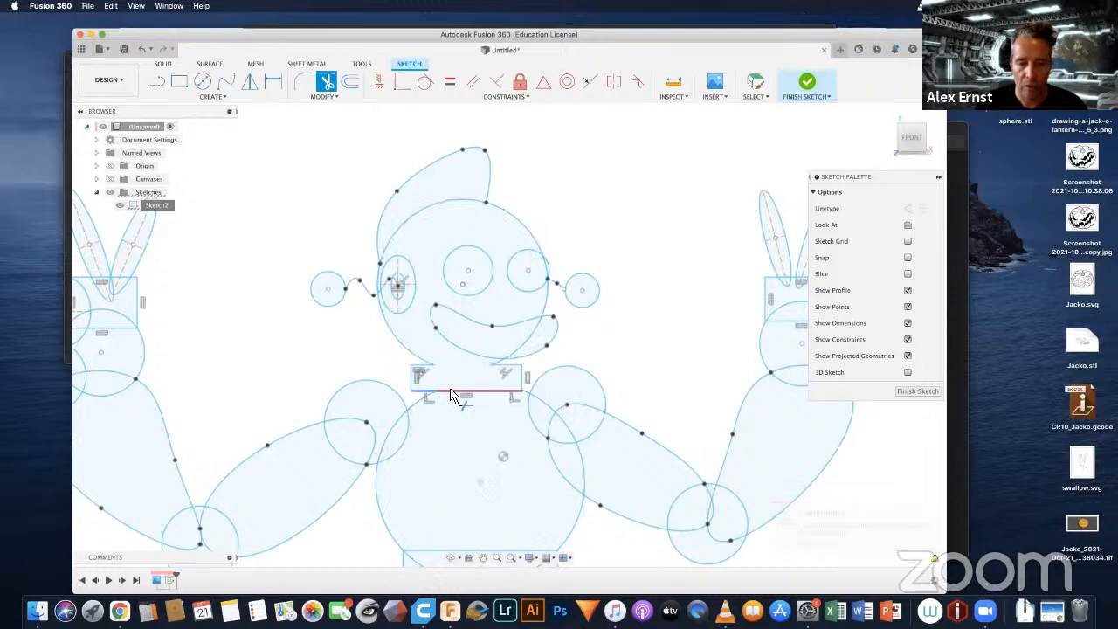
Step: Trim the overlapping torso, shoulder circle and upper arm curves at the shoulder on the picture's right side
left_click(541, 402)
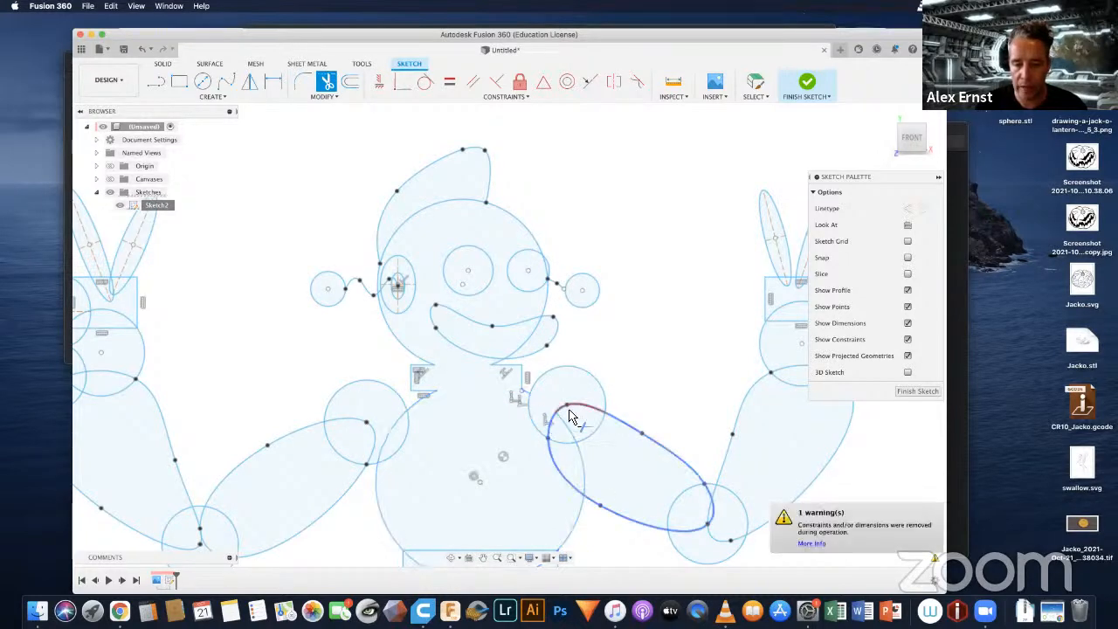
left_click(576, 437)
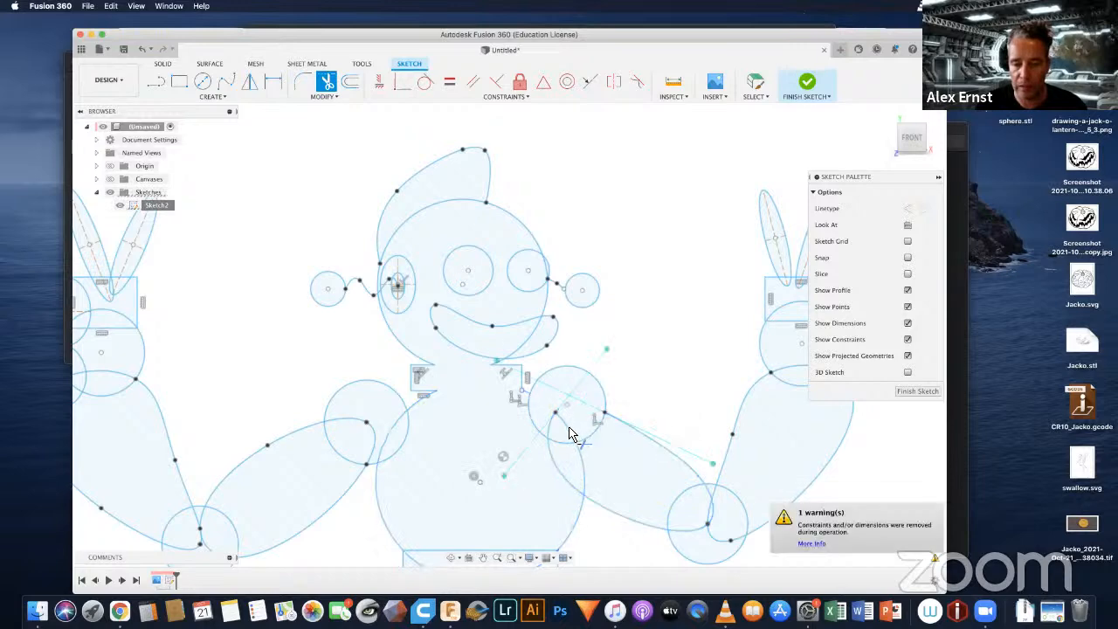
left_click(568, 428)
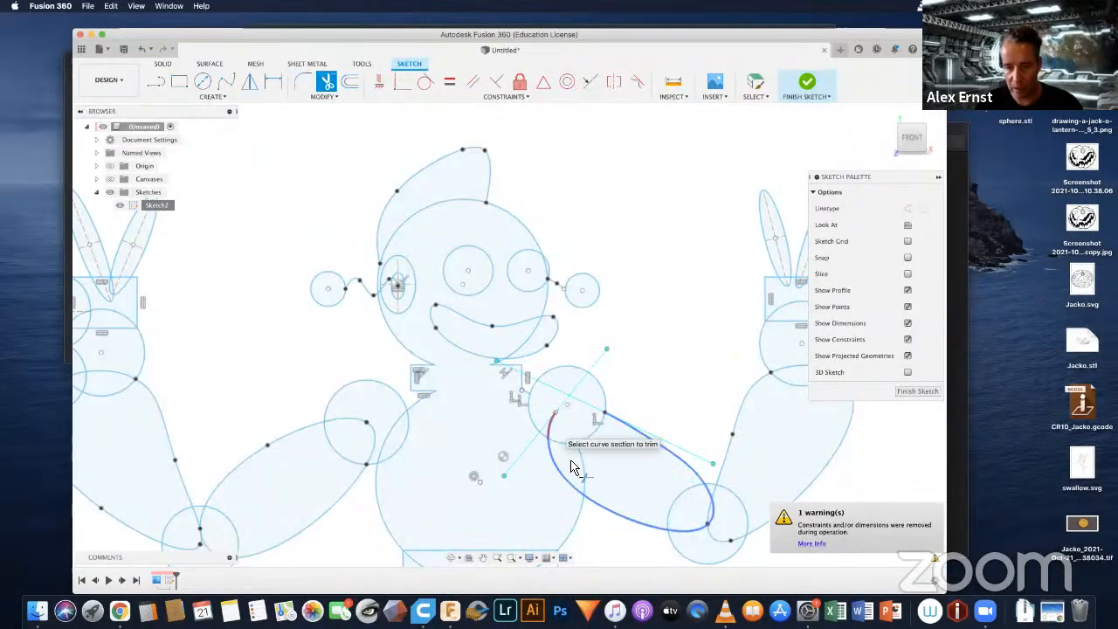
left_click(570, 462)
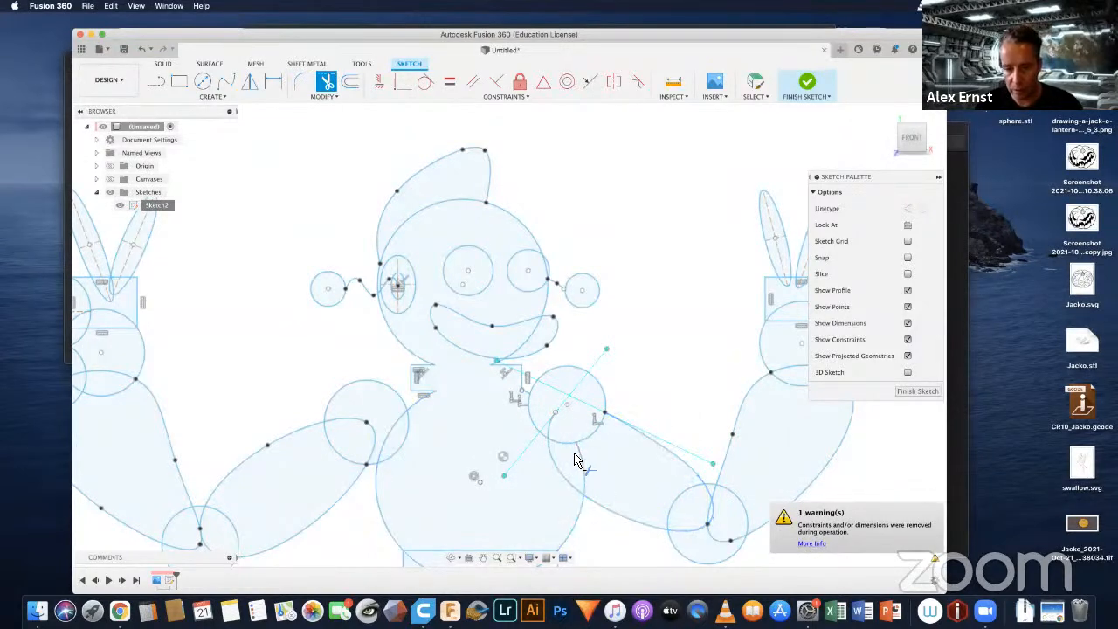
left_click(530, 419)
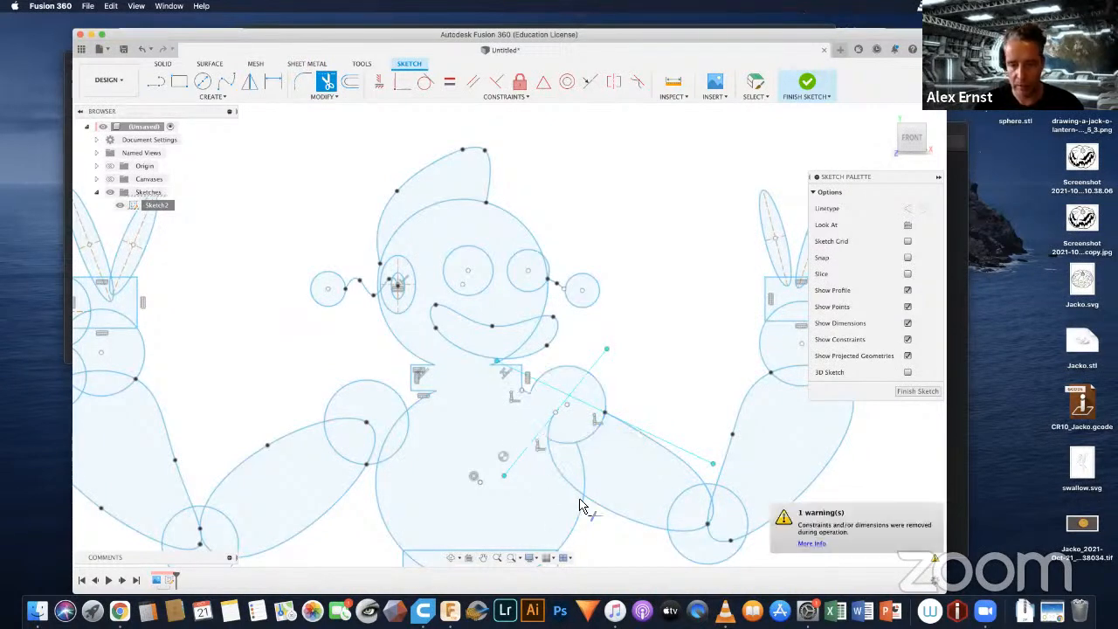
left_click(591, 439)
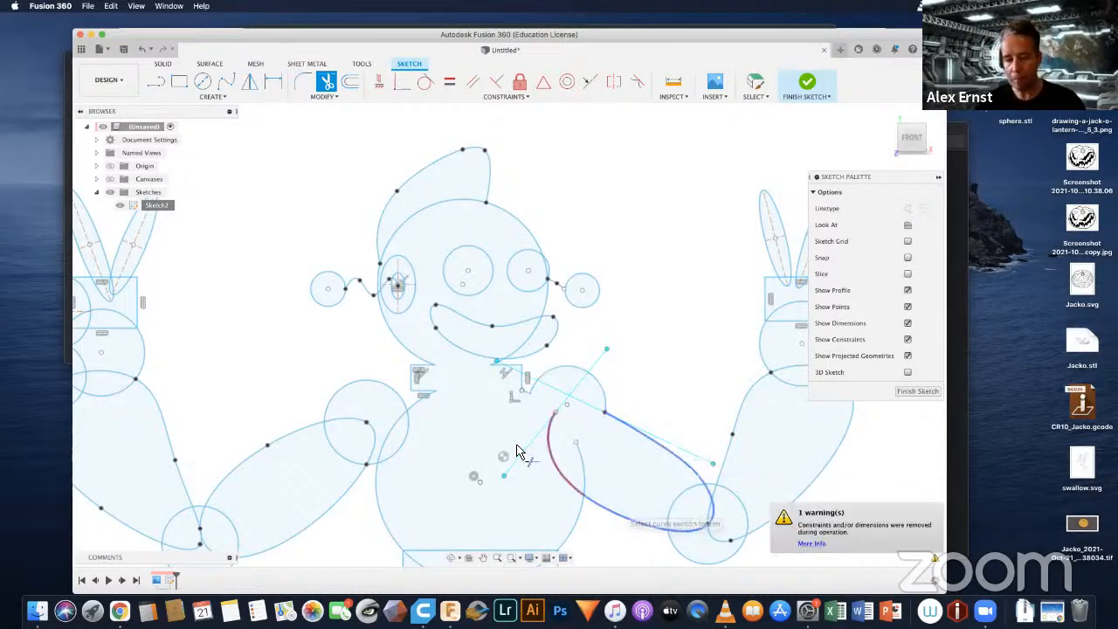
left_click(548, 450)
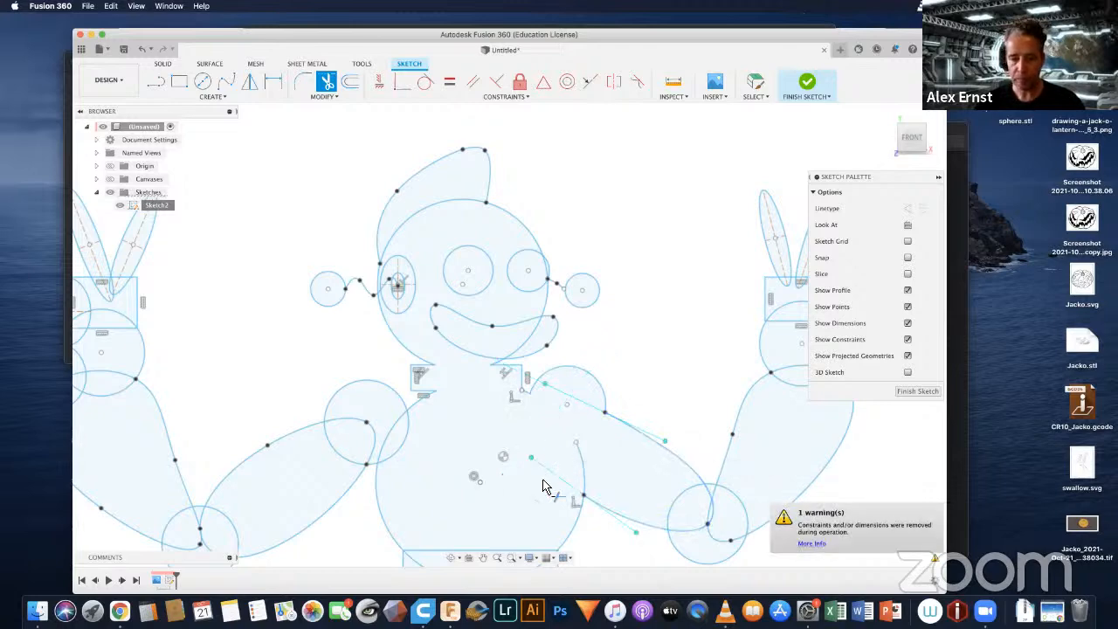
Step: Trim the elbow circle's arc inside the upper arm and the arm curves inside the elbow circle on the picture's right side
scroll(633, 433, "down", 3)
mouse_move(633, 432)
middle_mouse_down()
mouse_move(624, 407)
mouse_move(514, 367)
mouse_move(504, 247)
middle_mouse_up()
scroll(509, 296, "up", 5)
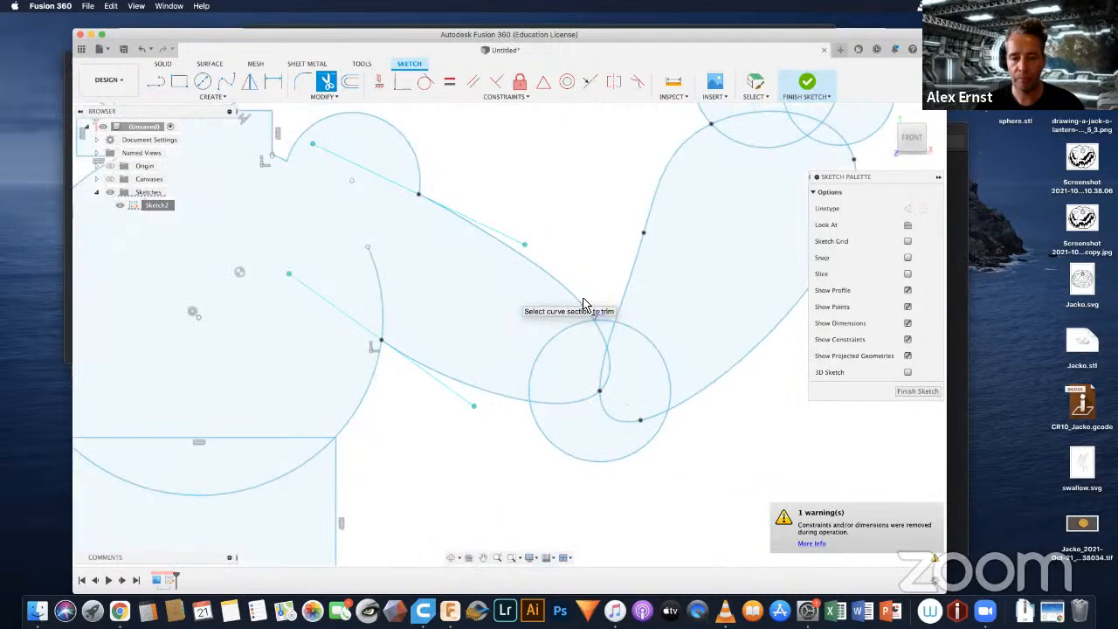
left_click(558, 336)
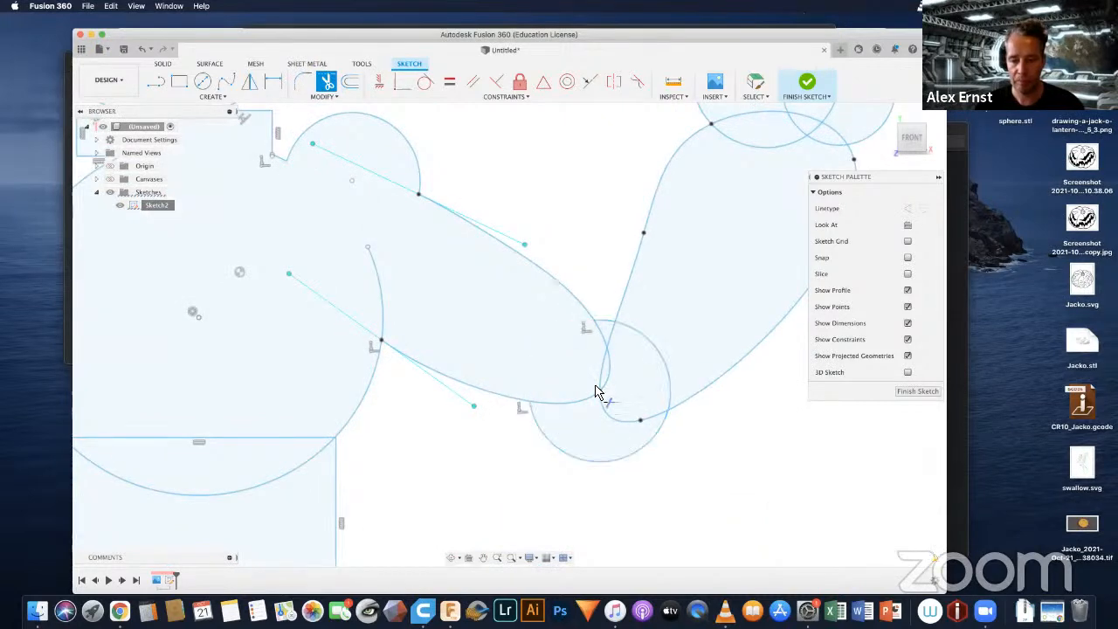
left_click(566, 402)
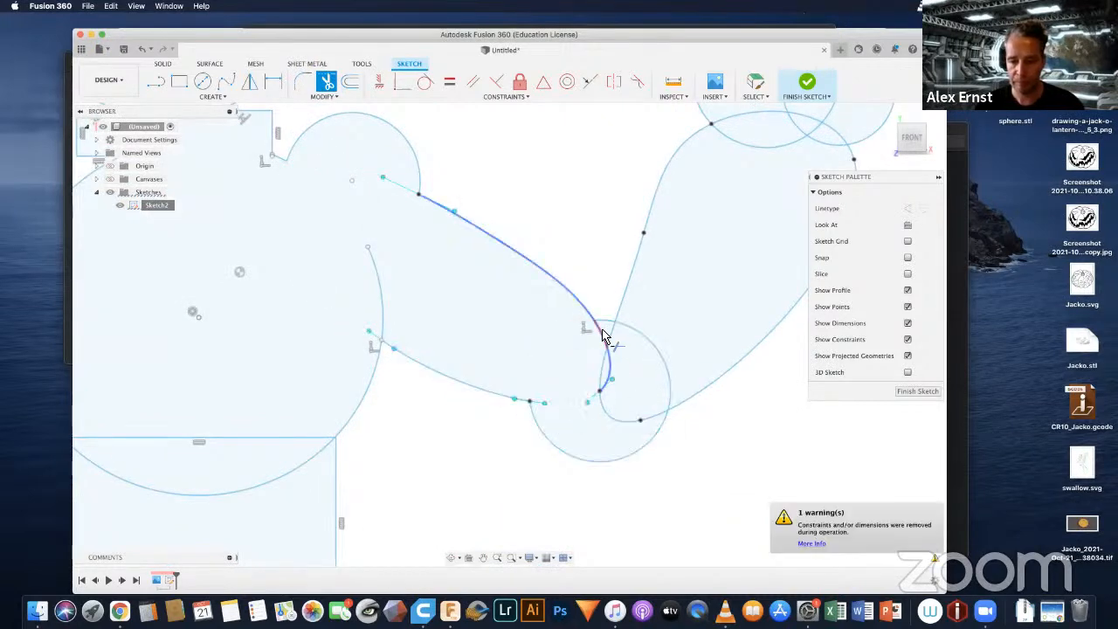
left_click(603, 334)
left_click(612, 333)
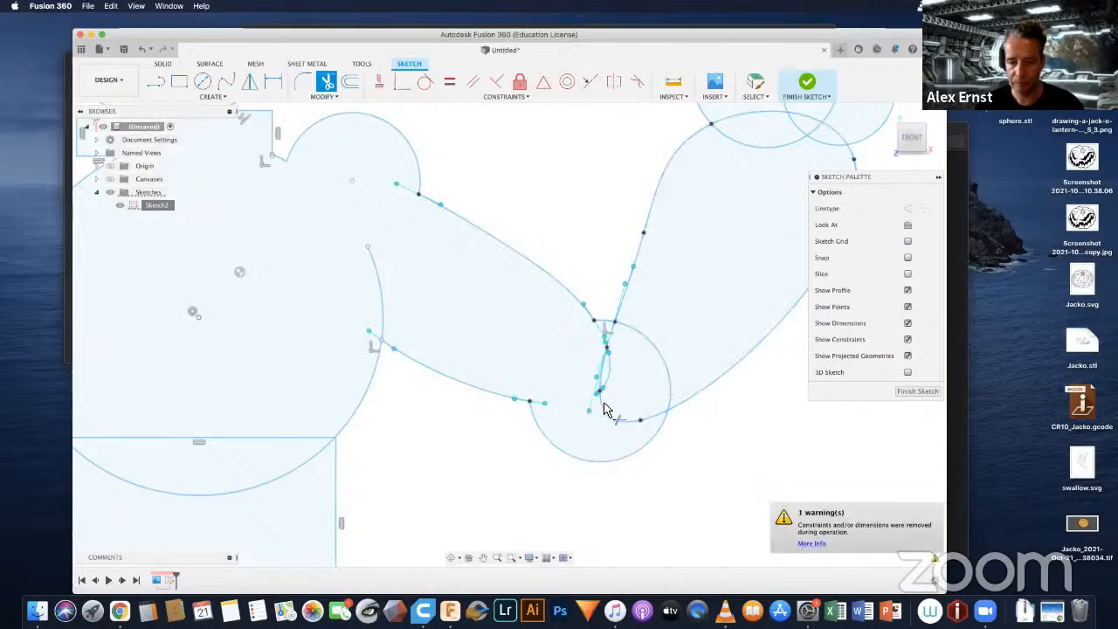
left_click(601, 382)
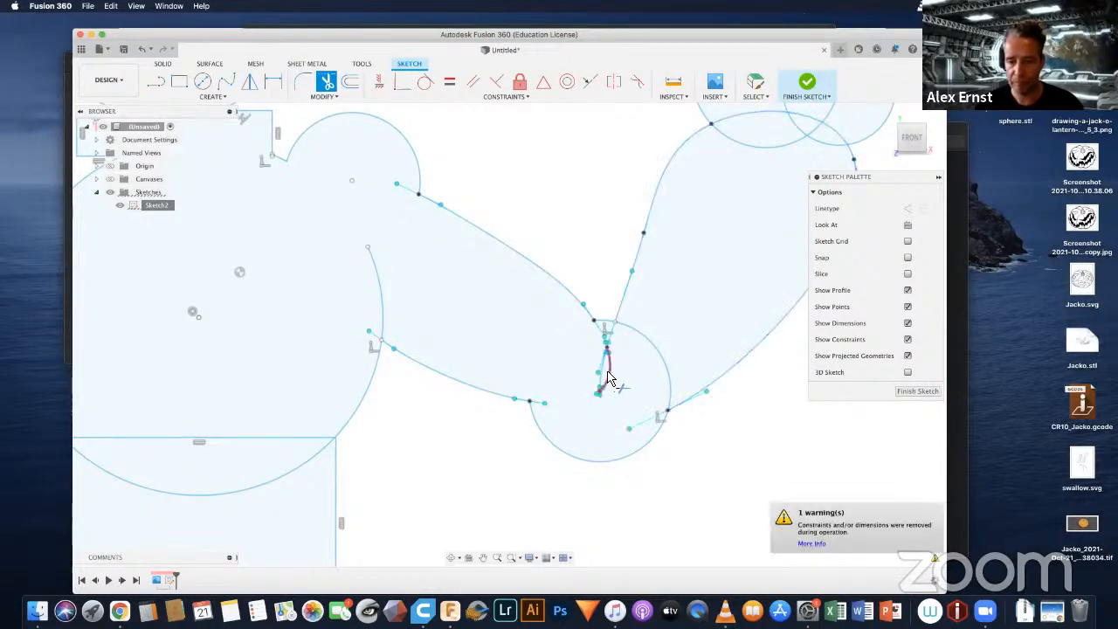
left_click(604, 377)
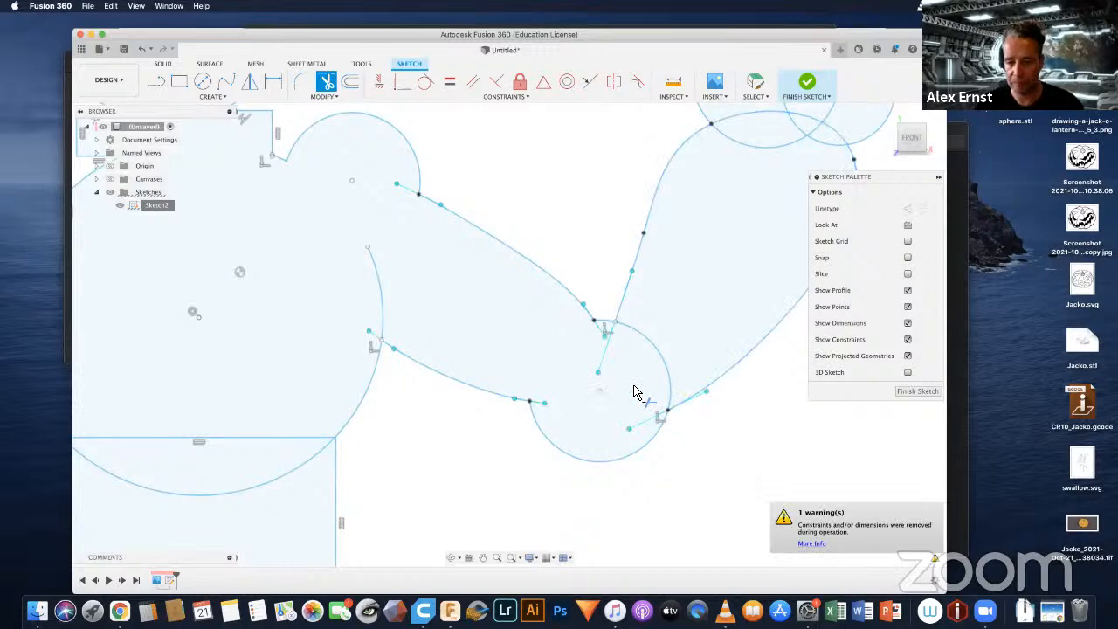
Step: Trim the elbow circle's arc inside the forearm on the picture's right side so that elbow and forearm merge
scroll(624, 377, "up", 4)
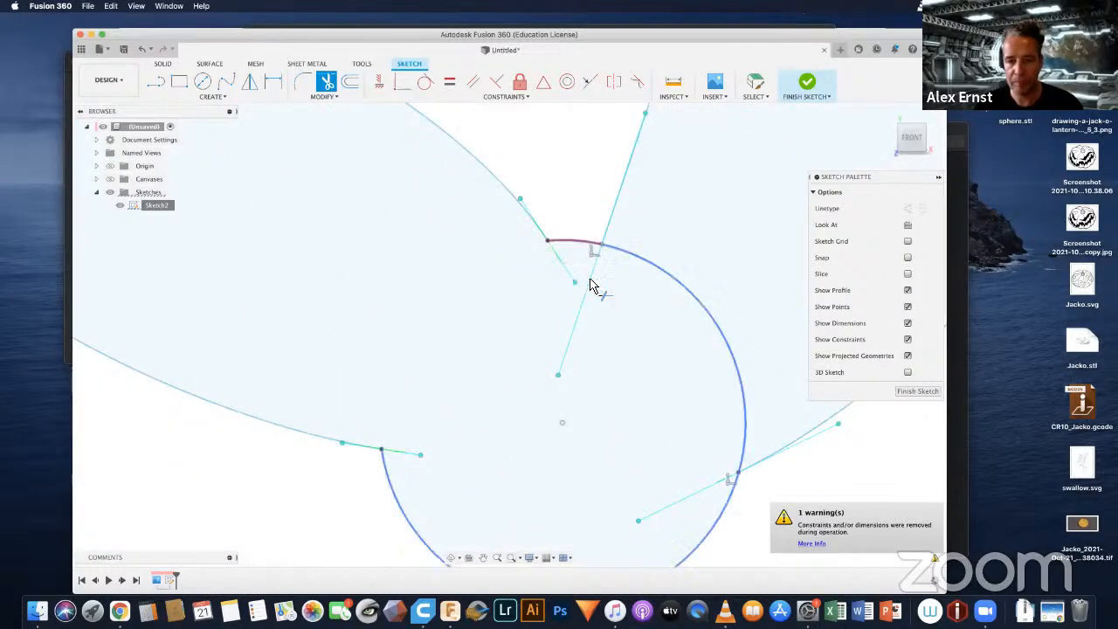
scroll(611, 437, "down", 4)
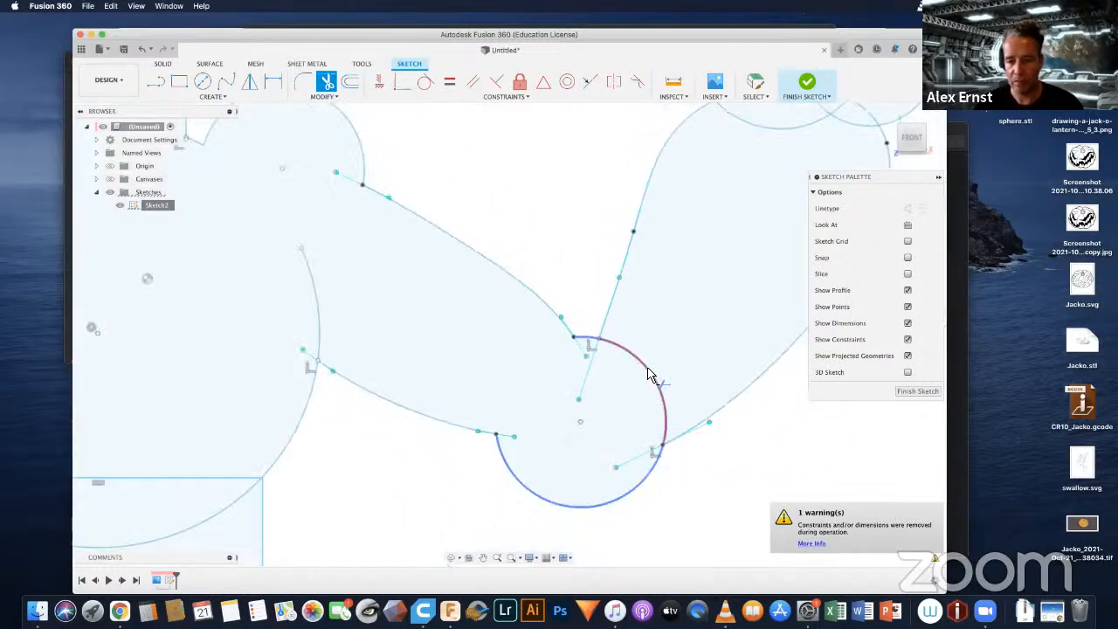
left_click(653, 375)
Step: Trim the overlapping forearm end, palm circle and thumb circle curves at the wrist below the raised fingers
scroll(684, 313, "down", 4)
middle_click_drag(672, 338, 327, 494)
middle_click_drag(531, 358, 556, 450)
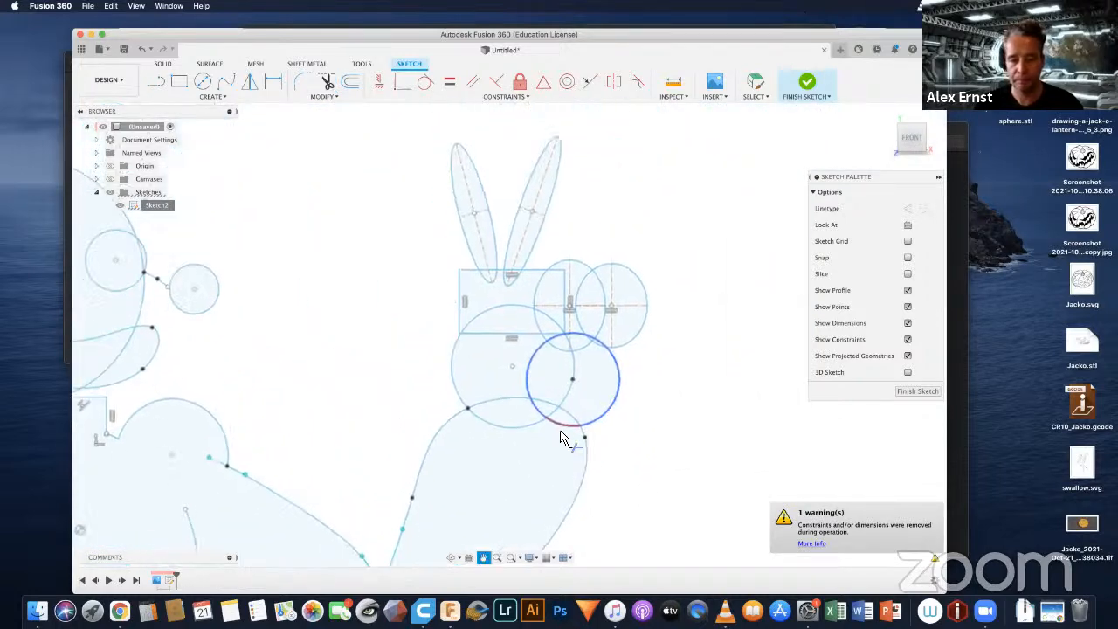
left_click(512, 403)
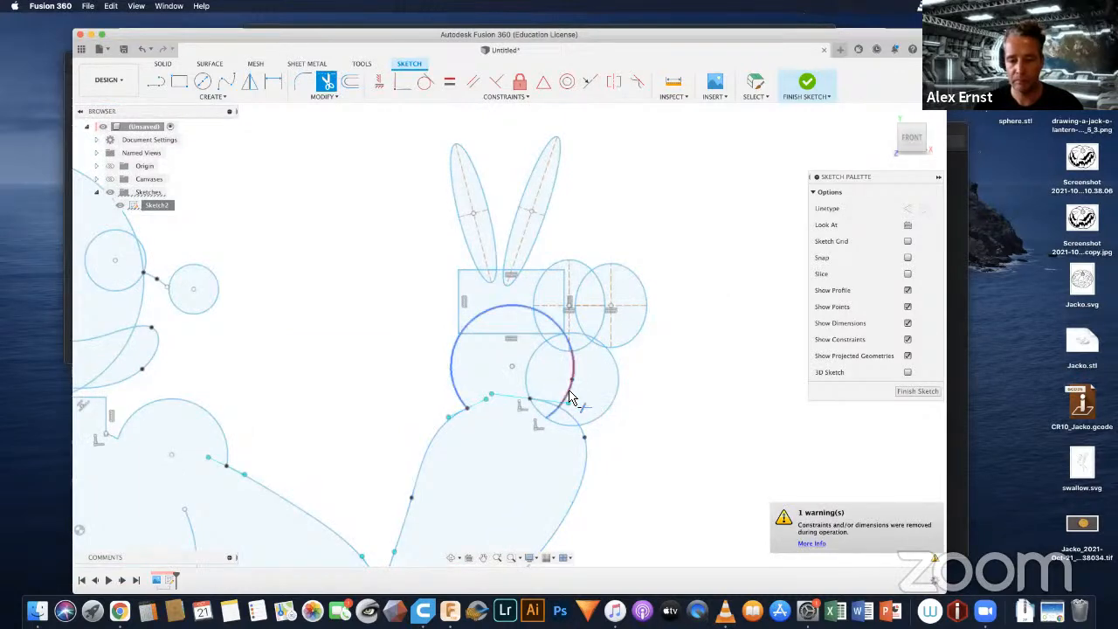
left_click(569, 402)
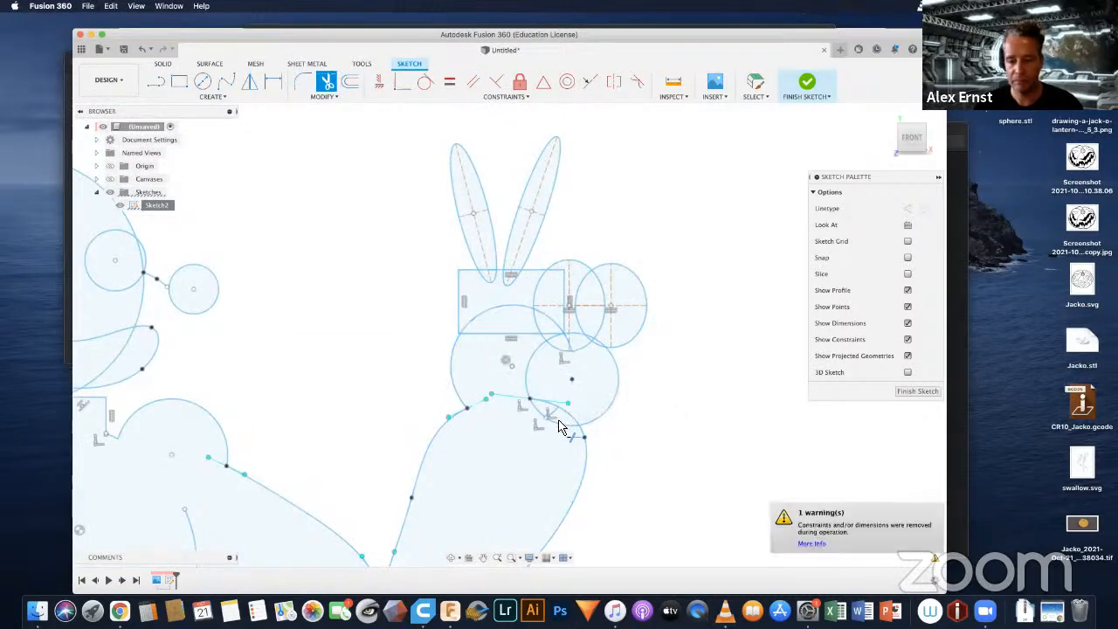
left_click(563, 425)
left_click(552, 413)
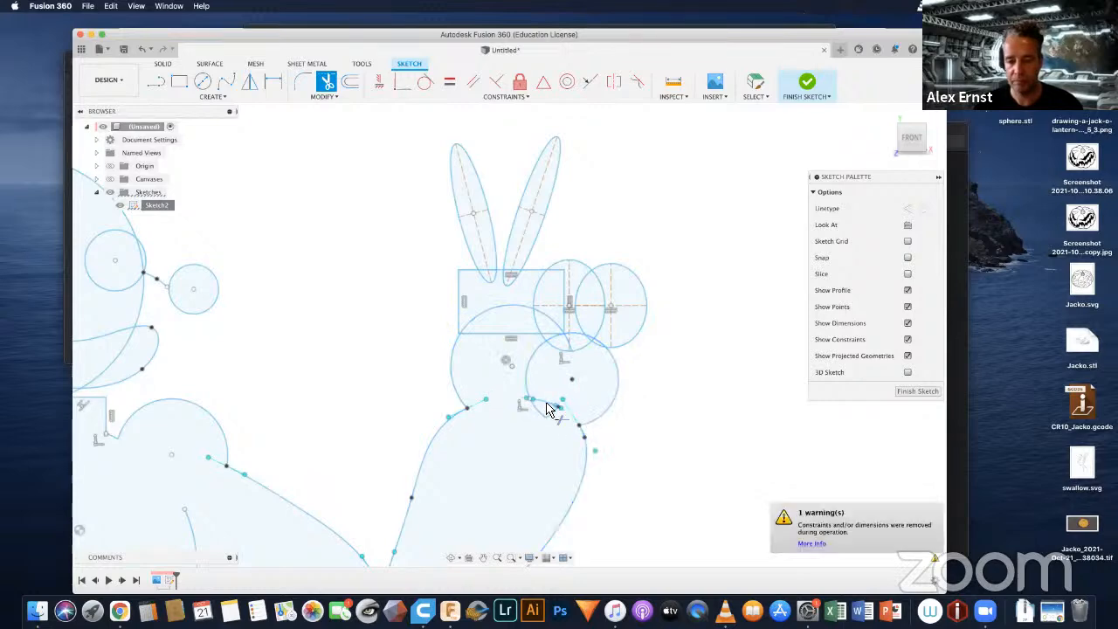
left_click(550, 418)
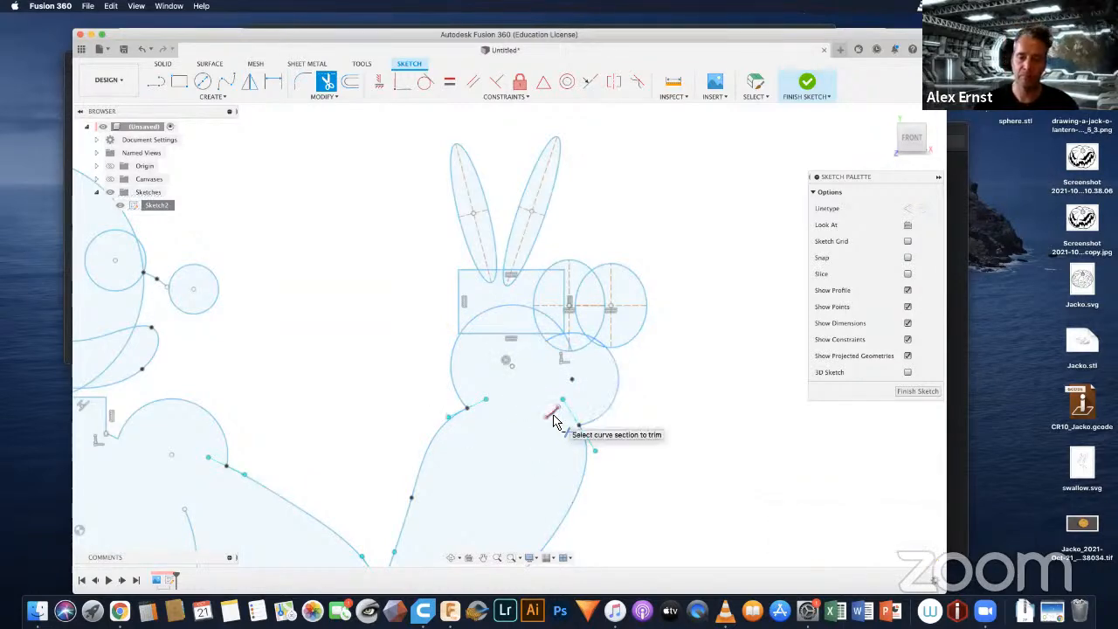
left_click(555, 424)
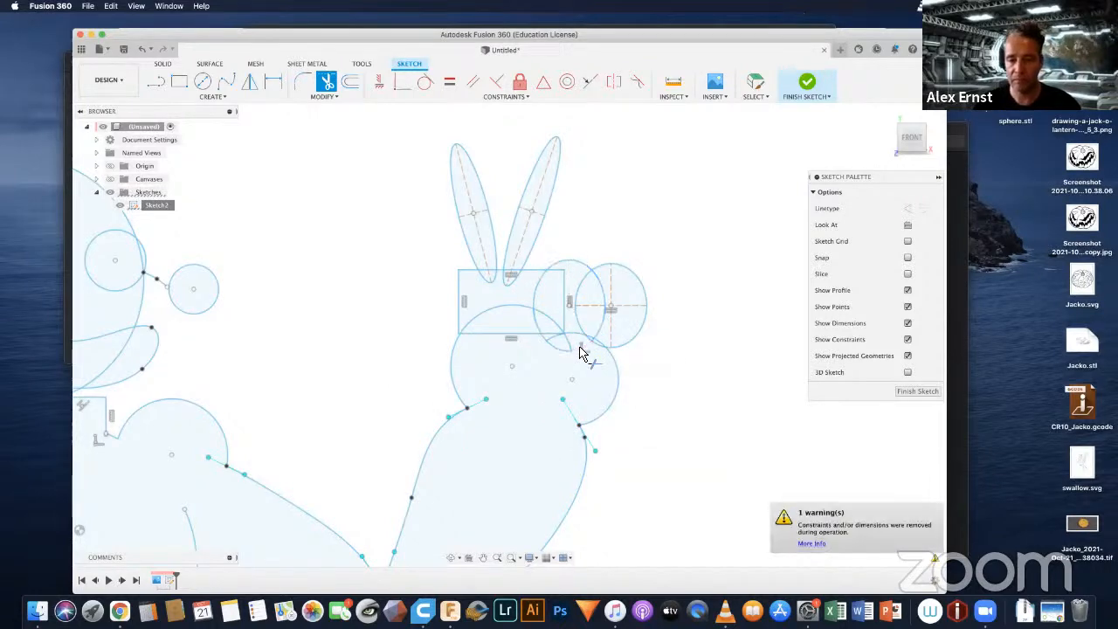
Step: Trim the overlapping arcs between the two curled-finger ellipses and the ellipse arc inside the thumb circle
scroll(581, 351, "up", 5)
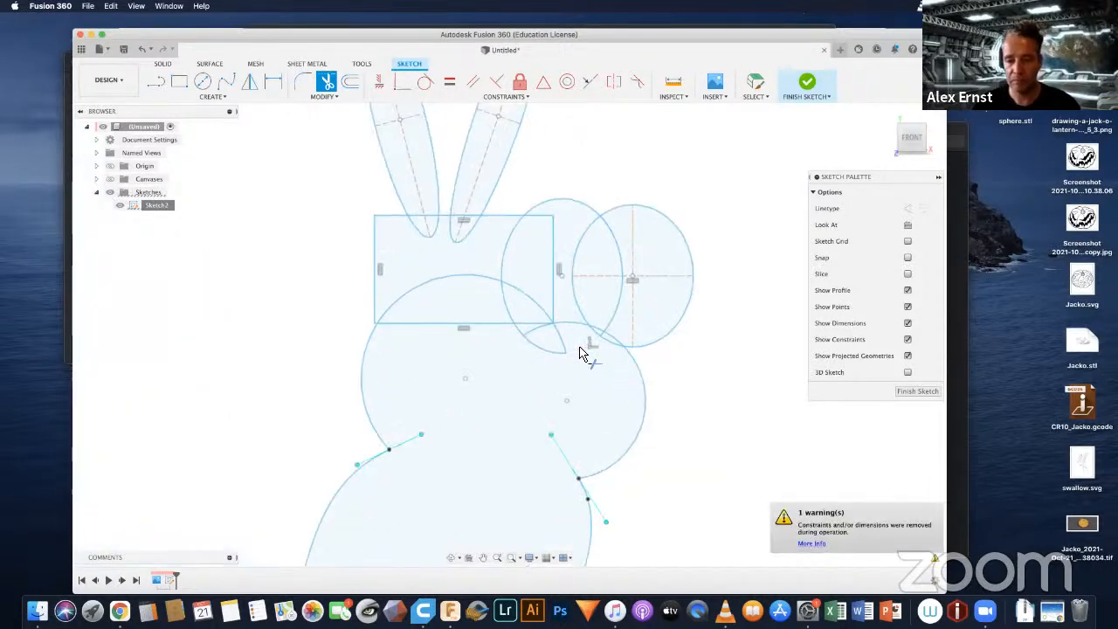
left_click(627, 339)
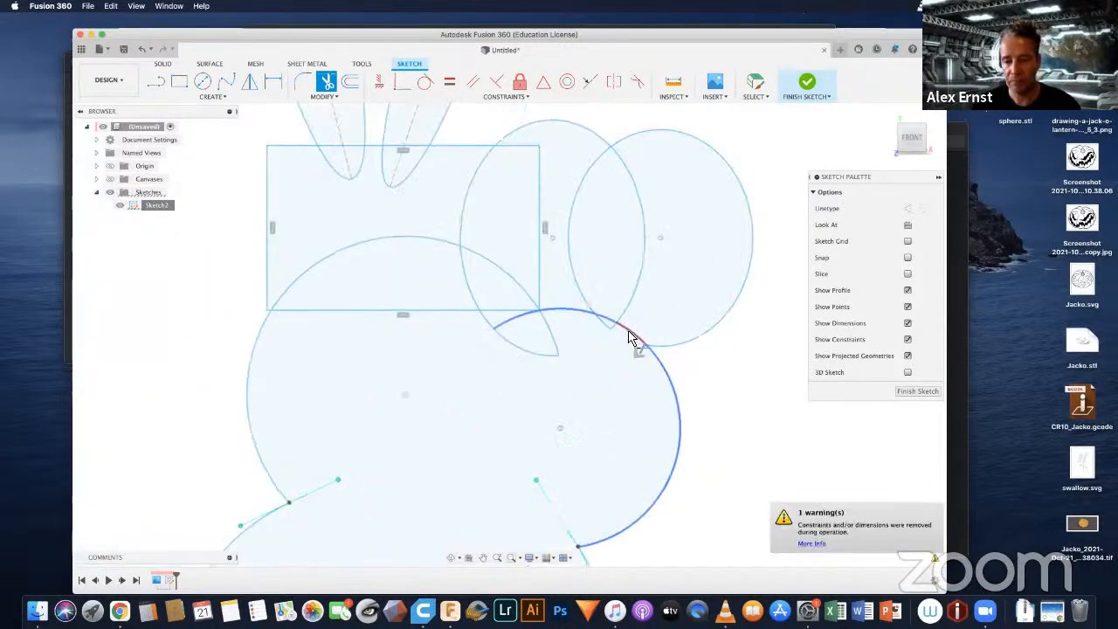
left_click(643, 276)
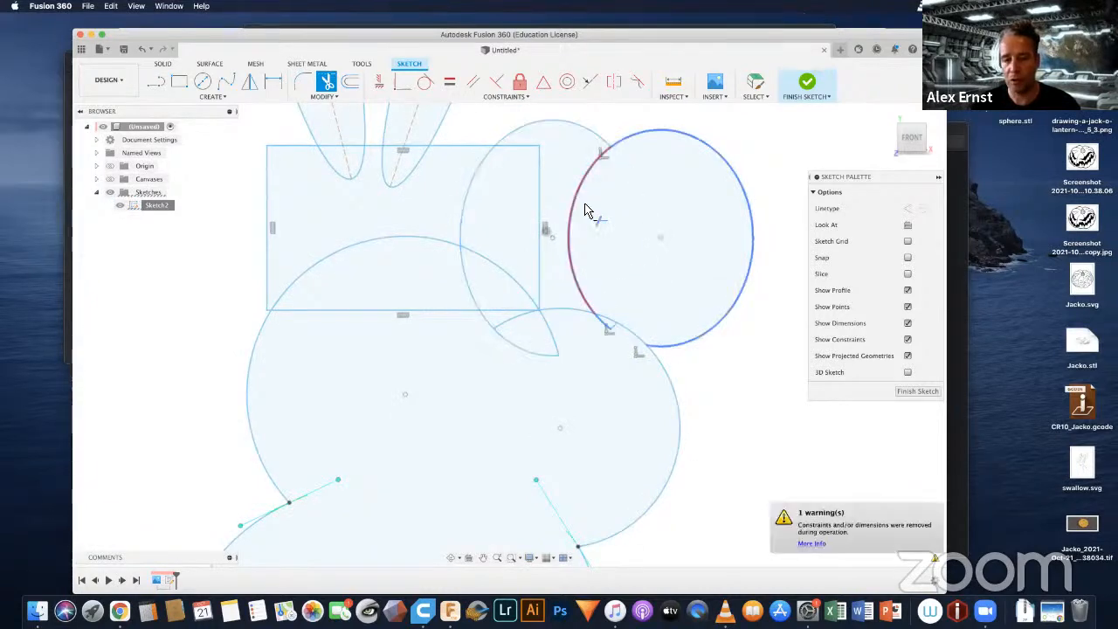
left_click(572, 245)
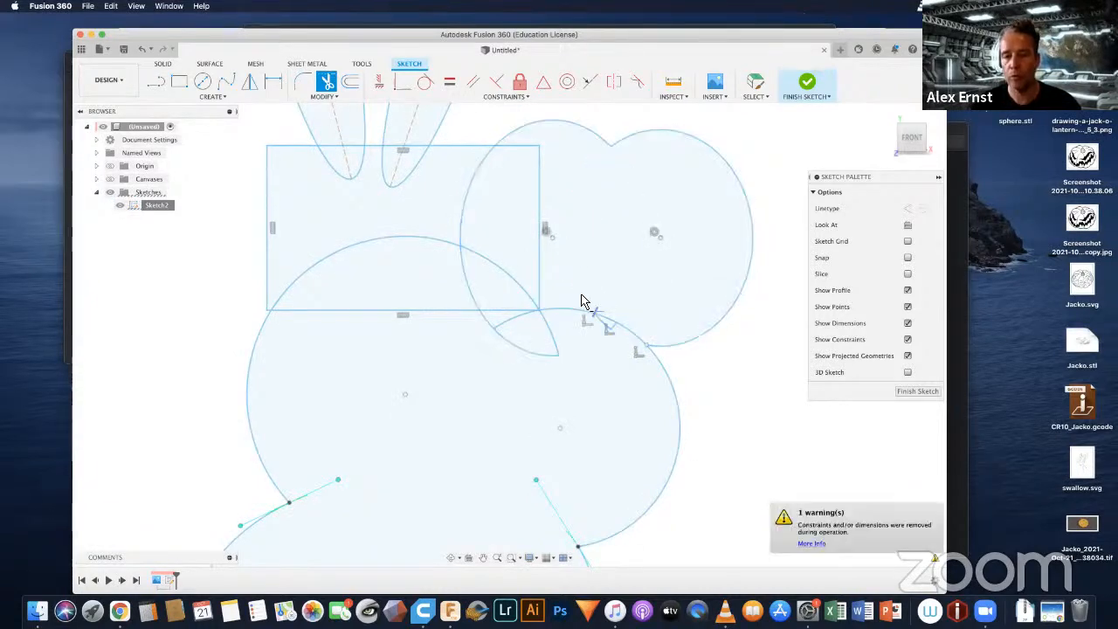
Step: Trim the leftover ellipse segment and the thumb circle's upper arc where they meet the curled fingers
scroll(591, 330, "up", 3)
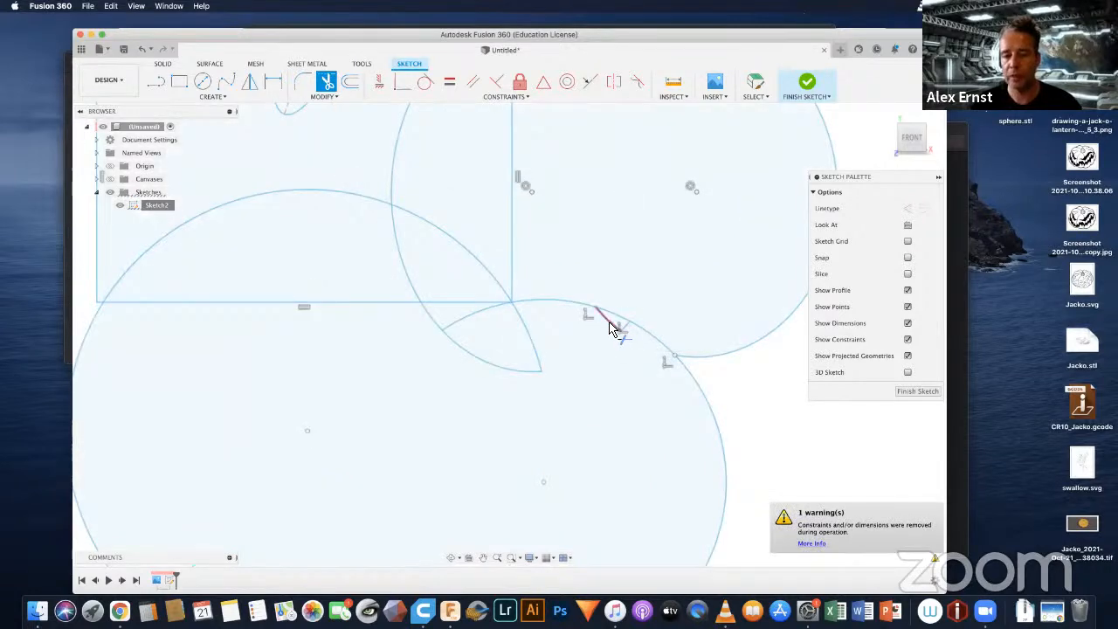
left_click(612, 327)
scroll(643, 324, "up", 3)
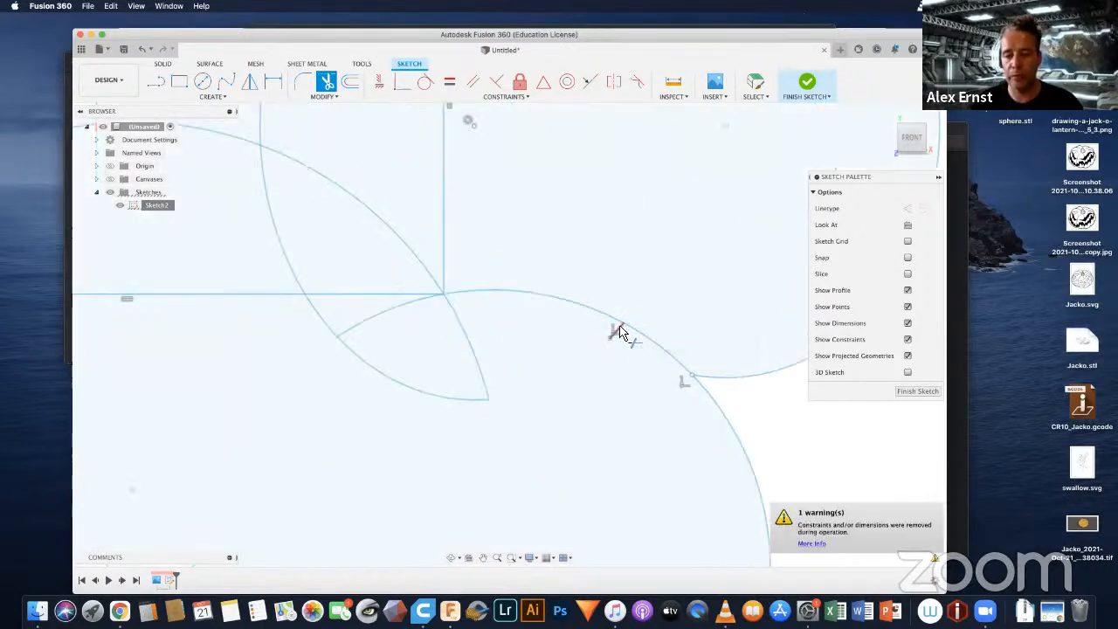
left_click(599, 316)
scroll(599, 316, "down", 5)
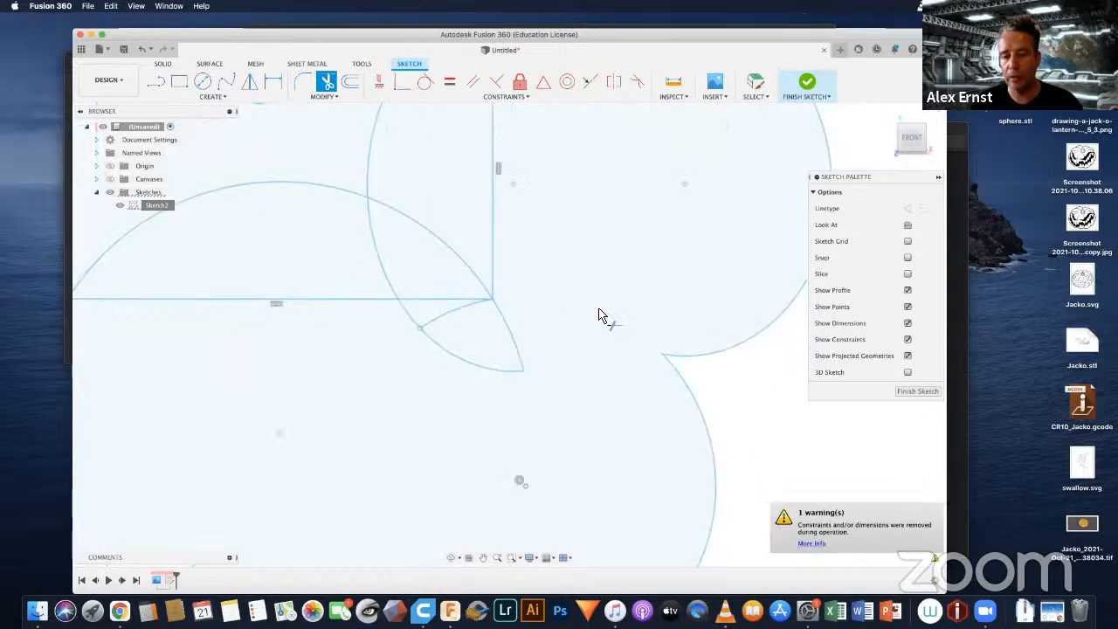
Step: Trim the hand rectangle's edges and the stray palm, thumb and ellipse arcs around the inner curled finger
middle_click_drag(649, 398, 645, 351)
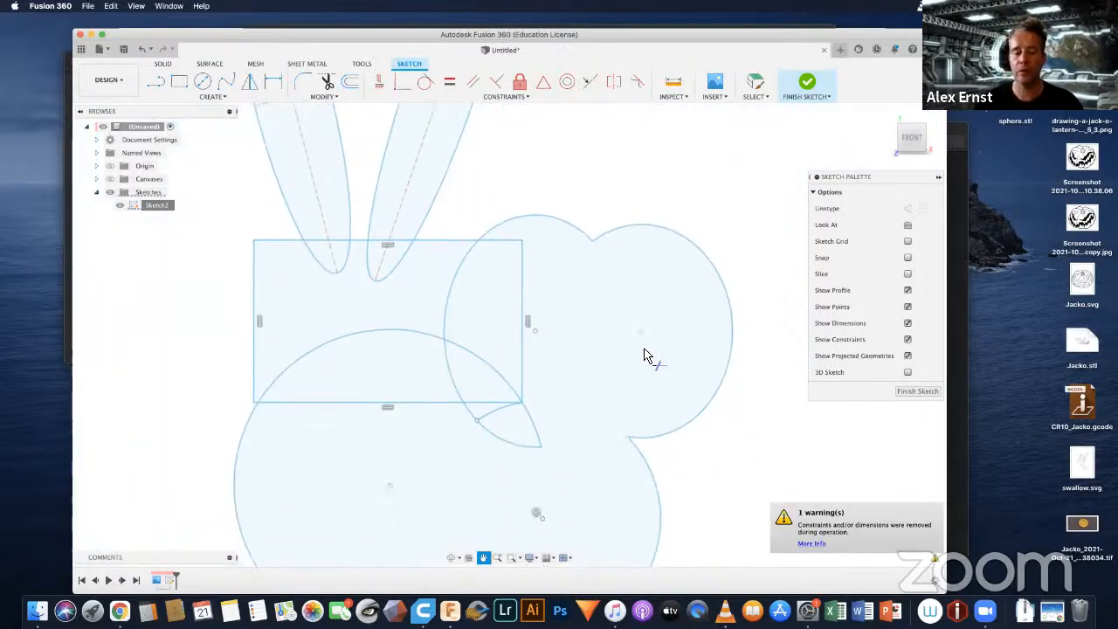
left_click(501, 245)
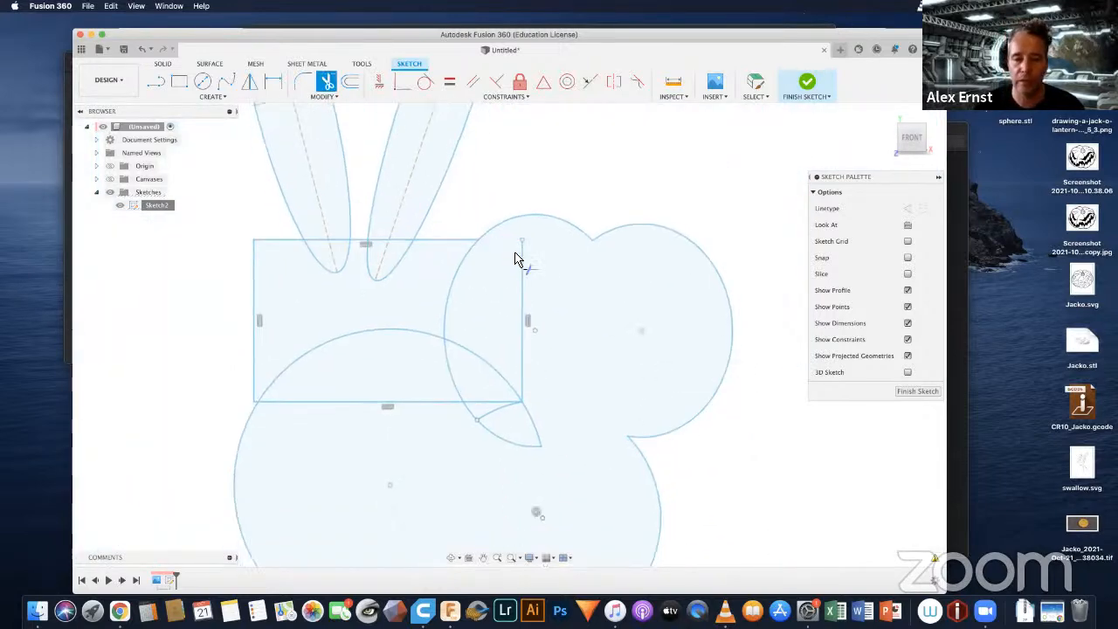
left_click(526, 352)
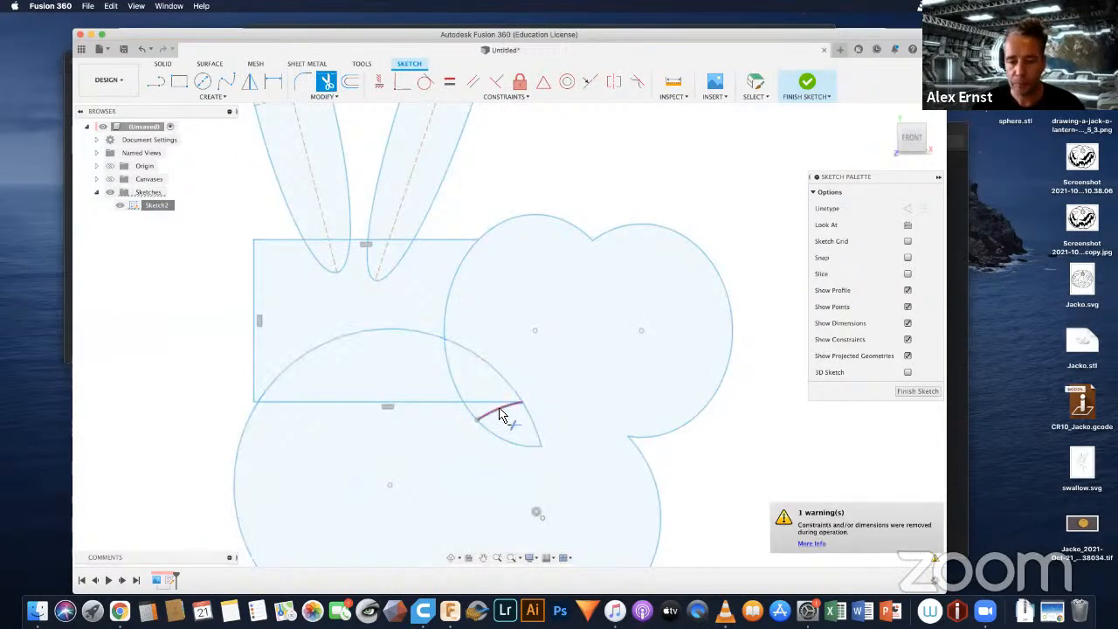
left_click(501, 416)
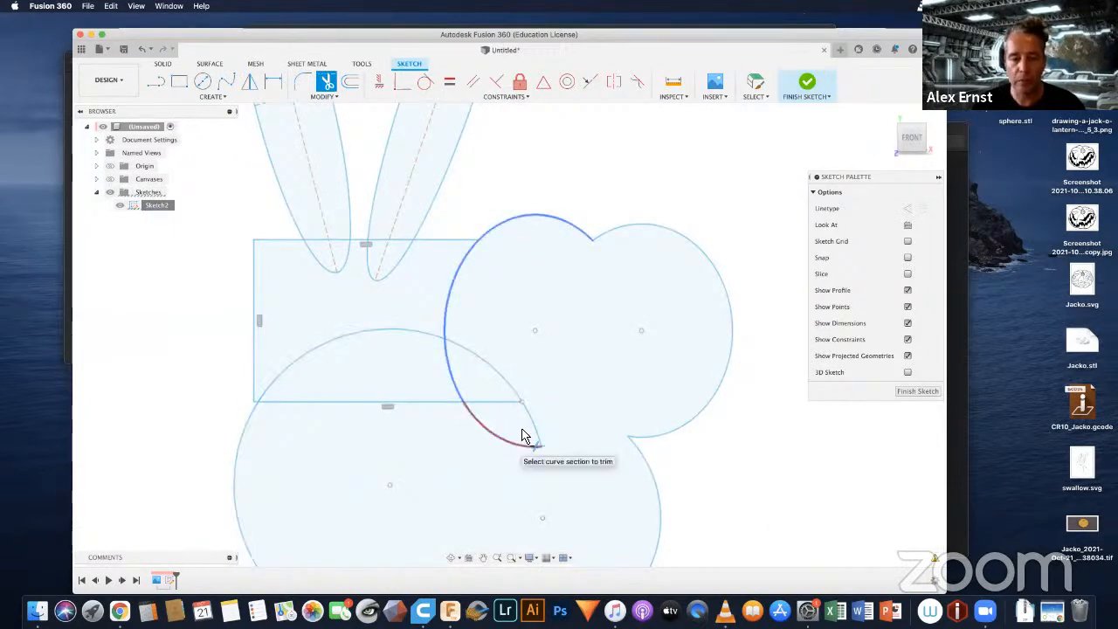
left_click(522, 435)
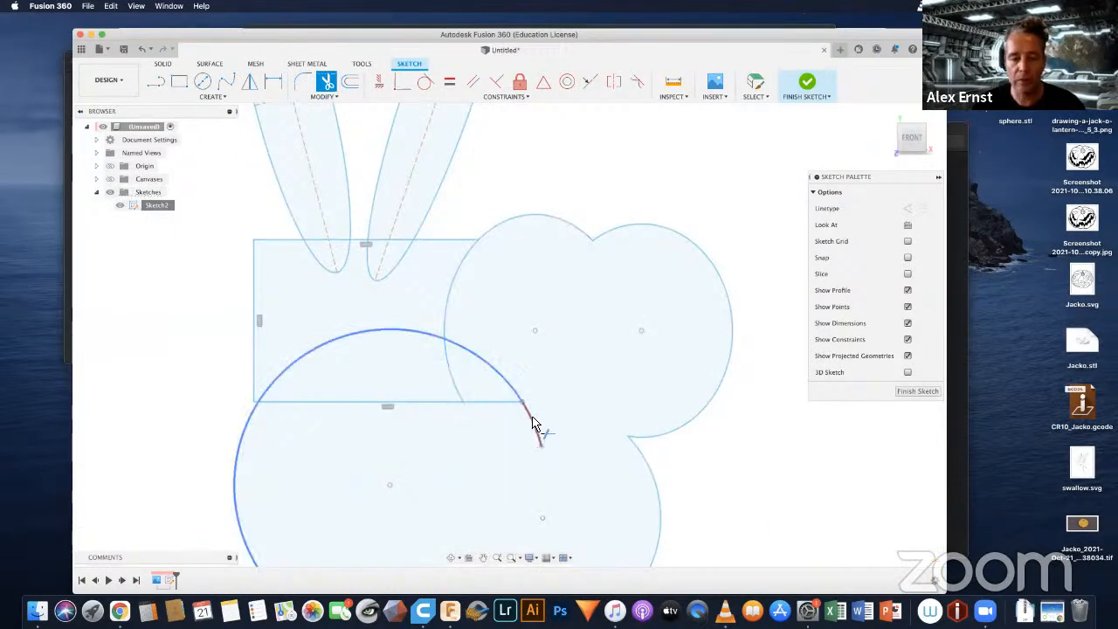
left_click(486, 365)
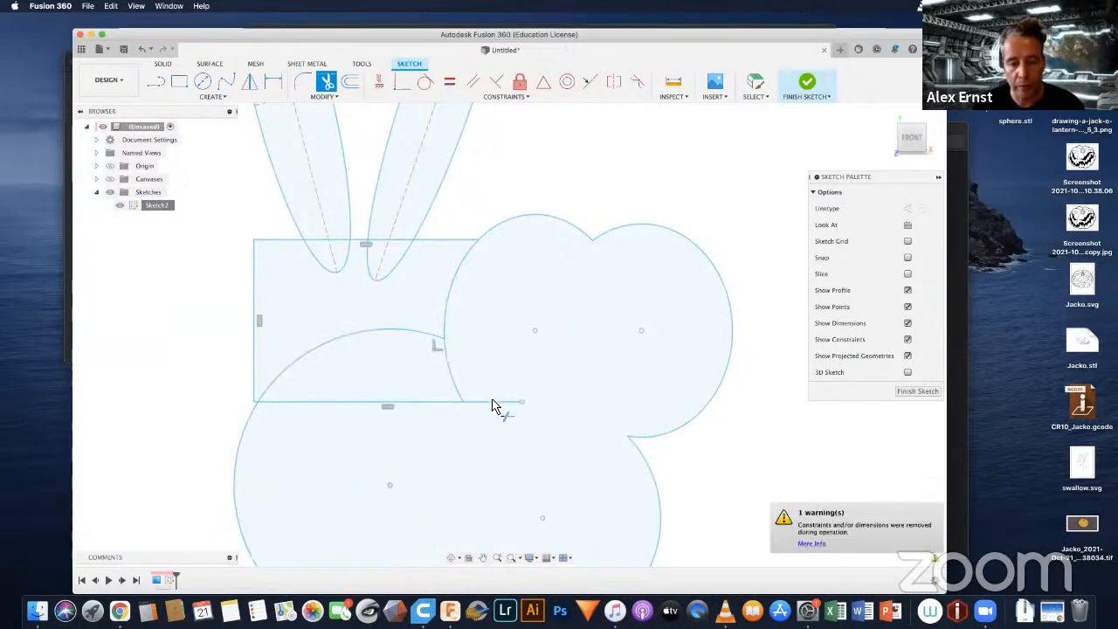
left_click(494, 409)
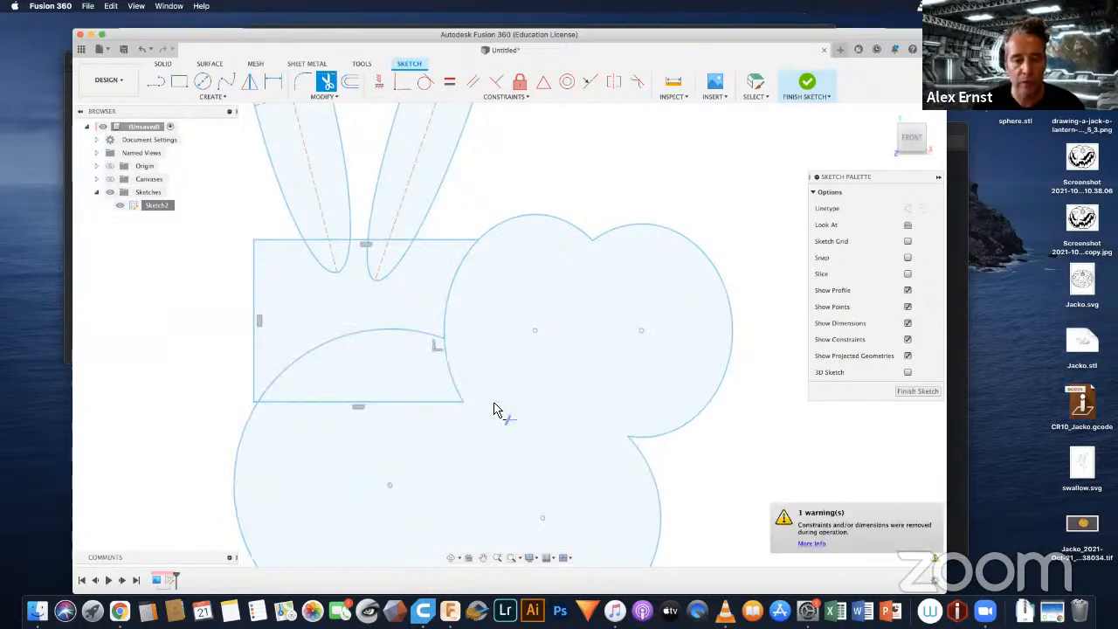
Step: Trim the remaining inner ellipse arcs, palm circle arc and lower rectangle edge so that the hand merges
left_click(447, 368)
left_click(447, 295)
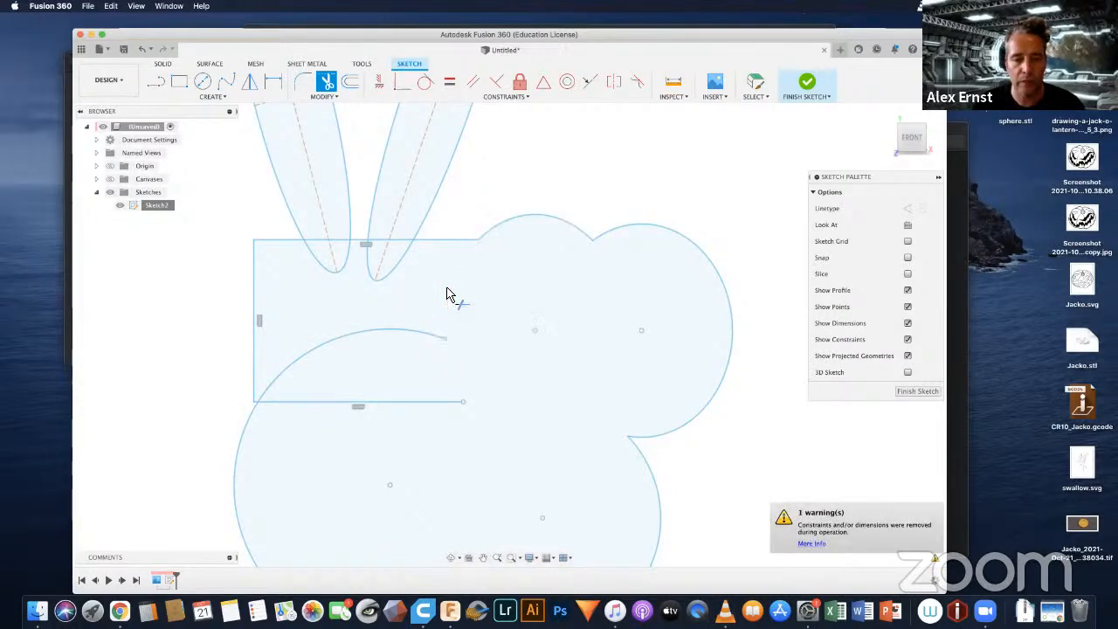
left_click(369, 336)
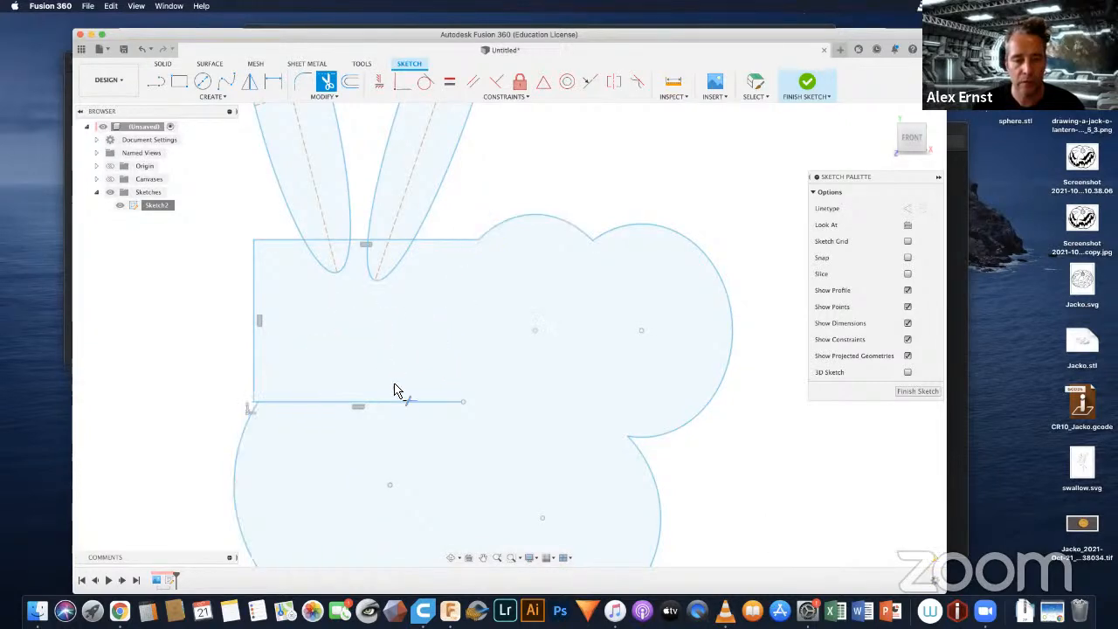
left_click(395, 404)
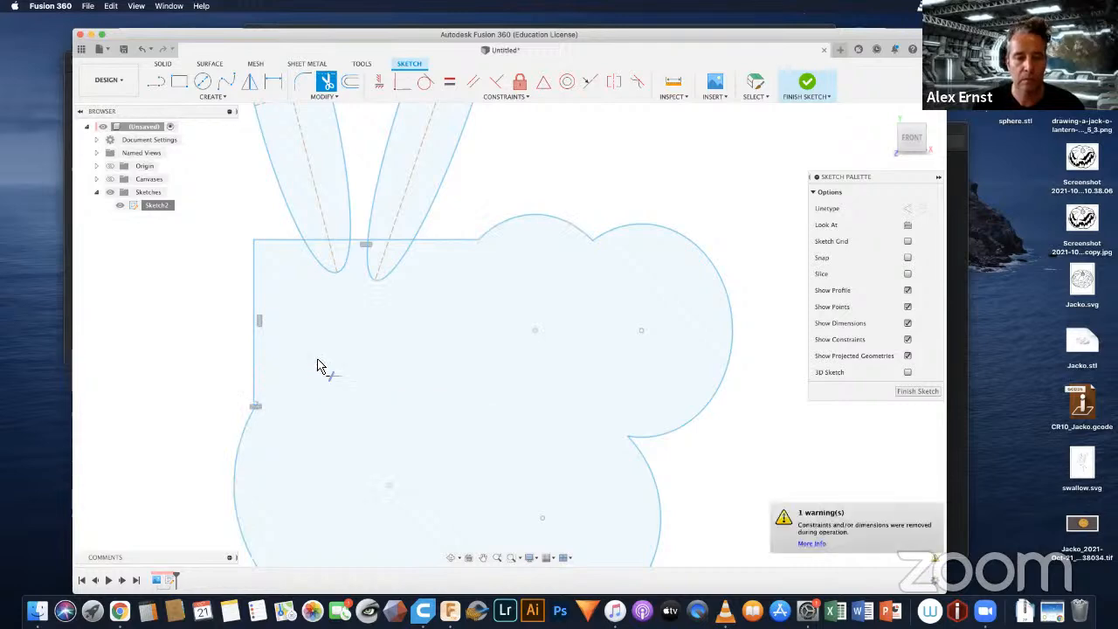
Step: Trim the two raised fingers' tips inside the hand rectangle and the rectangle's upper edge between each finger's sides
left_click(320, 260)
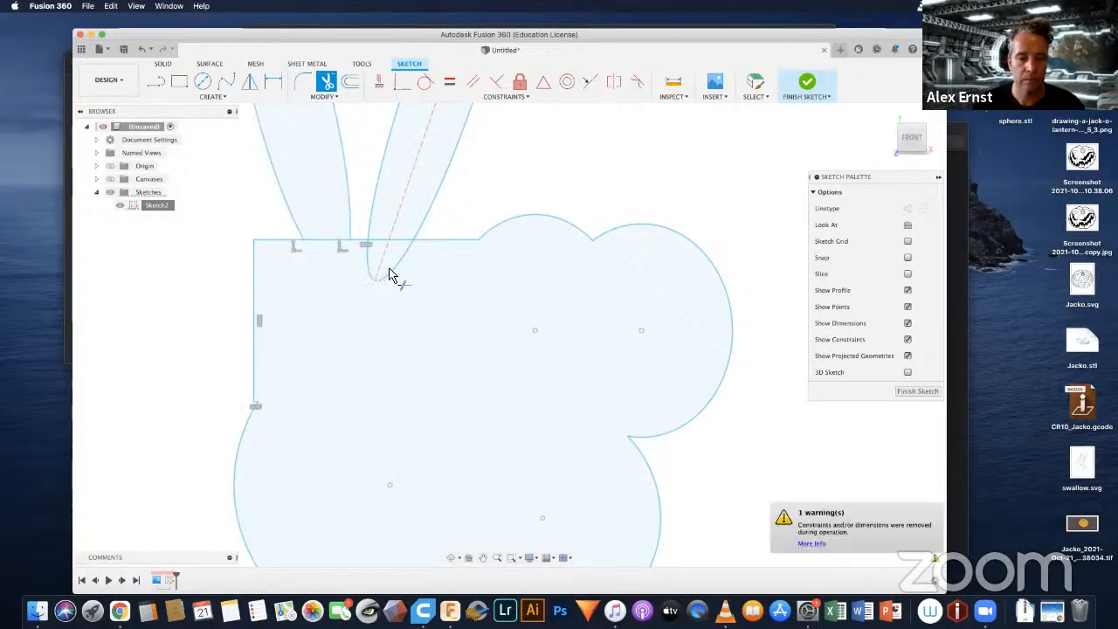
left_click(397, 271)
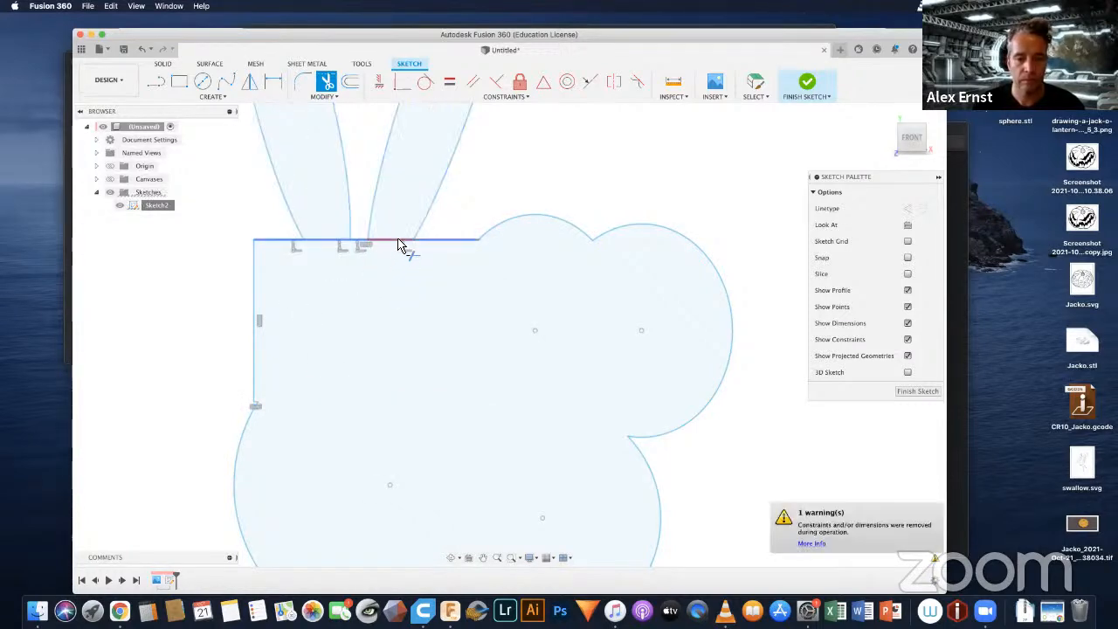
left_click(398, 242)
left_click(341, 246)
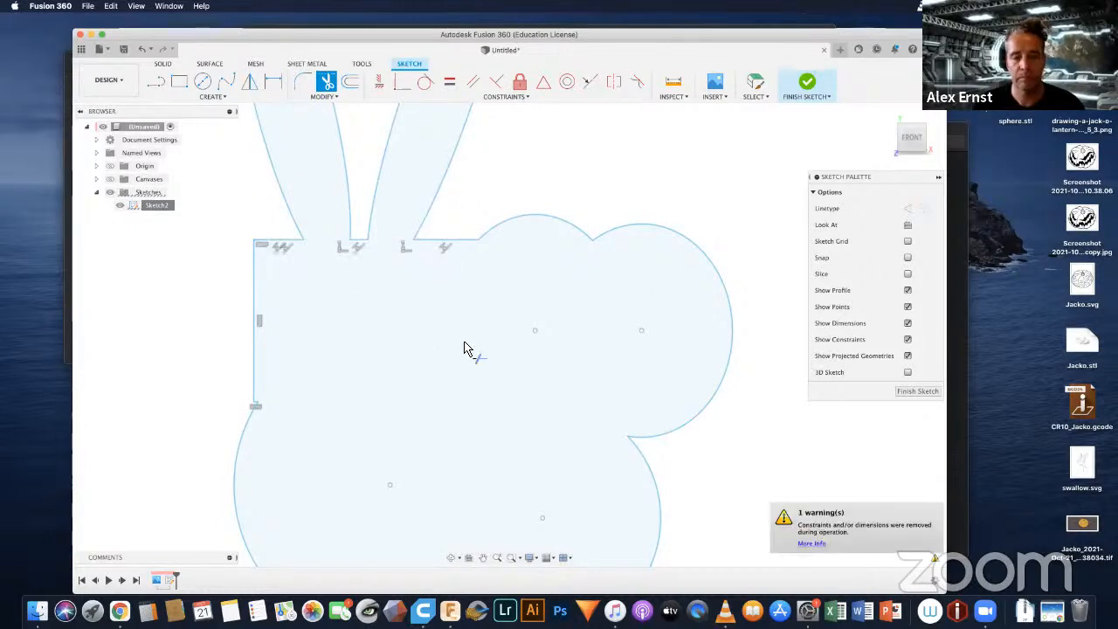
scroll(464, 348, "down", 5)
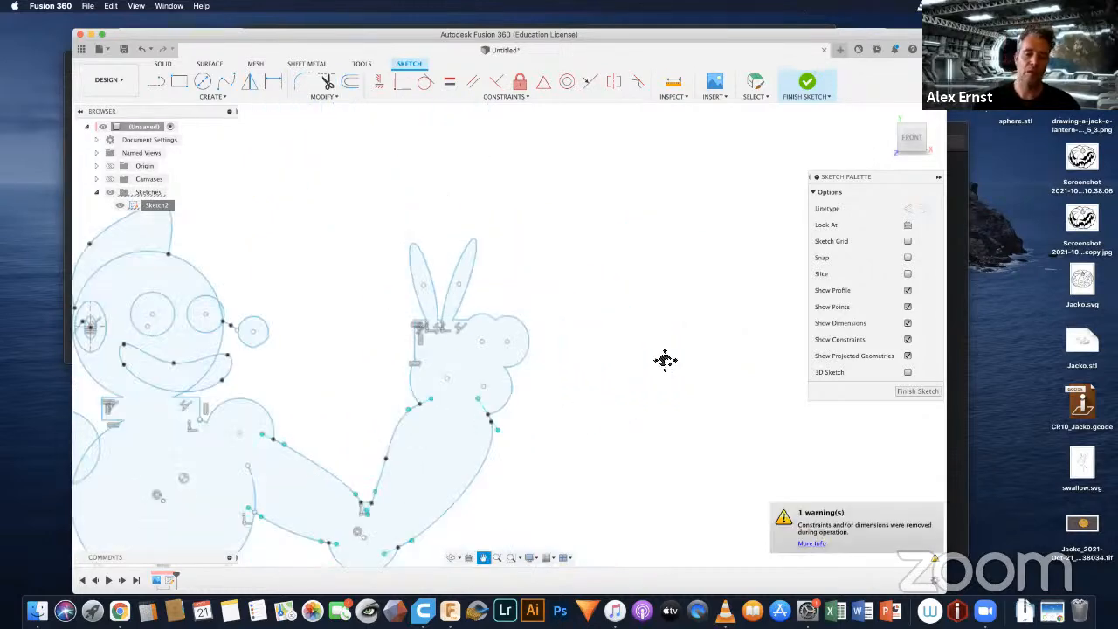
Step: Trim the torso circle's lower arc and the waist rectangle's upper edge so that the torso and waist merge
middle_click_drag(664, 359, 818, 258)
middle_click_drag(553, 335, 654, 317)
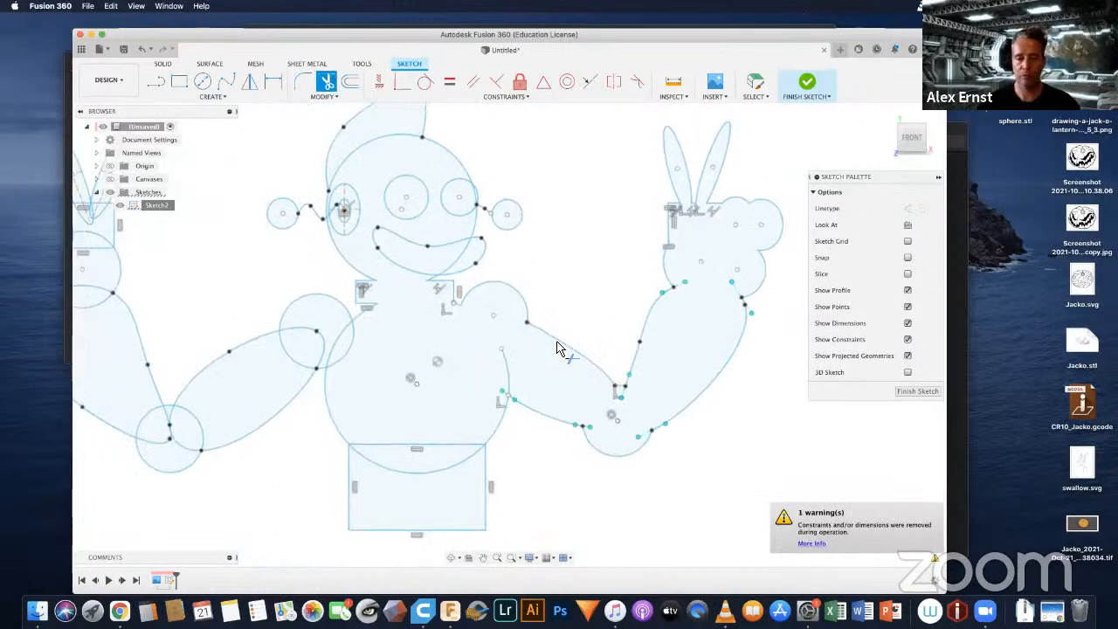
scroll(427, 474, "up", 4)
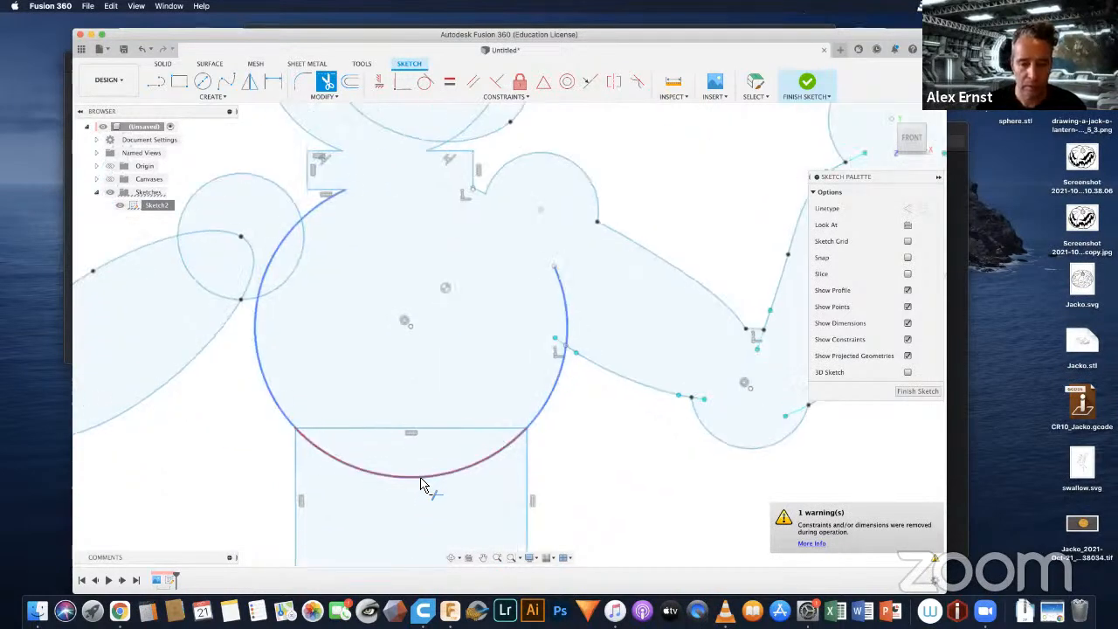
left_click(420, 482)
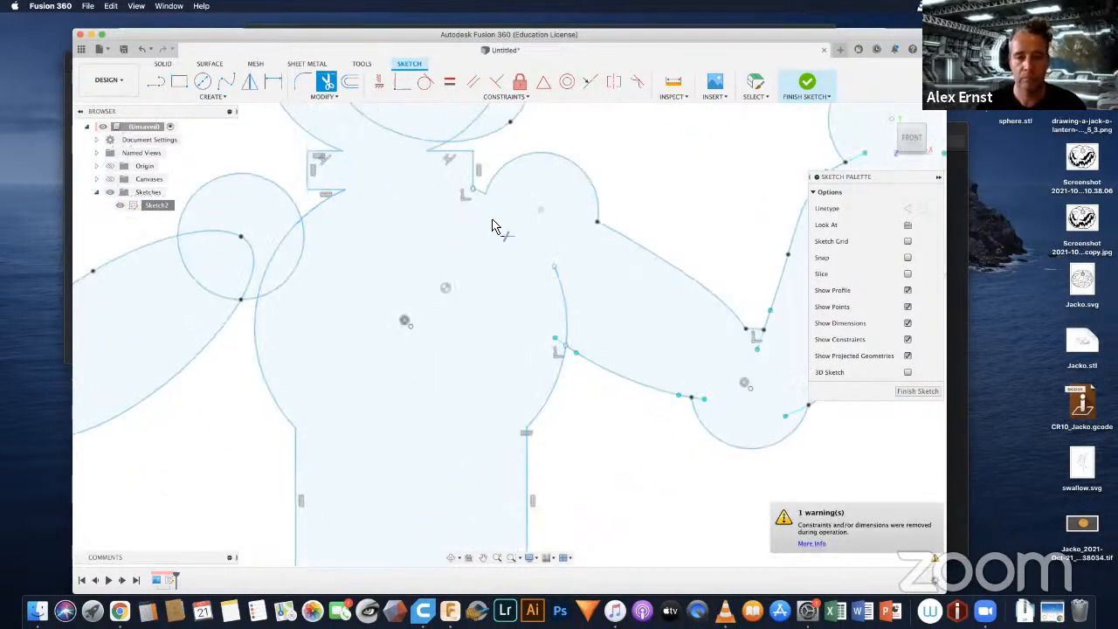
Step: Trim the mouth spline's end and the right eye circle's arc that extend outside the head circle
middle_click_drag(492, 220, 460, 410)
scroll(431, 335, "up", 4)
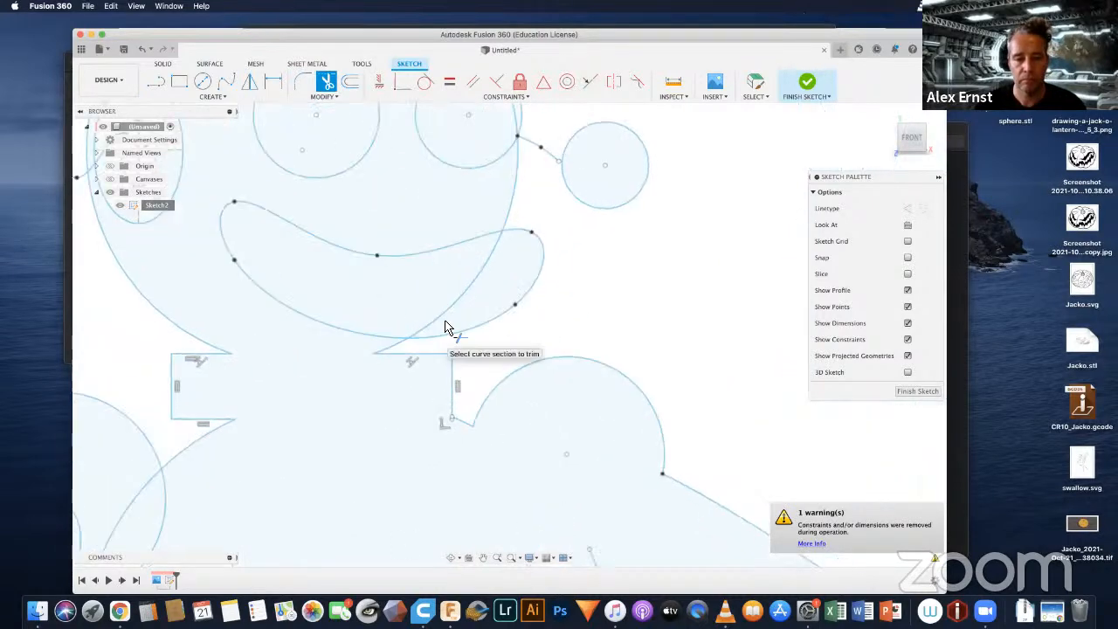
left_click(473, 332)
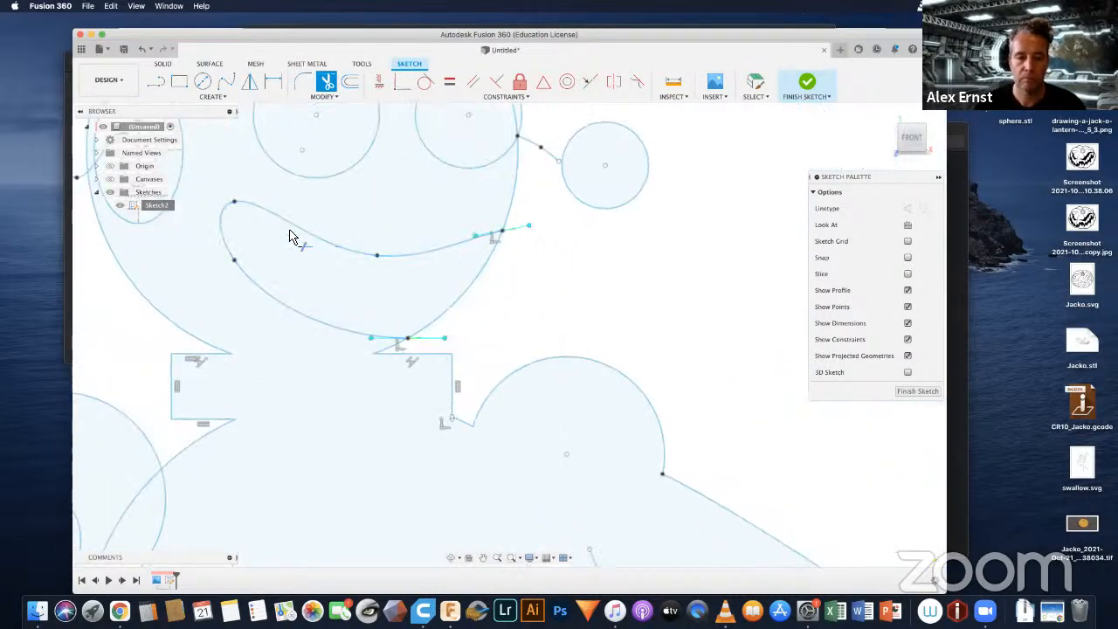
scroll(292, 240, "down", 2)
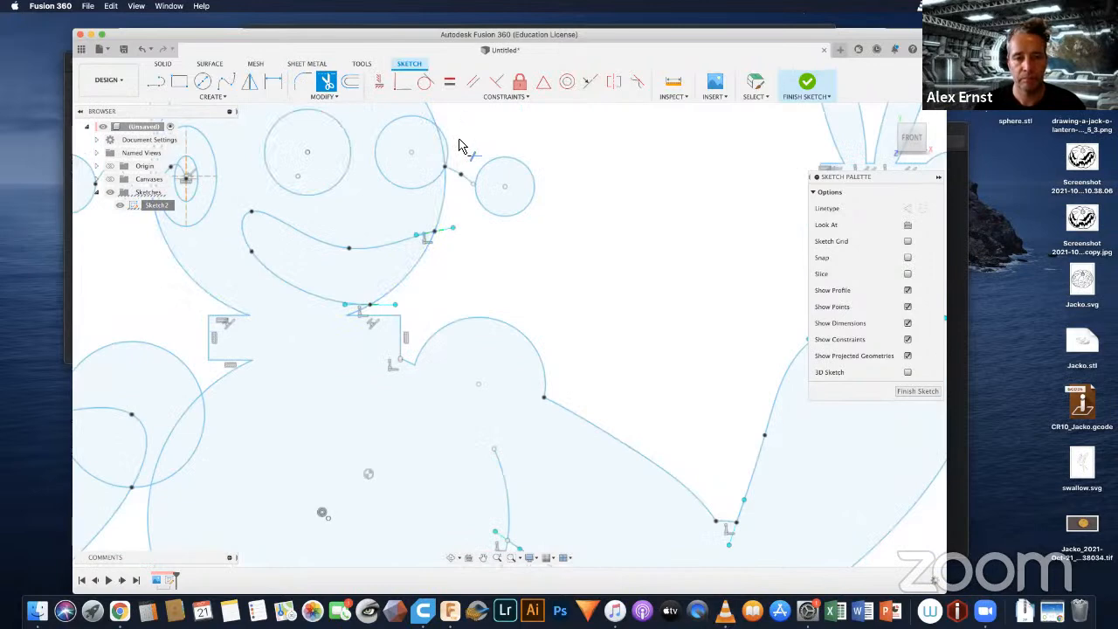
left_click(458, 161)
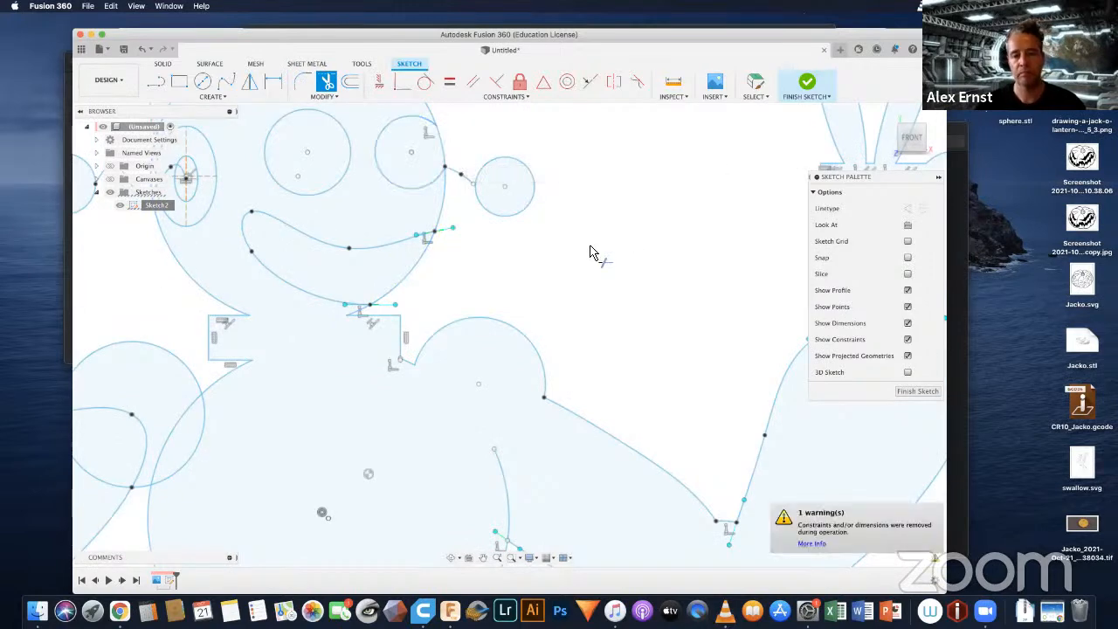
Step: Trim the overlapping torso arc, upper-arm curve and inner shoulder-circle arc so that the left shoulder merges with the body
scroll(591, 252, "down", 1)
scroll(589, 253, "down", 1)
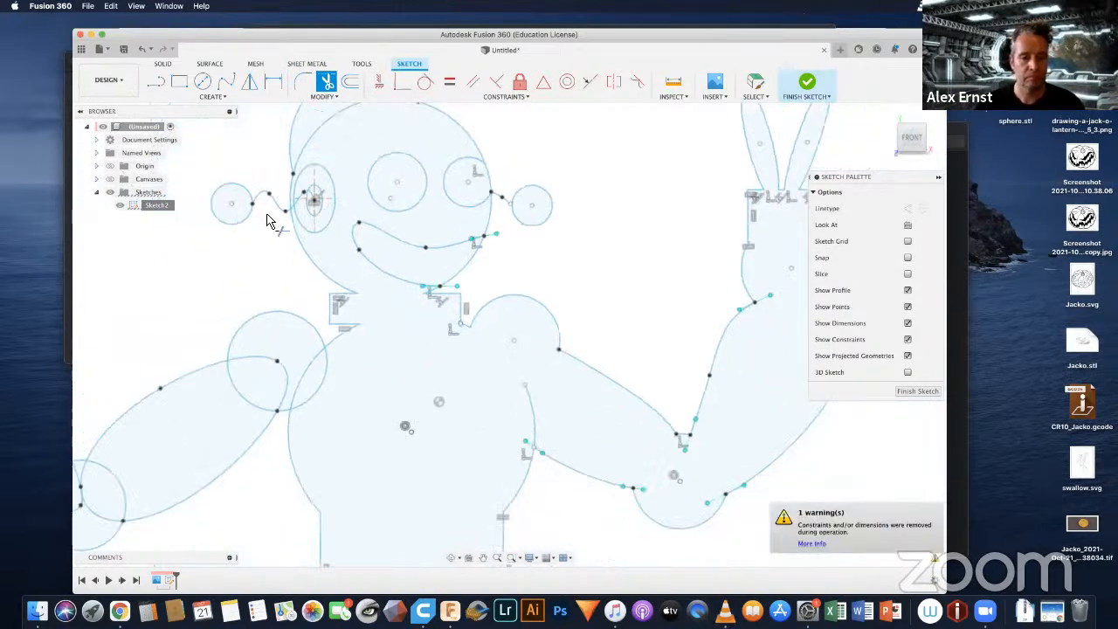
scroll(273, 224, "down", 3)
mouse_move(318, 227)
middle_mouse_down()
mouse_move(337, 247)
mouse_move(480, 282)
mouse_move(637, 149)
middle_mouse_up()
scroll(496, 270, "up", 5)
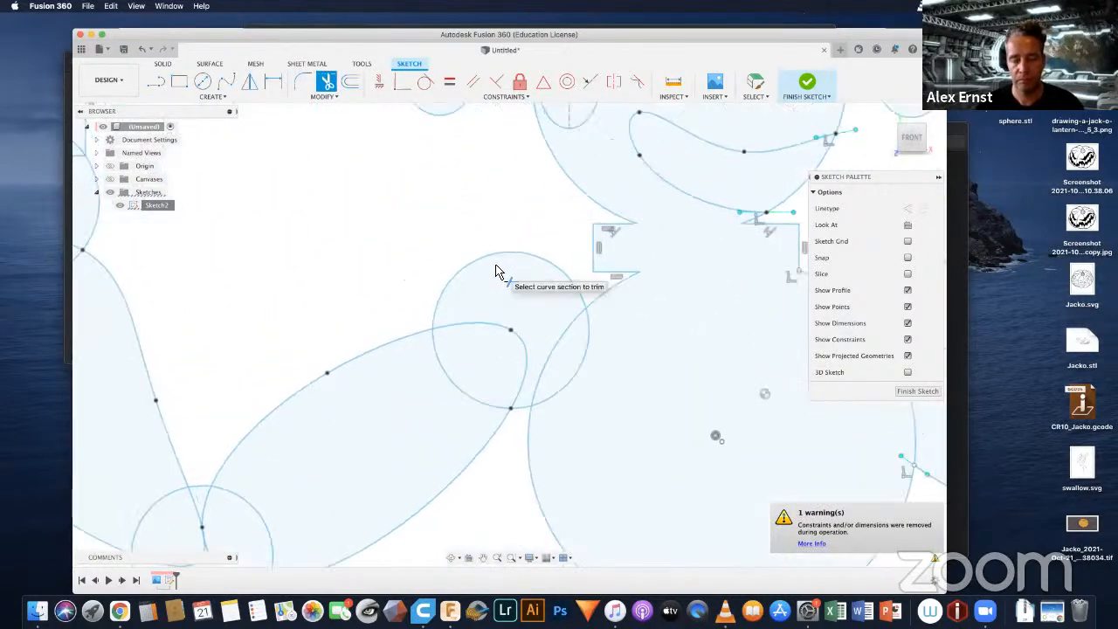
left_click(564, 345)
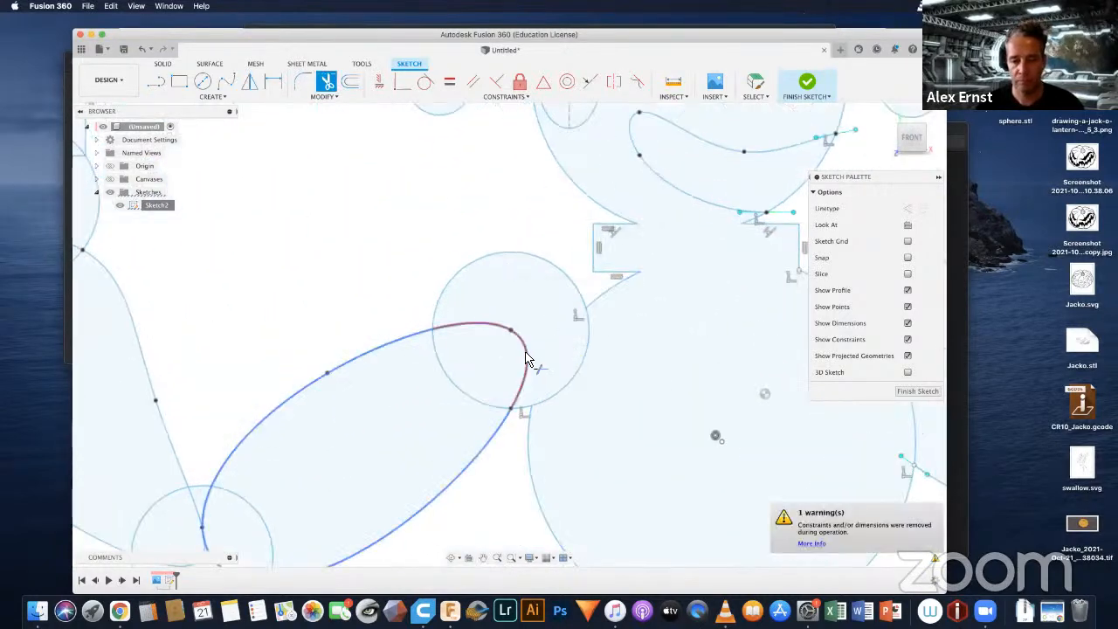
left_click(452, 331)
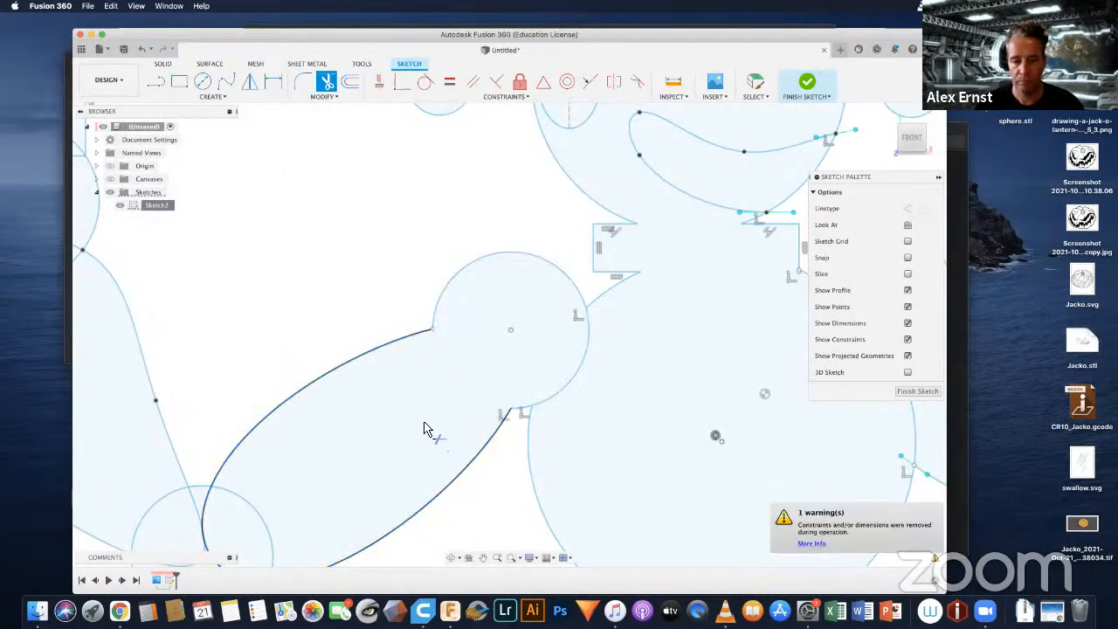
left_click(585, 361)
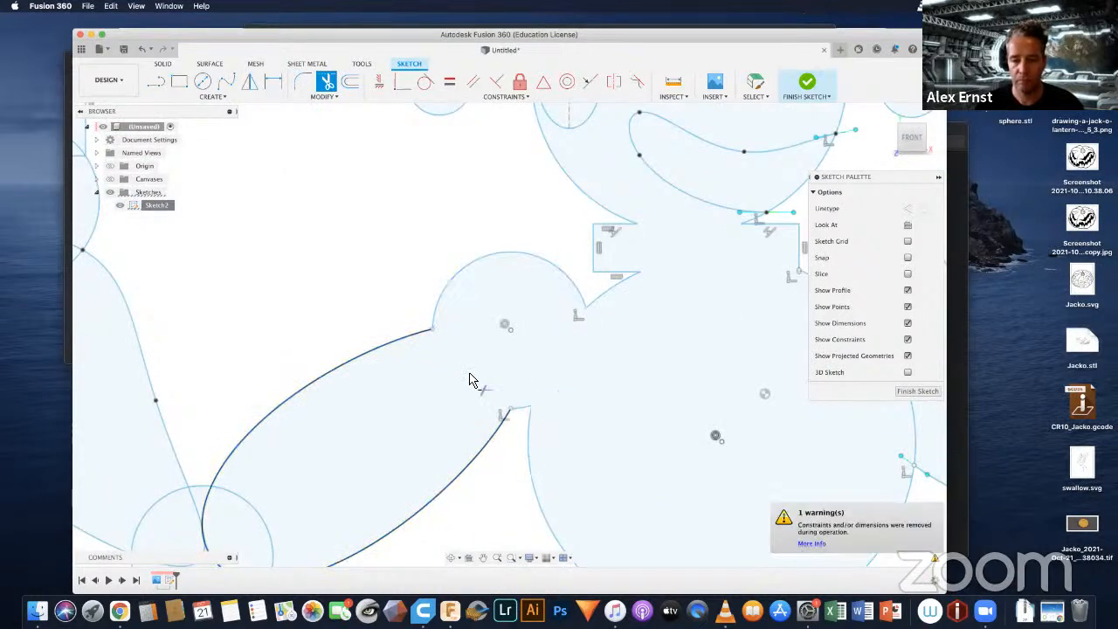
Step: Trim the left elbow circle's inner arcs and the upper-arm and forearm curve ends inside it so that the arm merges
scroll(476, 381, "up", 3)
scroll(428, 435, "down", 3)
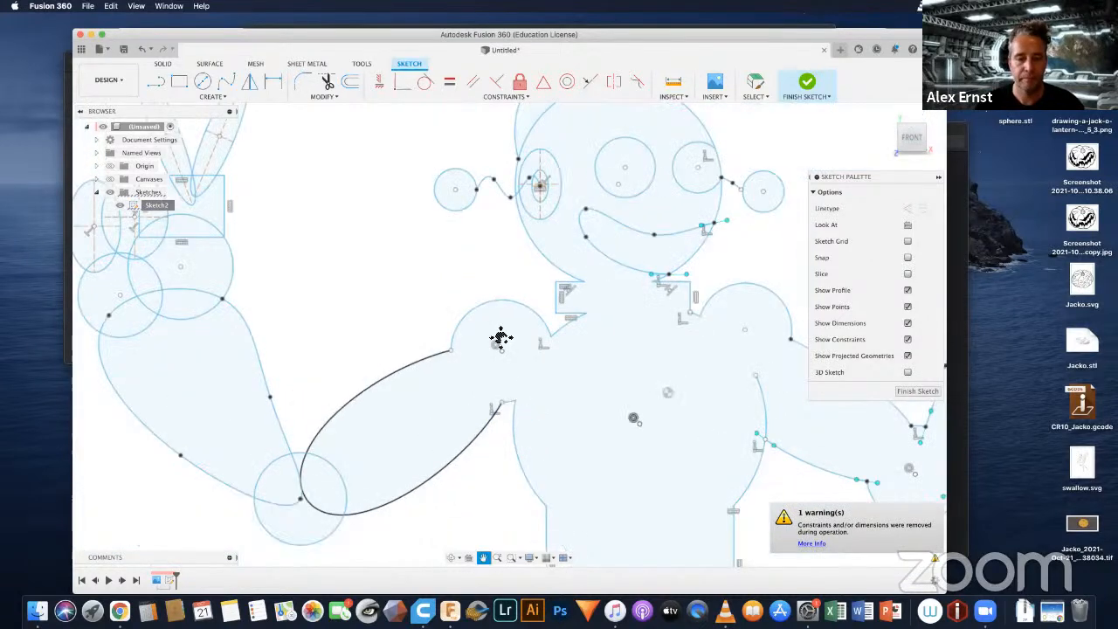
middle_click_drag(500, 337, 513, 272)
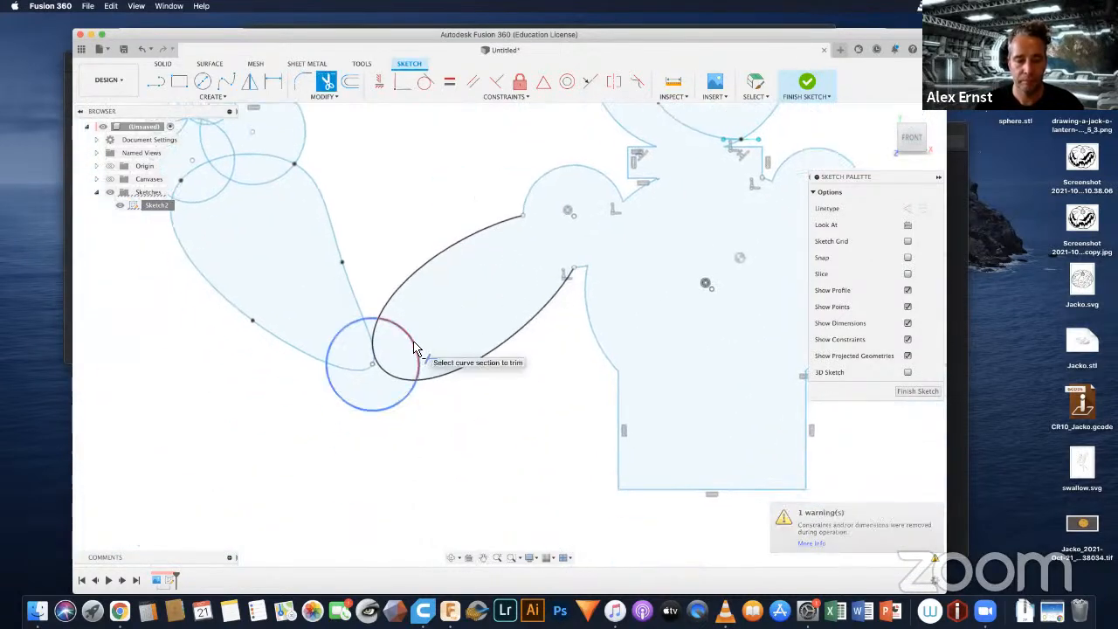
left_click(417, 348)
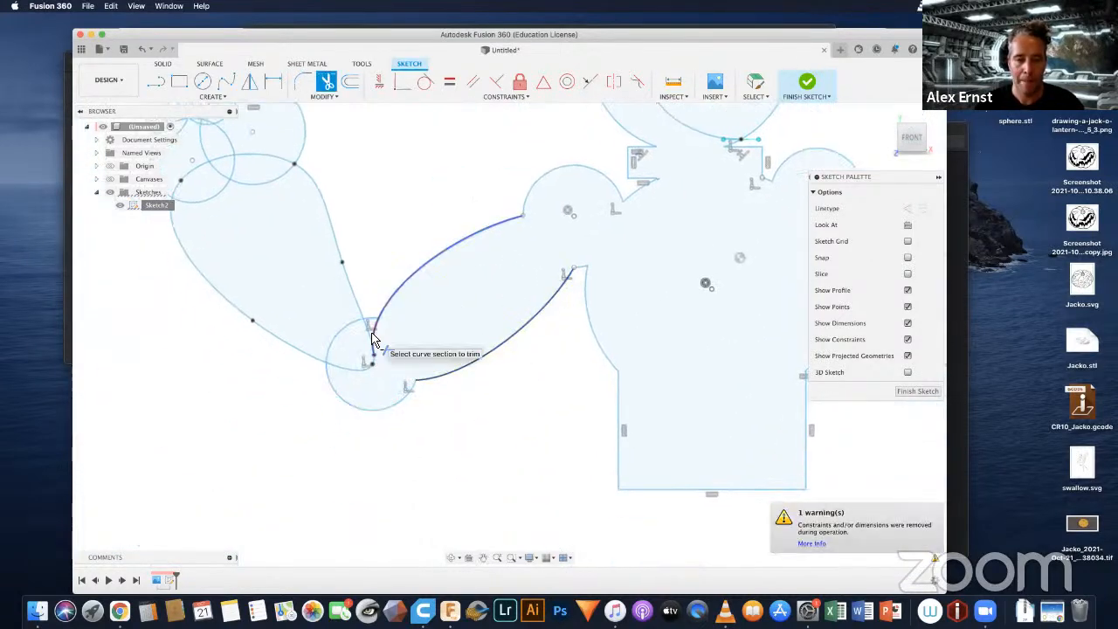
left_click(370, 338)
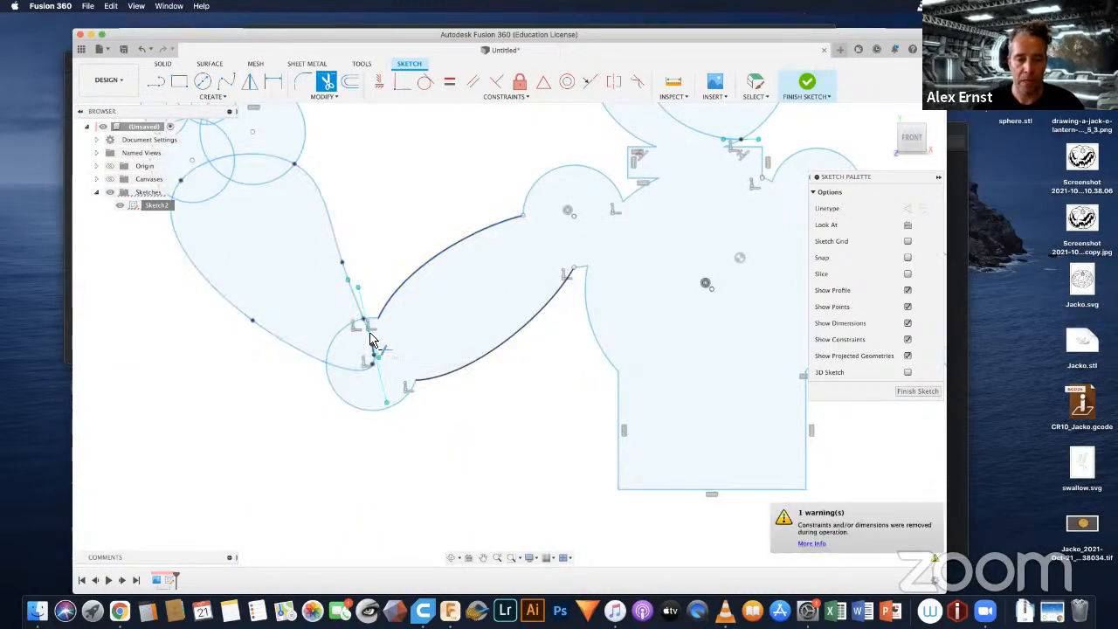
left_click(373, 367)
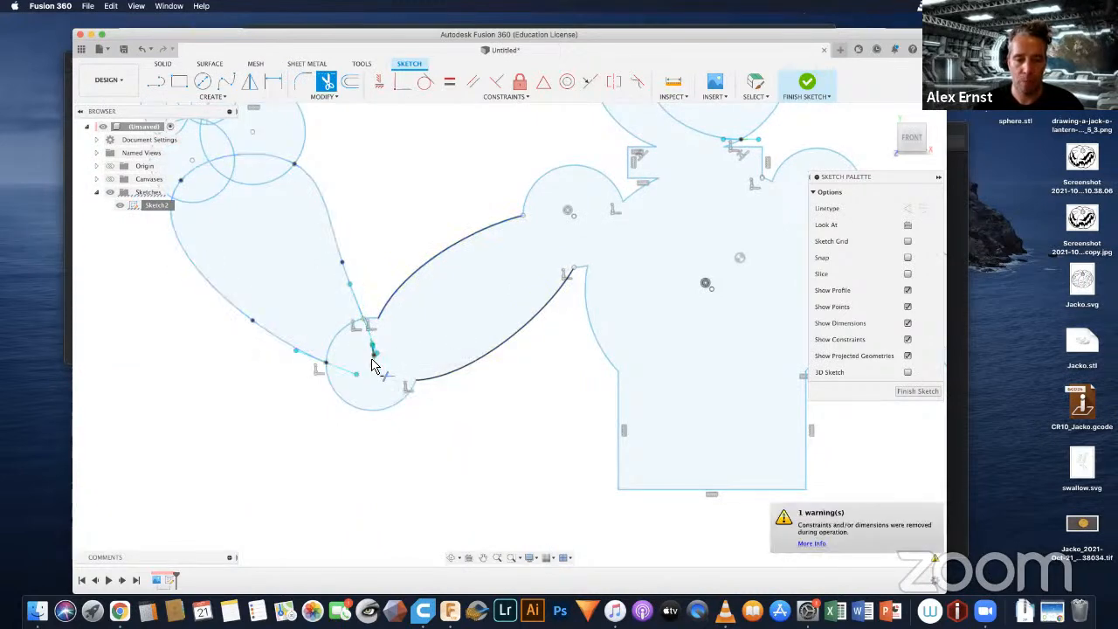
scroll(349, 354, "up", 5)
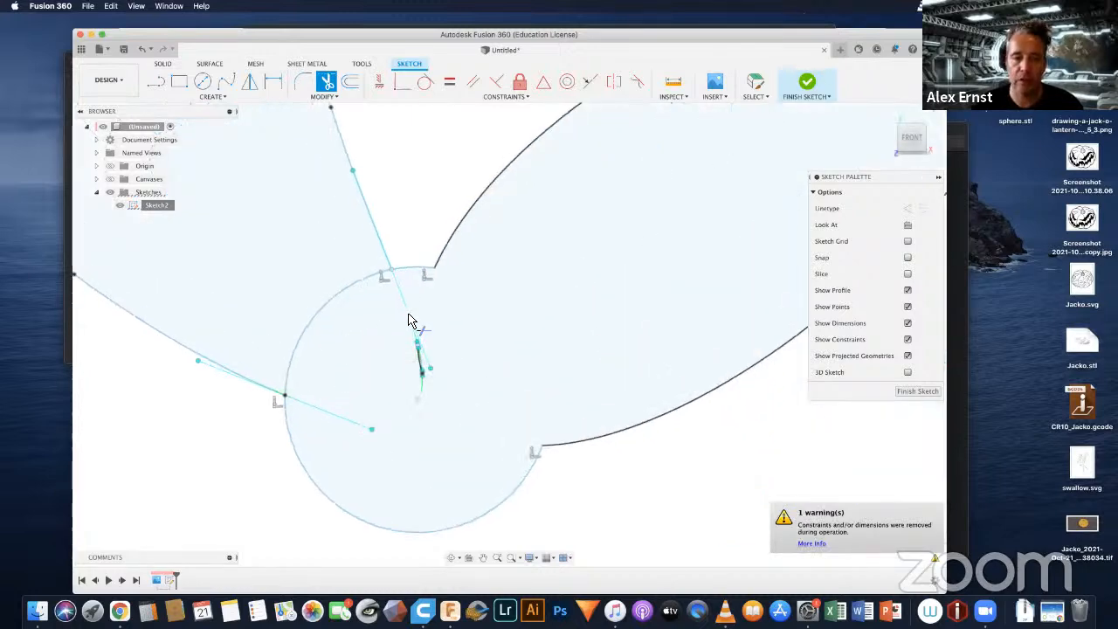
left_click(332, 315)
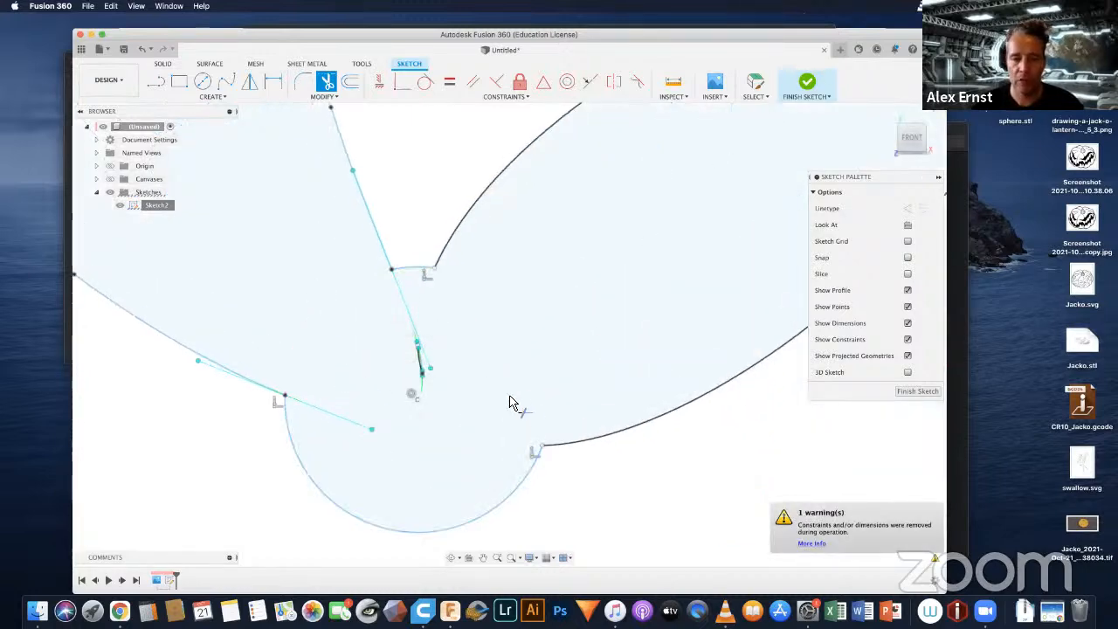
Step: Trim the palm and thumb circles' arcs inside the left forearm and the forearm spline's upper end across both circles
scroll(511, 403, "down", 2)
scroll(513, 387, "down", 2)
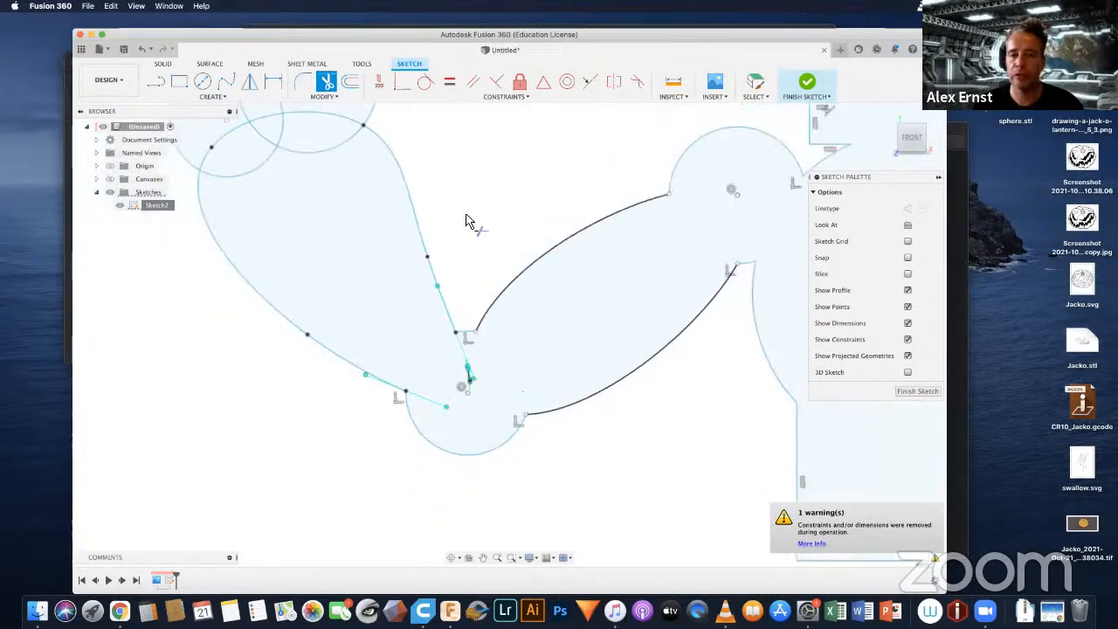
middle_click_drag(607, 487, 663, 393)
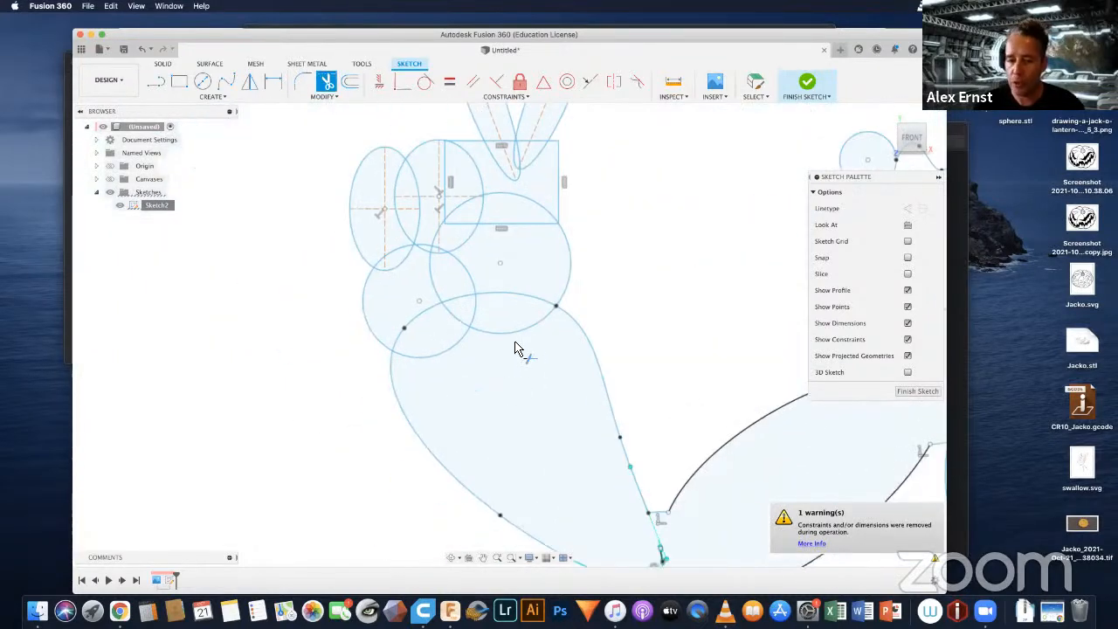
left_click(510, 338)
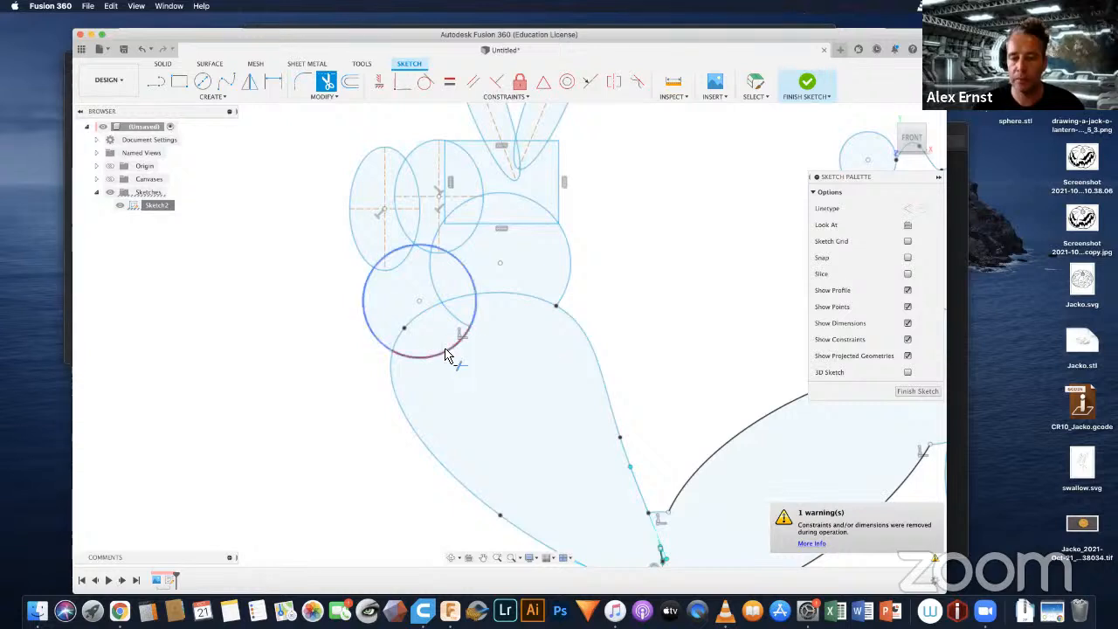
left_click(441, 356)
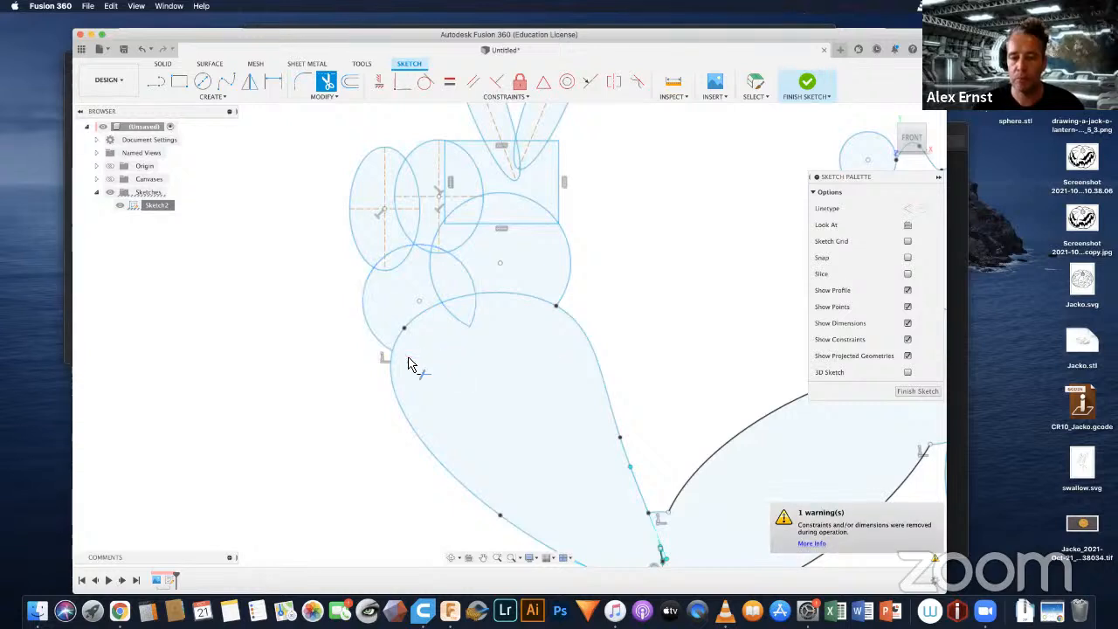
left_click(514, 301)
left_click(476, 324)
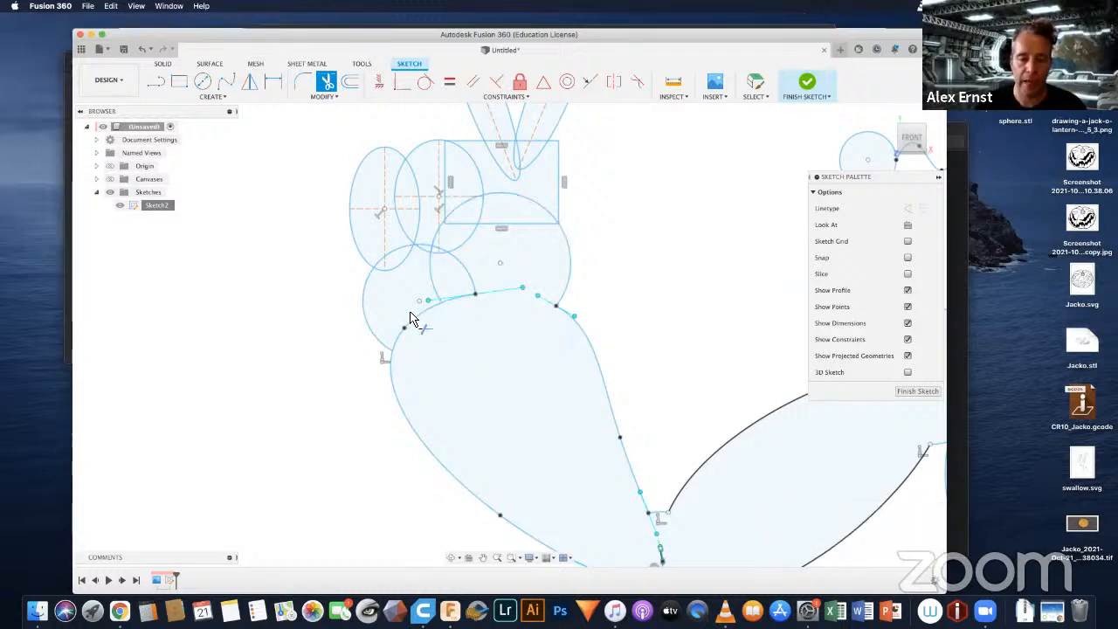
left_click(419, 315)
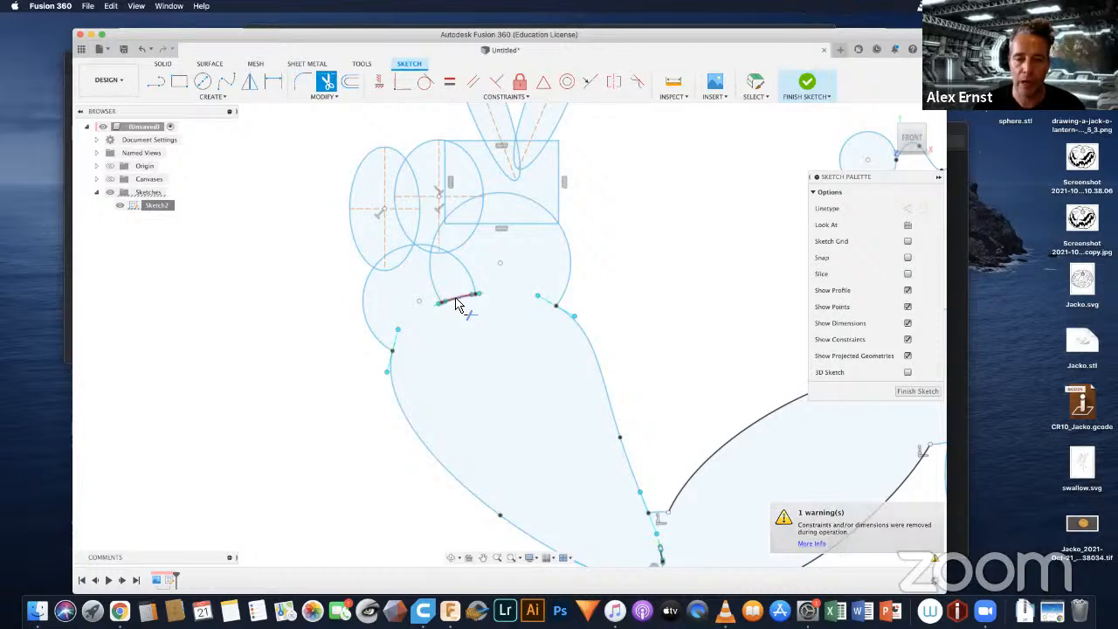
left_click(458, 302)
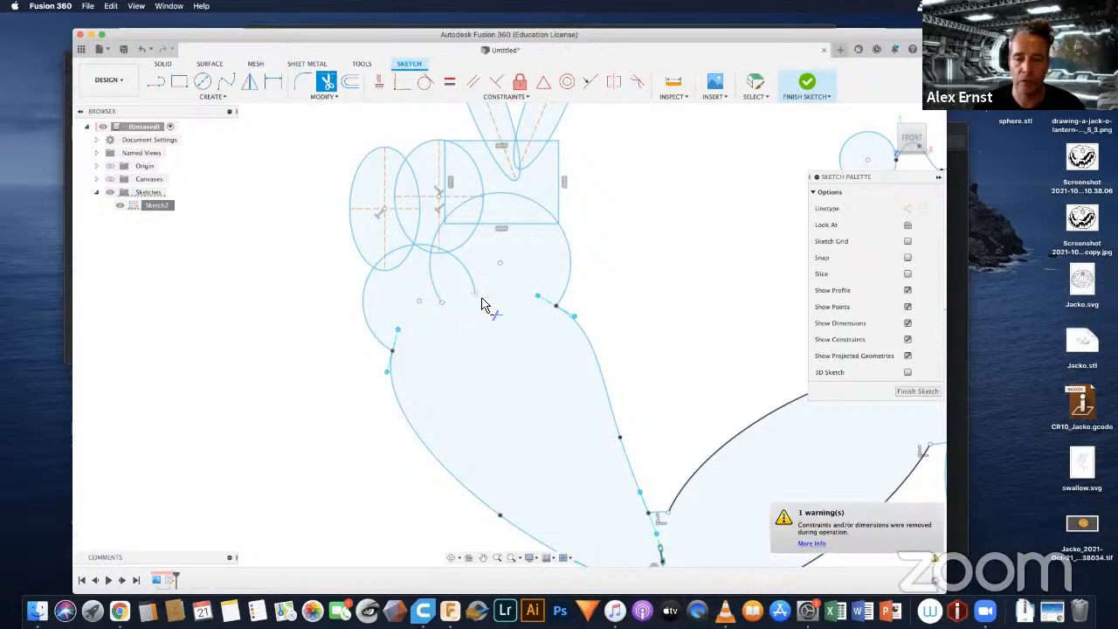
Step: Trim the left hand's overlapping palm and thumb arcs and the lower ends of both curled-finger ellipses
left_click(431, 269)
left_click(463, 271)
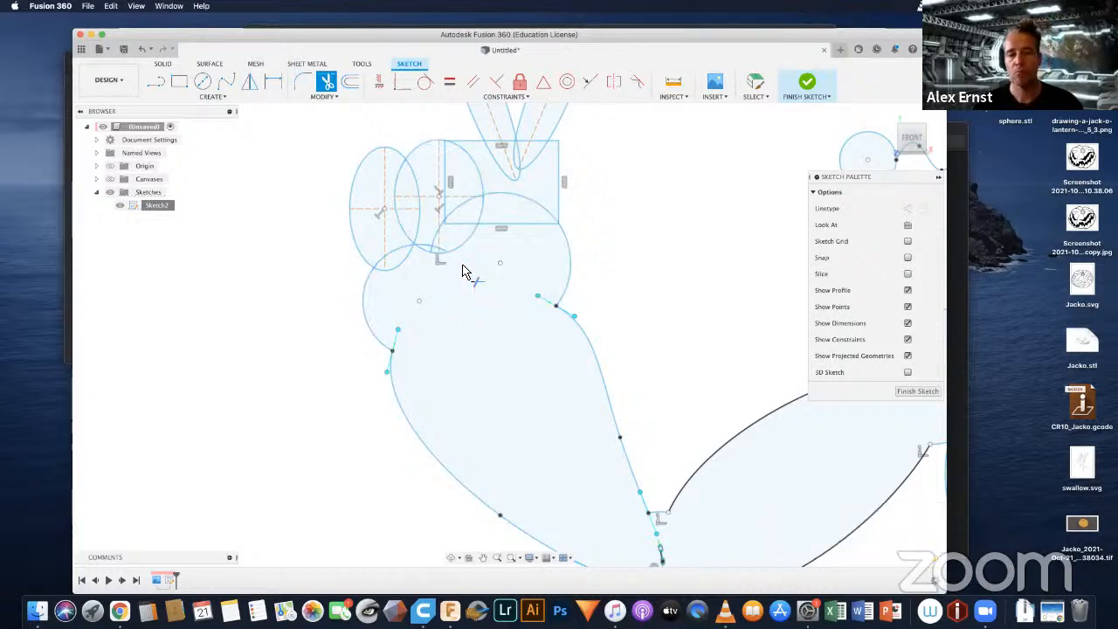
left_click(396, 275)
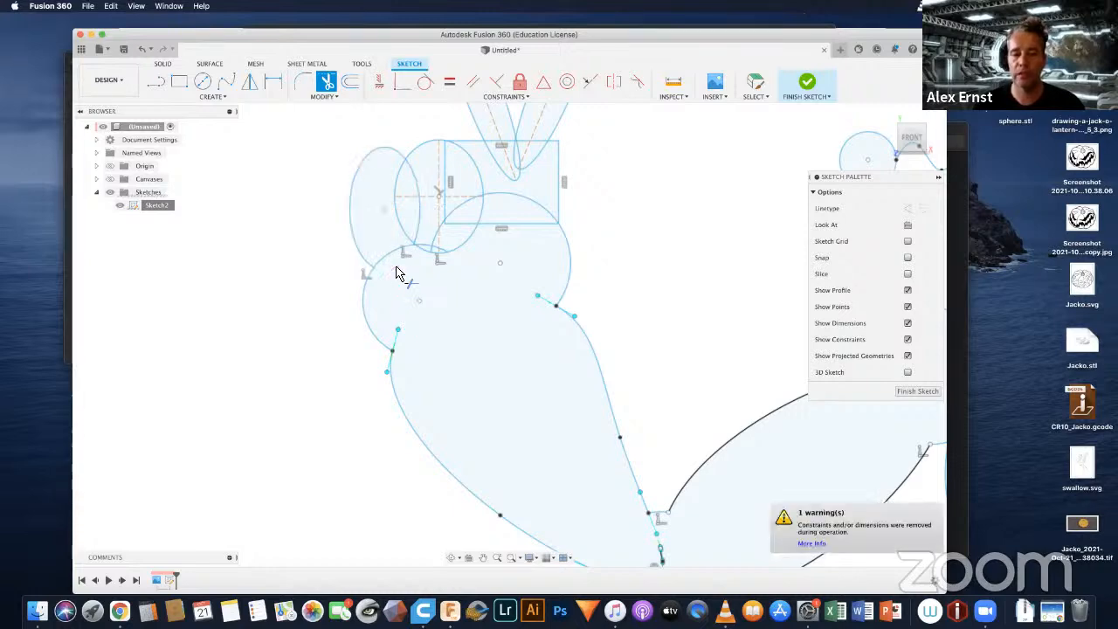
scroll(443, 251, "up", 3)
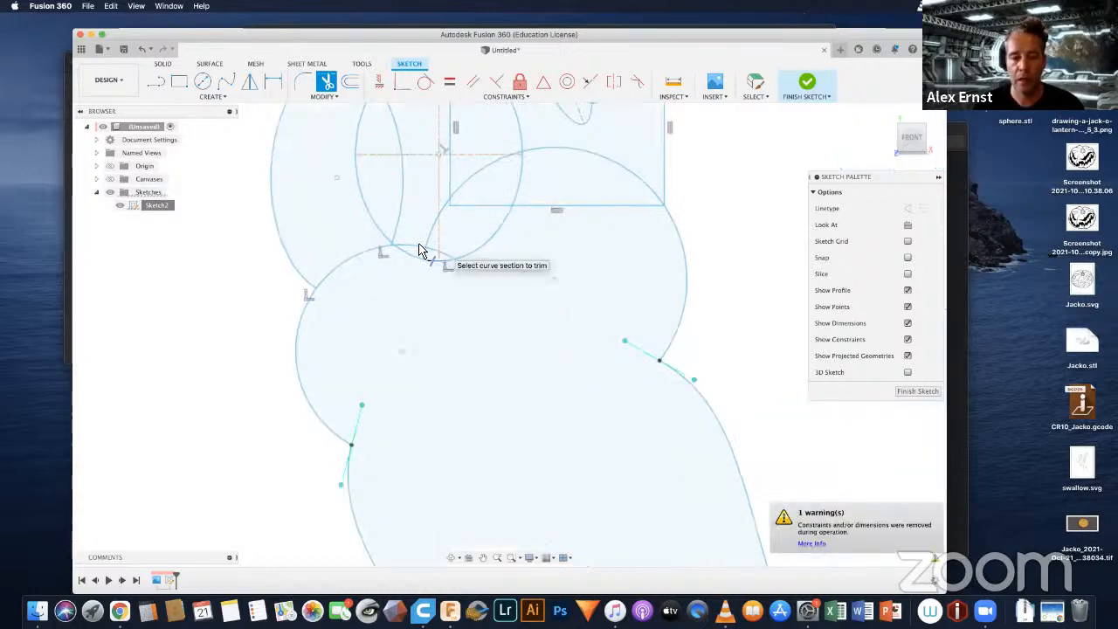
left_click(414, 258)
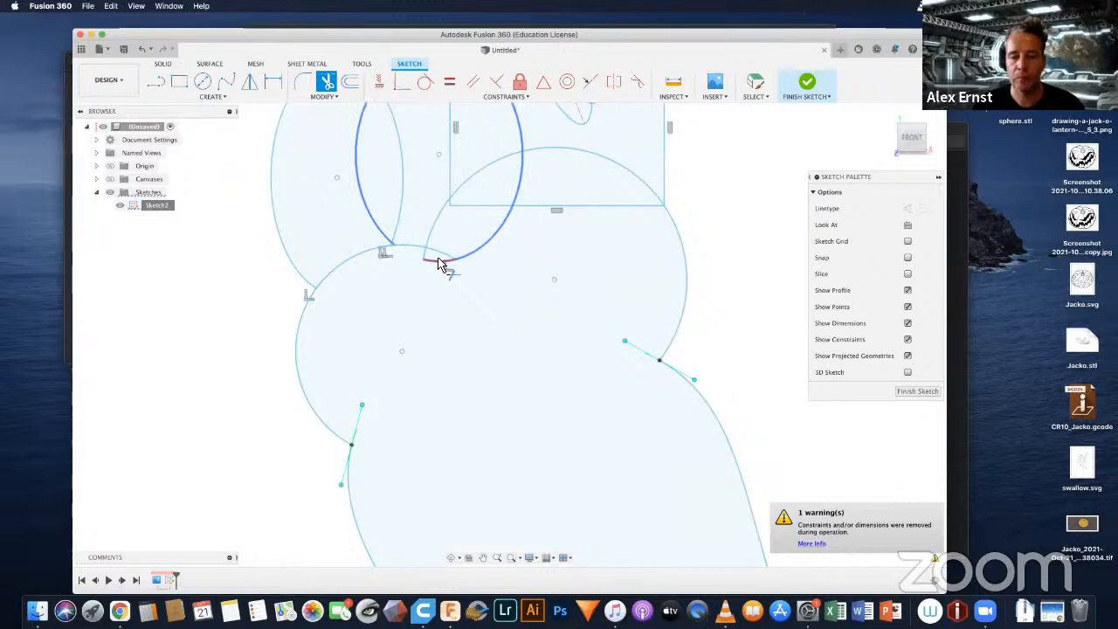
left_click(441, 265)
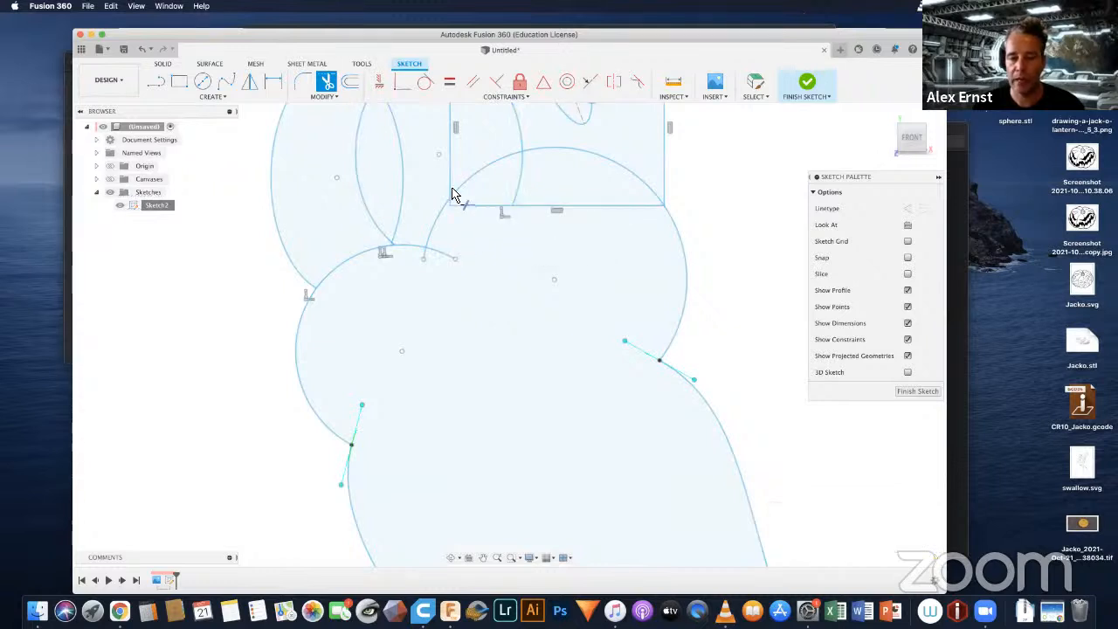
Step: Trim the palm circle's arcs inside the inner curled finger and the thumb circle's upper arcs beneath both curled fingers
left_click(444, 212)
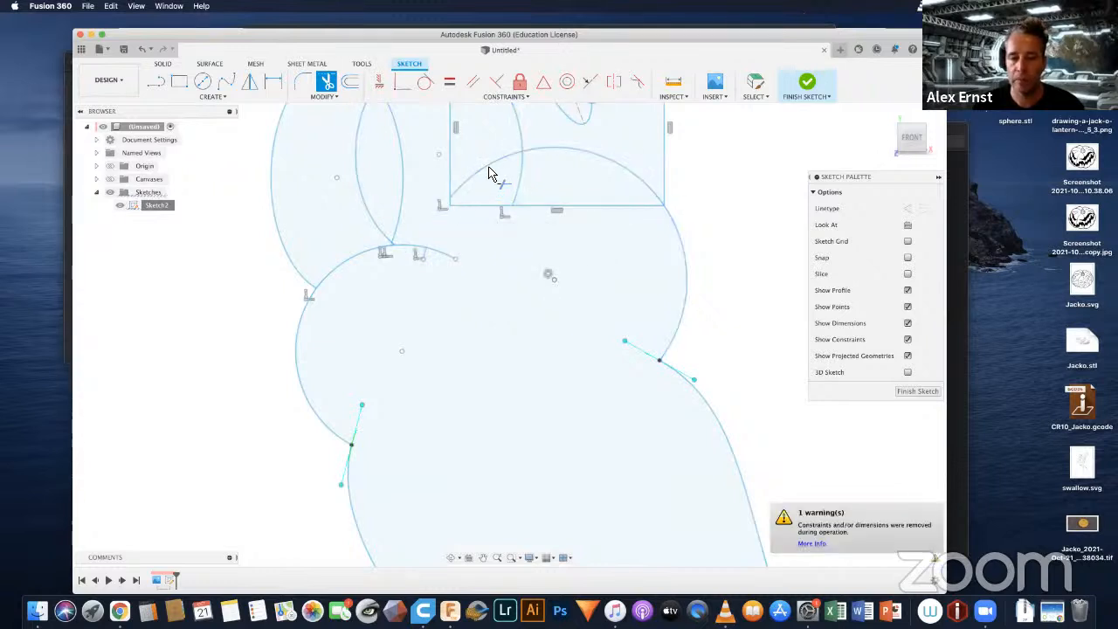
left_click(489, 173)
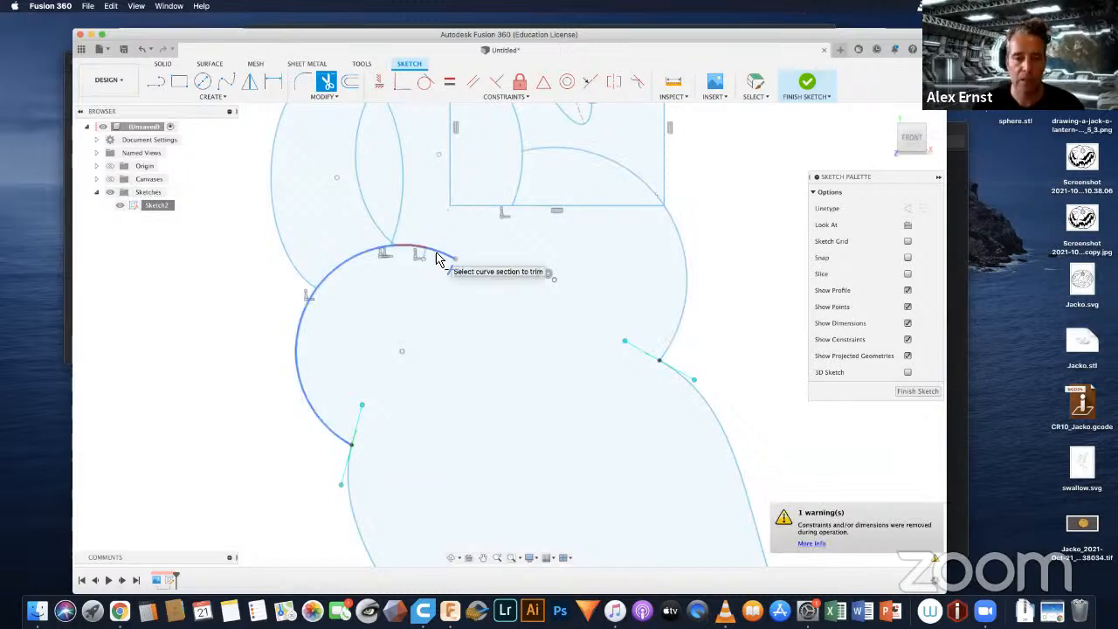
left_click(436, 256)
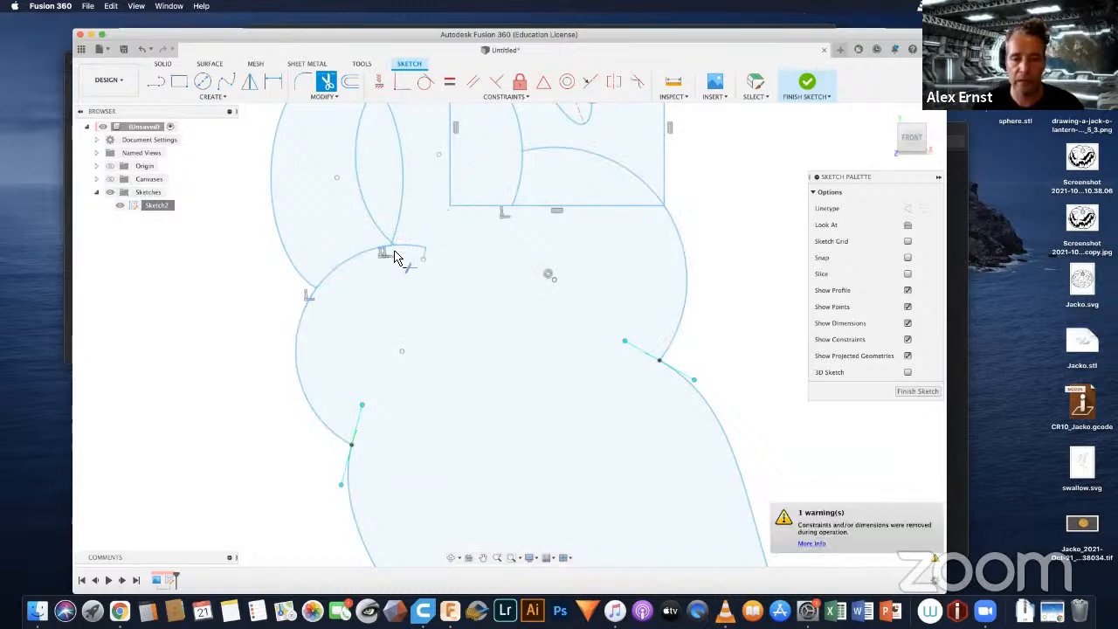
left_click(354, 263)
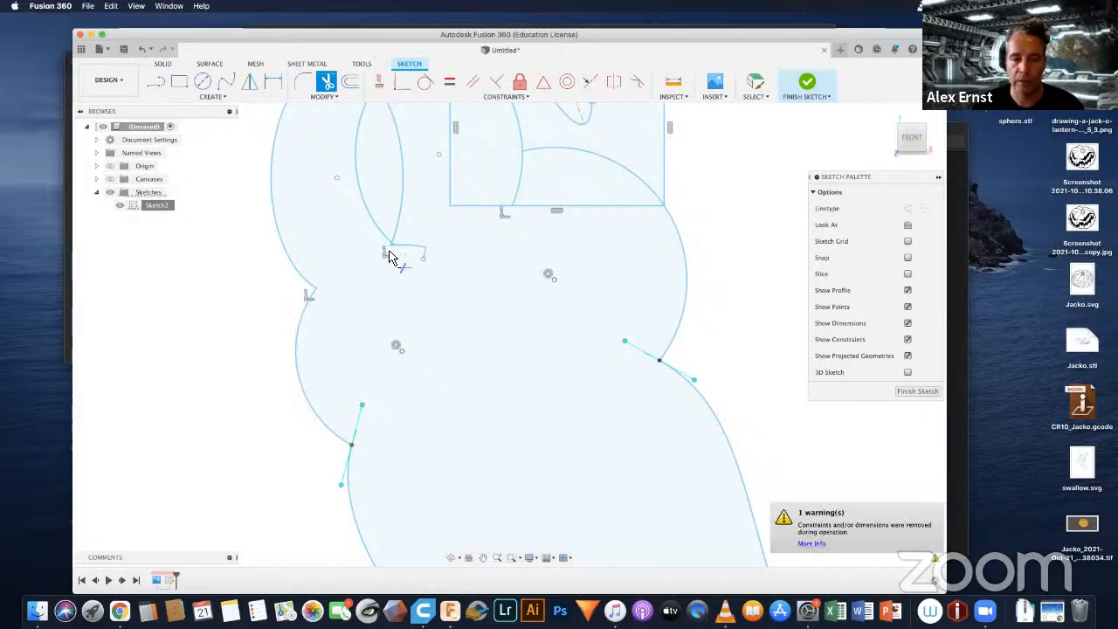
Step: Trim the leftover arc fragments beneath the left hand's curled fingers and the two arcs where the curled-finger ellipses overlap
left_click(410, 250)
scroll(410, 250, "up", 5)
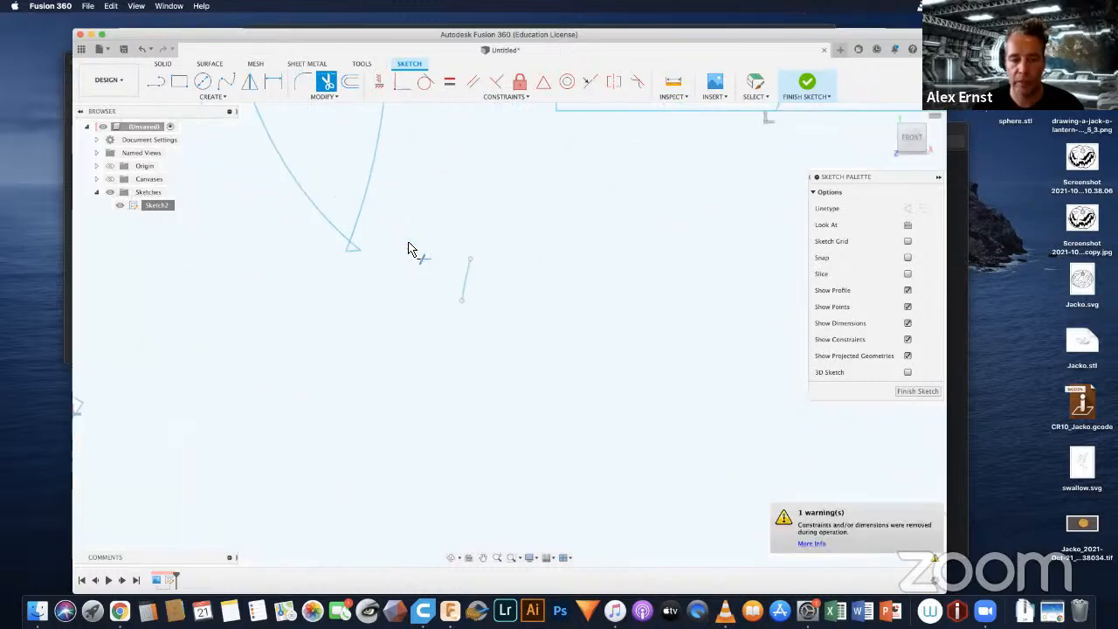
left_click(468, 281)
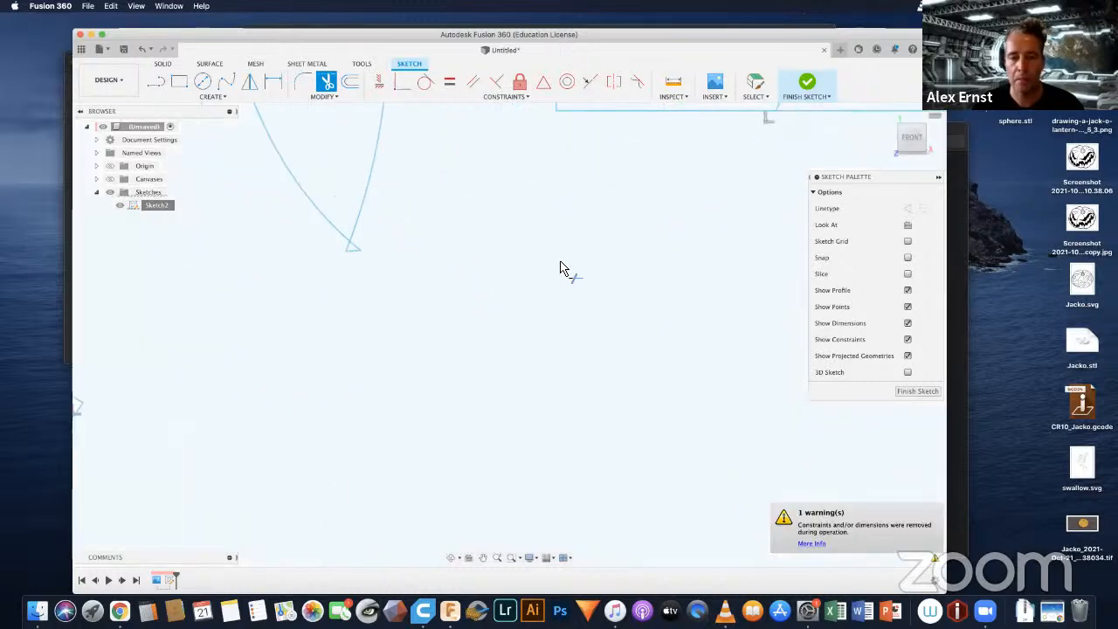
scroll(567, 275, "down", 5)
mouse_move(645, 292)
middle_mouse_down()
mouse_move(567, 427)
mouse_move(539, 416)
middle_mouse_up()
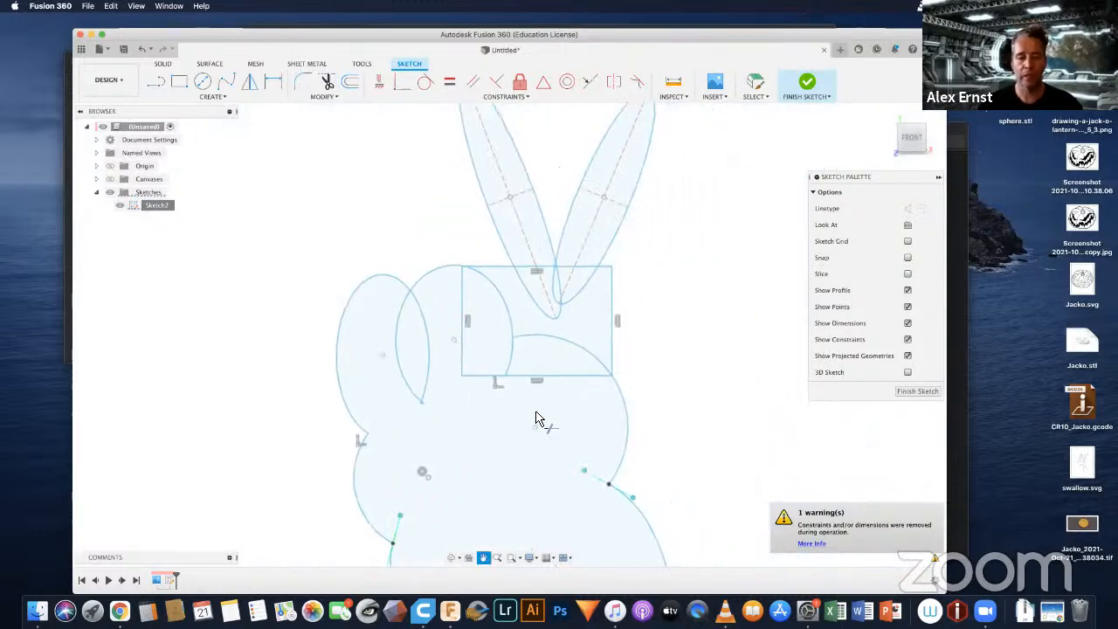
left_click(392, 356)
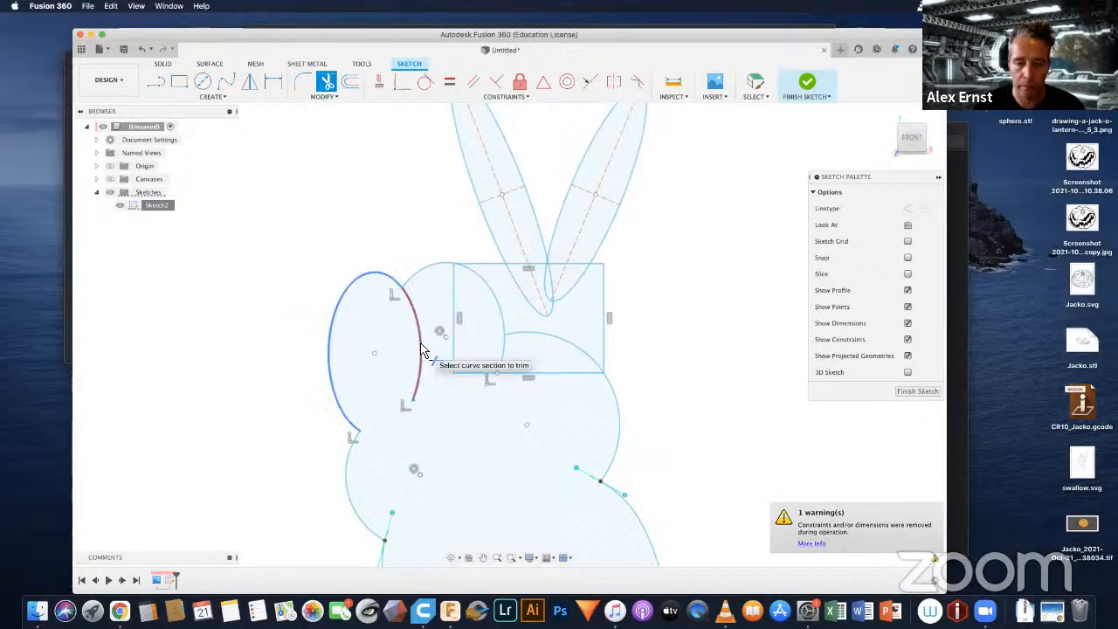
left_click(425, 356)
Step: Trim the left hand rectangle's inner side and bottom edge, plus the curled-finger and circle arcs inside the rectangle
left_click(455, 297)
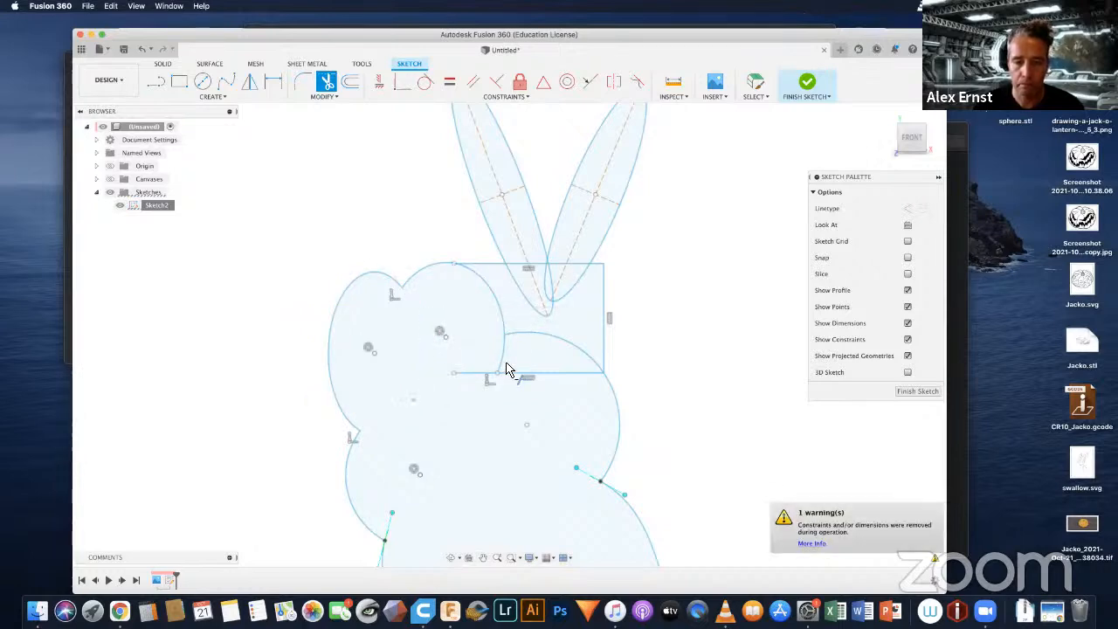
left_click(476, 374)
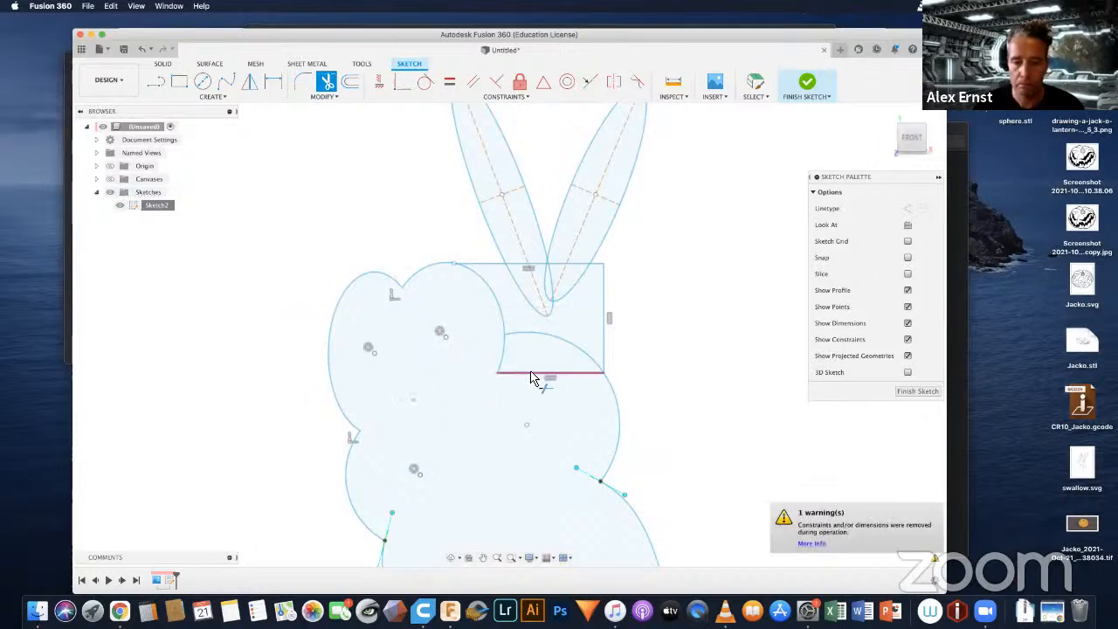
left_click(533, 376)
left_click(504, 317)
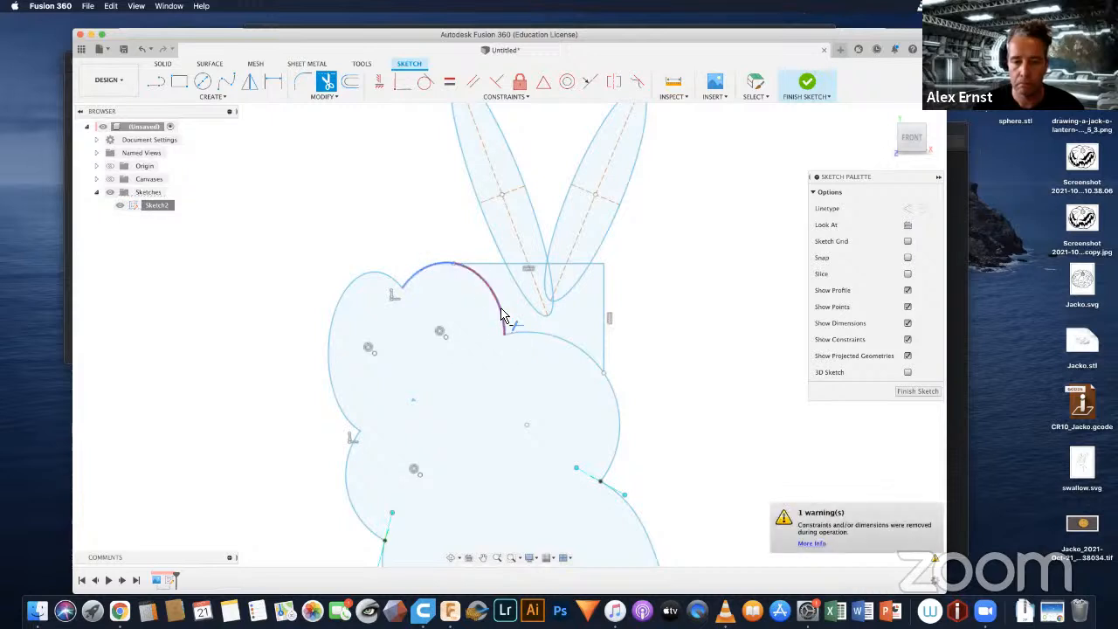
left_click(533, 338)
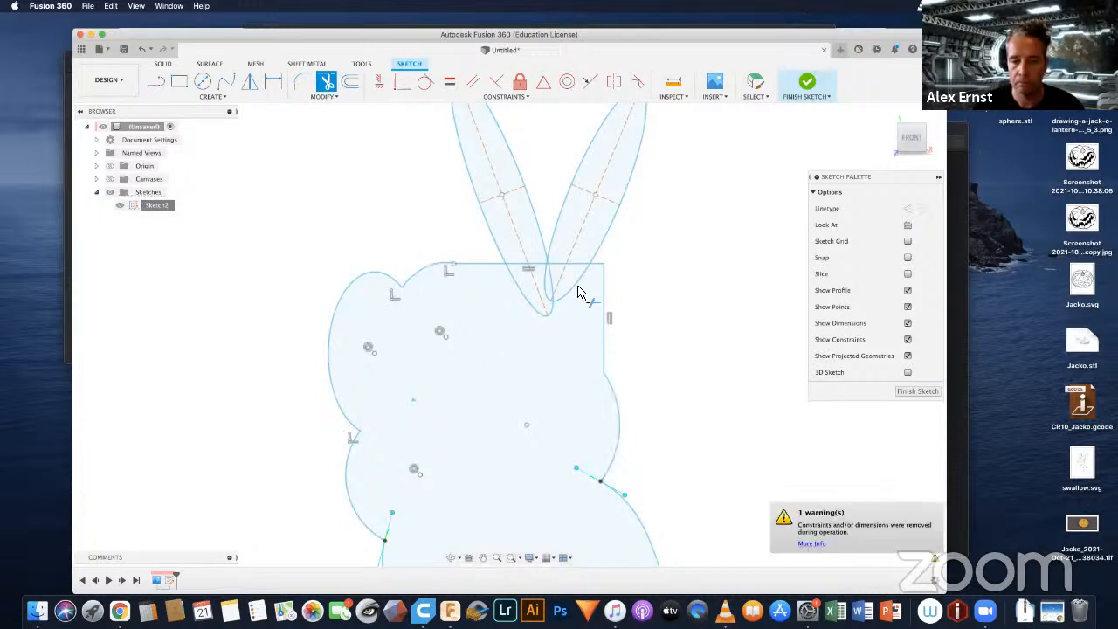
Step: Trim the two raised fingers' lower ends inside the left hand and the rectangle's top edge segments beneath both fingers
left_click(557, 285)
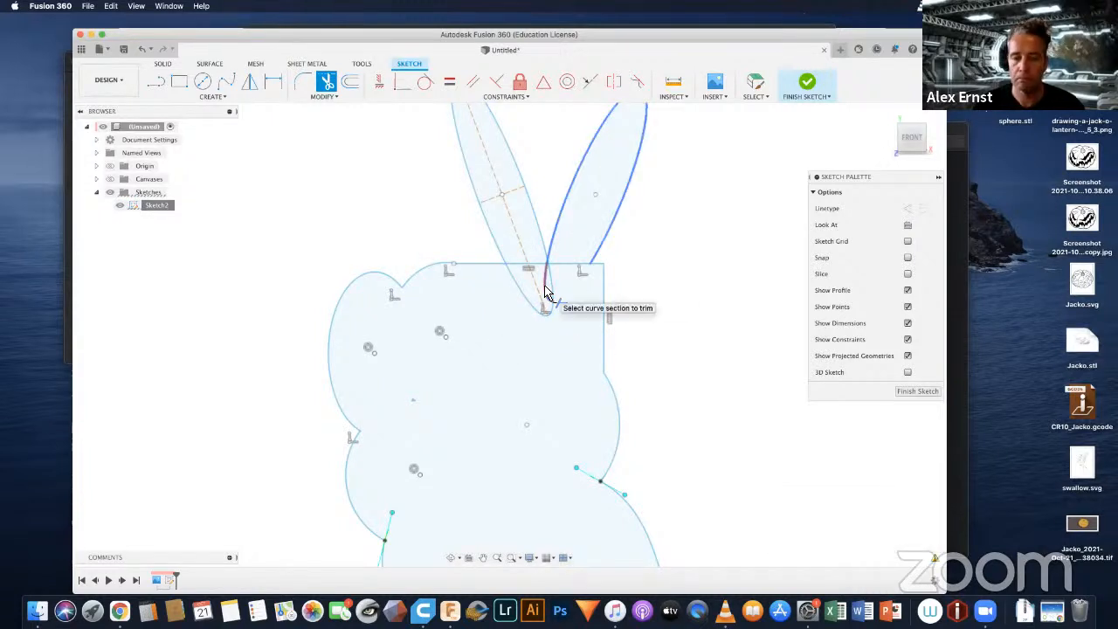
left_click(545, 293)
left_click(518, 292)
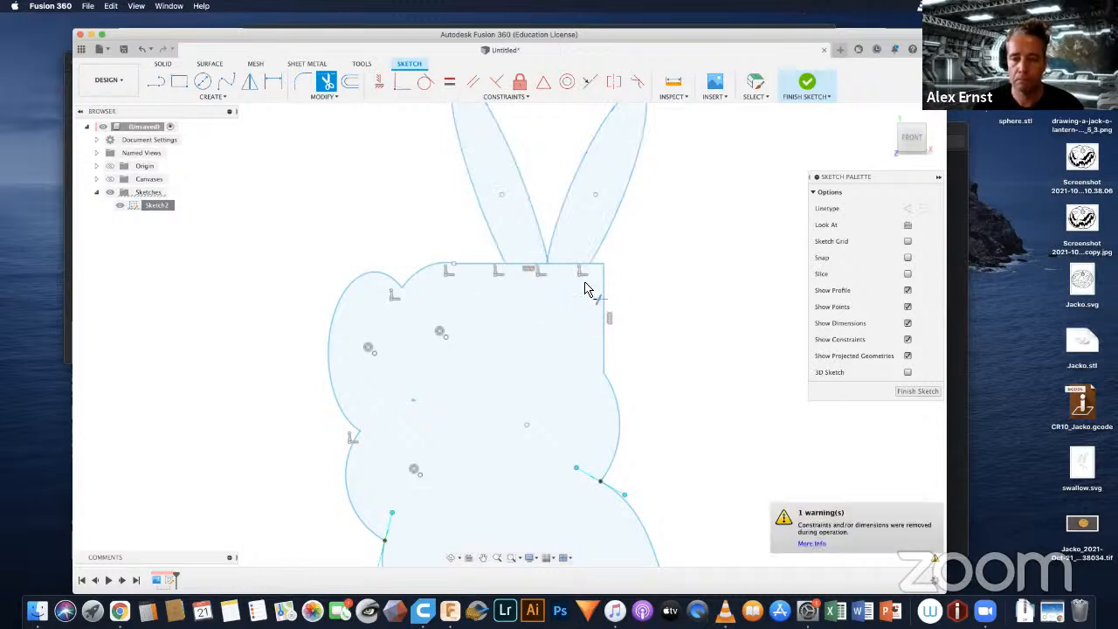
left_click(568, 270)
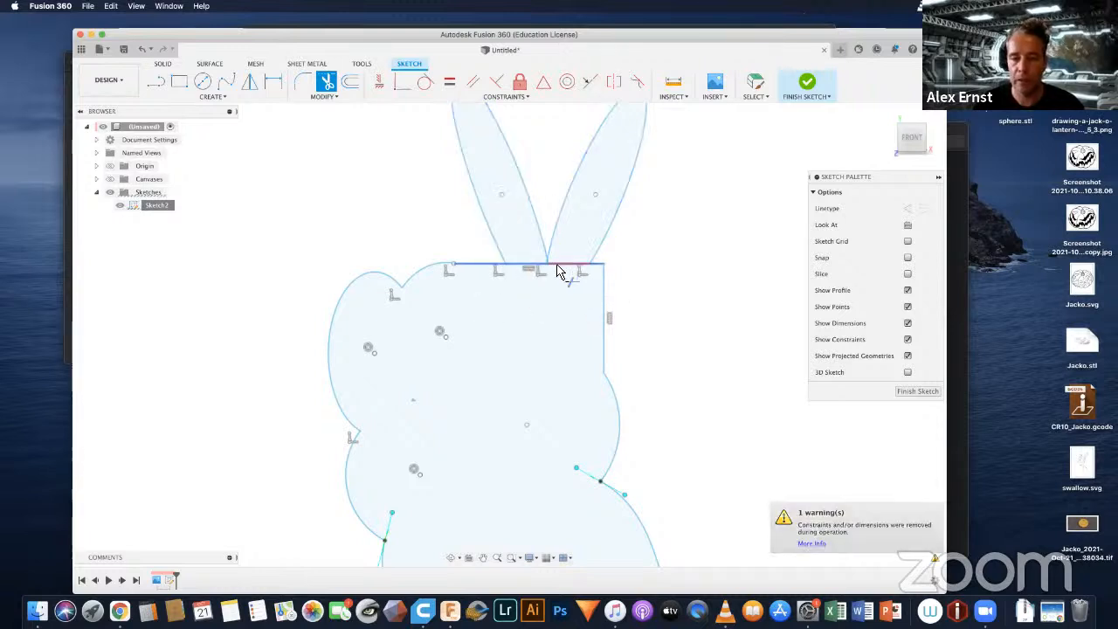
left_click(521, 267)
scroll(596, 328, "down", 5)
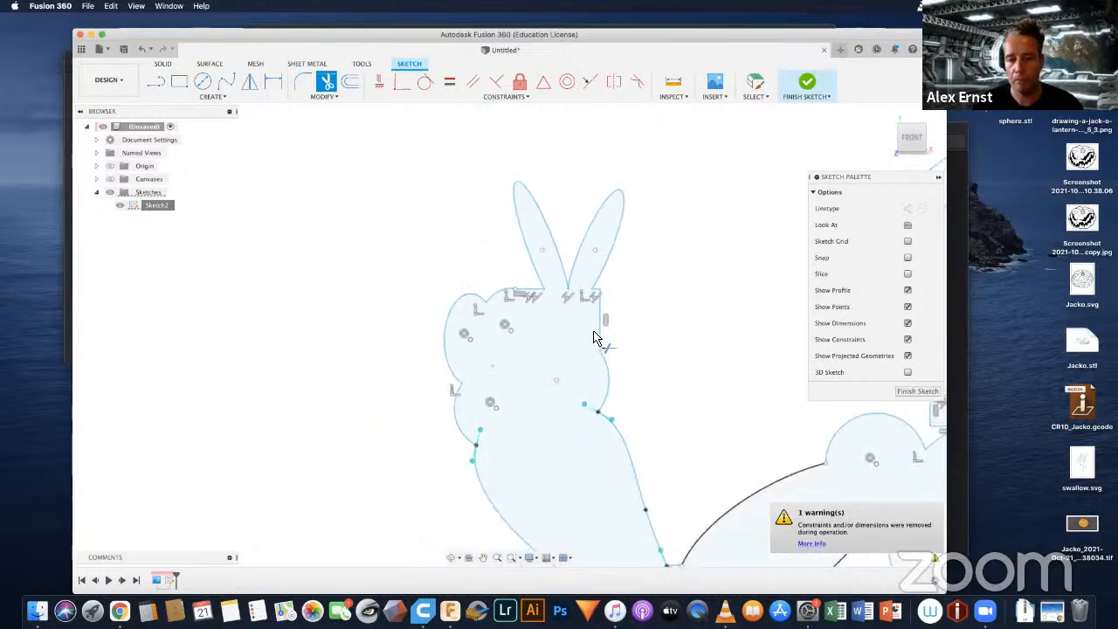
mouse_move(614, 447)
middle_mouse_down()
mouse_move(495, 379)
mouse_move(457, 379)
middle_mouse_up()
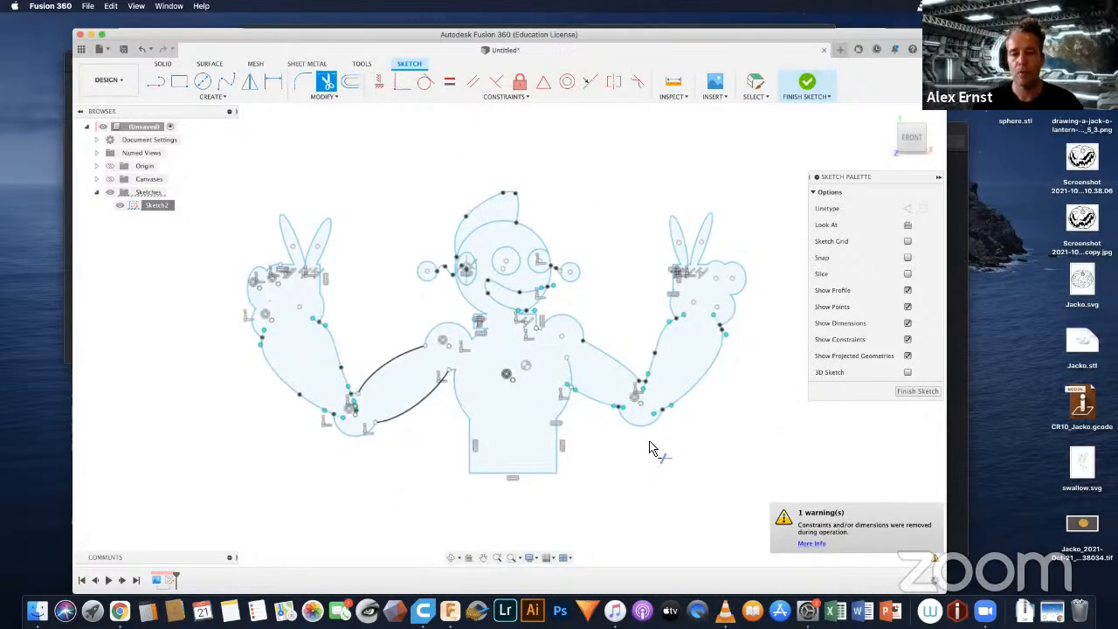
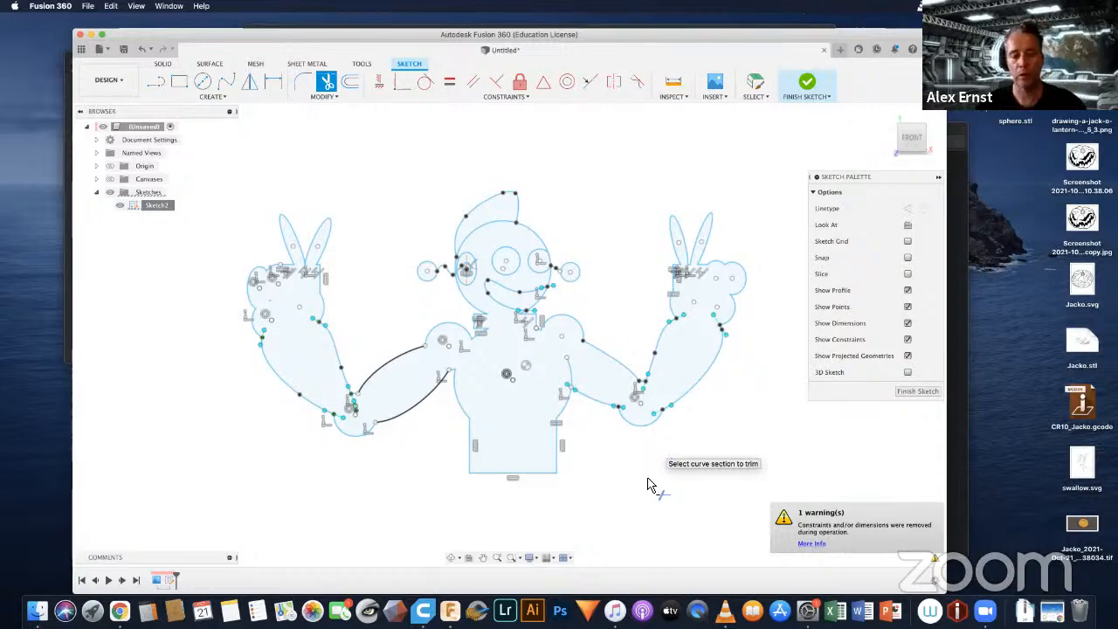
Step: Finish the trimmed robot sketch and leave sketch editing
scroll(593, 378, "up", 5)
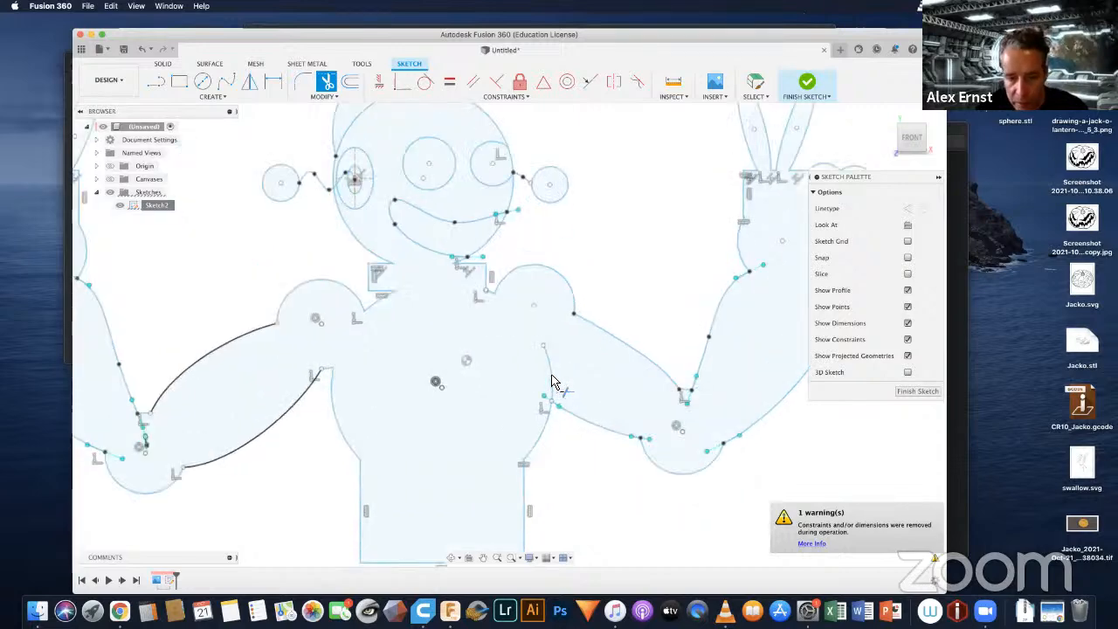
scroll(579, 465, "down", 6)
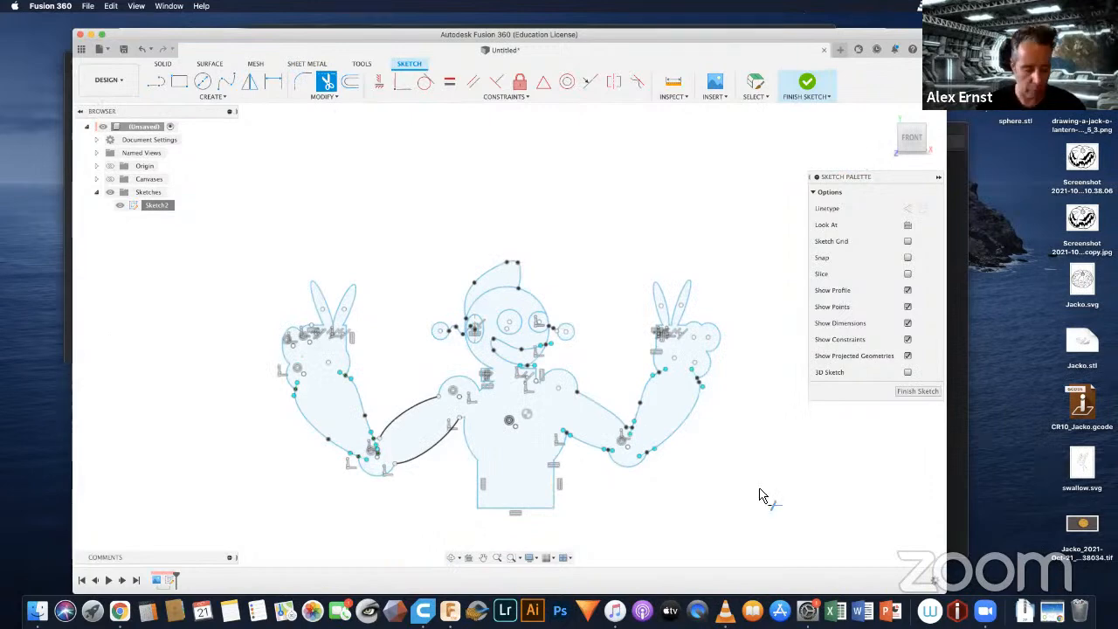
left_click(914, 392)
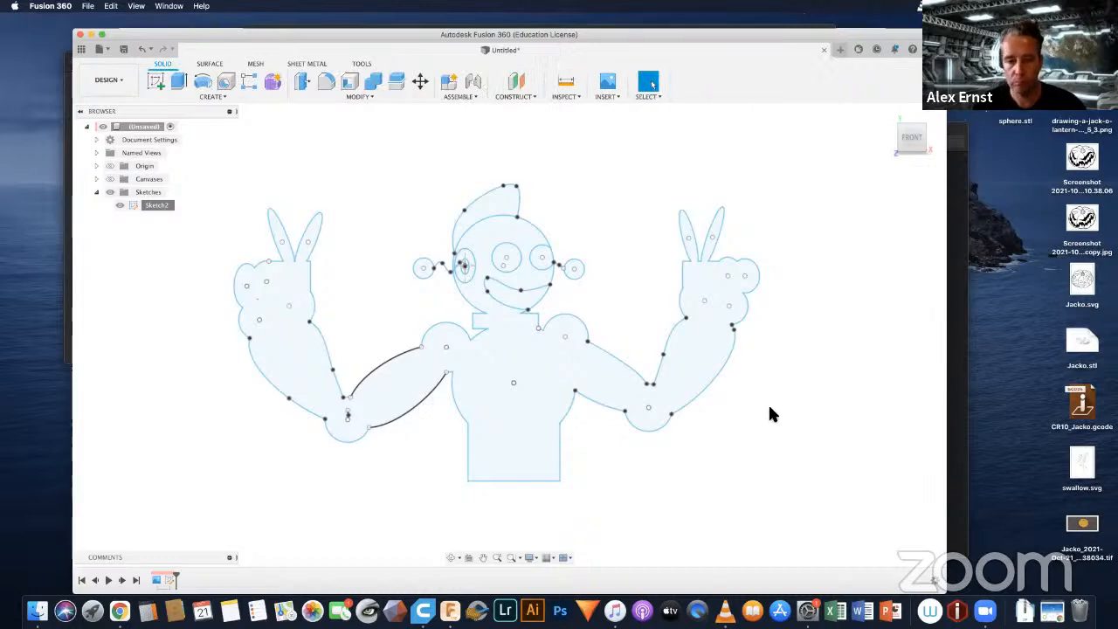
mouse_move(764, 410)
middle_mouse_down("shift")
mouse_move(751, 406)
mouse_move(766, 361)
mouse_move(715, 378)
mouse_move(739, 392)
mouse_move(735, 384)
middle_mouse_up("shift")
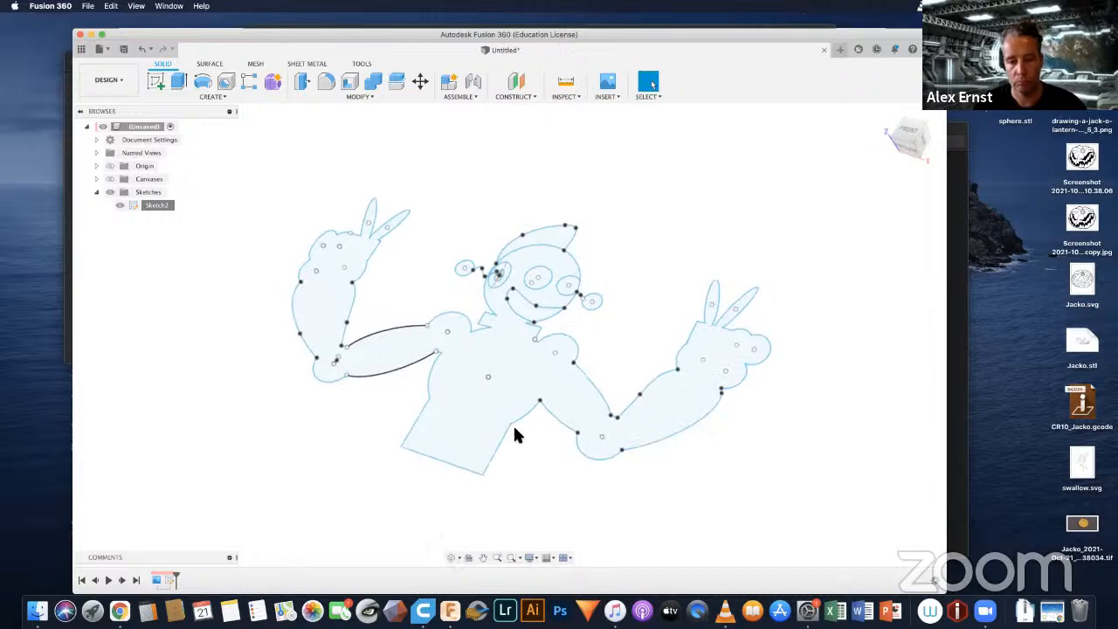
scroll(523, 445, "up", 3)
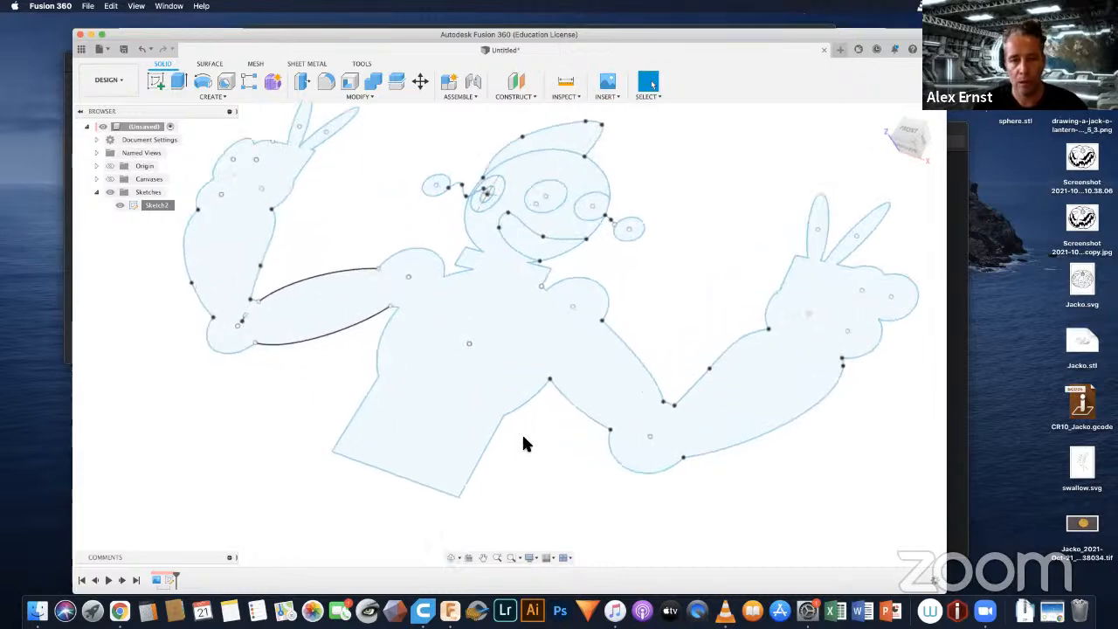
scroll(522, 445, "down", 2)
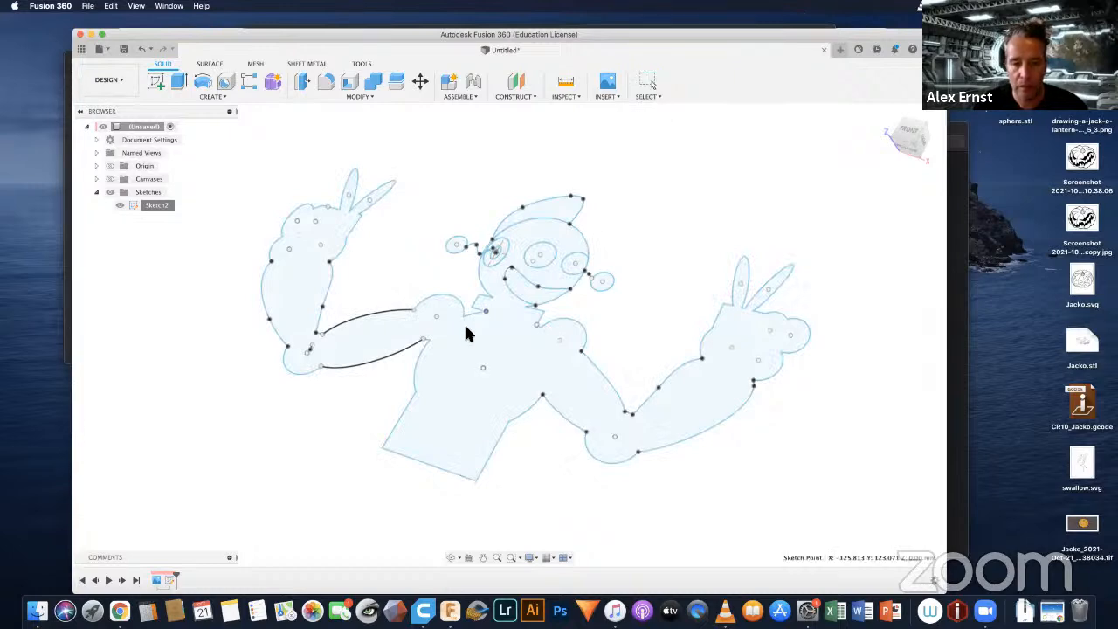
left_click(485, 314)
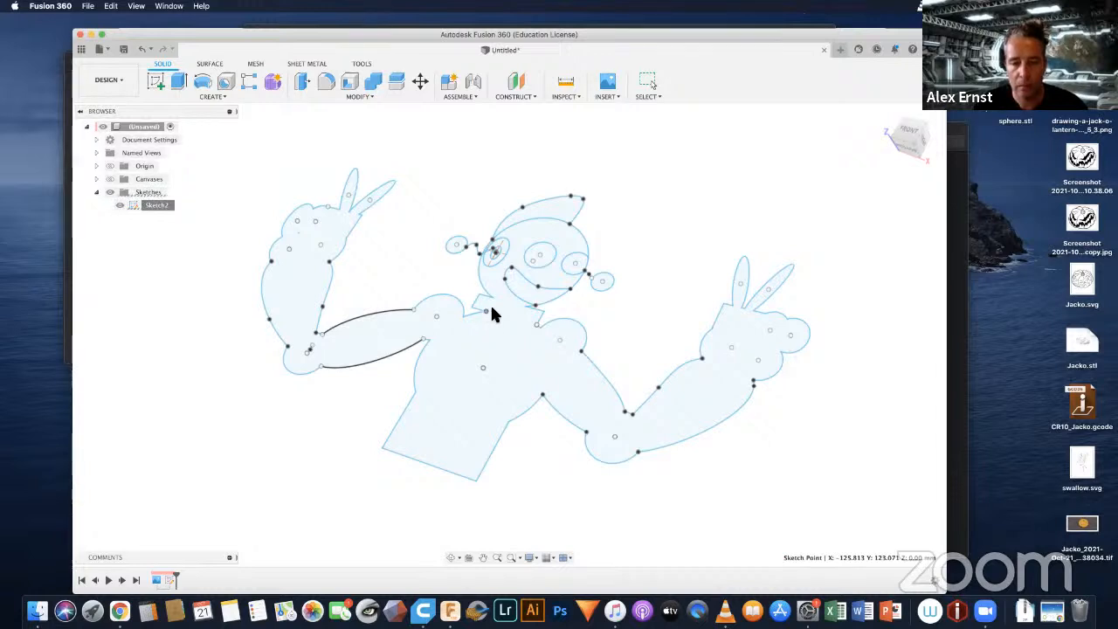
scroll(489, 322, "down", 2)
scroll(489, 321, "up", 4)
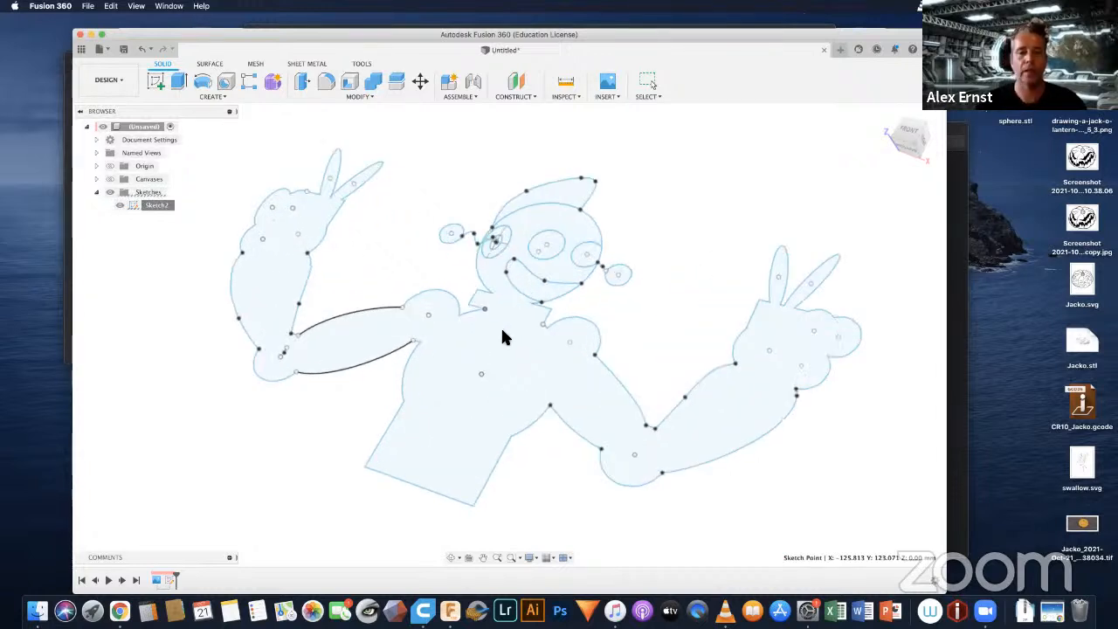
scroll(504, 340, "down", 3)
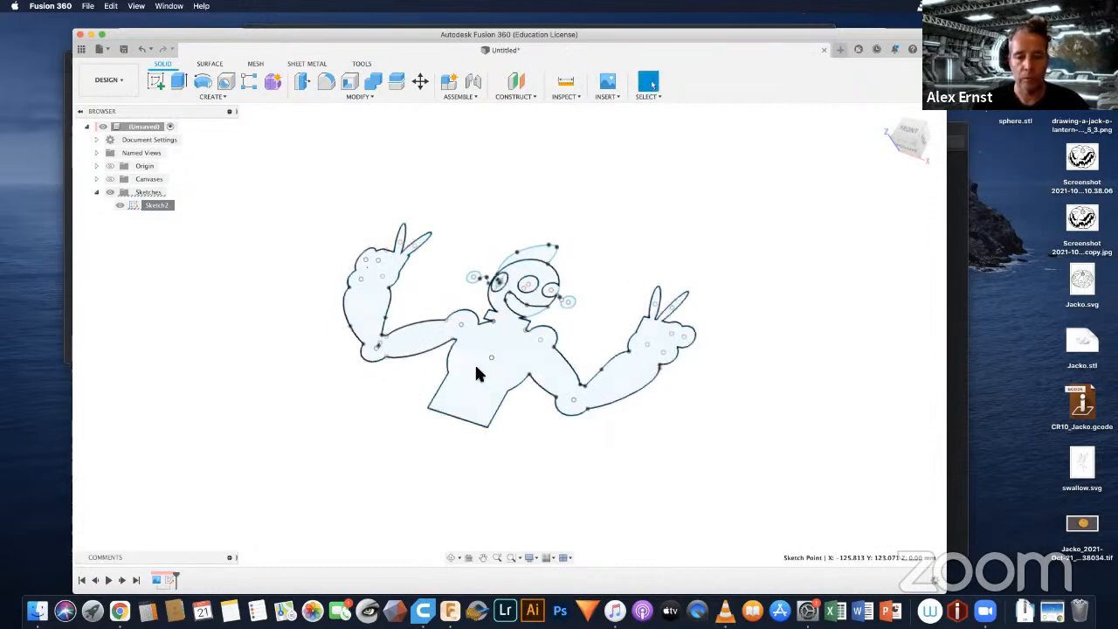
scroll(479, 352, "up", 5)
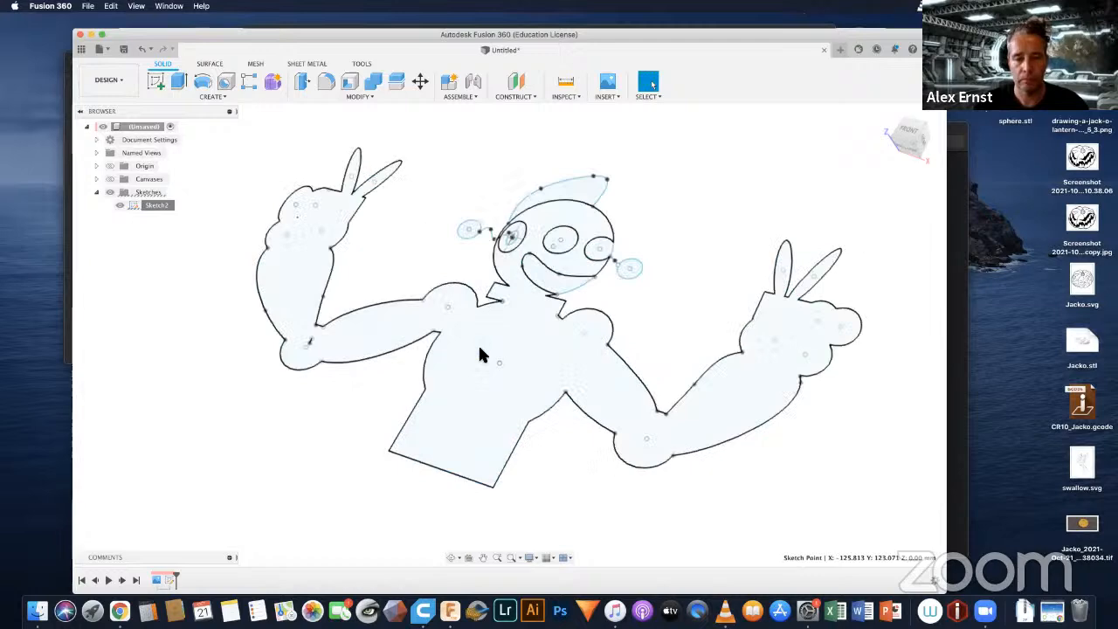
Step: Select the robot's body, mouth, hair, both antenna ball profiles, and the middle and right eye profiles together
left_click(528, 322)
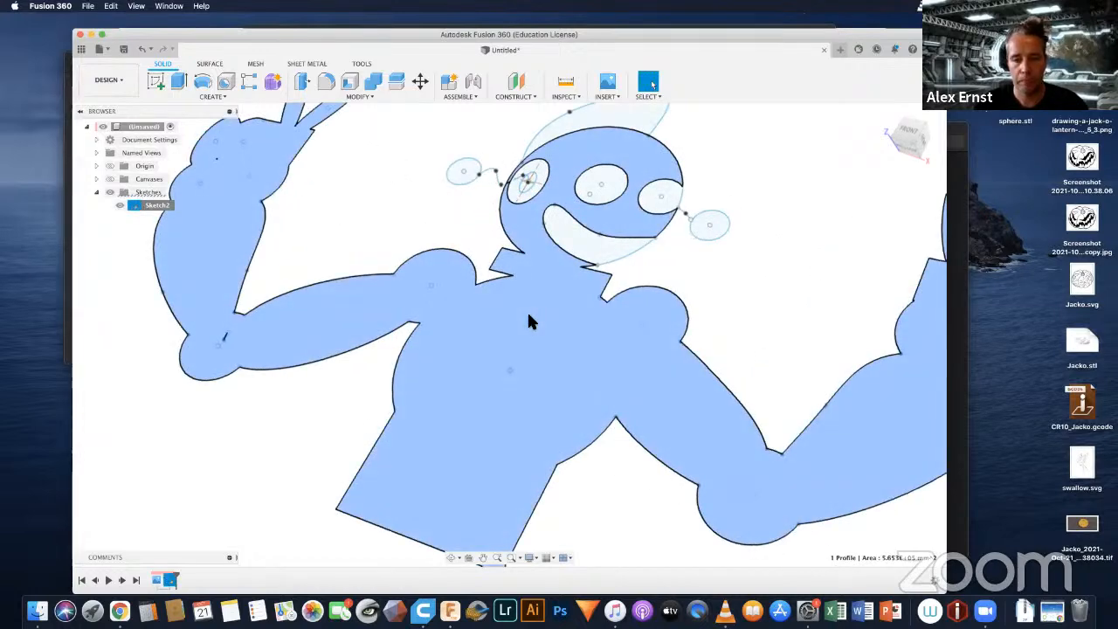
scroll(529, 322, "down", 3)
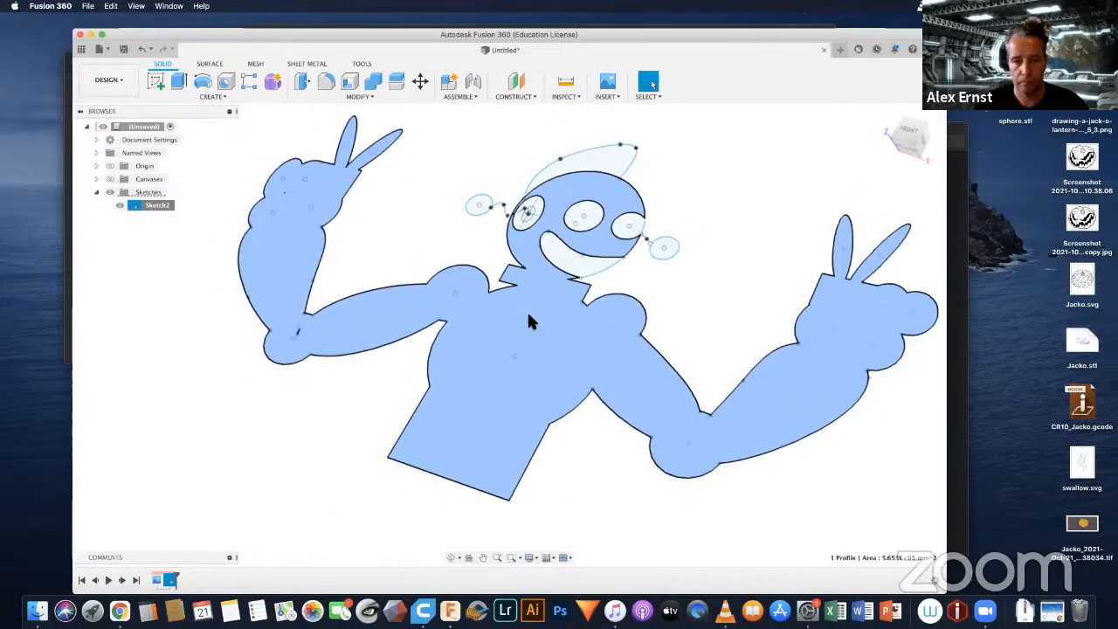
left_click(580, 262)
left_click(603, 145)
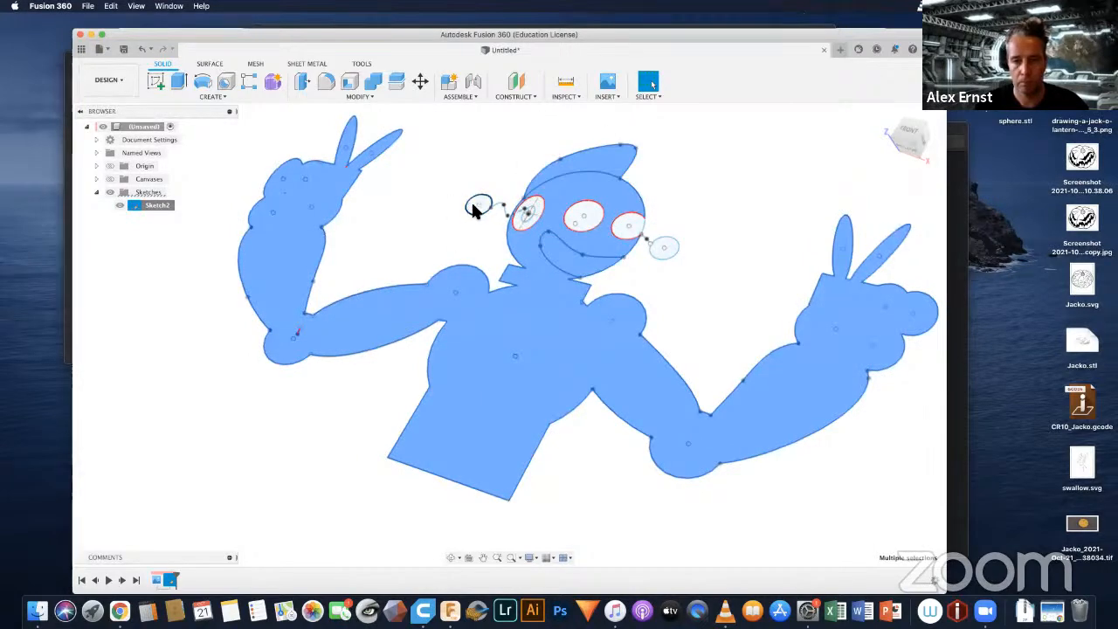
left_click(472, 207)
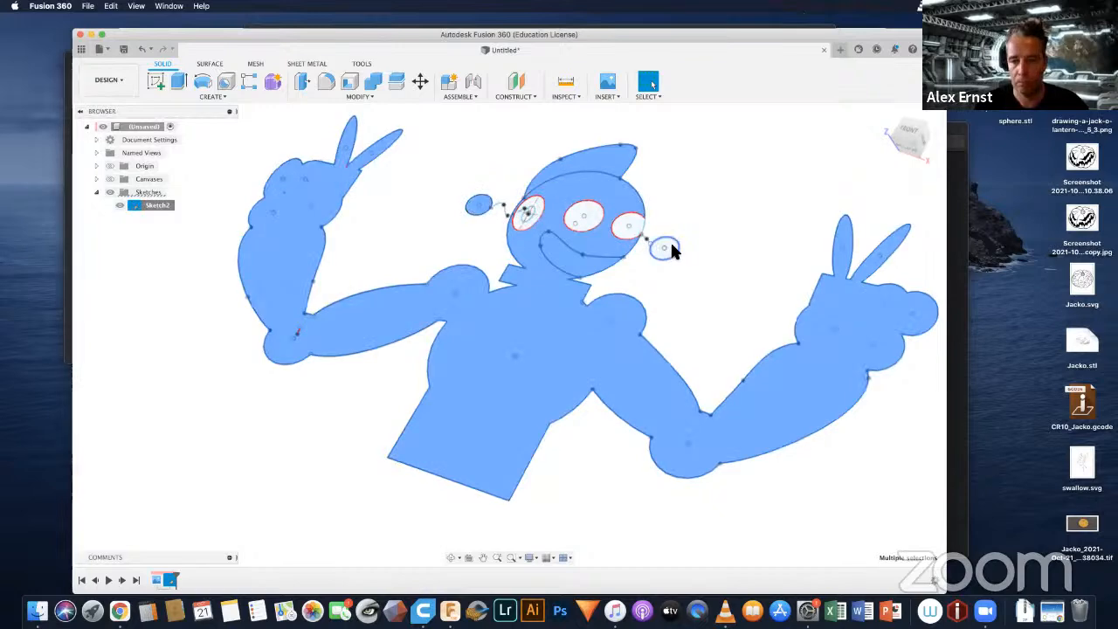
left_click(668, 243)
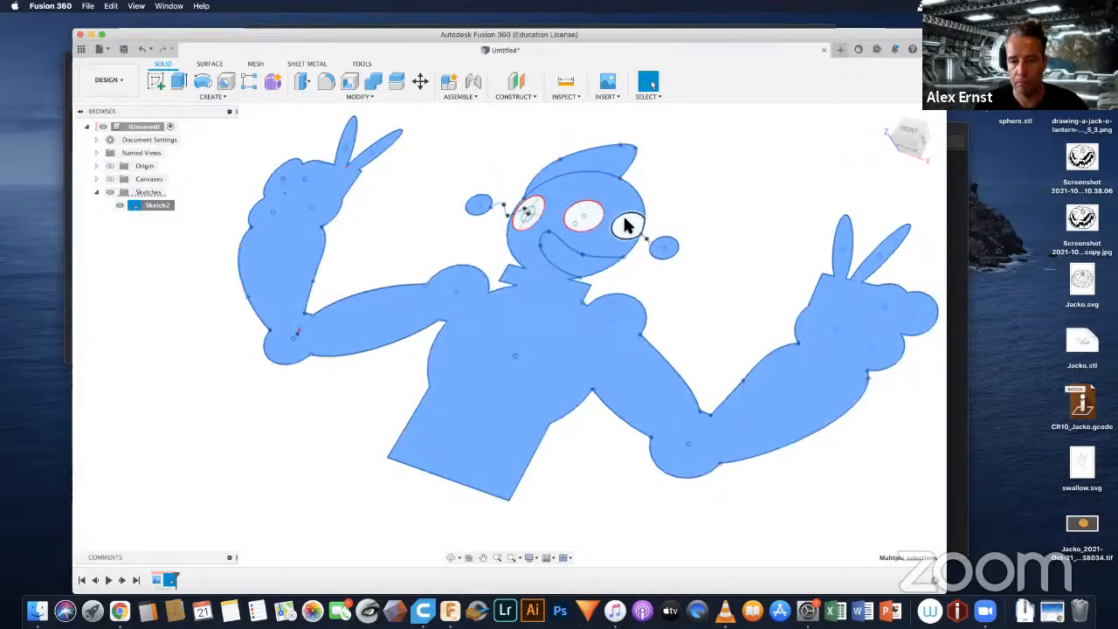
left_click(622, 224)
left_click(591, 217)
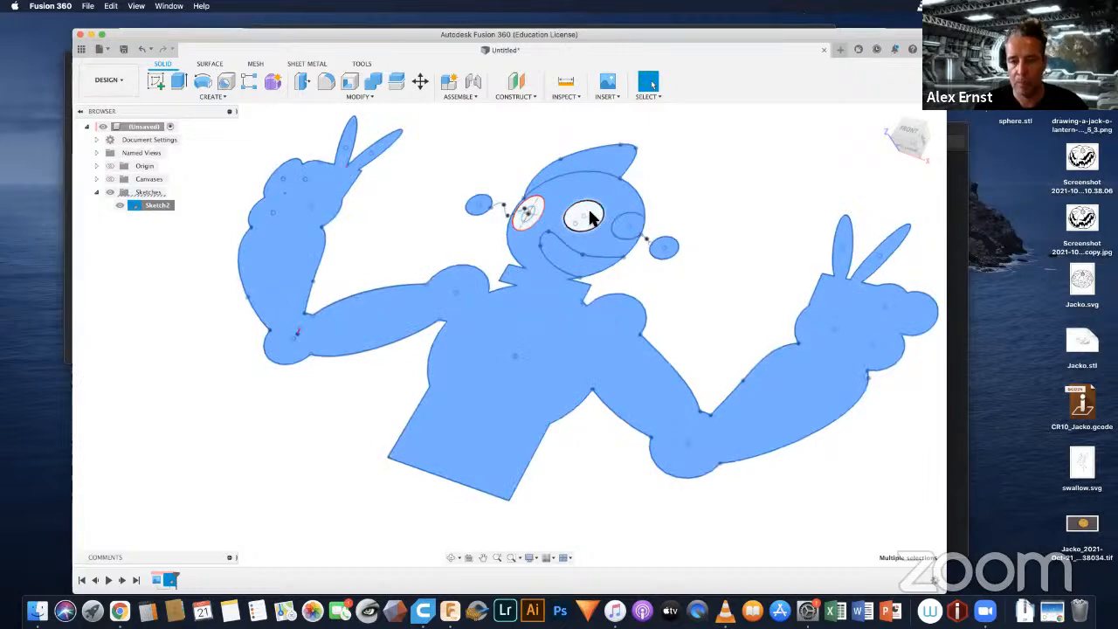
Step: Try to add the left eye's inner and outer profiles and both antenna curves to the selection
scroll(525, 219, "up", 5)
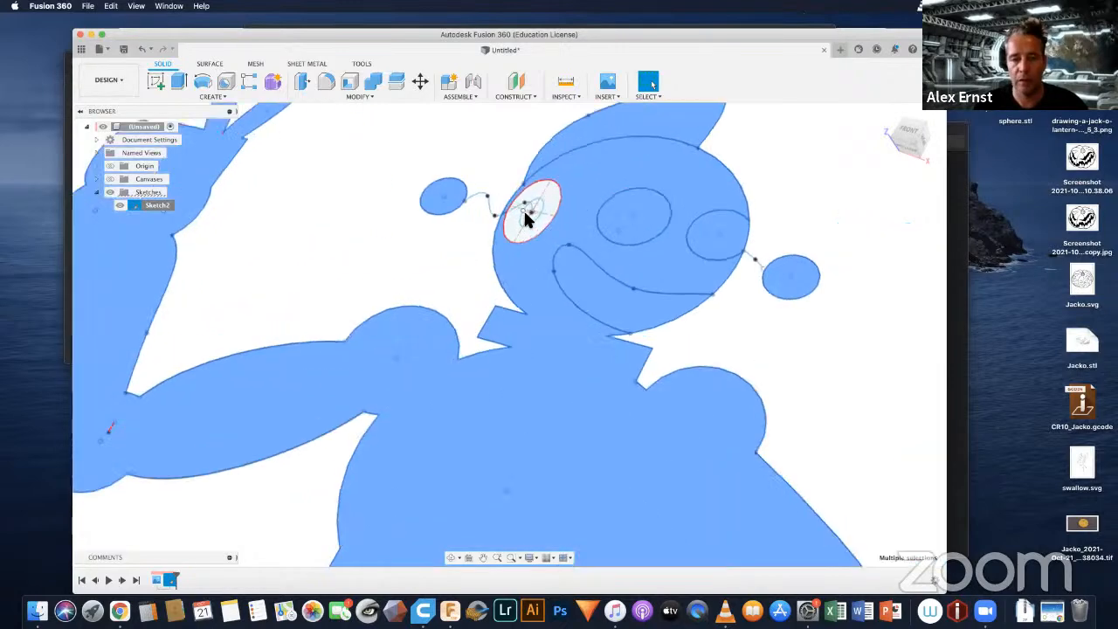
left_click(542, 231)
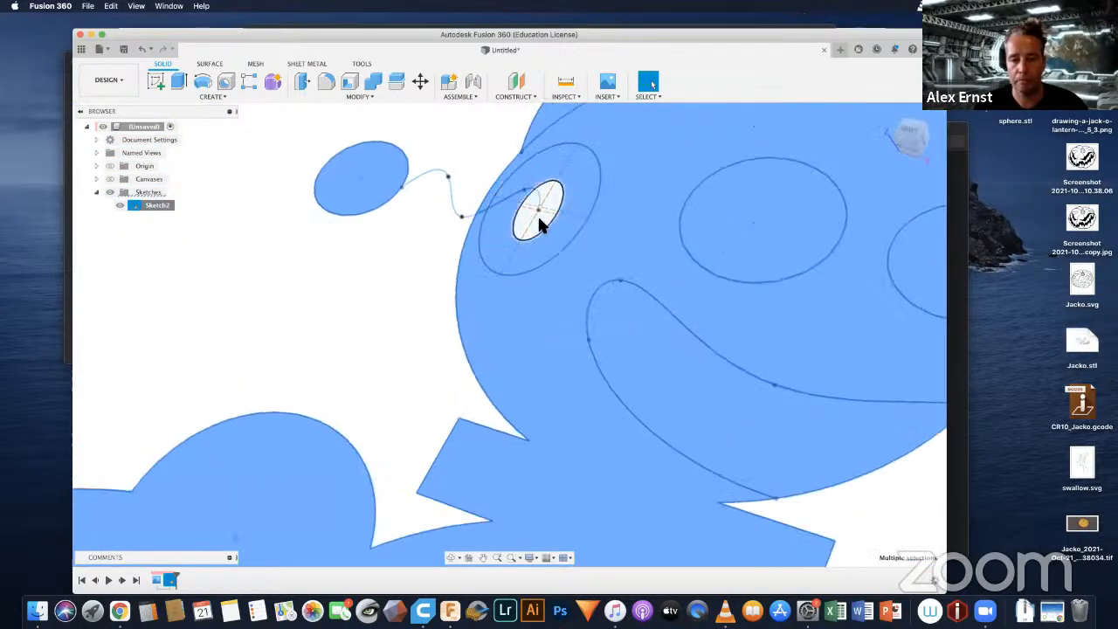
left_click(452, 201)
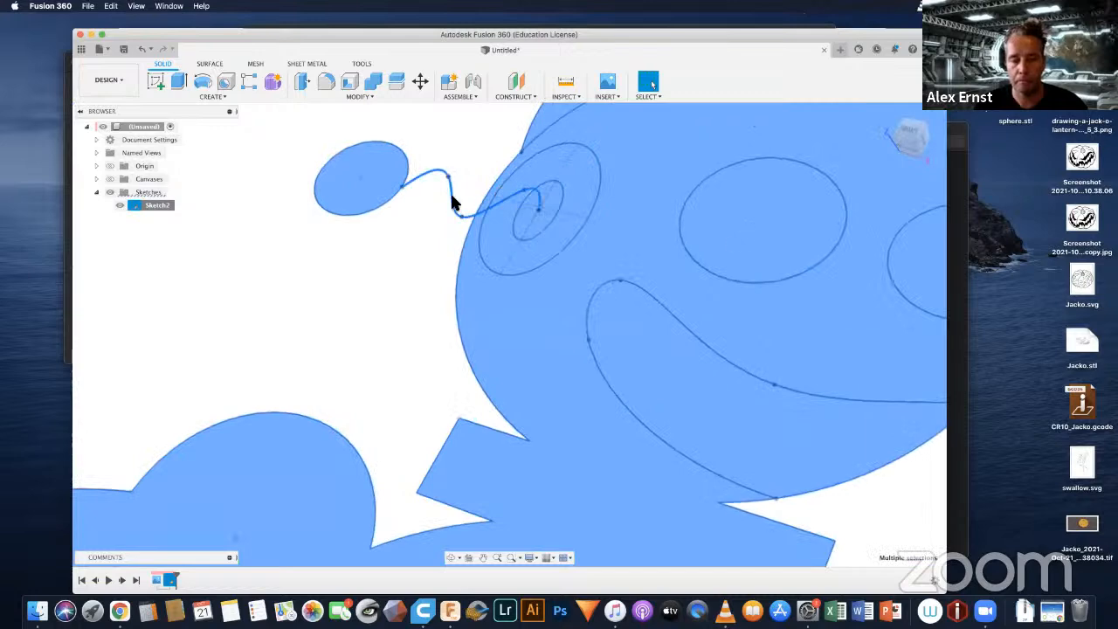
scroll(680, 197, "down", 5)
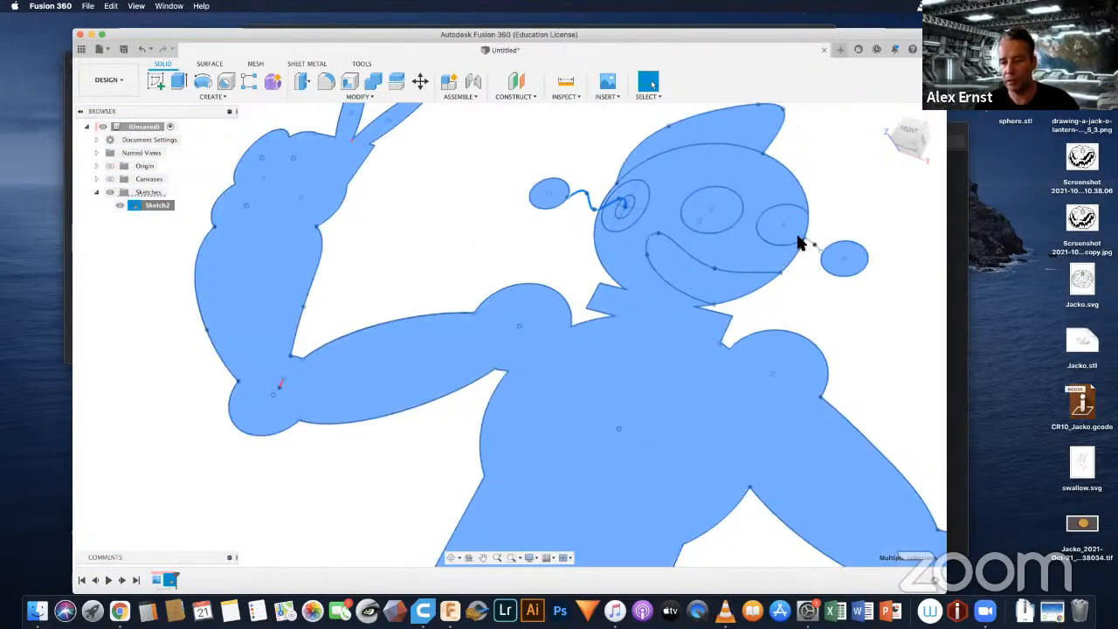
scroll(798, 239, "up", 5)
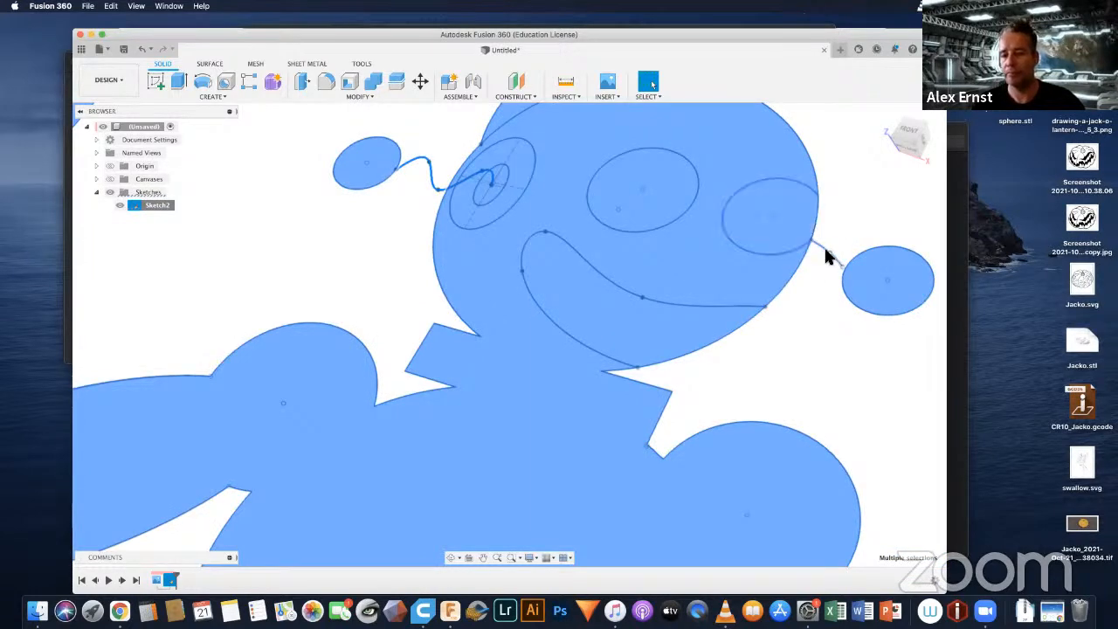
left_click(824, 246)
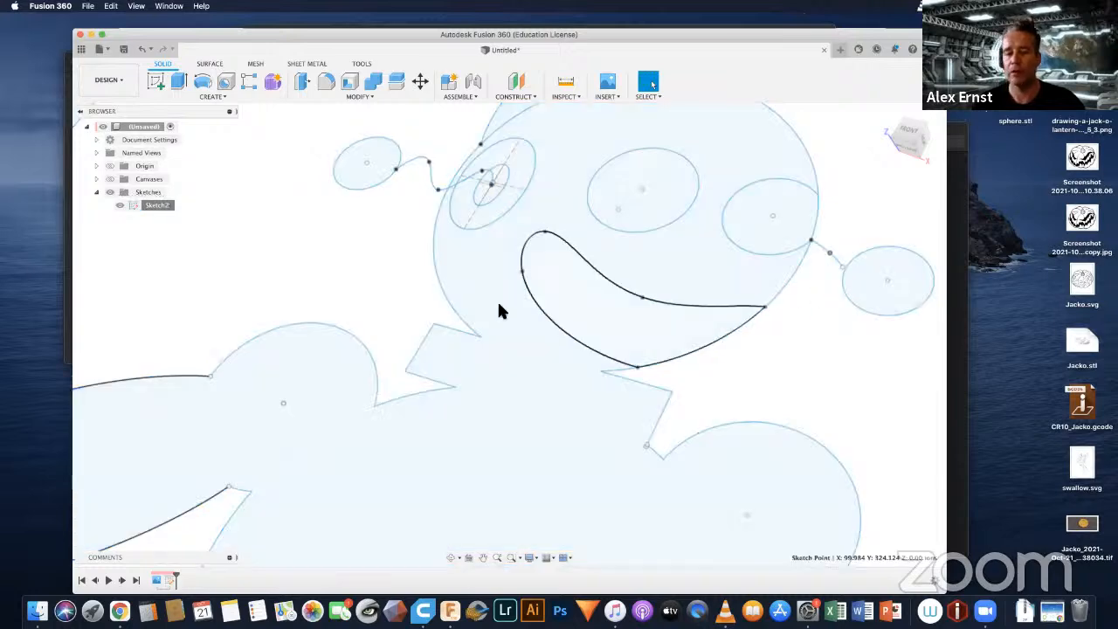
Step: Select the whole robot sketch at once and extrude all its profiles 100 mm using the New Body operation
scroll(474, 348, "down", 10)
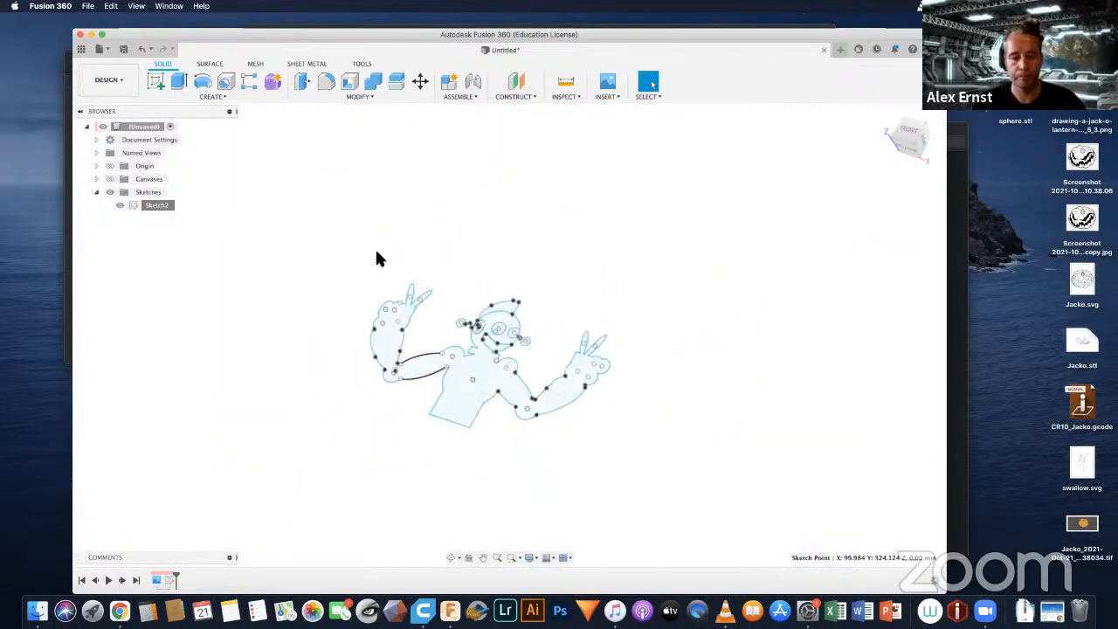
left_click_drag(305, 220, 687, 479)
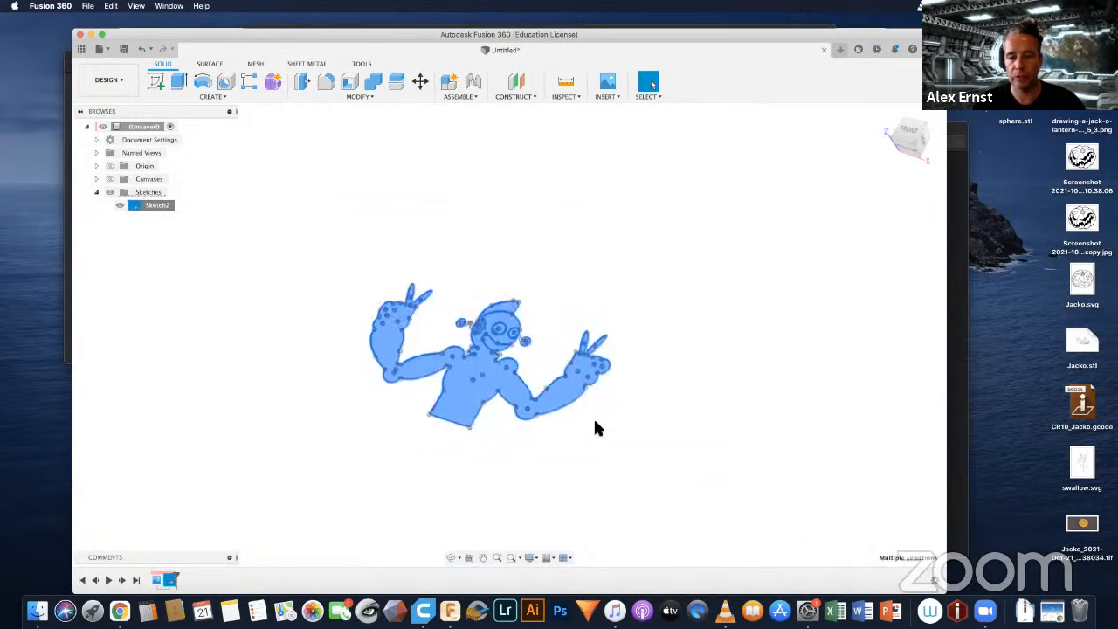
scroll(482, 384, "up", 8)
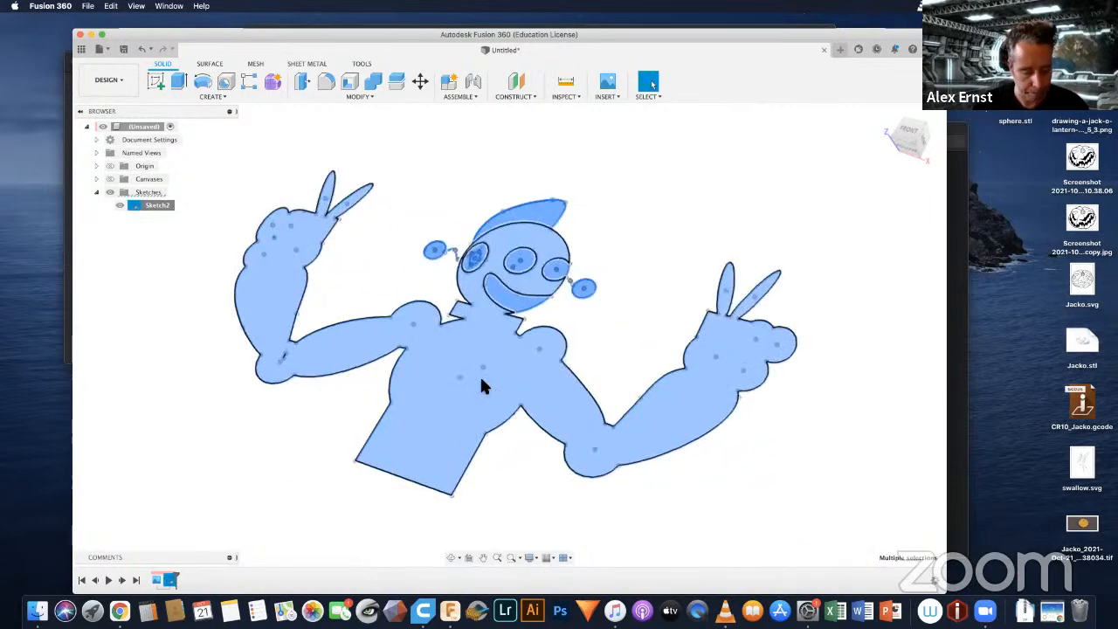
key("e")
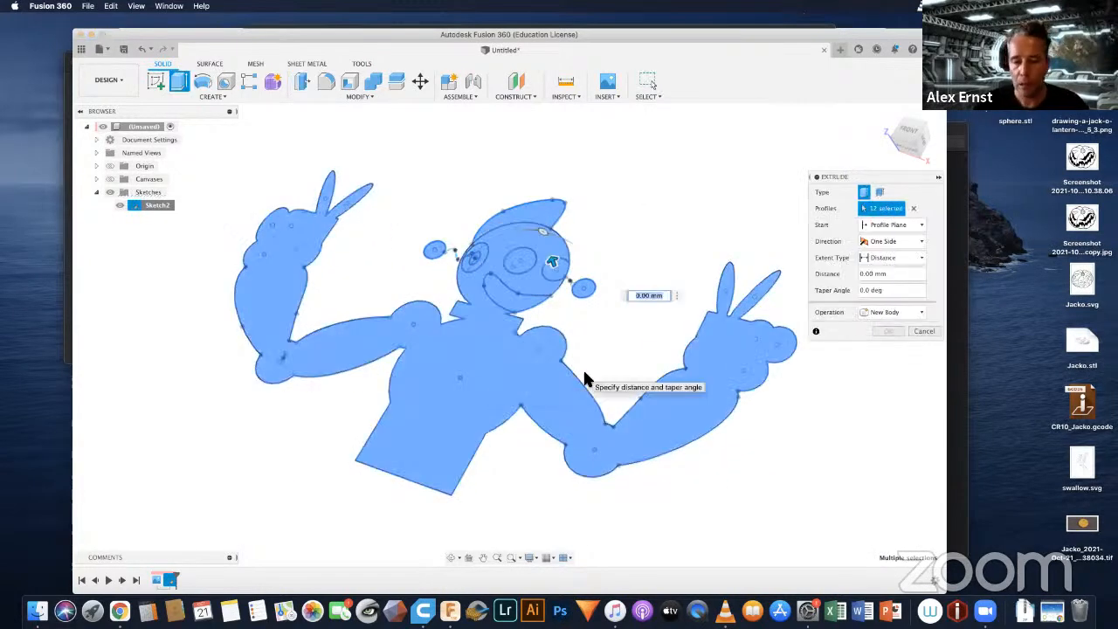
type("20")
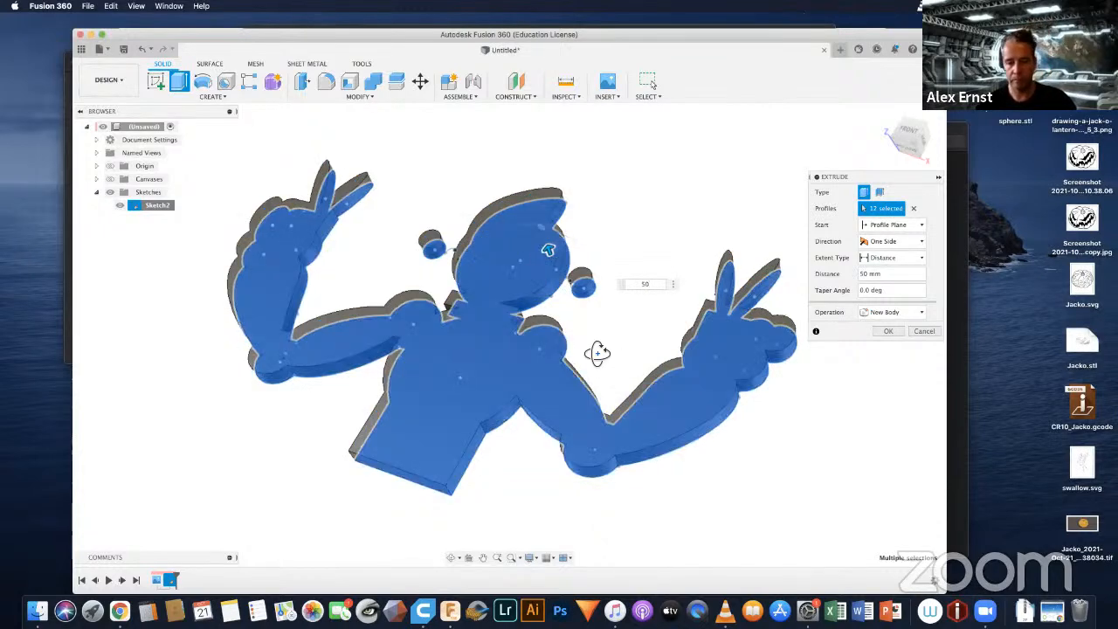
middle_click_drag(594, 355, 559, 315, "shift")
middle_click_drag(520, 279, 635, 417, "shift")
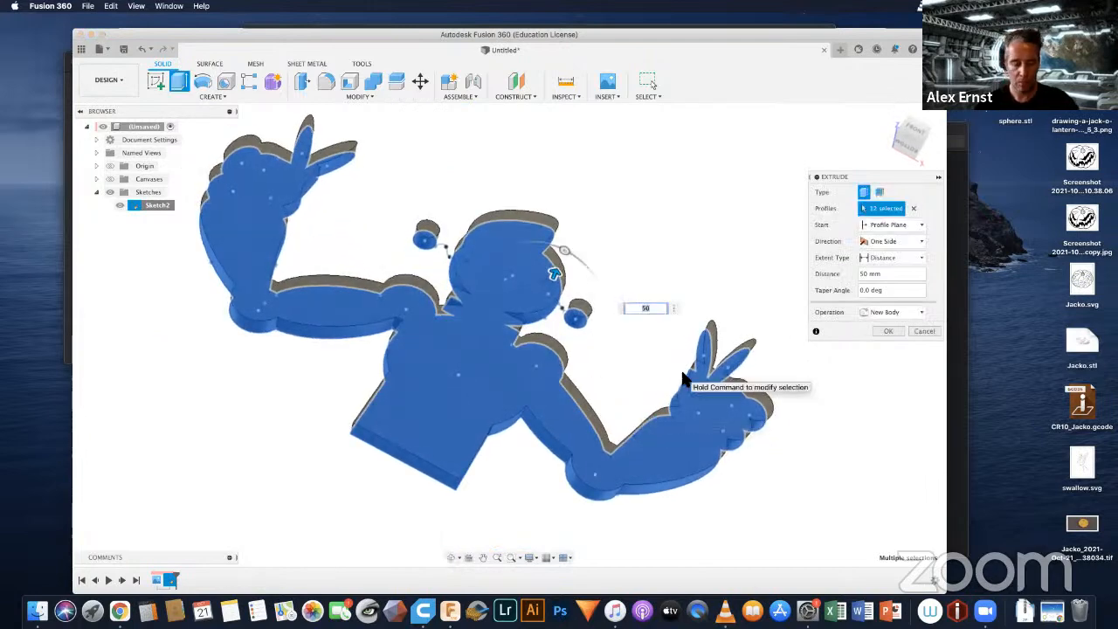
key("Return")
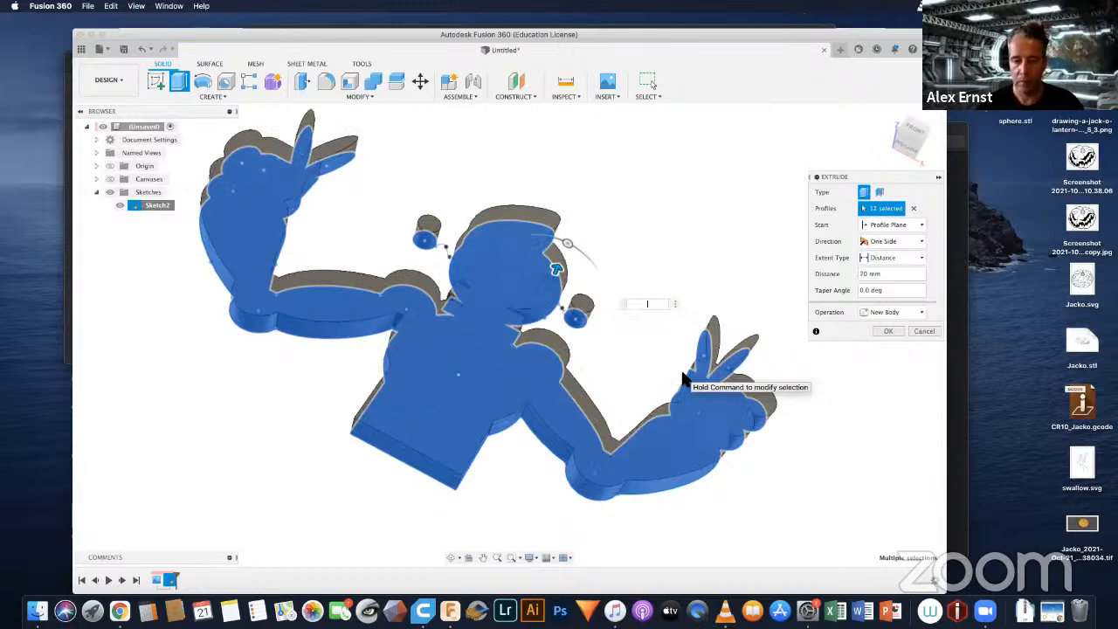
type("100")
key("Return")
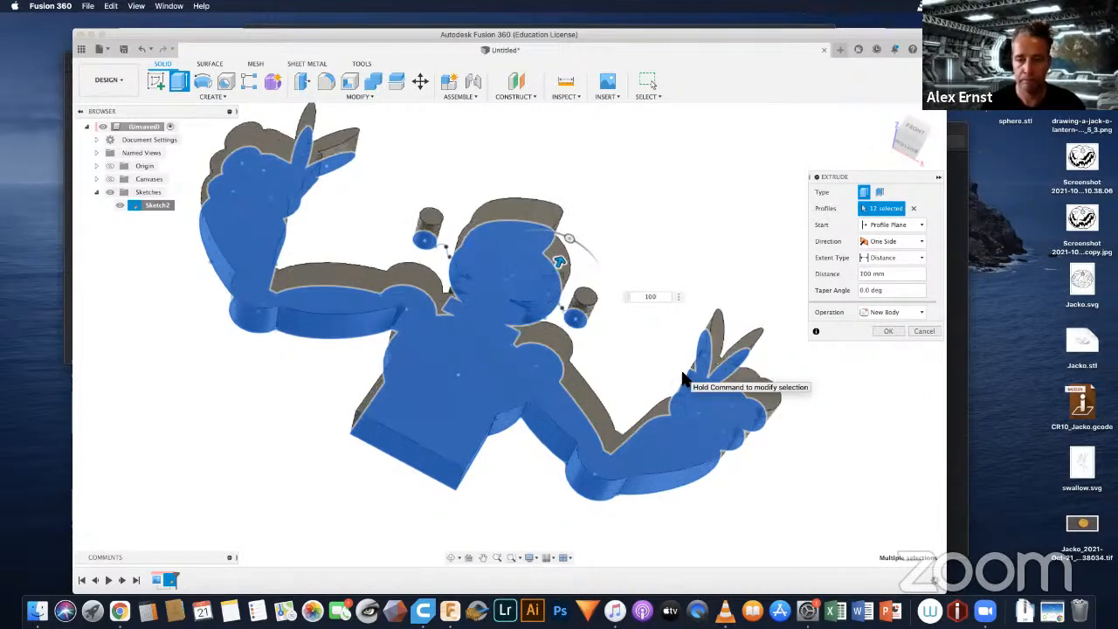
key("Return")
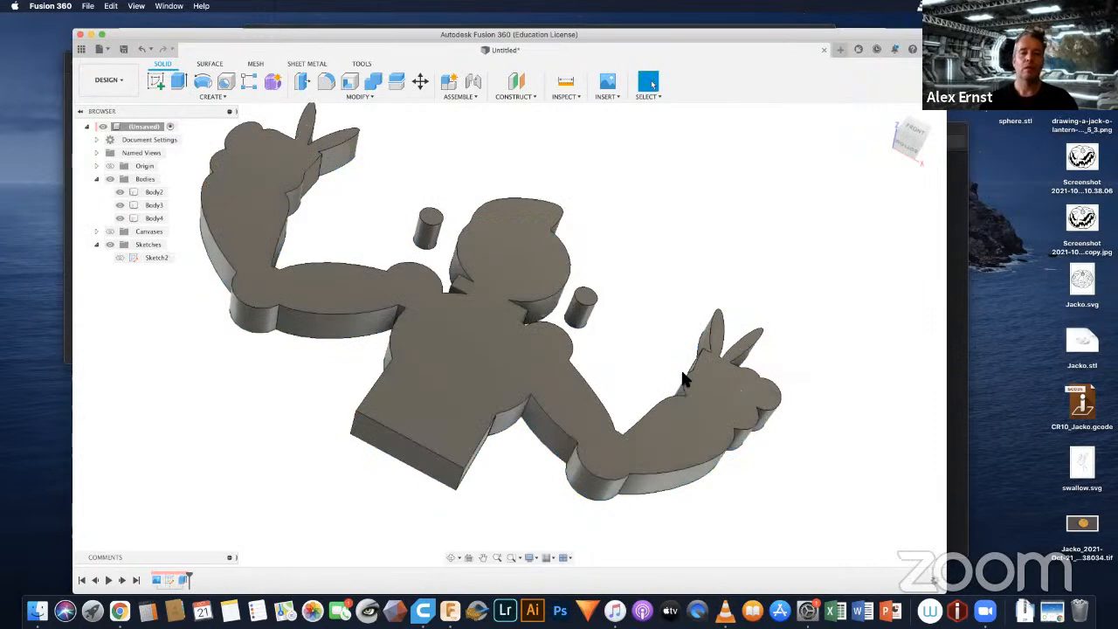
Step: Show the robot sketch again and hide the extruded robot body and both antenna ball bodies
left_click(647, 361)
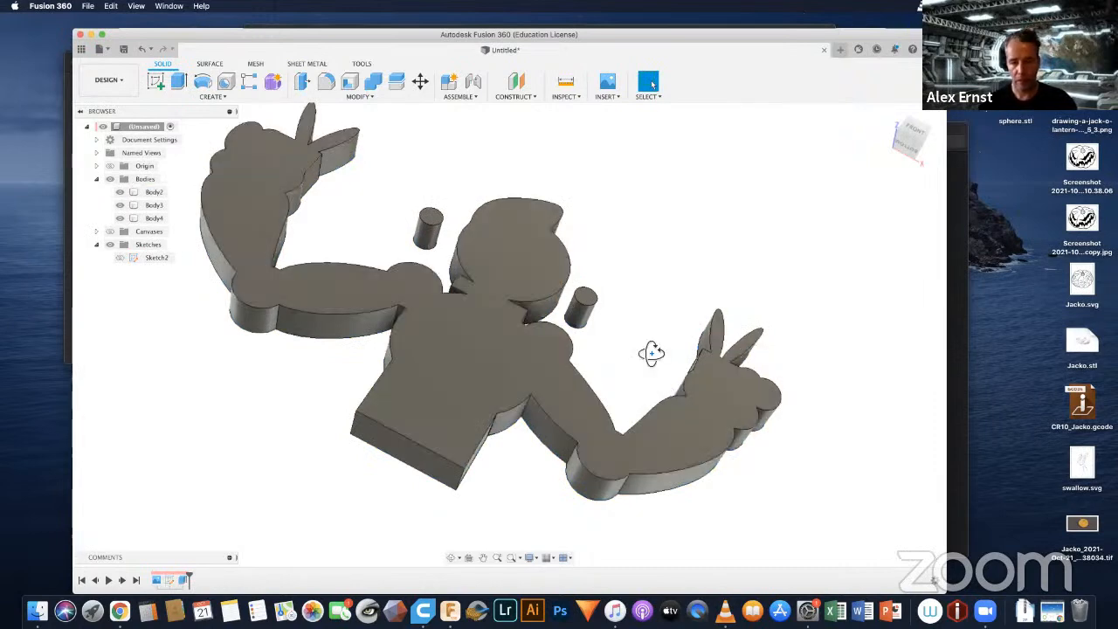
middle_click_drag(651, 353, 609, 357, "shift")
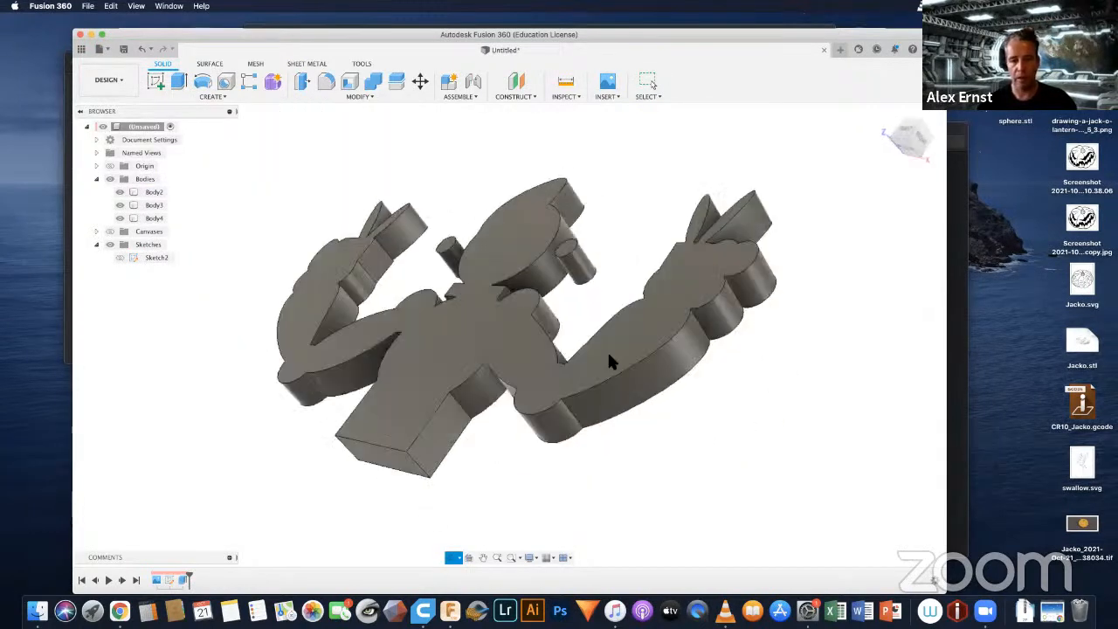
left_click(120, 257)
mouse_move(570, 301)
middle_mouse_down("shift")
mouse_move(597, 347)
mouse_move(624, 337)
mouse_move(608, 344)
middle_mouse_up("shift")
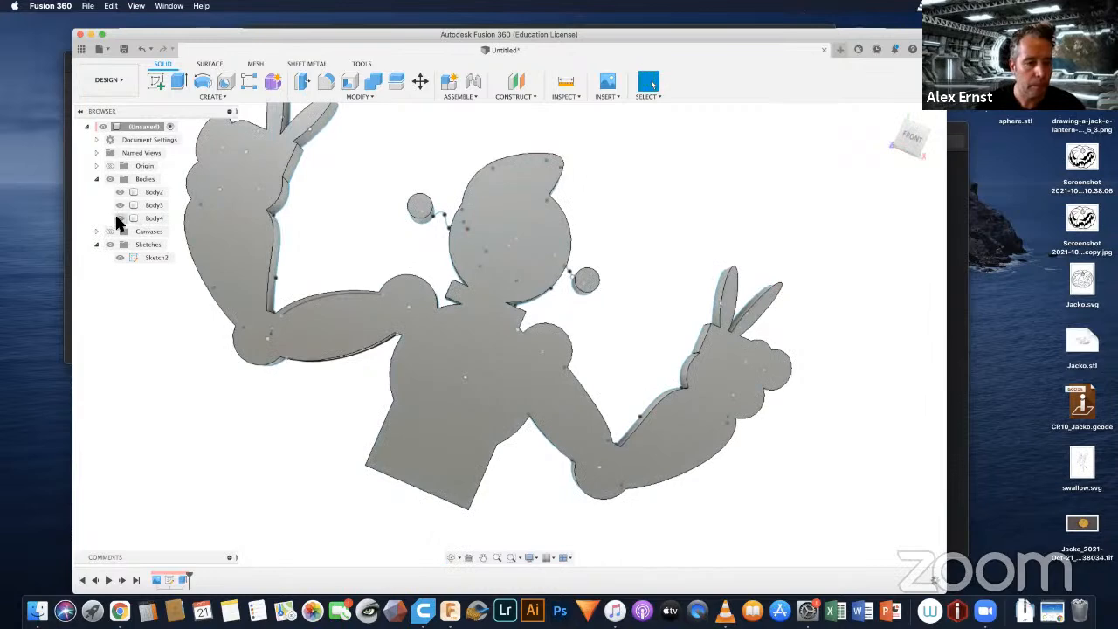
left_click(115, 206)
left_click(120, 191)
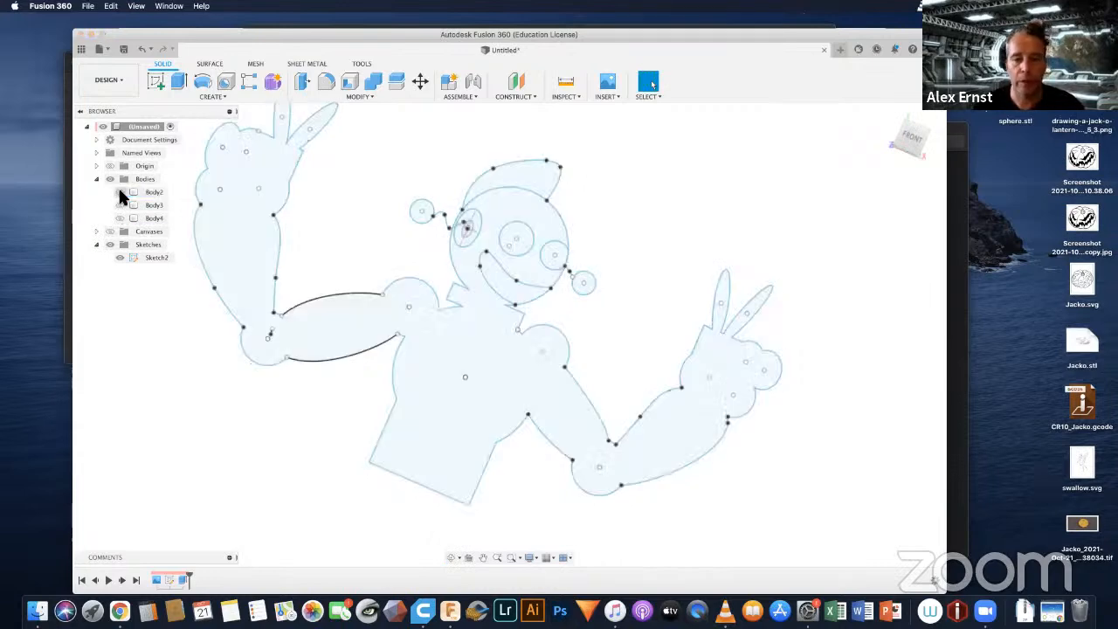
Step: Select the left eye's outer ring, the middle and right eye profiles, and the mouth profile together
scroll(398, 235, "up", 3)
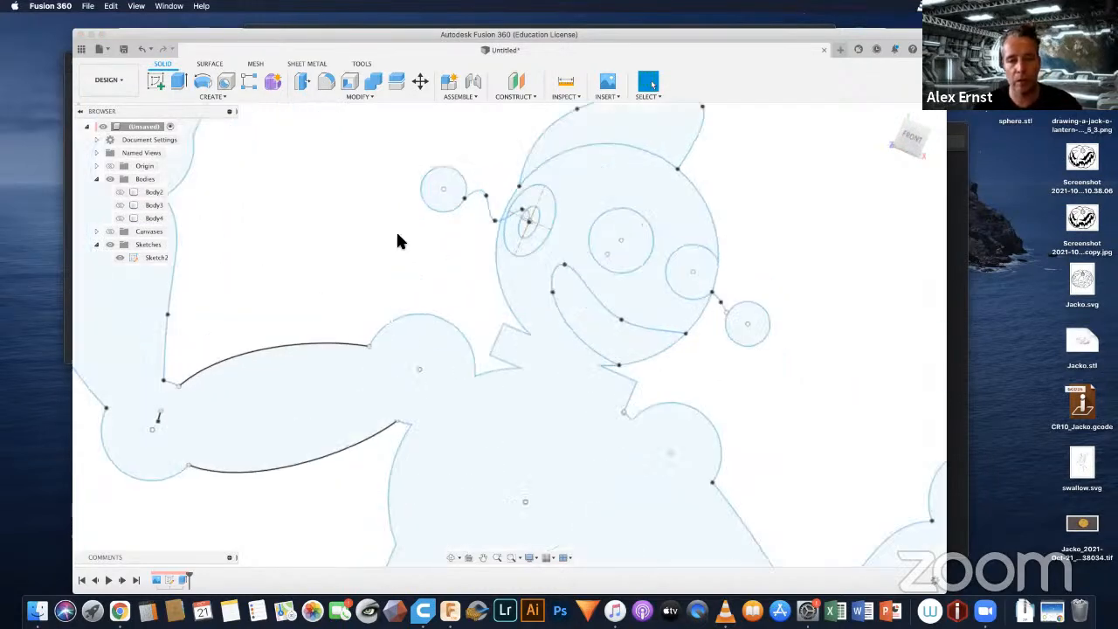
scroll(430, 238, "down", 3)
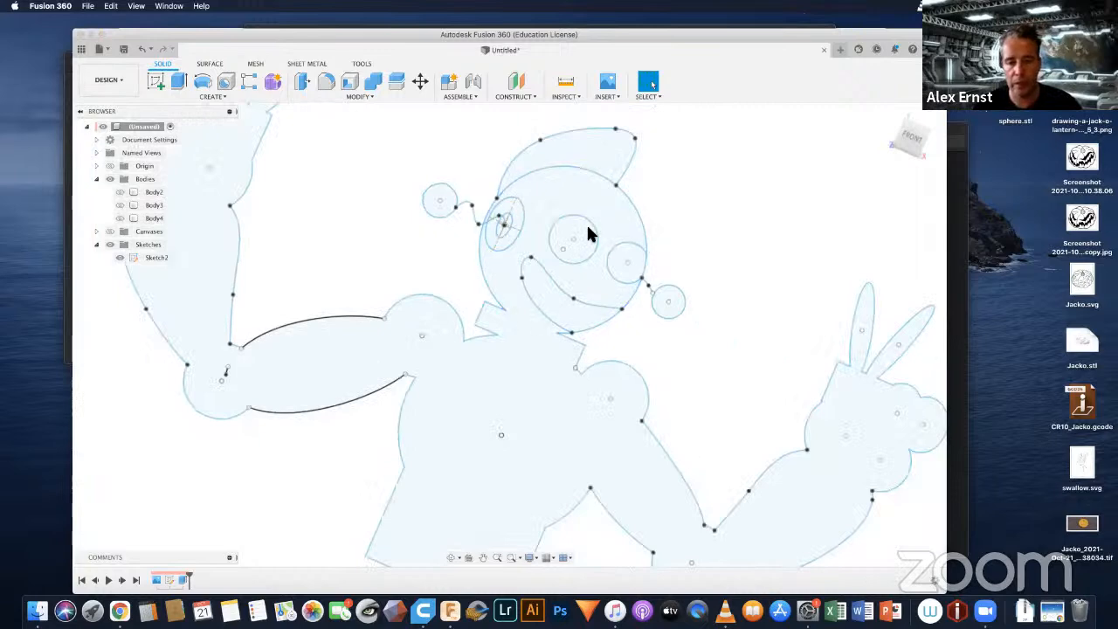
scroll(527, 230, "up", 2)
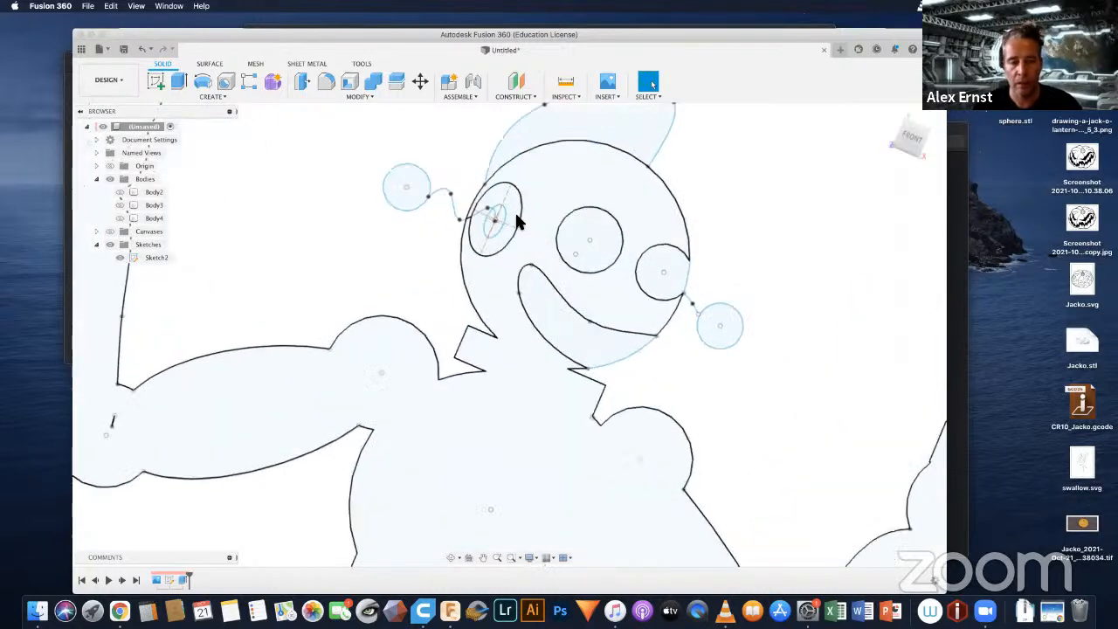
scroll(514, 211, "up", 2)
left_click(514, 218)
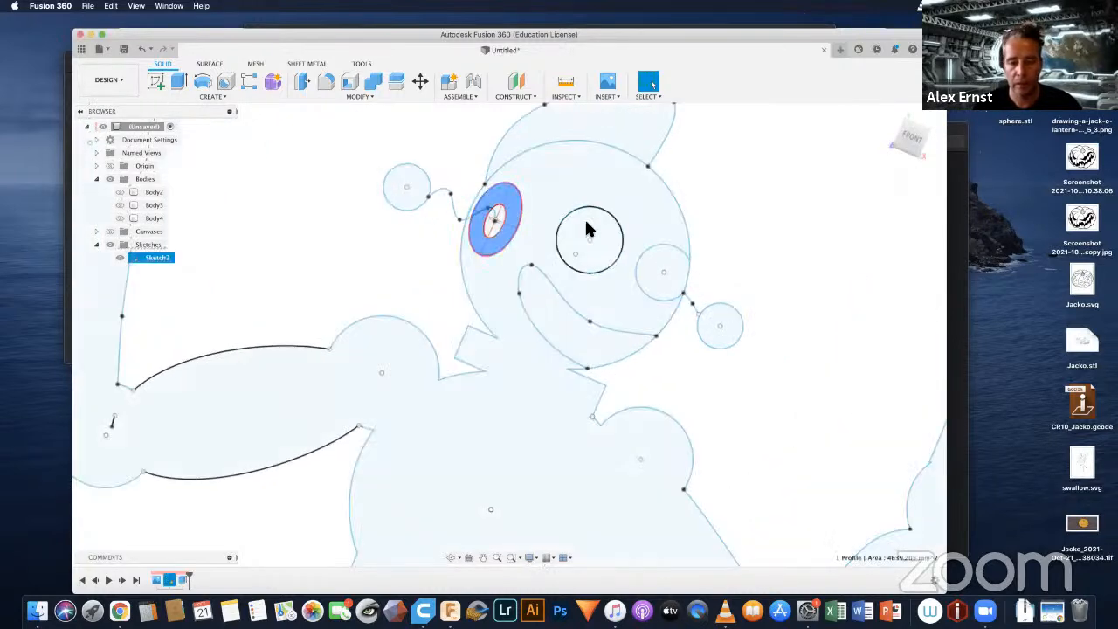
left_click(586, 217, "shift")
left_click(651, 253, "shift")
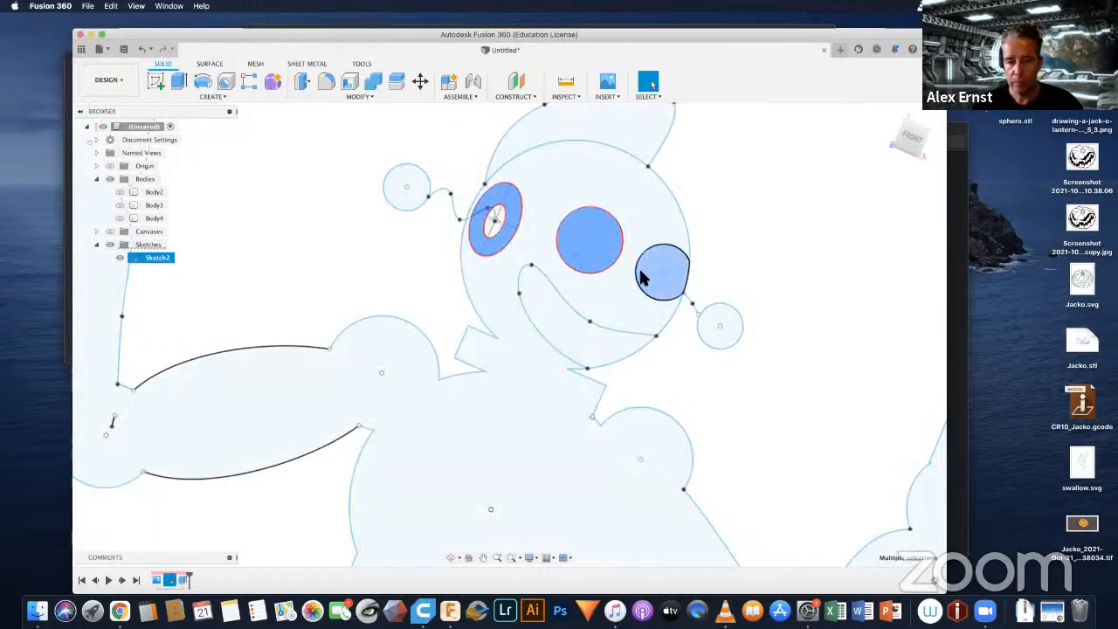
left_click(549, 313, "shift")
scroll(550, 312, "down", 4)
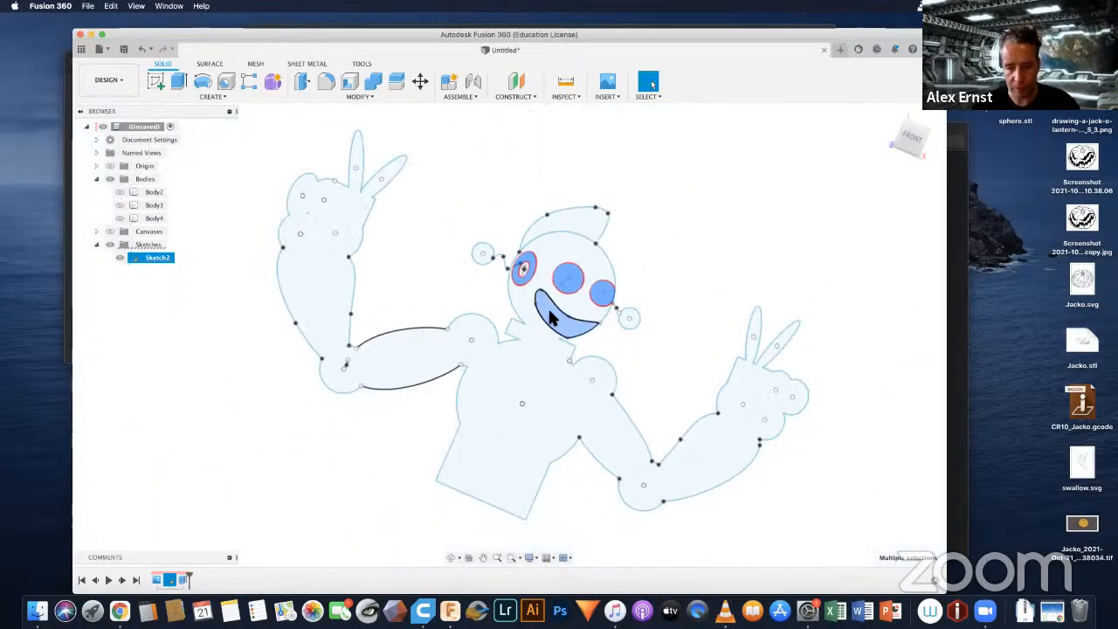
Step: Show the extruded robot body and both antenna ball bodies again
left_click(120, 191)
left_click(120, 204)
left_click(119, 217)
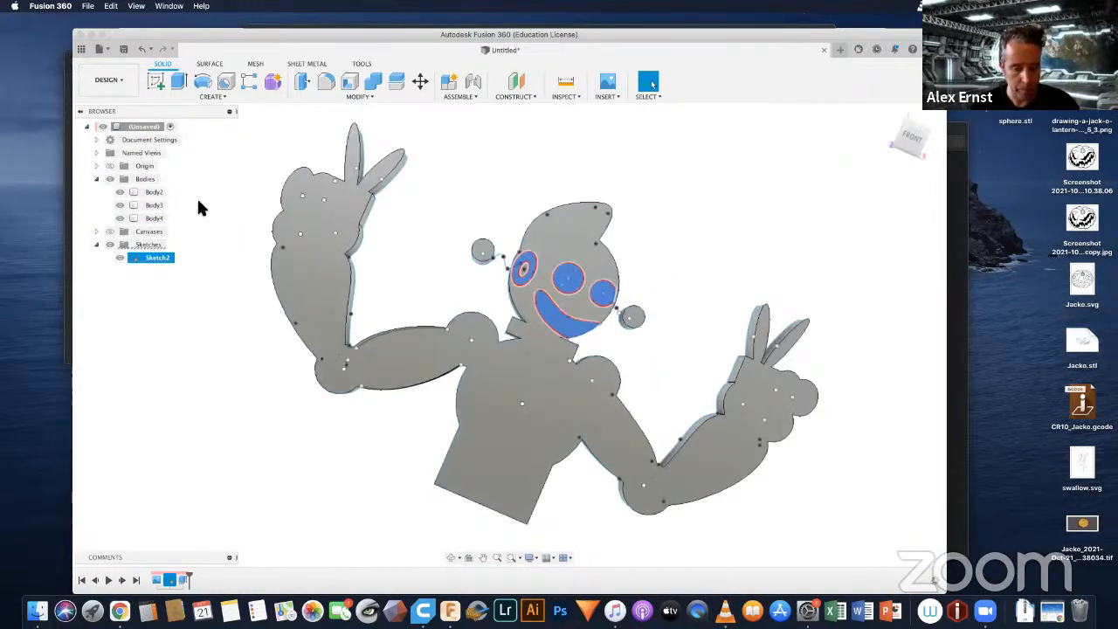
Step: Extrude the selected eye and mouth profiles as a cut, starting from the robot body's front face with a distance of -5 mm
key("e")
scroll(564, 294, "up", 3)
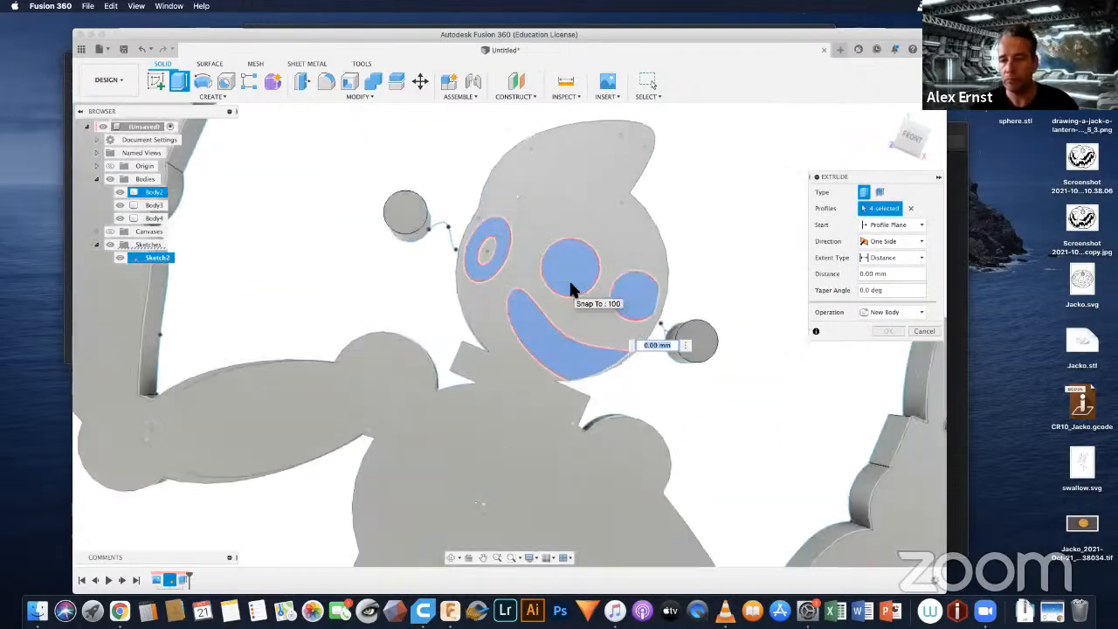
left_click(888, 225)
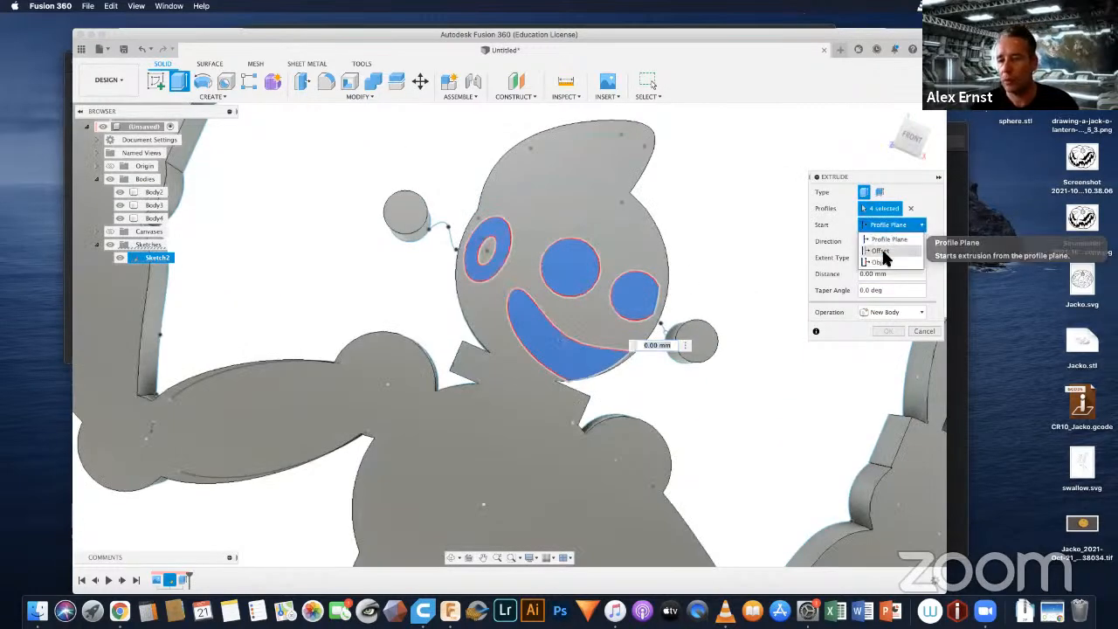
left_click(881, 261)
left_click(542, 211)
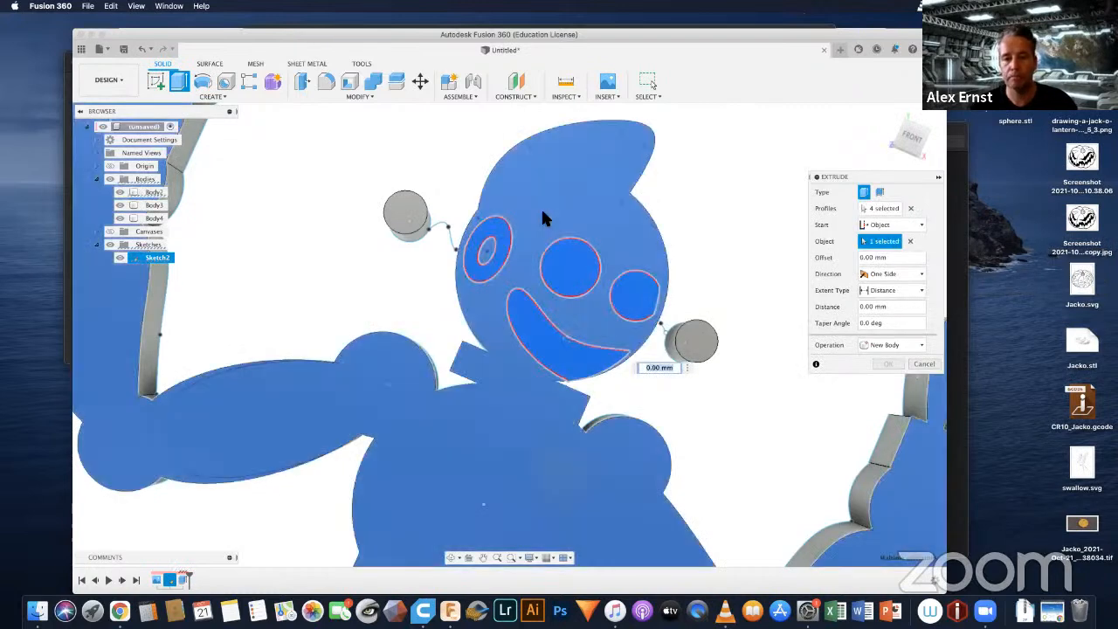
mouse_move(721, 216)
middle_mouse_down("shift")
mouse_move(693, 203)
mouse_move(728, 224)
middle_mouse_up("shift")
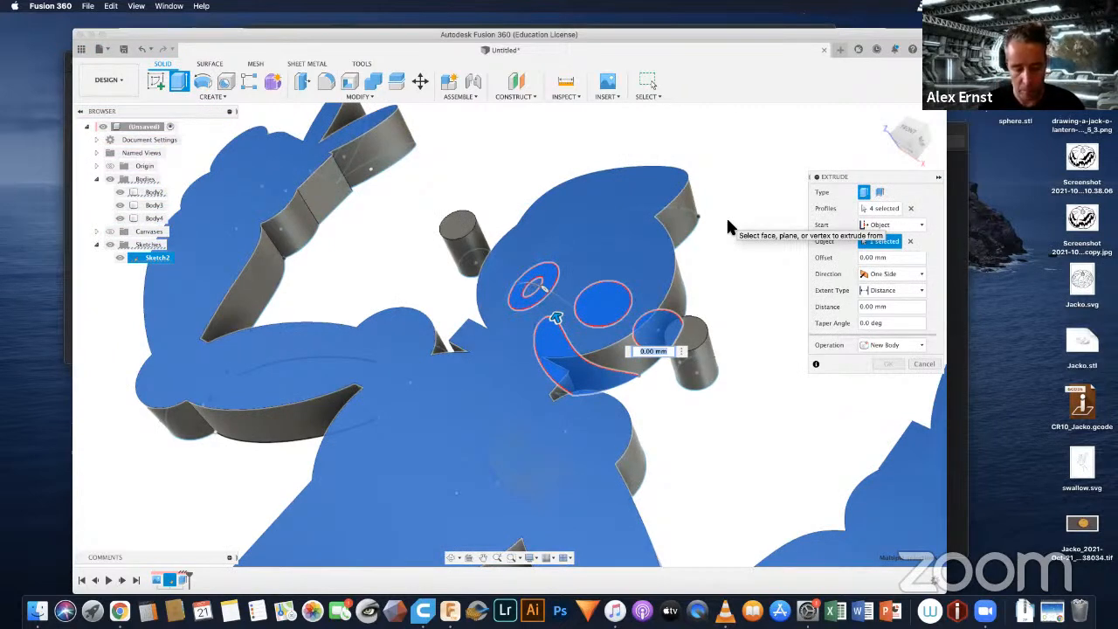
type("-5")
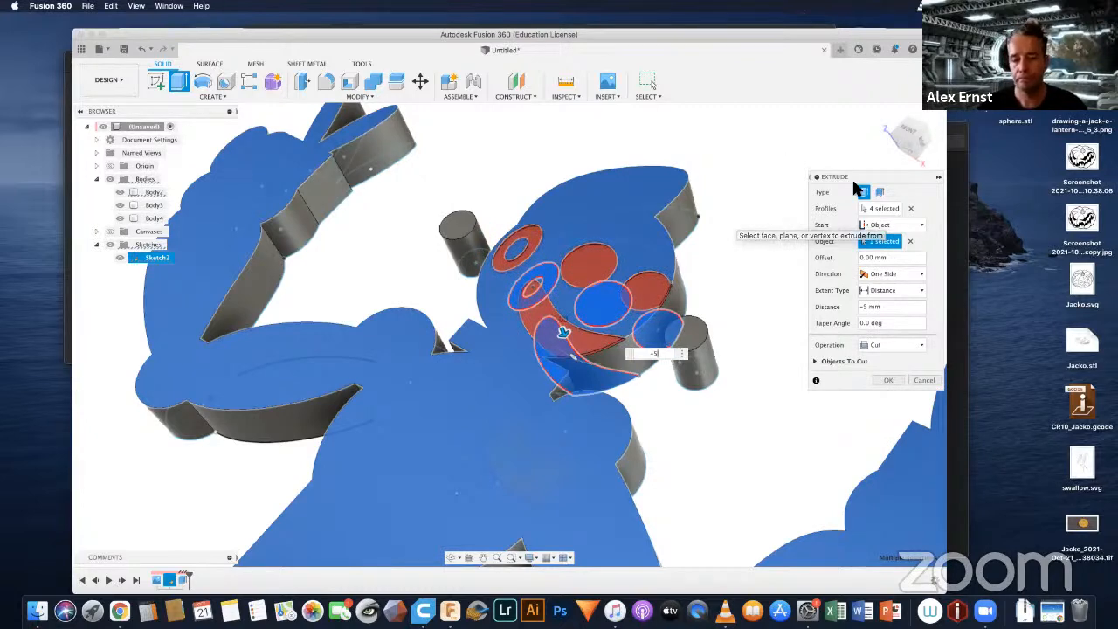
left_click(884, 380)
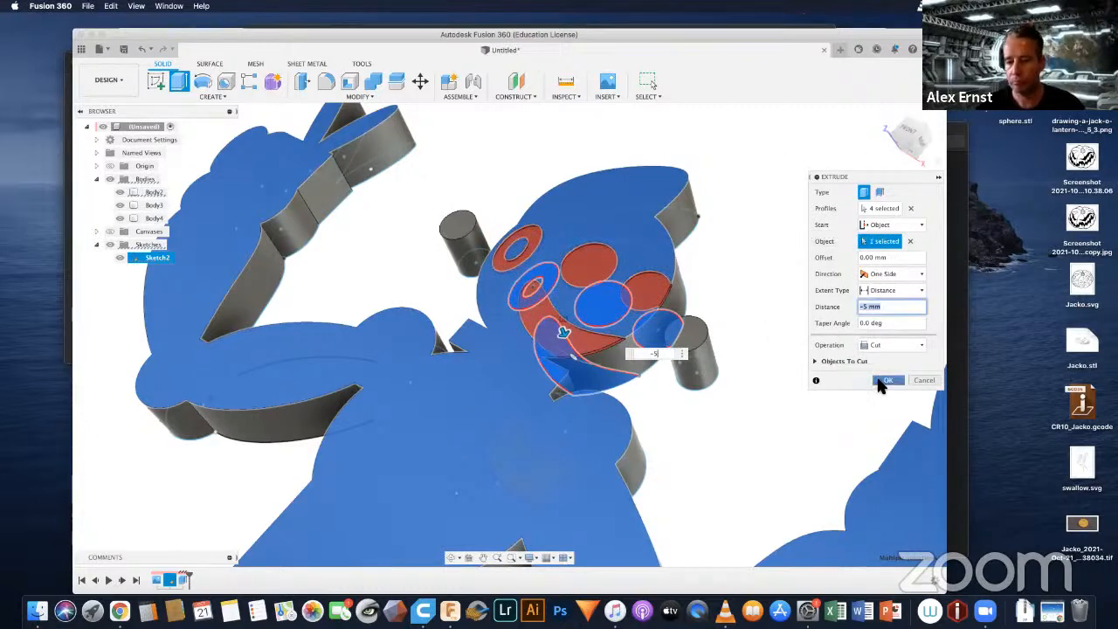
scroll(623, 303, "down", 5)
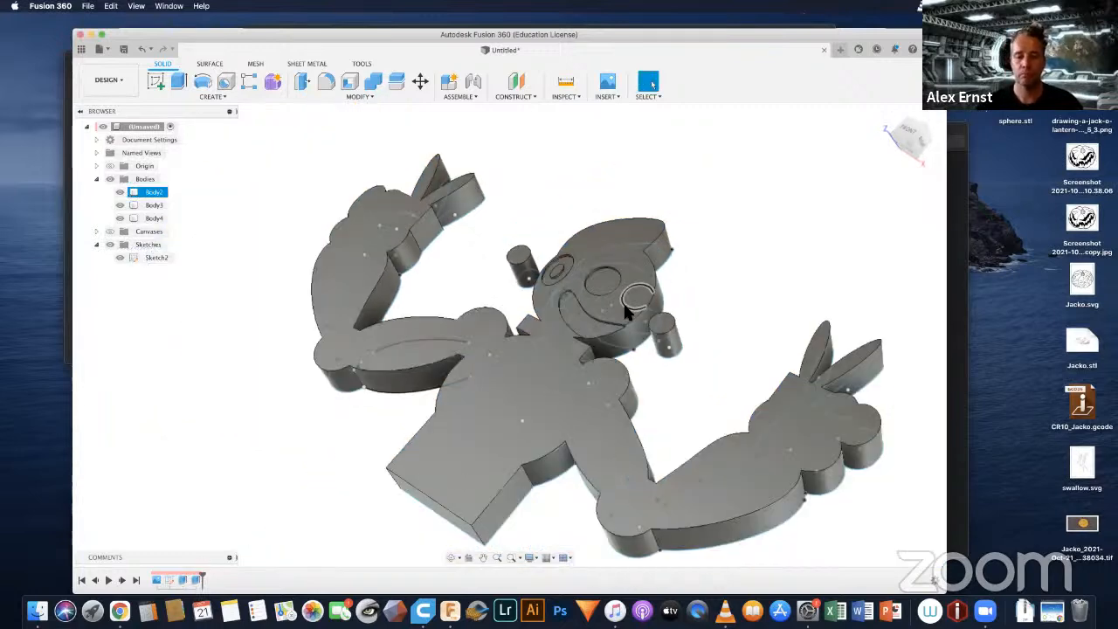
left_click(728, 287)
middle_click_drag(730, 290, 771, 302, "shift")
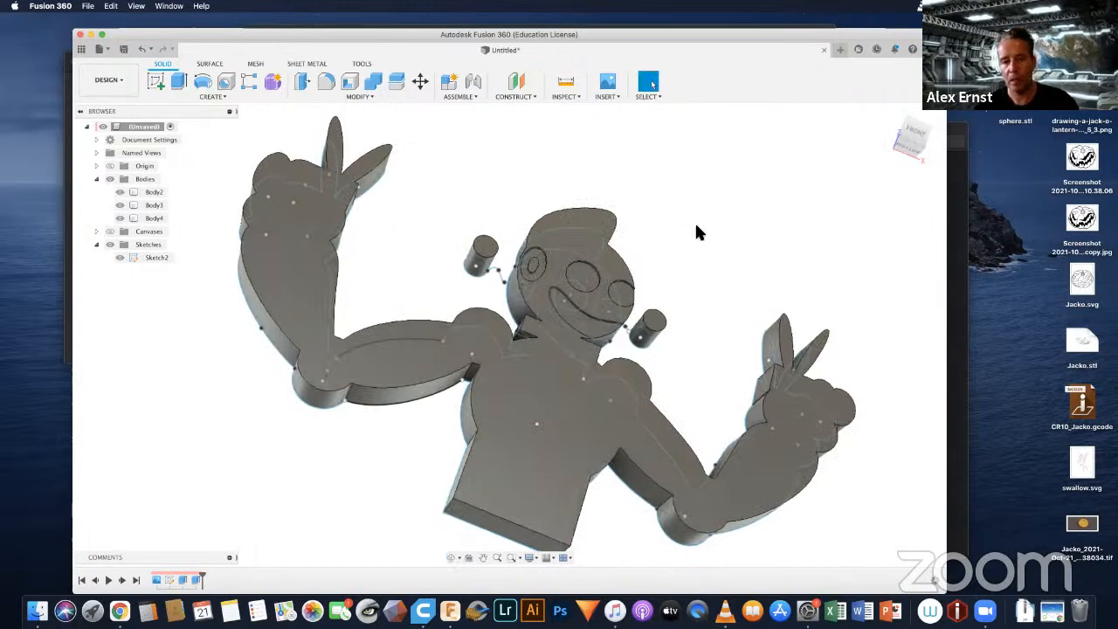
scroll(492, 292, "up", 3)
scroll(492, 292, "up", 3)
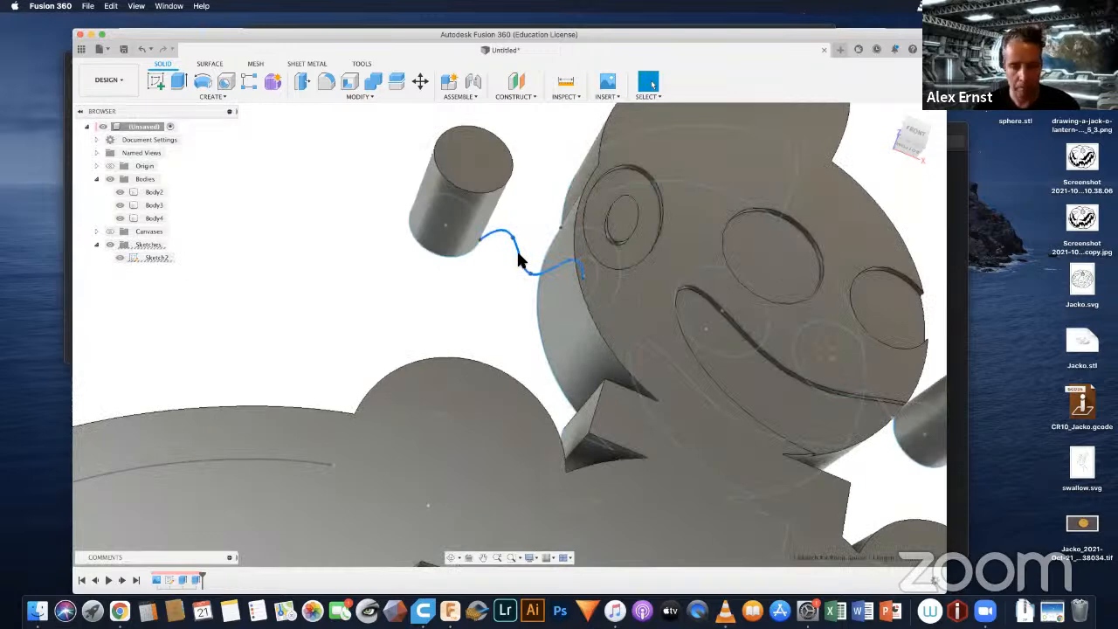
key("q")
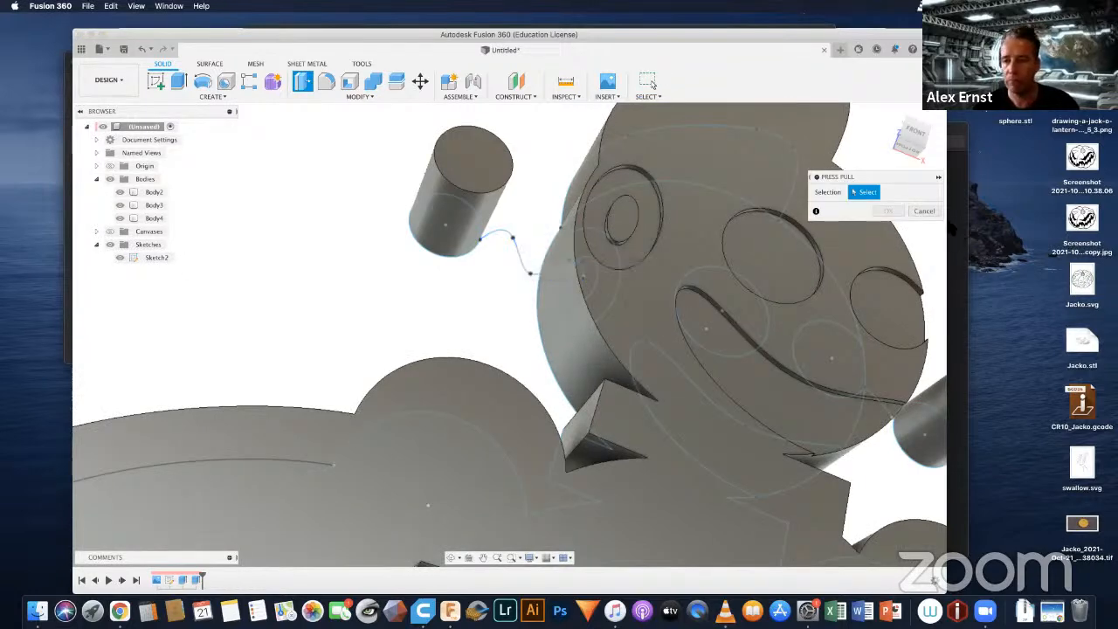
left_click(925, 212)
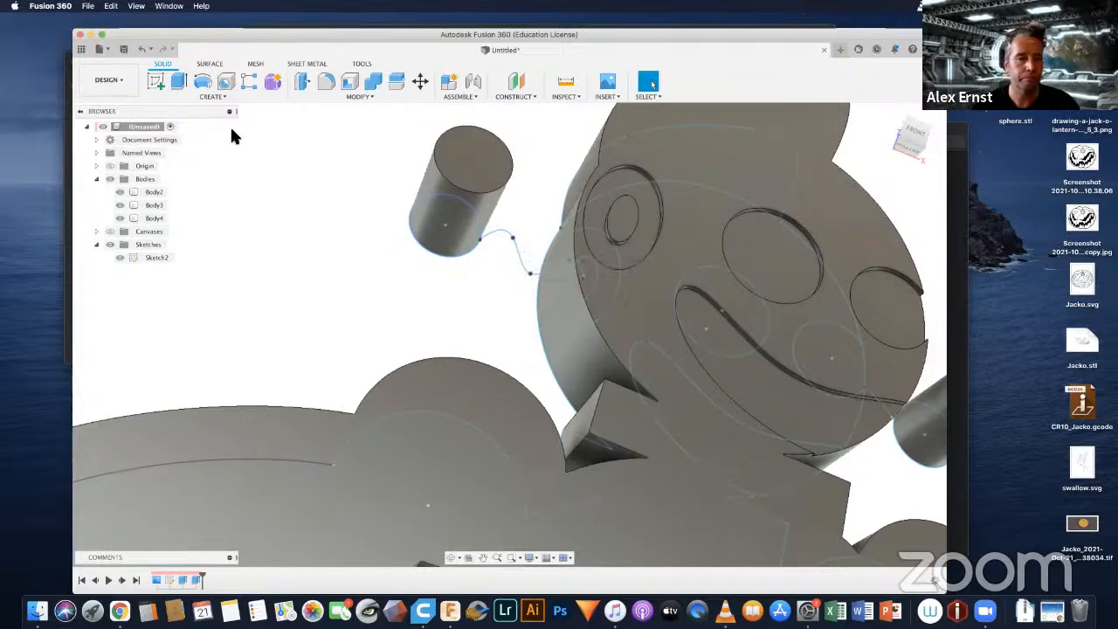
left_click(224, 98)
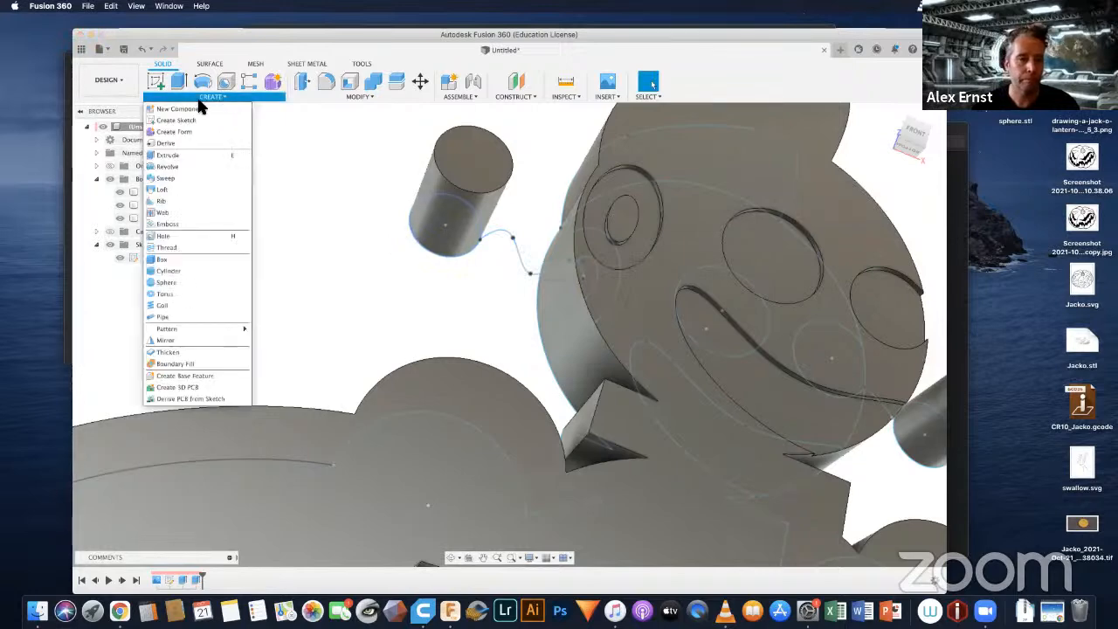
left_click(167, 155)
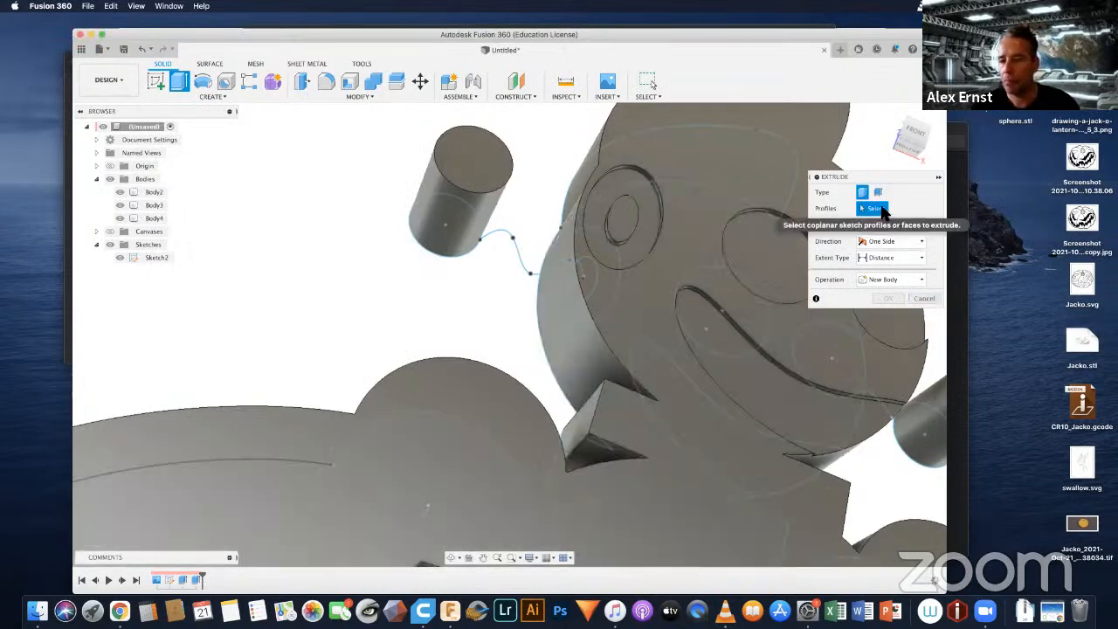
left_click(903, 226)
left_click(904, 225)
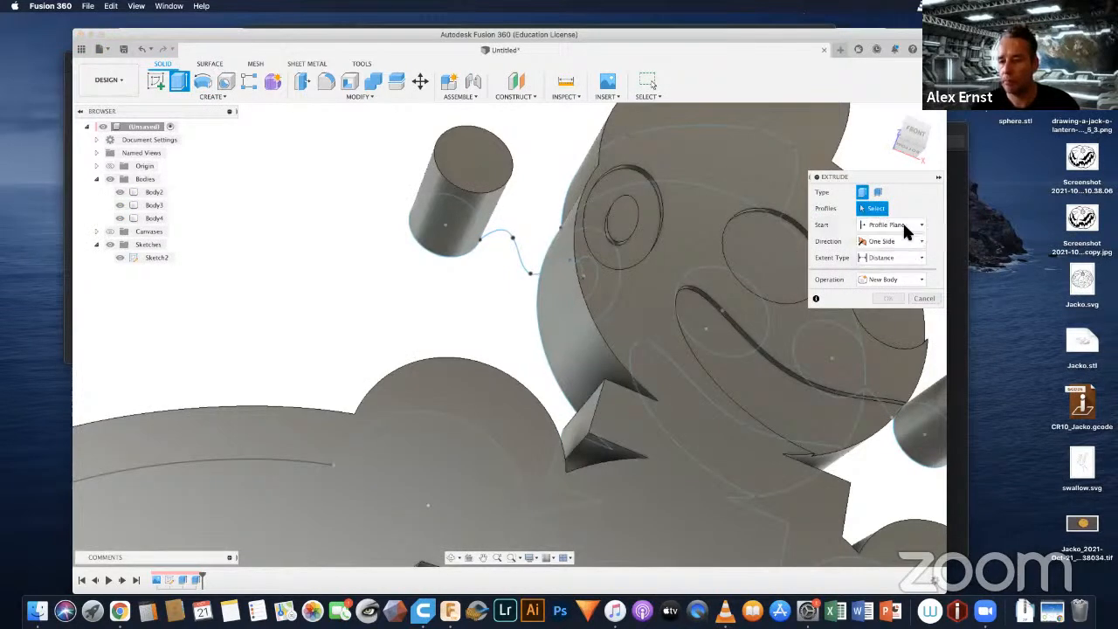
left_click(924, 298)
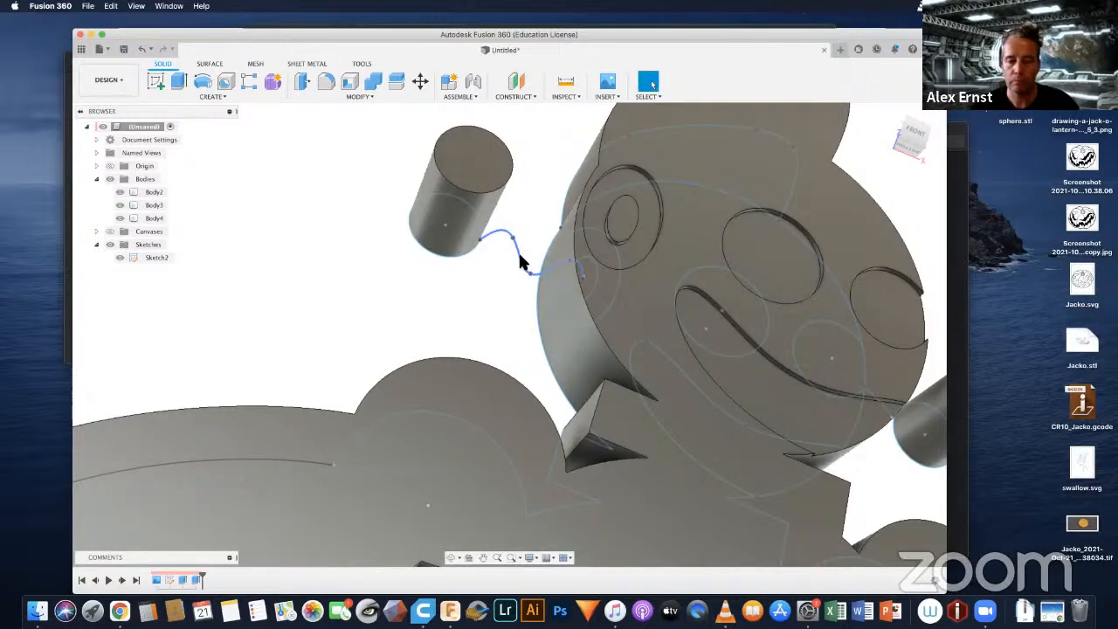
right_click(520, 255)
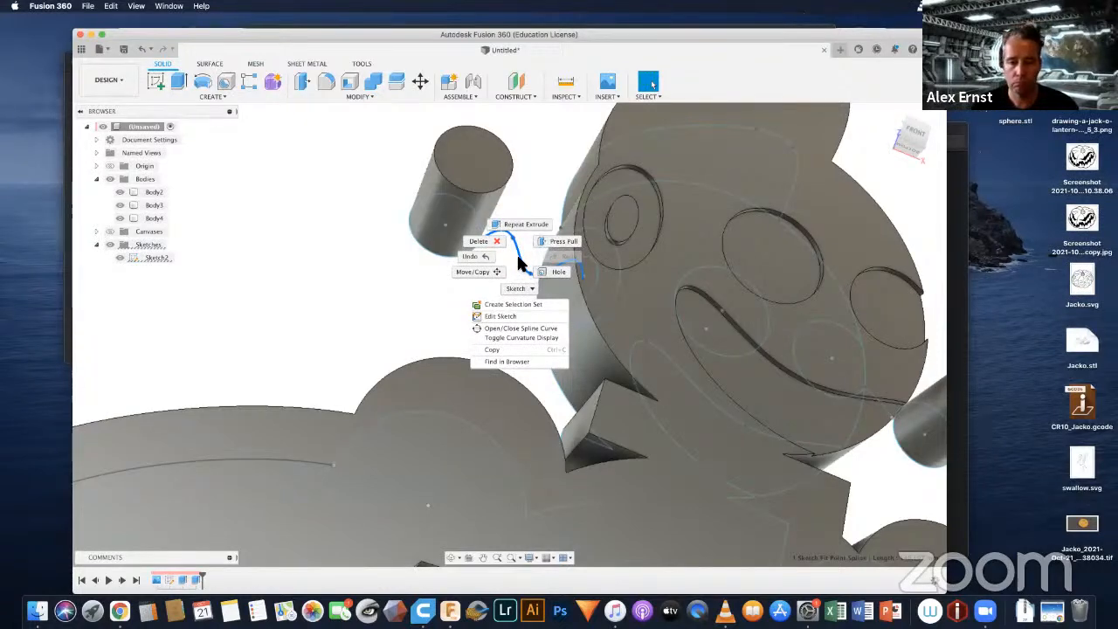
left_click(558, 241)
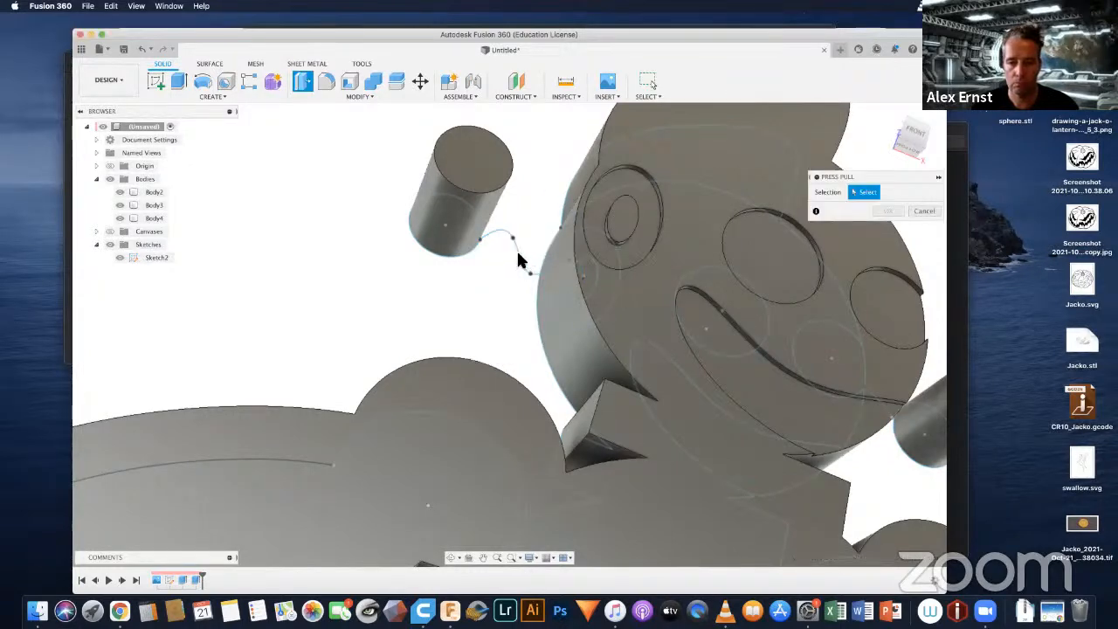
left_click(923, 211)
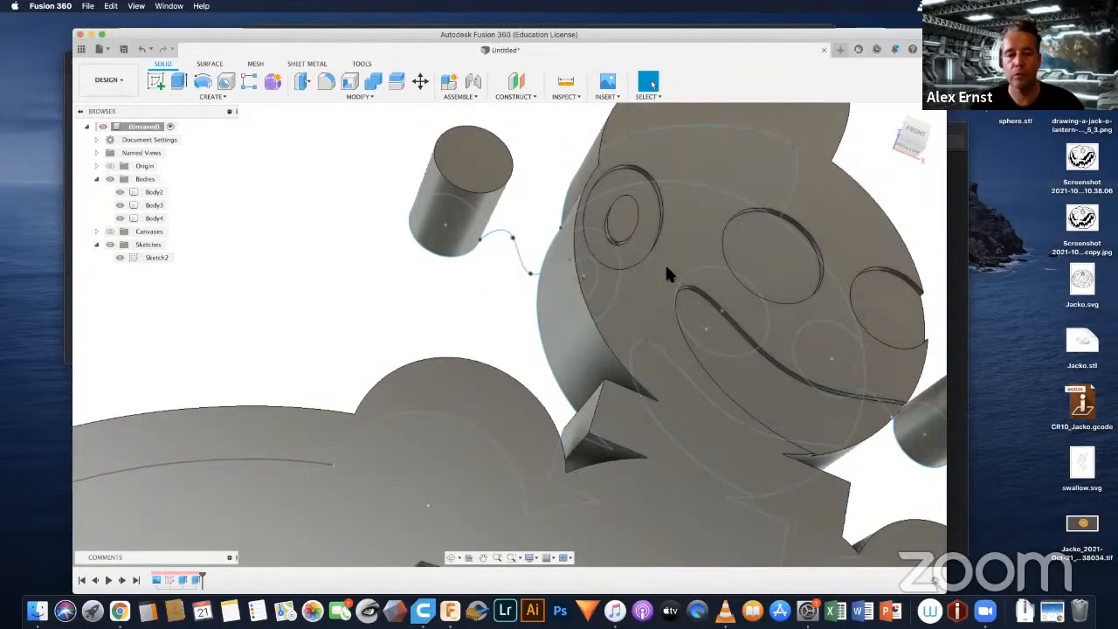
Step: Hide all the bodies and open the robot sketch for editing
left_click(110, 179)
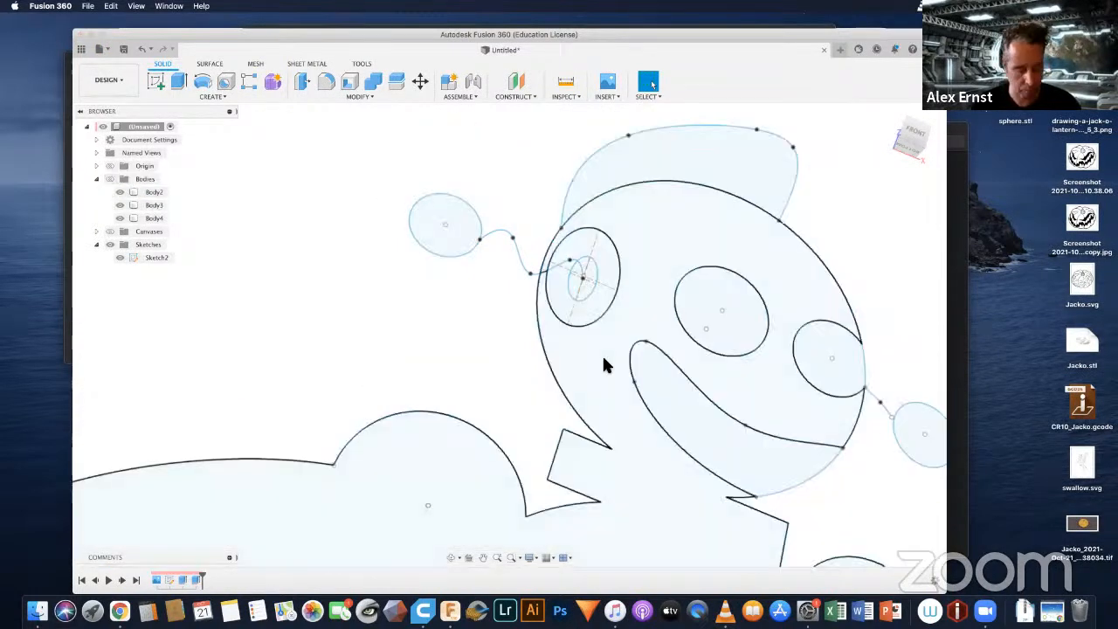
mouse_move(616, 361)
middle_mouse_down("shift")
mouse_move(577, 367)
mouse_move(593, 347)
mouse_move(593, 382)
middle_mouse_up("shift")
key("Escape")
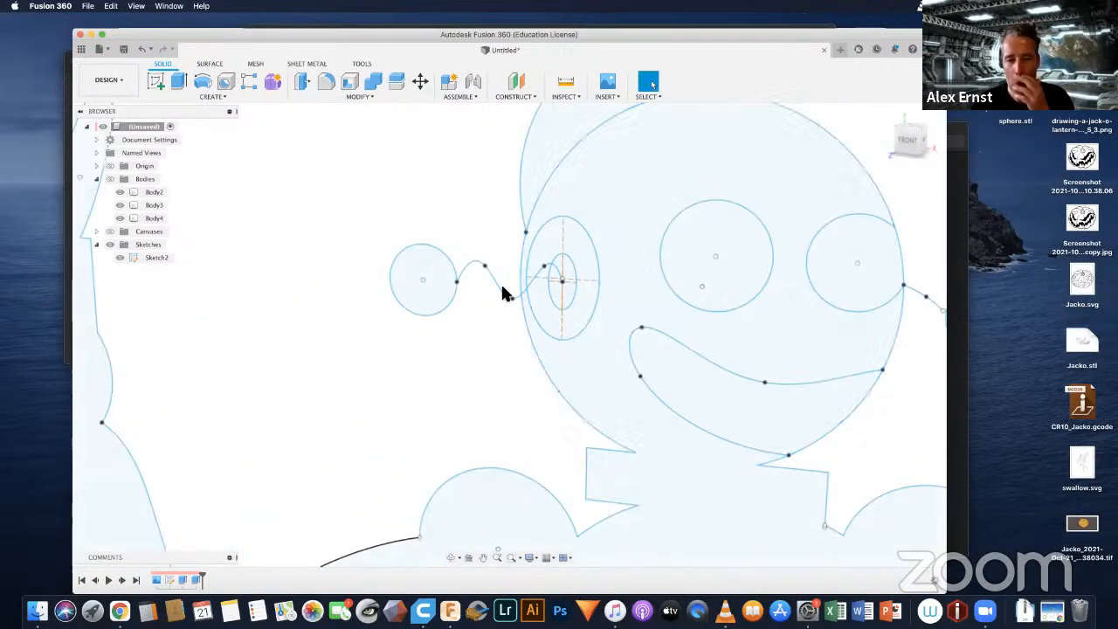
left_click(502, 292)
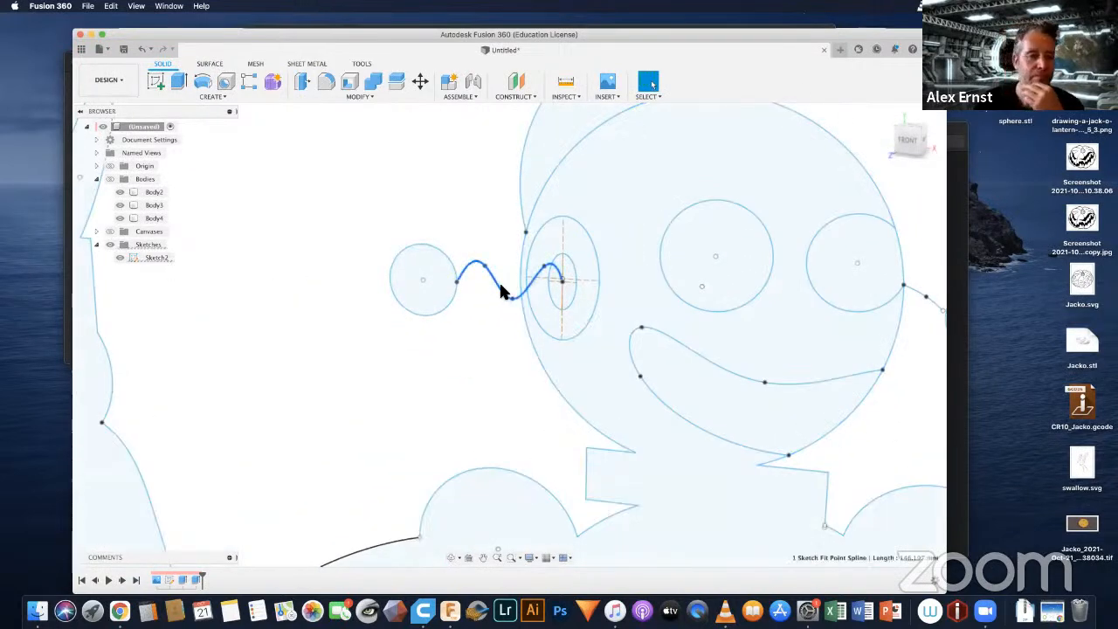
right_click(145, 256)
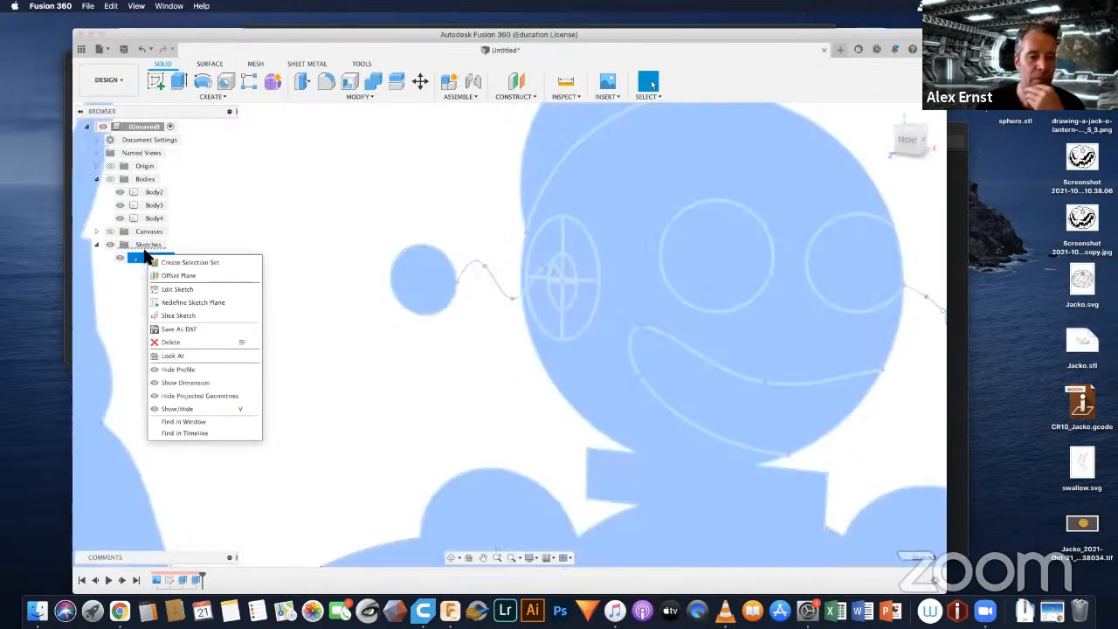
left_click(169, 286)
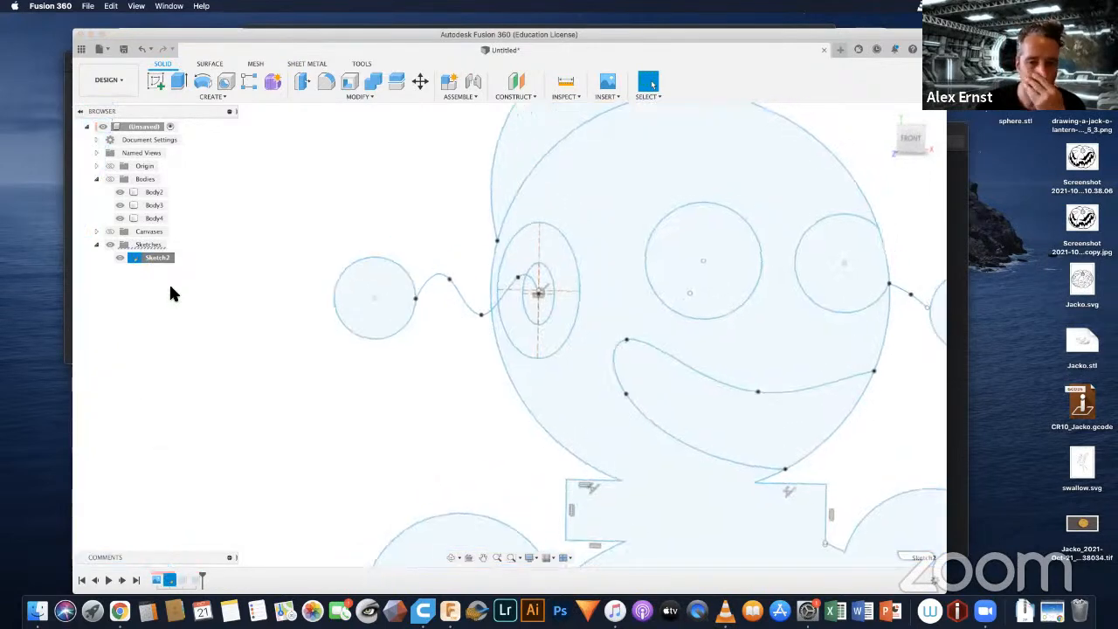
Step: Offset the left antenna's wavy curve by 5 mm
left_click(448, 300)
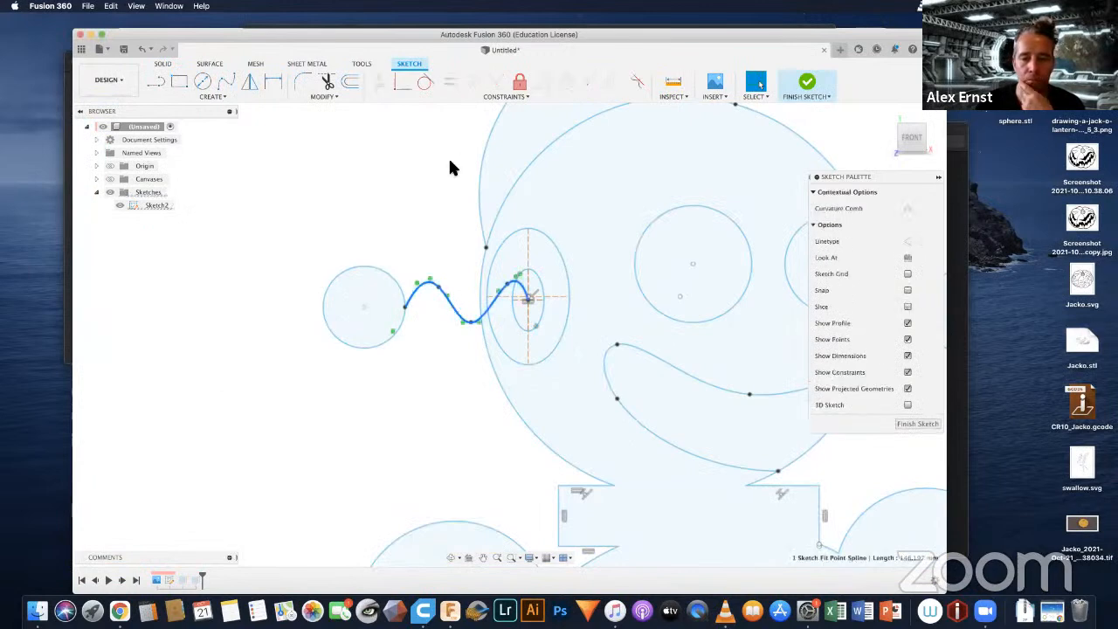
left_click(351, 81)
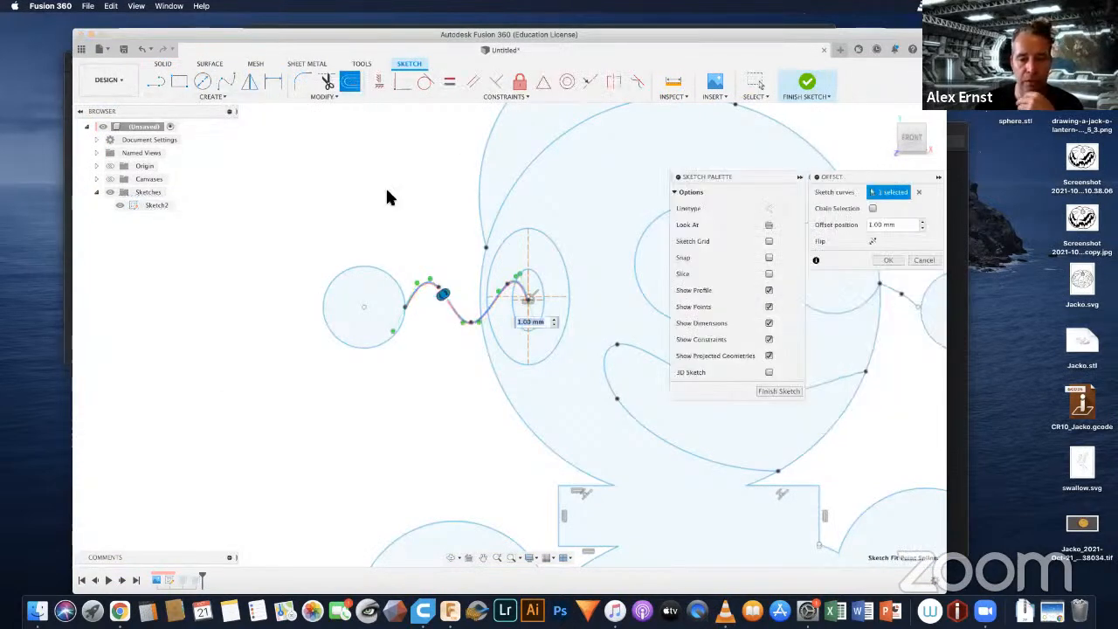
type("5")
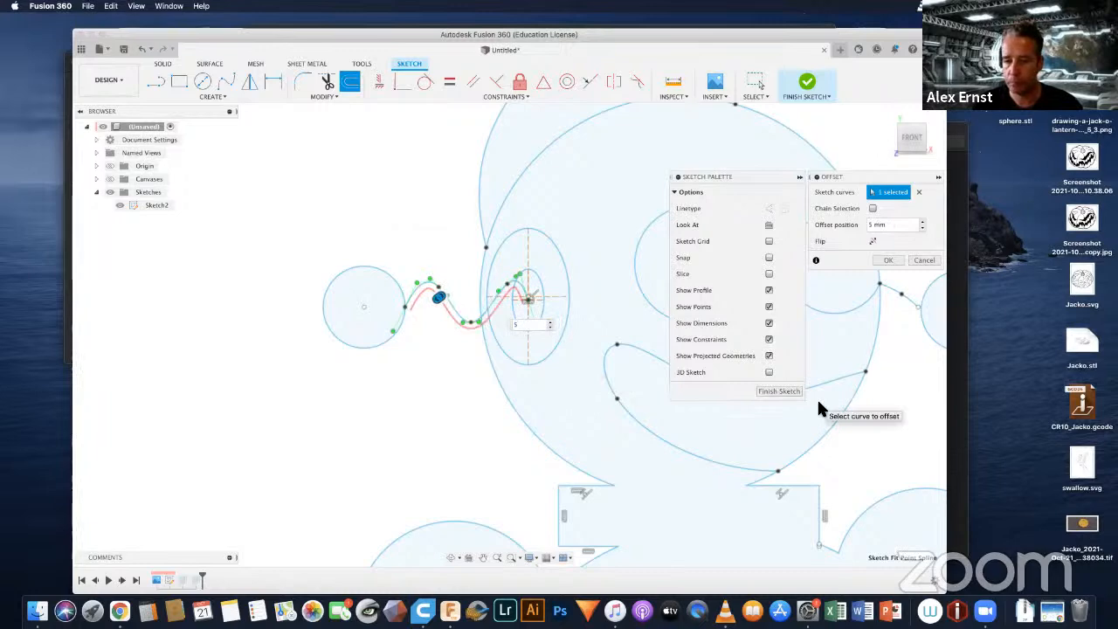
left_click(891, 262)
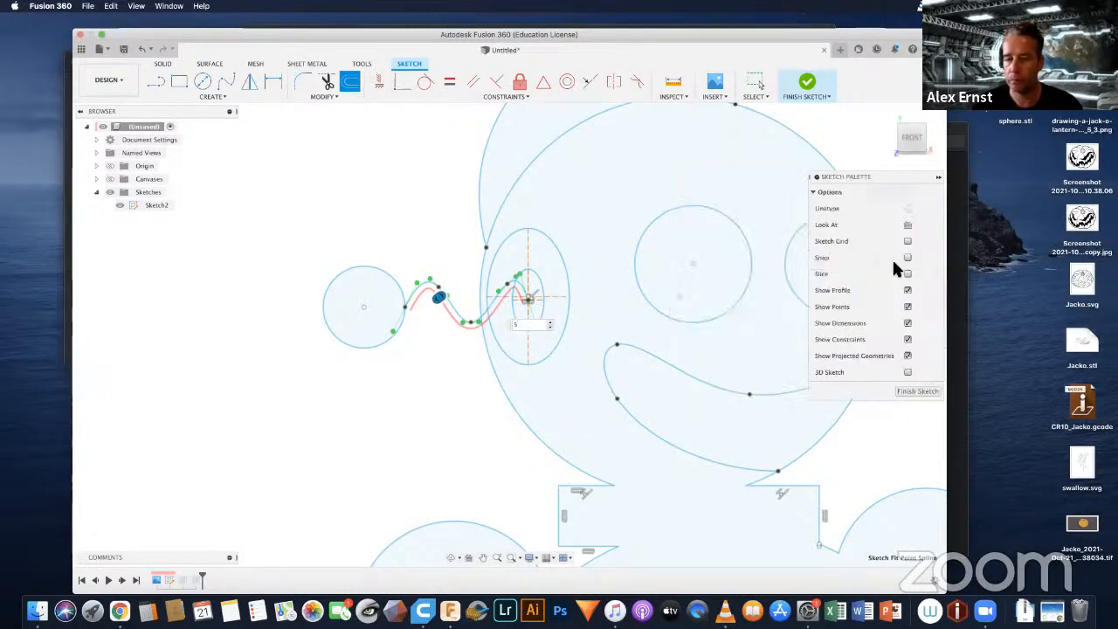
mouse_move(806, 413)
middle_mouse_down()
mouse_move(548, 370)
mouse_move(428, 305)
middle_mouse_up()
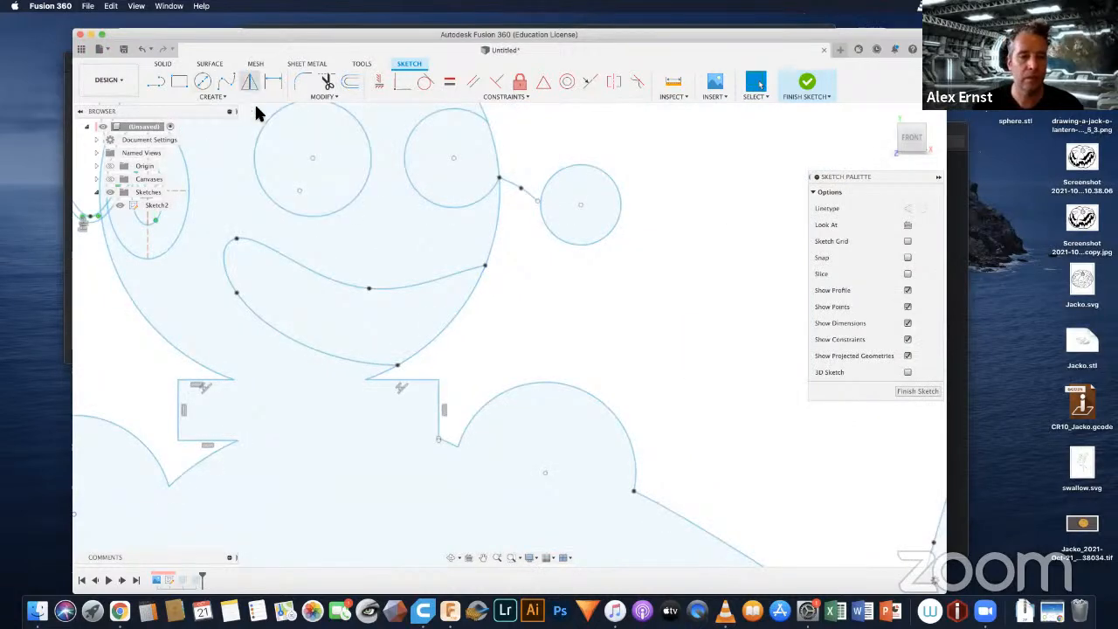
Step: Offset the short antenna curve on the robot's right-hand side by 5 mm
left_click(513, 191)
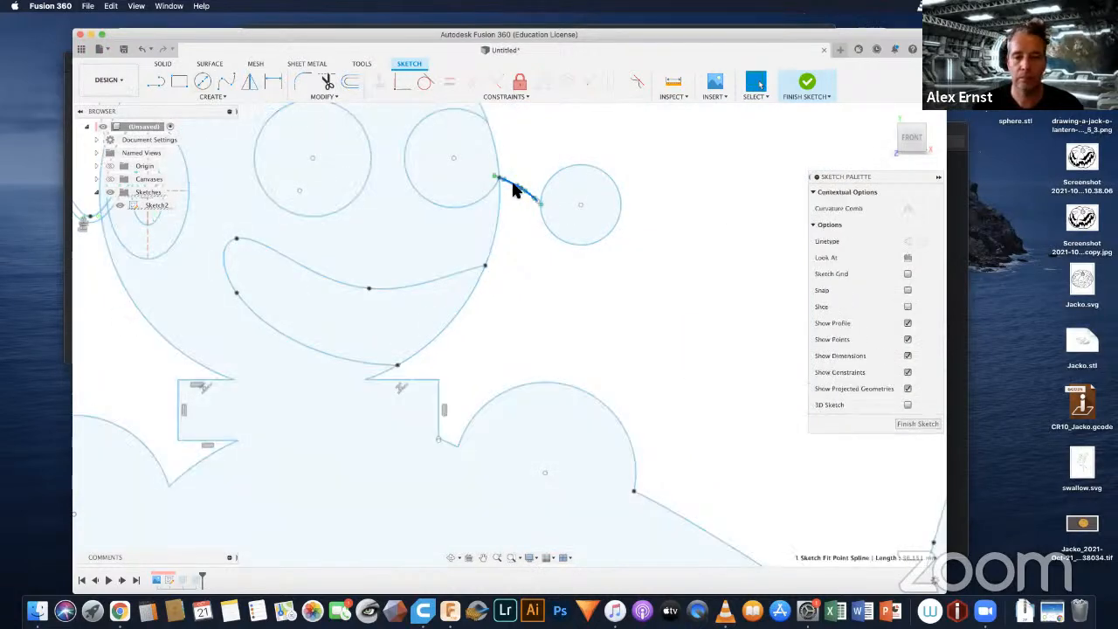
left_click(350, 81)
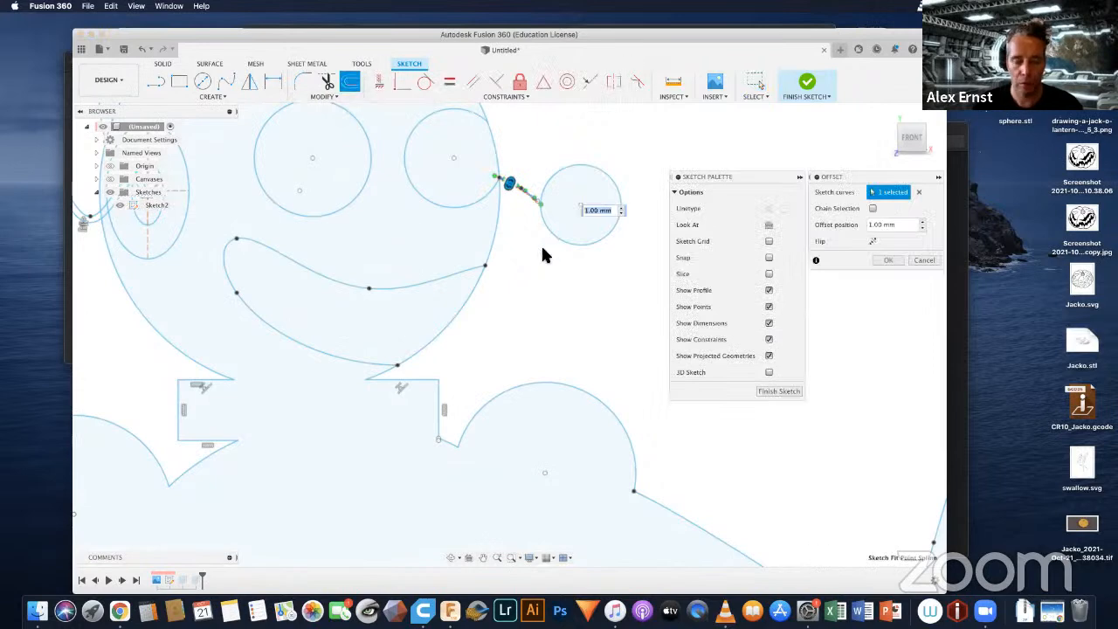
type("5")
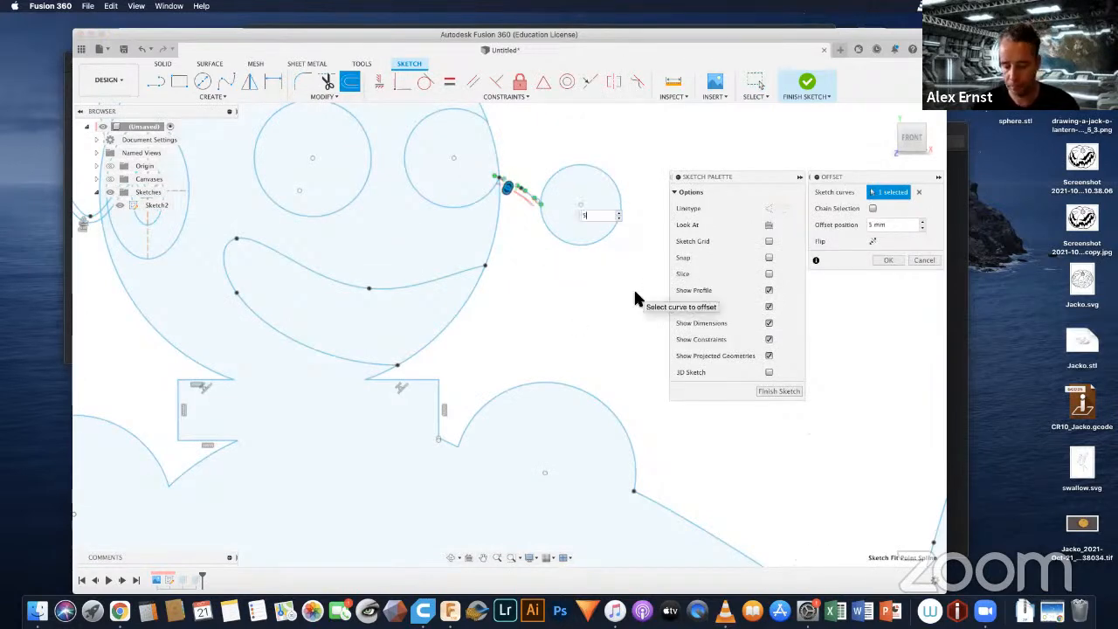
key("Return")
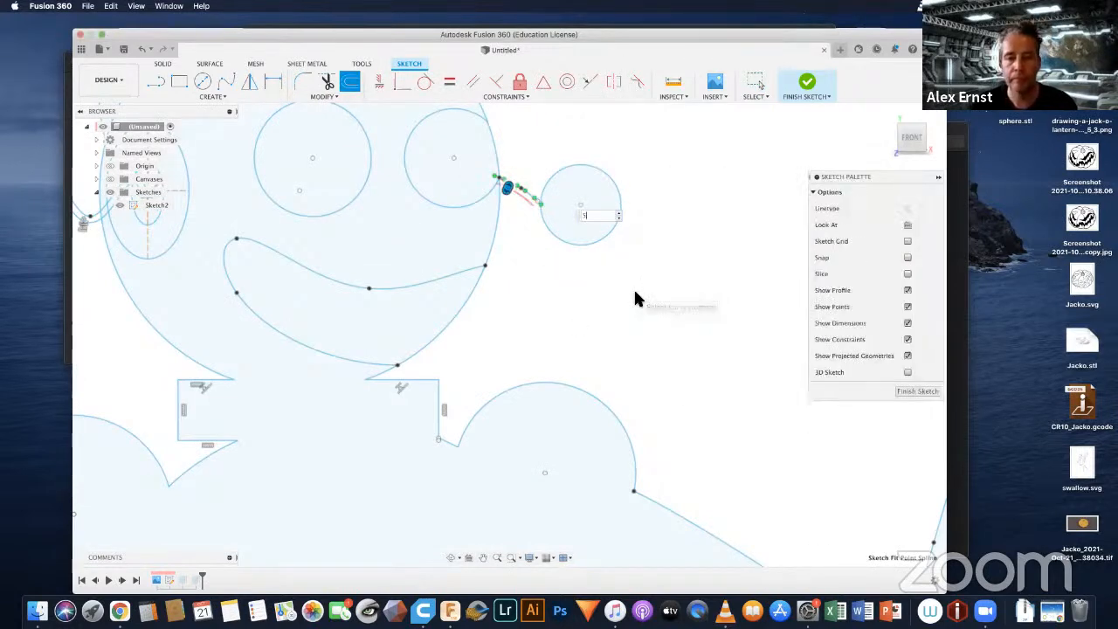
Step: Close the short antenna's outer end with a fit point spline joining both curve ends through the edge of the ball
left_click(157, 83)
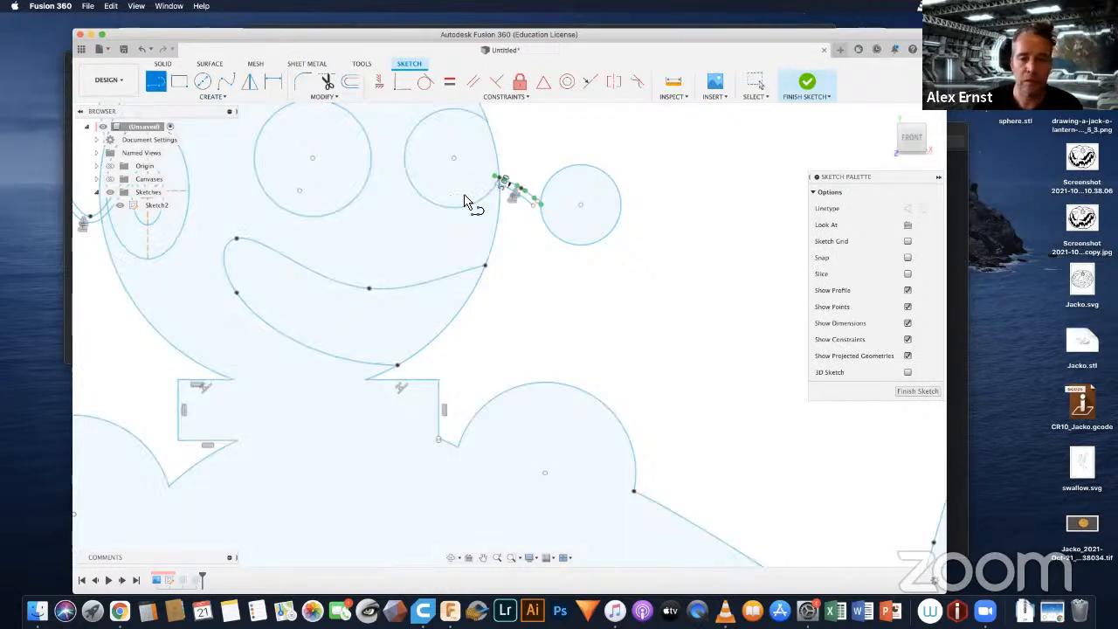
scroll(471, 183, "up", 3)
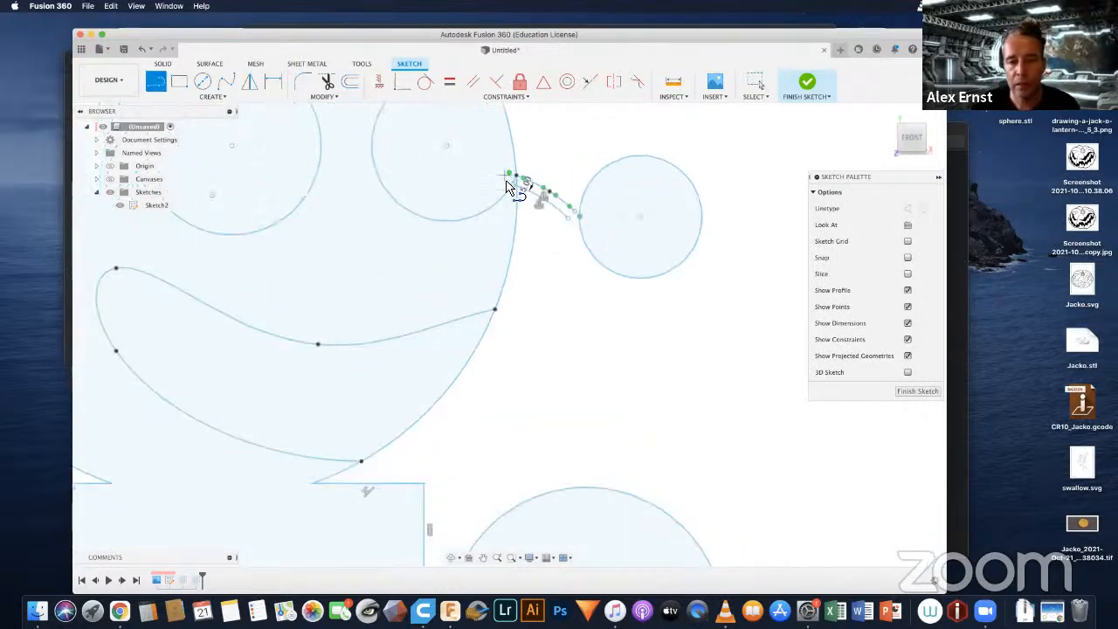
scroll(517, 181, "up", 5)
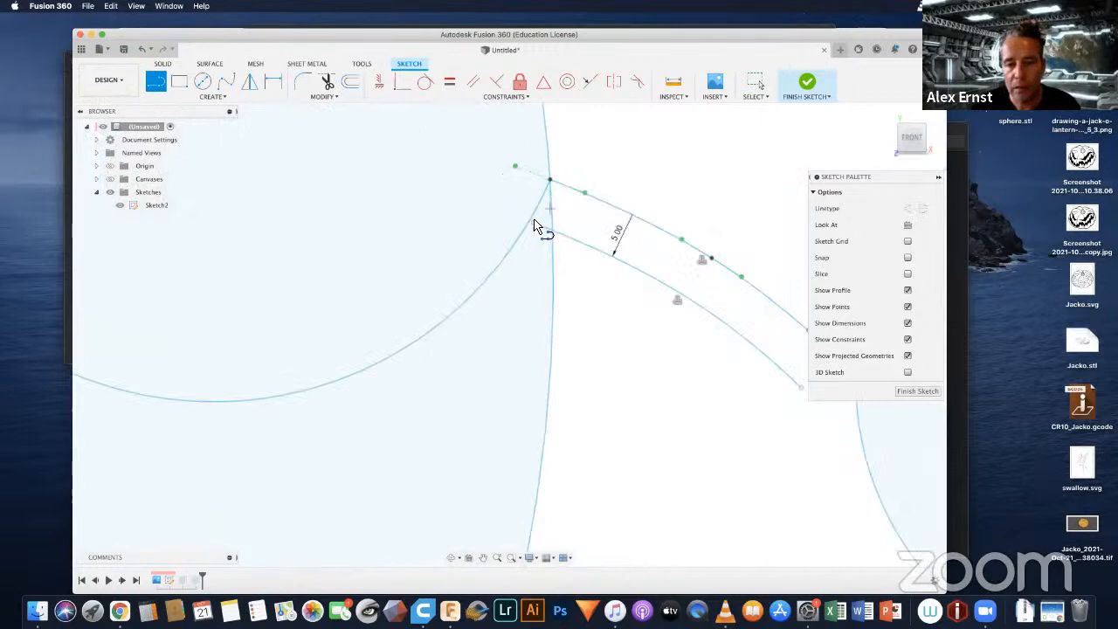
mouse_move(672, 284)
middle_mouse_down()
mouse_move(494, 256)
mouse_move(457, 205)
middle_mouse_up()
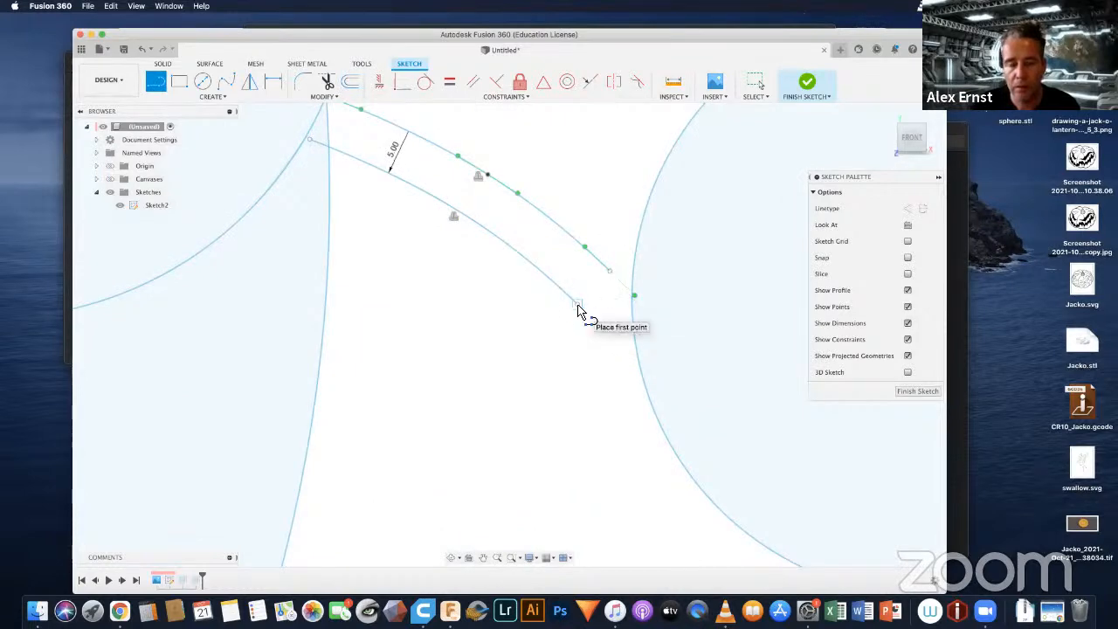
left_click(229, 81)
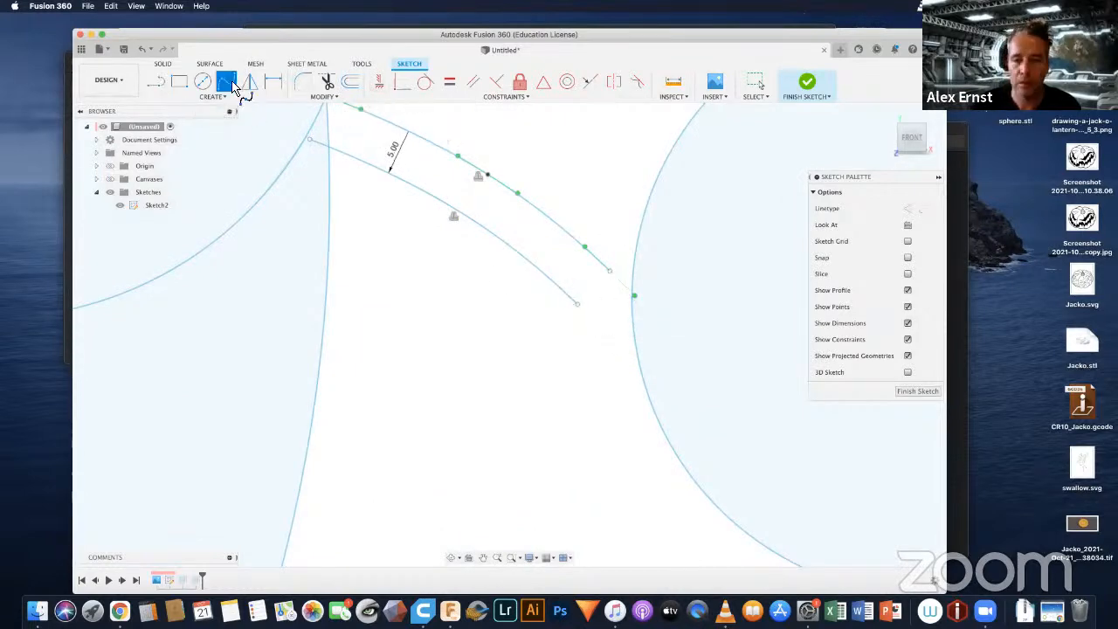
left_click(644, 293)
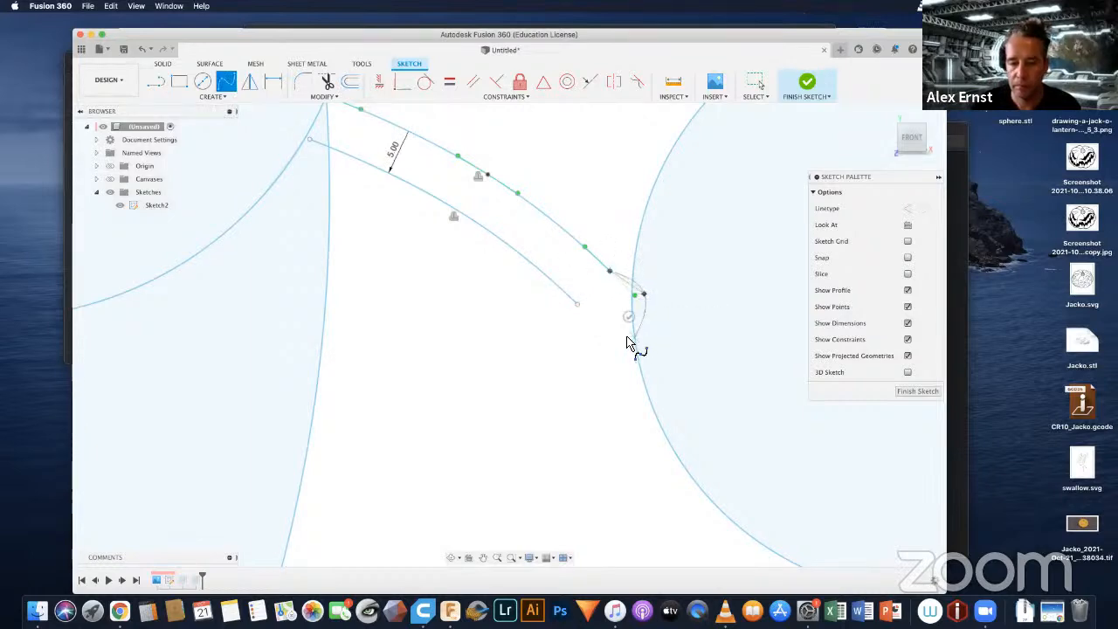
left_click(634, 337)
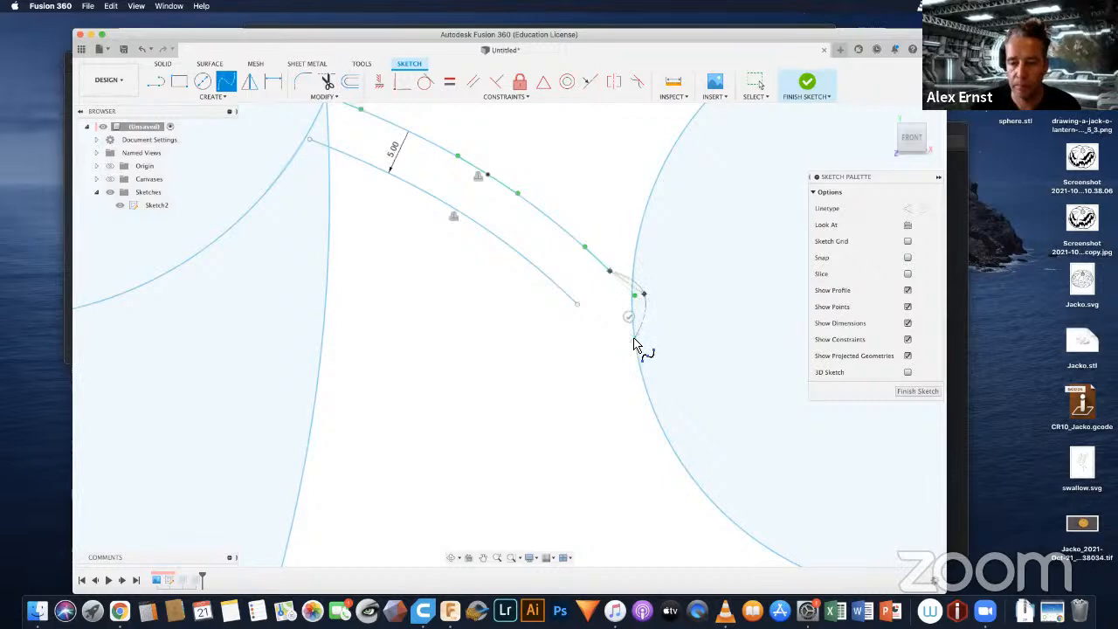
left_click(578, 305)
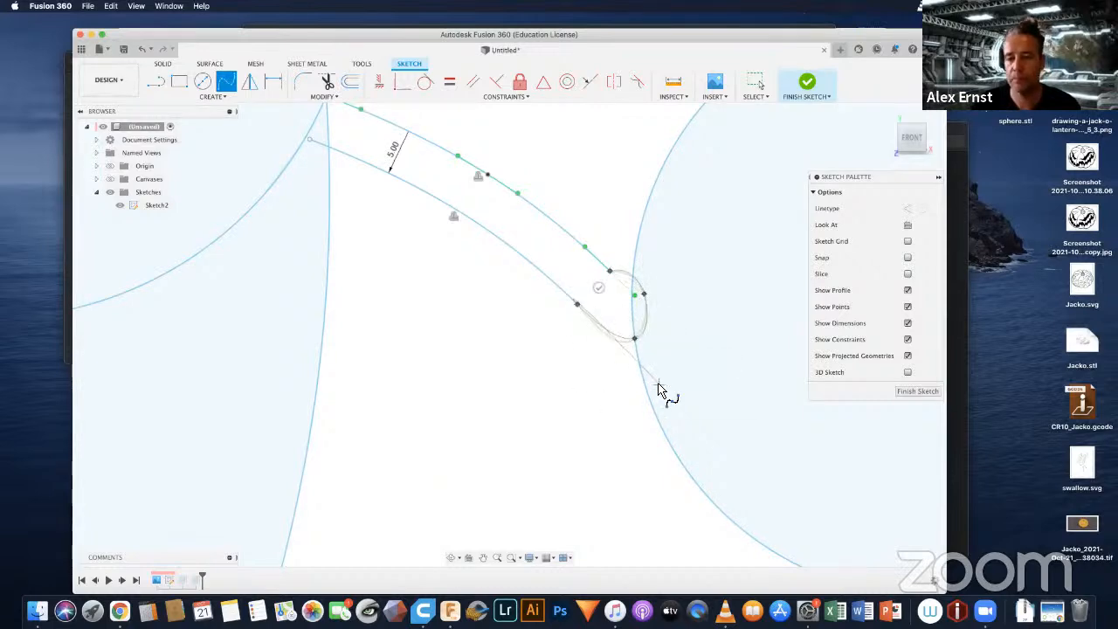
left_click(601, 289)
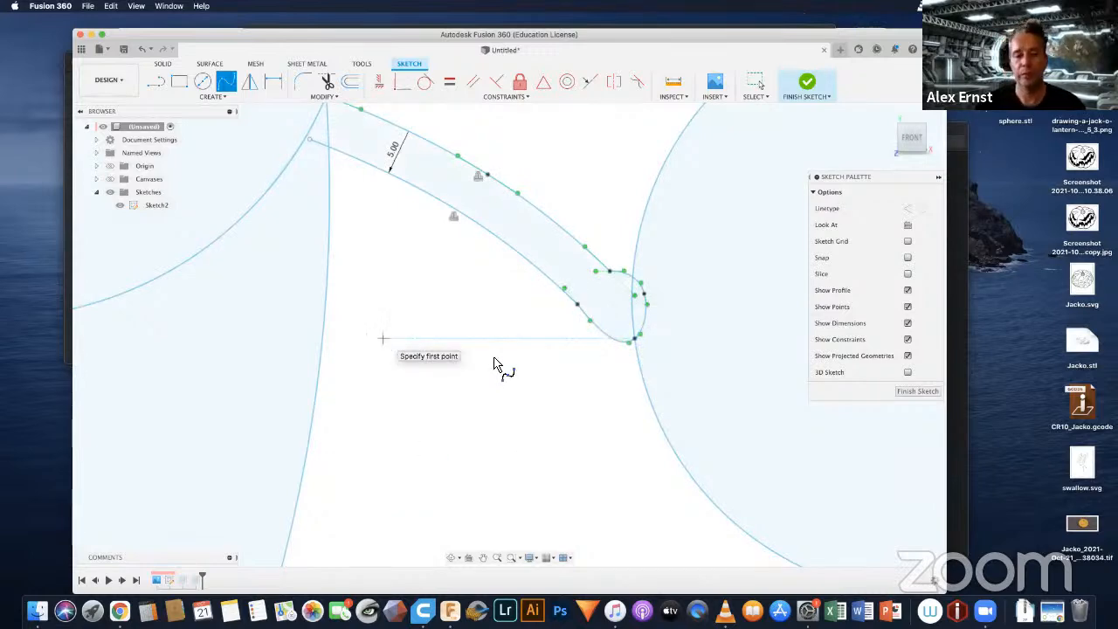
Step: Close the wavy left antenna's outer end with a fit point spline joining both curve ends through the ball's edge
scroll(441, 371, "down", 5)
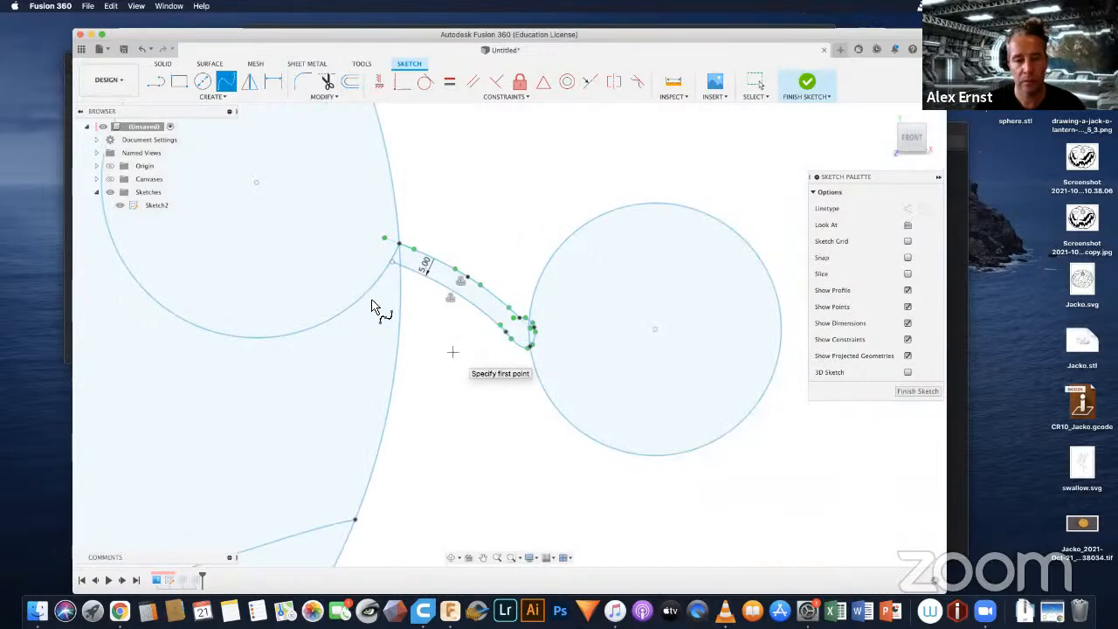
scroll(367, 306, "down", 5)
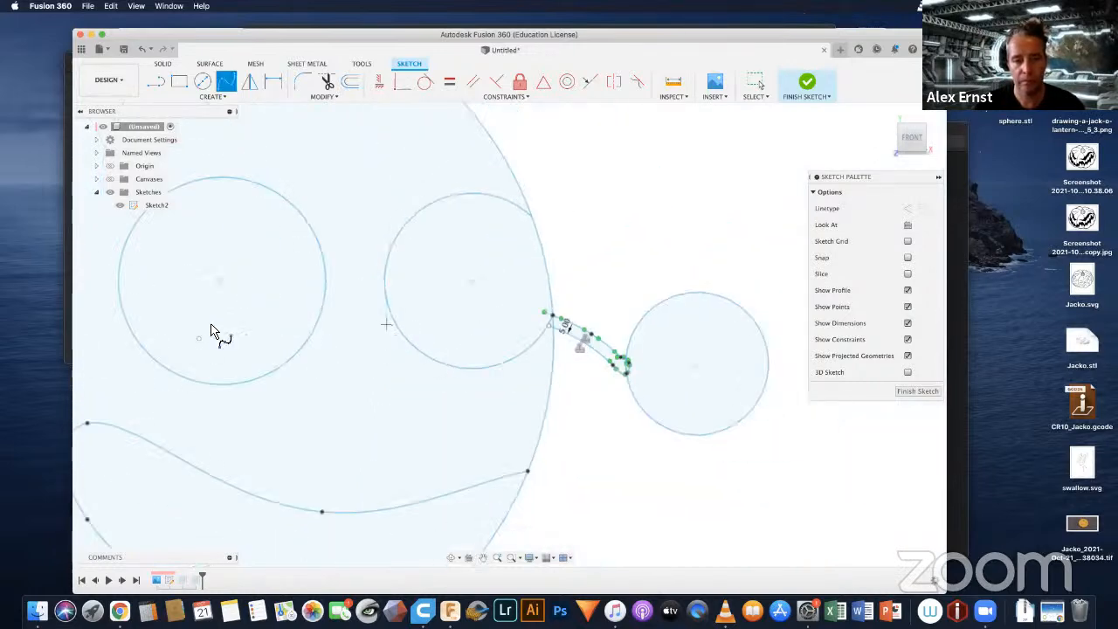
middle_click_drag(211, 324, 625, 368)
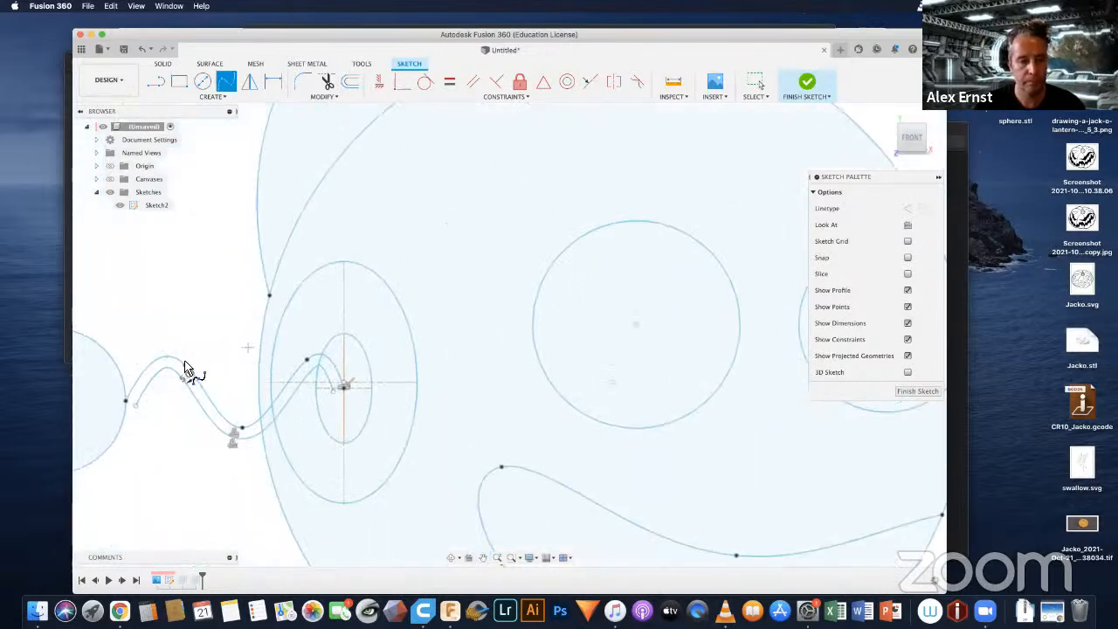
scroll(317, 337, "up", 10)
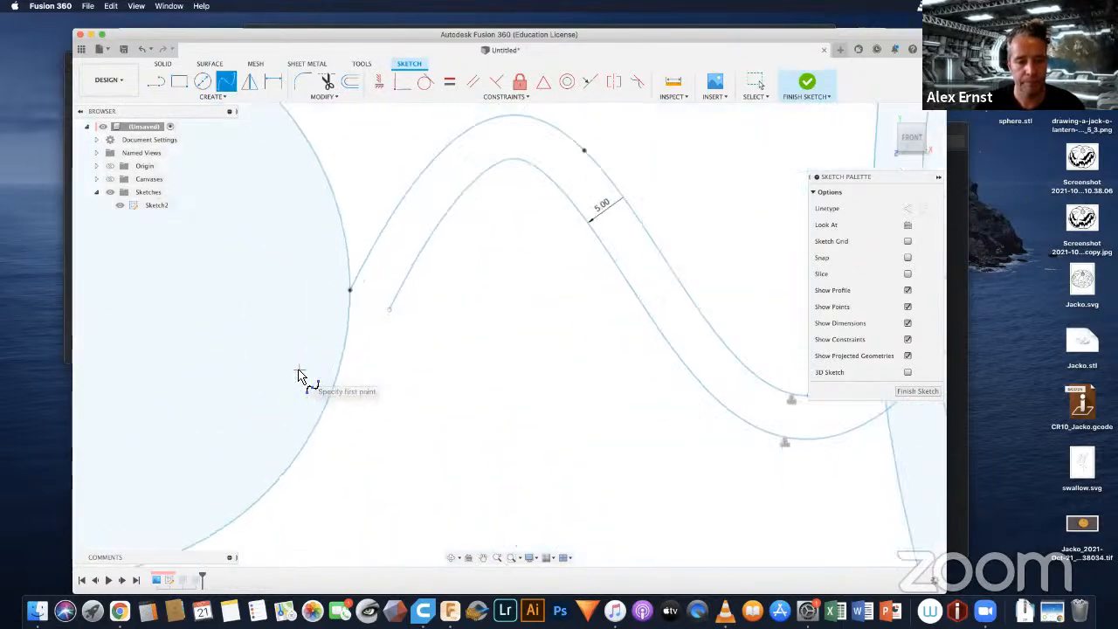
scroll(298, 376, "up", 3)
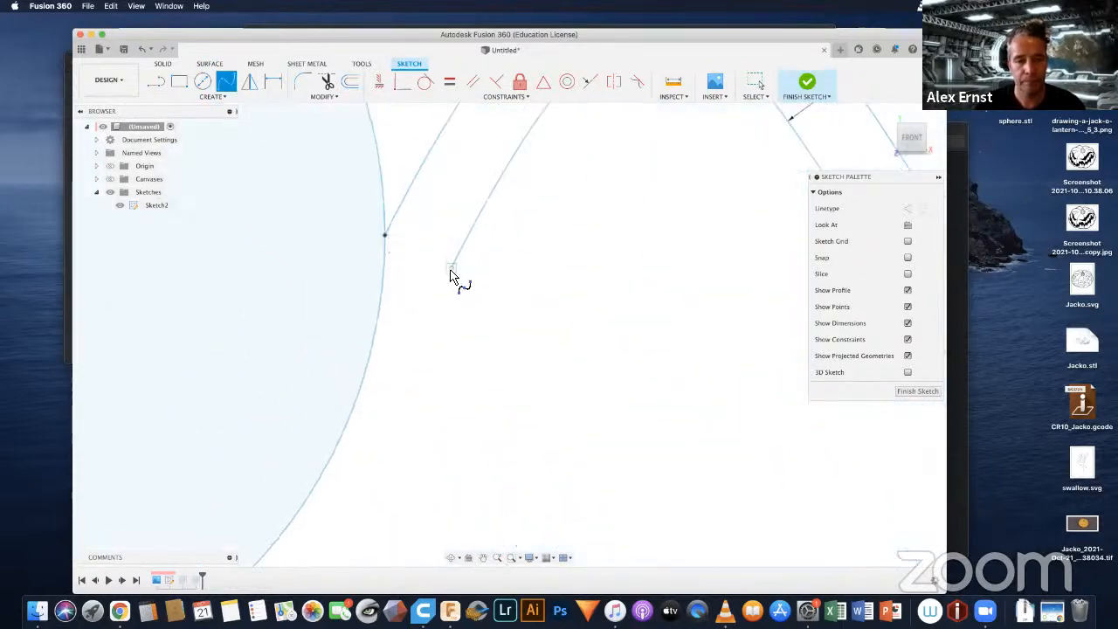
left_click(450, 271)
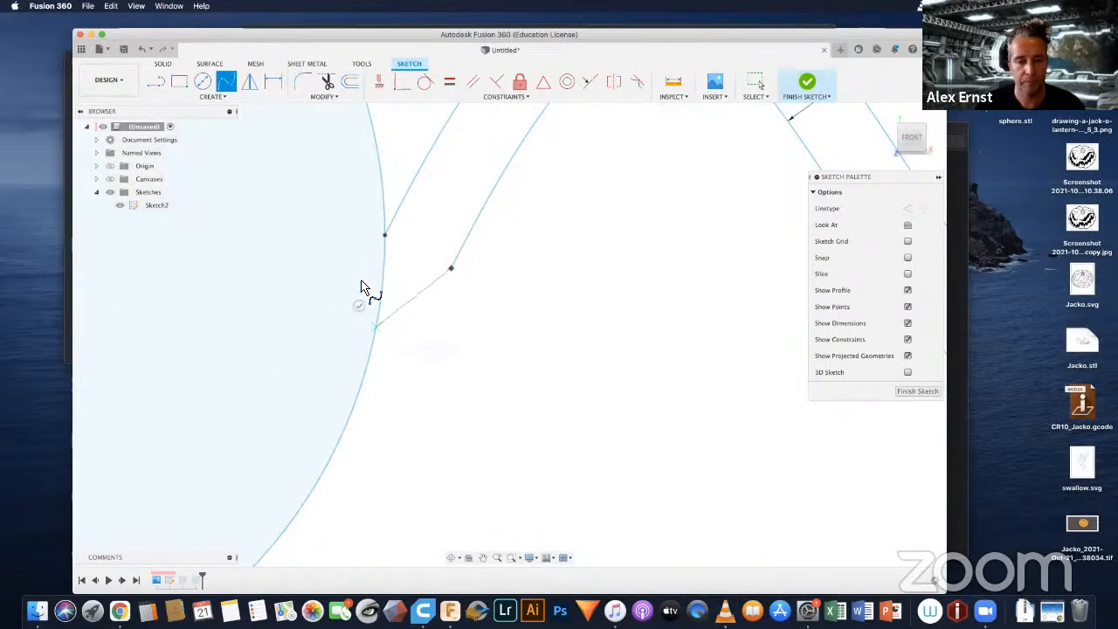
left_click(375, 325)
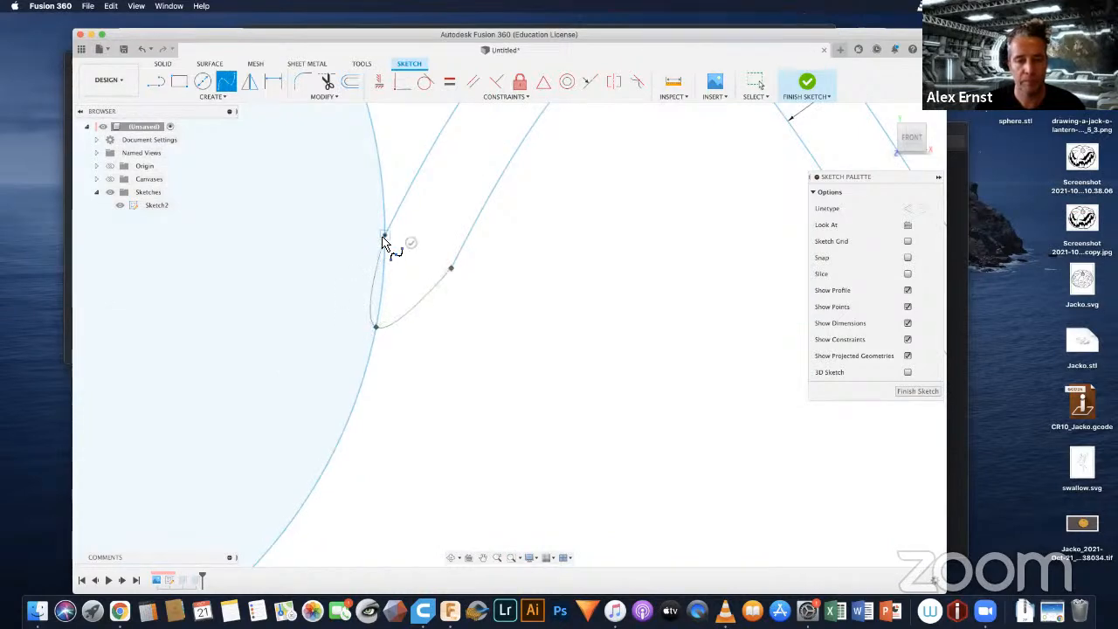
left_click(384, 236)
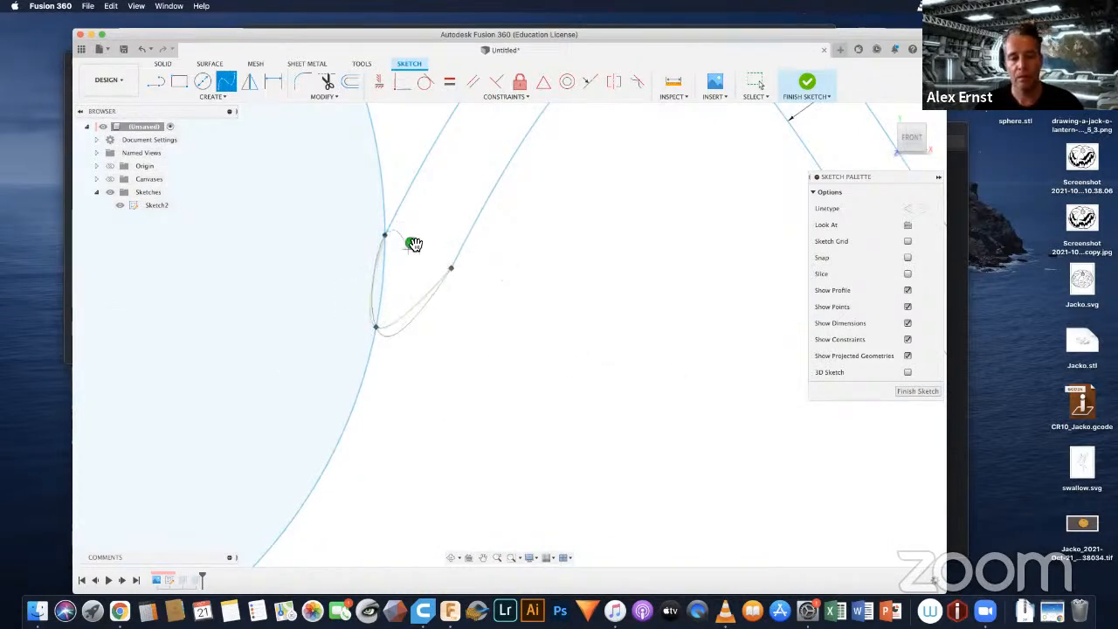
left_click(411, 245)
Step: Close the wavy antenna's inner end with a short spline at the ear's centre and finish the sketch
scroll(531, 294, "down", 5)
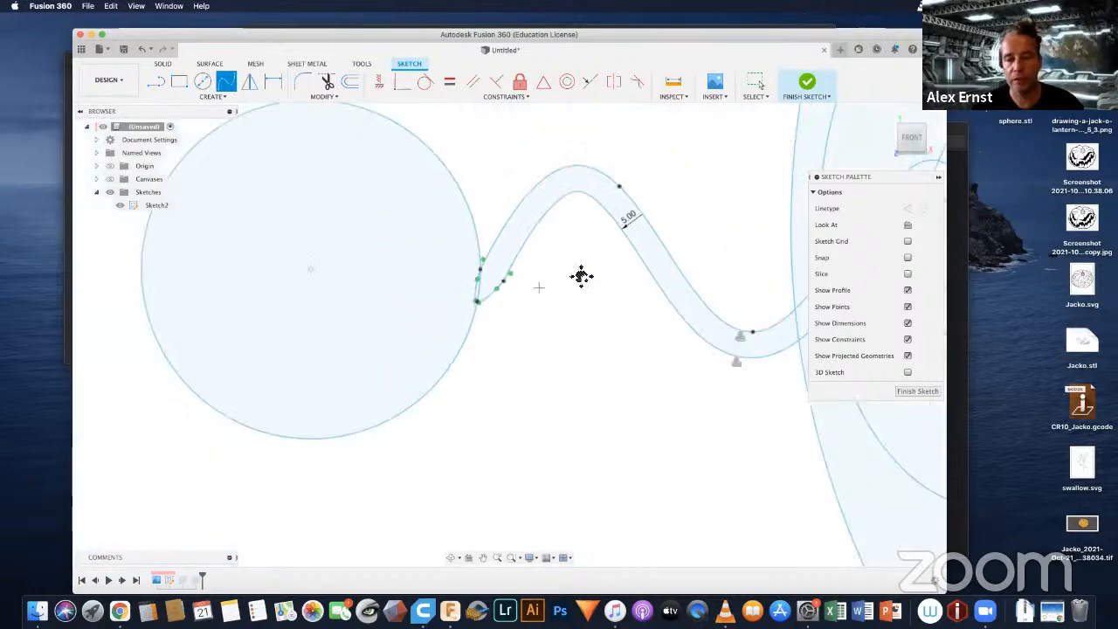
mouse_move(579, 277)
middle_mouse_down()
mouse_move(312, 294)
mouse_move(248, 206)
middle_mouse_up()
mouse_move(621, 212)
middle_mouse_down()
mouse_move(589, 253)
mouse_move(412, 325)
middle_mouse_up()
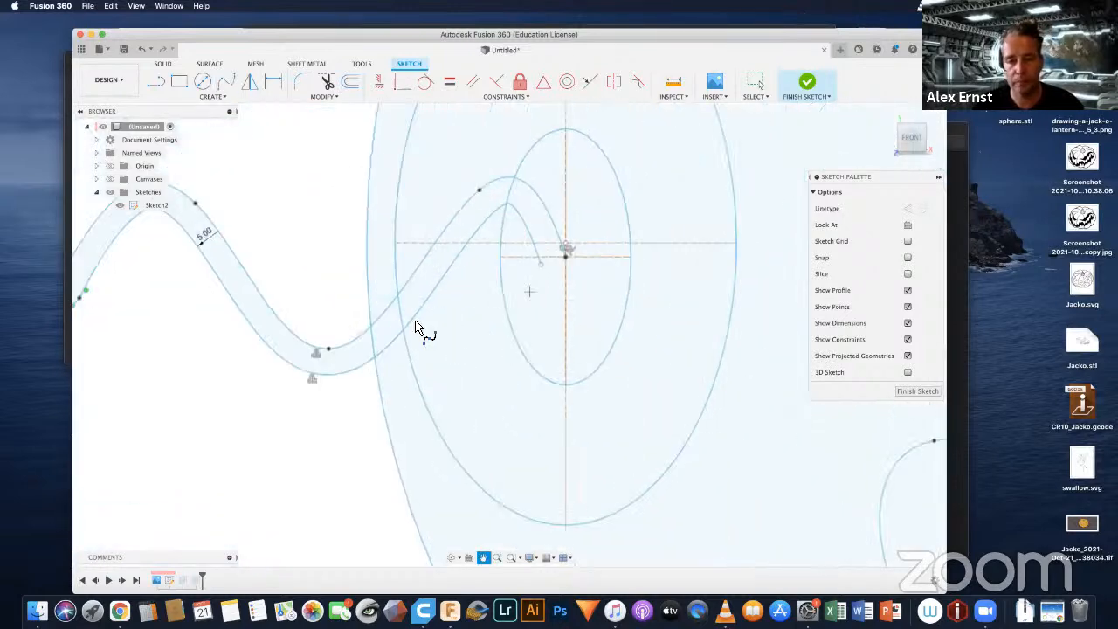
left_click(424, 295)
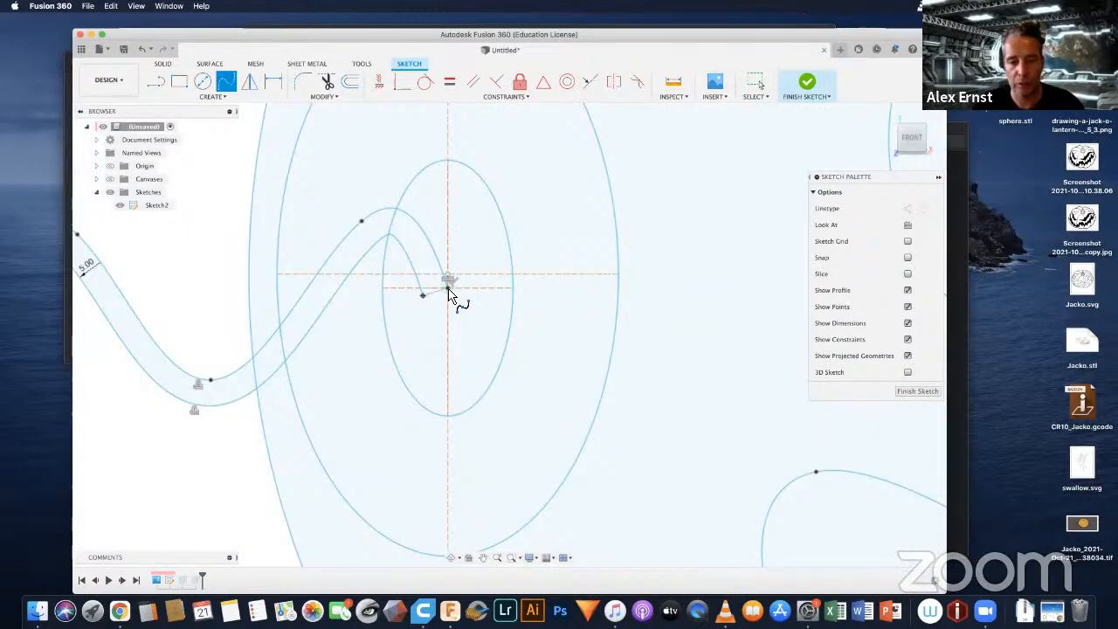
left_click(455, 313)
scroll(407, 374, "down", 5)
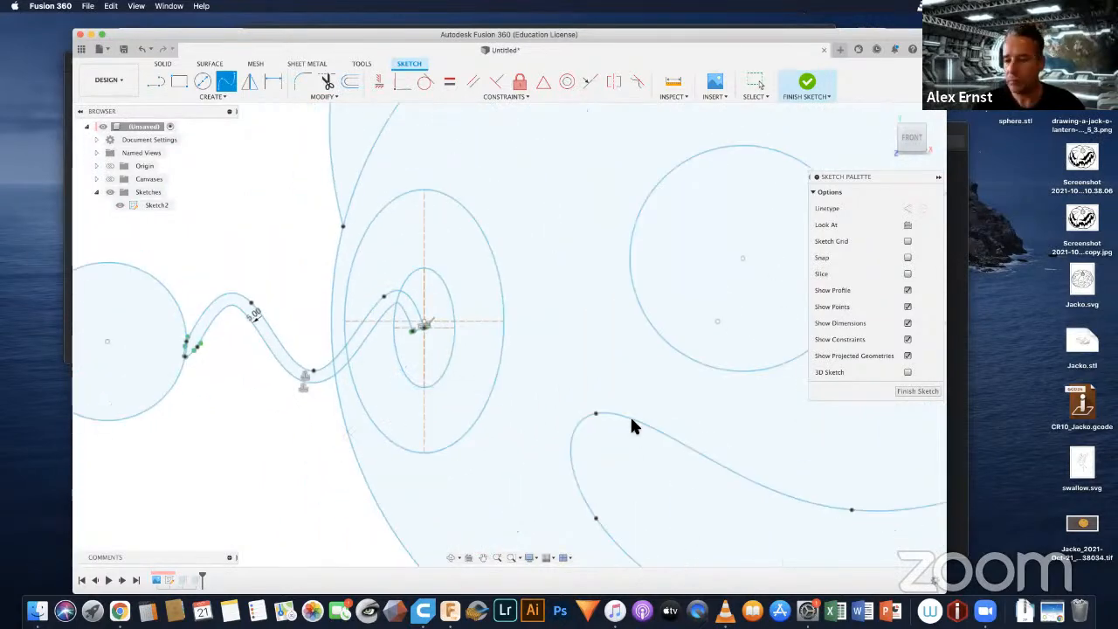
left_click(916, 391)
Step: Select all profile segments of the wavy left antenna, including those inside the head and ear, and show the bodies
scroll(439, 214, "down", 5)
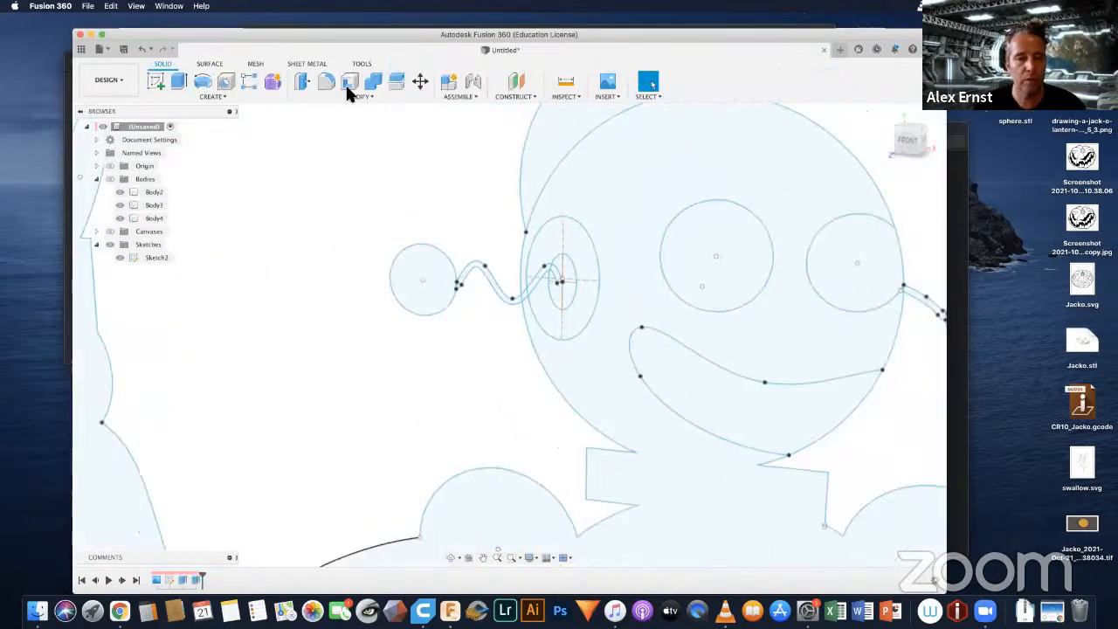
scroll(516, 320, "up", 6)
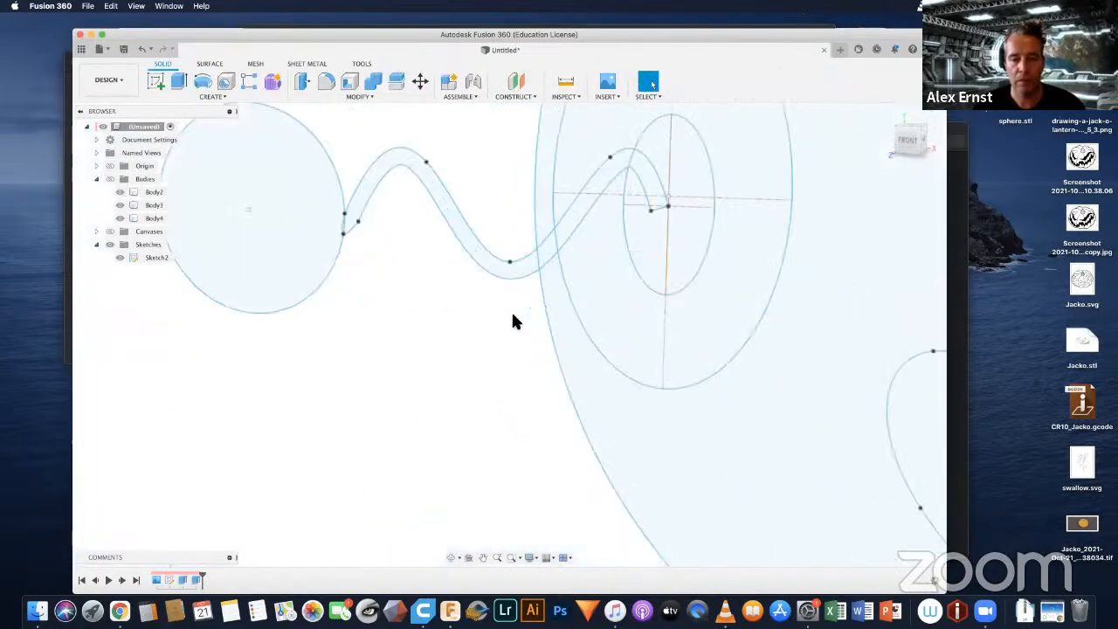
left_click(476, 247)
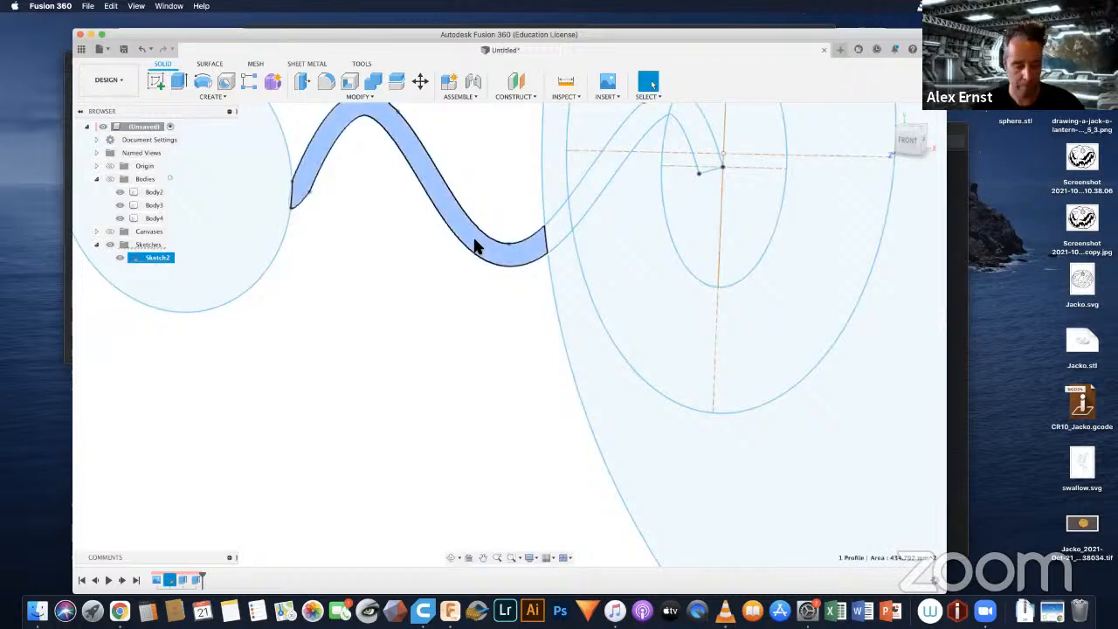
left_click(562, 220, "shift")
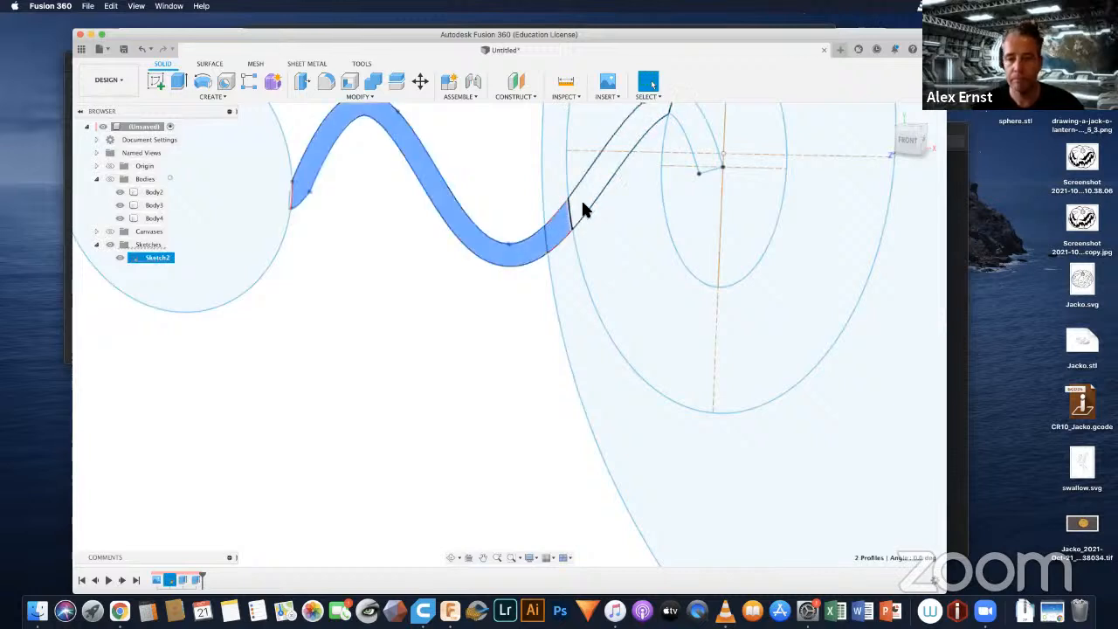
left_click(581, 208, "shift")
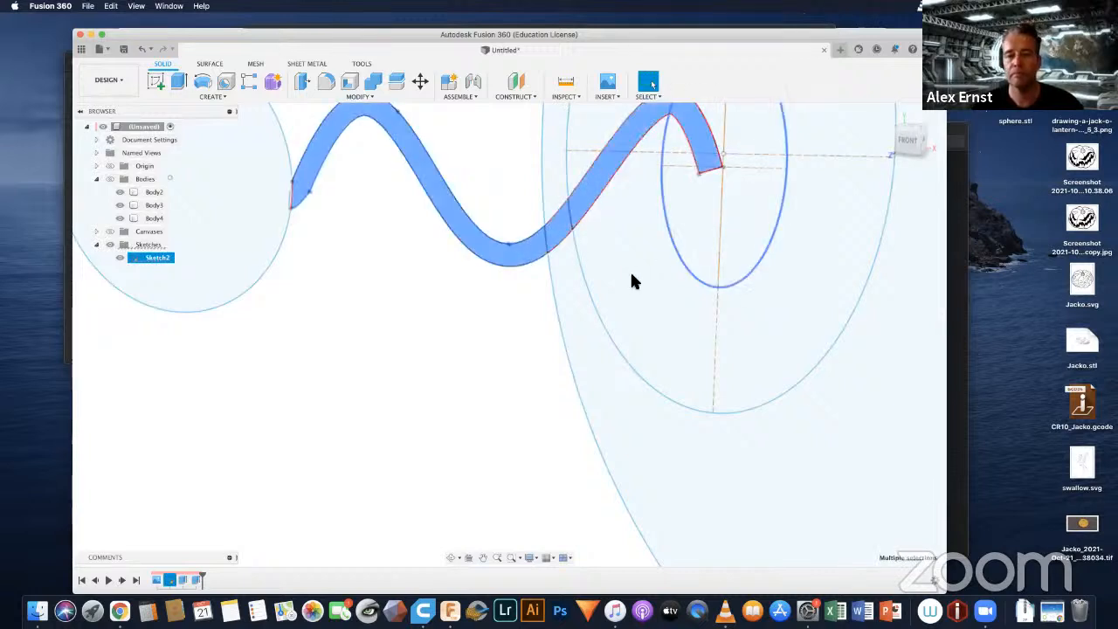
mouse_move(633, 262)
middle_mouse_down("shift")
mouse_move(657, 205)
mouse_move(671, 216)
middle_mouse_up("shift")
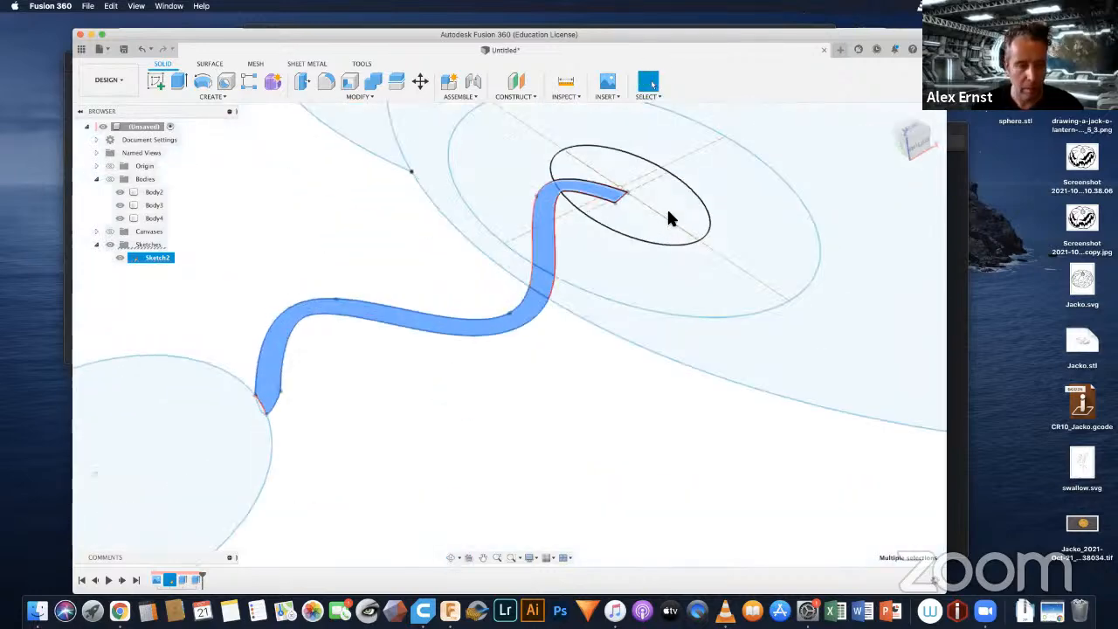
left_click(110, 179)
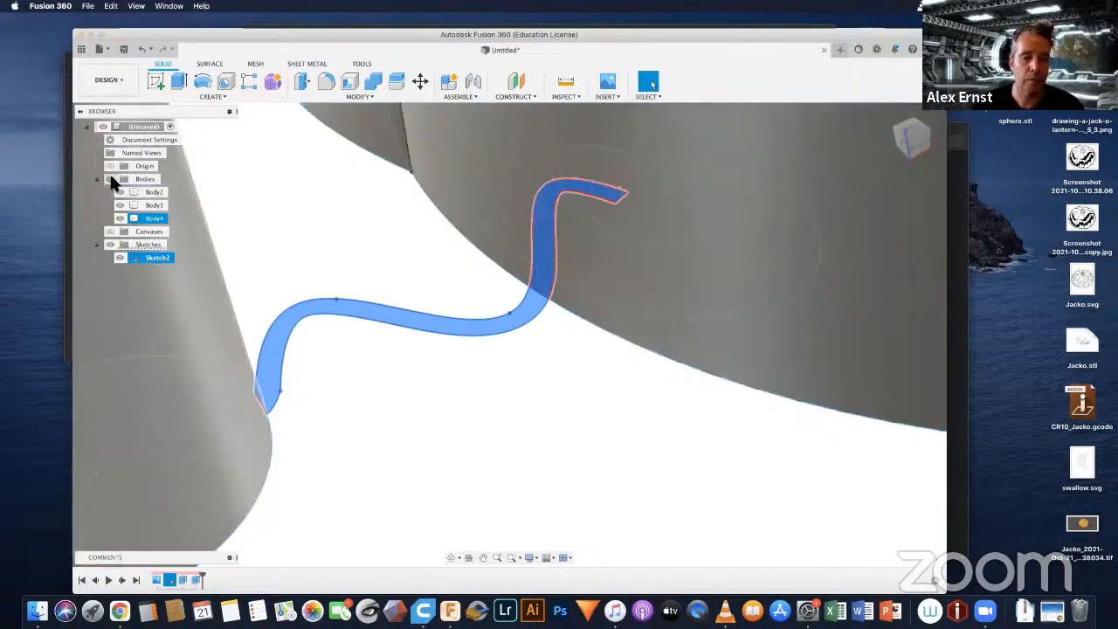
Step: Extrude the selected wavy left antenna profiles 10 mm as a new body
key("e")
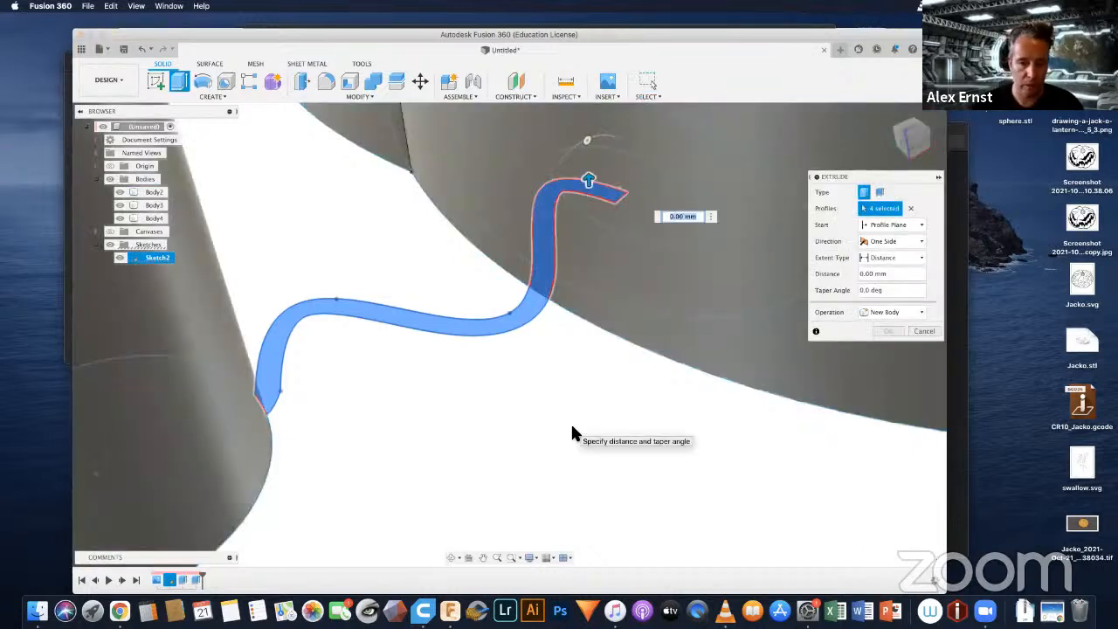
type("10")
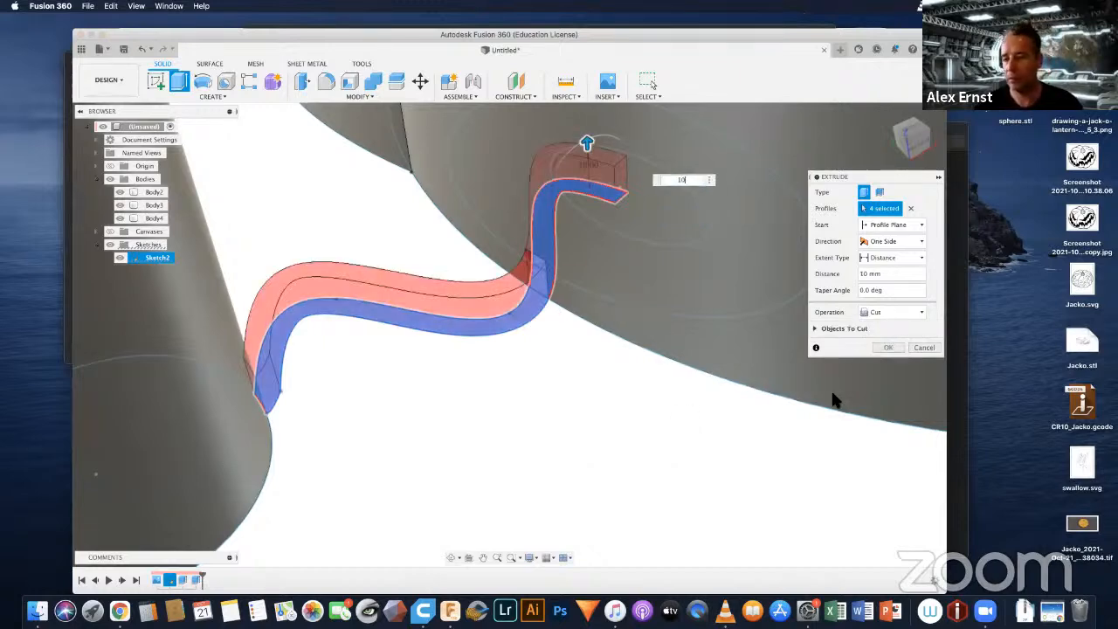
left_click(903, 313)
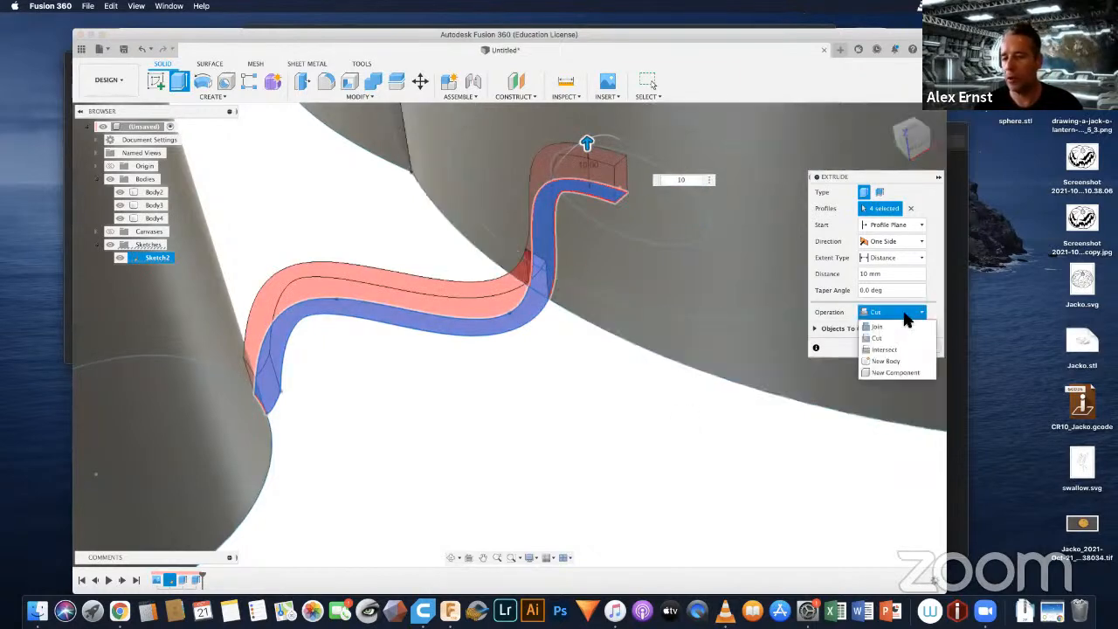
left_click(885, 361)
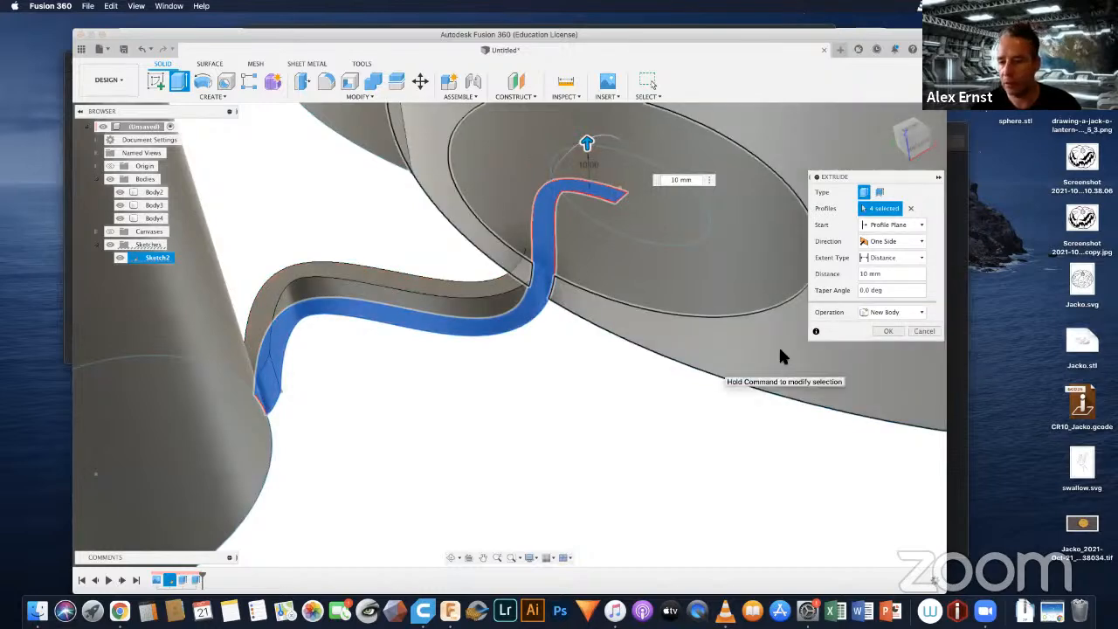
left_click(888, 332)
scroll(533, 355, "down", 5)
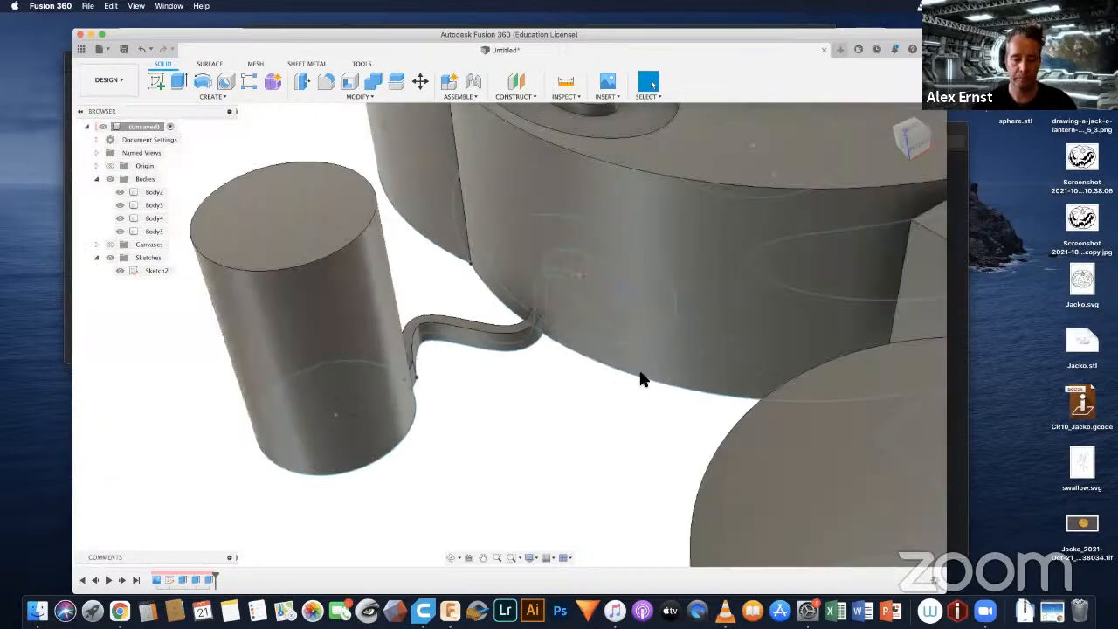
Step: Extrude the short right antenna's profile between head and ball 10 mm as a new body
middle_click_drag(688, 384, 699, 431, "shift")
scroll(699, 421, "down", 10)
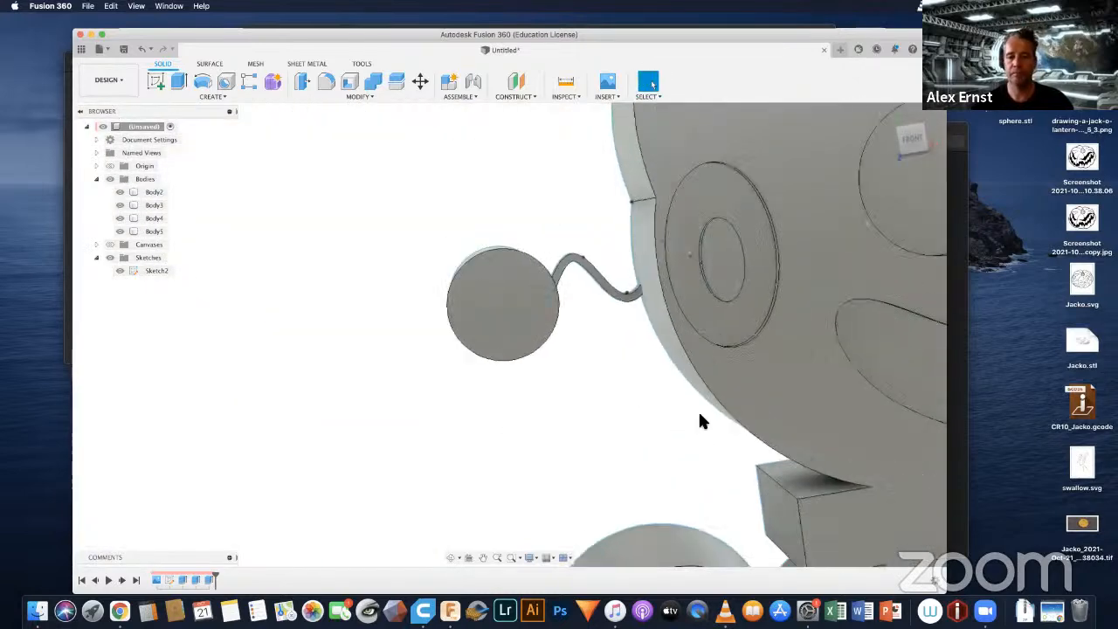
middle_click_drag(823, 377, 752, 331, "shift")
scroll(752, 331, "up", 10)
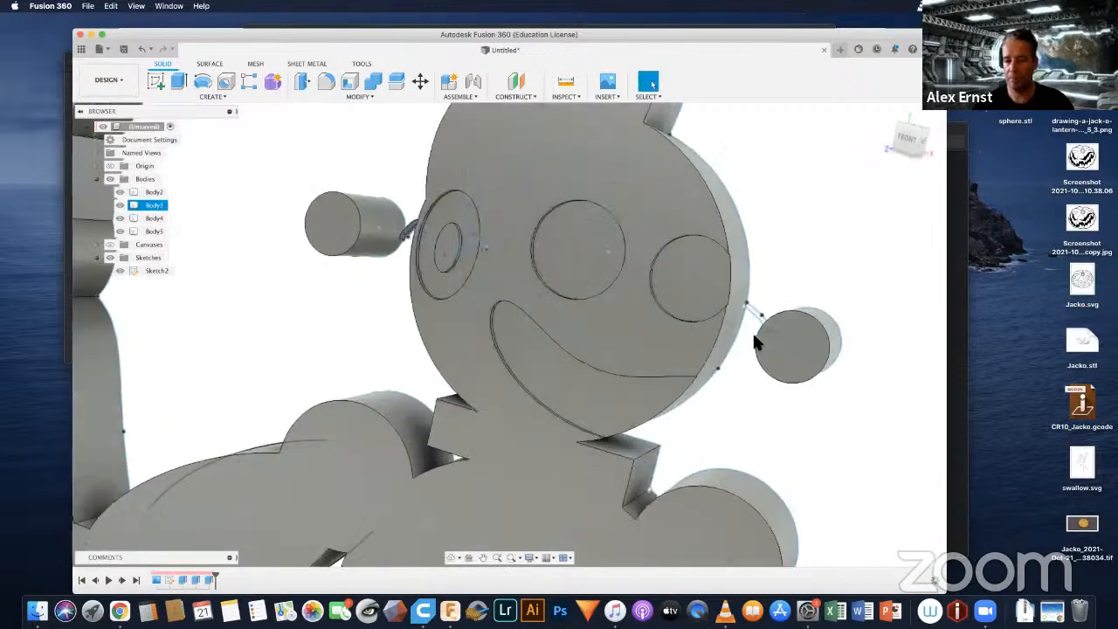
scroll(754, 339, "up", 3)
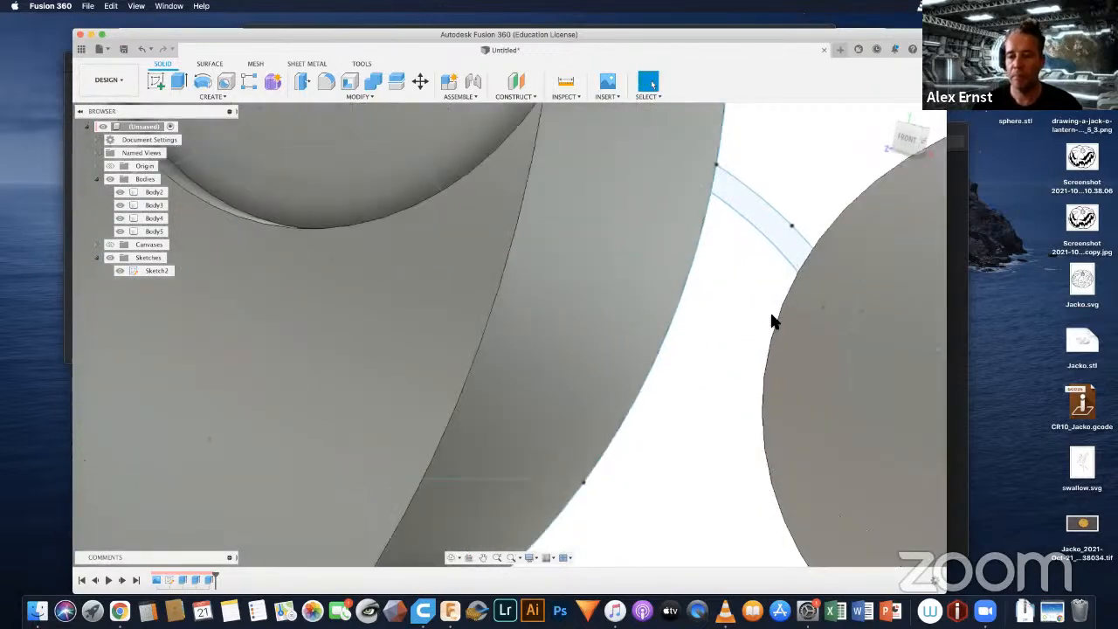
left_click(768, 224)
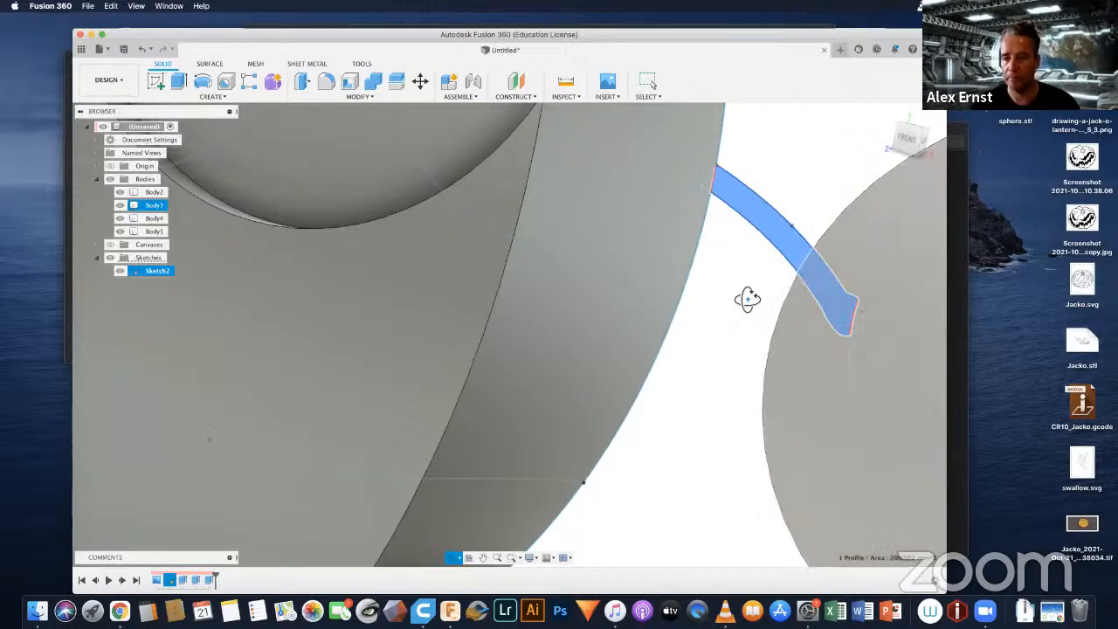
middle_click_drag(747, 298, 802, 321, "shift")
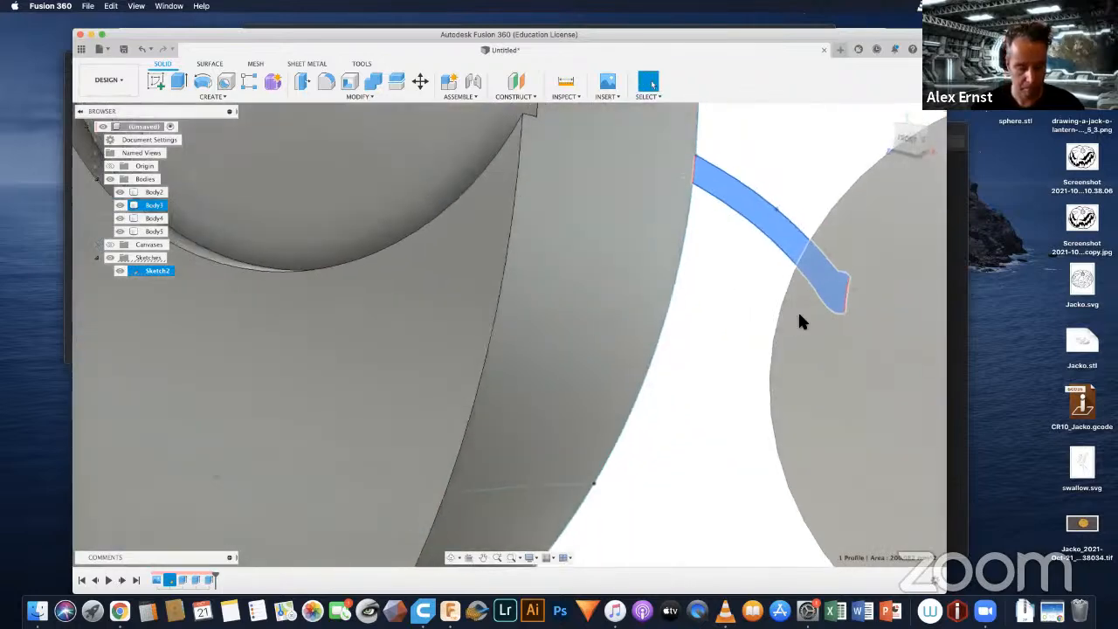
key("e")
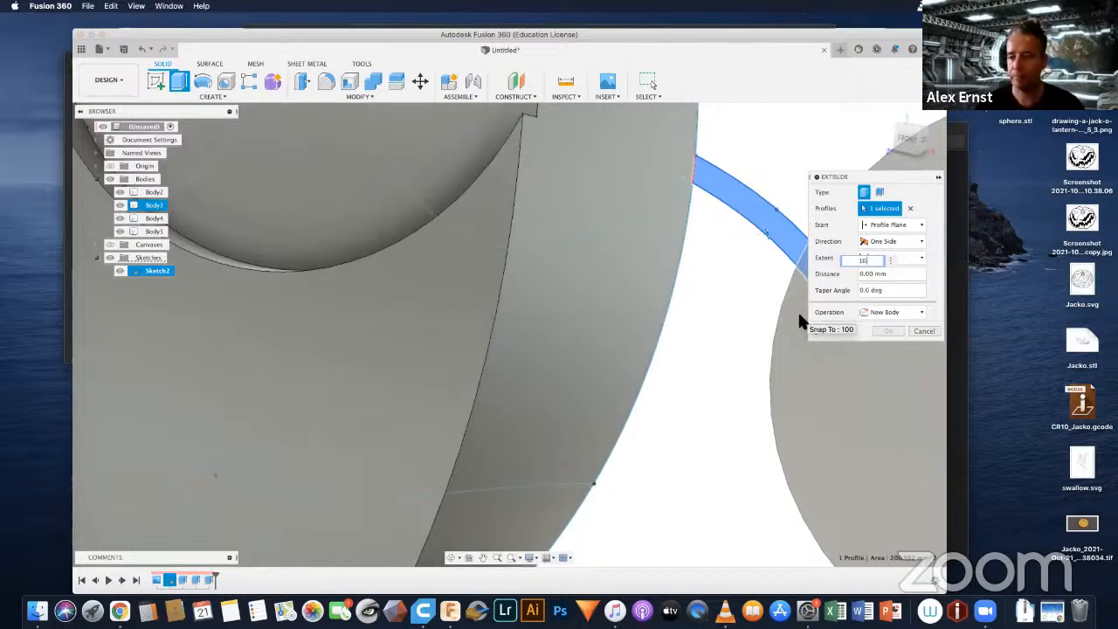
left_click(920, 315)
left_click(879, 362)
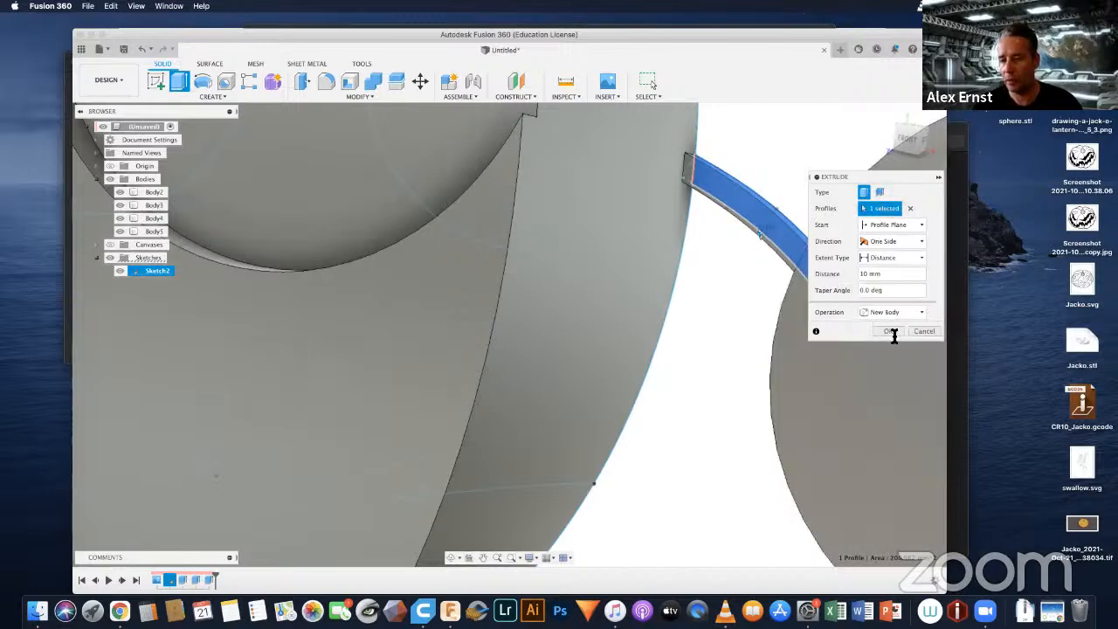
left_click(890, 331)
scroll(713, 312, "down", 3)
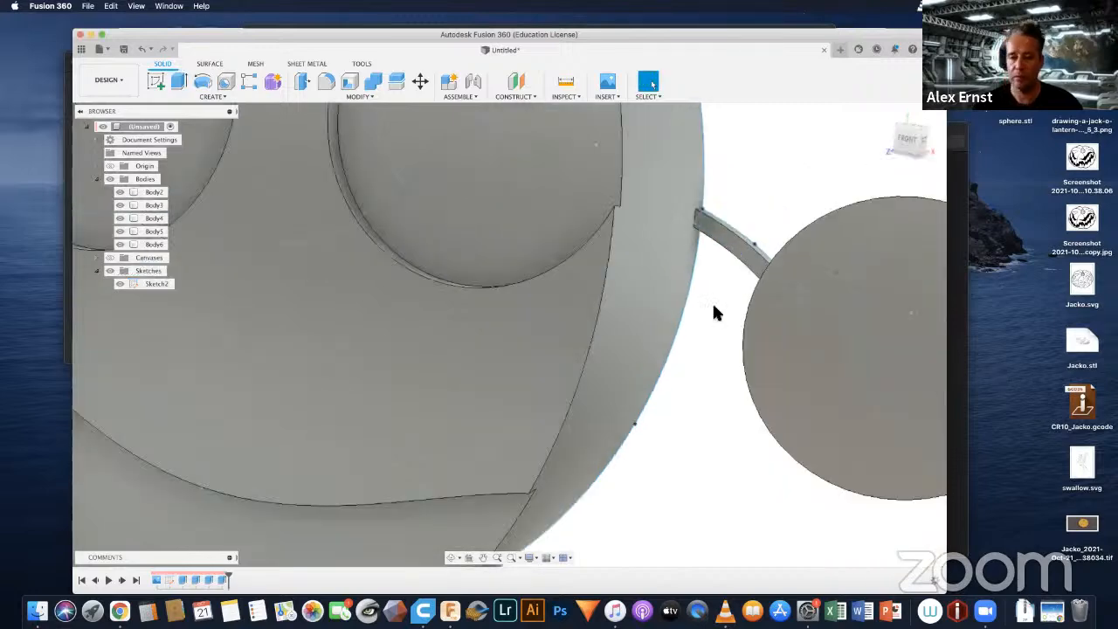
Step: Hide all sketches so that only the robot's solid bodies show
scroll(714, 313, "down", 5)
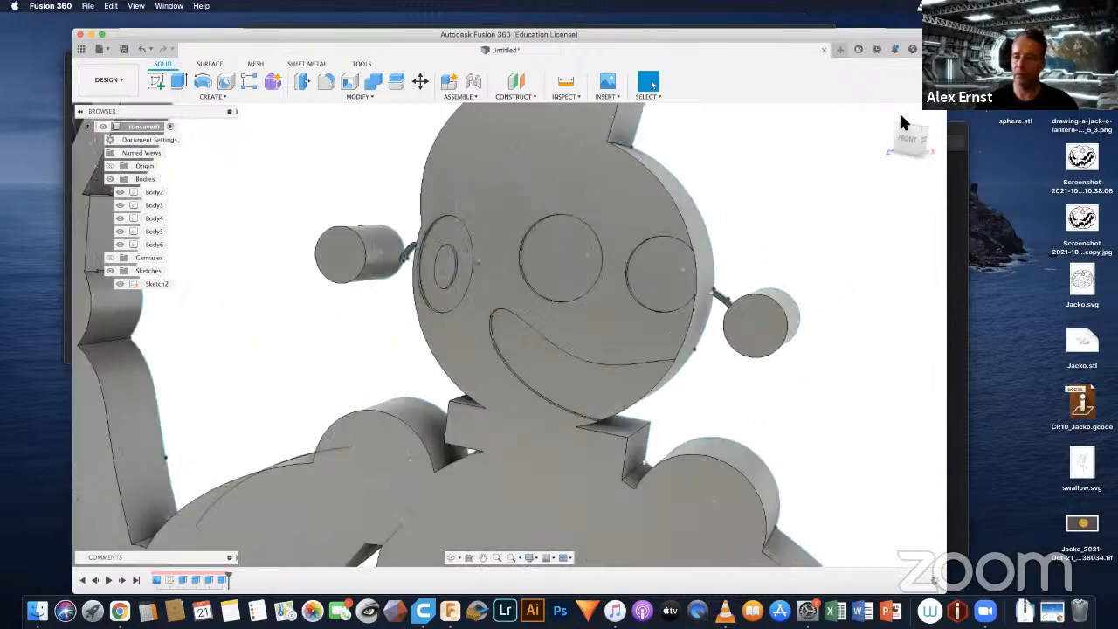
left_click(886, 115)
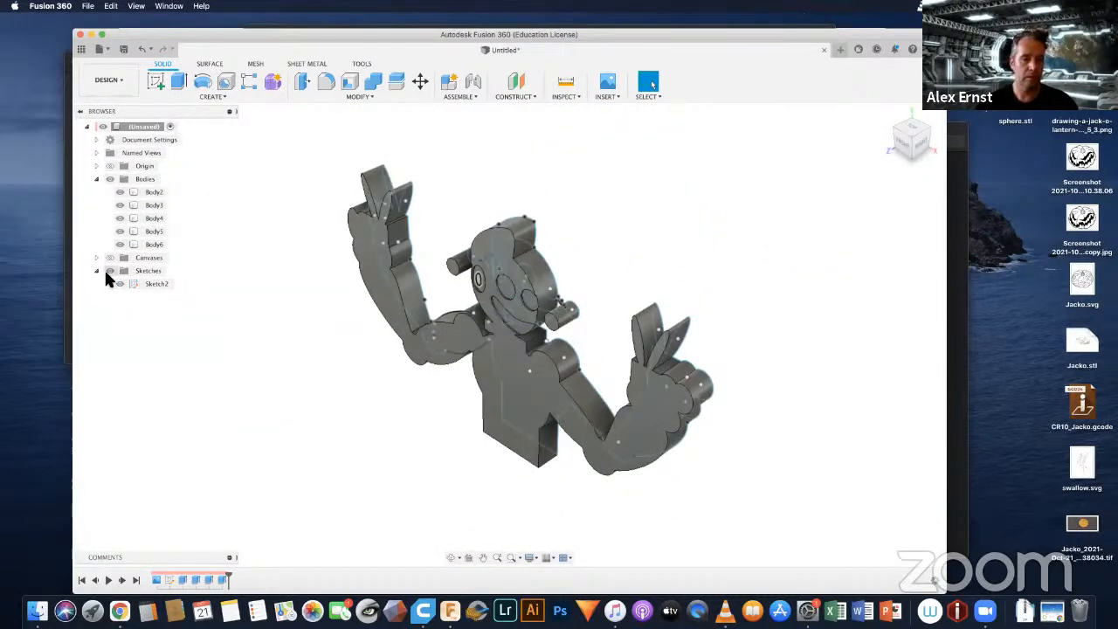
left_click(110, 270)
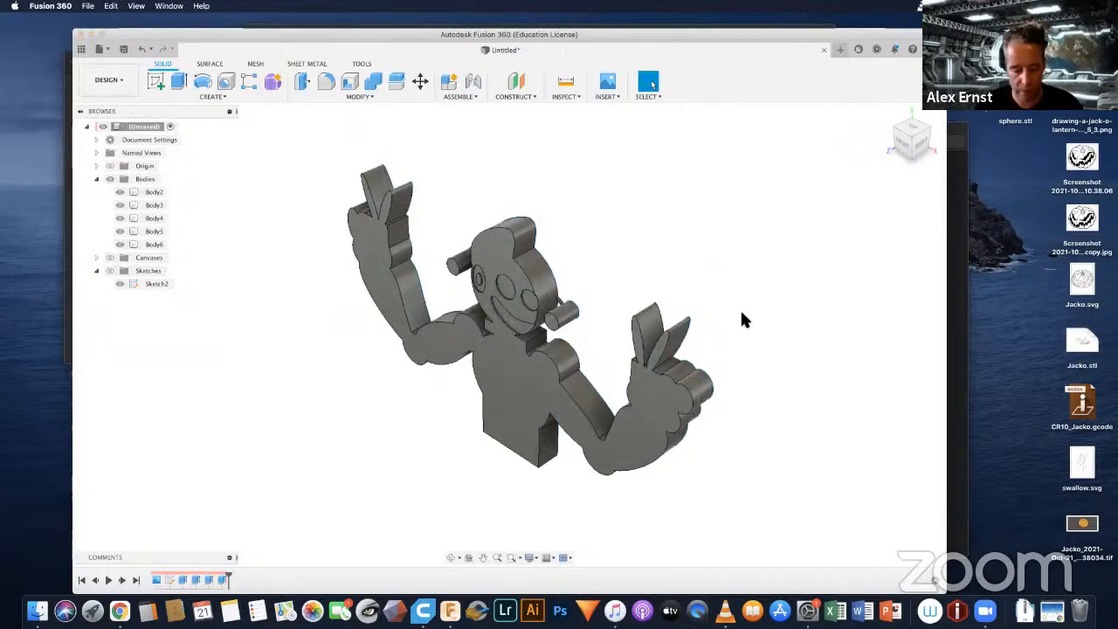
middle_click_drag(730, 297, 751, 250, "shift")
middle_click_drag(748, 262, 718, 282, "shift")
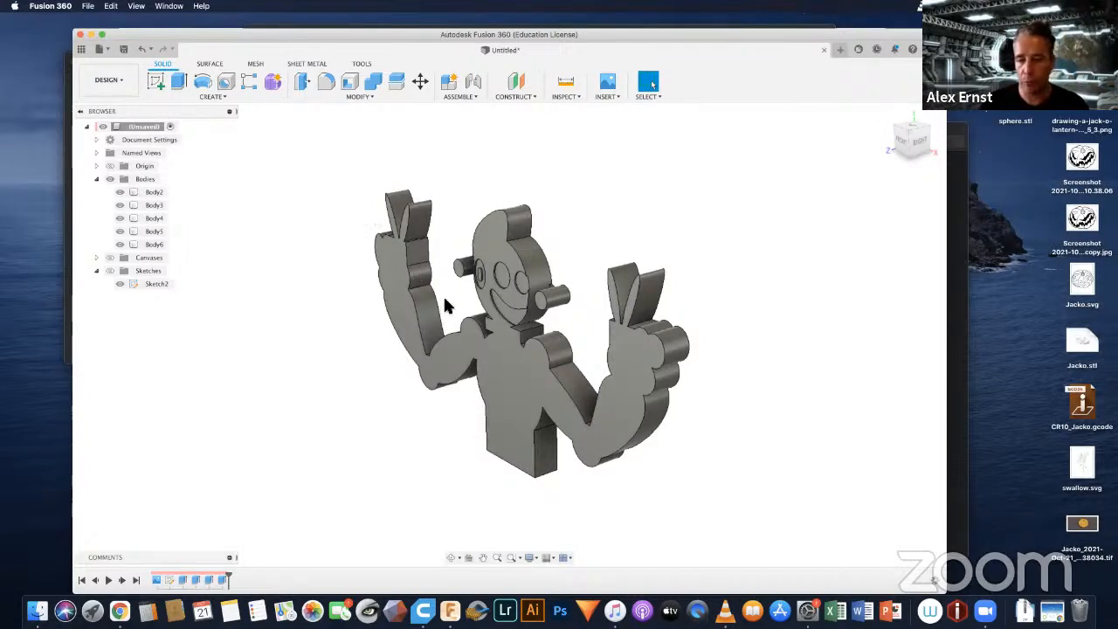
middle_click_drag(445, 304, 470, 278, "shift")
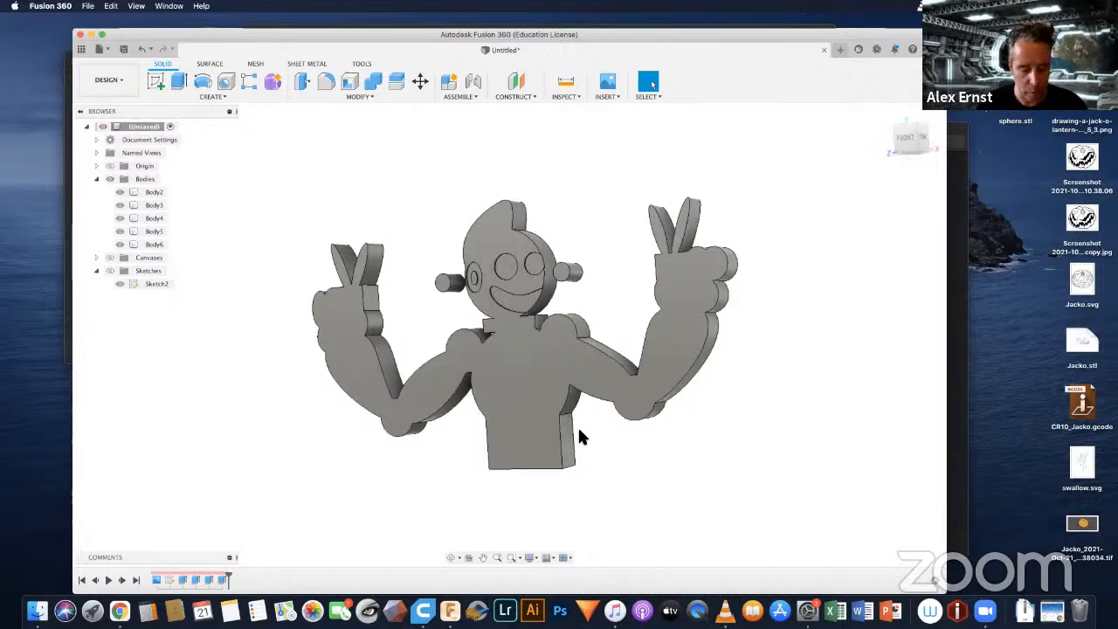
Step: Start a fillet and select the front outline edges from the right side of the torso under the arm, around the elbow and up to the hand
key("f")
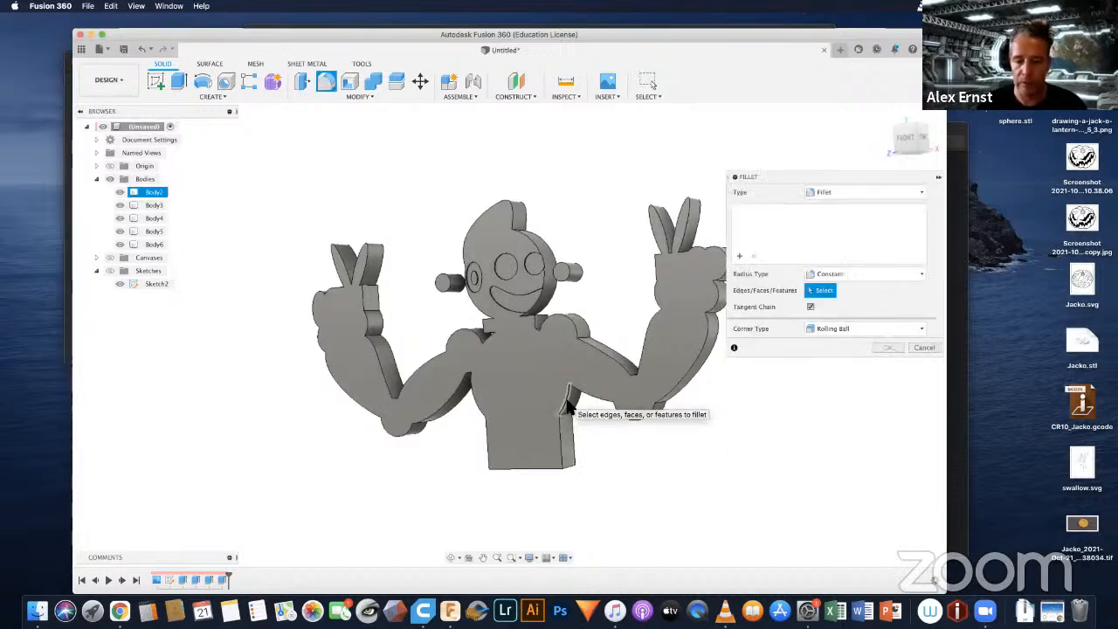
left_click(566, 406)
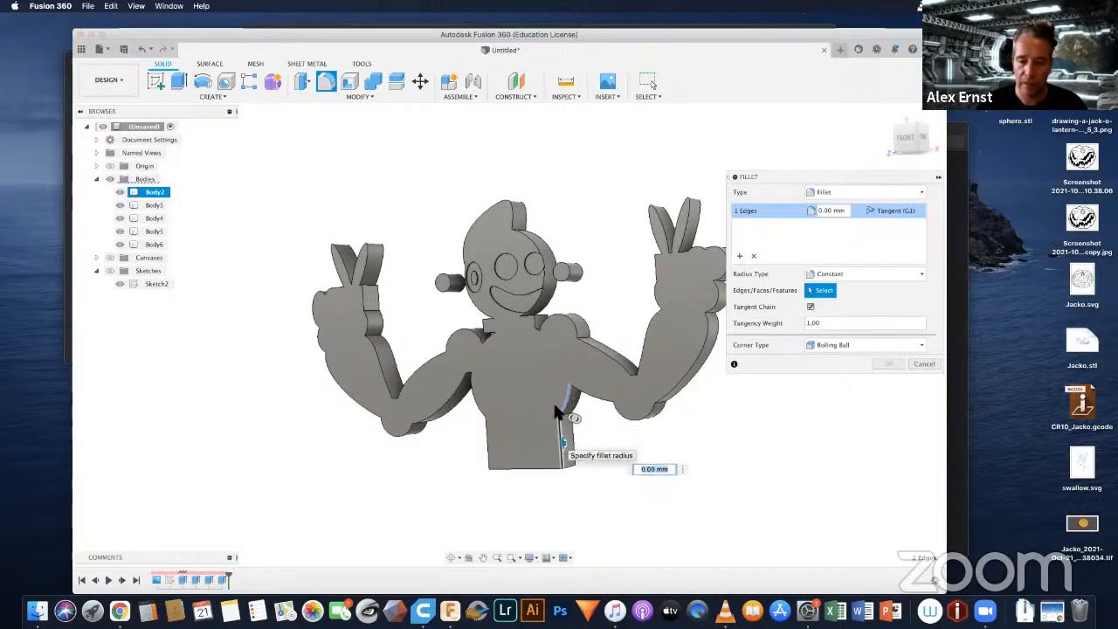
left_click(603, 400)
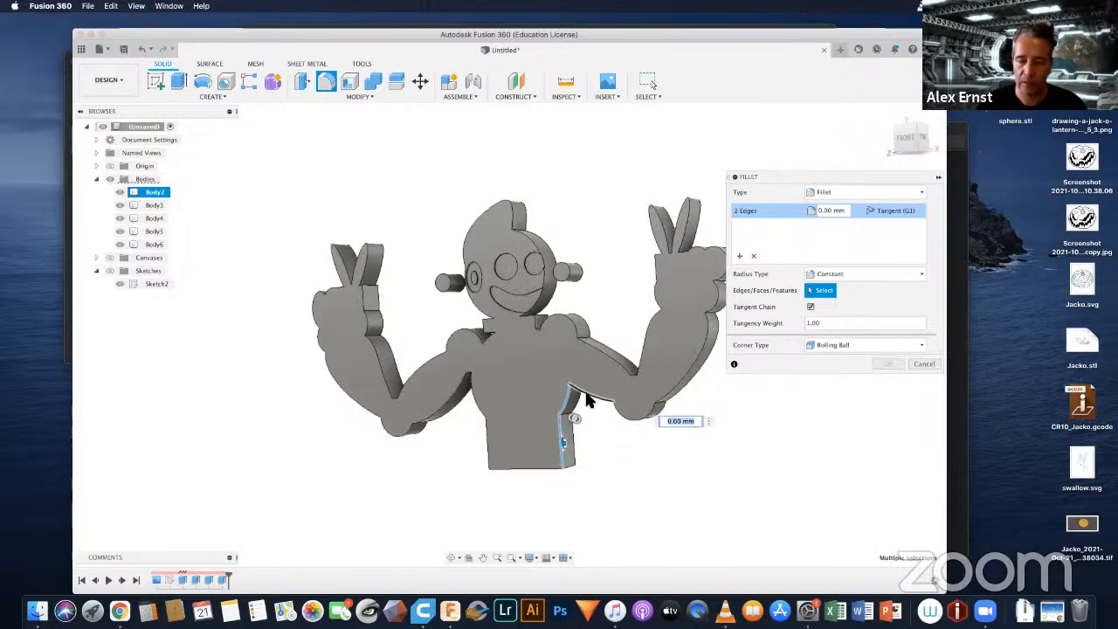
left_click(638, 415)
left_click(686, 382)
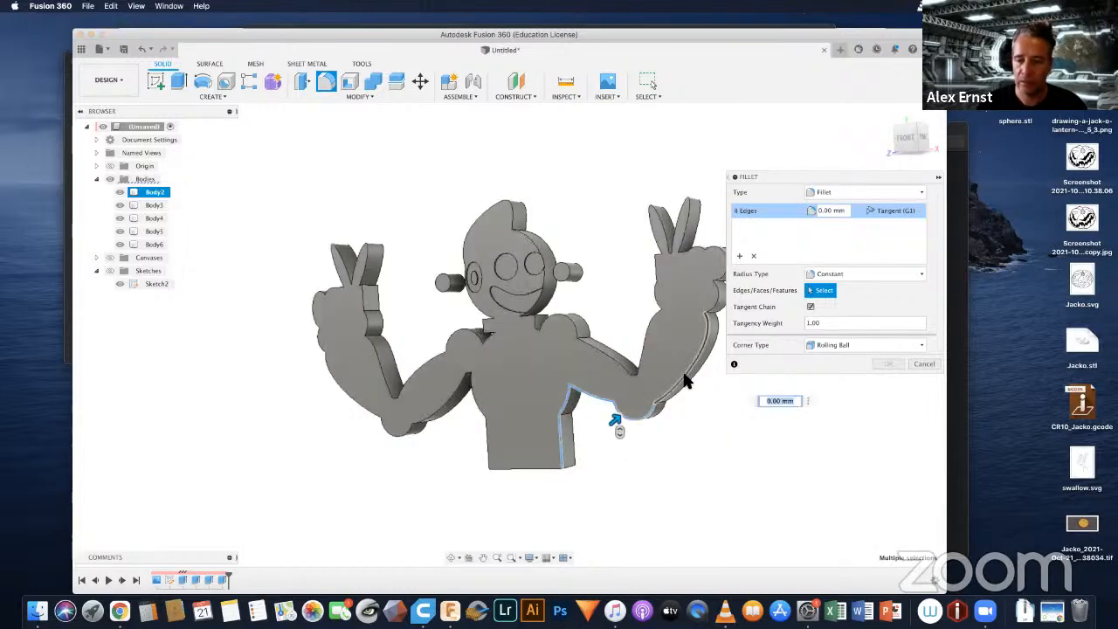
left_click(717, 291)
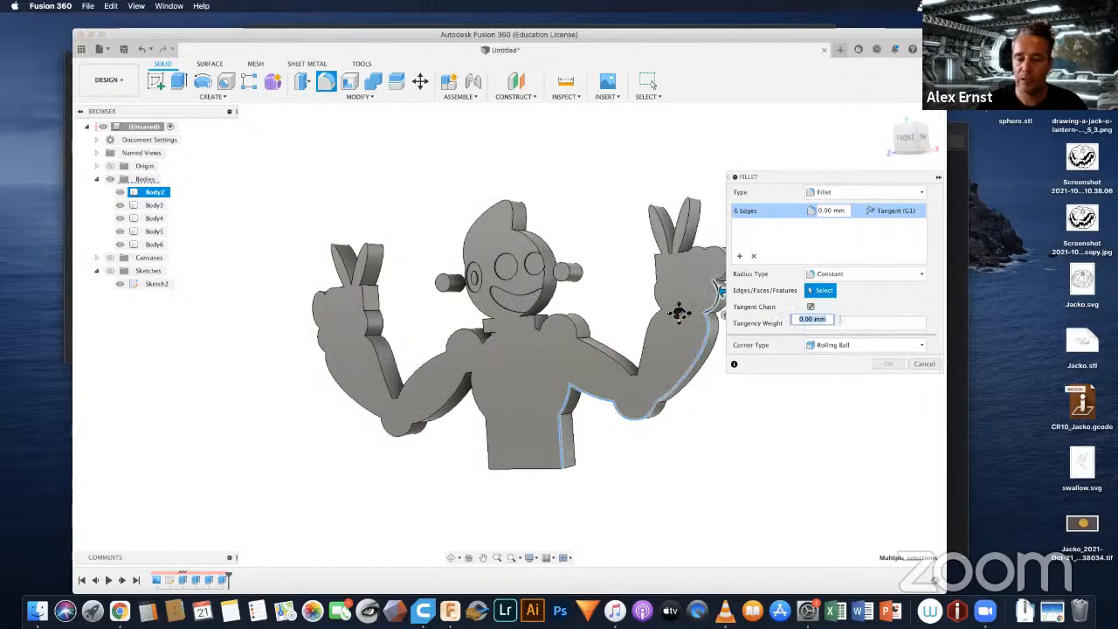
middle_click_drag(679, 313, 632, 336)
left_click(674, 290)
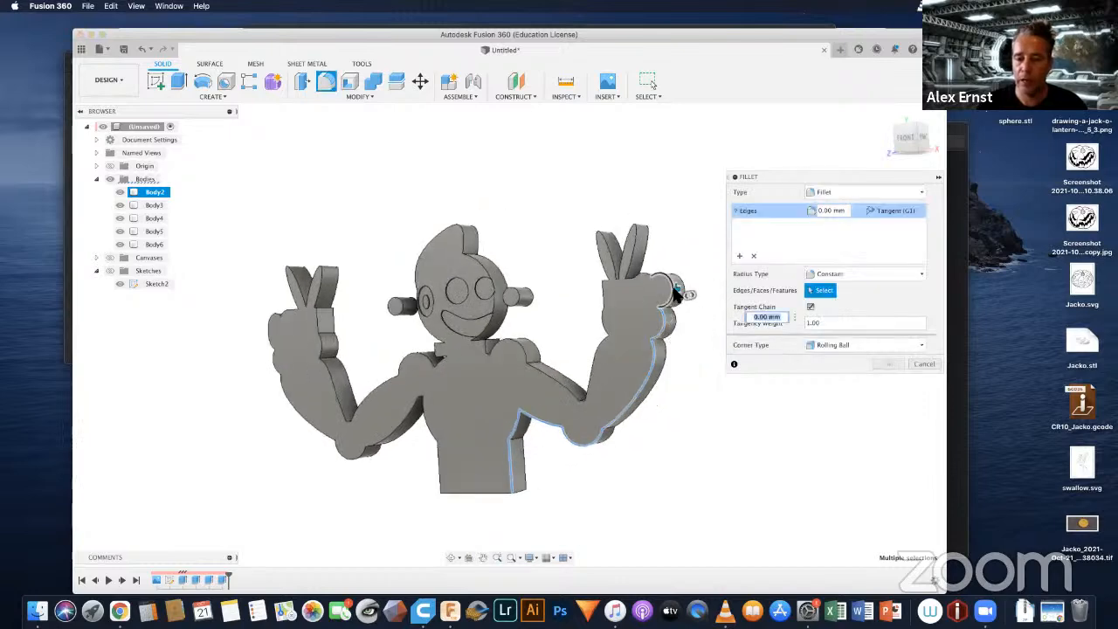
Step: Add the front edges of the right hand's knuckles, both raised fingers and the gaps beside them to the fillet selection
scroll(628, 272, "up", 3)
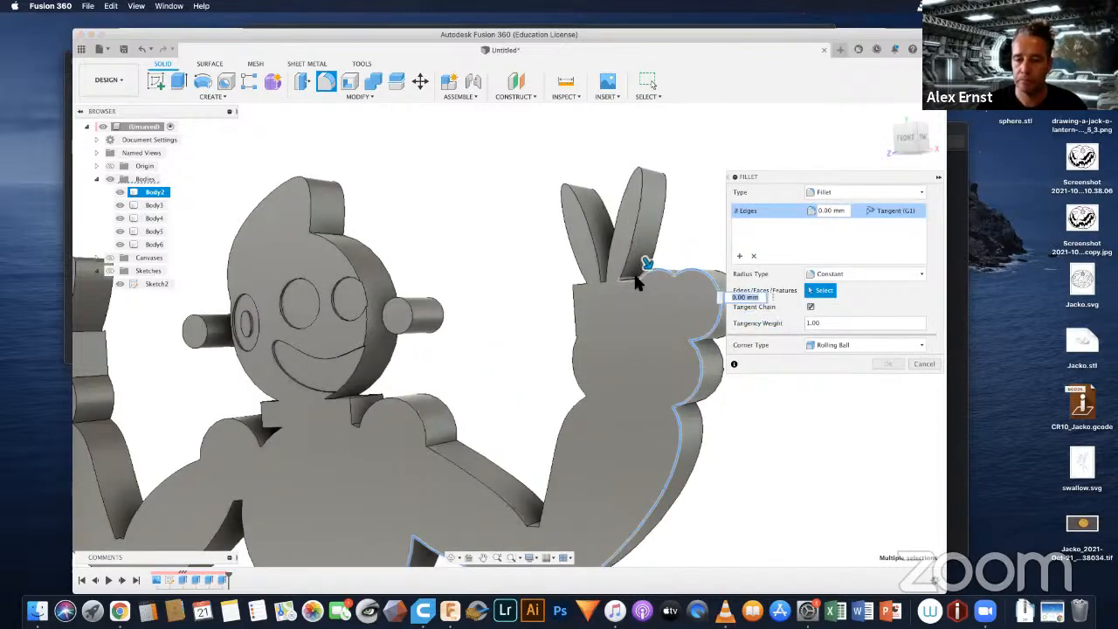
left_click(633, 271)
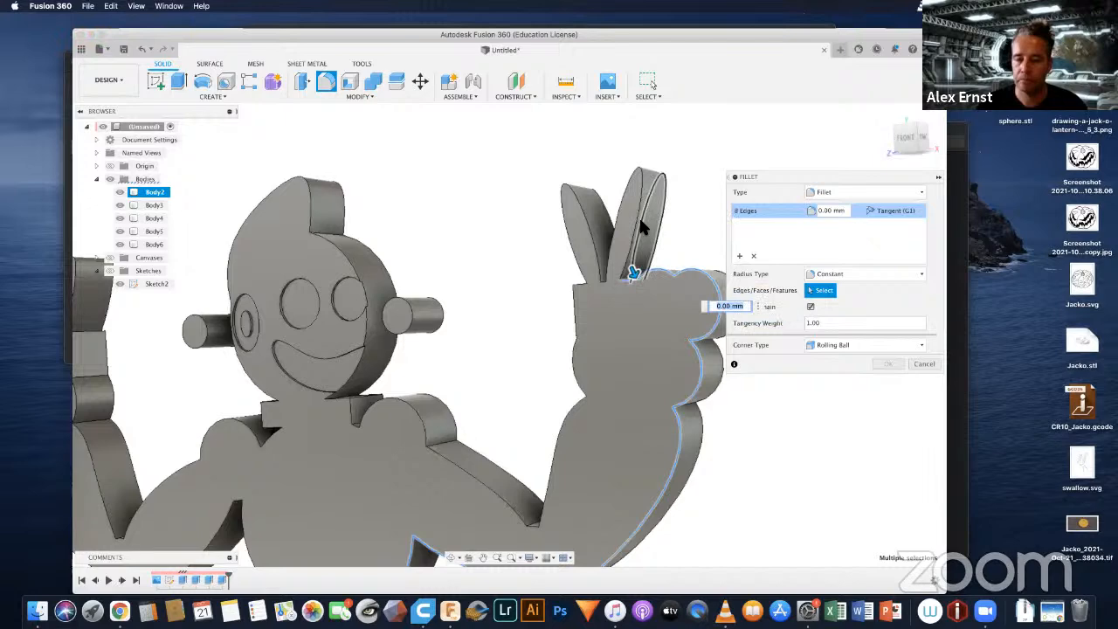
left_click(631, 271)
scroll(603, 275, "up", 5)
left_click(586, 285)
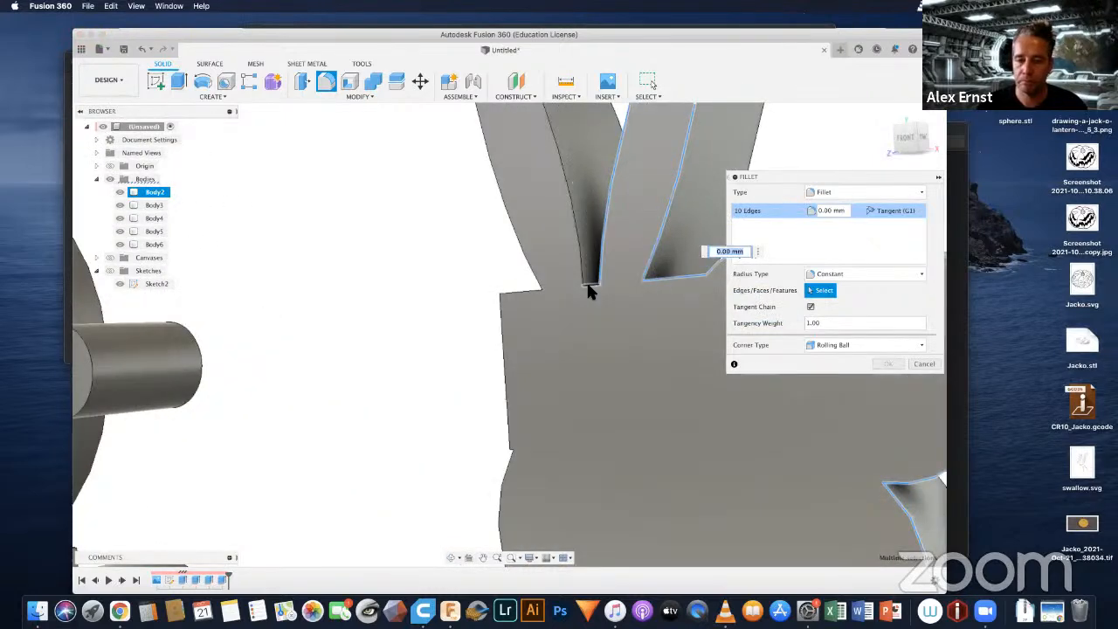
left_click(587, 286)
left_click(535, 292)
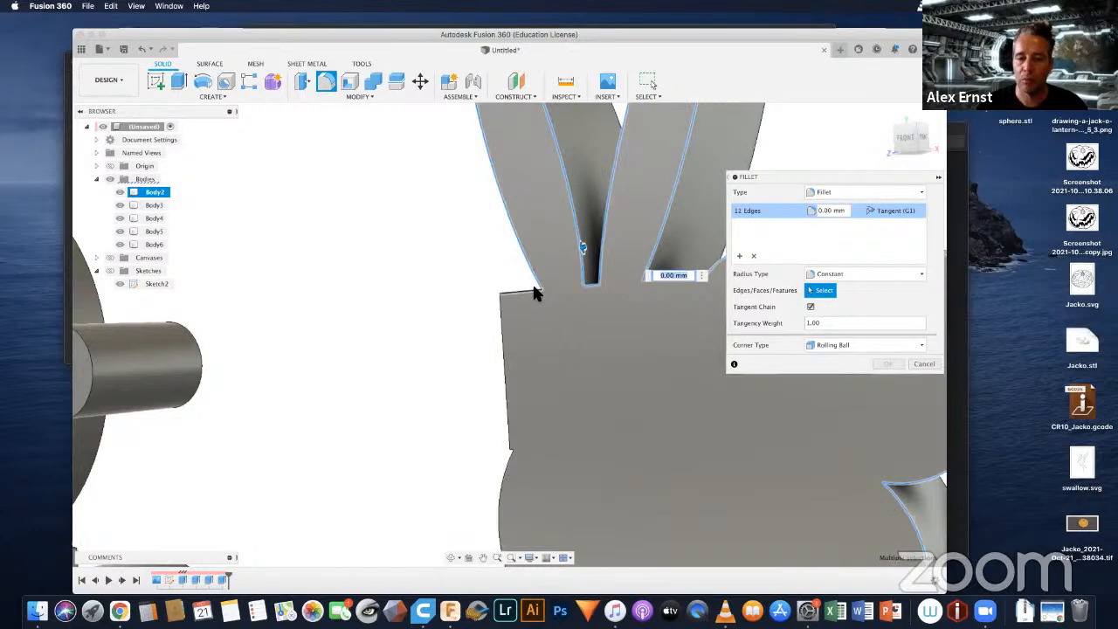
left_click(530, 304)
scroll(530, 304, "down", 5)
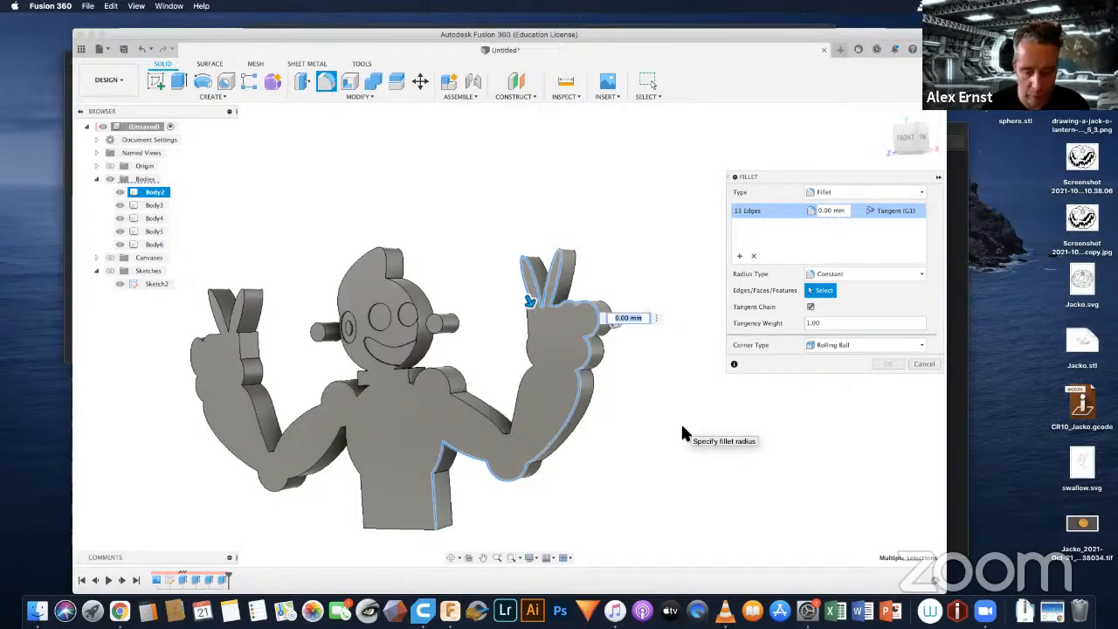
Step: Try fillet radii of 20, 10, 5 and 4 mm on the selected front edges, and abandon the fillet
type("20")
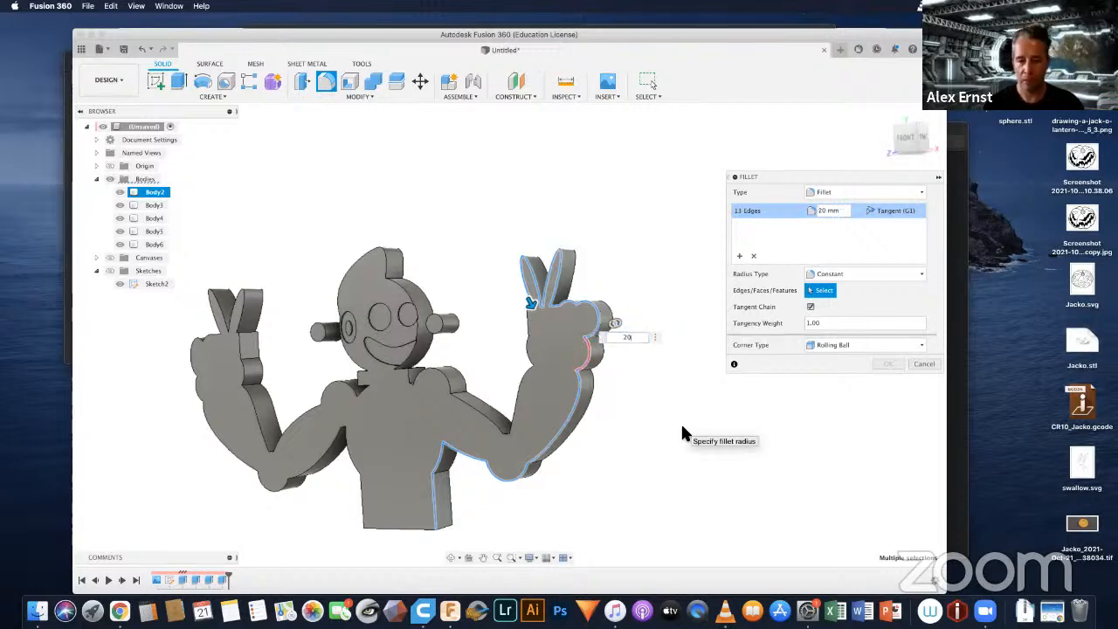
key("BackSpace")
key("BackSpace")
type("10")
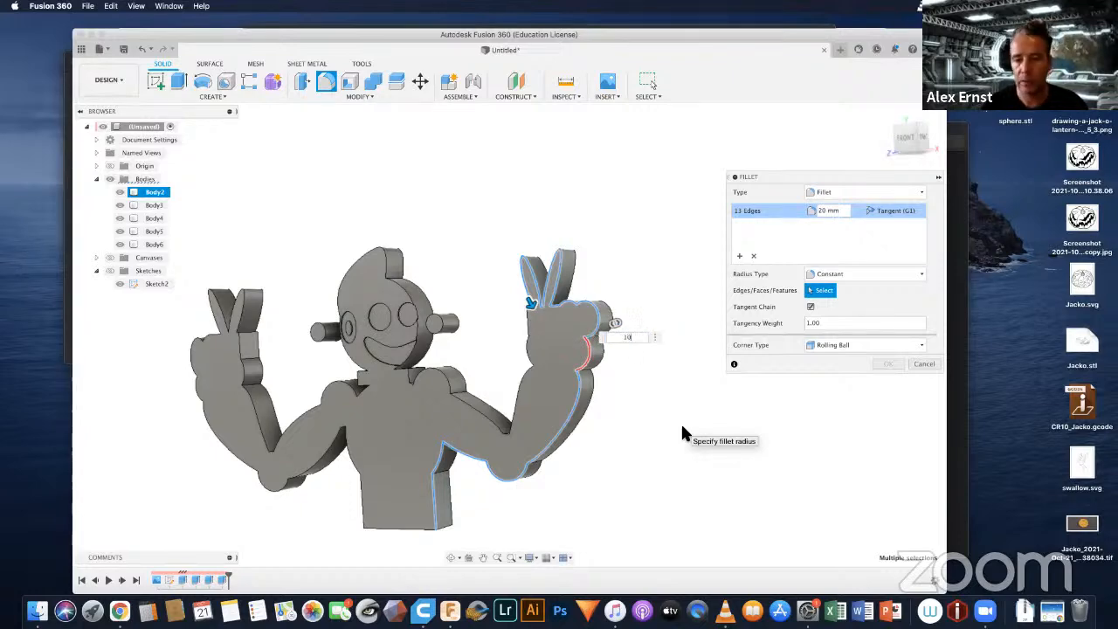
key("BackSpace")
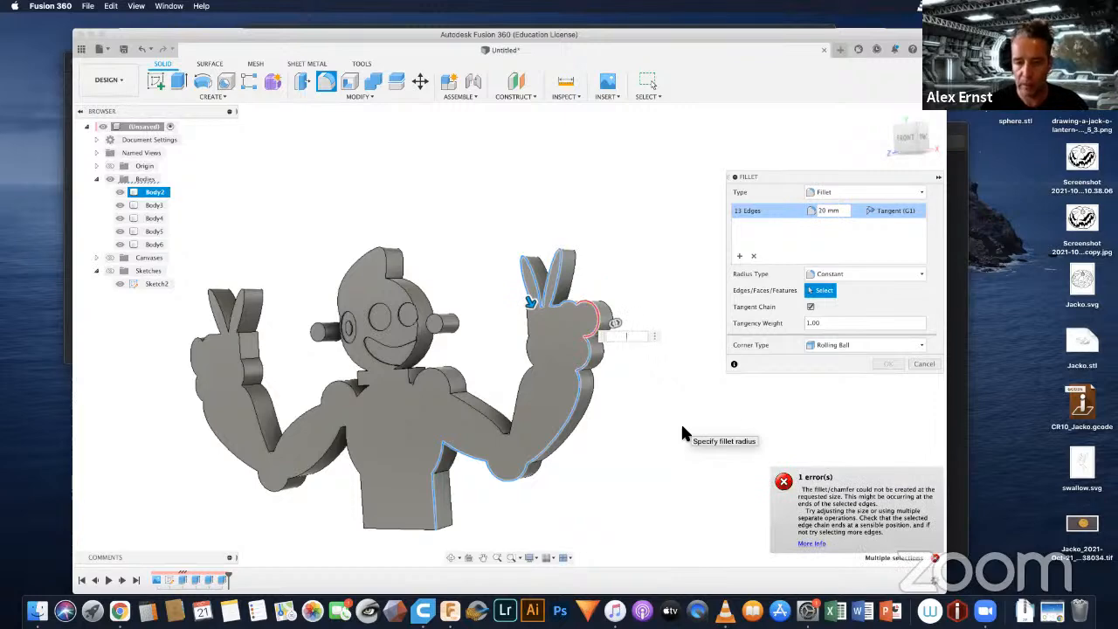
type("5")
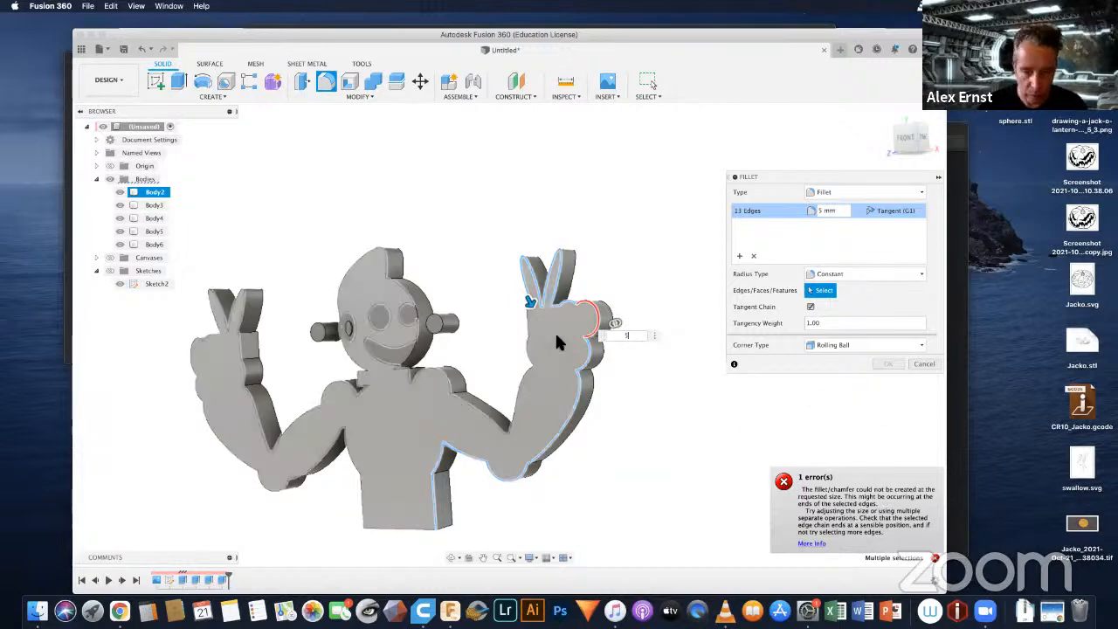
scroll(577, 313, "up", 6)
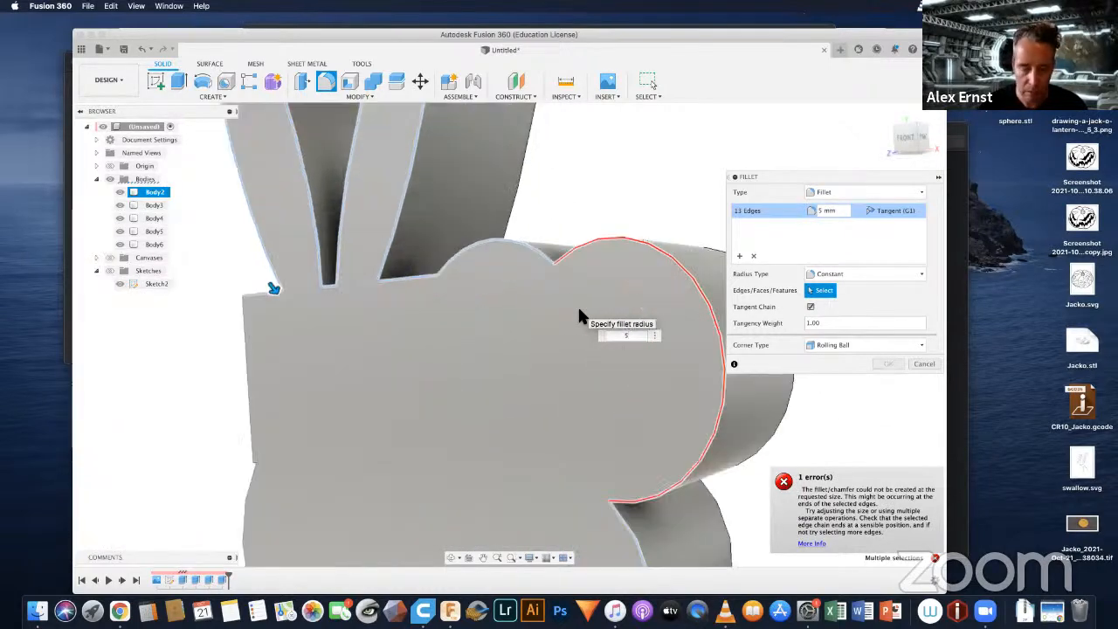
mouse_move(578, 311)
middle_mouse_down("shift")
mouse_move(621, 309)
mouse_move(635, 282)
mouse_move(564, 291)
mouse_move(587, 293)
middle_mouse_up("shift")
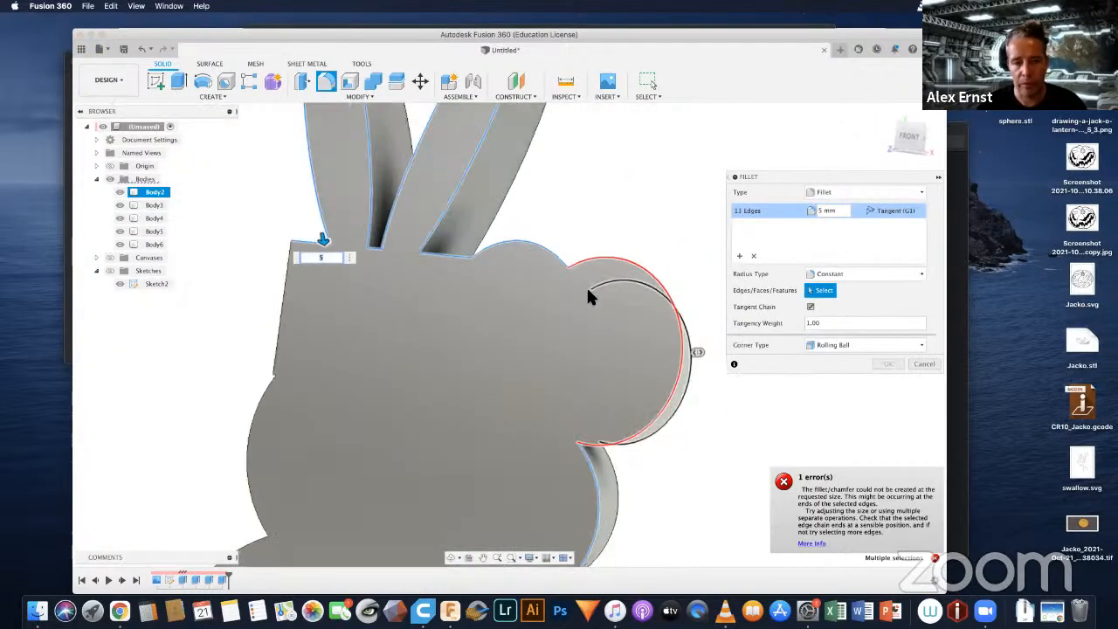
scroll(587, 297, "down", 3)
scroll(586, 286, "down", 2)
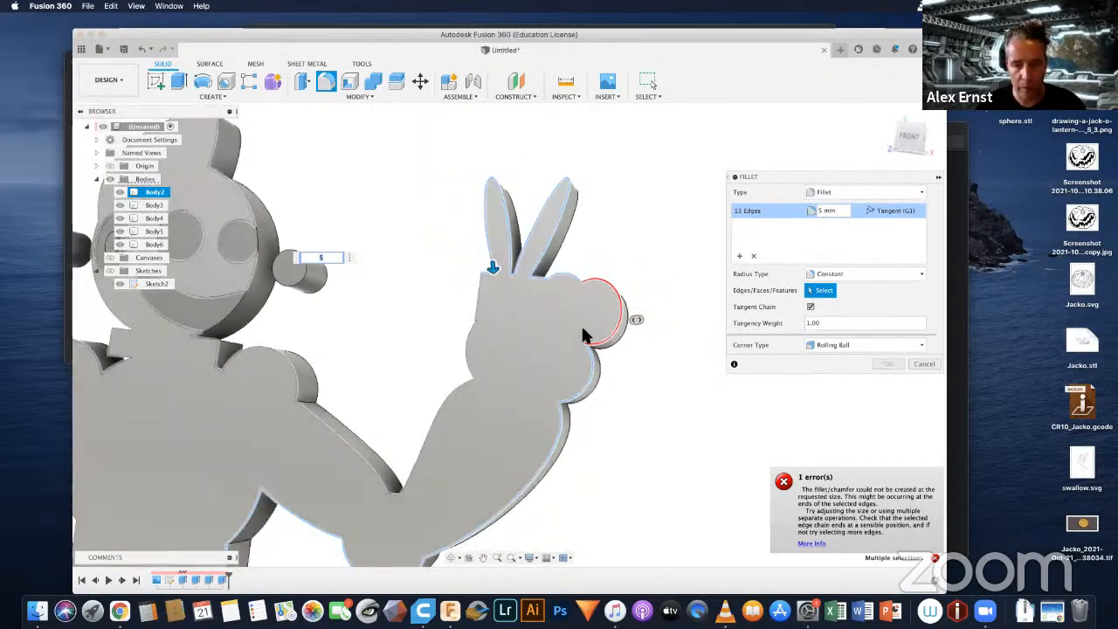
type("1")
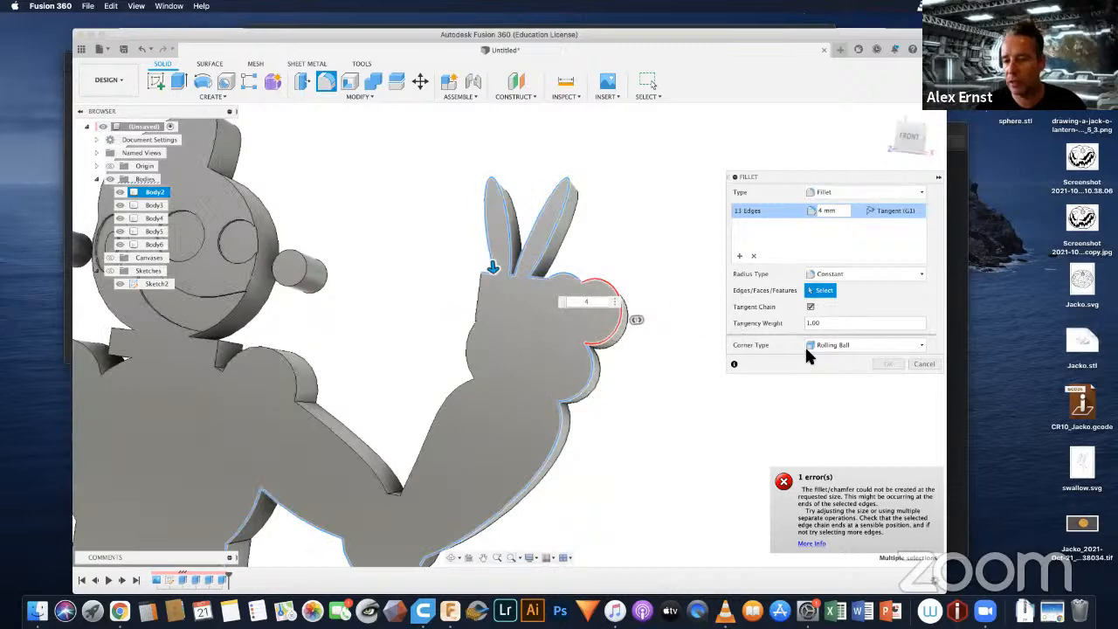
left_click(917, 362)
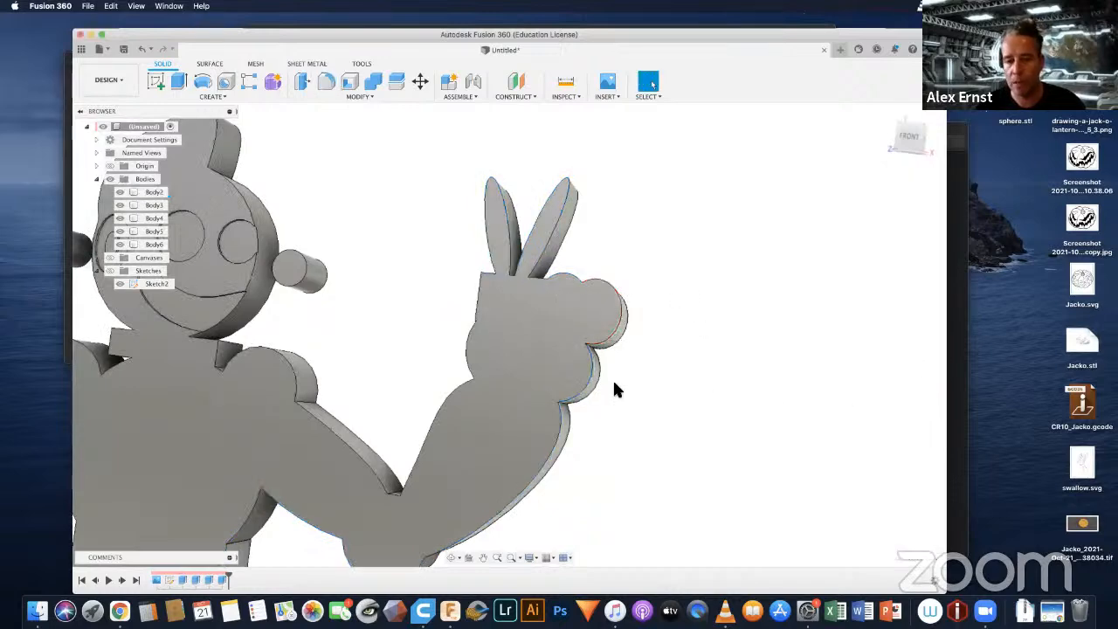
scroll(486, 360, "down", 3)
scroll(486, 359, "down", 3)
middle_click_drag(463, 367, 604, 321)
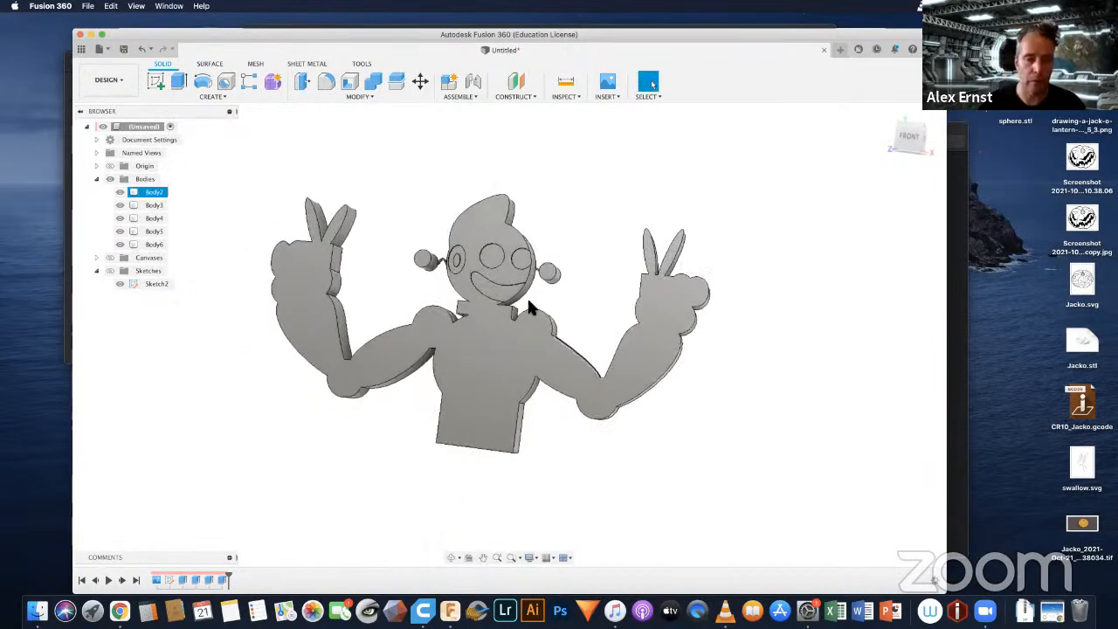
mouse_move(525, 296)
middle_mouse_down("shift")
mouse_move(554, 287)
mouse_move(549, 264)
mouse_move(528, 275)
mouse_move(536, 302)
mouse_move(502, 288)
mouse_move(506, 298)
middle_mouse_up("shift")
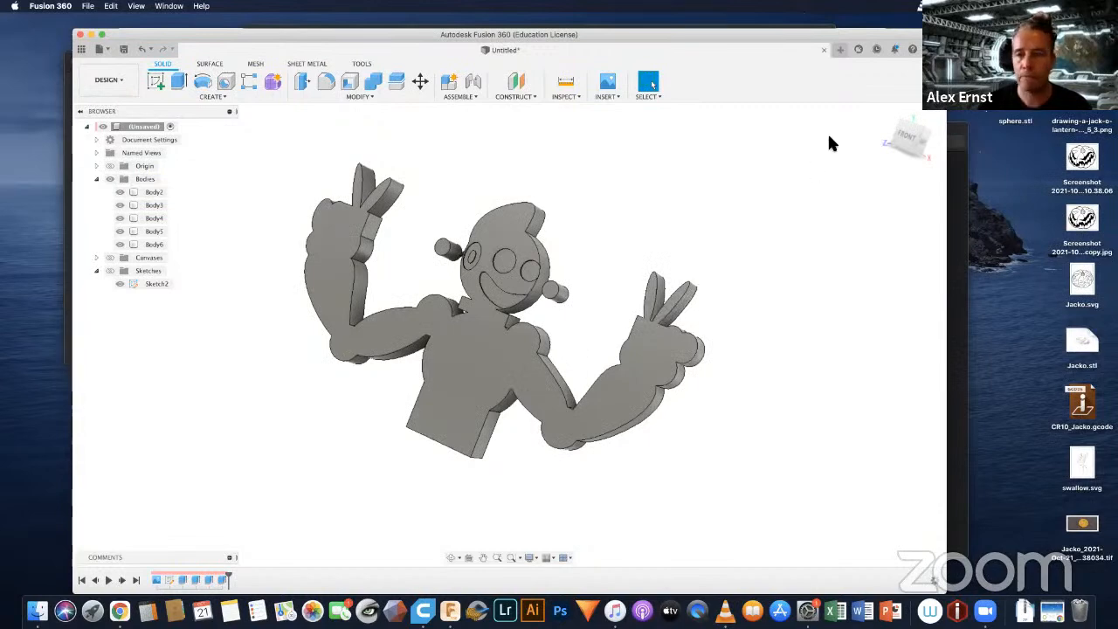
left_click_drag(825, 35, 827, 48)
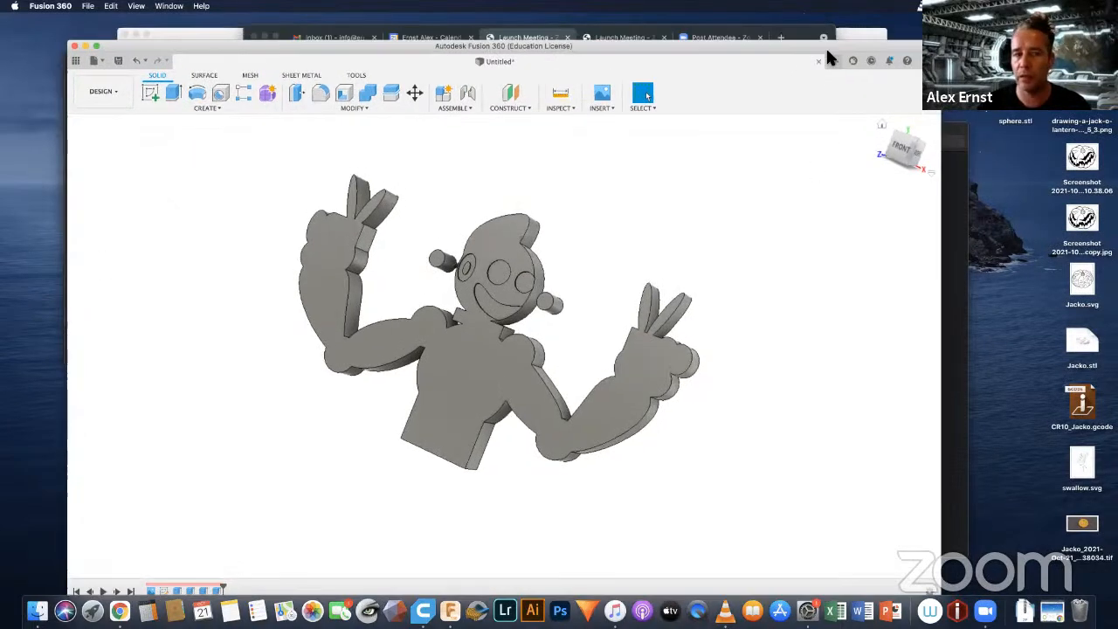
left_click(123, 91)
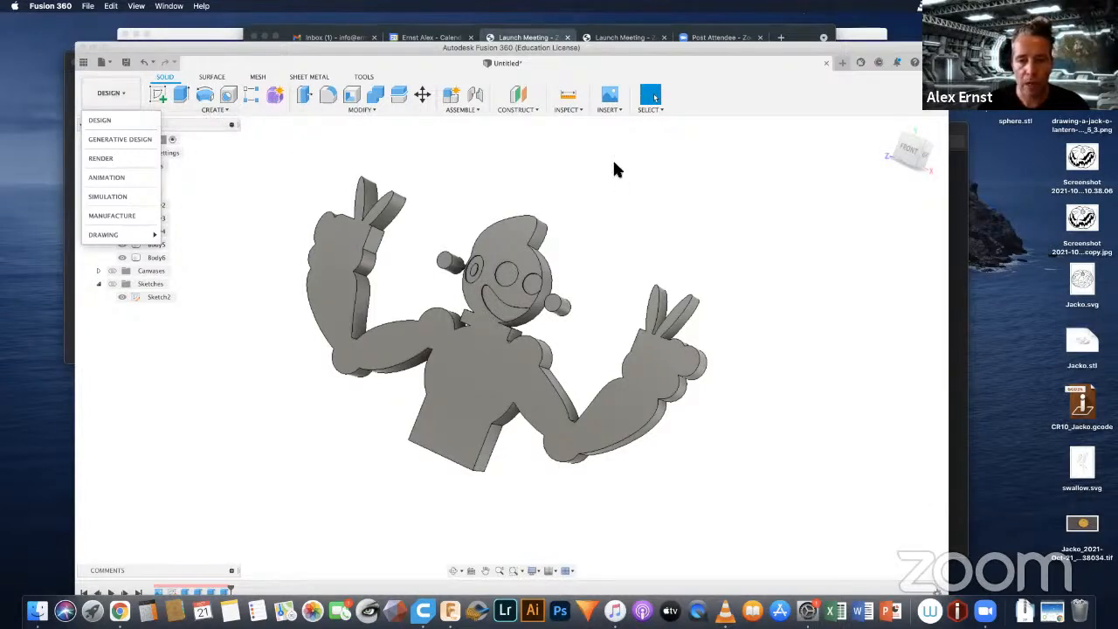
scroll(616, 168, "down", 3)
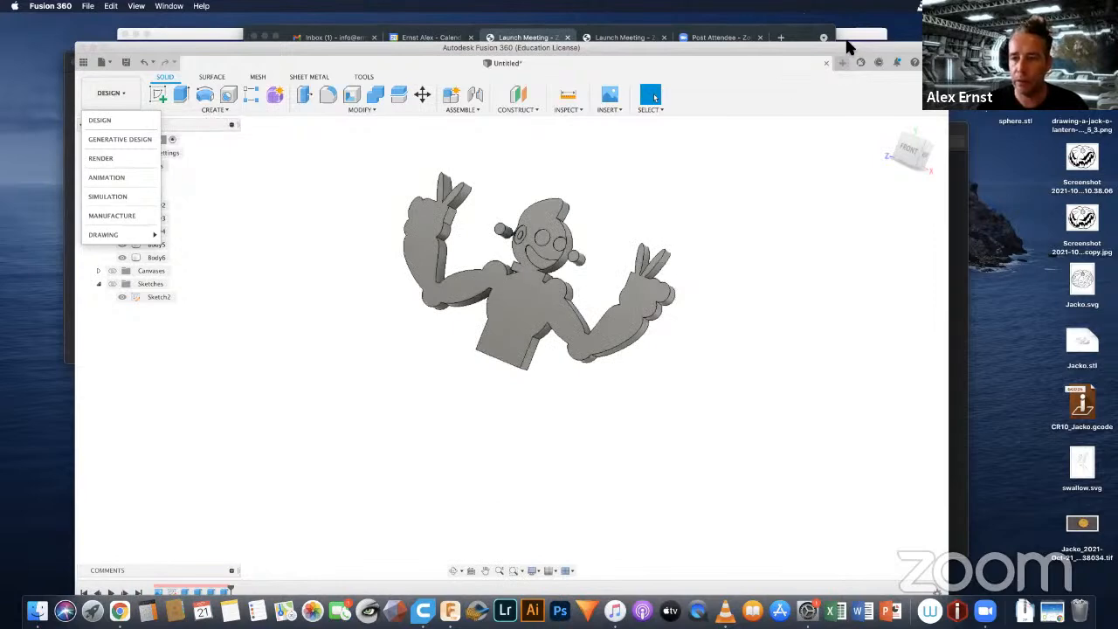
left_click_drag(846, 42, 843, 29)
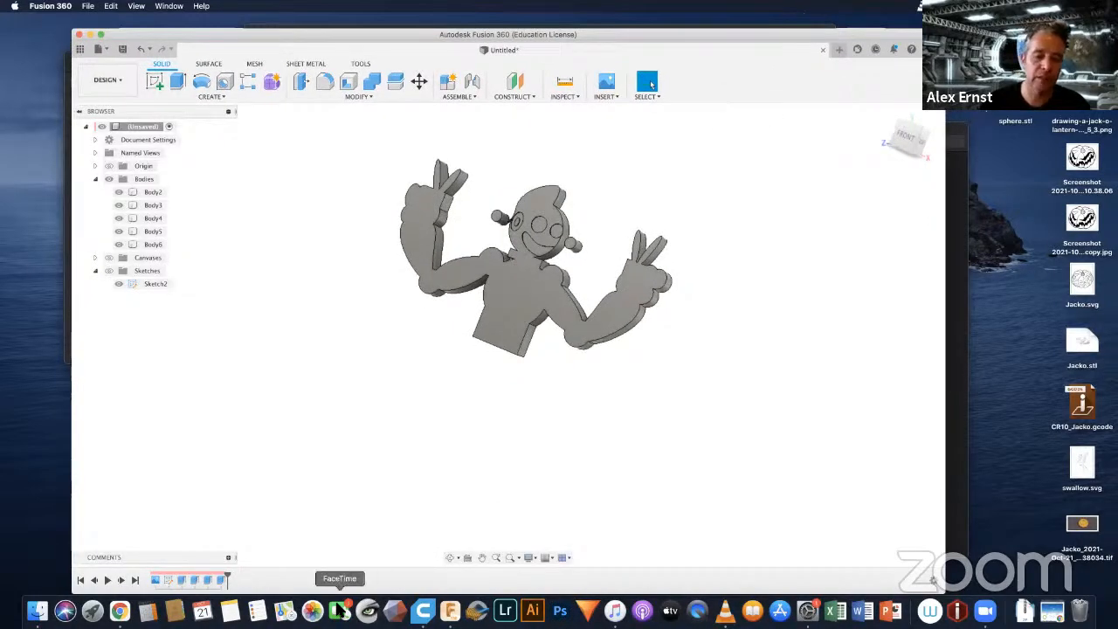
left_click(548, 240)
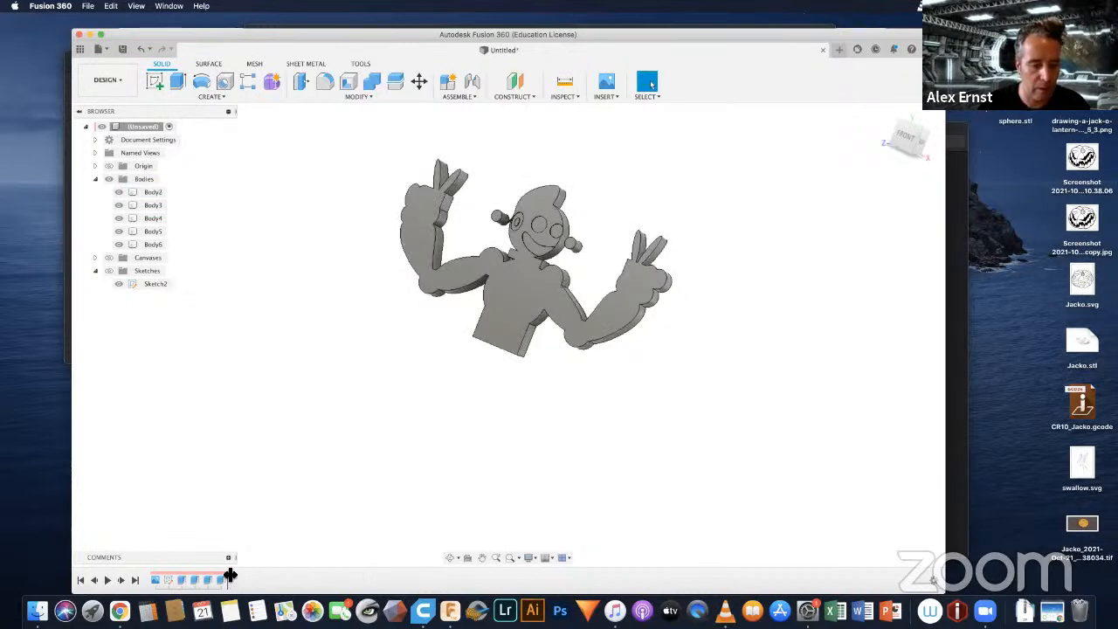
Step: Roll the design history back to just after the canvas and show the reference artwork in the home view
left_click_drag(232, 580, 157, 579)
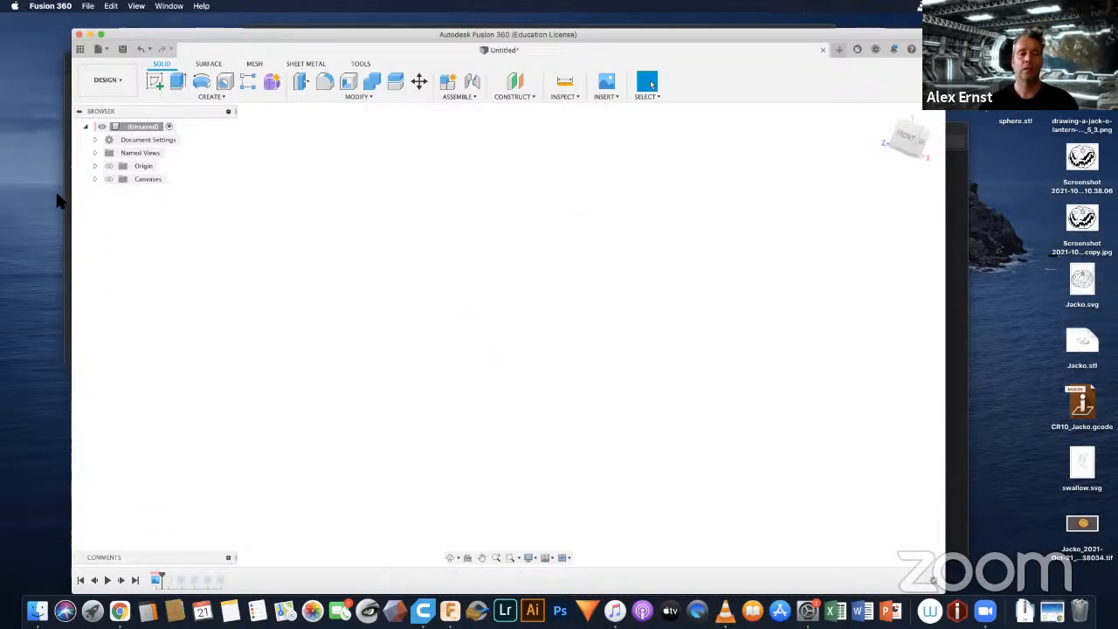
left_click(109, 179)
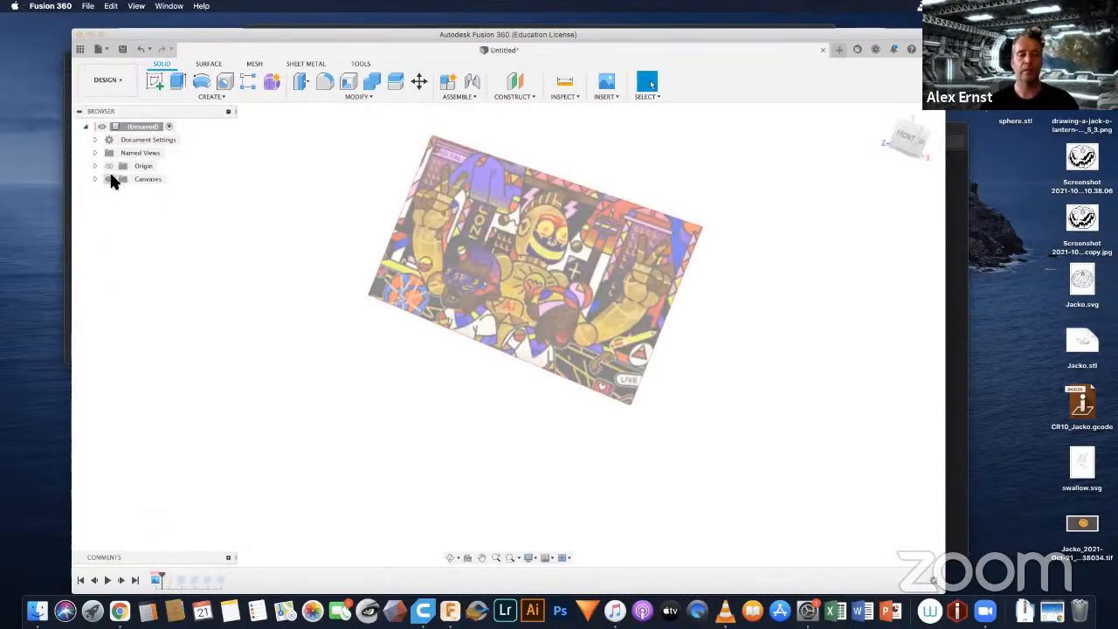
left_click(882, 120)
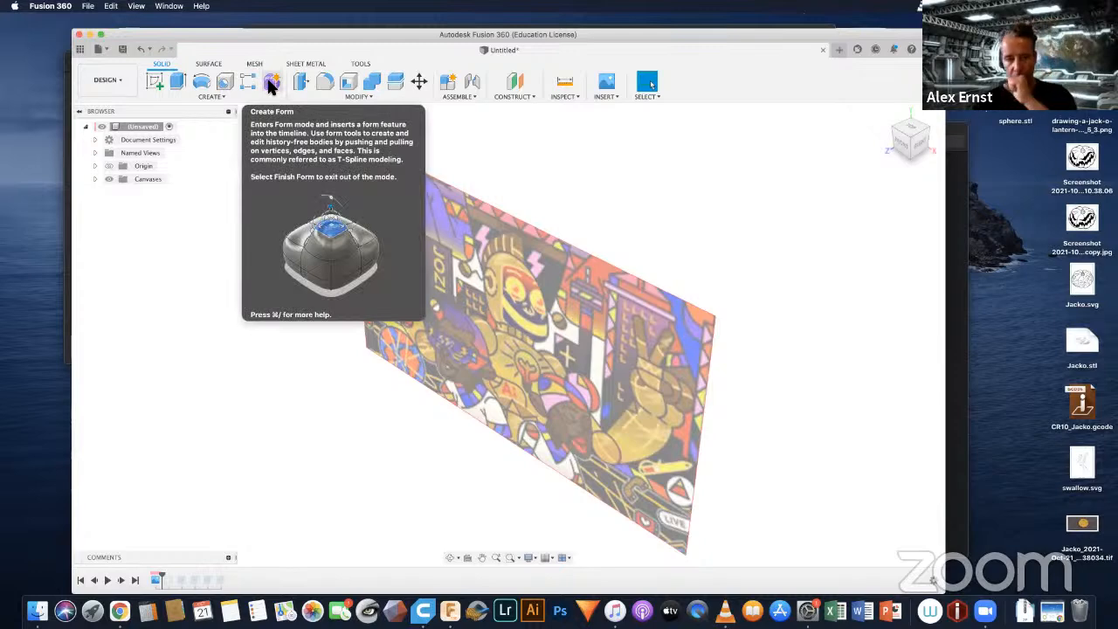
Step: Start a form and create a sphere about 275 mm in diameter over the robot's head on the artwork, as a new body
left_click(272, 84)
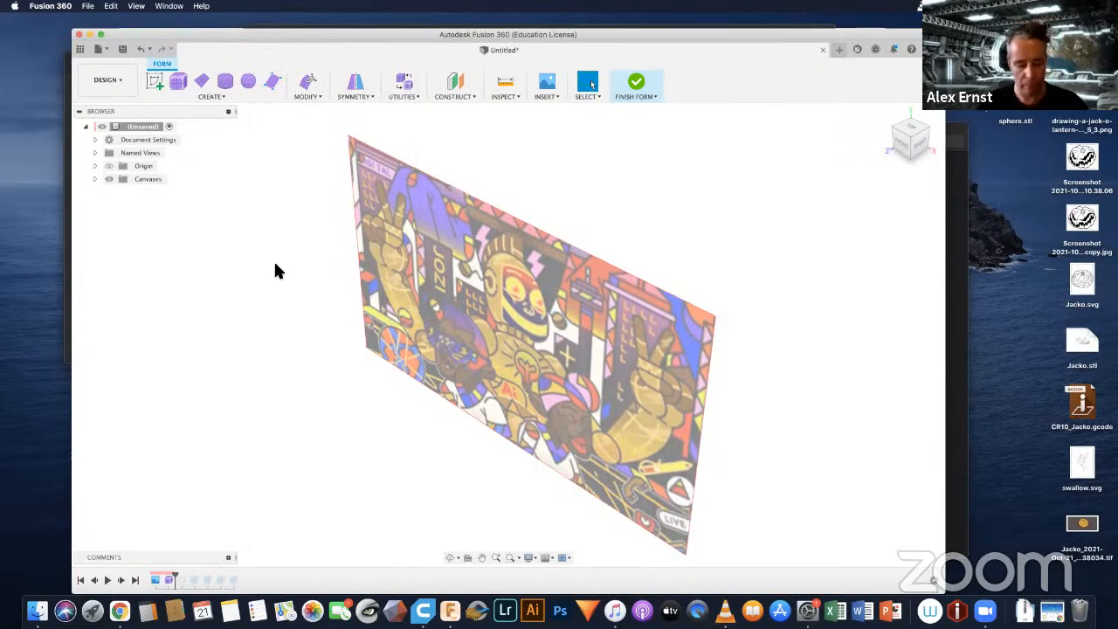
mouse_move(488, 319)
middle_mouse_down("shift")
mouse_move(516, 312)
mouse_move(509, 319)
middle_mouse_up("shift")
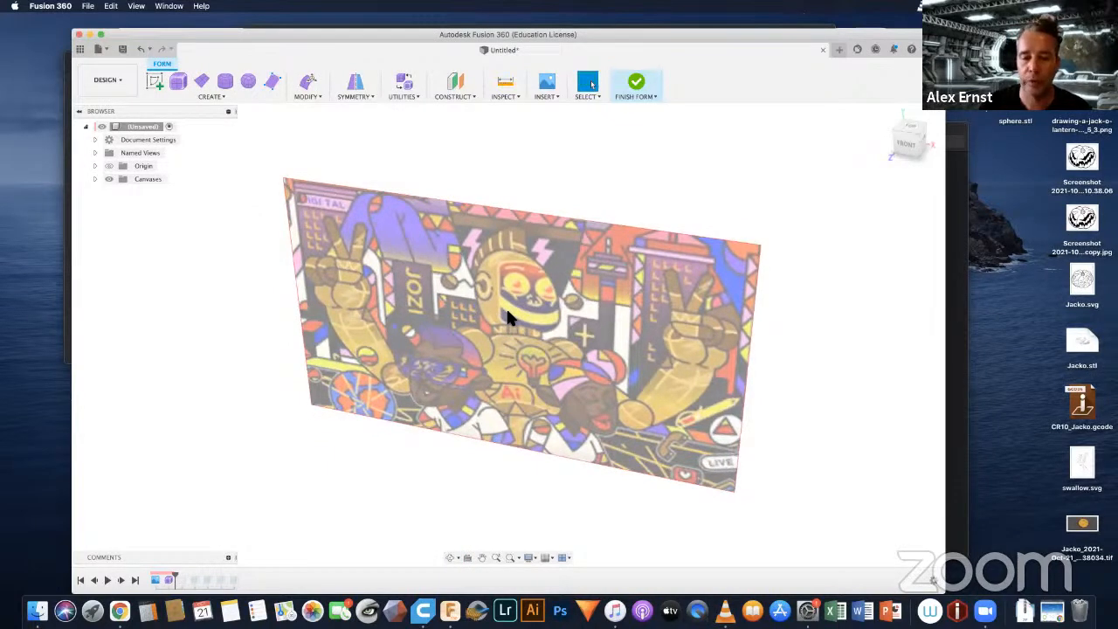
scroll(509, 318, "up", 4)
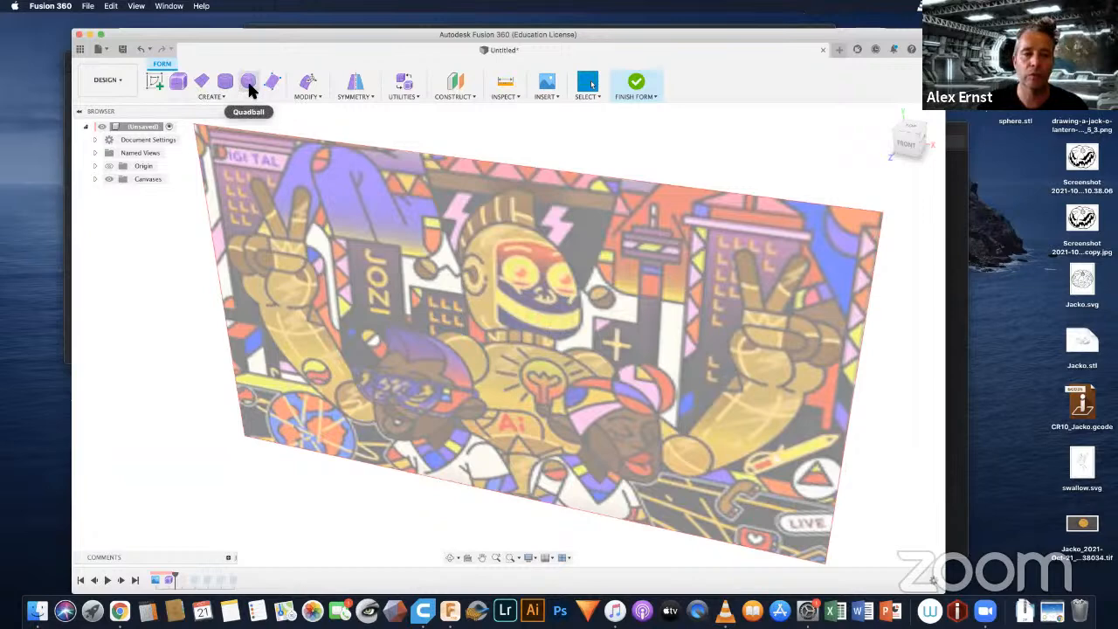
left_click(224, 97)
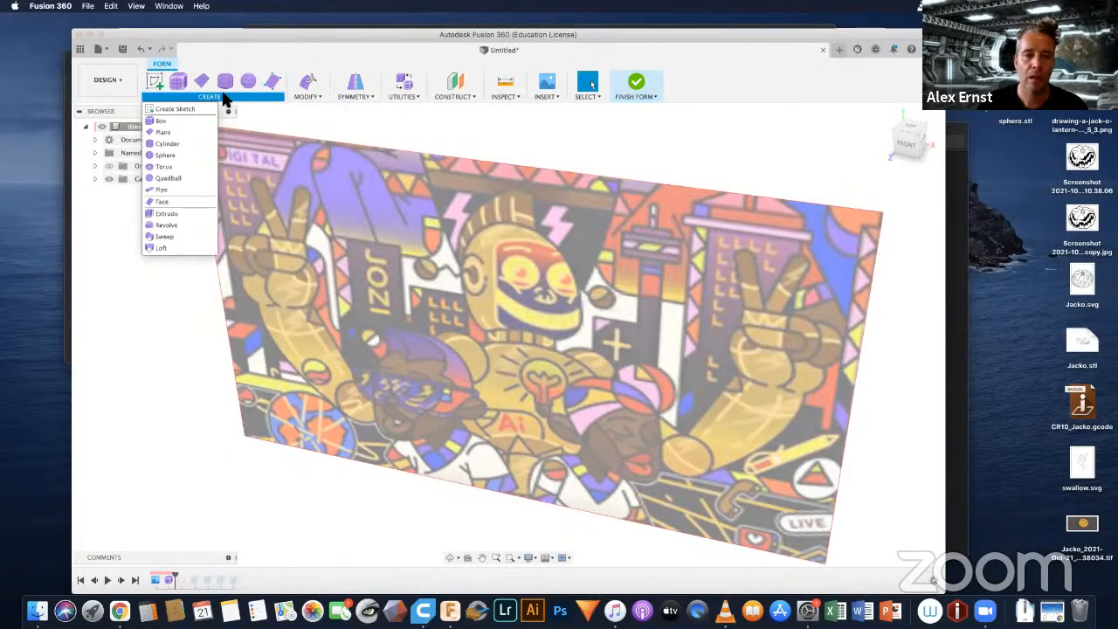
left_click(167, 155)
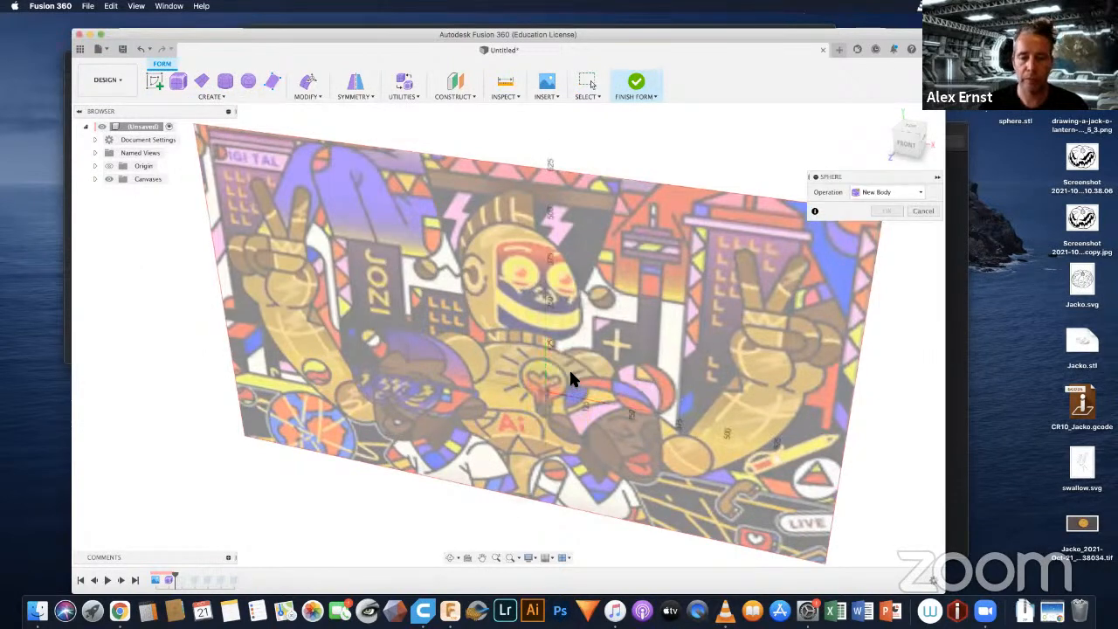
left_click(519, 280)
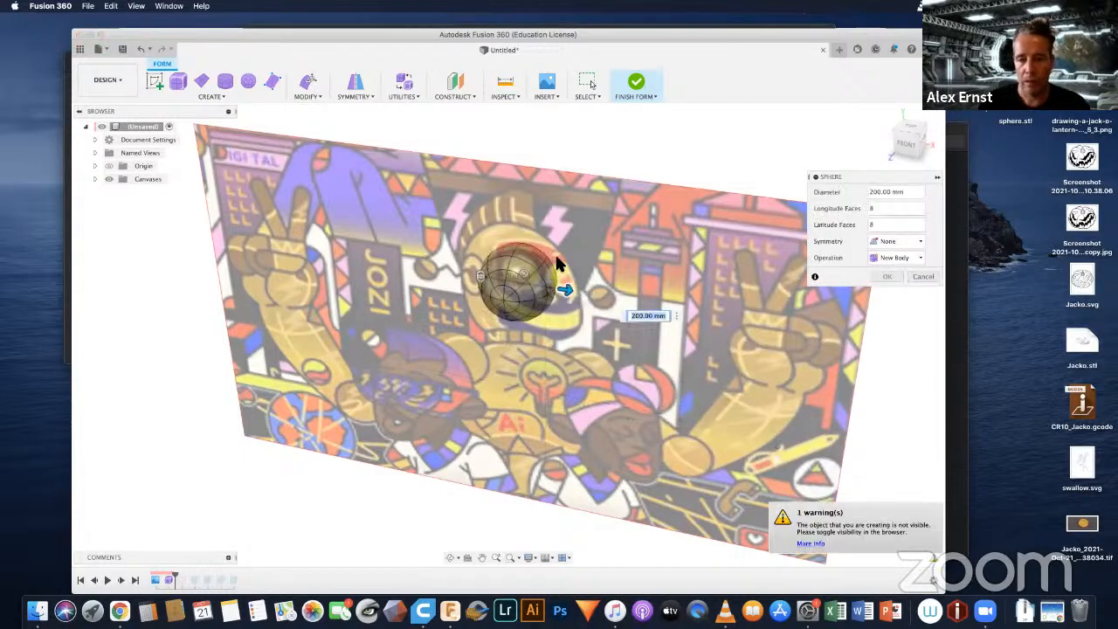
left_click_drag(565, 290, 586, 301)
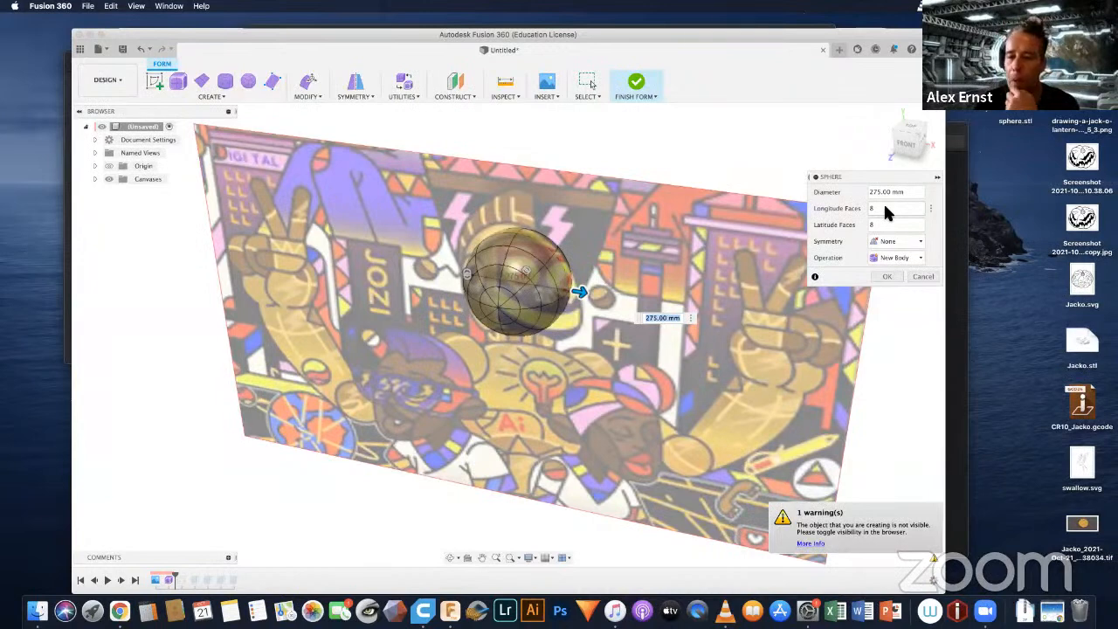
left_click(884, 278)
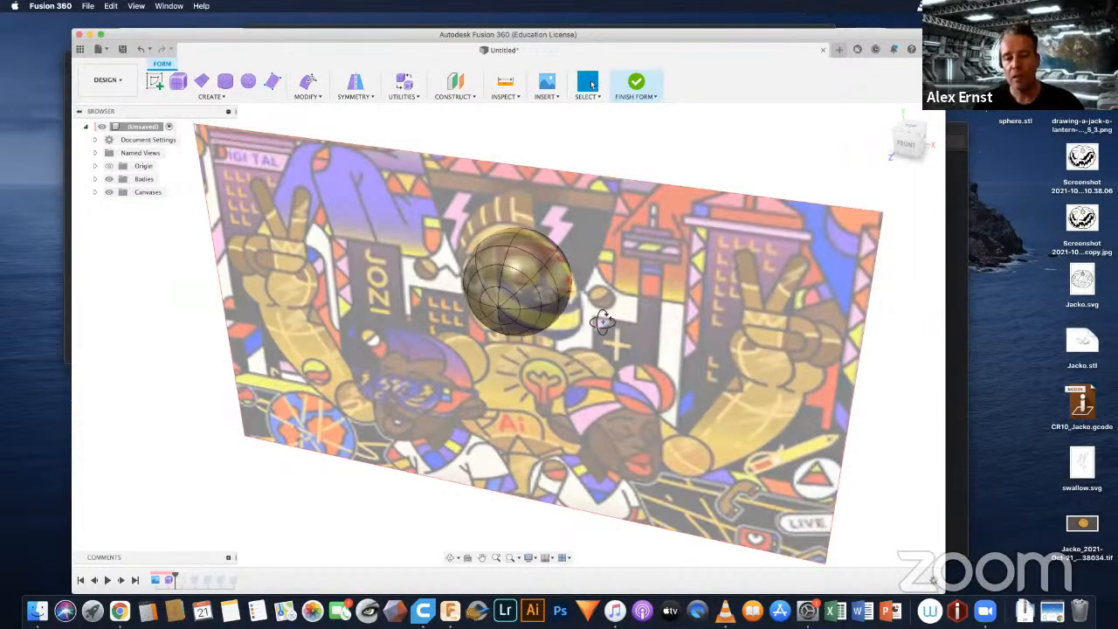
Step: Edit the form by pulling two edges at the sphere's lower right about 30.8 mm outward and 22.1 mm down towards the robot's jaw
middle_click_drag(548, 324, 599, 270, "shift")
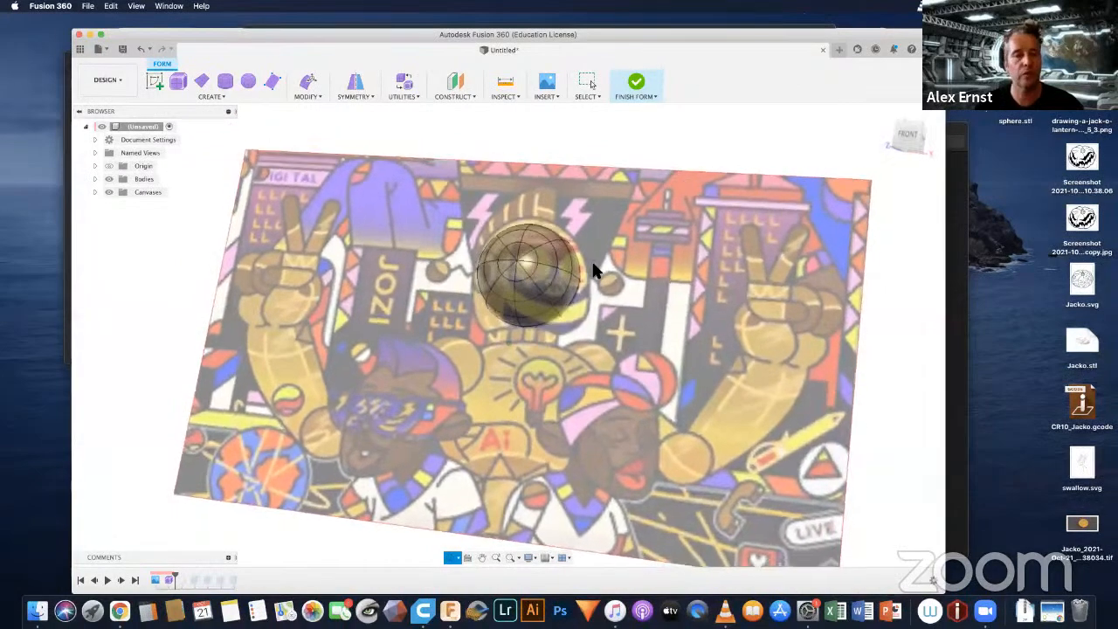
left_click(308, 98)
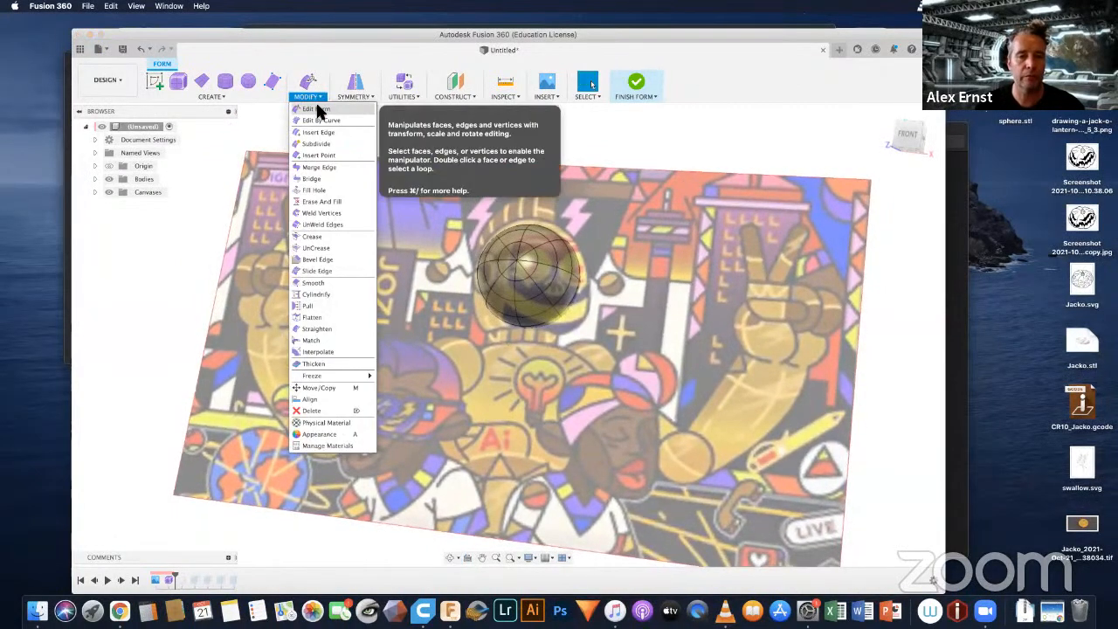
left_click(317, 110)
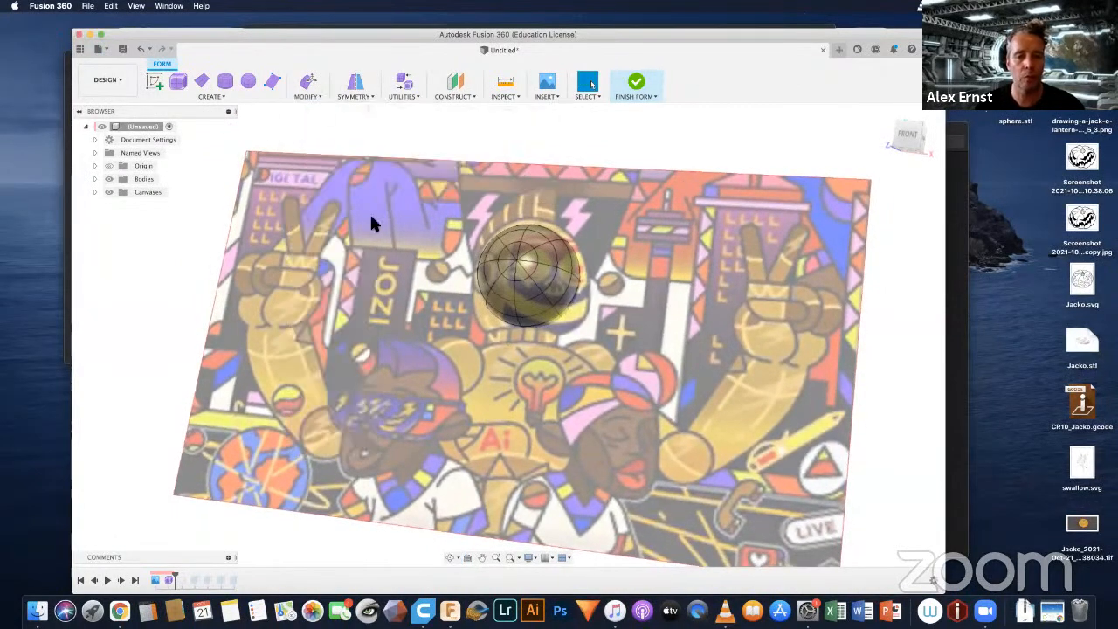
scroll(556, 316, "up", 5)
left_click(557, 309)
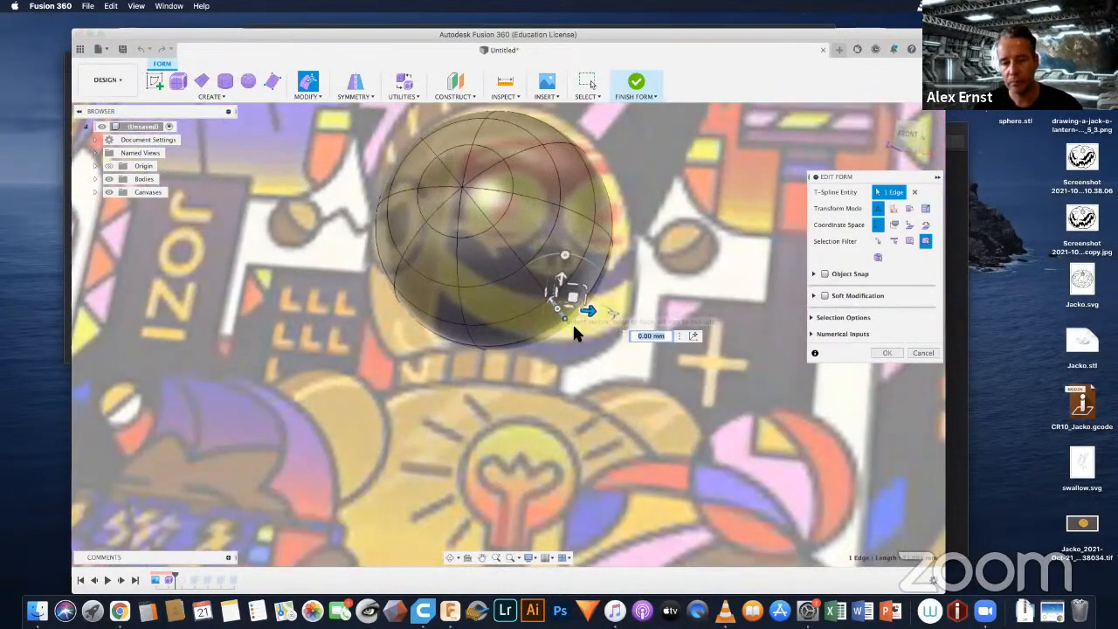
mouse_move(568, 324)
middle_mouse_down("shift")
mouse_move(558, 302)
mouse_move(572, 319)
mouse_move(564, 315)
middle_mouse_up("shift")
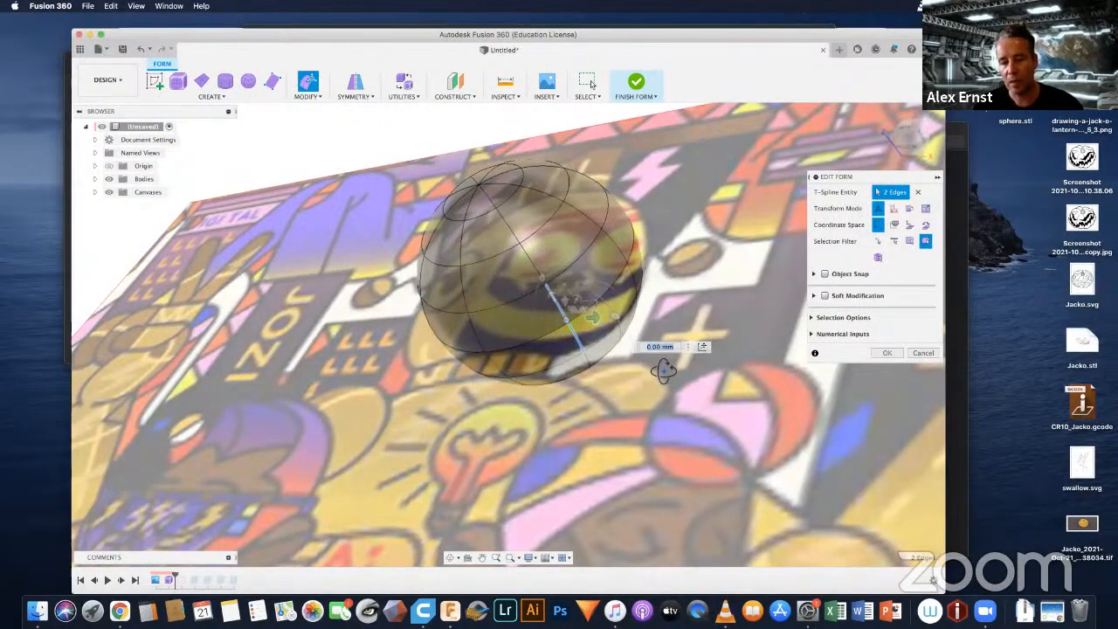
middle_click_drag(664, 366, 635, 363, "shift")
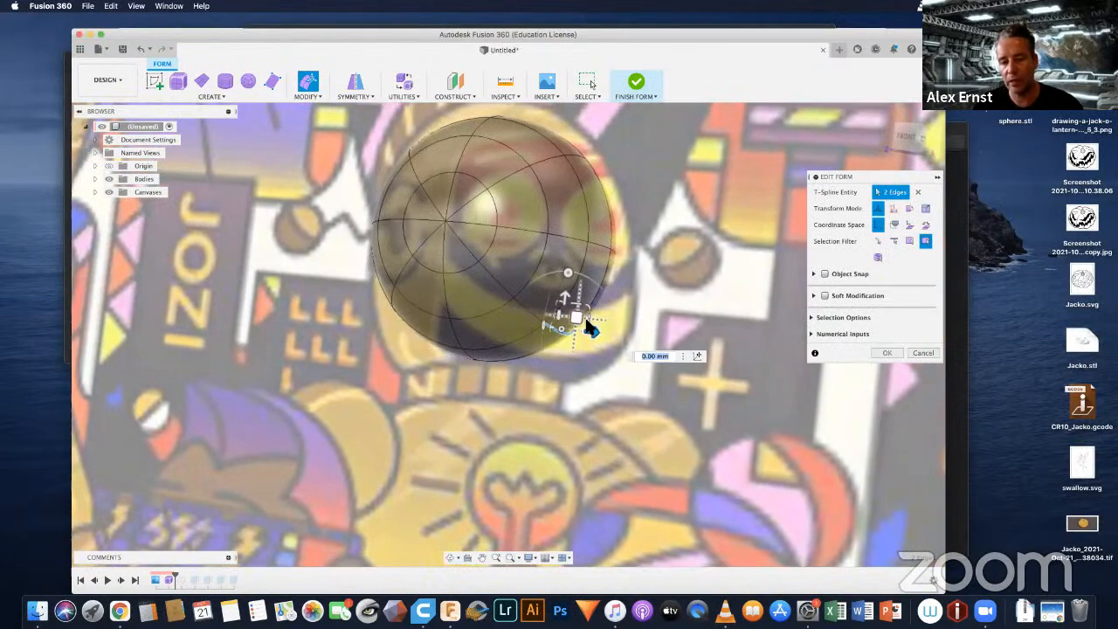
left_click_drag(586, 324, 604, 344)
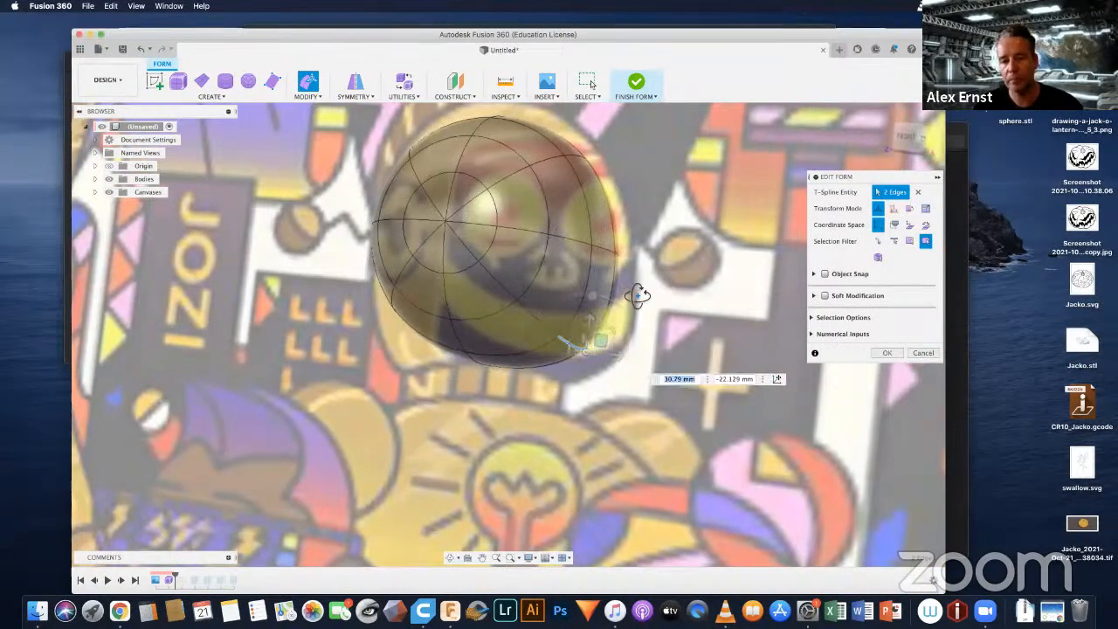
middle_click_drag(637, 295, 379, 289, "shift")
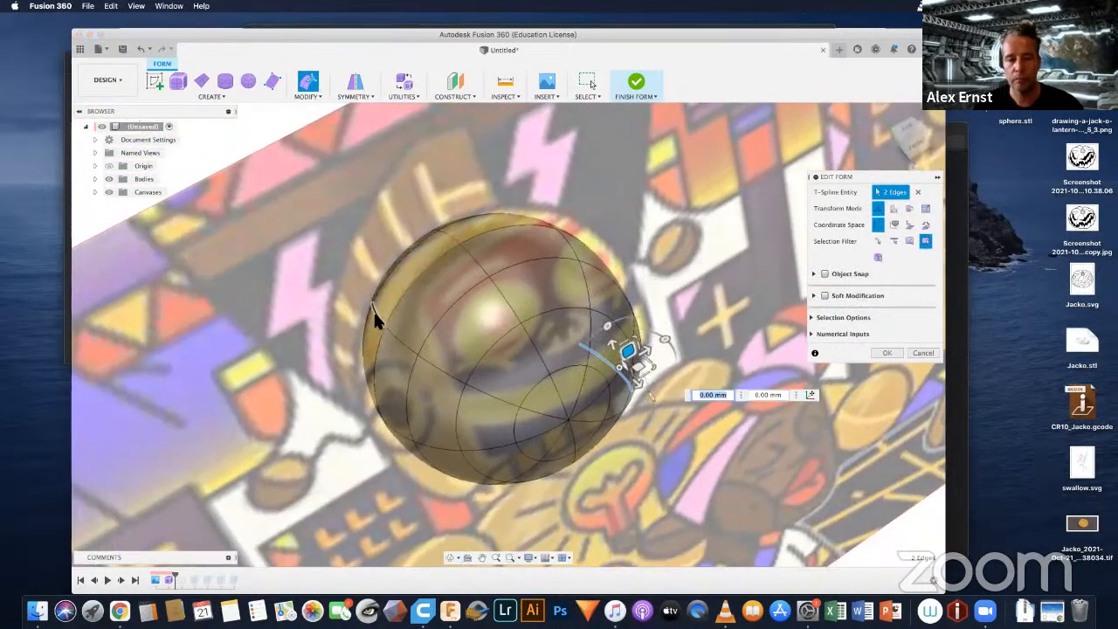
Step: Pull two edges at the upper left of the robot's head form about 25.7 mm outward and 26.4 mm up
left_click(373, 311)
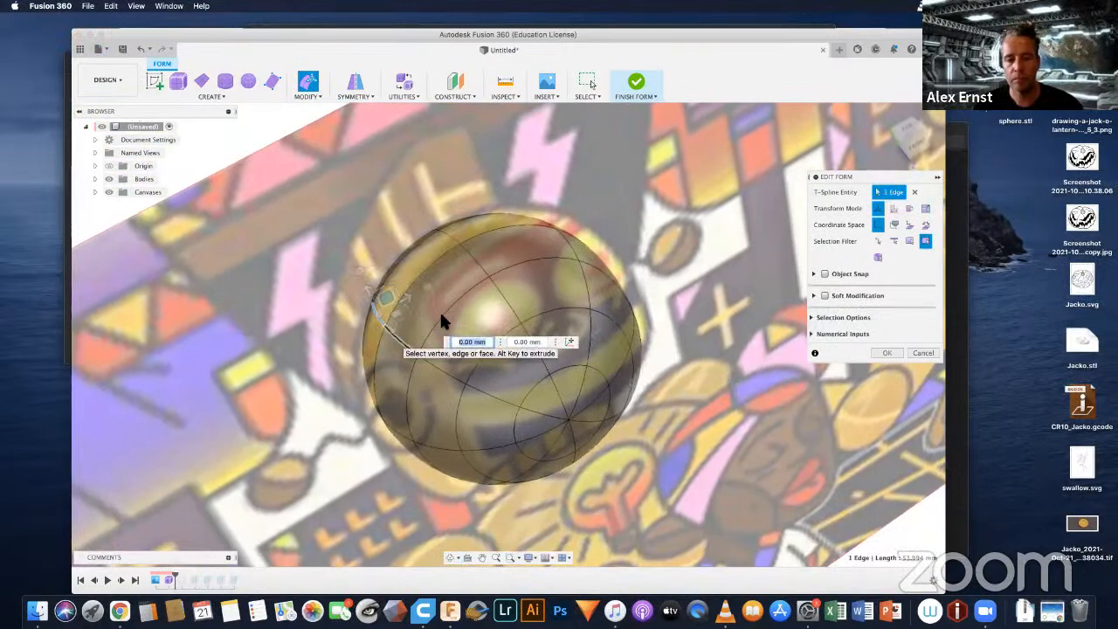
left_click(507, 319, "shift")
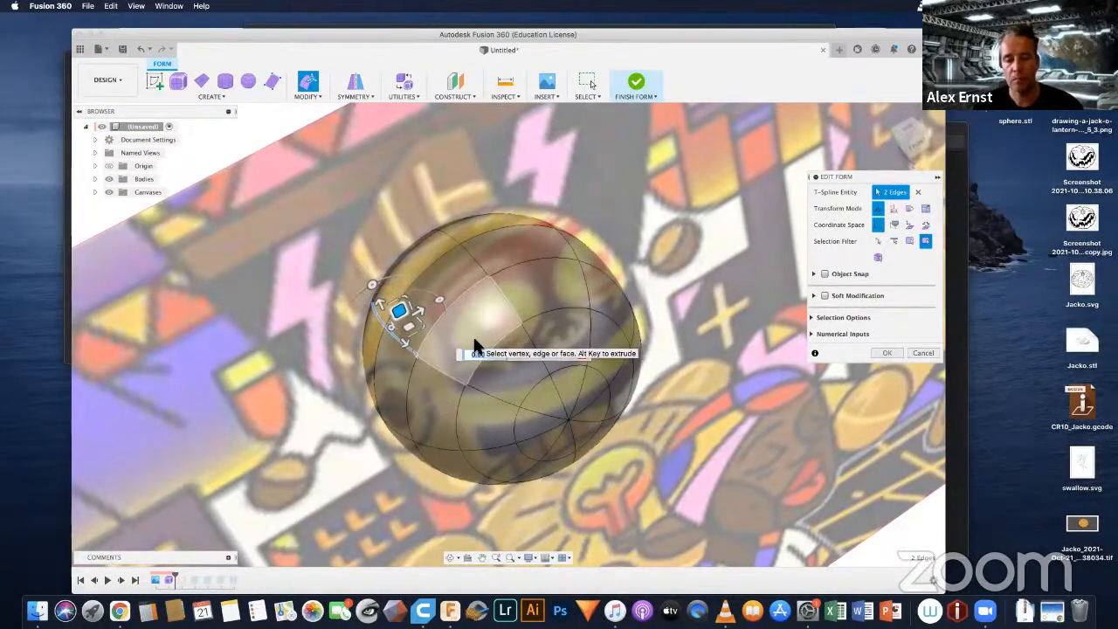
middle_click_drag(474, 346, 423, 290, "shift")
left_click_drag(423, 288, 385, 249)
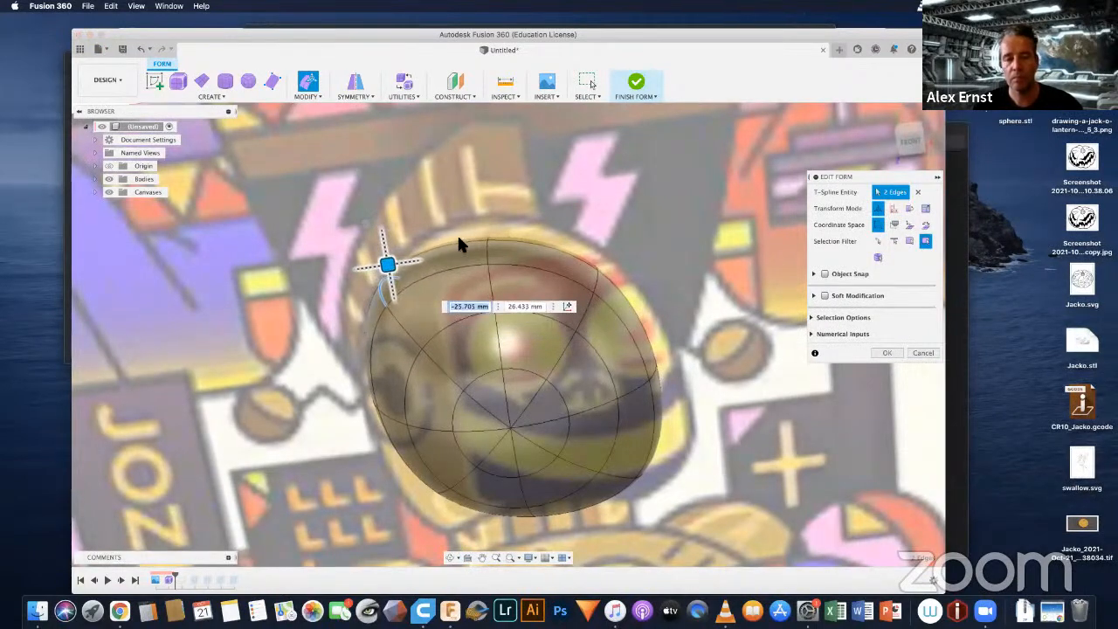
Step: Pull two edges at the crown of the head form upward towards the head outline in the artwork
middle_click_drag(498, 279, 522, 211, "shift")
left_click(487, 231)
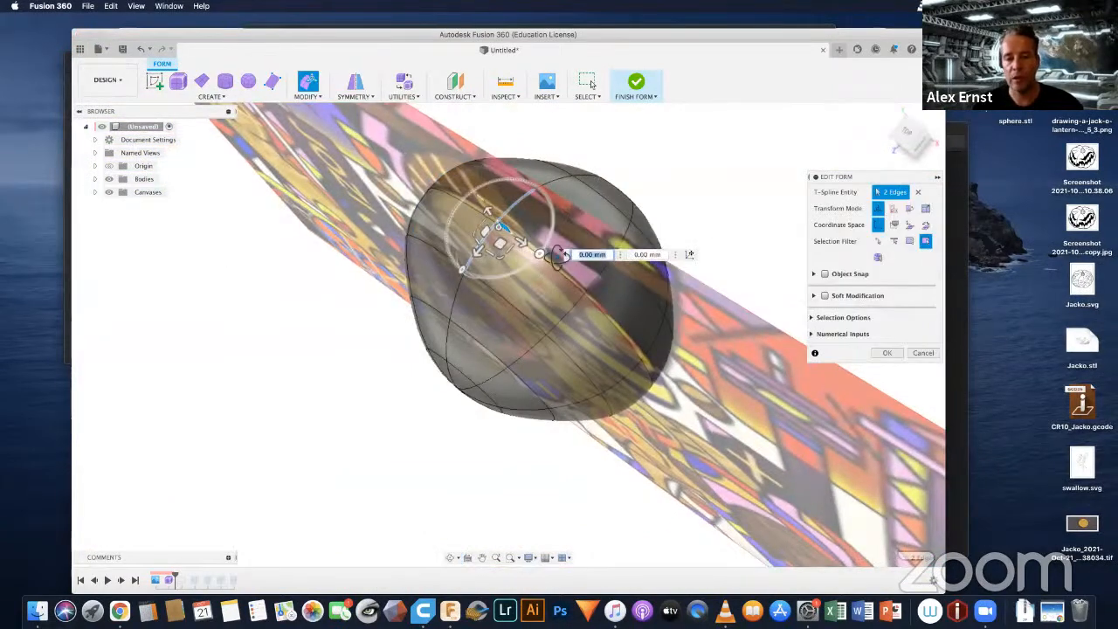
middle_click_drag(511, 258, 457, 212, "shift")
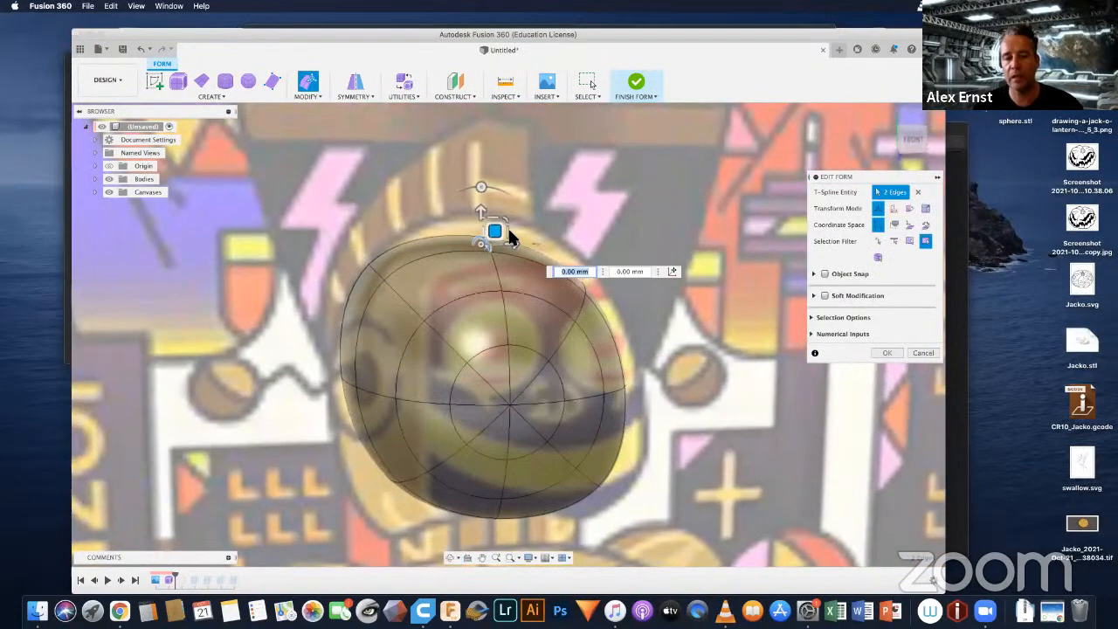
left_click_drag(495, 233, 507, 202)
Step: Pull two edges at the upper right of the head form outward to follow the artwork
middle_click_drag(611, 259, 562, 260, "shift")
left_click(602, 284)
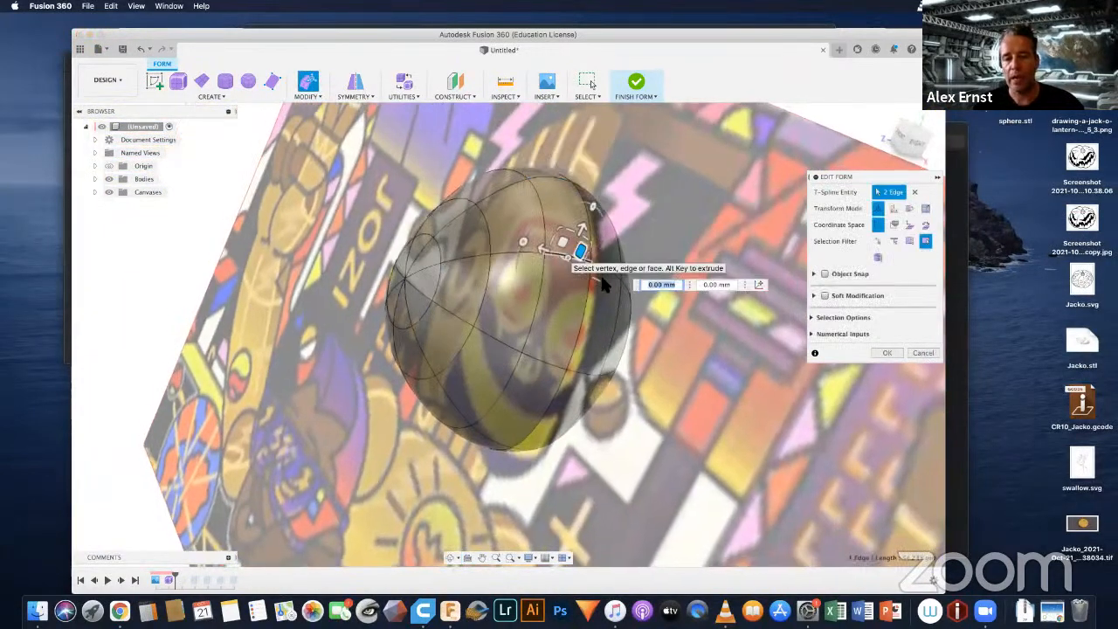
left_click(616, 275, "shift")
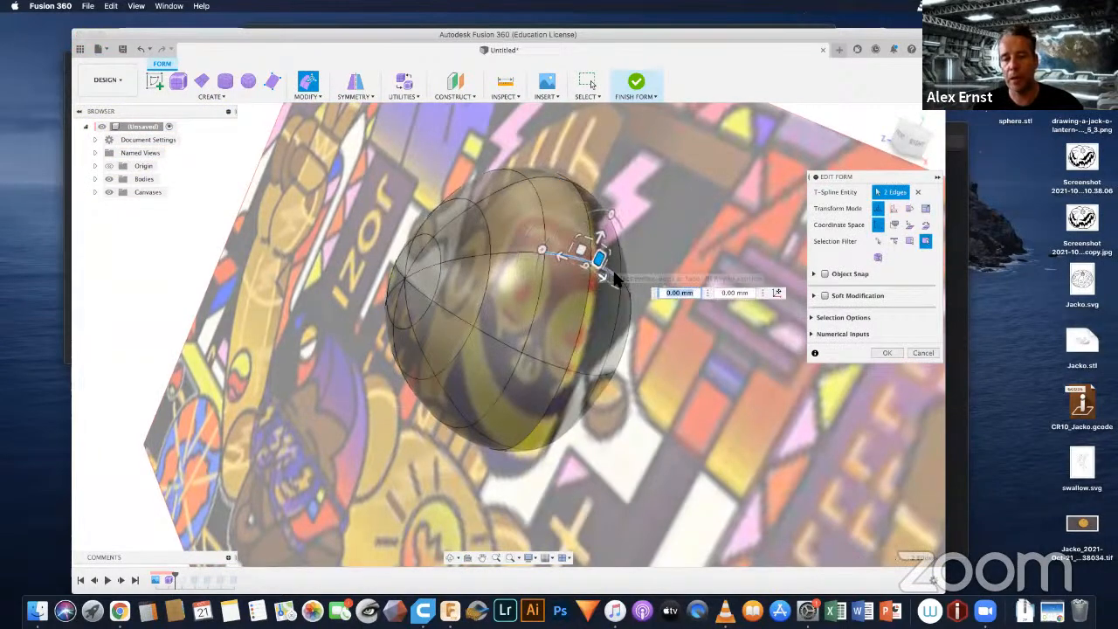
scroll(616, 277, "up", 3)
middle_click_drag(547, 321, 577, 255, "shift")
left_click_drag(569, 248, 592, 256)
Step: Pull two edges at the lower right of the head form outward and down towards the robot's jaw line
middle_click_drag(649, 406, 597, 406, "shift")
scroll(625, 397, "down", 6)
scroll(597, 406, "up", 5)
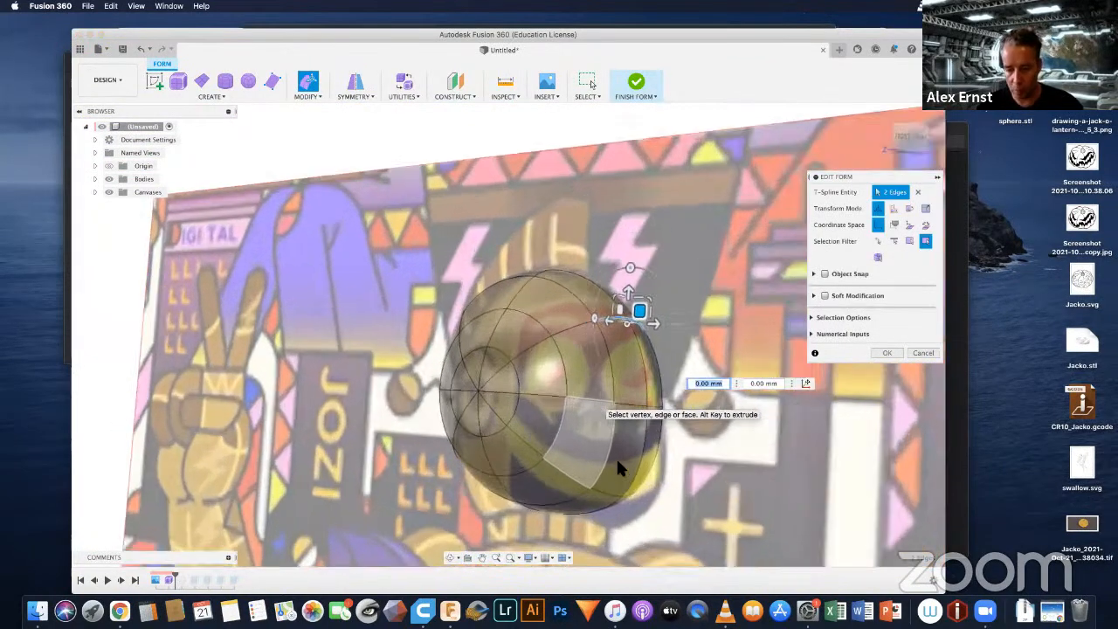
left_click(617, 494)
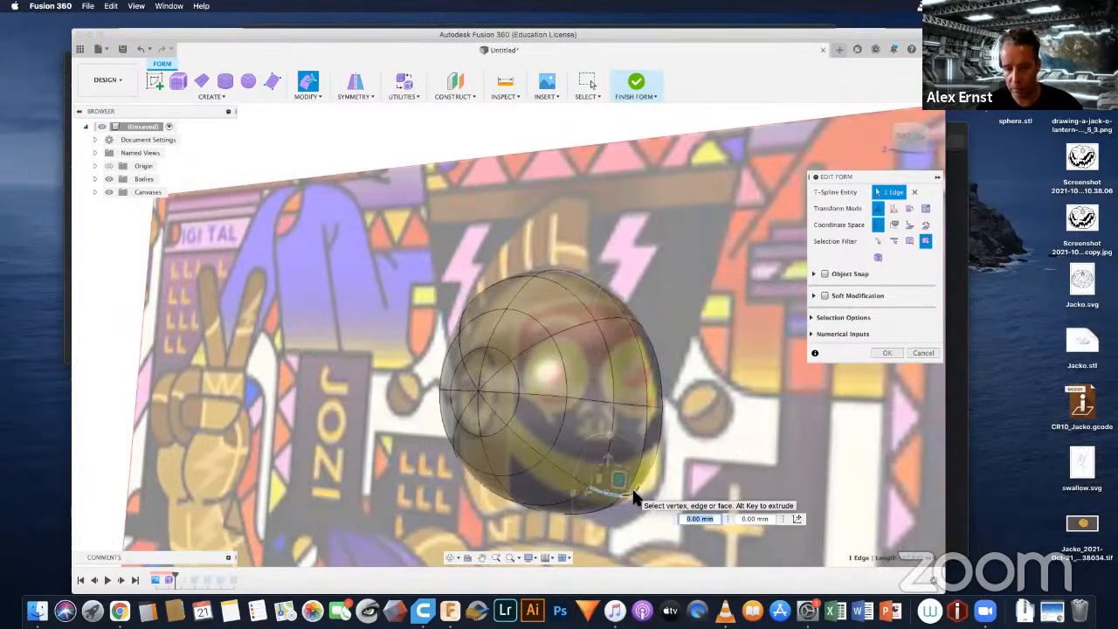
scroll(634, 496, "up", 3)
left_click(638, 468, "shift")
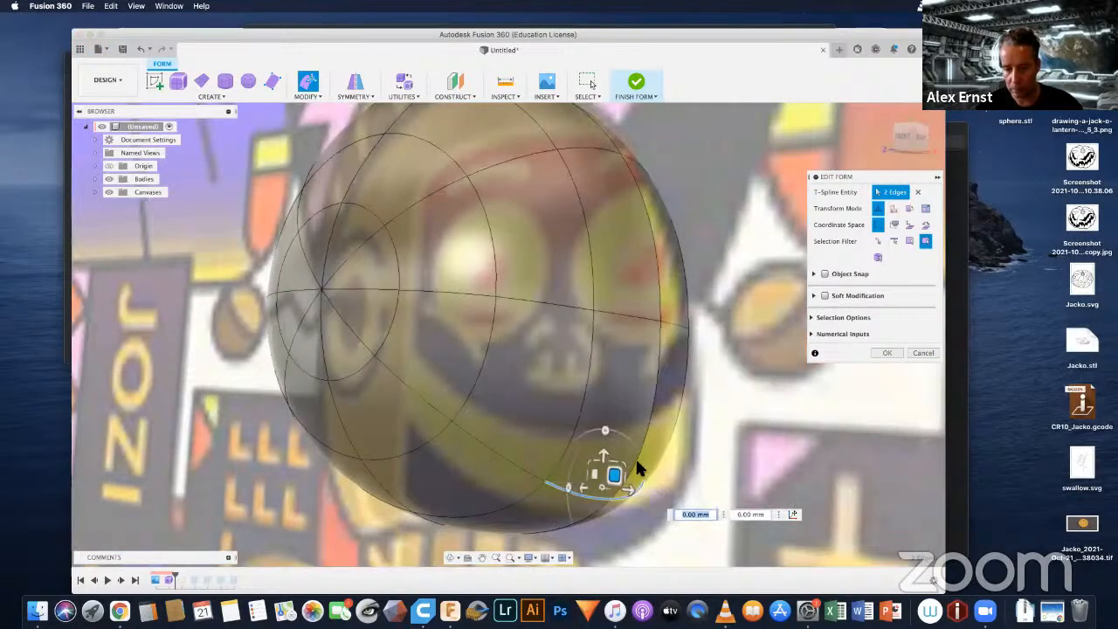
middle_click_drag(649, 384, 689, 194)
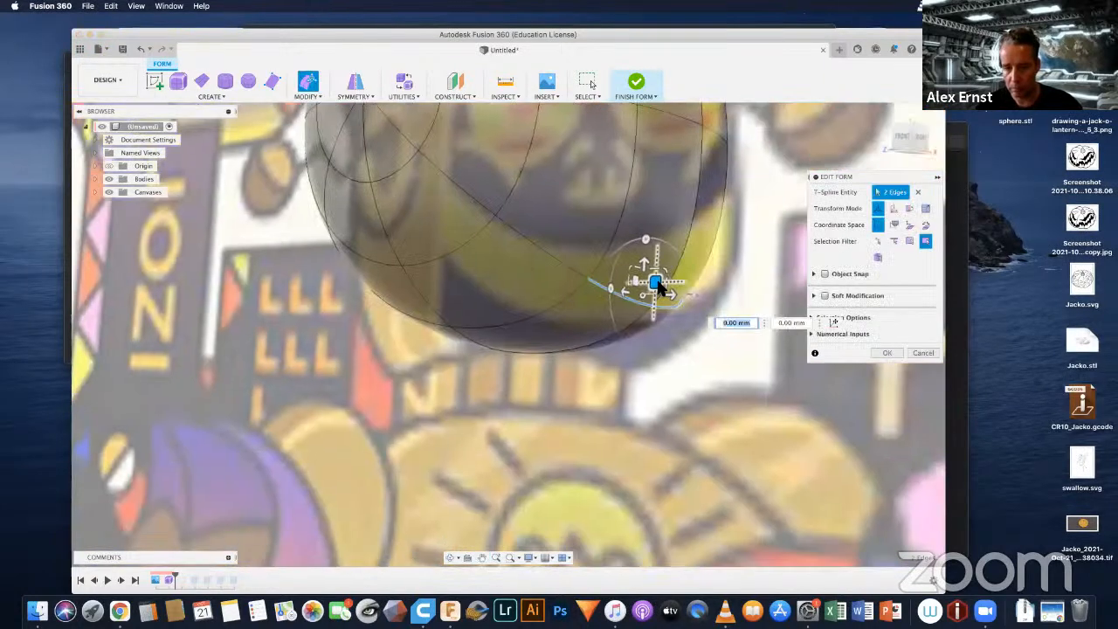
left_click_drag(665, 293, 690, 314)
Step: Pull two edges at the head's lower left about 22.5 mm outward and 37.4 mm down, and finish the form edit
middle_click_drag(619, 237, 627, 199, "shift")
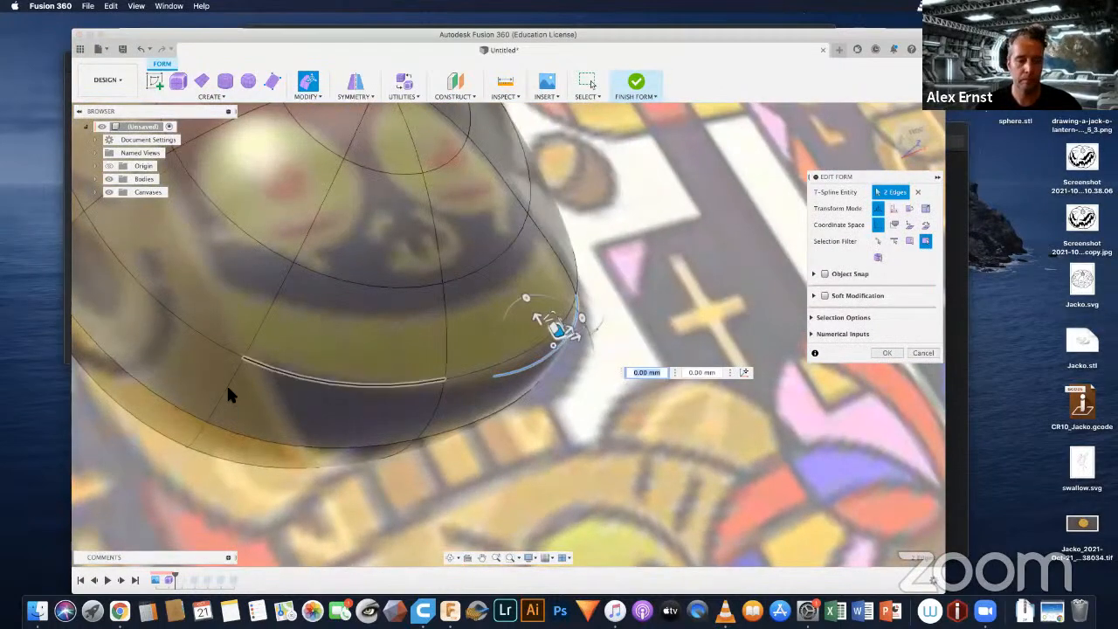
left_click(225, 393)
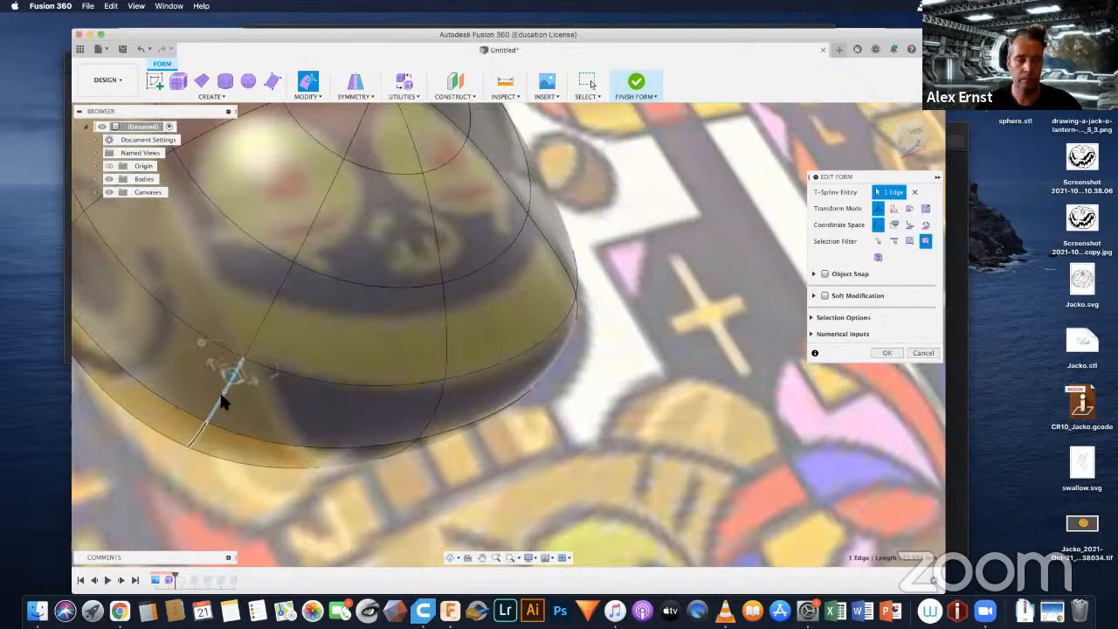
middle_click_drag(304, 339, 280, 367, "shift")
left_click_drag(258, 316, 241, 426)
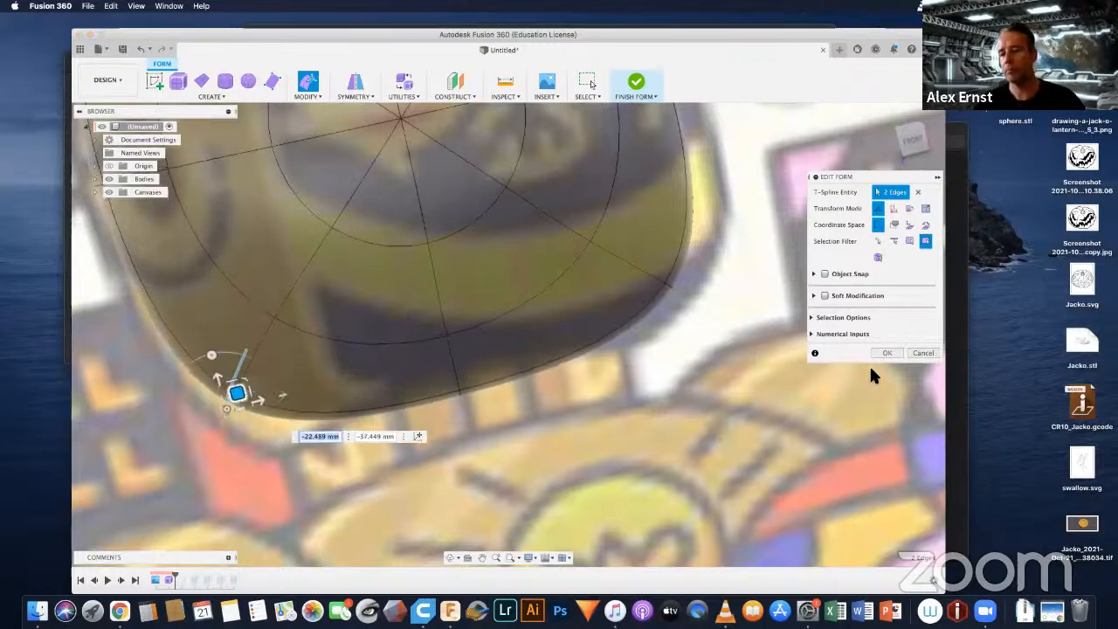
scroll(628, 323, "down", 10)
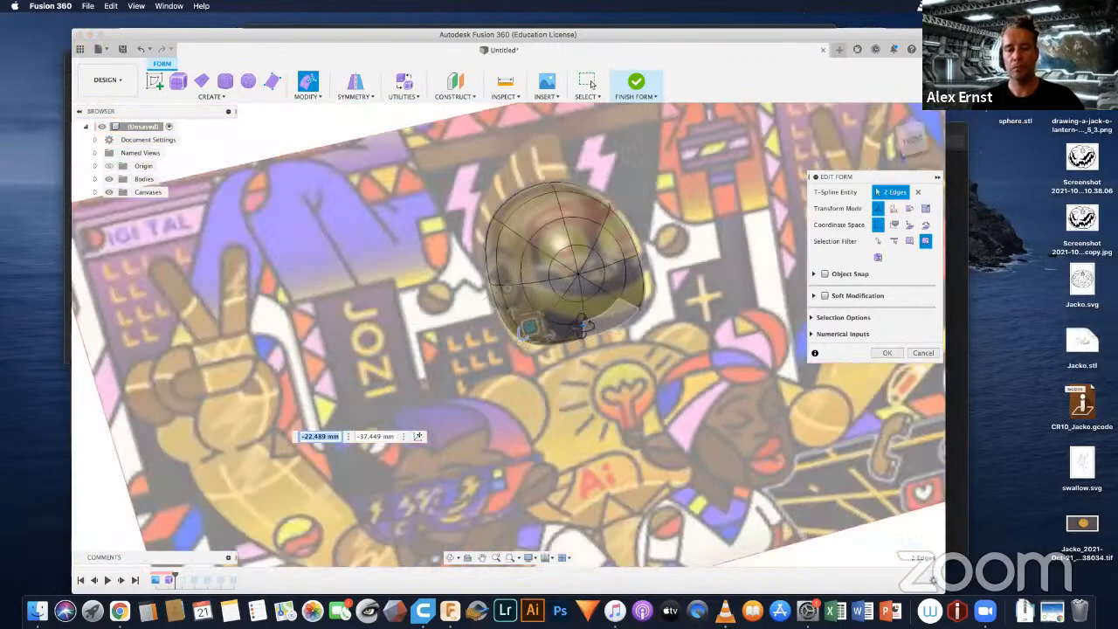
middle_click_drag(535, 278, 593, 314, "shift")
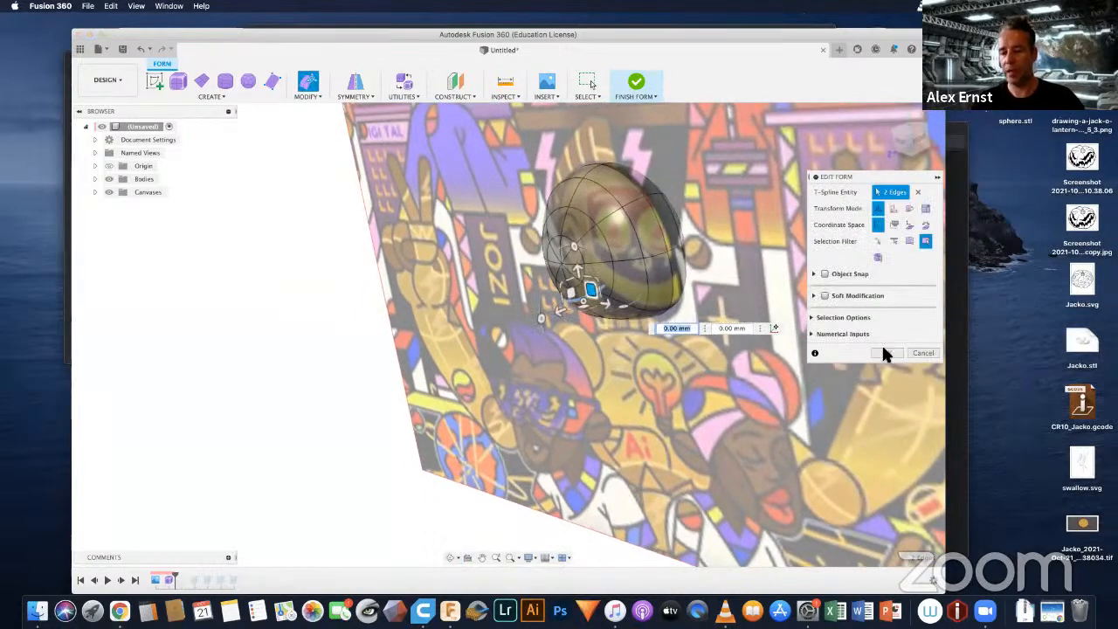
left_click(886, 353)
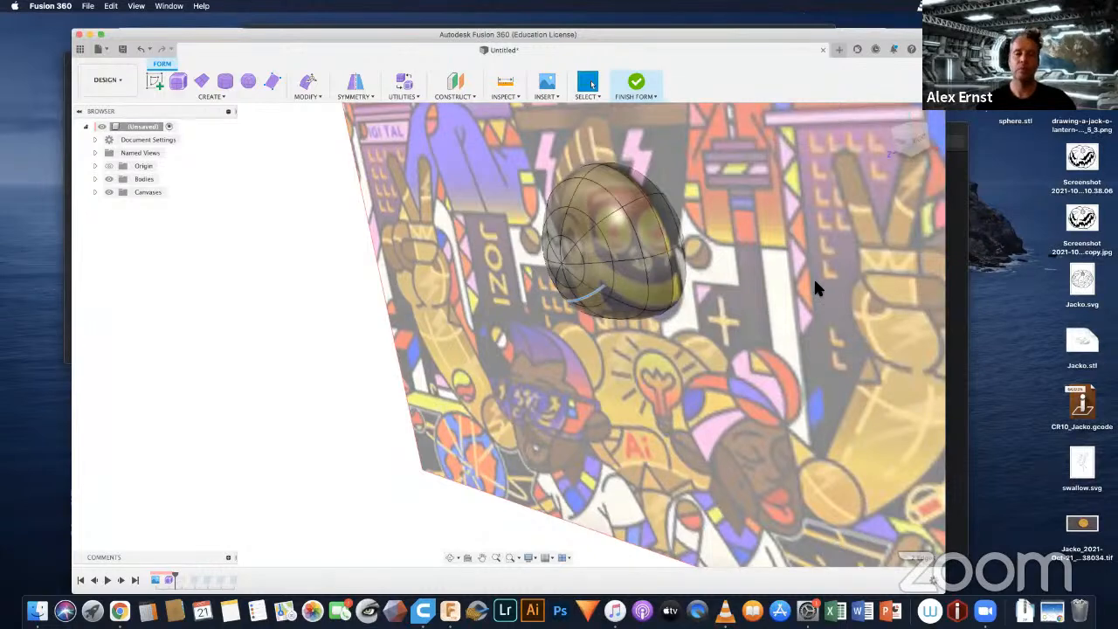
Step: Rotate the head body by -35 degrees about the Y axis with Move/Copy
left_click(94, 178)
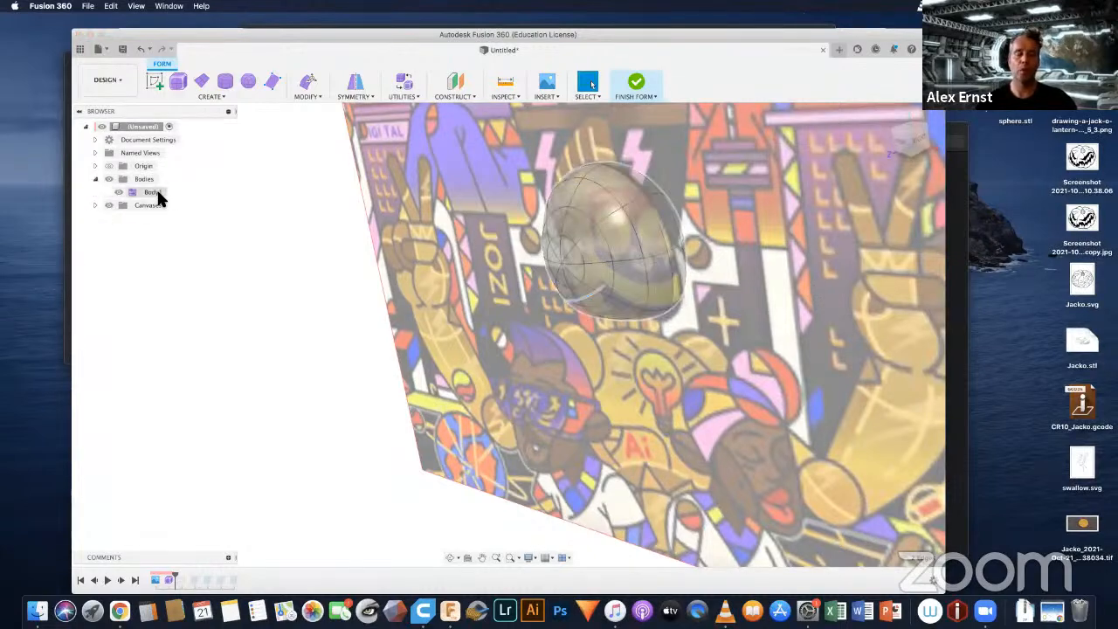
right_click(160, 199)
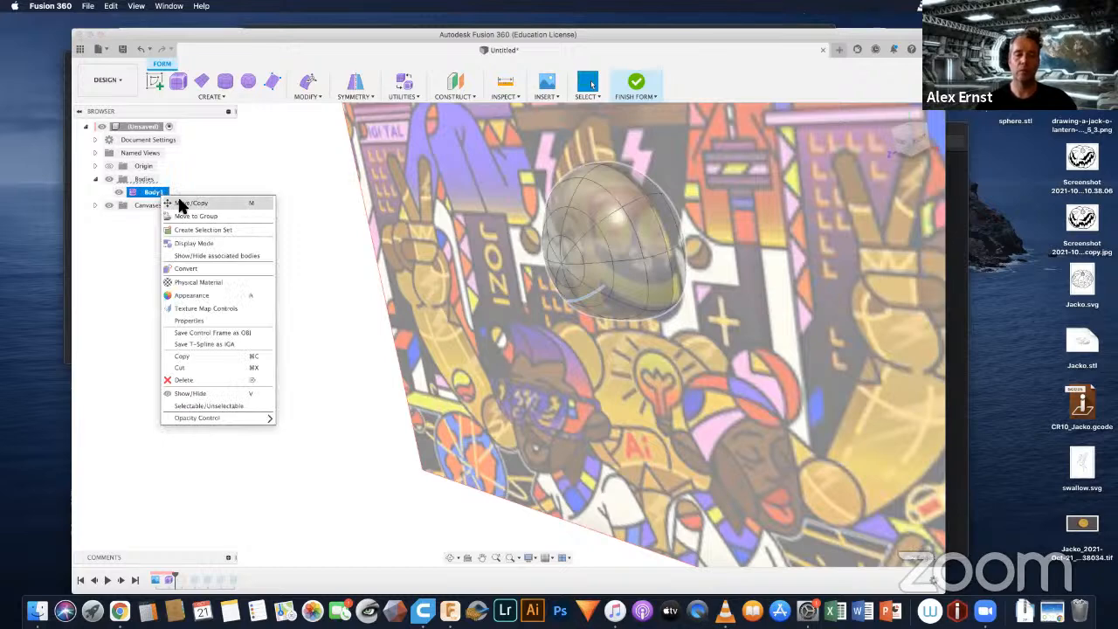
left_click(190, 203)
middle_click_drag(661, 319, 698, 298, "shift")
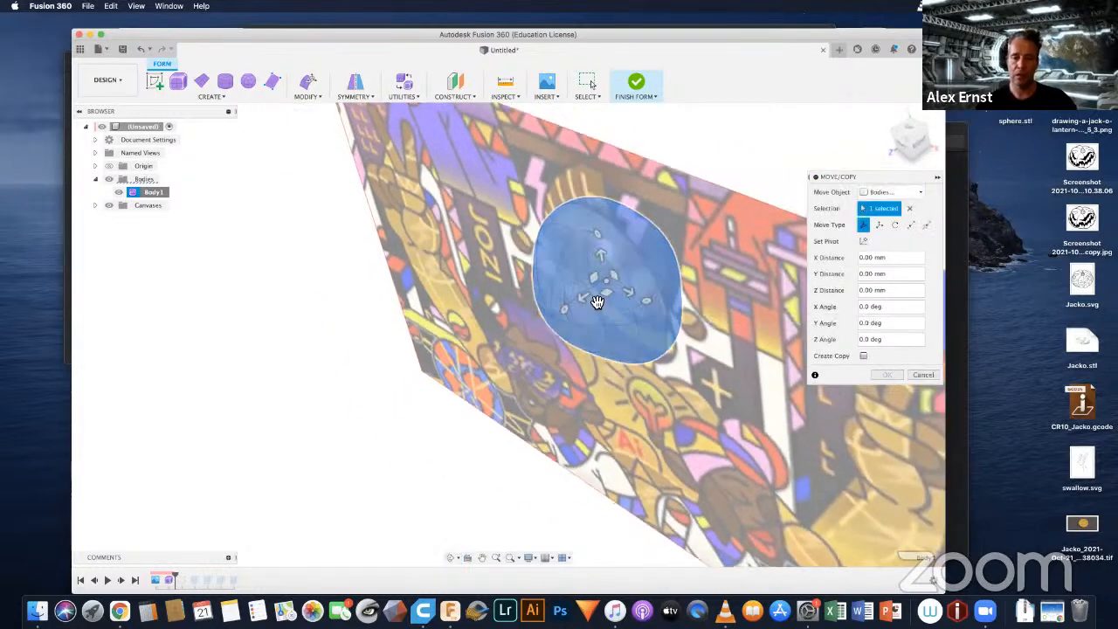
middle_click_drag(637, 344, 632, 369, "shift")
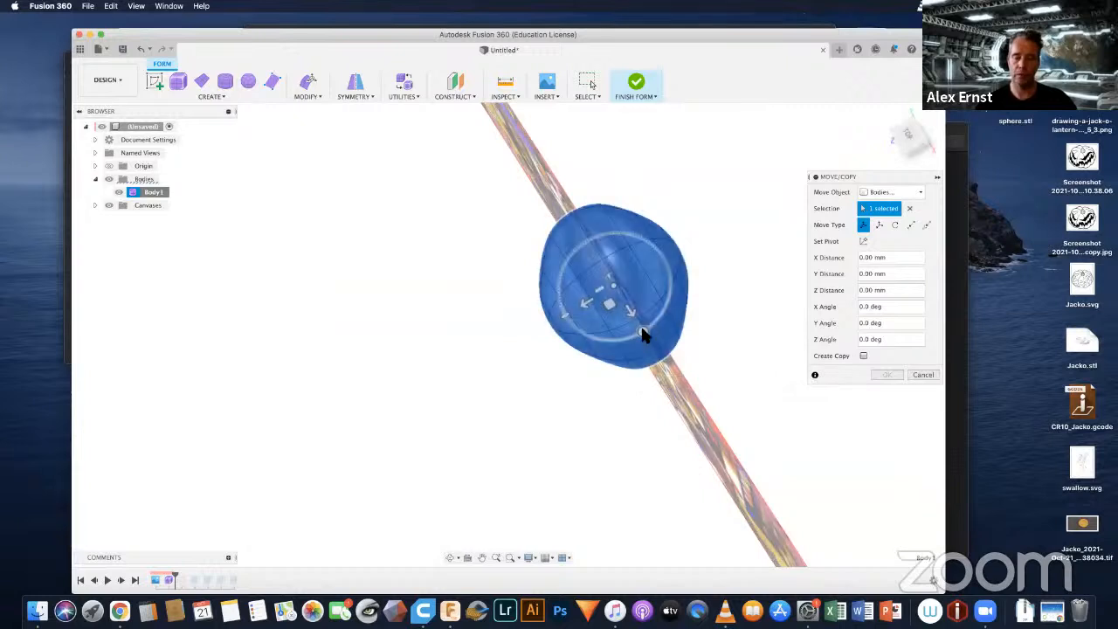
left_click_drag(621, 329, 611, 344)
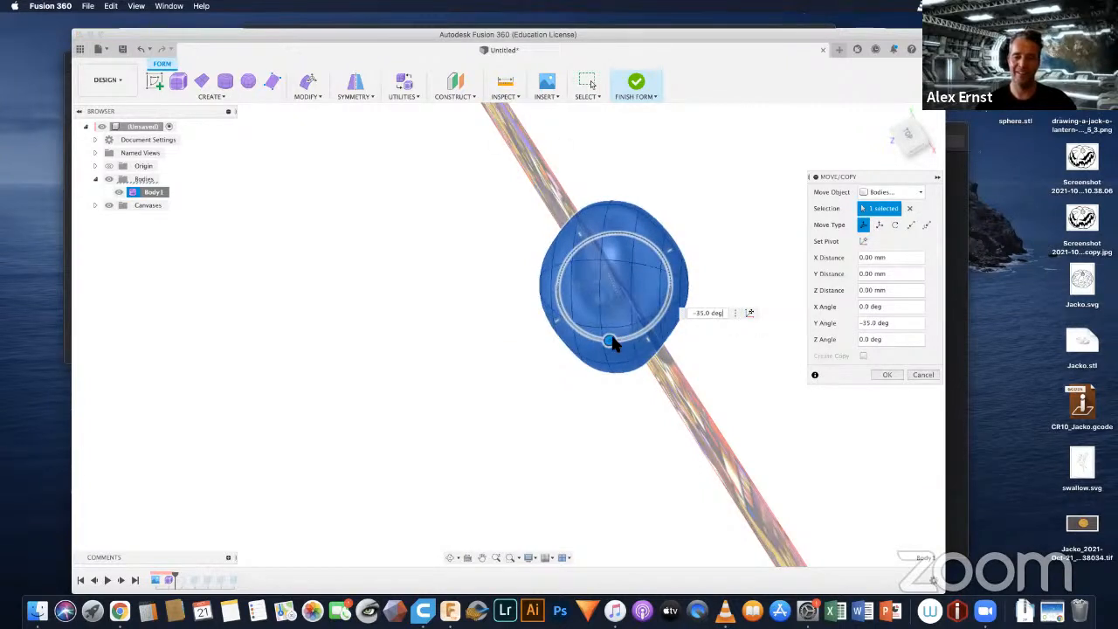
middle_click_drag(594, 405, 660, 346, "shift")
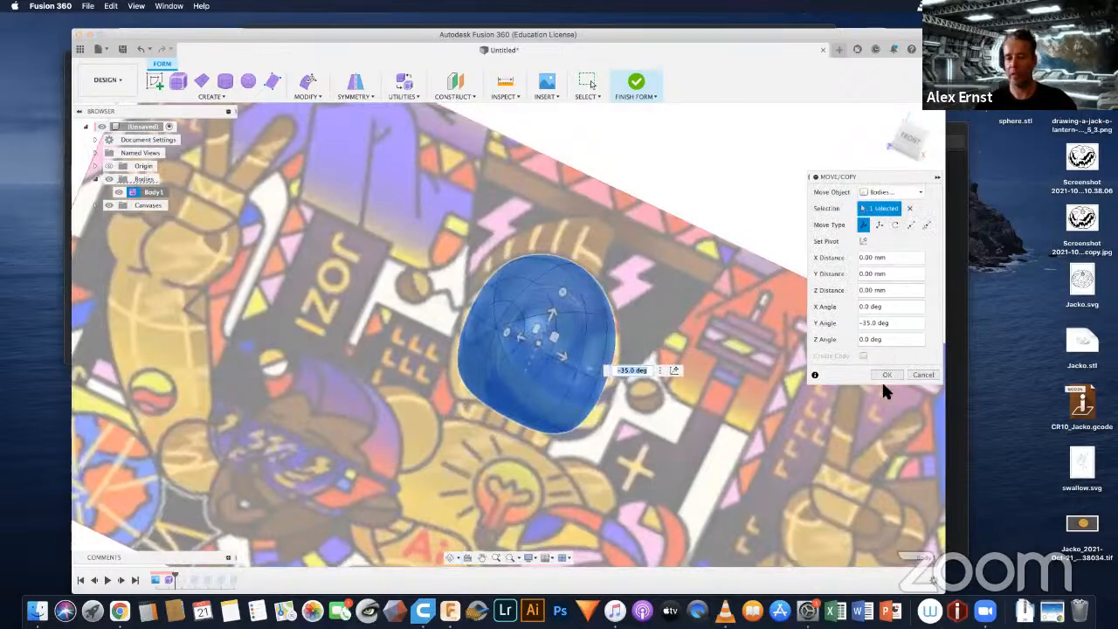
left_click(883, 377)
Step: Start a form cylinder about 179.8 mm in diameter on the horizontal plane below the head
scroll(592, 392, "down", 4)
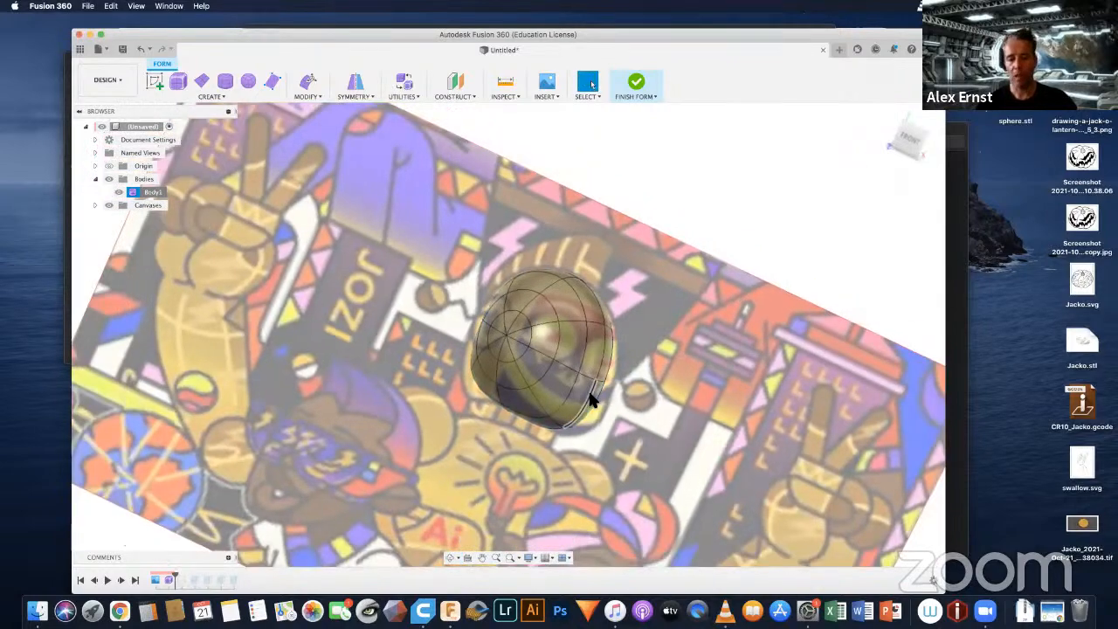
mouse_move(559, 472)
middle_mouse_down("shift")
mouse_move(573, 465)
mouse_move(569, 448)
mouse_move(569, 470)
middle_mouse_up("shift")
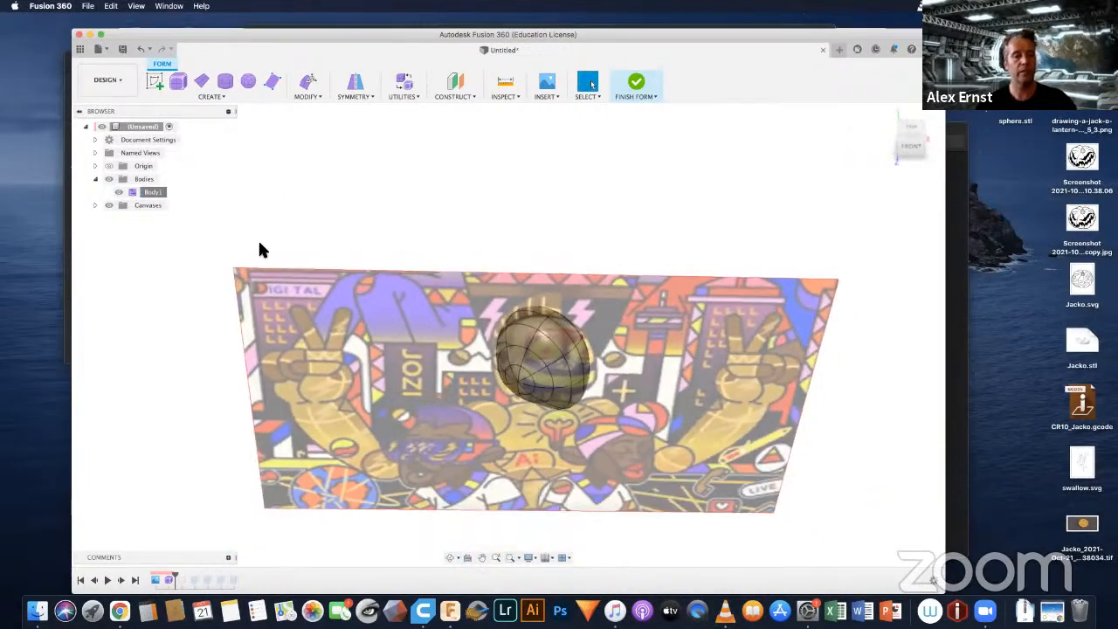
left_click(218, 97)
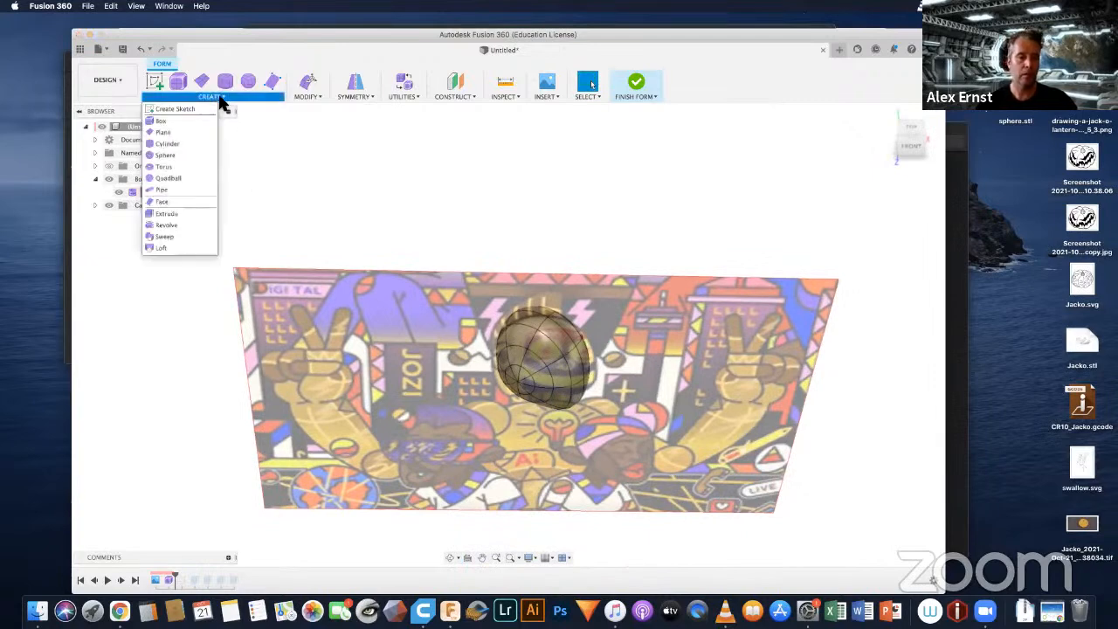
left_click(165, 144)
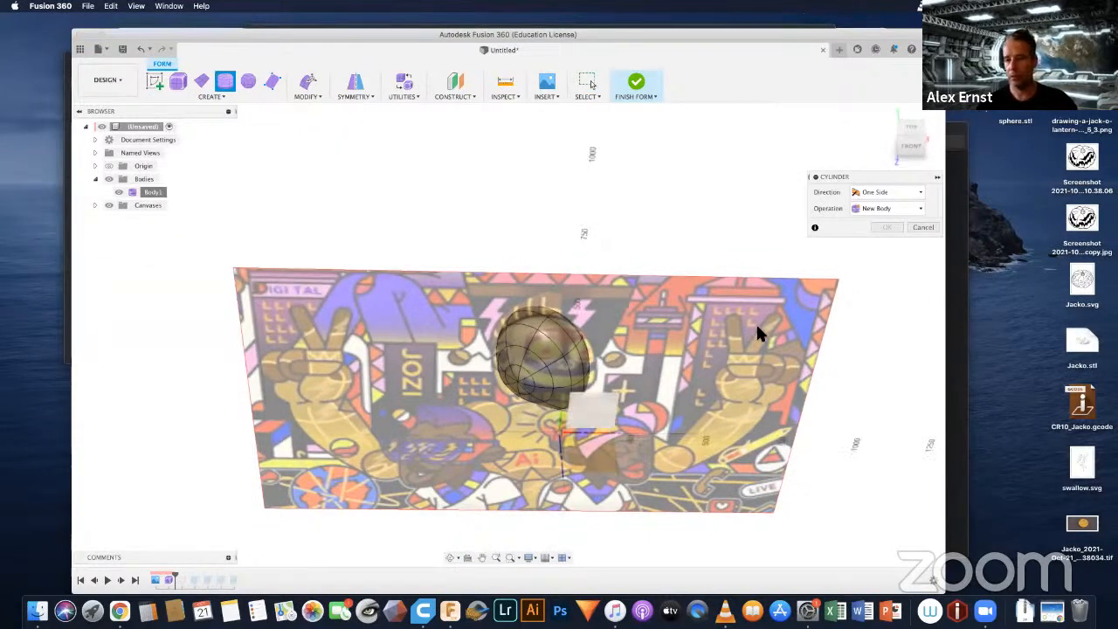
middle_click_drag(613, 345, 589, 427, "shift")
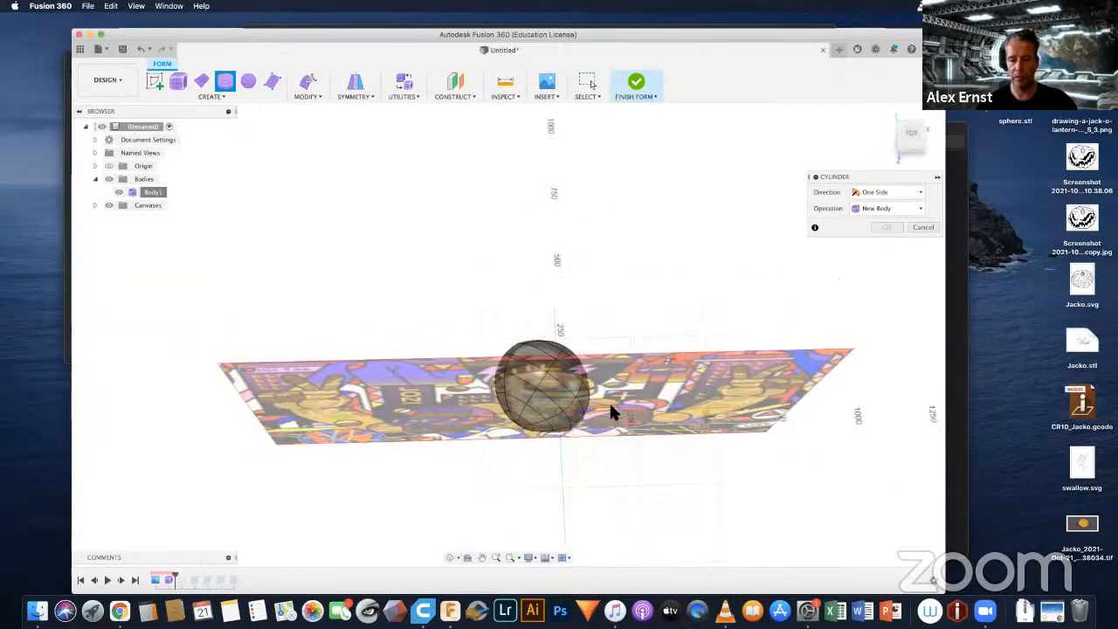
middle_click_drag(564, 414, 565, 248, "shift")
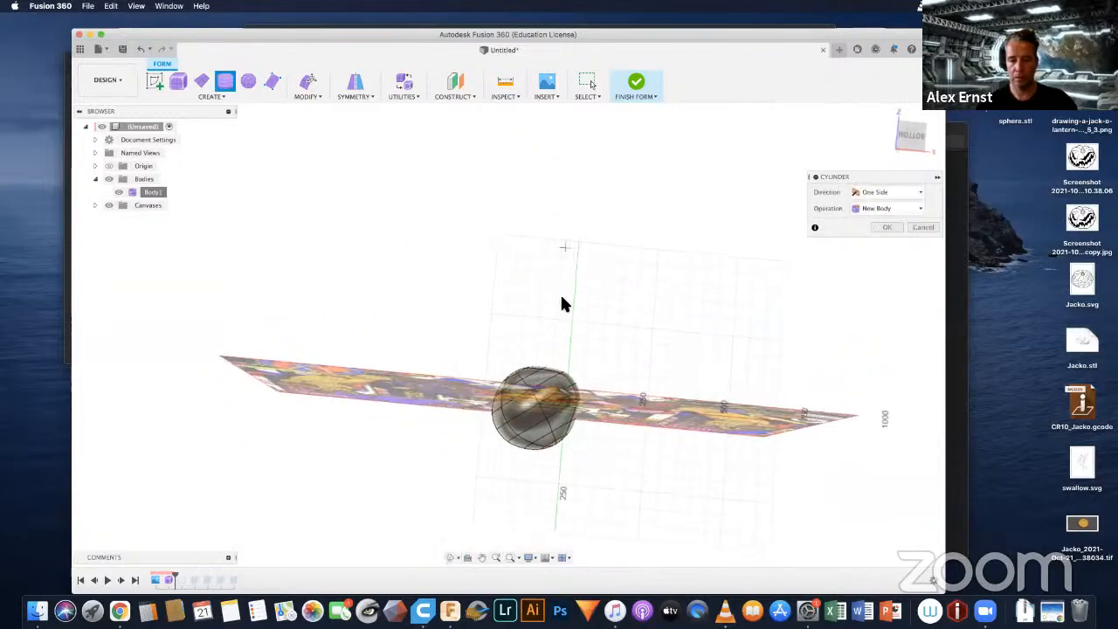
left_click(568, 396)
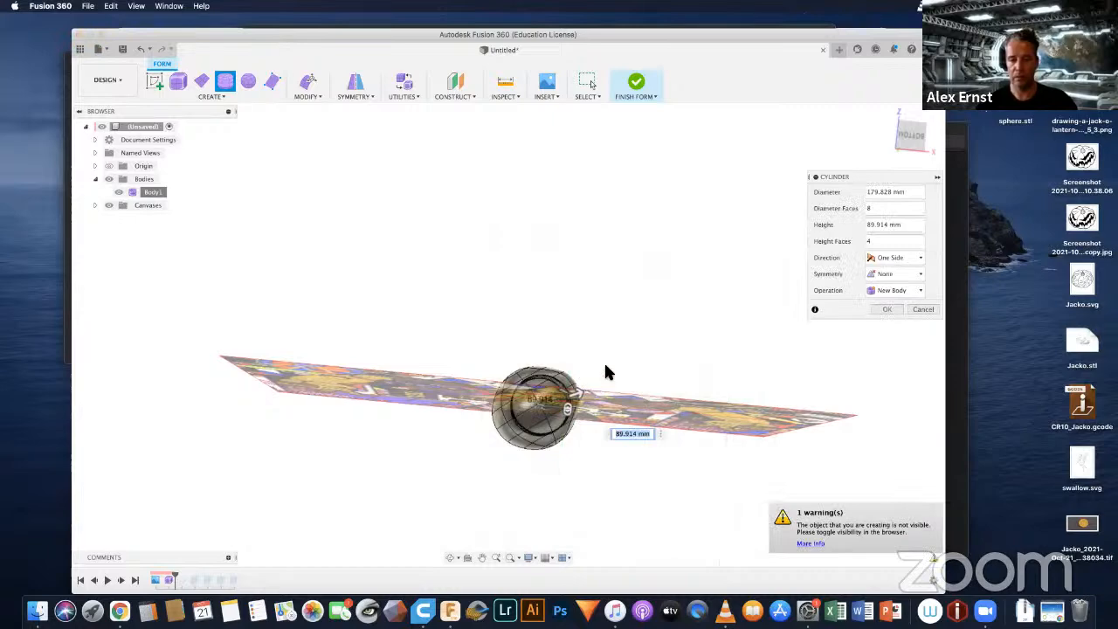
Step: Try cylinder heights of 150 and 100 mm, settle on 50 mm, and create it as a new body
middle_click_drag(597, 422, 577, 455, "shift")
middle_click_drag(594, 464, 594, 462, "shift")
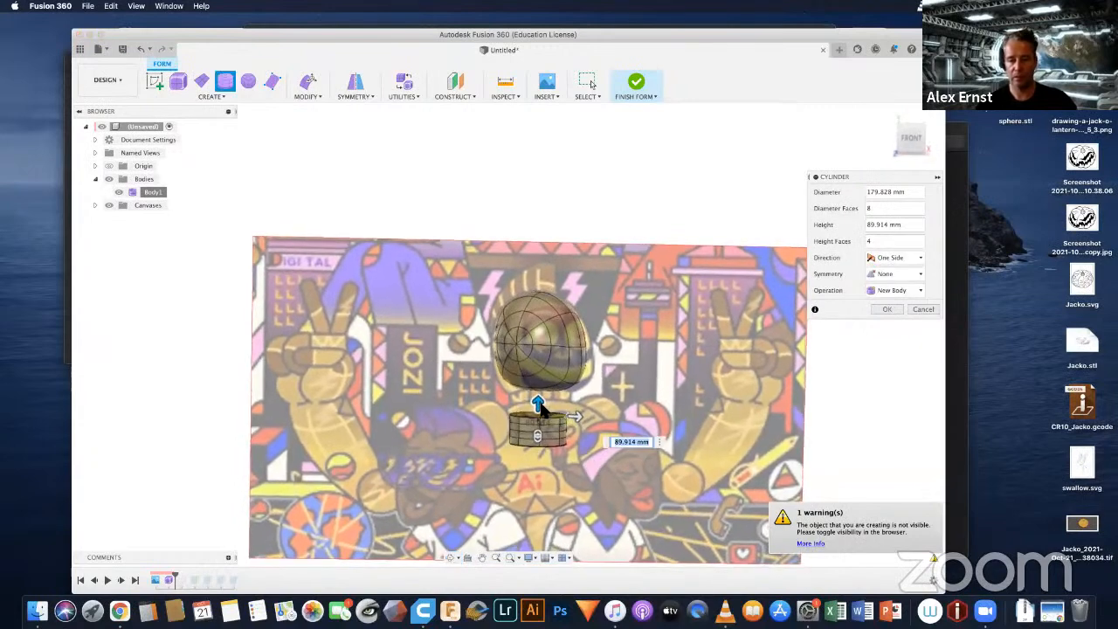
type("150")
key("Return")
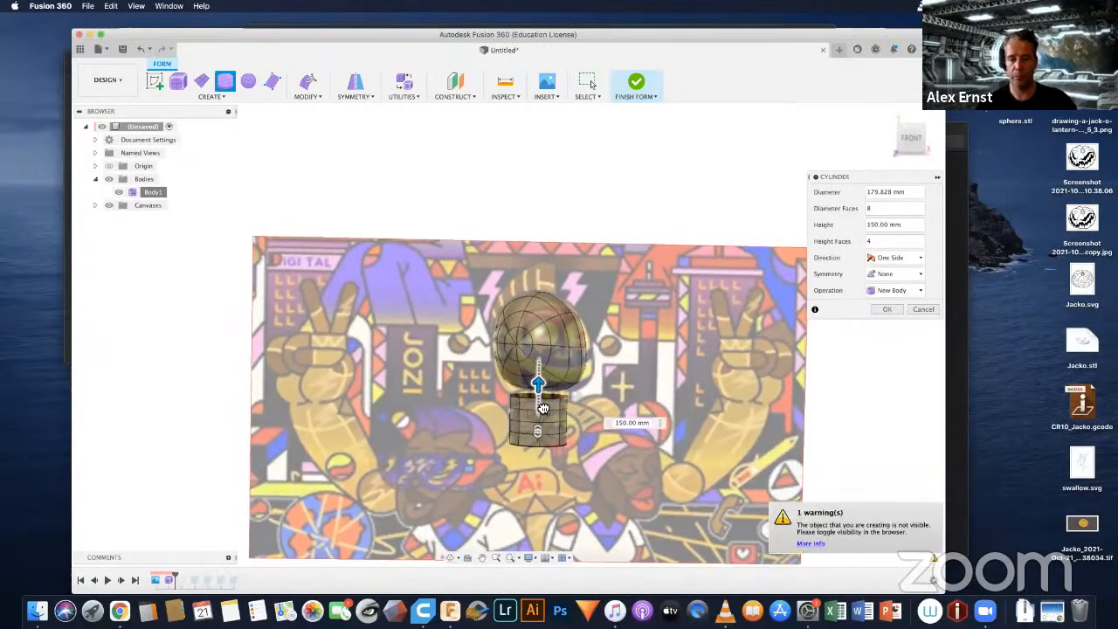
type("100")
key("Return")
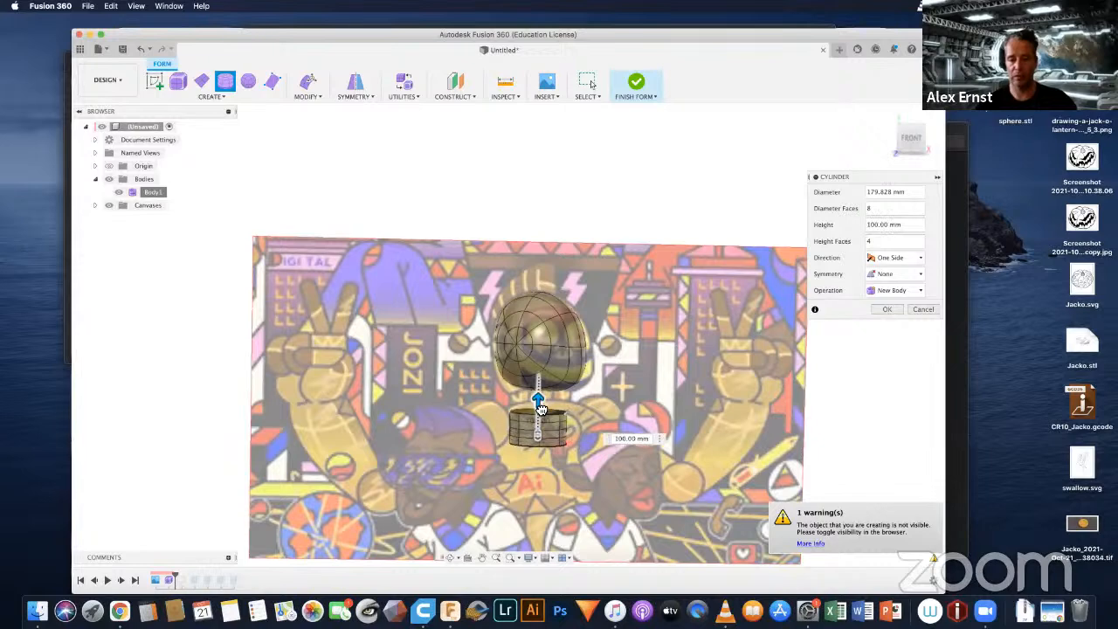
type("50")
key("Return")
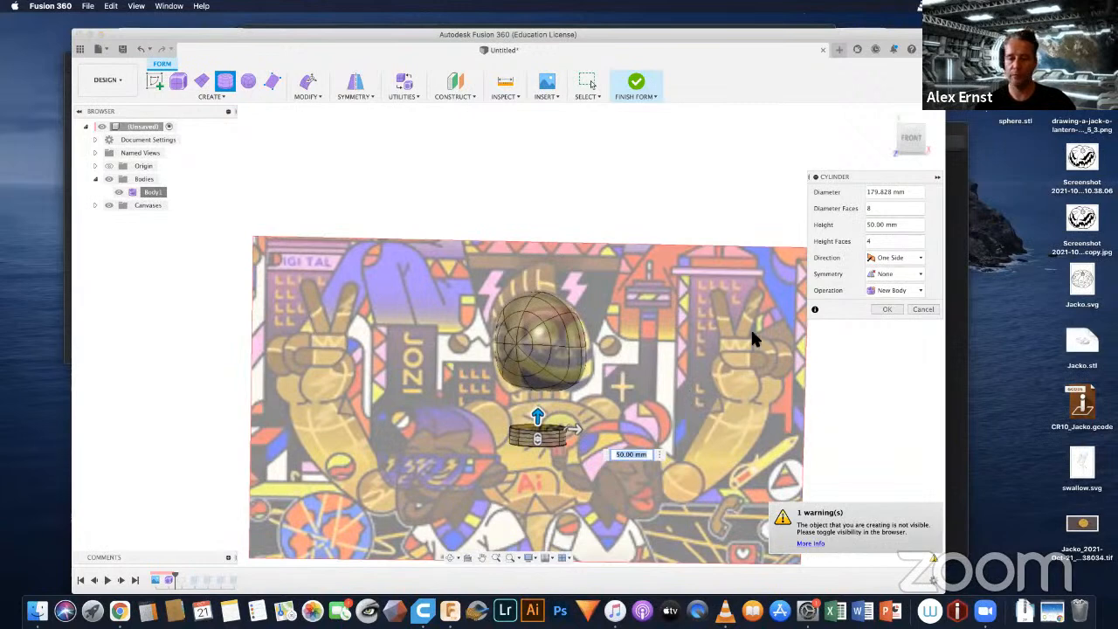
left_click(885, 311)
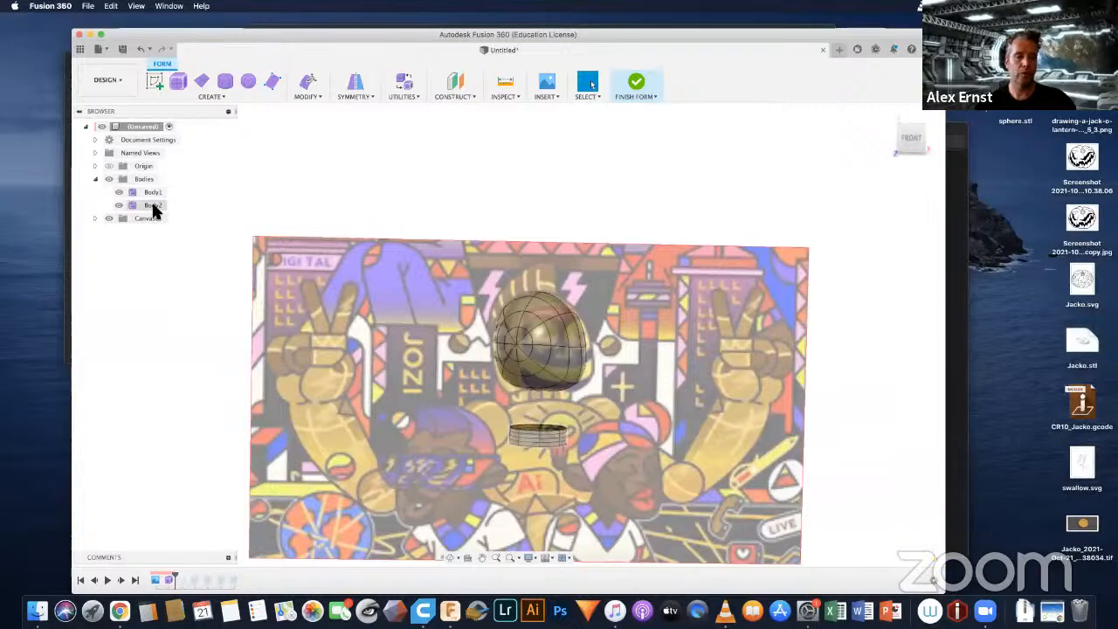
Step: Move the cylinder body 145 mm up along the Y axis towards the head with Move/Copy
right_click(153, 208)
left_click(179, 219)
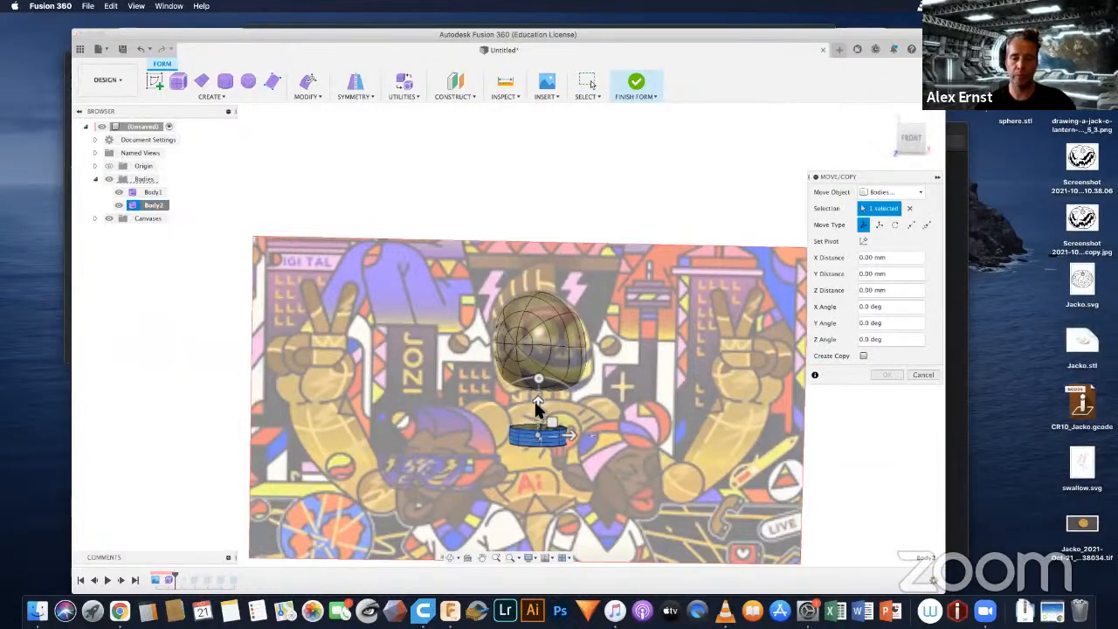
left_click_drag(538, 401, 538, 356)
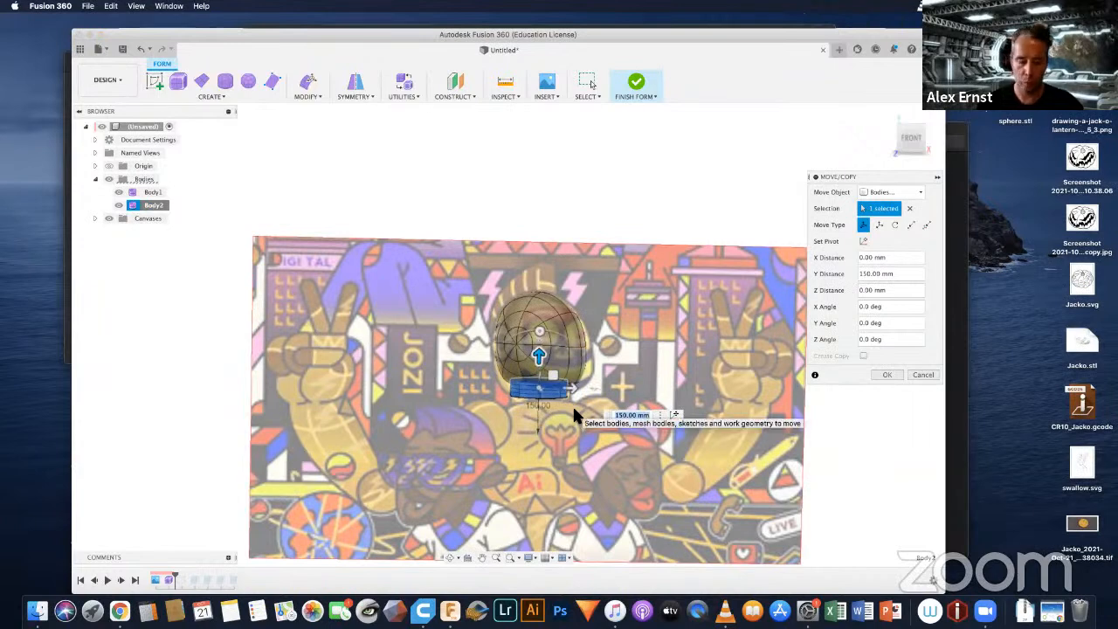
type("145")
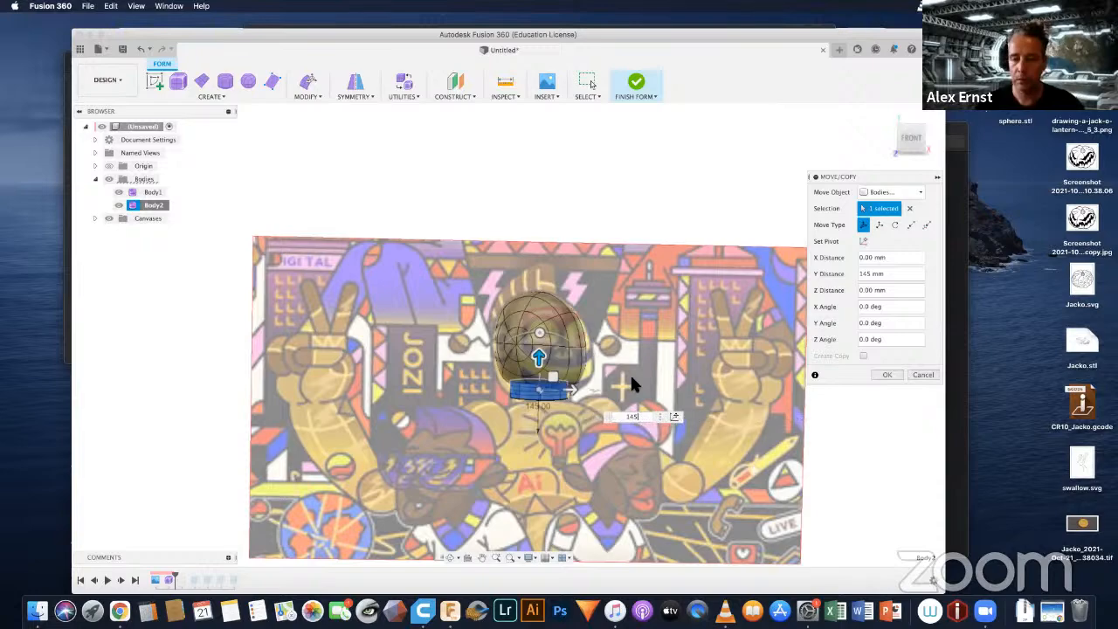
key("Return")
Step: Shift the cylinder body about -5.01 mm in X and 7.15 mm in Z beneath the head, and apply the move
middle_click_drag(622, 335, 637, 244, "shift")
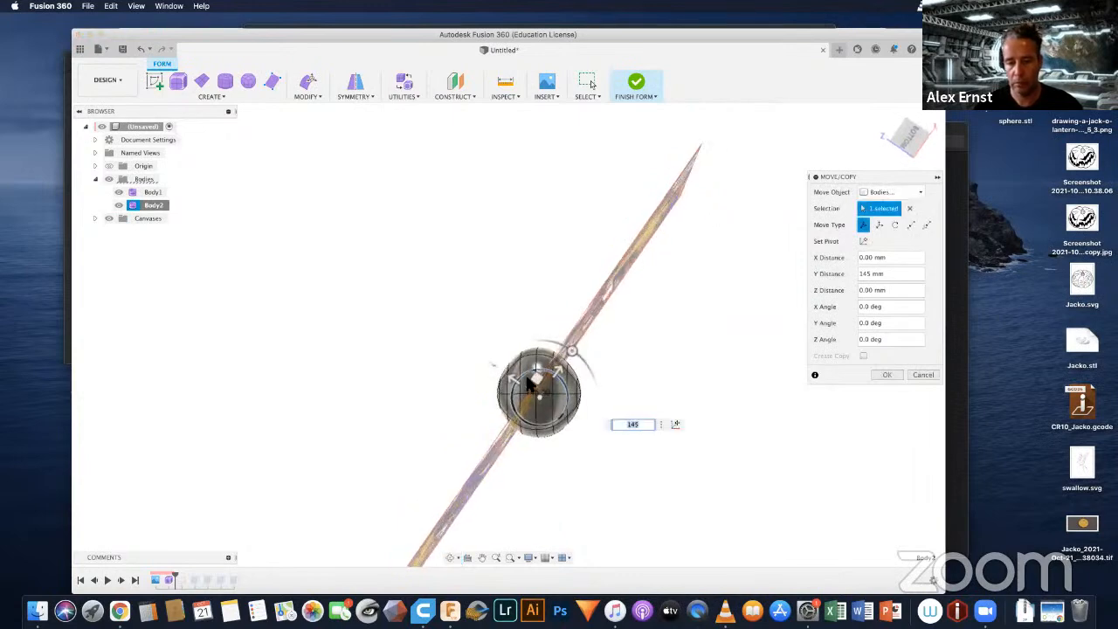
left_click_drag(540, 380, 533, 377)
middle_click_drag(562, 267, 587, 356, "shift")
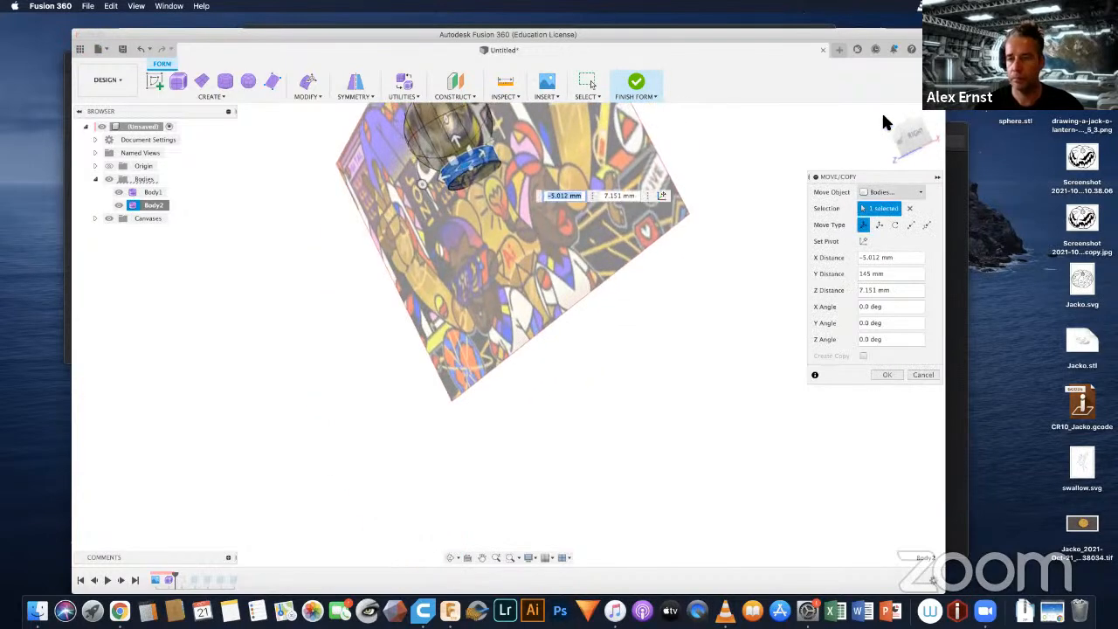
left_click(884, 123)
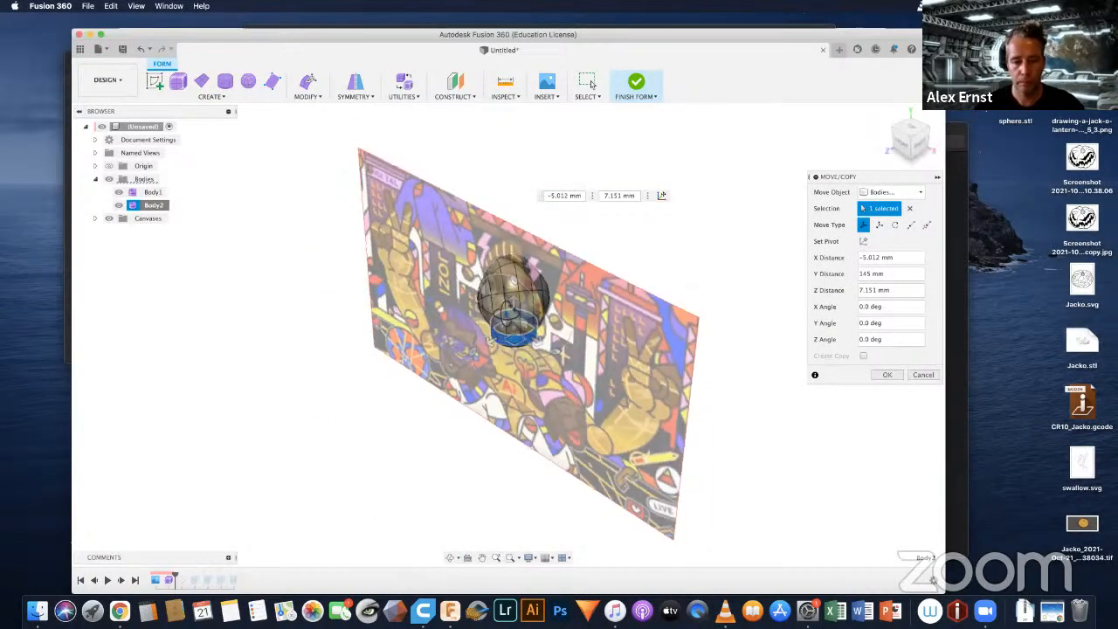
middle_click_drag(611, 253, 550, 230, "shift")
scroll(534, 316, "up", 3)
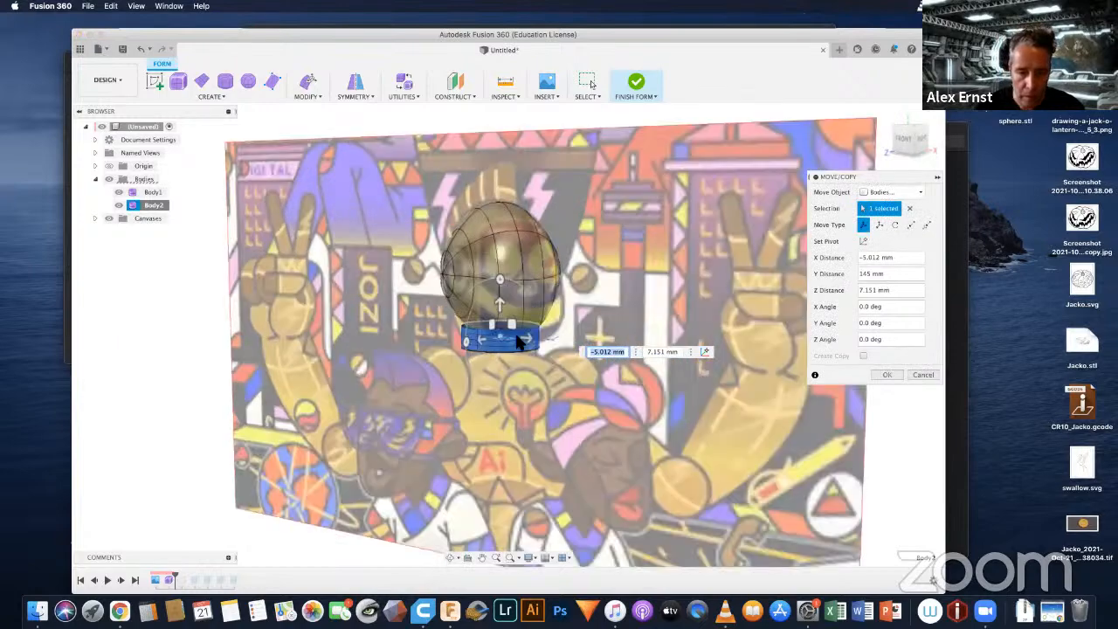
middle_click_drag(522, 342, 468, 391, "shift")
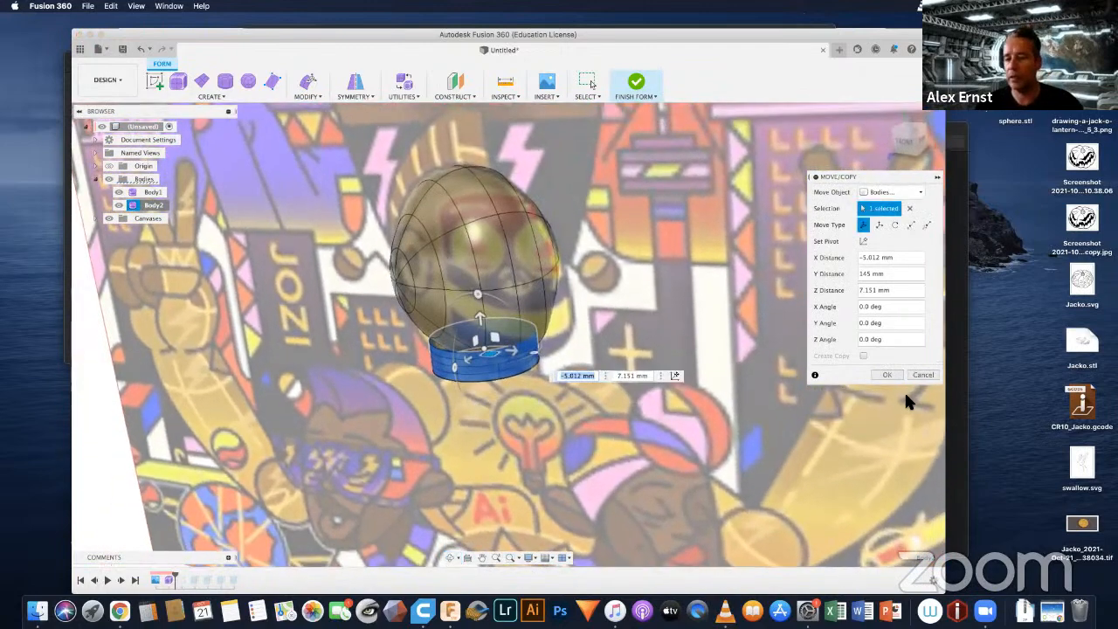
left_click(886, 374)
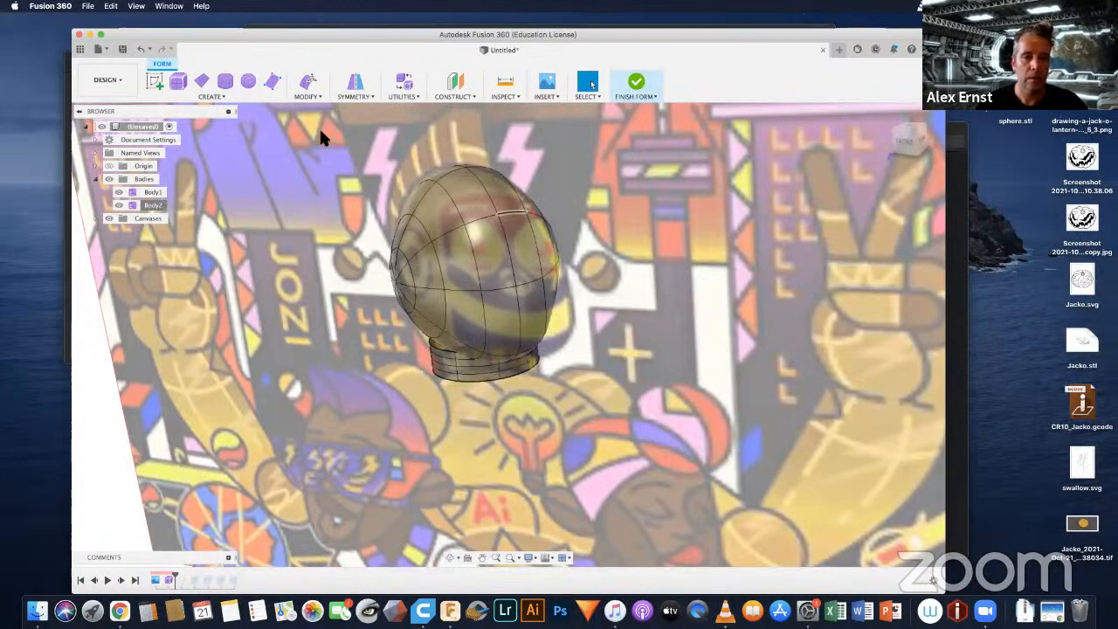
Step: Pull two edges of the cylinder's upper rim 25 mm up towards the head with Edit Form
left_click(307, 98)
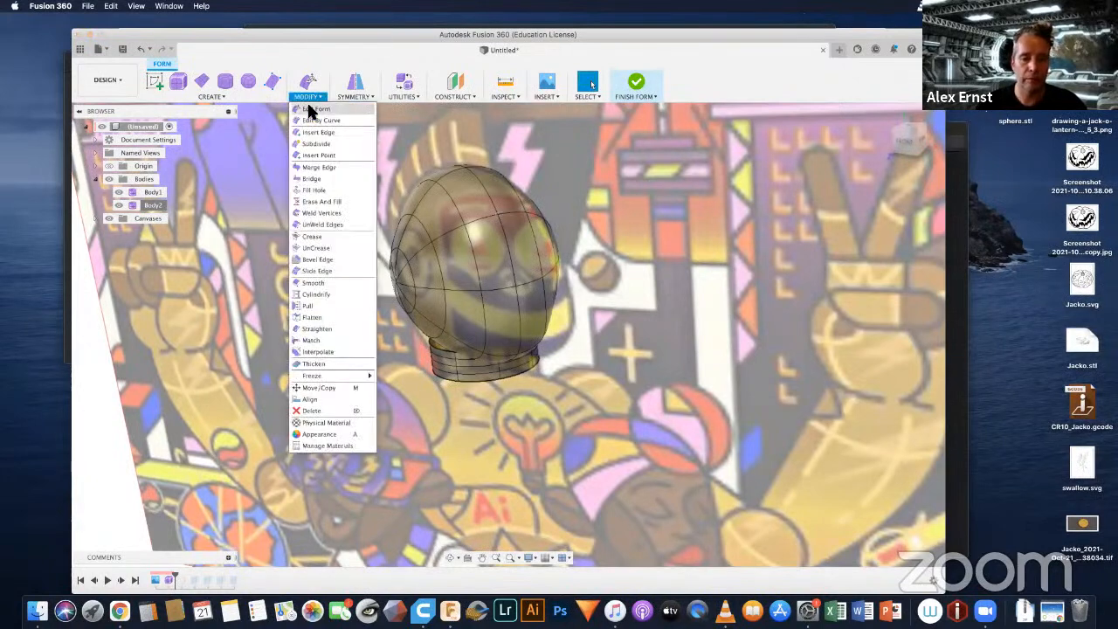
left_click(325, 111)
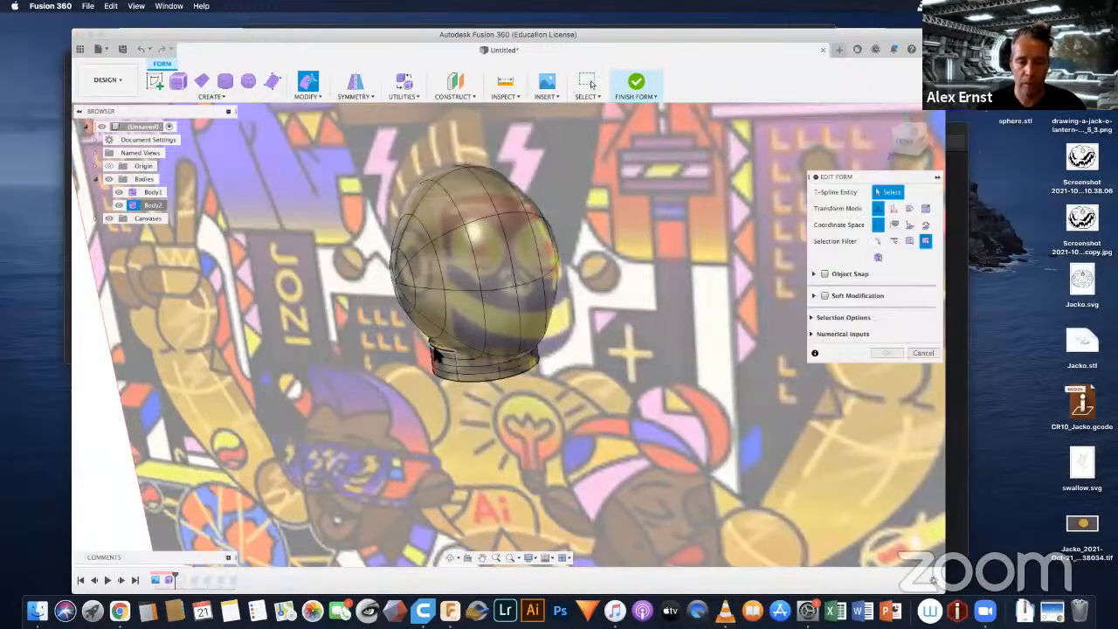
left_click(435, 348)
middle_click_drag(468, 357, 448, 324, "shift")
left_click(448, 324, "shift")
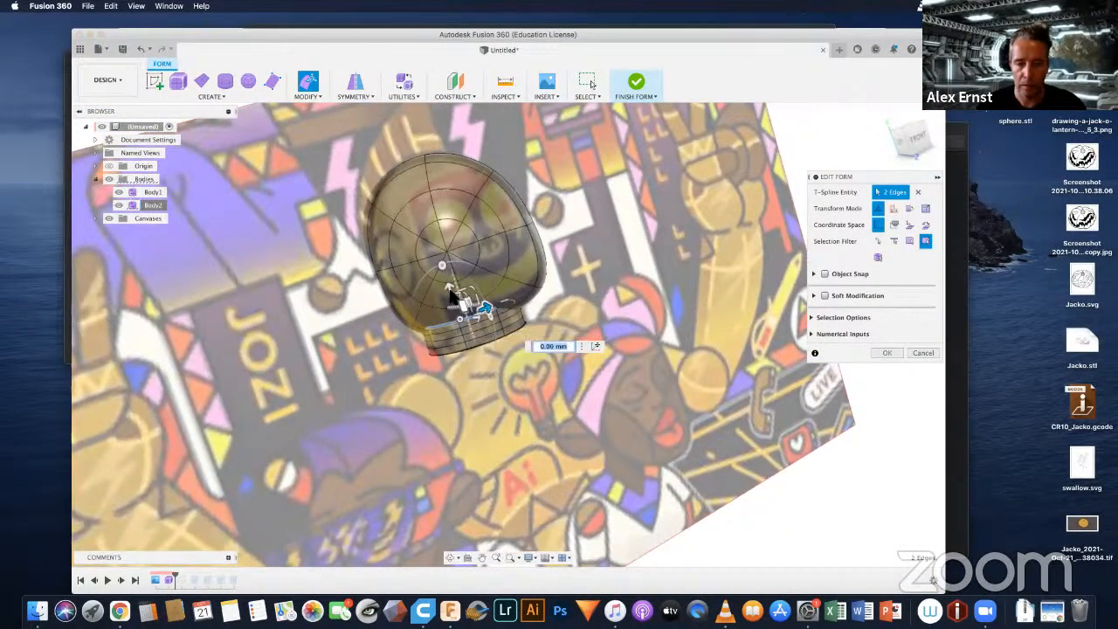
left_click_drag(450, 296, 583, 362)
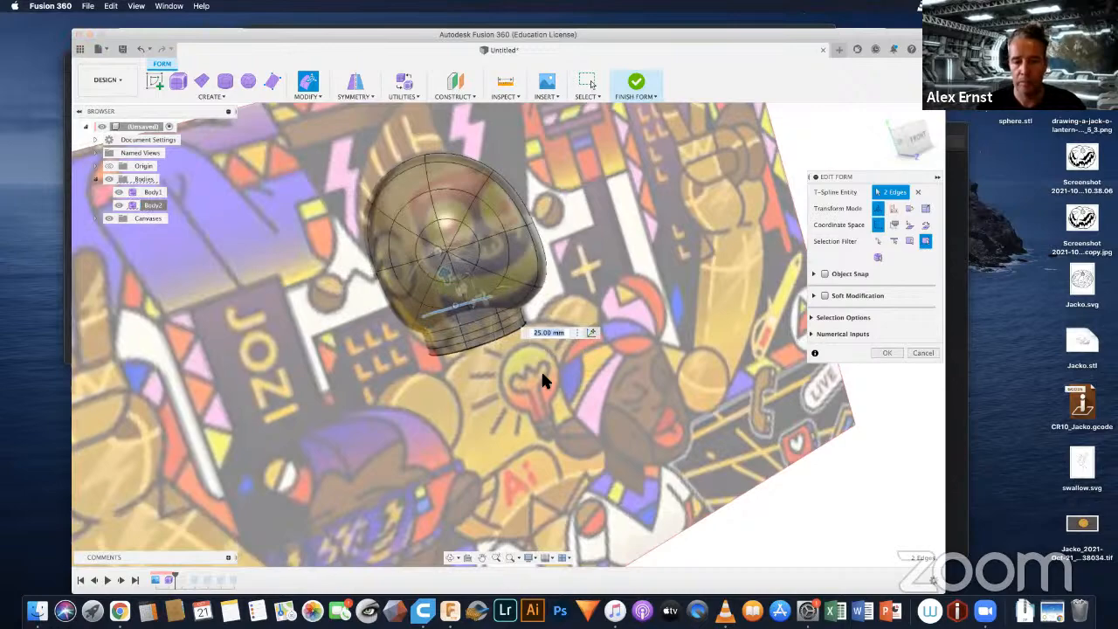
Step: Pull three adjoining edges of the cylinder's upper rim 17 mm up into the head, and finish the form edit
middle_click_drag(566, 335, 685, 244, "shift")
scroll(686, 249, "up", 8)
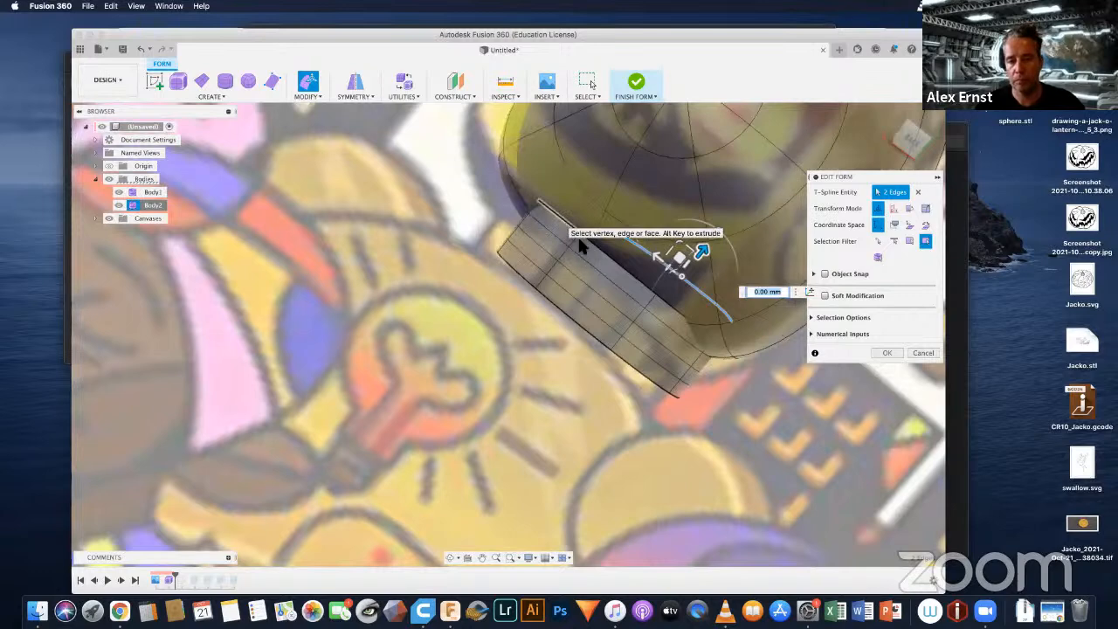
scroll(579, 240, "up", 2)
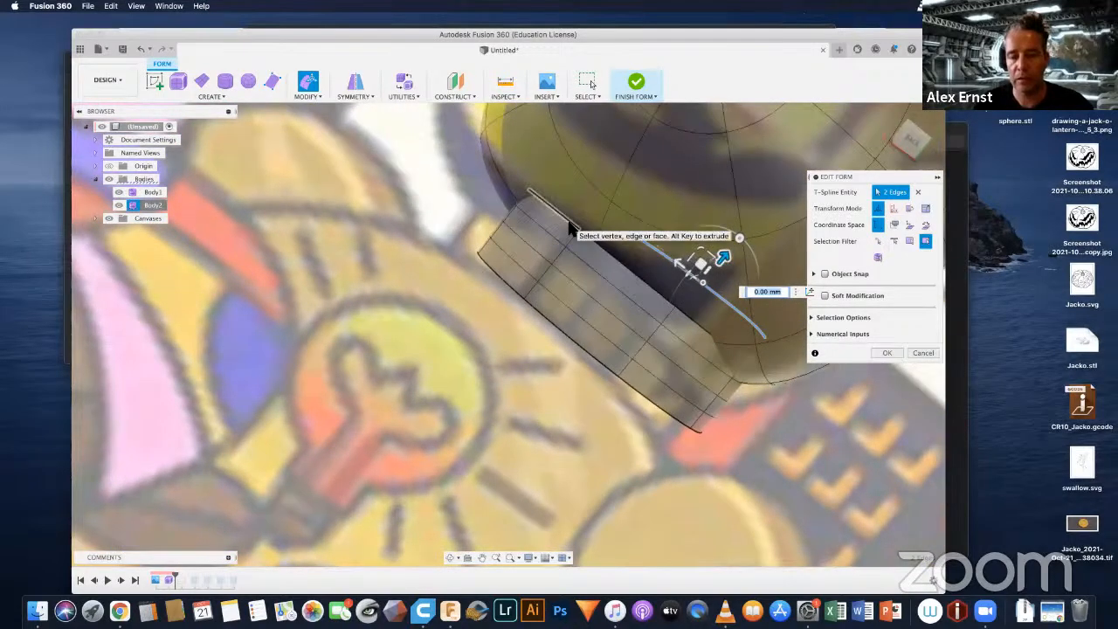
left_click(621, 264)
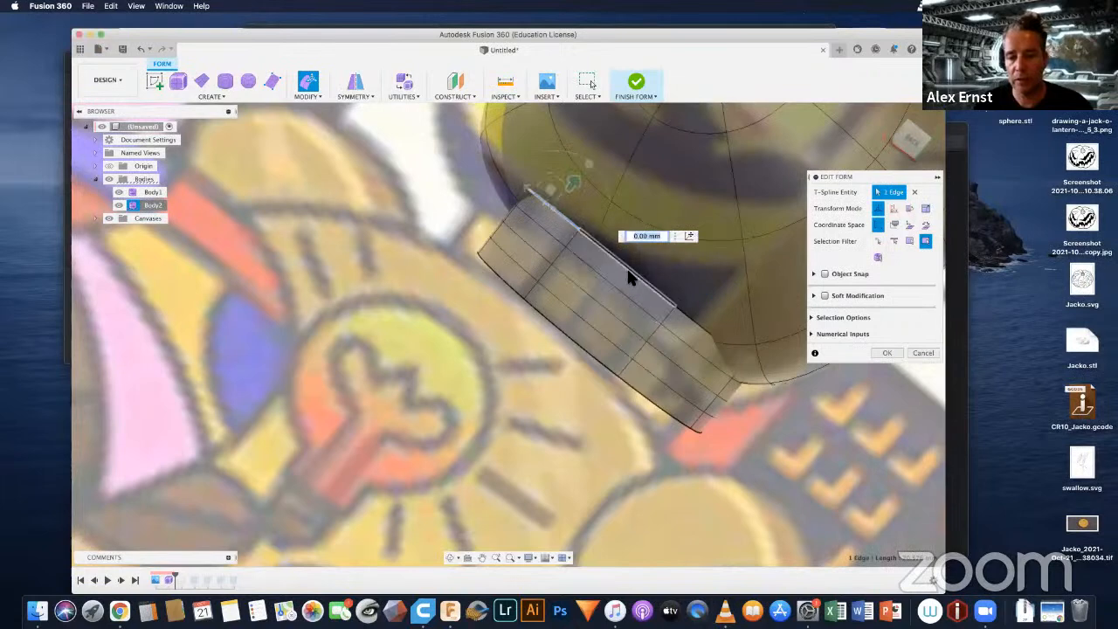
left_click(685, 316, "shift")
left_click(682, 311, "shift")
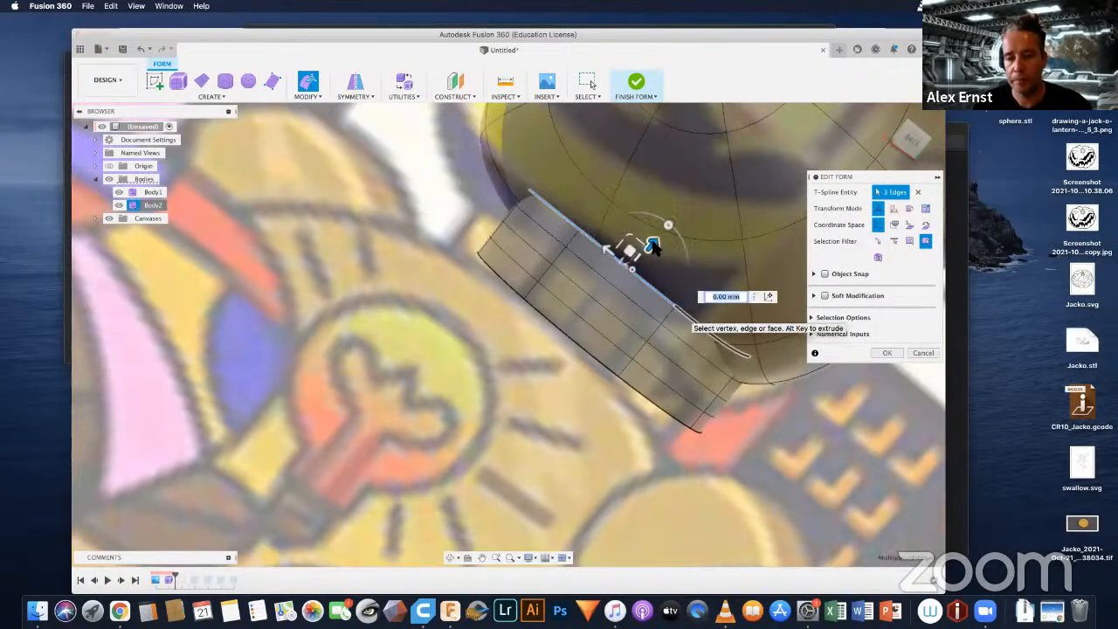
left_click_drag(655, 243, 779, 304)
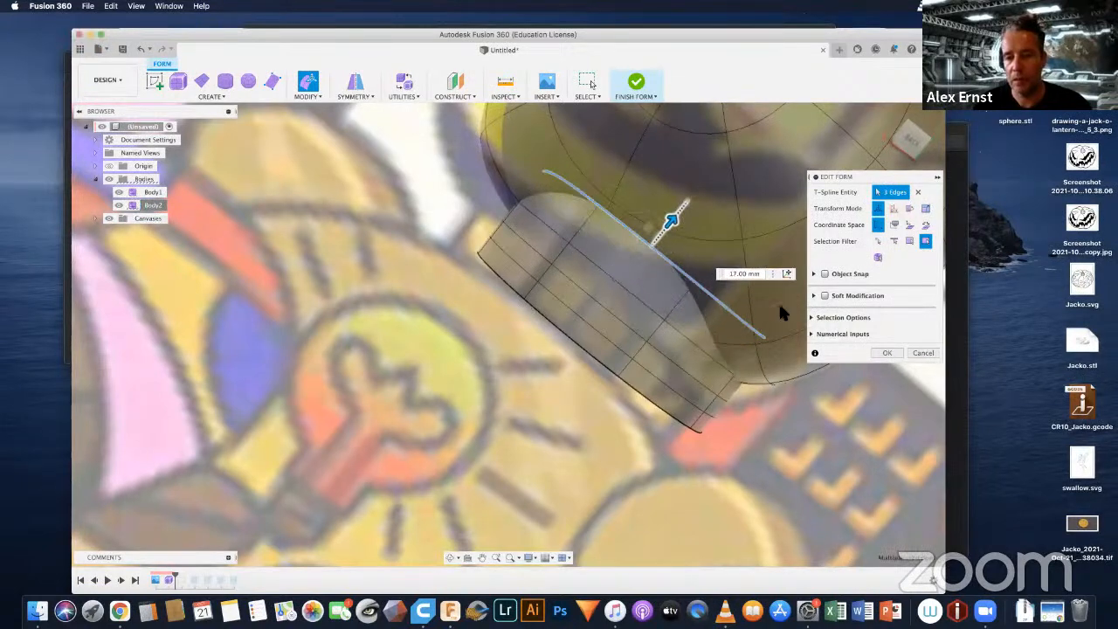
left_click(887, 352)
scroll(574, 285, "down", 10)
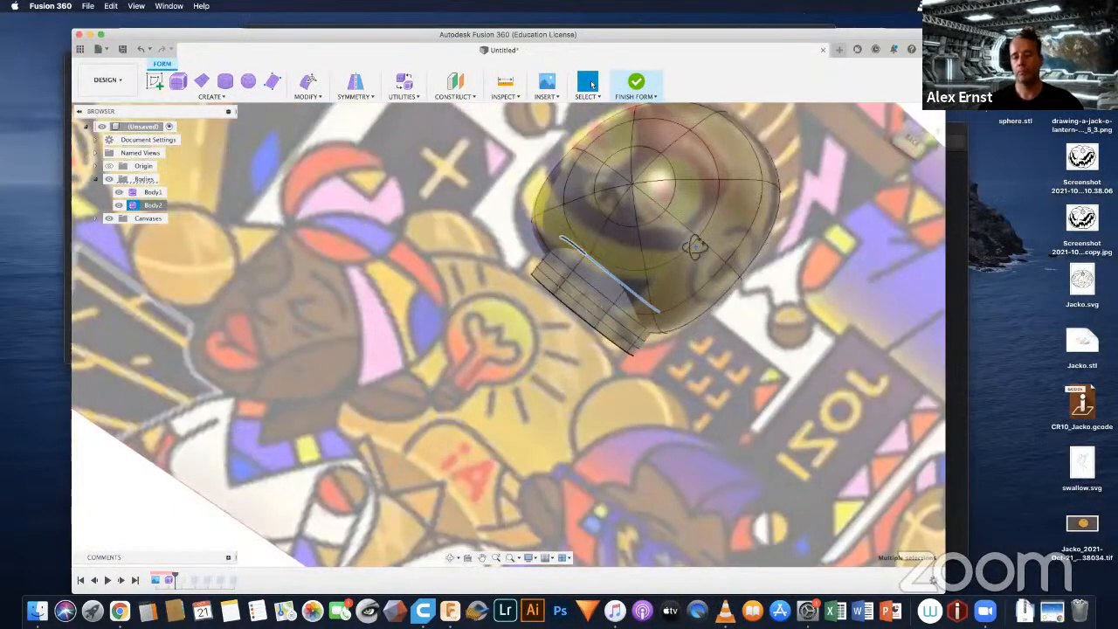
middle_click_drag(696, 247, 724, 224, "shift")
mouse_move(725, 224)
left_mouse_down("shift")
mouse_move(731, 195)
mouse_move(727, 229)
left_mouse_up("shift")
scroll(483, 288, "up", 5)
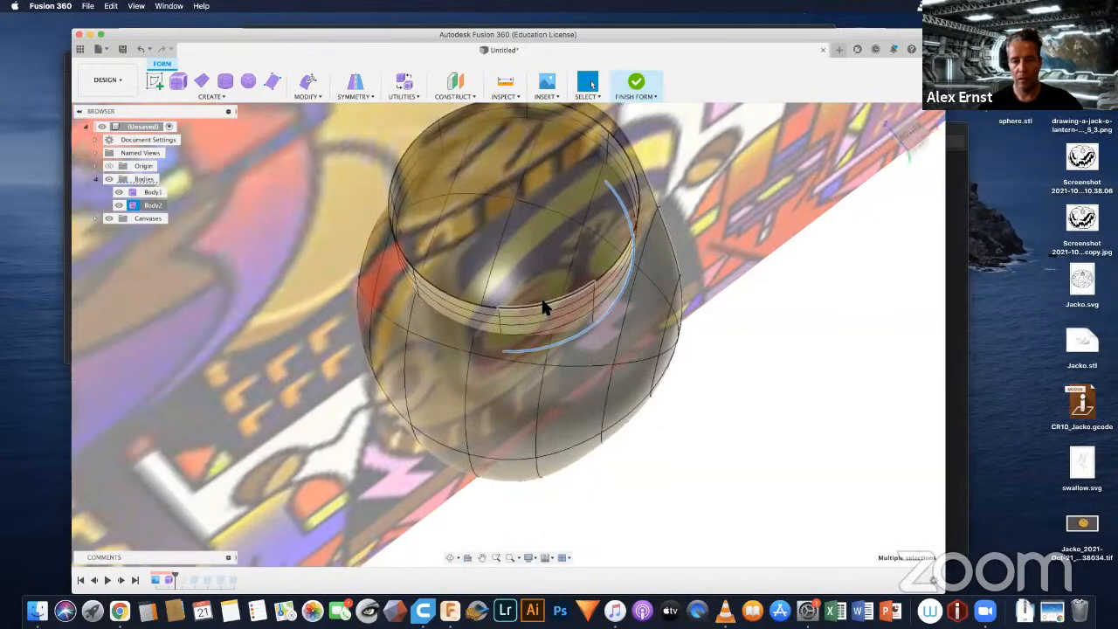
double_click(541, 301)
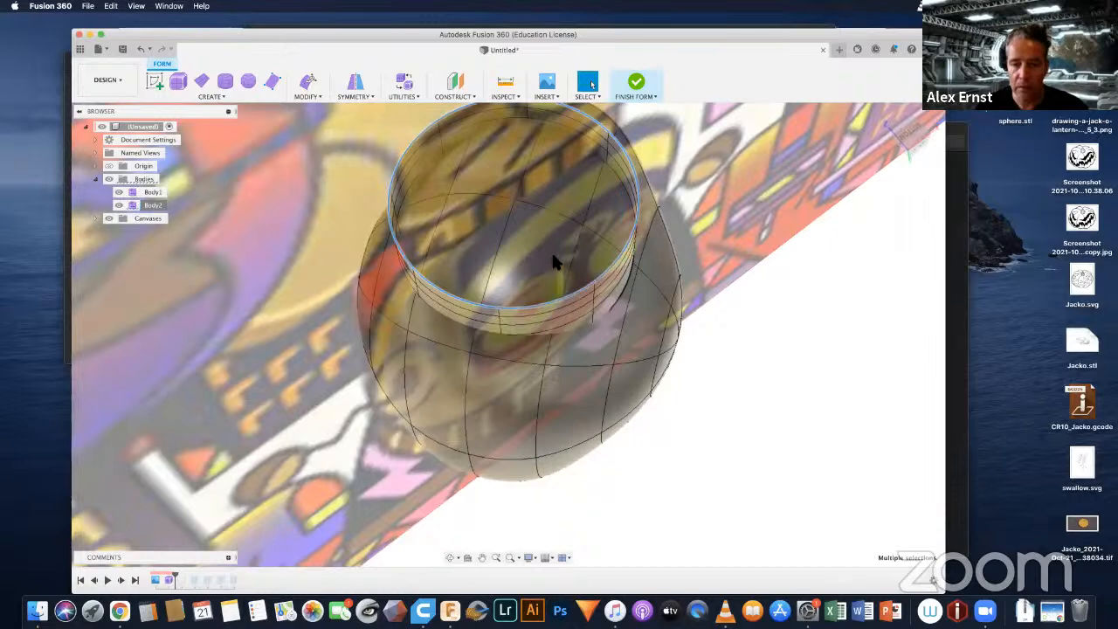
left_click(526, 219)
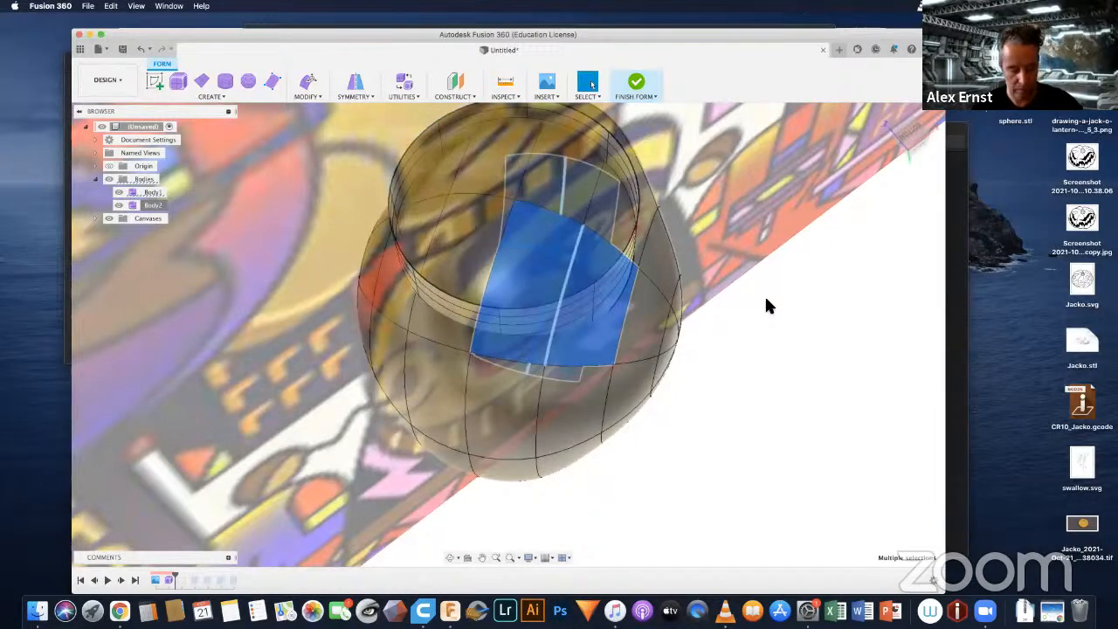
left_click(766, 299)
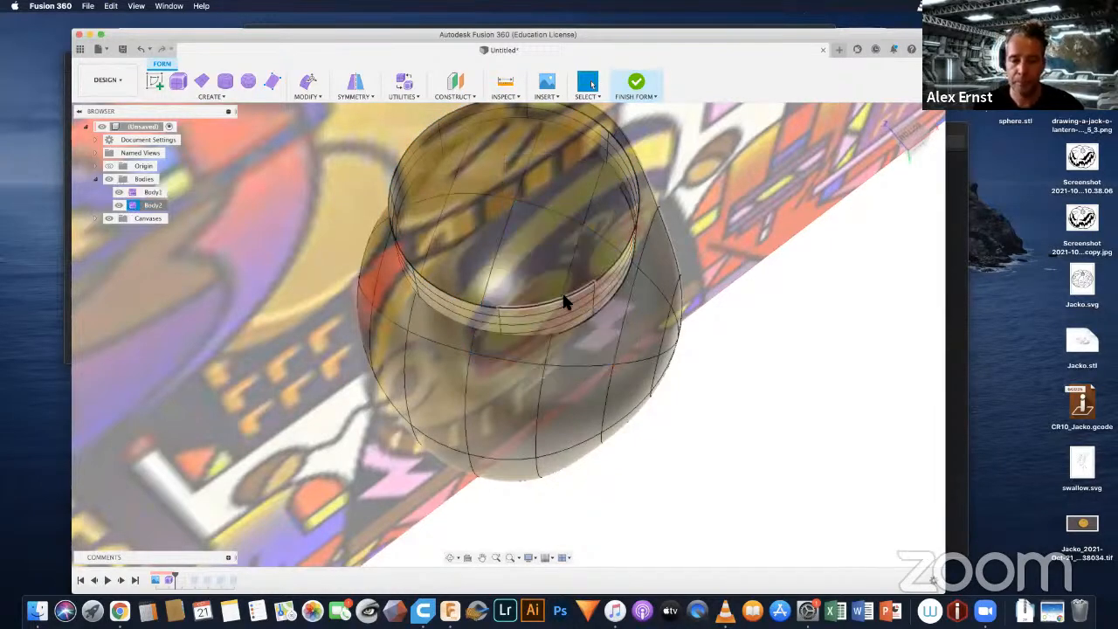
double_click(563, 296)
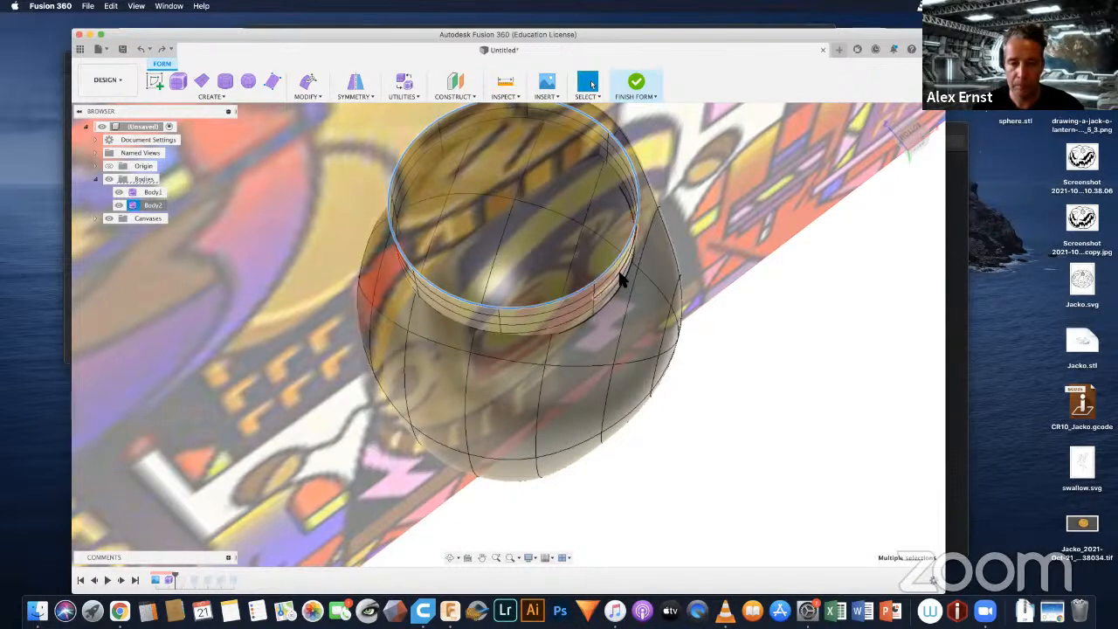
left_click(308, 88)
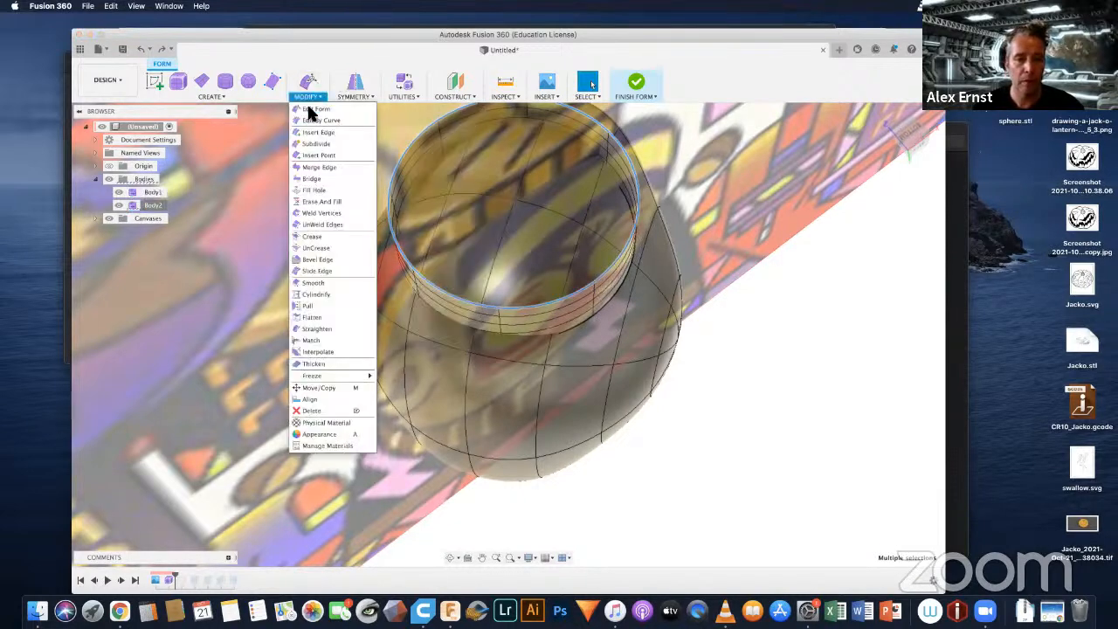
left_click(313, 109)
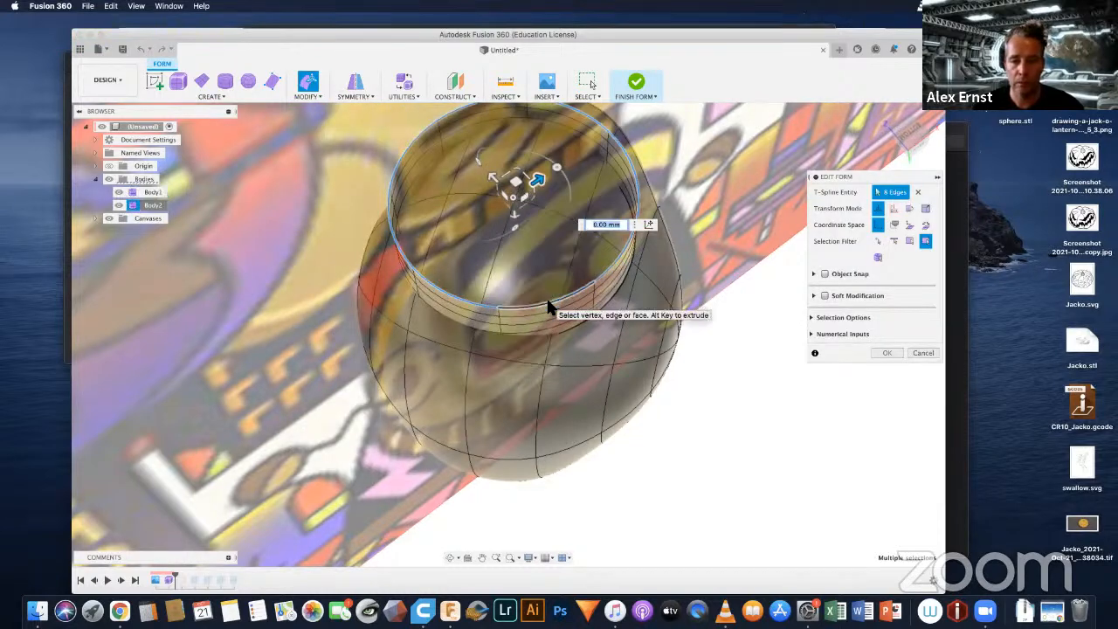
left_click(585, 316)
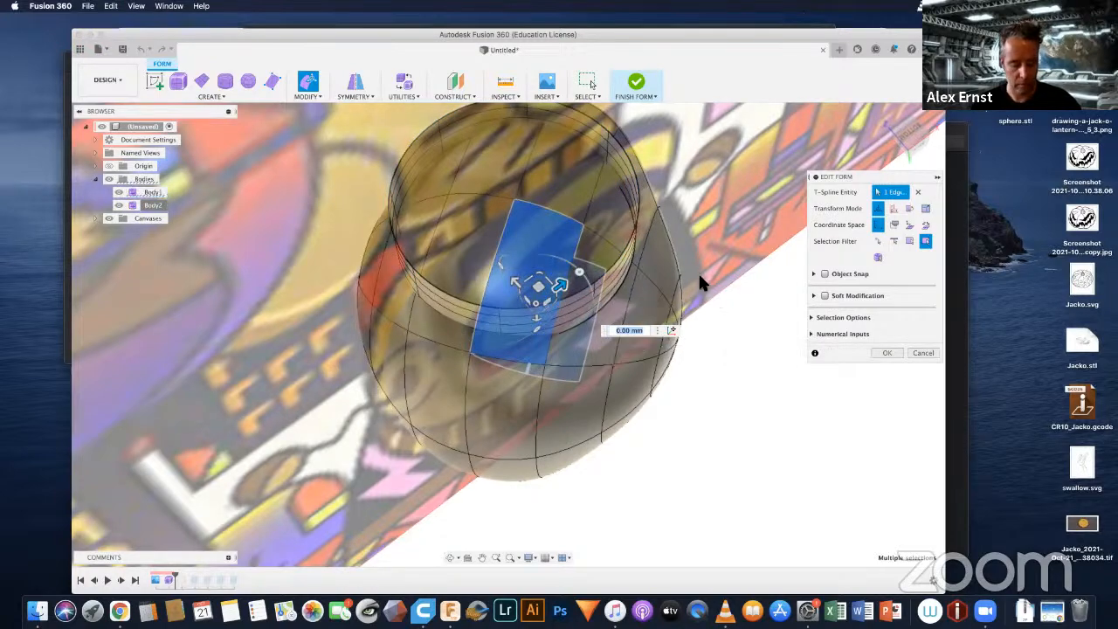
middle_click_drag(701, 279, 654, 311, "shift")
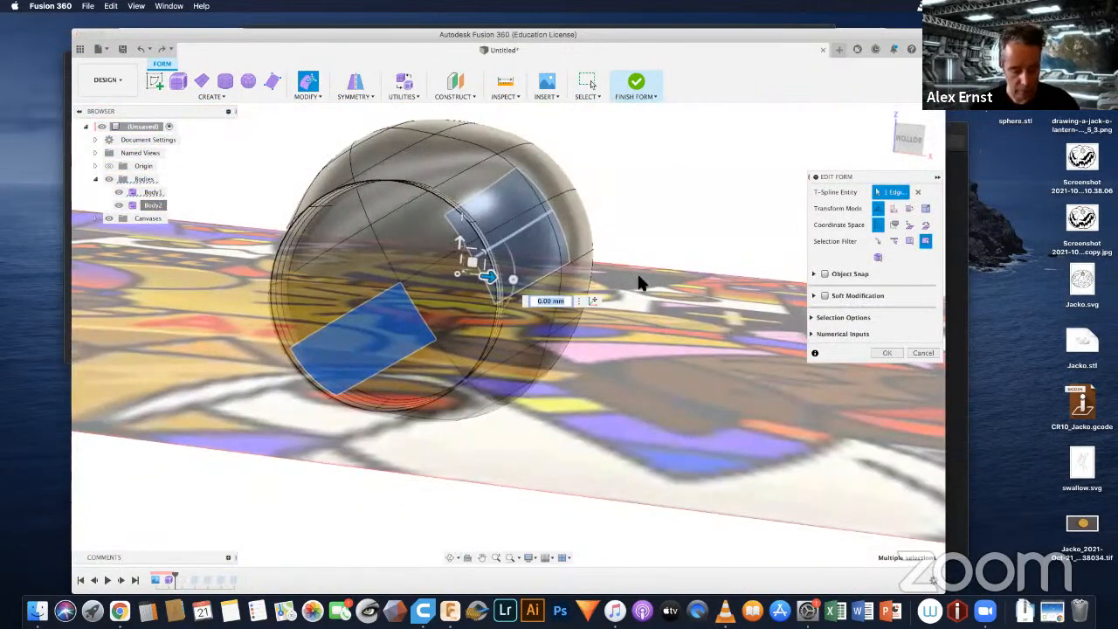
left_click(887, 352)
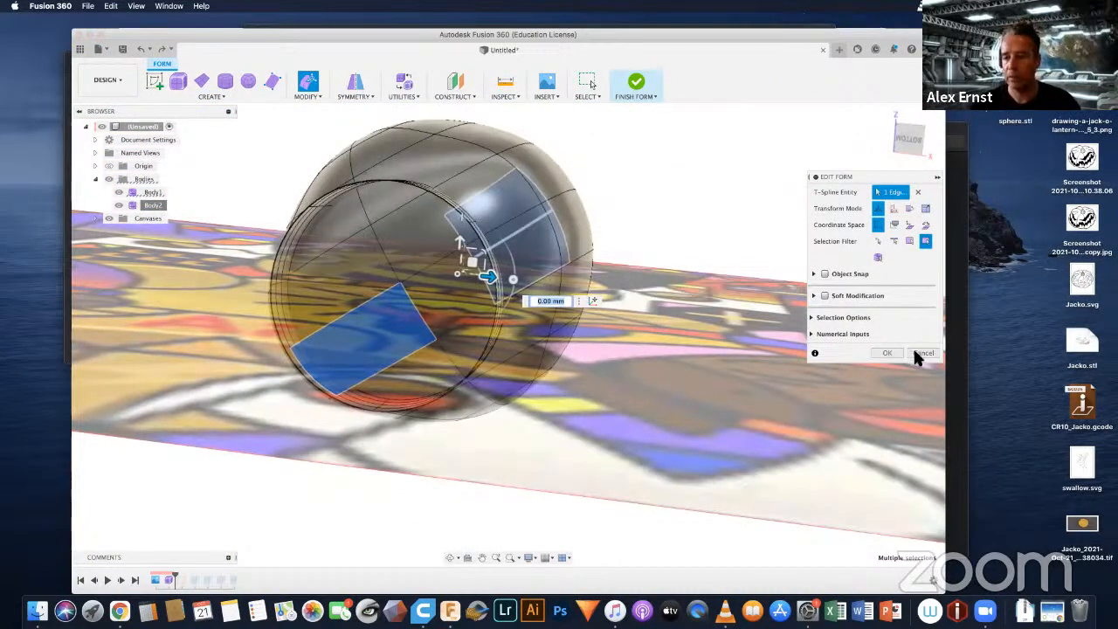
left_click(921, 353)
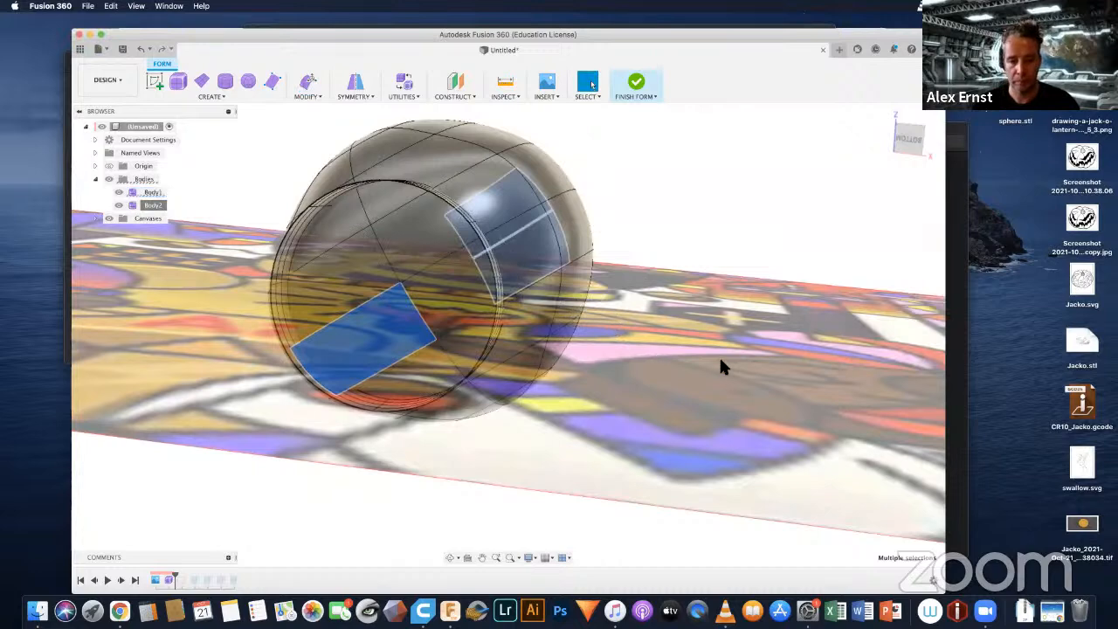
left_click(749, 172)
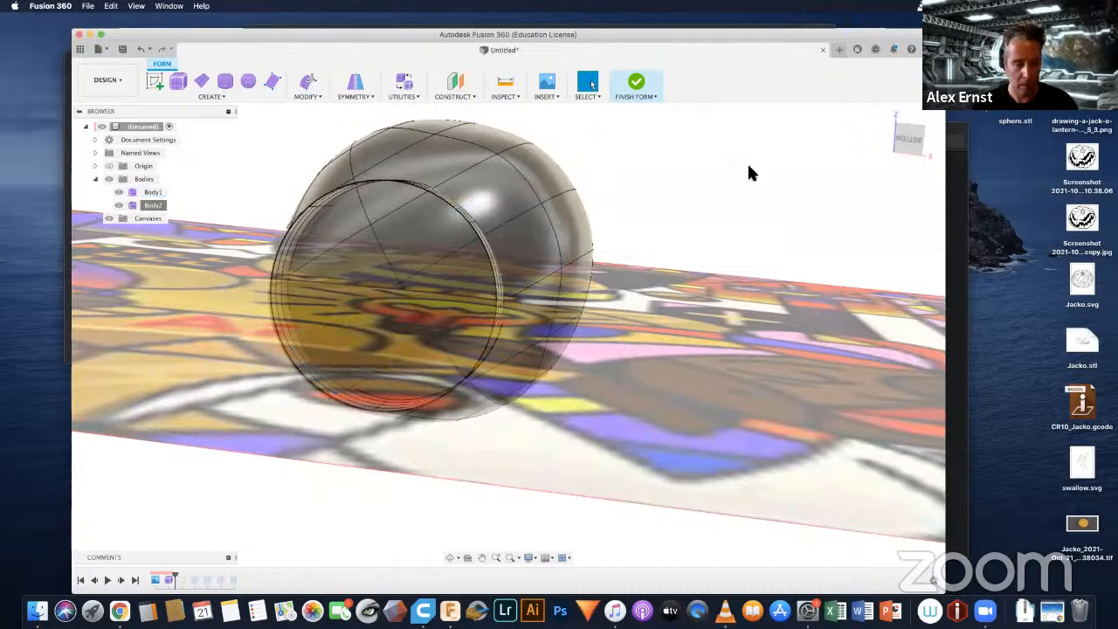
Step: Clear the selection and hide the reference canvas so only the head and neck bodies are shown
left_click(885, 111)
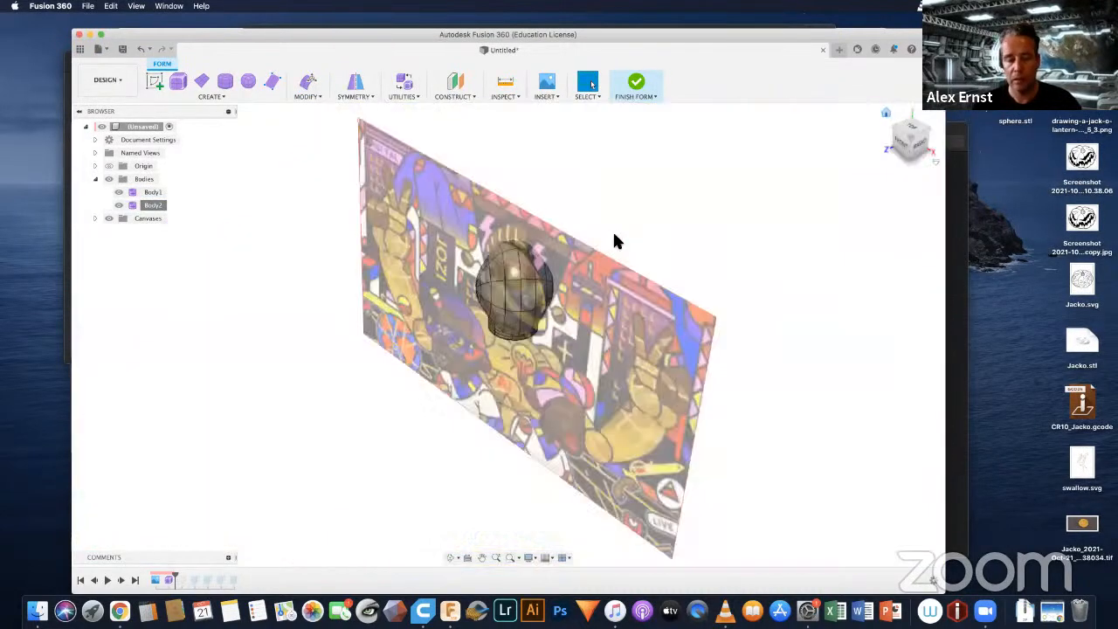
middle_click_drag(575, 319, 544, 365, "shift")
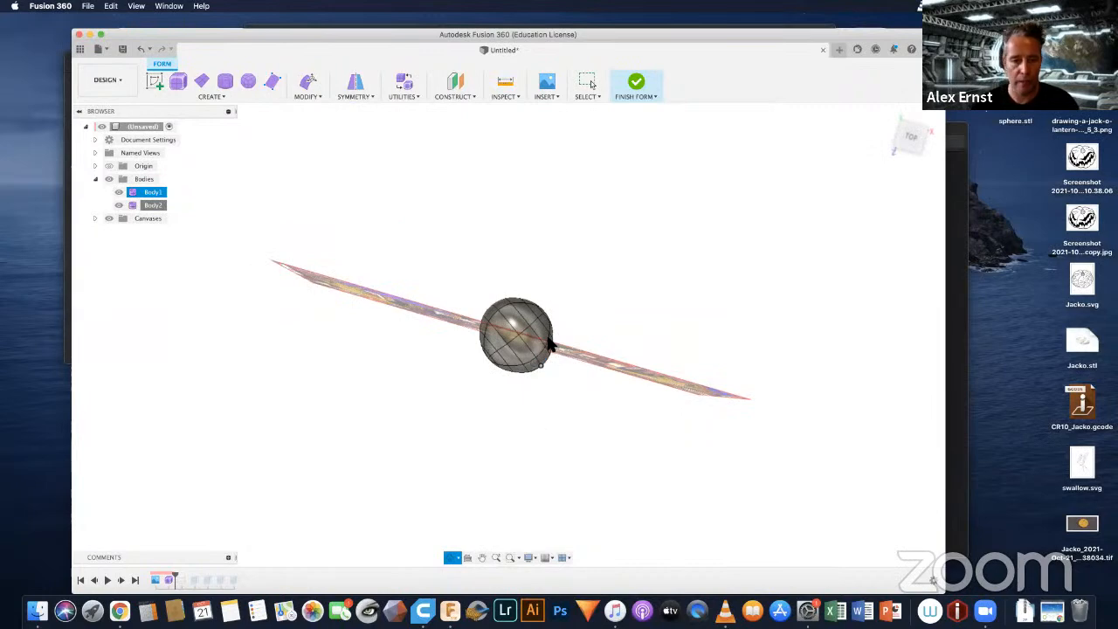
key("Escape")
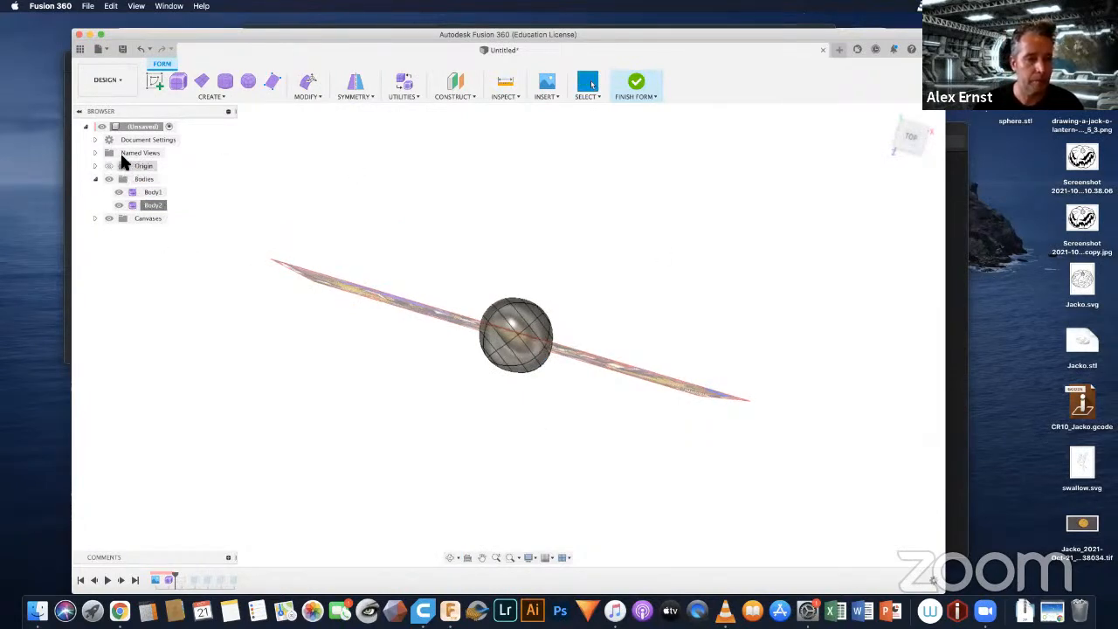
left_click(108, 218)
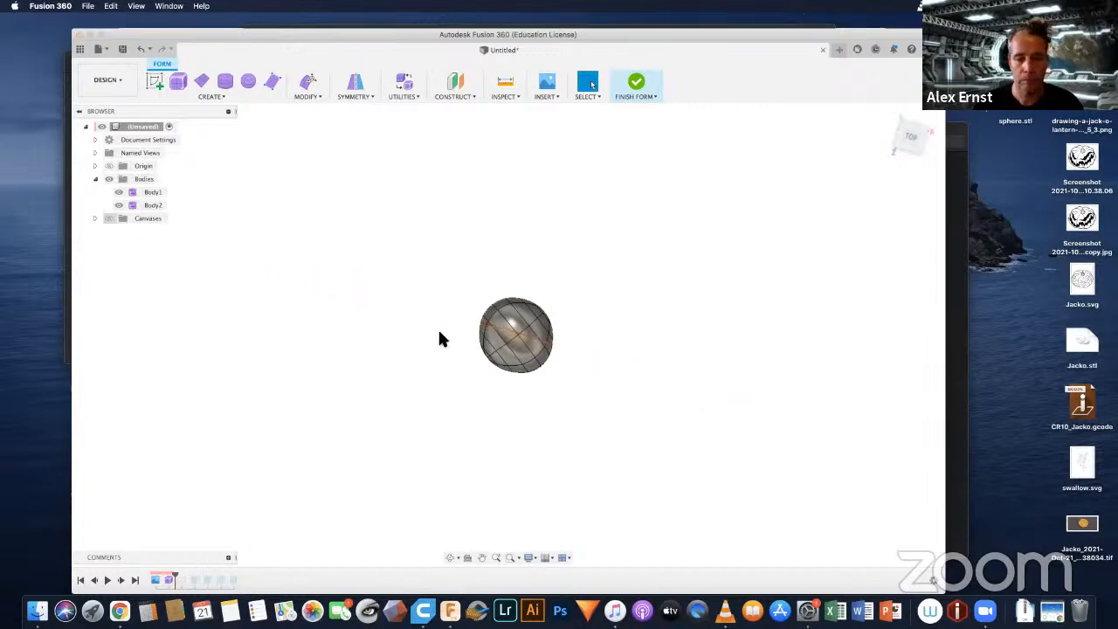
Step: Start a new sketch on the horizontal origin plane beneath the head and neck bodies
left_click(502, 321)
scroll(503, 321, "up", 5)
left_click(595, 143)
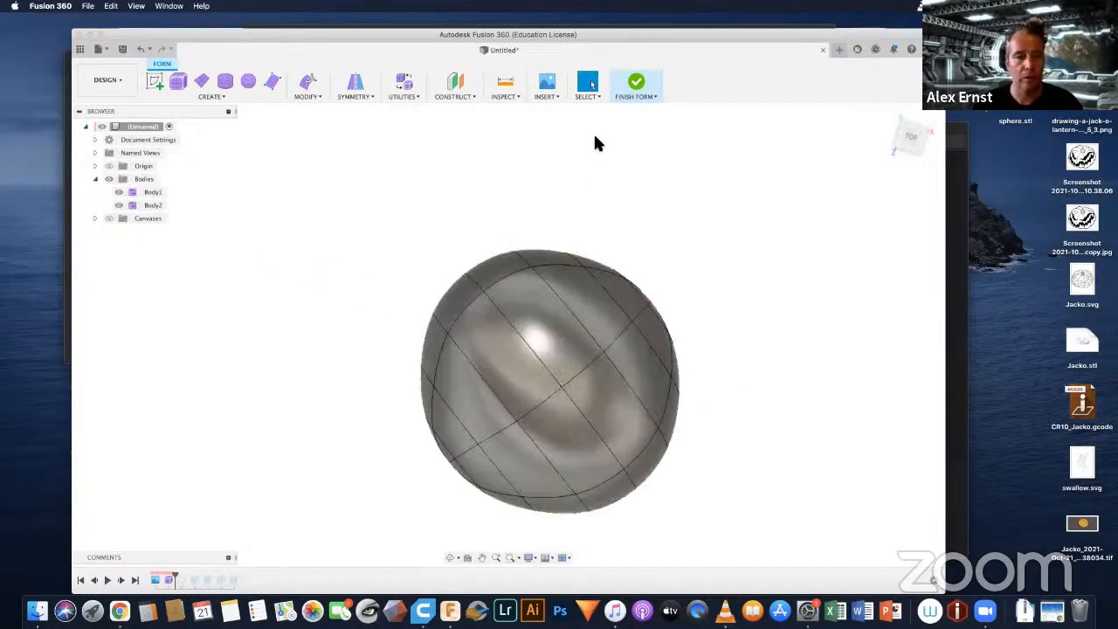
left_click(206, 96)
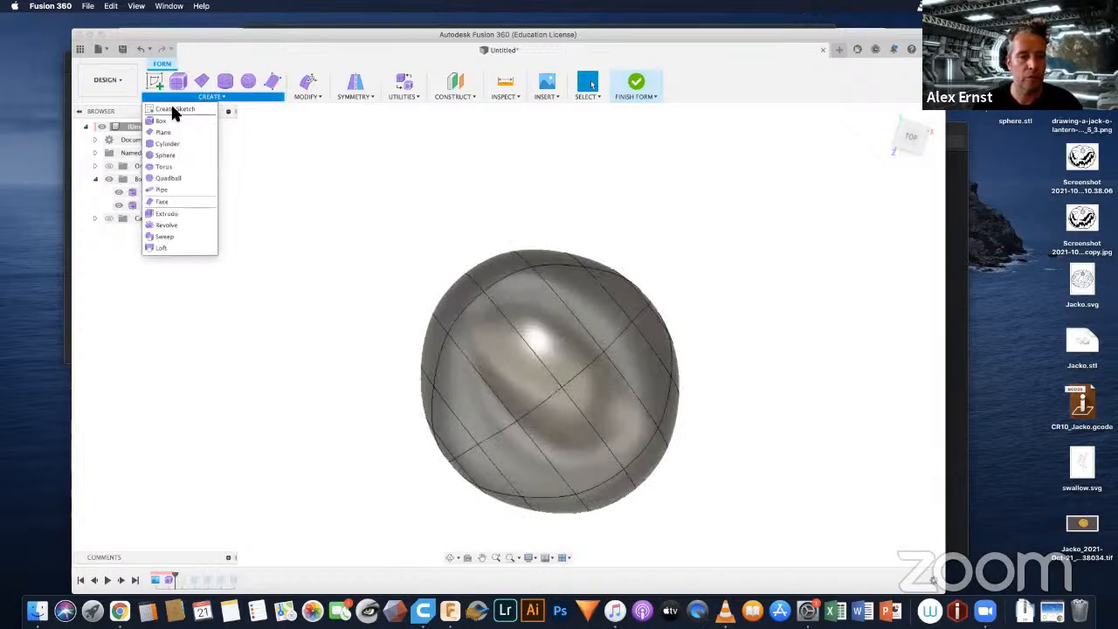
left_click(173, 108)
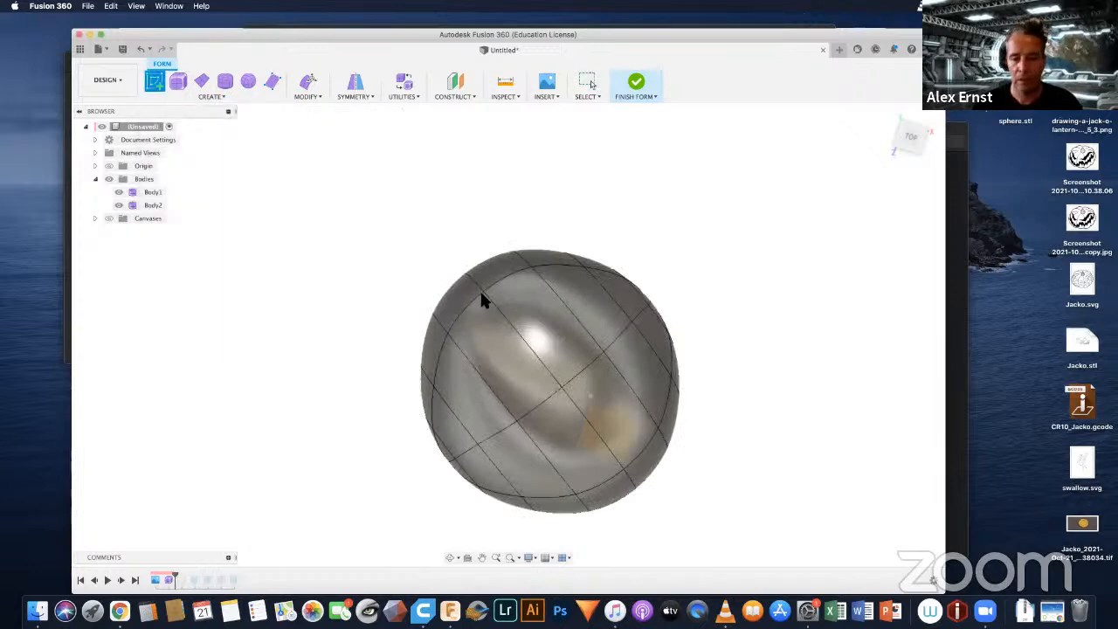
left_click(609, 443)
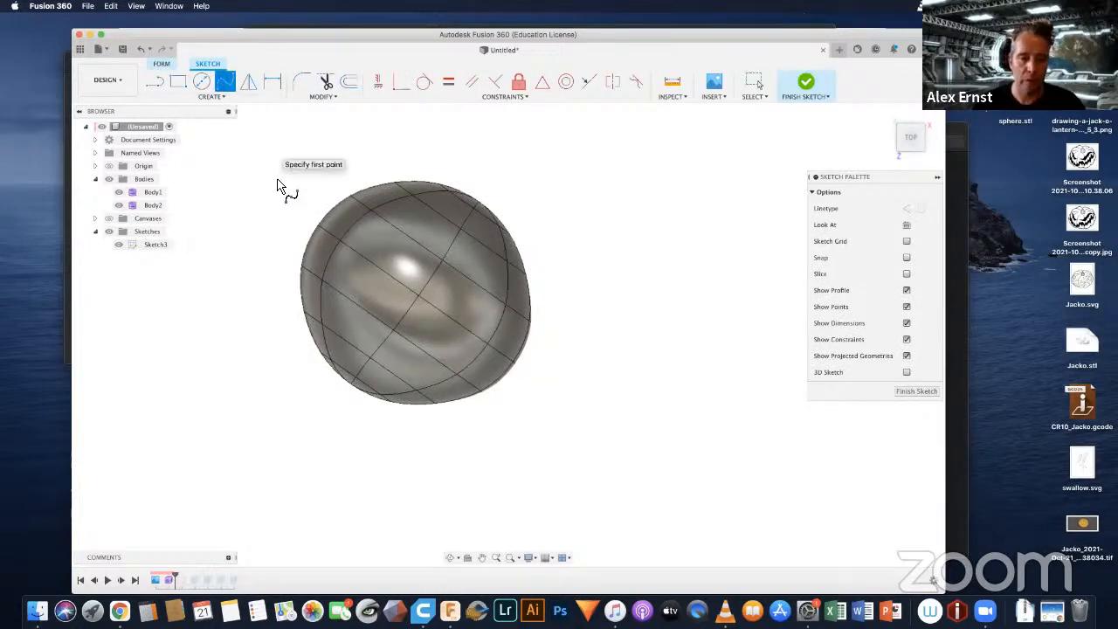
Step: Try to draw a closed four-point fit-point spline as an elongated oval across the head, seen from above
left_click(300, 246)
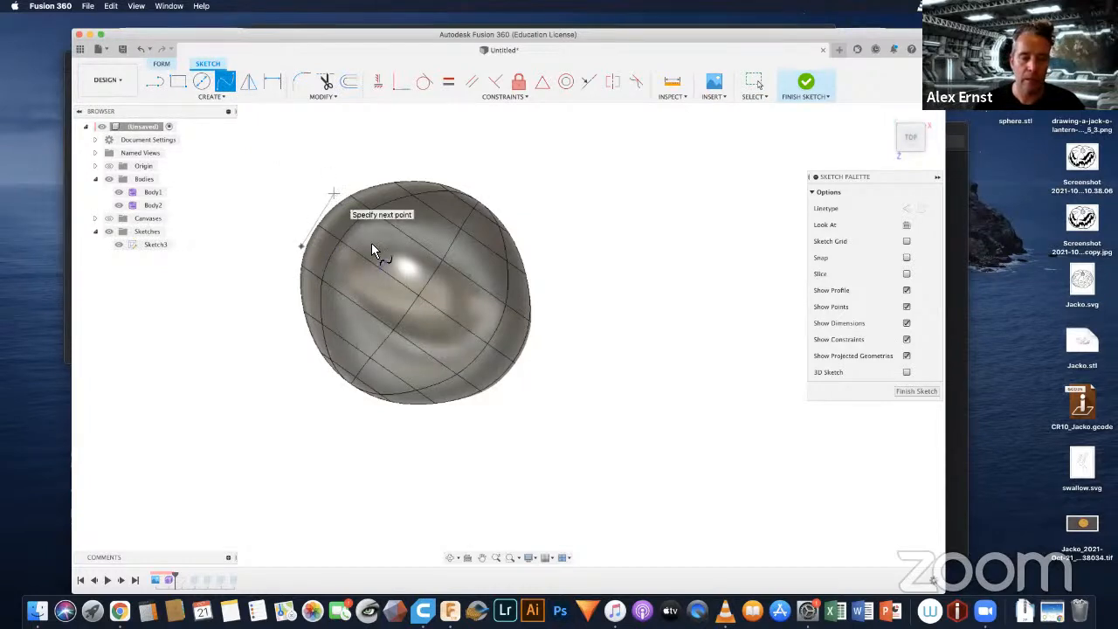
left_click(333, 193)
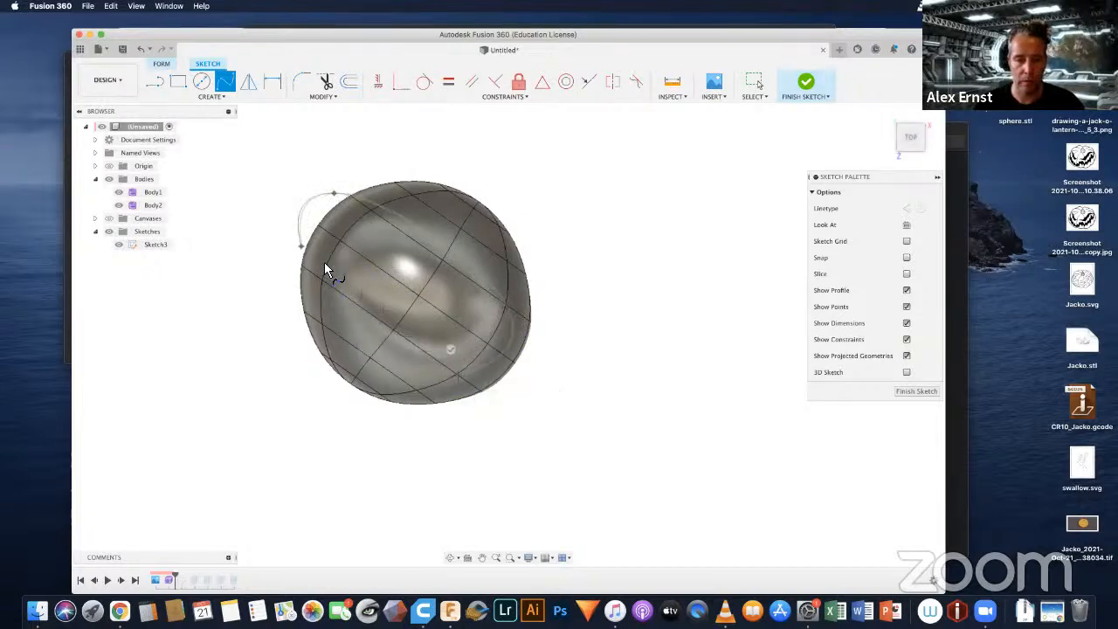
left_click(301, 248)
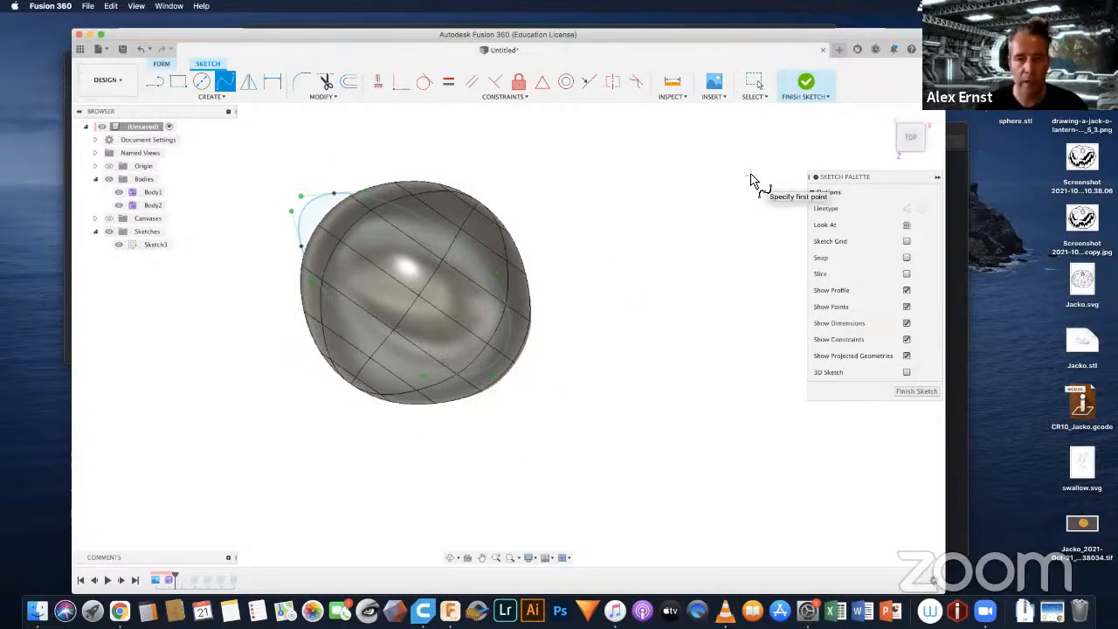
Step: Try to reshape the closed spline by shifting its two fit points outside the head slightly inward
left_click(755, 81)
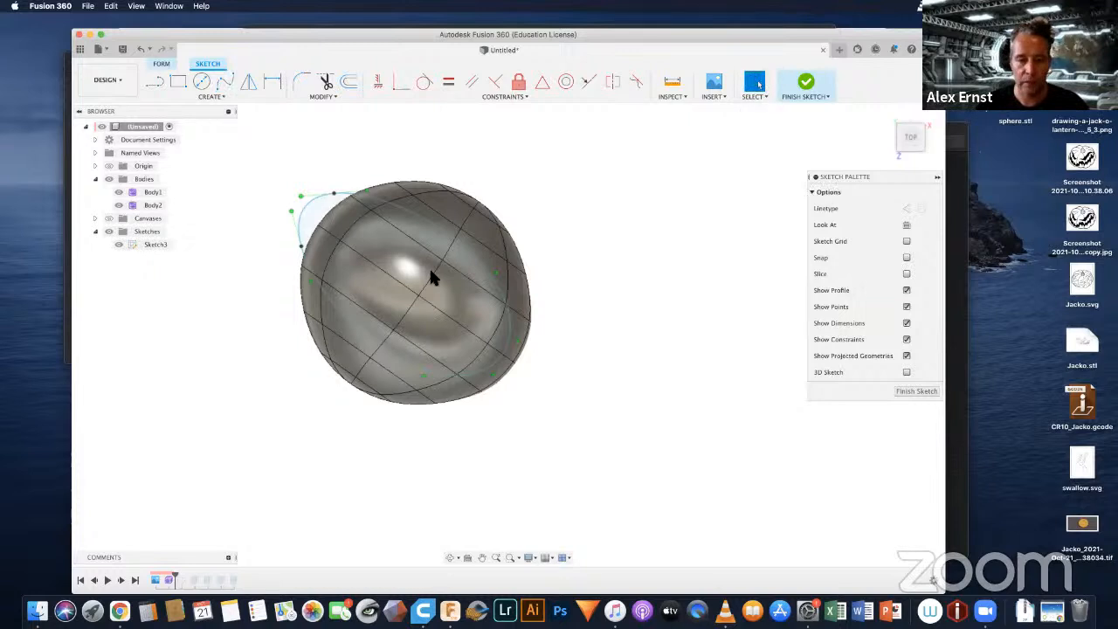
left_click(456, 373)
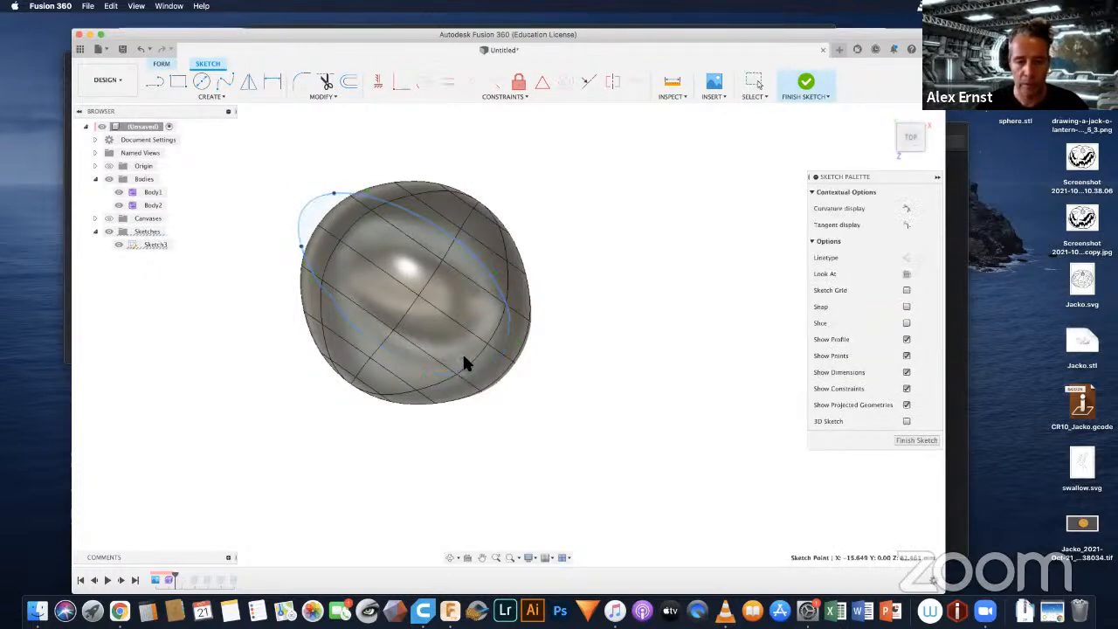
key("Escape")
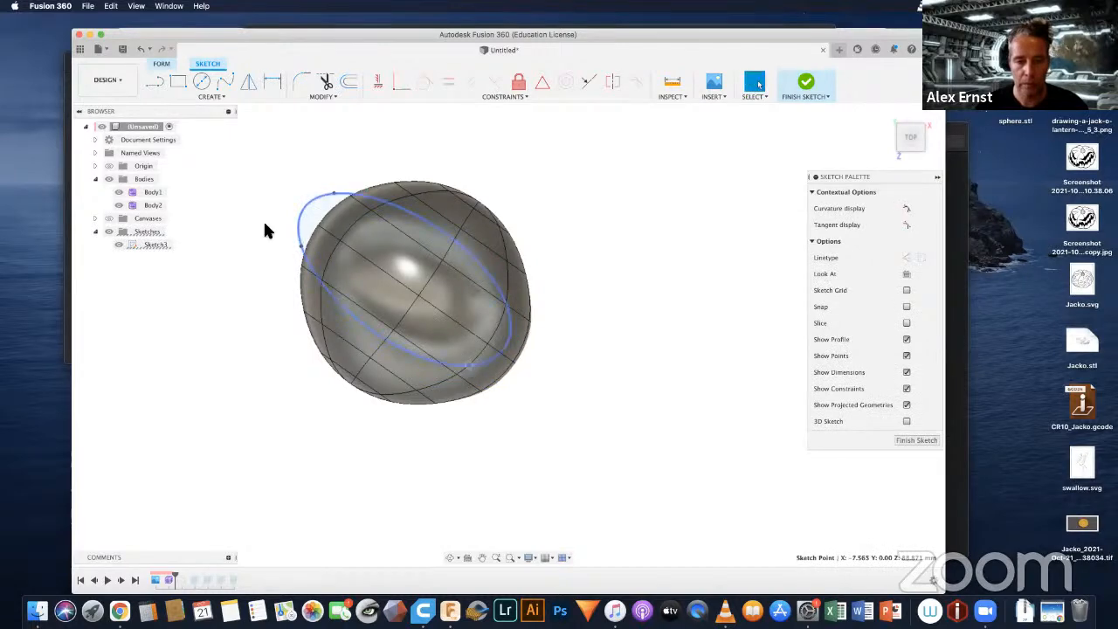
left_click_drag(300, 244, 307, 237)
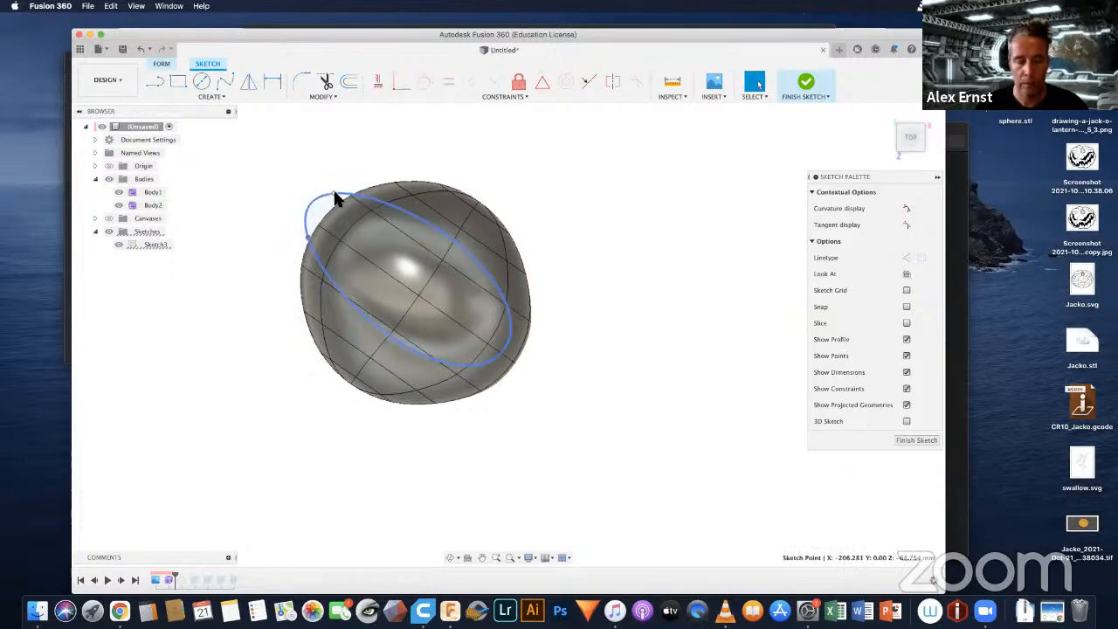
left_click_drag(333, 193, 334, 197)
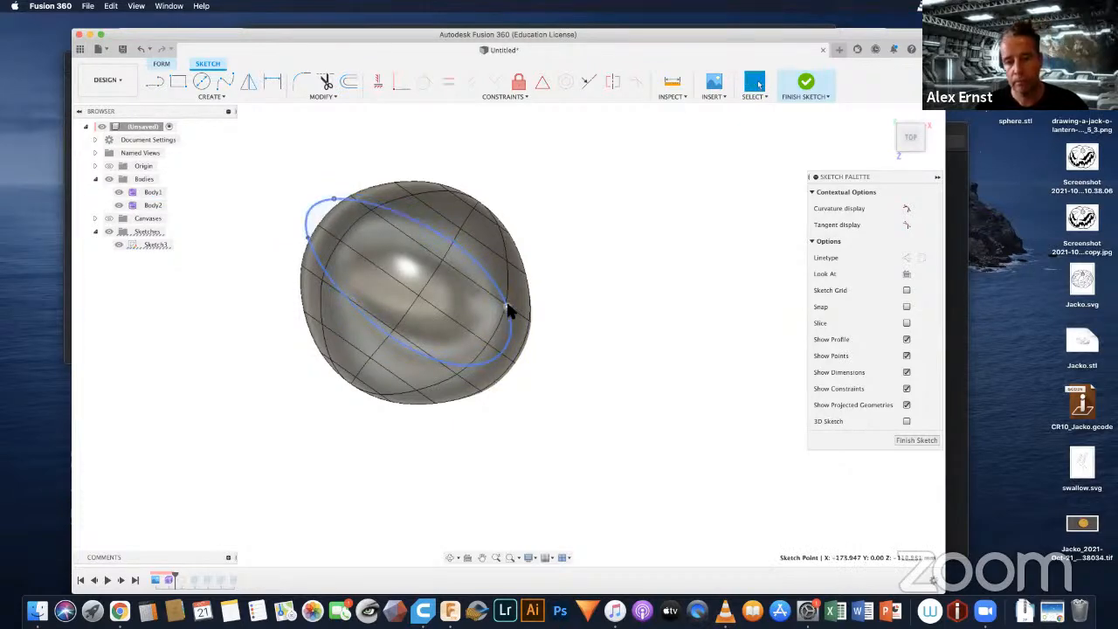
Step: Undo the fit-point adjustments and the closed spline in the sketch
mouse_move(583, 379)
middle_mouse_down("shift")
mouse_move(593, 366)
mouse_move(557, 377)
mouse_move(520, 335)
mouse_move(541, 352)
mouse_move(571, 347)
mouse_move(573, 432)
mouse_move(597, 340)
mouse_move(515, 351)
mouse_move(532, 303)
mouse_move(519, 265)
mouse_move(536, 338)
mouse_move(550, 339)
middle_mouse_up("shift")
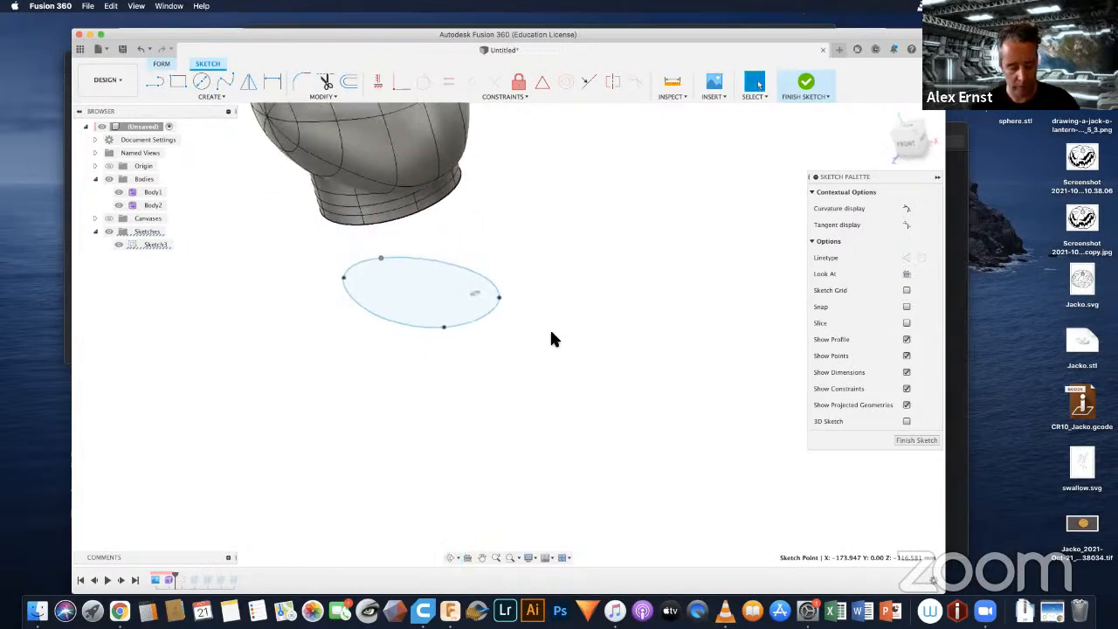
key("super+z")
key("super+z")
key("super+z")
key("super+z")
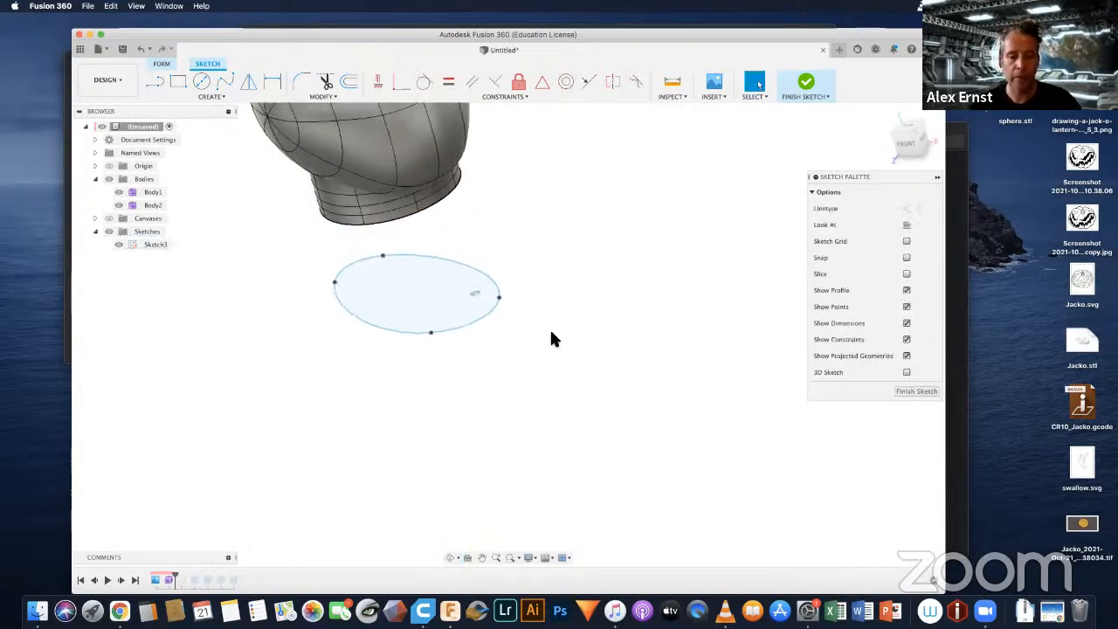
Step: Begin a new fit-point spline just outside the head's outline, looking straight down on the model
scroll(654, 311, "down", 3)
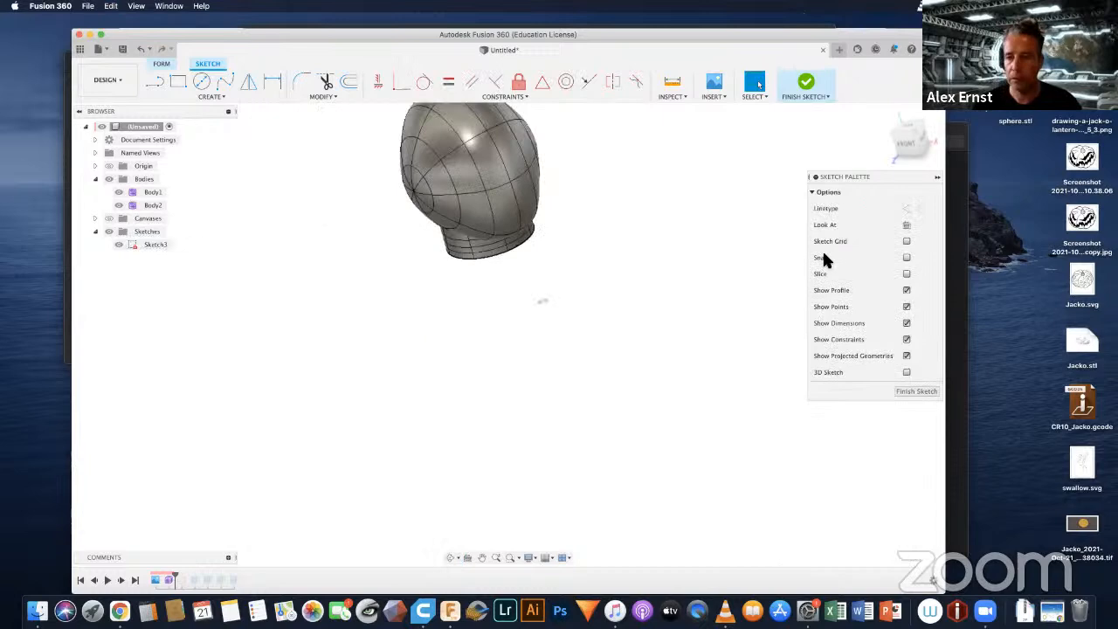
left_click(889, 115)
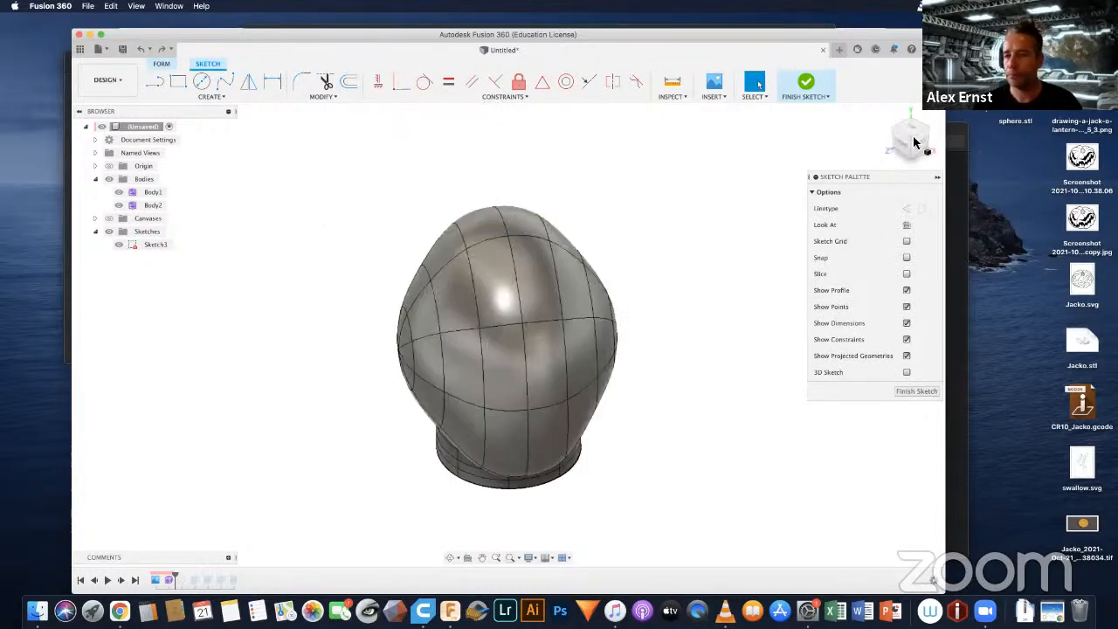
left_click(914, 142)
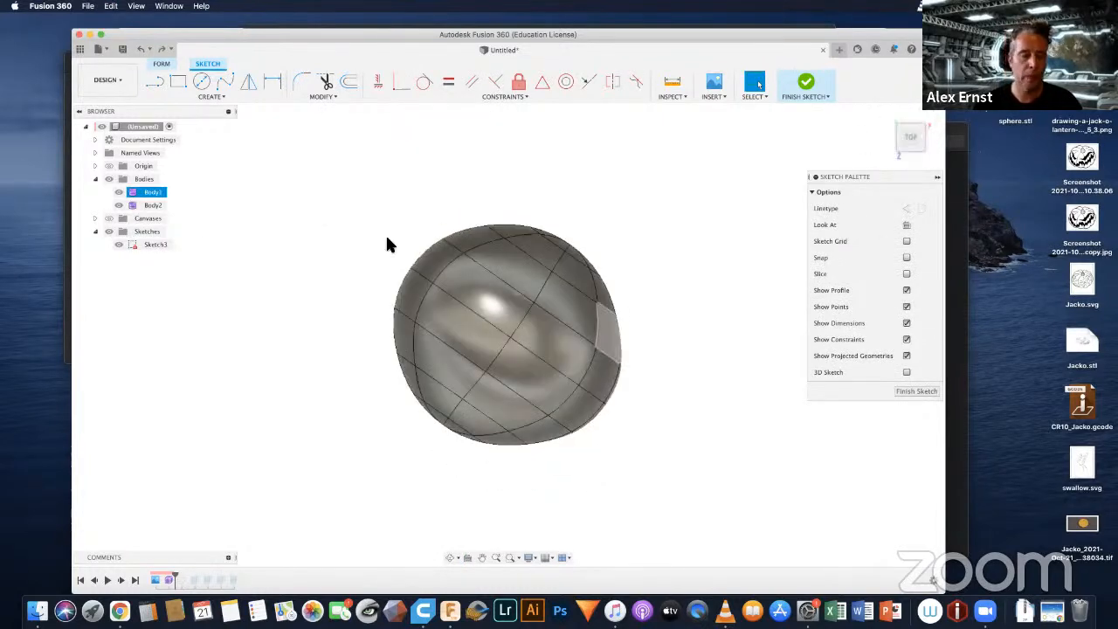
left_click(224, 81)
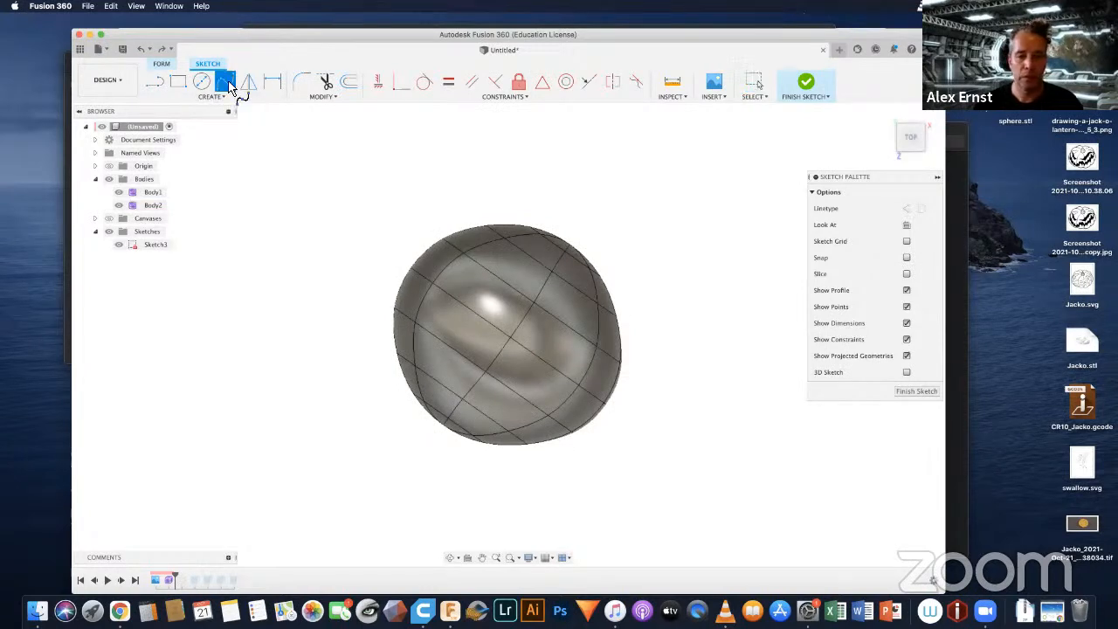
left_click(391, 283)
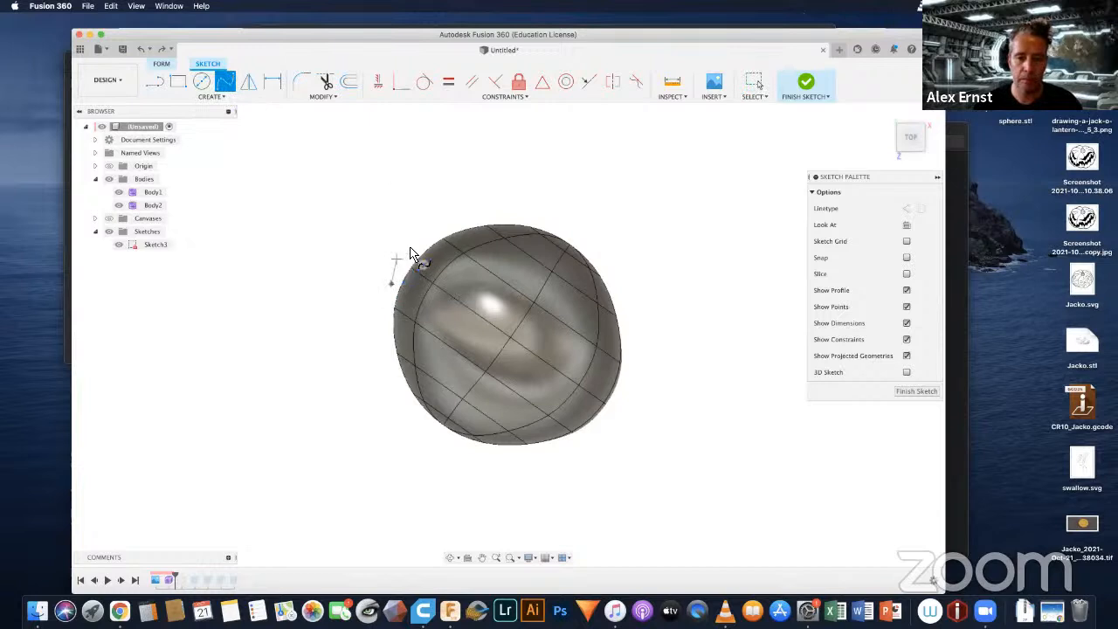
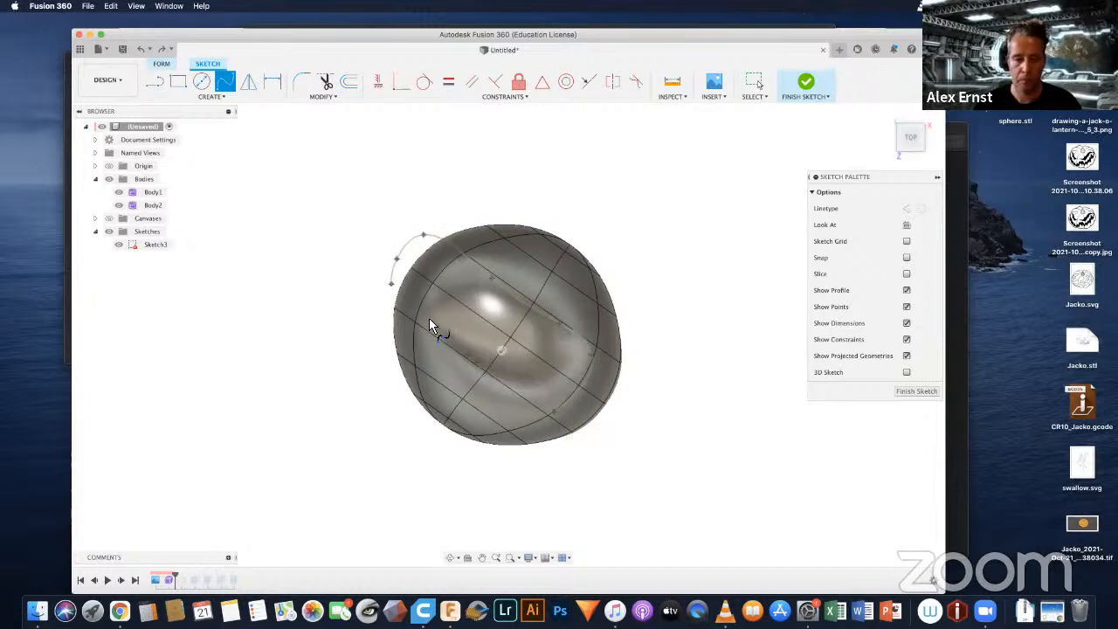
Step: Close the fit-point spline into an elongated profile, finish the sketch and show the sketches
double_click(392, 289)
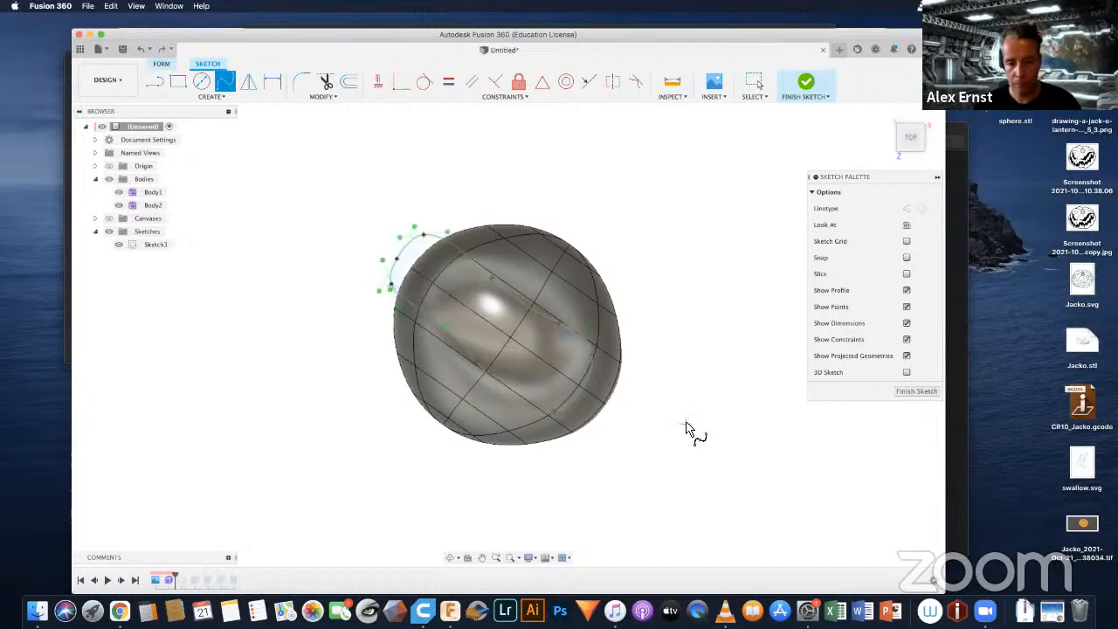
mouse_move(650, 360)
middle_mouse_down("shift")
mouse_move(669, 342)
mouse_move(673, 304)
mouse_move(614, 304)
mouse_move(646, 301)
mouse_move(658, 282)
mouse_move(664, 305)
middle_mouse_up("shift")
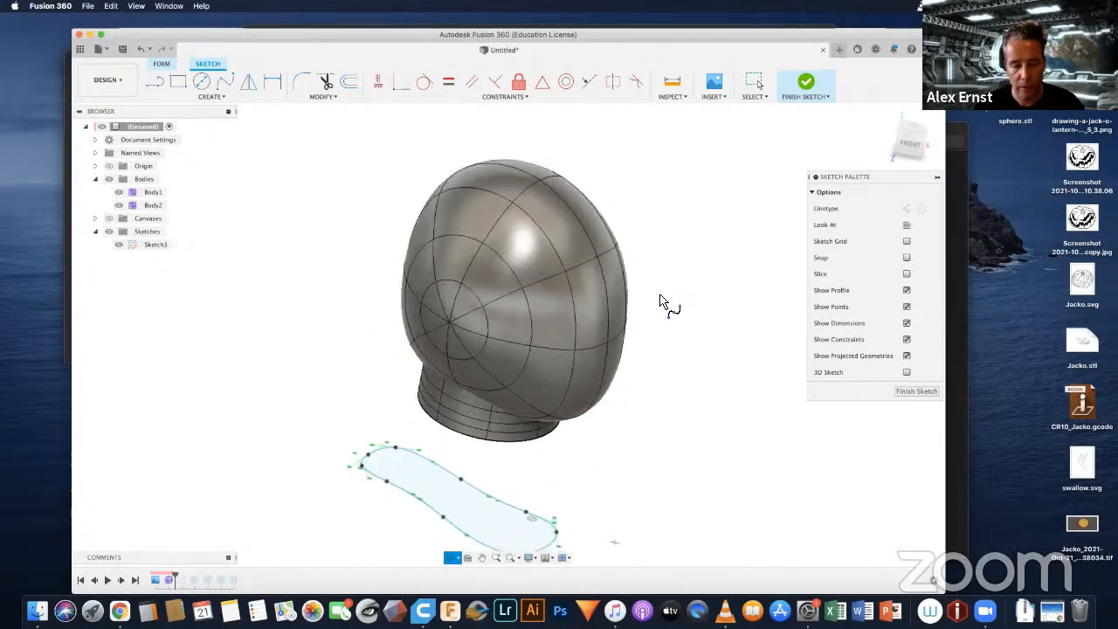
left_click(913, 393)
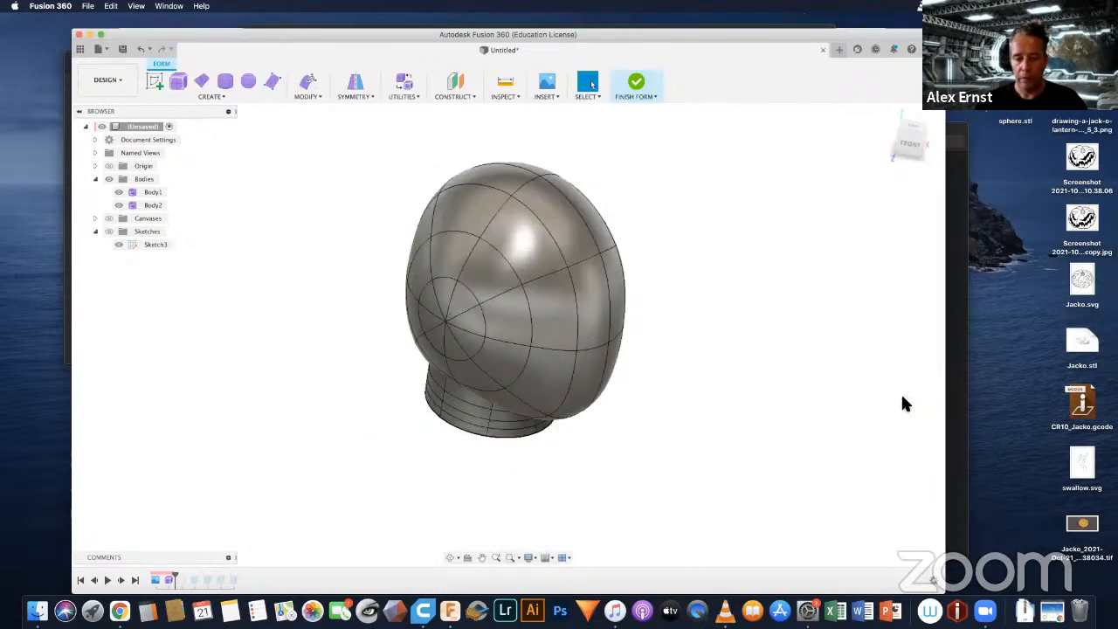
left_click(109, 231)
Step: Extrude the closed spline profile 60 mm as a new T-spline body with 8 faces around and 4 front faces
left_click(442, 462)
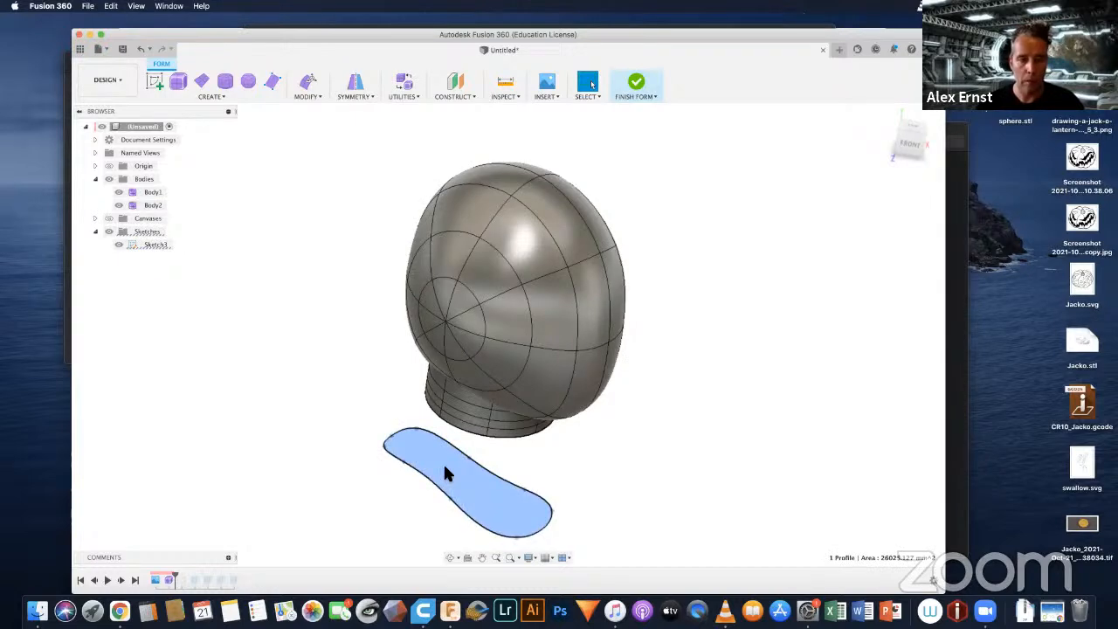
left_click(221, 96)
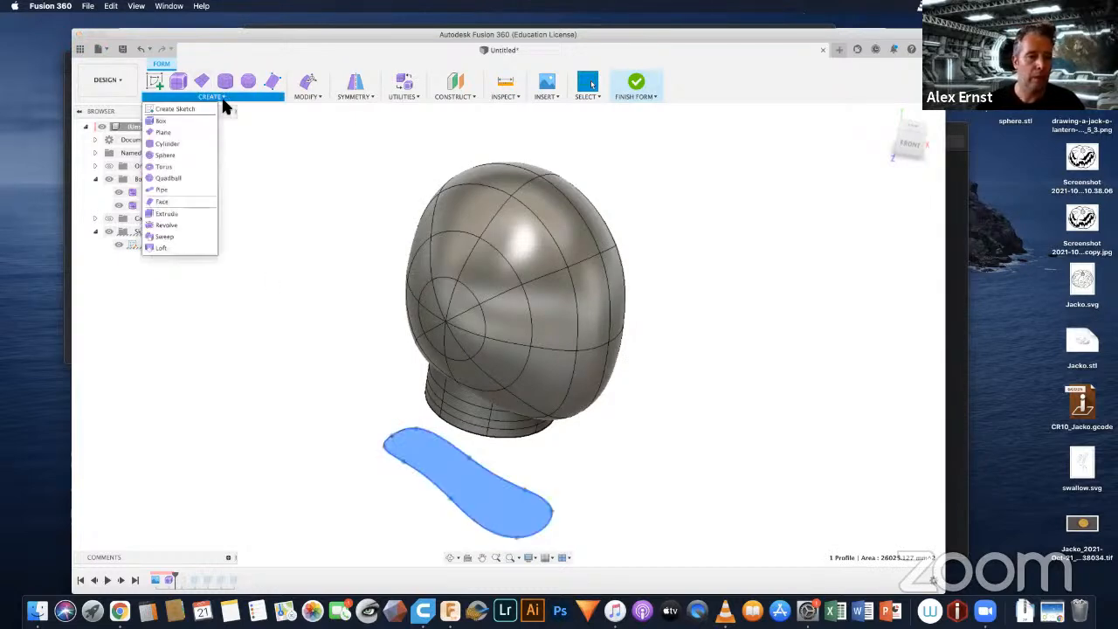
left_click(169, 212)
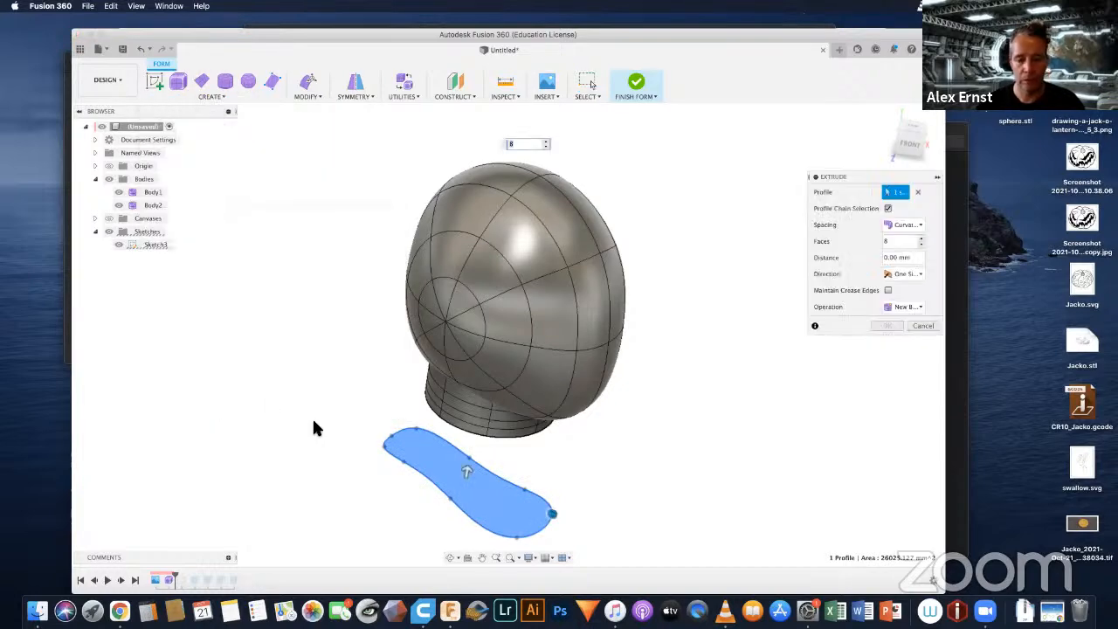
left_click_drag(465, 466, 481, 438)
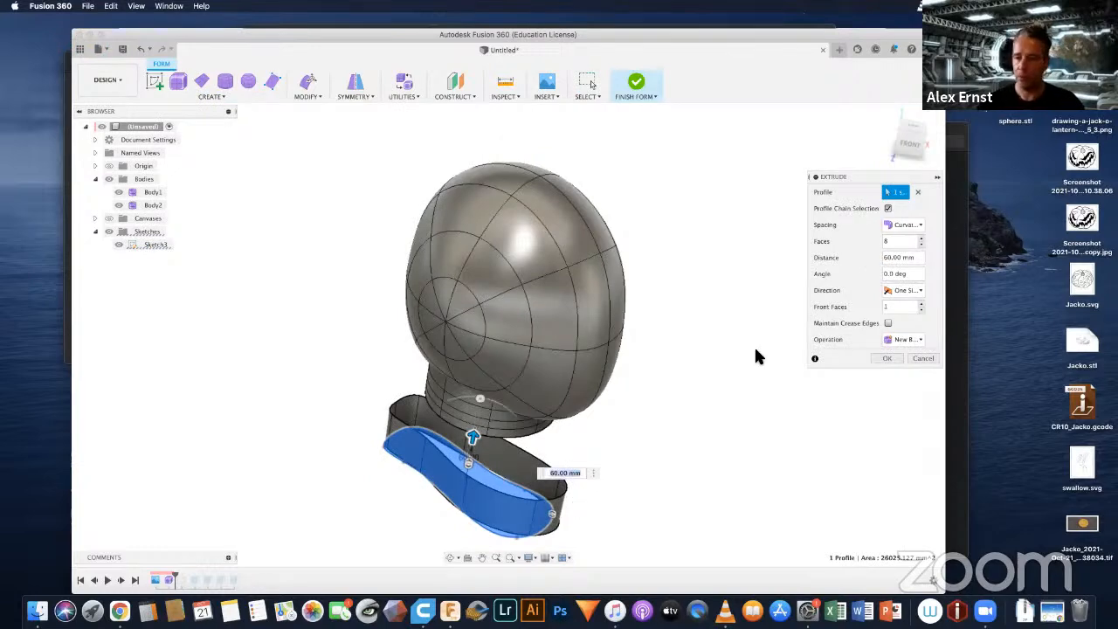
middle_click_drag(724, 469, 715, 421, "shift")
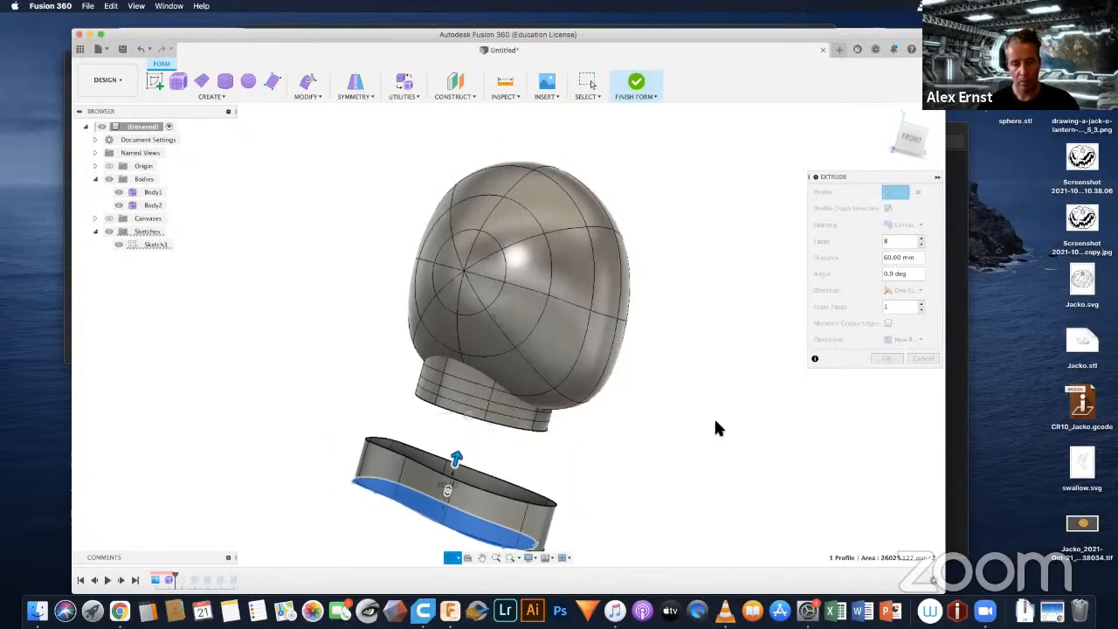
mouse_move(455, 459)
left_mouse_down()
mouse_move(463, 453)
mouse_move(456, 459)
left_mouse_up()
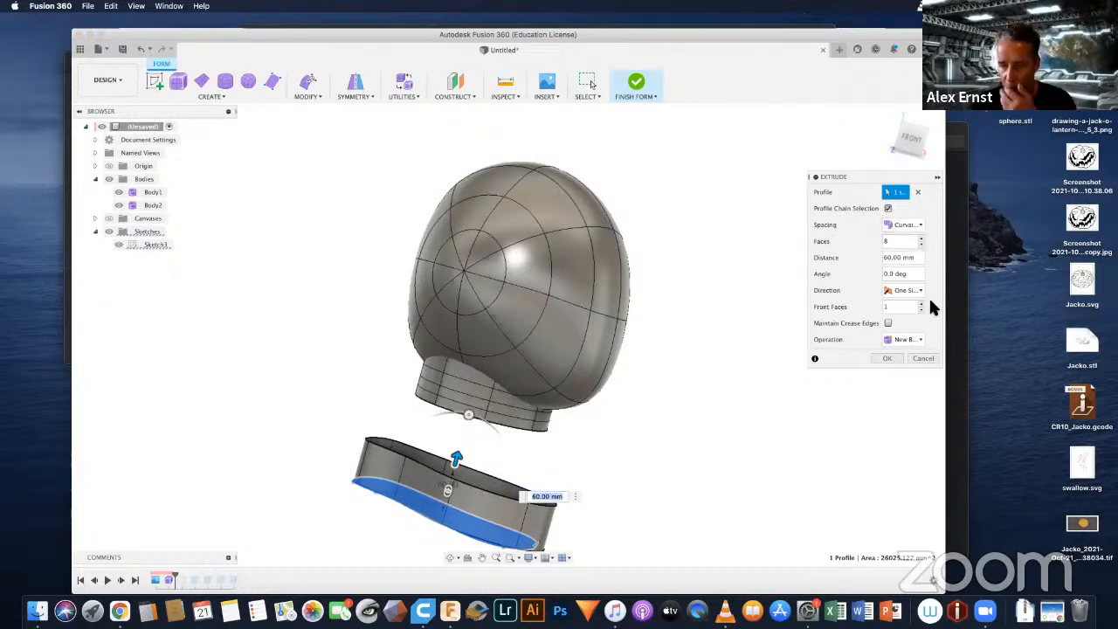
key("BackSpace")
type("4")
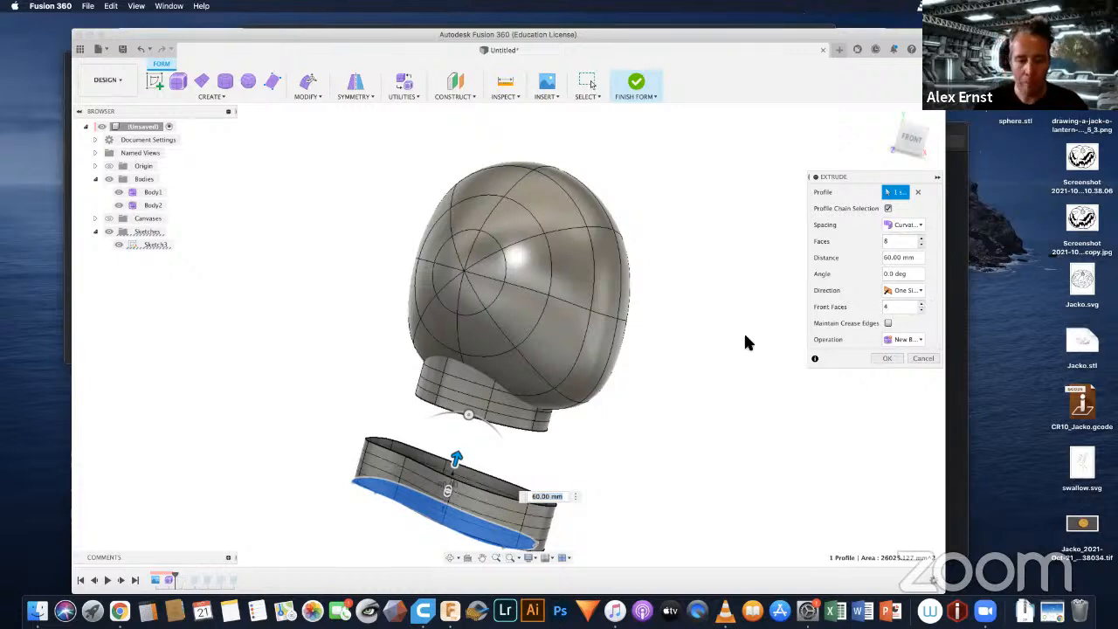
left_click(888, 359)
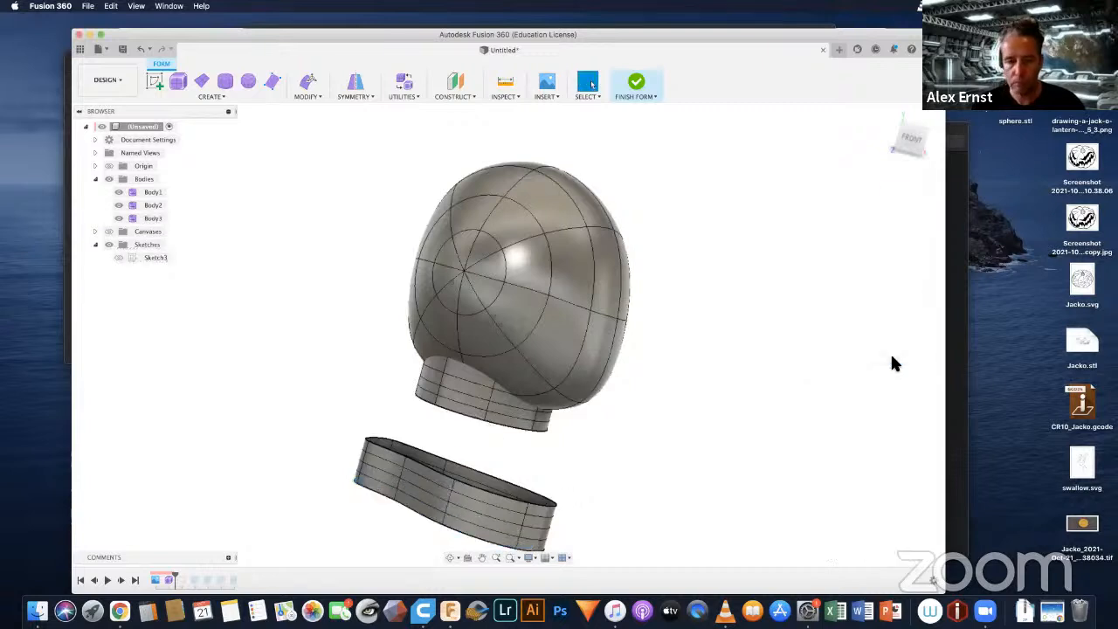
Step: Move the extruded band up onto the head's crown, about 9.2 mm in X and 426.5 mm in Y
left_click(150, 219)
right_click(152, 220)
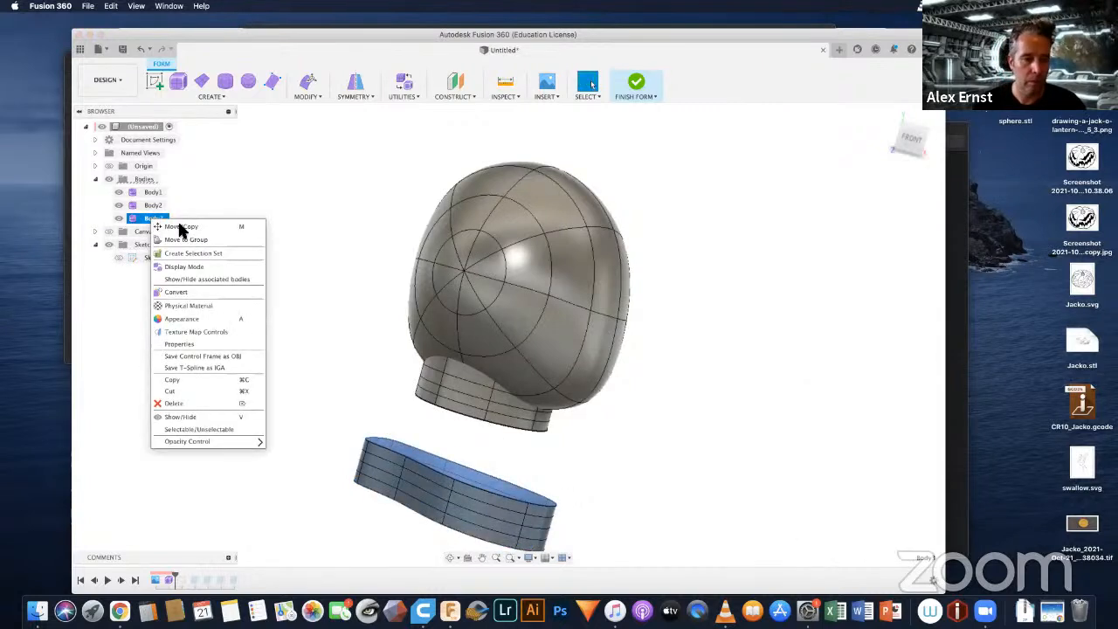
left_click(187, 229)
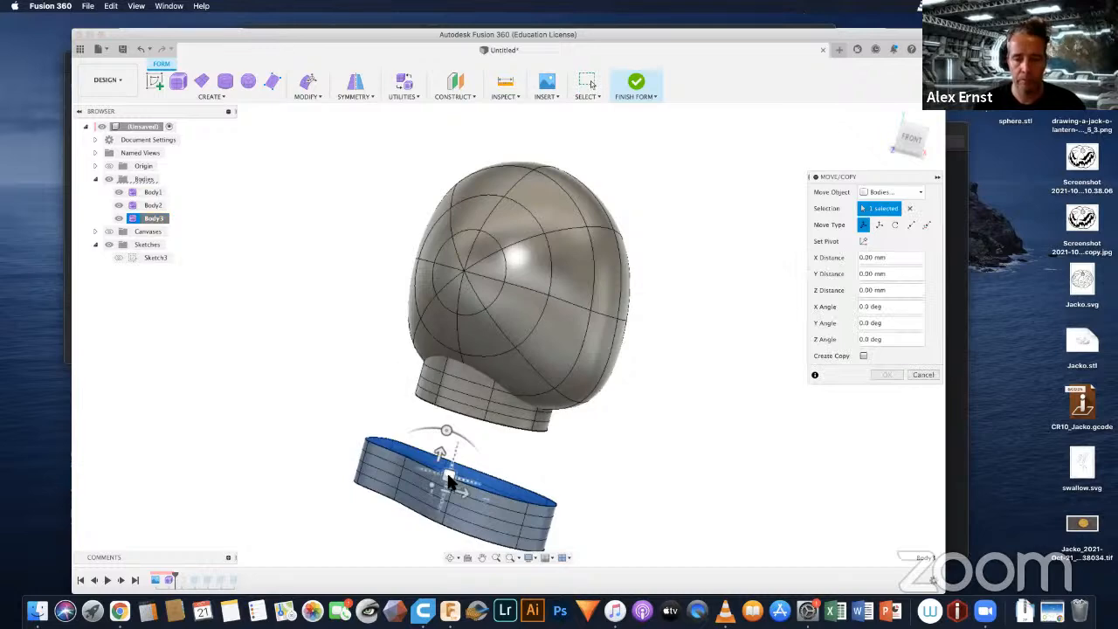
left_click_drag(448, 478, 539, 169)
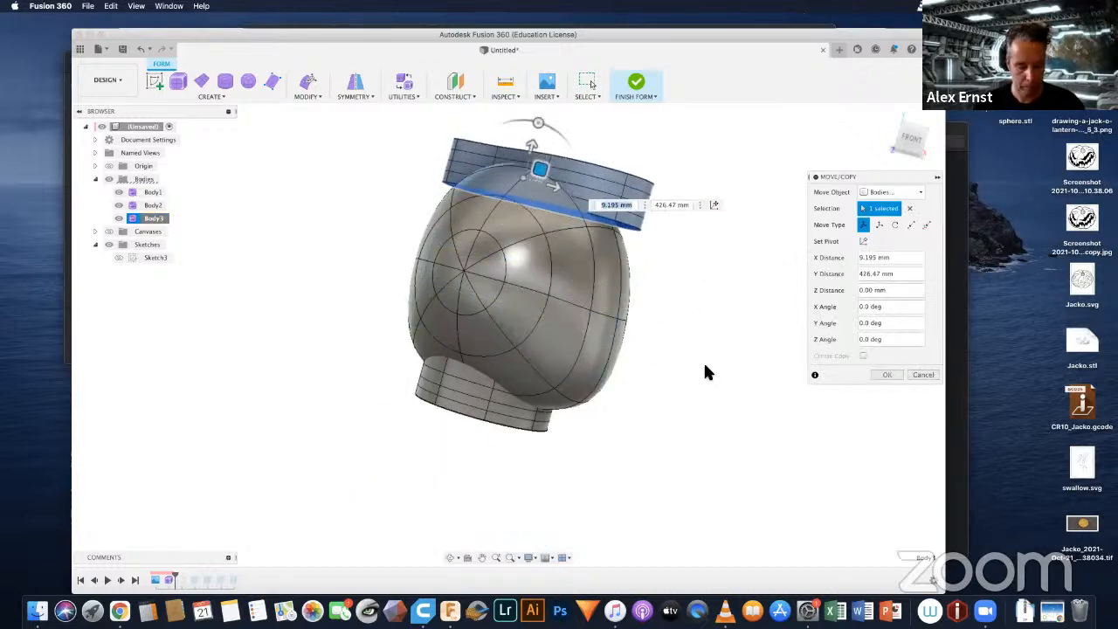
Step: Shift the band −40 mm in X, and again by about 18 mm in X and −5.8 mm in Z
middle_click_drag(708, 373, 579, 305, "shift")
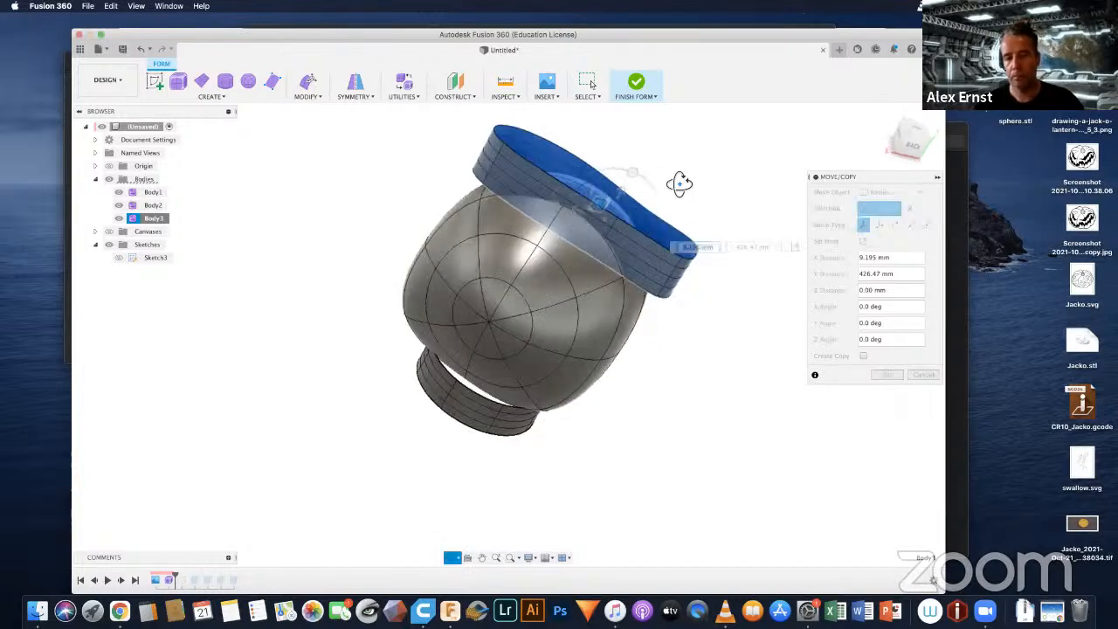
middle_click_drag(679, 184, 554, 233, "shift")
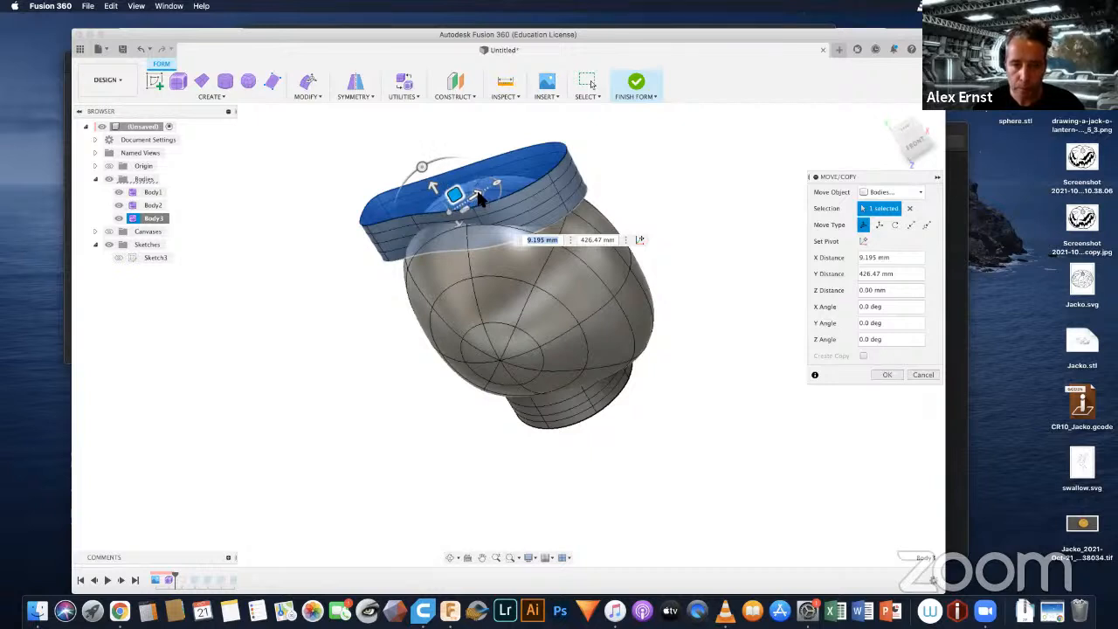
left_click_drag(478, 199, 447, 205)
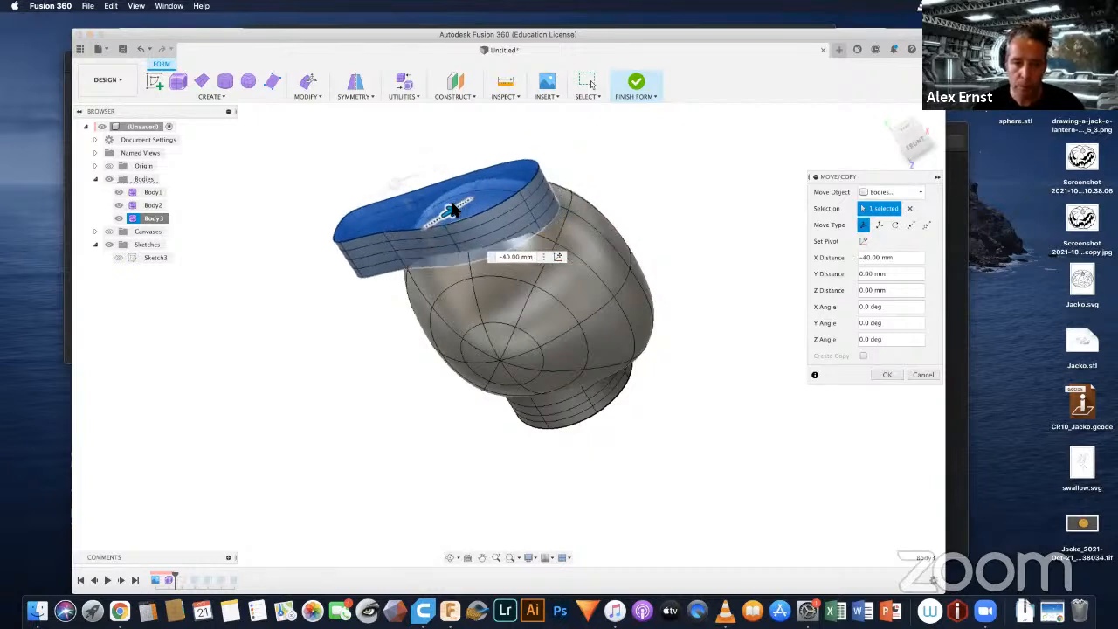
middle_click_drag(425, 242, 438, 273, "shift")
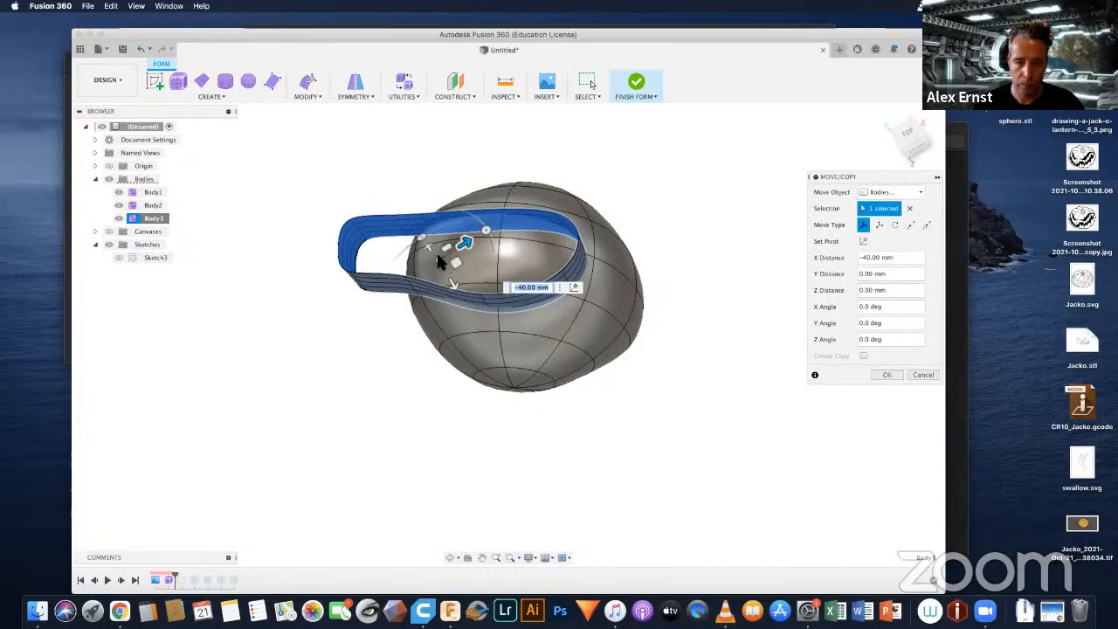
left_click_drag(454, 284, 458, 239)
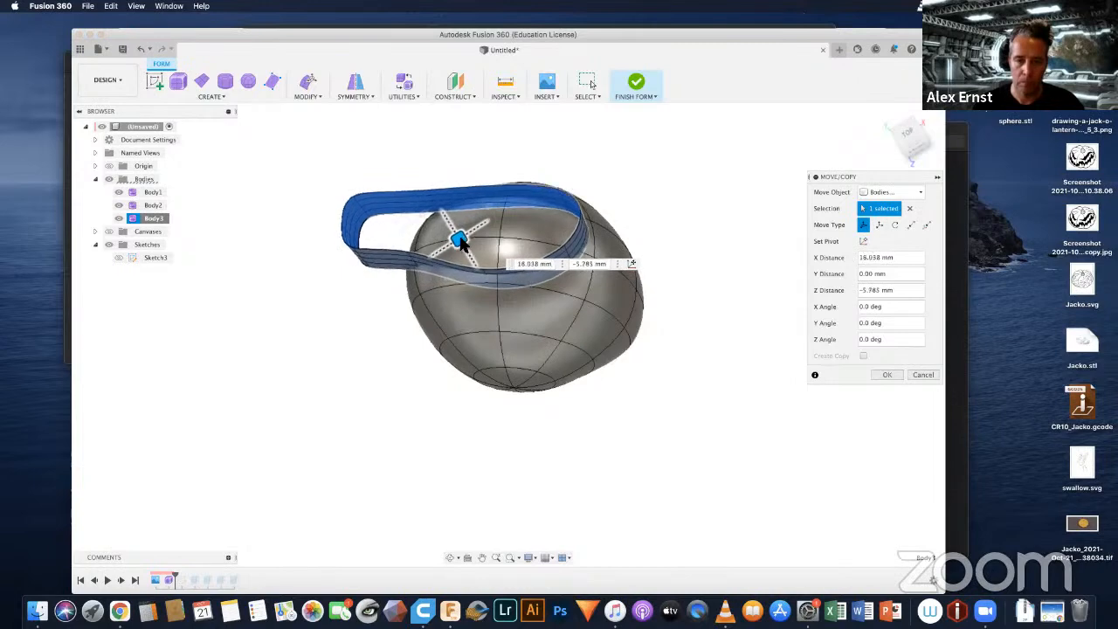
Step: Shift the band a further −13.9 mm or so in X and about 4.6 mm in Y, and accept the move
middle_click_drag(559, 302, 536, 318, "shift")
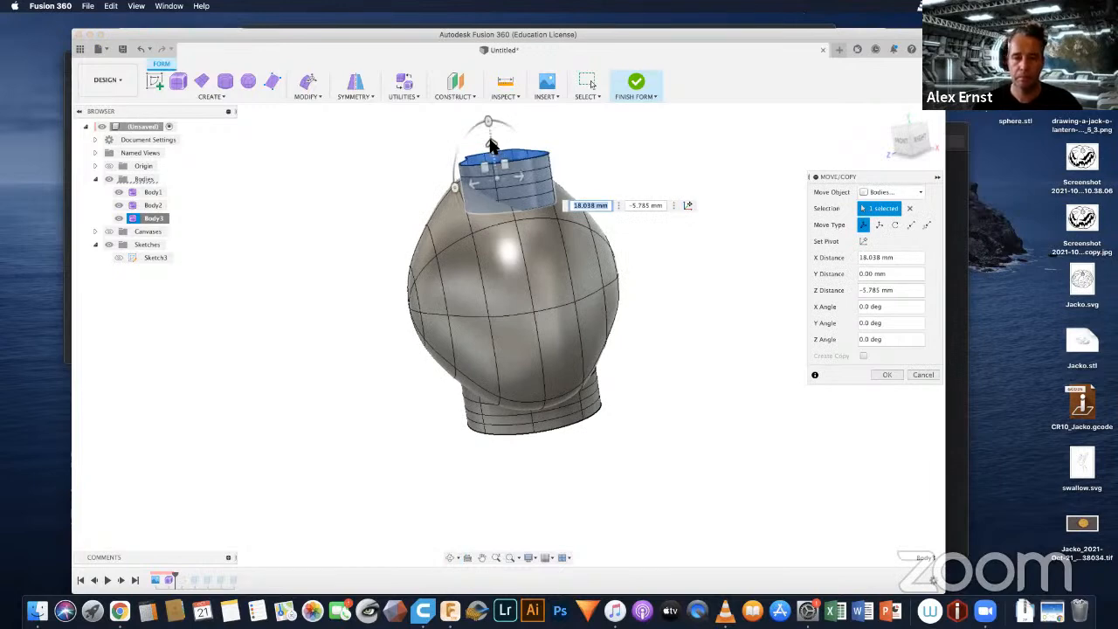
mouse_move(491, 141)
left_mouse_down()
mouse_move(486, 125)
mouse_move(510, 155)
mouse_move(496, 146)
left_mouse_up()
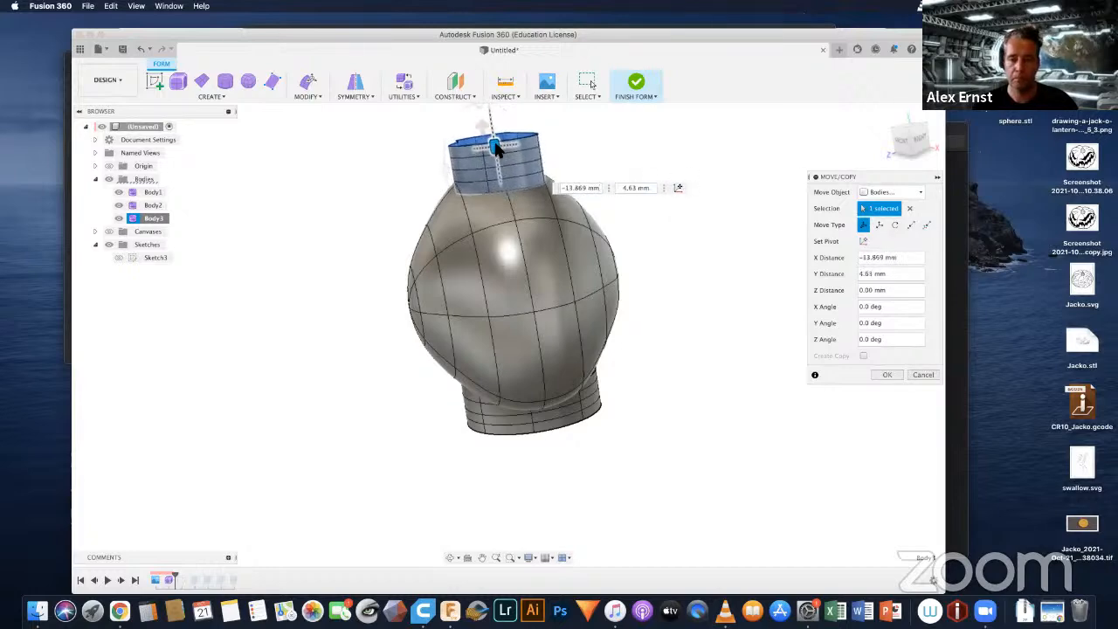
middle_click_drag(563, 261, 565, 283, "shift")
middle_click_drag(620, 205, 599, 254, "shift")
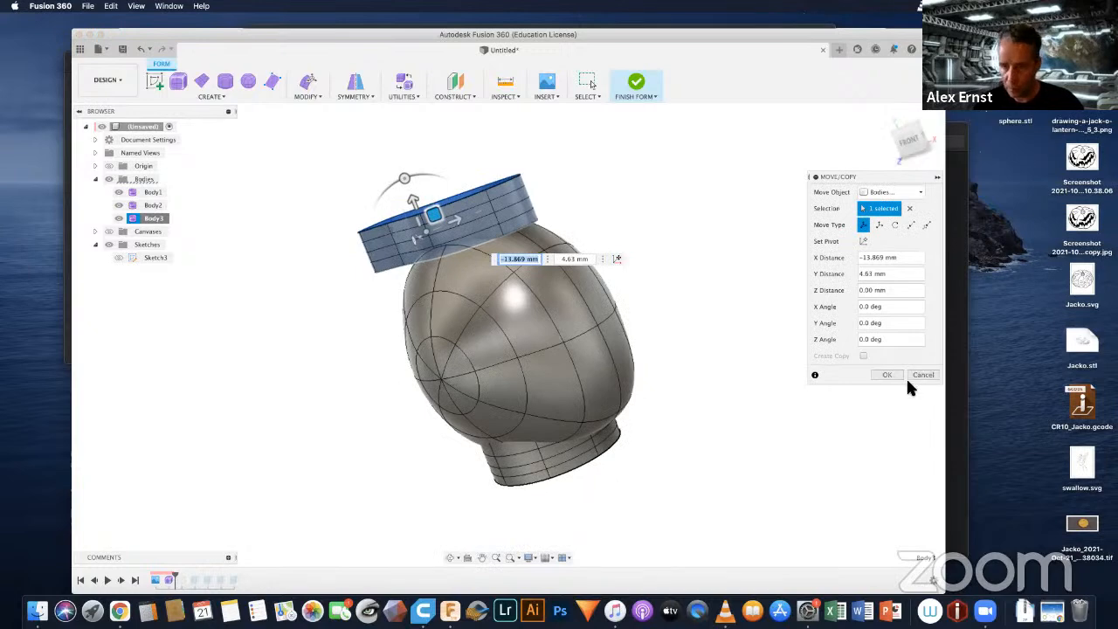
left_click(887, 375)
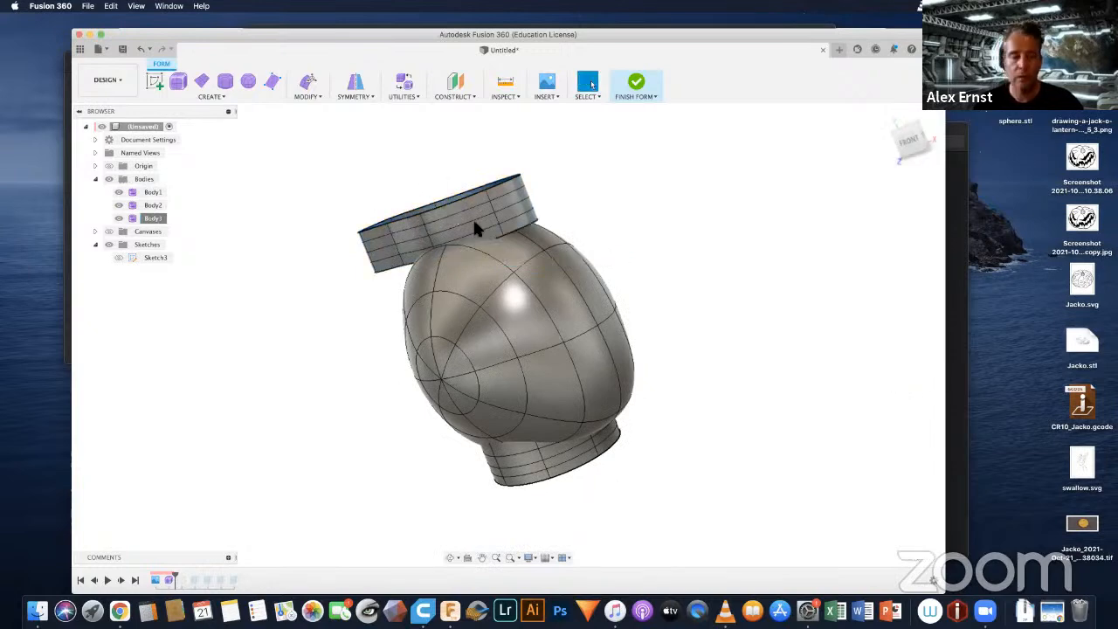
Step: Use Edit Form to pull the lower edge at the band's end resting on the head down by 25 mm
left_click(310, 91)
left_click(319, 111)
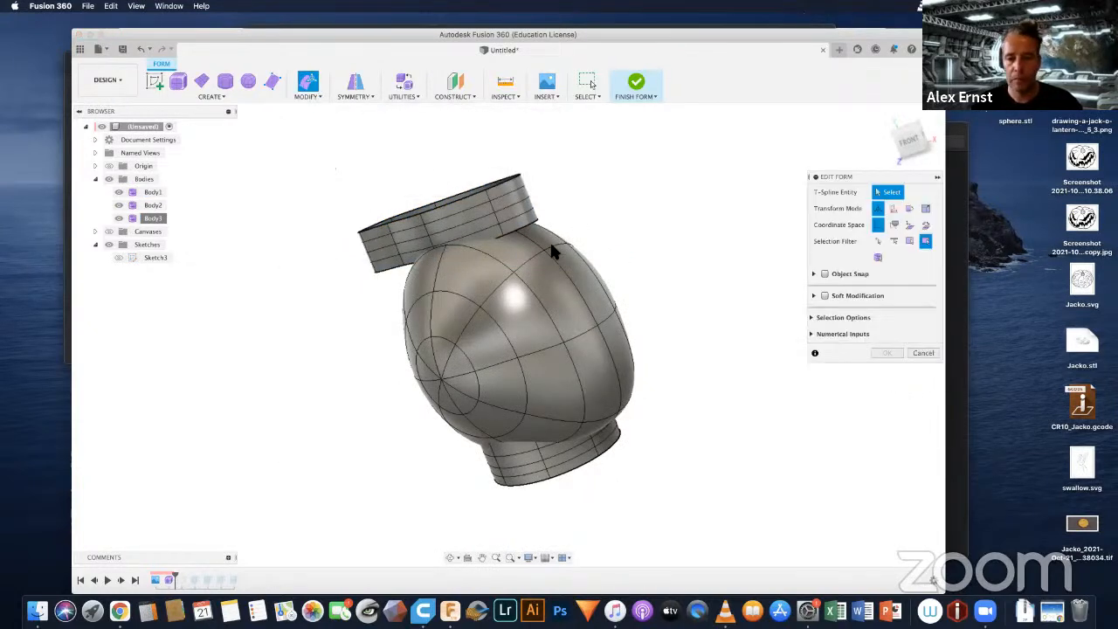
scroll(549, 250, "up", 10)
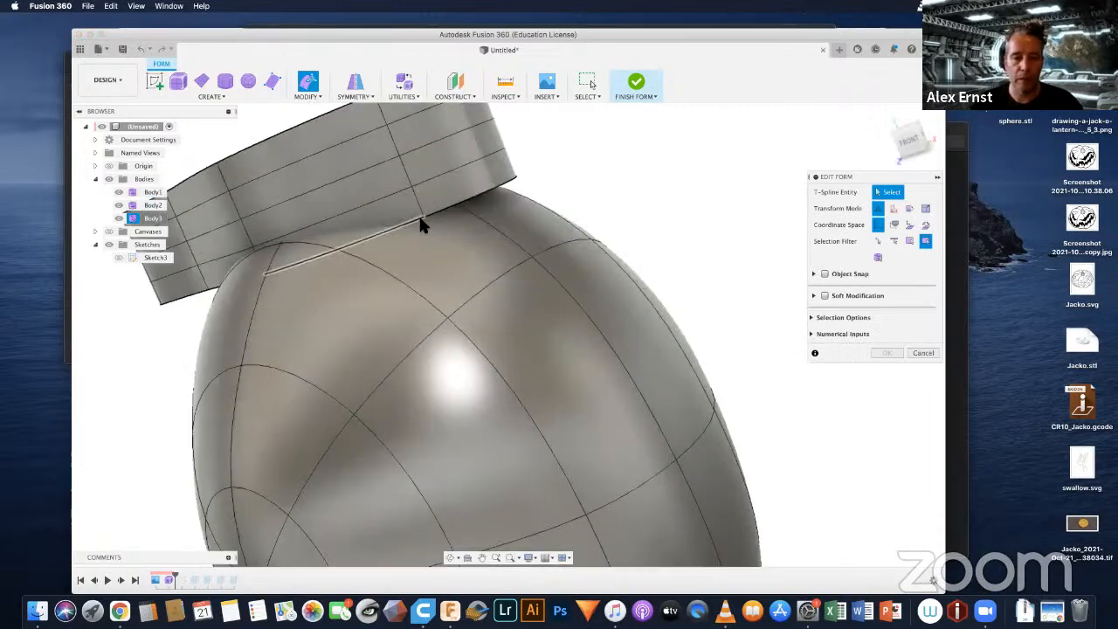
scroll(427, 215, "up", 8)
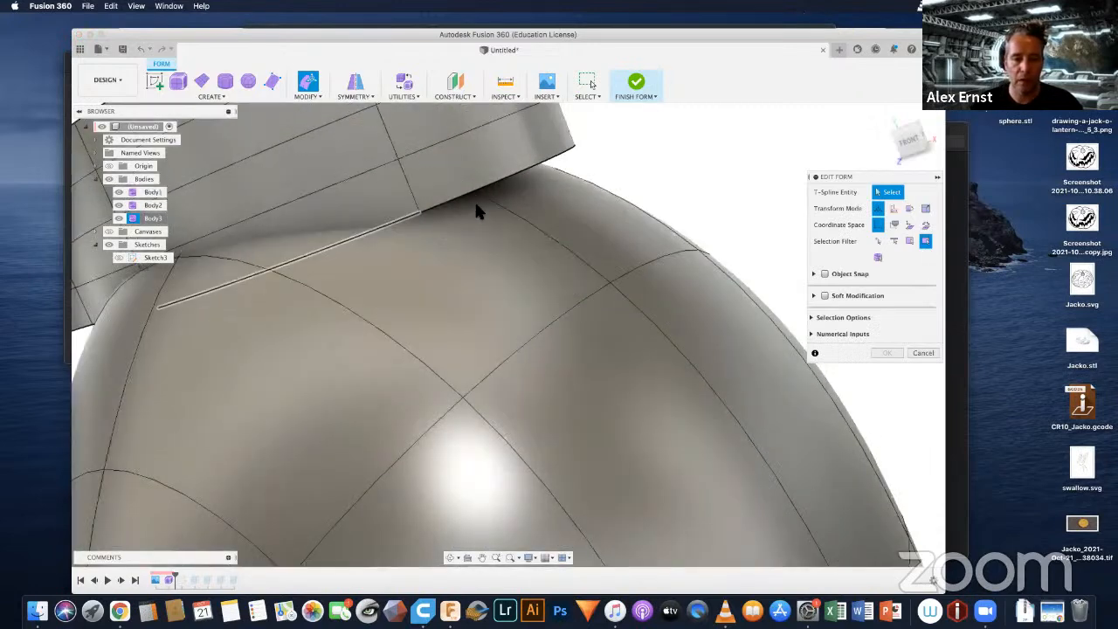
left_click(471, 193)
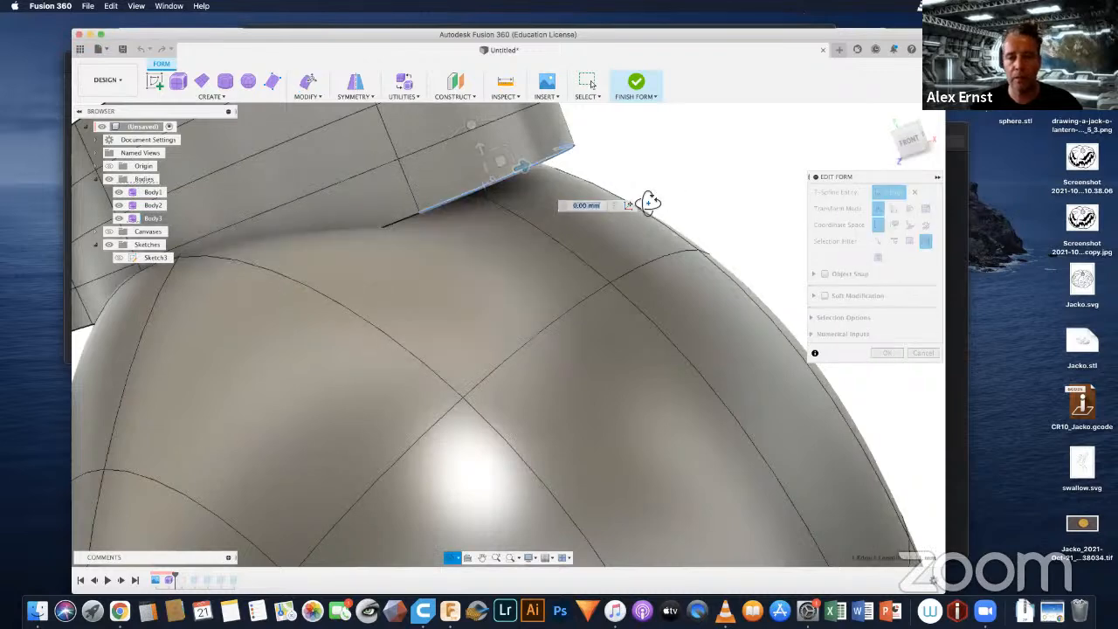
middle_click_drag(648, 203, 540, 203, "shift")
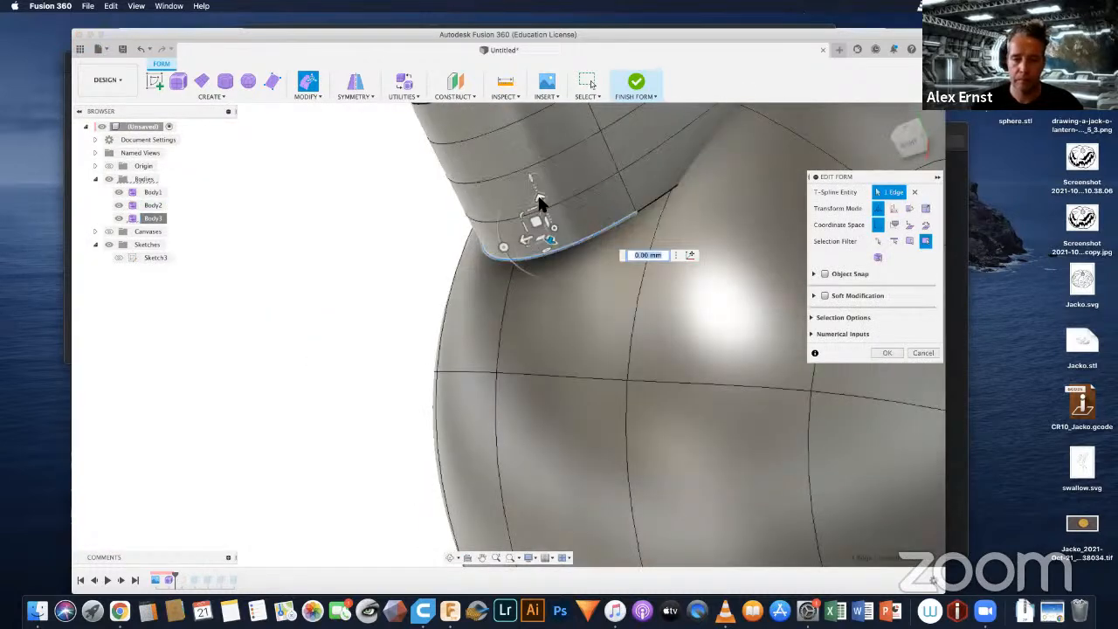
left_click_drag(541, 206, 566, 262)
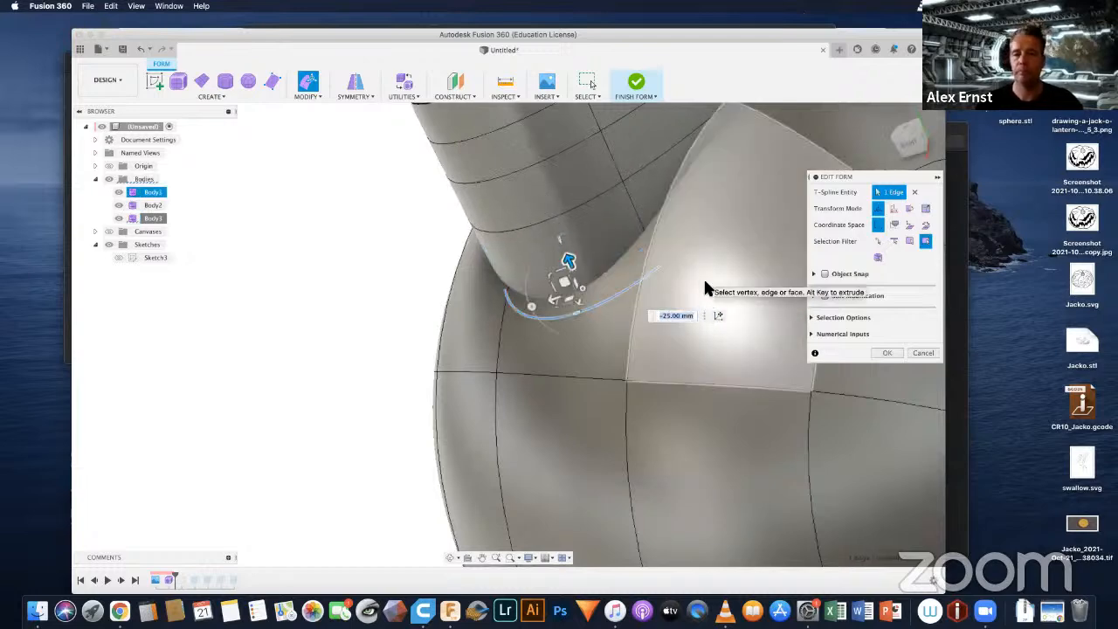
Step: Pull four lower faces at the band's overhanging end down 120 mm to form a long flap beside the head
middle_click_drag(706, 282, 431, 300, "shift")
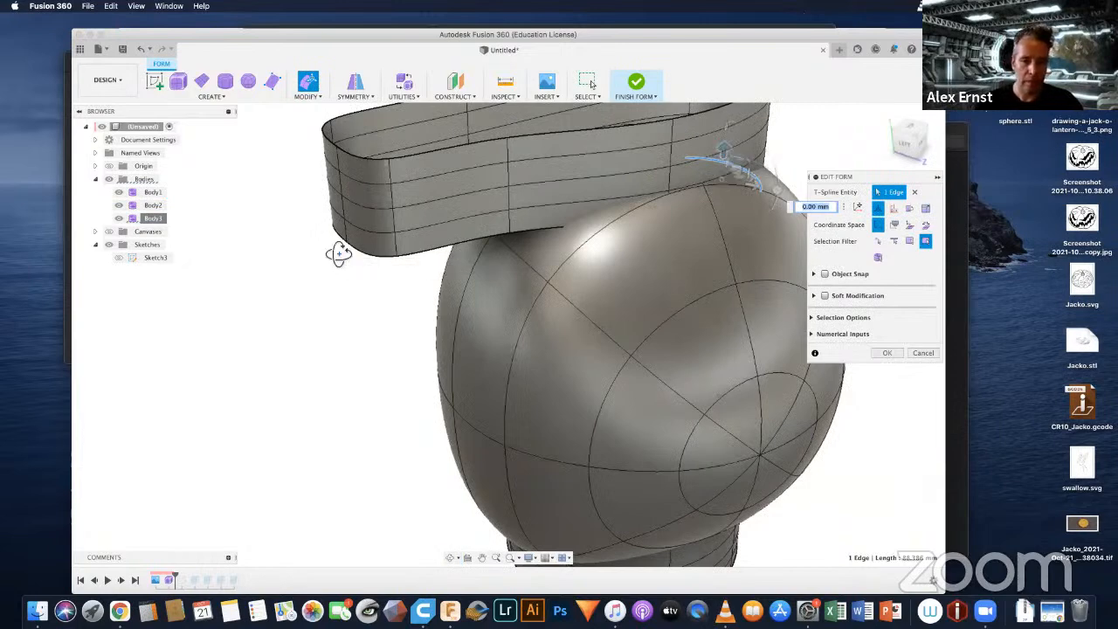
mouse_move(337, 249)
middle_mouse_down("shift")
mouse_move(349, 249)
mouse_move(328, 230)
middle_mouse_up("shift")
left_click(329, 229)
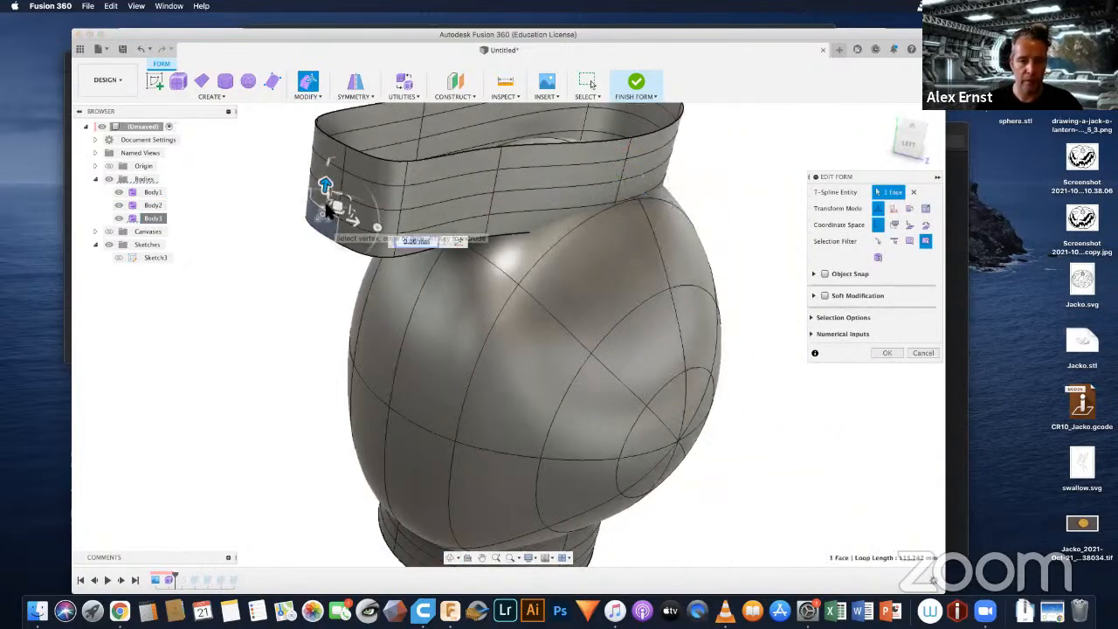
left_click(356, 234, "shift")
left_click(360, 216, "shift")
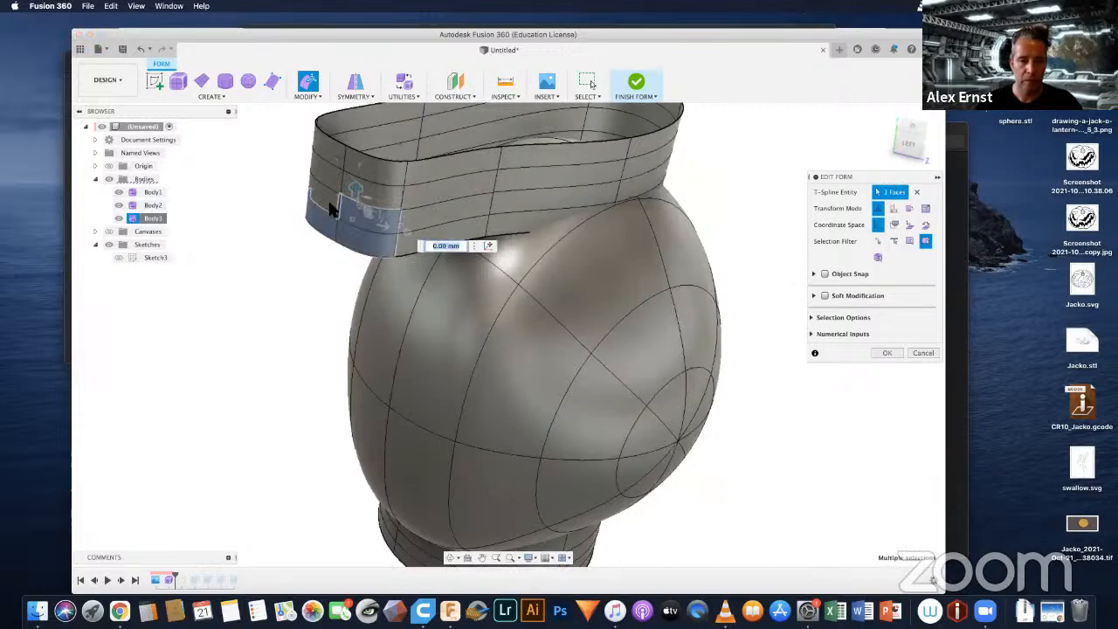
left_click(330, 204, "shift")
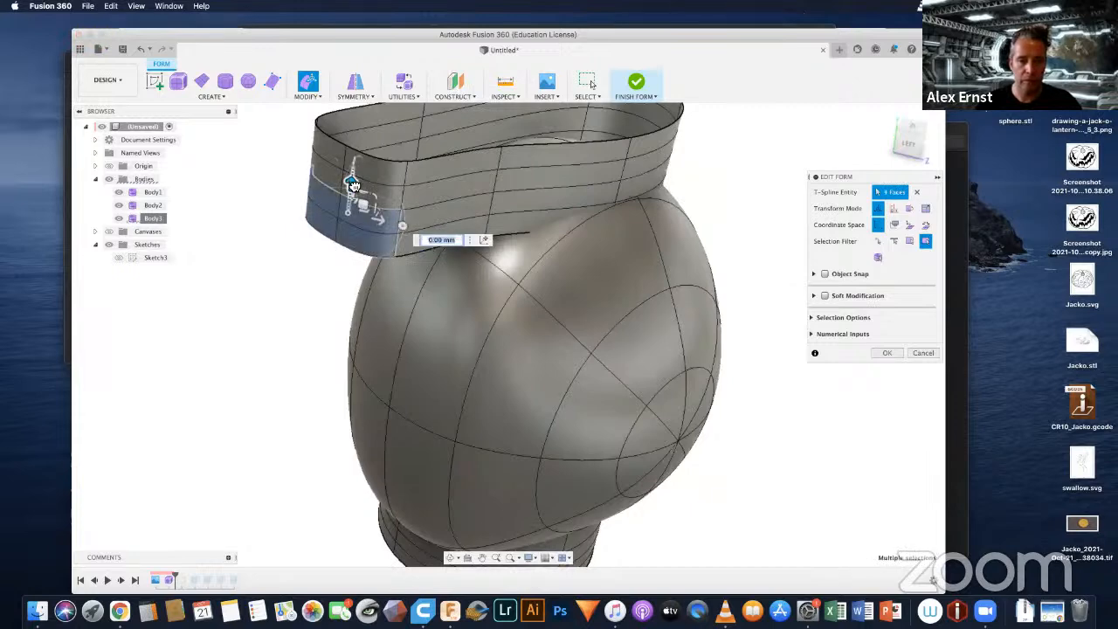
left_click_drag(361, 210, 403, 376)
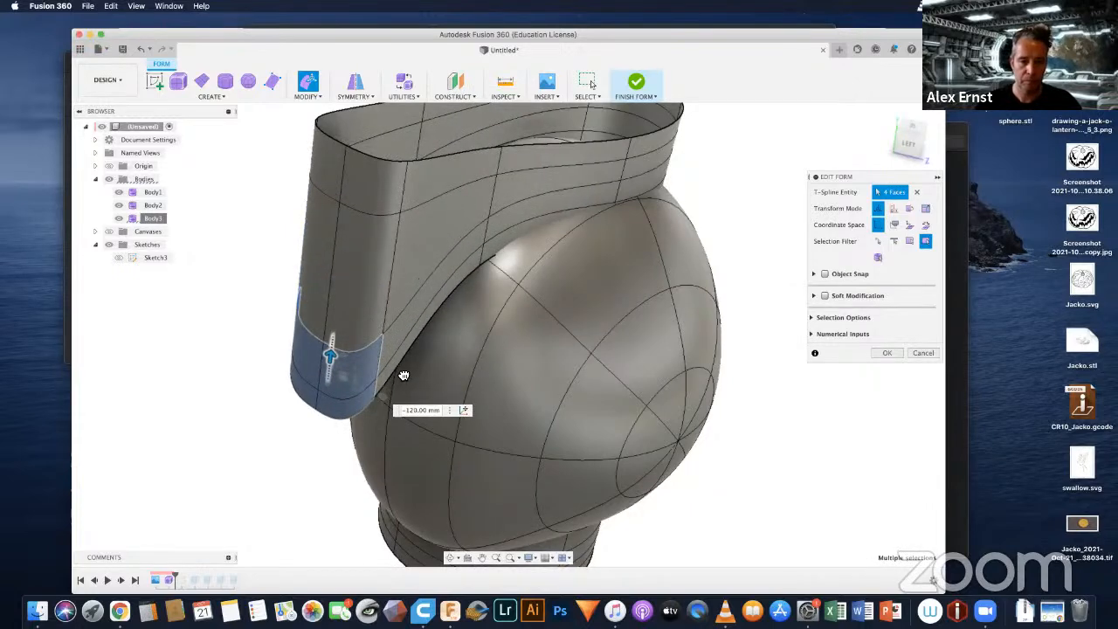
middle_click_drag(374, 329, 393, 288, "shift")
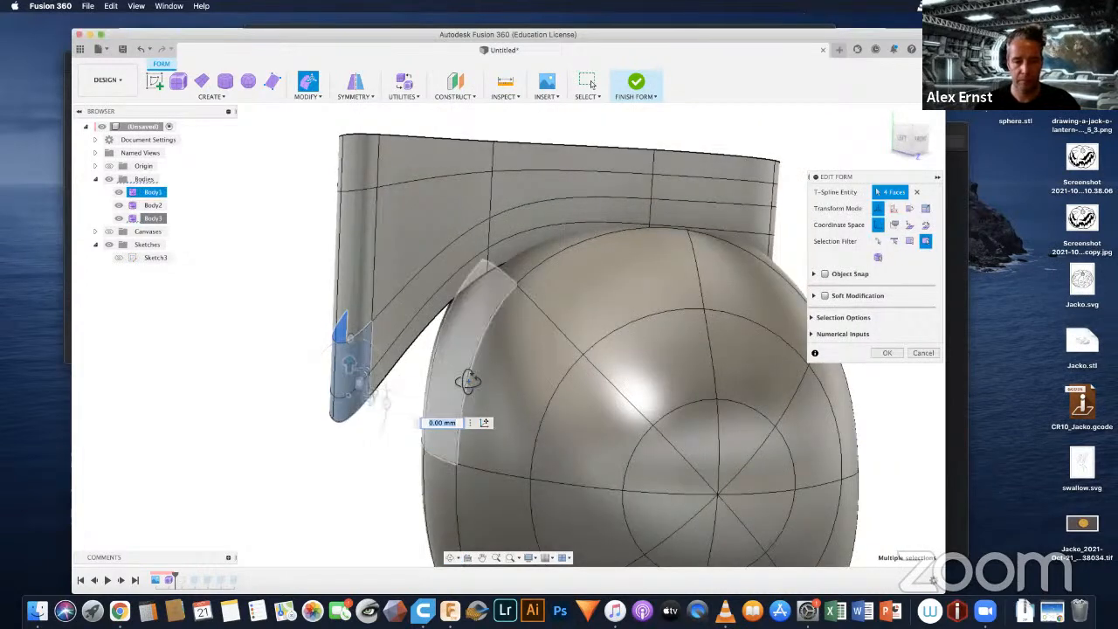
Step: Try to shift the edges across the band's overhanging flap end about 50 mm inward toward the head, and undo that move
middle_click_drag(464, 381, 633, 226, "shift")
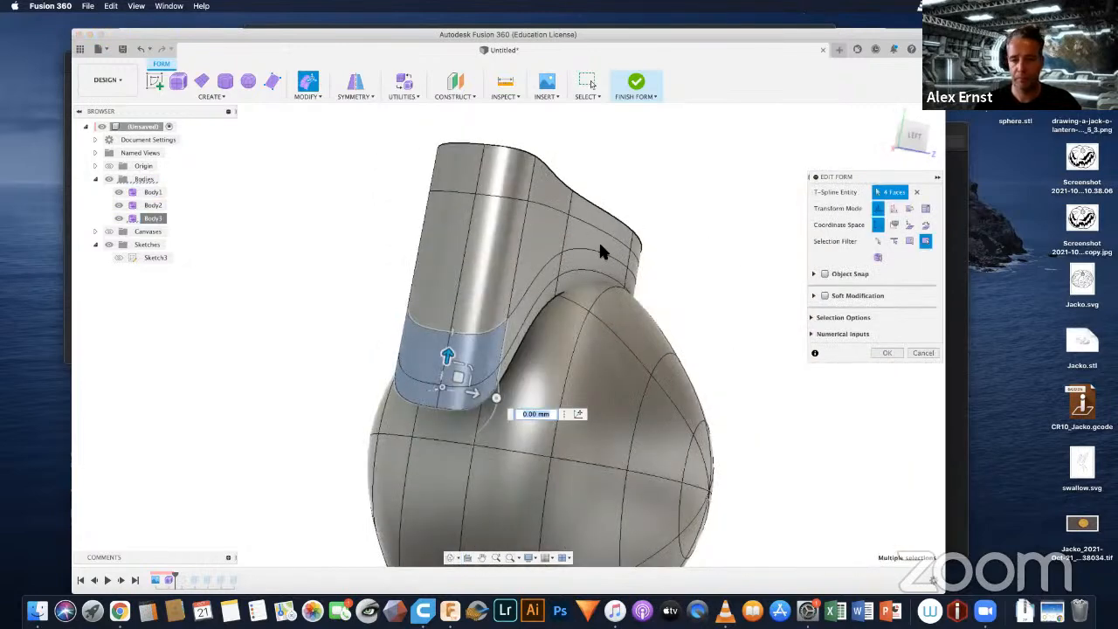
left_click(469, 229)
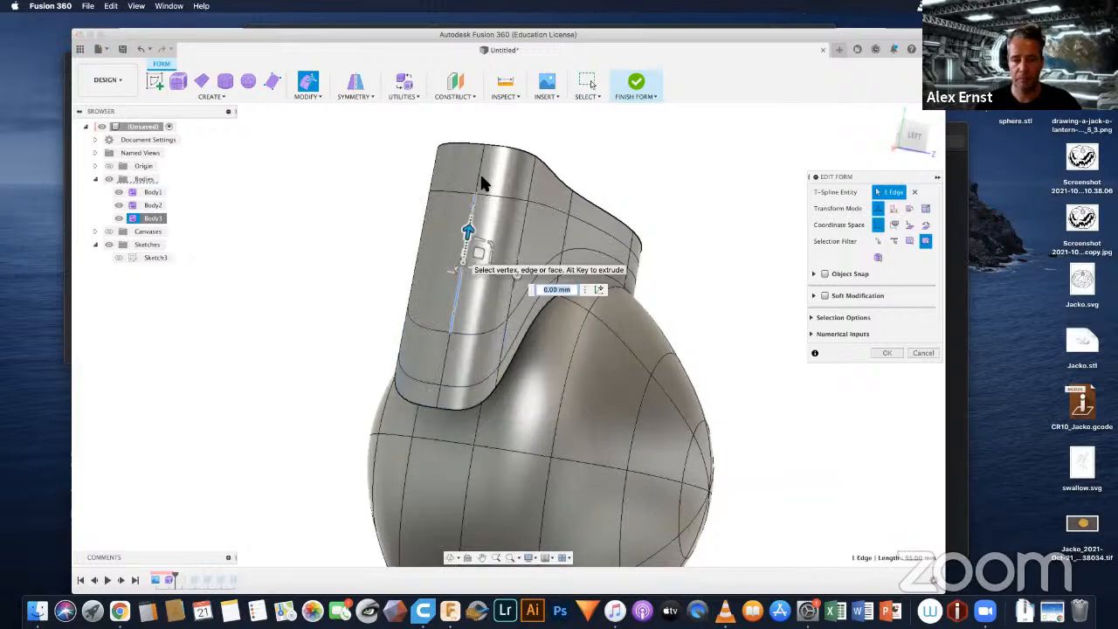
left_click(482, 181)
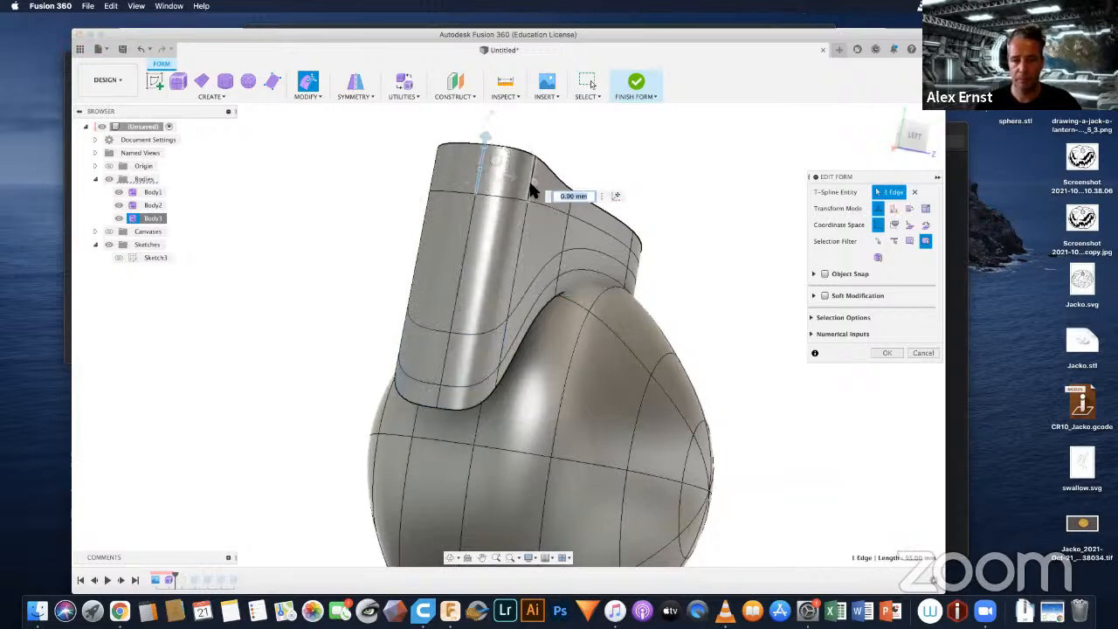
left_click(513, 280, "shift")
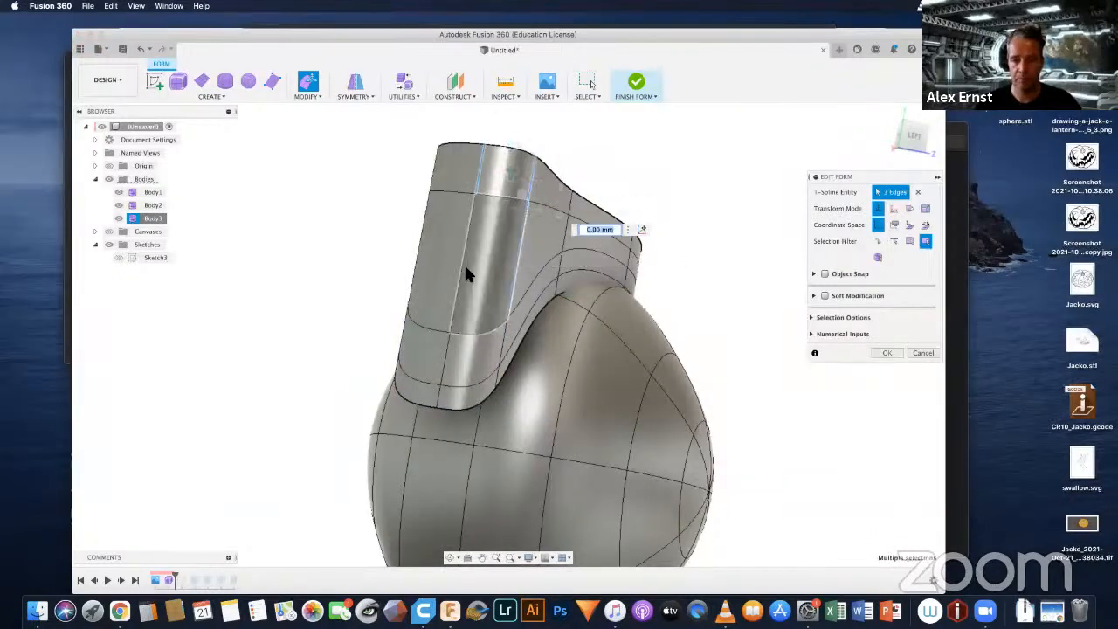
left_click(461, 280, "shift")
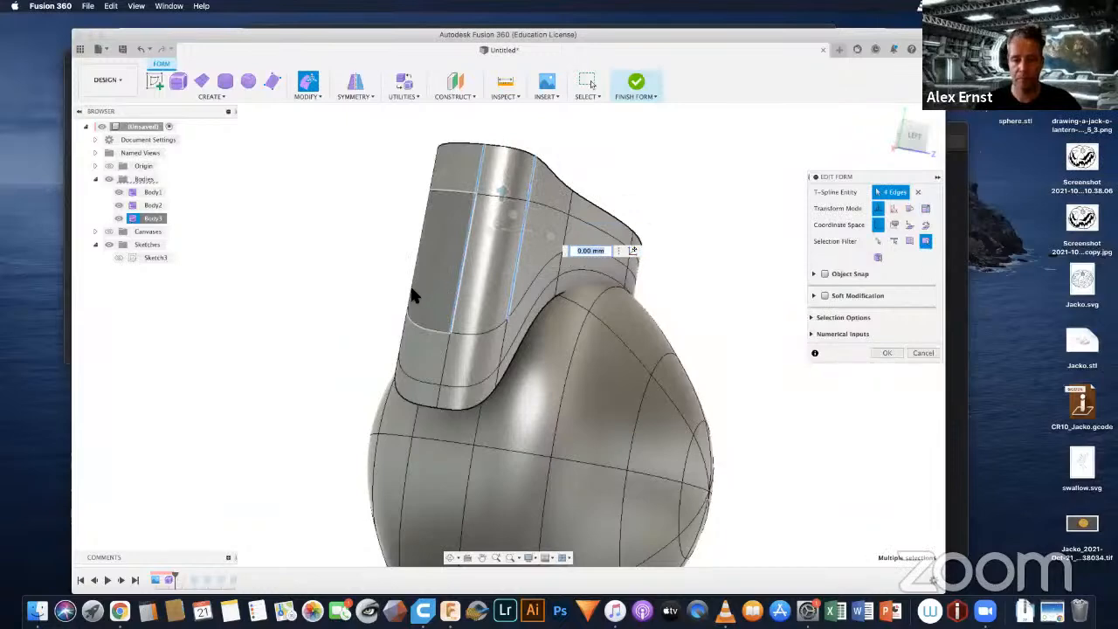
left_click(410, 284, "shift")
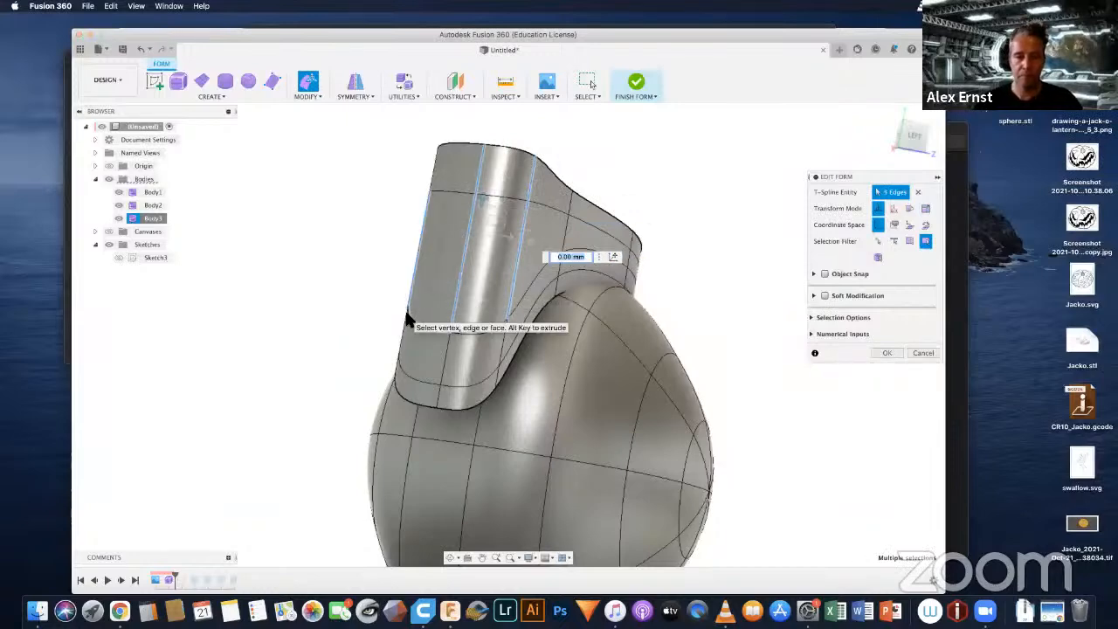
left_click(427, 327, "shift")
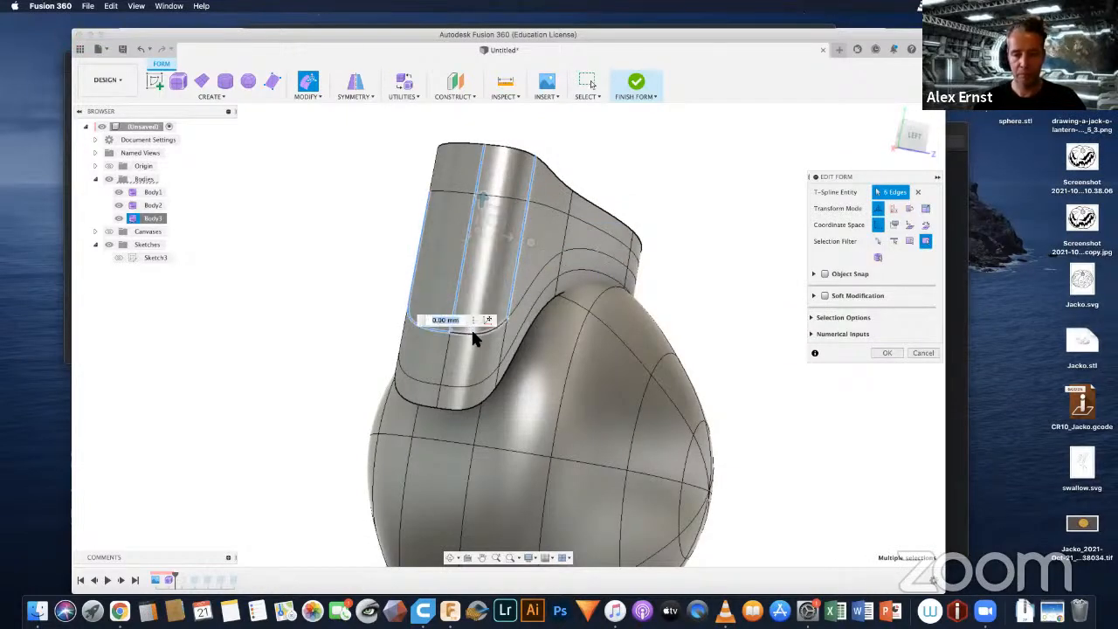
left_click(471, 332, "shift")
left_click(447, 188, "shift")
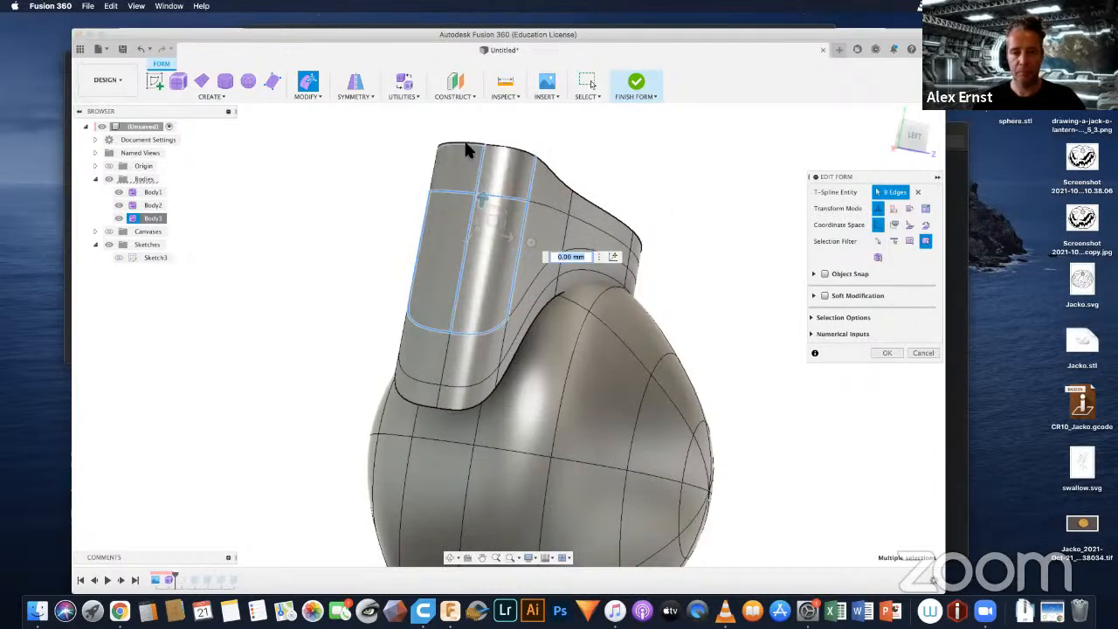
left_click(494, 147, "shift")
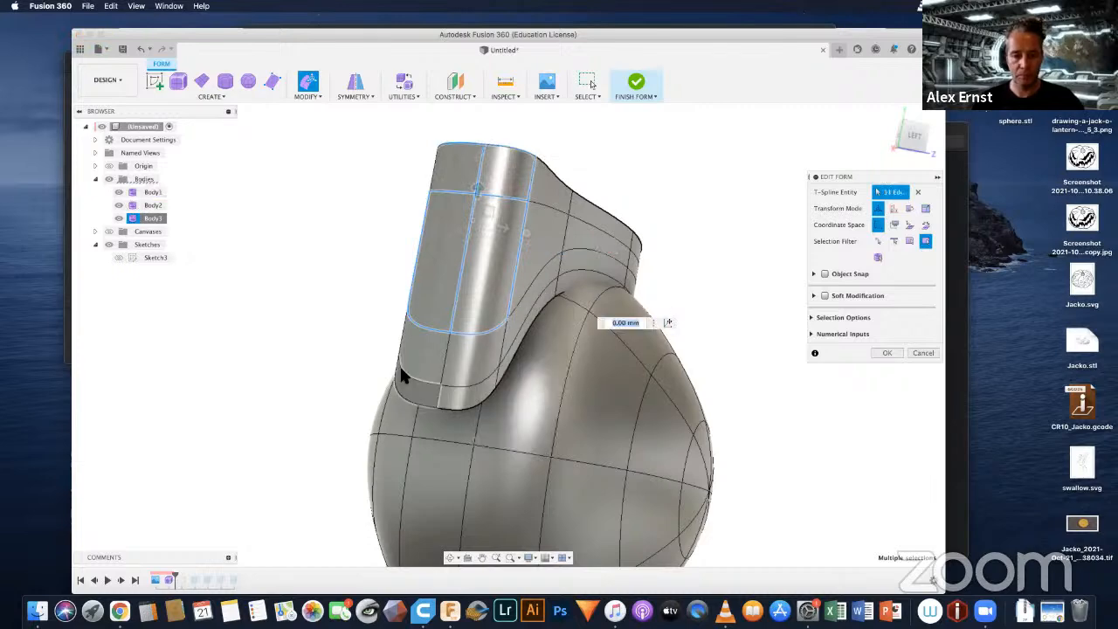
left_click(439, 372, "shift")
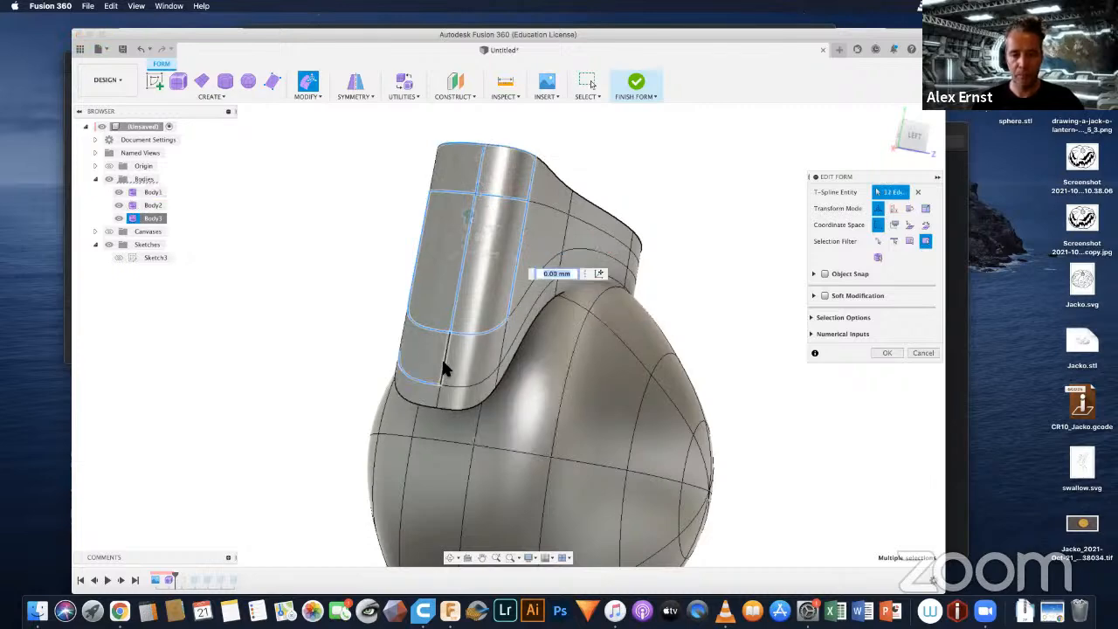
left_click(446, 373, "shift")
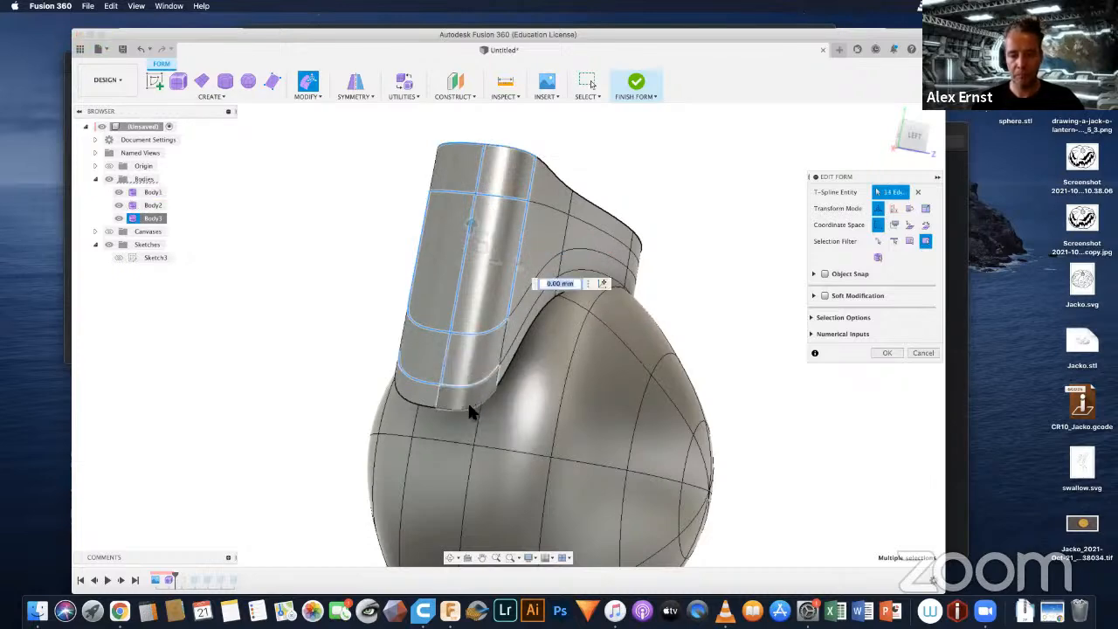
left_click(468, 405, "shift")
left_click(426, 399, "shift")
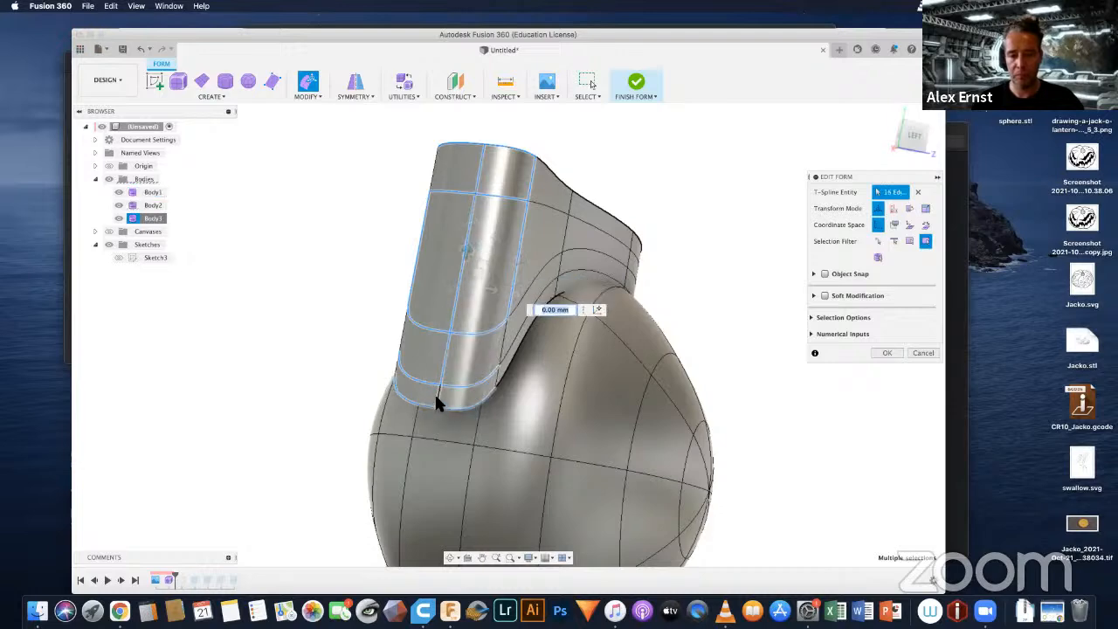
left_click(436, 395, "shift")
middle_click_drag(570, 368, 503, 346, "shift")
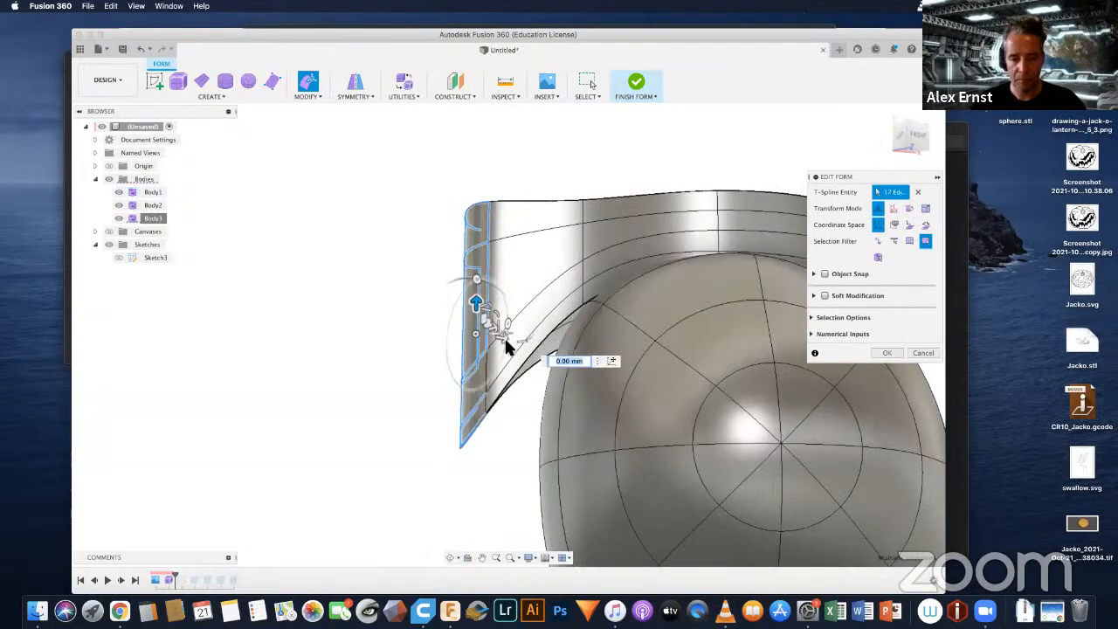
left_click_drag(504, 341, 555, 349)
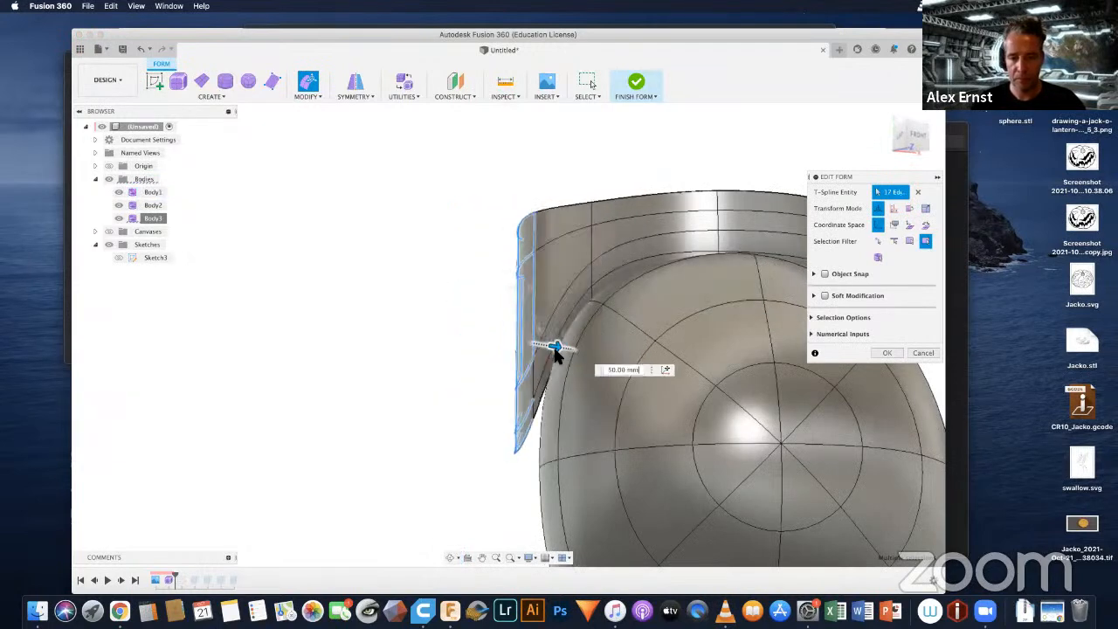
middle_click_drag(555, 348, 635, 400, "shift")
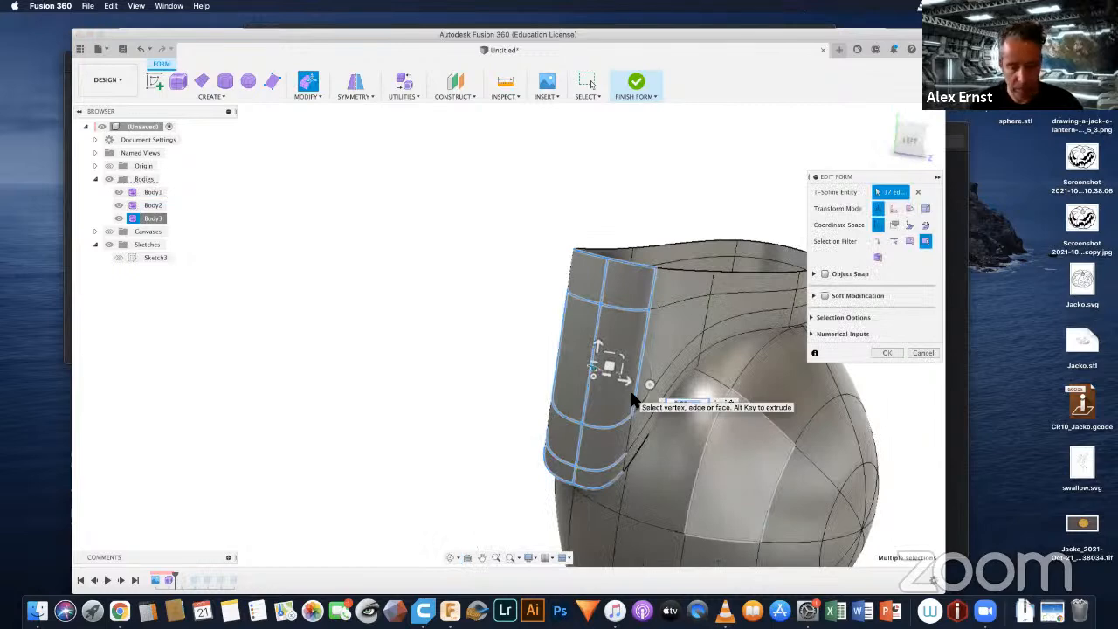
key("super+z")
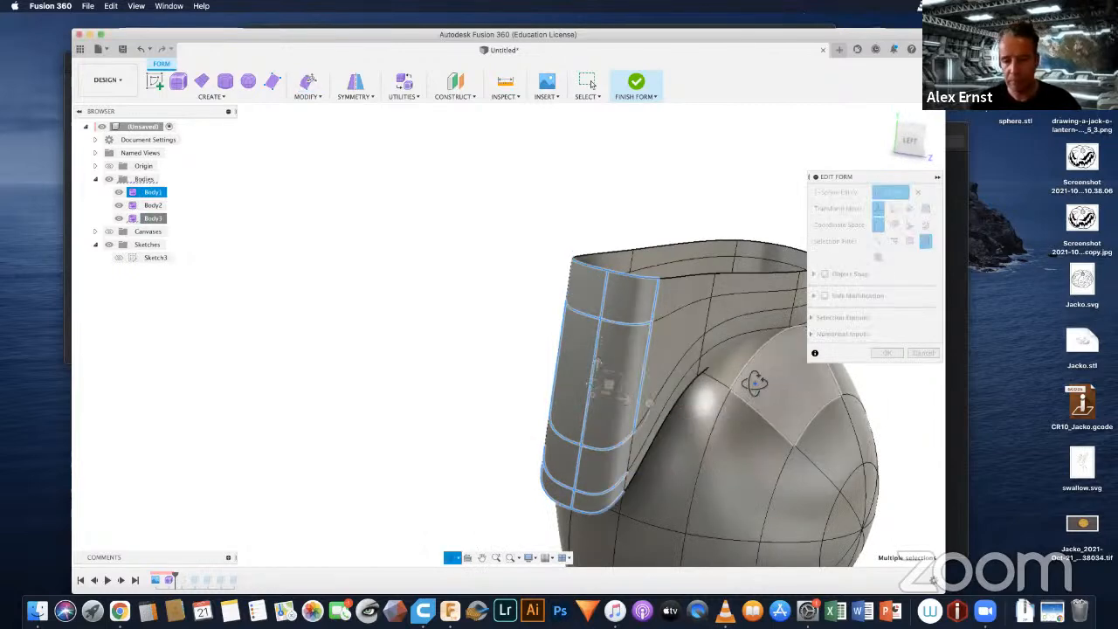
middle_click_drag(744, 387, 616, 229, "shift")
left_click_drag(511, 273, 551, 464)
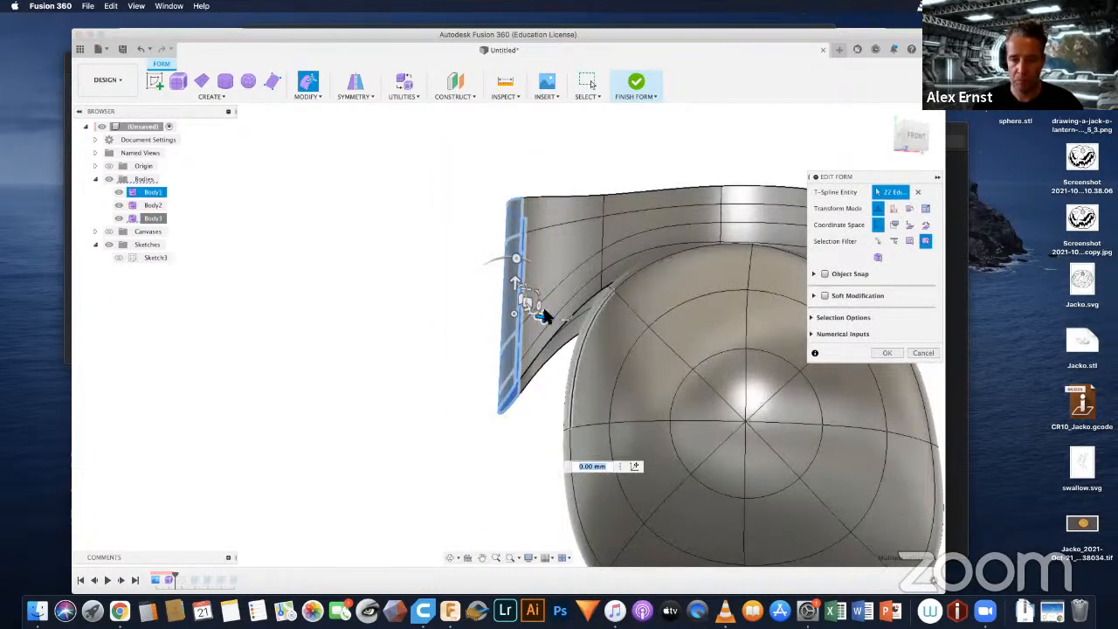
left_click_drag(543, 320, 553, 347)
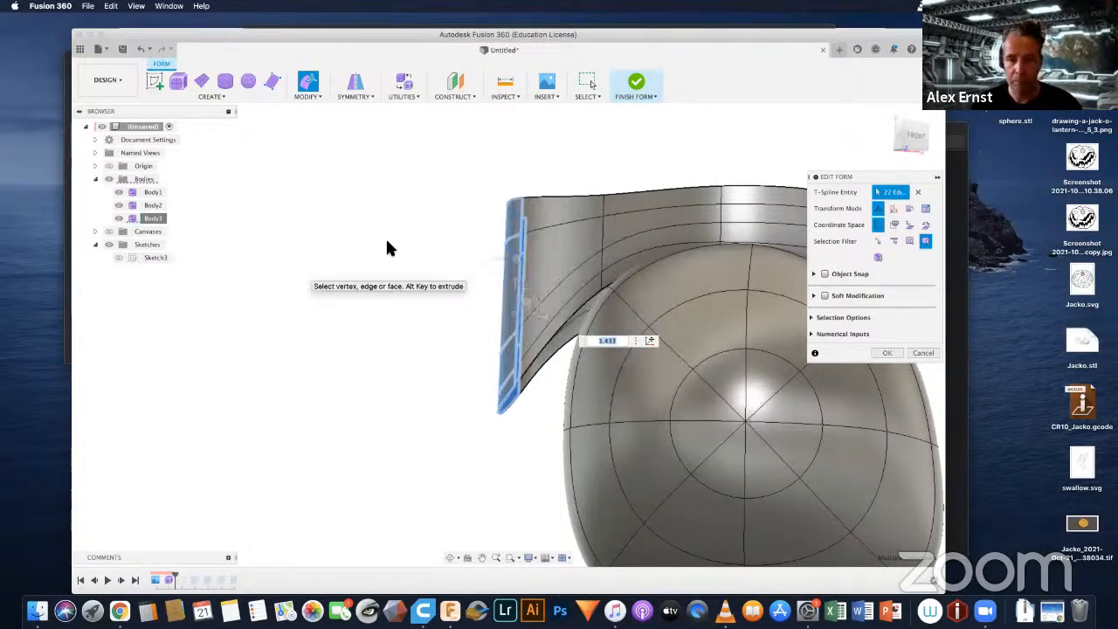
left_click(398, 334)
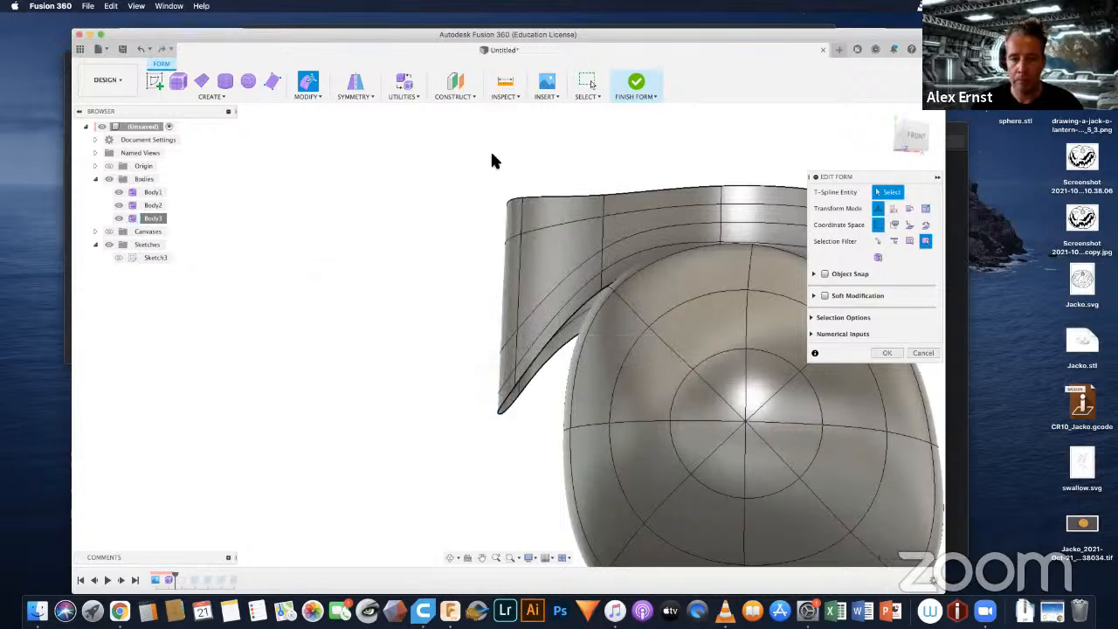
Step: Select the flap's whole outer end, edges and faces together, and move it in plane toward the head by about 36.9 mm and 21.8 mm
left_click_drag(536, 319, 542, 452)
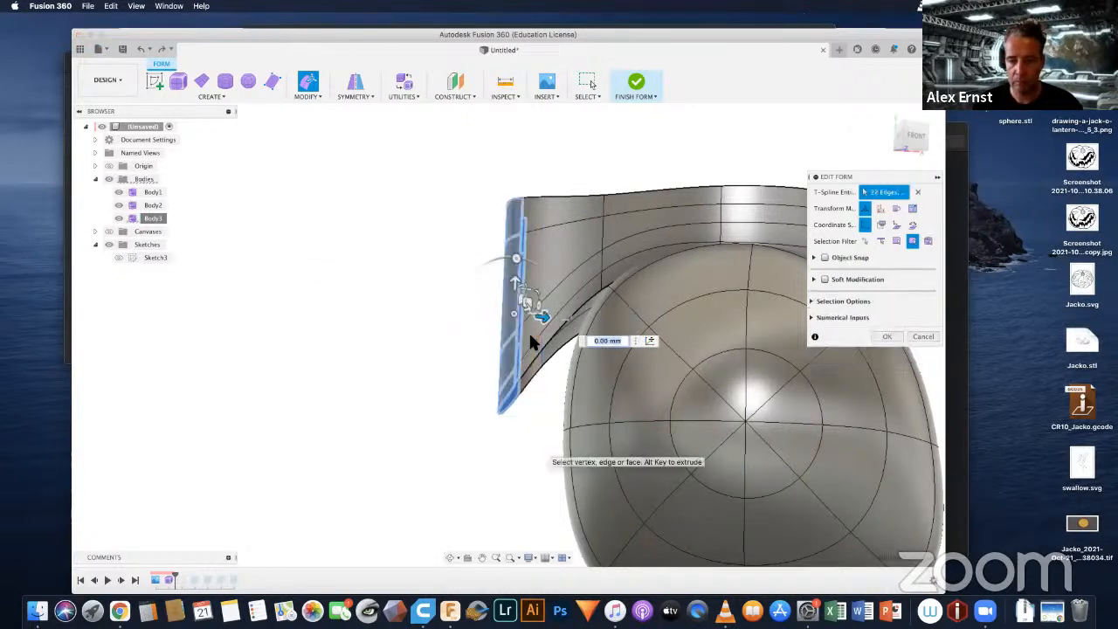
middle_click_drag(502, 336, 527, 417, "shift")
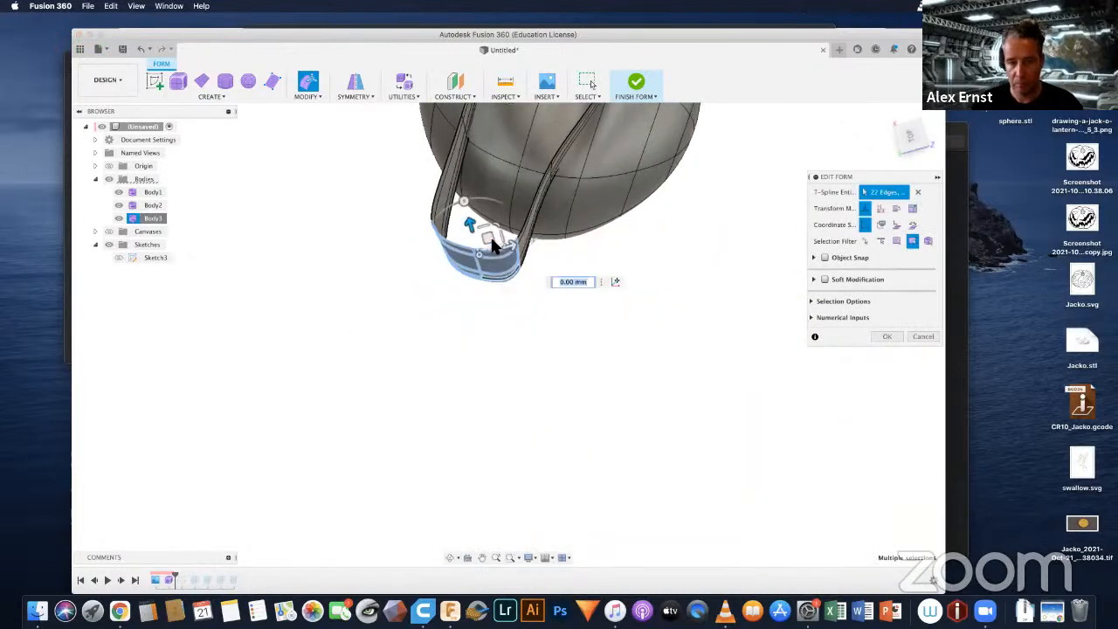
left_click_drag(492, 232, 502, 194)
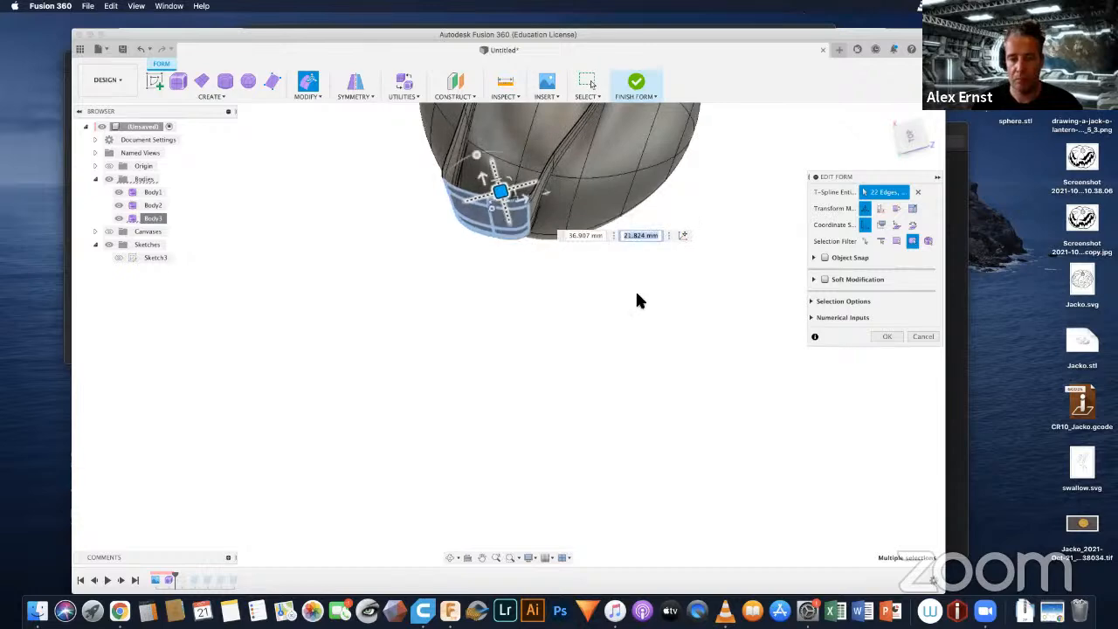
Step: Move the flap's outer end a further 7.6 mm and 21.5 mm or so in plane against the head, and clear the selection
middle_click_drag(636, 301, 514, 432, "shift")
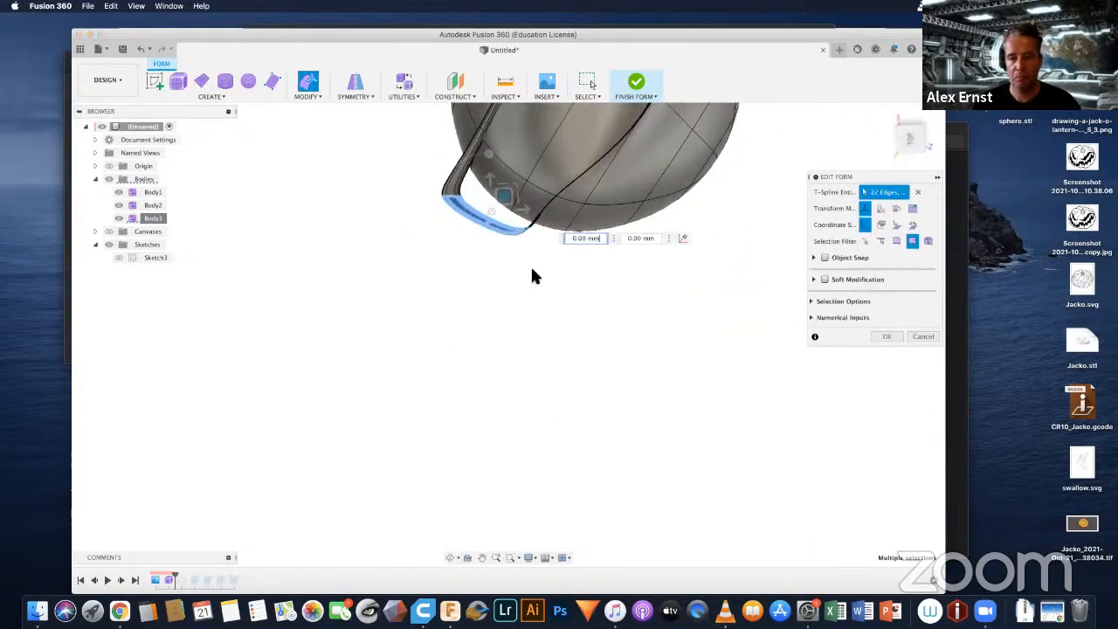
left_click_drag(508, 200, 532, 191)
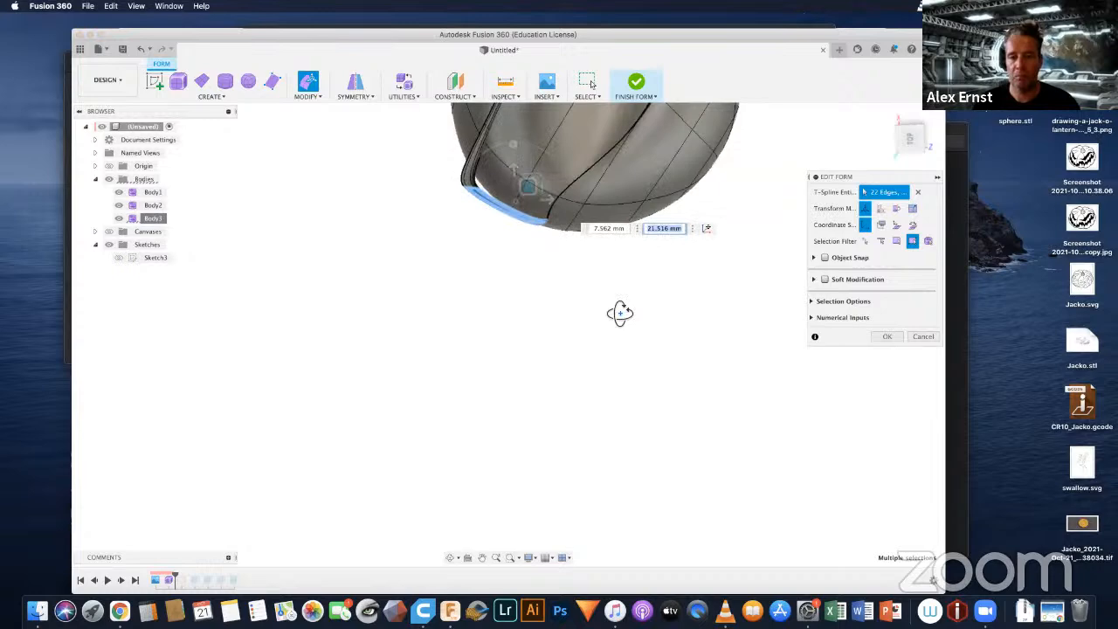
middle_click_drag(620, 313, 576, 179, "shift")
left_click_drag(577, 179, 528, 253)
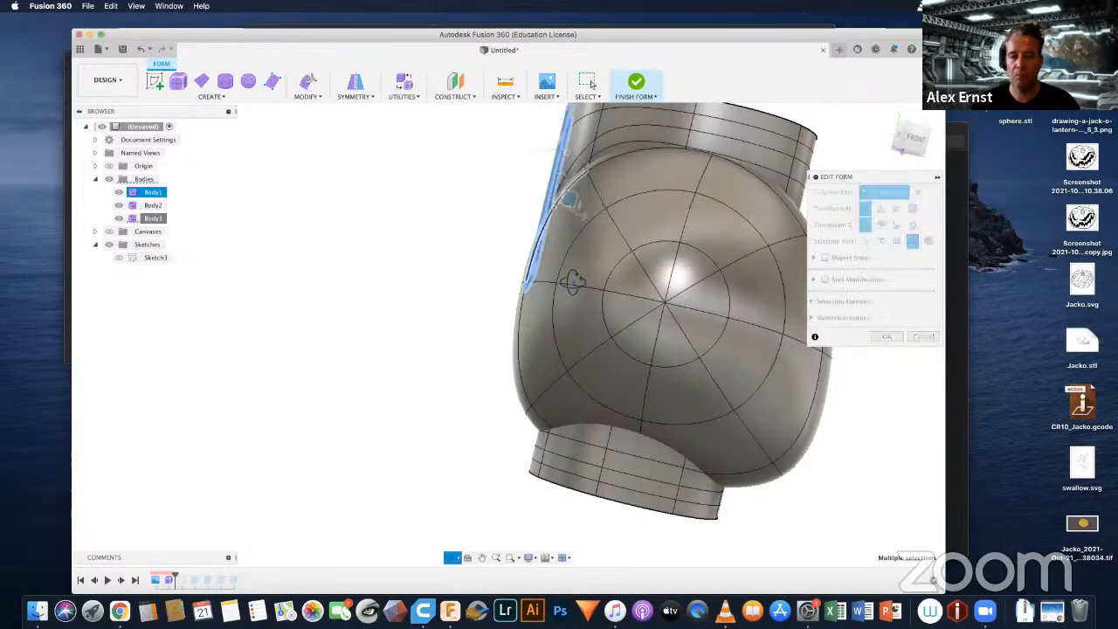
middle_click_drag(573, 283, 719, 338, "shift")
middle_click_drag(593, 329, 696, 198, "shift")
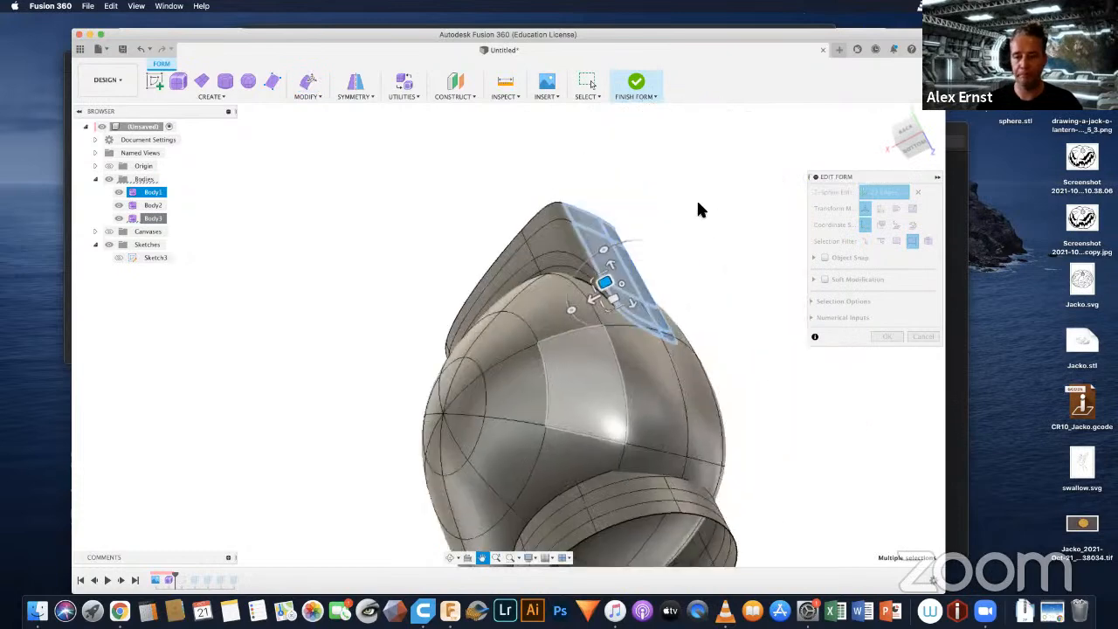
left_click(696, 203)
Step: Pull two adjoining lower edges of the band into the head by about 10.8 mm and −10.8 mm in plane, and accept the edit
scroll(633, 276, "up", 2)
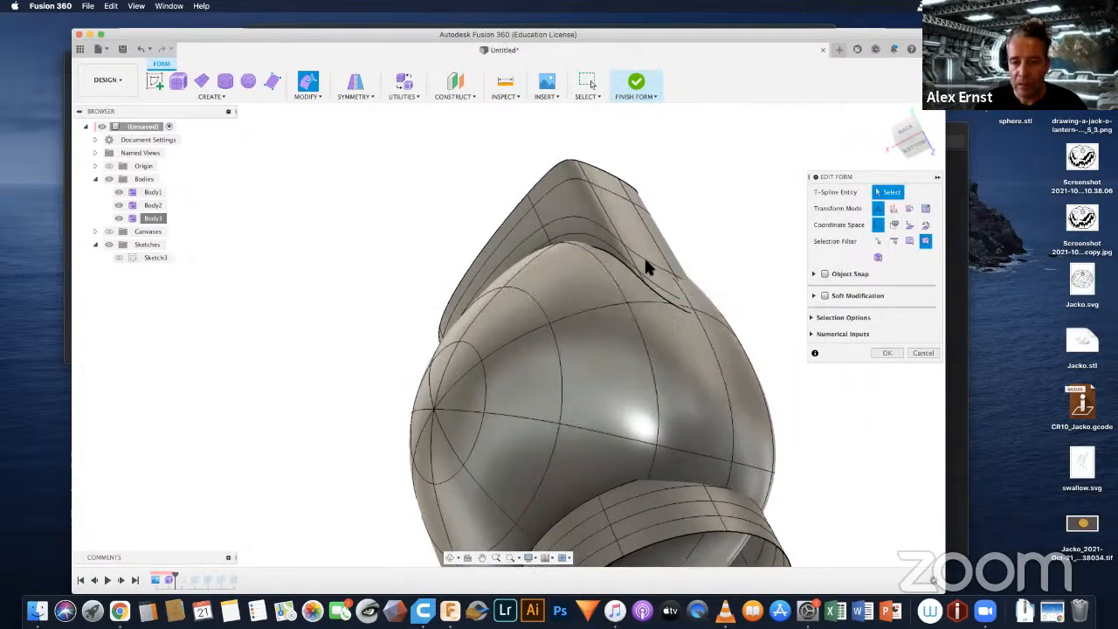
left_click(629, 265)
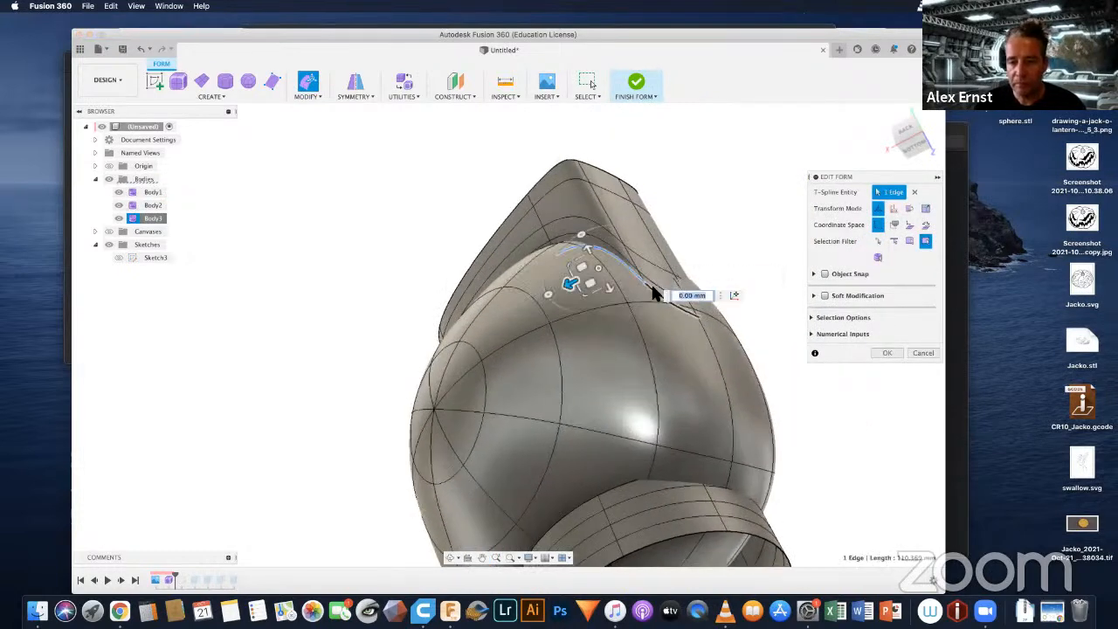
left_click(612, 277, "shift")
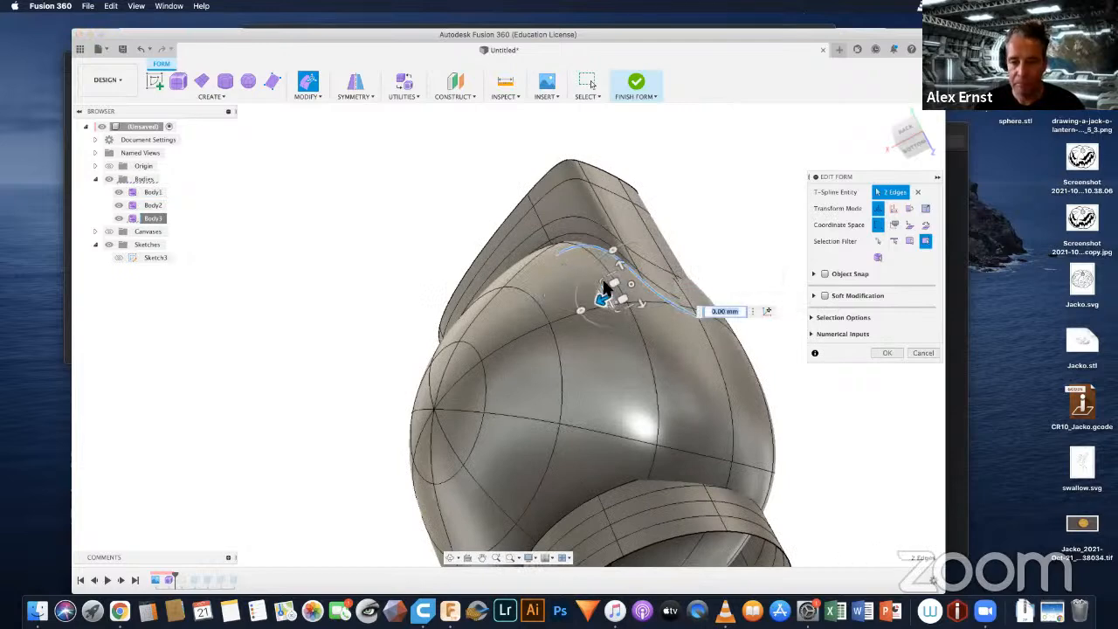
left_click_drag(607, 289, 606, 298)
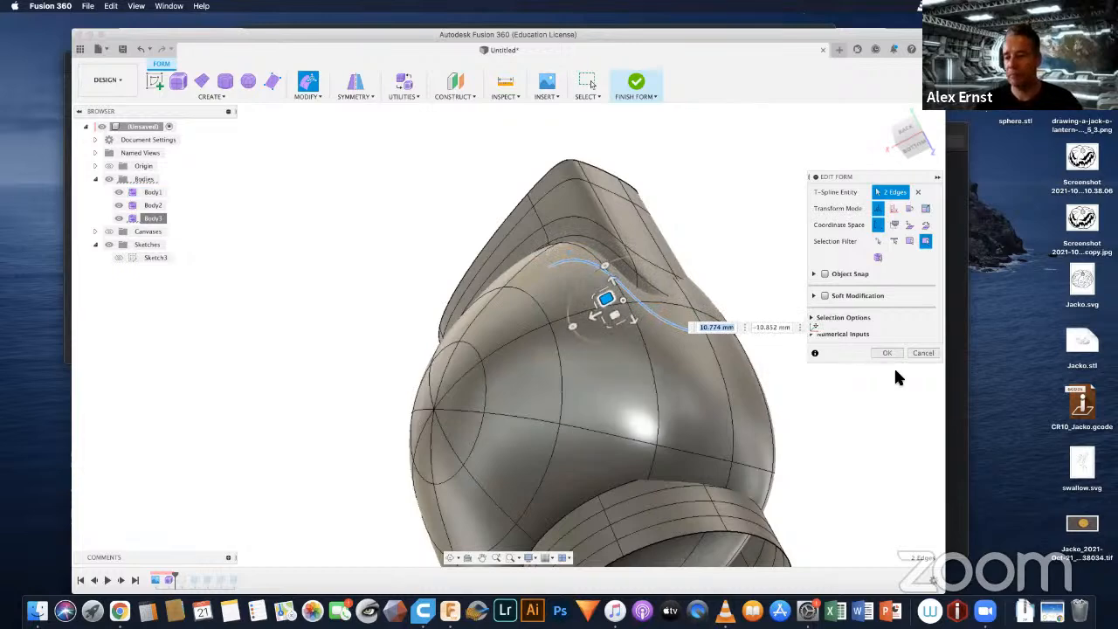
key("Return")
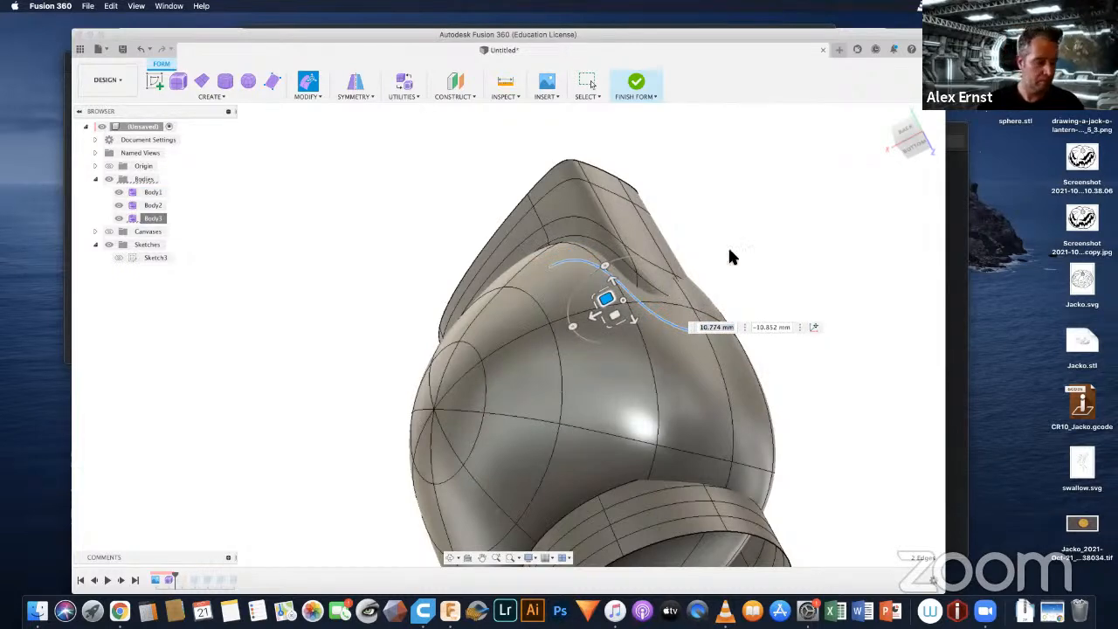
Step: Close the open top of the band and flap body with Fill Hole, using its upper rim edge, and clear the selection
middle_click_drag(689, 228, 551, 229, "shift")
middle_click_drag(765, 193, 579, 253)
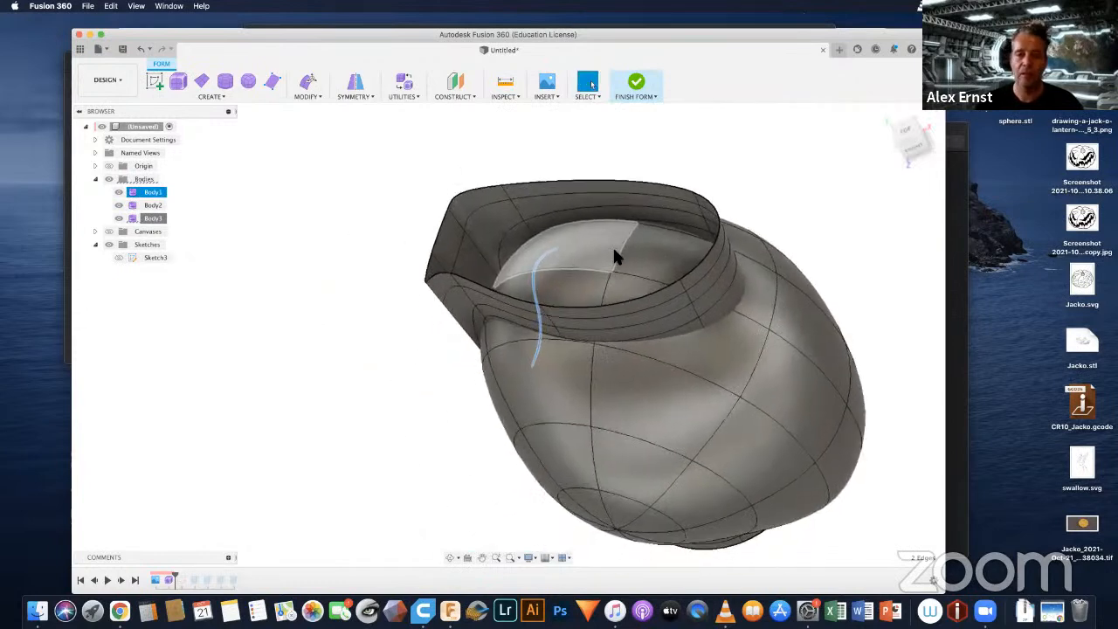
left_click(310, 97)
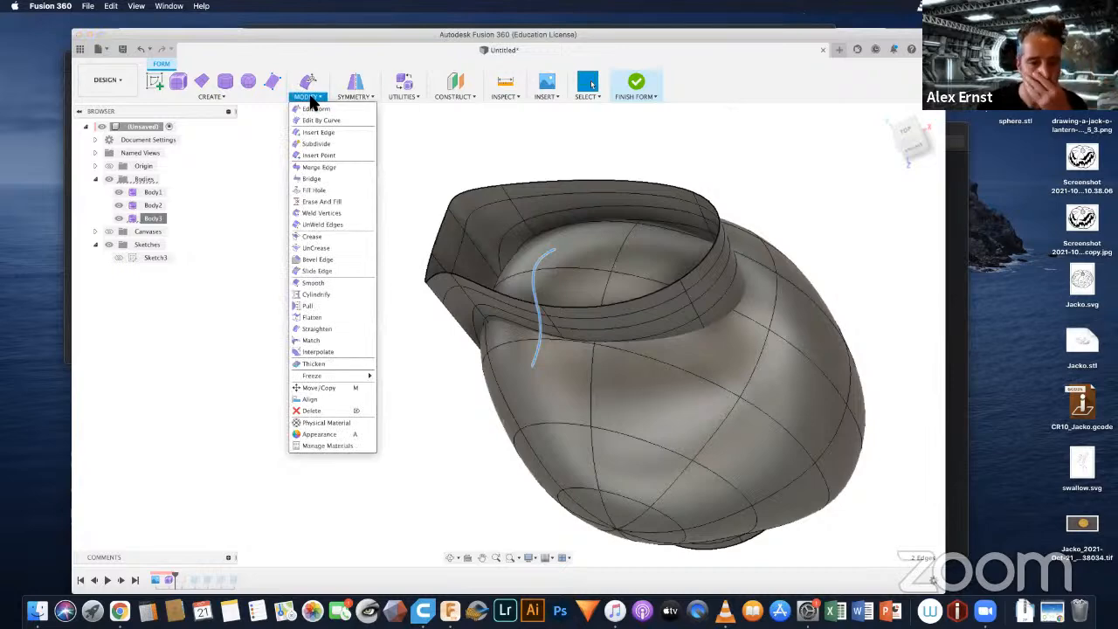
left_click(315, 189)
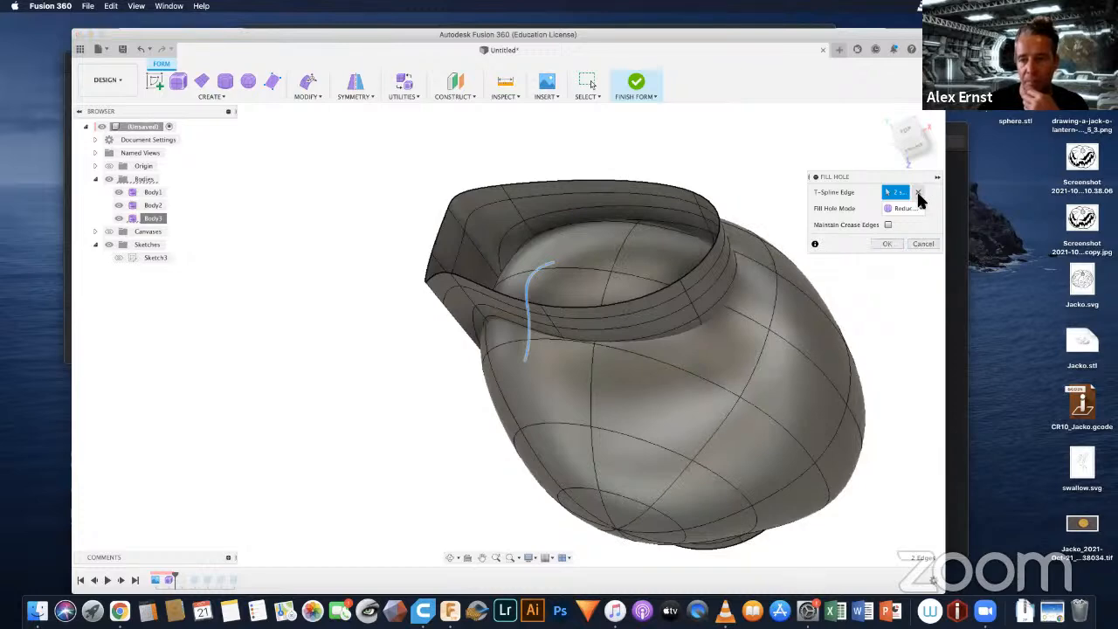
left_click(650, 294)
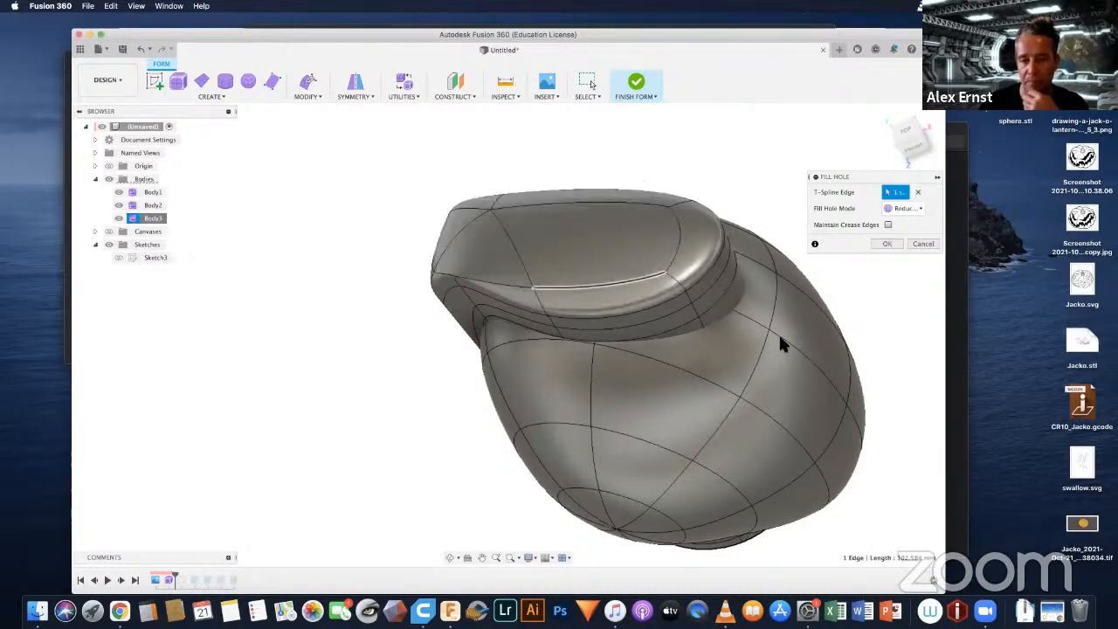
middle_click_drag(592, 374, 663, 332, "shift")
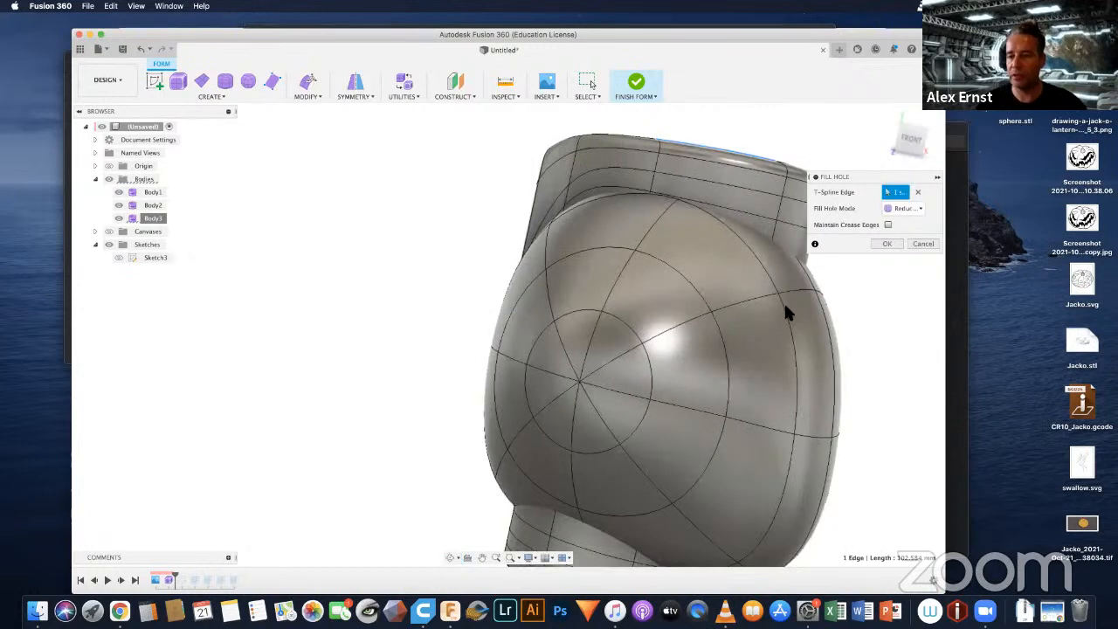
left_click(885, 245)
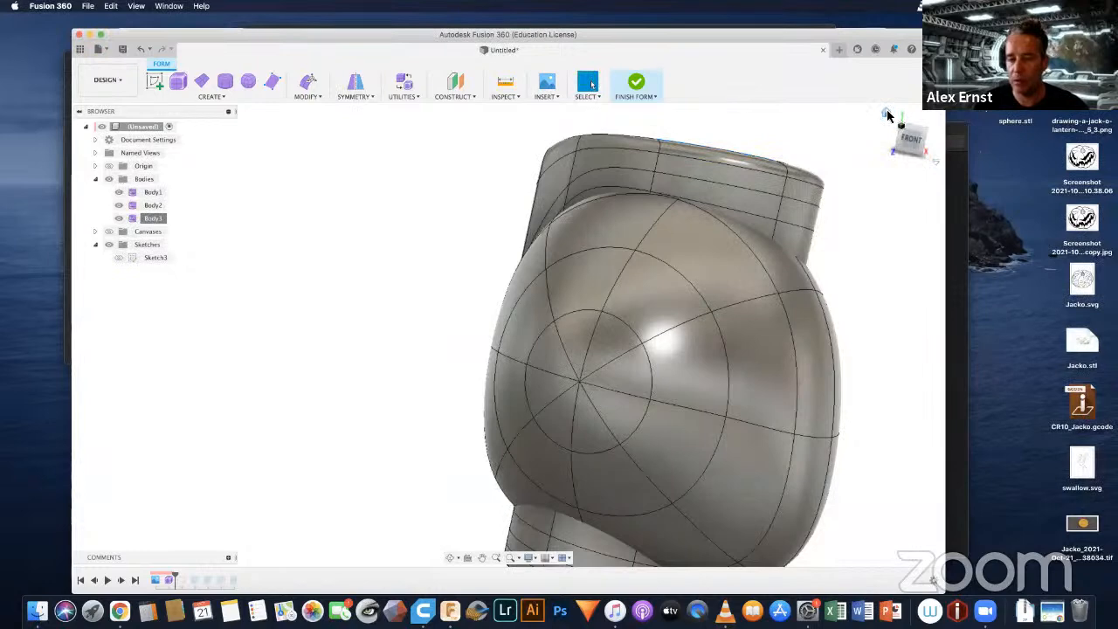
left_click(886, 113)
mouse_move(566, 351)
middle_mouse_down("shift")
mouse_move(594, 317)
mouse_move(567, 279)
mouse_move(492, 243)
mouse_move(519, 195)
mouse_move(451, 230)
mouse_move(516, 183)
mouse_move(543, 197)
mouse_move(524, 231)
mouse_move(558, 266)
mouse_move(533, 310)
mouse_move(551, 362)
middle_mouse_up("shift")
key("Escape")
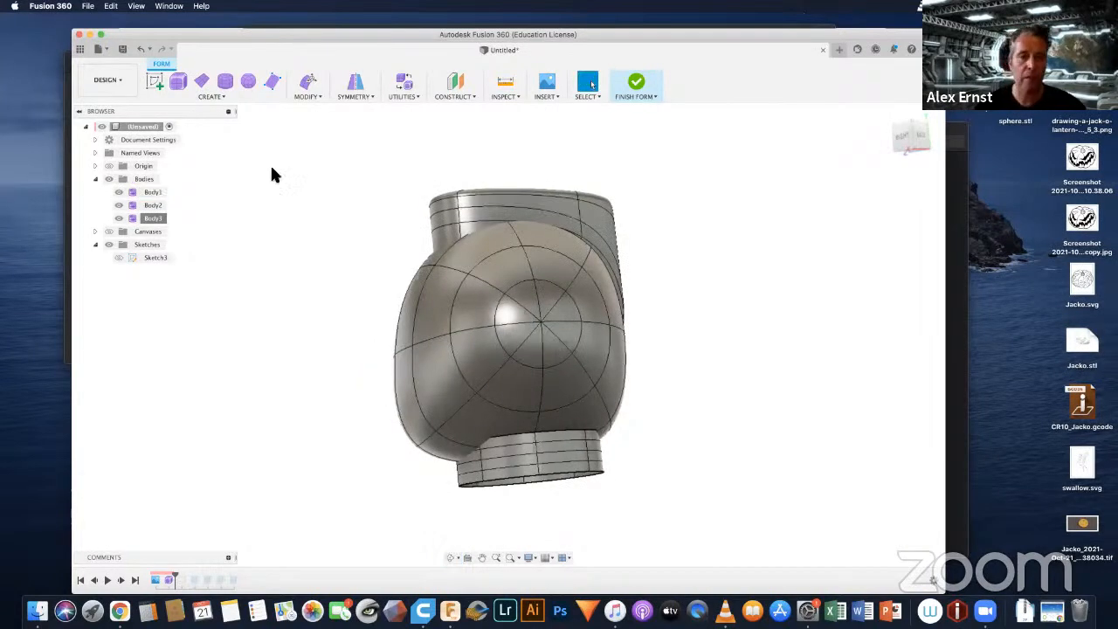
Step: Raise three adjoining upper rim edges of the neck collar about 30 mm into the head to close the gap, and accept the edit
left_click(303, 96)
left_click(310, 111)
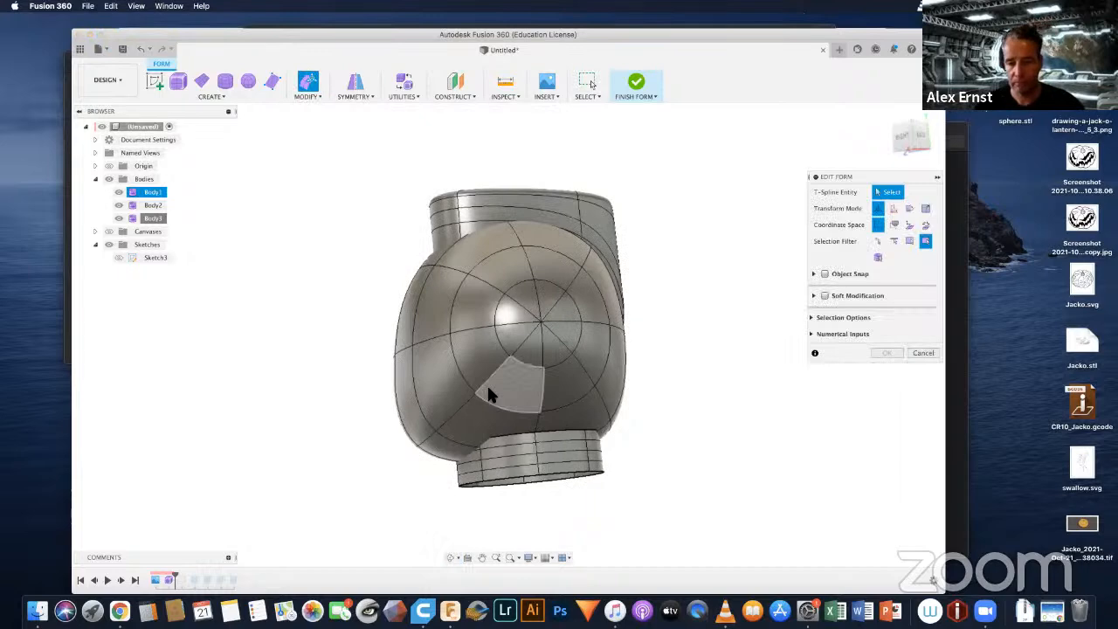
scroll(489, 395, "up", 5)
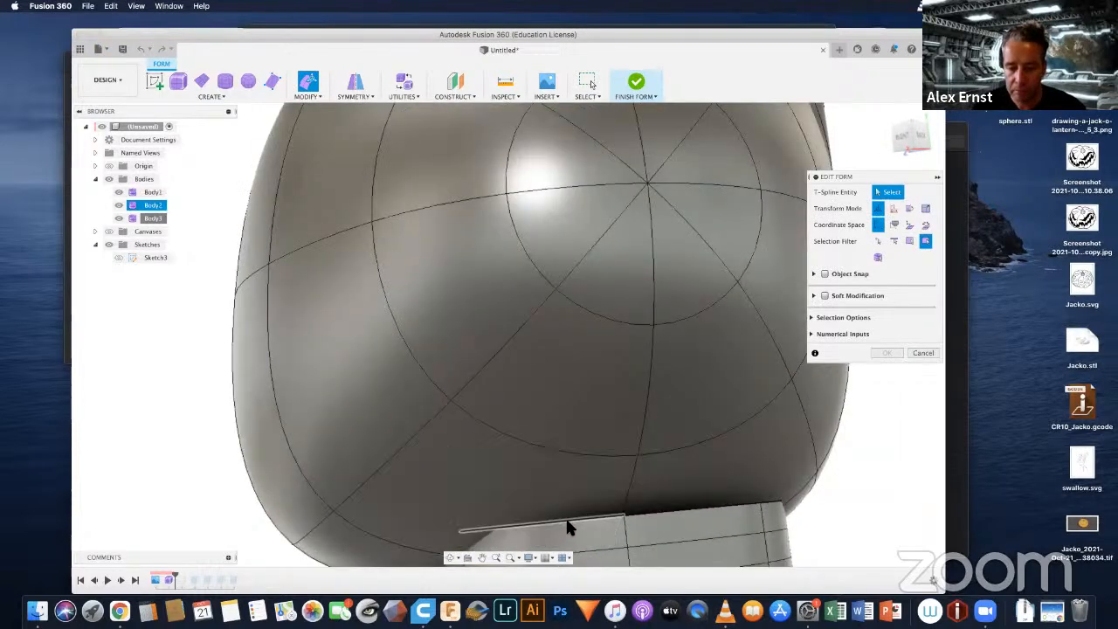
left_click(572, 527)
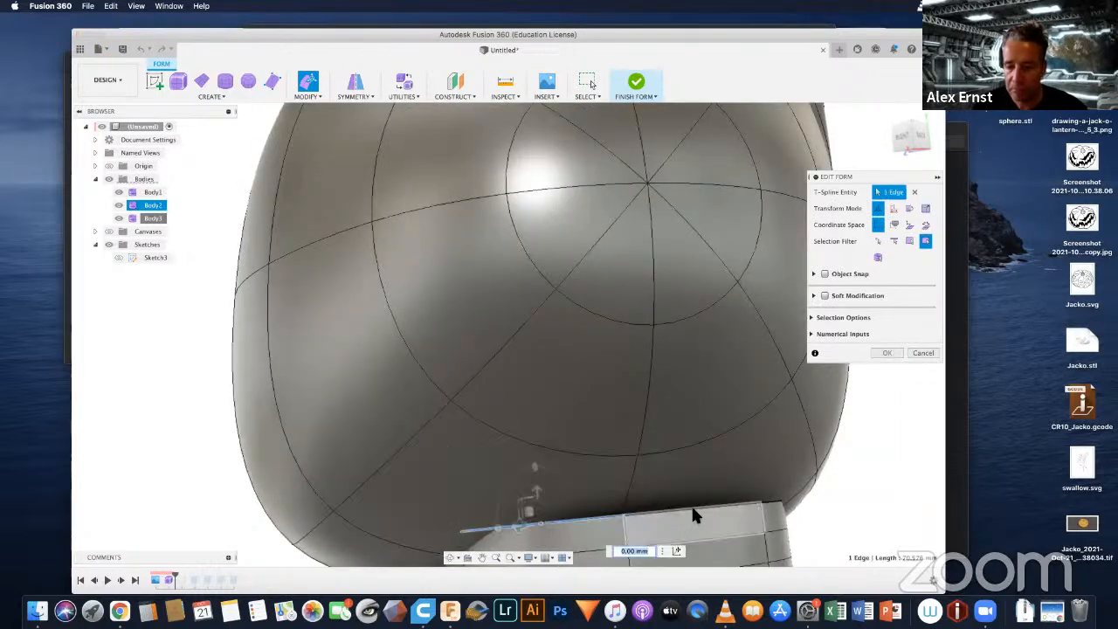
middle_click_drag(841, 502, 741, 493, "shift")
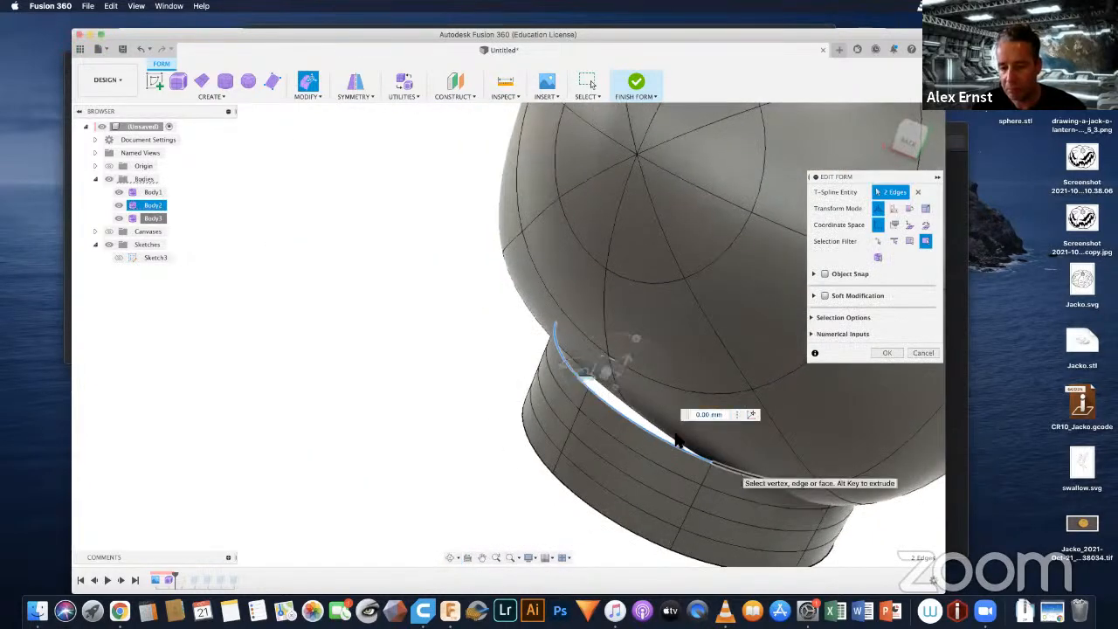
left_click(738, 478, "shift")
left_click_drag(648, 395, 718, 332)
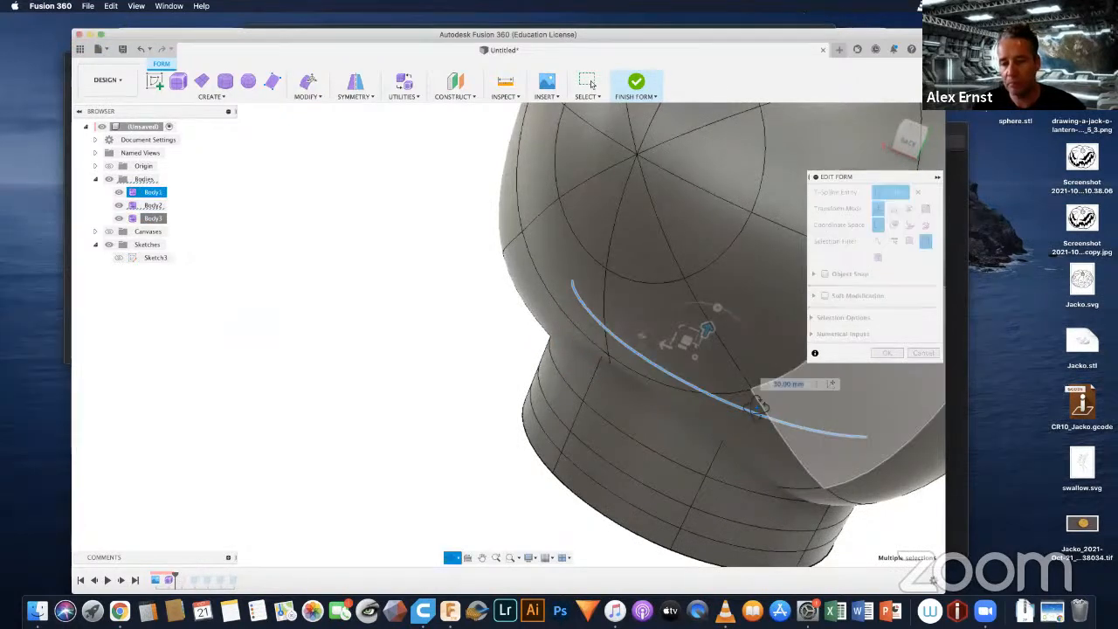
middle_click_drag(873, 430, 728, 355, "shift")
middle_click_drag(930, 437, 559, 297, "shift")
middle_click_drag(499, 263, 833, 117, "shift")
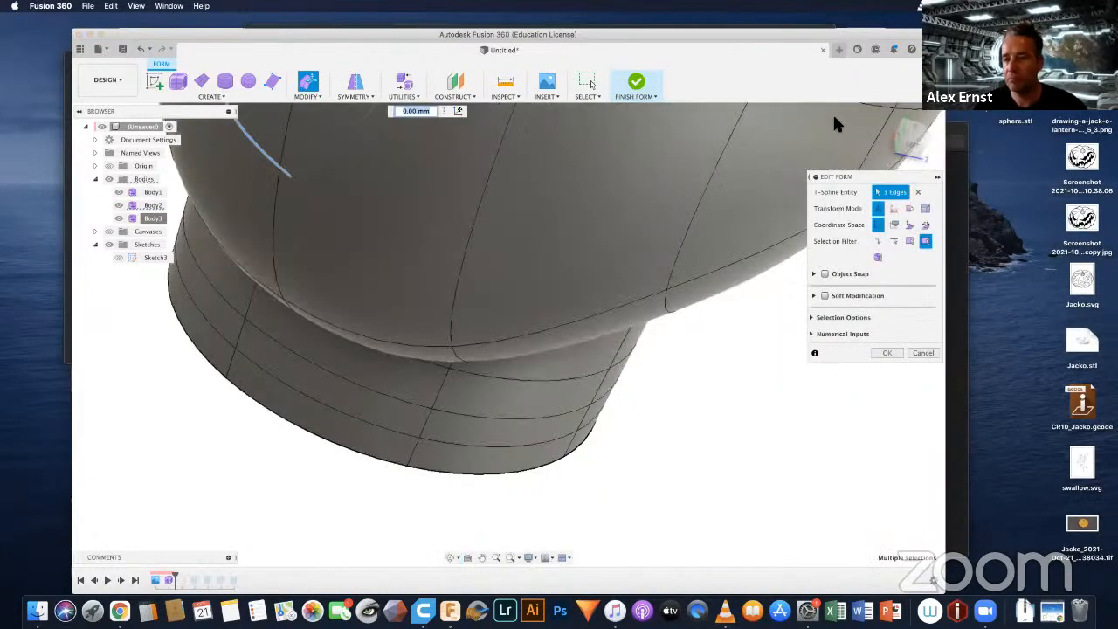
left_click(887, 117)
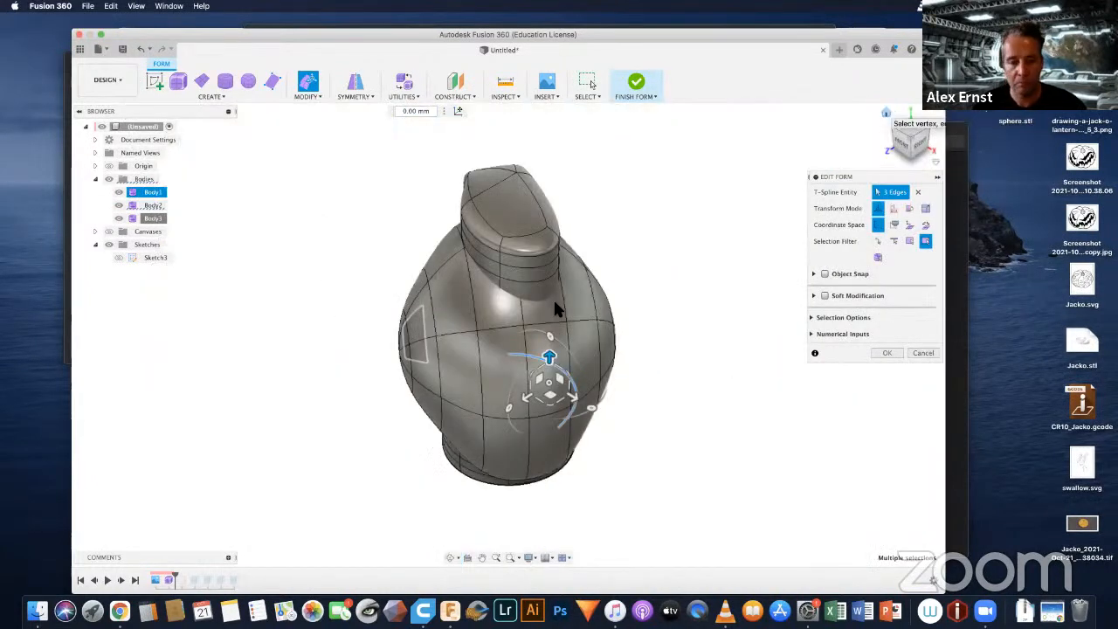
left_click(887, 353)
Step: Clear the preselected edges in Fill Hole and close the neck collar's open underside from its lower rim edge
middle_click_drag(676, 321, 633, 301, "shift")
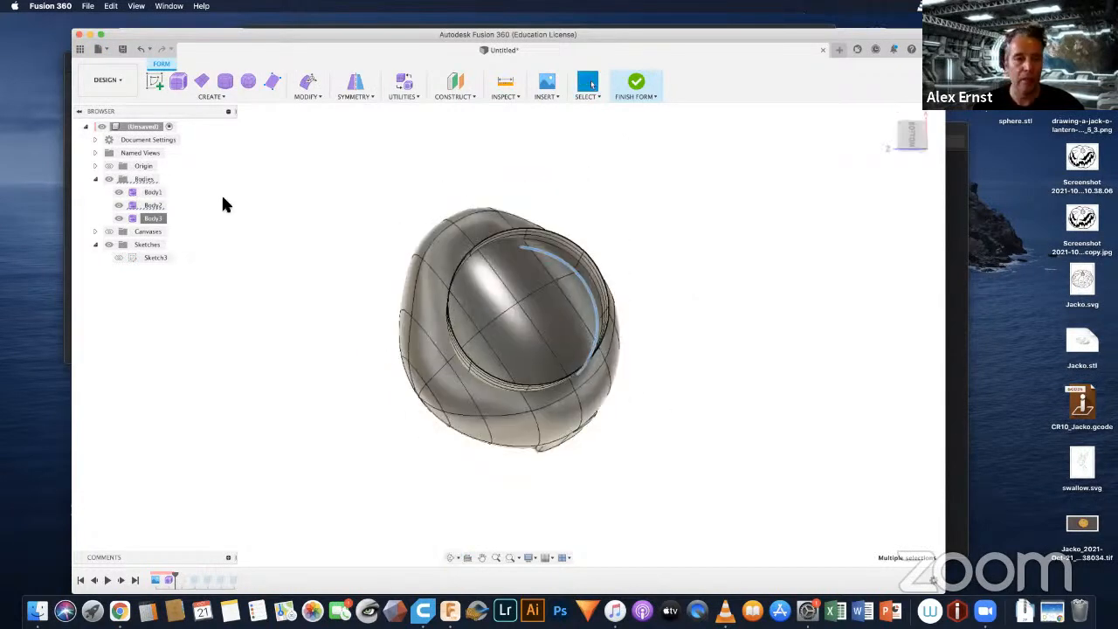
left_click(316, 96)
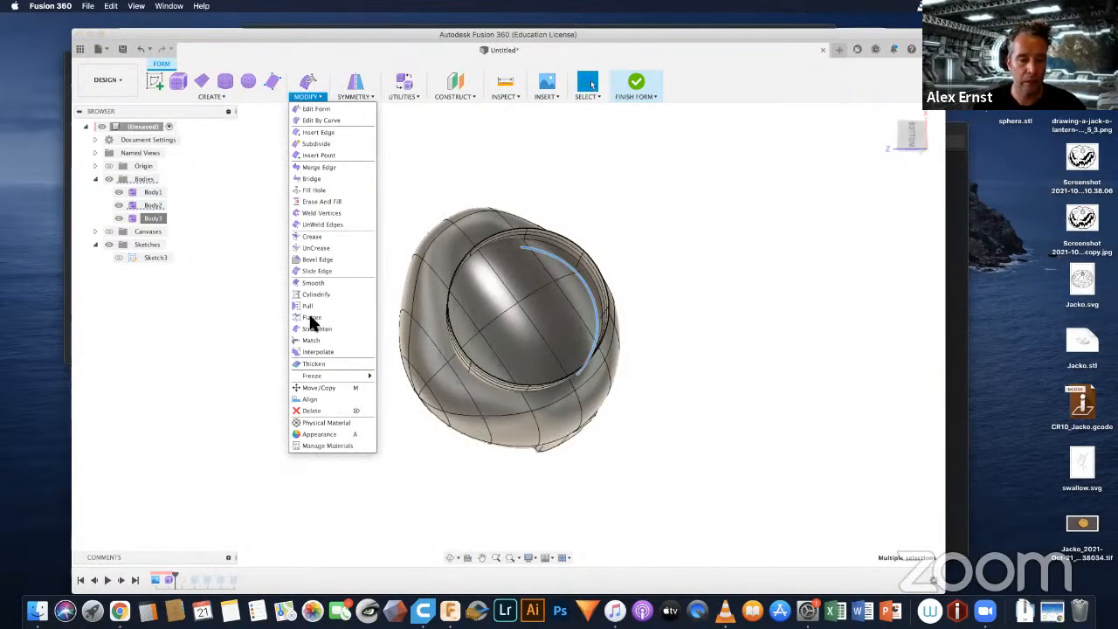
left_click(315, 190)
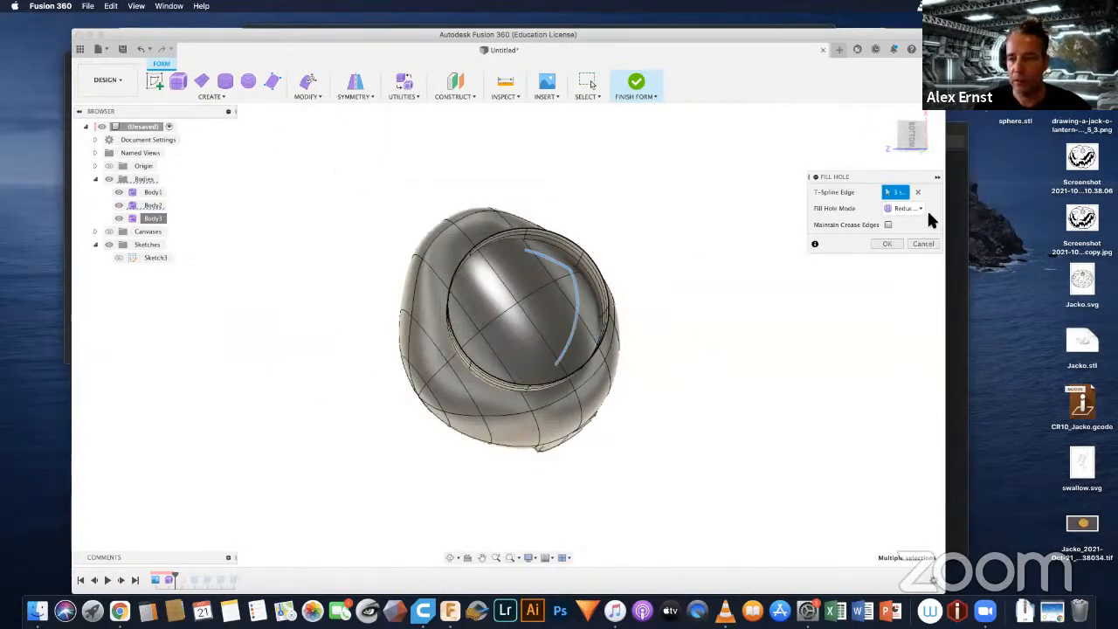
left_click(917, 191)
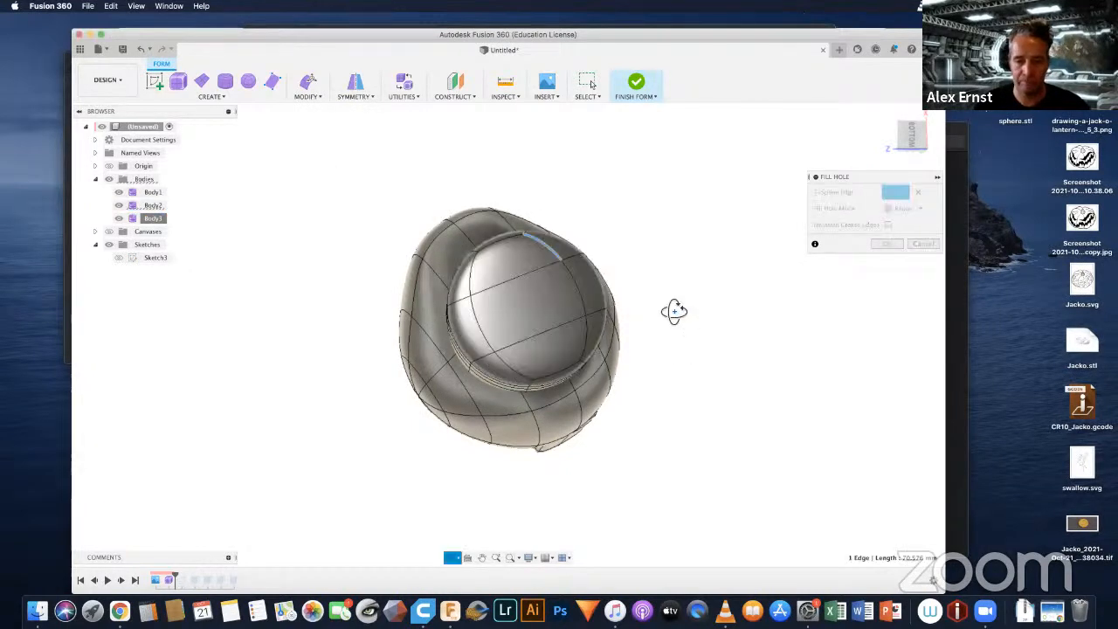
middle_click_drag(674, 311, 886, 358, "shift")
middle_click_drag(840, 371, 868, 353, "shift")
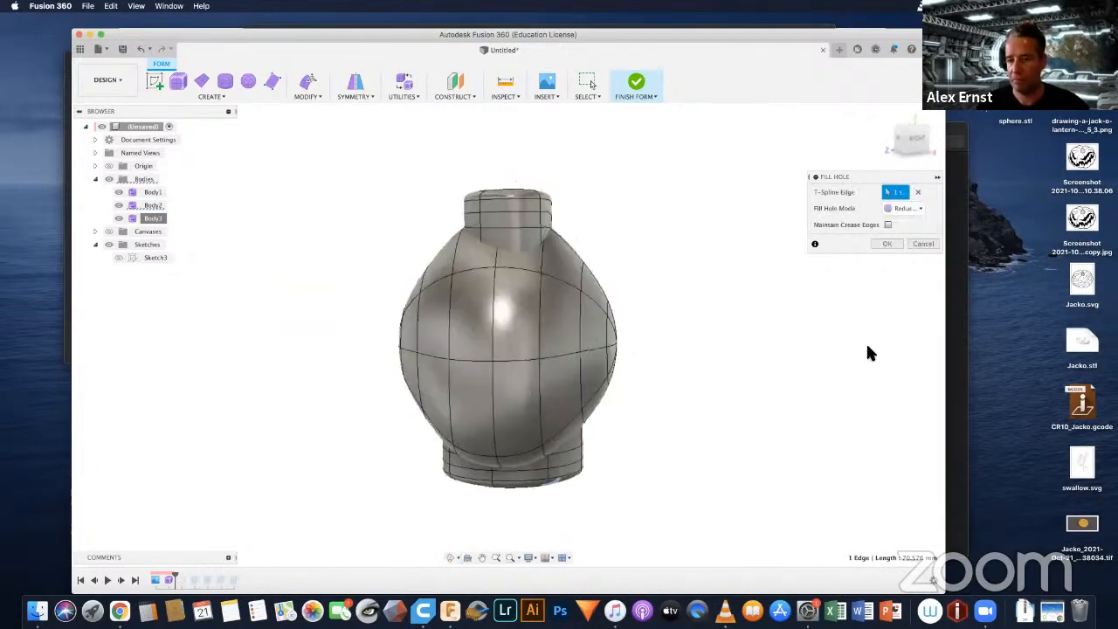
left_click(892, 244)
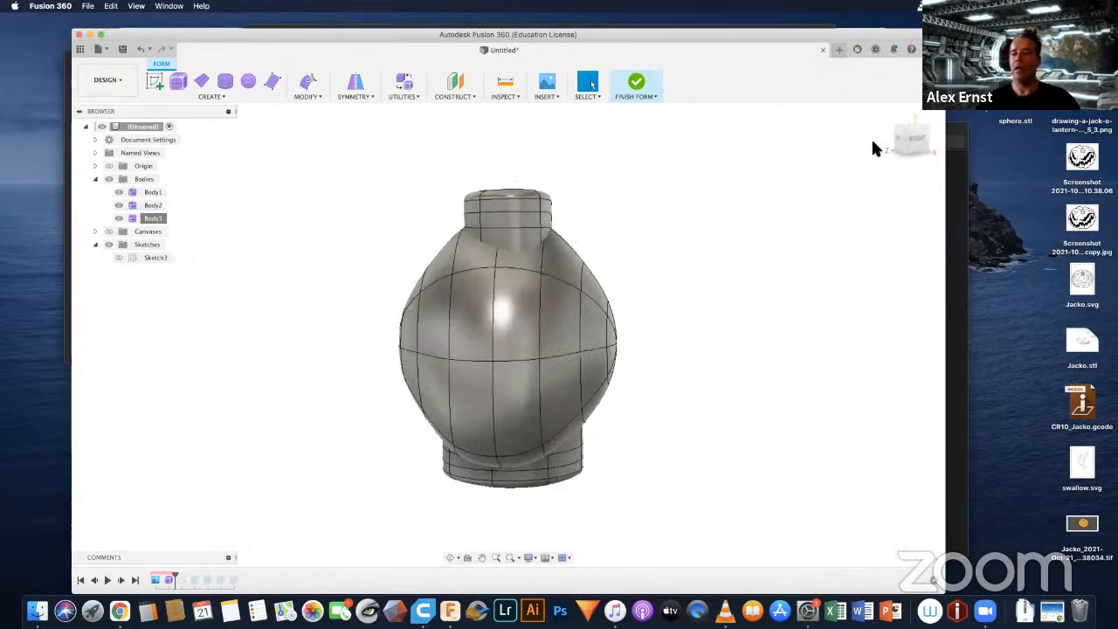
Step: Examine the head from all sides, checking how the closed band on top and the neck collar meet it
left_click(886, 113)
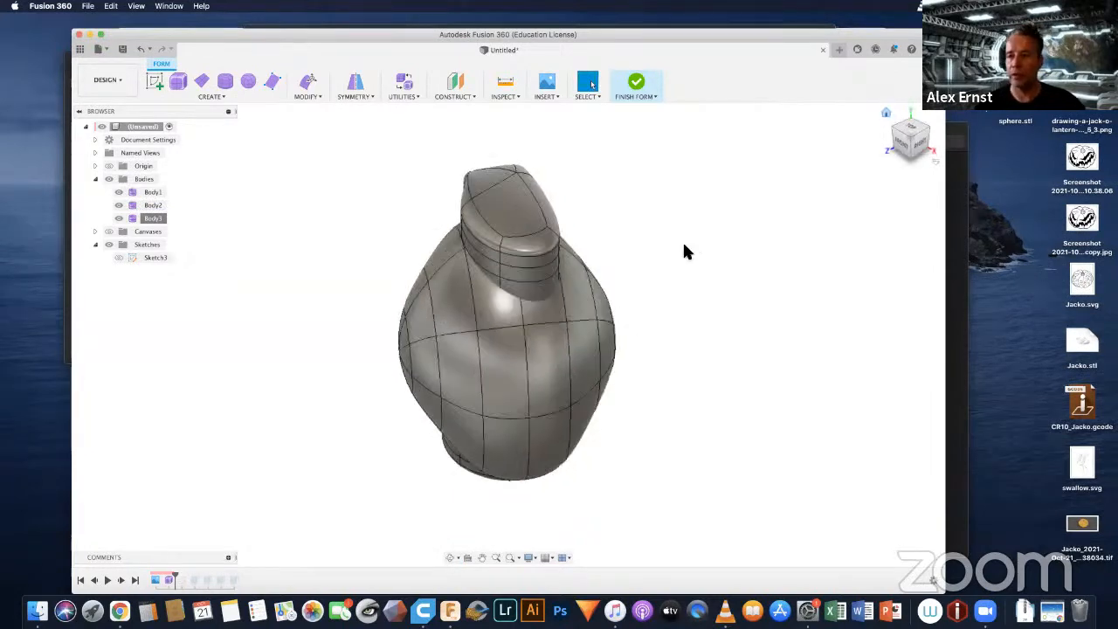
scroll(644, 340, "down", 3)
middle_click_drag(647, 350, 579, 400, "shift")
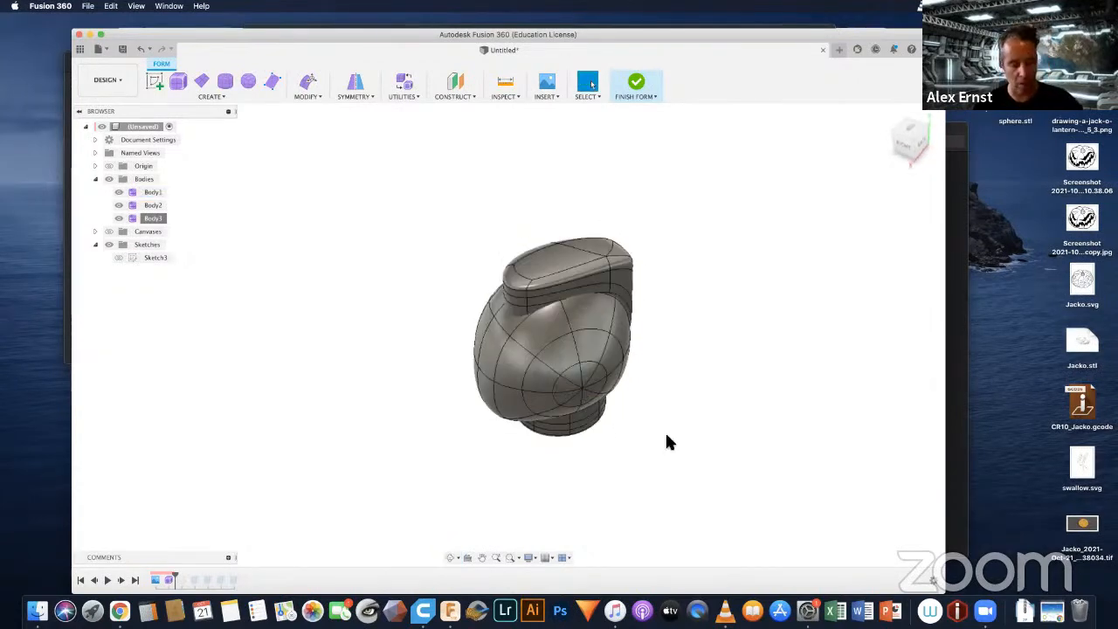
middle_click_drag(661, 378, 731, 325, "shift")
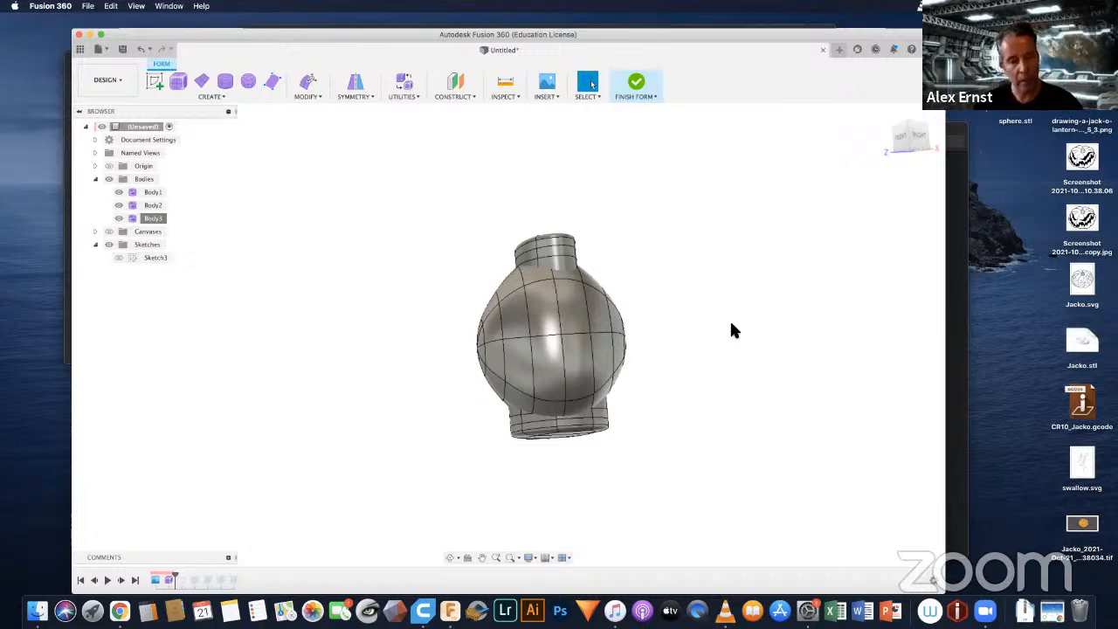
scroll(636, 393, "down", 3)
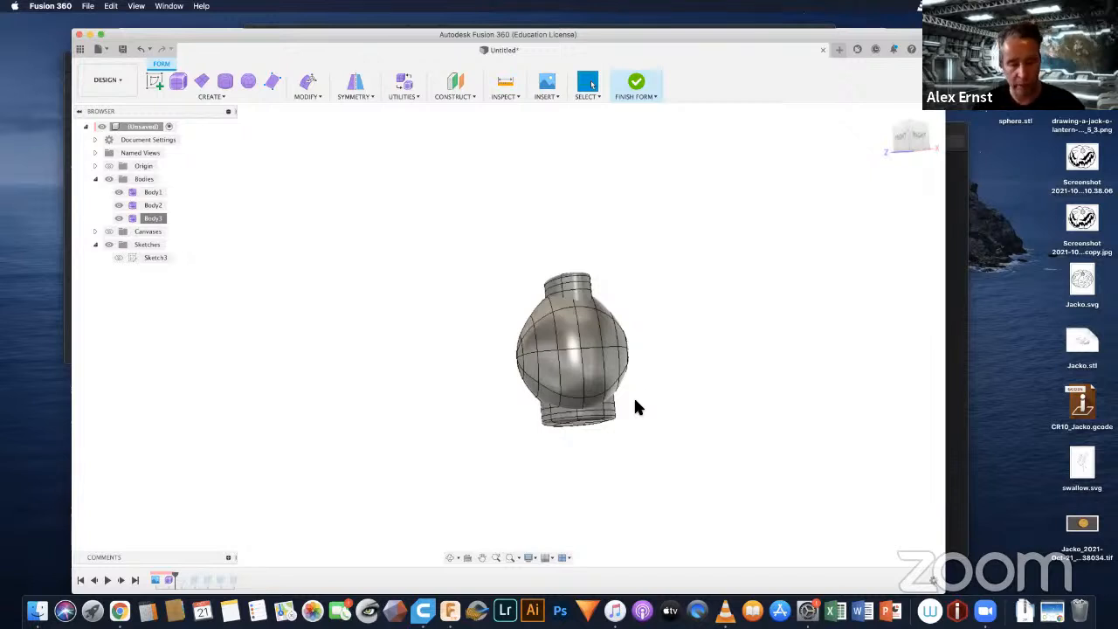
key("F4")
left_click_drag(669, 353, 532, 263)
middle_click_drag(533, 264, 683, 238, "shift")
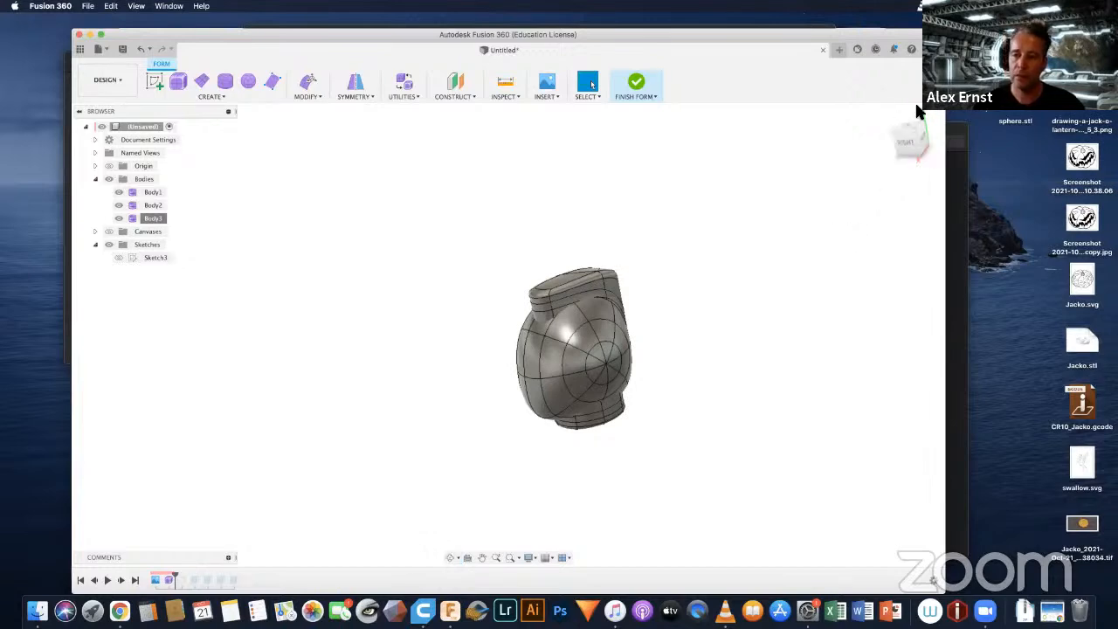
left_click(579, 351)
scroll(579, 349, "up", 5)
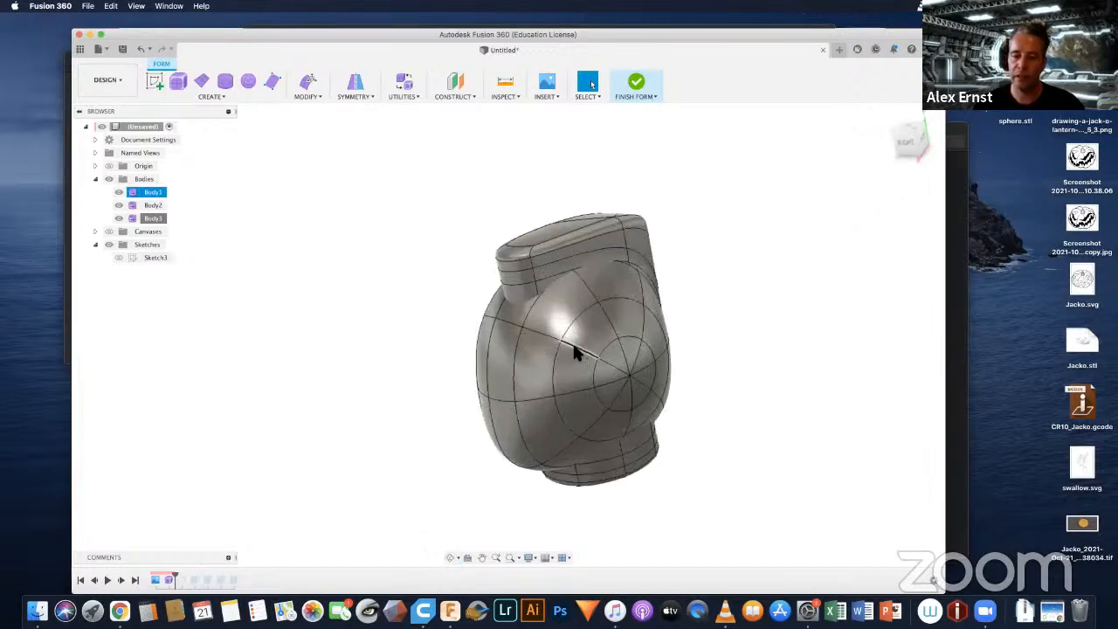
middle_click_drag(587, 332, 564, 324, "shift")
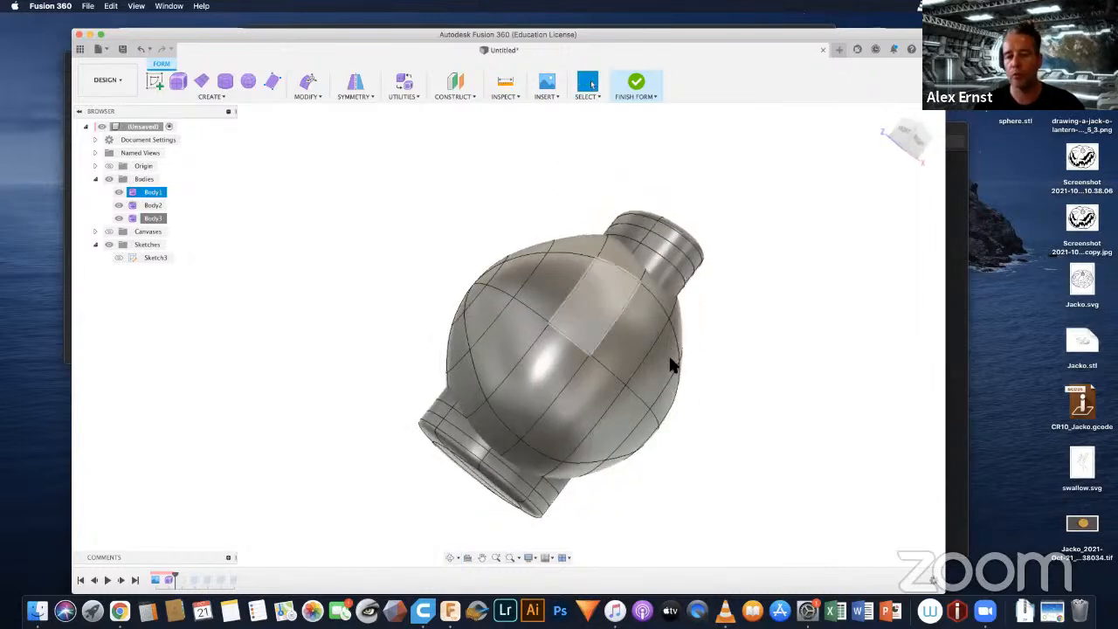
scroll(715, 349, "down", 3)
middle_click_drag(714, 349, 736, 247, "shift")
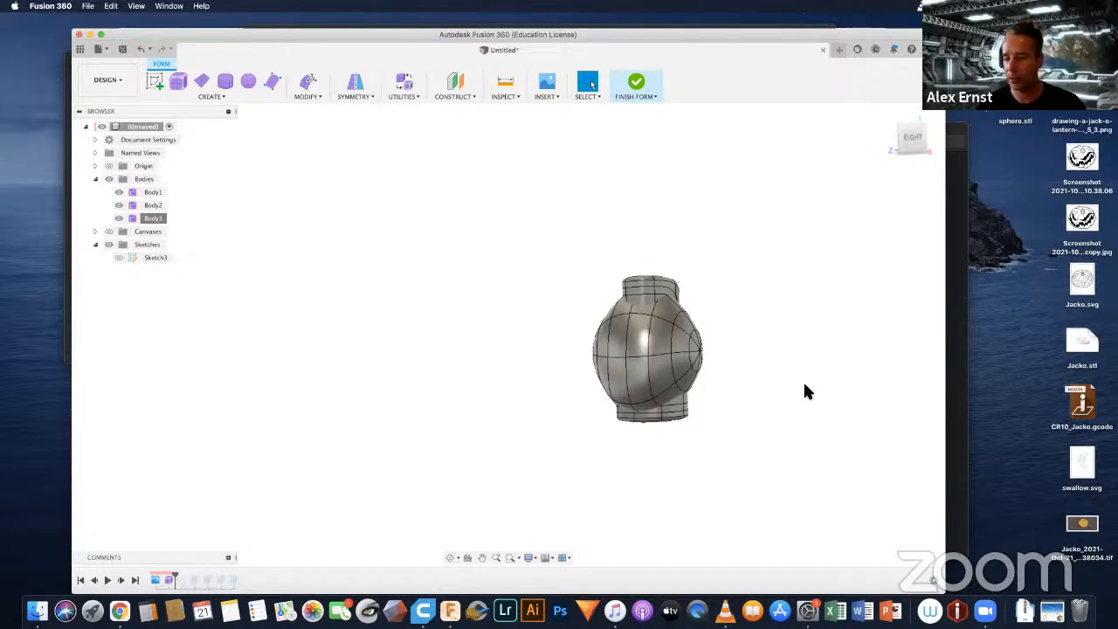
left_click(690, 367)
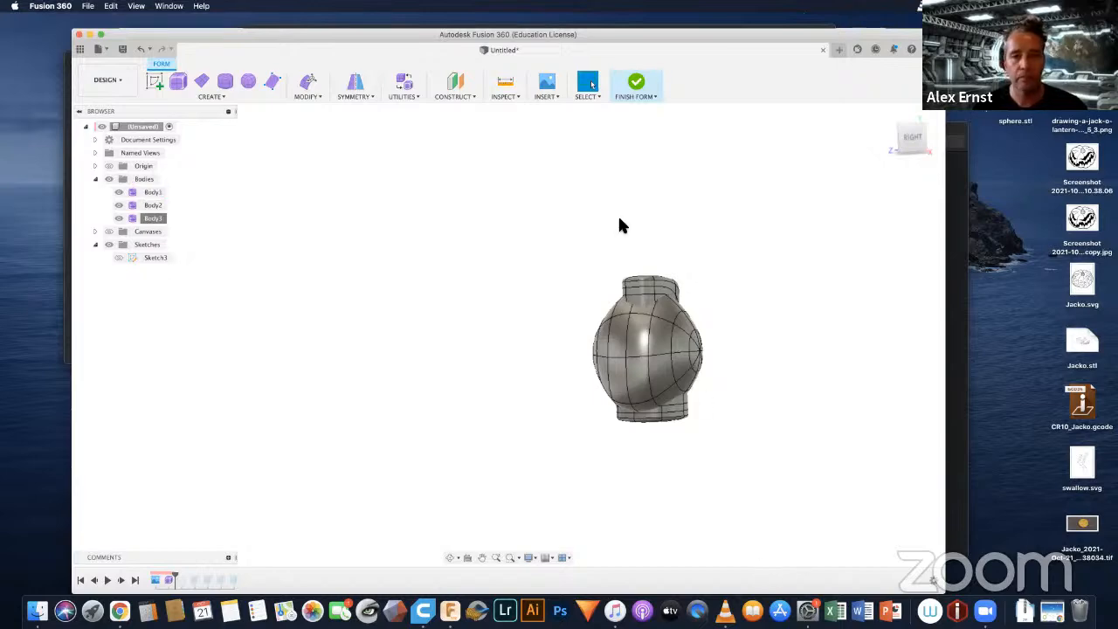